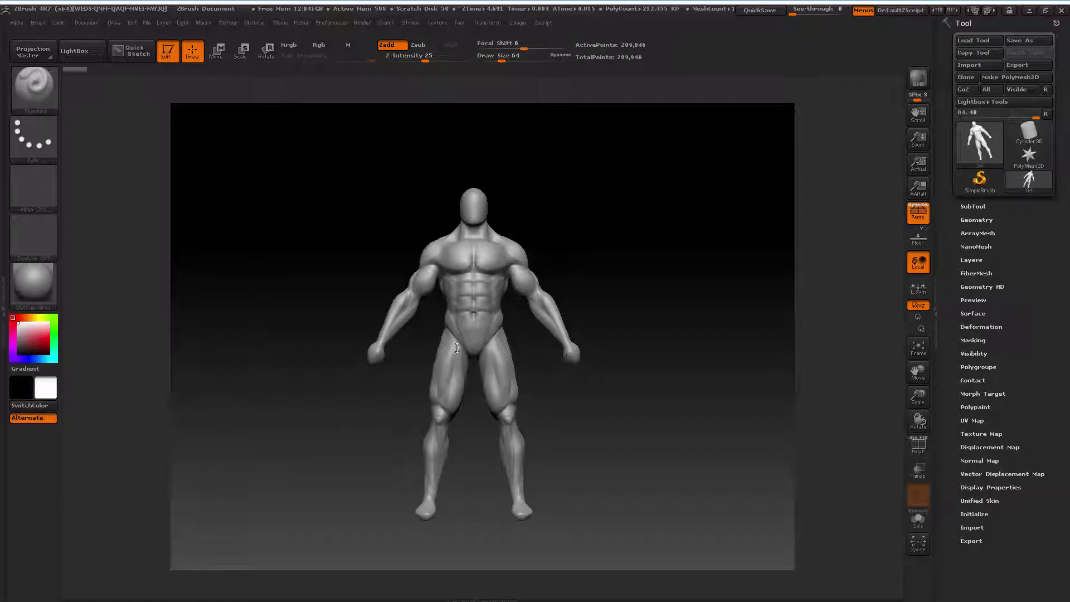
Orbit the muscular base mesh to three-quarter views and zoom in on its head and upper torso
{"action": "left_click_drag", "start_coordinate": [637, 323], "coordinate": [642, 334]}
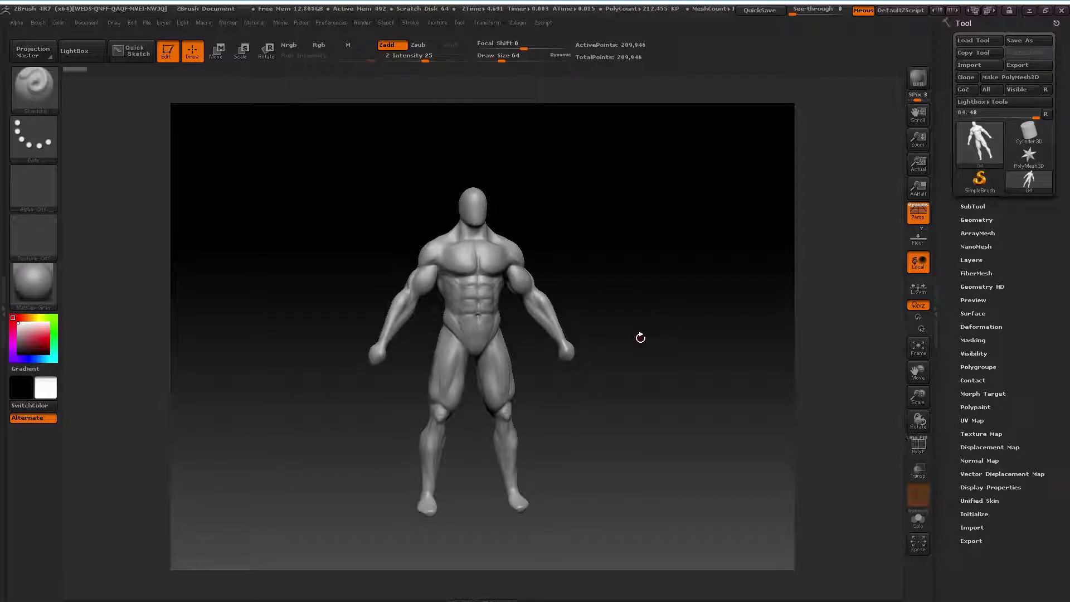
{"action": "left_click_drag", "start_coordinate": [638, 336], "coordinate": [626, 344]}
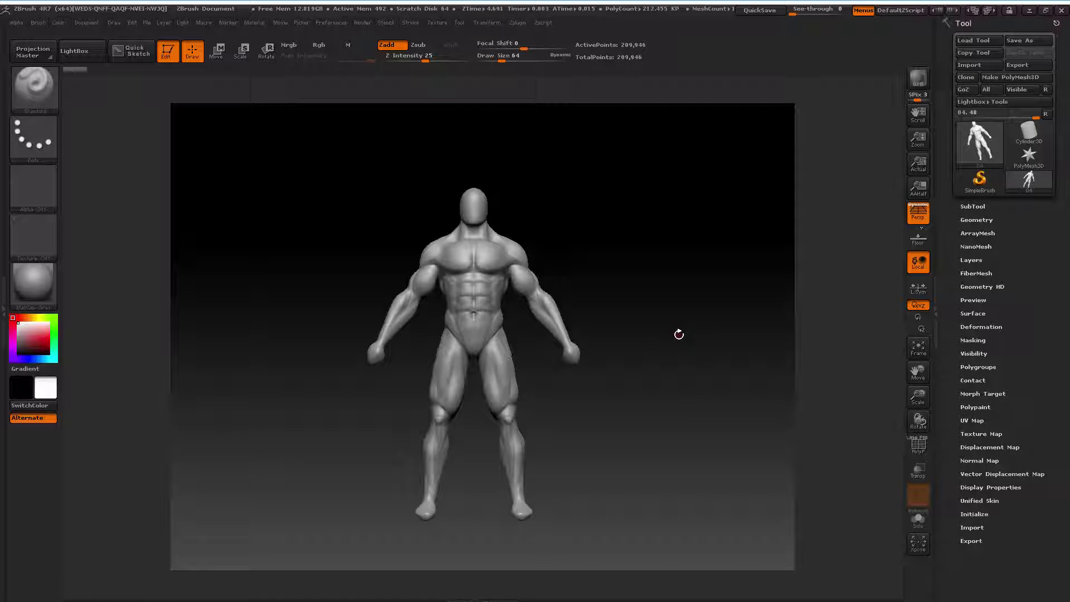
{"action": "left_click_drag", "start_coordinate": [917, 397], "coordinate": [918, 367]}
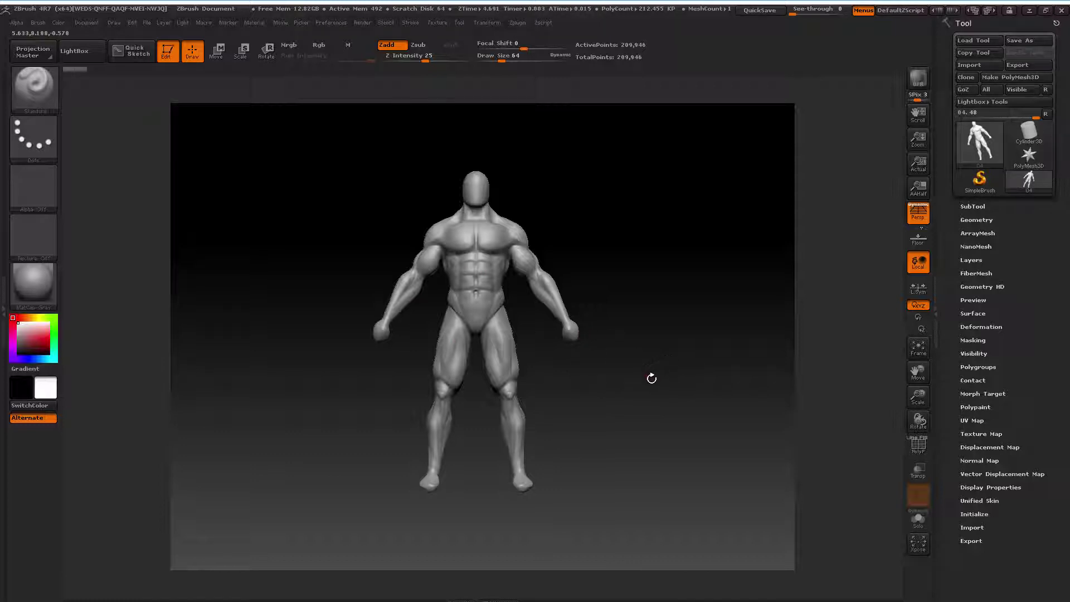
{"action": "mouse_move", "coordinate": [649, 377]}
{"action": "left_mouse_down"}
{"action": "mouse_move", "coordinate": [709, 375]}
{"action": "mouse_move", "coordinate": [659, 383]}
{"action": "left_mouse_up"}
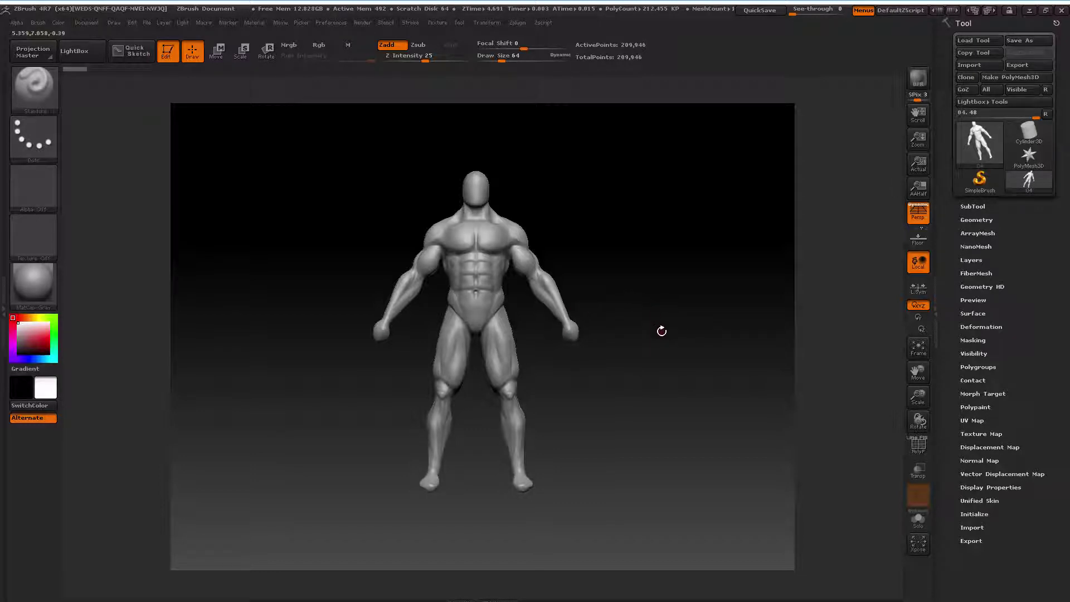
{"action": "left_click_drag", "start_coordinate": [915, 395], "coordinate": [923, 384]}
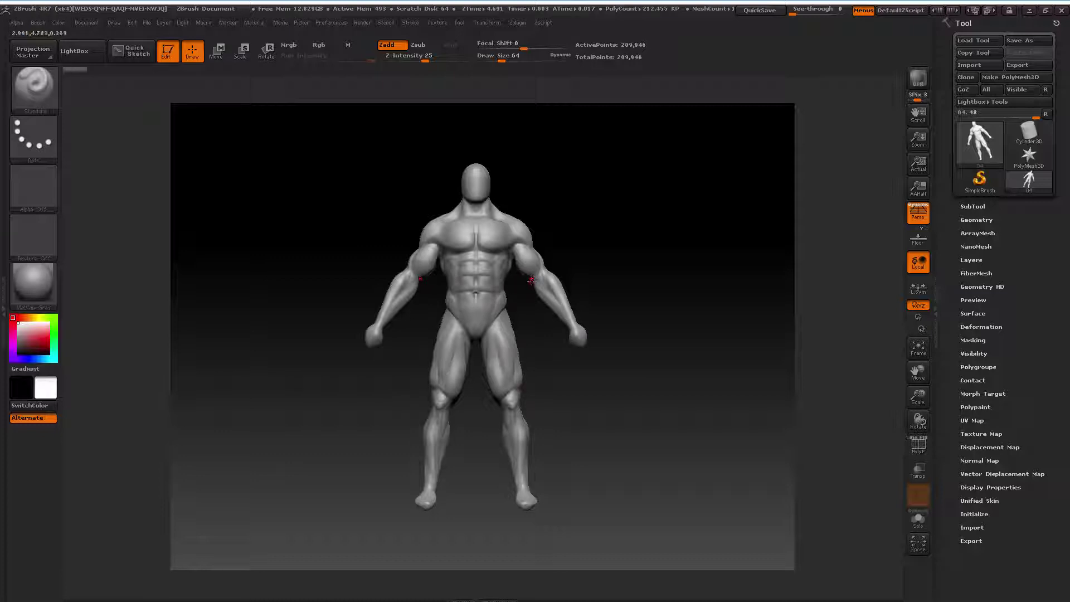
{"action": "mouse_move", "coordinate": [918, 398]}
{"action": "left_mouse_down"}
{"action": "mouse_move", "coordinate": [916, 389]}
{"action": "mouse_move", "coordinate": [918, 404]}
{"action": "left_mouse_up"}
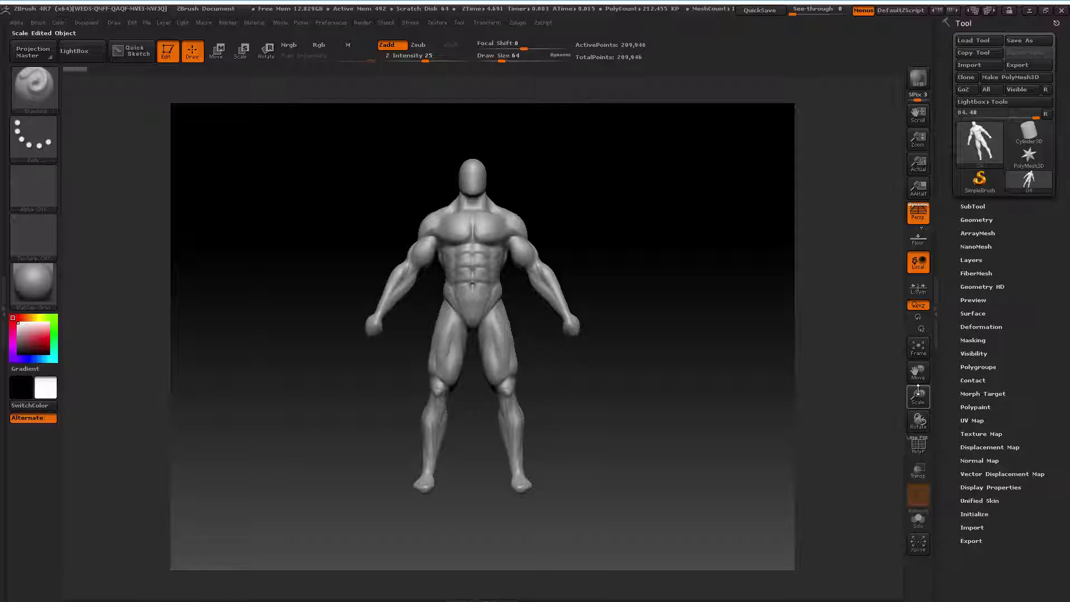
{"action": "left_click_drag", "start_coordinate": [917, 392], "coordinate": [905, 372]}
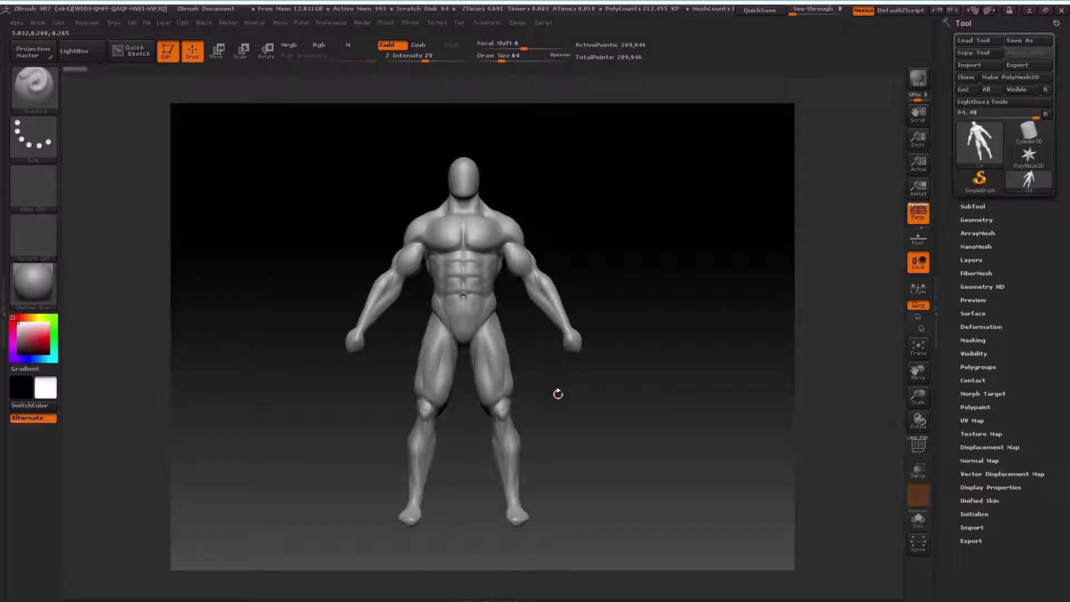
{"action": "mouse_move", "coordinate": [559, 393]}
{"action": "left_mouse_down"}
{"action": "mouse_move", "coordinate": [579, 397]}
{"action": "mouse_move", "coordinate": [558, 397]}
{"action": "left_mouse_up"}
{"action": "left_click_drag", "start_coordinate": [572, 413], "coordinate": [575, 411]}
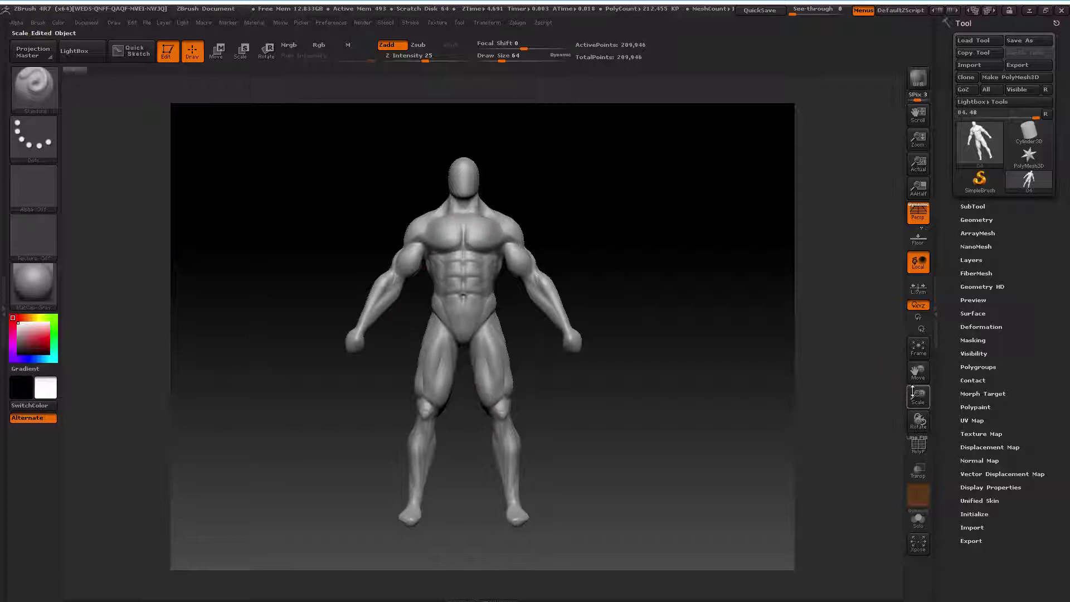
{"action": "left_click_drag", "start_coordinate": [897, 371], "coordinate": [776, 364], "text": "alt"}
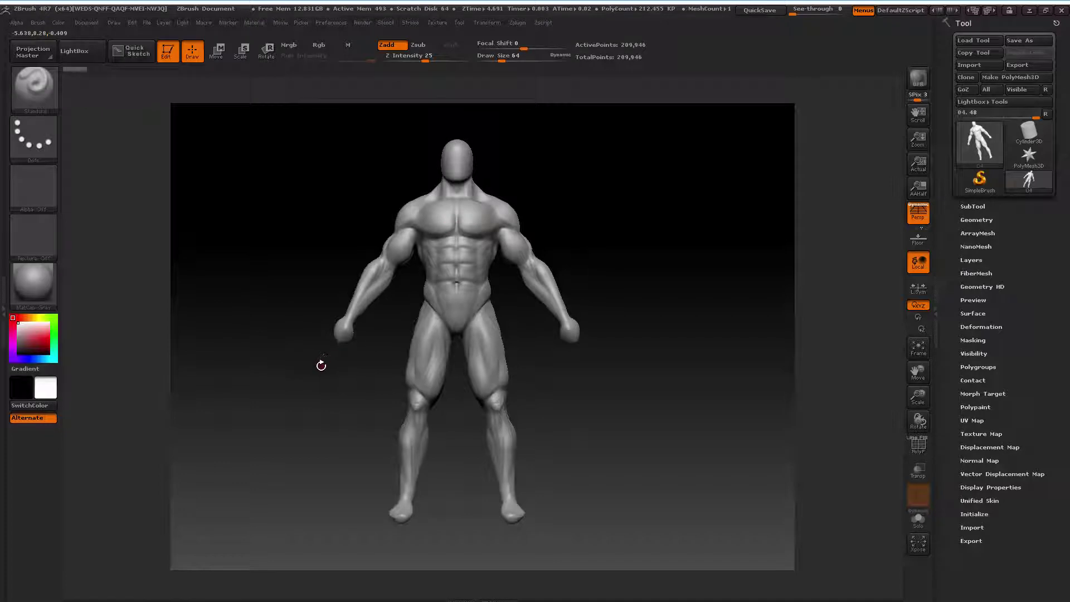
{"action": "mouse_move", "coordinate": [306, 367]}
{"action": "left_mouse_down"}
{"action": "mouse_move", "coordinate": [294, 377]}
{"action": "mouse_move", "coordinate": [316, 362]}
{"action": "mouse_move", "coordinate": [293, 378]}
{"action": "mouse_move", "coordinate": [306, 375]}
{"action": "left_mouse_up"}
{"action": "left_click_drag", "start_coordinate": [919, 397], "coordinate": [912, 384]}
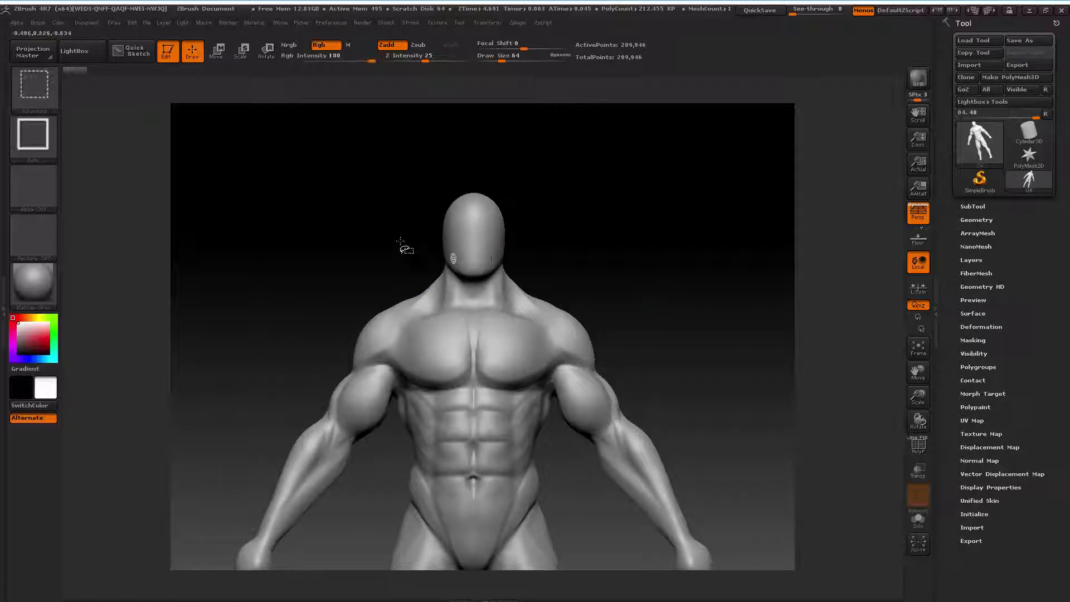
Isolate and frame the head, attempt DynaMesh on it, then unhide the whole body
{"action": "mouse_move", "coordinate": [364, 146]}
{"action": "left_mouse_down", "text": "ctrl+shift"}
{"action": "mouse_move", "coordinate": [582, 229]}
{"action": "mouse_move", "coordinate": [589, 304]}
{"action": "left_mouse_up", "text": "ctrl+shift"}
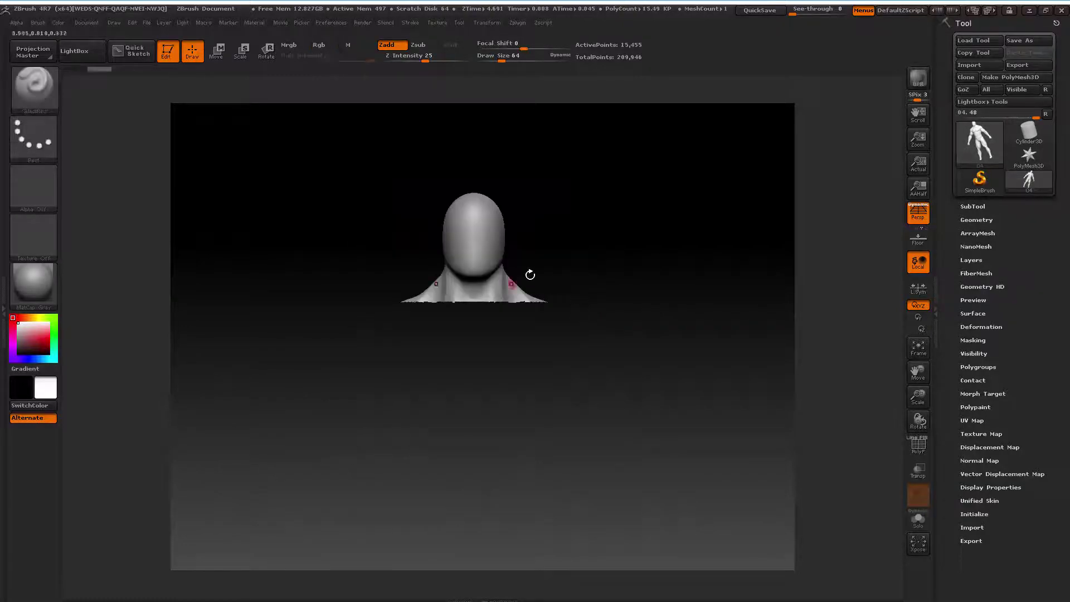
{"action": "left_click", "coordinate": [918, 348]}
{"action": "left_click_drag", "start_coordinate": [709, 291], "coordinate": [735, 334], "text": "ctrl"}
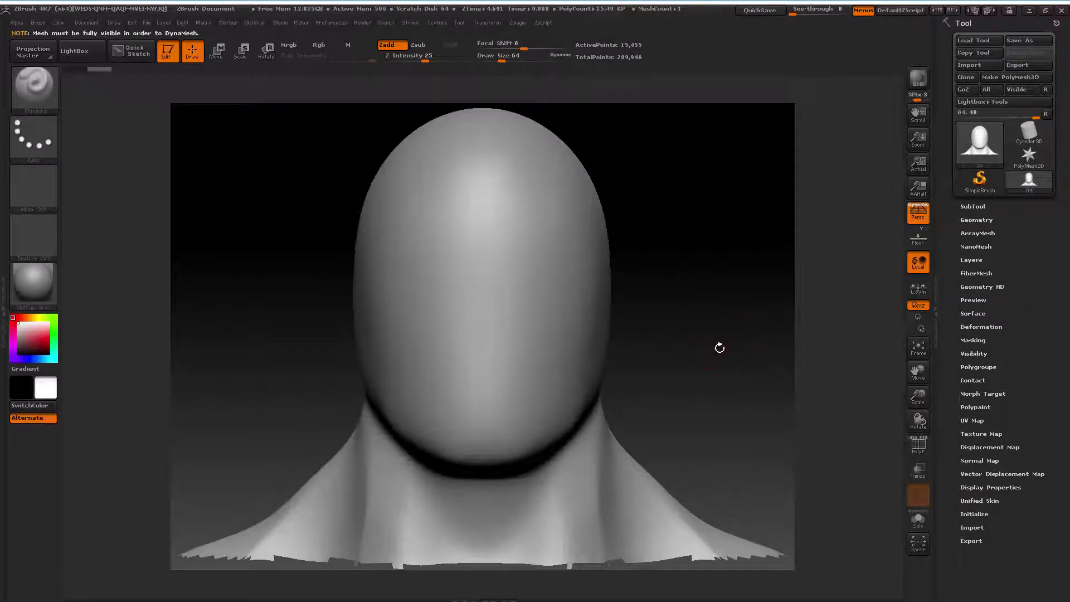
{"action": "left_click", "coordinate": [717, 345], "text": "ctrl+shift"}
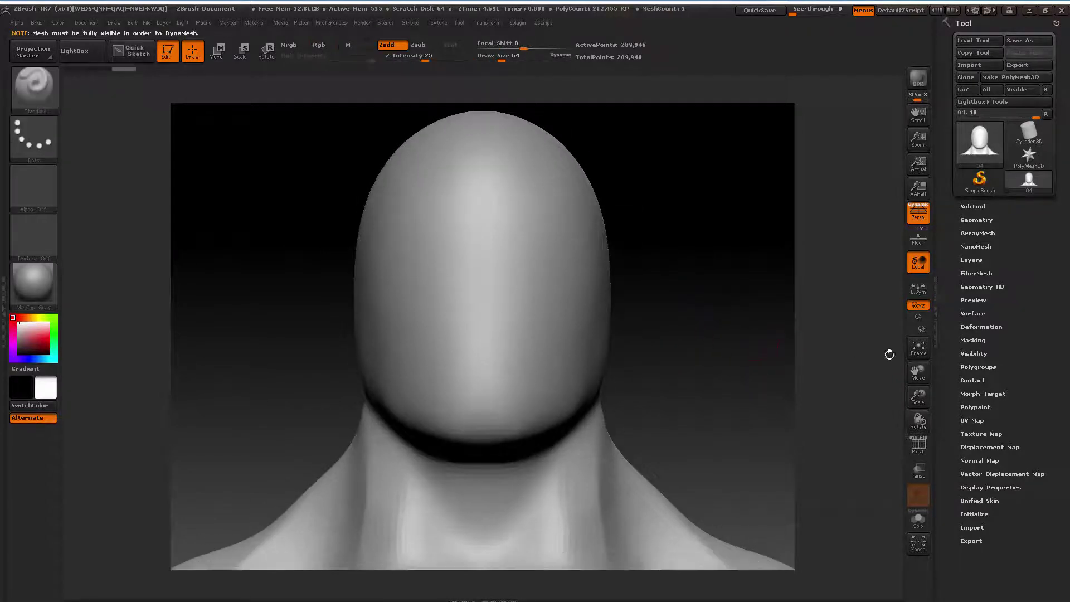
{"action": "left_click_drag", "start_coordinate": [918, 396], "coordinate": [904, 313]}
{"action": "left_click", "coordinate": [905, 313], "text": "ctrl+shift"}
{"action": "left_click", "coordinate": [917, 348]}
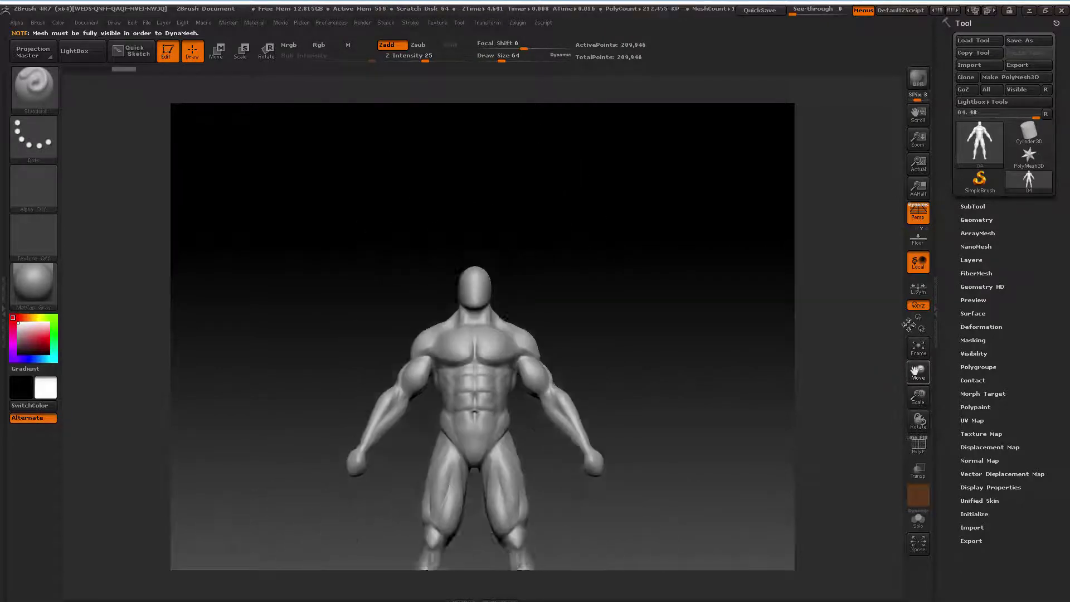
Orbit between front and side profile to review the head, neck and shoulders
{"action": "left_click_drag", "start_coordinate": [647, 286], "coordinate": [664, 300]}
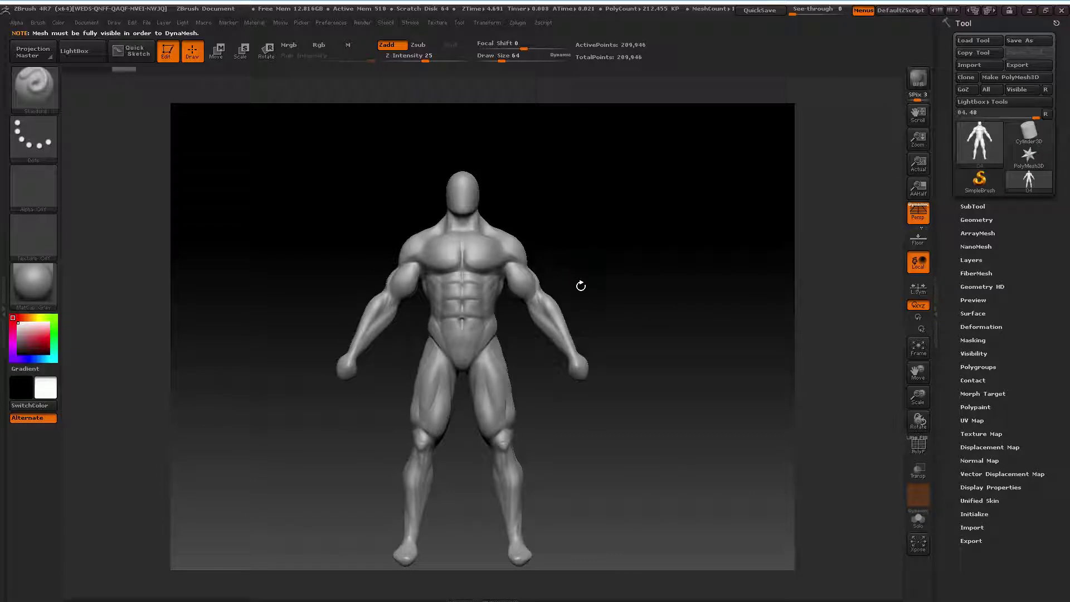
{"action": "left_click_drag", "start_coordinate": [293, 290], "coordinate": [332, 296]}
{"action": "mouse_move", "coordinate": [918, 397]}
{"action": "left_mouse_down"}
{"action": "mouse_move", "coordinate": [923, 421]}
{"action": "mouse_move", "coordinate": [919, 413]}
{"action": "left_mouse_up"}
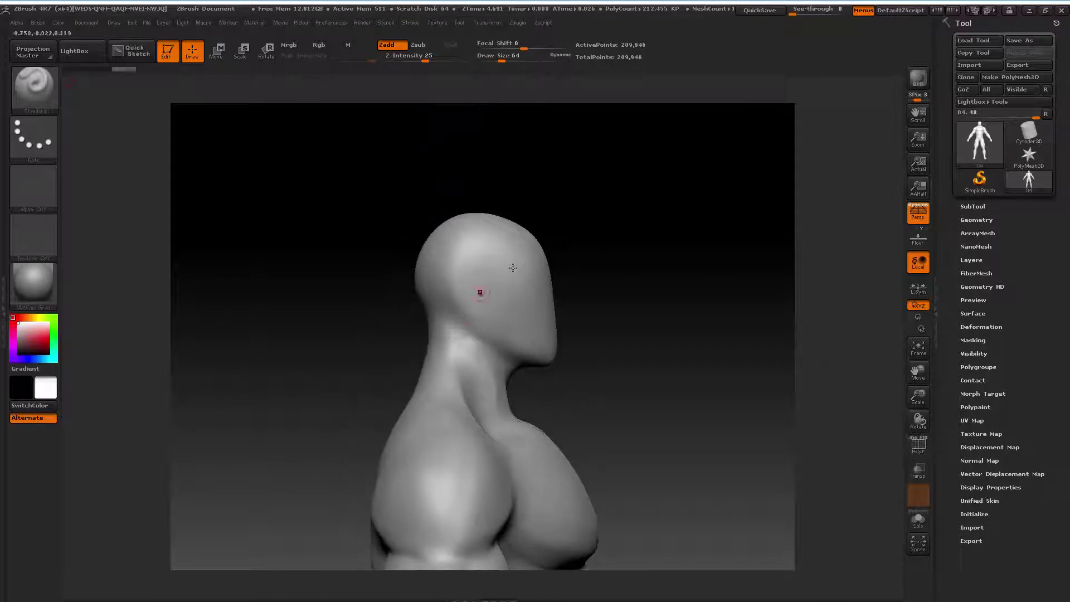
{"action": "left_click_drag", "start_coordinate": [892, 365], "coordinate": [847, 358]}
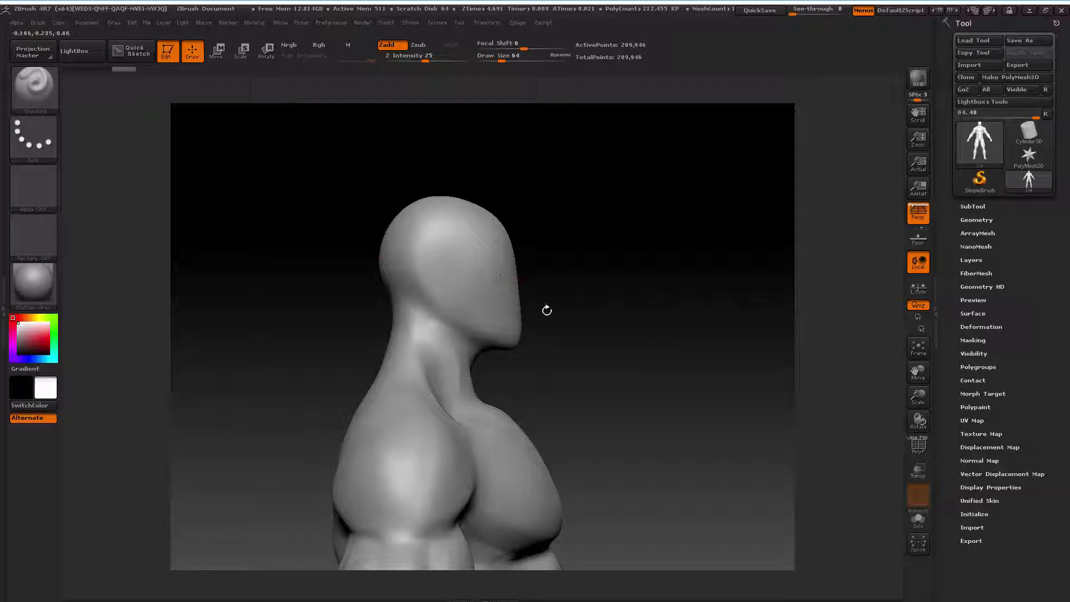
{"action": "left_click_drag", "start_coordinate": [666, 348], "coordinate": [598, 347]}
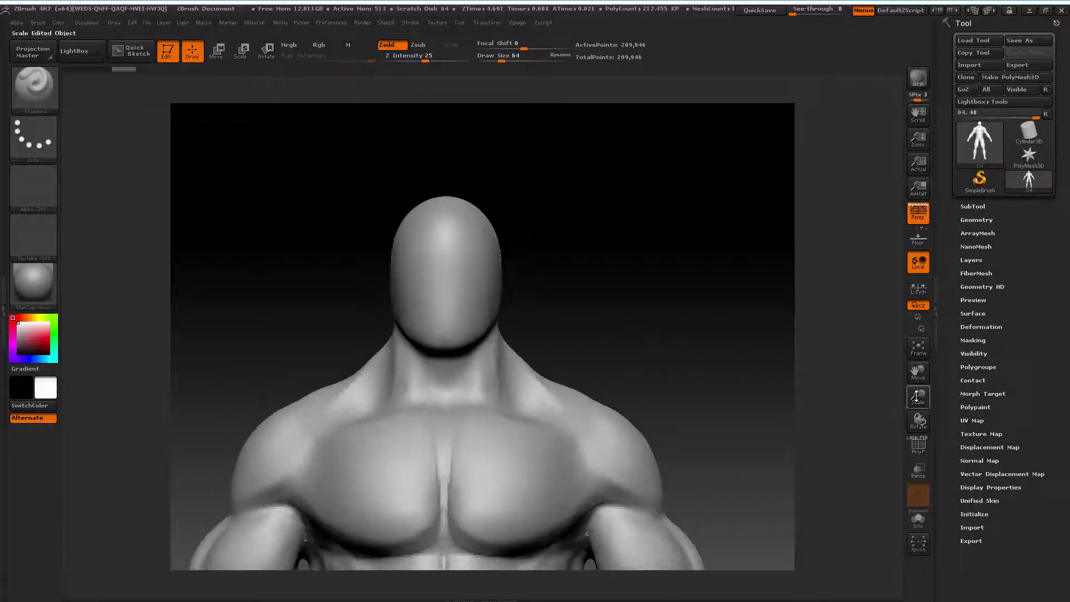
{"action": "left_click_drag", "start_coordinate": [918, 372], "coordinate": [921, 307]}
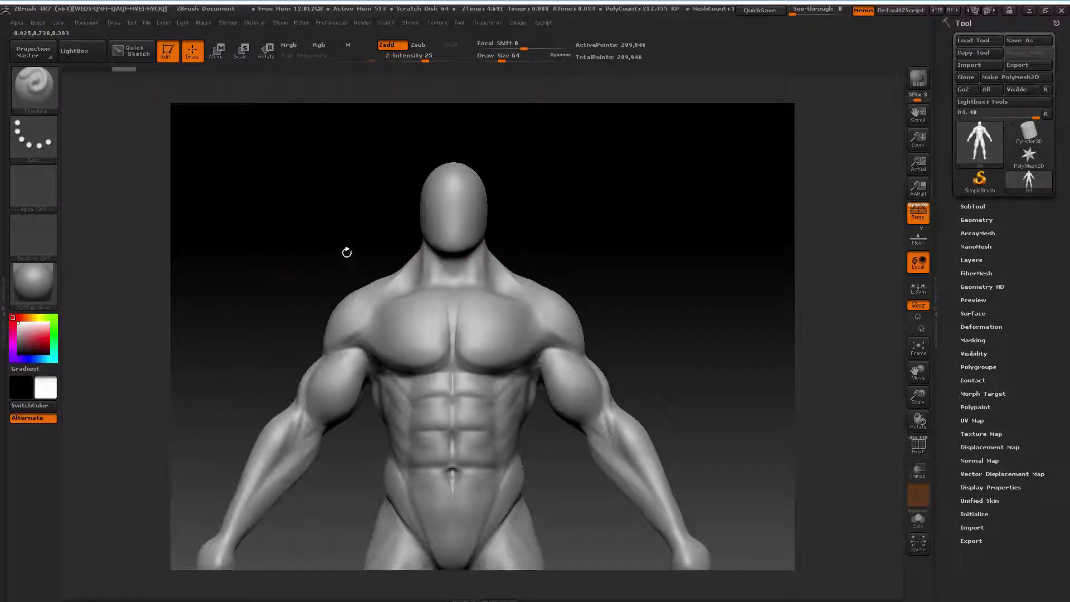
{"action": "left_click_drag", "start_coordinate": [281, 267], "coordinate": [374, 272]}
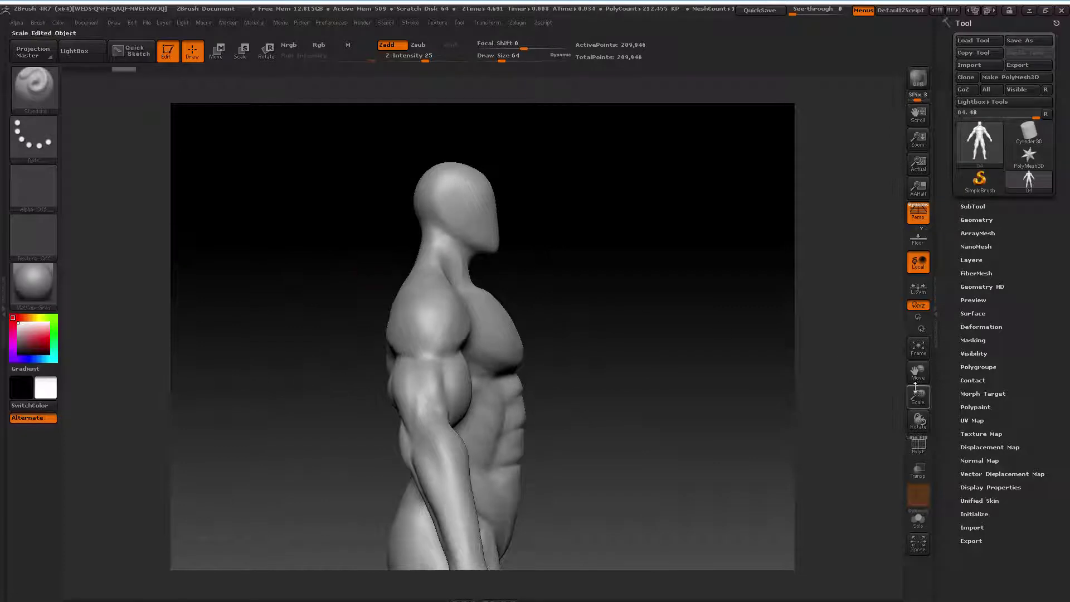
Switch to the Curve stroke and drag a straight mask line across the neck
{"action": "left_click", "coordinate": [35, 138]}
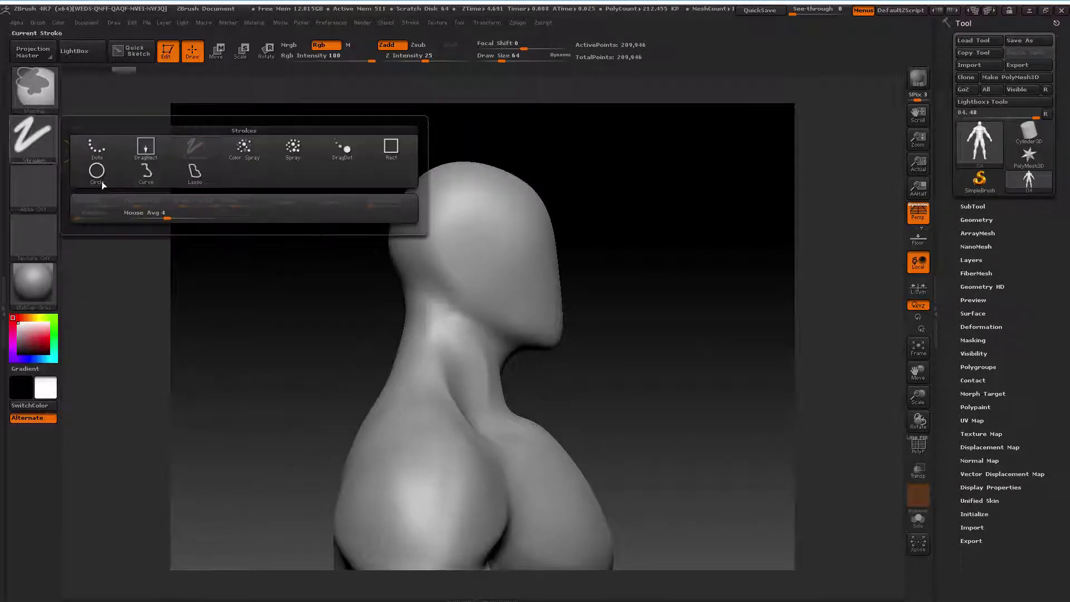
{"action": "left_click", "coordinate": [144, 172]}
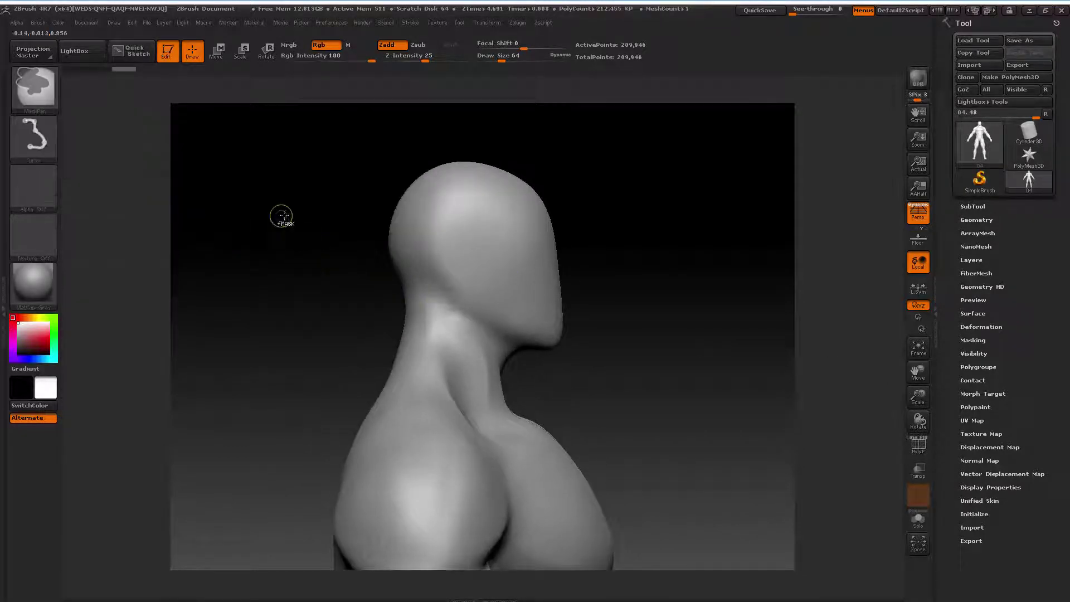
{"action": "left_click_drag", "start_coordinate": [298, 248], "coordinate": [660, 422], "text": "ctrl"}
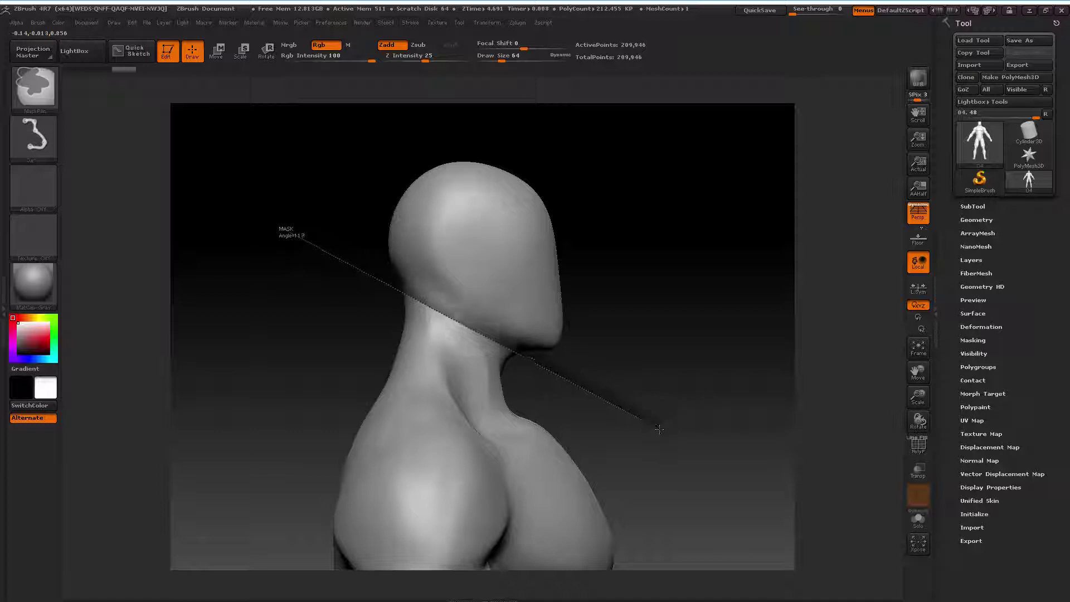
{"action": "left_click_drag", "start_coordinate": [660, 422], "coordinate": [670, 406], "text": "ctrl"}
{"action": "mouse_move", "coordinate": [685, 368]}
{"action": "left_mouse_down"}
{"action": "mouse_move", "coordinate": [652, 356]}
{"action": "mouse_move", "coordinate": [640, 327]}
{"action": "mouse_move", "coordinate": [706, 342]}
{"action": "left_mouse_up"}
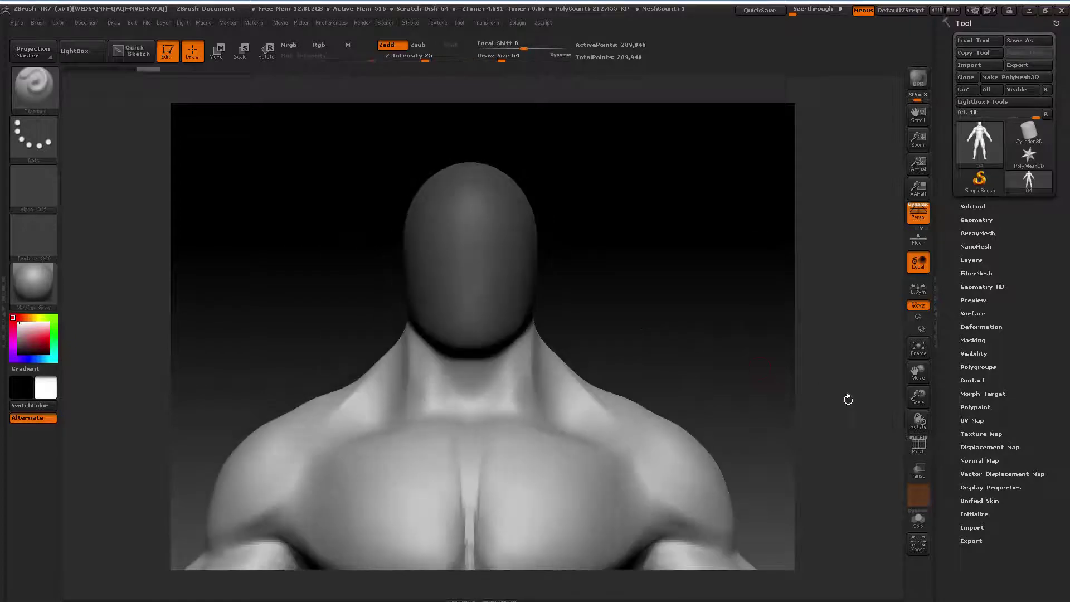
{"action": "mouse_move", "coordinate": [918, 397]}
{"action": "left_mouse_down"}
{"action": "mouse_move", "coordinate": [918, 385]}
{"action": "mouse_move", "coordinate": [743, 338]}
{"action": "left_mouse_up"}
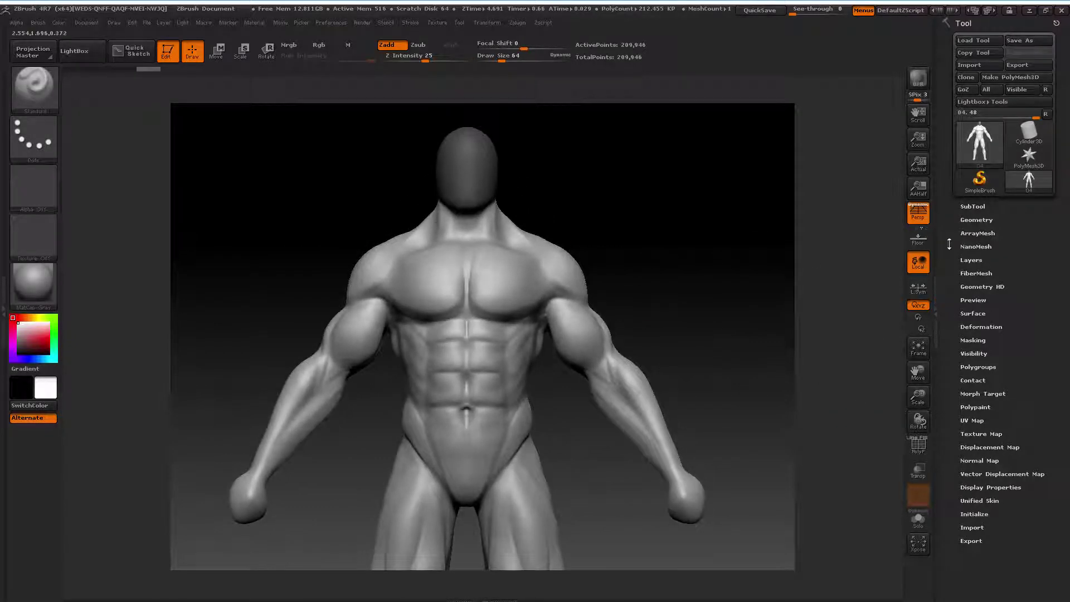
Split the masked head off into its own subtool with Split Masked Points
{"action": "left_click", "coordinate": [982, 207]}
{"action": "left_click_drag", "start_coordinate": [944, 339], "coordinate": [943, 312]}
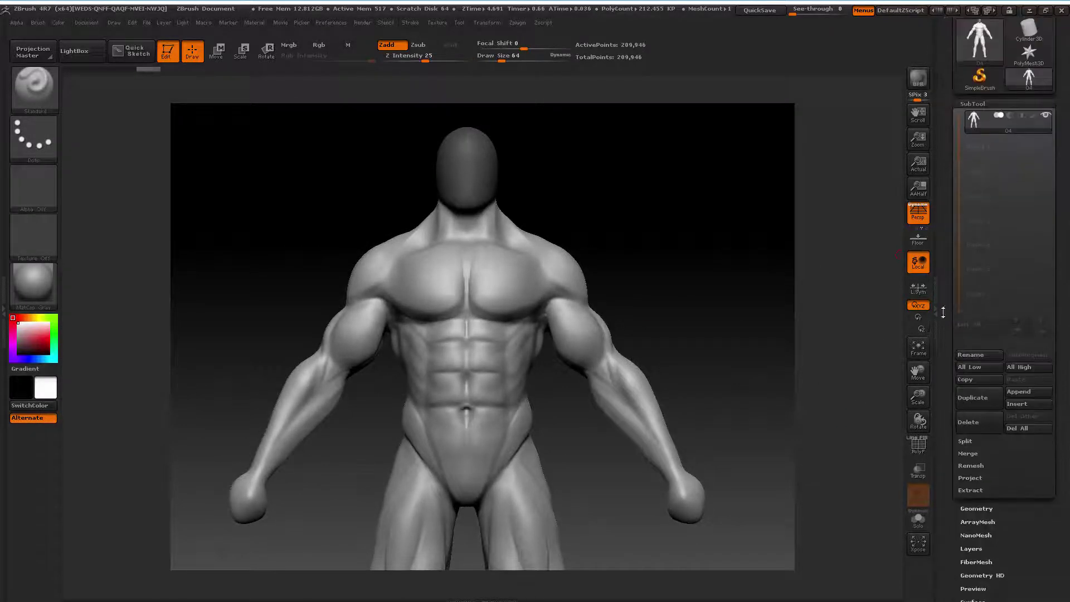
{"action": "left_click", "coordinate": [970, 443]}
{"action": "left_click_drag", "start_coordinate": [948, 462], "coordinate": [948, 418]}
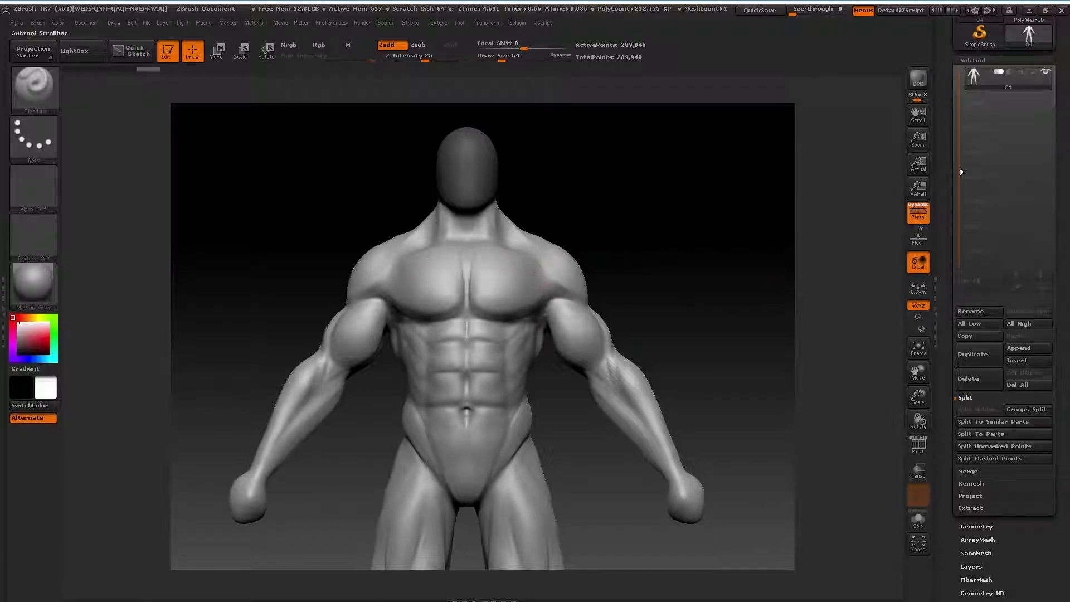
{"action": "left_click", "coordinate": [992, 460]}
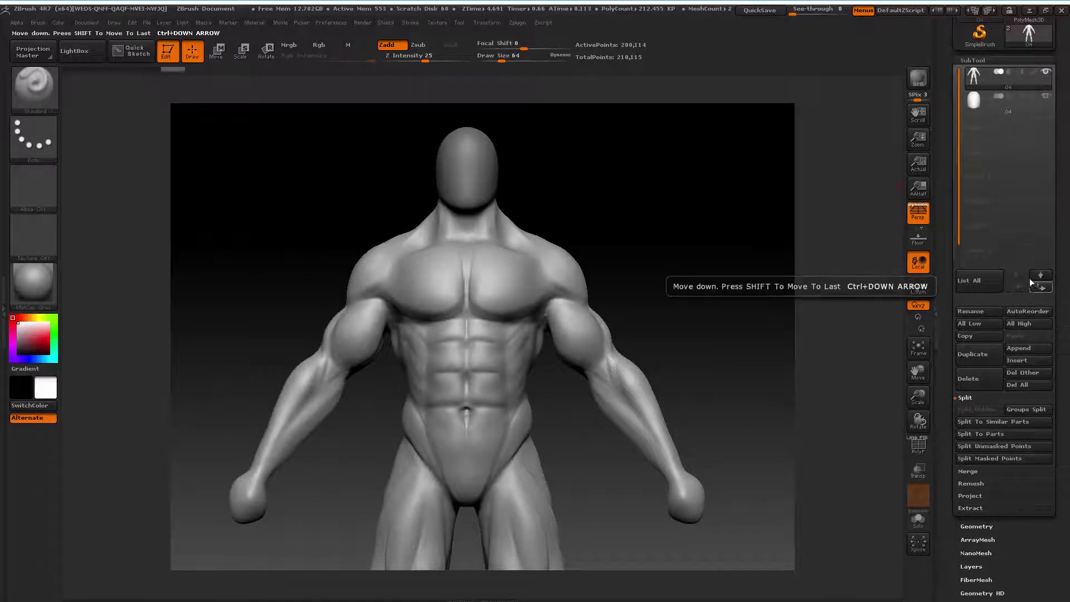
Move the head subtool to the top of the list and hide the body subtool
{"action": "left_click", "coordinate": [997, 101]}
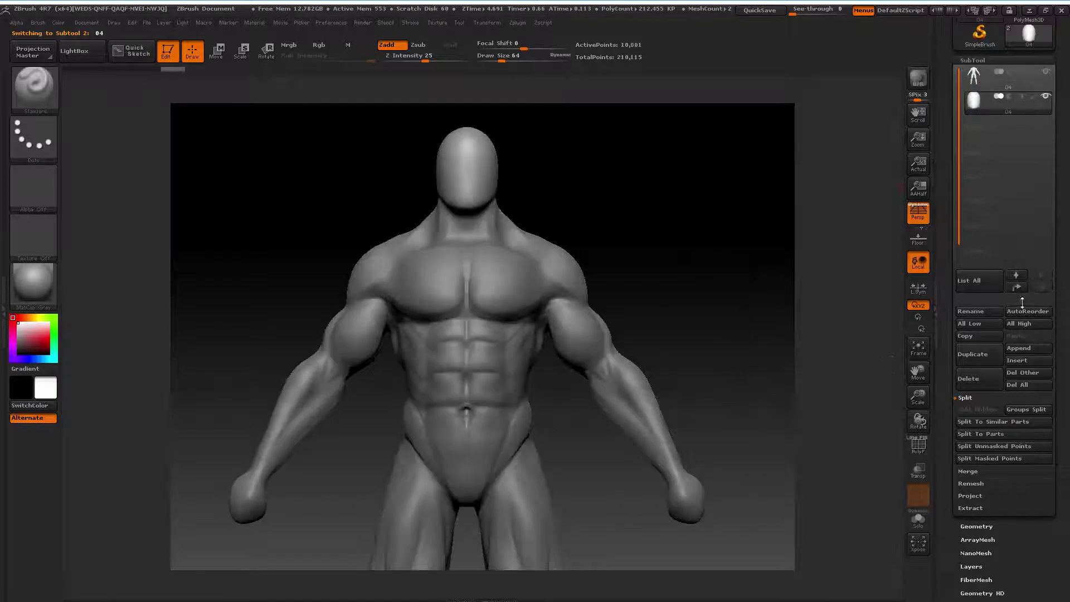
{"action": "left_click", "coordinate": [1016, 275]}
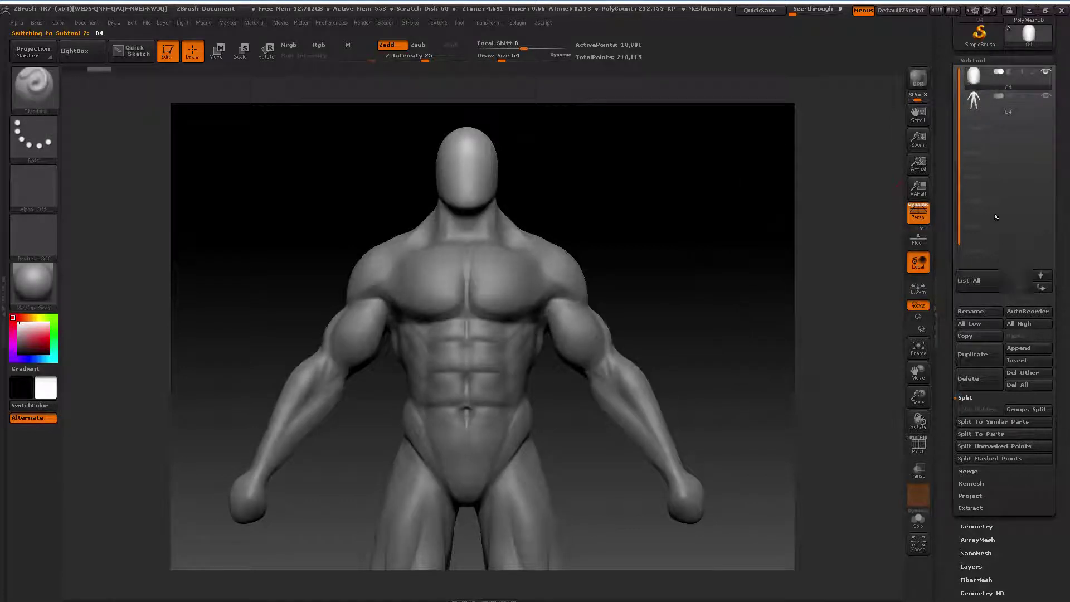
{"action": "left_click", "coordinate": [1046, 98]}
Frame the isolated head and expand the DynaMesh subpalette under Tool > Geometry
{"action": "left_click", "coordinate": [918, 346]}
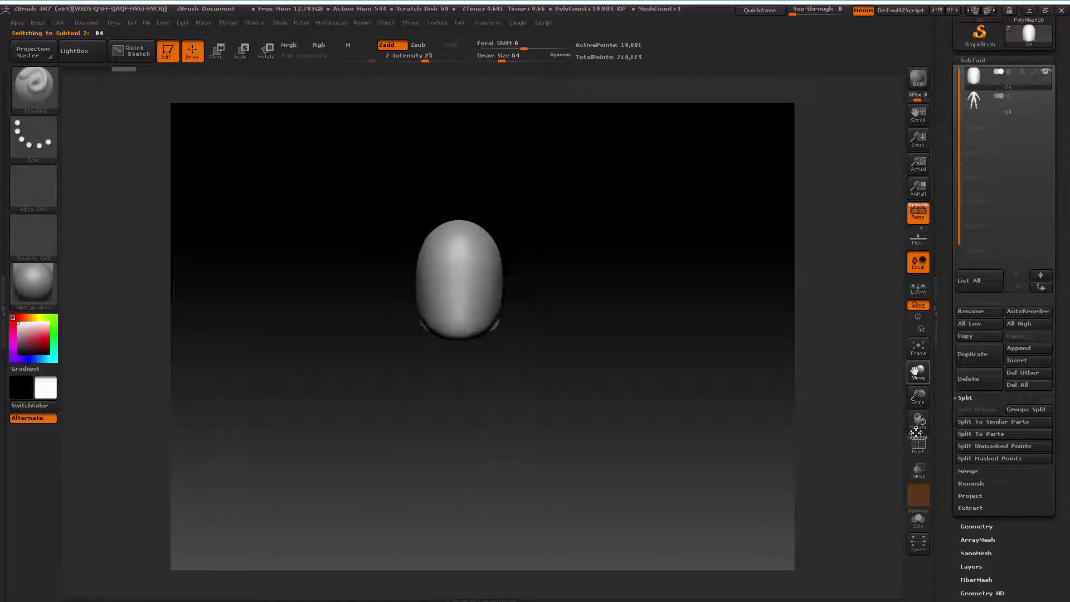
{"action": "mouse_move", "coordinate": [611, 315]}
{"action": "left_mouse_down"}
{"action": "mouse_move", "coordinate": [665, 323]}
{"action": "mouse_move", "coordinate": [535, 293]}
{"action": "mouse_move", "coordinate": [650, 270]}
{"action": "mouse_move", "coordinate": [652, 335]}
{"action": "mouse_move", "coordinate": [641, 341]}
{"action": "mouse_move", "coordinate": [623, 303]}
{"action": "left_mouse_up"}
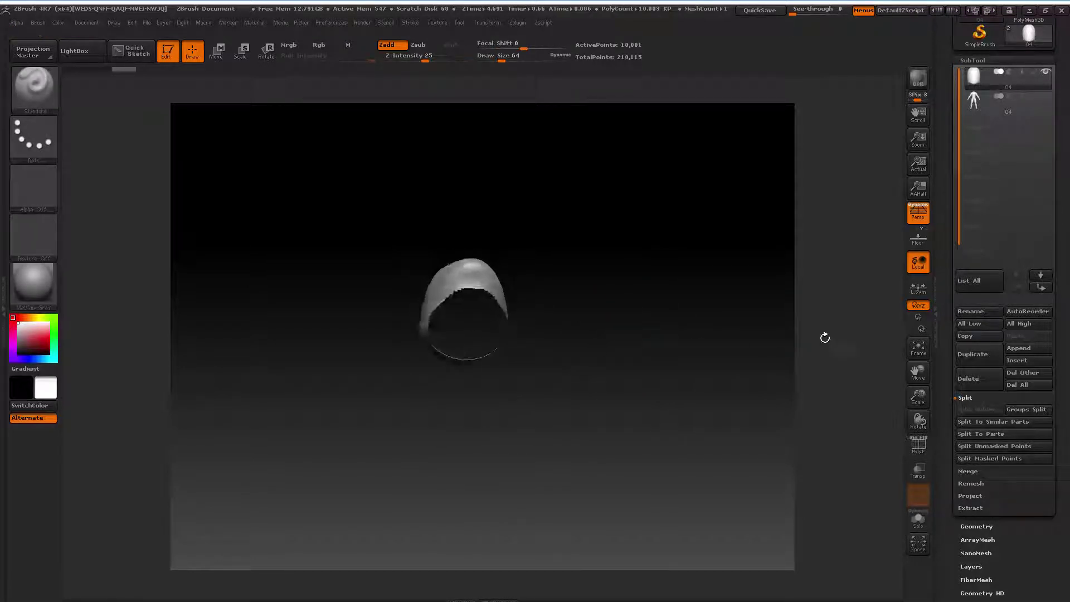
{"action": "left_click_drag", "start_coordinate": [918, 397], "coordinate": [918, 388]}
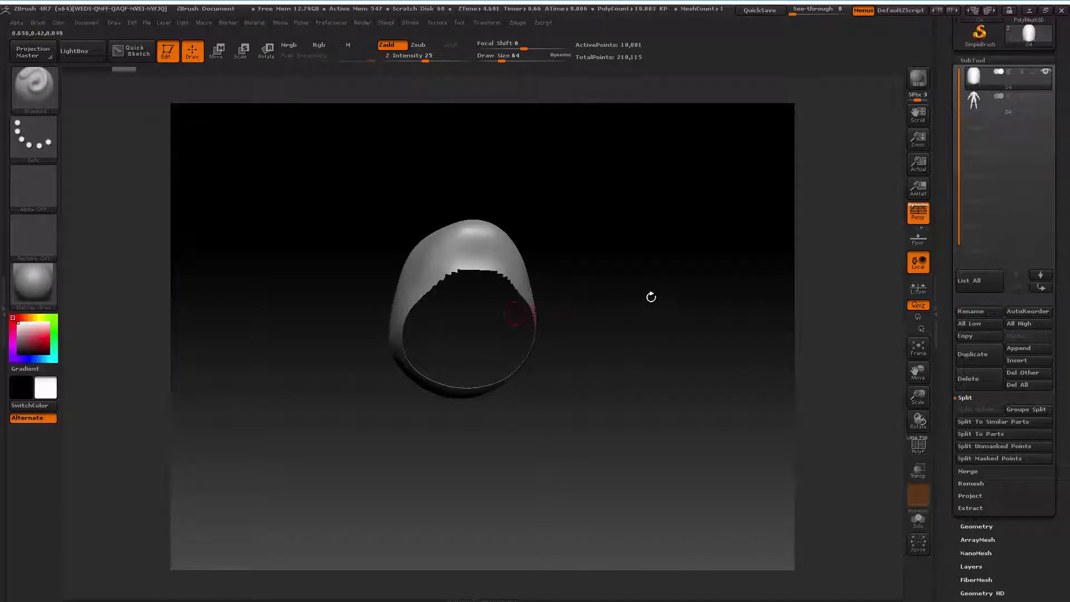
{"action": "left_click_drag", "start_coordinate": [659, 301], "coordinate": [647, 267]}
{"action": "mouse_move", "coordinate": [597, 301]}
{"action": "left_mouse_down"}
{"action": "mouse_move", "coordinate": [663, 366]}
{"action": "mouse_move", "coordinate": [663, 379]}
{"action": "left_mouse_up"}
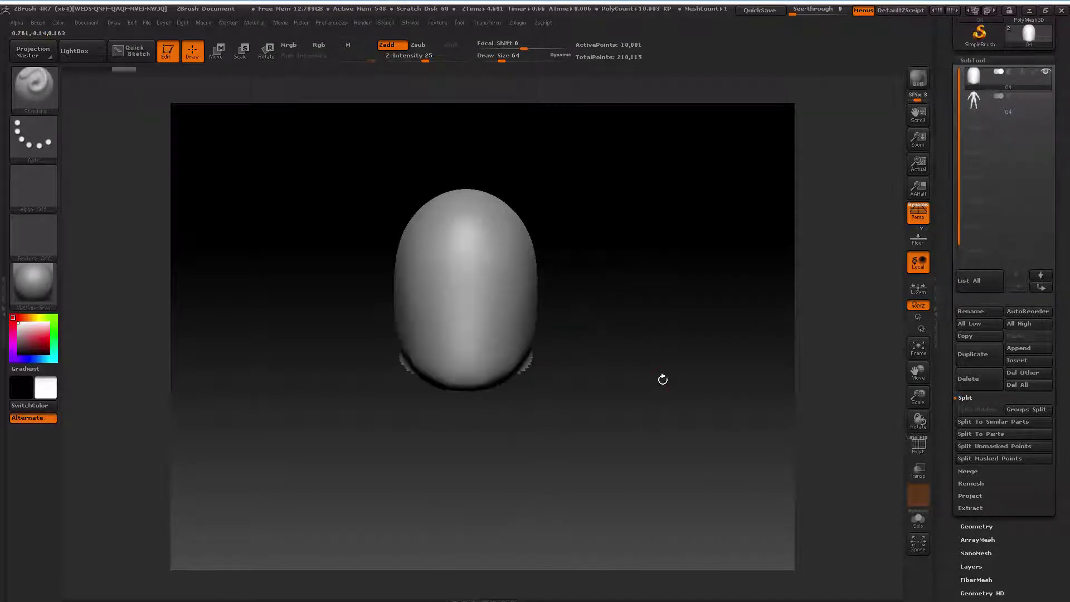
{"action": "left_click", "coordinate": [973, 63]}
{"action": "left_click", "coordinate": [977, 79]}
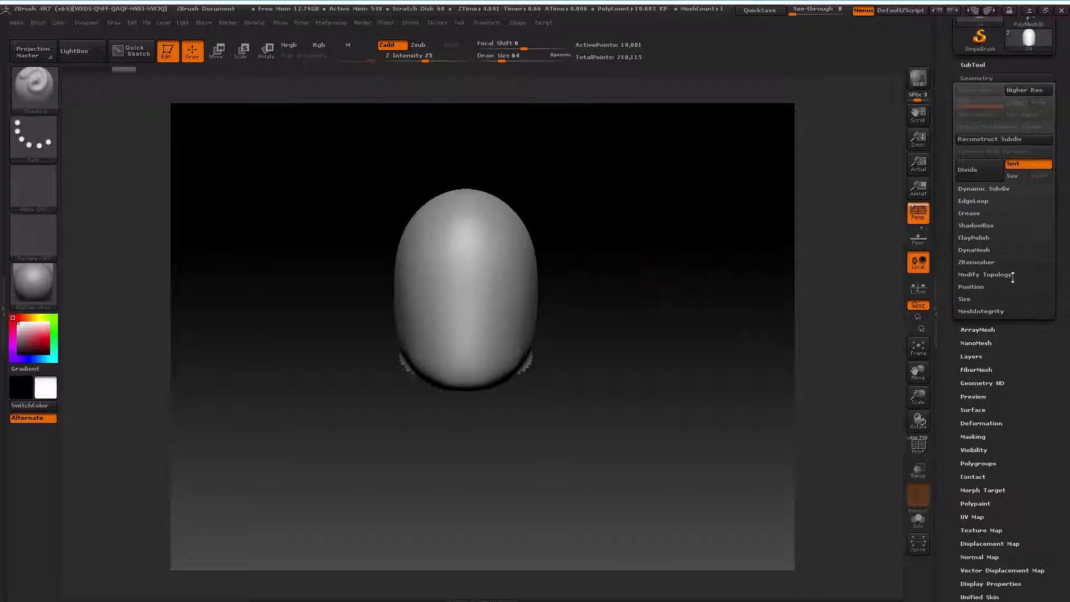
{"action": "left_click", "coordinate": [976, 251]}
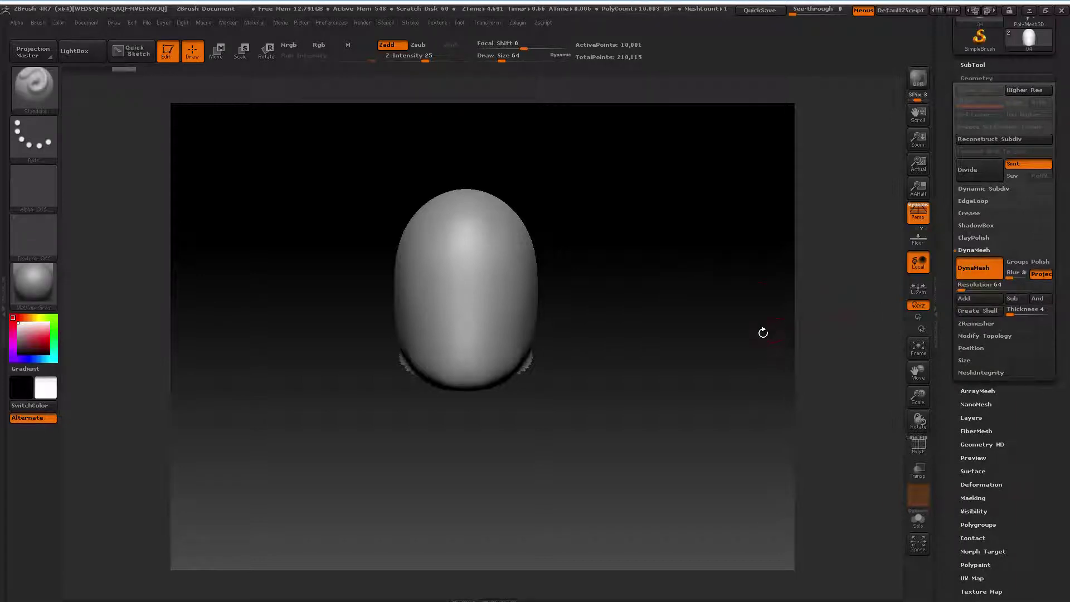
{"action": "left_click_drag", "start_coordinate": [763, 333], "coordinate": [647, 330]}
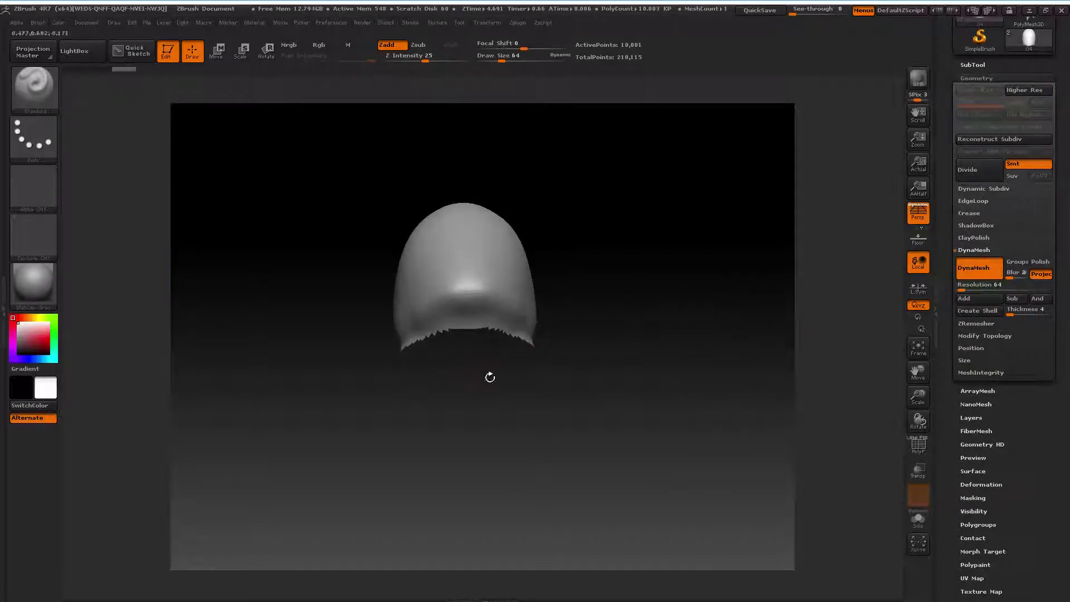
Cap the open bottom of the head mesh with Close Holes
{"action": "left_click", "coordinate": [984, 335]}
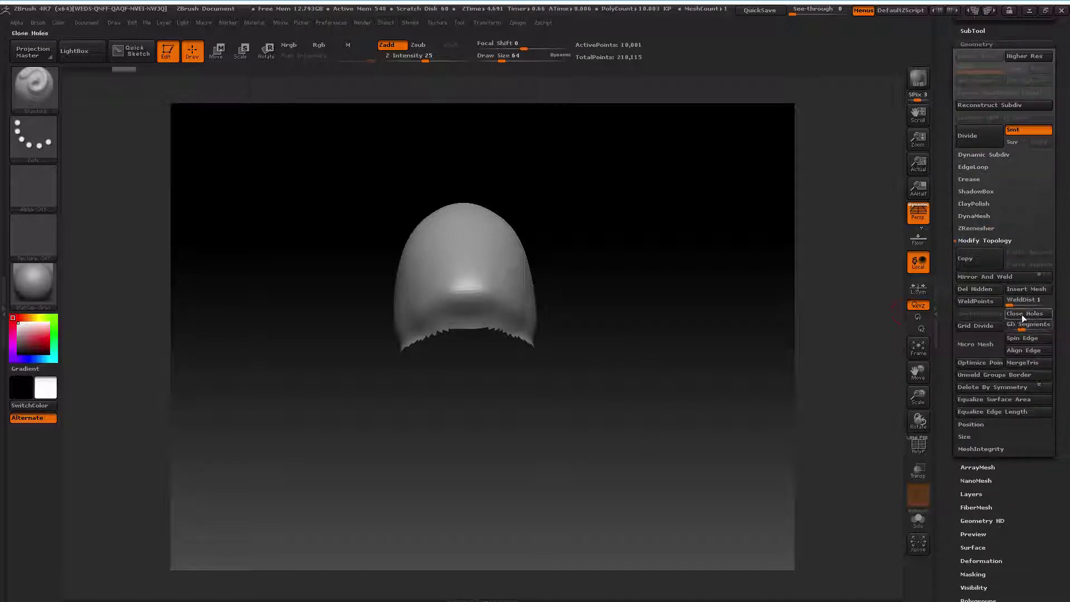
{"action": "left_click", "coordinate": [1023, 313]}
{"action": "mouse_move", "coordinate": [678, 371]}
{"action": "left_mouse_down"}
{"action": "mouse_move", "coordinate": [575, 314]}
{"action": "mouse_move", "coordinate": [477, 320]}
{"action": "left_mouse_up"}
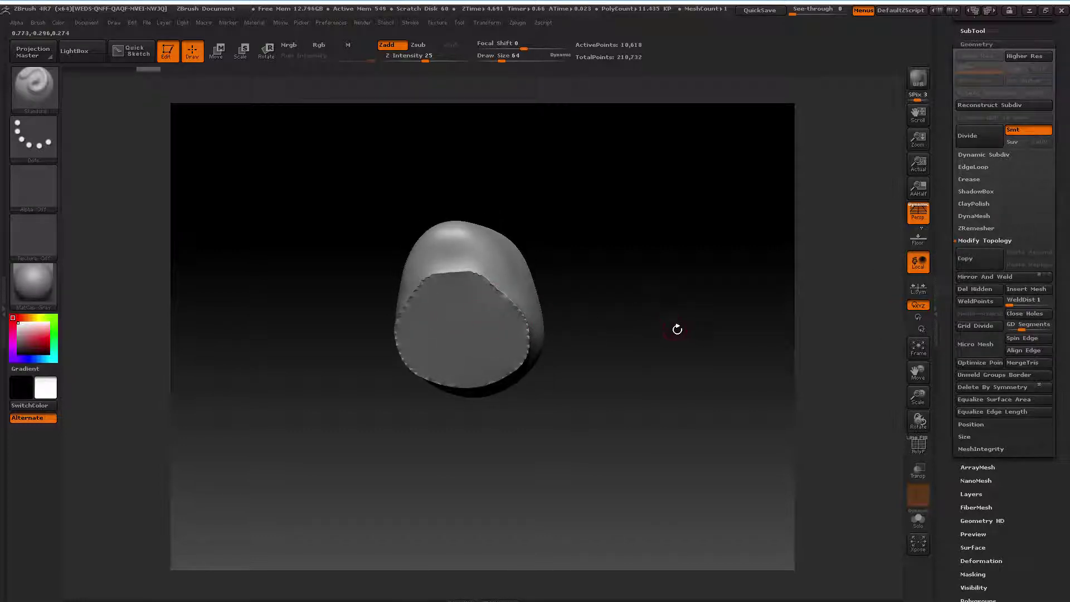
{"action": "left_click_drag", "start_coordinate": [662, 330], "coordinate": [654, 334]}
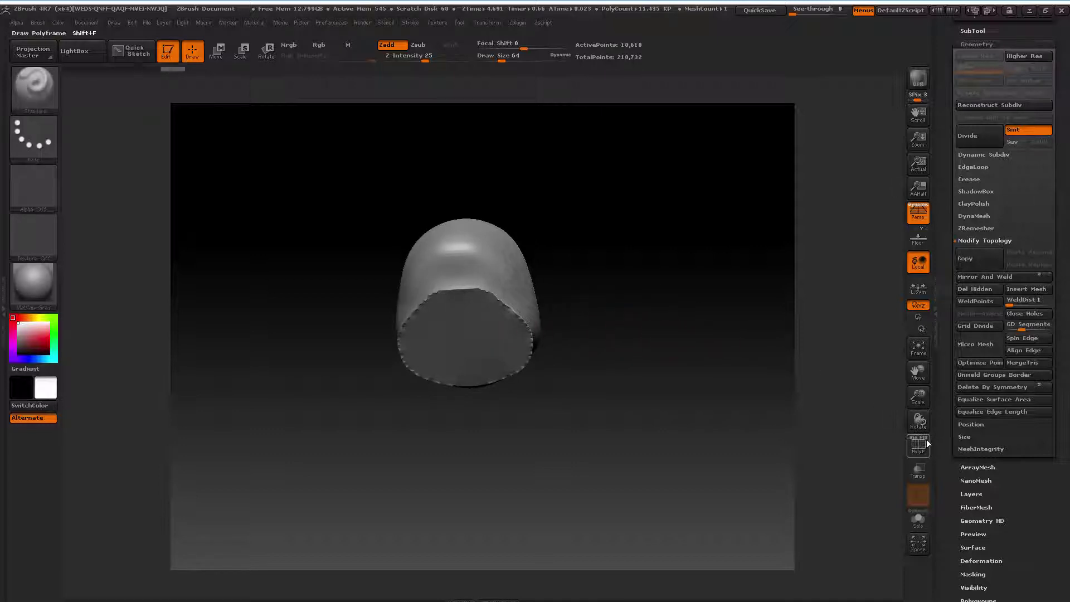
Merge the whole head into one polygroup with Ctrl+W, checking it under PolyF
{"action": "key", "text": "ctrl"}
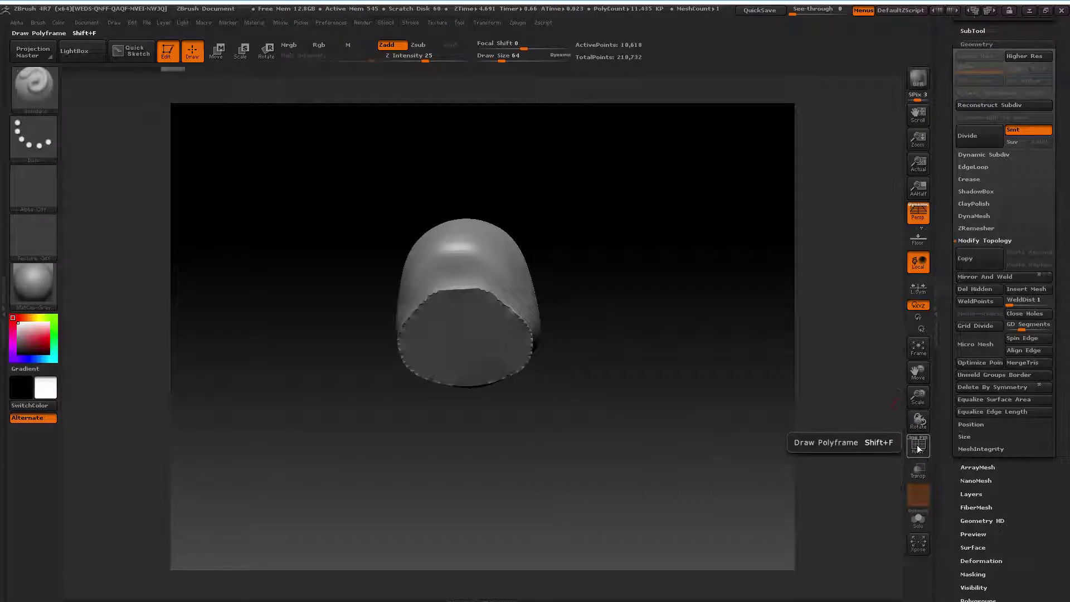
{"action": "left_click", "coordinate": [918, 444]}
{"action": "left_click_drag", "start_coordinate": [826, 422], "coordinate": [644, 346]}
{"action": "mouse_move", "coordinate": [554, 268]}
{"action": "left_mouse_down"}
{"action": "mouse_move", "coordinate": [635, 370]}
{"action": "mouse_move", "coordinate": [621, 270]}
{"action": "mouse_move", "coordinate": [626, 321]}
{"action": "left_mouse_up"}
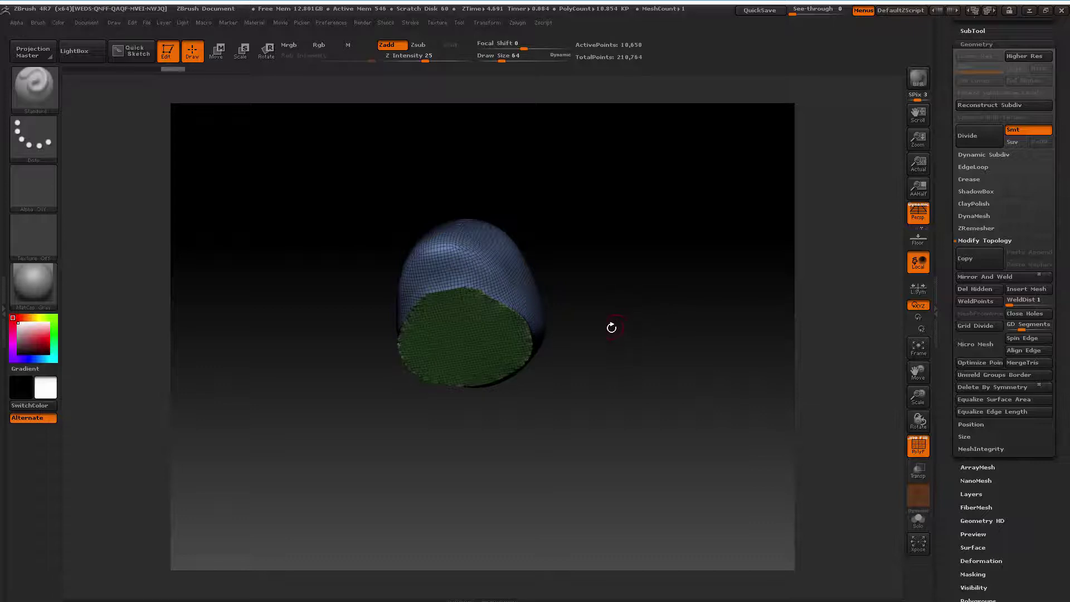
{"action": "key", "text": "ctrl+w"}
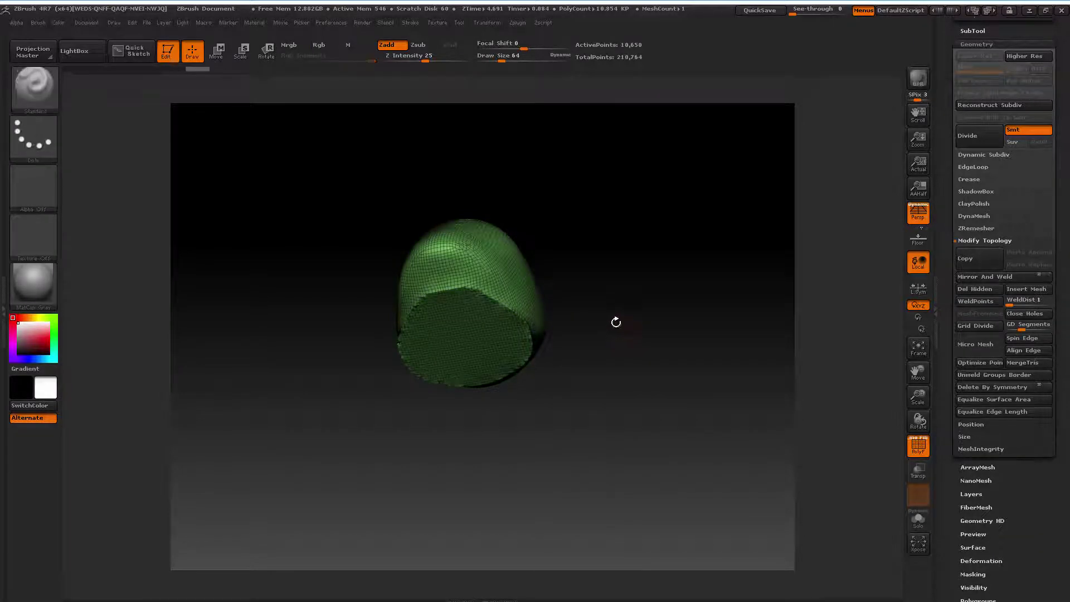
{"action": "mouse_move", "coordinate": [616, 322]}
{"action": "left_mouse_down"}
{"action": "mouse_move", "coordinate": [628, 265]}
{"action": "mouse_move", "coordinate": [627, 392]}
{"action": "mouse_move", "coordinate": [613, 308]}
{"action": "left_mouse_up"}
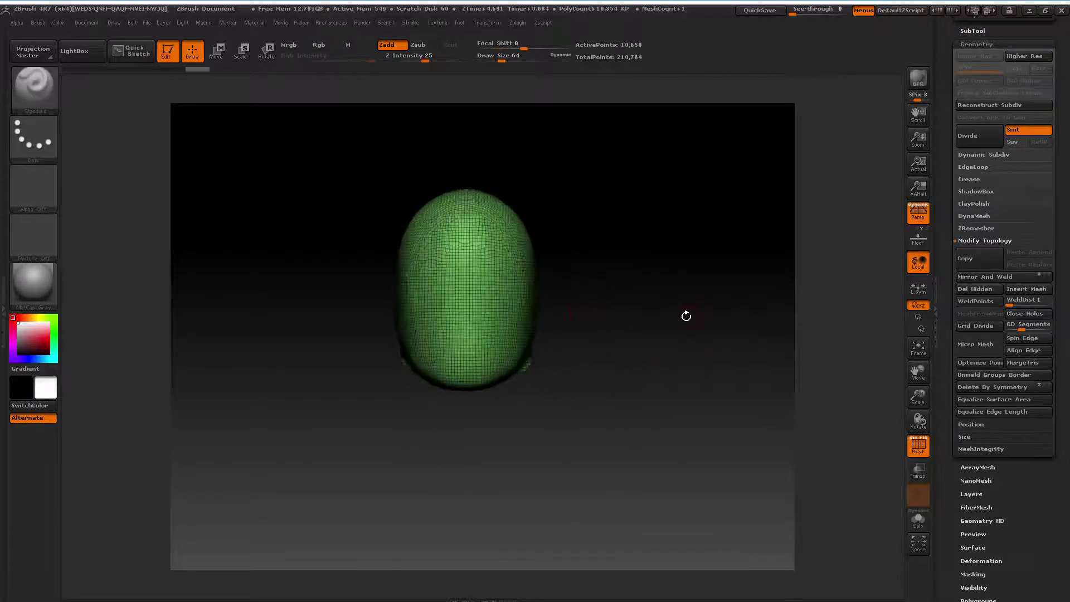
{"action": "left_click", "coordinate": [918, 446]}
{"action": "left_click_drag", "start_coordinate": [646, 379], "coordinate": [596, 377]}
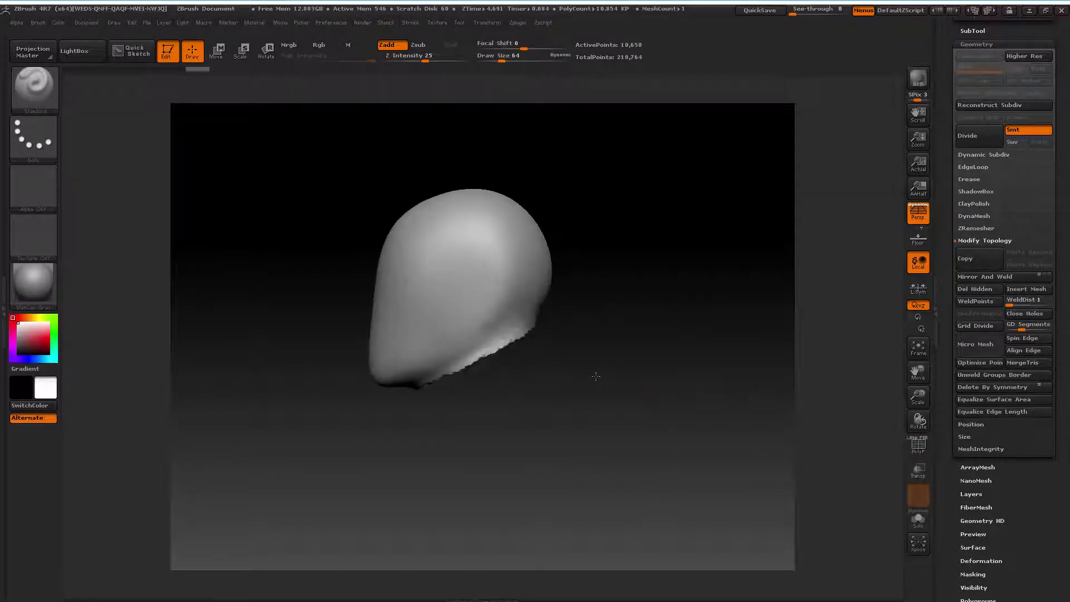
{"action": "left_click_drag", "start_coordinate": [918, 372], "coordinate": [961, 421]}
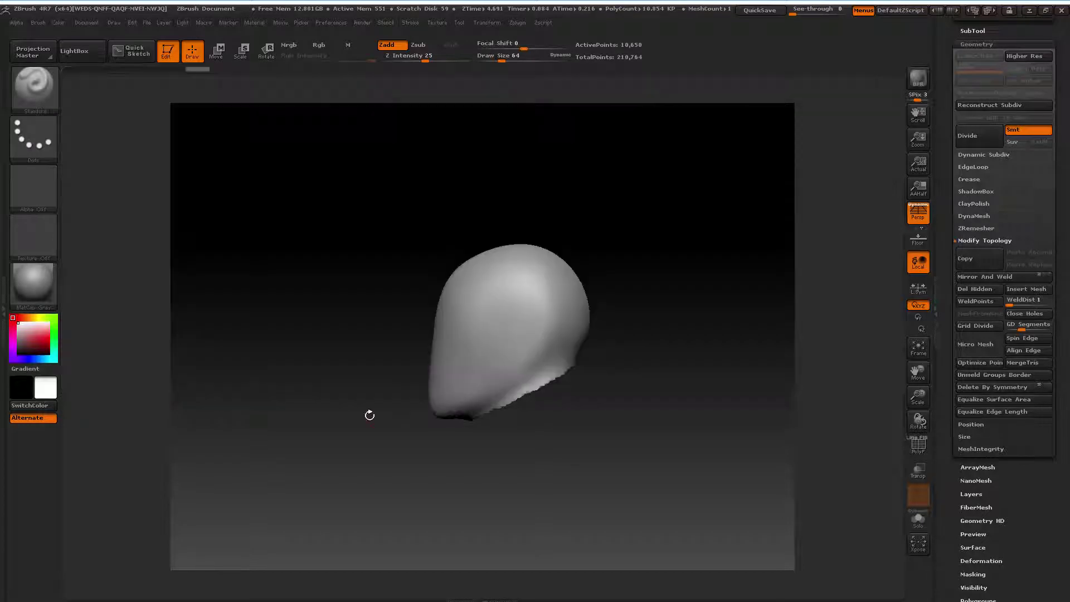
{"action": "left_click_drag", "start_coordinate": [409, 468], "coordinate": [458, 430]}
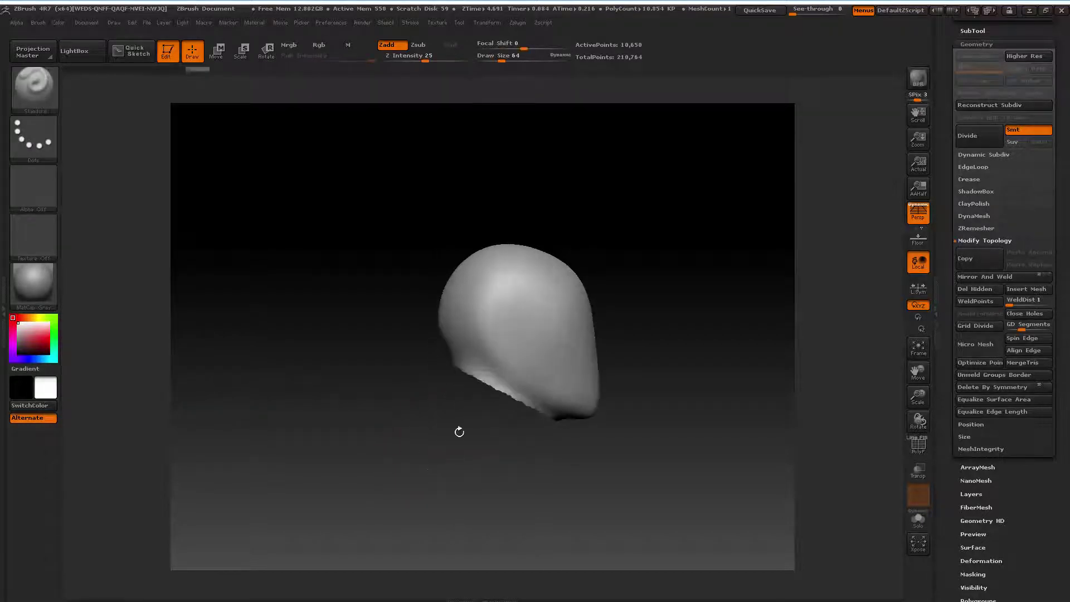
Unhide the body subtool and orbit between front and side to compare it with the head
{"action": "left_click", "coordinate": [973, 31]}
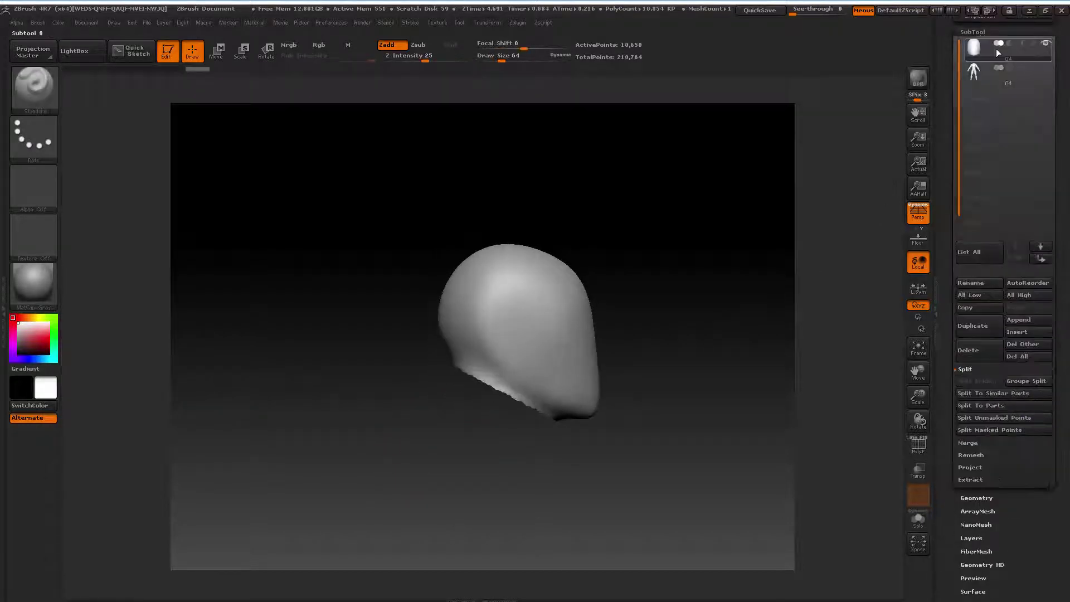
{"action": "left_click", "coordinate": [1045, 67]}
{"action": "left_click_drag", "start_coordinate": [917, 371], "coordinate": [910, 334]}
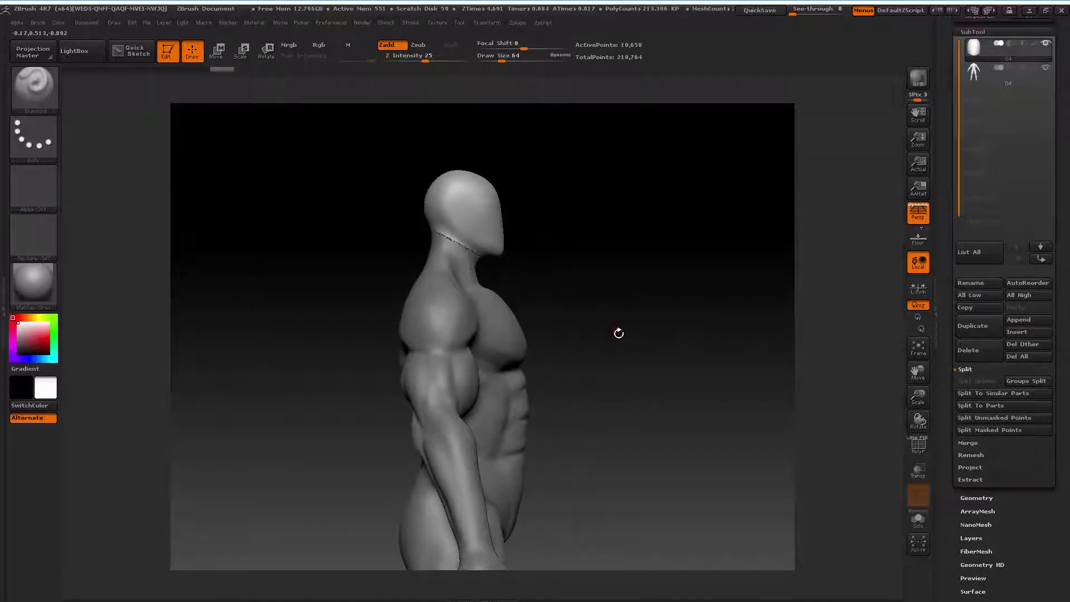
{"action": "left_click_drag", "start_coordinate": [619, 333], "coordinate": [564, 337]}
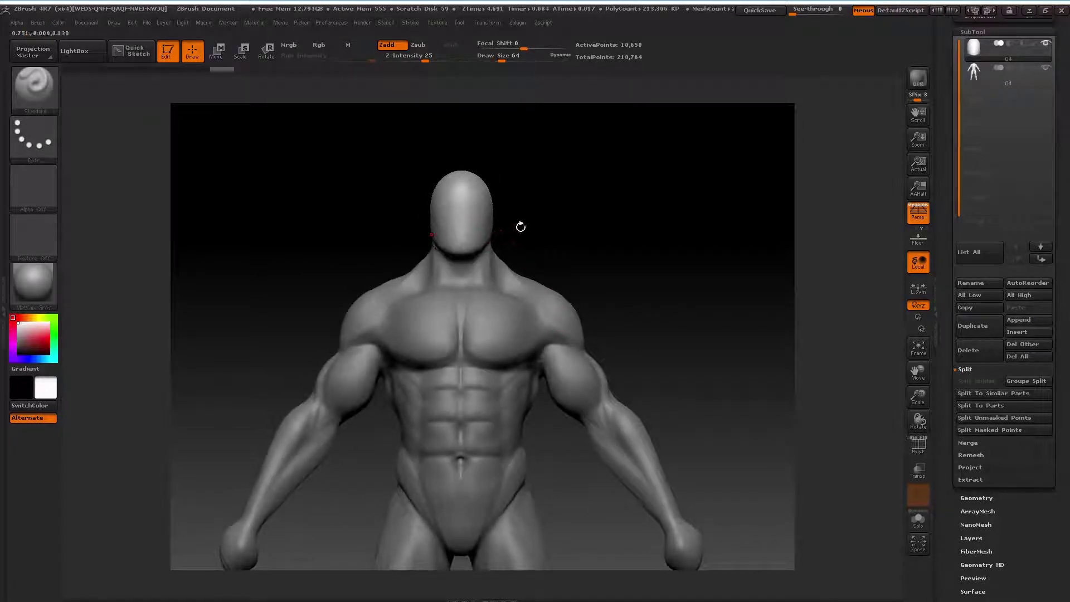
{"action": "left_click_drag", "start_coordinate": [521, 227], "coordinate": [469, 214]}
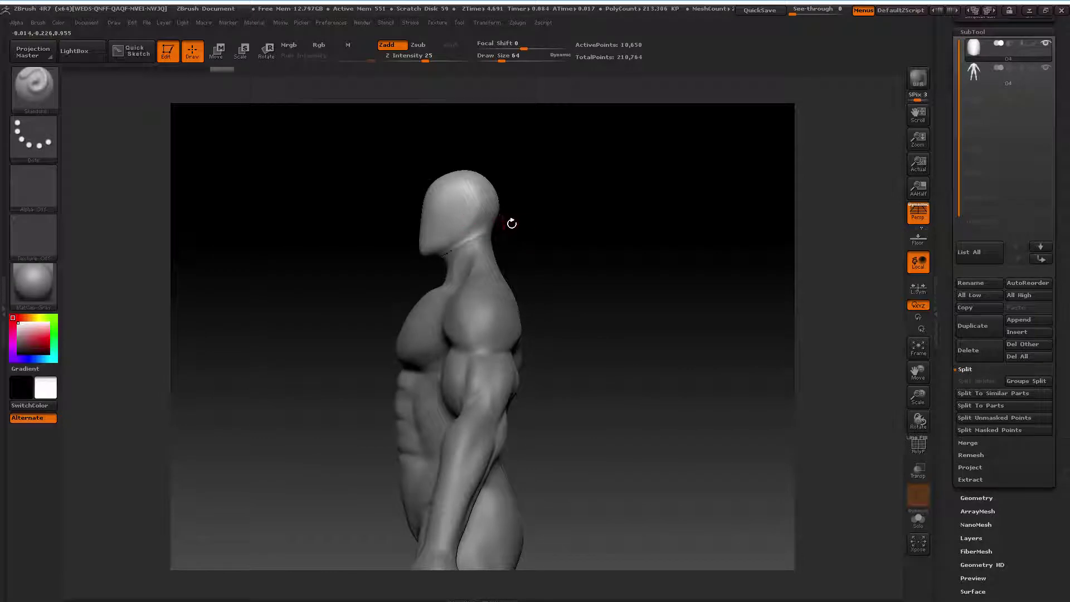
{"action": "left_click_drag", "start_coordinate": [533, 231], "coordinate": [575, 235]}
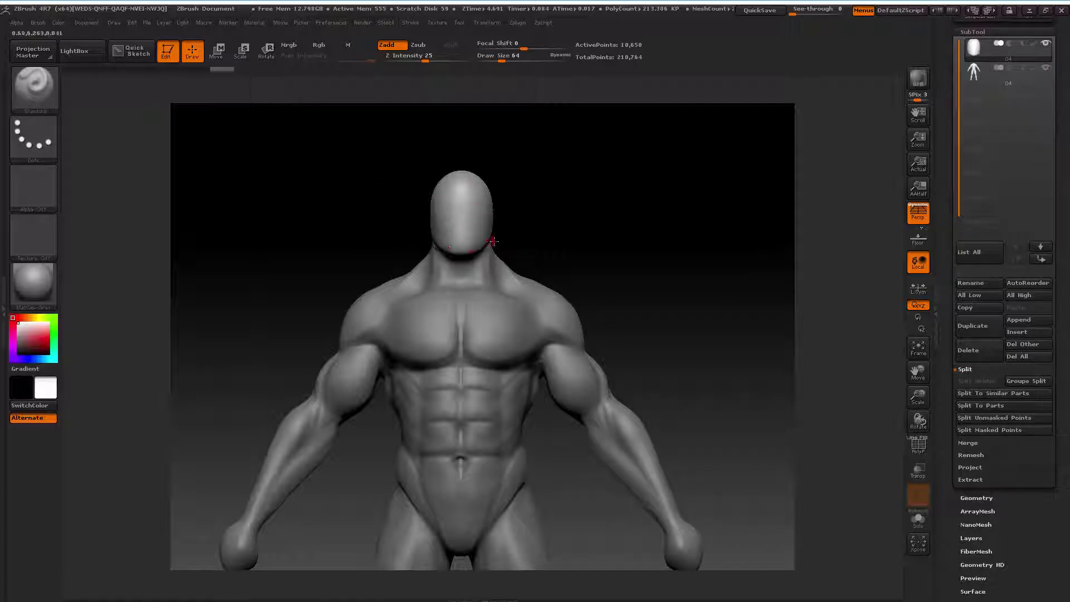
{"action": "mouse_move", "coordinate": [641, 273]}
{"action": "left_mouse_down"}
{"action": "mouse_move", "coordinate": [594, 272]}
{"action": "mouse_move", "coordinate": [638, 280]}
{"action": "mouse_move", "coordinate": [594, 283]}
{"action": "mouse_move", "coordinate": [512, 268]}
{"action": "left_mouse_up"}
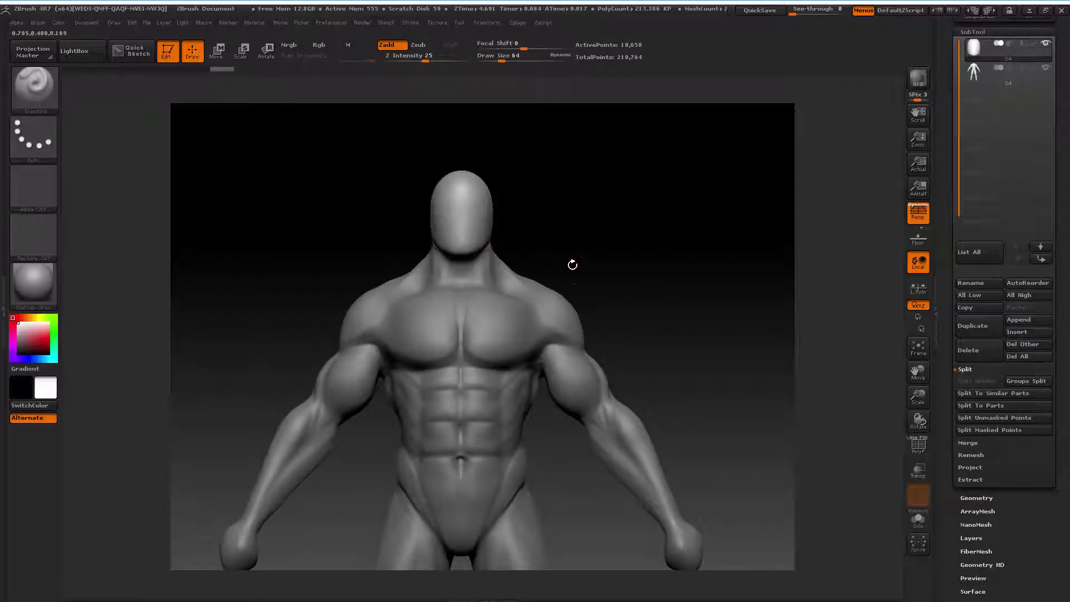
{"action": "left_click", "coordinate": [1047, 68]}
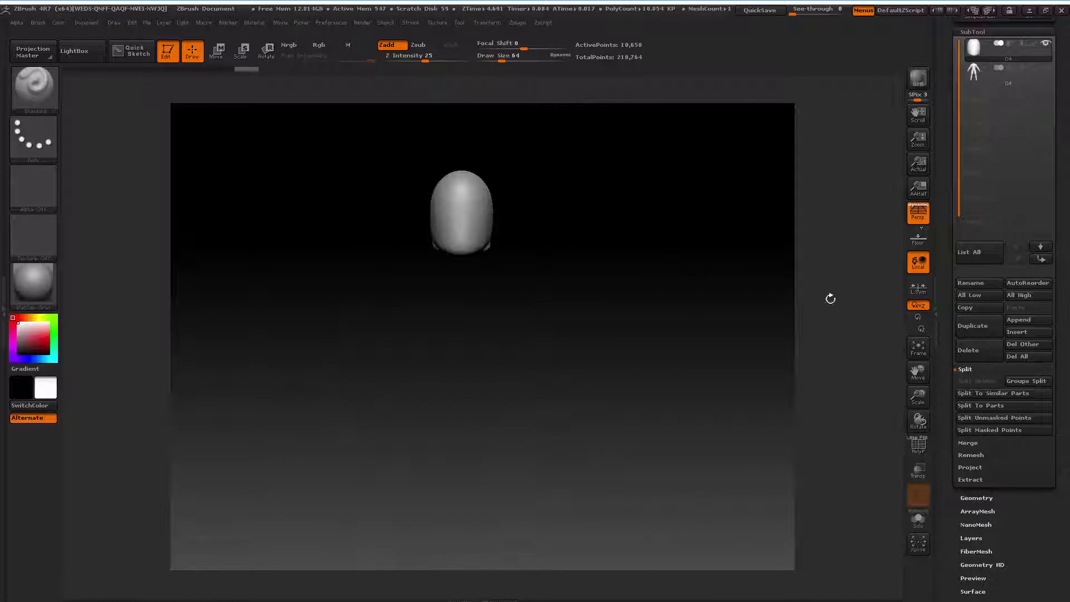
{"action": "mouse_move", "coordinate": [918, 396]}
{"action": "left_mouse_down"}
{"action": "mouse_move", "coordinate": [915, 362]}
{"action": "mouse_move", "coordinate": [886, 380]}
{"action": "left_mouse_up"}
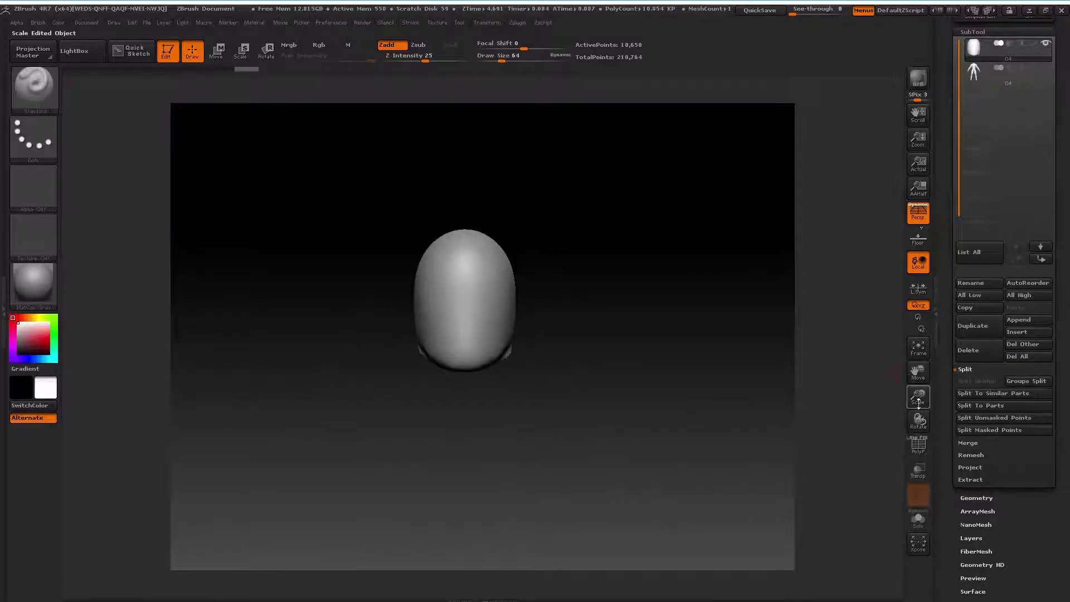
{"action": "left_click_drag", "start_coordinate": [676, 354], "coordinate": [606, 351]}
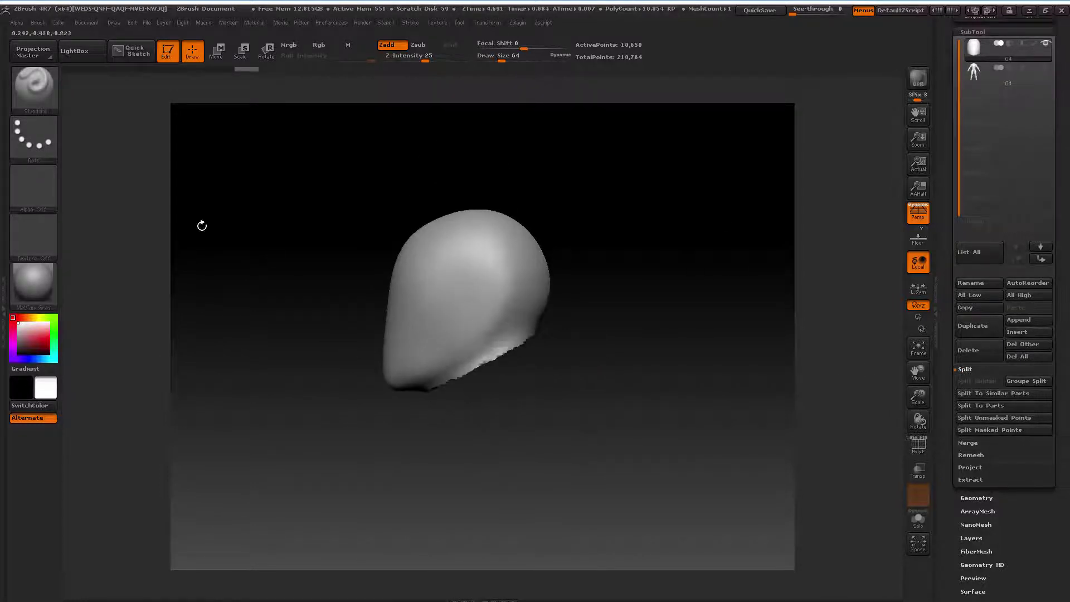
{"action": "left_click", "coordinate": [32, 89]}
{"action": "left_click", "coordinate": [679, 274]}
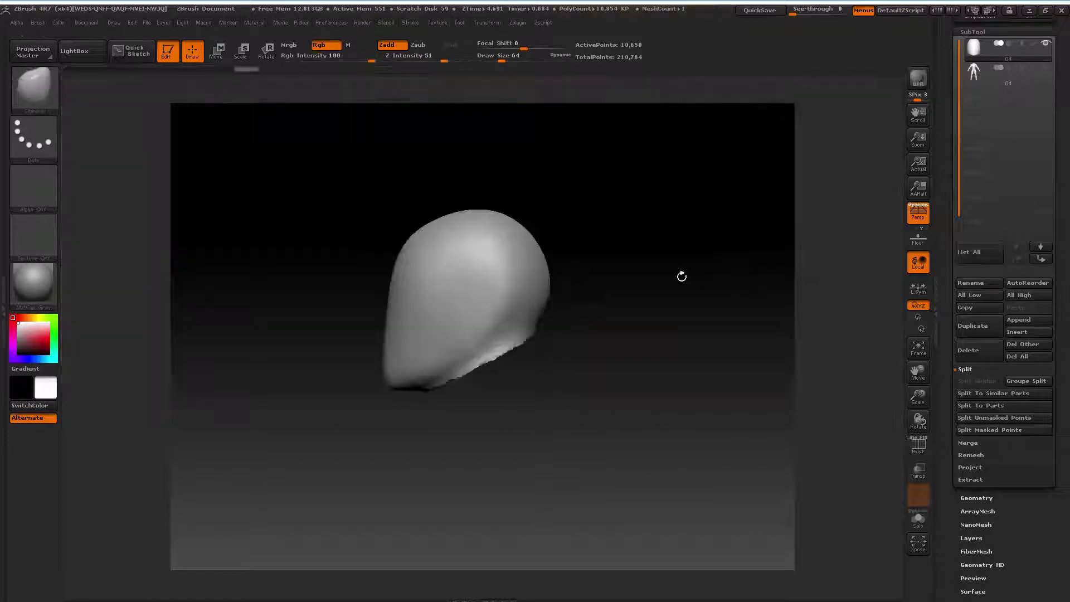
{"action": "key", "text": "space"}
{"action": "mouse_move", "coordinate": [592, 290]}
{"action": "left_mouse_down"}
{"action": "mouse_move", "coordinate": [625, 290]}
{"action": "mouse_move", "coordinate": [466, 299]}
{"action": "left_mouse_up"}
{"action": "left_click_drag", "start_coordinate": [590, 286], "coordinate": [554, 286]}
{"action": "mouse_move", "coordinate": [429, 226]}
{"action": "left_mouse_down"}
{"action": "mouse_move", "coordinate": [415, 211]}
{"action": "mouse_move", "coordinate": [394, 287]}
{"action": "left_mouse_up"}
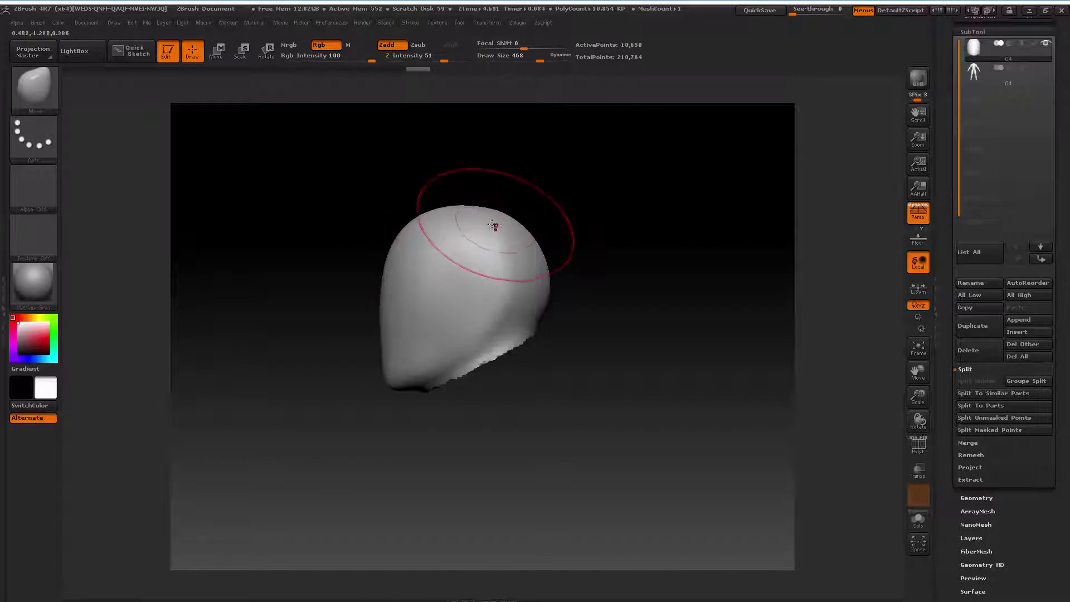
{"action": "mouse_move", "coordinate": [495, 222]}
{"action": "left_mouse_down"}
{"action": "mouse_move", "coordinate": [411, 220]}
{"action": "mouse_move", "coordinate": [507, 219]}
{"action": "left_mouse_up"}
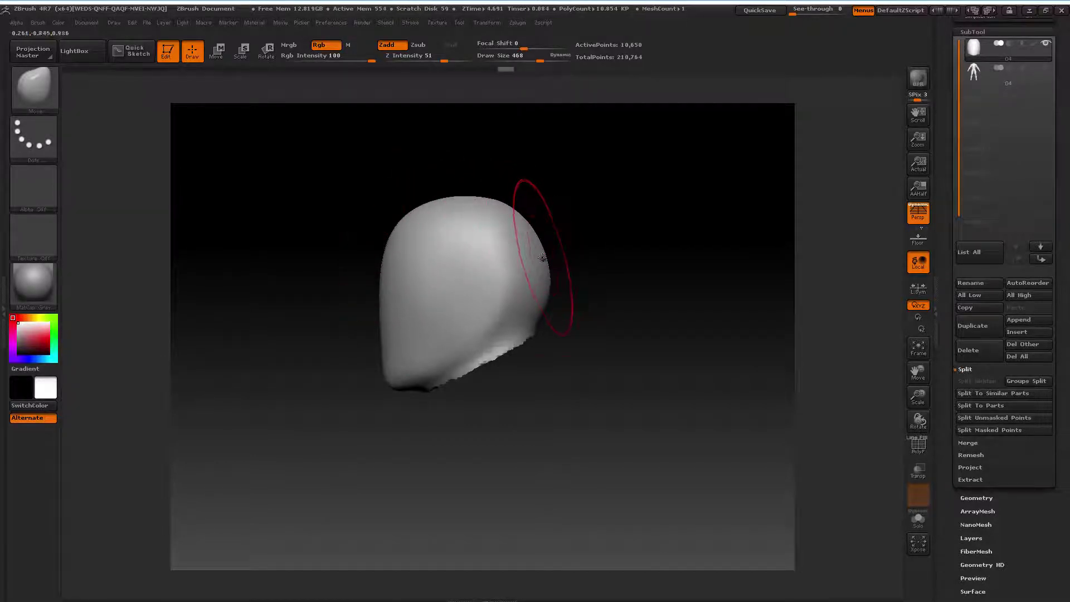
{"action": "left_click_drag", "start_coordinate": [550, 283], "coordinate": [537, 239]}
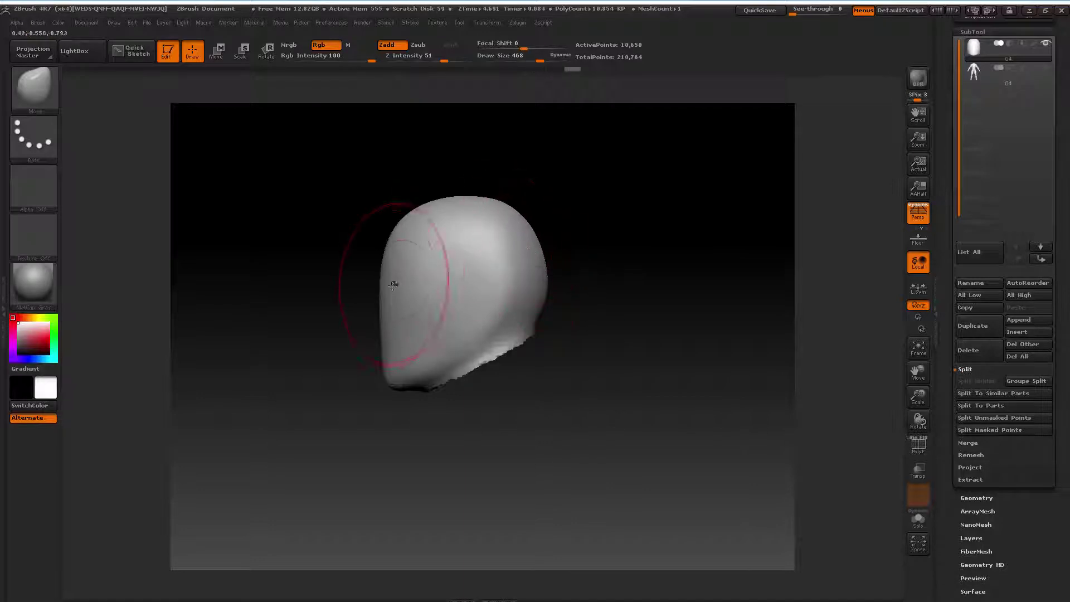
{"action": "mouse_move", "coordinate": [387, 319]}
{"action": "left_mouse_down"}
{"action": "mouse_move", "coordinate": [383, 382]}
{"action": "mouse_move", "coordinate": [379, 277]}
{"action": "left_mouse_up"}
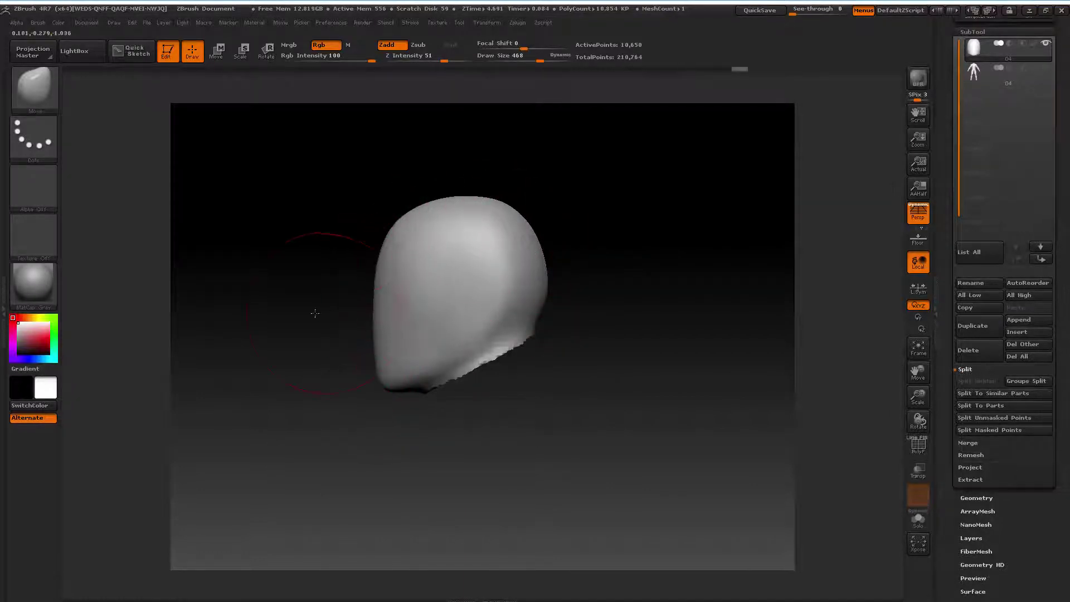
{"action": "left_click_drag", "start_coordinate": [313, 310], "coordinate": [386, 312]}
{"action": "left_click_drag", "start_coordinate": [462, 257], "coordinate": [485, 282]}
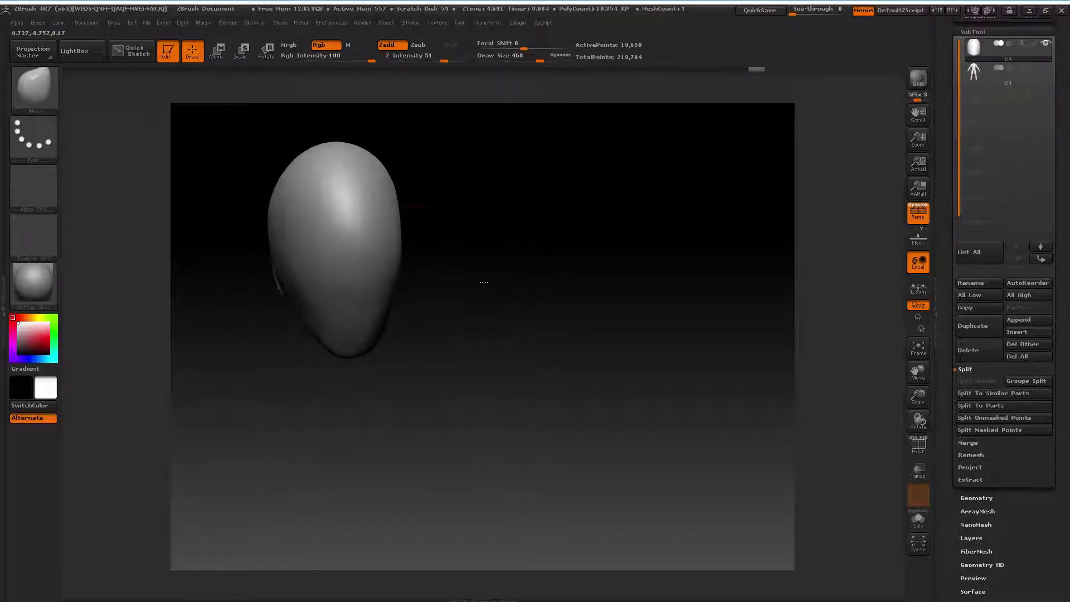
{"action": "left_click_drag", "start_coordinate": [276, 290], "coordinate": [302, 323]}
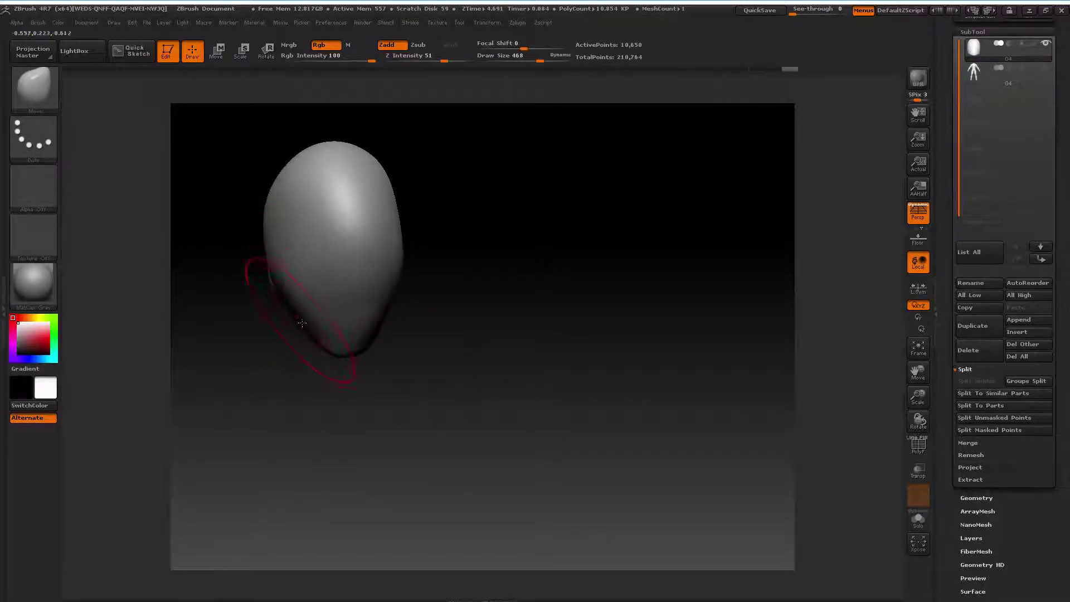
{"action": "left_click_drag", "start_coordinate": [391, 305], "coordinate": [456, 308]}
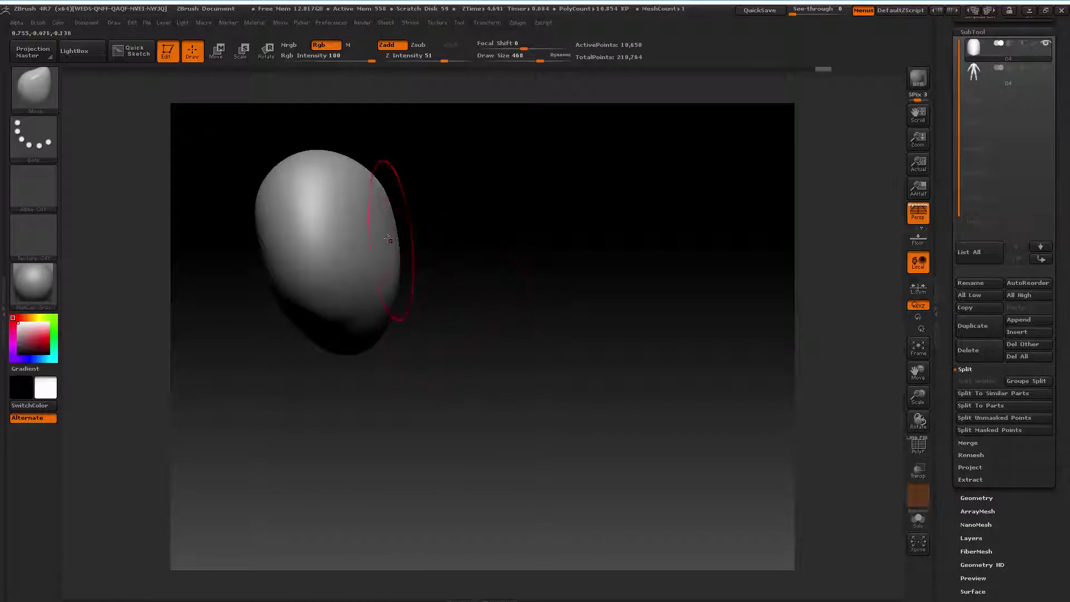
{"action": "left_click_drag", "start_coordinate": [423, 234], "coordinate": [485, 267]}
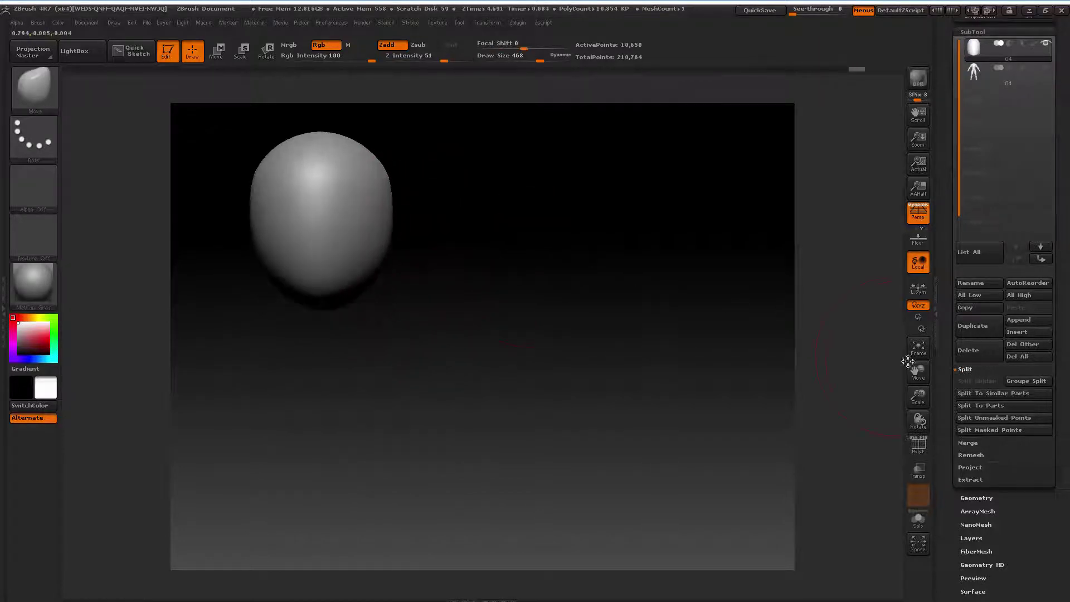
{"action": "mouse_move", "coordinate": [579, 301]}
{"action": "left_mouse_down"}
{"action": "mouse_move", "coordinate": [613, 317]}
{"action": "mouse_move", "coordinate": [294, 332]}
{"action": "left_mouse_up"}
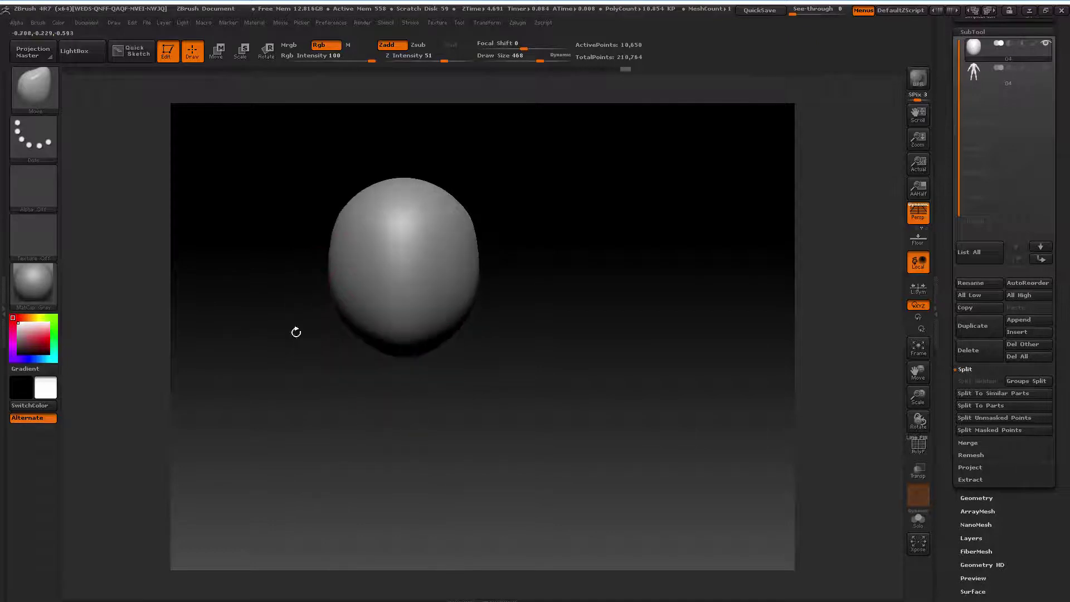
{"action": "mouse_move", "coordinate": [363, 326]}
{"action": "left_mouse_down"}
{"action": "mouse_move", "coordinate": [334, 325]}
{"action": "mouse_move", "coordinate": [350, 341]}
{"action": "left_mouse_up"}
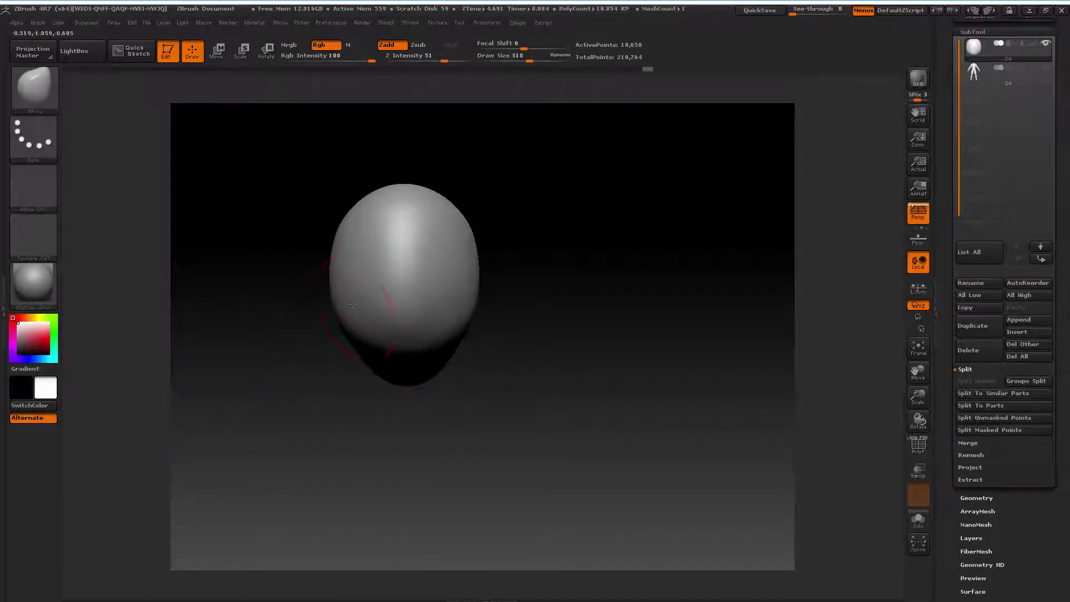
{"action": "left_click_drag", "start_coordinate": [292, 324], "coordinate": [304, 286]}
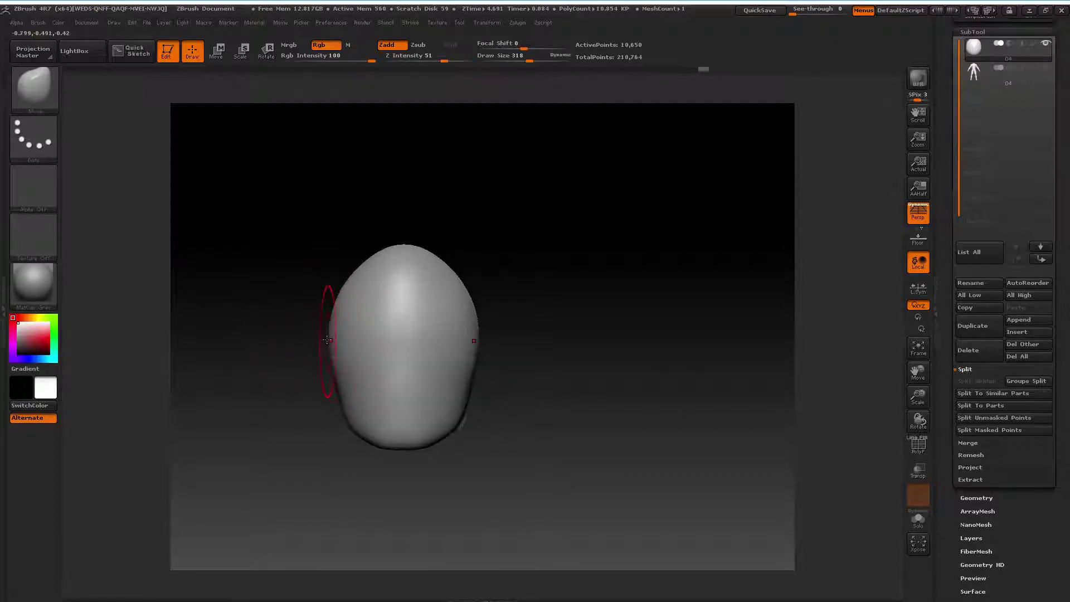
{"action": "key", "text": "bracketright"}
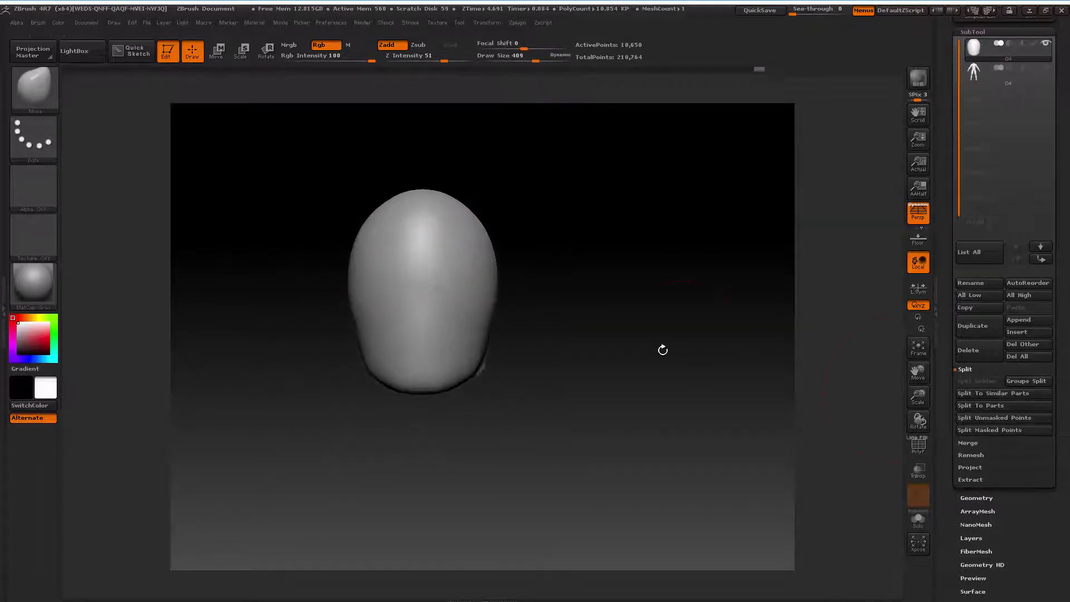
{"action": "mouse_move", "coordinate": [661, 349]}
{"action": "left_mouse_down"}
{"action": "mouse_move", "coordinate": [557, 346]}
{"action": "mouse_move", "coordinate": [292, 282]}
{"action": "left_mouse_up"}
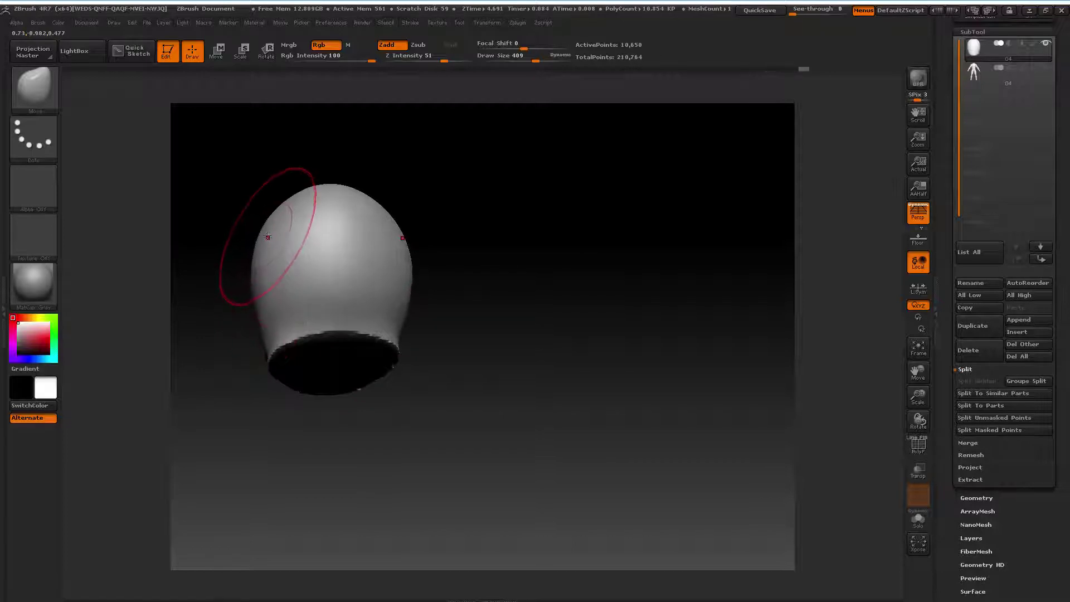
{"action": "mouse_move", "coordinate": [342, 301]}
{"action": "left_mouse_down"}
{"action": "mouse_move", "coordinate": [621, 306]}
{"action": "mouse_move", "coordinate": [594, 310]}
{"action": "left_mouse_up"}
Re-centre the head, choose the ClayBuildup brush and set Draw Size to 72
{"action": "key", "text": "f"}
{"action": "key", "text": "space"}
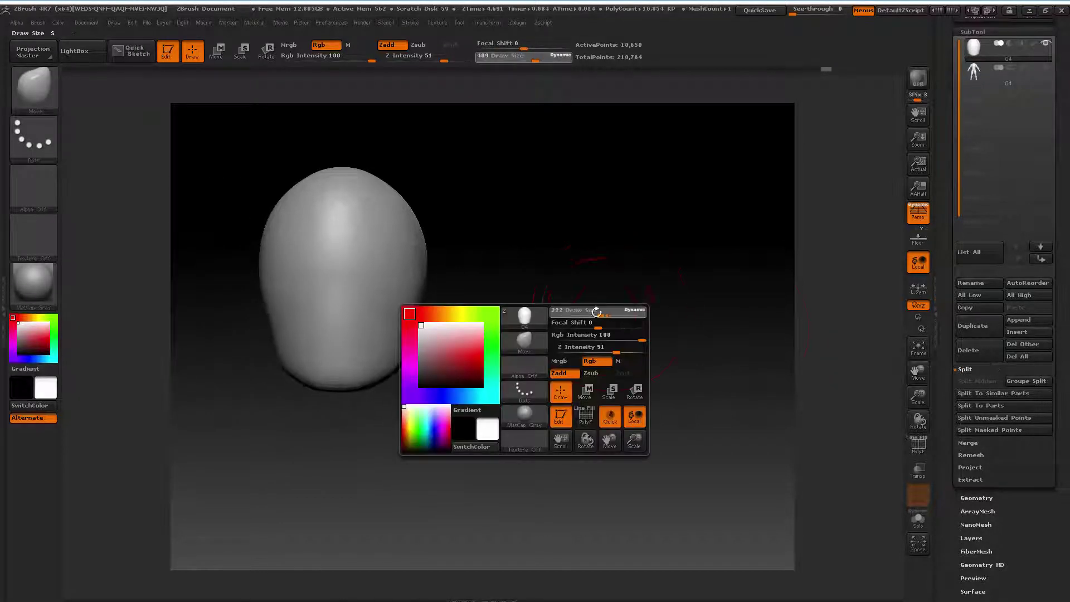
{"action": "left_click_drag", "start_coordinate": [922, 366], "coordinate": [951, 375]}
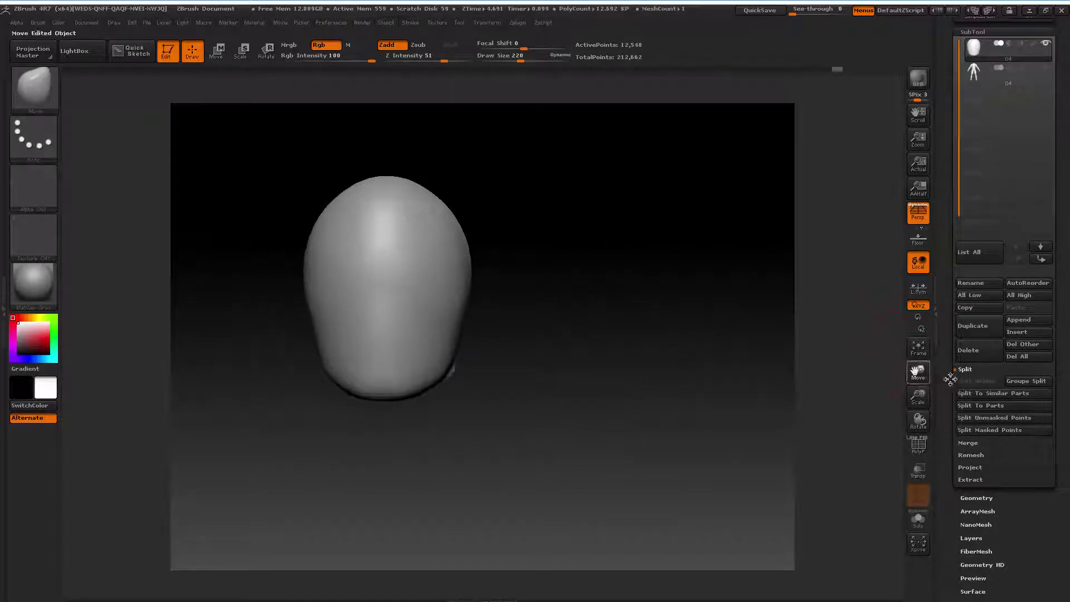
{"action": "left_click", "coordinate": [33, 136]}
{"action": "left_click", "coordinate": [96, 146]}
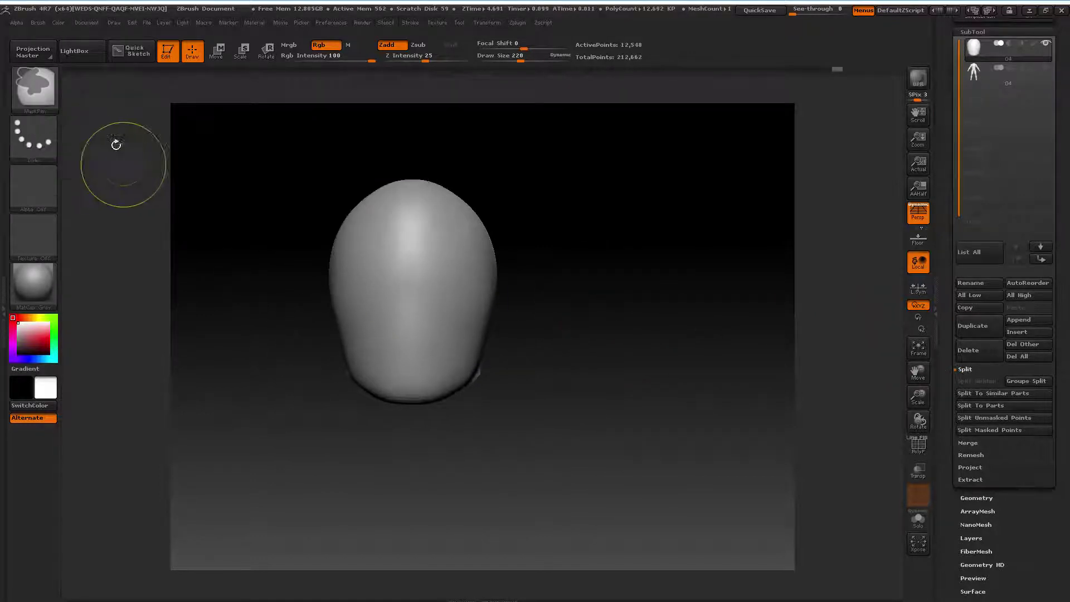
{"action": "left_click", "coordinate": [35, 92]}
{"action": "left_click", "coordinate": [150, 103]}
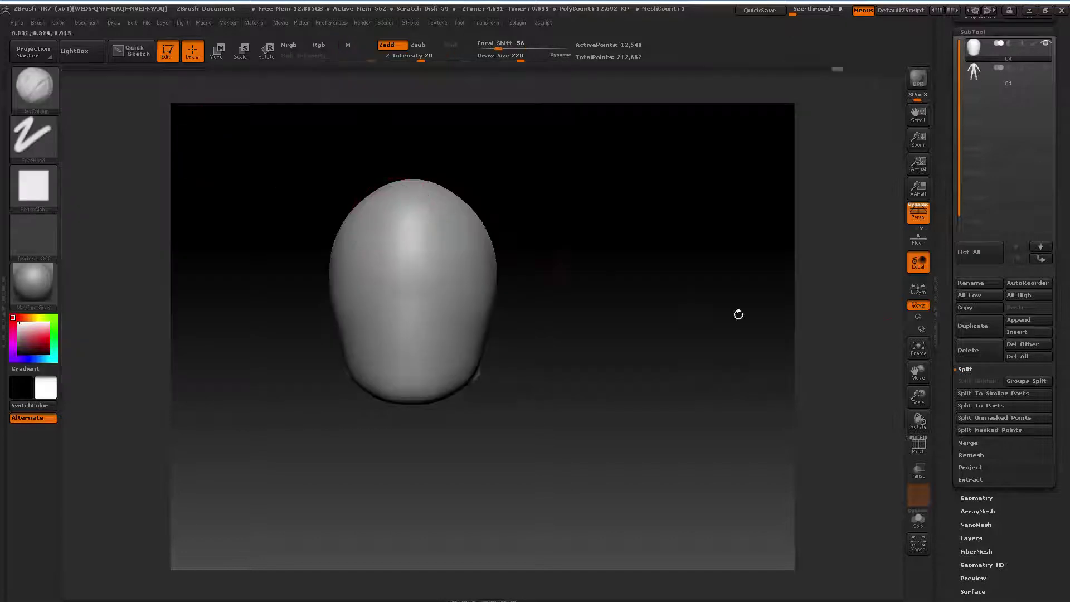
{"action": "left_click_drag", "start_coordinate": [918, 370], "coordinate": [891, 368]}
{"action": "key", "text": "space"}
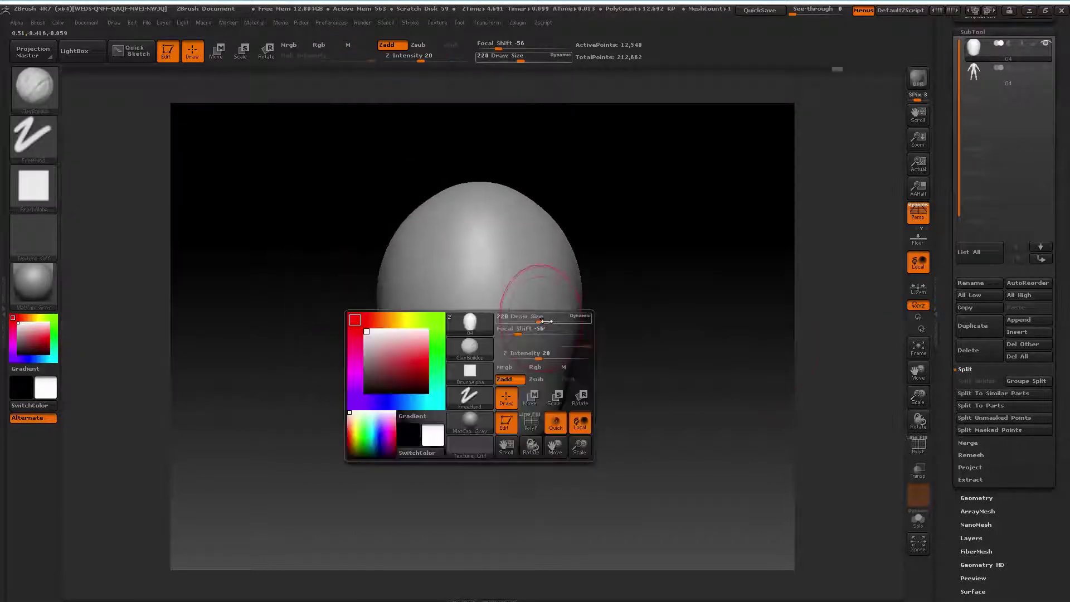
{"action": "left_click_drag", "start_coordinate": [557, 301], "coordinate": [530, 303]}
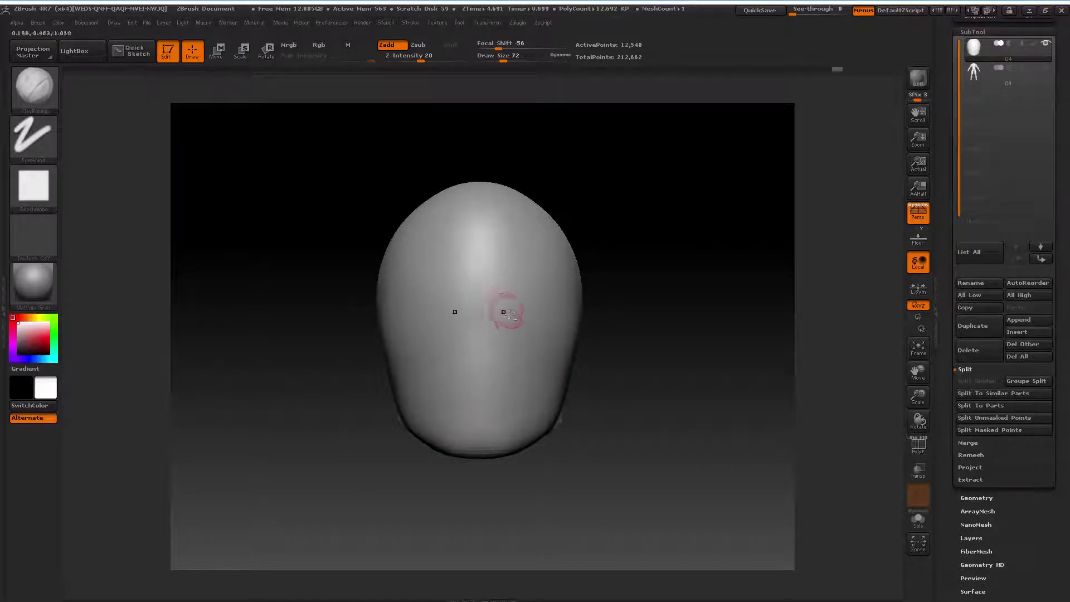
Carve mirrored eye sockets under the brow ridge, enlarging the brush to 86
{"action": "left_click_drag", "start_coordinate": [505, 318], "coordinate": [501, 329]}
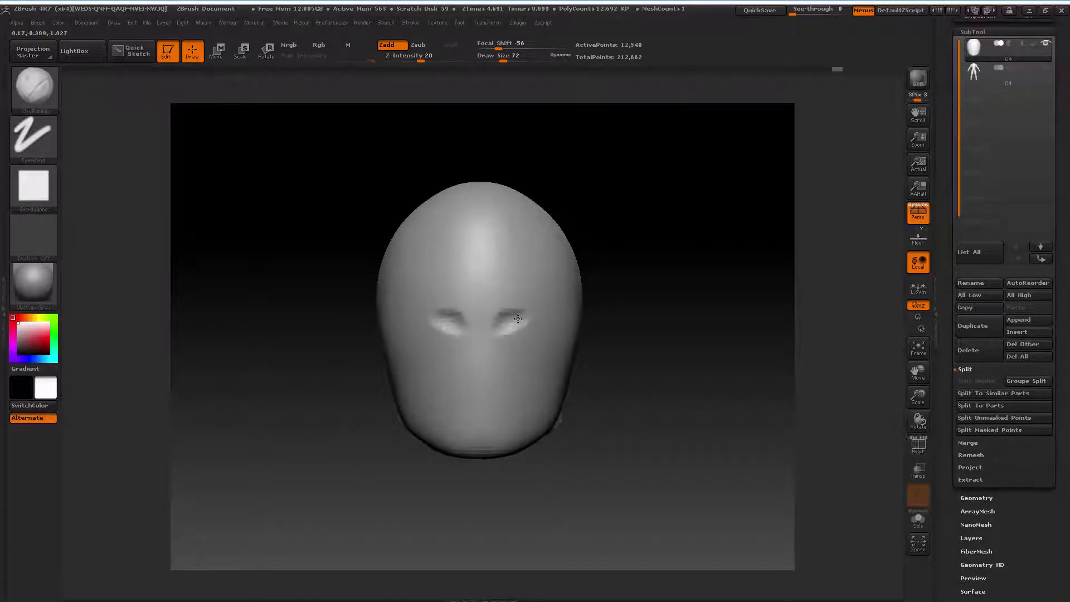
{"action": "key", "text": "space"}
{"action": "mouse_move", "coordinate": [506, 308]}
{"action": "left_mouse_down"}
{"action": "mouse_move", "coordinate": [538, 329]}
{"action": "mouse_move", "coordinate": [499, 319]}
{"action": "mouse_move", "coordinate": [548, 333]}
{"action": "mouse_move", "coordinate": [557, 323]}
{"action": "mouse_move", "coordinate": [561, 337]}
{"action": "mouse_move", "coordinate": [510, 310]}
{"action": "mouse_move", "coordinate": [549, 346]}
{"action": "mouse_move", "coordinate": [557, 334]}
{"action": "mouse_move", "coordinate": [526, 309]}
{"action": "left_mouse_up"}
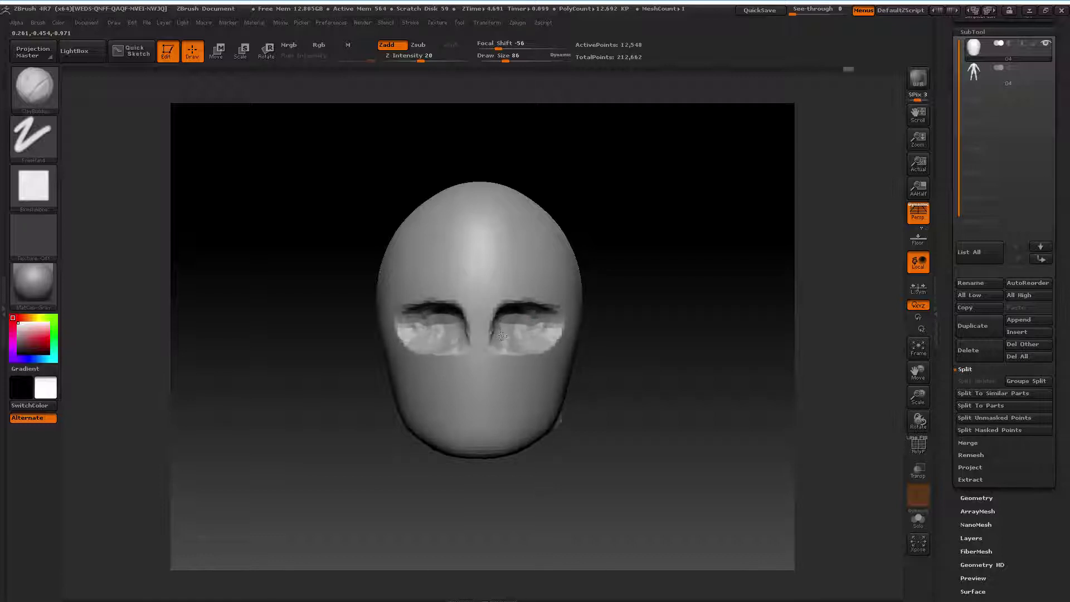
{"action": "mouse_move", "coordinate": [525, 333]}
{"action": "left_mouse_down"}
{"action": "mouse_move", "coordinate": [549, 315]}
{"action": "mouse_move", "coordinate": [503, 319]}
{"action": "left_mouse_up"}
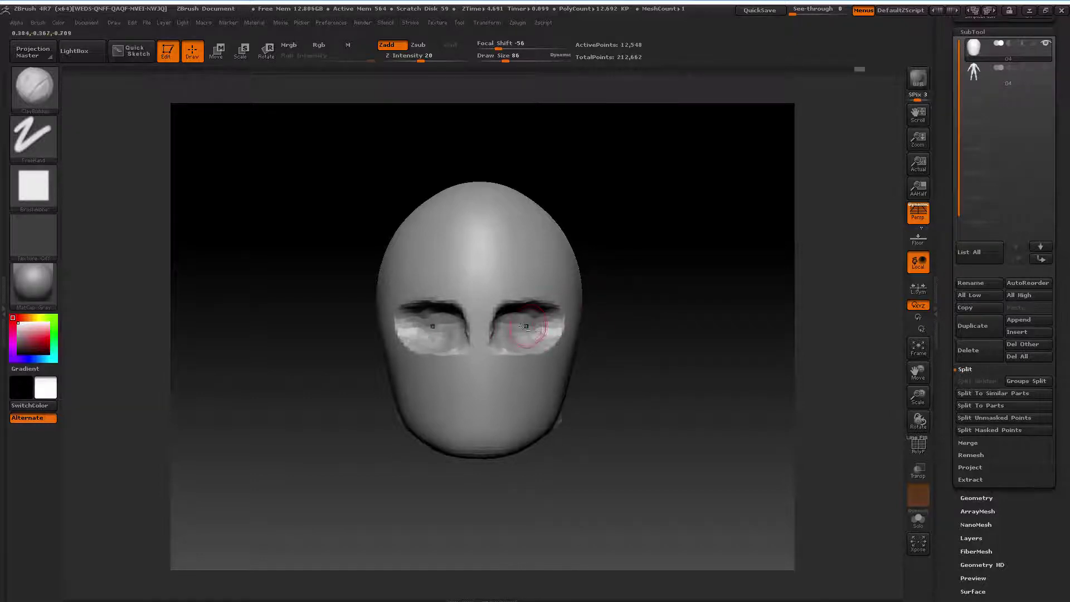
{"action": "left_click_drag", "start_coordinate": [627, 305], "coordinate": [579, 306]}
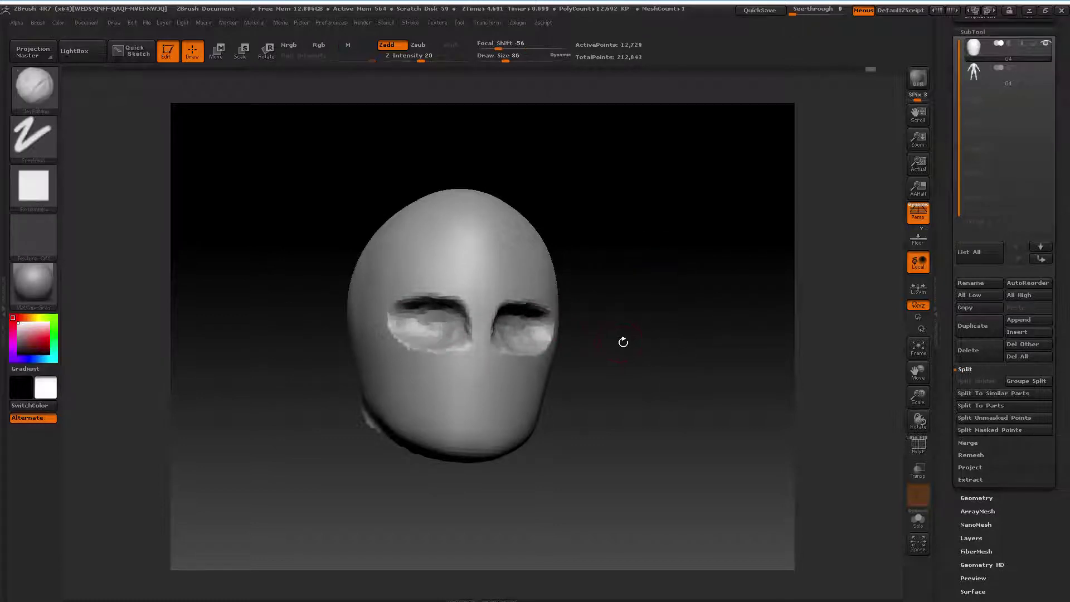
{"action": "left_click_drag", "start_coordinate": [621, 341], "coordinate": [607, 334], "text": "shift"}
Shift-smooth the rough marks inside the eye sockets
{"action": "key", "text": "shift"}
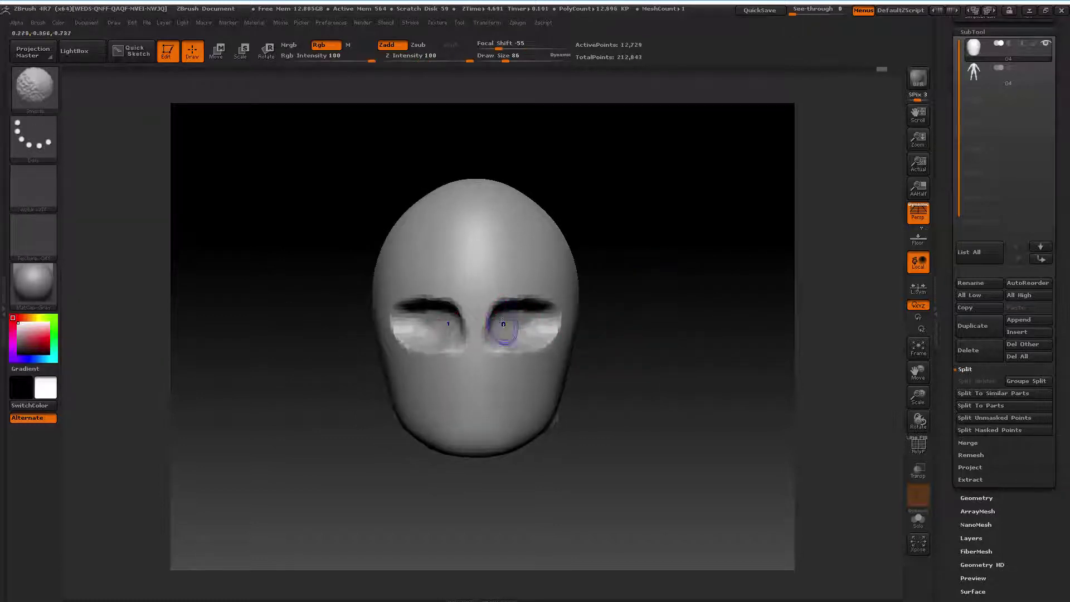
{"action": "left_click_drag", "start_coordinate": [503, 323], "coordinate": [527, 322], "text": "shift"}
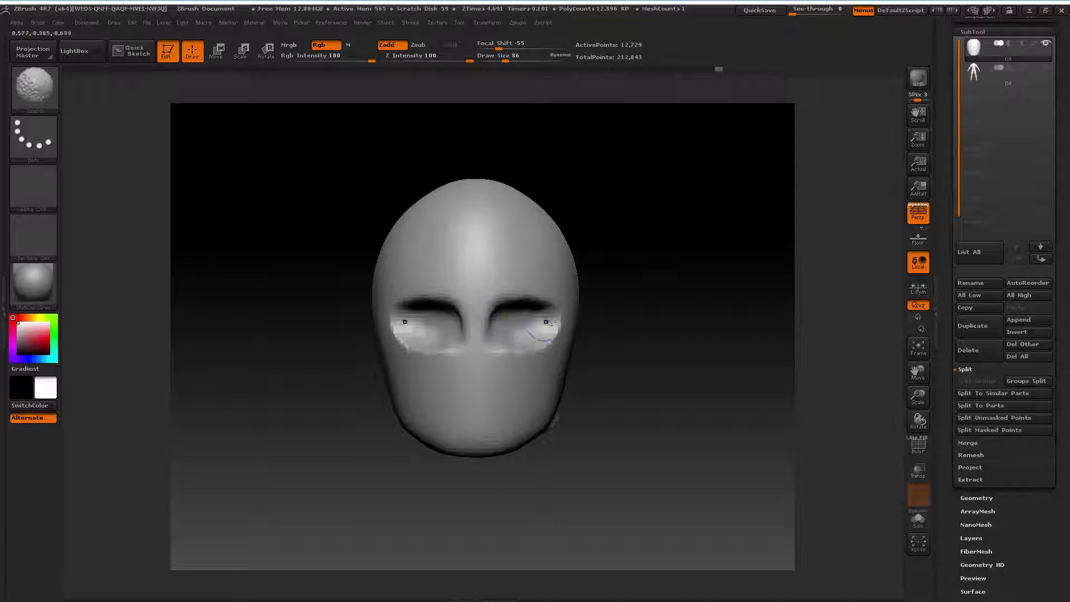
{"action": "left_click_drag", "start_coordinate": [616, 298], "coordinate": [446, 339]}
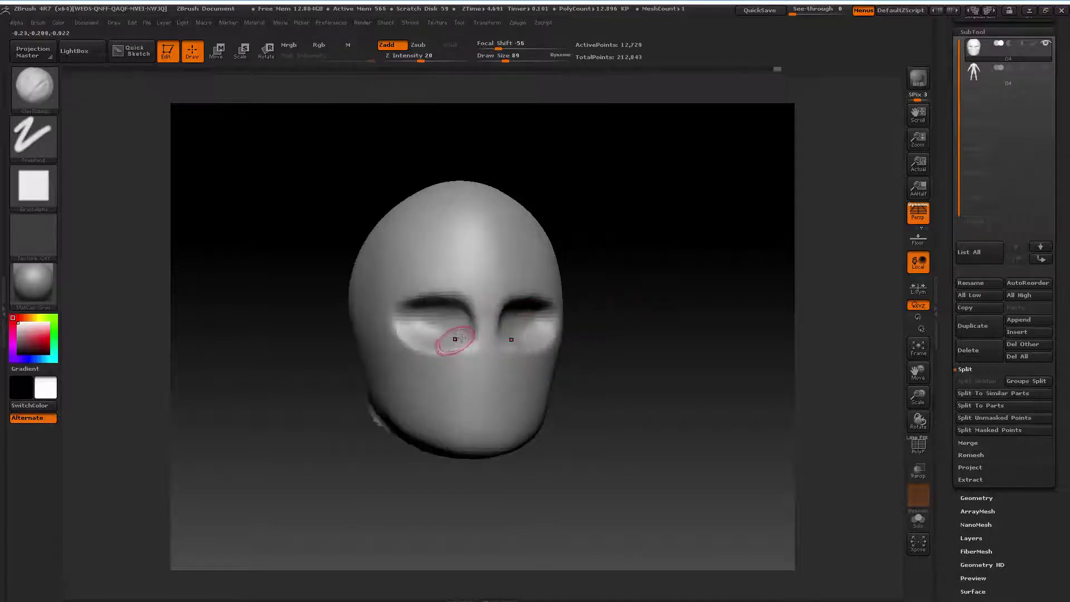
{"action": "key", "text": "space"}
{"action": "key", "text": "space"}
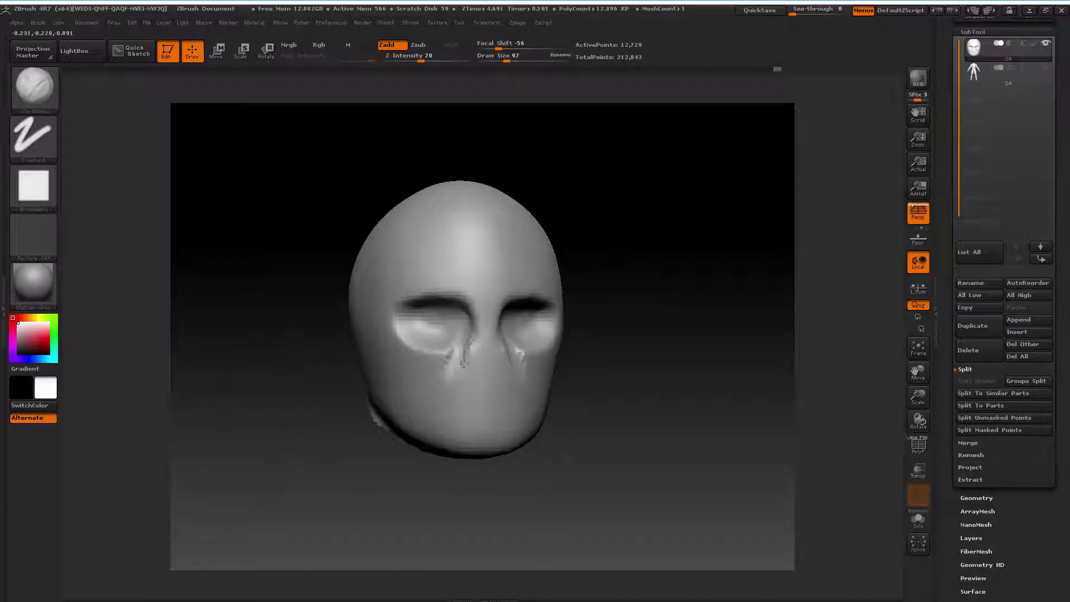
Build up the nose and carve a mouth crease beneath it at brush size 56
{"action": "left_click_drag", "start_coordinate": [440, 362], "coordinate": [441, 350]}
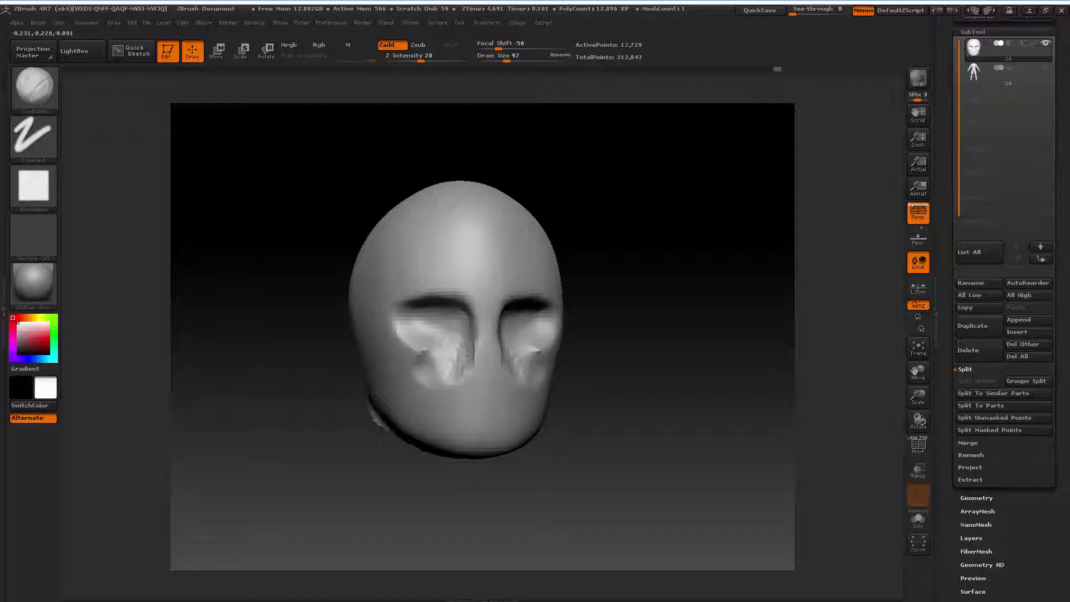
{"action": "key", "text": "space"}
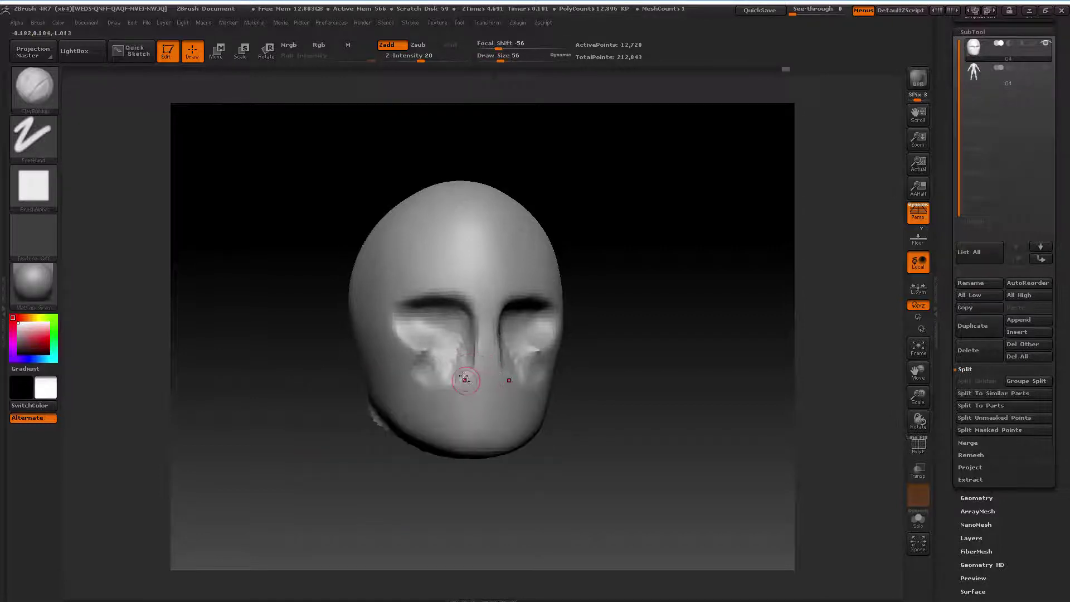
{"action": "left_click_drag", "start_coordinate": [482, 389], "coordinate": [508, 384]}
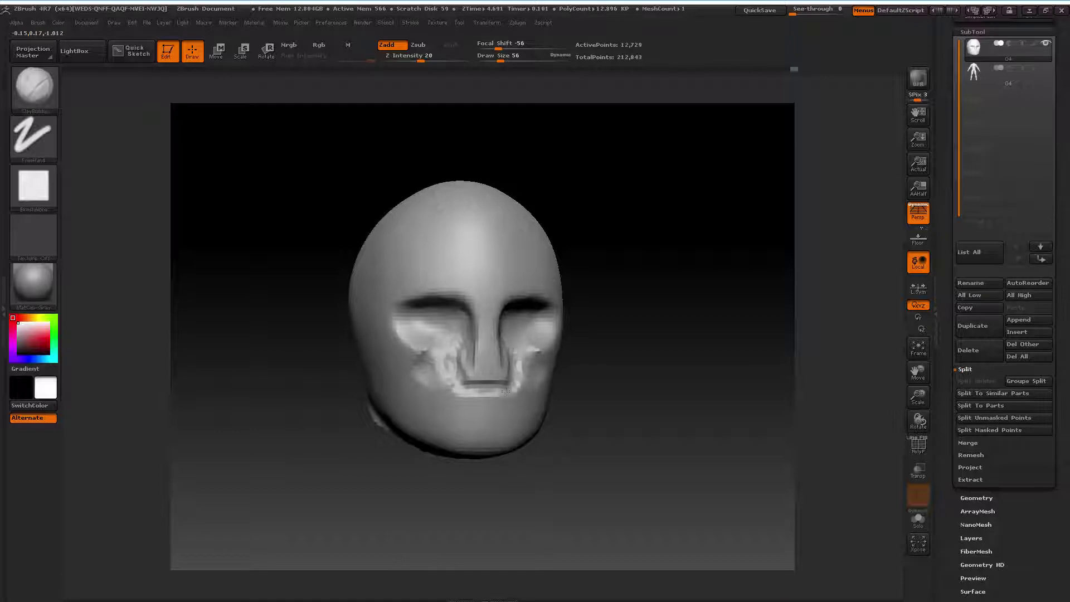
Build up clay around the mouth and cheeks at brush size 82
{"action": "left_click_drag", "start_coordinate": [602, 345], "coordinate": [621, 317], "text": "shift"}
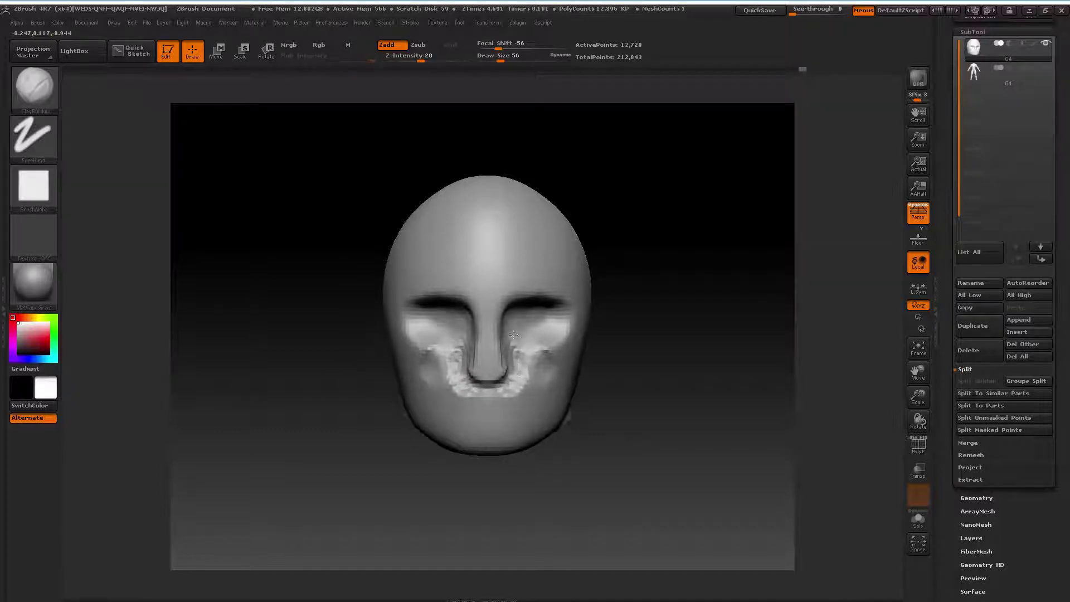
{"action": "mouse_move", "coordinate": [623, 313]}
{"action": "left_mouse_down"}
{"action": "mouse_move", "coordinate": [497, 390]}
{"action": "mouse_move", "coordinate": [460, 387]}
{"action": "mouse_move", "coordinate": [440, 359]}
{"action": "left_mouse_up"}
{"action": "key", "text": "space"}
{"action": "mouse_move", "coordinate": [446, 407]}
{"action": "left_mouse_down"}
{"action": "mouse_move", "coordinate": [474, 412]}
{"action": "mouse_move", "coordinate": [456, 383]}
{"action": "mouse_move", "coordinate": [438, 389]}
{"action": "mouse_move", "coordinate": [443, 413]}
{"action": "mouse_move", "coordinate": [491, 416]}
{"action": "mouse_move", "coordinate": [500, 393]}
{"action": "left_mouse_up"}
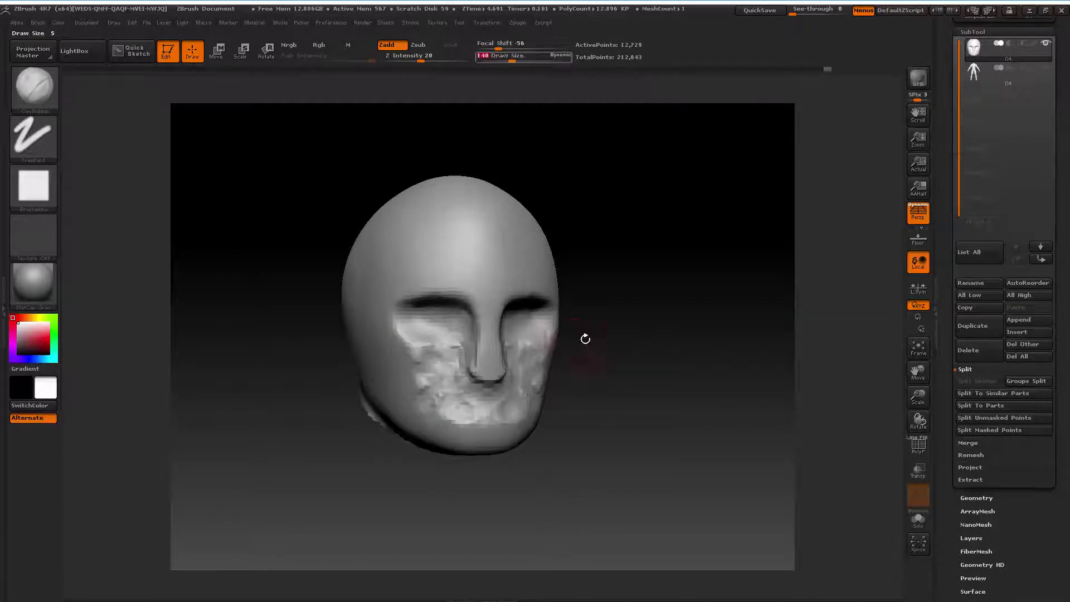
Shape a crease and ridge on the cheek, then add clay along the jaw and a cheek bump
{"action": "left_click_drag", "start_coordinate": [583, 337], "coordinate": [639, 326]}
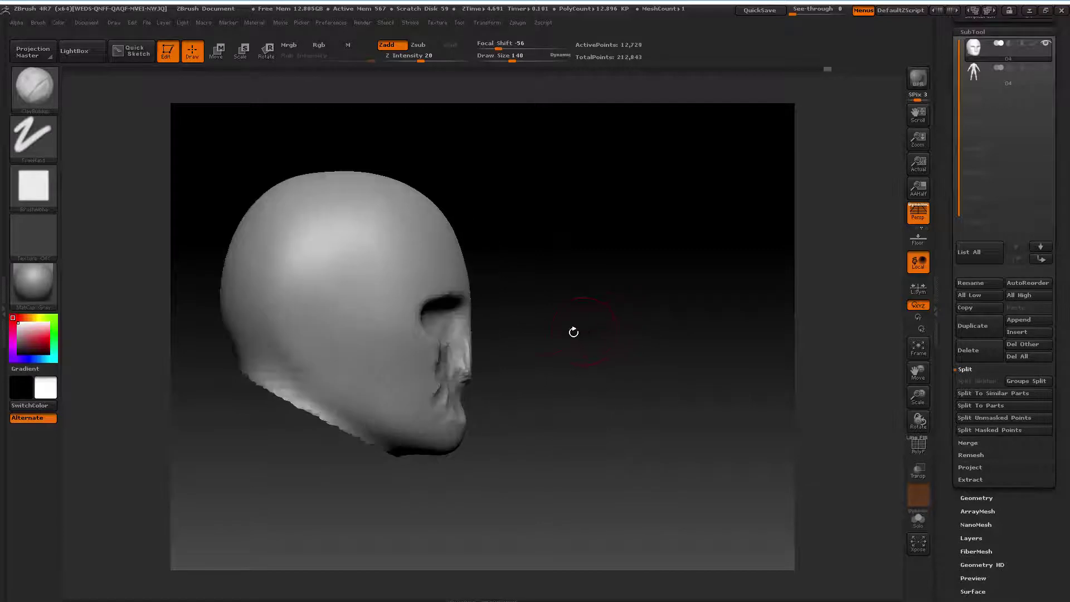
{"action": "key", "text": "bracketleft"}
{"action": "left_click_drag", "start_coordinate": [542, 322], "coordinate": [461, 328]}
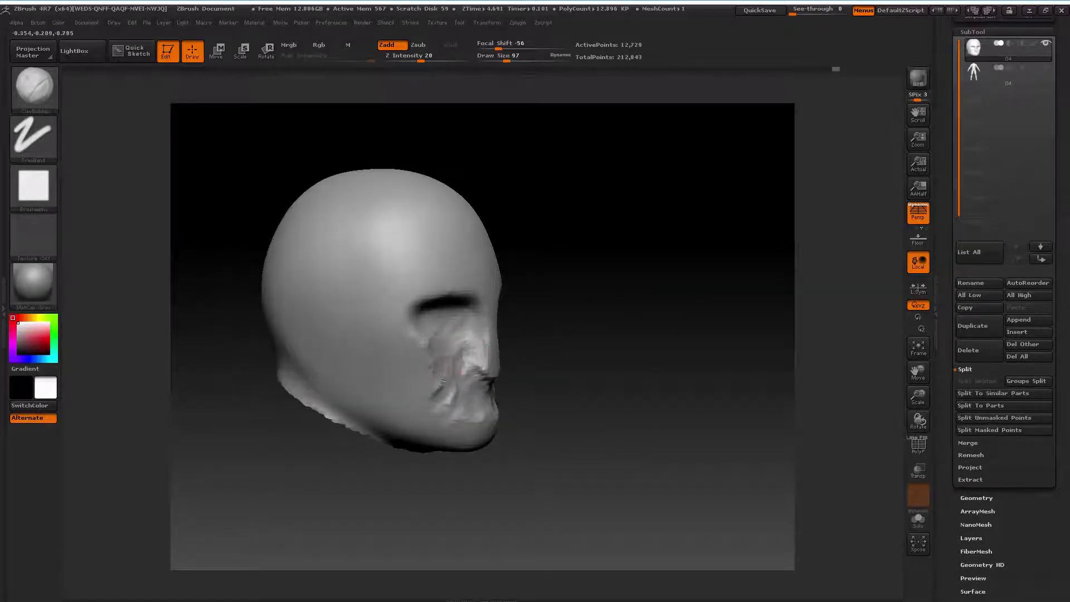
{"action": "left_click_drag", "start_coordinate": [535, 334], "coordinate": [596, 318]}
{"action": "key", "text": "space"}
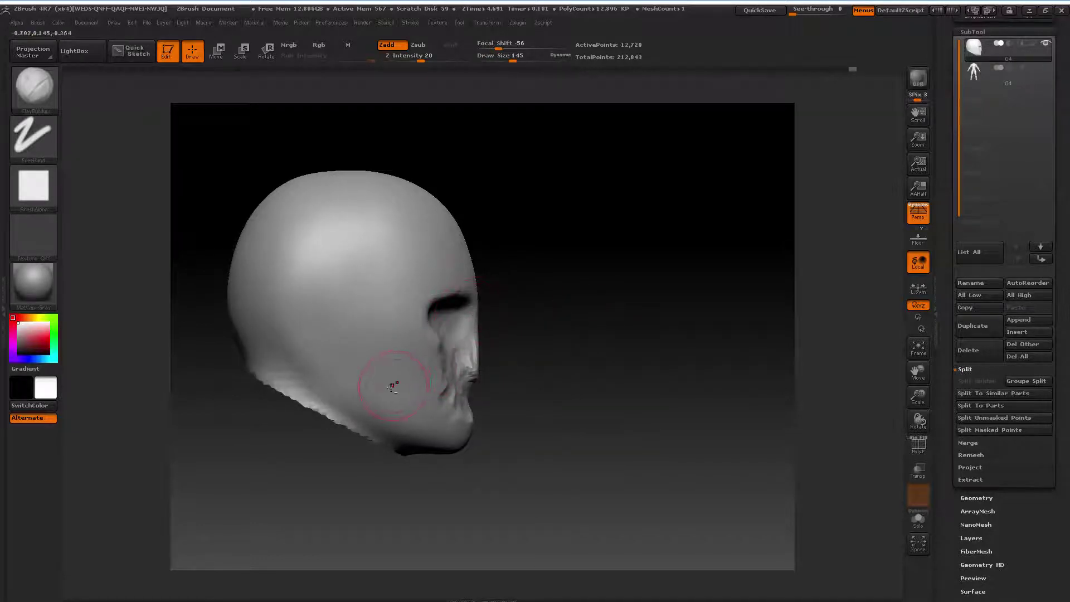
{"action": "mouse_move", "coordinate": [440, 374]}
{"action": "left_mouse_down"}
{"action": "mouse_move", "coordinate": [421, 395]}
{"action": "mouse_move", "coordinate": [433, 396]}
{"action": "mouse_move", "coordinate": [441, 363]}
{"action": "mouse_move", "coordinate": [410, 402]}
{"action": "mouse_move", "coordinate": [441, 420]}
{"action": "mouse_move", "coordinate": [401, 393]}
{"action": "left_mouse_up"}
{"action": "mouse_move", "coordinate": [515, 365]}
{"action": "left_mouse_down"}
{"action": "mouse_move", "coordinate": [537, 355]}
{"action": "mouse_move", "coordinate": [432, 384]}
{"action": "mouse_move", "coordinate": [424, 415]}
{"action": "left_mouse_up"}
{"action": "key", "text": "shift"}
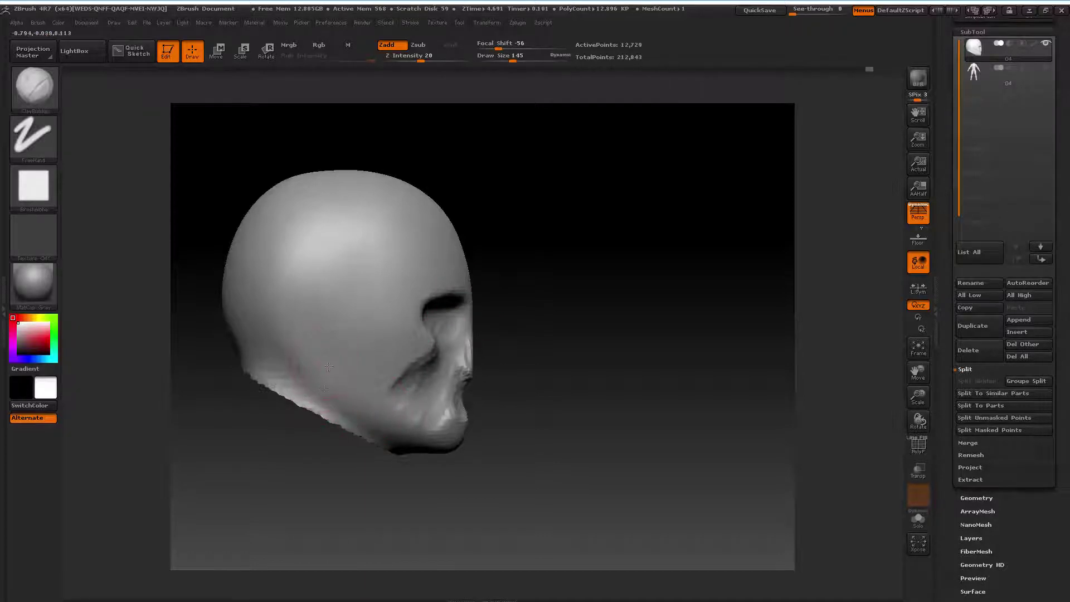
{"action": "left_click_drag", "start_coordinate": [329, 393], "coordinate": [377, 415]}
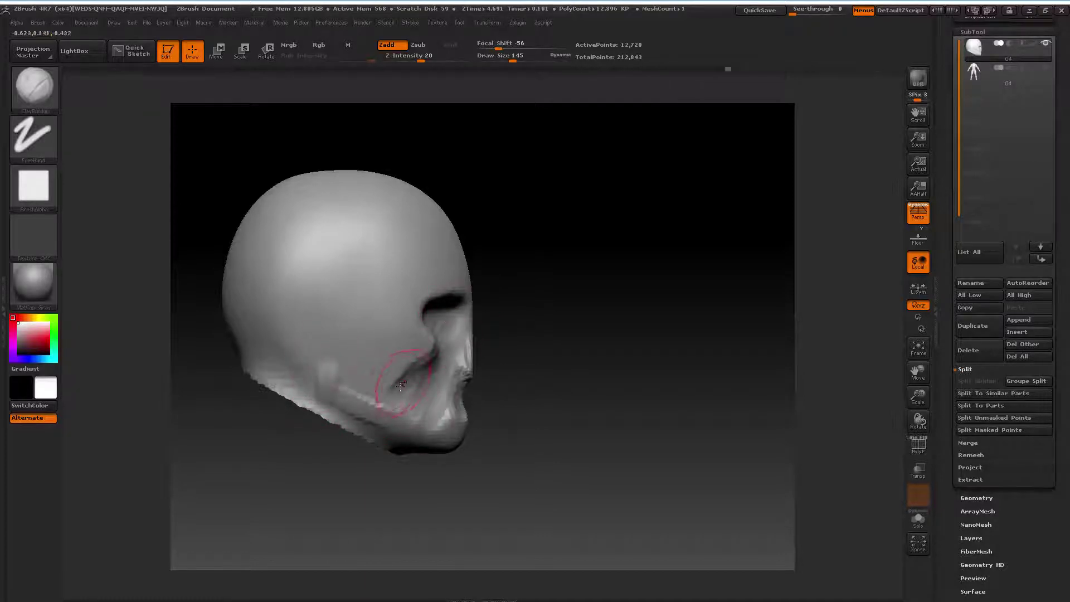
{"action": "left_click", "coordinate": [334, 369]}
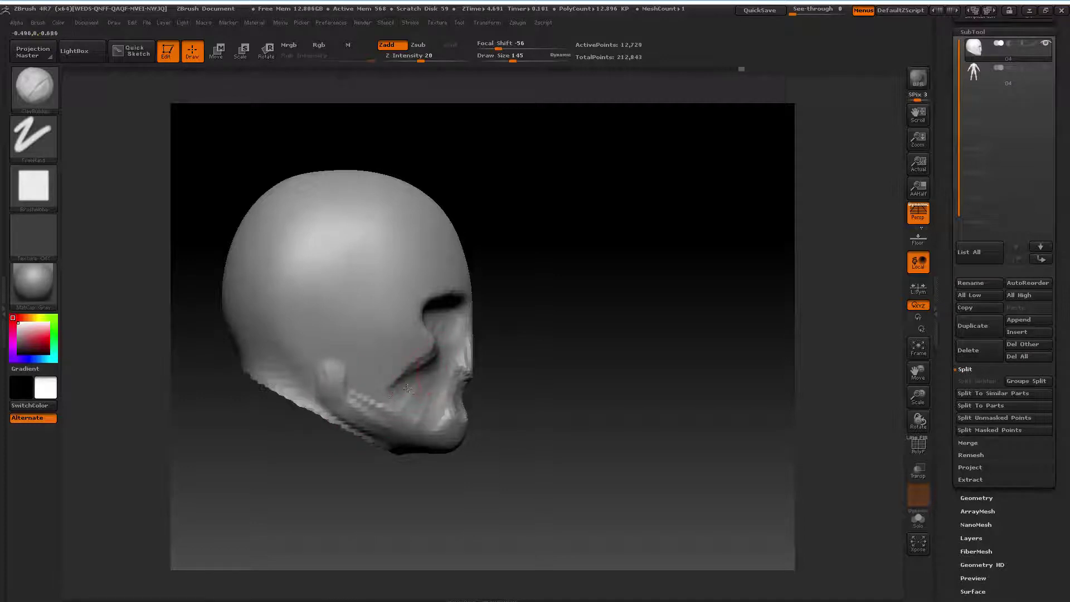
Shrink the brush to about 122 and orbit the head back to a straight front view
{"action": "left_click_drag", "start_coordinate": [521, 363], "coordinate": [480, 357]}
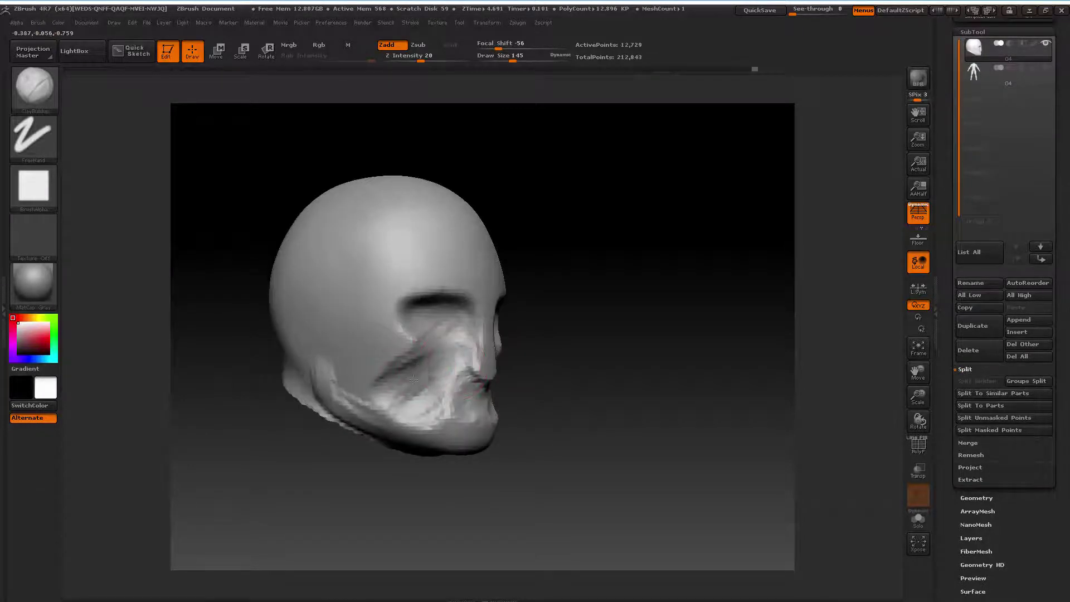
{"action": "mouse_move", "coordinate": [585, 353]}
{"action": "left_mouse_down"}
{"action": "mouse_move", "coordinate": [525, 358]}
{"action": "mouse_move", "coordinate": [543, 356]}
{"action": "left_mouse_up"}
{"action": "key", "text": "space"}
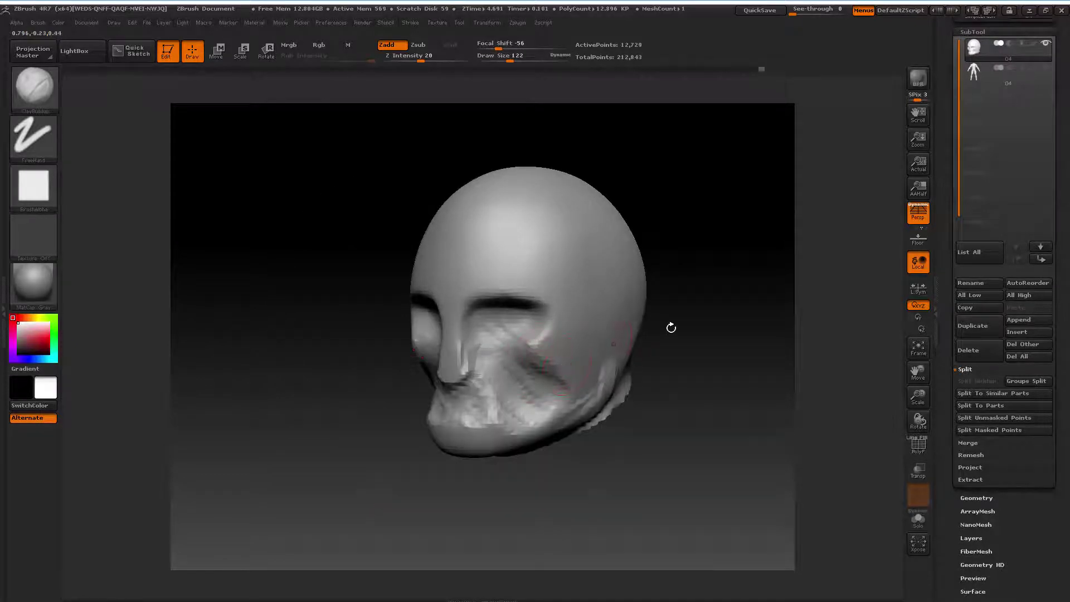
{"action": "mouse_move", "coordinate": [671, 327]}
{"action": "left_mouse_down"}
{"action": "mouse_move", "coordinate": [555, 354]}
{"action": "mouse_move", "coordinate": [548, 381]}
{"action": "mouse_move", "coordinate": [558, 355]}
{"action": "left_mouse_up"}
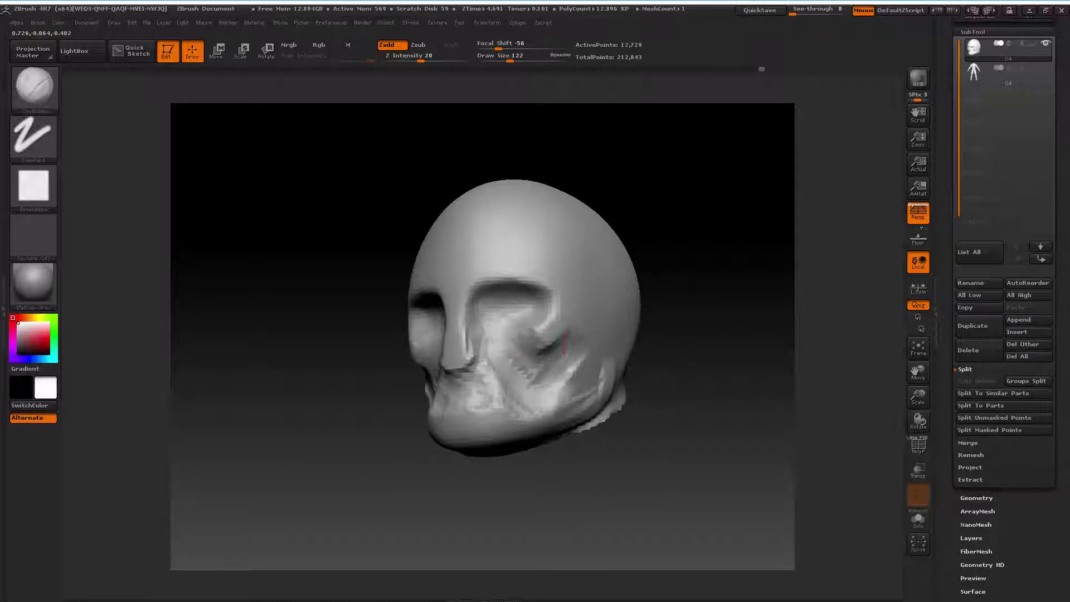
{"action": "left_click_drag", "start_coordinate": [646, 335], "coordinate": [574, 339]}
{"action": "left_click_drag", "start_coordinate": [693, 307], "coordinate": [617, 301]}
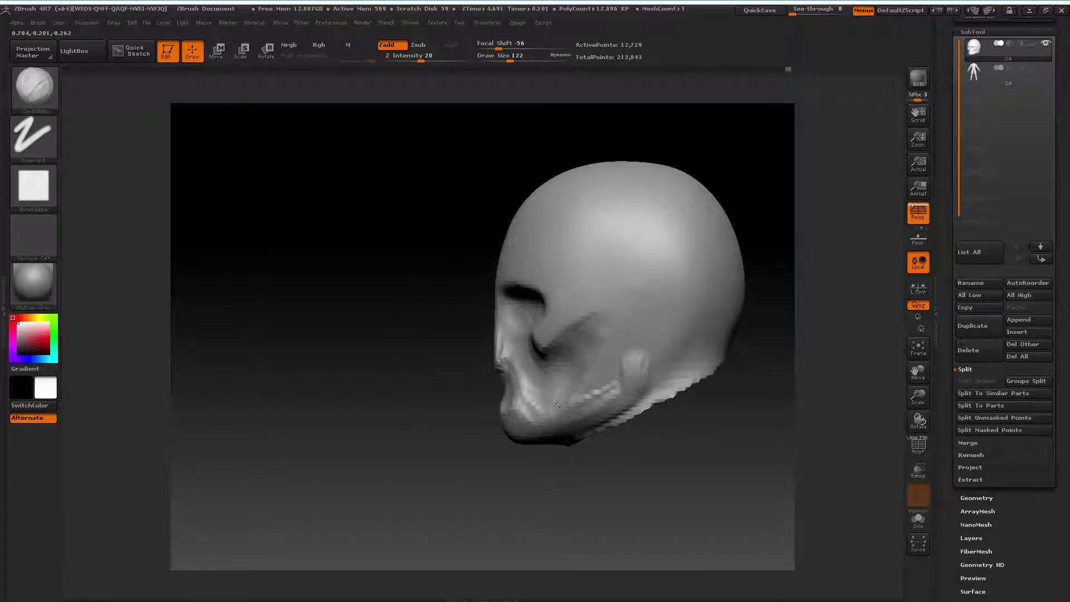
{"action": "left_click_drag", "start_coordinate": [524, 423], "coordinate": [685, 327], "text": "shift"}
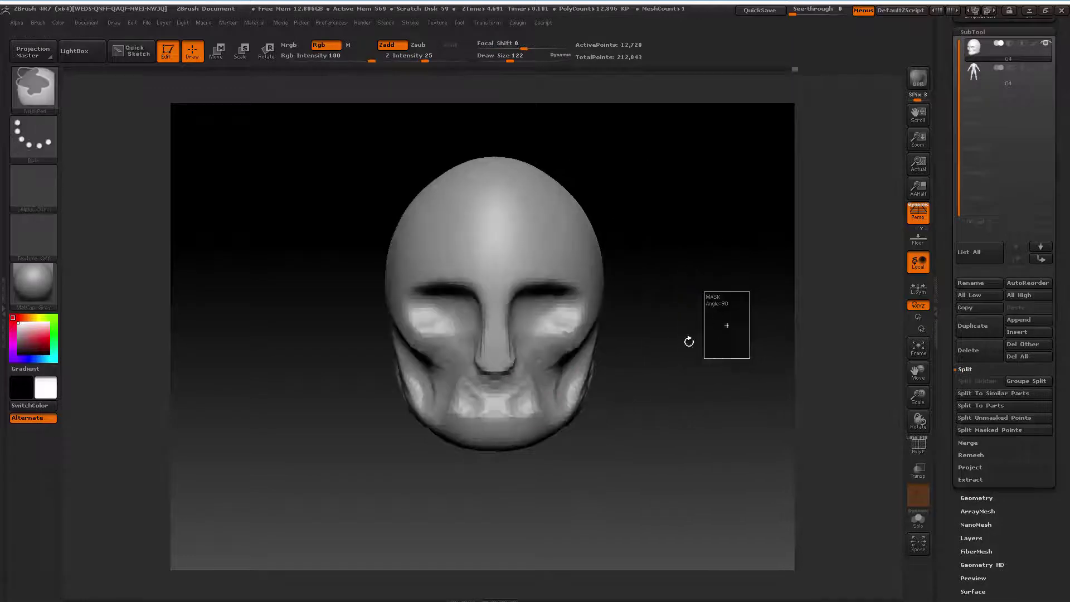
Shift-smooth the blotchy mouth area, nose base, cheek crease and jaw
{"action": "key", "text": "shift"}
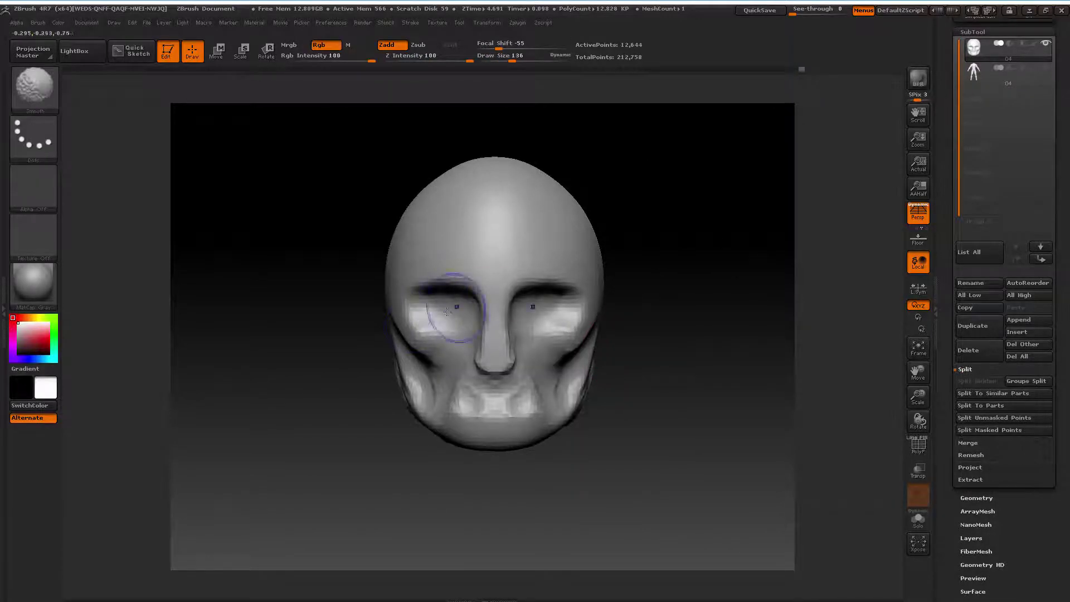
{"action": "mouse_move", "coordinate": [442, 396]}
{"action": "left_mouse_down", "text": "shift"}
{"action": "mouse_move", "coordinate": [468, 404]}
{"action": "mouse_move", "coordinate": [490, 394]}
{"action": "mouse_move", "coordinate": [490, 346]}
{"action": "mouse_move", "coordinate": [504, 326]}
{"action": "left_mouse_up", "text": "shift"}
{"action": "mouse_move", "coordinate": [657, 305]}
{"action": "left_mouse_down"}
{"action": "mouse_move", "coordinate": [621, 311]}
{"action": "mouse_move", "coordinate": [604, 351]}
{"action": "left_mouse_up"}
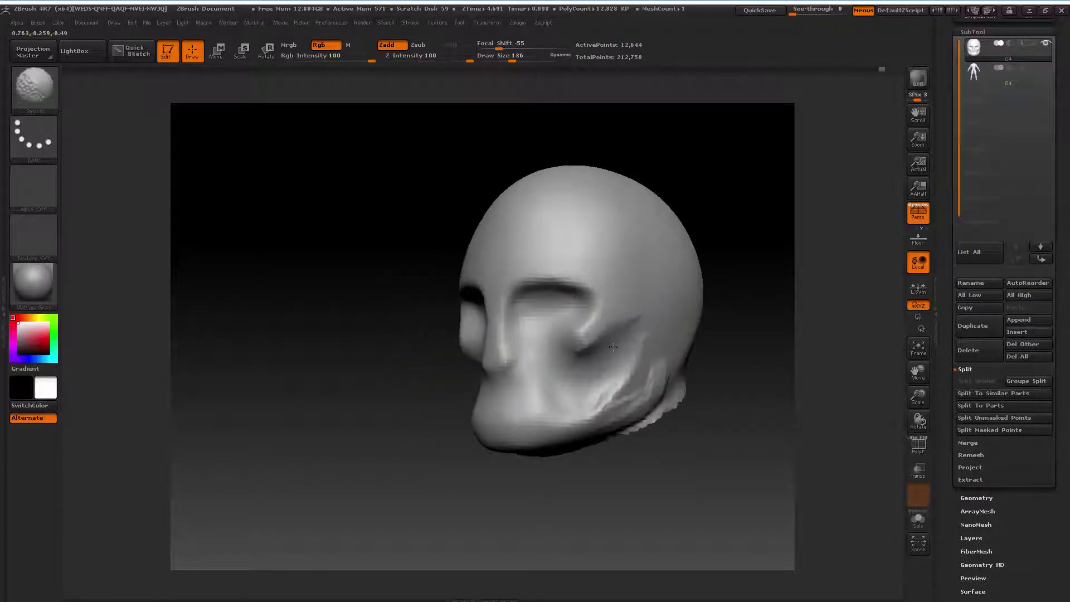
{"action": "mouse_move", "coordinate": [605, 390]}
{"action": "left_mouse_down", "text": "shift"}
{"action": "mouse_move", "coordinate": [589, 412]}
{"action": "mouse_move", "coordinate": [545, 387]}
{"action": "mouse_move", "coordinate": [523, 426]}
{"action": "mouse_move", "coordinate": [583, 398]}
{"action": "left_mouse_up", "text": "shift"}
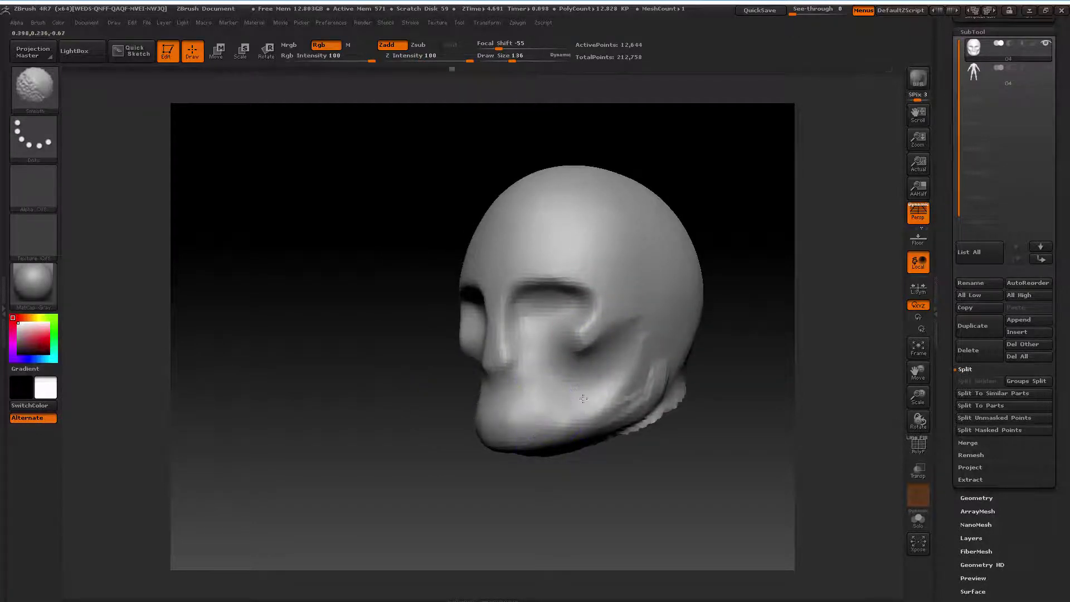
{"action": "left_click_drag", "start_coordinate": [724, 357], "coordinate": [566, 327], "text": "shift"}
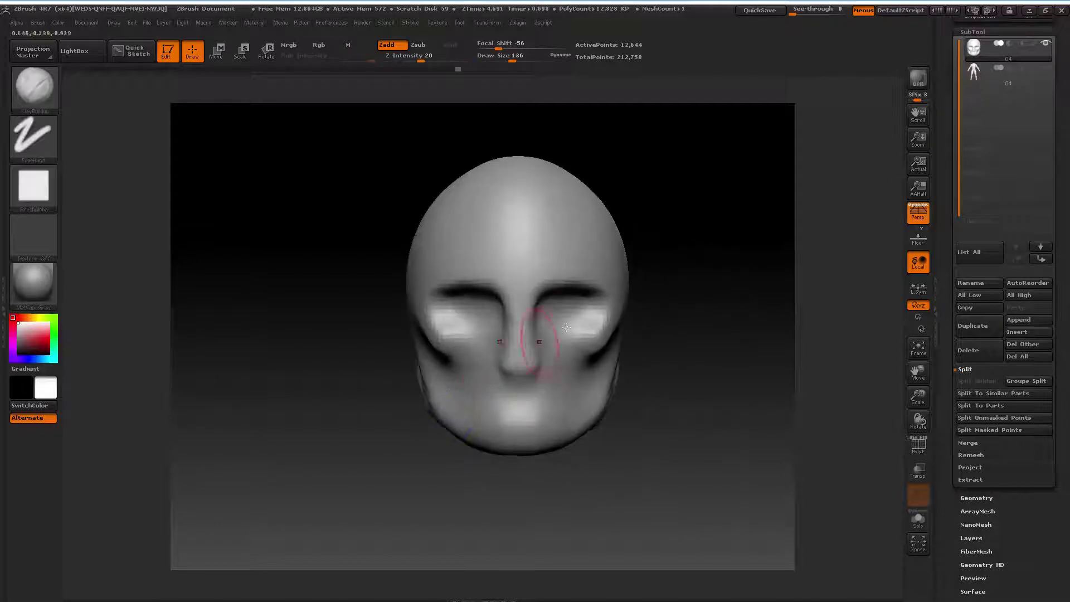
Set the smoothing brush Draw Size to 101, then 105
{"action": "key", "text": "space"}
{"action": "left_click_drag", "start_coordinate": [627, 301], "coordinate": [607, 301]}
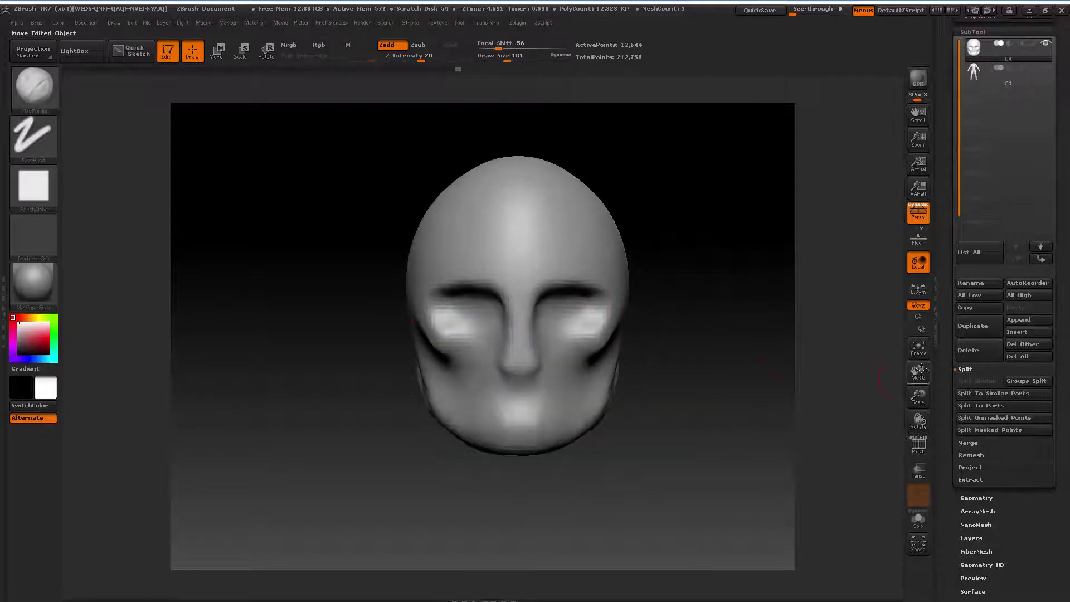
{"action": "left_click_drag", "start_coordinate": [918, 371], "coordinate": [626, 401]}
{"action": "key", "text": "space"}
{"action": "mouse_move", "coordinate": [616, 321]}
{"action": "left_mouse_down"}
{"action": "mouse_move", "coordinate": [625, 321]}
{"action": "mouse_move", "coordinate": [583, 312]}
{"action": "left_mouse_up"}
{"action": "key", "text": "space"}
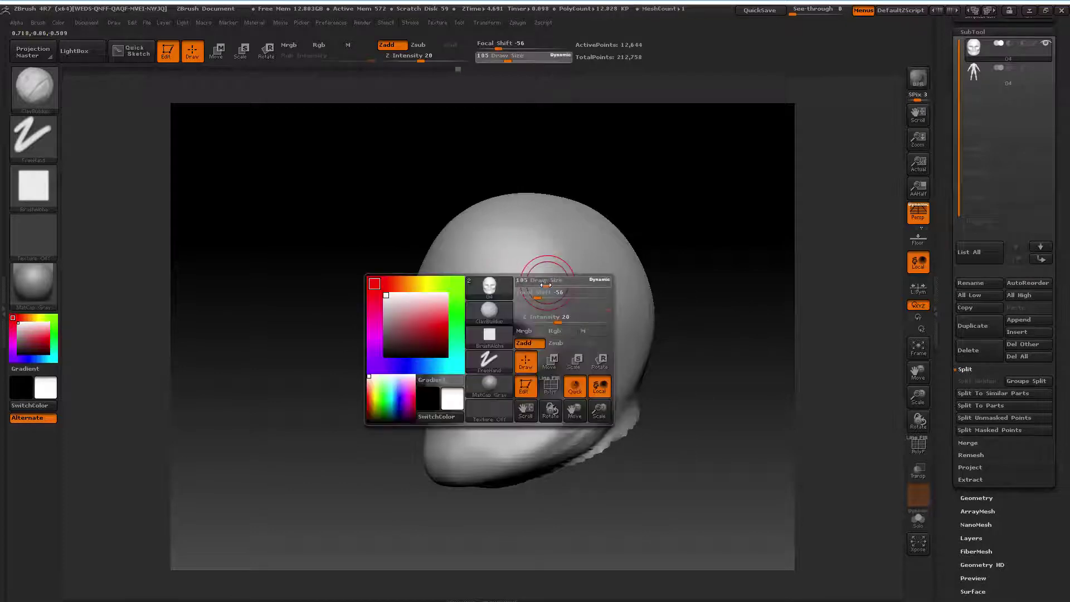
Shrink the brush Draw Size to 93 and return the head to front view
{"action": "left_click_drag", "start_coordinate": [664, 234], "coordinate": [714, 230]}
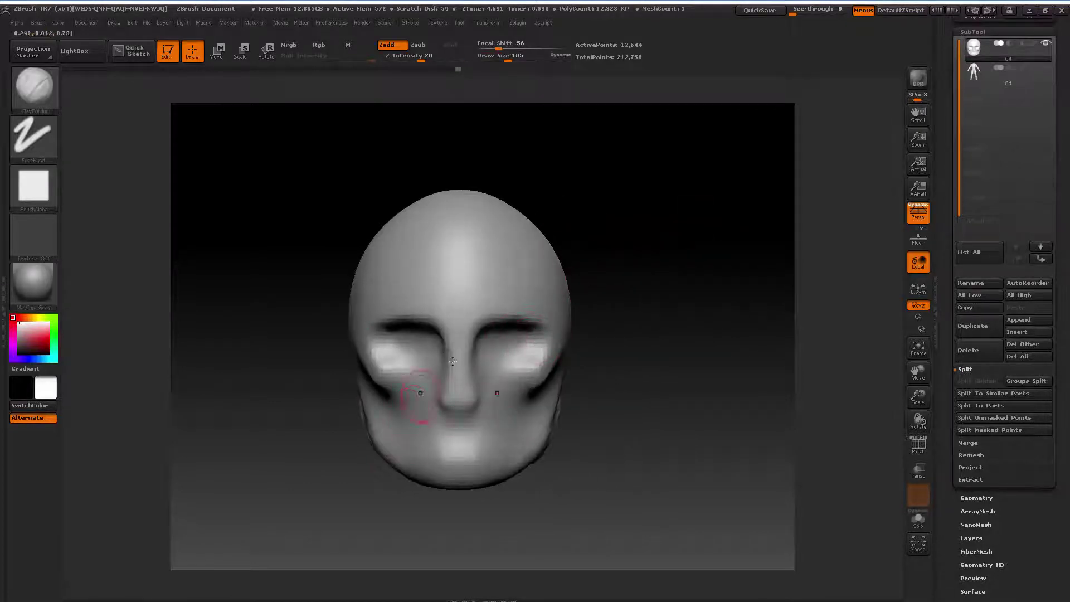
{"action": "left_click_drag", "start_coordinate": [662, 262], "coordinate": [638, 255]}
{"action": "key", "text": "bracketright"}
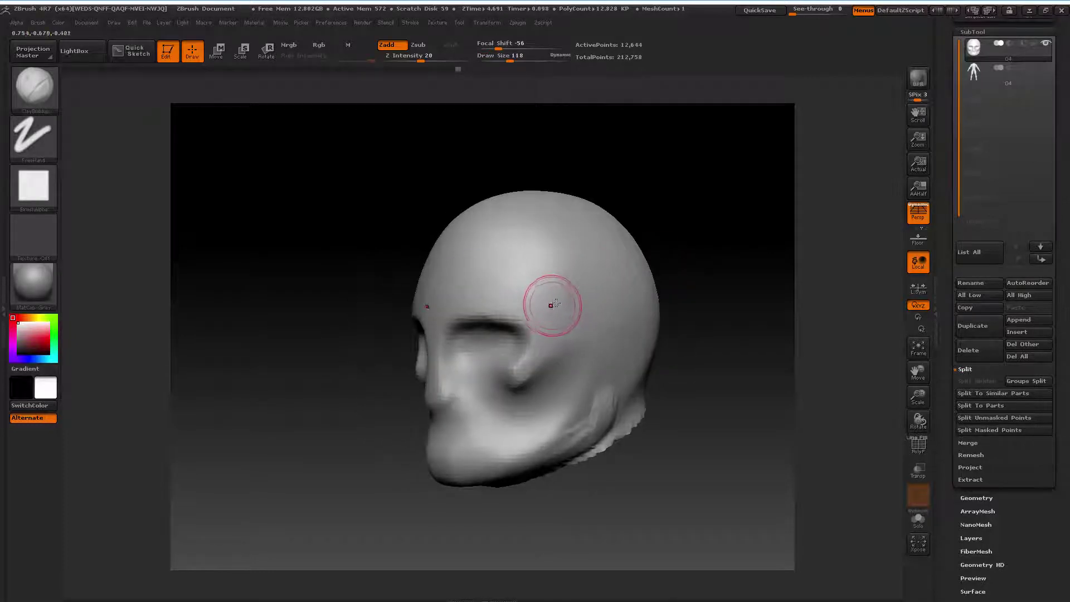
{"action": "right_click", "coordinate": [553, 304]}
{"action": "left_click_drag", "start_coordinate": [680, 241], "coordinate": [544, 291]}
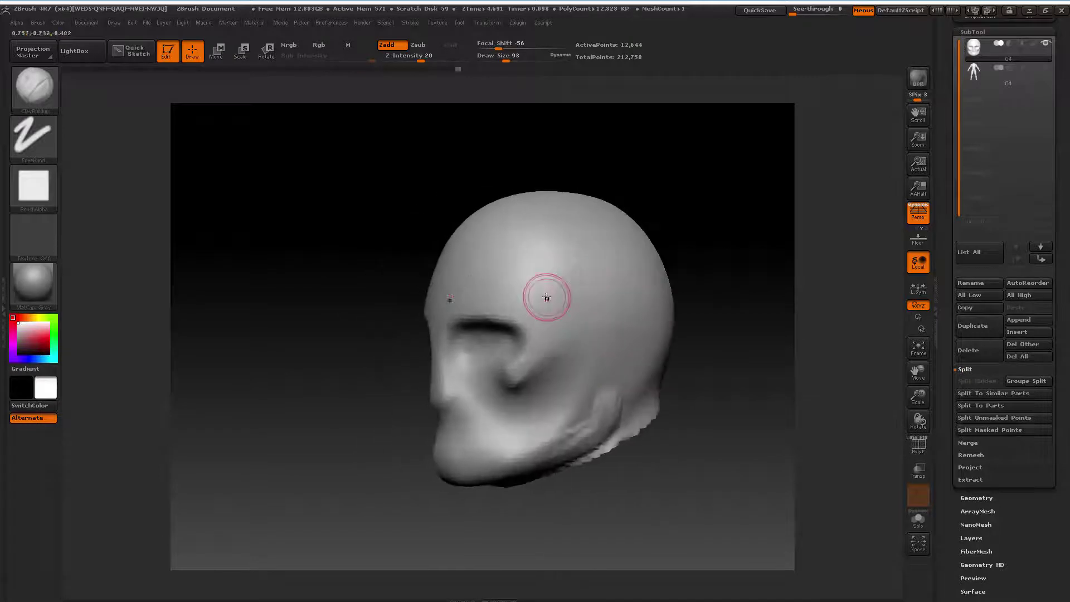
{"action": "left_click_drag", "start_coordinate": [706, 220], "coordinate": [740, 215]}
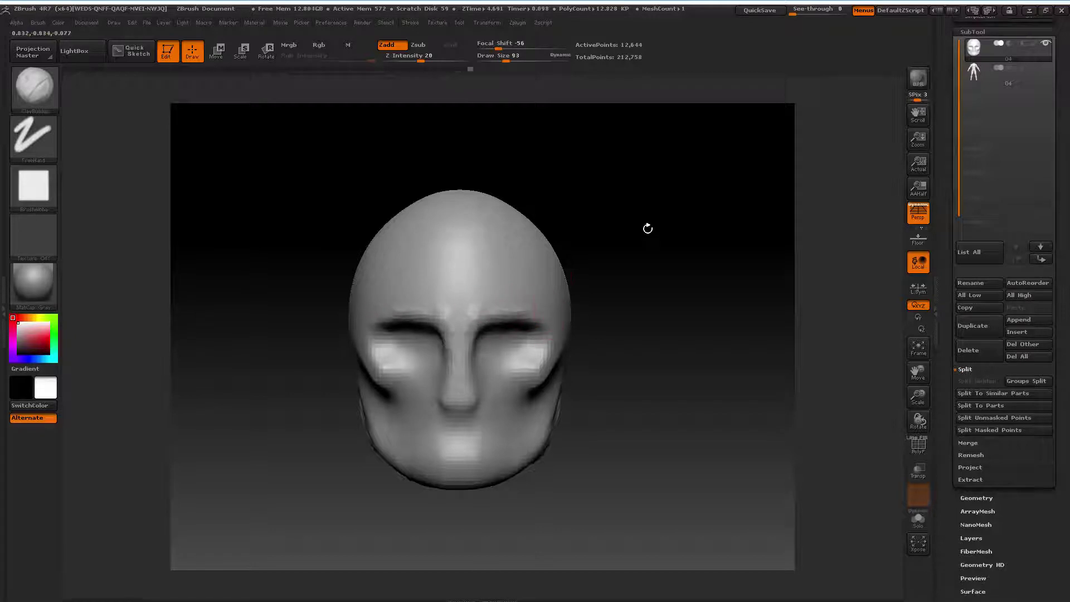
Sculpt furrows between the brows and a brow ridge sweeping up toward the temple
{"action": "mouse_move", "coordinate": [647, 228]}
{"action": "left_mouse_down"}
{"action": "mouse_move", "coordinate": [661, 244]}
{"action": "mouse_move", "coordinate": [640, 243]}
{"action": "left_mouse_up"}
{"action": "left_click_drag", "start_coordinate": [471, 311], "coordinate": [474, 336]}
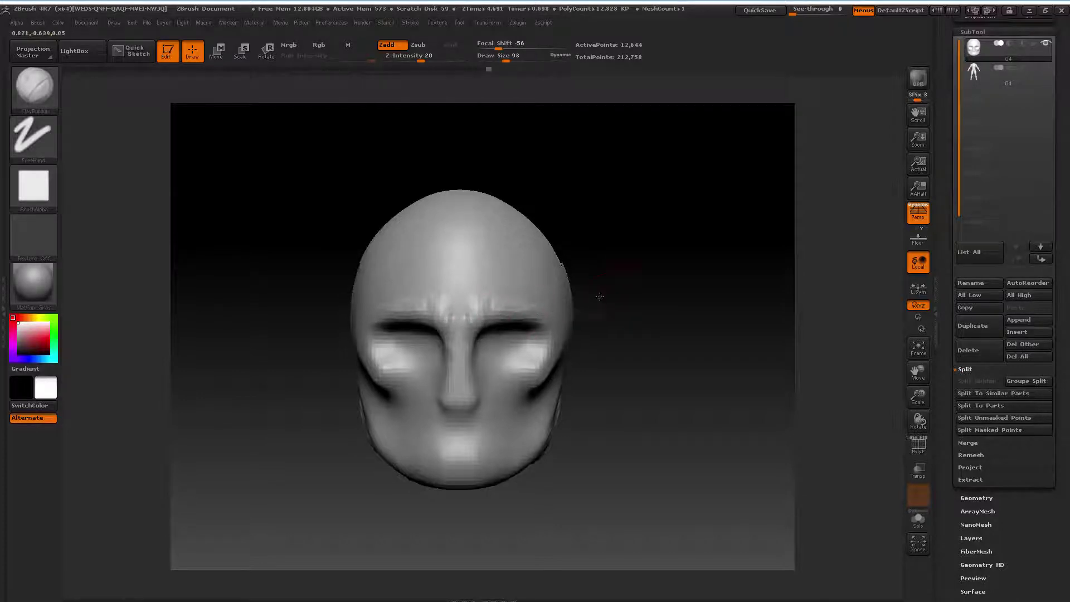
{"action": "left_click_drag", "start_coordinate": [597, 295], "coordinate": [572, 340]}
{"action": "left_click_drag", "start_coordinate": [452, 392], "coordinate": [488, 354]}
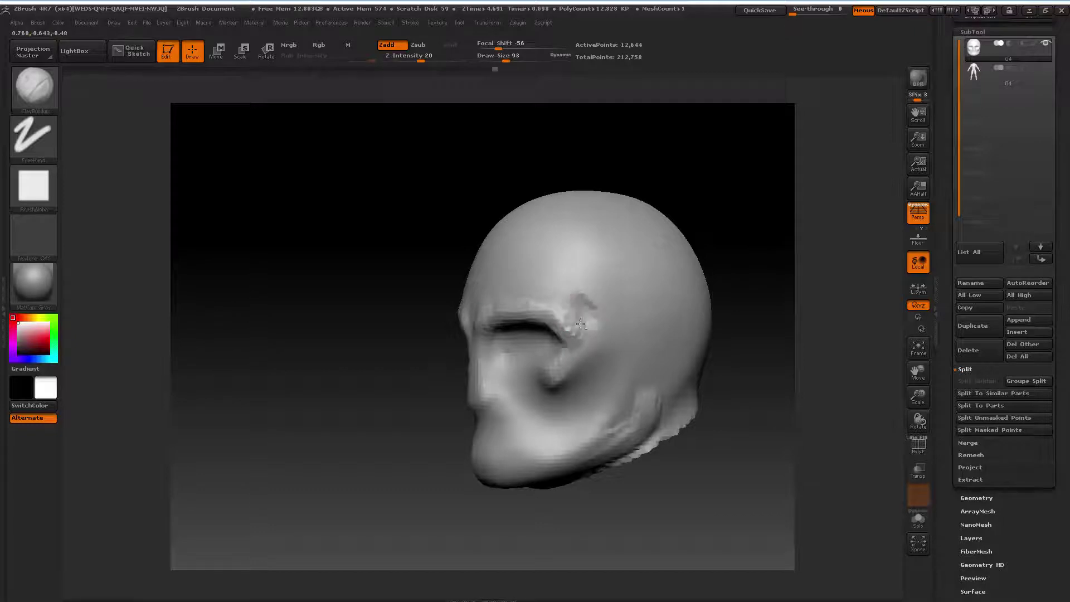
{"action": "left_click_drag", "start_coordinate": [590, 322], "coordinate": [572, 285]}
{"action": "mouse_move", "coordinate": [568, 334]}
{"action": "left_mouse_down"}
{"action": "mouse_move", "coordinate": [579, 292]}
{"action": "mouse_move", "coordinate": [569, 290]}
{"action": "left_mouse_up"}
{"action": "left_click_drag", "start_coordinate": [369, 385], "coordinate": [418, 358], "text": "shift"}
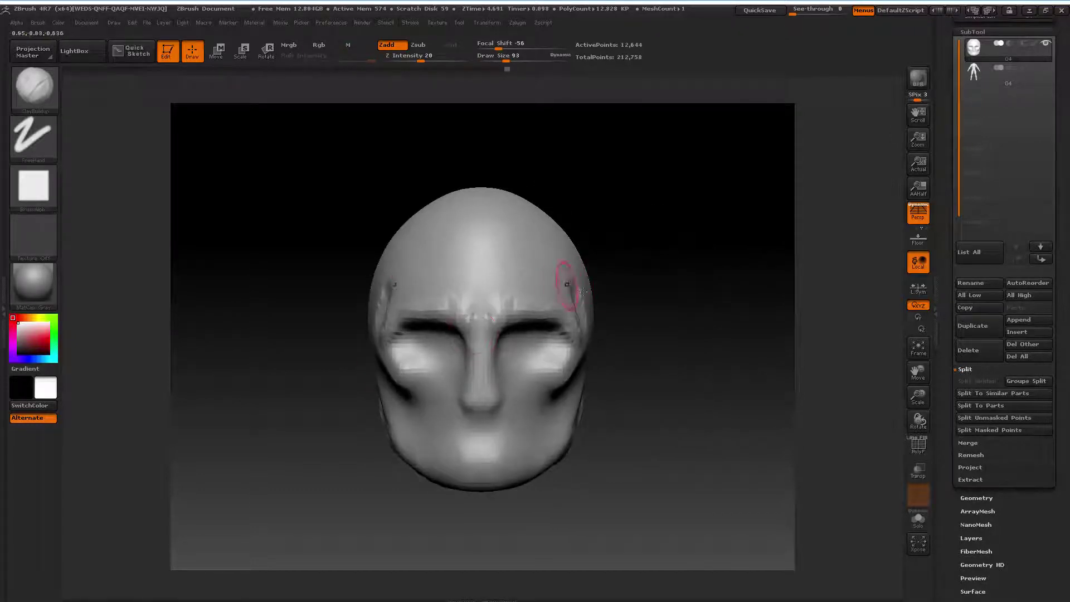
Build up and widen clay on the forehead above the brow, then smooth it
{"action": "left_click_drag", "start_coordinate": [663, 238], "coordinate": [574, 279]}
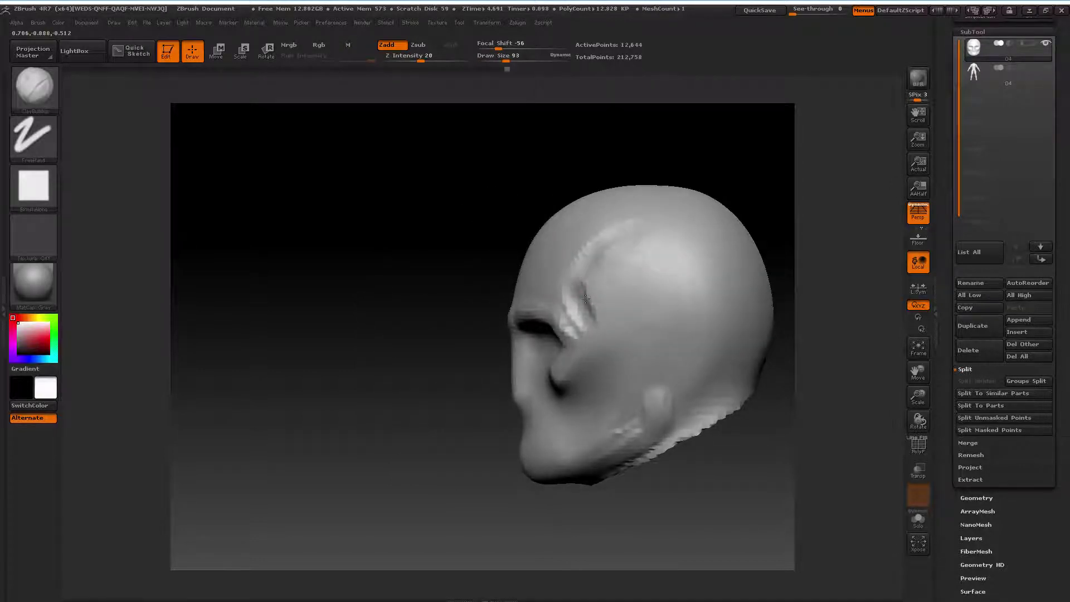
{"action": "mouse_move", "coordinate": [613, 269]}
{"action": "left_mouse_down"}
{"action": "mouse_move", "coordinate": [584, 278]}
{"action": "mouse_move", "coordinate": [645, 258]}
{"action": "left_mouse_up"}
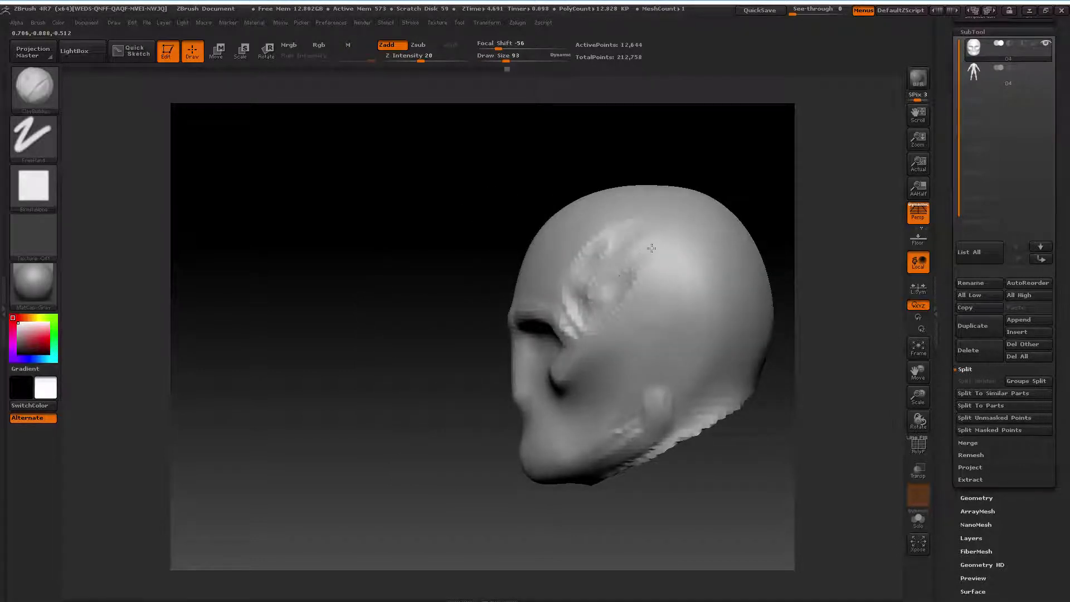
{"action": "mouse_move", "coordinate": [606, 294]}
{"action": "left_mouse_down"}
{"action": "mouse_move", "coordinate": [647, 248]}
{"action": "mouse_move", "coordinate": [591, 317]}
{"action": "left_mouse_up"}
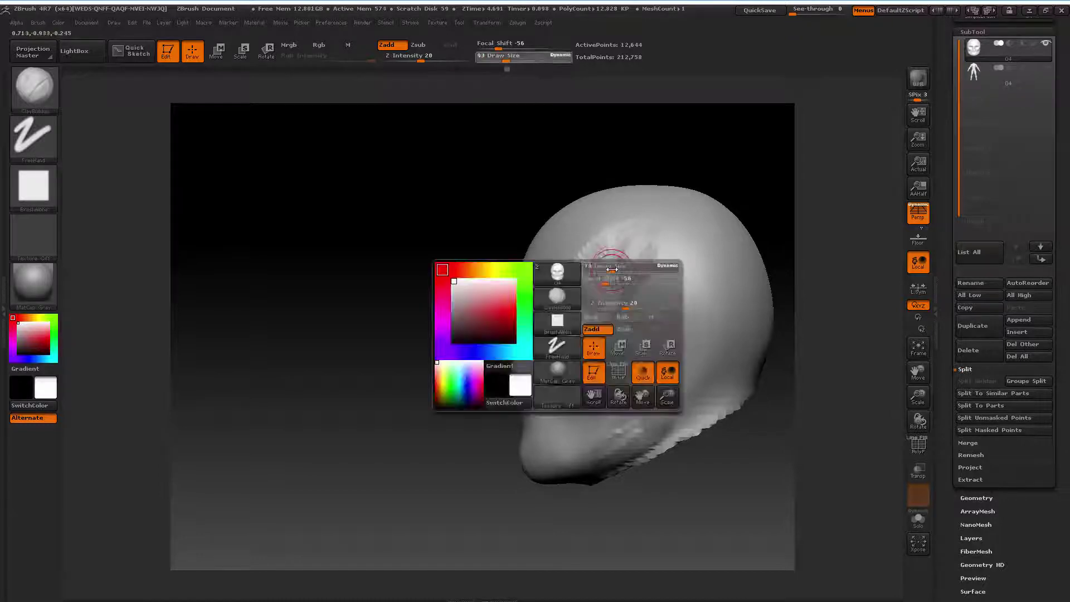
{"action": "left_click_drag", "start_coordinate": [616, 277], "coordinate": [597, 297], "text": "shift"}
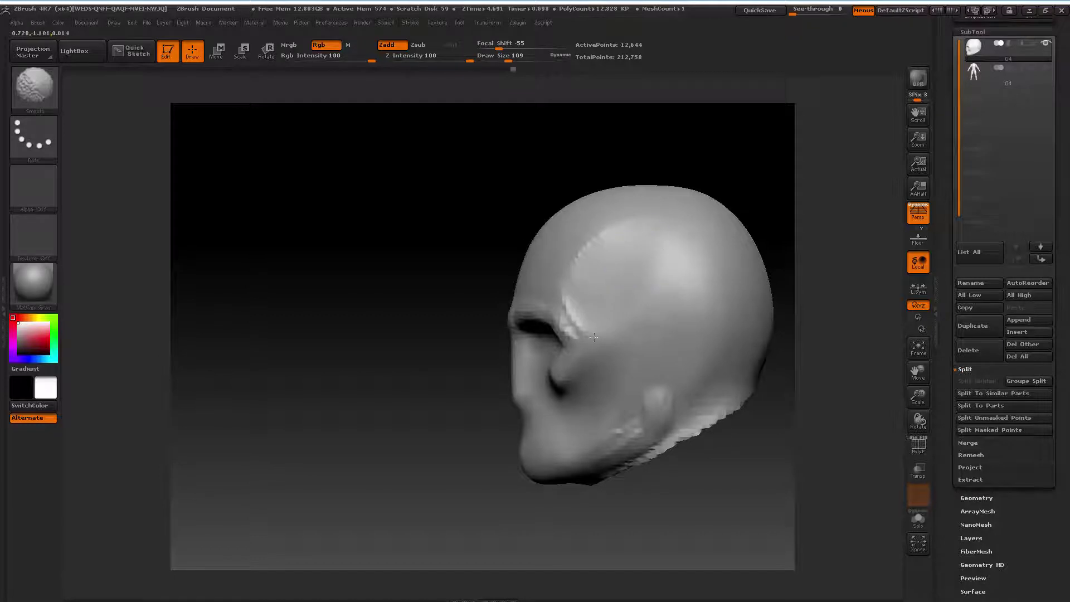
Smooth the forehead ridge from a three-quarter view
{"action": "left_click_drag", "start_coordinate": [423, 335], "coordinate": [479, 329]}
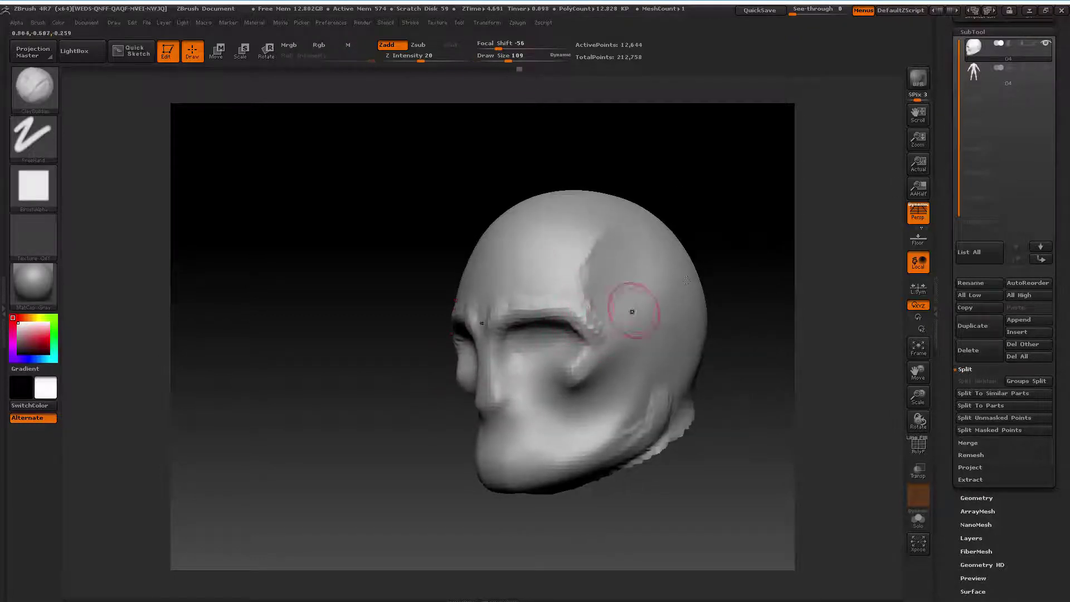
{"action": "left_click_drag", "start_coordinate": [733, 246], "coordinate": [718, 251]}
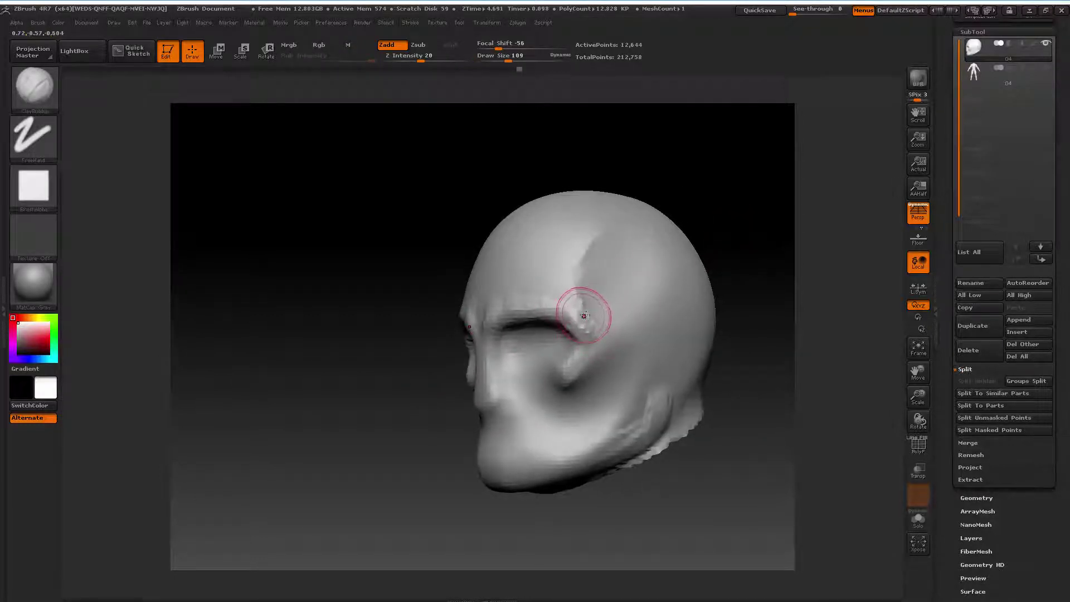
{"action": "left_click_drag", "start_coordinate": [584, 315], "coordinate": [462, 363], "text": "shift"}
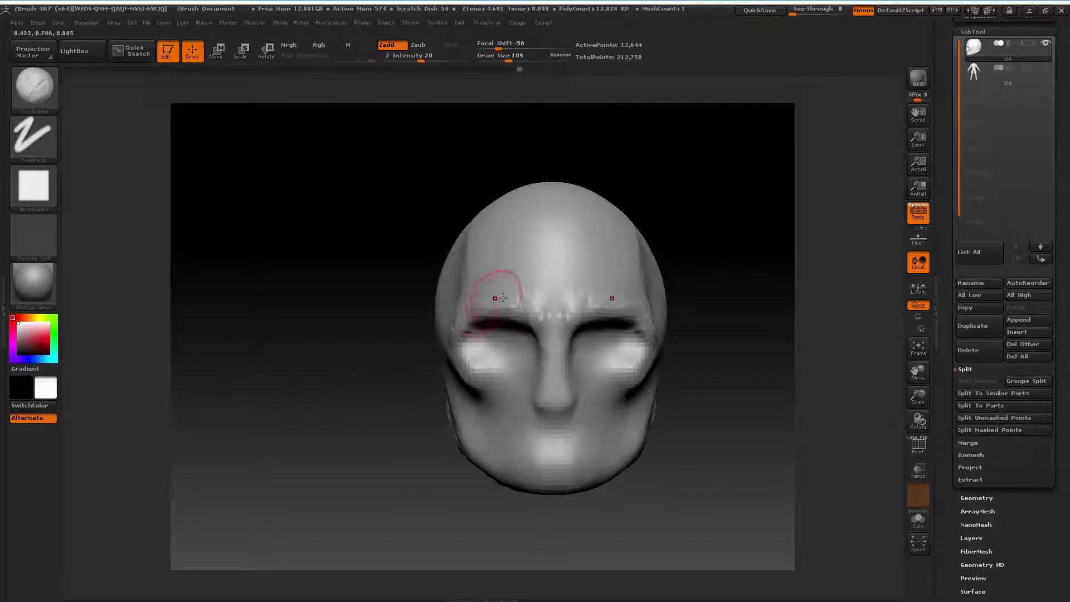
{"action": "left_click_drag", "start_coordinate": [702, 238], "coordinate": [641, 248]}
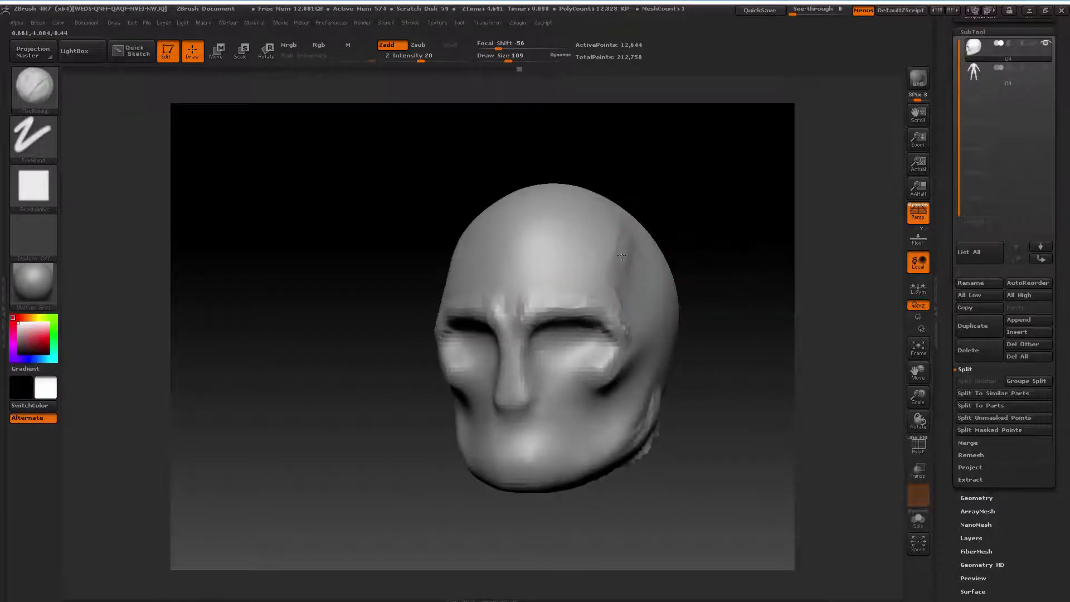
{"action": "mouse_move", "coordinate": [625, 233]}
{"action": "left_mouse_down"}
{"action": "mouse_move", "coordinate": [643, 215]}
{"action": "mouse_move", "coordinate": [613, 279]}
{"action": "left_mouse_up"}
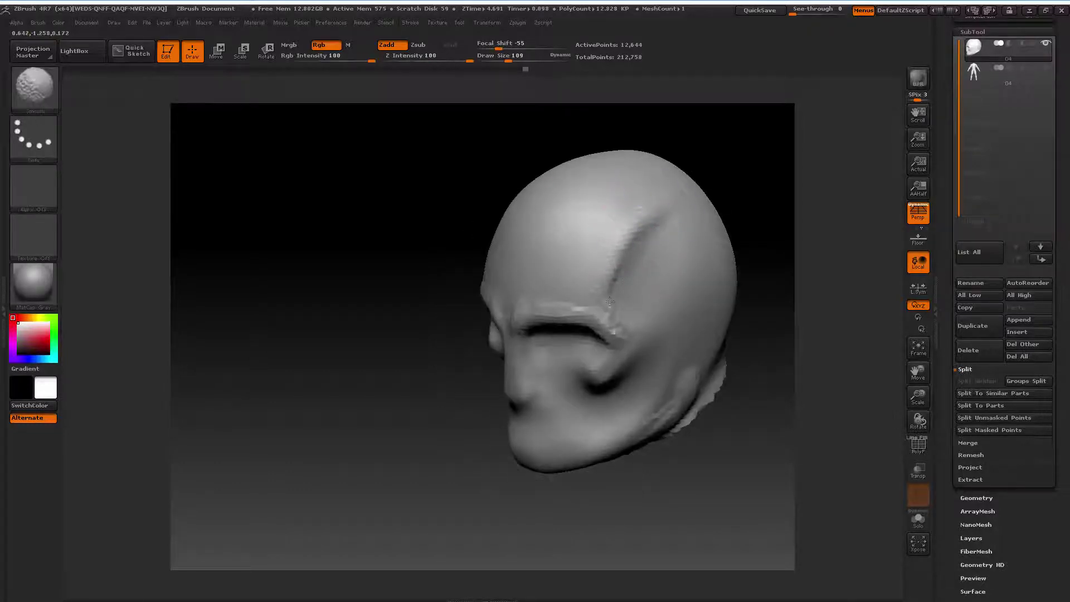
{"action": "left_click_drag", "start_coordinate": [379, 385], "coordinate": [431, 369]}
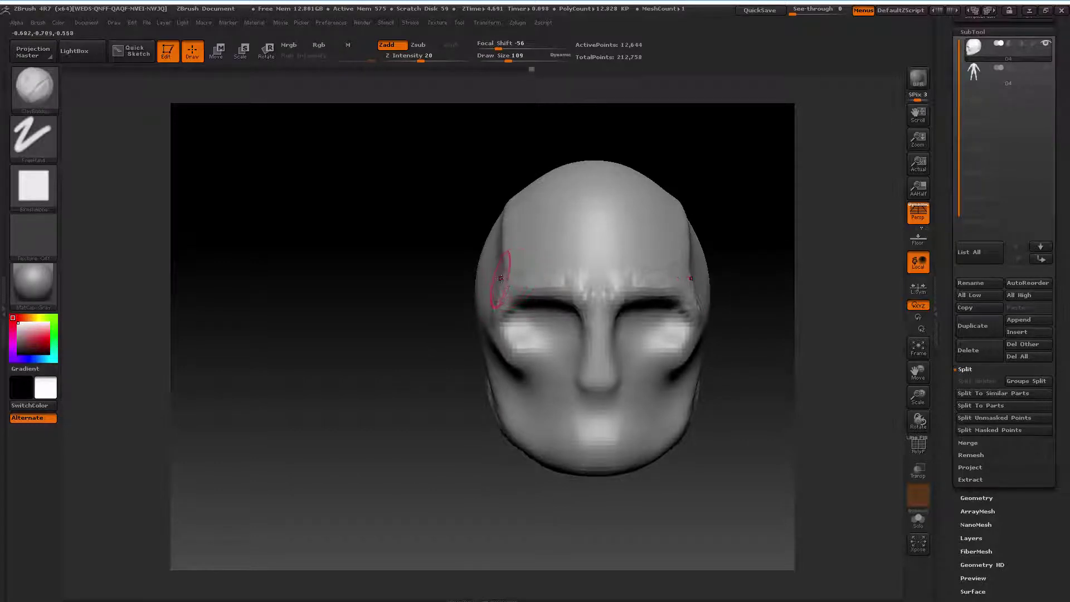
Switch to the Move brush at Draw Size 150
{"action": "mouse_move", "coordinate": [780, 195]}
{"action": "left_mouse_down"}
{"action": "mouse_move", "coordinate": [741, 191]}
{"action": "mouse_move", "coordinate": [777, 186]}
{"action": "mouse_move", "coordinate": [719, 212]}
{"action": "left_mouse_up"}
{"action": "key", "text": "space"}
{"action": "mouse_move", "coordinate": [918, 395]}
{"action": "left_mouse_down"}
{"action": "mouse_move", "coordinate": [918, 379]}
{"action": "mouse_move", "coordinate": [883, 346]}
{"action": "left_mouse_up"}
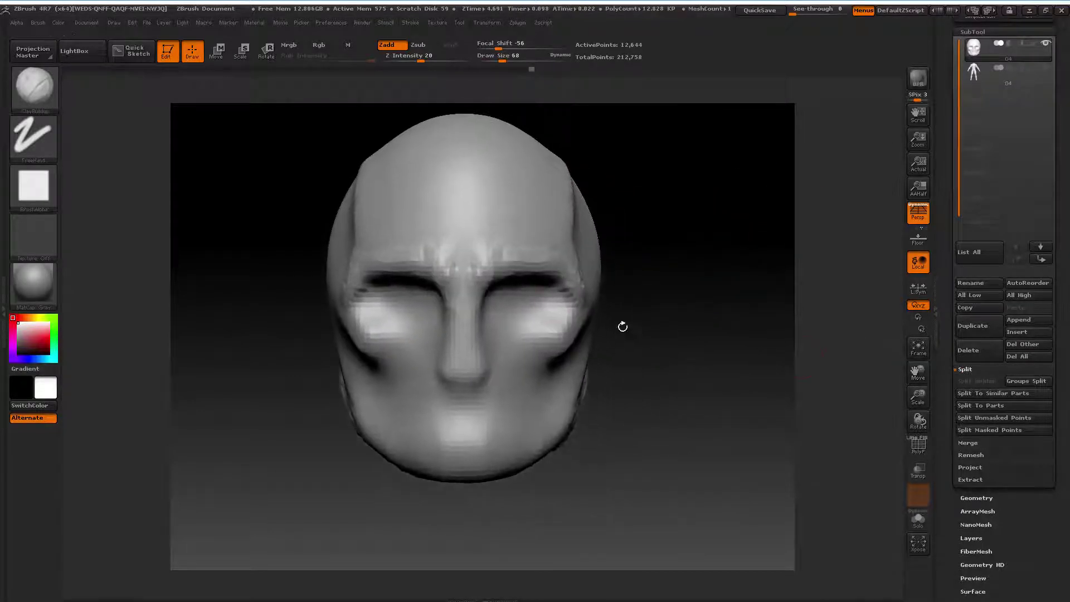
{"action": "left_click", "coordinate": [39, 89]}
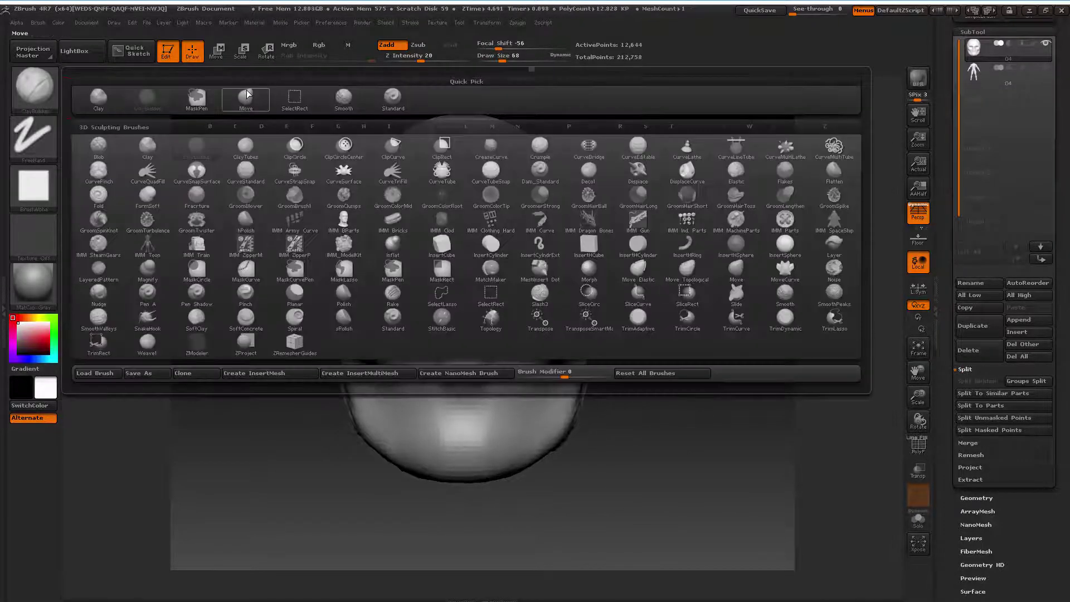
{"action": "left_click", "coordinate": [247, 89]}
{"action": "mouse_move", "coordinate": [431, 272]}
{"action": "left_mouse_down"}
{"action": "mouse_move", "coordinate": [385, 261]}
{"action": "mouse_move", "coordinate": [446, 279]}
{"action": "left_mouse_up"}
Switch to ClayBuildup with Draw Size 75 and intensity 20
{"action": "key", "text": "space"}
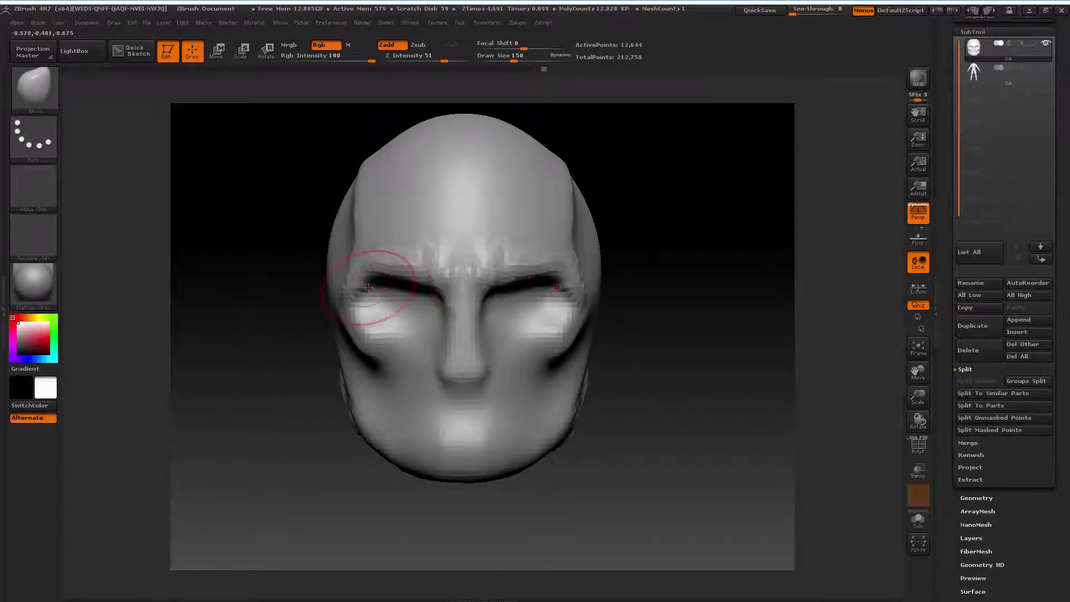
{"action": "key", "text": "space"}
{"action": "left_click_drag", "start_coordinate": [385, 293], "coordinate": [363, 292]}
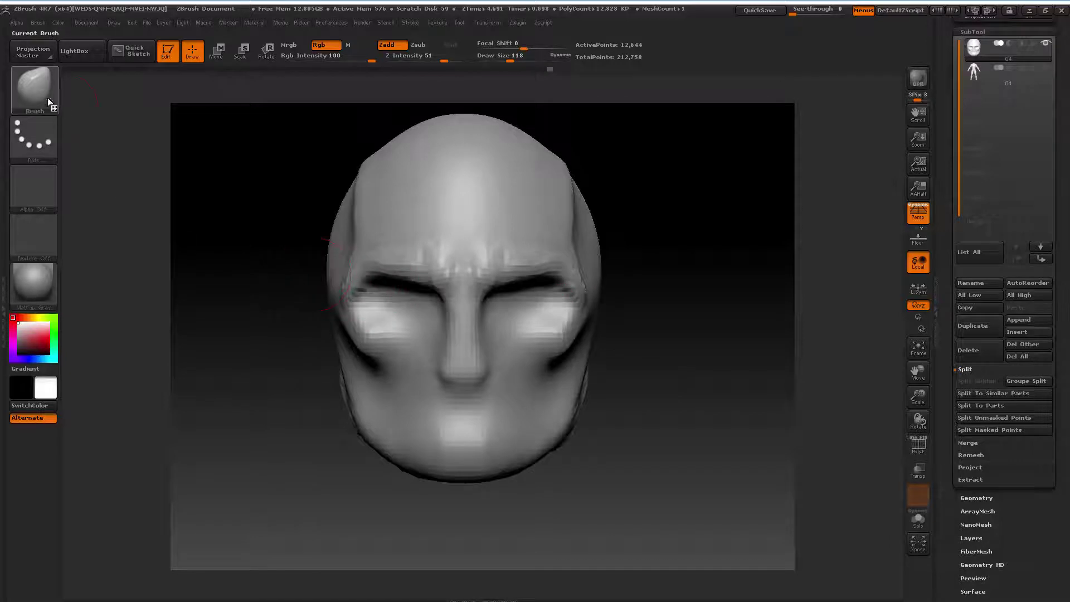
{"action": "left_click", "coordinate": [48, 99]}
{"action": "left_click", "coordinate": [158, 98]}
{"action": "key", "text": "space"}
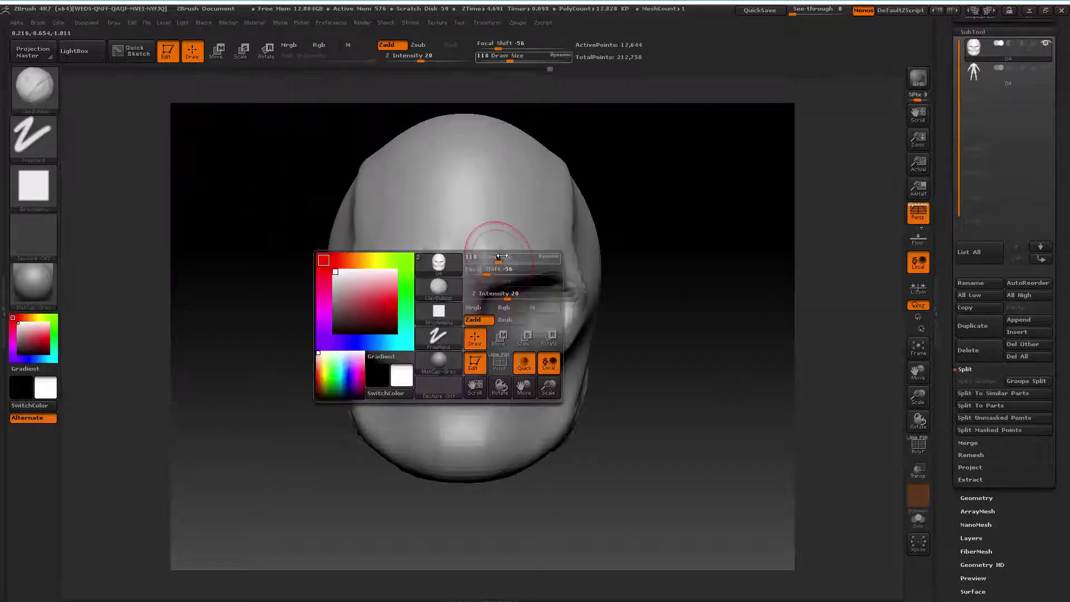
{"action": "left_click_drag", "start_coordinate": [491, 251], "coordinate": [479, 251]}
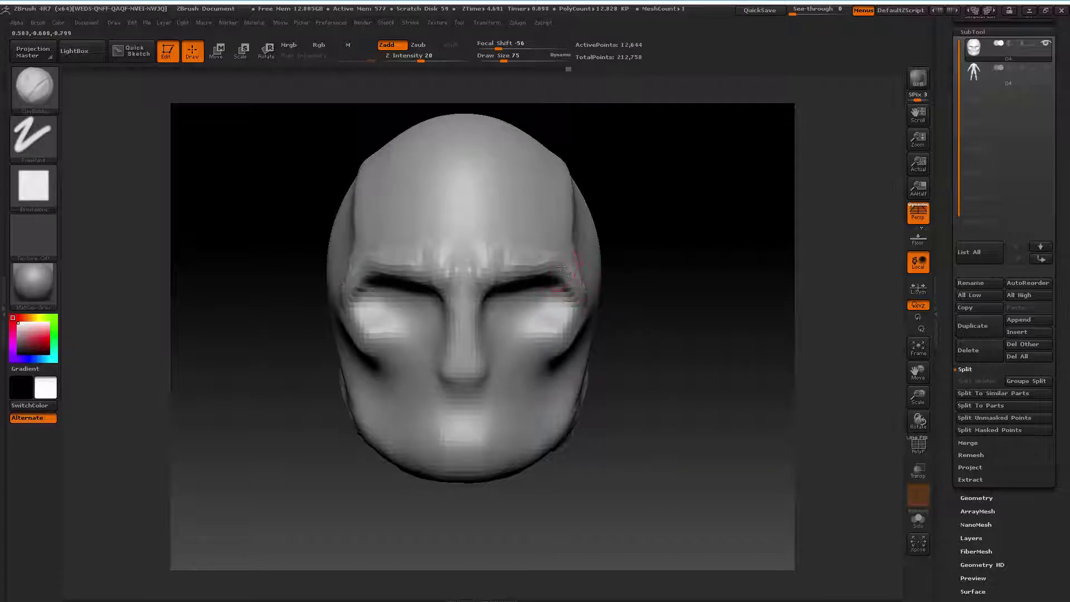
Switch to the Move brush with Dots stroke at Draw Size 136
{"action": "left_click_drag", "start_coordinate": [673, 240], "coordinate": [436, 279]}
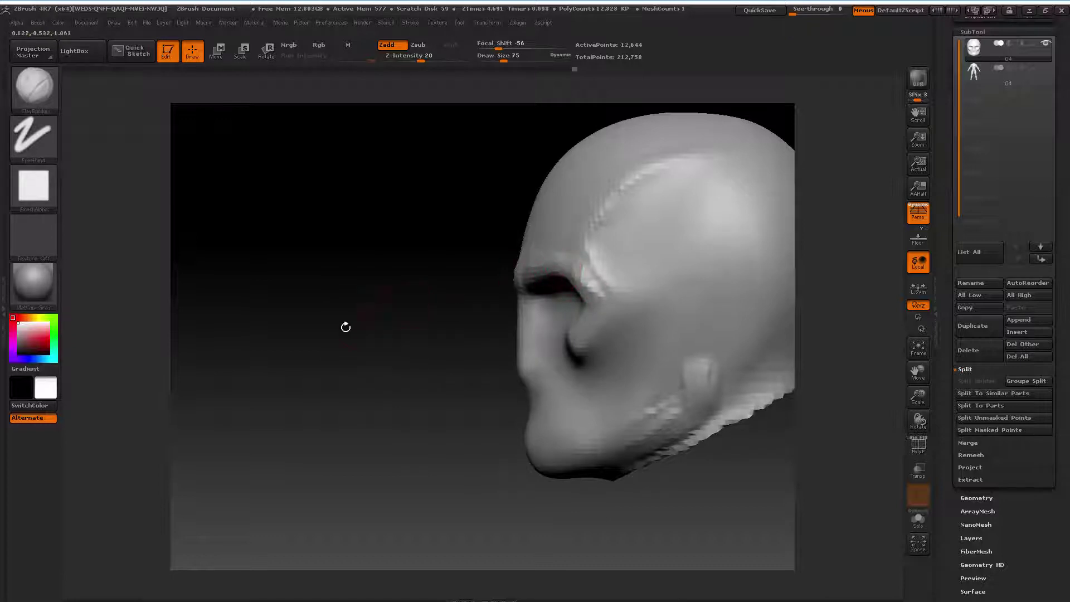
{"action": "left_click_drag", "start_coordinate": [346, 327], "coordinate": [623, 271]}
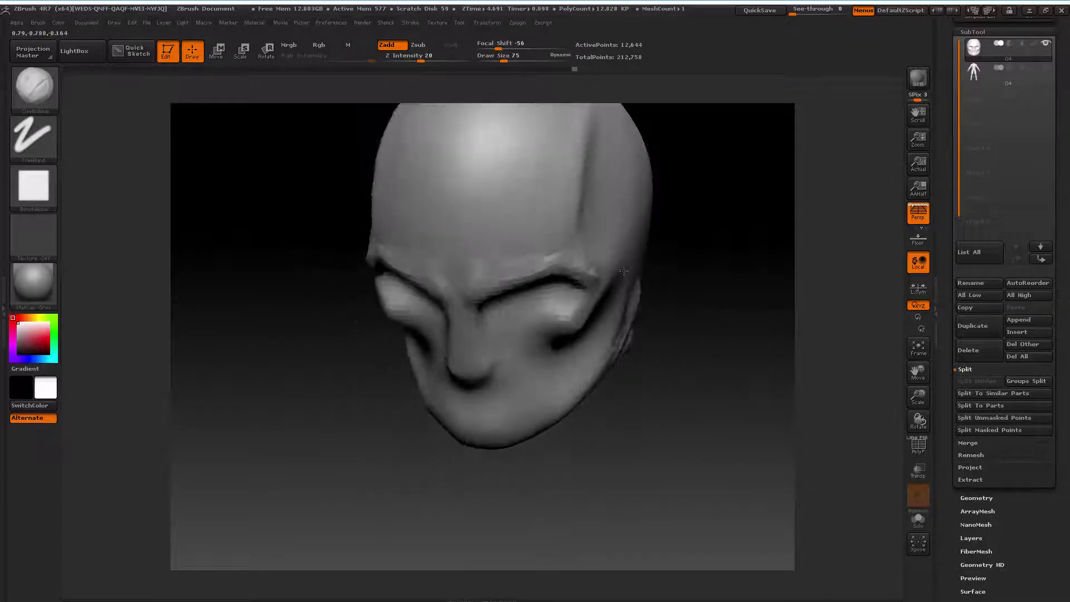
{"action": "left_click", "coordinate": [34, 79]}
{"action": "left_click", "coordinate": [252, 107]}
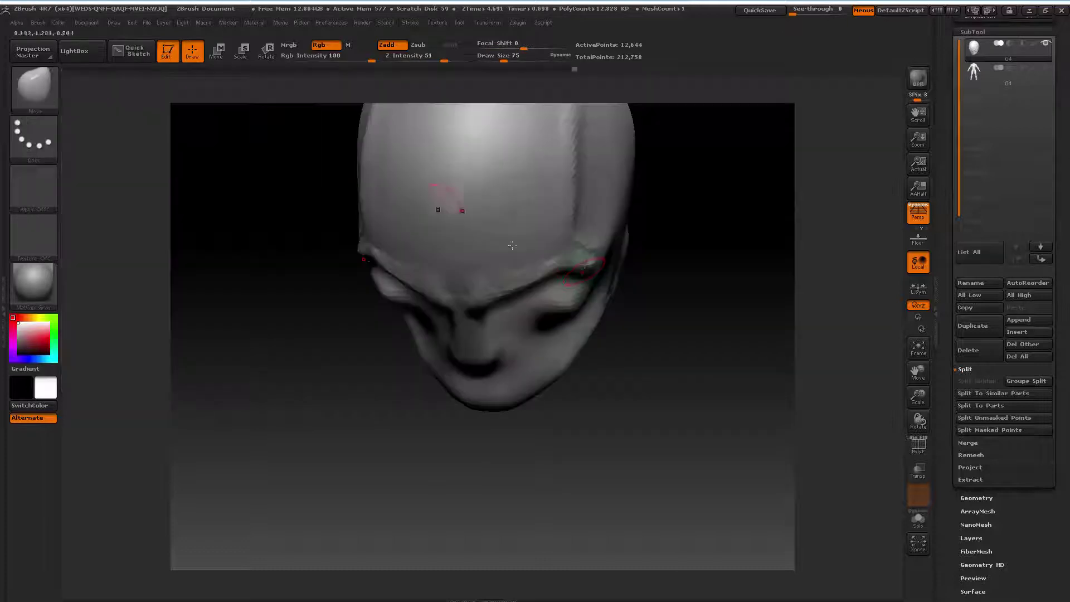
{"action": "left_click_drag", "start_coordinate": [563, 282], "coordinate": [641, 282]}
Deepen the creases under the brow ridges at Draw Size 82, checking side and front
{"action": "left_click_drag", "start_coordinate": [696, 313], "coordinate": [548, 271]}
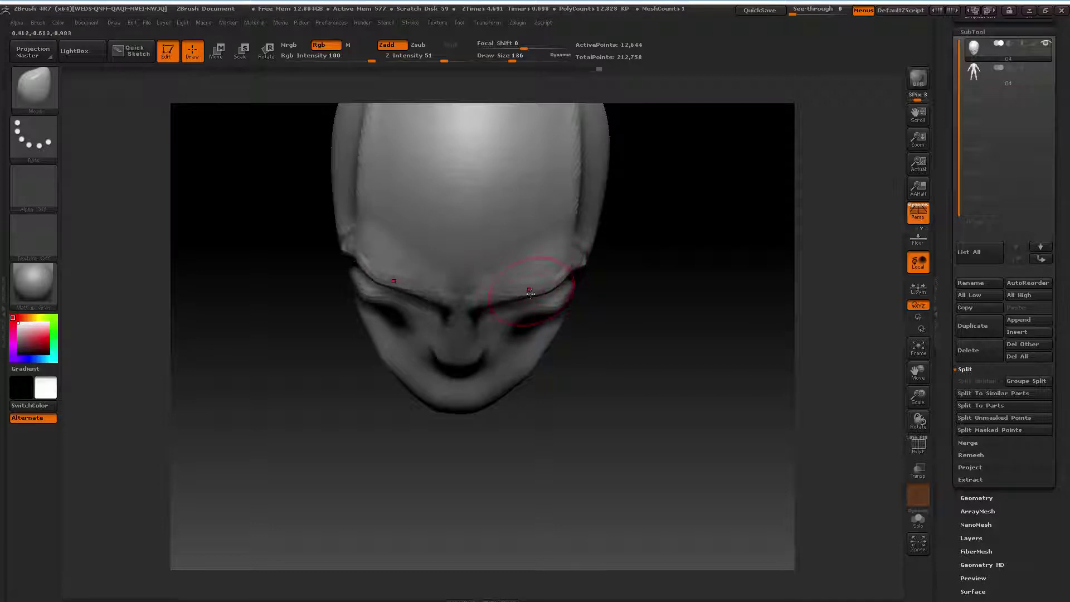
{"action": "mouse_move", "coordinate": [607, 280]}
{"action": "left_mouse_down"}
{"action": "mouse_move", "coordinate": [642, 273]}
{"action": "mouse_move", "coordinate": [630, 251]}
{"action": "mouse_move", "coordinate": [663, 282]}
{"action": "left_mouse_up"}
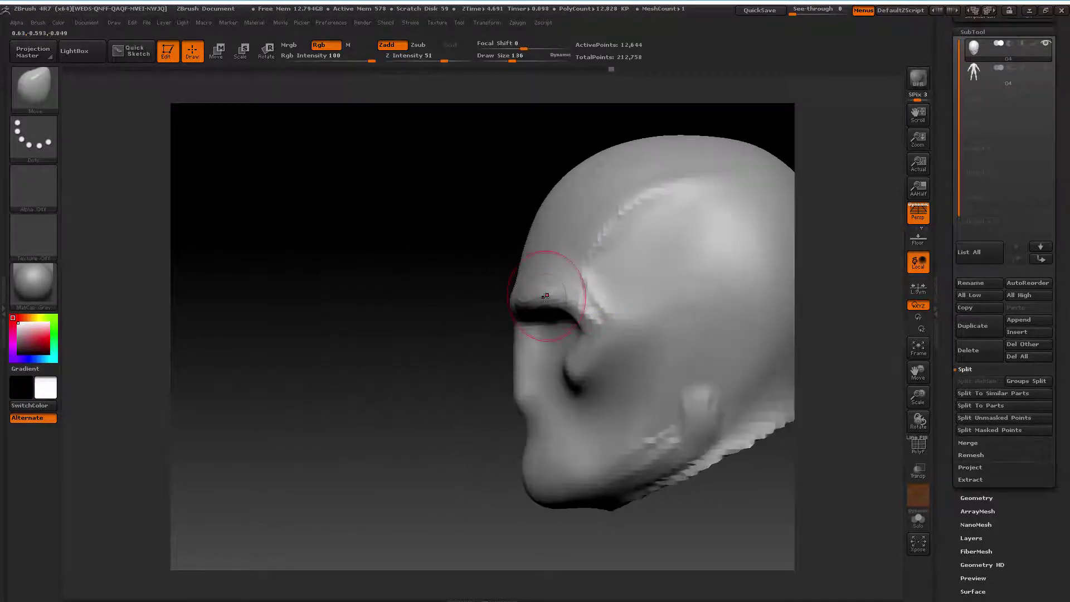
{"action": "key", "text": "bracketleft"}
{"action": "key", "text": "bracketleft"}
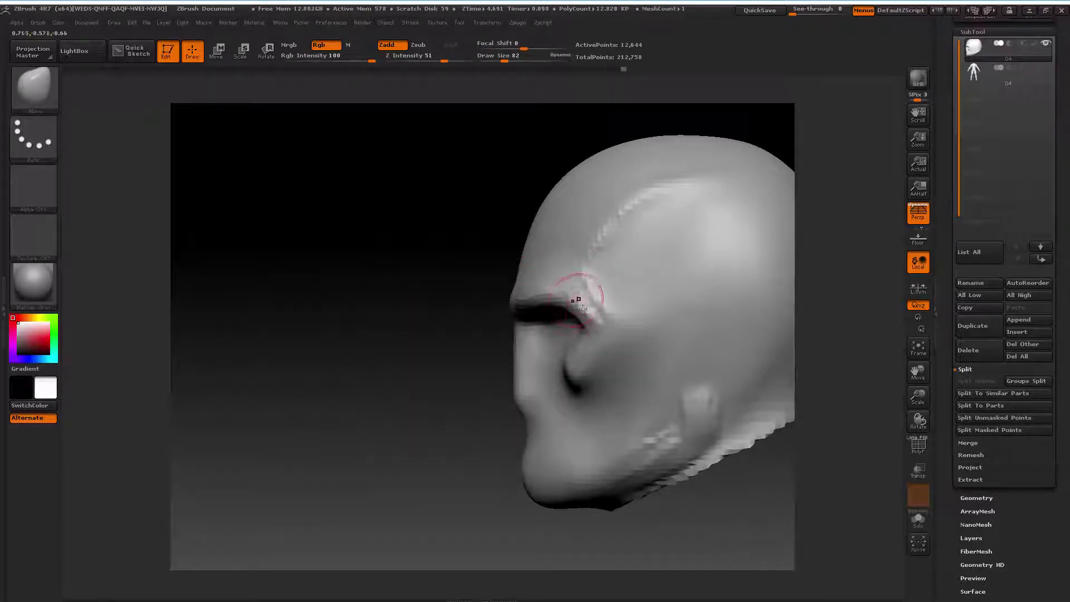
{"action": "left_click_drag", "start_coordinate": [466, 334], "coordinate": [553, 301]}
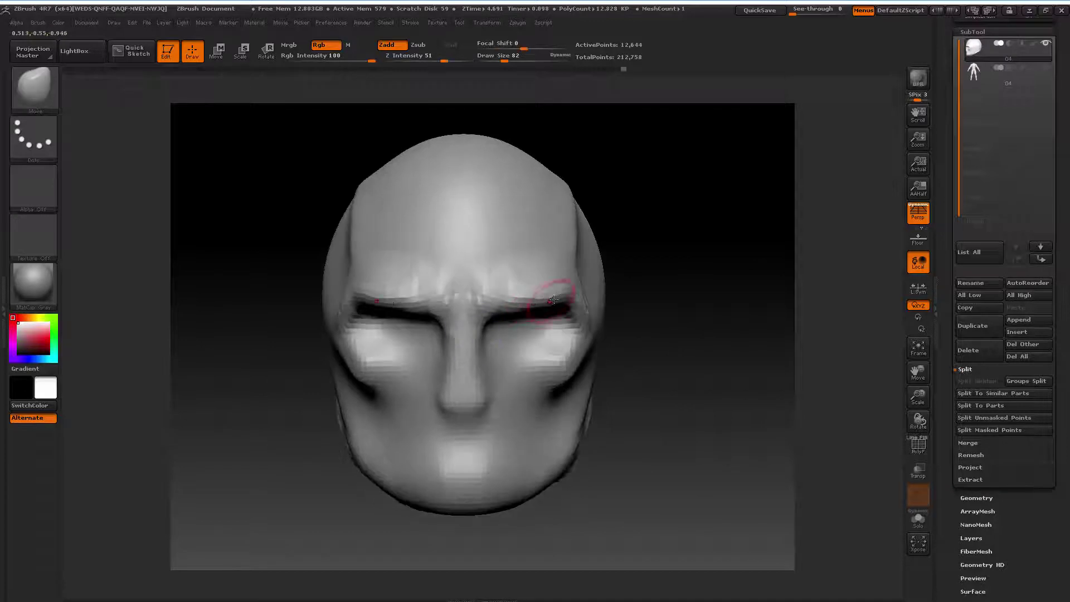
{"action": "left_click_drag", "start_coordinate": [632, 276], "coordinate": [613, 279]}
{"action": "left_click_drag", "start_coordinate": [669, 279], "coordinate": [605, 287]}
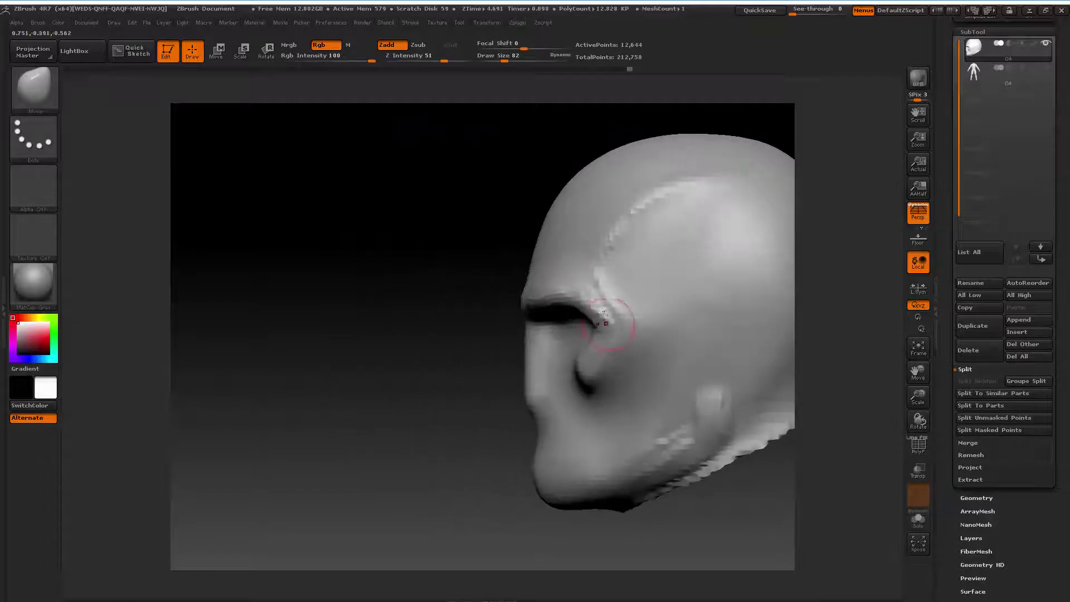
{"action": "left_click_drag", "start_coordinate": [407, 347], "coordinate": [501, 290]}
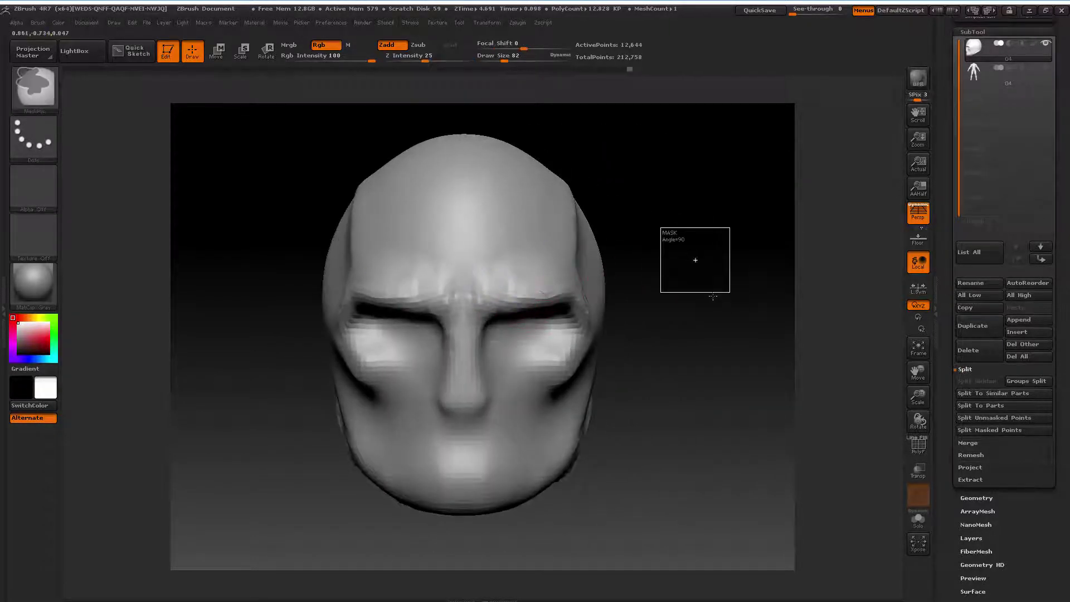
Enlarge the Move brush to 476 and flatten the top of the skull
{"action": "left_click_drag", "start_coordinate": [917, 396], "coordinate": [914, 423]}
{"action": "left_click_drag", "start_coordinate": [918, 370], "coordinate": [925, 362]}
{"action": "key", "text": "space"}
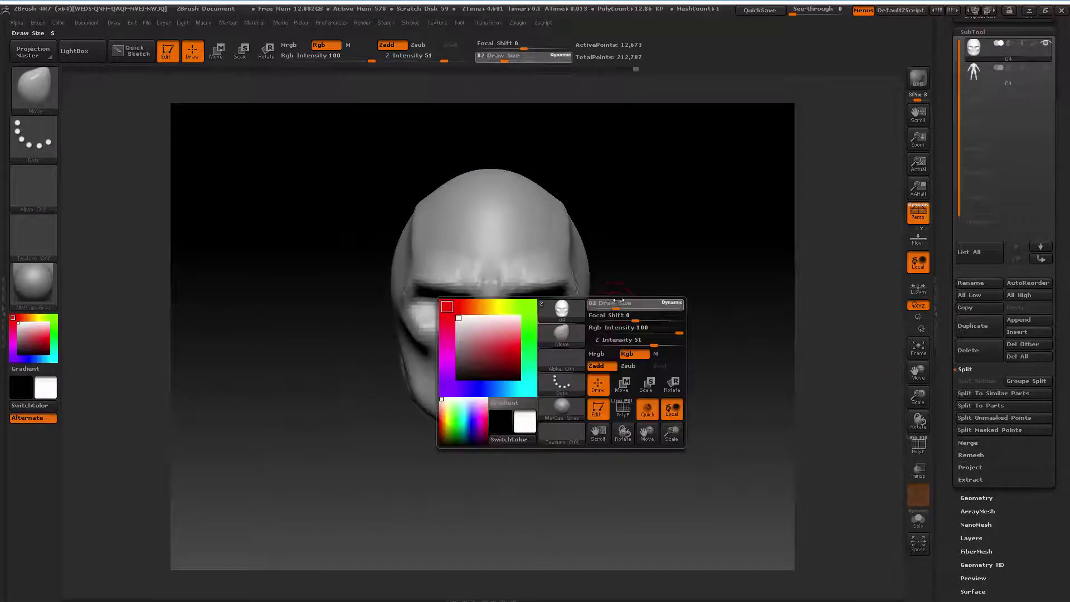
{"action": "key", "text": "space"}
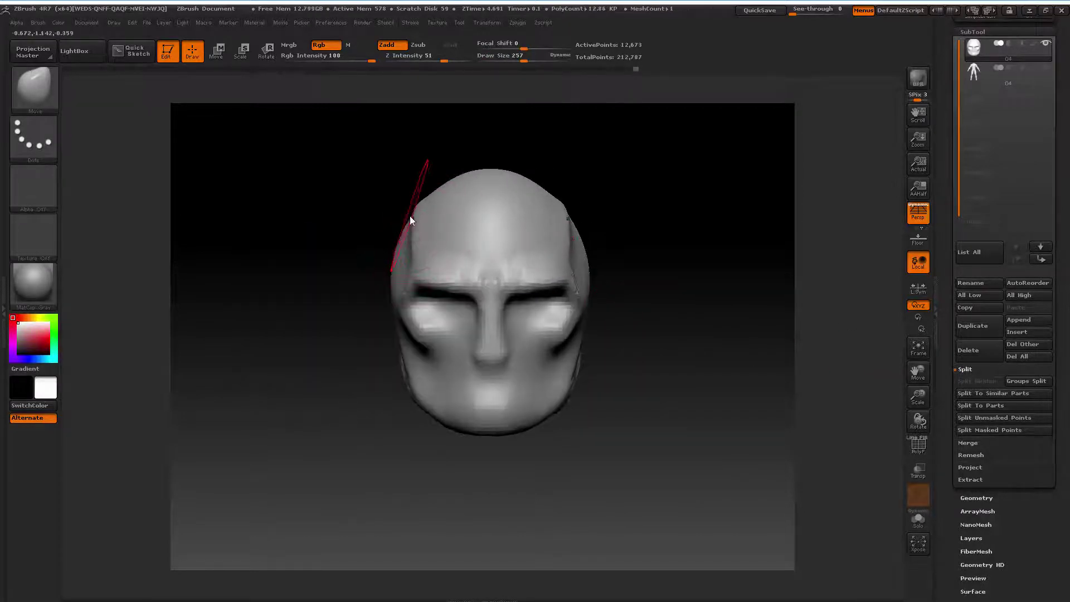
{"action": "key", "text": "space"}
{"action": "key", "text": "space"}
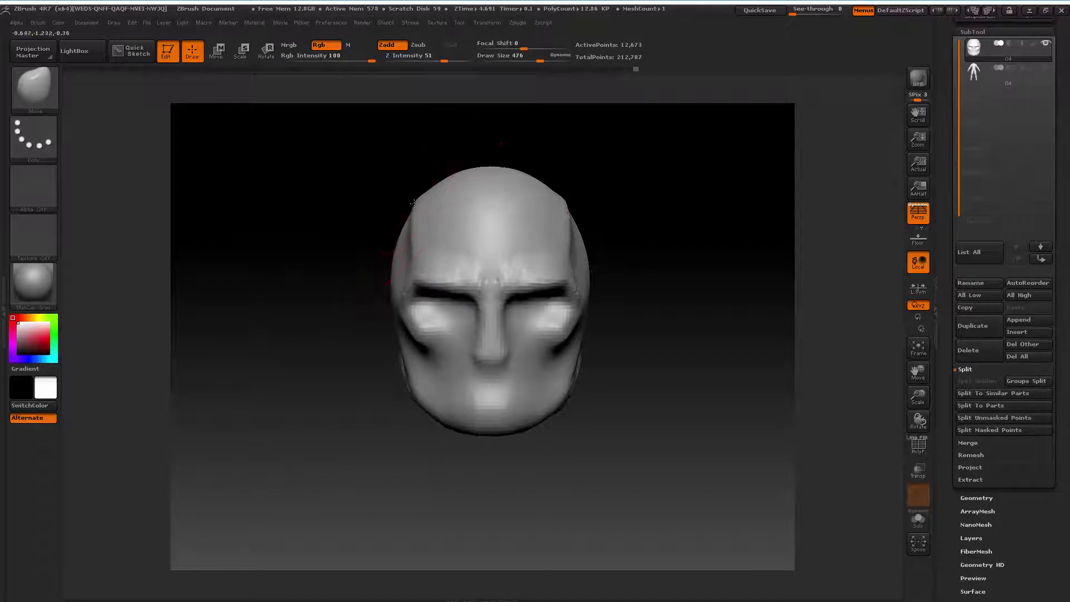
{"action": "key", "text": "space"}
{"action": "left_click_drag", "start_coordinate": [414, 198], "coordinate": [390, 223]}
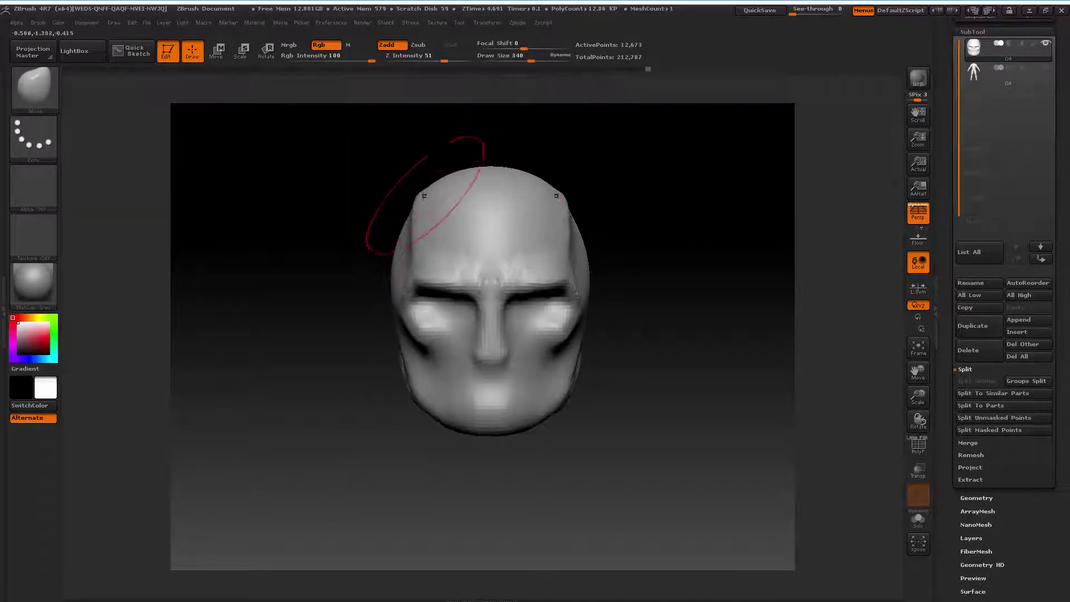
{"action": "mouse_move", "coordinate": [397, 290]}
{"action": "left_mouse_down"}
{"action": "mouse_move", "coordinate": [406, 316]}
{"action": "mouse_move", "coordinate": [421, 320]}
{"action": "left_mouse_up"}
Push the cheek sides outward at Draw Size 283, then inspect from below and behind
{"action": "key", "text": "space"}
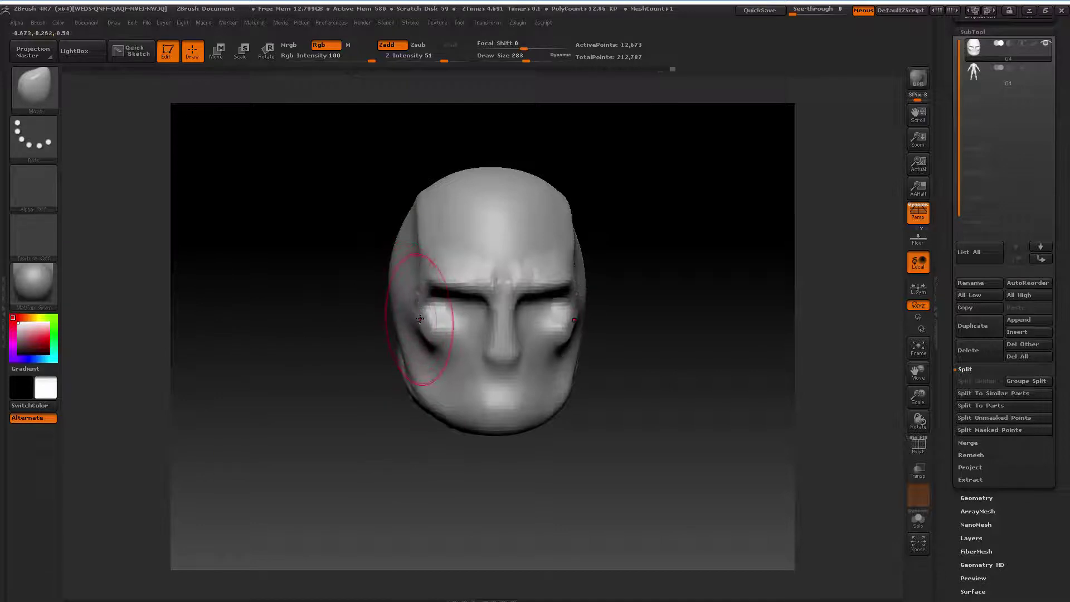
{"action": "left_click_drag", "start_coordinate": [652, 338], "coordinate": [633, 341]}
{"action": "key", "text": "space"}
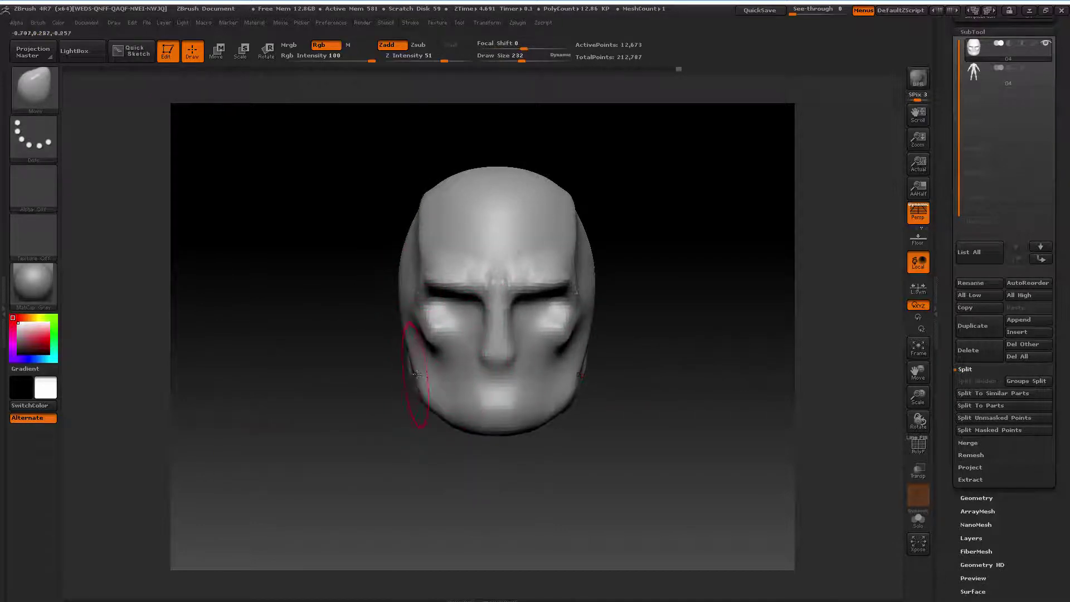
{"action": "left_click_drag", "start_coordinate": [674, 367], "coordinate": [524, 370]}
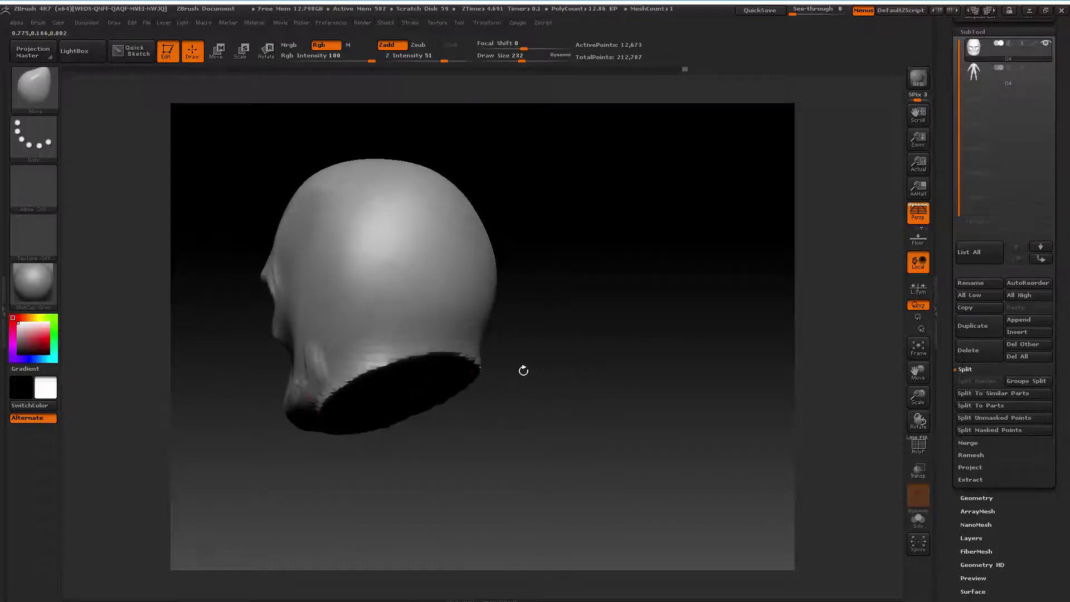
{"action": "left_click_drag", "start_coordinate": [688, 327], "coordinate": [326, 414]}
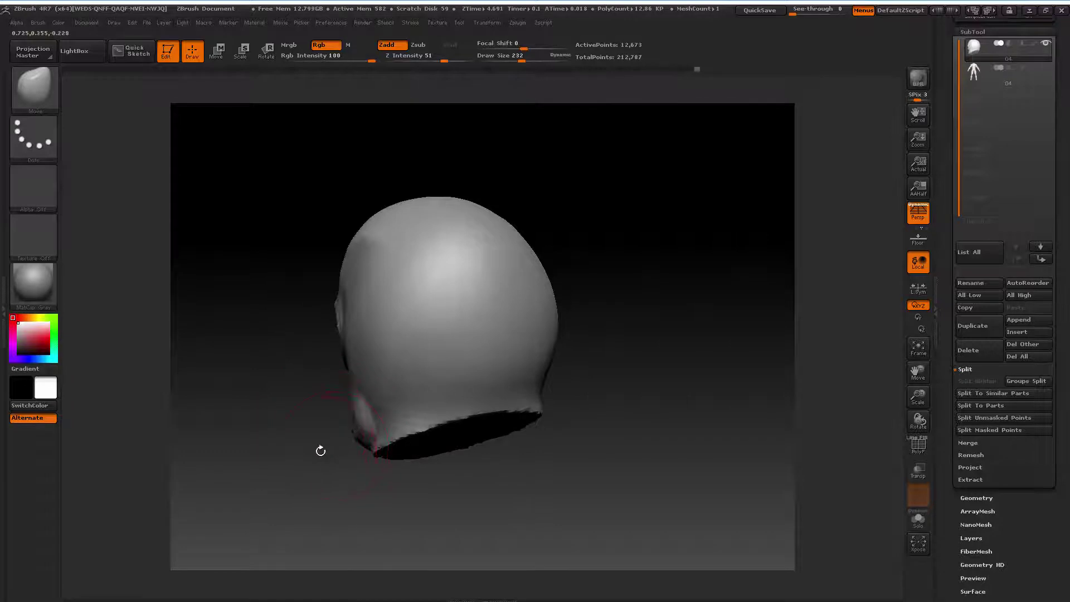
{"action": "left_click_drag", "start_coordinate": [318, 446], "coordinate": [478, 403]}
{"action": "left_click_drag", "start_coordinate": [914, 372], "coordinate": [898, 363]}
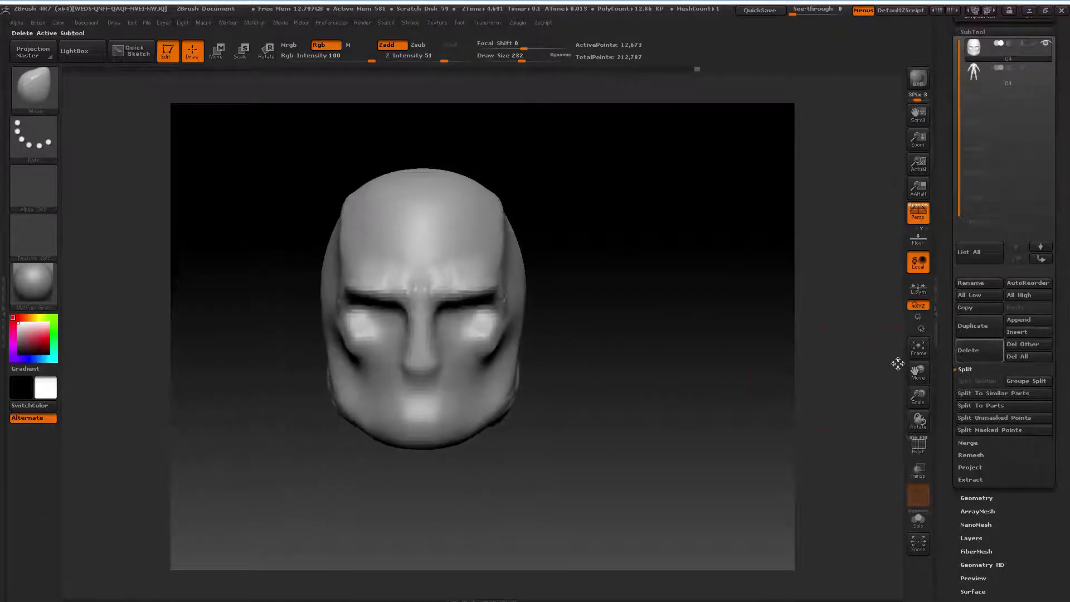
Pull the chin down, adjust the jaw, bulge the temples, and smooth the head's side
{"action": "left_click_drag", "start_coordinate": [391, 442], "coordinate": [376, 440]}
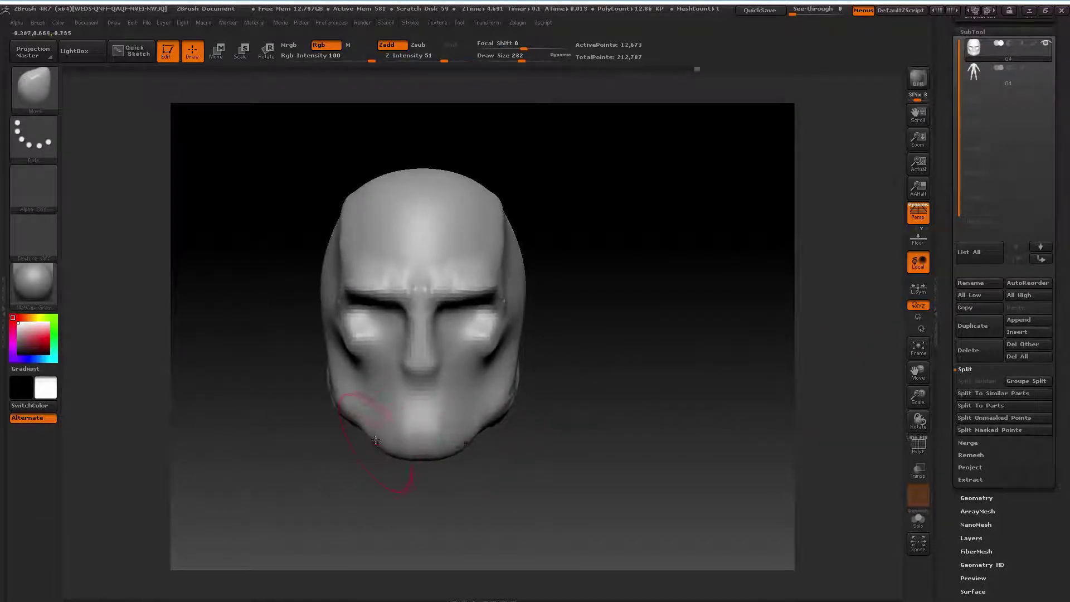
{"action": "left_click_drag", "start_coordinate": [332, 399], "coordinate": [324, 364]}
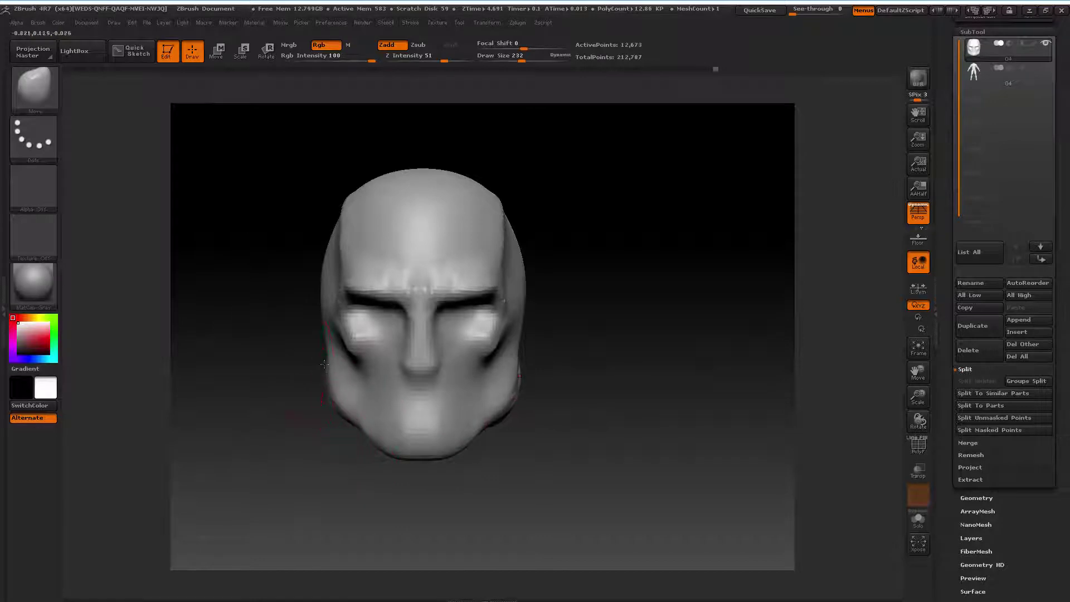
{"action": "mouse_move", "coordinate": [318, 306]}
{"action": "left_mouse_down"}
{"action": "mouse_move", "coordinate": [295, 303]}
{"action": "mouse_move", "coordinate": [318, 283]}
{"action": "left_mouse_up"}
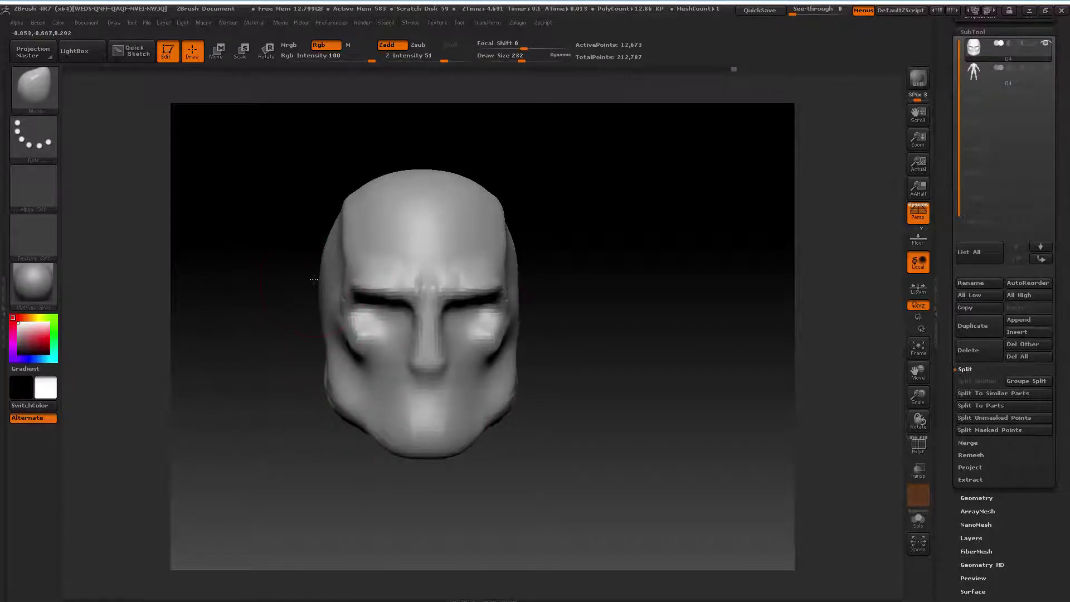
{"action": "key", "text": "space"}
{"action": "left_click_drag", "start_coordinate": [566, 303], "coordinate": [384, 277]}
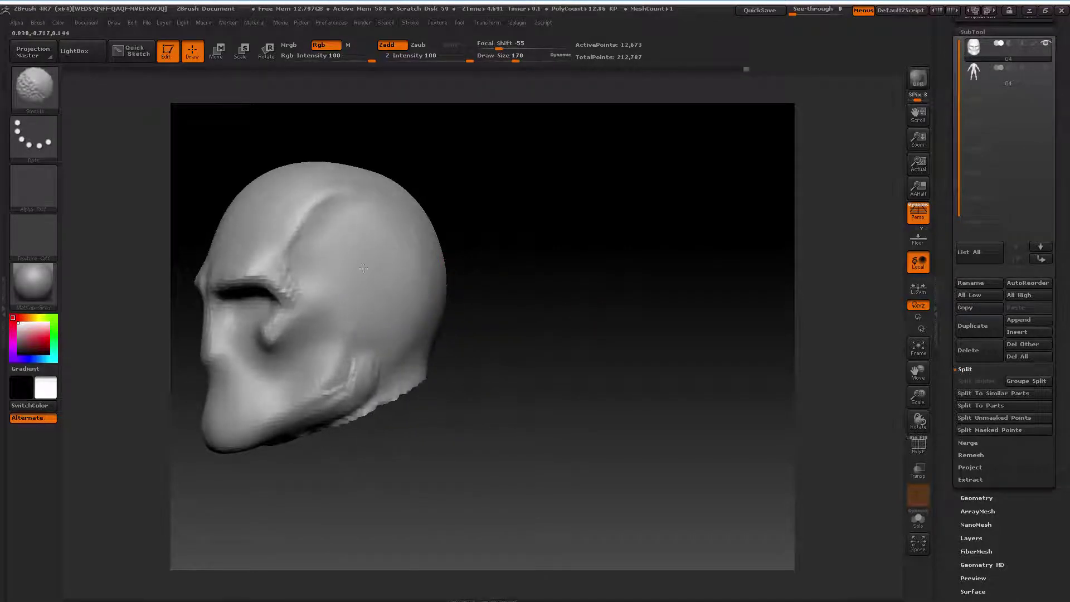
{"action": "left_click_drag", "start_coordinate": [468, 282], "coordinate": [606, 271], "text": "shift"}
{"action": "left_click", "coordinate": [918, 348]}
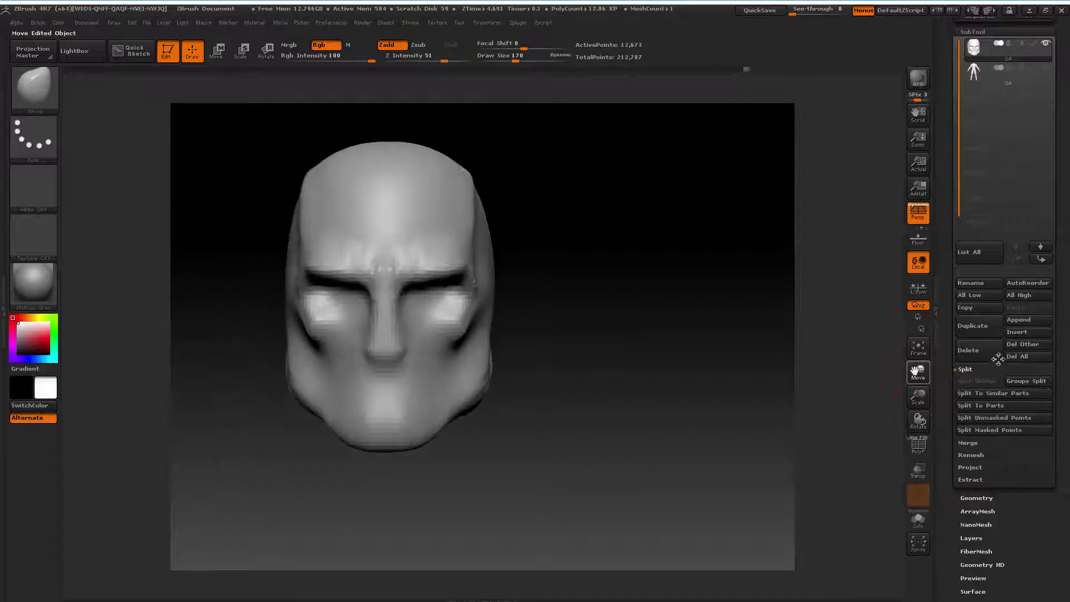
Tune the Move brush Draw Size from 118 to 145, ending at 113
{"action": "key", "text": "space"}
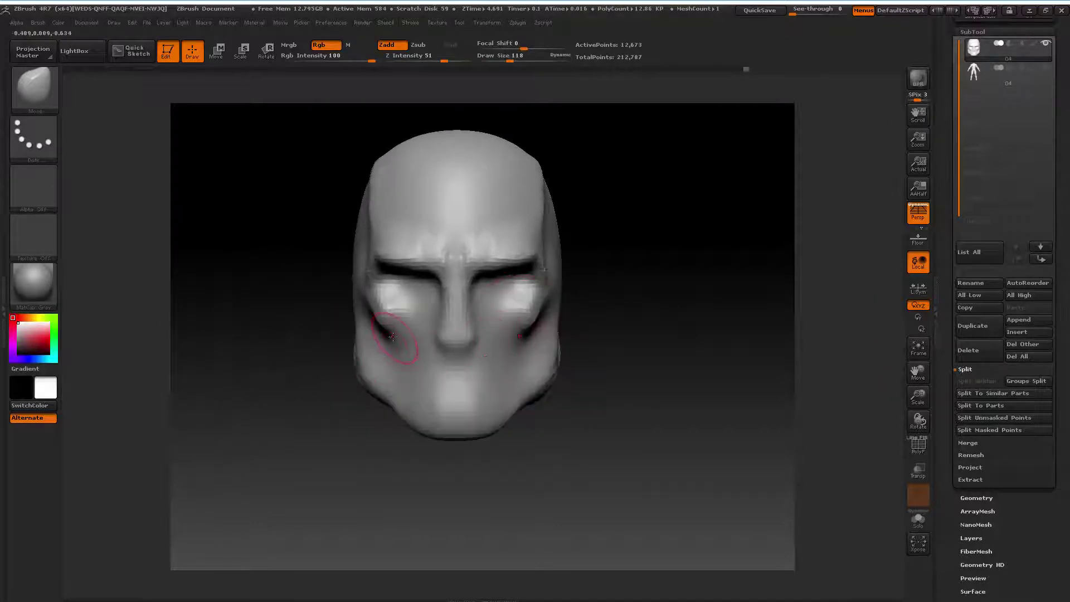
{"action": "key", "text": "space"}
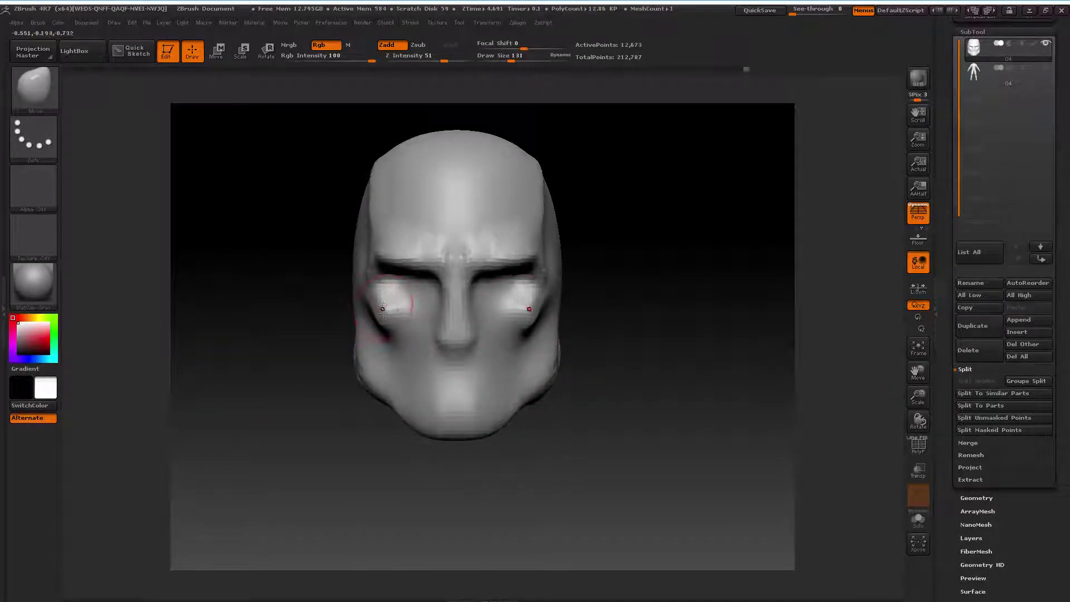
{"action": "key", "text": "space"}
{"action": "key", "text": "space"}
{"action": "left_click_drag", "start_coordinate": [617, 297], "coordinate": [525, 329]}
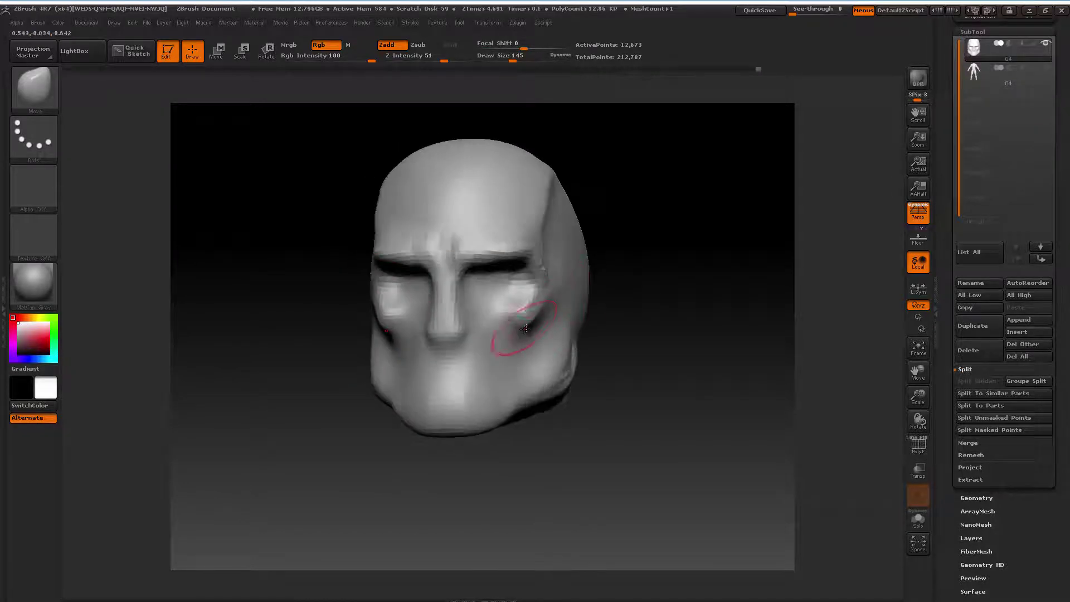
{"action": "mouse_move", "coordinate": [600, 327]}
{"action": "left_mouse_down", "text": "shift"}
{"action": "mouse_move", "coordinate": [661, 322]}
{"action": "mouse_move", "coordinate": [641, 329]}
{"action": "left_mouse_up", "text": "shift"}
{"action": "key", "text": "space"}
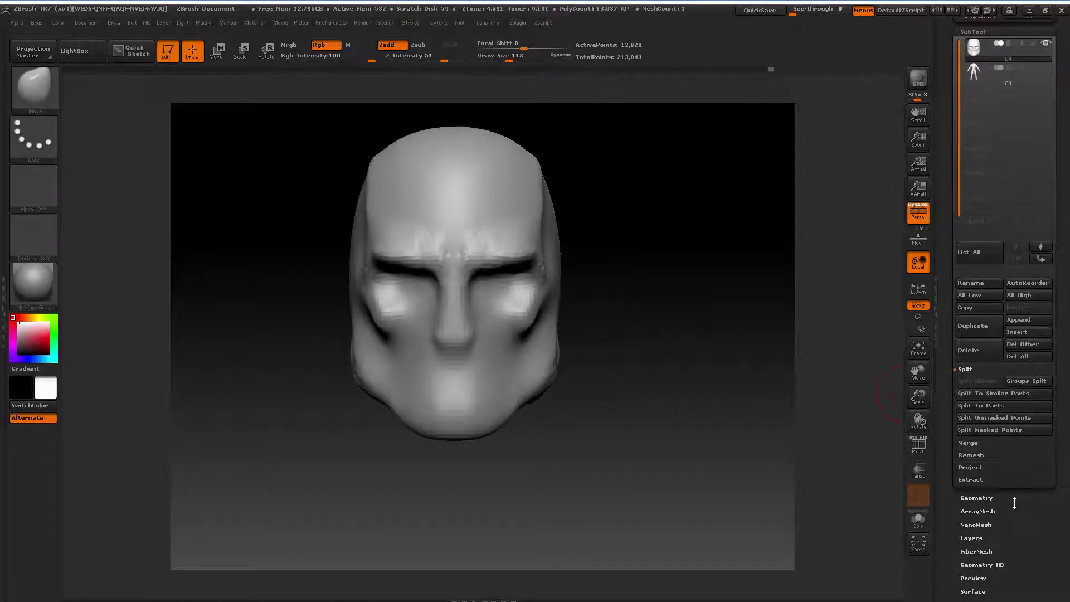
{"action": "left_click_drag", "start_coordinate": [1014, 503], "coordinate": [988, 468]}
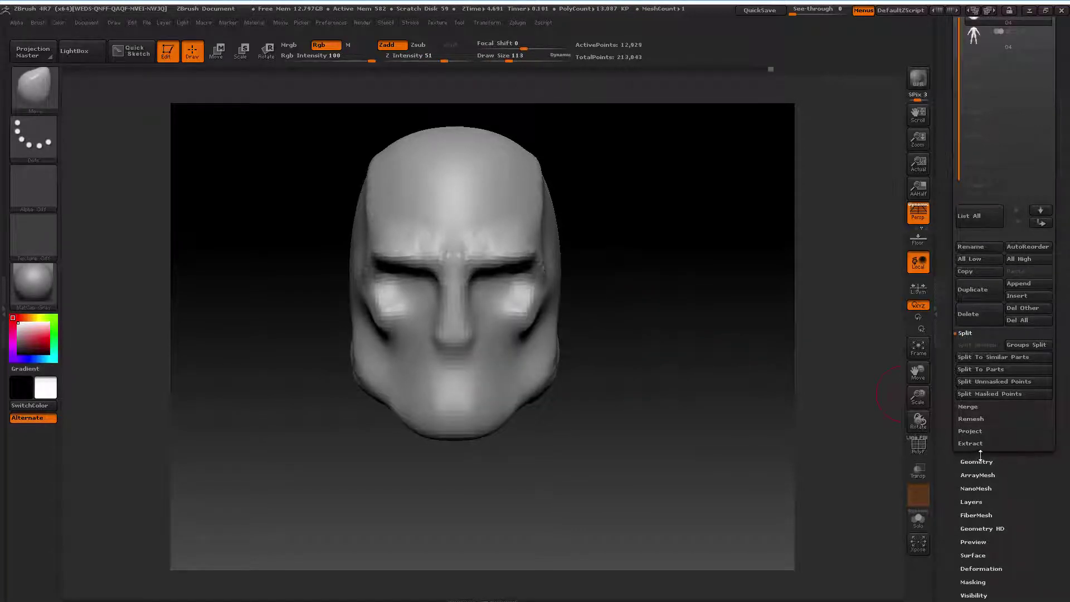
Set the DynaMesh resolution to 128
{"action": "left_click", "coordinate": [979, 460]}
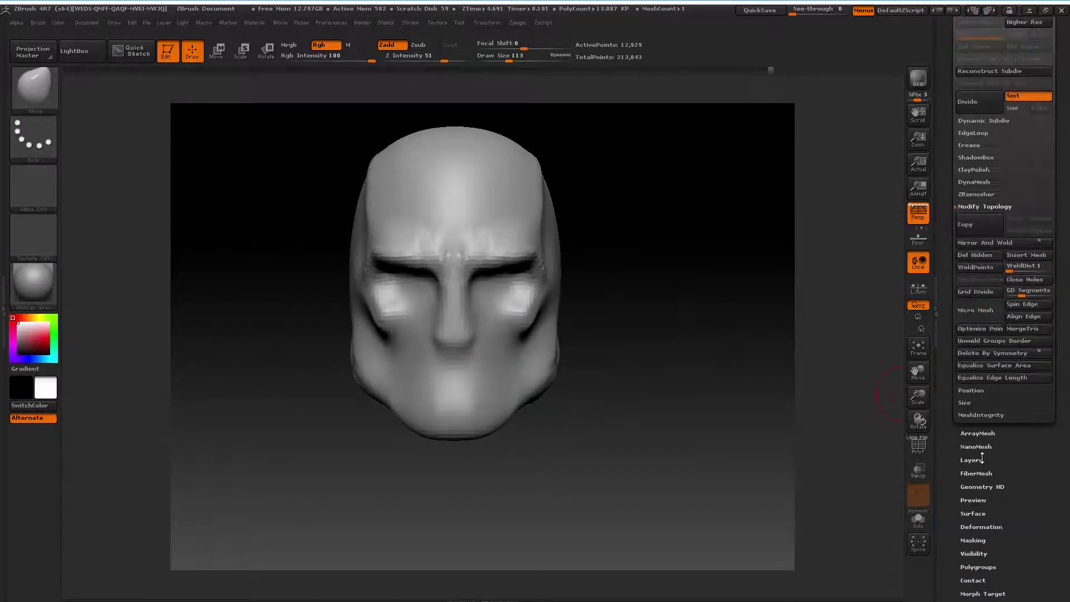
{"action": "left_click", "coordinate": [974, 183]}
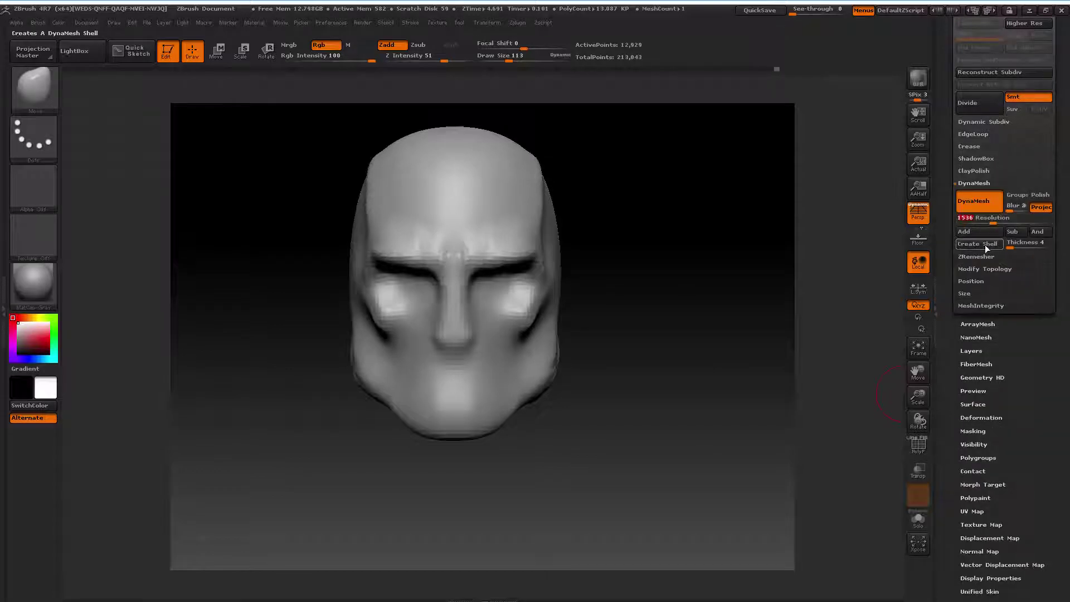
{"action": "left_click", "coordinate": [970, 217]}
{"action": "type", "text": "128"}
{"action": "key", "text": "Return"}
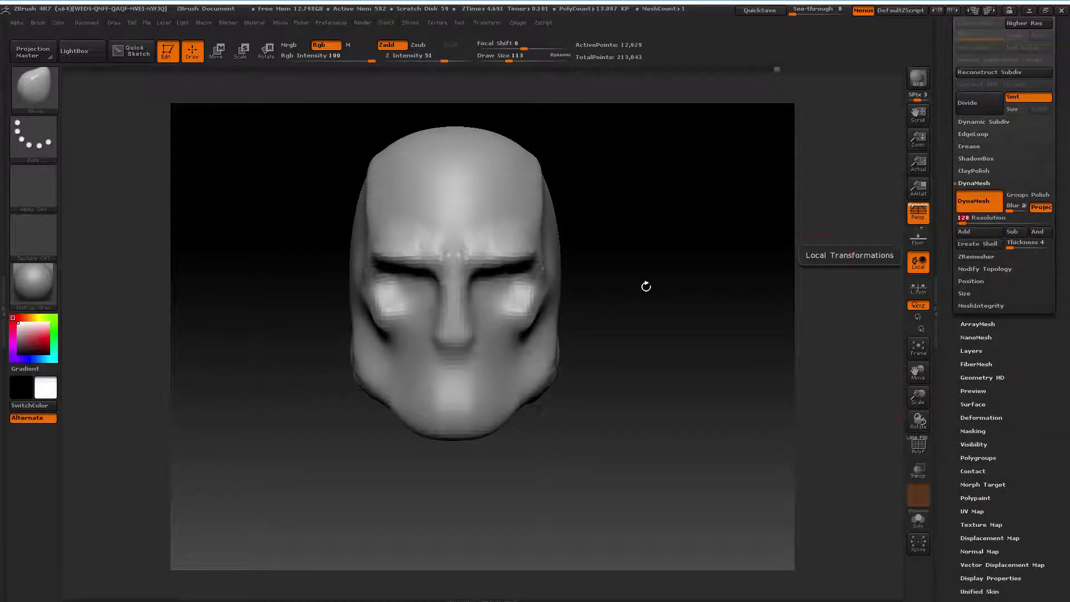
Smooth the forehead and brow, then Ctrl-drag on canvas to remesh the head
{"action": "left_click_drag", "start_coordinate": [646, 285], "coordinate": [650, 289]}
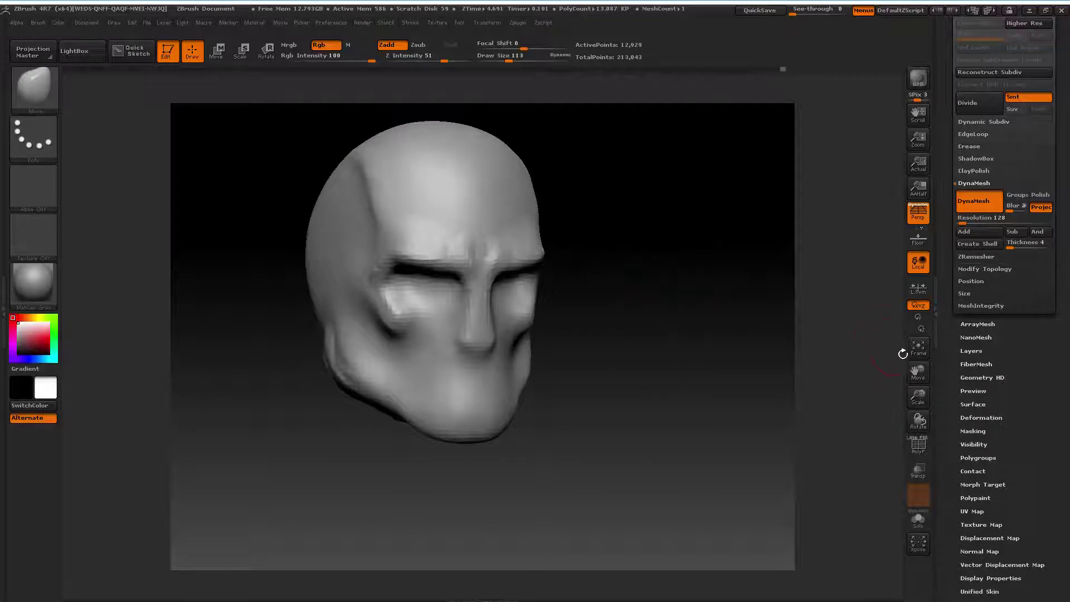
{"action": "left_click_drag", "start_coordinate": [918, 397], "coordinate": [891, 368]}
{"action": "left_click_drag", "start_coordinate": [769, 335], "coordinate": [700, 317]}
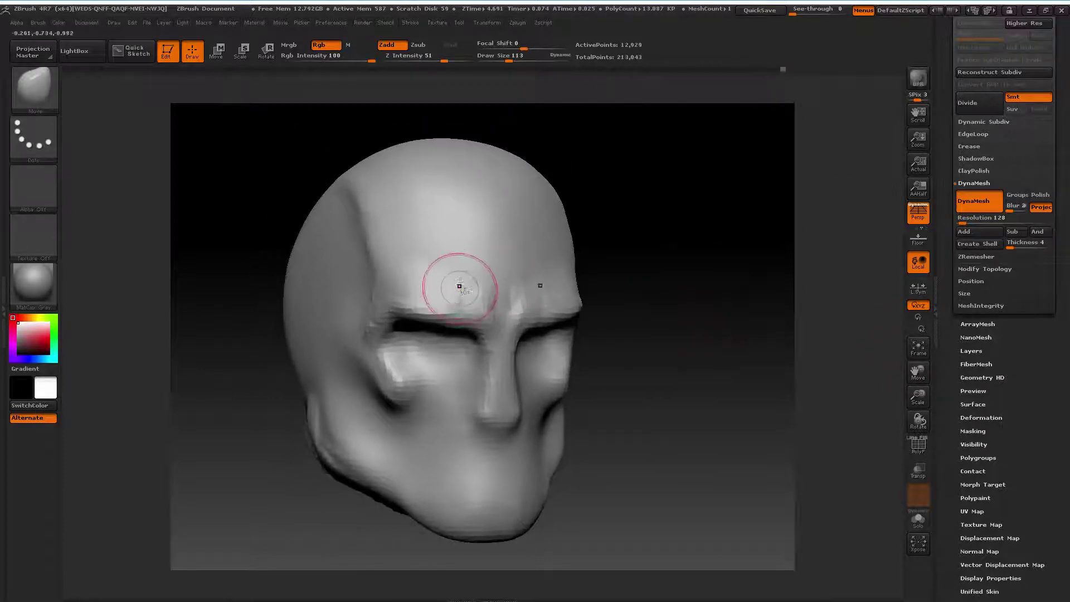
{"action": "left_click_drag", "start_coordinate": [425, 281], "coordinate": [490, 292], "text": "shift"}
{"action": "key", "text": "ctrl"}
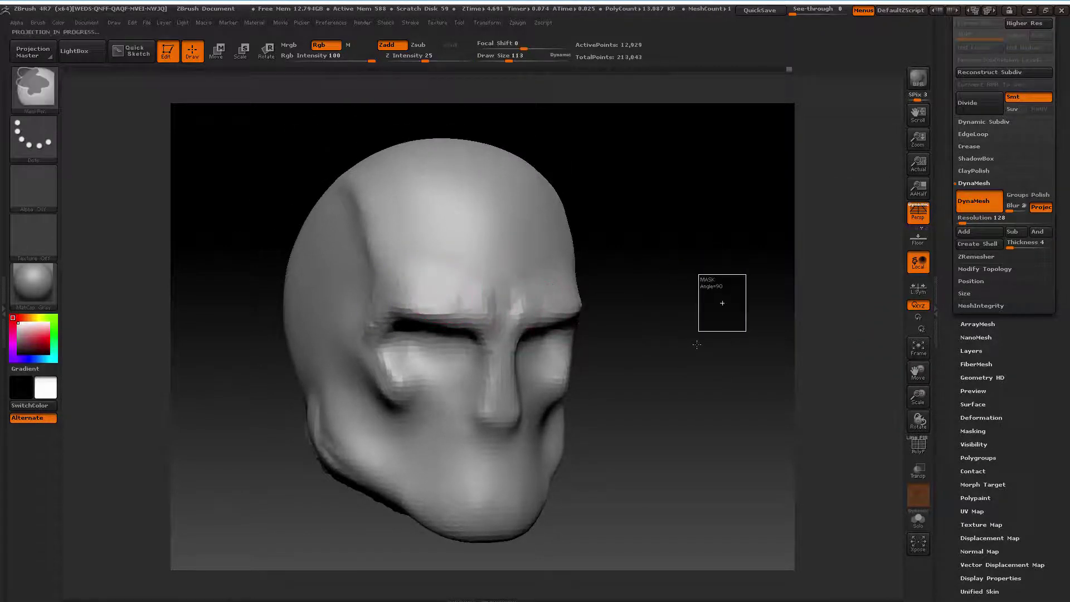
{"action": "mouse_move", "coordinate": [696, 334]}
{"action": "left_mouse_down"}
{"action": "mouse_move", "coordinate": [682, 334]}
{"action": "mouse_move", "coordinate": [821, 332]}
{"action": "left_mouse_up"}
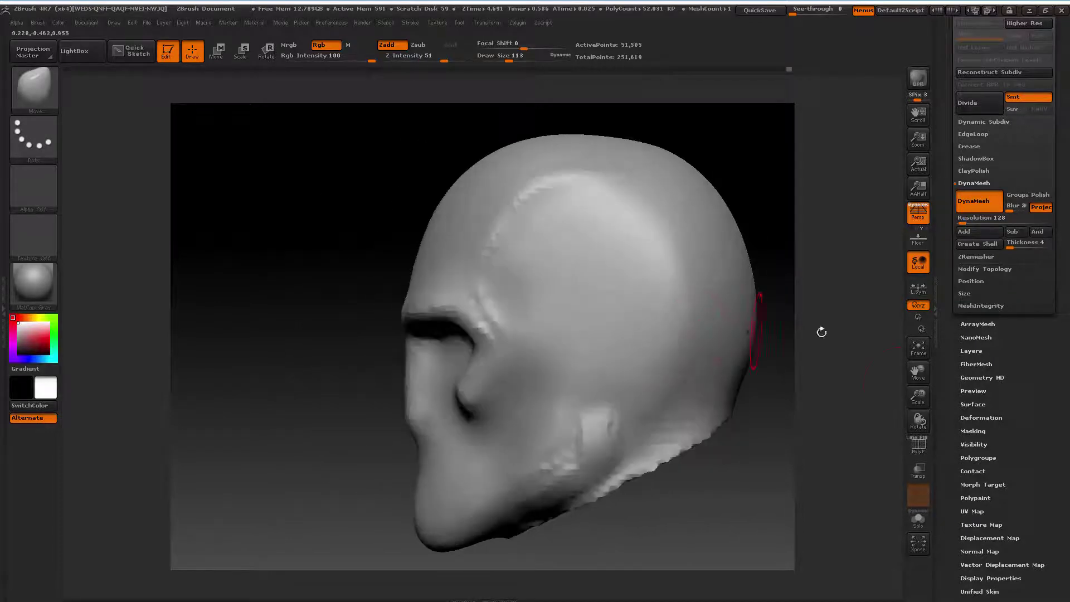
{"action": "left_click_drag", "start_coordinate": [918, 397], "coordinate": [894, 355]}
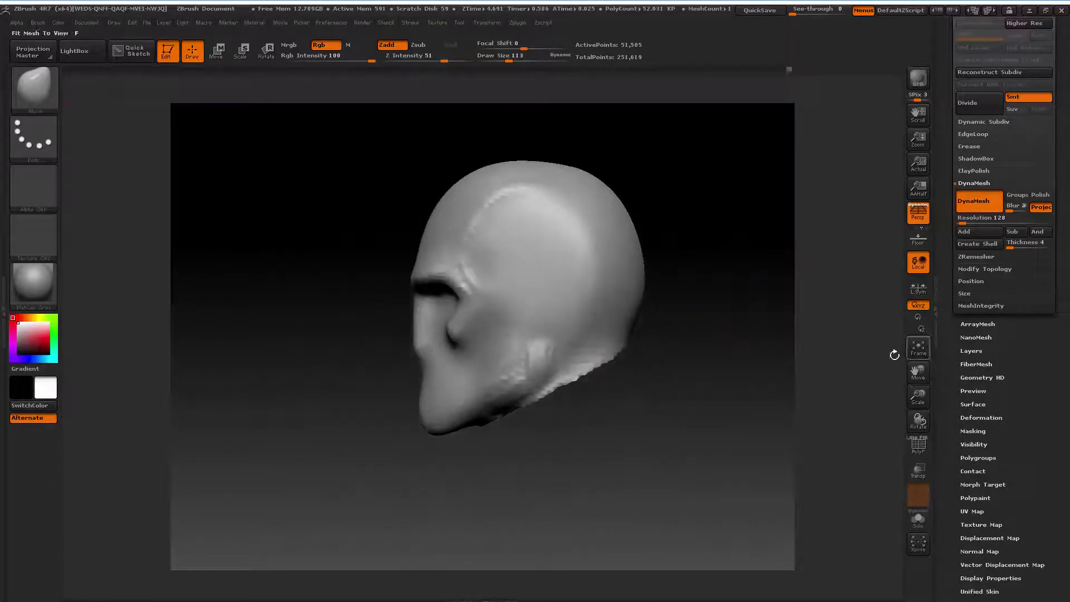
Keep the Move brush and adjust its Draw Size to 140, 109, then 113
{"action": "left_click", "coordinate": [36, 87]}
{"action": "left_click", "coordinate": [386, 184]}
{"action": "key", "text": "space"}
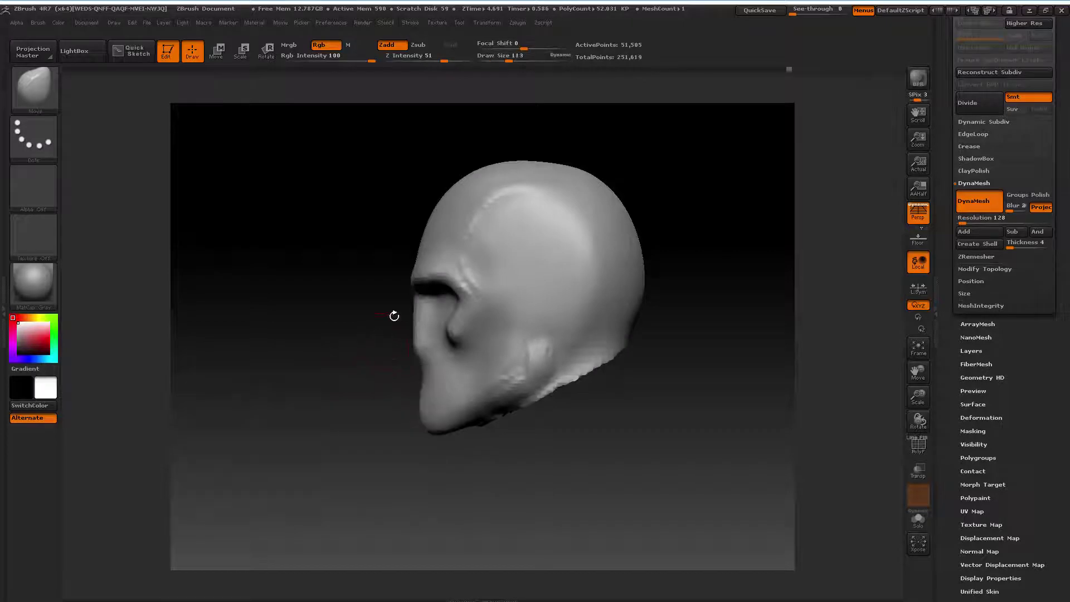
{"action": "key", "text": "space"}
{"action": "left_click_drag", "start_coordinate": [413, 304], "coordinate": [423, 337]}
{"action": "key", "text": "space"}
{"action": "key", "text": "space"}
{"action": "key", "text": "space"}
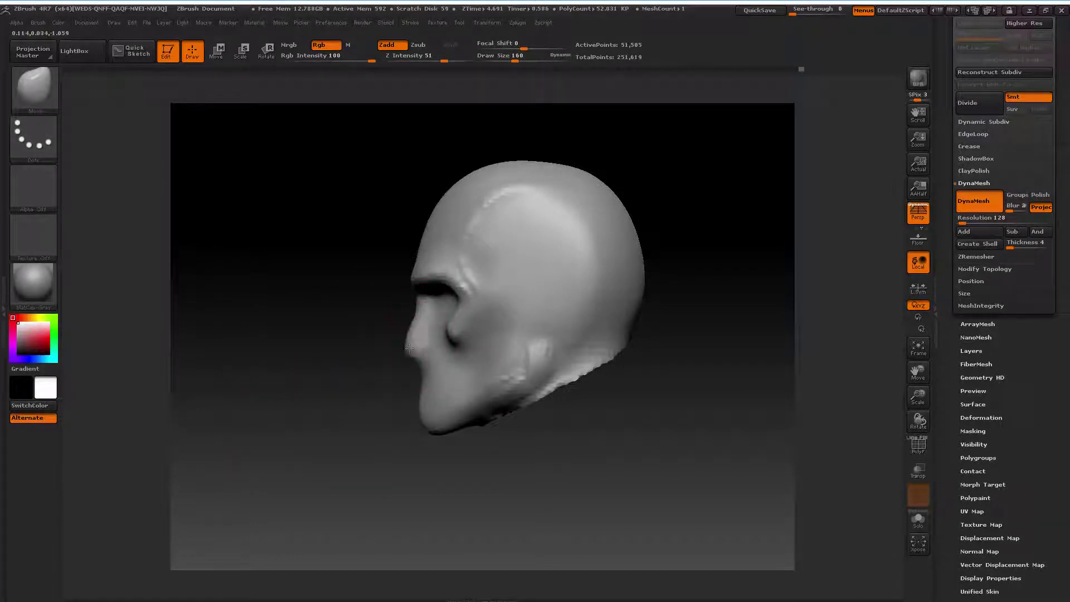
{"action": "key", "text": "space"}
{"action": "left_click_drag", "start_coordinate": [418, 307], "coordinate": [414, 299]}
{"action": "key", "text": "space"}
Set the Move brush to 136, orbit to a left profile, then reduce to 118
{"action": "left_click_drag", "start_coordinate": [404, 334], "coordinate": [411, 323]}
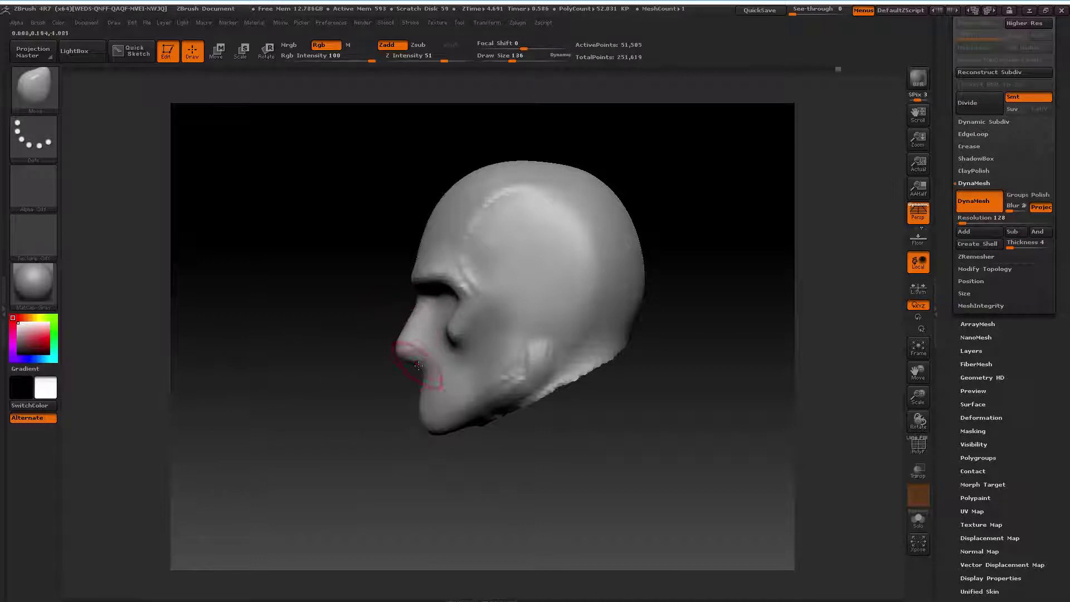
{"action": "left_click_drag", "start_coordinate": [412, 363], "coordinate": [607, 362]}
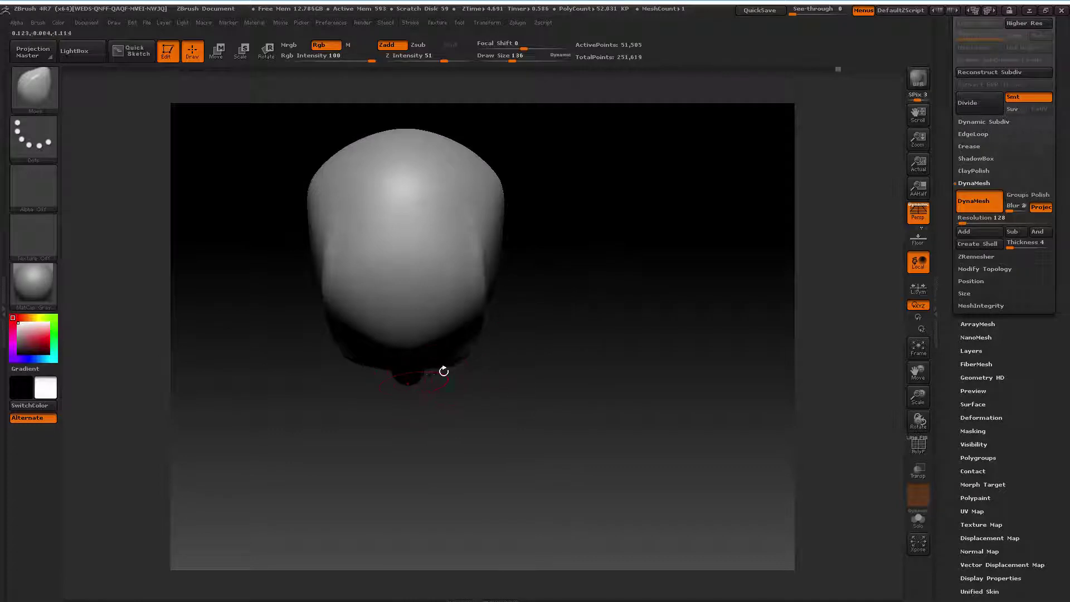
{"action": "left_click_drag", "start_coordinate": [444, 370], "coordinate": [572, 238]}
{"action": "left_click_drag", "start_coordinate": [586, 298], "coordinate": [549, 311]}
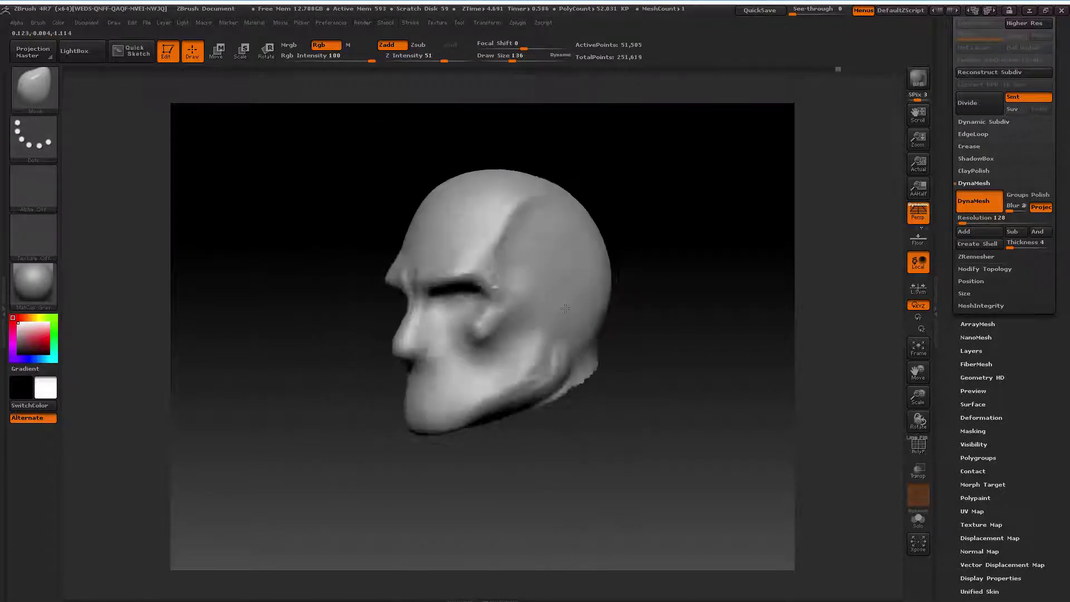
{"action": "left_click_drag", "start_coordinate": [918, 397], "coordinate": [882, 372]}
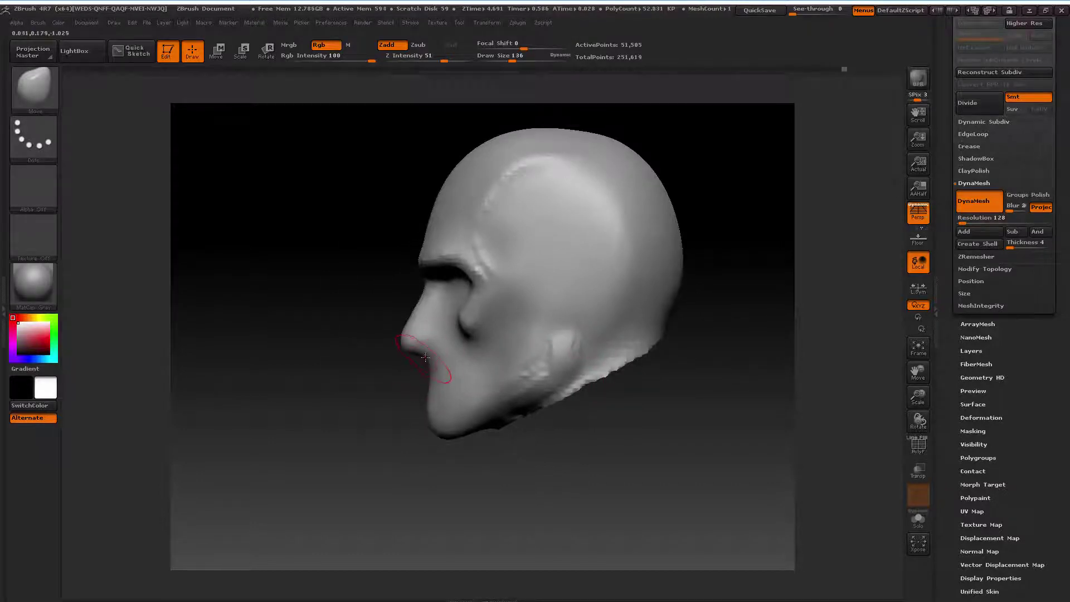
{"action": "key", "text": "space"}
{"action": "left_click_drag", "start_coordinate": [428, 357], "coordinate": [424, 355]}
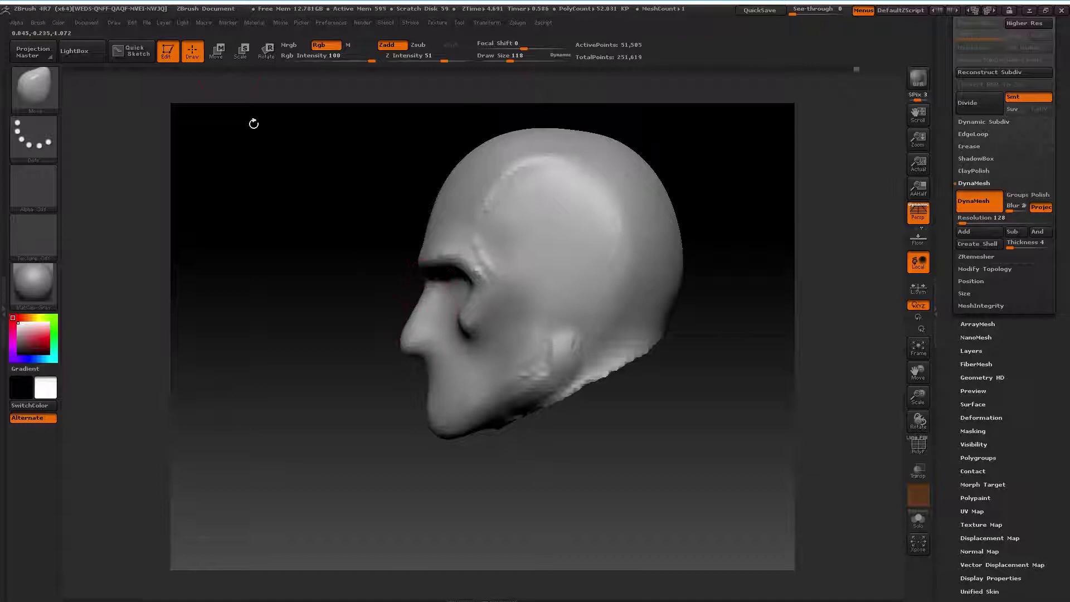
Draw a Transpose line from brow to chin, then resume sculpting at Draw Size 150
{"action": "left_click", "coordinate": [219, 52]}
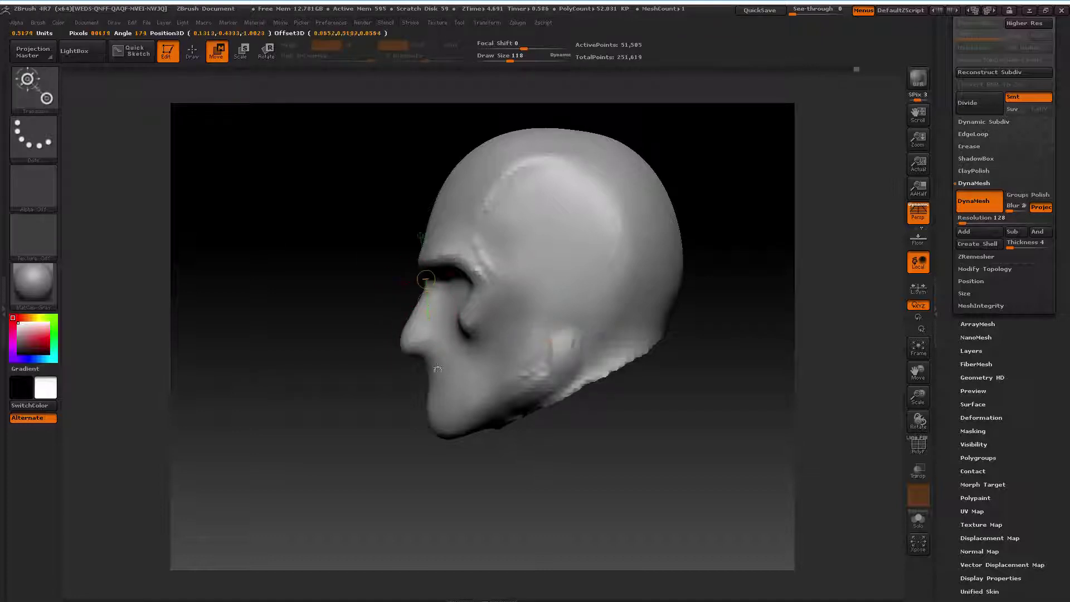
{"action": "left_click_drag", "start_coordinate": [425, 278], "coordinate": [425, 452]}
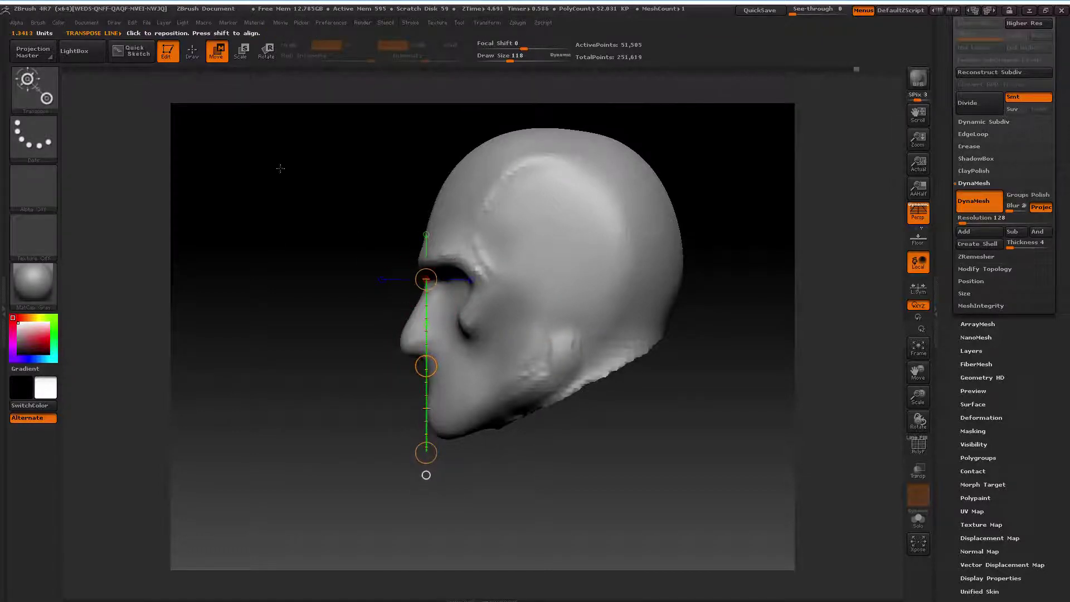
{"action": "key", "text": "q"}
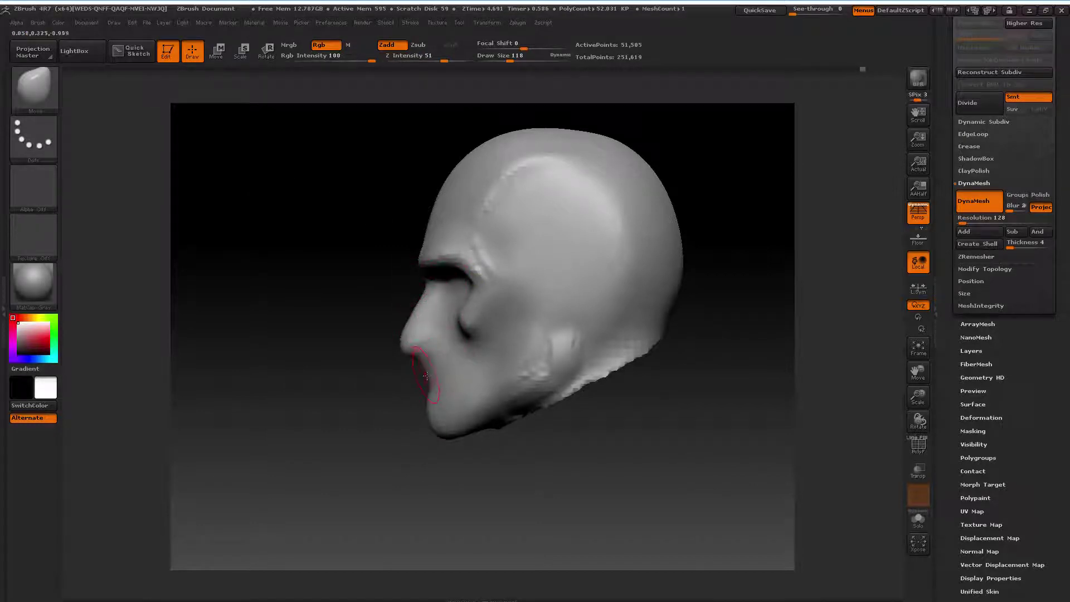
{"action": "key", "text": "space"}
{"action": "left_click_drag", "start_coordinate": [426, 376], "coordinate": [425, 372]}
{"action": "key", "text": "space"}
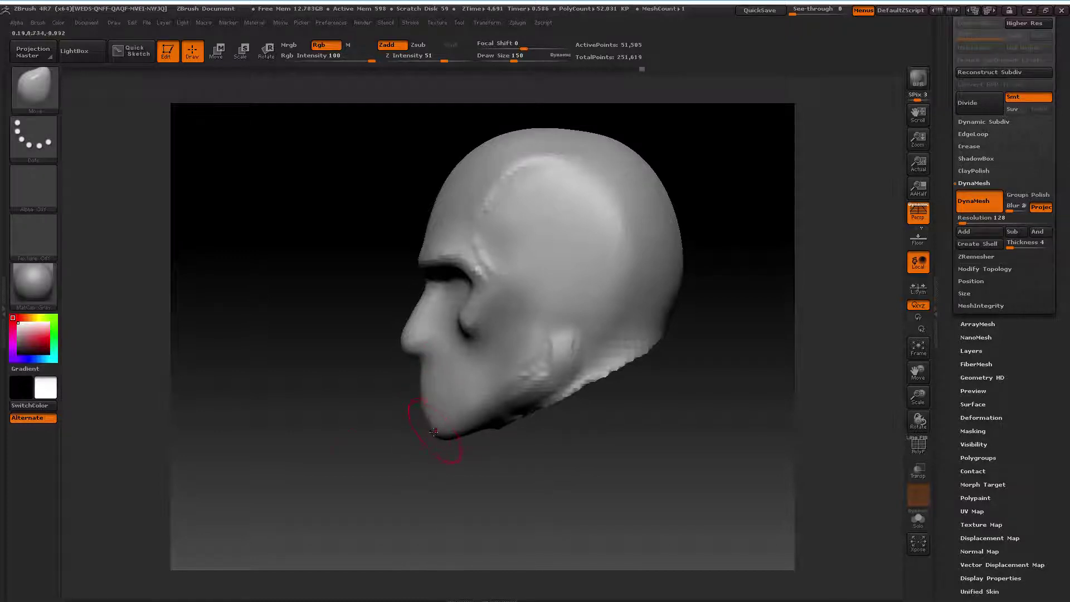
Re-DynaMesh the head by Ctrl-dragging on empty canvas
{"action": "left_click_drag", "start_coordinate": [433, 431], "coordinate": [415, 452]}
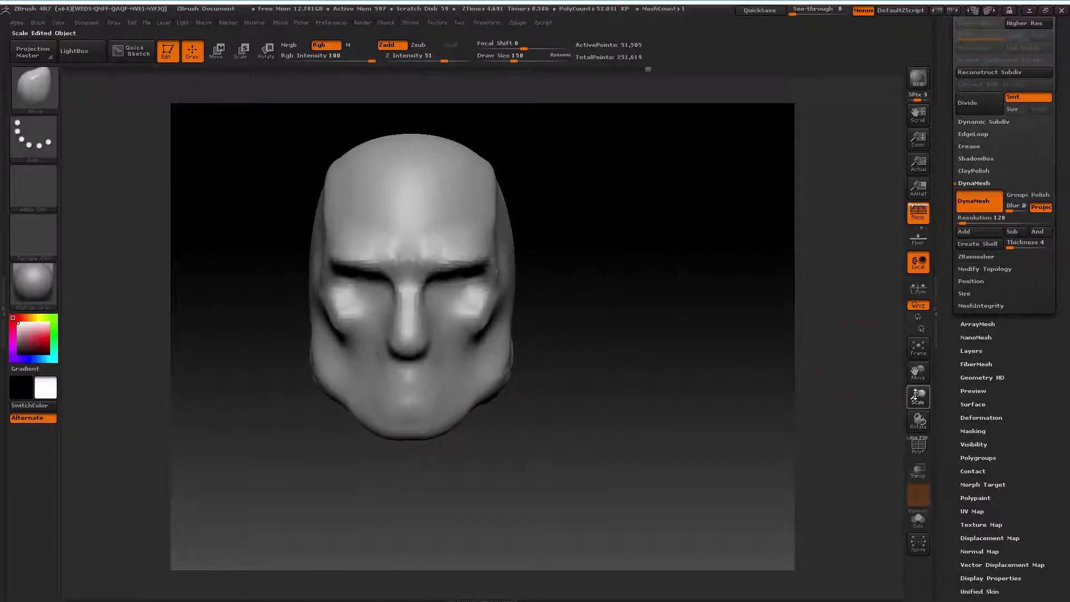
{"action": "left_click_drag", "start_coordinate": [903, 385], "coordinate": [876, 382]}
{"action": "left_click_drag", "start_coordinate": [662, 326], "coordinate": [759, 396], "text": "ctrl"}
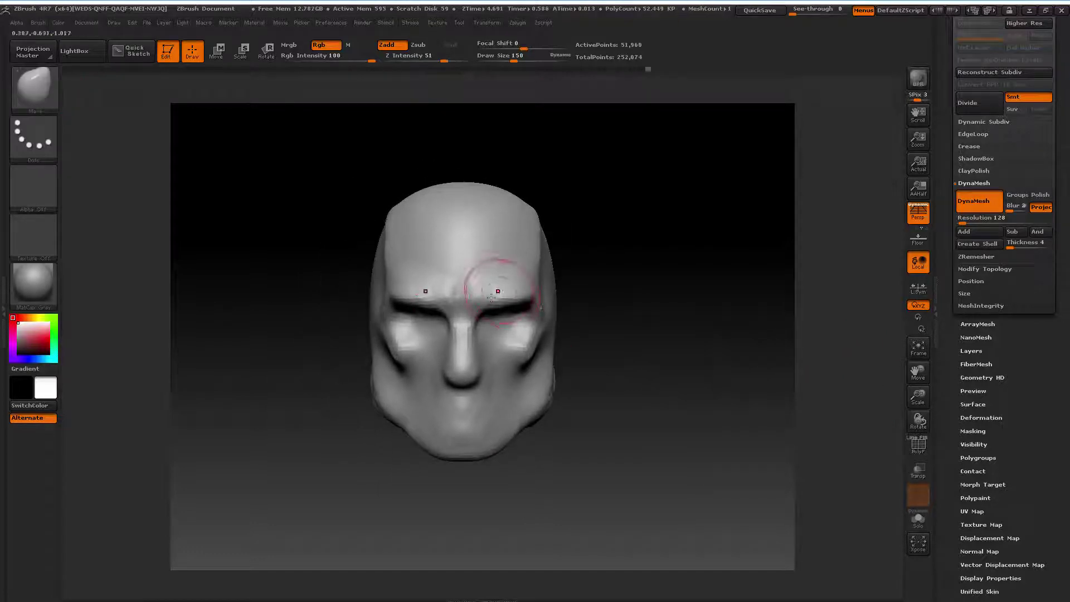
{"action": "key", "text": "space"}
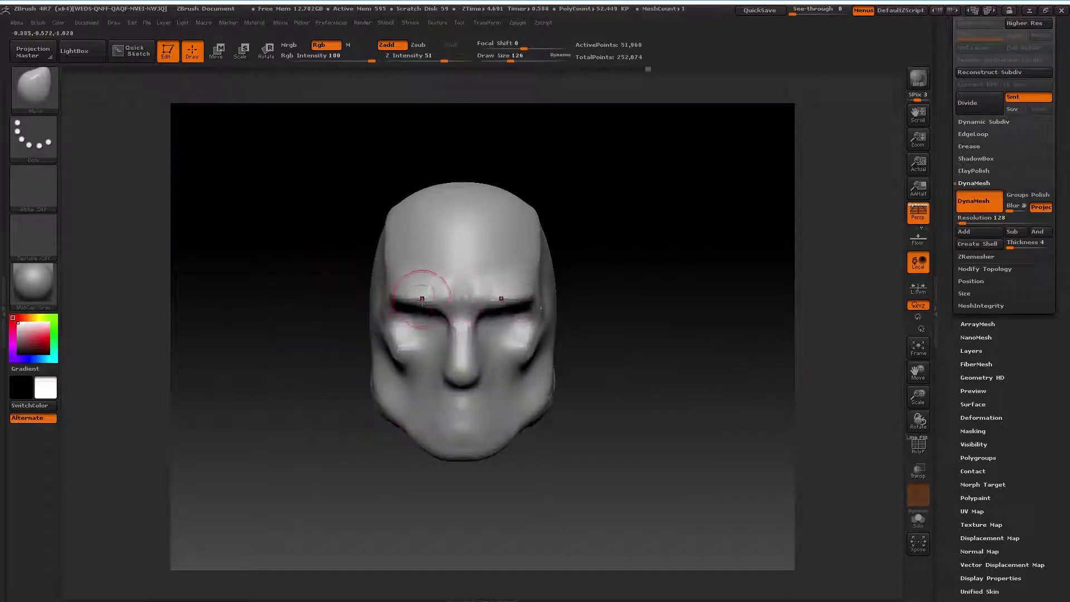
Reshape the eye sockets symmetrically with the Move brush at Draw Size 136, then 72
{"action": "key", "text": "space"}
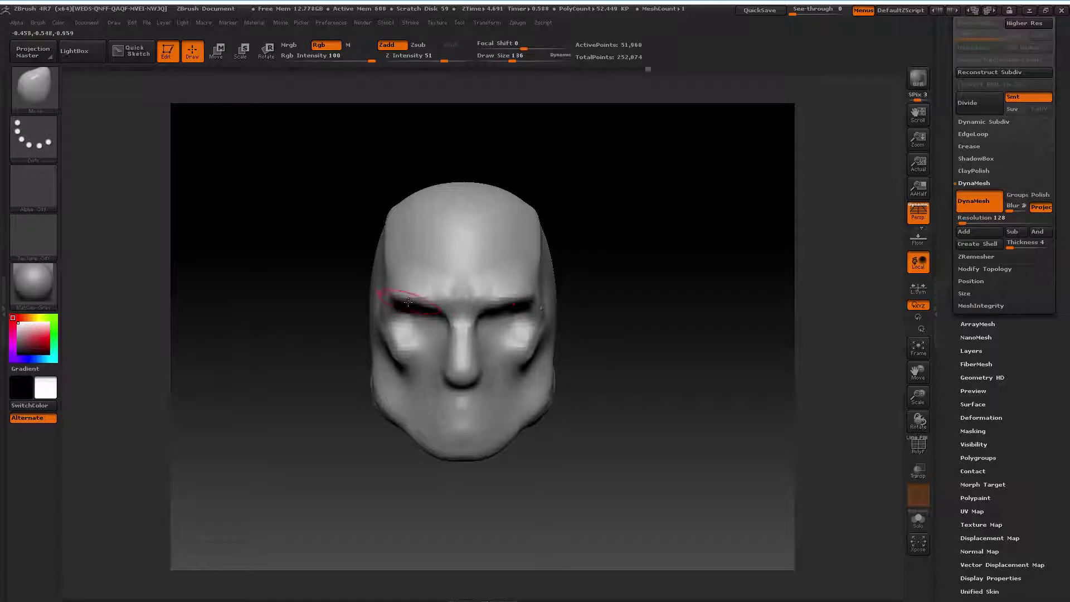
{"action": "left_click_drag", "start_coordinate": [406, 301], "coordinate": [407, 302]}
{"action": "key", "text": "space"}
{"action": "left_click_drag", "start_coordinate": [585, 323], "coordinate": [704, 322]}
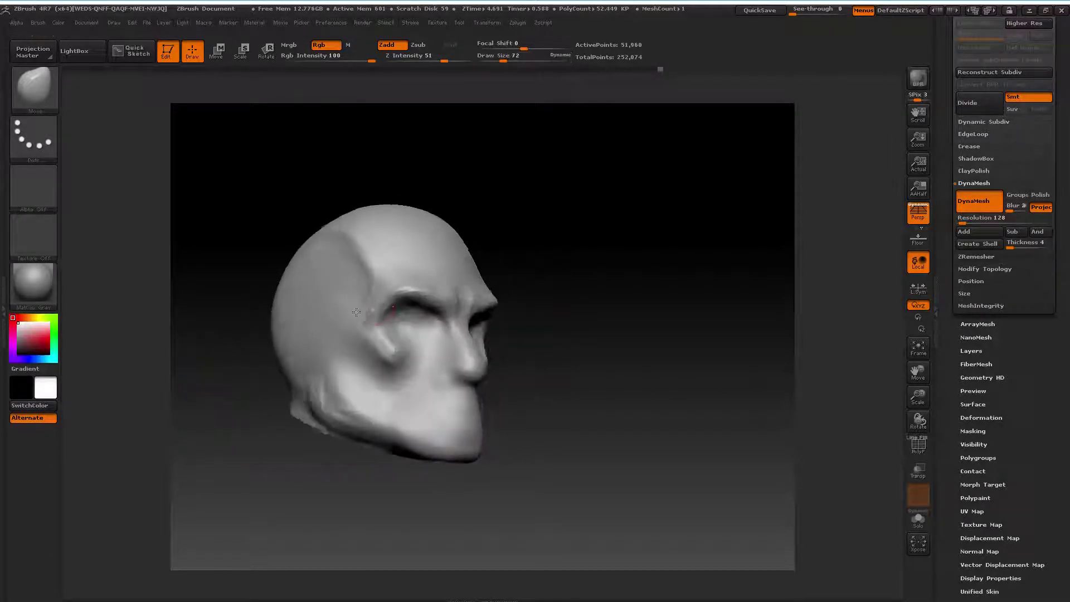
{"action": "left_click_drag", "start_coordinate": [915, 397], "coordinate": [740, 363]}
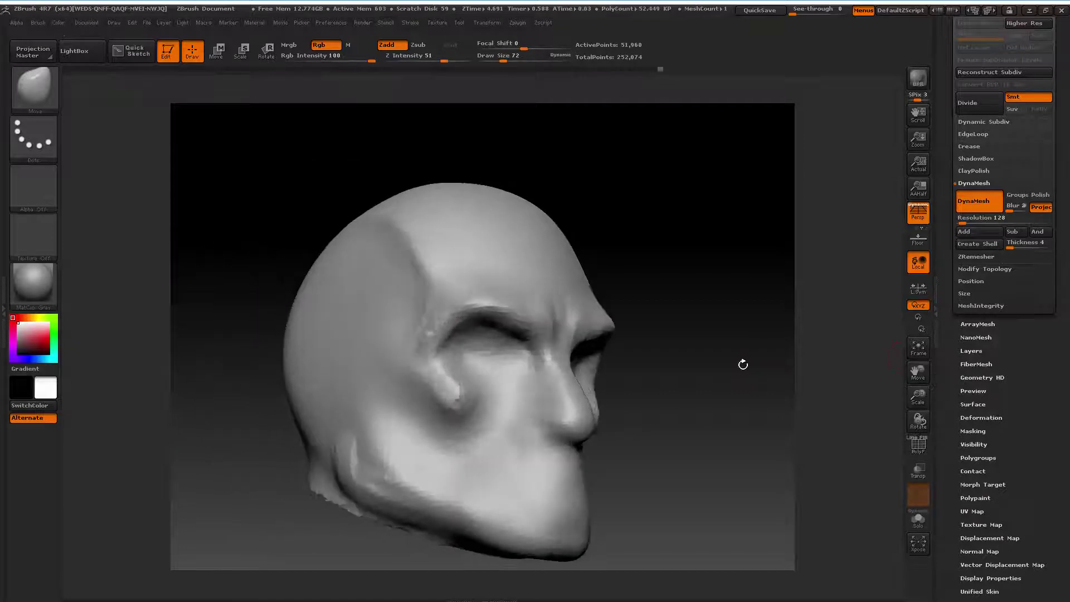
{"action": "left_click", "coordinate": [39, 94]}
Select the ClayBuildup brush and raise its draw size to 78
{"action": "left_click", "coordinate": [148, 99]}
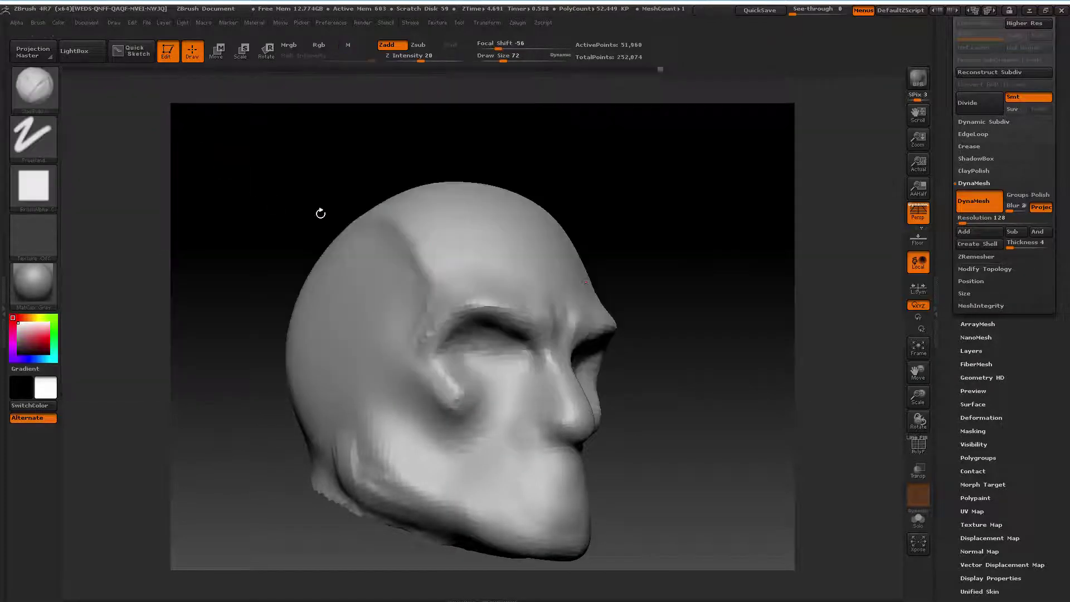
{"action": "key", "text": "space"}
{"action": "left_click_drag", "start_coordinate": [440, 254], "coordinate": [429, 254]}
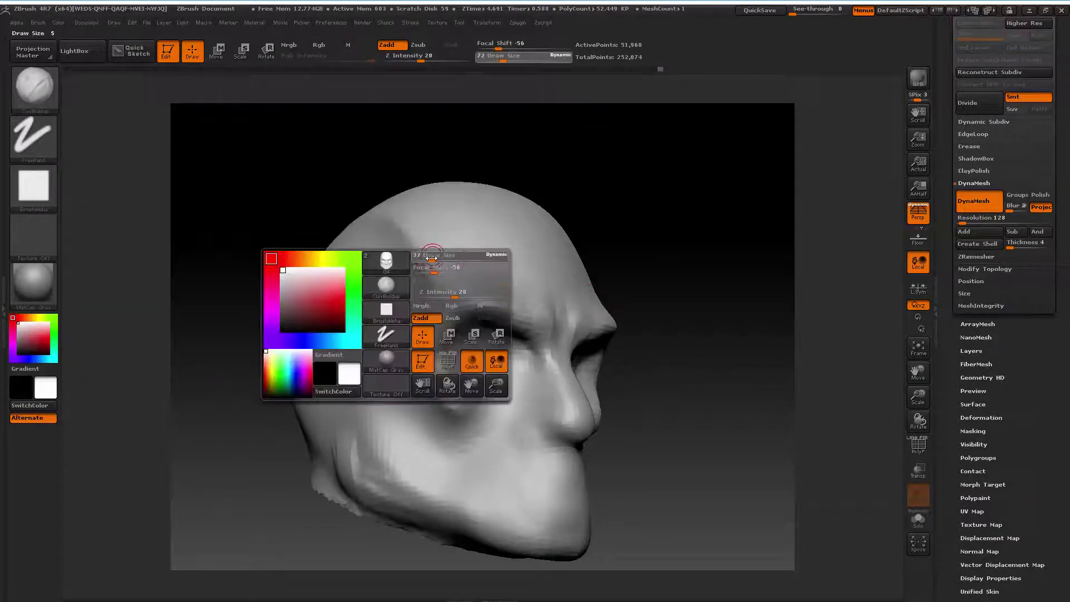
{"action": "mouse_move", "coordinate": [718, 220]}
{"action": "left_mouse_down"}
{"action": "mouse_move", "coordinate": [705, 274]}
{"action": "mouse_move", "coordinate": [750, 227]}
{"action": "mouse_move", "coordinate": [754, 249]}
{"action": "mouse_move", "coordinate": [586, 277]}
{"action": "left_mouse_up"}
{"action": "key", "text": "space"}
{"action": "left_click_drag", "start_coordinate": [494, 320], "coordinate": [480, 332]}
{"action": "key", "text": "space"}
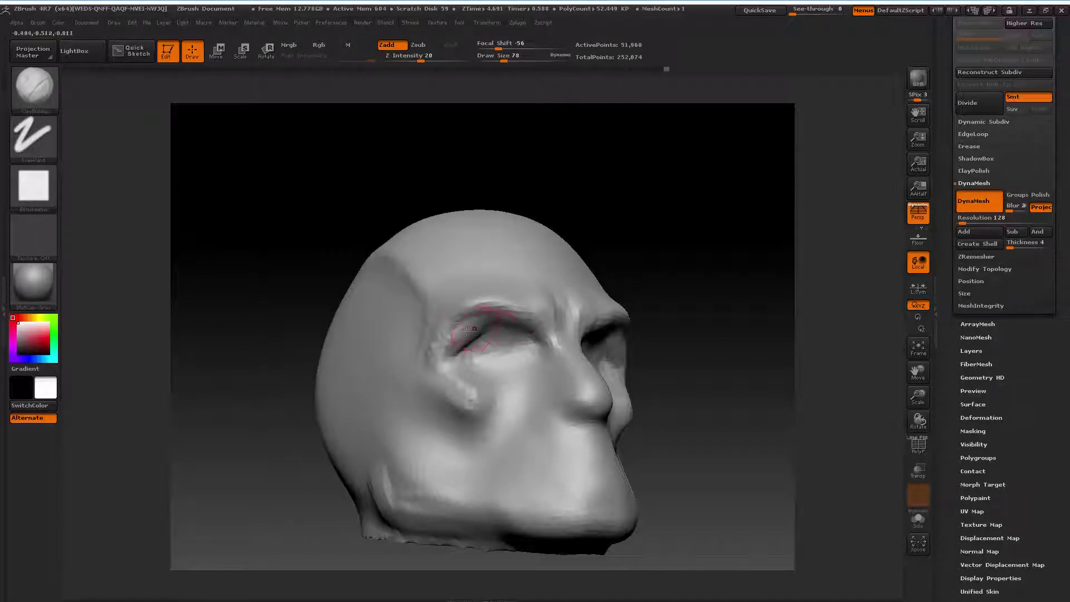
Build a heavier eyelid fold around the left eye, then orbit to a side profile to check it
{"action": "mouse_move", "coordinate": [657, 267]}
{"action": "left_mouse_down"}
{"action": "mouse_move", "coordinate": [690, 265]}
{"action": "mouse_move", "coordinate": [669, 257]}
{"action": "mouse_move", "coordinate": [492, 324]}
{"action": "left_mouse_up"}
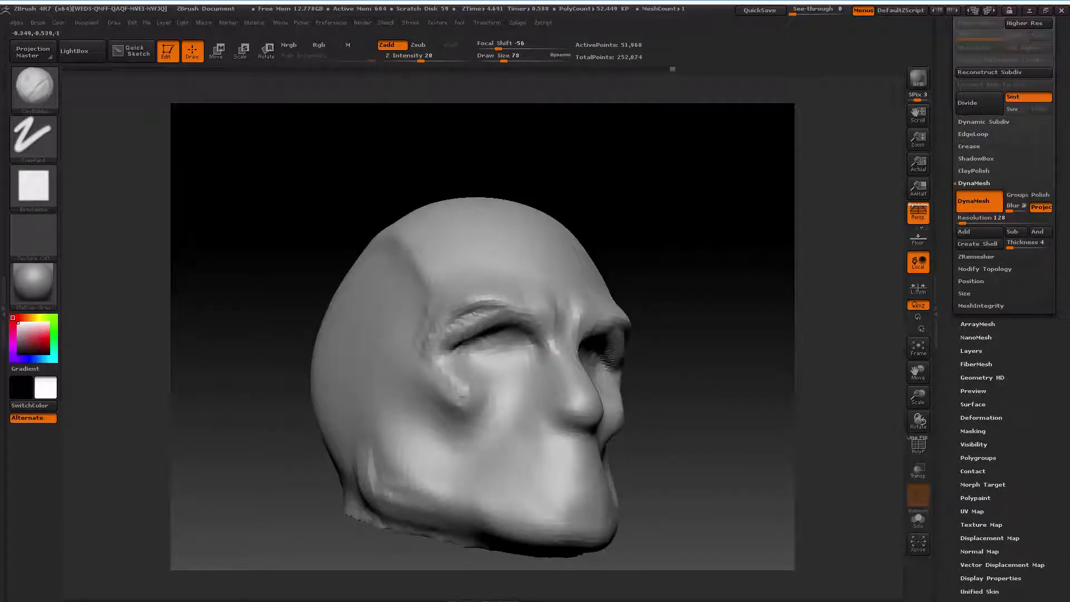
{"action": "mouse_move", "coordinate": [692, 255]}
{"action": "left_mouse_down"}
{"action": "mouse_move", "coordinate": [515, 296]}
{"action": "mouse_move", "coordinate": [535, 307]}
{"action": "left_mouse_up"}
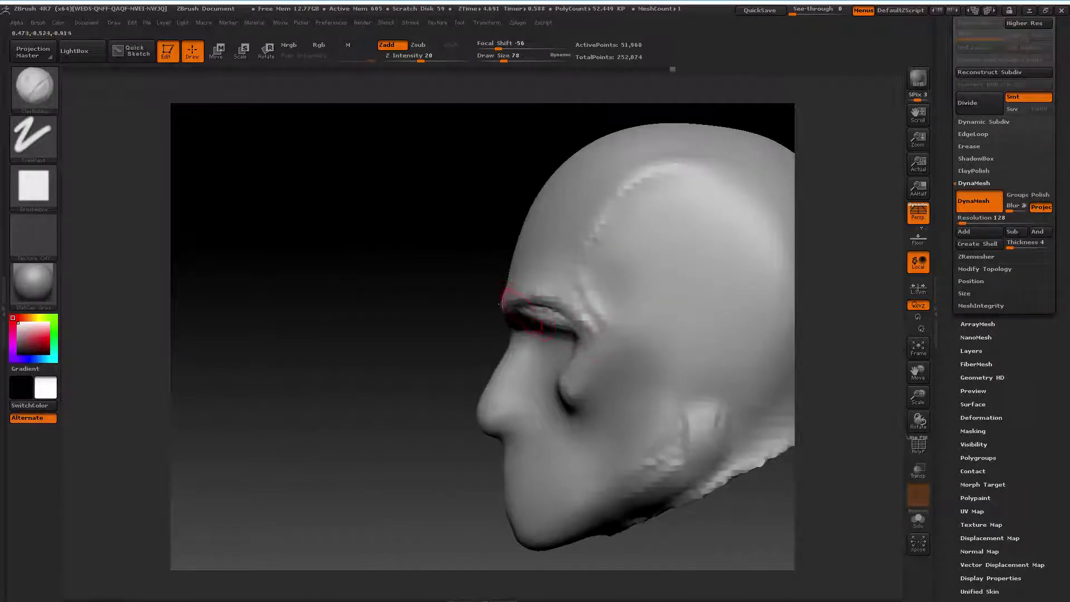
{"action": "mouse_move", "coordinate": [319, 303]}
{"action": "left_mouse_down"}
{"action": "mouse_move", "coordinate": [478, 309]}
{"action": "mouse_move", "coordinate": [455, 318]}
{"action": "left_mouse_up"}
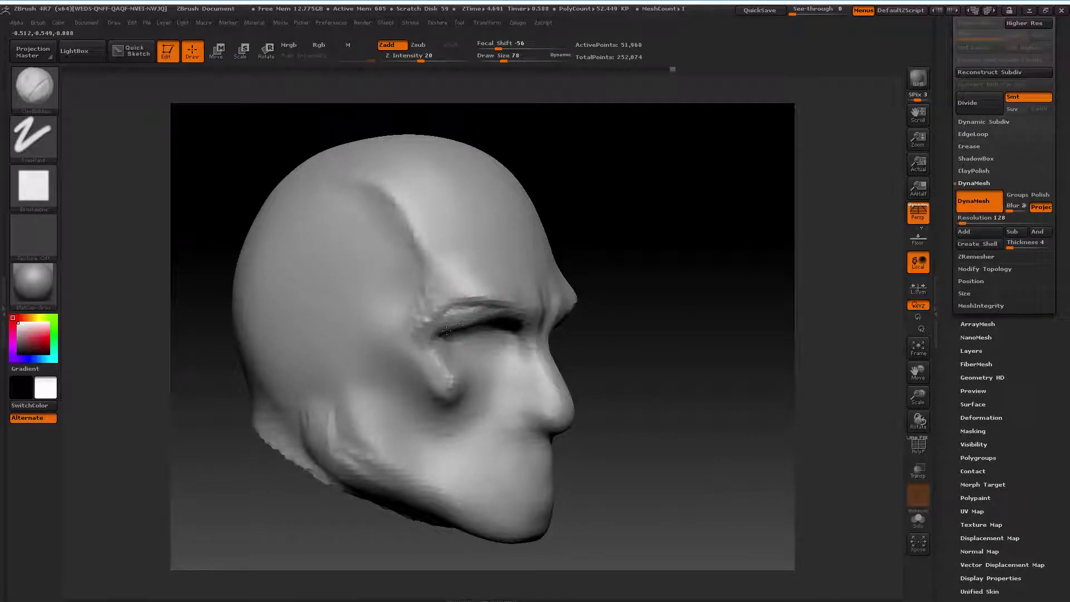
{"action": "left_click_drag", "start_coordinate": [517, 306], "coordinate": [601, 266]}
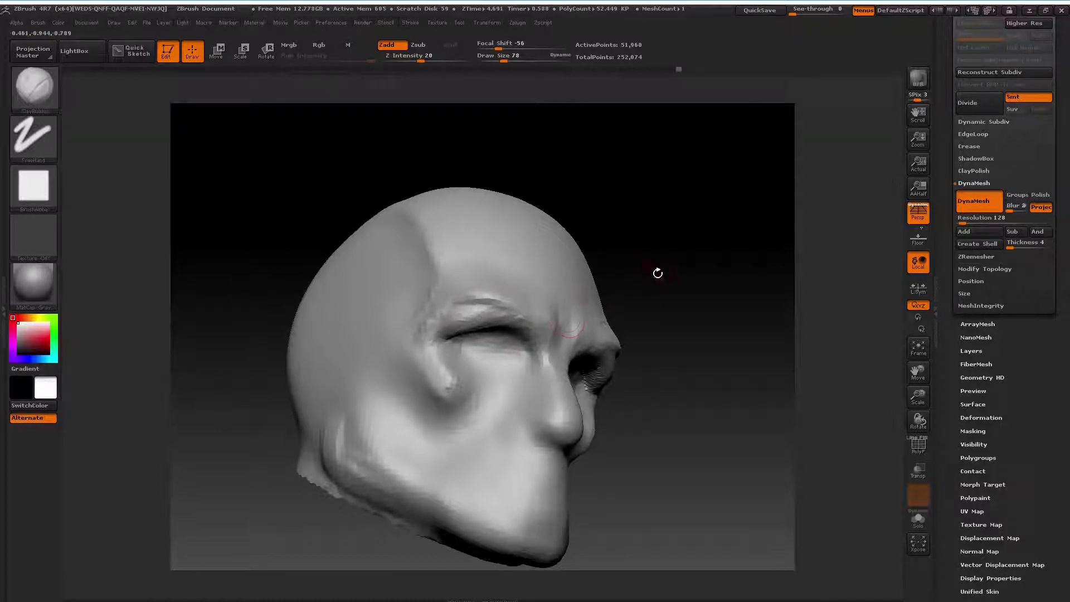
{"action": "left_click_drag", "start_coordinate": [668, 269], "coordinate": [562, 286]}
{"action": "left_click_drag", "start_coordinate": [369, 357], "coordinate": [341, 361]}
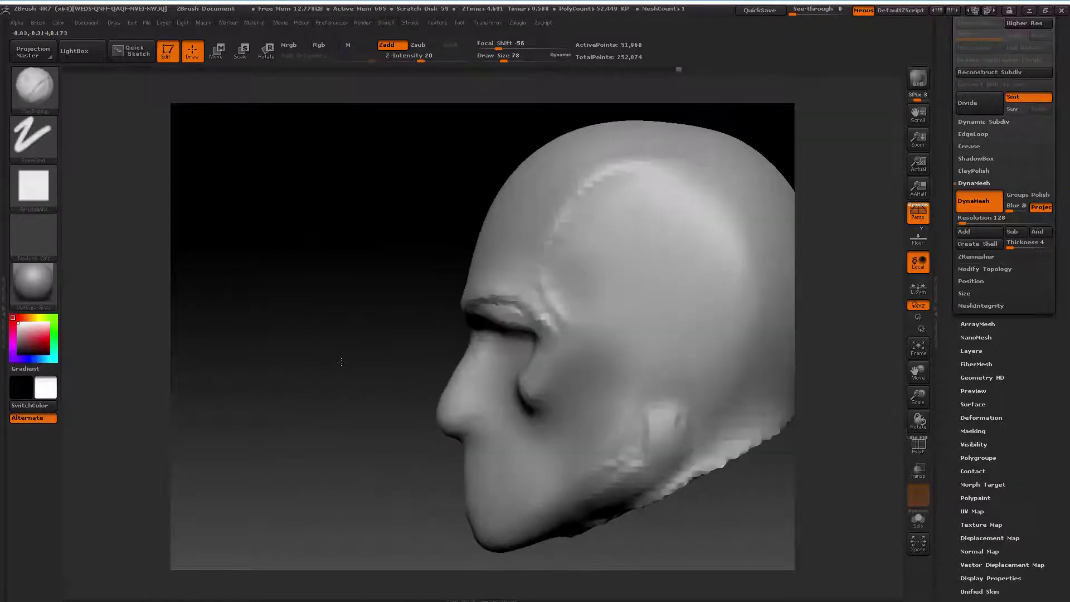
Select the Move brush and set its draw size to about 101
{"action": "left_click", "coordinate": [42, 92]}
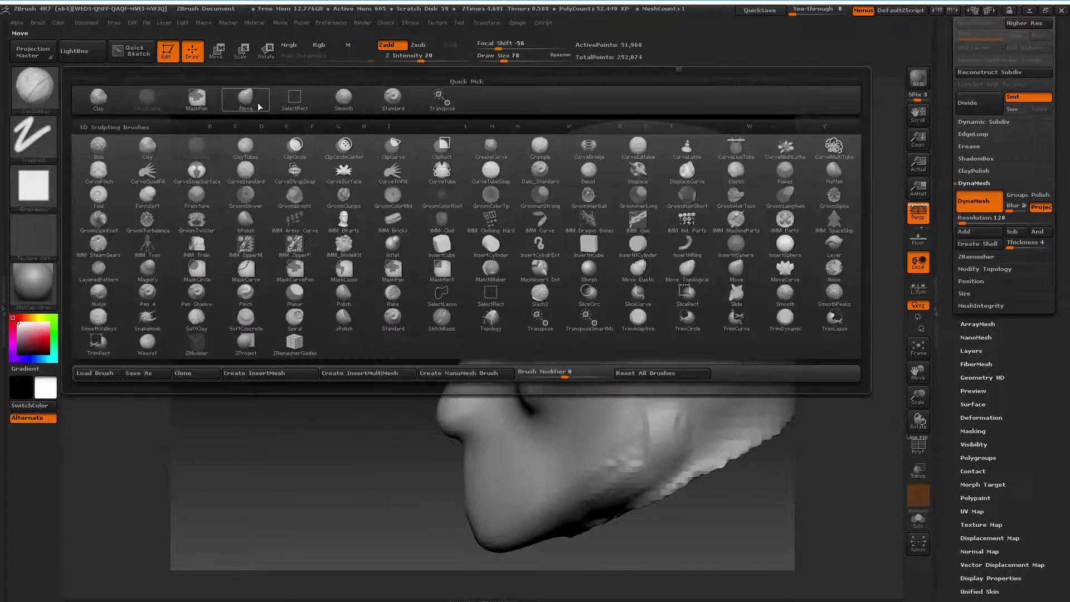
{"action": "left_click", "coordinate": [259, 106]}
{"action": "key", "text": "space"}
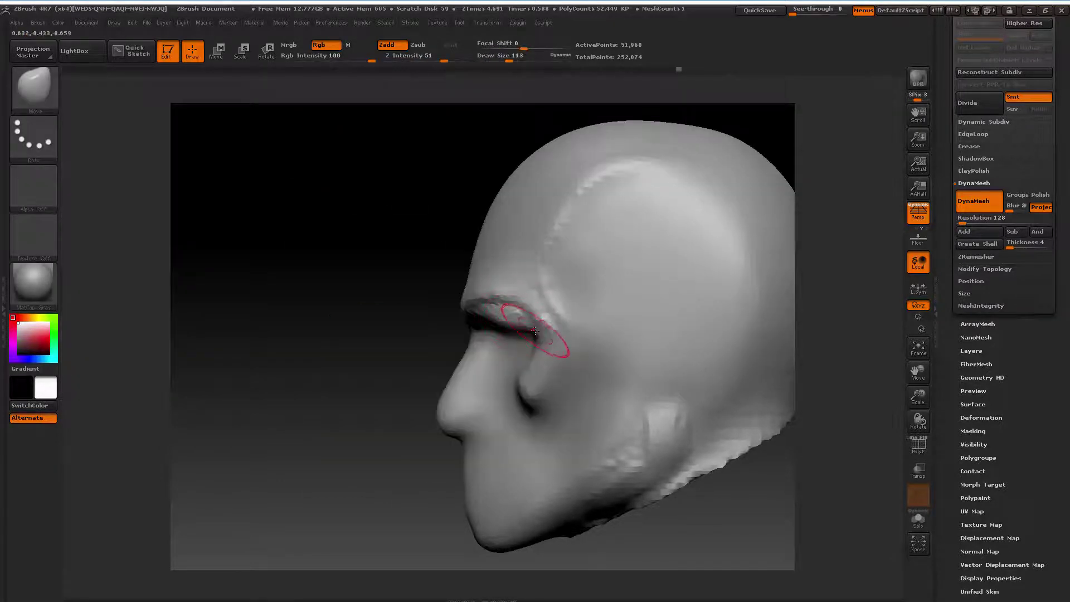
{"action": "key", "text": "space"}
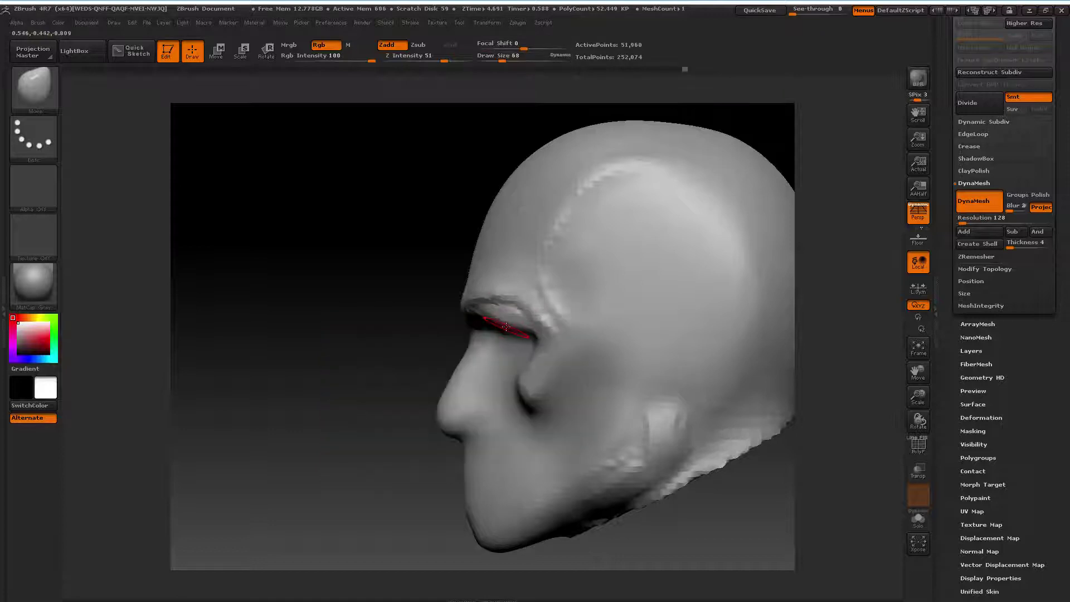
{"action": "key", "text": "space"}
{"action": "left_click_drag", "start_coordinate": [503, 324], "coordinate": [489, 326]}
{"action": "key", "text": "space"}
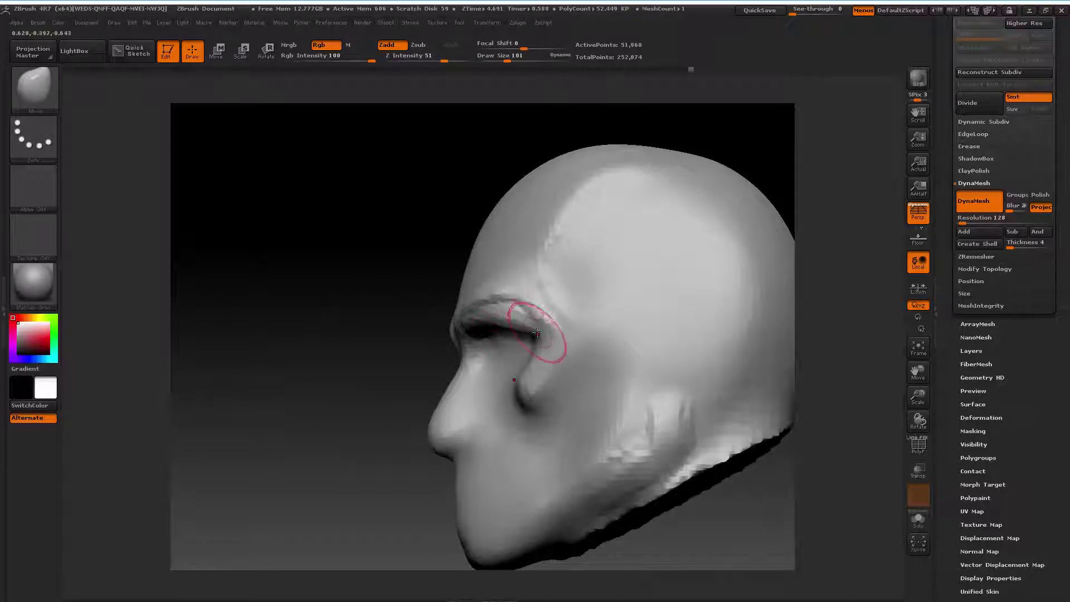
Push the left brow into shape, checking the head from side and front
{"action": "mouse_move", "coordinate": [351, 370]}
{"action": "left_mouse_down"}
{"action": "mouse_move", "coordinate": [332, 386]}
{"action": "mouse_move", "coordinate": [455, 317]}
{"action": "left_mouse_up"}
{"action": "left_click_drag", "start_coordinate": [217, 374], "coordinate": [291, 353]}
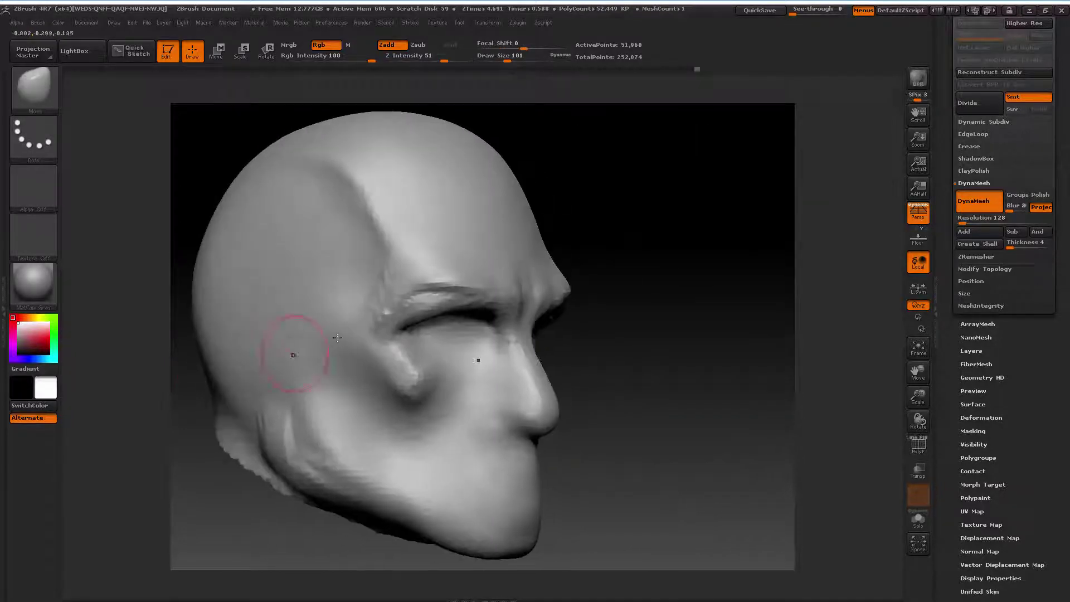
{"action": "mouse_move", "coordinate": [671, 268]}
{"action": "left_mouse_down", "text": "shift"}
{"action": "mouse_move", "coordinate": [681, 257]}
{"action": "mouse_move", "coordinate": [490, 245]}
{"action": "left_mouse_up", "text": "shift"}
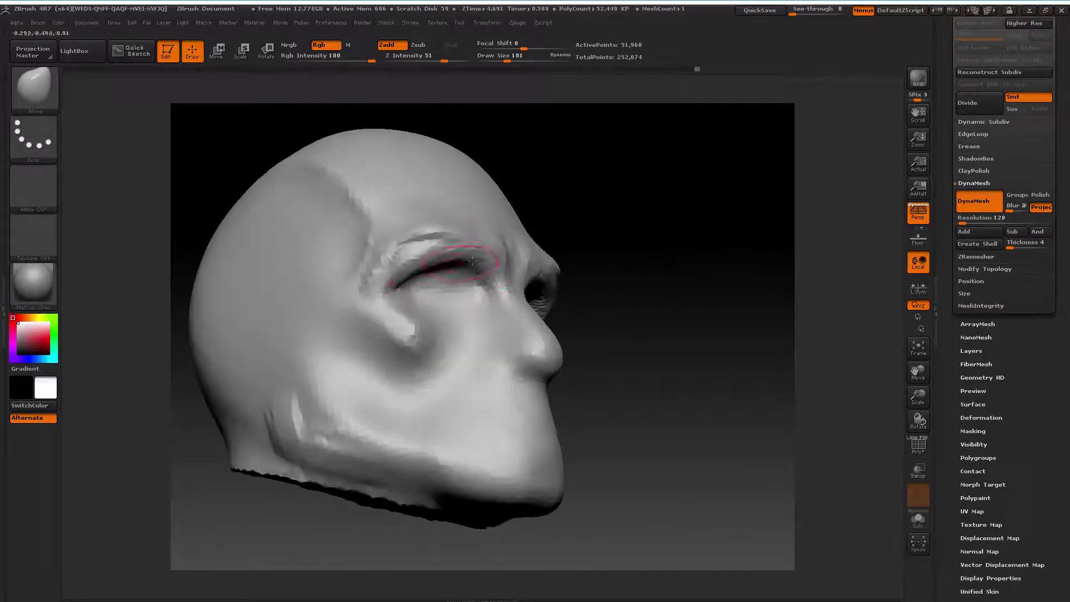
{"action": "left_click_drag", "start_coordinate": [671, 203], "coordinate": [588, 249], "text": "shift"}
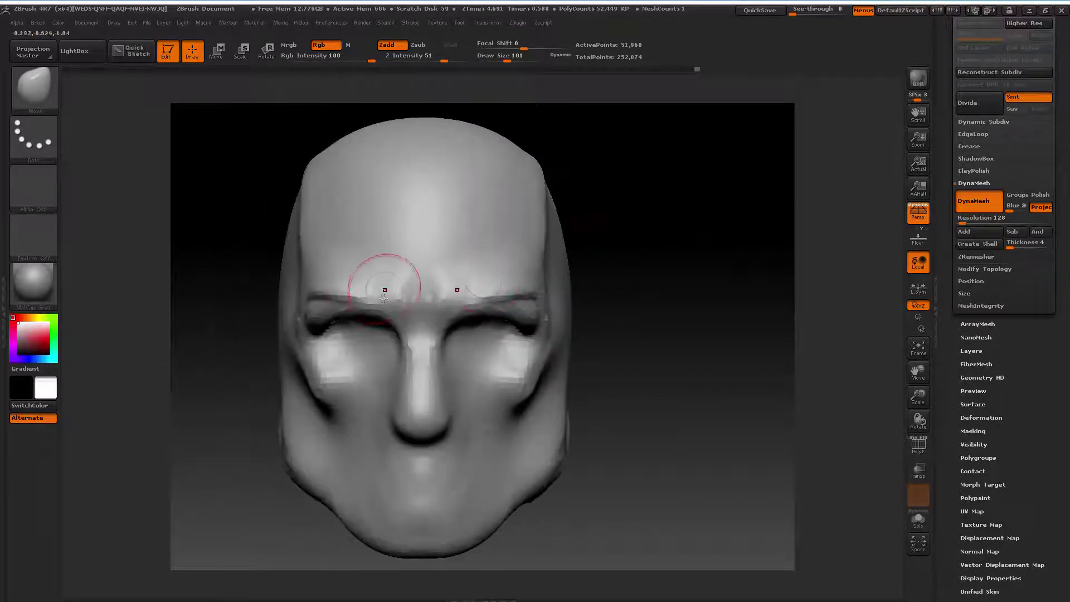
{"action": "left_click_drag", "start_coordinate": [382, 262], "coordinate": [362, 312]}
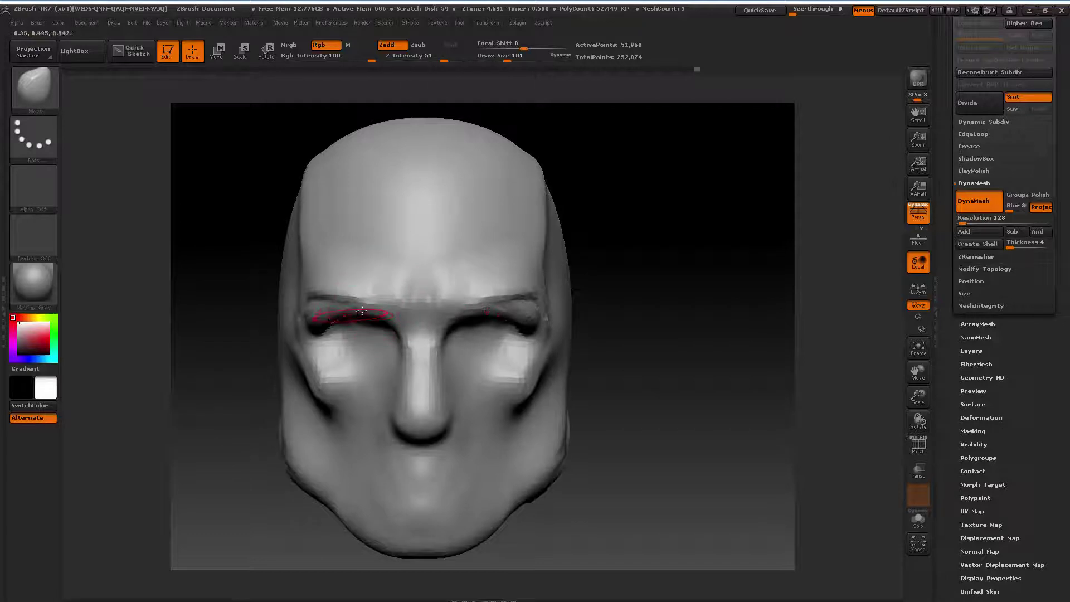
{"action": "left_click_drag", "start_coordinate": [255, 360], "coordinate": [379, 304]}
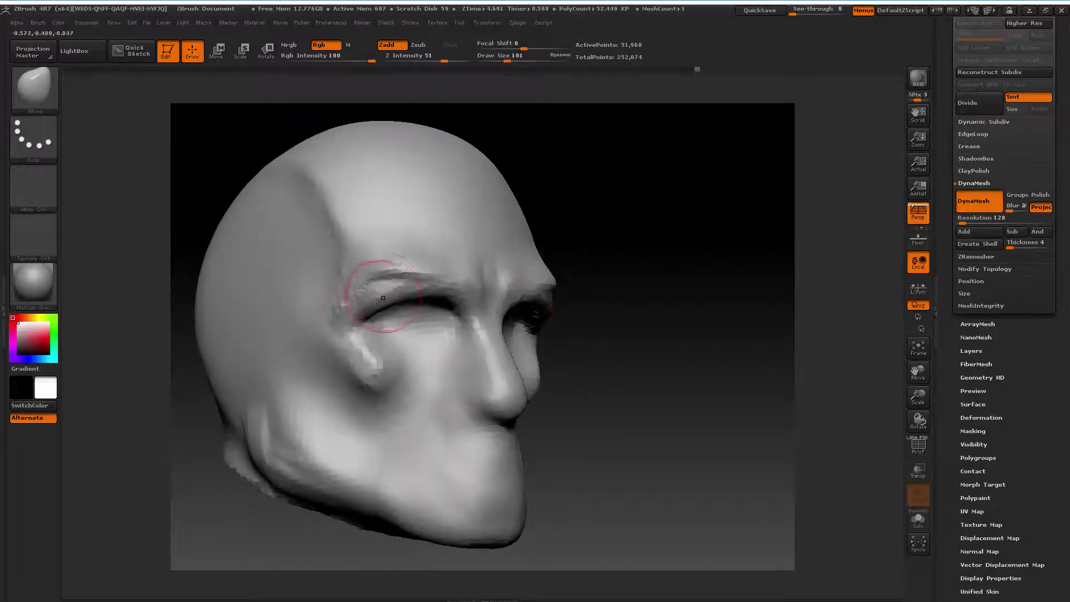
{"action": "left_click_drag", "start_coordinate": [685, 262], "coordinate": [652, 265], "text": "shift"}
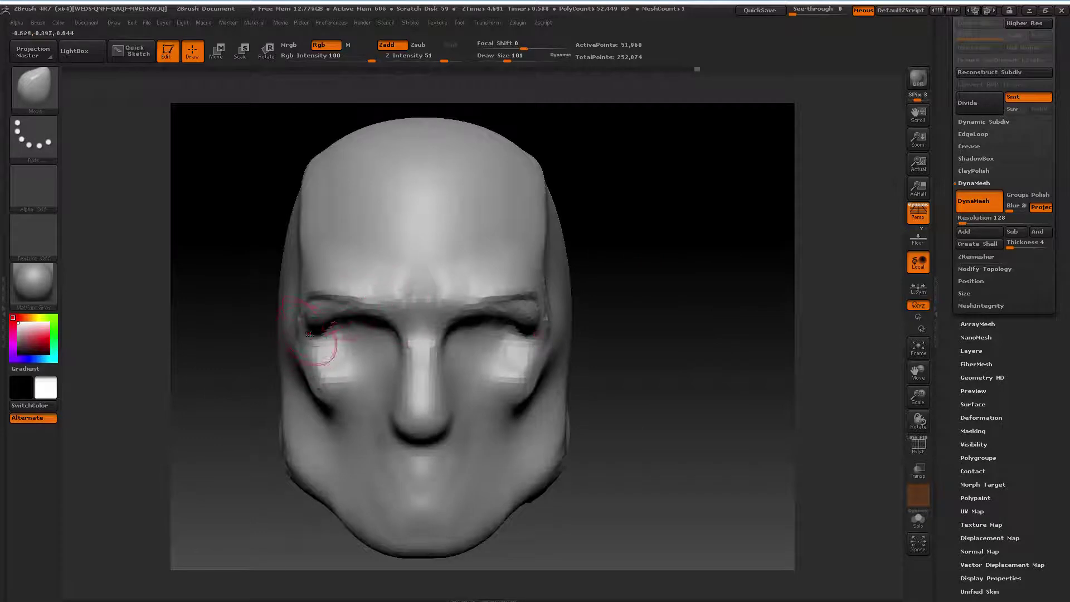
{"action": "left_click_drag", "start_coordinate": [676, 306], "coordinate": [620, 305]}
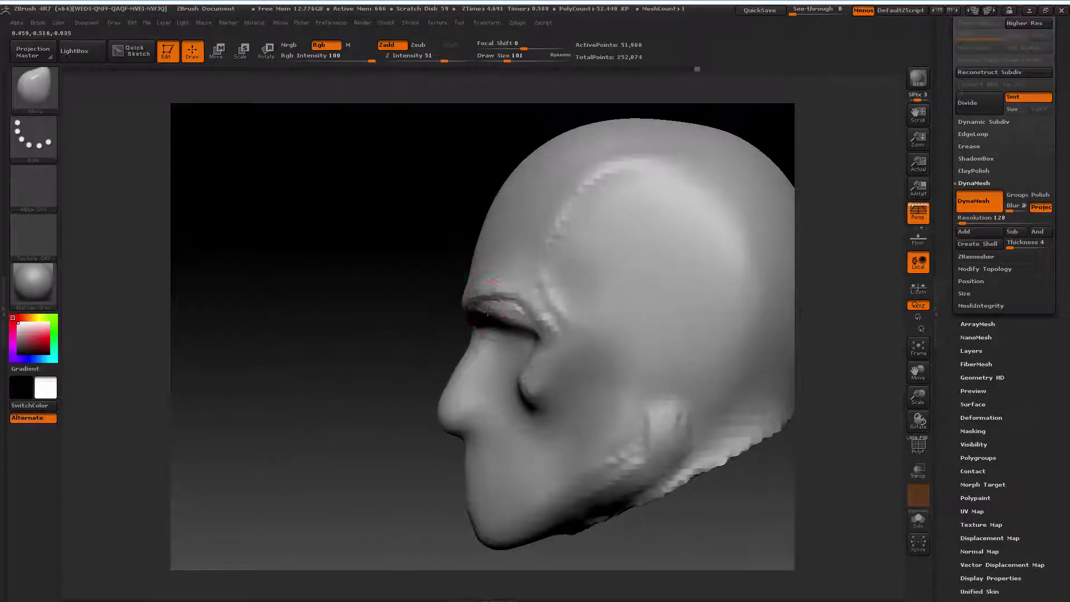
Enlarge the brush to 122 for broad lid moves, shrink it, and scroll to the SubTool list
{"action": "key", "text": "space"}
{"action": "left_click_drag", "start_coordinate": [513, 307], "coordinate": [548, 314]}
{"action": "left_click_drag", "start_coordinate": [379, 340], "coordinate": [482, 348], "text": "shift"}
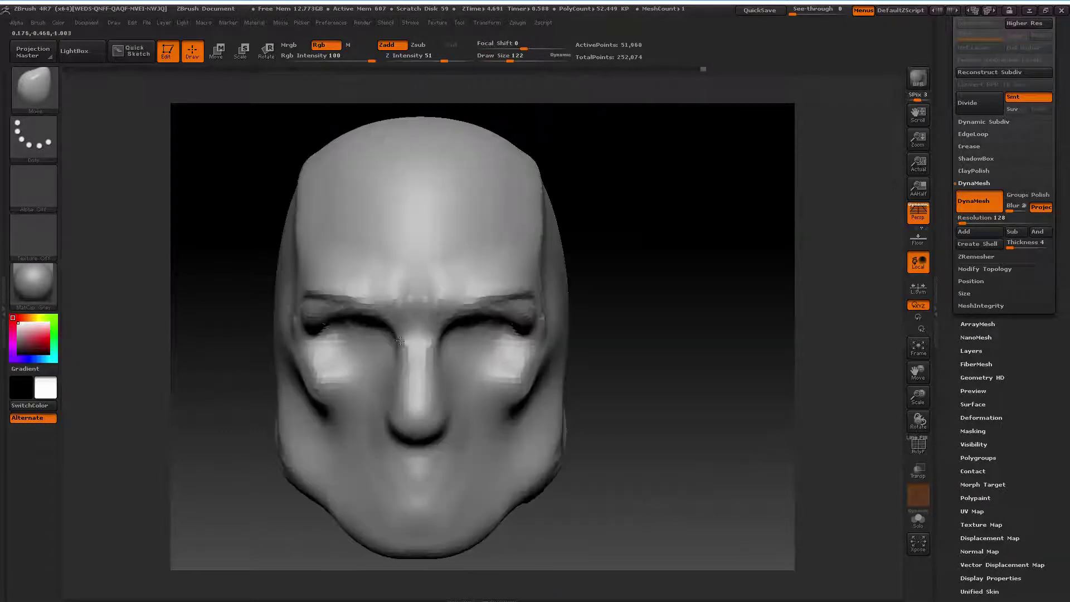
{"action": "key", "text": "space"}
{"action": "left_click_drag", "start_coordinate": [498, 307], "coordinate": [482, 307]}
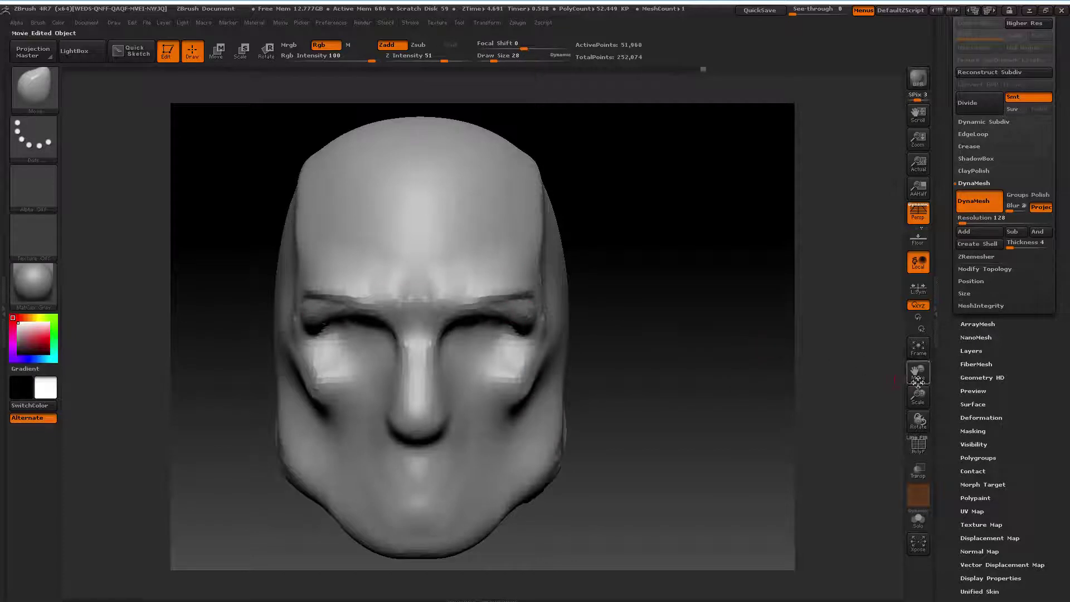
{"action": "left_click_drag", "start_coordinate": [918, 373], "coordinate": [955, 357]}
{"action": "left_click_drag", "start_coordinate": [1069, 249], "coordinate": [947, 341]}
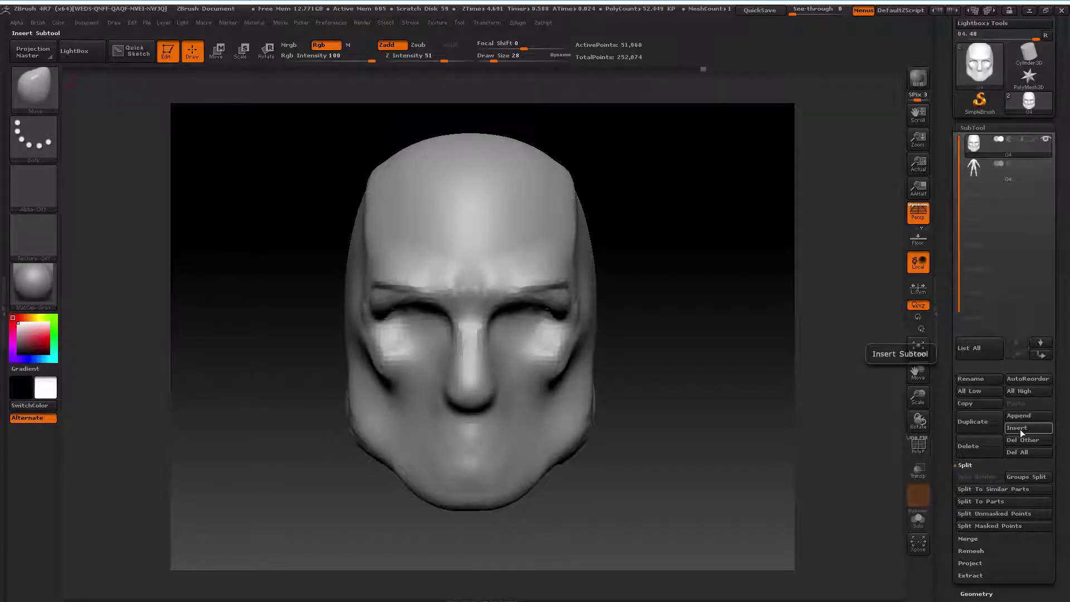
Insert a Sphere3D subtool and turn on Transp to see through the meshes
{"action": "left_click", "coordinate": [1021, 428]}
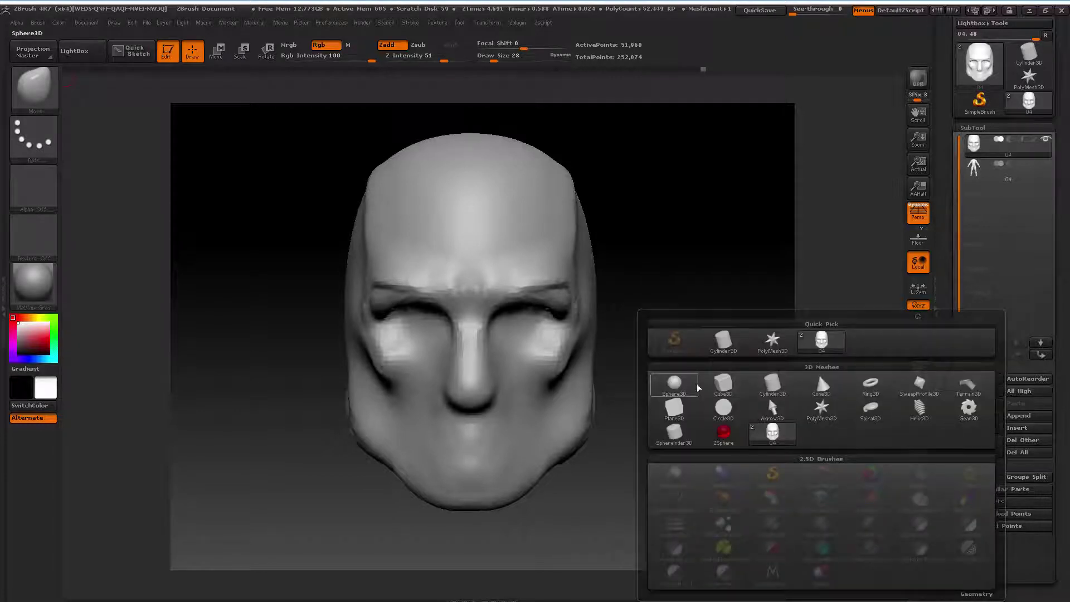
{"action": "left_click", "coordinate": [677, 384]}
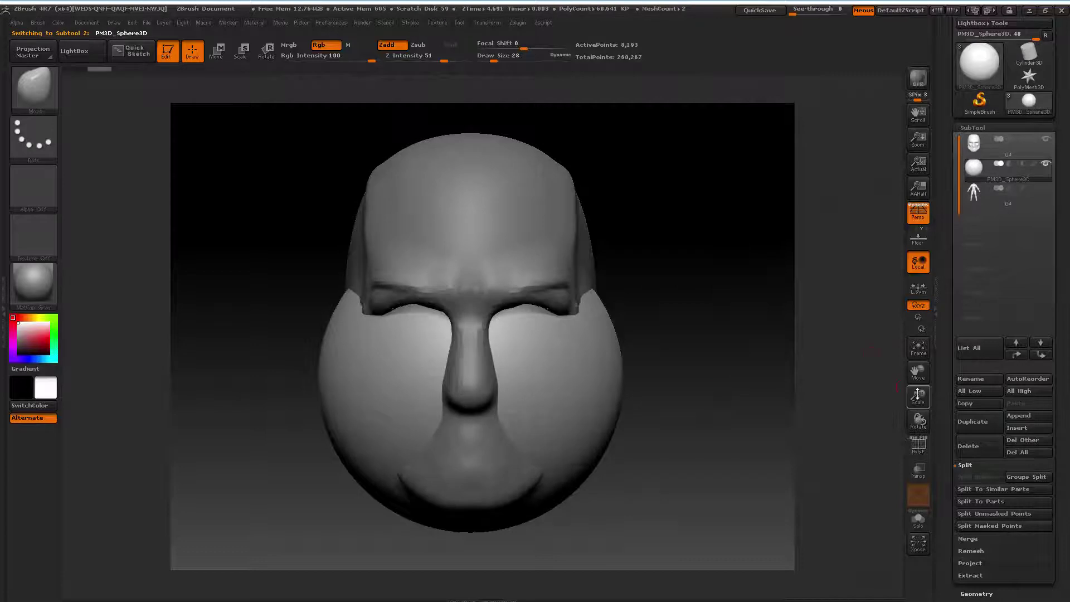
{"action": "left_click_drag", "start_coordinate": [918, 394], "coordinate": [917, 423]}
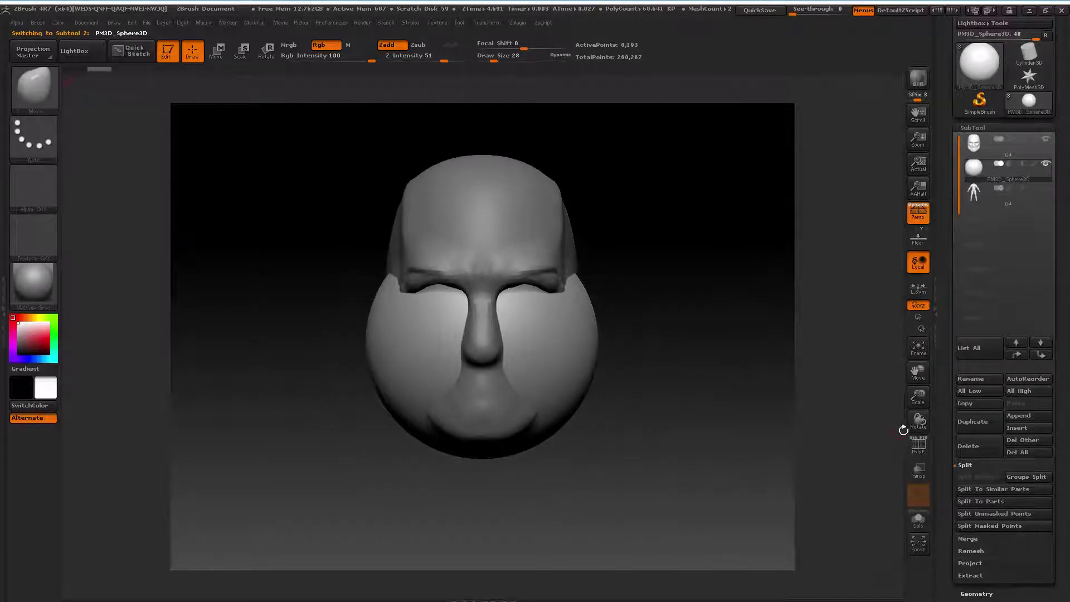
{"action": "left_click", "coordinate": [920, 470]}
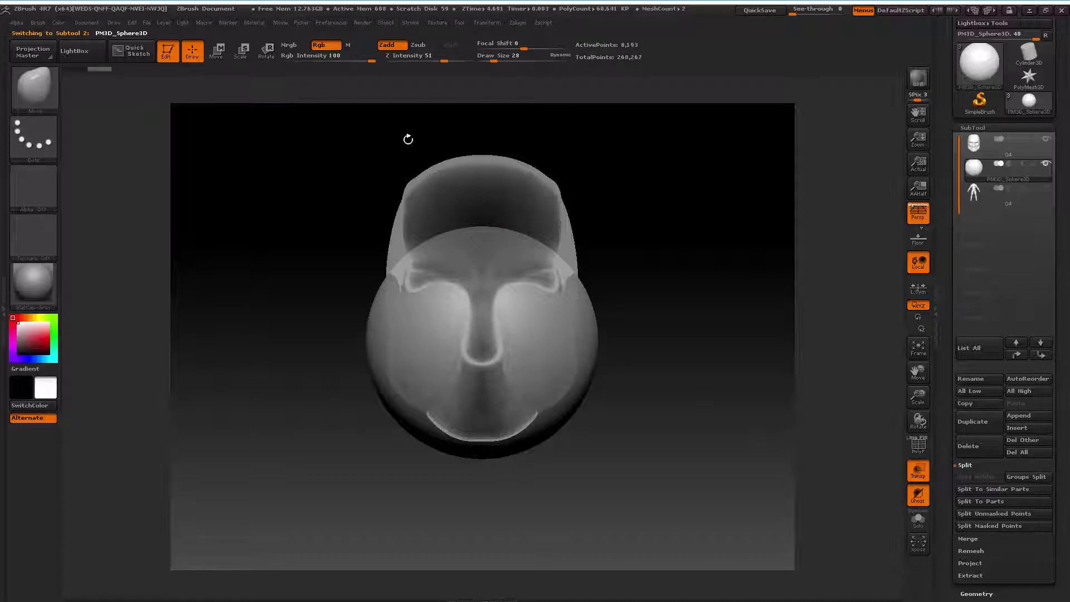
Scale the sphere down to eyeball size and move it up into the eye socket
{"action": "left_click", "coordinate": [241, 52]}
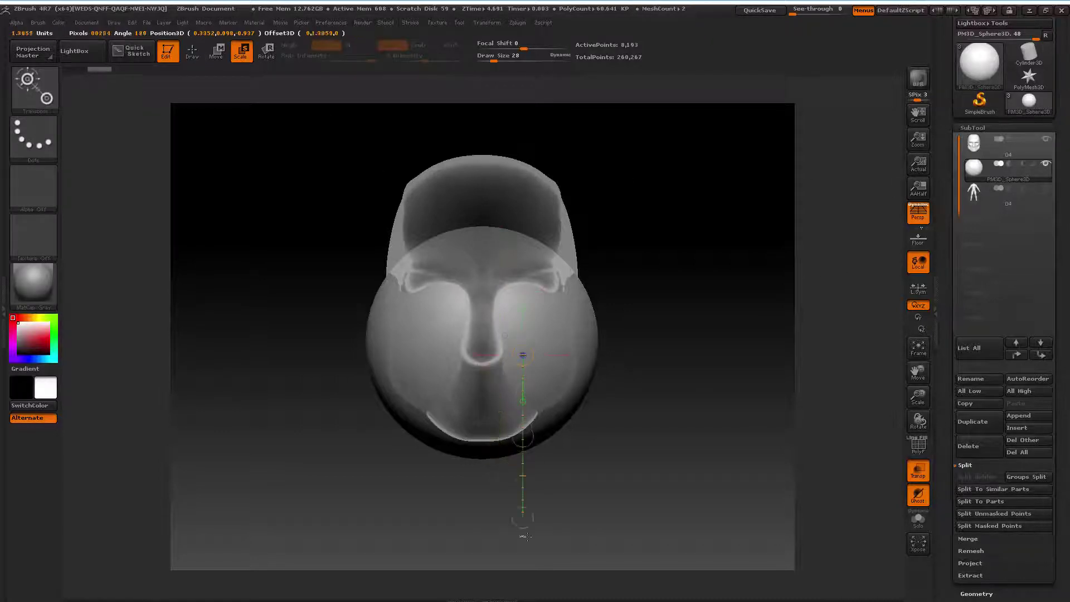
{"action": "mouse_move", "coordinate": [523, 353]}
{"action": "left_mouse_down"}
{"action": "mouse_move", "coordinate": [521, 566]}
{"action": "mouse_move", "coordinate": [518, 393]}
{"action": "left_mouse_up"}
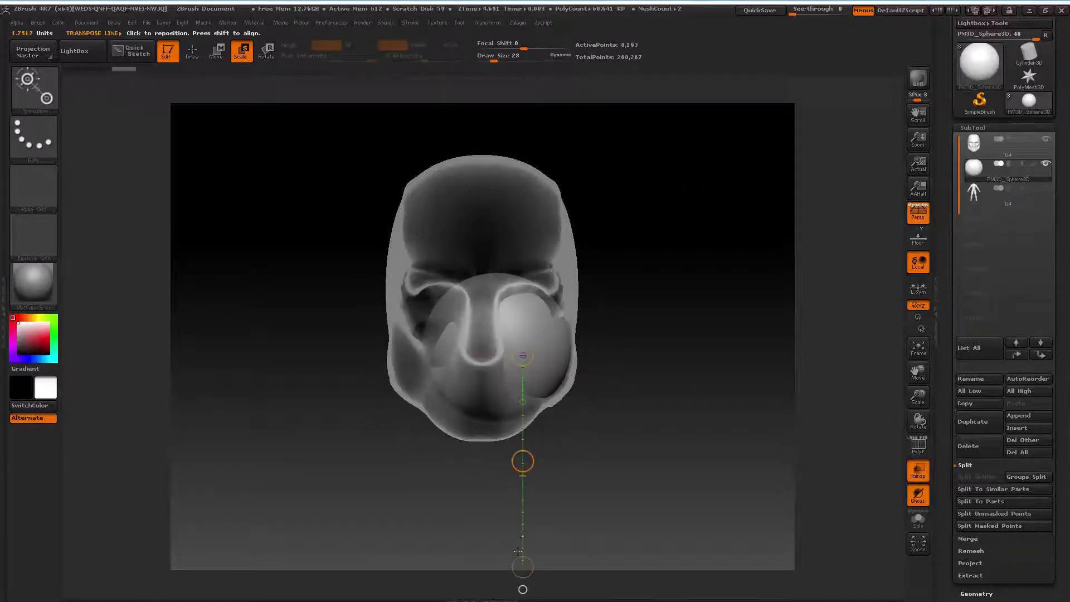
{"action": "key", "text": "ctrl+z"}
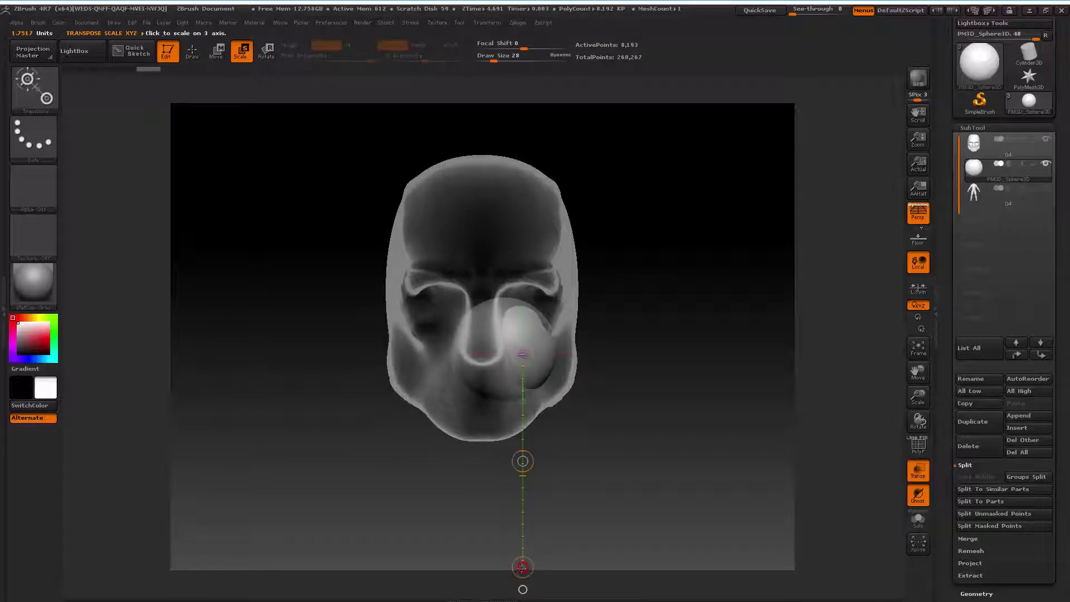
{"action": "key", "text": "ctrl+z"}
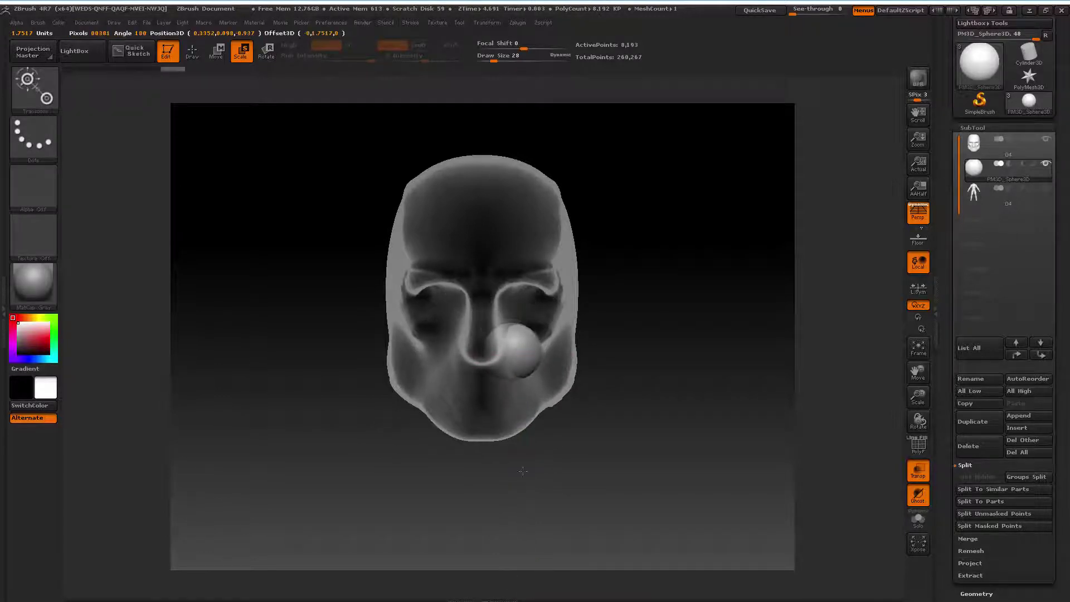
{"action": "left_click_drag", "start_coordinate": [523, 566], "coordinate": [526, 521]}
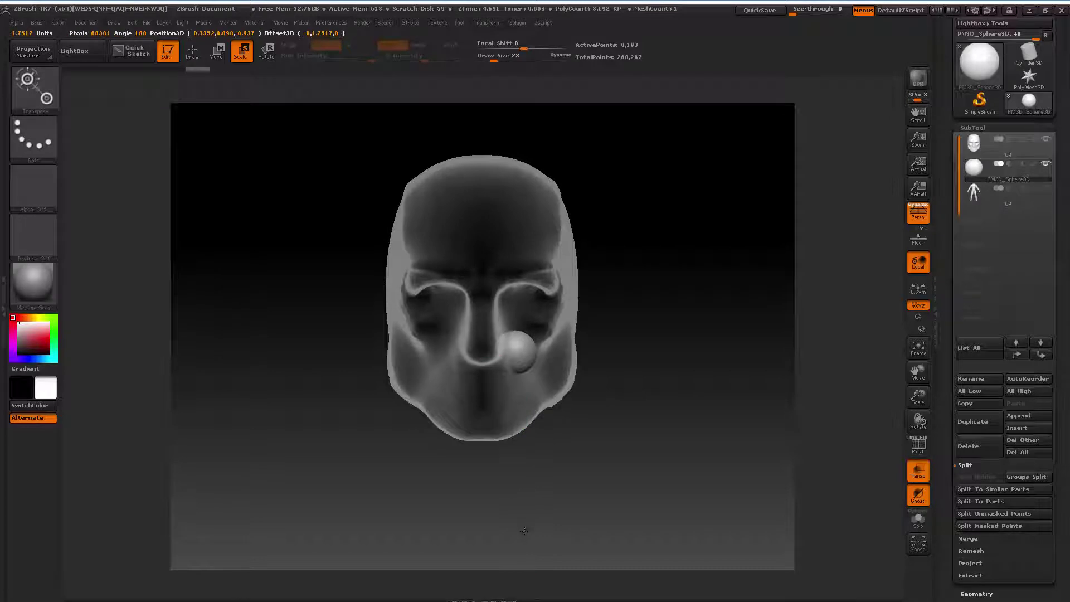
{"action": "key", "text": "ctrl+z"}
{"action": "left_click", "coordinate": [216, 52]}
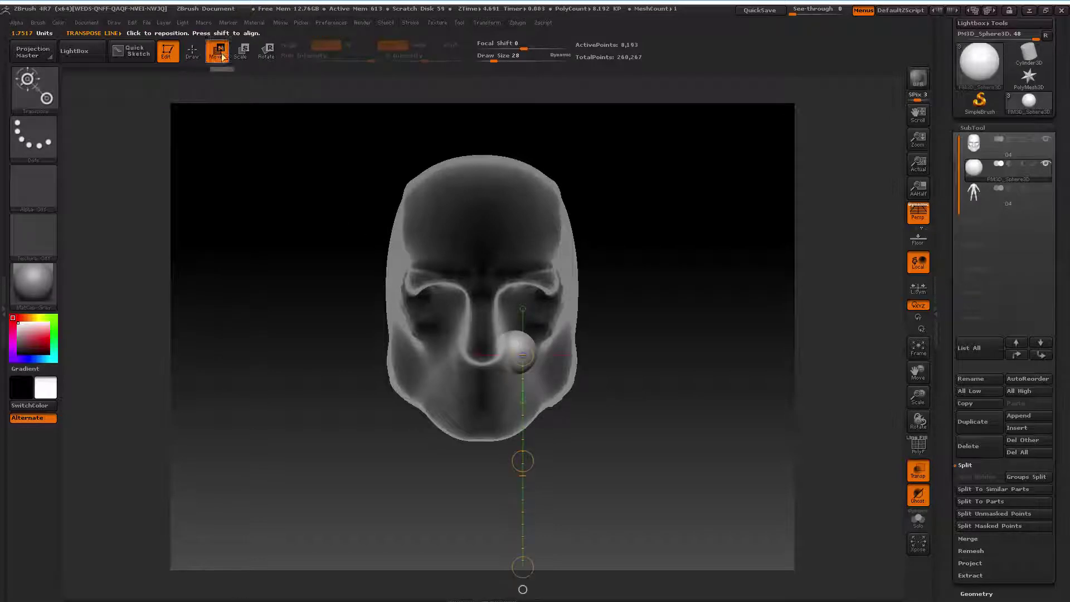
{"action": "left_click_drag", "start_coordinate": [523, 461], "coordinate": [531, 414]}
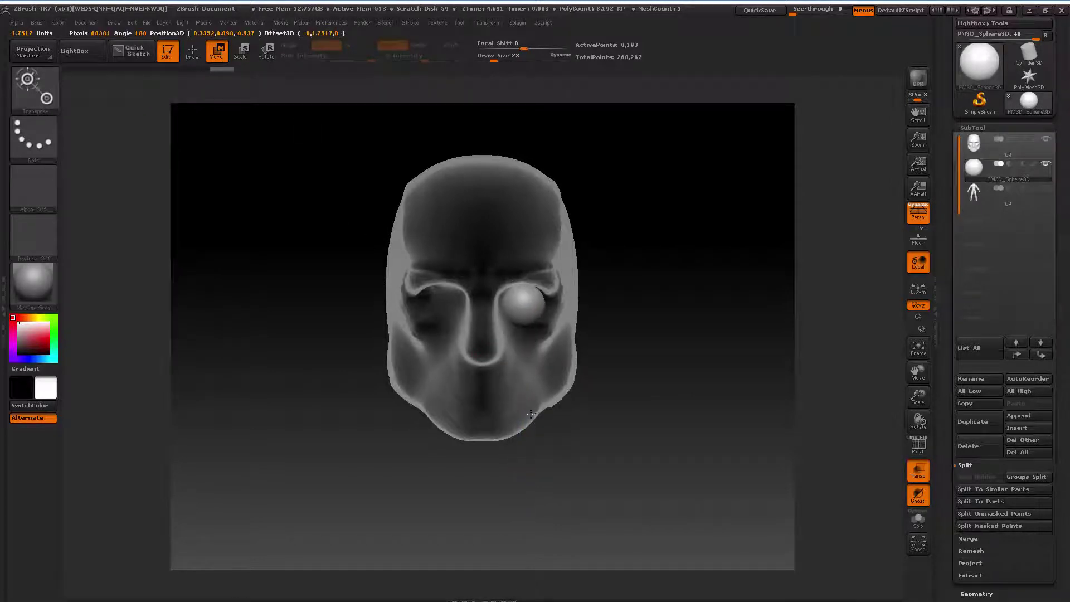
Zoom to the eye, then rescale and nudge the eyeball to fit the socket
{"action": "left_click_drag", "start_coordinate": [917, 396], "coordinate": [920, 413]}
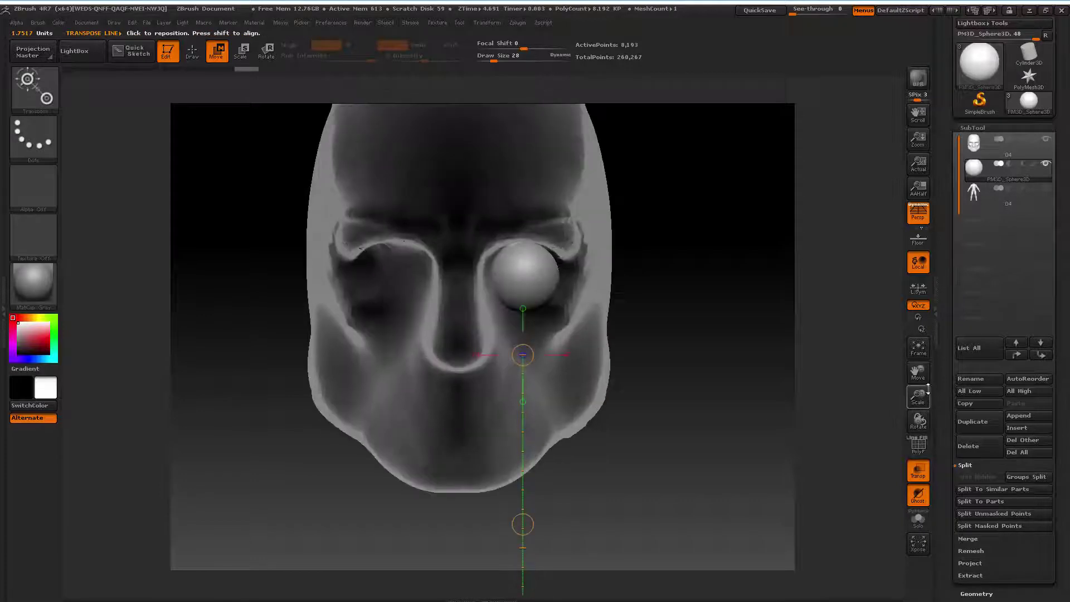
{"action": "left_click_drag", "start_coordinate": [918, 371], "coordinate": [909, 378]}
{"action": "left_click_drag", "start_coordinate": [539, 281], "coordinate": [539, 437]}
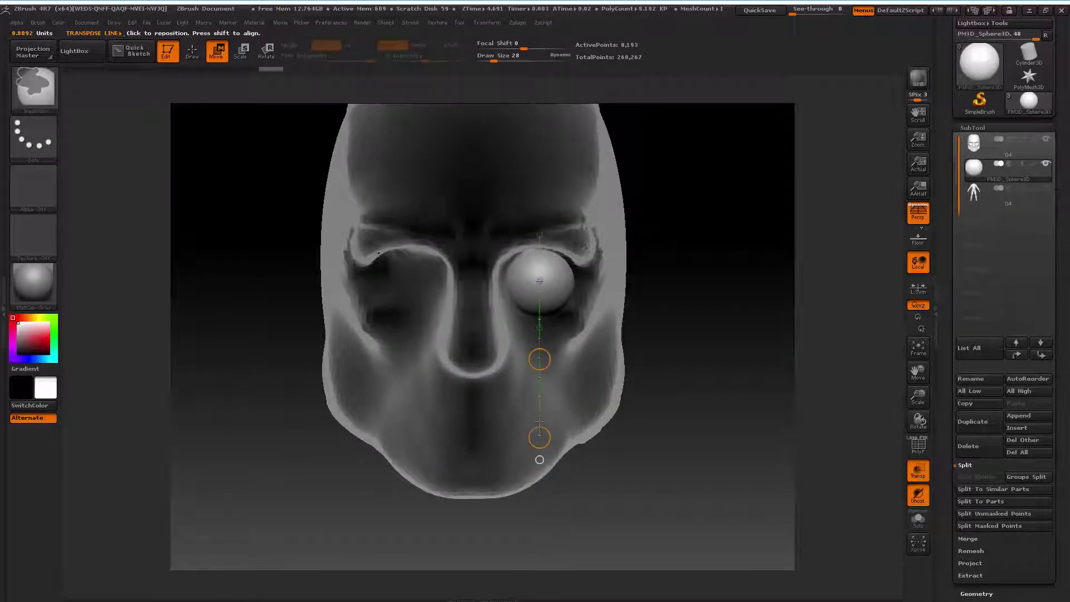
{"action": "left_click", "coordinate": [539, 437], "text": "ctrl"}
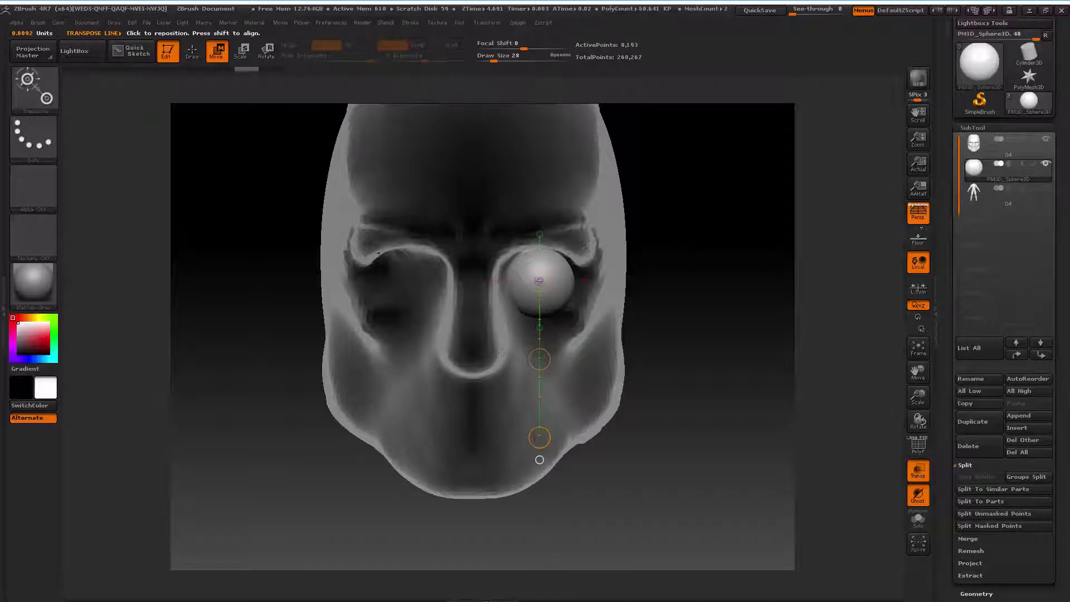
{"action": "left_click", "coordinate": [240, 51]}
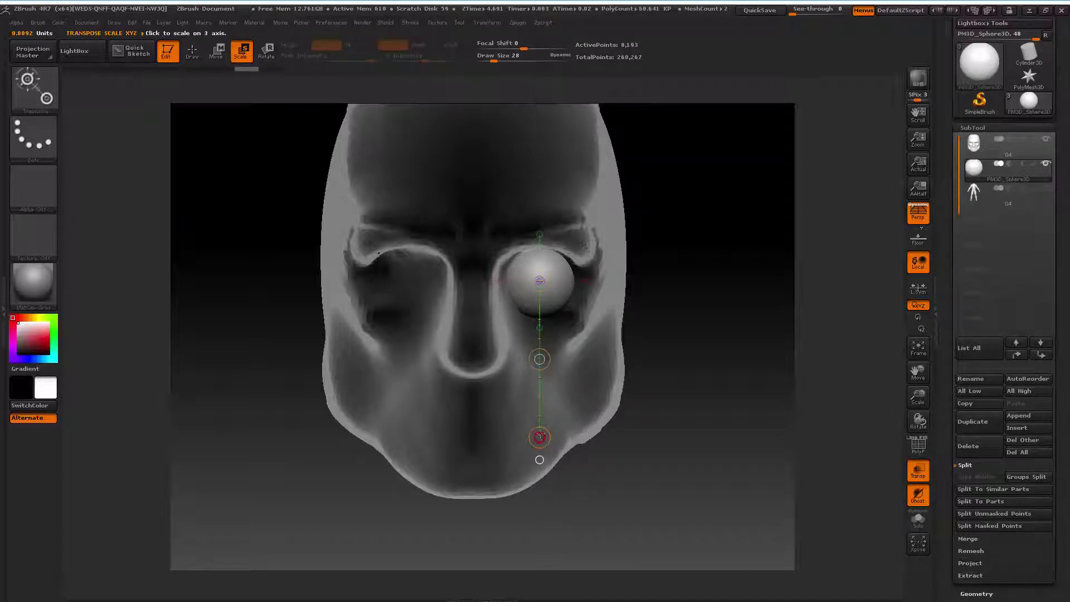
{"action": "left_click_drag", "start_coordinate": [540, 438], "coordinate": [539, 423]}
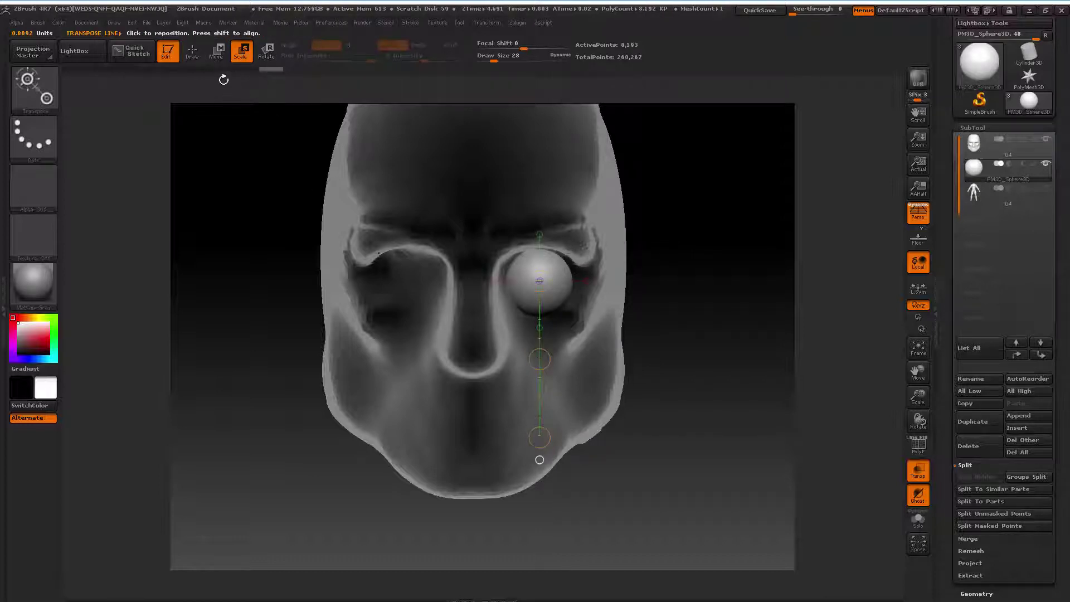
{"action": "left_click", "coordinate": [216, 52]}
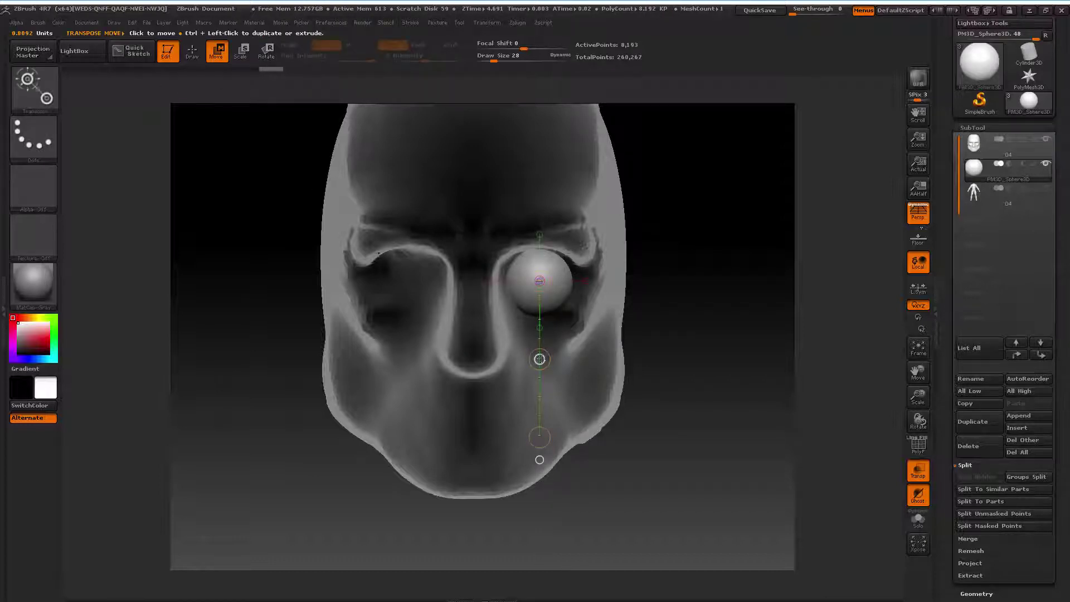
{"action": "left_click_drag", "start_coordinate": [540, 359], "coordinate": [545, 356]}
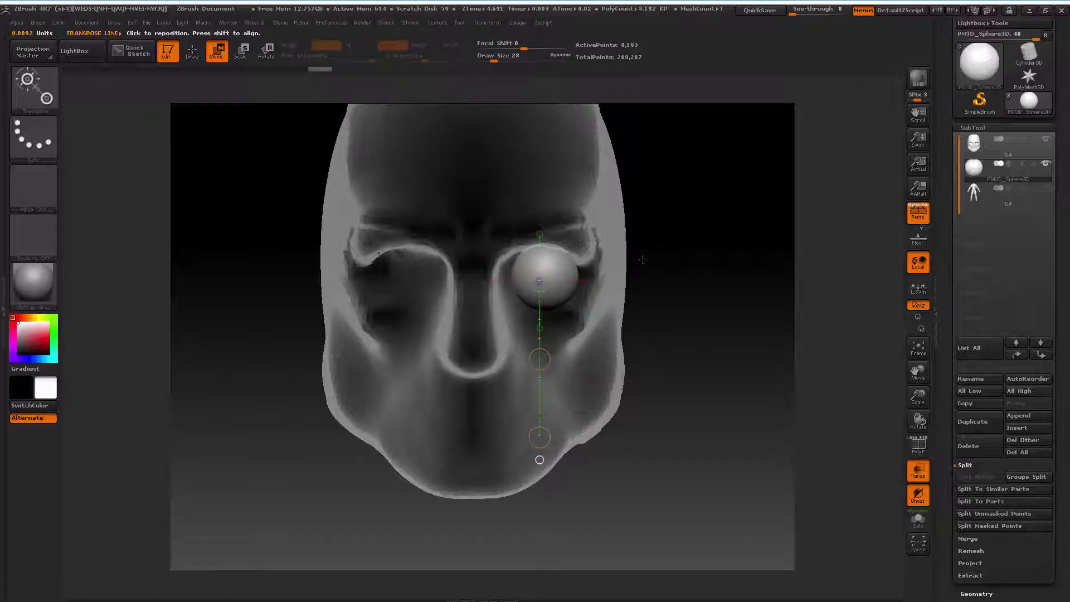
Push the eyeball back into the socket, checking its depth from the side
{"action": "mouse_move", "coordinate": [663, 257]}
{"action": "left_mouse_down"}
{"action": "mouse_move", "coordinate": [502, 262]}
{"action": "mouse_move", "coordinate": [695, 281]}
{"action": "left_mouse_up"}
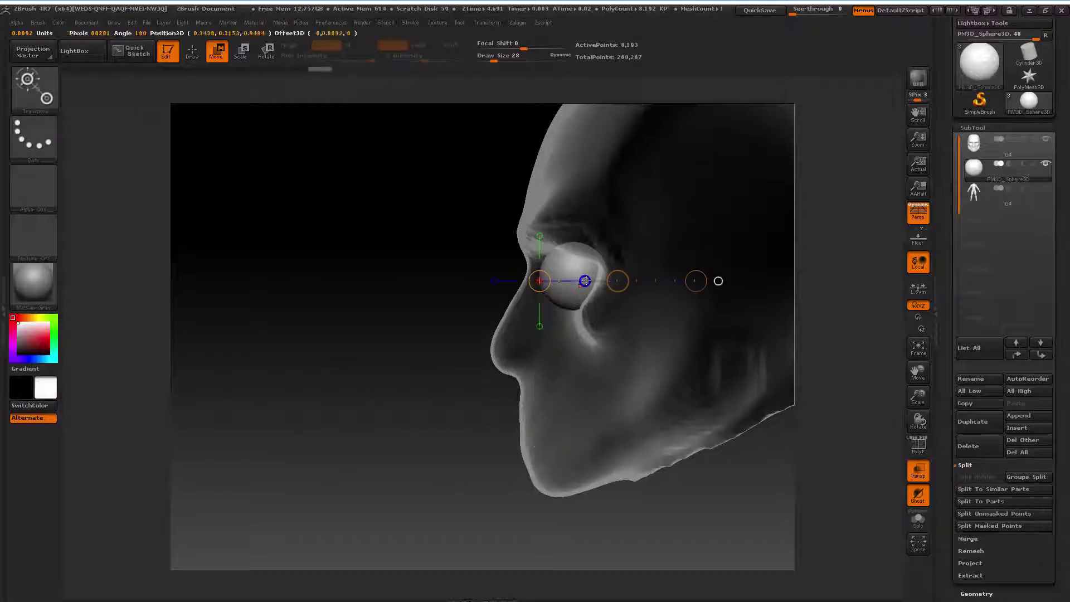
{"action": "left_click_drag", "start_coordinate": [617, 281], "coordinate": [640, 277]}
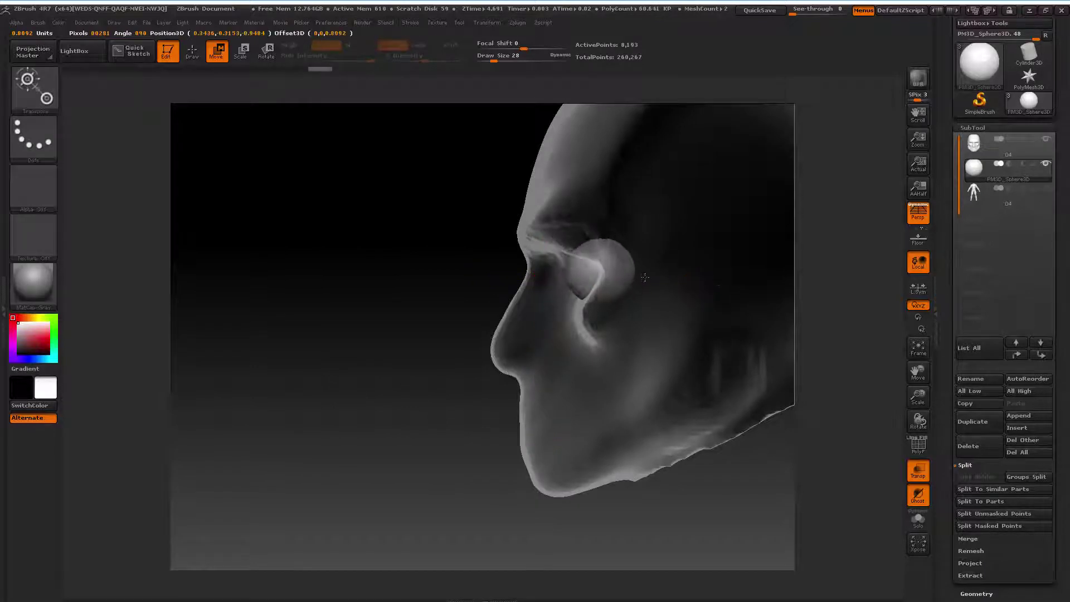
{"action": "left_click_drag", "start_coordinate": [918, 371], "coordinate": [842, 370]}
{"action": "left_click", "coordinate": [541, 279], "text": "ctrl"}
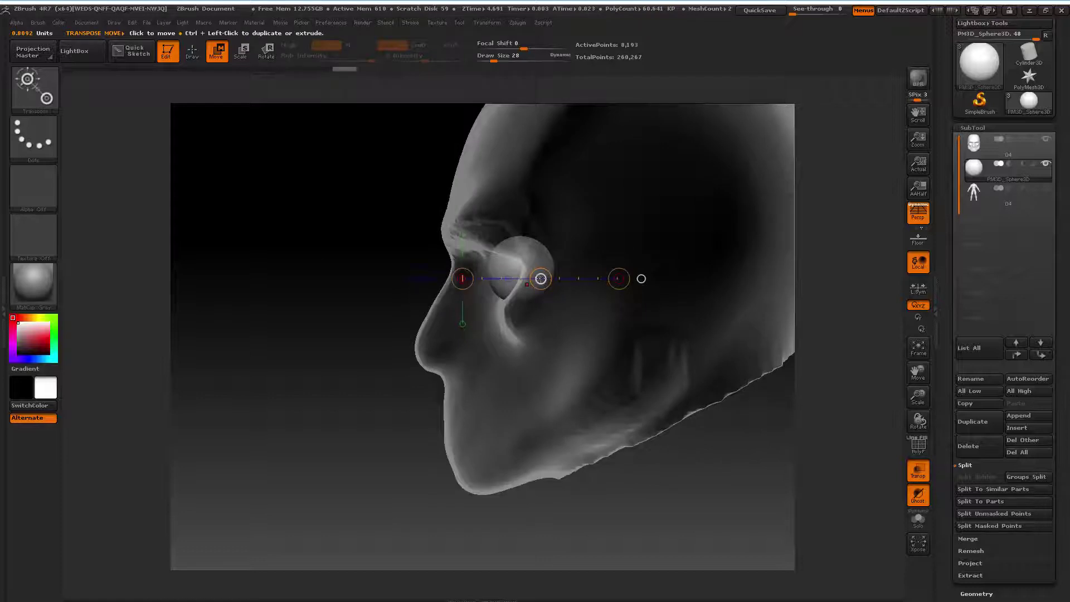
{"action": "left_click_drag", "start_coordinate": [540, 279], "coordinate": [541, 278]}
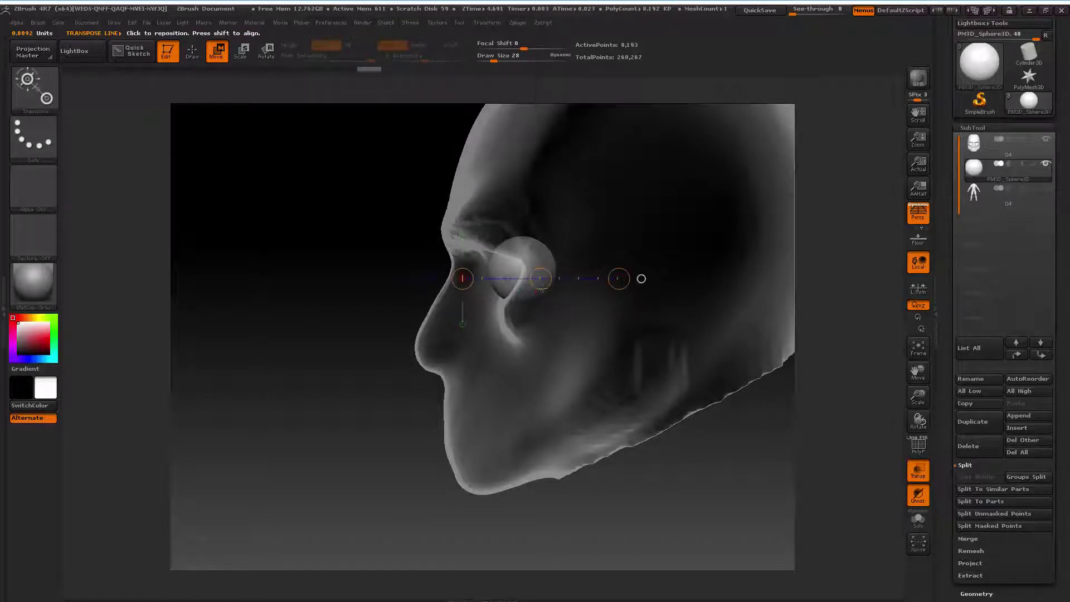
{"action": "left_click_drag", "start_coordinate": [540, 281], "coordinate": [539, 283]}
{"action": "left_click_drag", "start_coordinate": [609, 317], "coordinate": [452, 249], "text": "alt"}
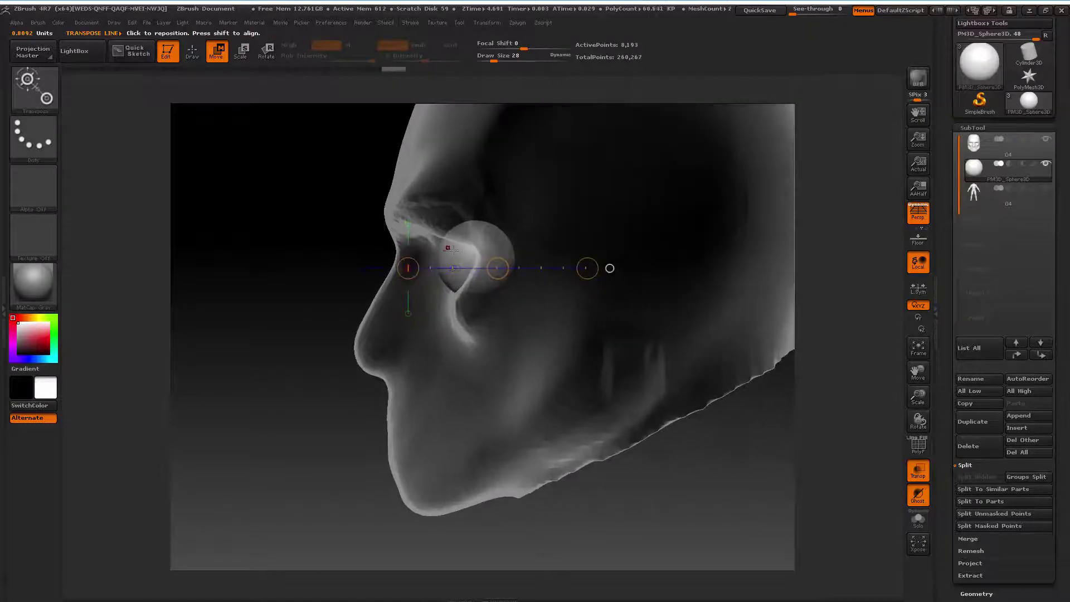
Fine-tune the eyeball's seat in the socket, then rotate to a straight front view
{"action": "left_click_drag", "start_coordinate": [497, 268], "coordinate": [497, 268]}
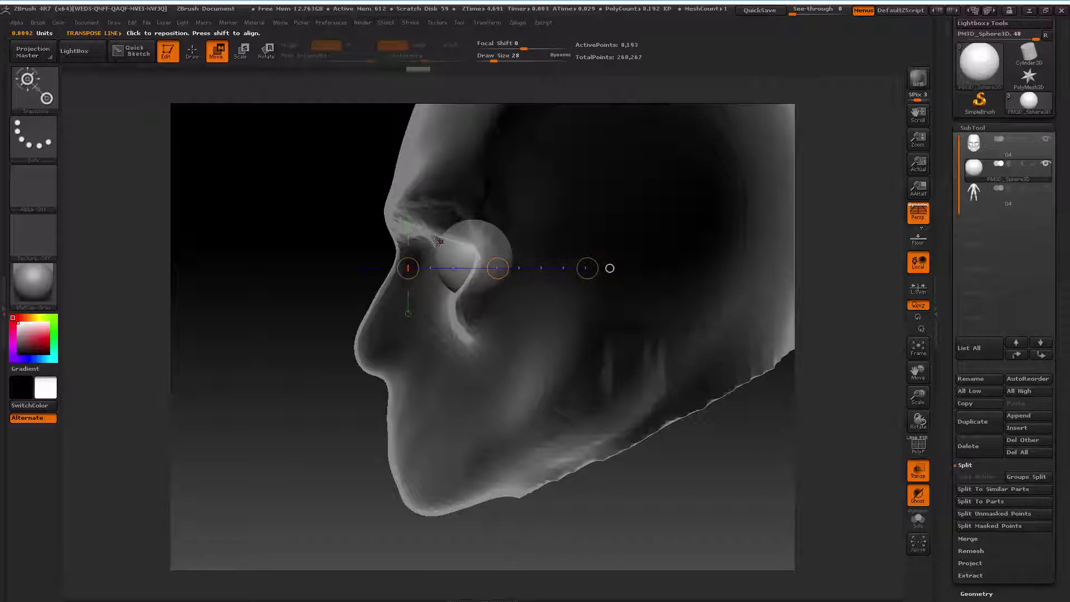
{"action": "left_click_drag", "start_coordinate": [497, 268], "coordinate": [500, 268]}
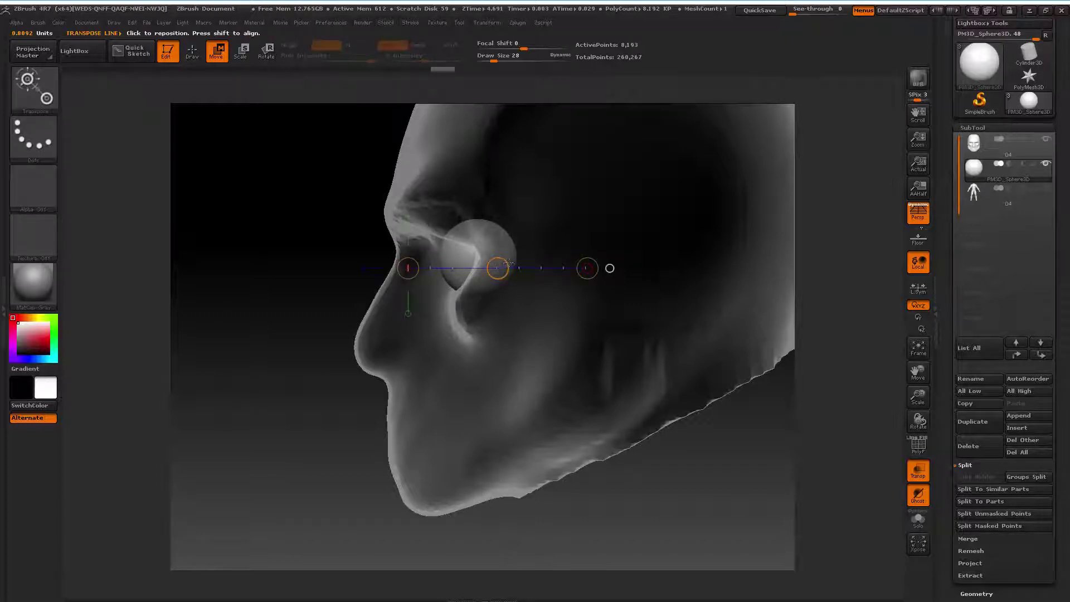
{"action": "left_click_drag", "start_coordinate": [497, 268], "coordinate": [497, 264]}
{"action": "left_click_drag", "start_coordinate": [497, 268], "coordinate": [496, 269]}
{"action": "left_click_drag", "start_coordinate": [298, 327], "coordinate": [344, 328], "text": "shift"}
{"action": "mouse_move", "coordinate": [914, 372]}
{"action": "left_mouse_down"}
{"action": "mouse_move", "coordinate": [932, 375]}
{"action": "mouse_move", "coordinate": [913, 396]}
{"action": "left_mouse_up"}
Turn off Transp, reselect the head subtool, and switch from Move to Draw mode
{"action": "left_click", "coordinate": [918, 471]}
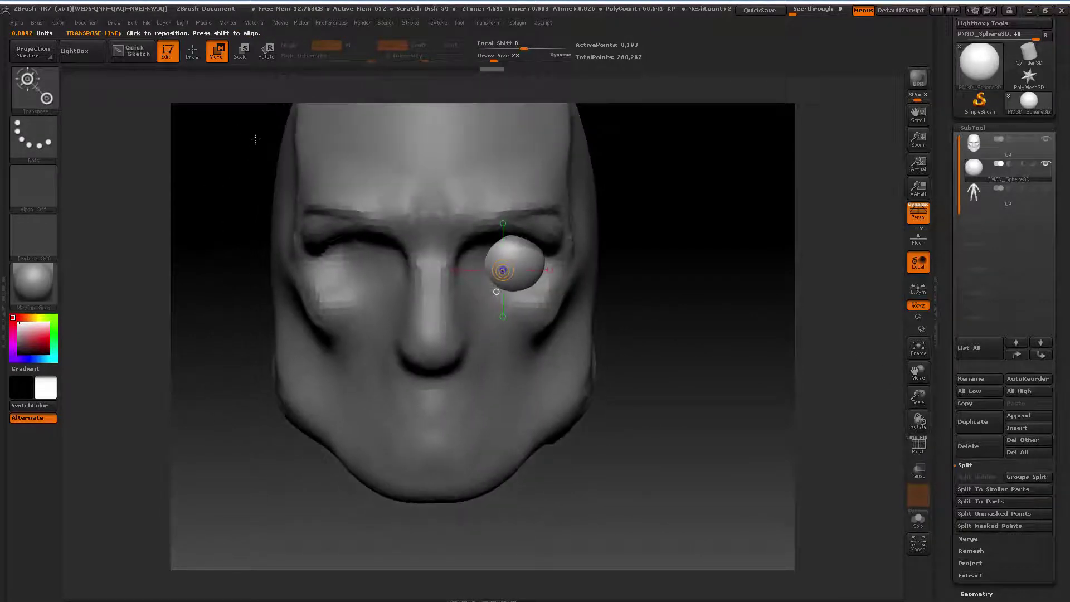
{"action": "left_click", "coordinate": [451, 221]}
{"action": "left_click", "coordinate": [470, 192], "text": "alt"}
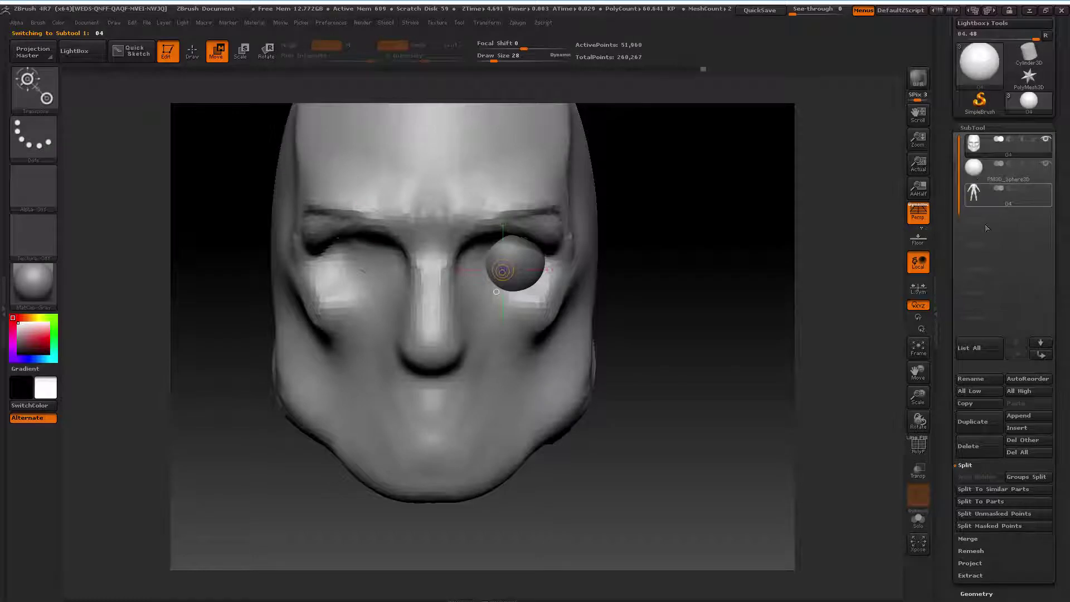
{"action": "left_click", "coordinate": [980, 169]}
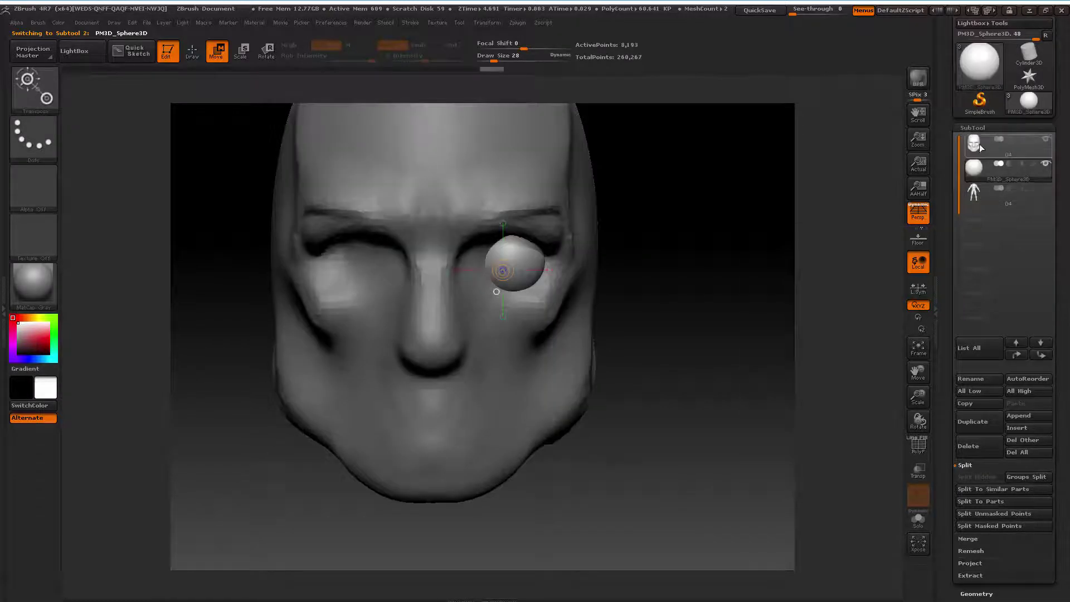
{"action": "left_click", "coordinate": [981, 148]}
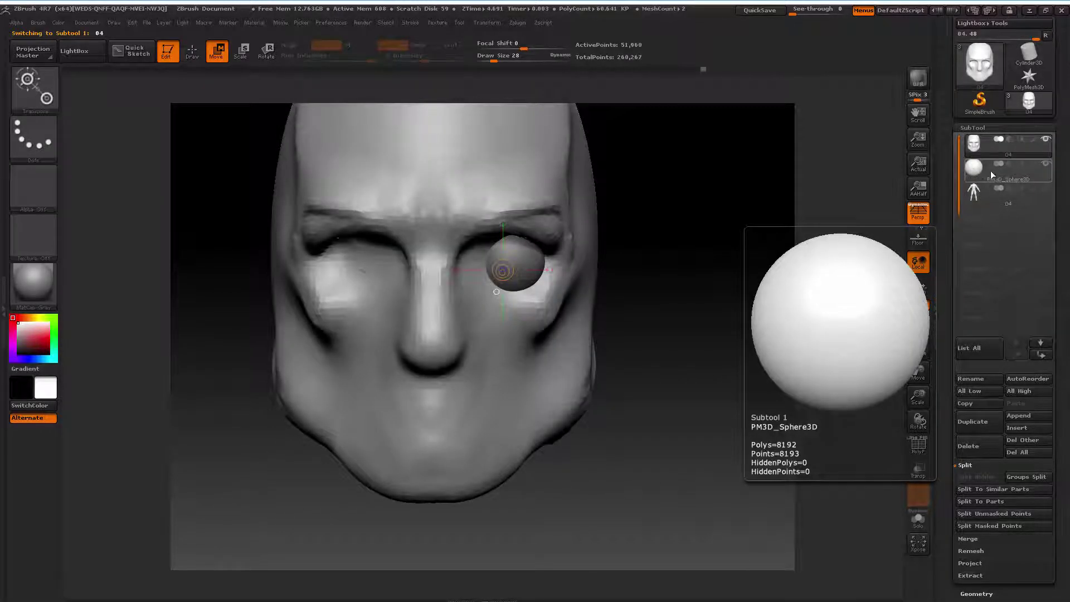
{"action": "left_click", "coordinate": [191, 51]}
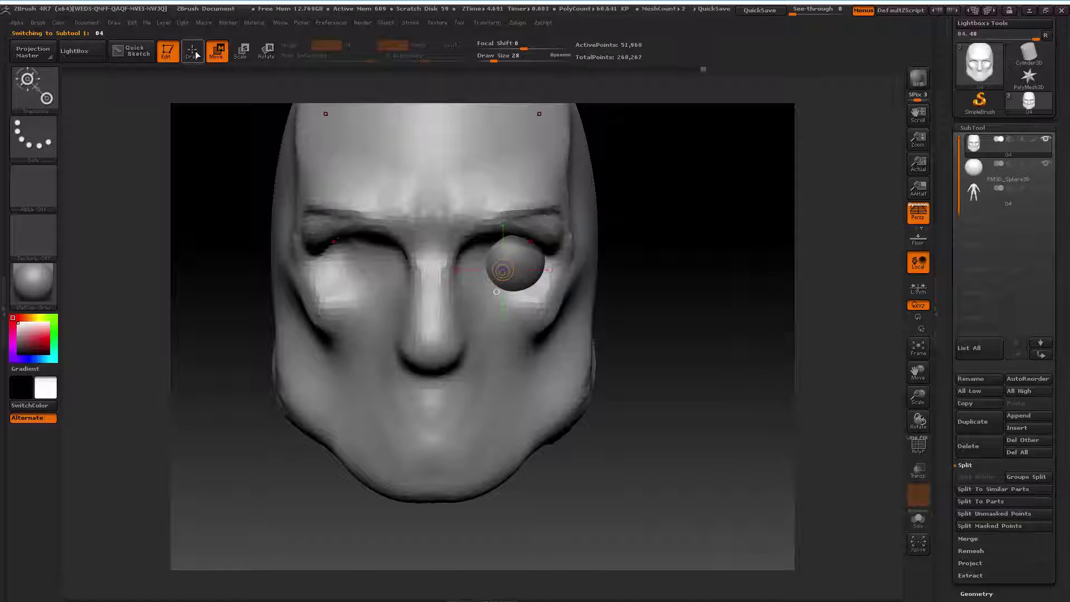
{"action": "mouse_move", "coordinate": [918, 370]}
{"action": "left_mouse_down"}
{"action": "mouse_move", "coordinate": [941, 379]}
{"action": "mouse_move", "coordinate": [917, 370]}
{"action": "left_mouse_up"}
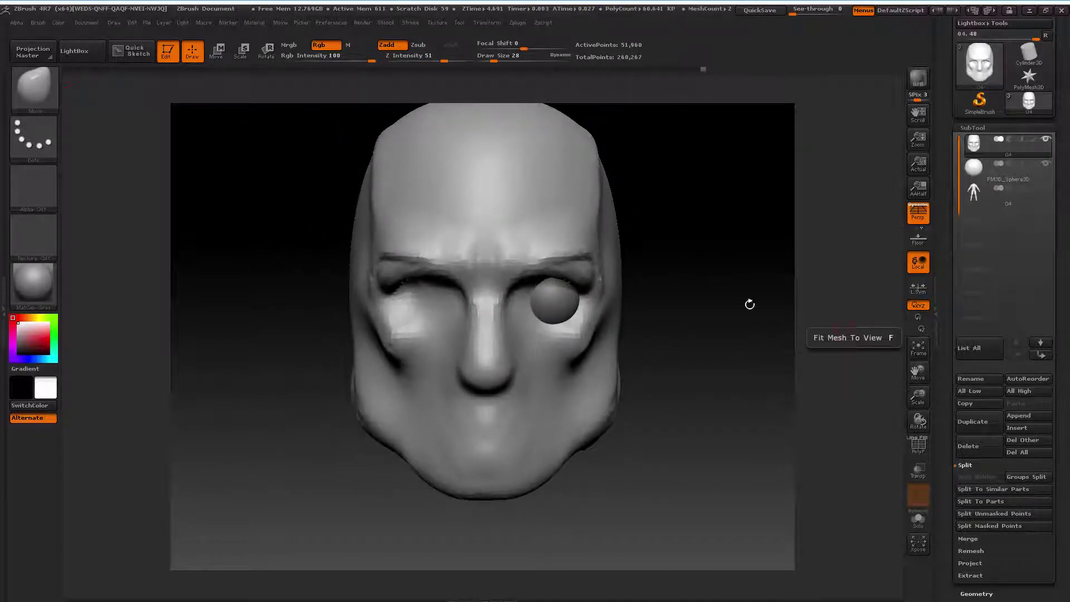
Select ClayBuildup with draw size 28 and frame the head facing front
{"action": "left_click", "coordinate": [25, 86]}
{"action": "left_click", "coordinate": [147, 101]}
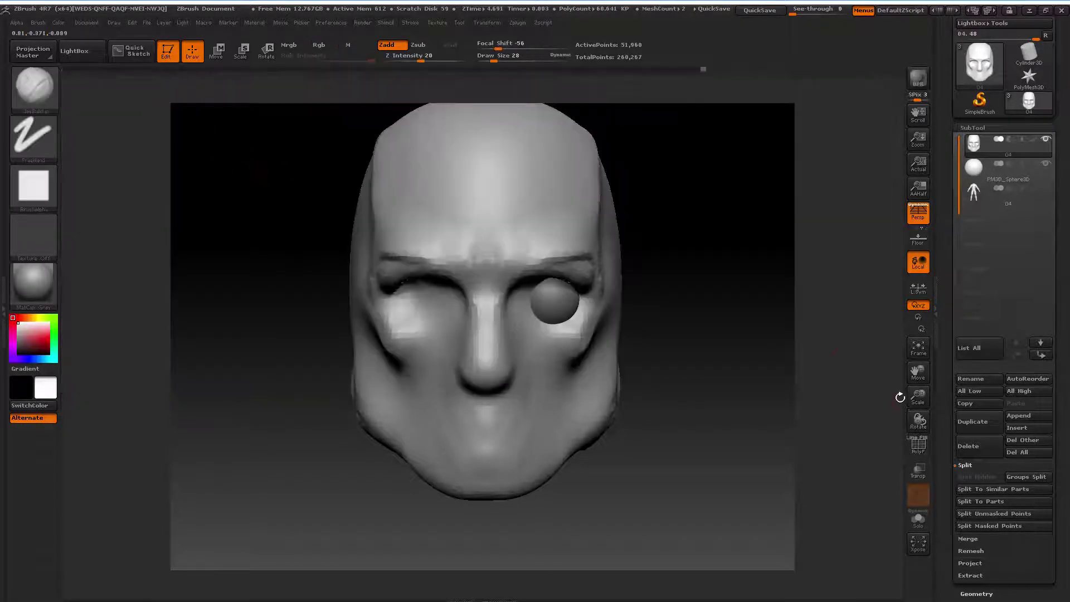
{"action": "left_click_drag", "start_coordinate": [918, 397], "coordinate": [922, 365]}
{"action": "left_click_drag", "start_coordinate": [779, 338], "coordinate": [746, 310]}
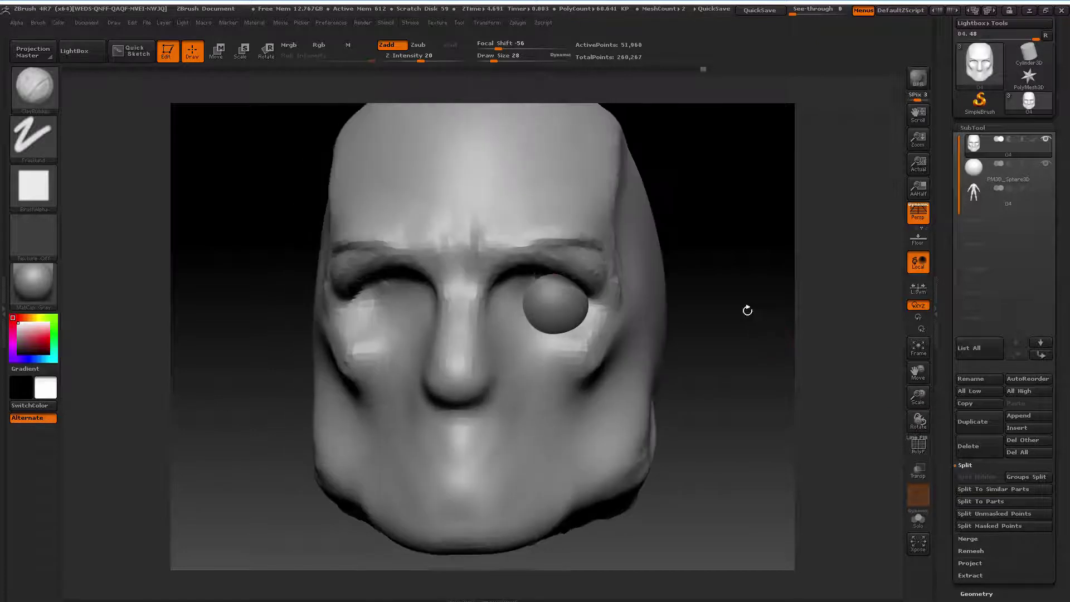
{"action": "key", "text": "space"}
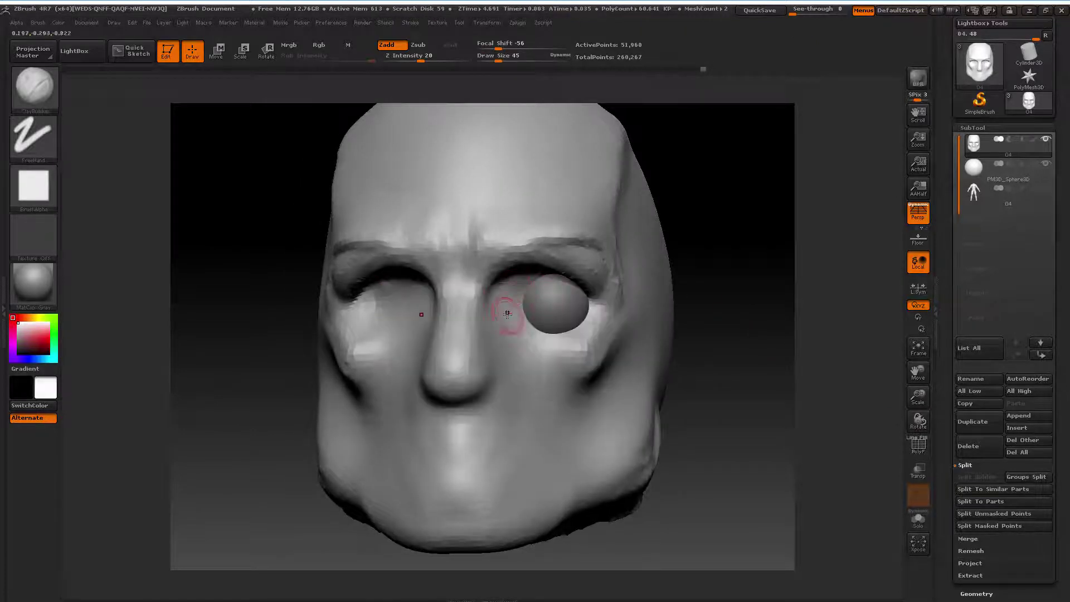
{"action": "key", "text": "space"}
{"action": "left_click_drag", "start_coordinate": [522, 314], "coordinate": [533, 291]}
{"action": "key", "text": "space"}
{"action": "key", "text": "space"}
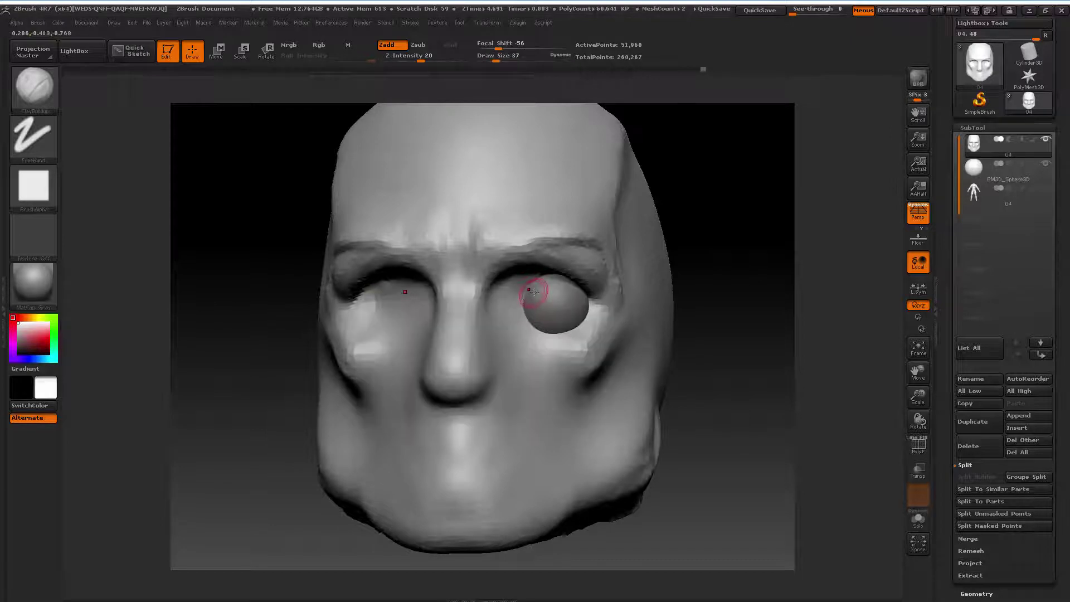
{"action": "mouse_move", "coordinate": [669, 279]}
{"action": "left_mouse_down"}
{"action": "mouse_move", "coordinate": [706, 255]}
{"action": "mouse_move", "coordinate": [687, 258]}
{"action": "left_mouse_up"}
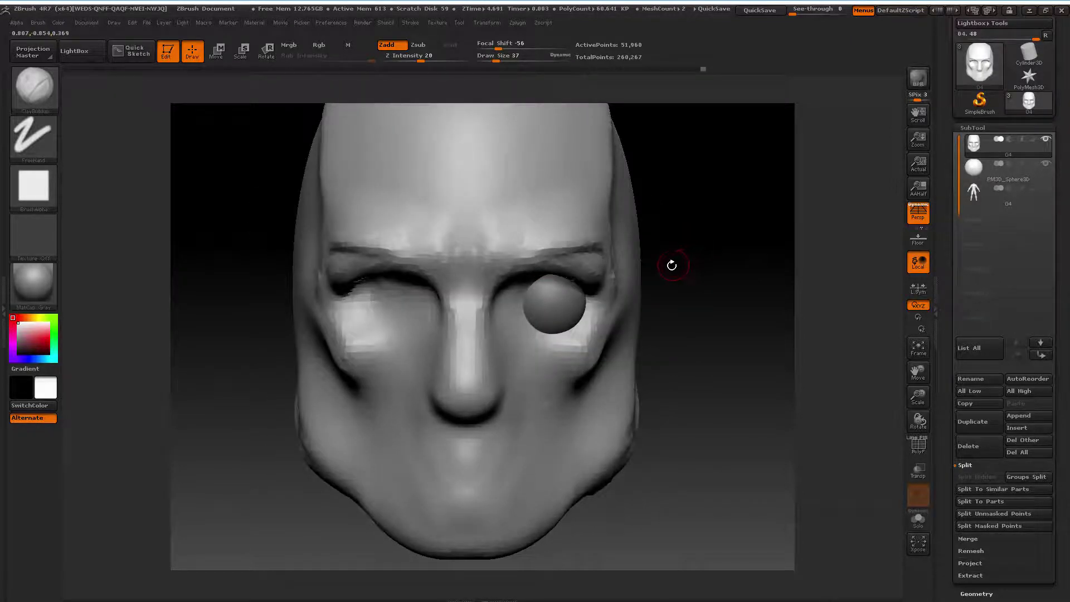
Check the eyeball through Transp, reselect the head, and build clay into the eye socket
{"action": "left_click", "coordinate": [988, 174]}
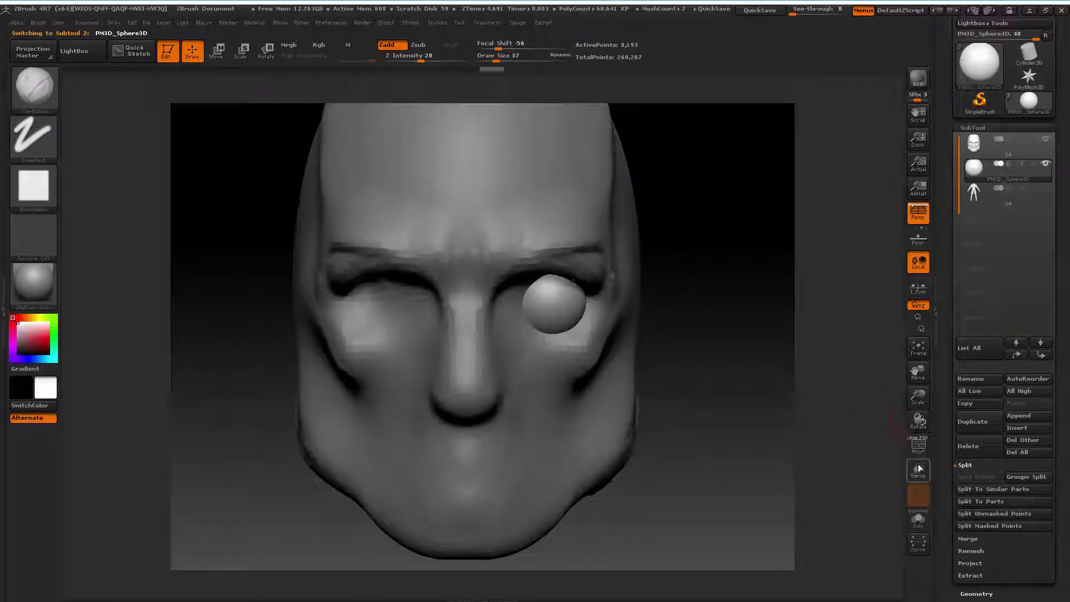
{"action": "left_click", "coordinate": [918, 472]}
{"action": "left_click", "coordinate": [918, 471]}
{"action": "left_click", "coordinate": [974, 146]}
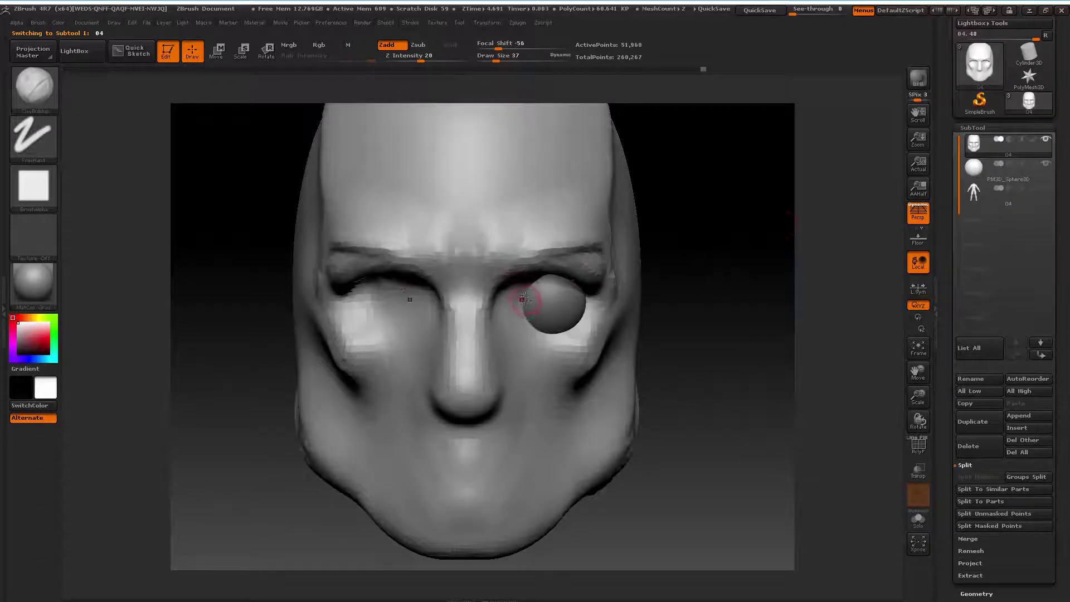
{"action": "mouse_move", "coordinate": [525, 295]}
{"action": "left_mouse_down"}
{"action": "mouse_move", "coordinate": [504, 304]}
{"action": "mouse_move", "coordinate": [521, 293]}
{"action": "mouse_move", "coordinate": [505, 306]}
{"action": "mouse_move", "coordinate": [516, 315]}
{"action": "mouse_move", "coordinate": [509, 294]}
{"action": "left_mouse_up"}
{"action": "mouse_move", "coordinate": [704, 272]}
{"action": "left_mouse_down"}
{"action": "mouse_move", "coordinate": [721, 253]}
{"action": "mouse_move", "coordinate": [750, 299]}
{"action": "mouse_move", "coordinate": [708, 284]}
{"action": "mouse_move", "coordinate": [691, 295]}
{"action": "left_mouse_up"}
Smooth both eye sockets, then set the draw size to 37
{"action": "key", "text": "space"}
{"action": "key", "text": "shift"}
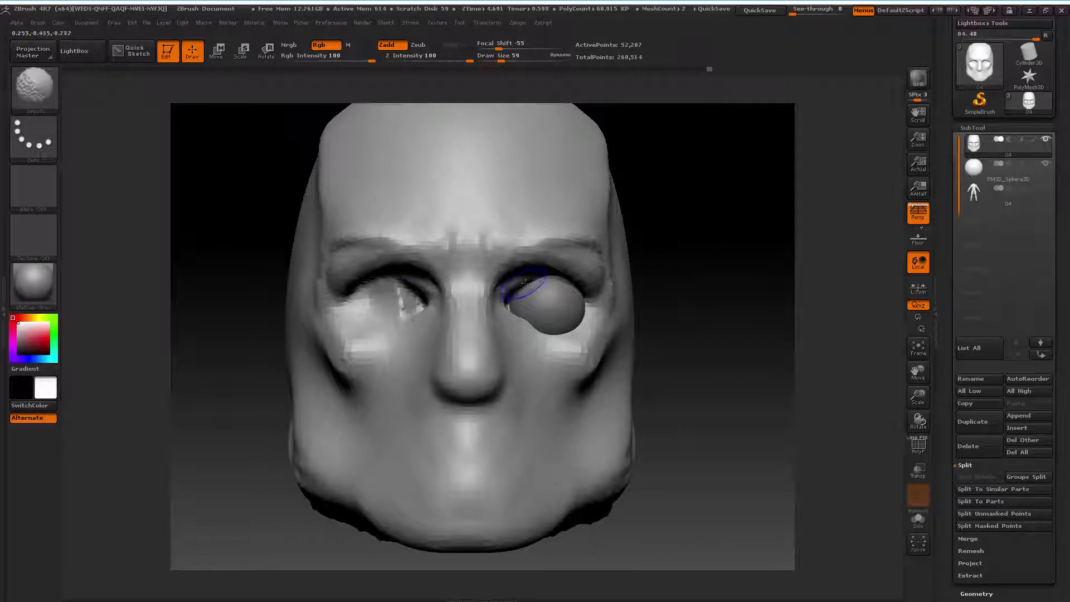
{"action": "left_click_drag", "start_coordinate": [526, 283], "coordinate": [532, 287], "text": "shift"}
{"action": "left_click_drag", "start_coordinate": [644, 275], "coordinate": [670, 284]}
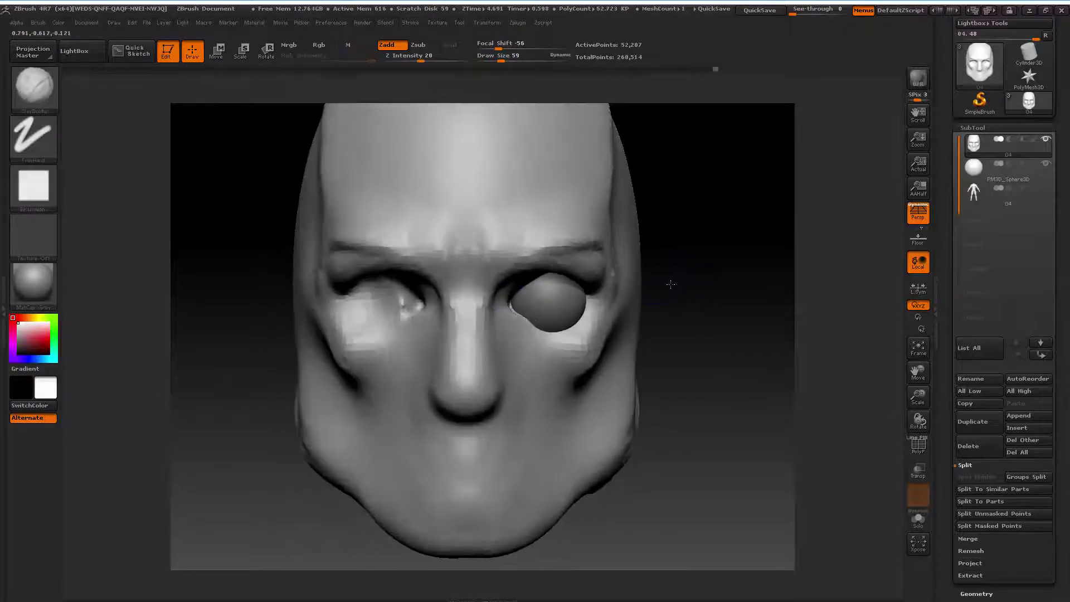
{"action": "key", "text": "space"}
{"action": "left_click_drag", "start_coordinate": [384, 287], "coordinate": [365, 287]}
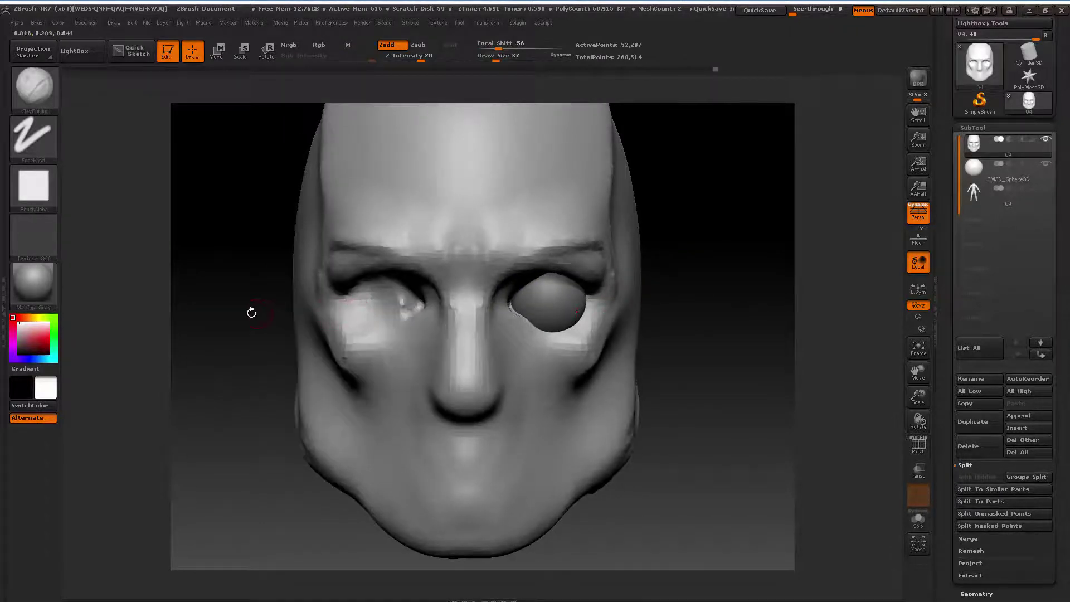
Paint a MaskPen mask around the eyes, viewing from three-quarter and front
{"action": "mouse_move", "coordinate": [251, 312]}
{"action": "left_mouse_down"}
{"action": "mouse_move", "coordinate": [412, 321]}
{"action": "mouse_move", "coordinate": [337, 315]}
{"action": "mouse_move", "coordinate": [385, 322]}
{"action": "left_mouse_up"}
{"action": "key", "text": "ctrl"}
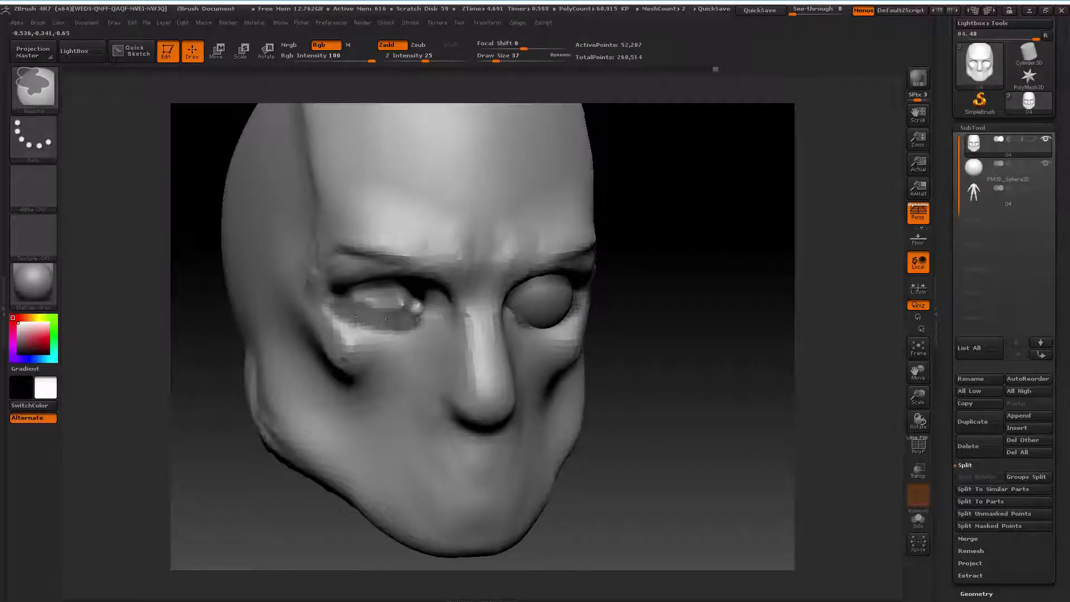
{"action": "left_click_drag", "start_coordinate": [738, 341], "coordinate": [681, 334]}
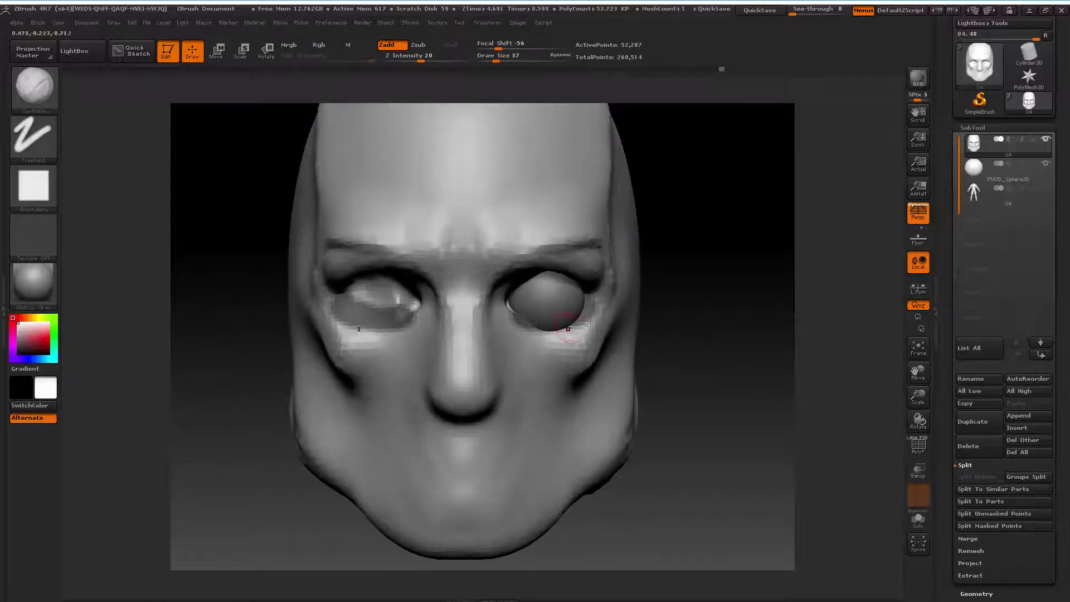
{"action": "left_click", "coordinate": [721, 285], "text": "ctrl"}
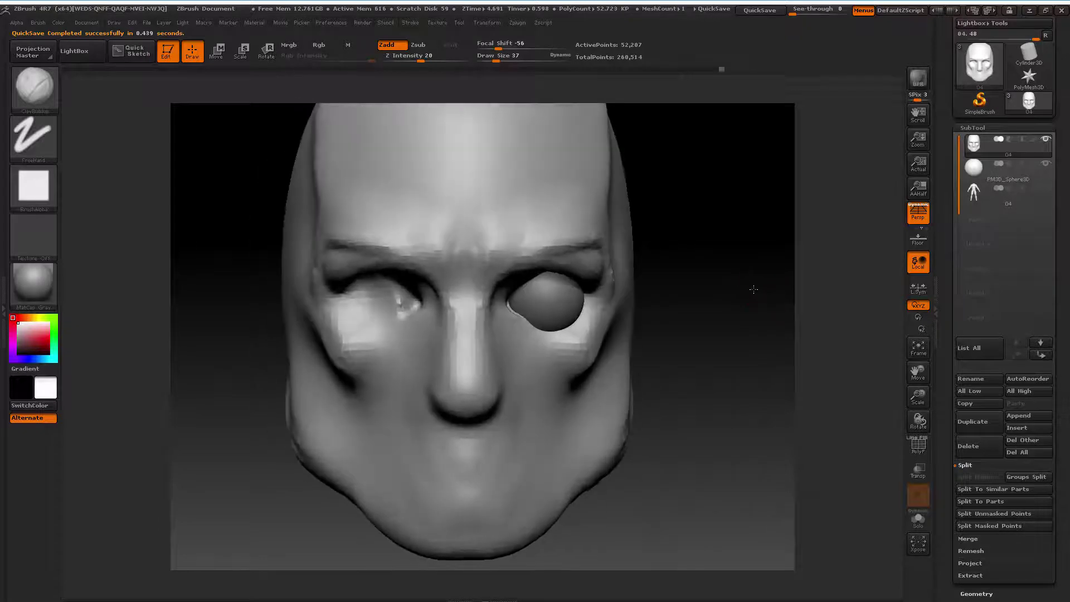
{"action": "left_click_drag", "start_coordinate": [686, 283], "coordinate": [643, 285]}
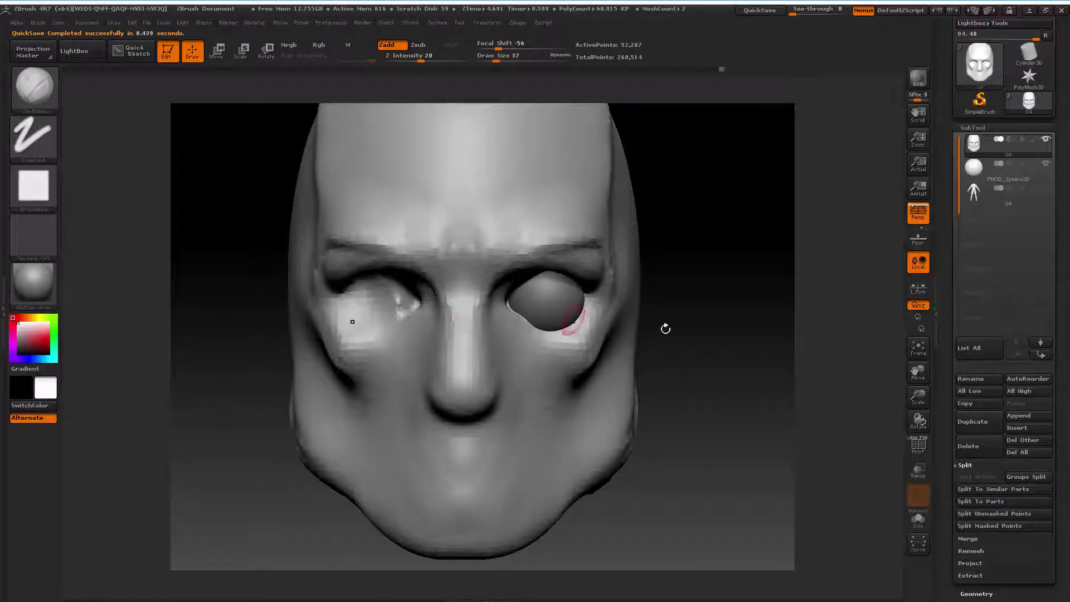
{"action": "left_click_drag", "start_coordinate": [917, 396], "coordinate": [912, 379]}
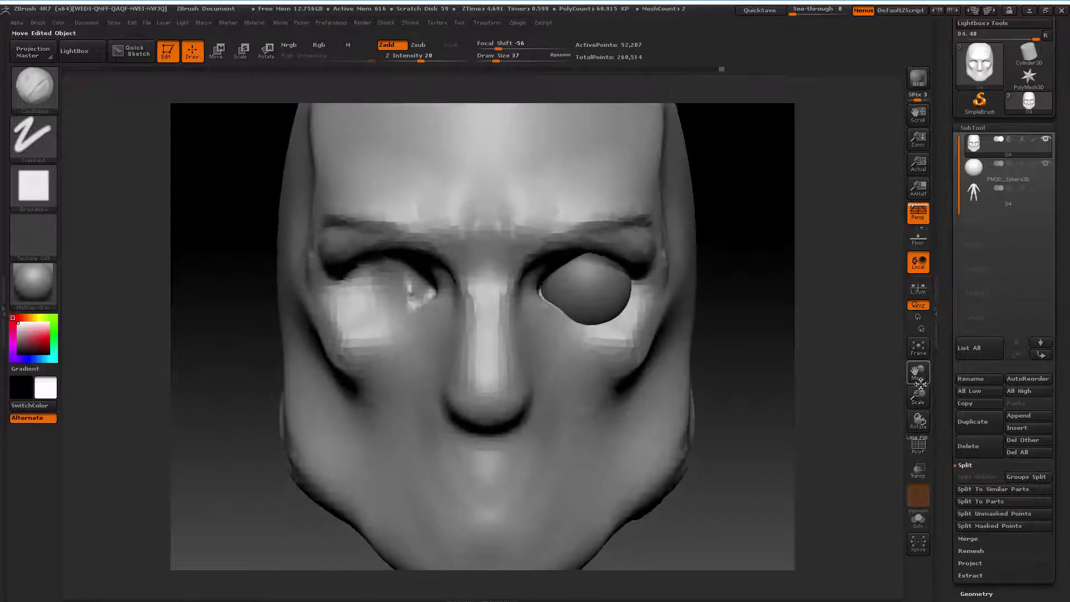
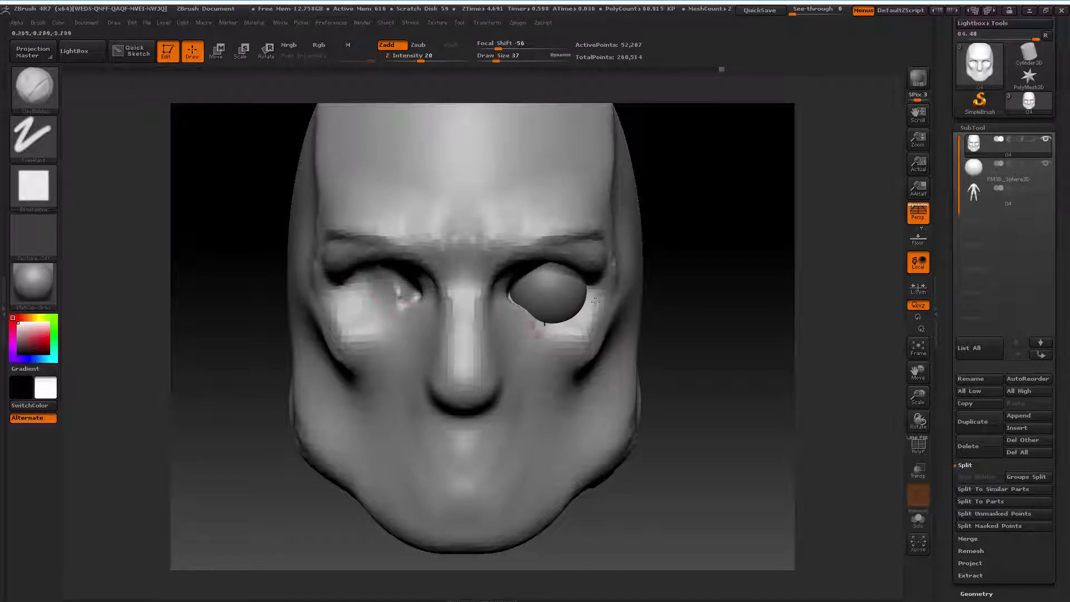
Mask around the left eye socket and inner corner, mirrored to the right eye
{"action": "key", "text": "ctrl"}
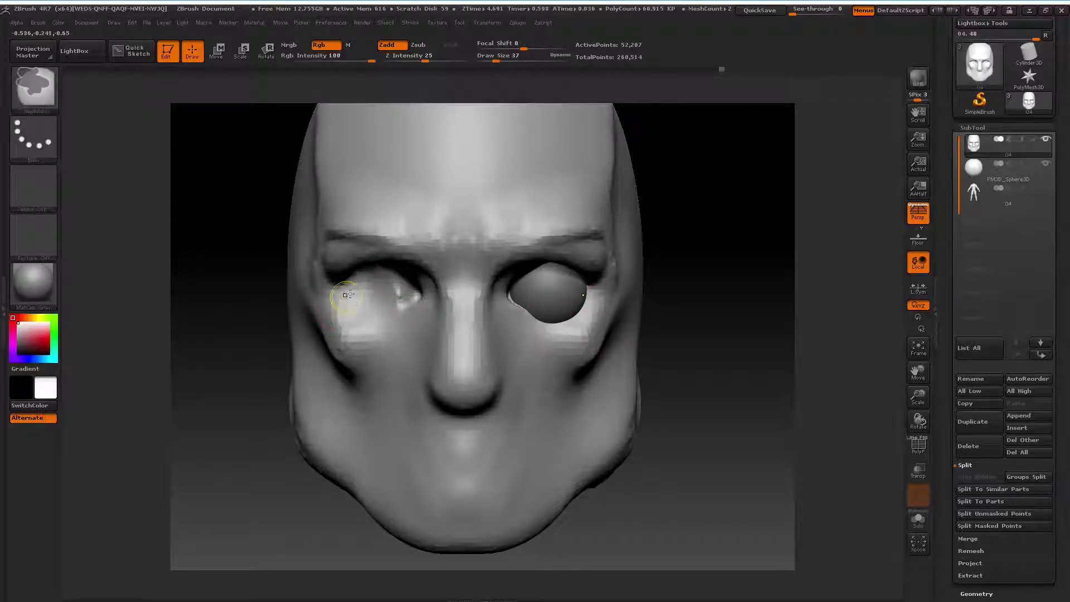
{"action": "left_click_drag", "start_coordinate": [336, 294], "coordinate": [360, 306], "text": "ctrl"}
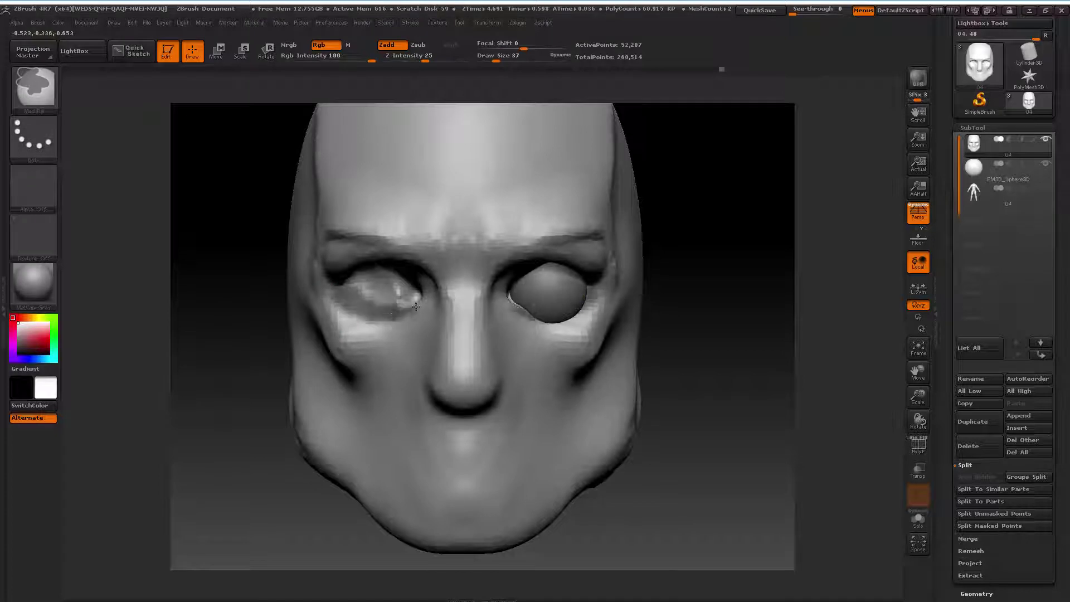
{"action": "left_click_drag", "start_coordinate": [417, 305], "coordinate": [370, 305], "text": "ctrl"}
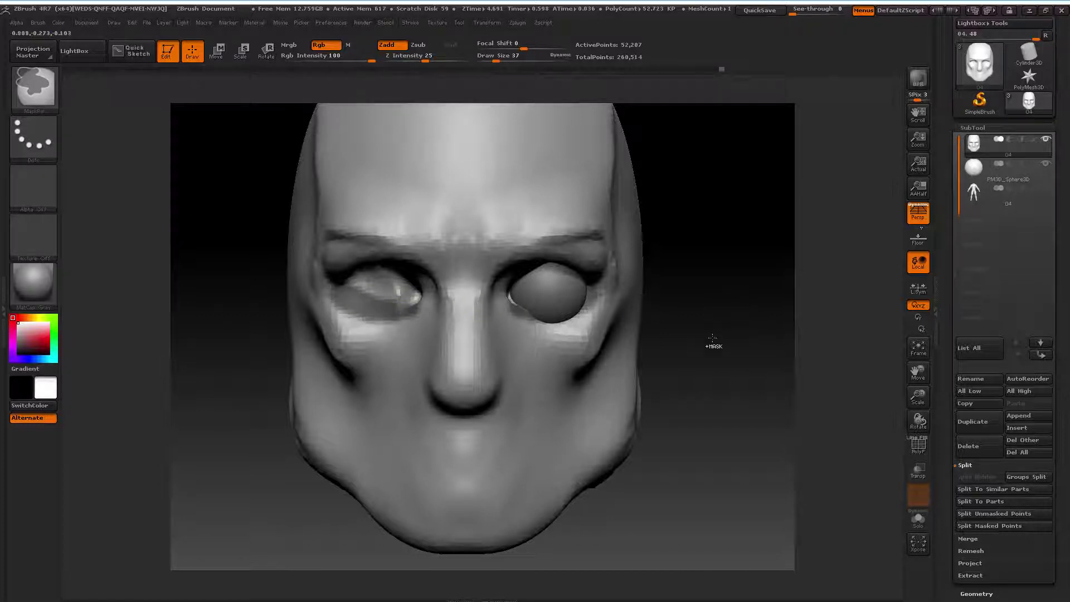
{"action": "left_click_drag", "start_coordinate": [705, 342], "coordinate": [743, 346]}
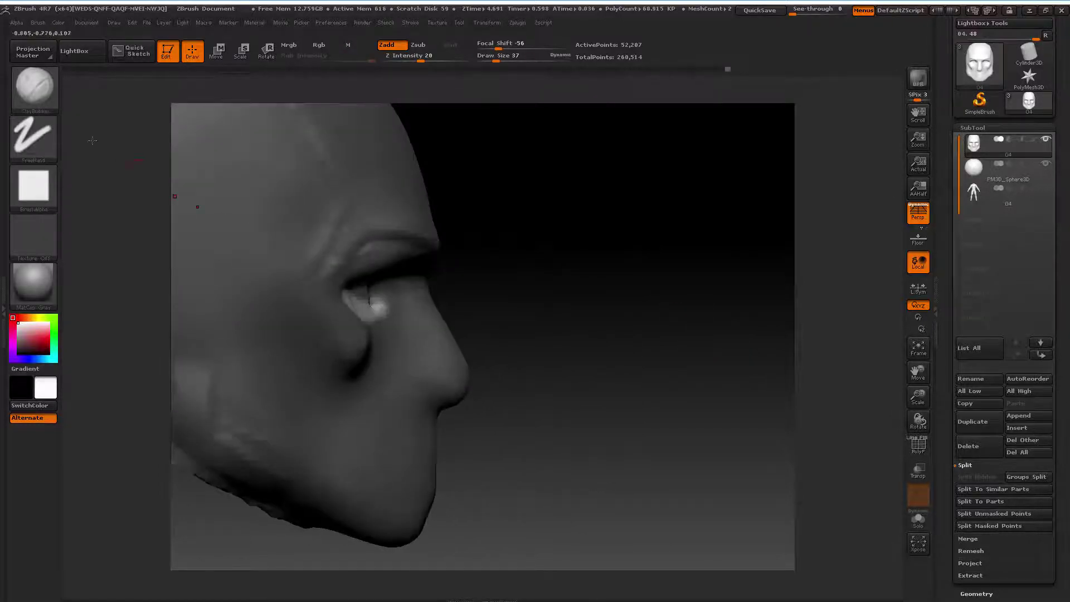
Switch to the Move brush at size 181 and pull eyelid skin over the eyeballs
{"action": "key", "text": "b"}
{"action": "key", "text": "m"}
{"action": "key", "text": "v"}
{"action": "key", "text": "space"}
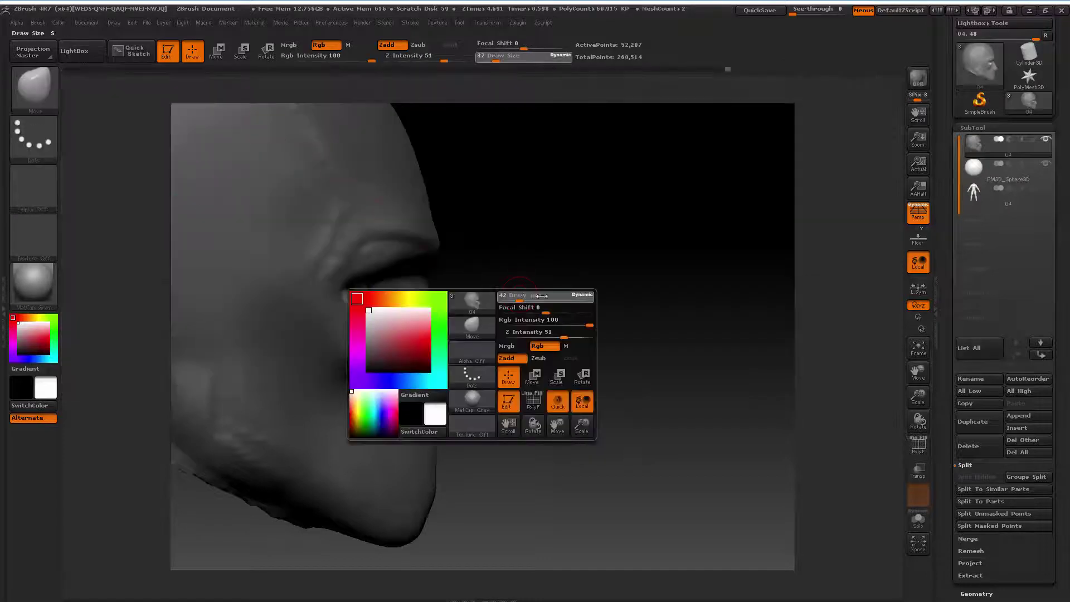
{"action": "left_click_drag", "start_coordinate": [368, 305], "coordinate": [364, 307]}
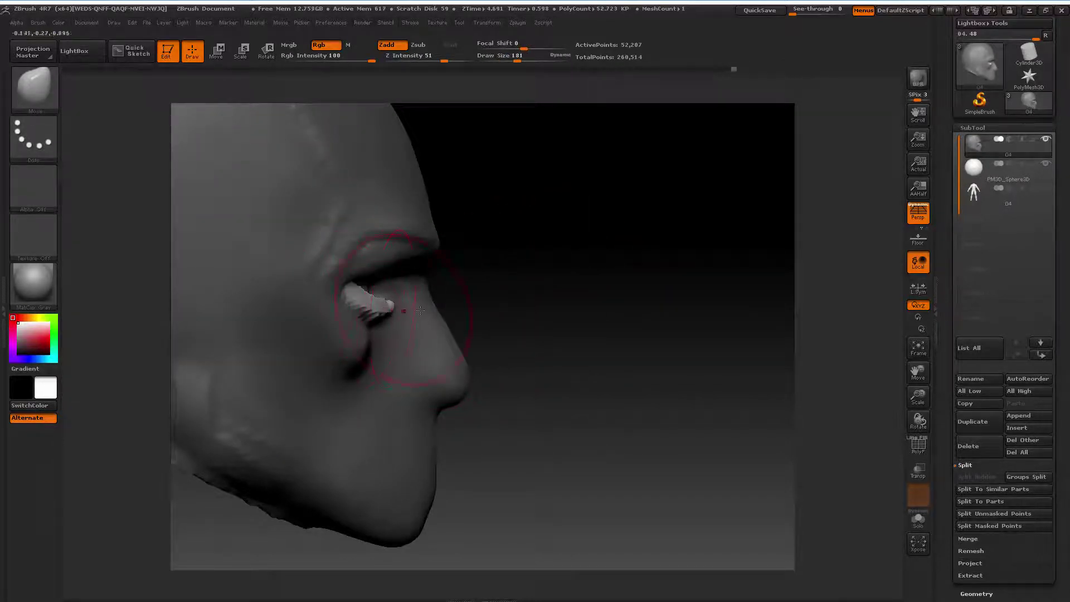
{"action": "mouse_move", "coordinate": [593, 237]}
{"action": "left_mouse_down"}
{"action": "mouse_move", "coordinate": [256, 383]}
{"action": "mouse_move", "coordinate": [268, 390]}
{"action": "left_mouse_up"}
Shrink the Move brush to 145, then 78, and keep wrapping the lids
{"action": "key", "text": "space"}
{"action": "left_click_drag", "start_coordinate": [301, 323], "coordinate": [290, 323]}
{"action": "mouse_move", "coordinate": [267, 390]}
{"action": "left_mouse_down"}
{"action": "mouse_move", "coordinate": [216, 329]}
{"action": "mouse_move", "coordinate": [310, 298]}
{"action": "mouse_move", "coordinate": [371, 306]}
{"action": "mouse_move", "coordinate": [336, 304]}
{"action": "left_mouse_up"}
{"action": "key", "text": "space"}
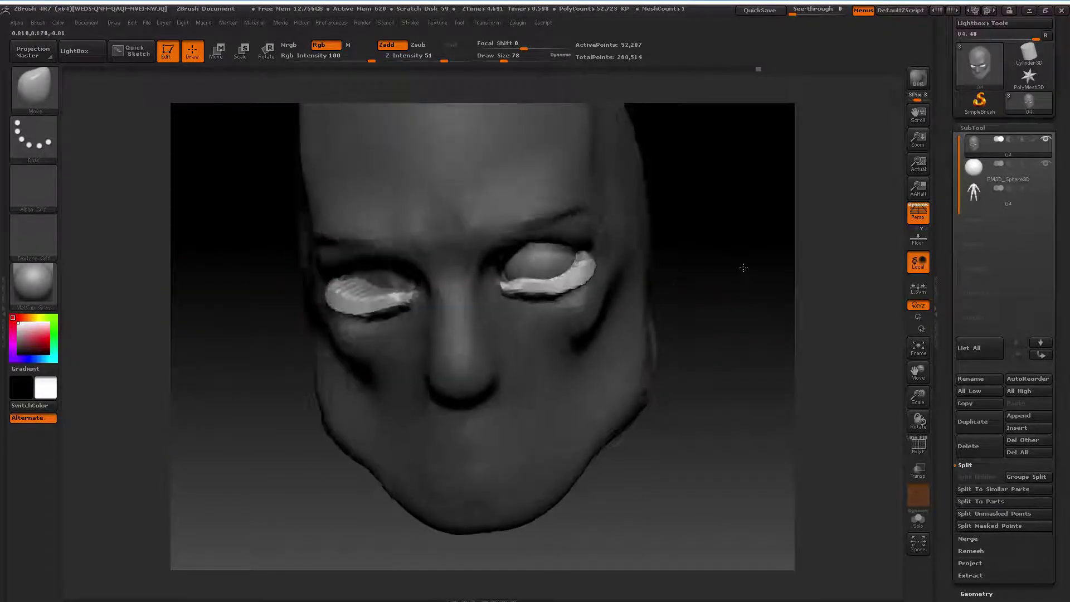
{"action": "left_click_drag", "start_coordinate": [745, 267], "coordinate": [395, 320]}
{"action": "key", "text": "space"}
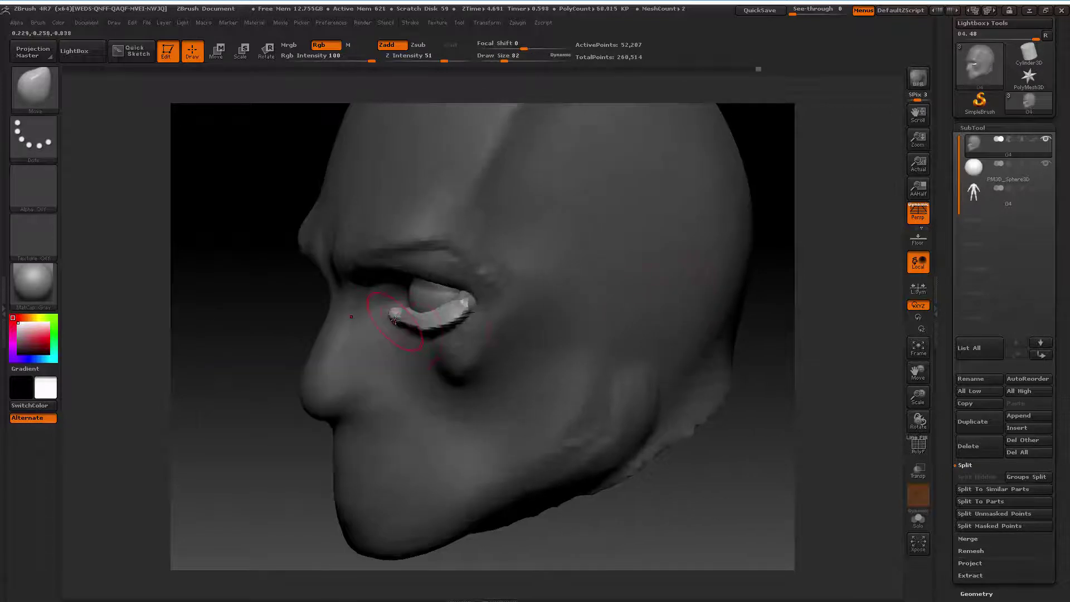
{"action": "mouse_move", "coordinate": [246, 329]}
{"action": "left_mouse_down"}
{"action": "mouse_move", "coordinate": [653, 301]}
{"action": "mouse_move", "coordinate": [579, 301]}
{"action": "mouse_move", "coordinate": [544, 323]}
{"action": "mouse_move", "coordinate": [466, 323]}
{"action": "left_mouse_up"}
Smooth the right eyelid and settle the brush size at 68
{"action": "key", "text": "space"}
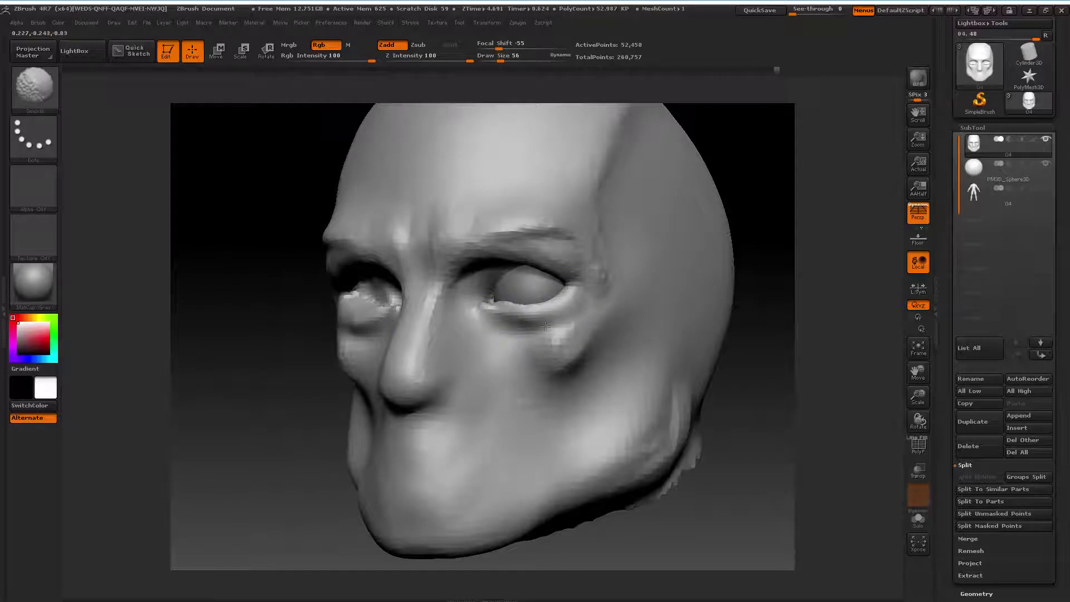
{"action": "left_click_drag", "start_coordinate": [736, 312], "coordinate": [750, 296]}
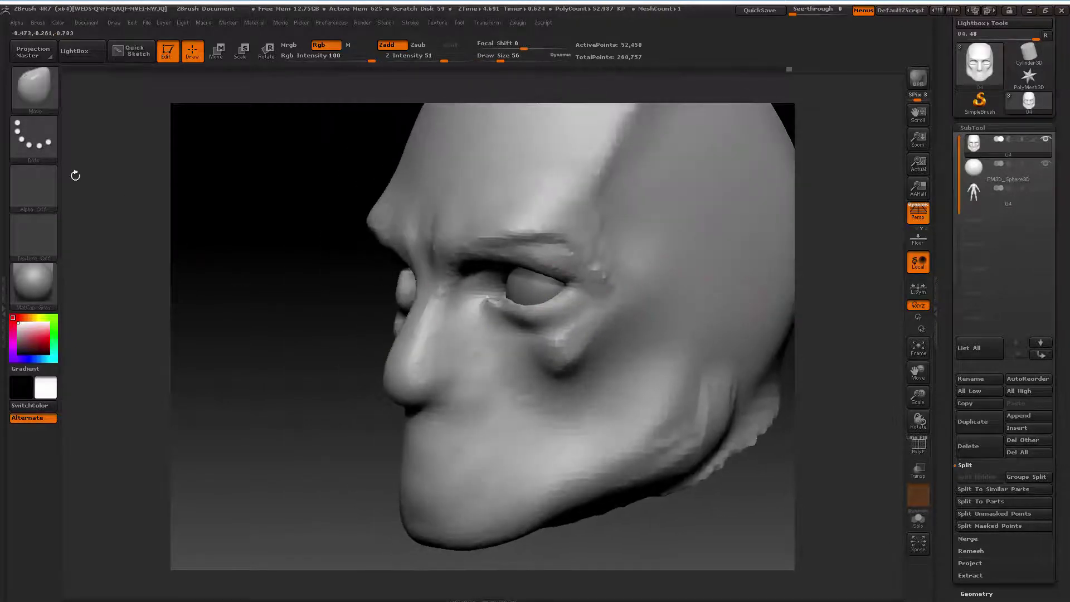
{"action": "key", "text": "b"}
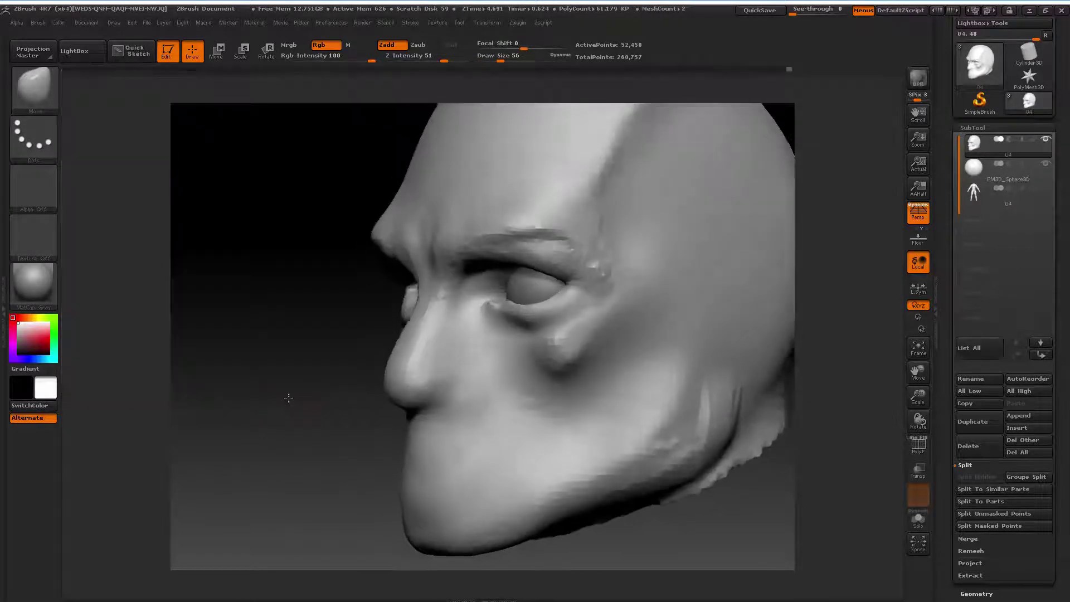
{"action": "left_click_drag", "start_coordinate": [913, 384], "coordinate": [766, 357]}
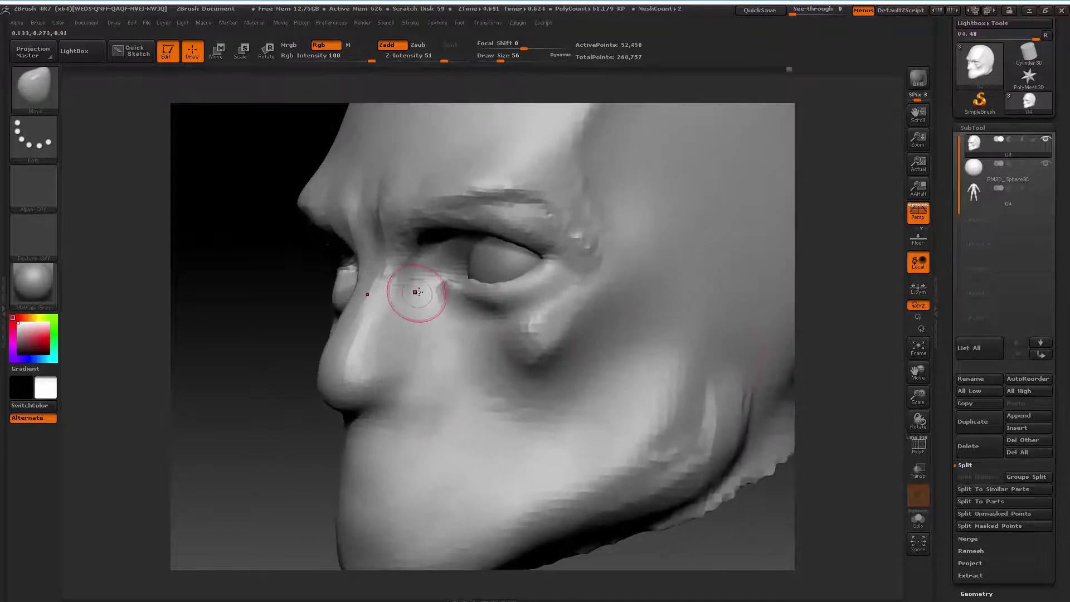
{"action": "key", "text": "s"}
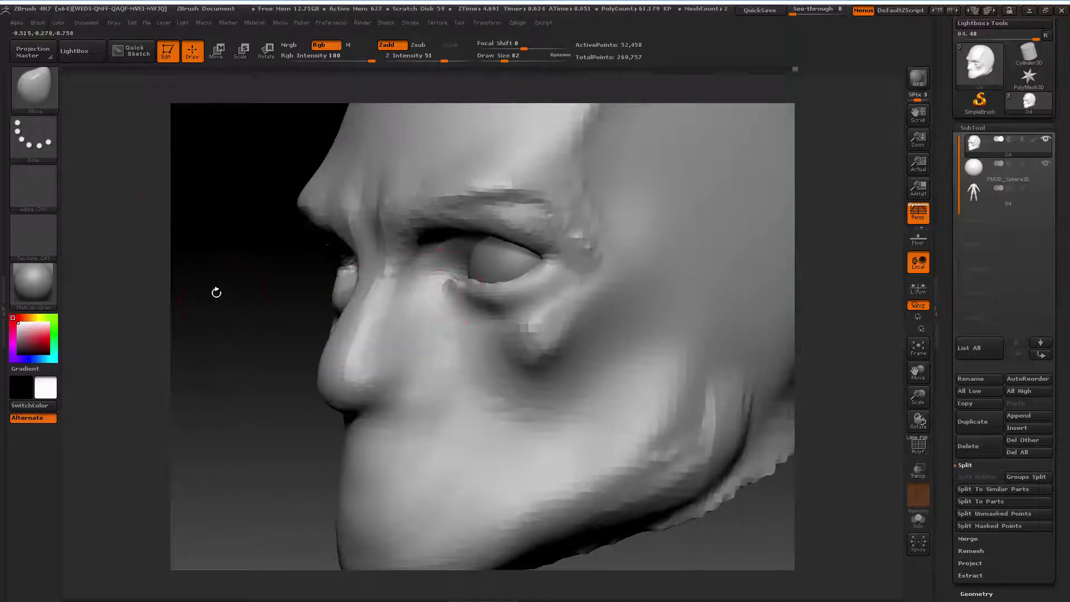
{"action": "key", "text": "space"}
{"action": "left_click_drag", "start_coordinate": [251, 229], "coordinate": [234, 230]}
Select the ClayBuildup brush and shrink it to about size 26
{"action": "left_click", "coordinate": [55, 95]}
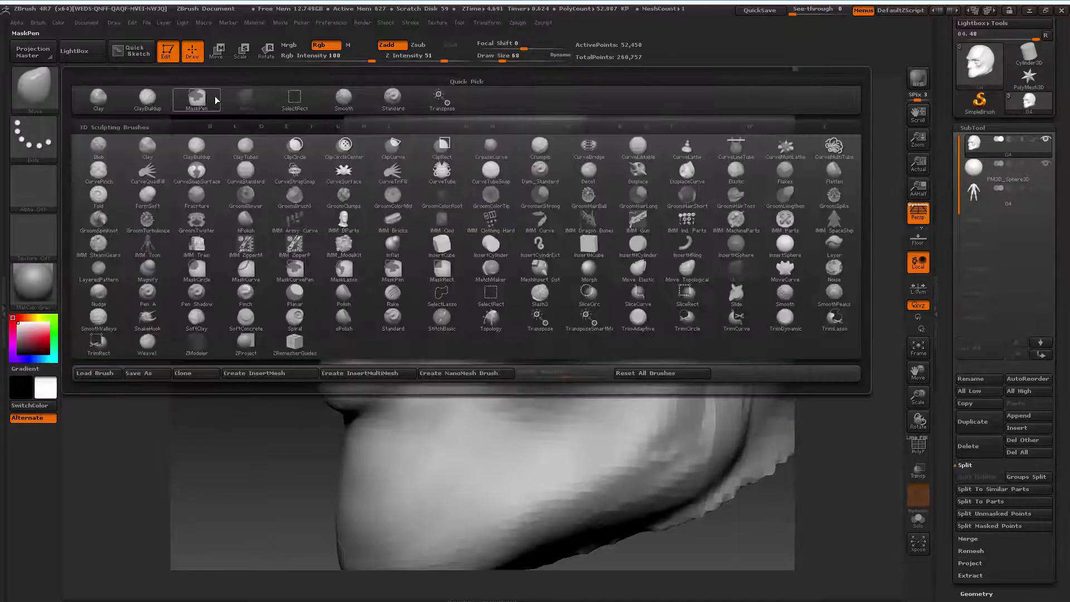
{"action": "left_click", "coordinate": [215, 100]}
{"action": "left_click_drag", "start_coordinate": [231, 309], "coordinate": [276, 306]}
{"action": "key", "text": "space"}
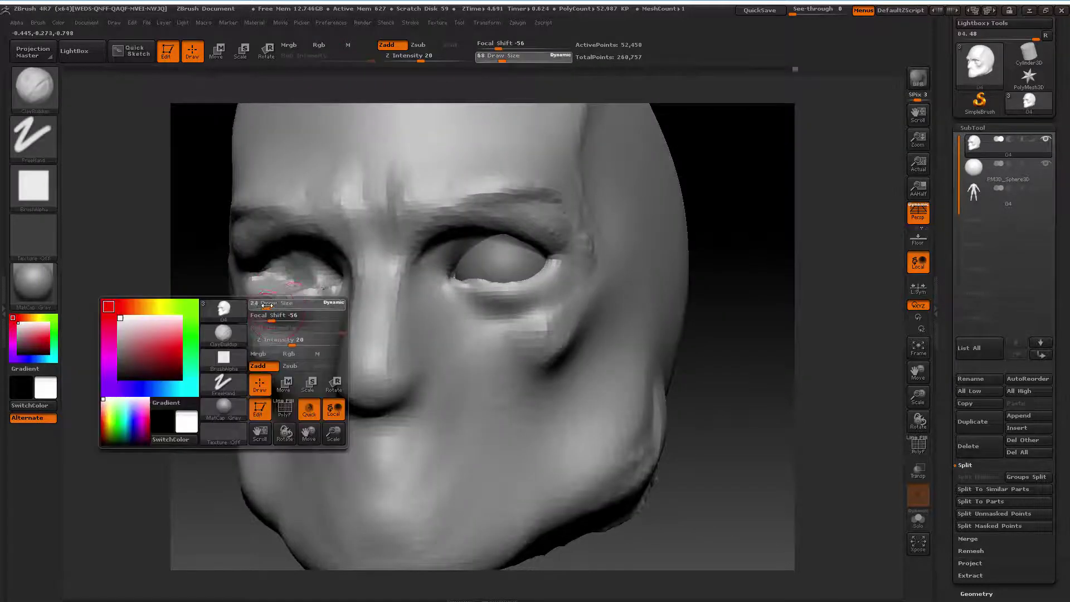
{"action": "key", "text": "space"}
{"action": "left_click_drag", "start_coordinate": [502, 276], "coordinate": [435, 277]}
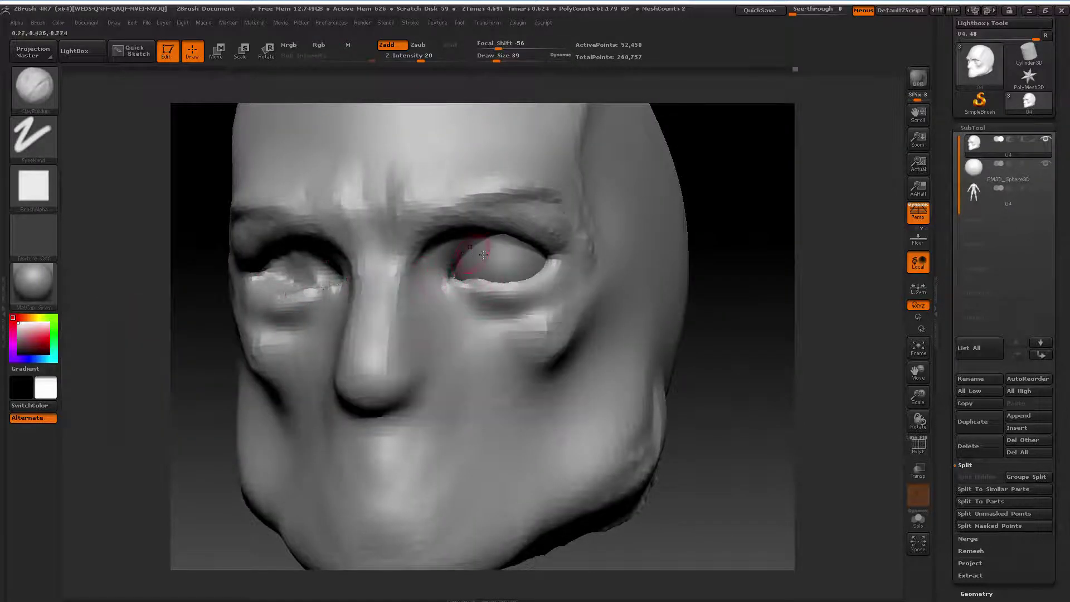
{"action": "mouse_move", "coordinate": [749, 204]}
{"action": "left_mouse_down"}
{"action": "mouse_move", "coordinate": [885, 385]}
{"action": "mouse_move", "coordinate": [691, 278]}
{"action": "mouse_move", "coordinate": [643, 284]}
{"action": "left_mouse_up"}
{"action": "key", "text": "space"}
{"action": "key", "text": "space"}
{"action": "mouse_move", "coordinate": [565, 290]}
{"action": "left_mouse_down"}
{"action": "mouse_move", "coordinate": [472, 266]}
{"action": "mouse_move", "coordinate": [451, 298]}
{"action": "mouse_move", "coordinate": [488, 278]}
{"action": "mouse_move", "coordinate": [443, 309]}
{"action": "left_mouse_up"}
Build up both upper eyelids with clay strokes, thickening the right lid
{"action": "left_click_drag", "start_coordinate": [501, 269], "coordinate": [557, 282]}
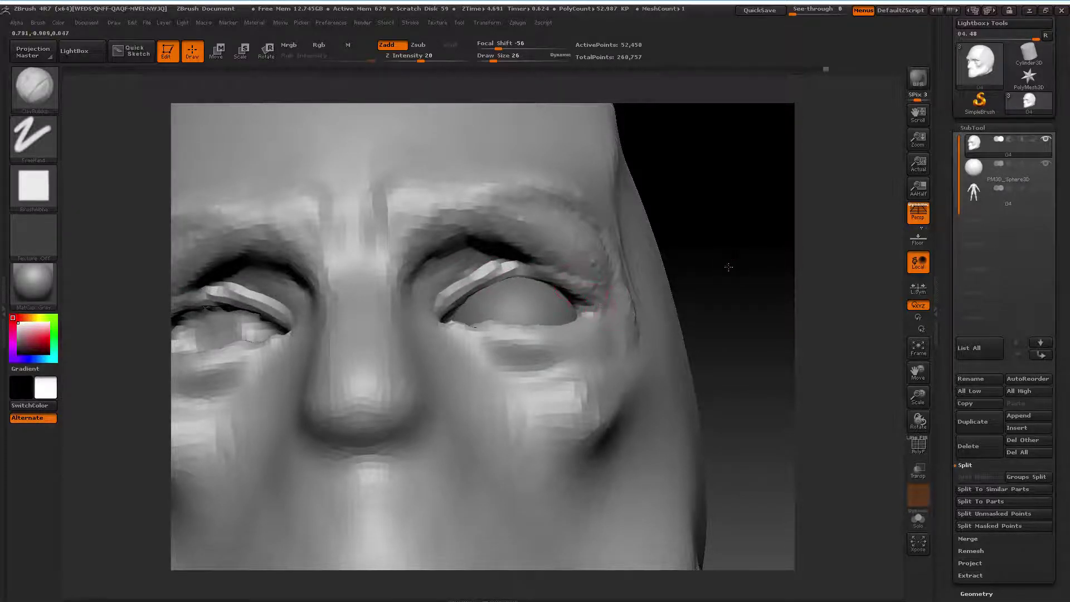
{"action": "left_click_drag", "start_coordinate": [729, 267], "coordinate": [594, 306]}
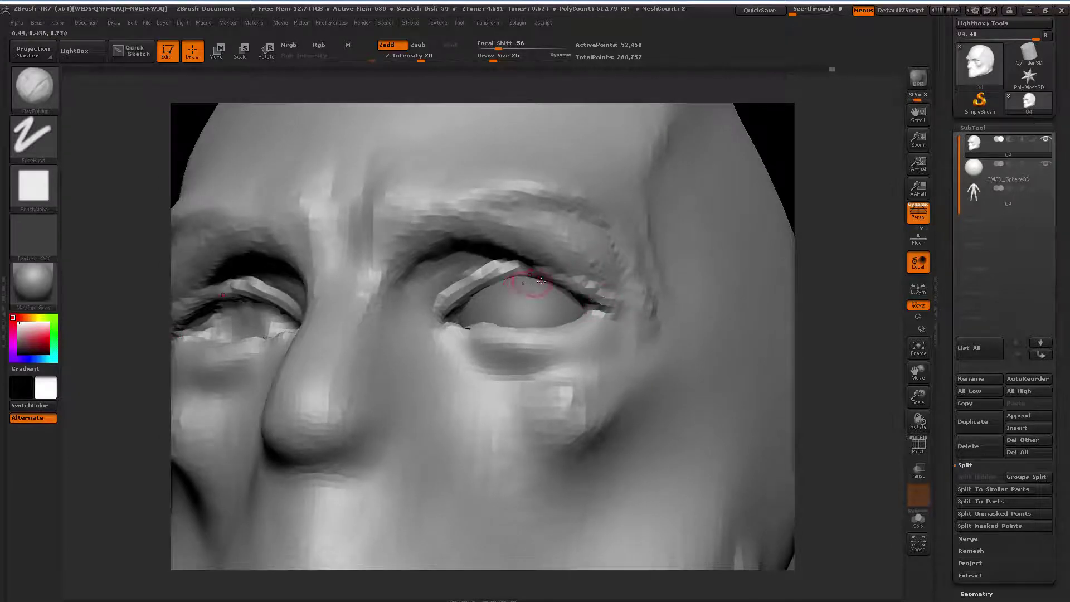
{"action": "mouse_move", "coordinate": [541, 278]}
{"action": "left_mouse_down"}
{"action": "mouse_move", "coordinate": [468, 273]}
{"action": "mouse_move", "coordinate": [509, 274]}
{"action": "left_mouse_up"}
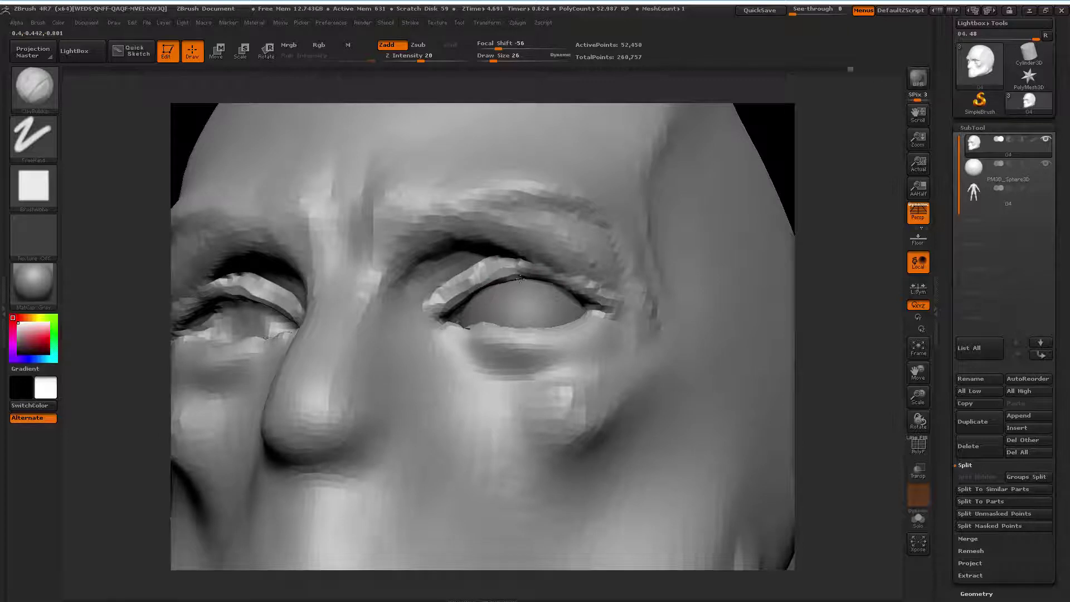
Smooth the bumps and creases of both upper eyelids toward the outer corners
{"action": "key", "text": "ctrl"}
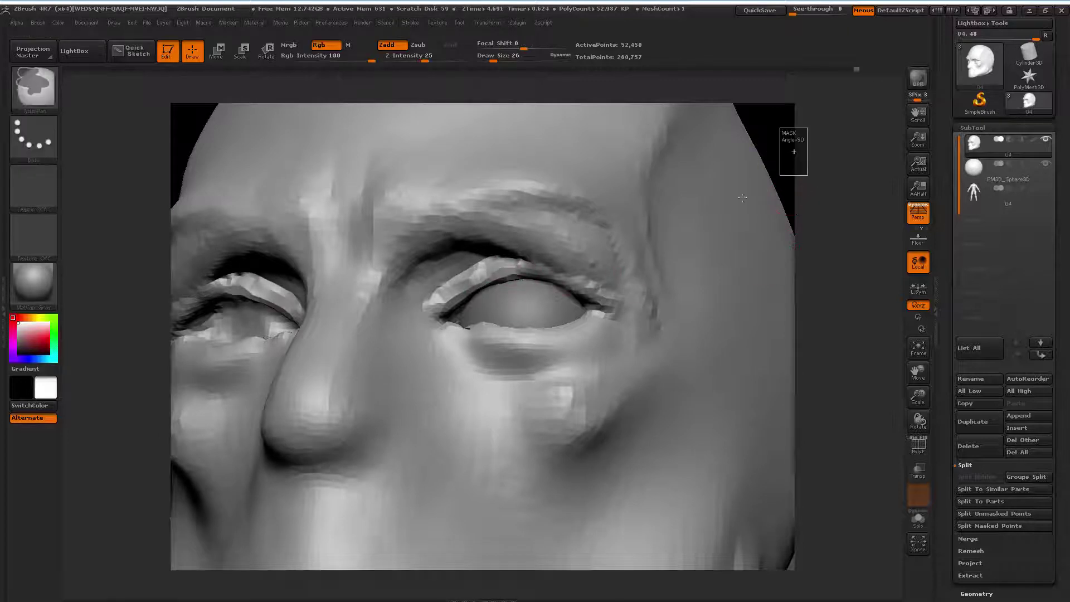
{"action": "left_click_drag", "start_coordinate": [434, 289], "coordinate": [605, 283], "text": "shift"}
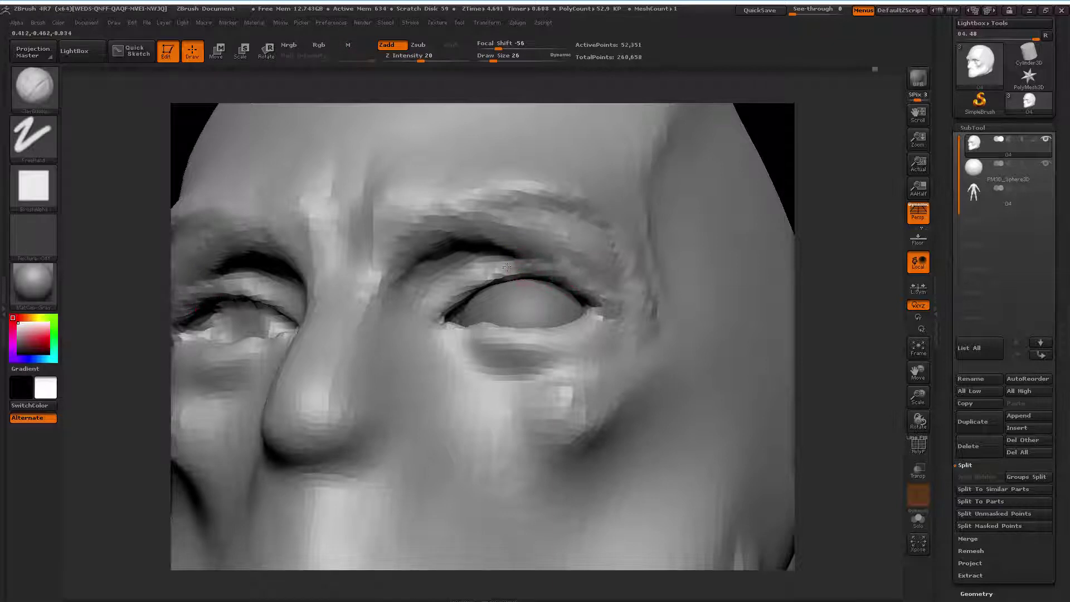
{"action": "left_click_drag", "start_coordinate": [534, 273], "coordinate": [518, 282]}
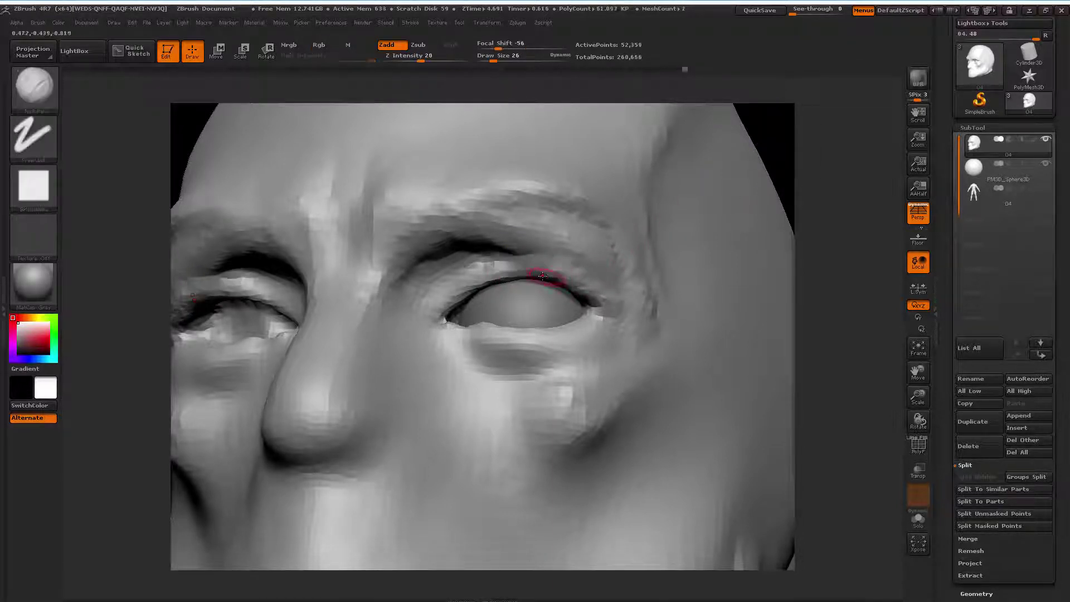
{"action": "key", "text": "shift"}
{"action": "mouse_move", "coordinate": [506, 260]}
{"action": "left_mouse_down", "text": "shift"}
{"action": "mouse_move", "coordinate": [550, 254]}
{"action": "mouse_move", "coordinate": [579, 267]}
{"action": "left_mouse_up", "text": "shift"}
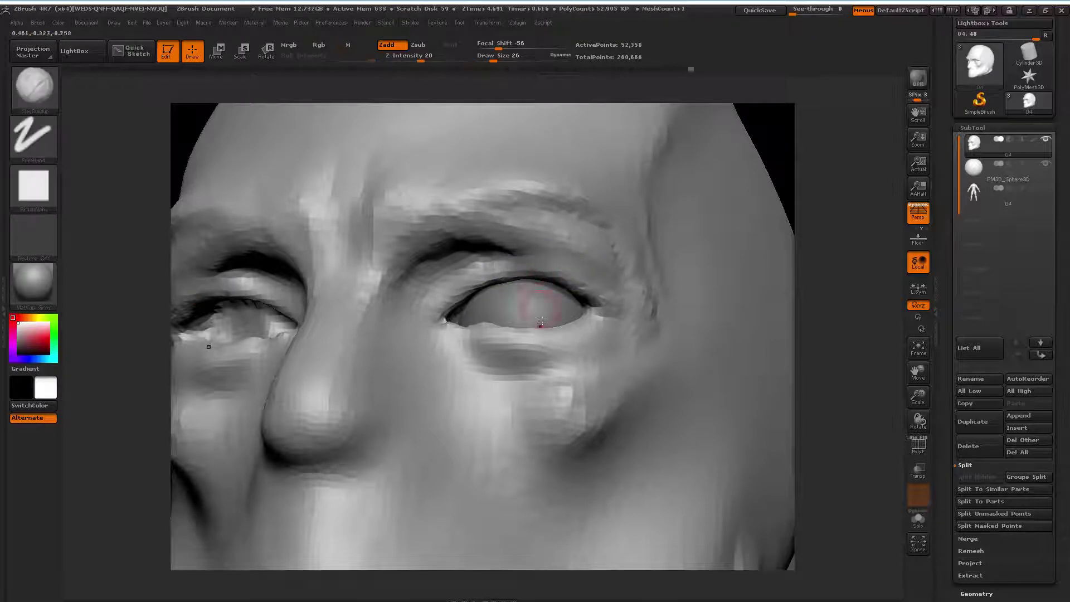
Reframe the head in three-quarter view and reduce the brush size to 17
{"action": "key", "text": "f"}
{"action": "mouse_move", "coordinate": [773, 336]}
{"action": "left_mouse_down"}
{"action": "mouse_move", "coordinate": [734, 351]}
{"action": "mouse_move", "coordinate": [748, 373]}
{"action": "mouse_move", "coordinate": [617, 303]}
{"action": "left_mouse_up"}
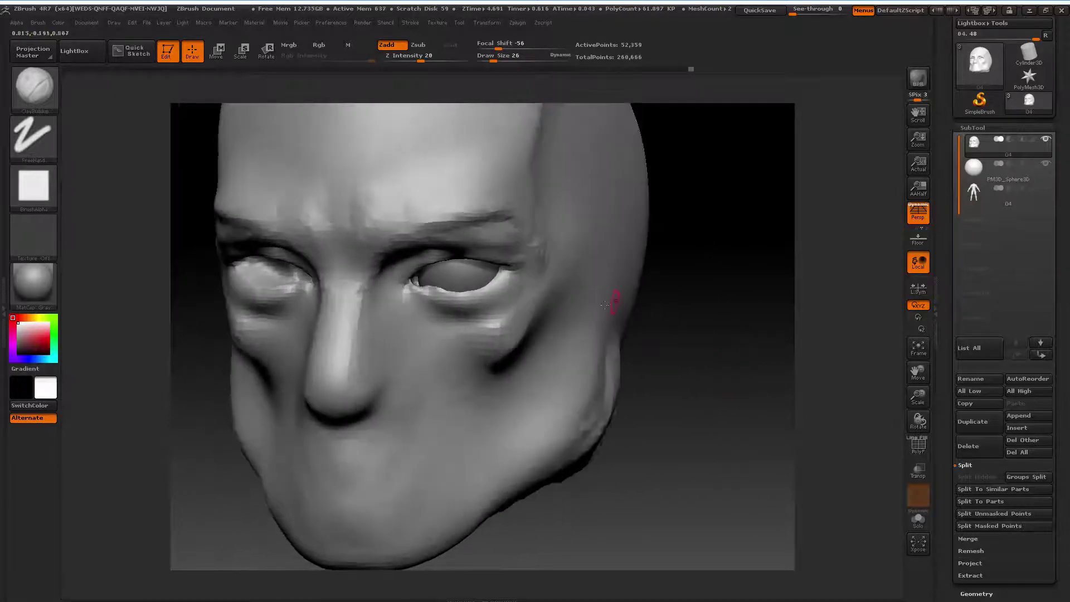
{"action": "key", "text": "space"}
{"action": "key", "text": "space"}
{"action": "mouse_move", "coordinate": [473, 301]}
{"action": "left_mouse_down"}
{"action": "mouse_move", "coordinate": [455, 304]}
{"action": "mouse_move", "coordinate": [507, 281]}
{"action": "left_mouse_up"}
{"action": "key", "text": "space"}
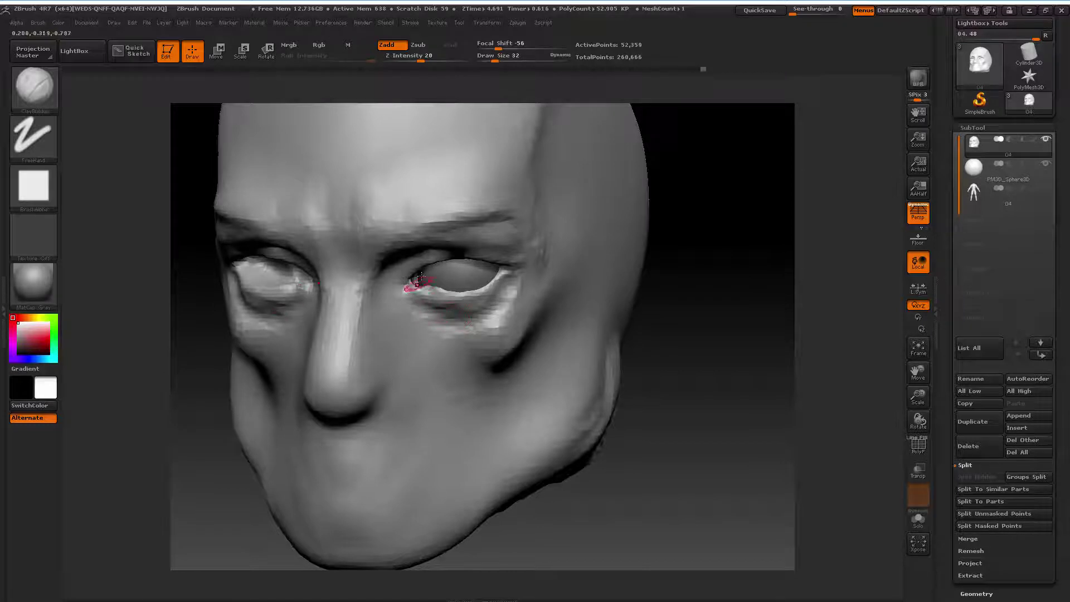
Switch to the Move brush at size 86 with the head in three-quarter view
{"action": "left_click_drag", "start_coordinate": [918, 372], "coordinate": [920, 377]}
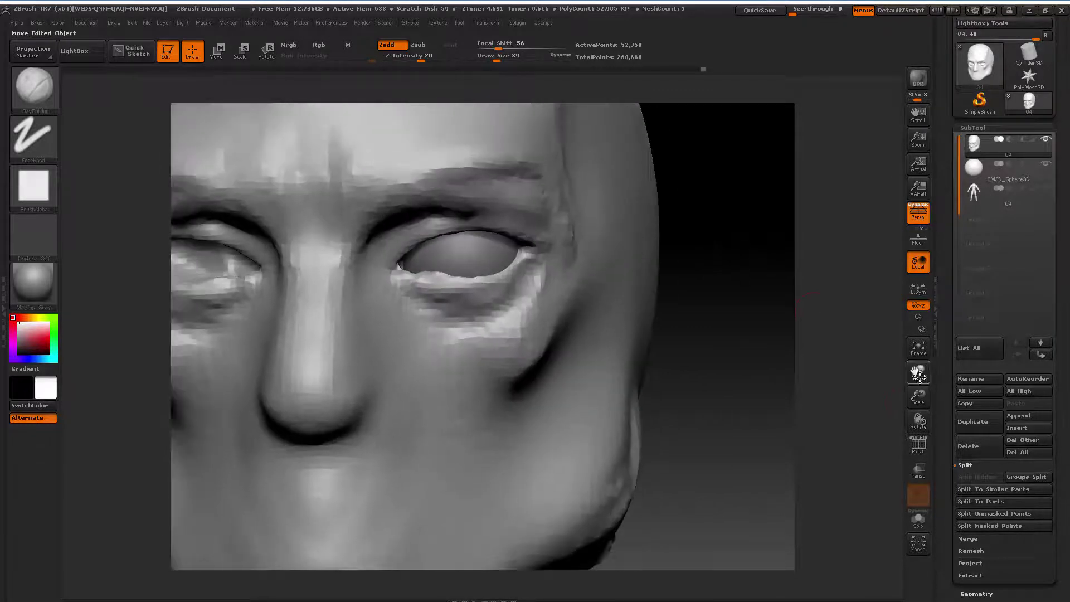
{"action": "left_click_drag", "start_coordinate": [724, 346], "coordinate": [641, 358]}
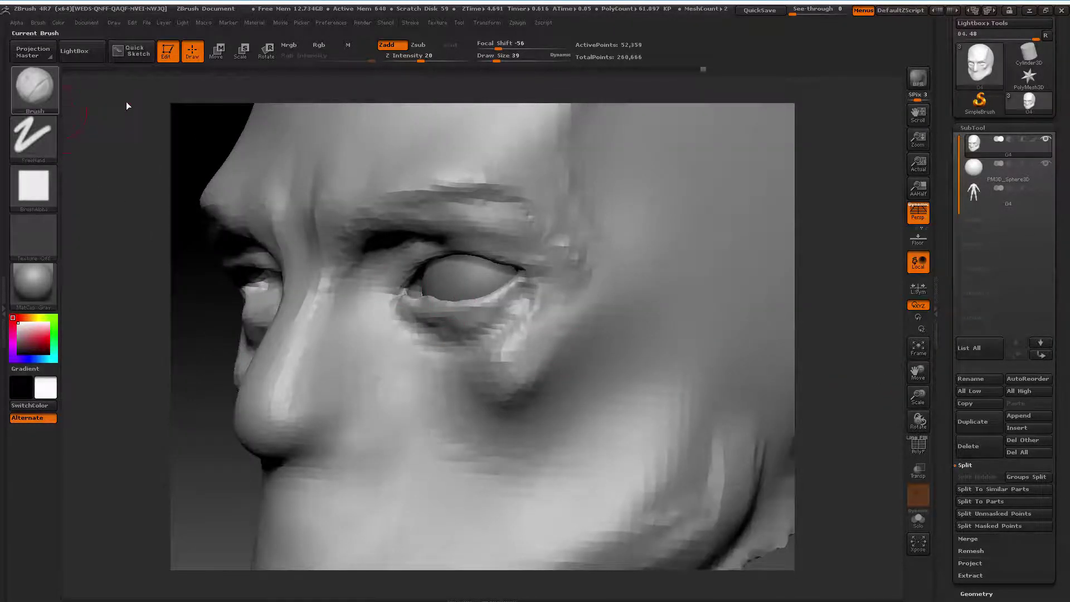
{"action": "key", "text": "b"}
{"action": "key", "text": "m"}
{"action": "key", "text": "v"}
{"action": "key", "text": "space"}
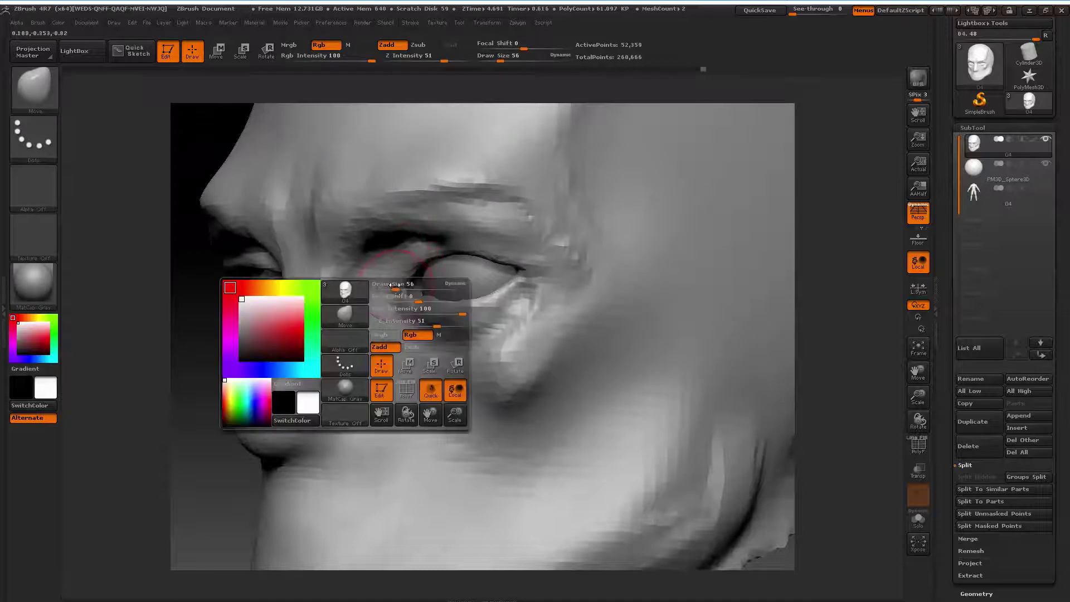
{"action": "left_click_drag", "start_coordinate": [394, 285], "coordinate": [412, 302]}
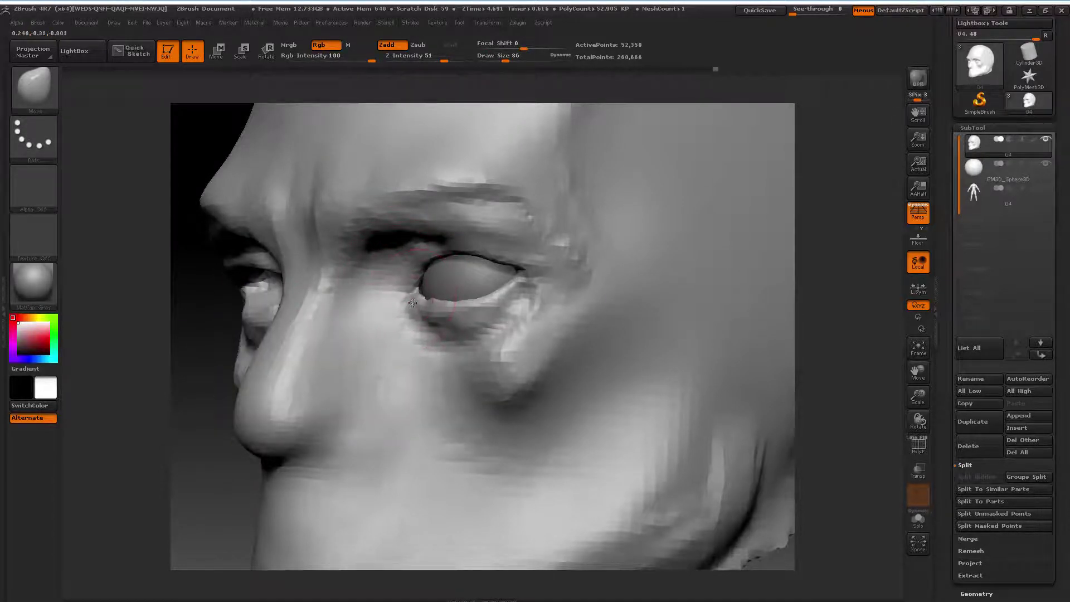
Orbit around the eye and reduce the Move brush to size 47
{"action": "mouse_move", "coordinate": [890, 370]}
{"action": "left_mouse_down"}
{"action": "mouse_move", "coordinate": [855, 370]}
{"action": "mouse_move", "coordinate": [764, 250]}
{"action": "left_mouse_up"}
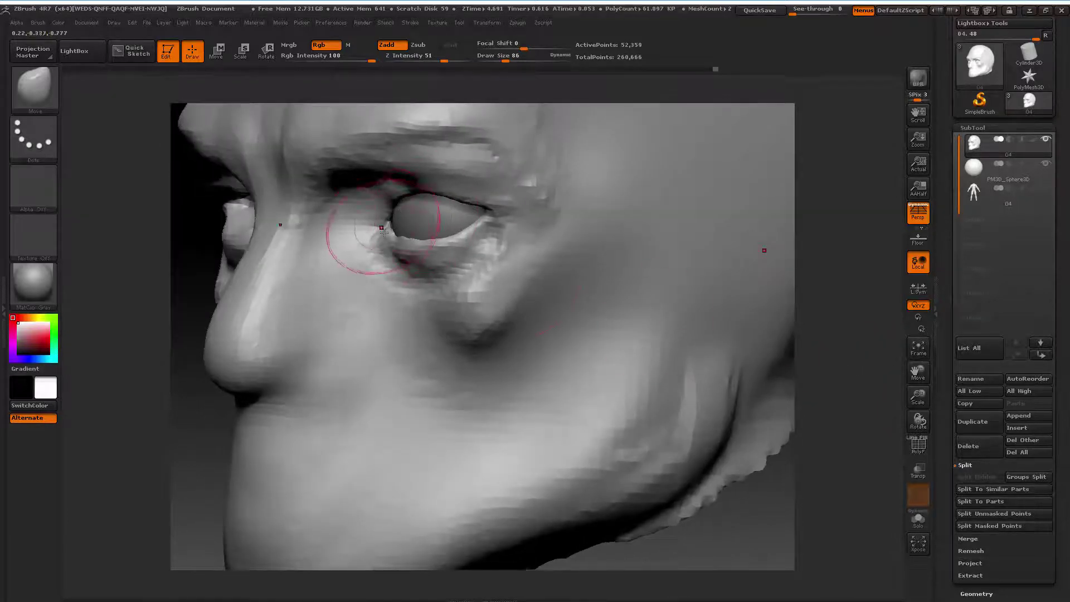
{"action": "left_click_drag", "start_coordinate": [835, 390], "coordinate": [736, 370]}
{"action": "left_click_drag", "start_coordinate": [617, 435], "coordinate": [638, 450]}
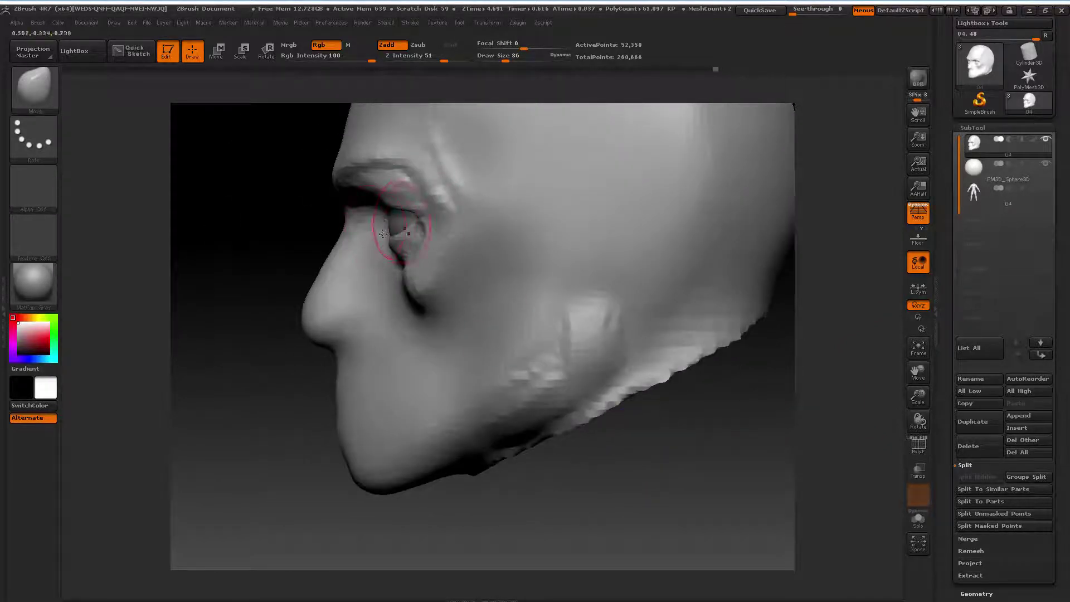
{"action": "mouse_move", "coordinate": [235, 248]}
{"action": "left_mouse_down"}
{"action": "mouse_move", "coordinate": [535, 227]}
{"action": "mouse_move", "coordinate": [585, 197]}
{"action": "mouse_move", "coordinate": [573, 207]}
{"action": "left_mouse_up"}
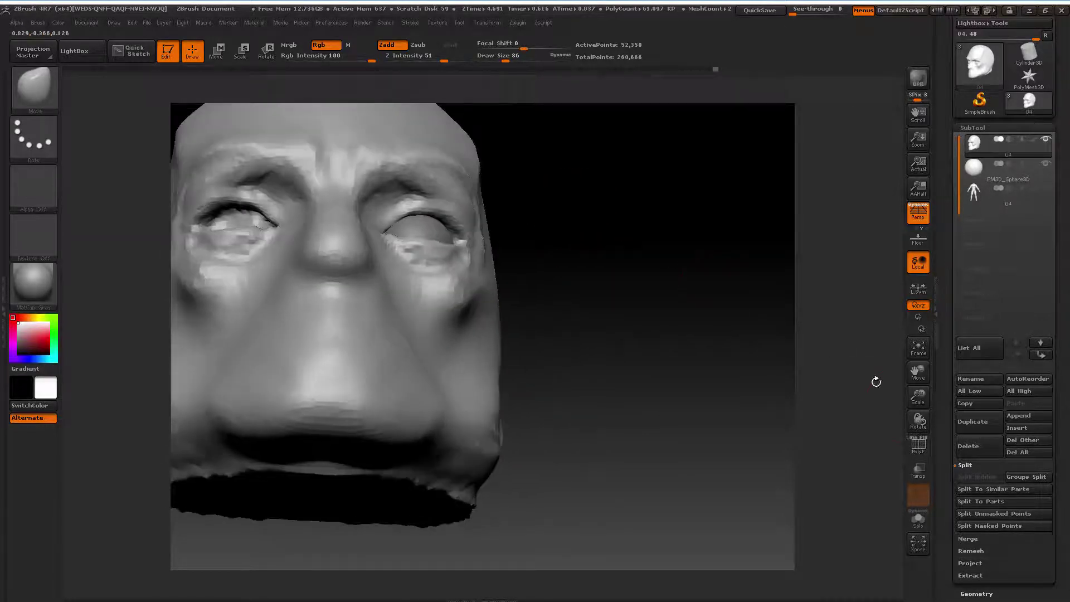
{"action": "left_click_drag", "start_coordinate": [874, 375], "coordinate": [858, 366], "text": "alt"}
{"action": "key", "text": "s"}
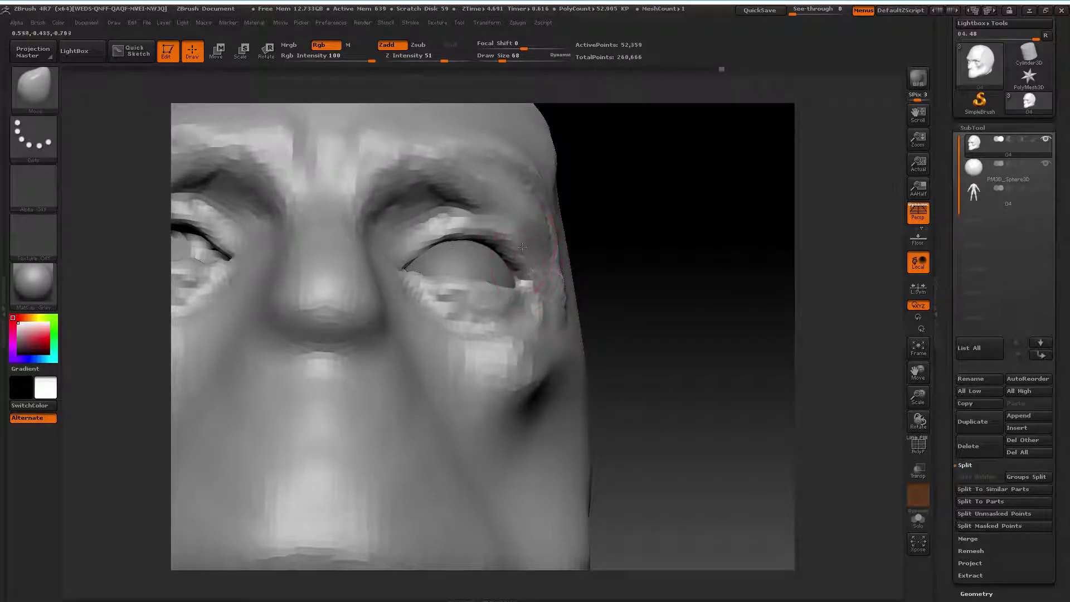
{"action": "left_click_drag", "start_coordinate": [671, 257], "coordinate": [574, 262]}
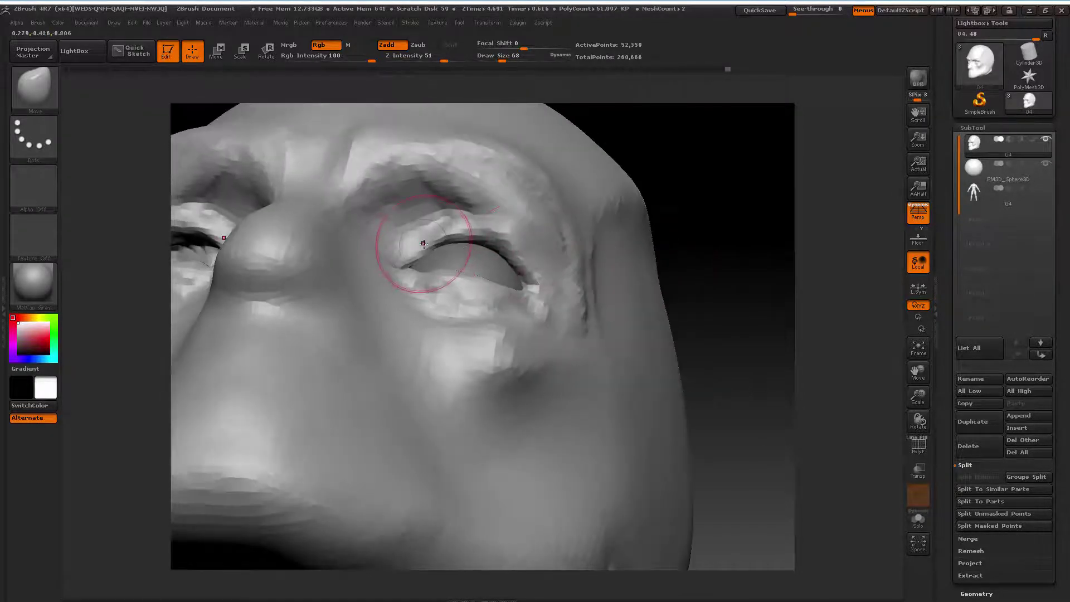
{"action": "key", "text": "space"}
{"action": "left_click_drag", "start_coordinate": [446, 245], "coordinate": [429, 245]}
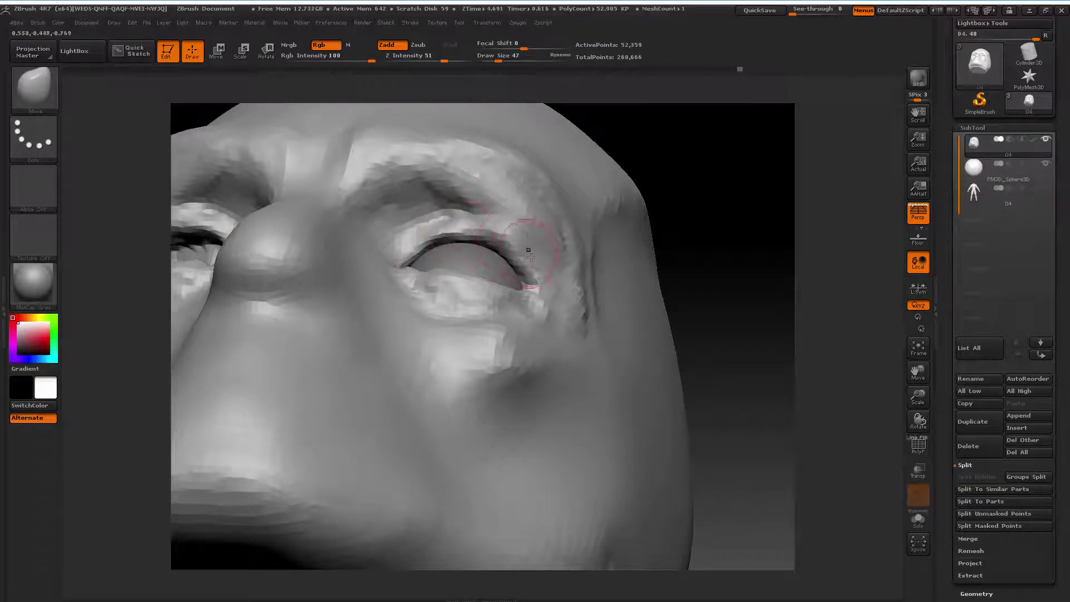
Reshape both lower eyelids and push the inner eye corner at size 39
{"action": "mouse_move", "coordinate": [711, 248]}
{"action": "left_mouse_down"}
{"action": "mouse_move", "coordinate": [700, 338]}
{"action": "mouse_move", "coordinate": [716, 357]}
{"action": "left_mouse_up"}
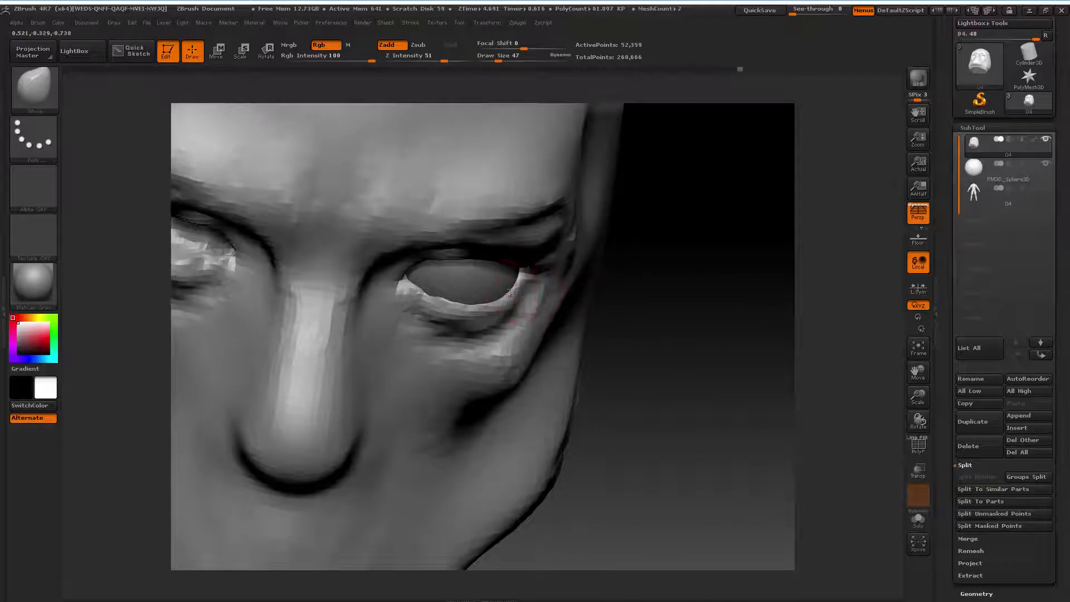
{"action": "left_click_drag", "start_coordinate": [445, 300], "coordinate": [417, 295]}
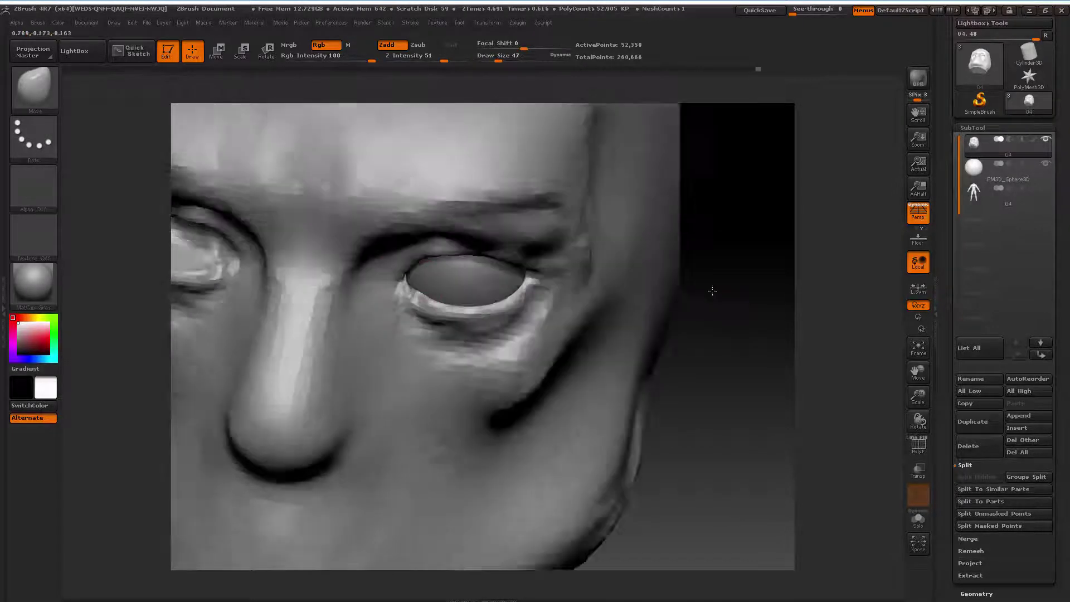
{"action": "left_click_drag", "start_coordinate": [710, 291], "coordinate": [668, 301]}
{"action": "key", "text": "bracketleft"}
{"action": "left_click_drag", "start_coordinate": [403, 298], "coordinate": [429, 315]}
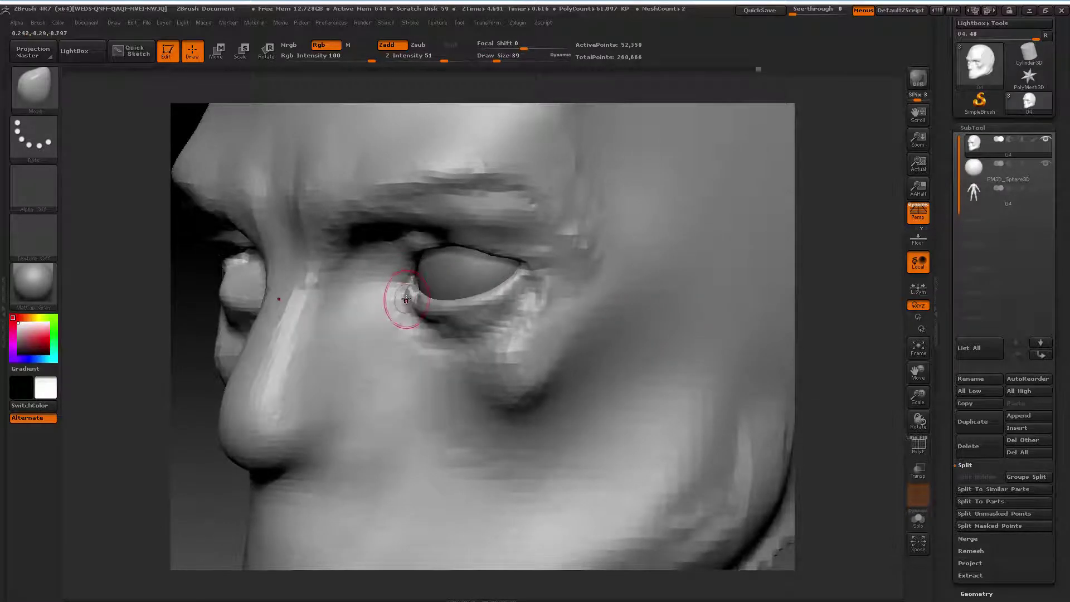
{"action": "left_click_drag", "start_coordinate": [903, 381], "coordinate": [689, 309]}
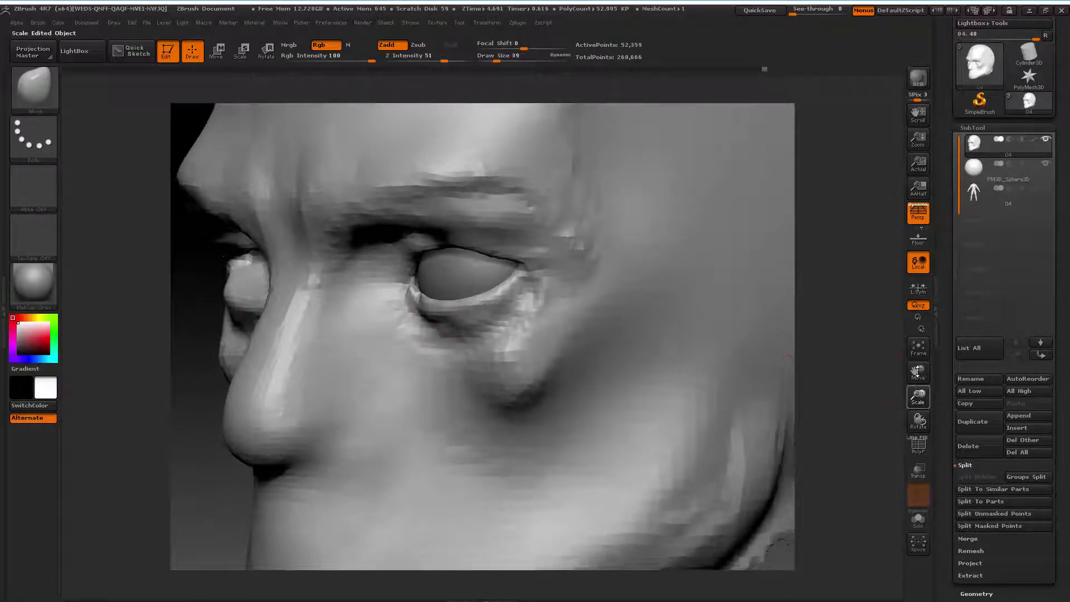
Switch to the ClayBuildup brush and set its size to 42
{"action": "key", "text": "s"}
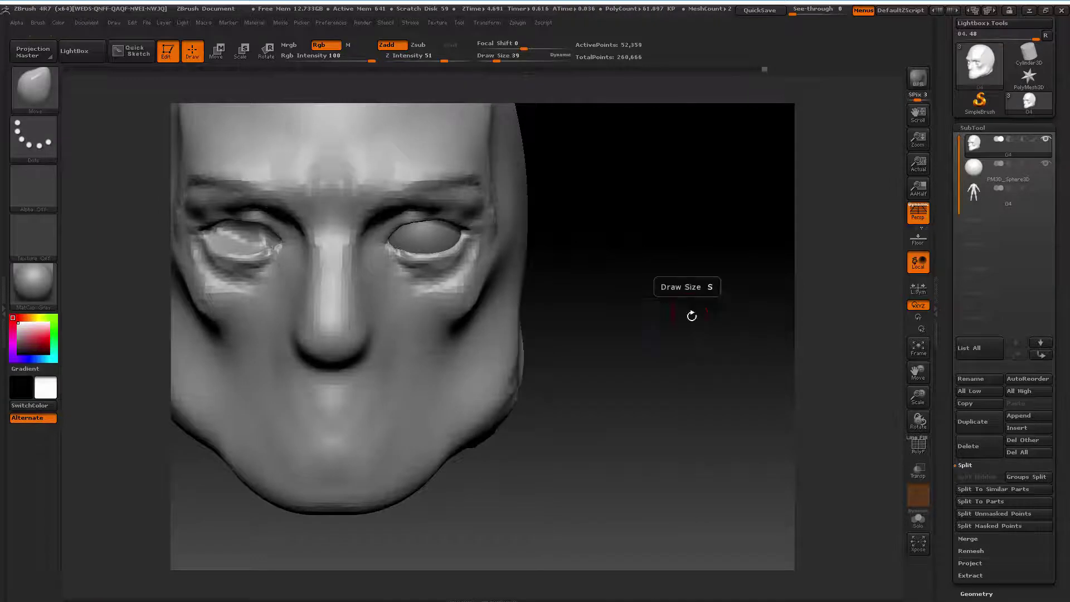
{"action": "left_click_drag", "start_coordinate": [917, 372], "coordinate": [842, 361]}
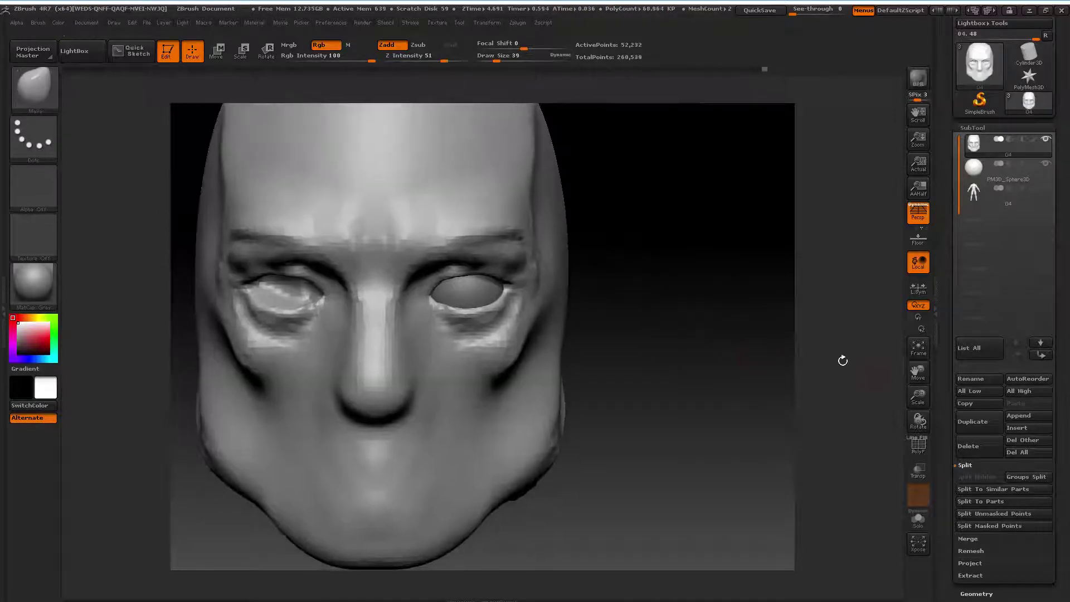
{"action": "key", "text": "b"}
{"action": "key", "text": "c"}
{"action": "key", "text": "b"}
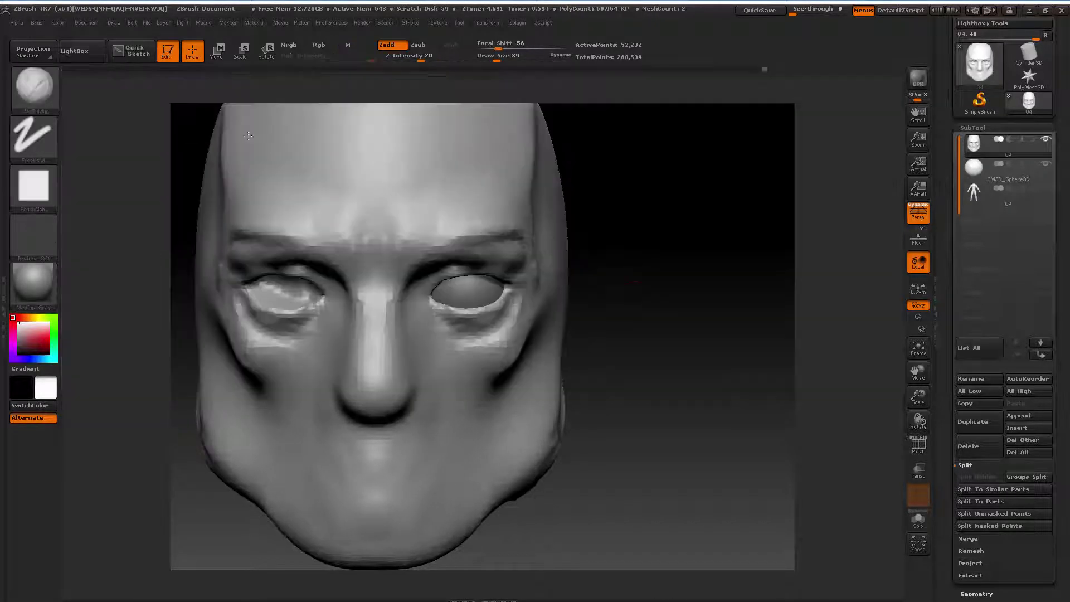
{"action": "left_click_drag", "start_coordinate": [696, 334], "coordinate": [808, 346]}
{"action": "left_click_drag", "start_coordinate": [917, 381], "coordinate": [891, 312]}
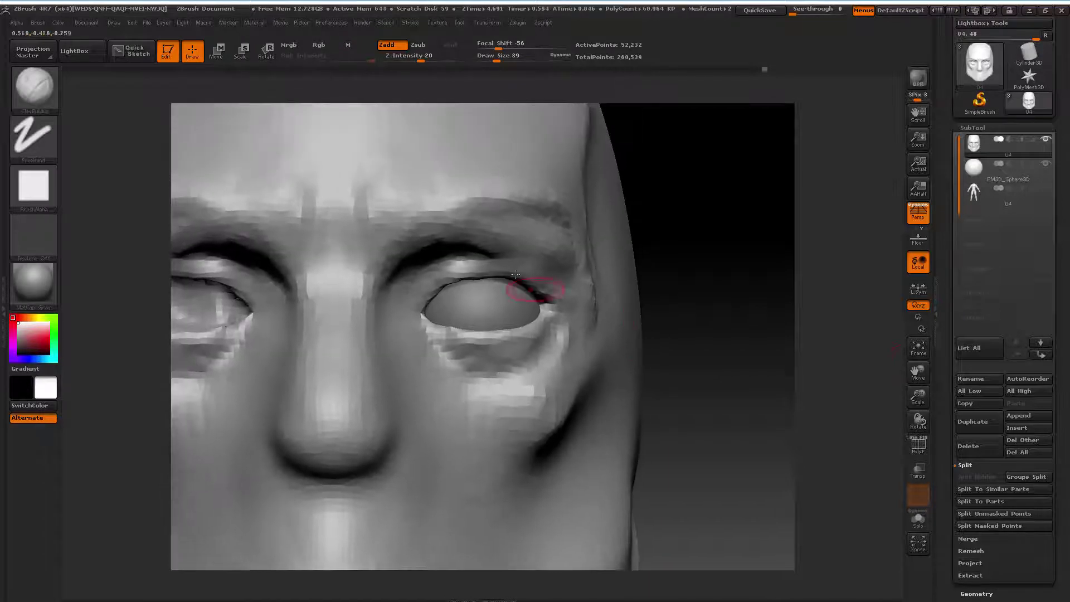
{"action": "key", "text": "space"}
{"action": "mouse_move", "coordinate": [503, 270]}
{"action": "left_mouse_down"}
{"action": "mouse_move", "coordinate": [476, 277]}
{"action": "mouse_move", "coordinate": [546, 289]}
{"action": "left_mouse_up"}
{"action": "key", "text": "space"}
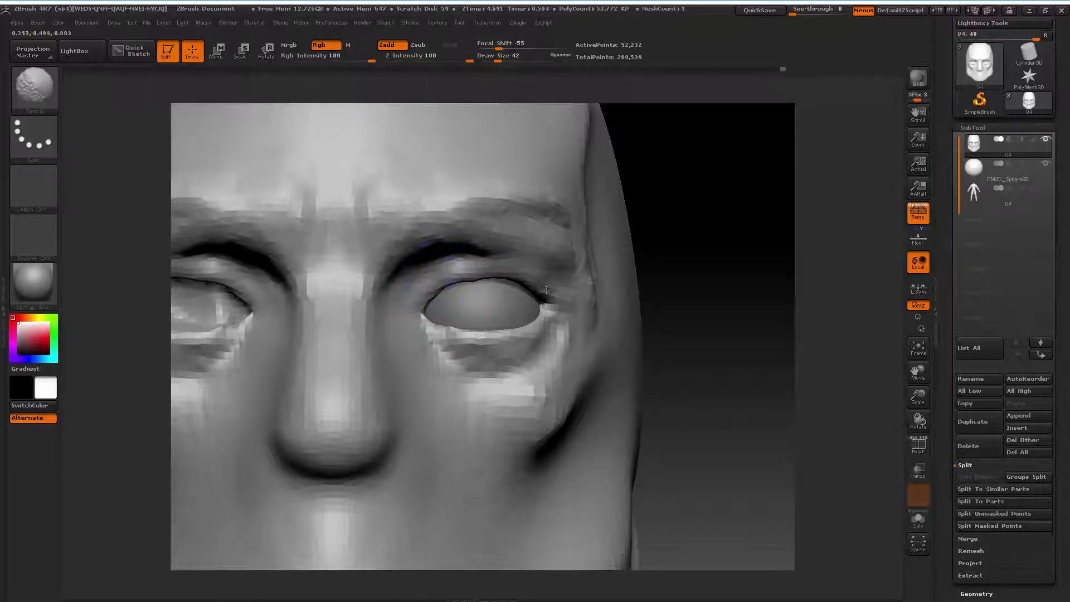
Undo the last stroke, build a fold on the upper eyelid, and check it in profile
{"action": "key", "text": "ctrl+z"}
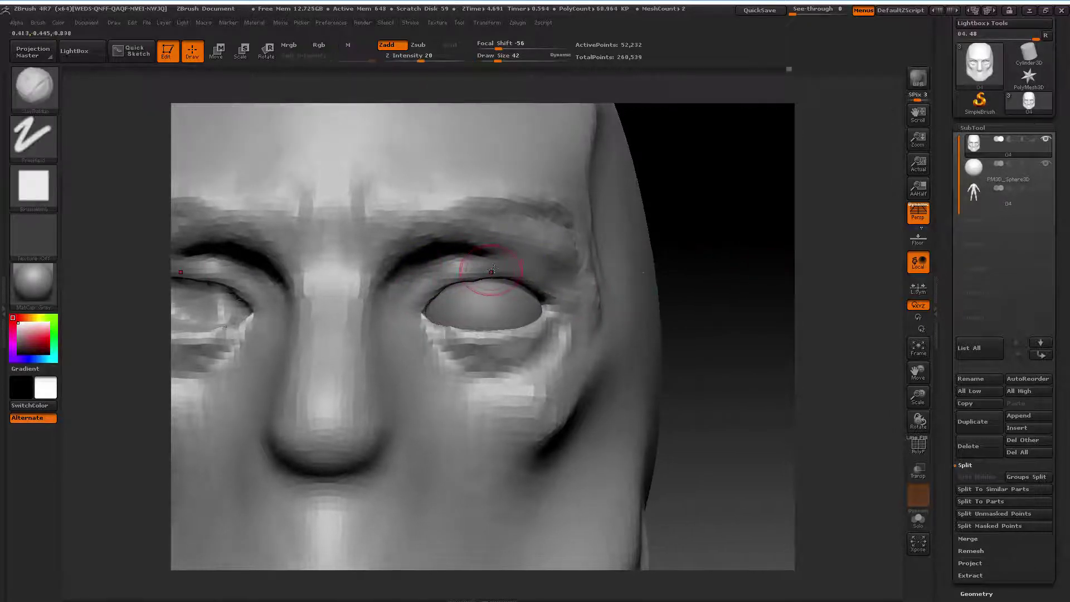
{"action": "mouse_move", "coordinate": [495, 275]}
{"action": "left_mouse_down"}
{"action": "mouse_move", "coordinate": [526, 294]}
{"action": "mouse_move", "coordinate": [423, 289]}
{"action": "left_mouse_up"}
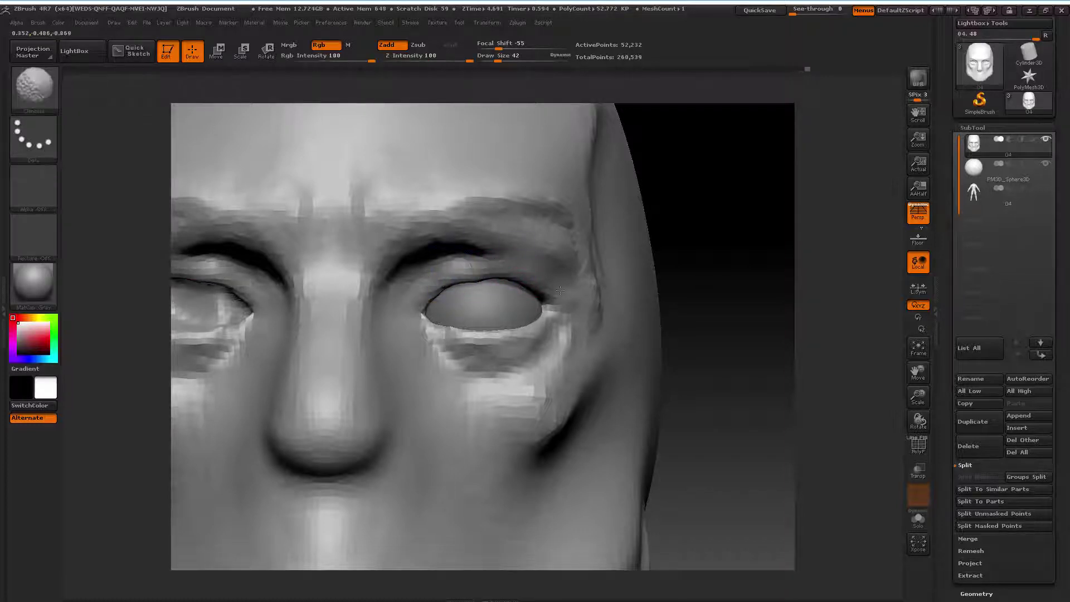
{"action": "mouse_move", "coordinate": [747, 287]}
{"action": "left_mouse_down"}
{"action": "mouse_move", "coordinate": [766, 301]}
{"action": "mouse_move", "coordinate": [715, 291]}
{"action": "left_mouse_up"}
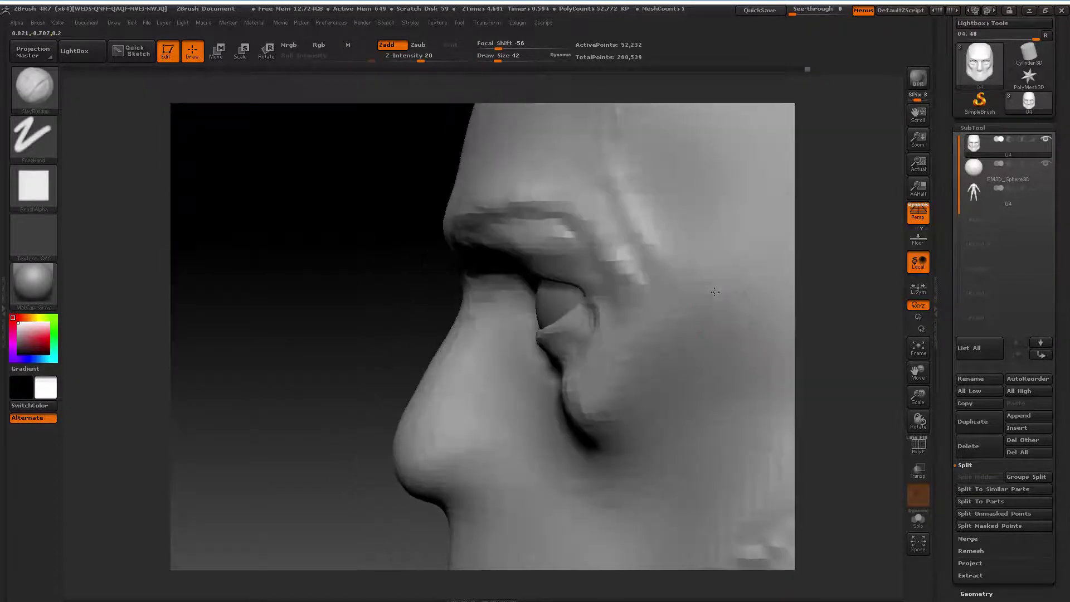
{"action": "left_click_drag", "start_coordinate": [917, 370], "coordinate": [709, 351]}
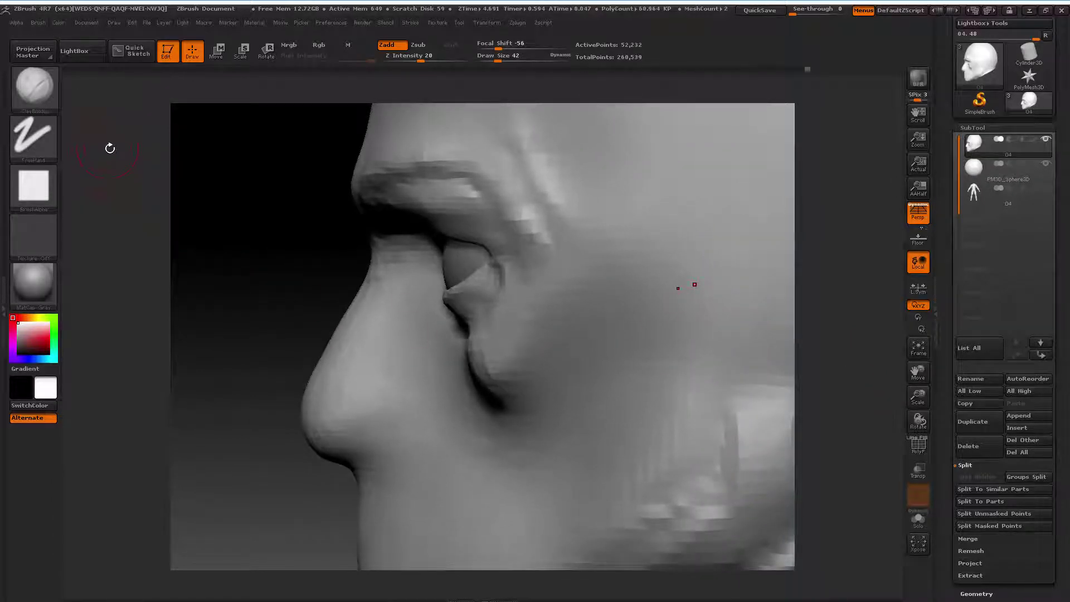
Reposition the eye area with a Move-mode transpose line drawn down across the eye
{"action": "left_click", "coordinate": [217, 51]}
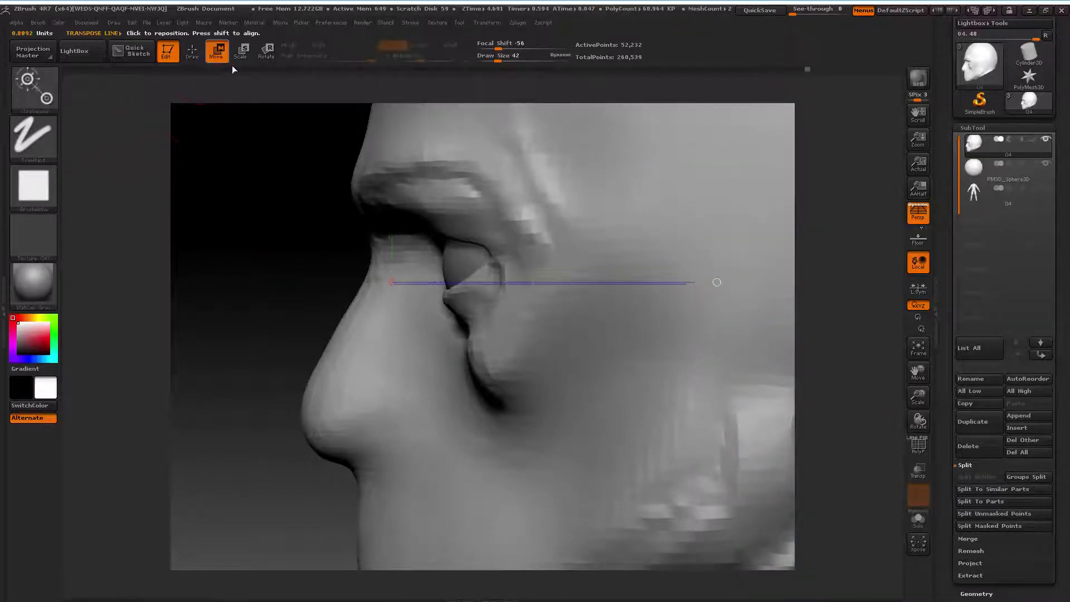
{"action": "left_click_drag", "start_coordinate": [408, 213], "coordinate": [452, 326]}
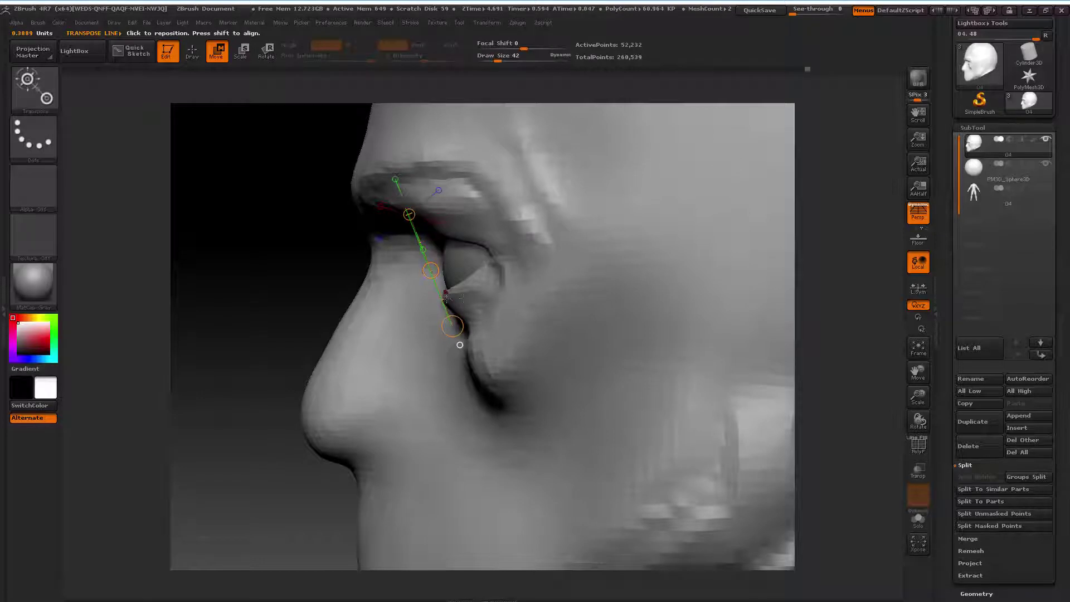
{"action": "left_click_drag", "start_coordinate": [288, 294], "coordinate": [321, 292]}
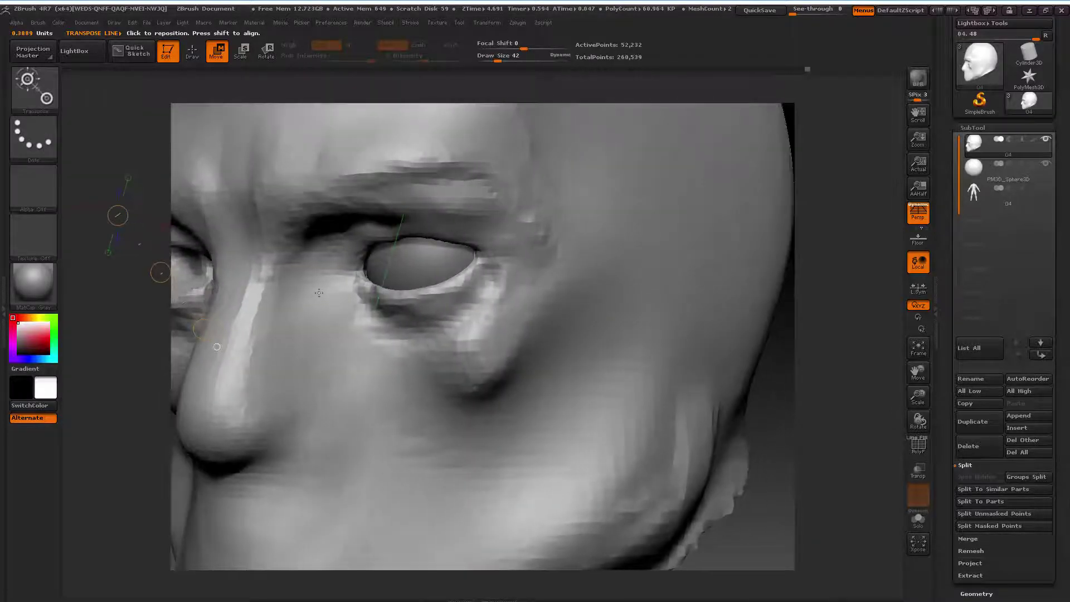
{"action": "left_click", "coordinate": [192, 51]}
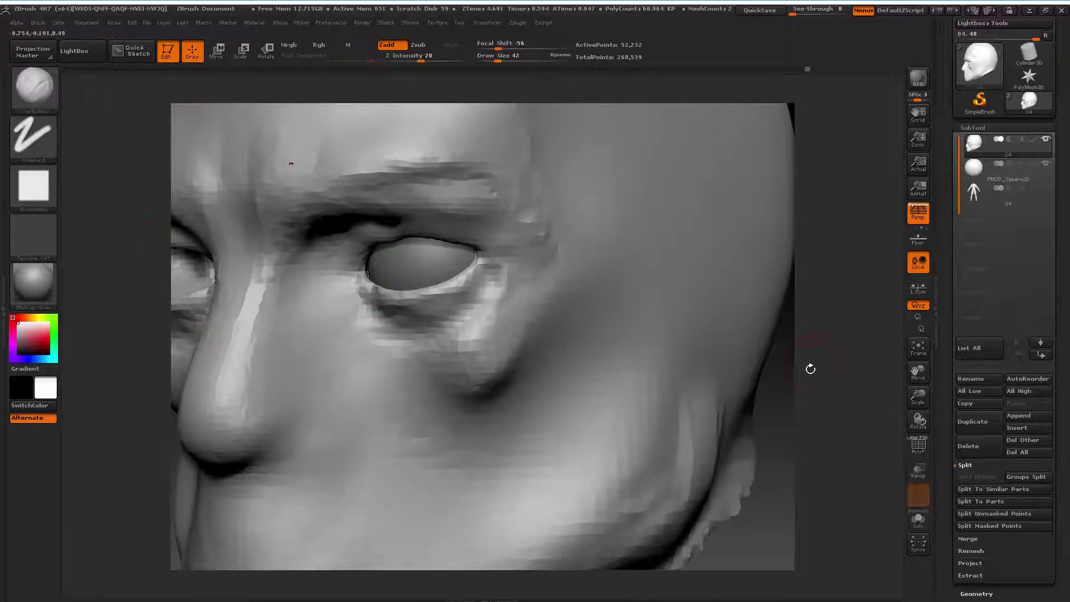
{"action": "left_click_drag", "start_coordinate": [806, 365], "coordinate": [793, 324]}
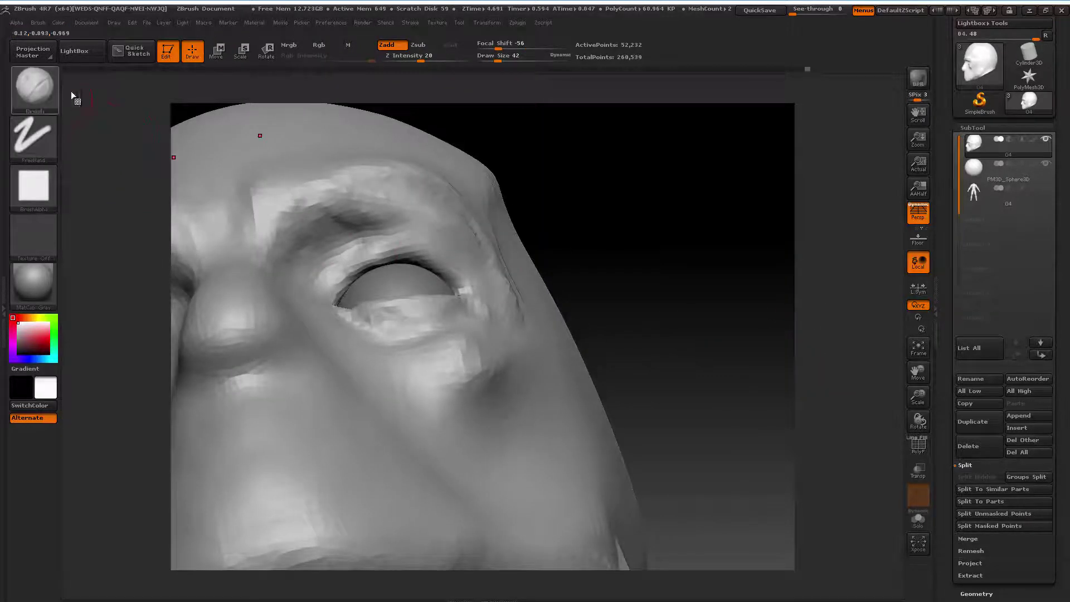
Choose the Move brush and pull the upper eyelid up to widen the eye
{"action": "left_click", "coordinate": [34, 87]}
{"action": "left_click", "coordinate": [260, 103]}
{"action": "left_click_drag", "start_coordinate": [534, 168], "coordinate": [611, 229]}
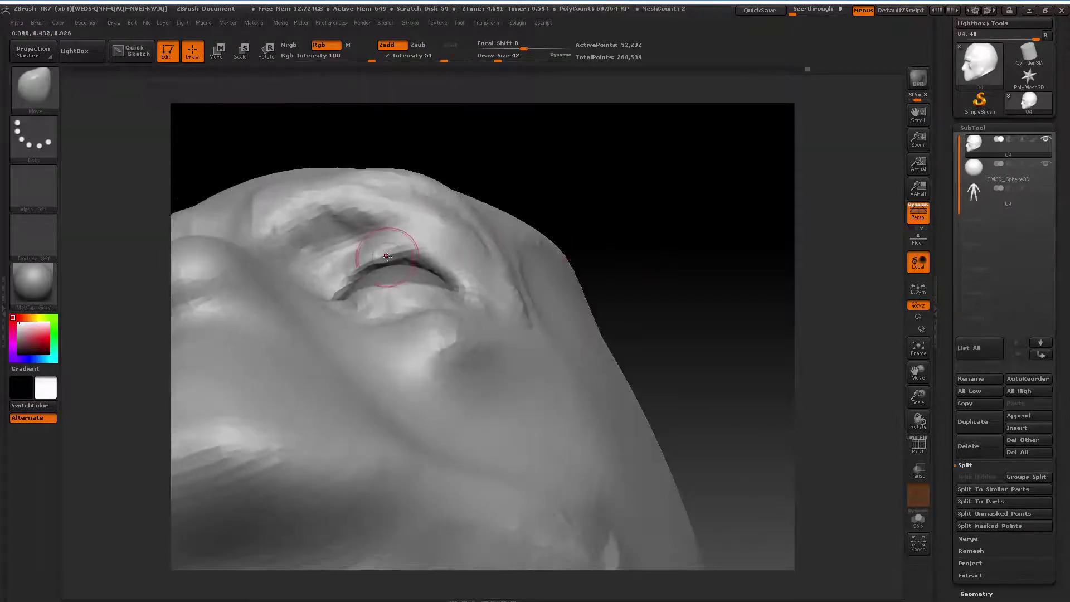
{"action": "mouse_move", "coordinate": [374, 263]}
{"action": "left_mouse_down"}
{"action": "mouse_move", "coordinate": [368, 254]}
{"action": "mouse_move", "coordinate": [416, 262]}
{"action": "left_mouse_up"}
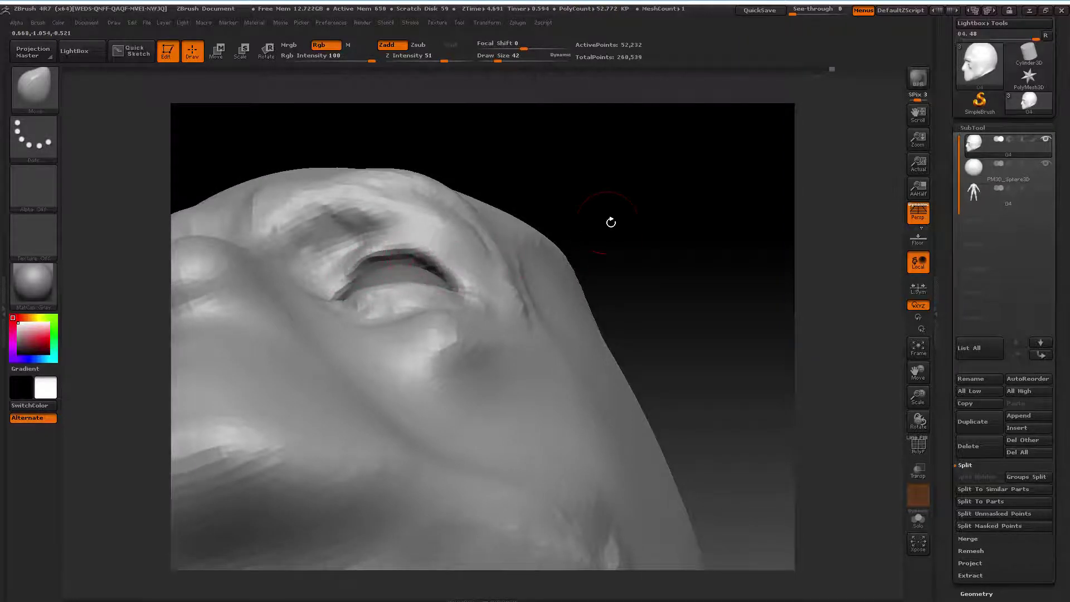
Reshape the upper lid's outer corner and edge, then inspect the eye in profile
{"action": "left_click_drag", "start_coordinate": [611, 223], "coordinate": [628, 231]}
{"action": "left_click_drag", "start_coordinate": [441, 270], "coordinate": [440, 269]}
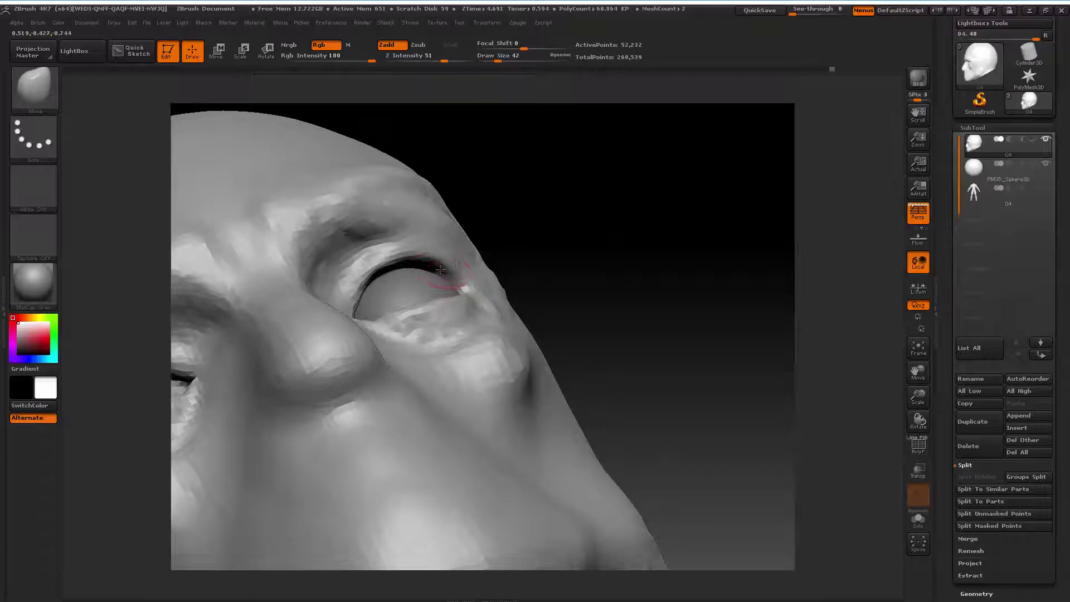
{"action": "left_click_drag", "start_coordinate": [559, 236], "coordinate": [585, 234]}
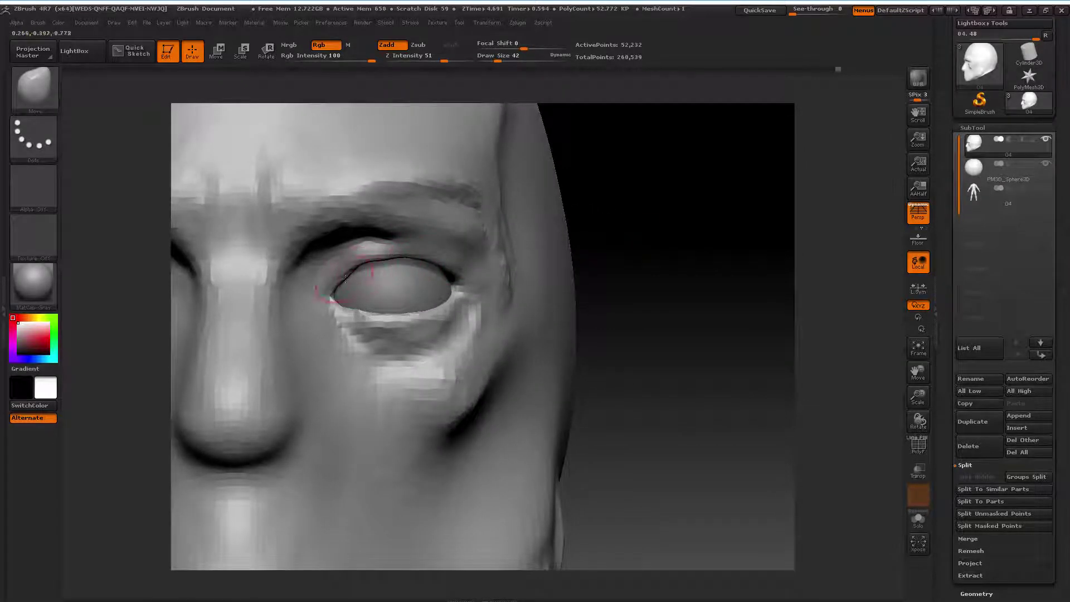
{"action": "left_click_drag", "start_coordinate": [344, 283], "coordinate": [408, 260]}
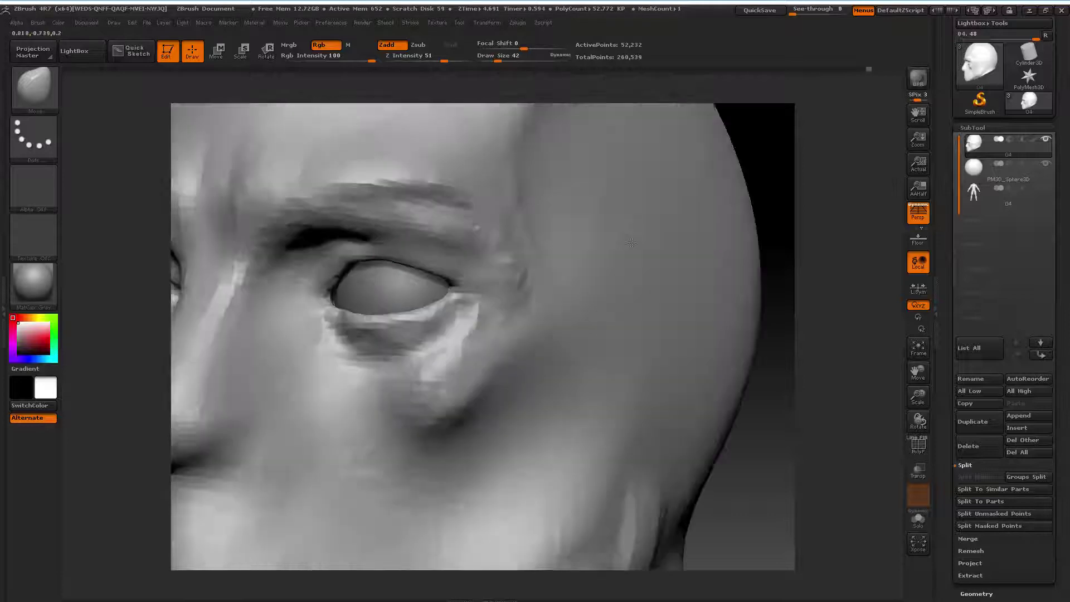
{"action": "left_click_drag", "start_coordinate": [641, 256], "coordinate": [454, 246]}
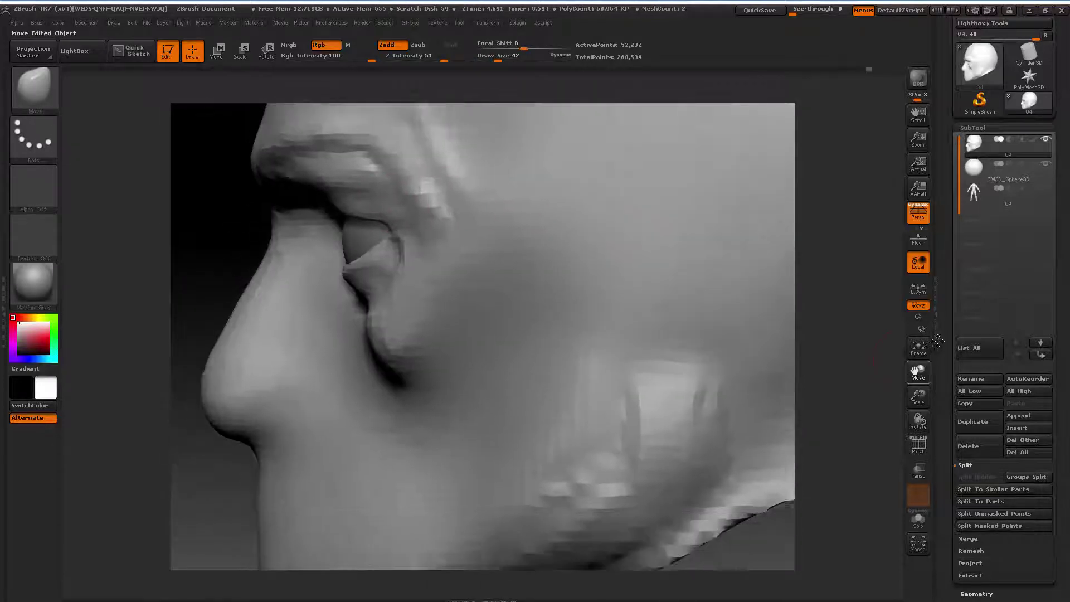
{"action": "mouse_move", "coordinate": [914, 356]}
{"action": "left_mouse_down"}
{"action": "mouse_move", "coordinate": [197, 261]}
{"action": "mouse_move", "coordinate": [728, 296]}
{"action": "left_mouse_up"}
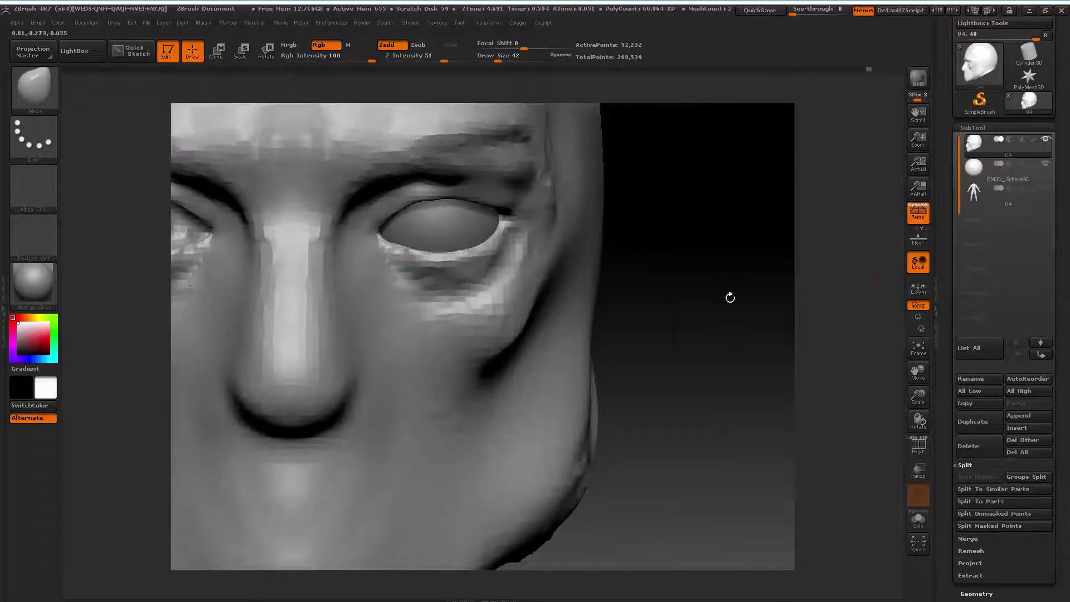
Shift the eyeball sphere subtool in its socket with a transpose line, toggling Transp to see it
{"action": "left_click", "coordinate": [973, 170]}
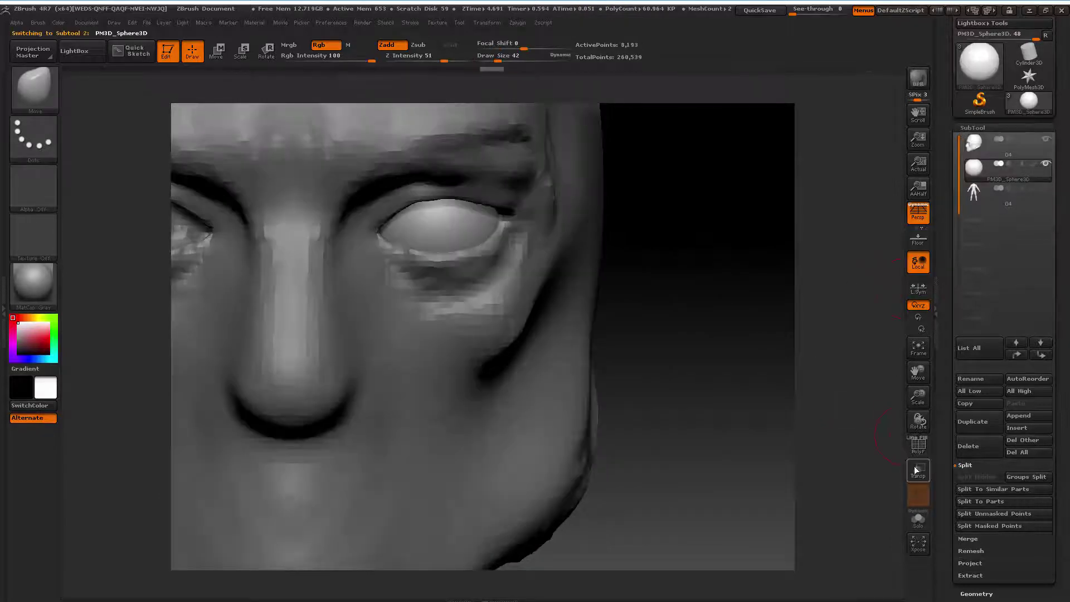
{"action": "left_click", "coordinate": [918, 471]}
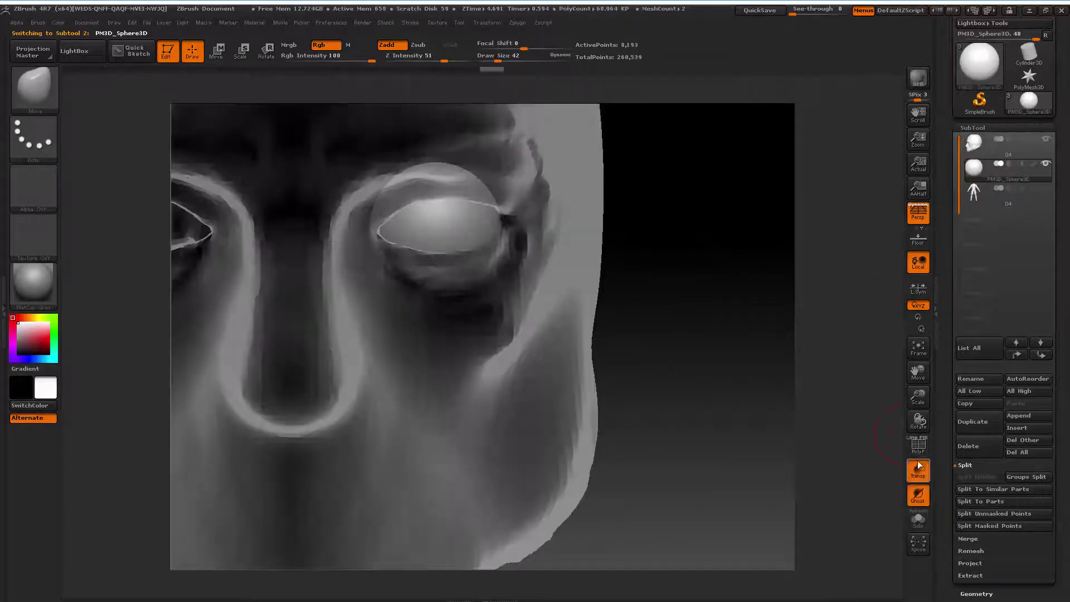
{"action": "left_click", "coordinate": [220, 47]}
{"action": "left_click_drag", "start_coordinate": [441, 233], "coordinate": [441, 358]}
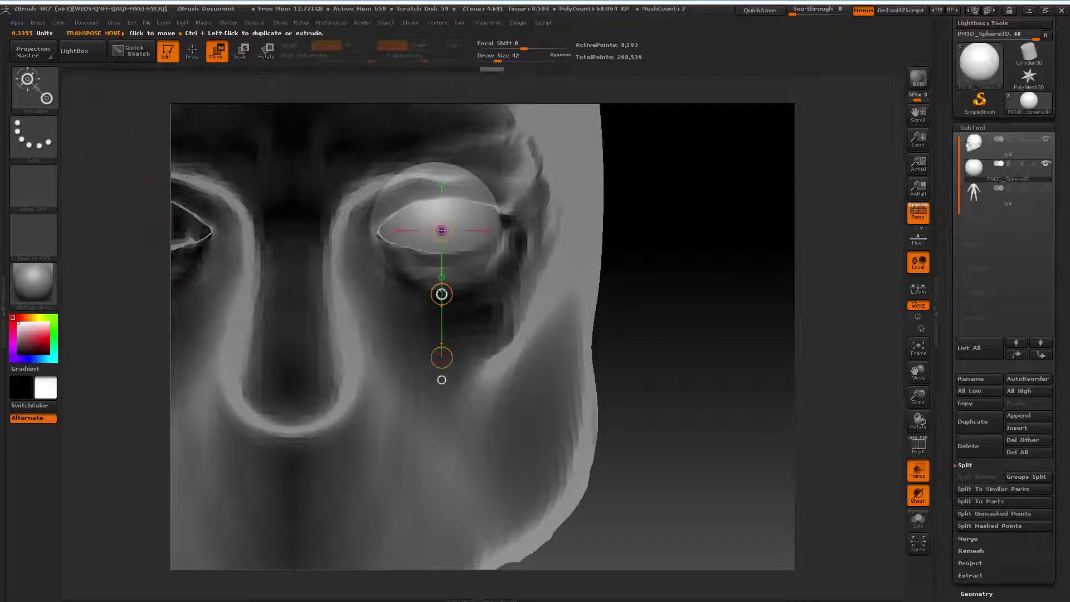
{"action": "left_click_drag", "start_coordinate": [442, 289], "coordinate": [468, 287]}
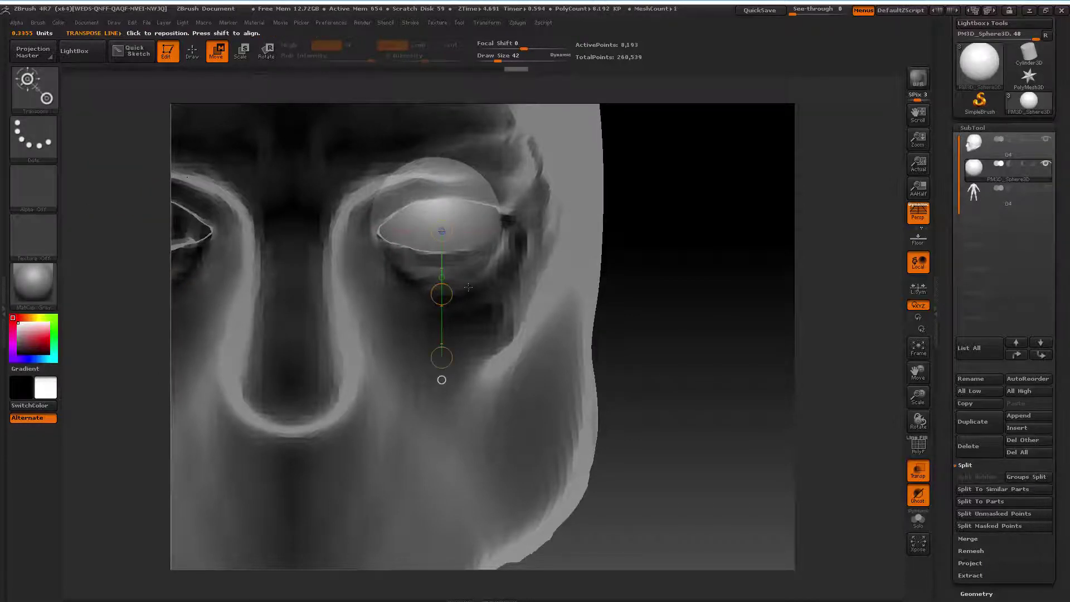
{"action": "left_click", "coordinate": [917, 470]}
{"action": "mouse_move", "coordinate": [740, 370]}
{"action": "left_mouse_down"}
{"action": "mouse_move", "coordinate": [718, 327]}
{"action": "mouse_move", "coordinate": [747, 368]}
{"action": "left_mouse_up"}
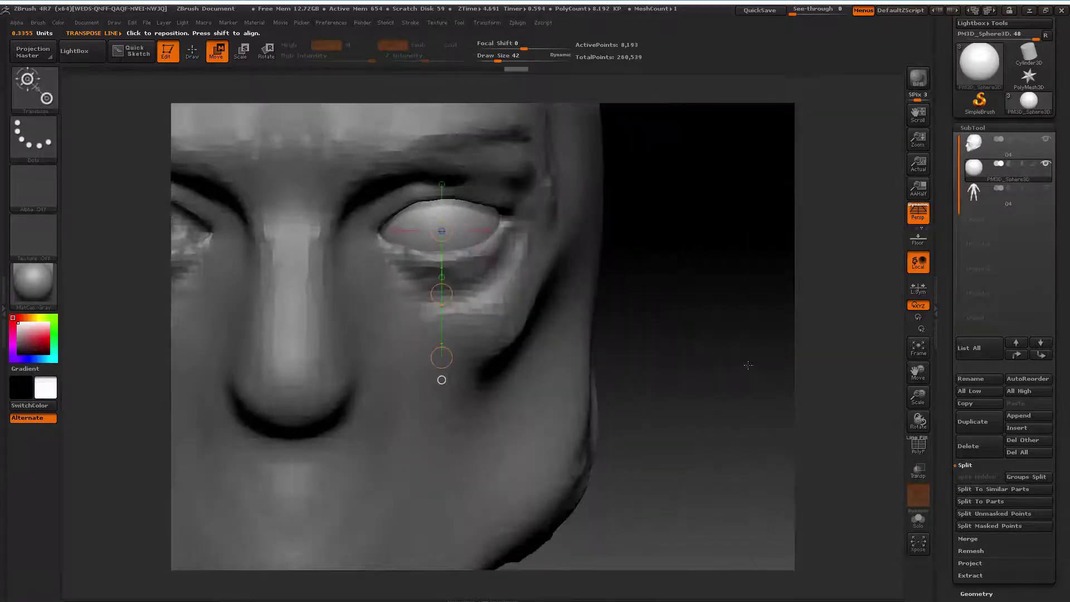
{"action": "left_click_drag", "start_coordinate": [918, 397], "coordinate": [888, 386]}
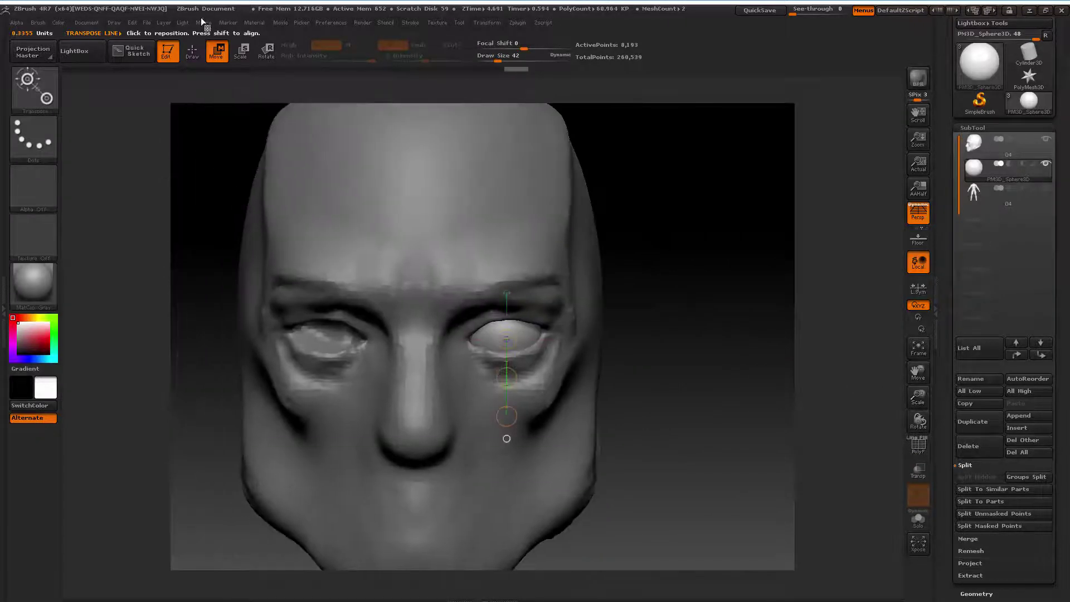
Reselect the head subtool, frame the face, and set the Move brush to size 65
{"action": "key", "text": "q"}
{"action": "left_click", "coordinate": [479, 220], "text": "alt"}
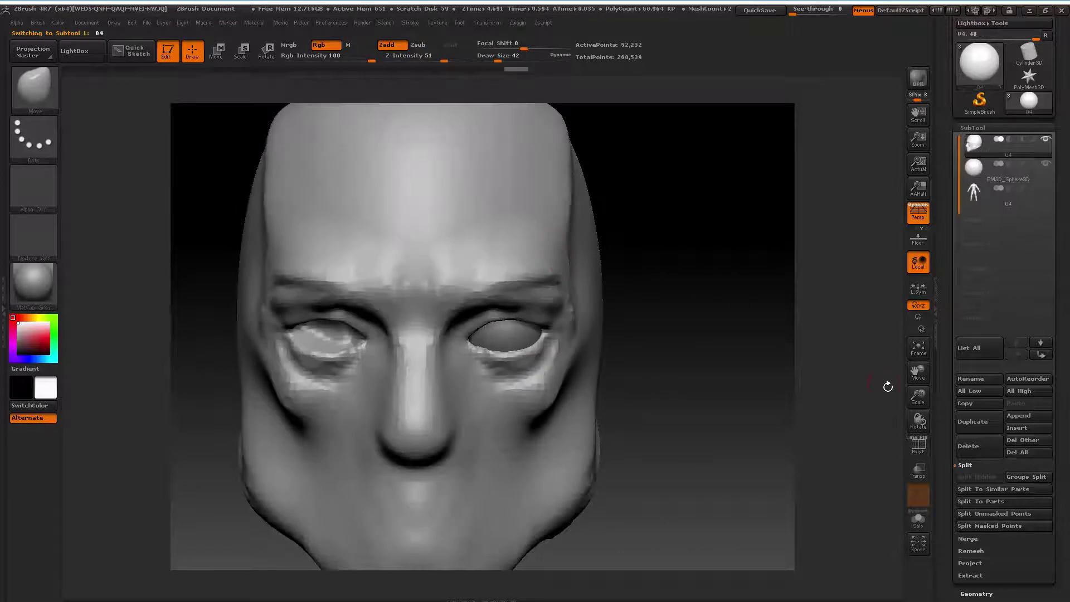
{"action": "left_click_drag", "start_coordinate": [918, 397], "coordinate": [726, 318]}
{"action": "key", "text": "space"}
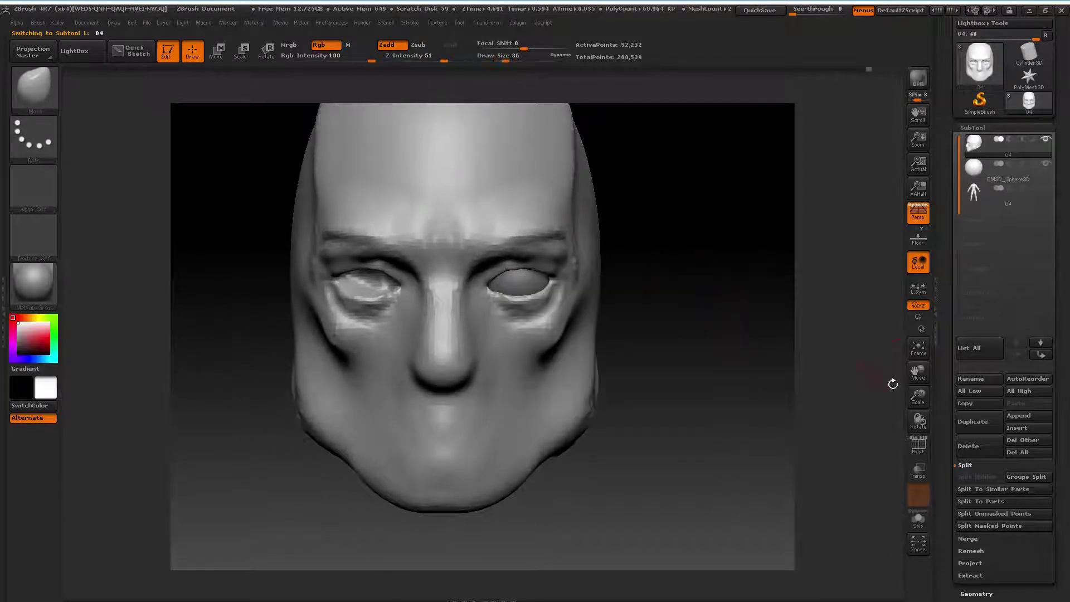
{"action": "left_click_drag", "start_coordinate": [918, 397], "coordinate": [753, 330]}
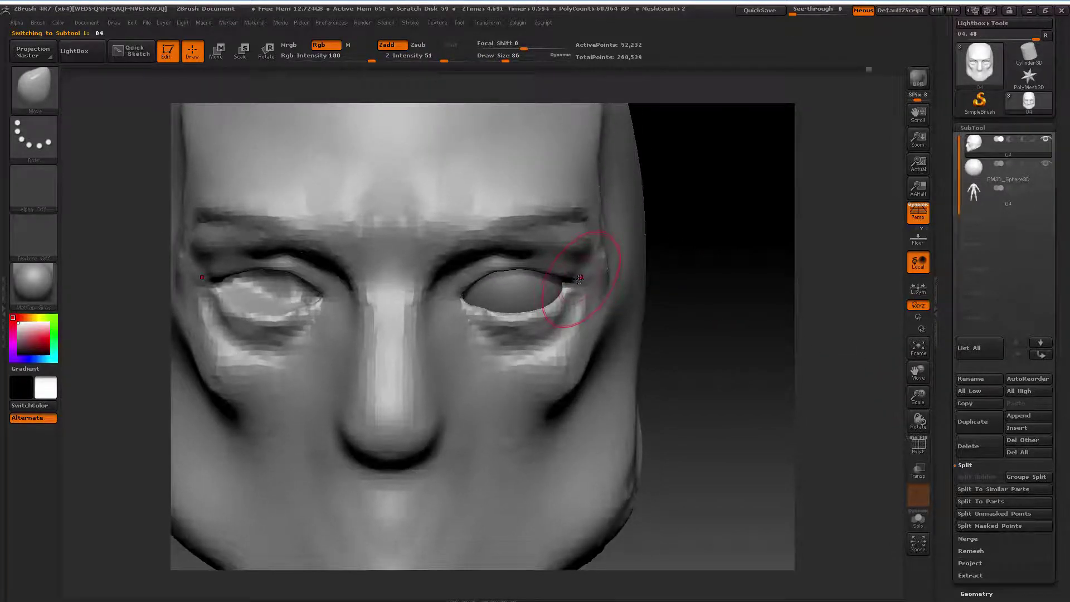
{"action": "key", "text": "space"}
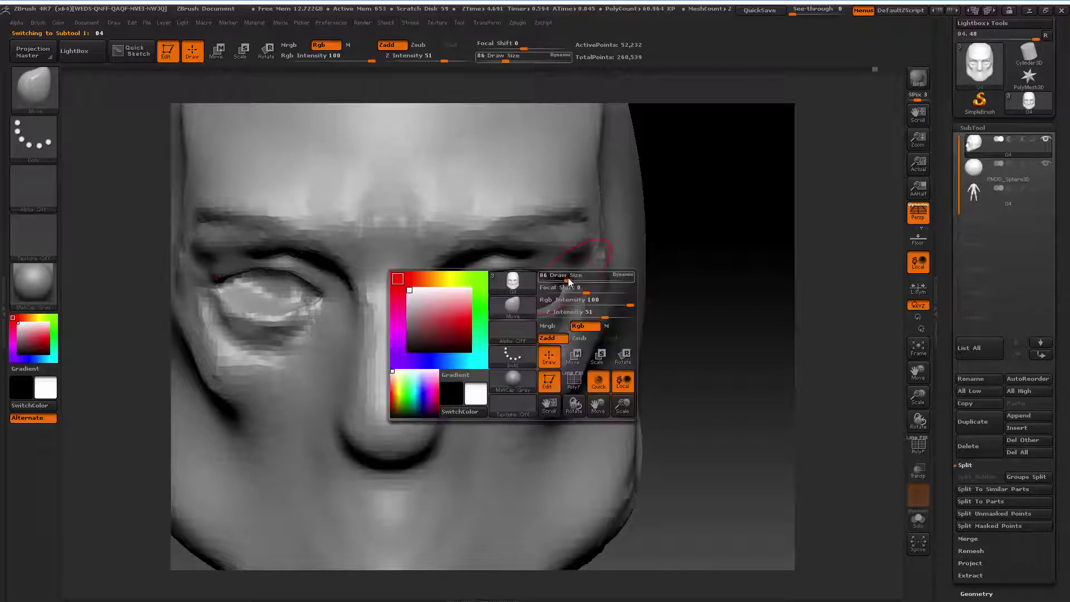
{"action": "left_click_drag", "start_coordinate": [566, 274], "coordinate": [563, 273]}
Reshape the mirrored lower eyelids, resize the brush to 45, and check from below and front
{"action": "mouse_move", "coordinate": [641, 280]}
{"action": "left_mouse_down"}
{"action": "mouse_move", "coordinate": [653, 258]}
{"action": "mouse_move", "coordinate": [571, 281]}
{"action": "left_mouse_up"}
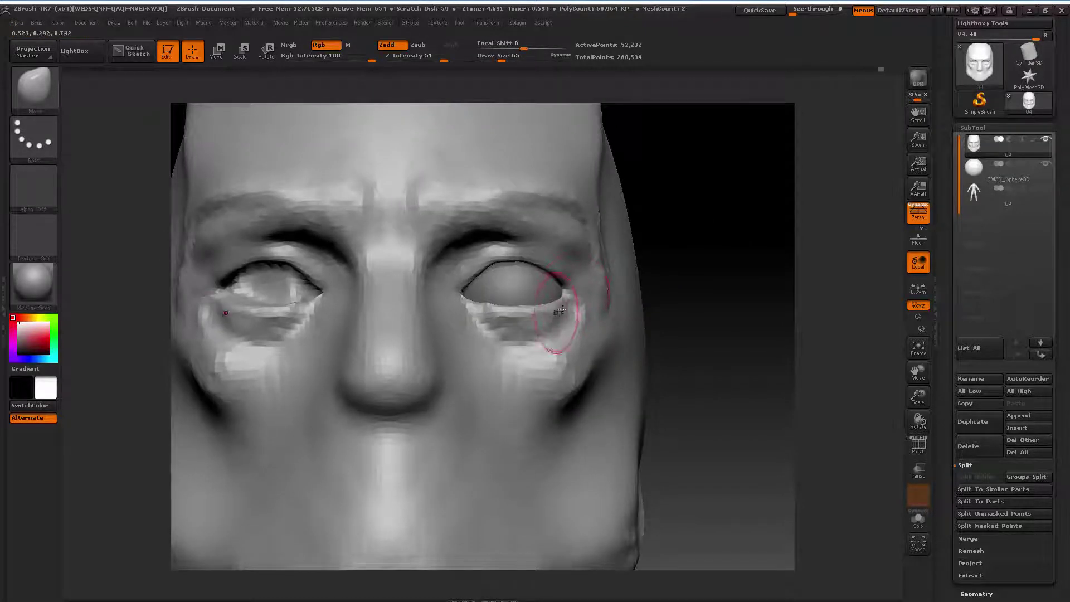
{"action": "mouse_move", "coordinate": [556, 300]}
{"action": "left_mouse_down"}
{"action": "mouse_move", "coordinate": [536, 315]}
{"action": "mouse_move", "coordinate": [486, 313]}
{"action": "left_mouse_up"}
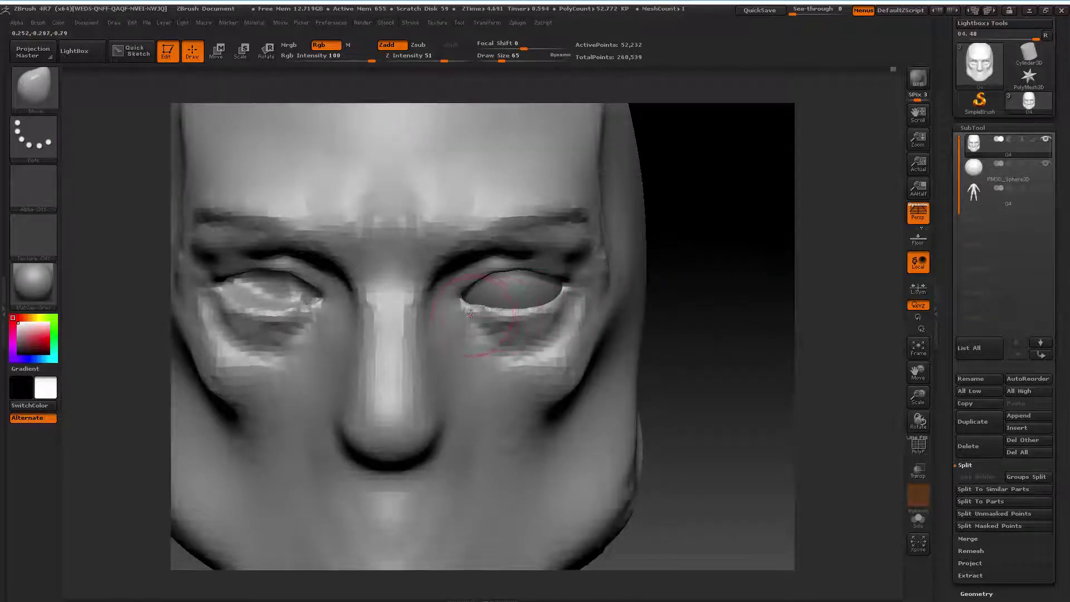
{"action": "key", "text": "space"}
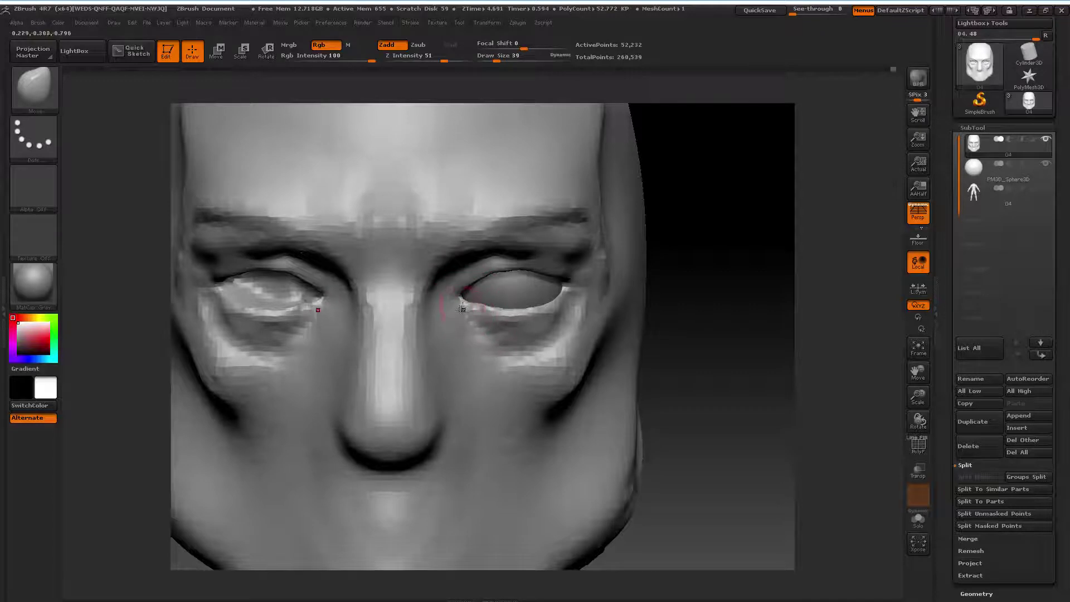
{"action": "left_click_drag", "start_coordinate": [705, 279], "coordinate": [592, 281]}
{"action": "key", "text": "space"}
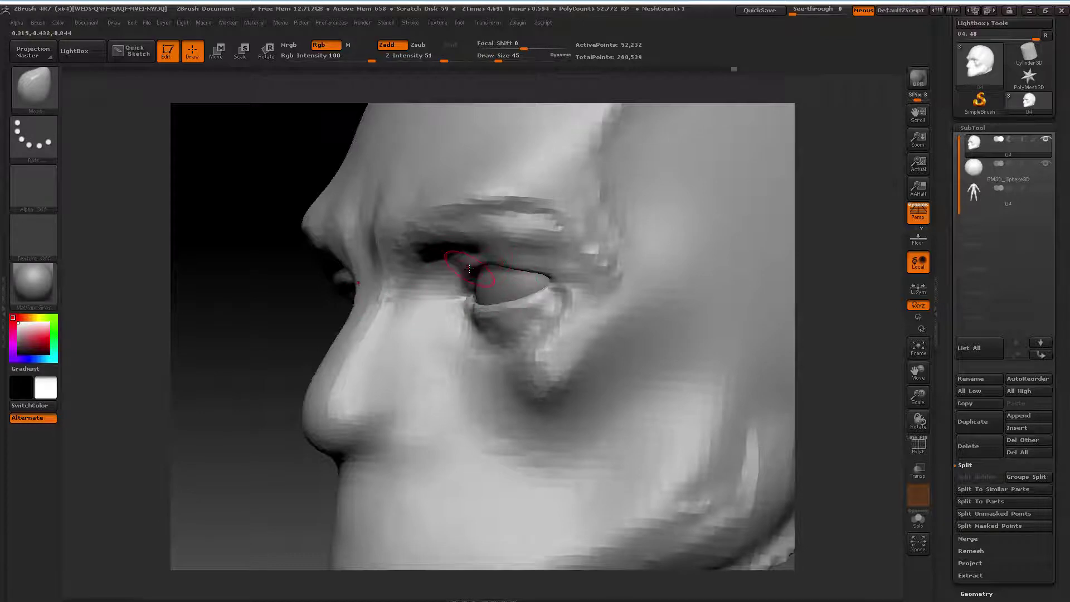
{"action": "left_click_drag", "start_coordinate": [495, 268], "coordinate": [517, 251]}
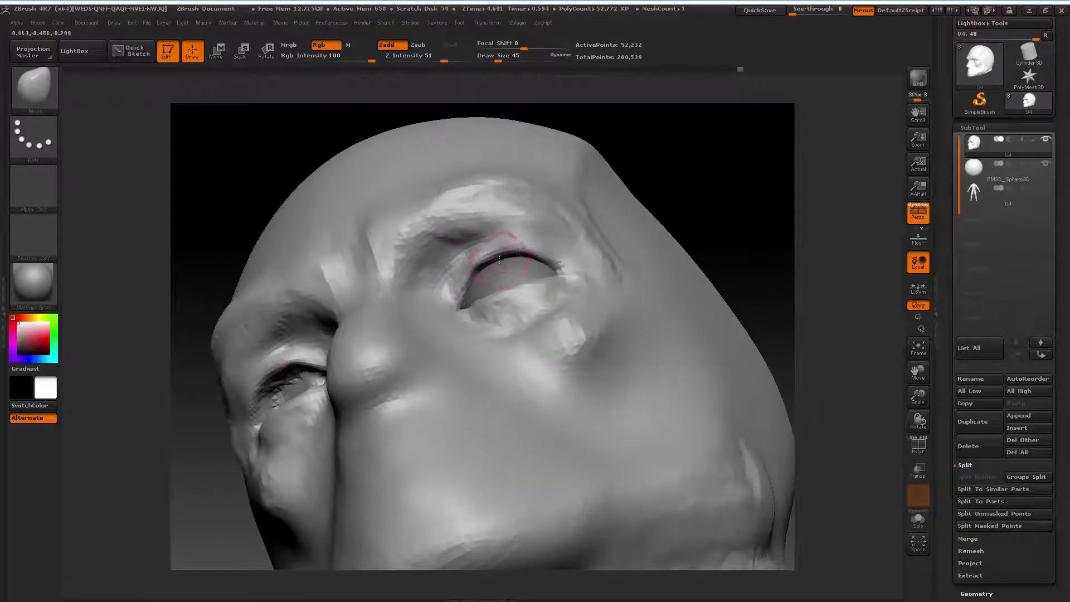
{"action": "left_click_drag", "start_coordinate": [736, 208], "coordinate": [746, 243], "text": "shift"}
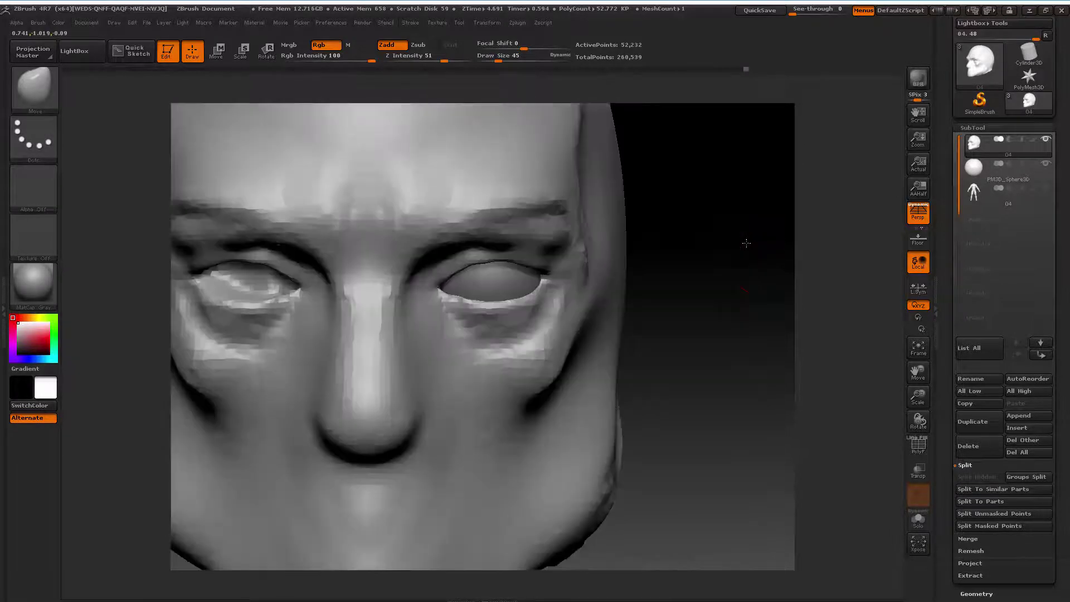
{"action": "left_click_drag", "start_coordinate": [918, 397], "coordinate": [883, 371]}
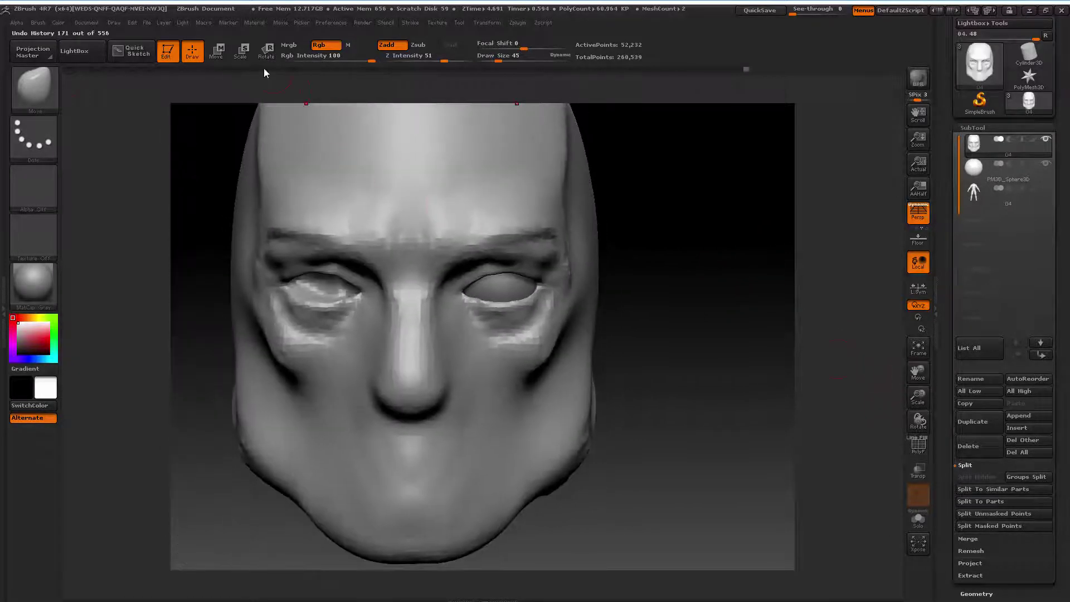
Draw Move-mode transpose lines across the nose, eyes, brow corner and cheek to settle the eye
{"action": "key", "text": "w"}
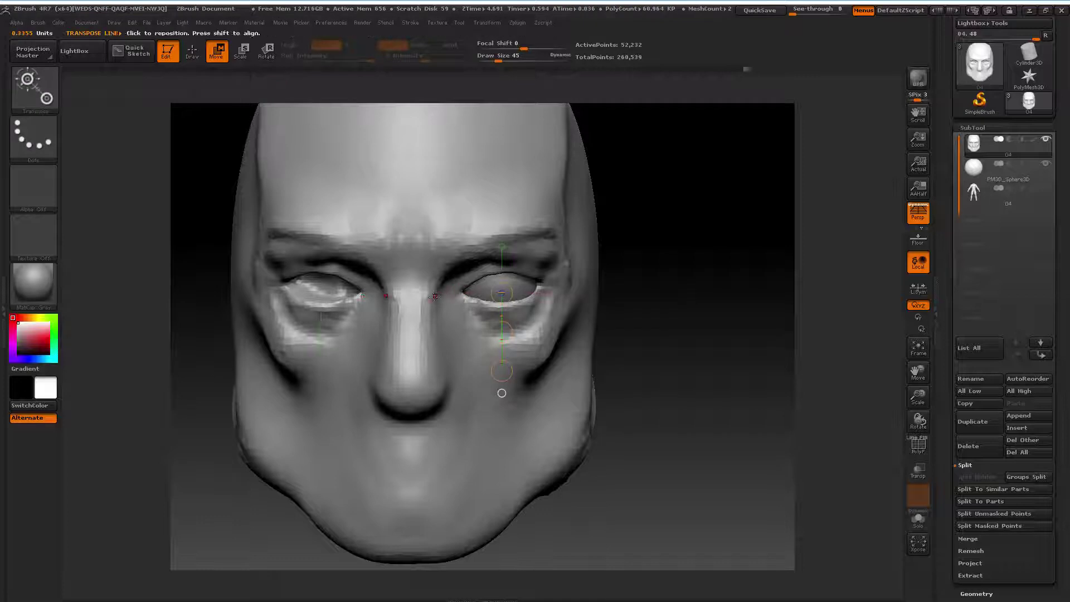
{"action": "left_click_drag", "start_coordinate": [425, 348], "coordinate": [459, 407]}
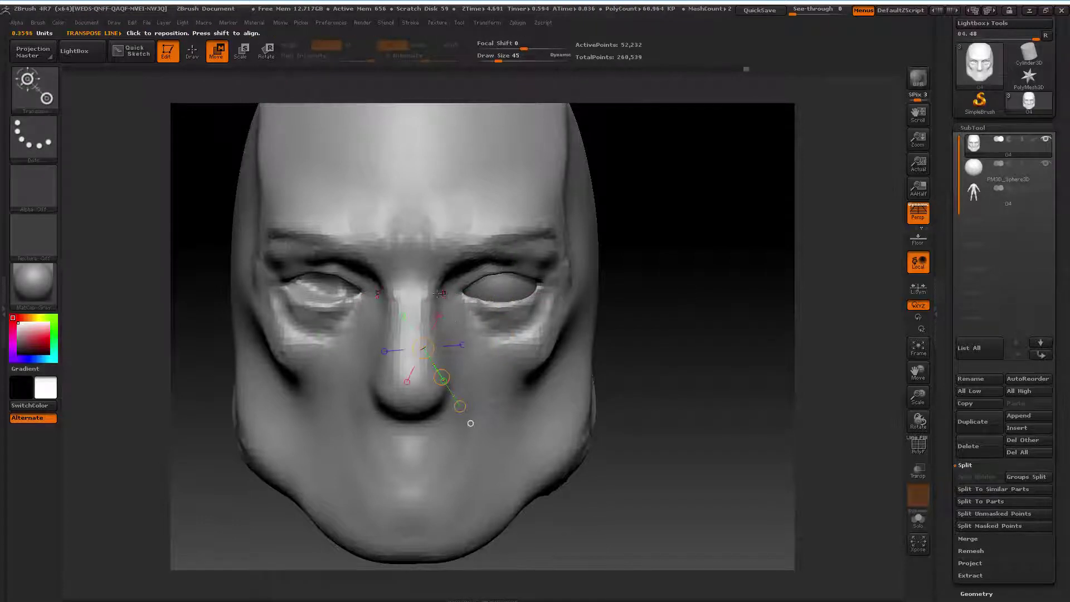
{"action": "left_click_drag", "start_coordinate": [428, 293], "coordinate": [592, 294]}
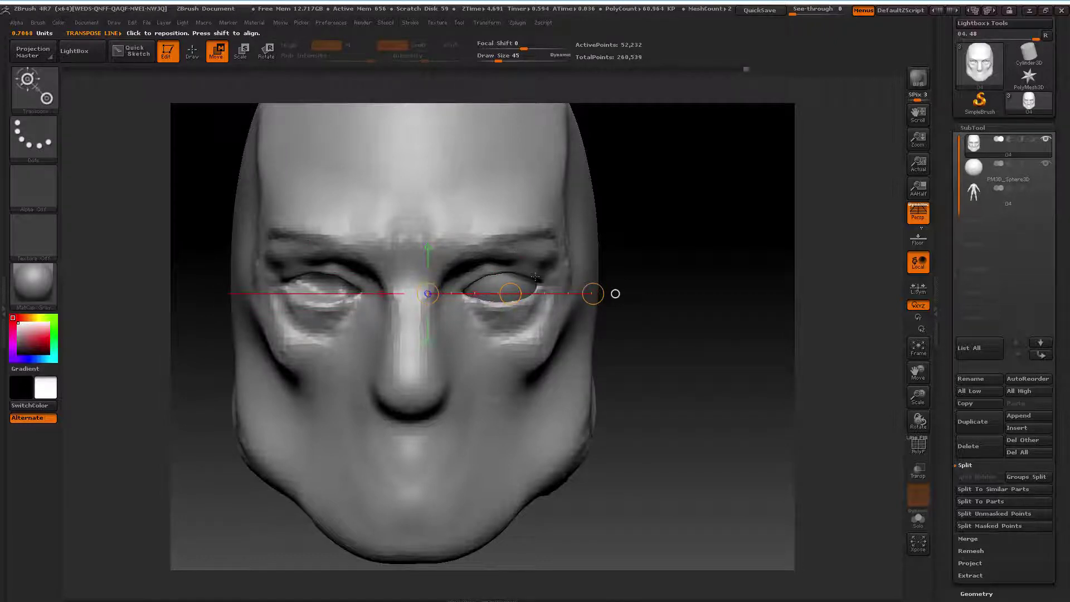
{"action": "left_click_drag", "start_coordinate": [535, 276], "coordinate": [434, 299]}
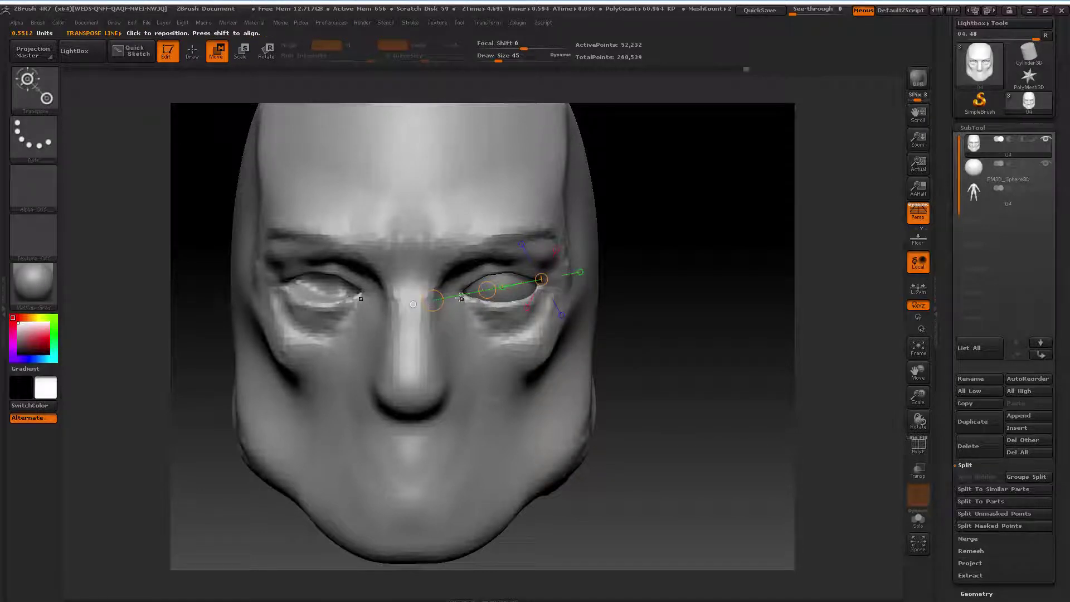
{"action": "mouse_move", "coordinate": [462, 252]}
{"action": "left_mouse_down"}
{"action": "mouse_move", "coordinate": [461, 294]}
{"action": "mouse_move", "coordinate": [558, 293]}
{"action": "left_mouse_up"}
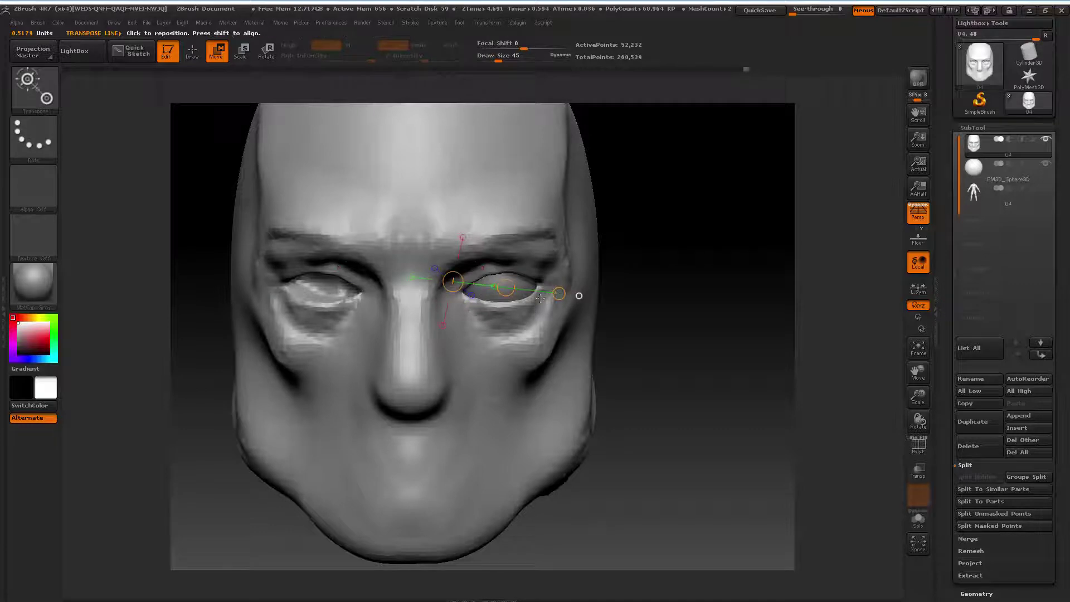
{"action": "left_click_drag", "start_coordinate": [567, 399], "coordinate": [629, 402]}
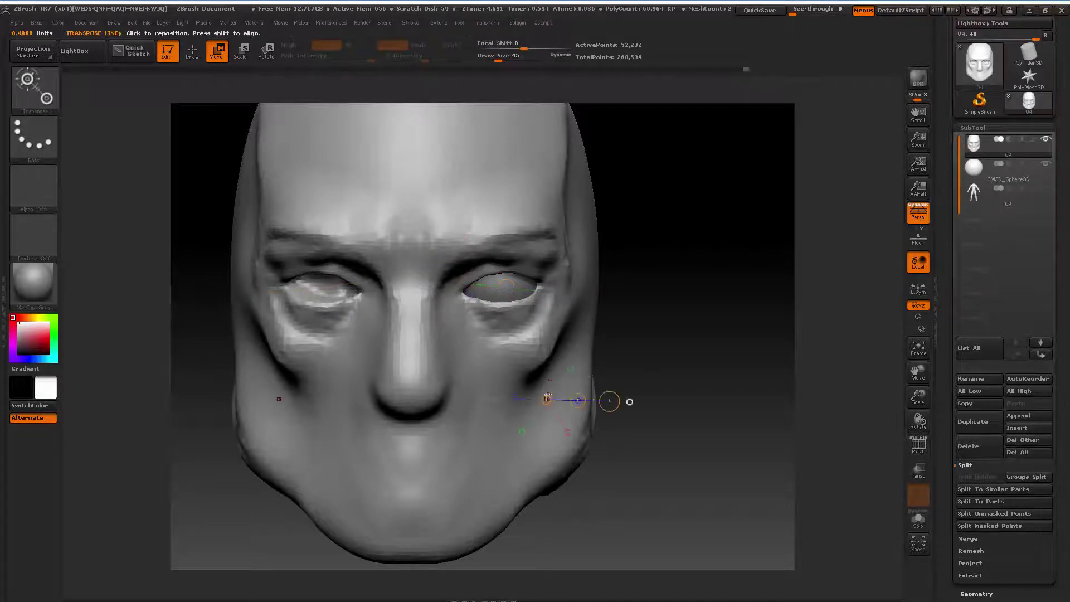
{"action": "left_click_drag", "start_coordinate": [436, 295], "coordinate": [600, 296]}
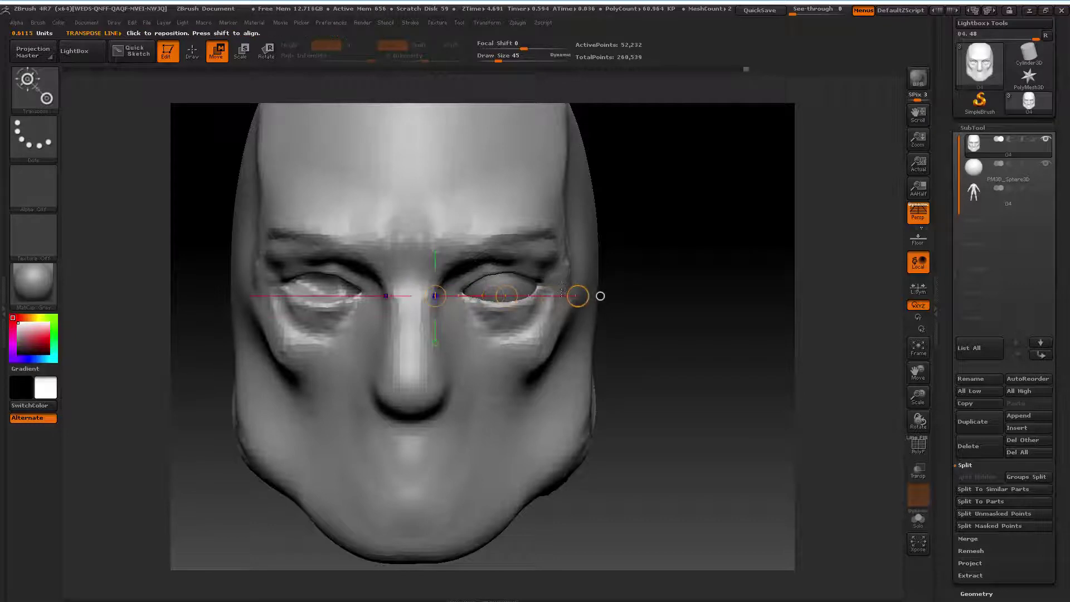
{"action": "left_click_drag", "start_coordinate": [513, 294], "coordinate": [515, 288]}
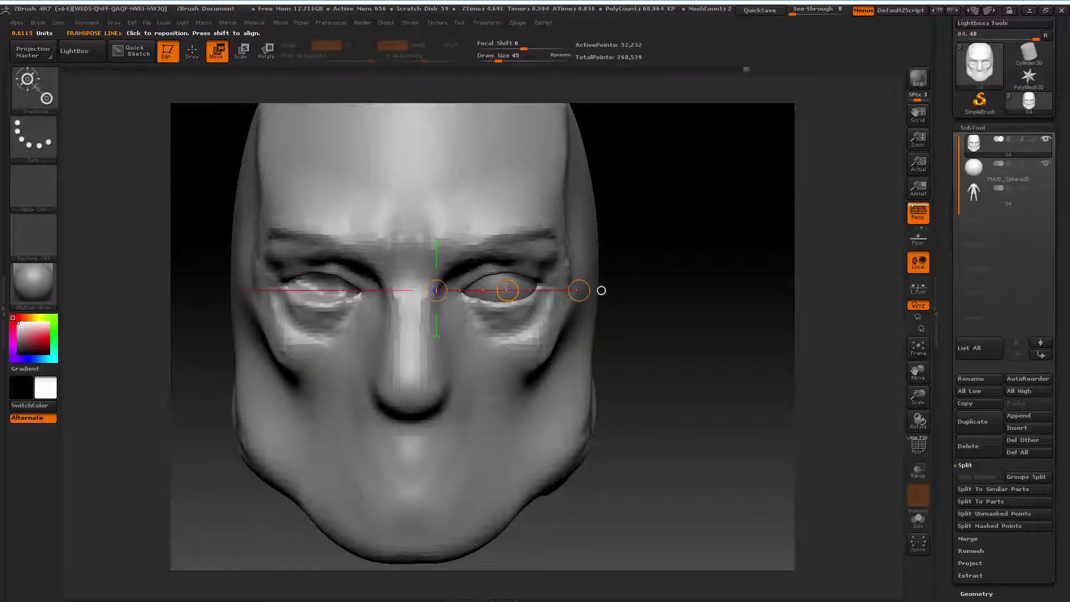
{"action": "left_click_drag", "start_coordinate": [453, 299], "coordinate": [579, 278]}
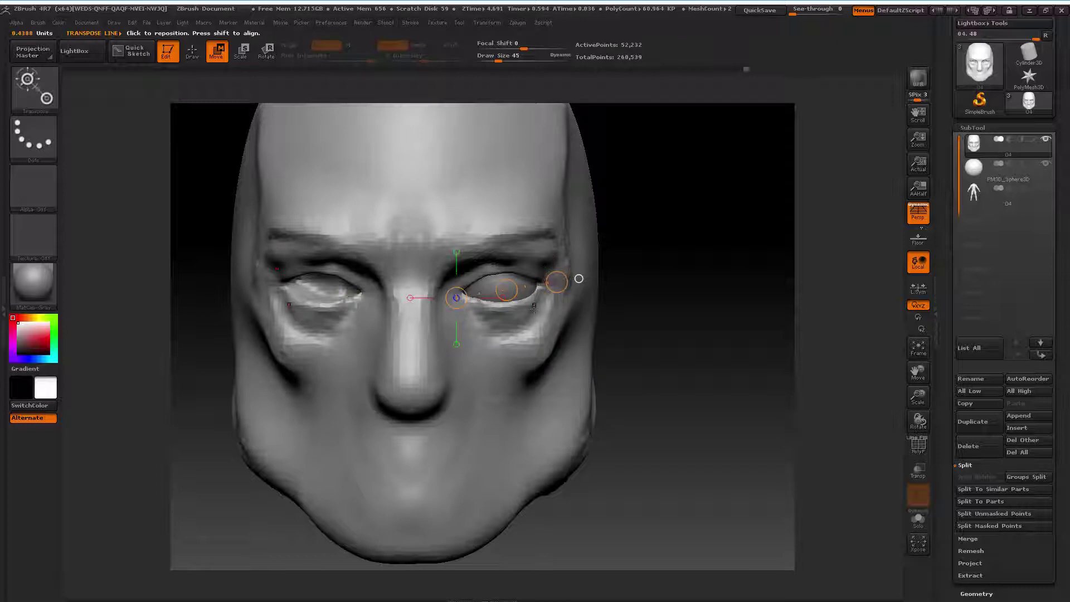
{"action": "left_click_drag", "start_coordinate": [534, 311], "coordinate": [588, 313]}
{"action": "left_click_drag", "start_coordinate": [462, 283], "coordinate": [540, 289]}
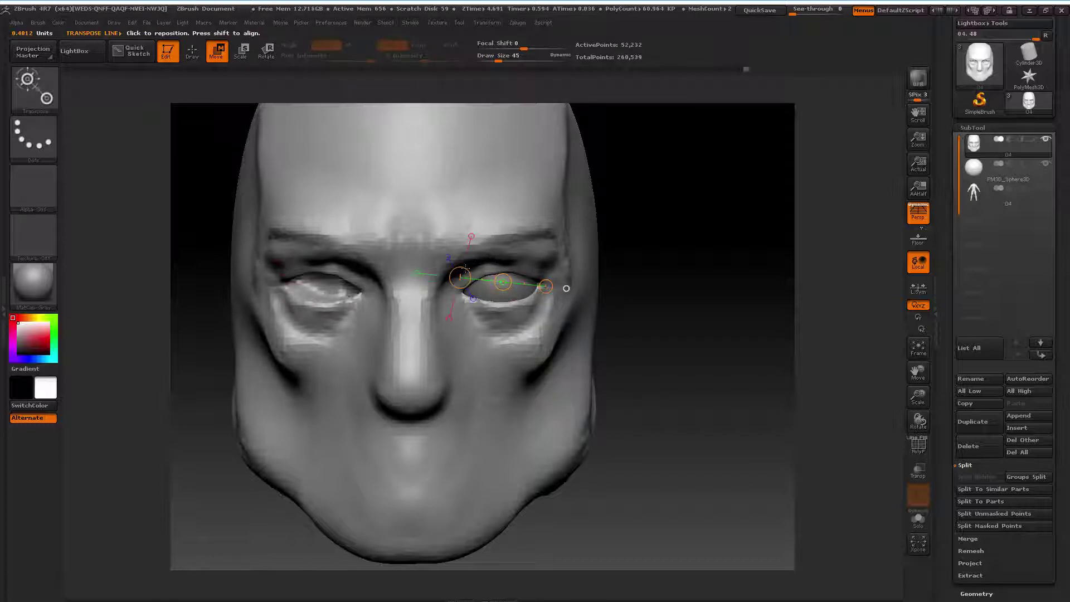
Return to Draw mode, zoom out, and make the eye sphere the active subtool
{"action": "left_click", "coordinate": [193, 51]}
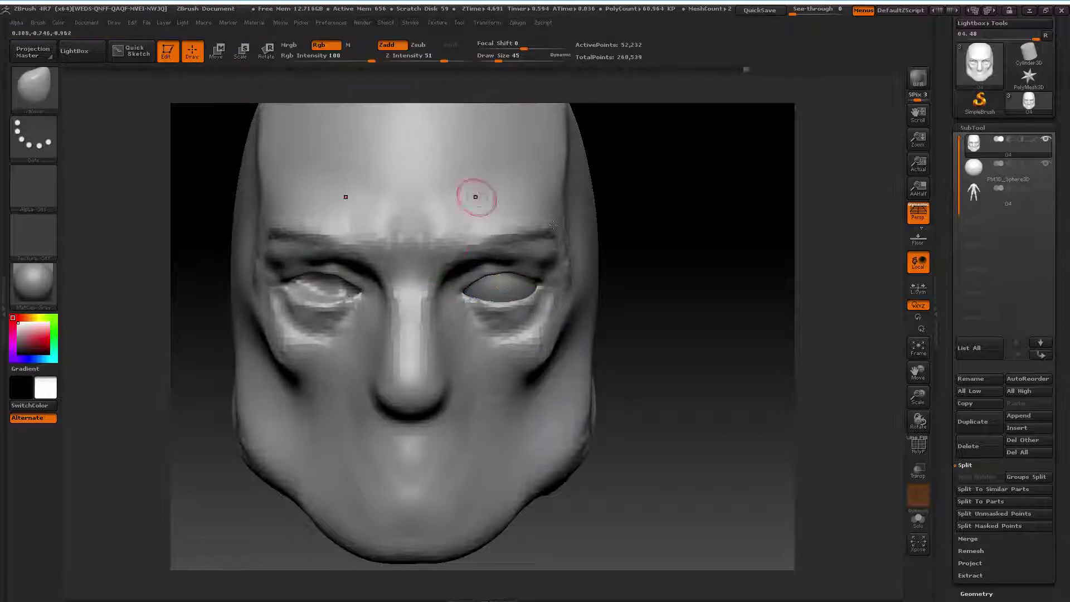
{"action": "left_click_drag", "start_coordinate": [918, 396], "coordinate": [795, 384]}
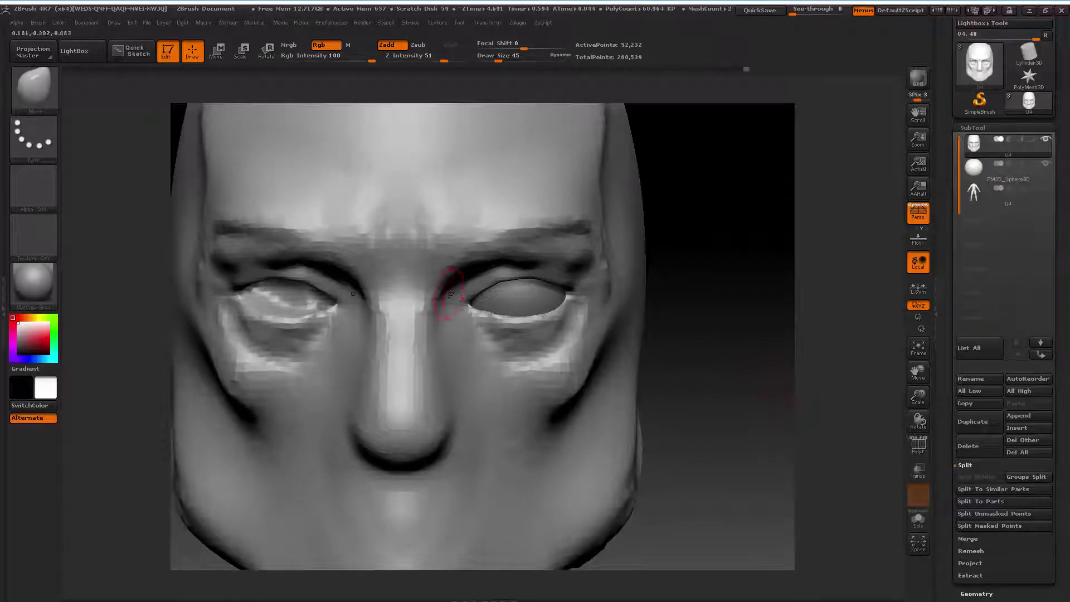
{"action": "left_click", "coordinate": [216, 53]}
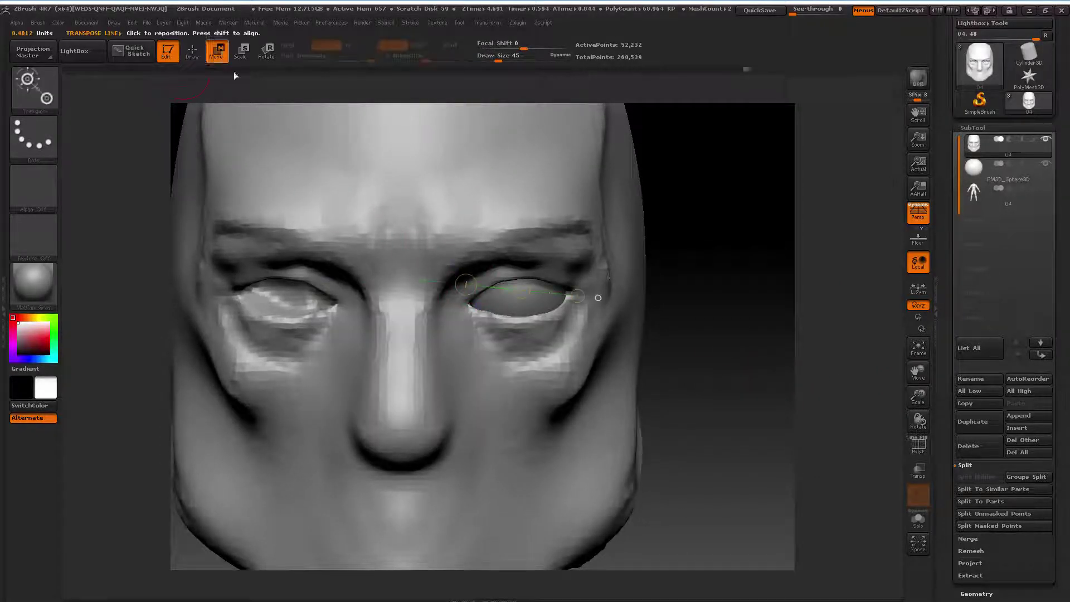
{"action": "left_click", "coordinate": [191, 51]}
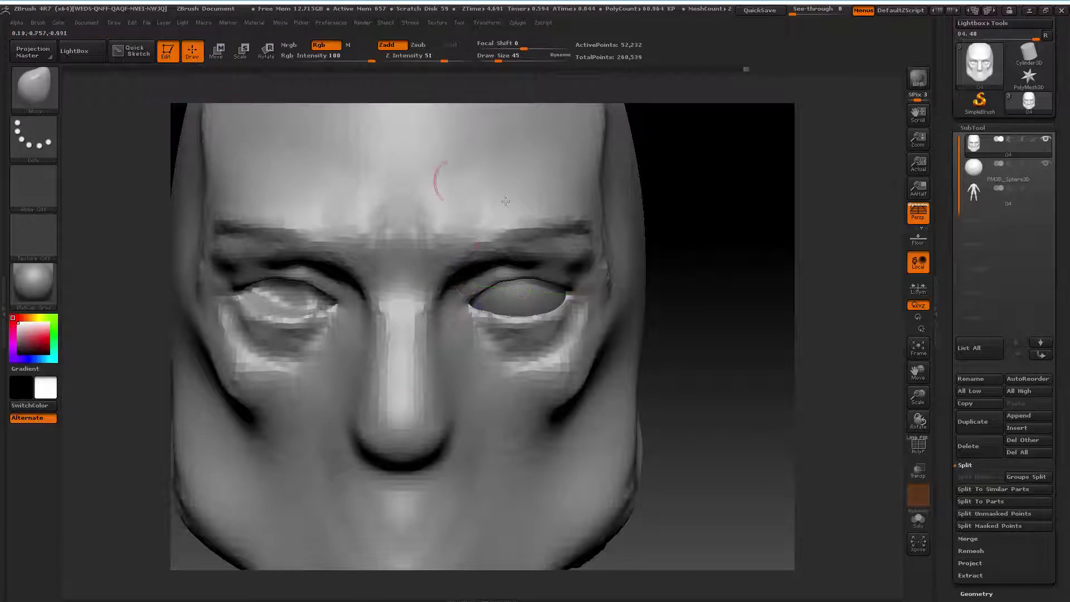
{"action": "left_click_drag", "start_coordinate": [918, 395], "coordinate": [595, 303]}
{"action": "left_click", "coordinate": [517, 322], "text": "alt"}
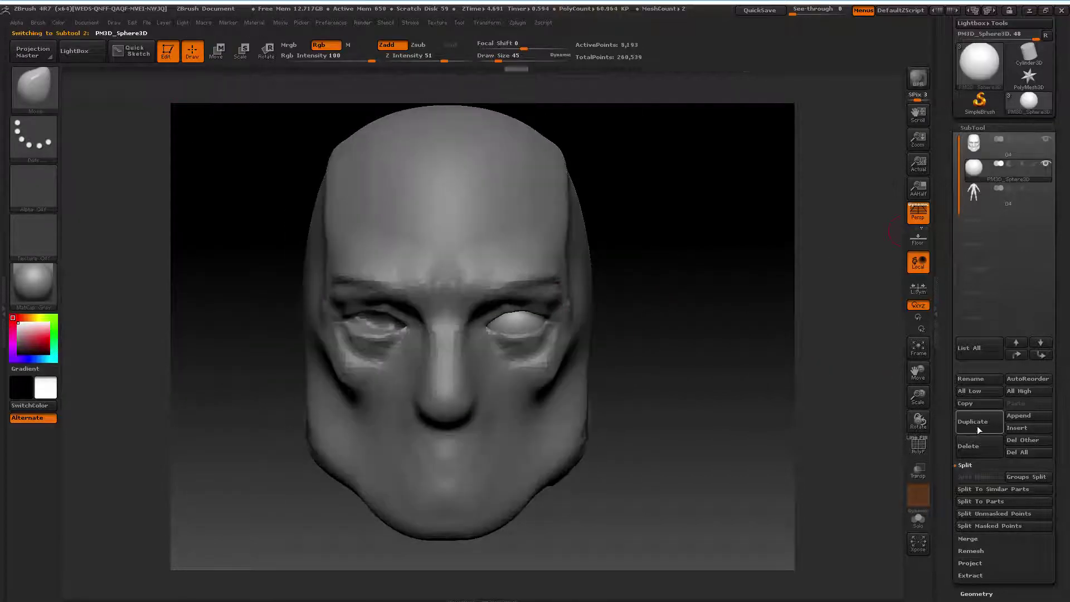
Expand the Geometry and Deformation sections in the Tool palette
{"action": "scroll", "coordinate": [959, 369], "scroll_direction": "down", "scroll_amount": 8}
{"action": "scroll", "coordinate": [993, 363], "scroll_direction": "down", "scroll_amount": 1}
{"action": "left_click", "coordinate": [976, 330]}
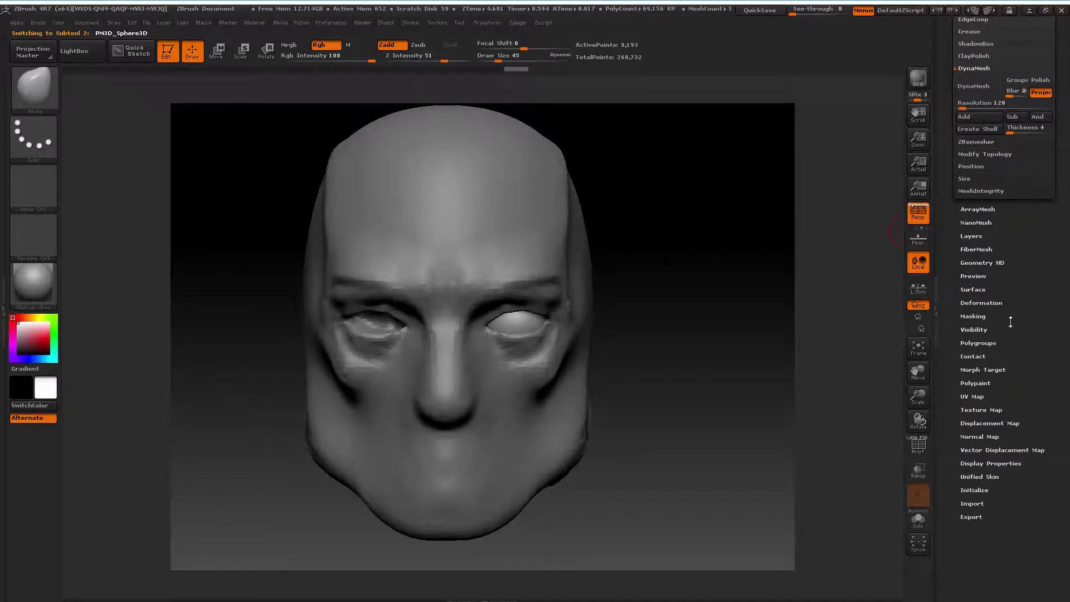
{"action": "left_click", "coordinate": [998, 302]}
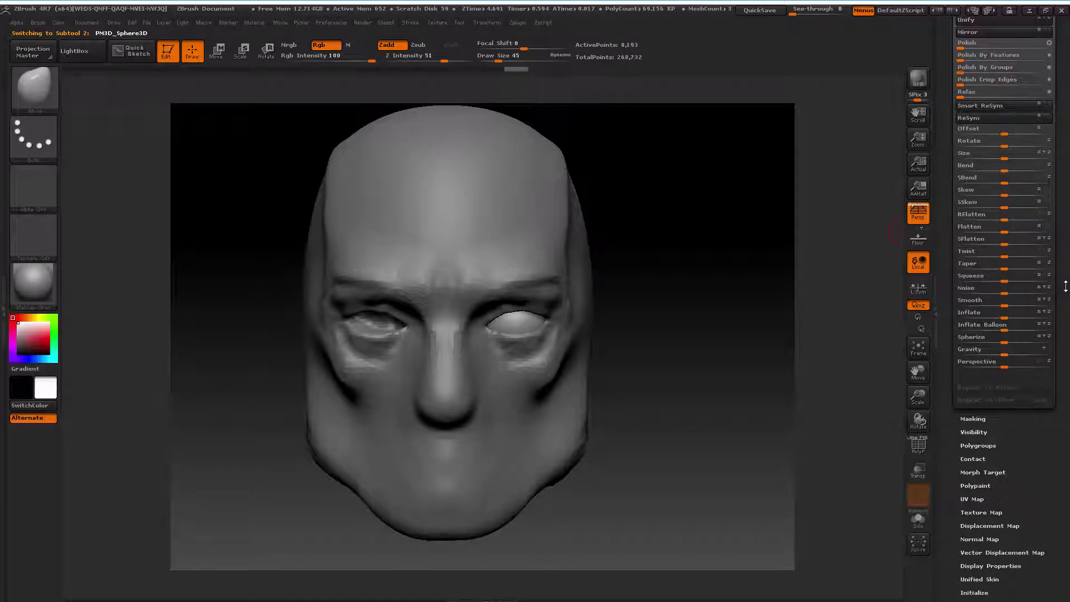
{"action": "scroll", "coordinate": [1050, 305], "scroll_direction": "up", "scroll_amount": 7}
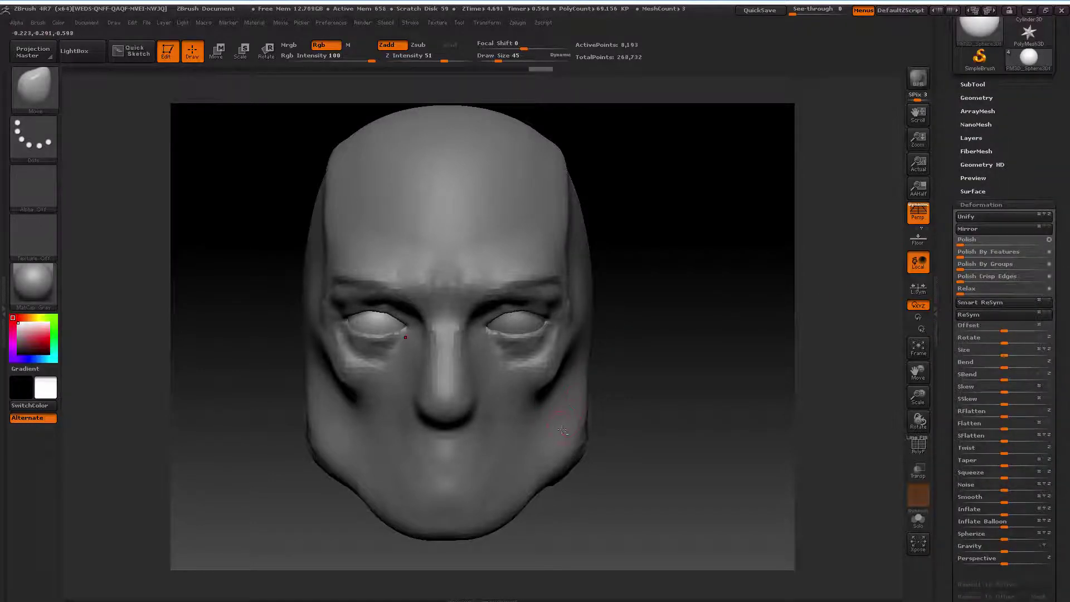
Make the face mesh active and enlarge the brush to size 62
{"action": "left_click", "coordinate": [503, 462], "text": "alt"}
{"action": "key", "text": "space"}
{"action": "left_click_drag", "start_coordinate": [519, 341], "coordinate": [538, 341]}
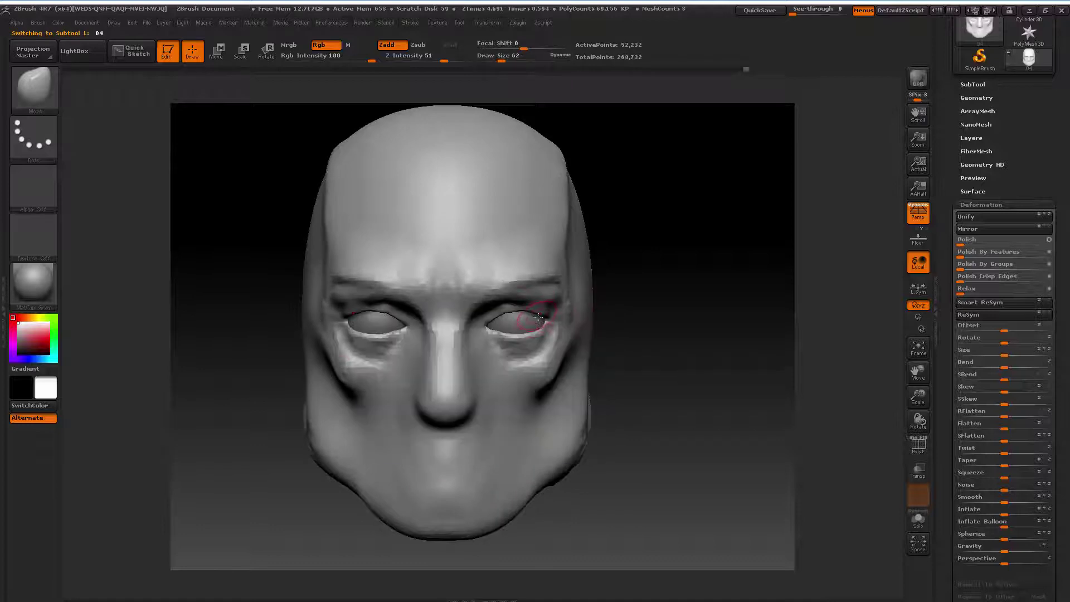
Mask around both eye contours with symmetry
{"action": "left_click_drag", "start_coordinate": [654, 306], "coordinate": [626, 294]}
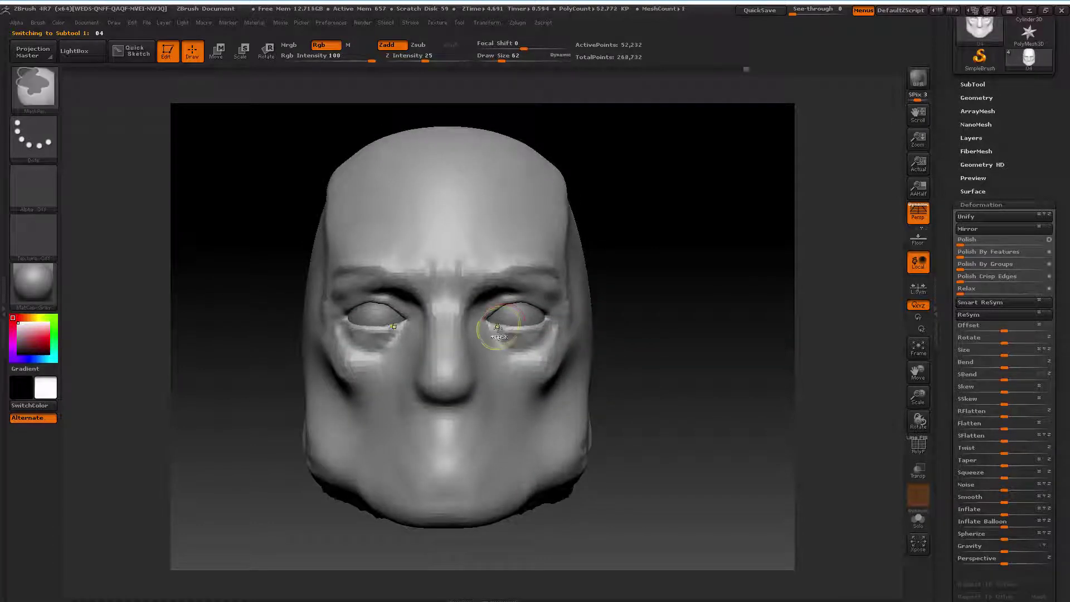
{"action": "key", "text": "ctrl"}
{"action": "mouse_move", "coordinate": [492, 329]}
{"action": "left_mouse_down", "text": "ctrl"}
{"action": "mouse_move", "coordinate": [521, 331]}
{"action": "mouse_move", "coordinate": [479, 307]}
{"action": "mouse_move", "coordinate": [504, 298]}
{"action": "mouse_move", "coordinate": [486, 318]}
{"action": "mouse_move", "coordinate": [527, 337]}
{"action": "mouse_move", "coordinate": [549, 325]}
{"action": "mouse_move", "coordinate": [518, 306]}
{"action": "mouse_move", "coordinate": [535, 295]}
{"action": "mouse_move", "coordinate": [554, 309]}
{"action": "mouse_move", "coordinate": [516, 326]}
{"action": "left_mouse_up", "text": "ctrl"}
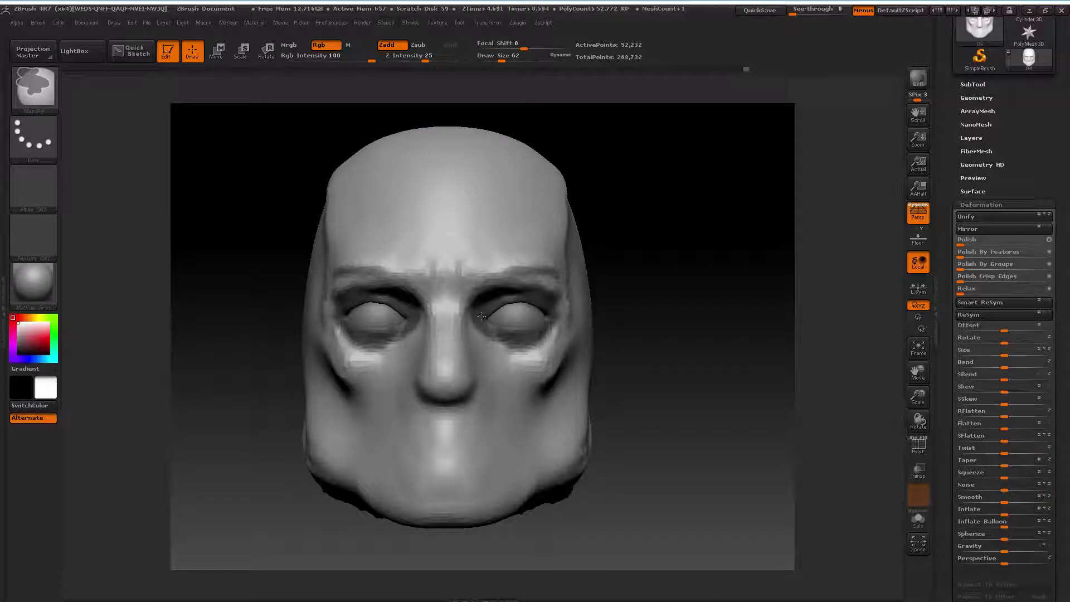
Reshape the brow and upper lids from several angles, enlarging the brush to 186
{"action": "key", "text": "space"}
{"action": "left_click_drag", "start_coordinate": [586, 299], "coordinate": [562, 292]}
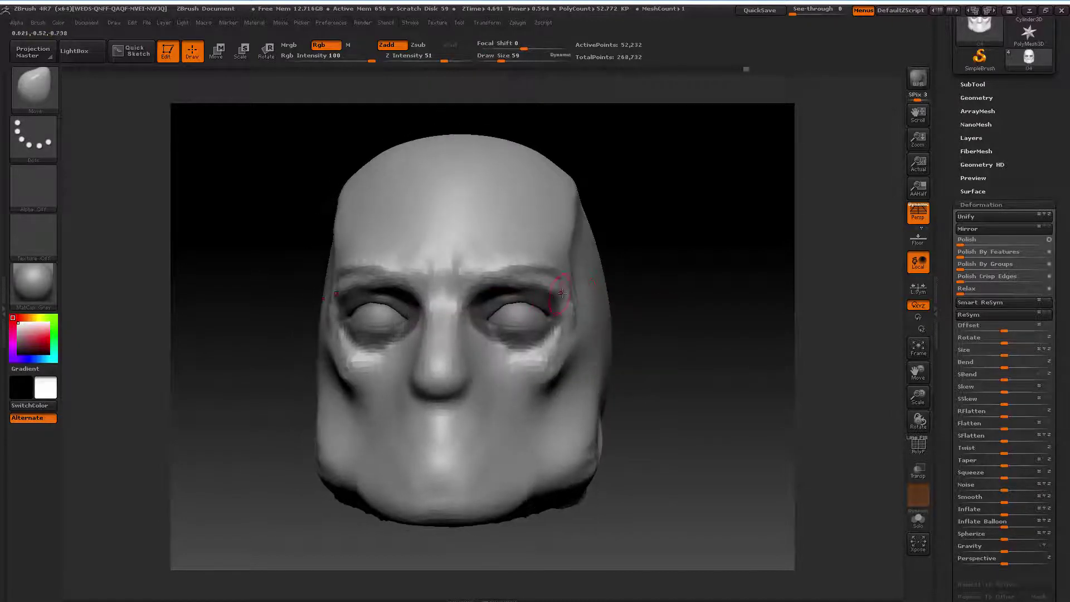
{"action": "mouse_move", "coordinate": [655, 291]}
{"action": "left_mouse_down"}
{"action": "mouse_move", "coordinate": [574, 291]}
{"action": "mouse_move", "coordinate": [620, 301]}
{"action": "mouse_move", "coordinate": [570, 304]}
{"action": "mouse_move", "coordinate": [563, 339]}
{"action": "left_mouse_up"}
{"action": "key", "text": "space"}
{"action": "key", "text": "space"}
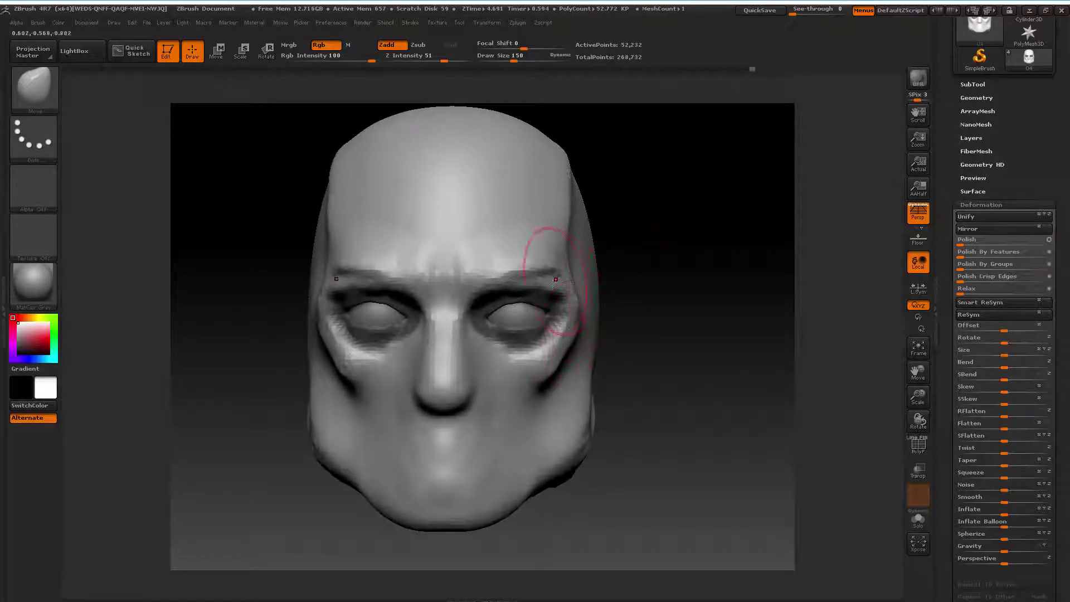
{"action": "left_click_drag", "start_coordinate": [634, 282], "coordinate": [635, 300]}
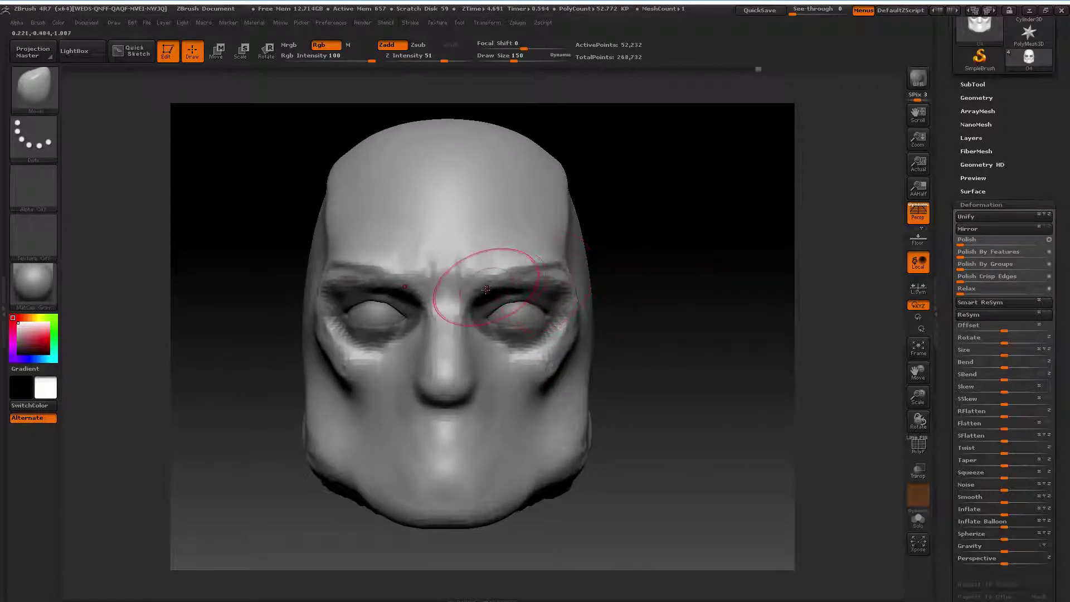
{"action": "mouse_move", "coordinate": [645, 266]}
{"action": "left_mouse_down"}
{"action": "mouse_move", "coordinate": [635, 275]}
{"action": "mouse_move", "coordinate": [536, 263]}
{"action": "left_mouse_up"}
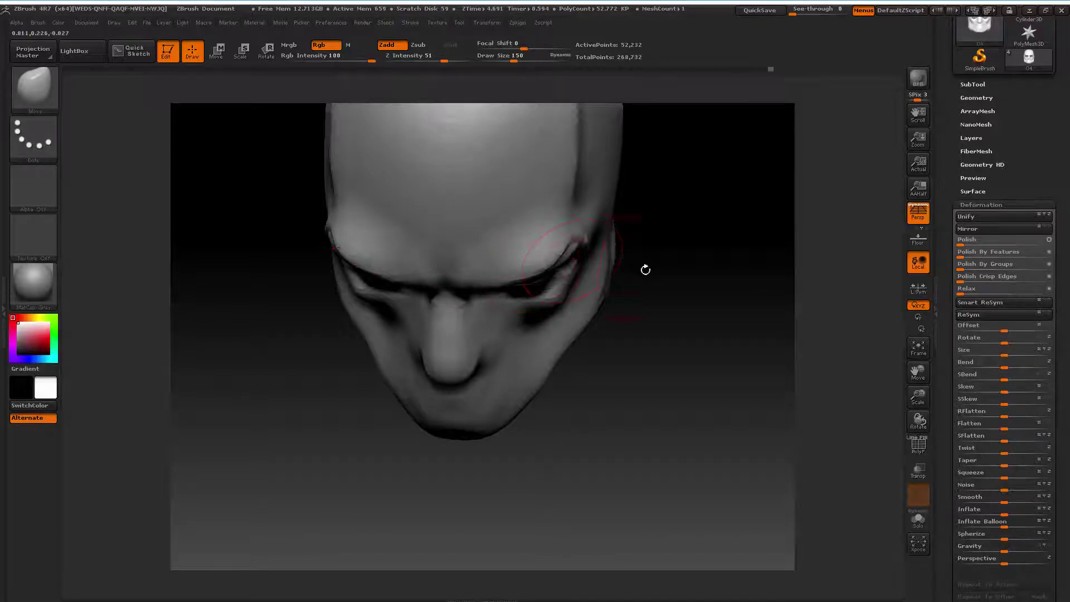
{"action": "mouse_move", "coordinate": [645, 270]}
{"action": "left_mouse_down"}
{"action": "mouse_move", "coordinate": [657, 232]}
{"action": "mouse_move", "coordinate": [635, 268]}
{"action": "mouse_move", "coordinate": [632, 259]}
{"action": "left_mouse_up"}
{"action": "key", "text": "space"}
Push the brow above the eye into shape from profile views
{"action": "right_click_drag", "start_coordinate": [633, 294], "coordinate": [527, 286]}
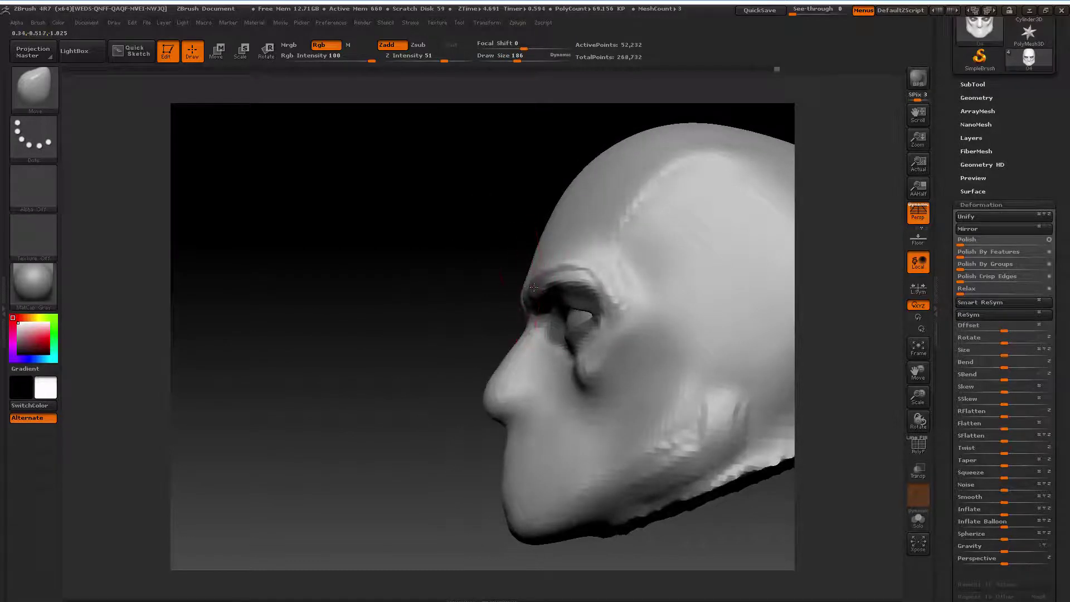
{"action": "left_click_drag", "start_coordinate": [530, 288], "coordinate": [572, 280]}
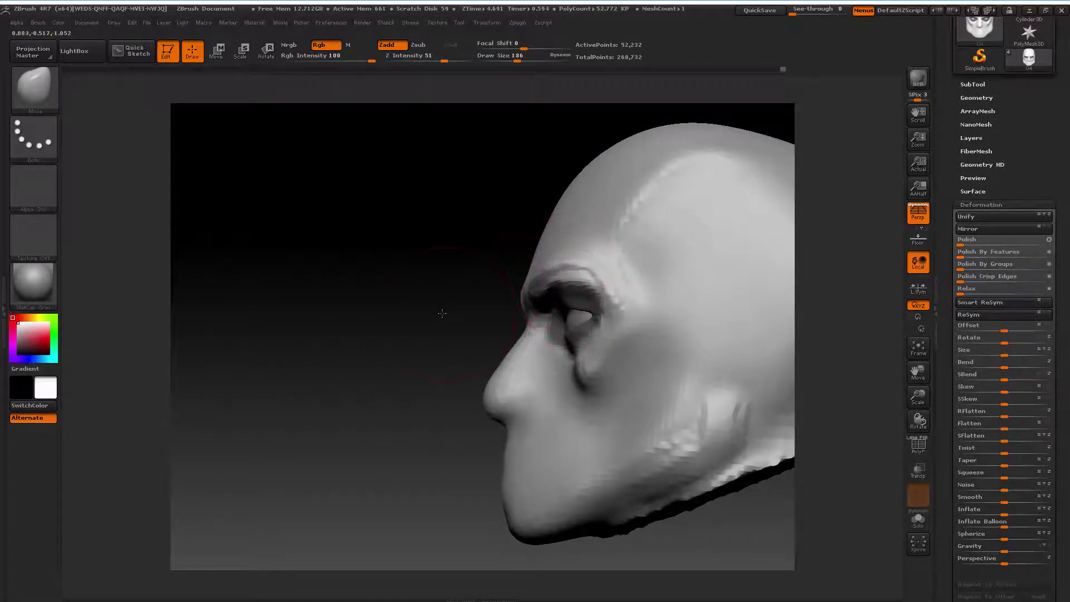
{"action": "left_click_drag", "start_coordinate": [440, 310], "coordinate": [453, 309]}
{"action": "left_click_drag", "start_coordinate": [583, 280], "coordinate": [574, 266]}
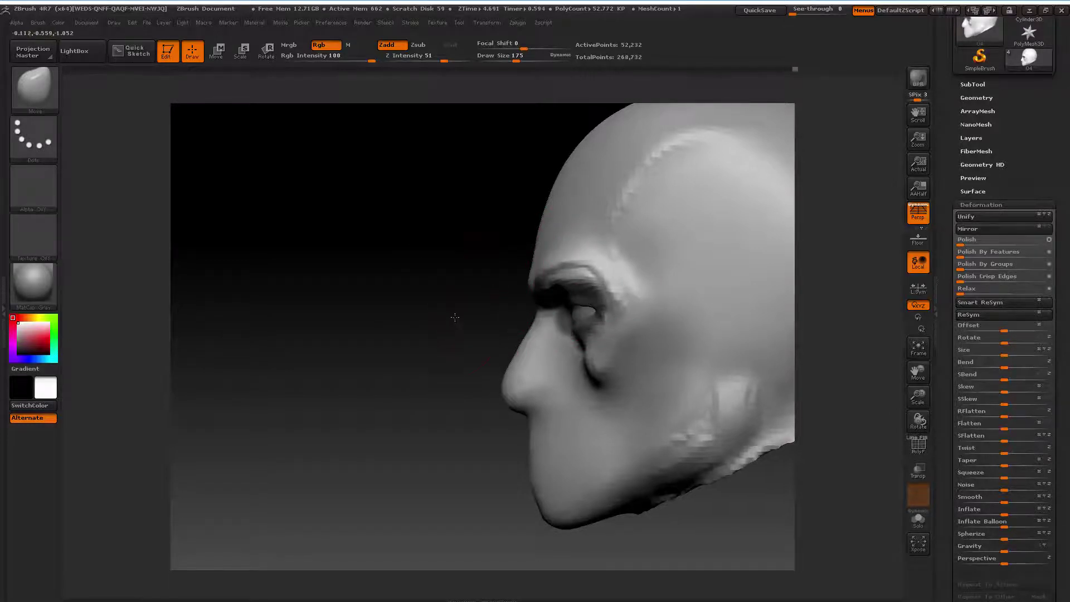
{"action": "left_click_drag", "start_coordinate": [453, 310], "coordinate": [496, 313], "text": "shift"}
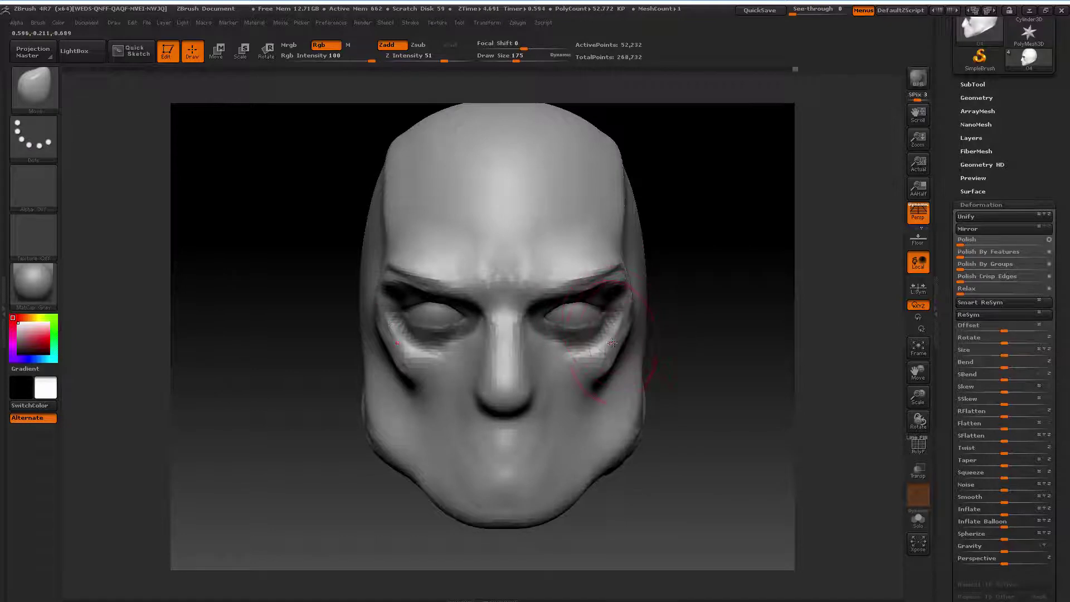
Sculpt the cheek fold below the eyes, then shrink the brush to 131
{"action": "mouse_move", "coordinate": [678, 332]}
{"action": "left_mouse_down"}
{"action": "mouse_move", "coordinate": [618, 325]}
{"action": "mouse_move", "coordinate": [681, 334]}
{"action": "left_mouse_up"}
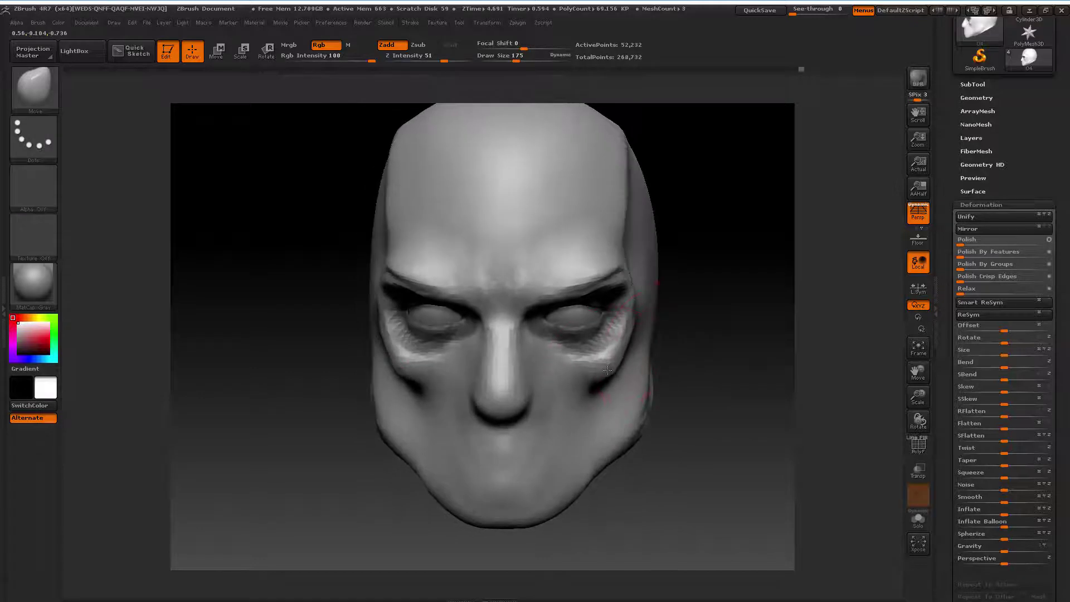
{"action": "left_click_drag", "start_coordinate": [680, 343], "coordinate": [677, 373]}
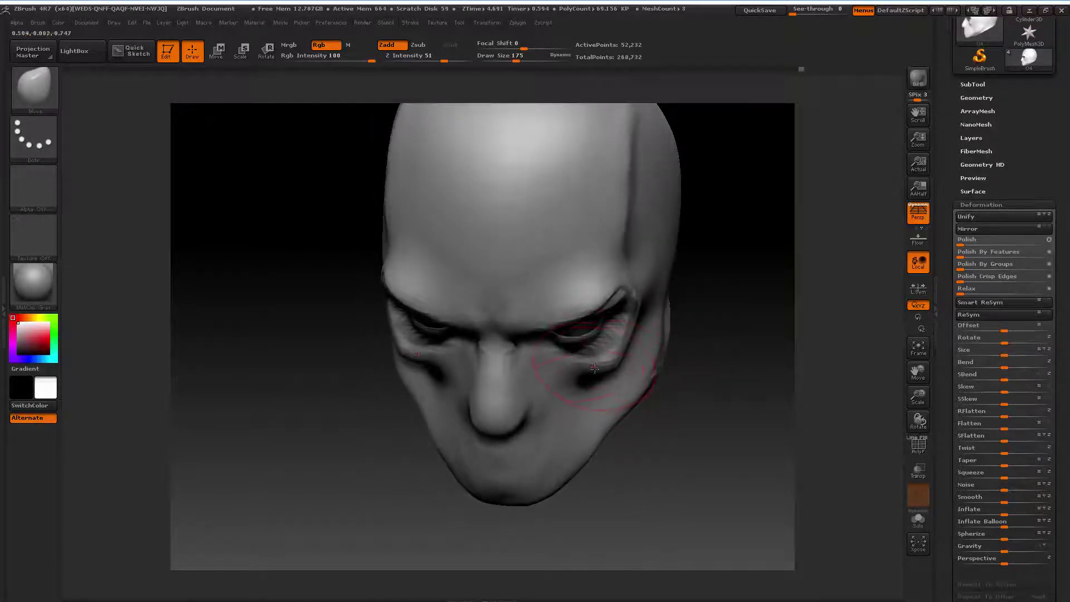
{"action": "left_click_drag", "start_coordinate": [594, 368], "coordinate": [549, 374]}
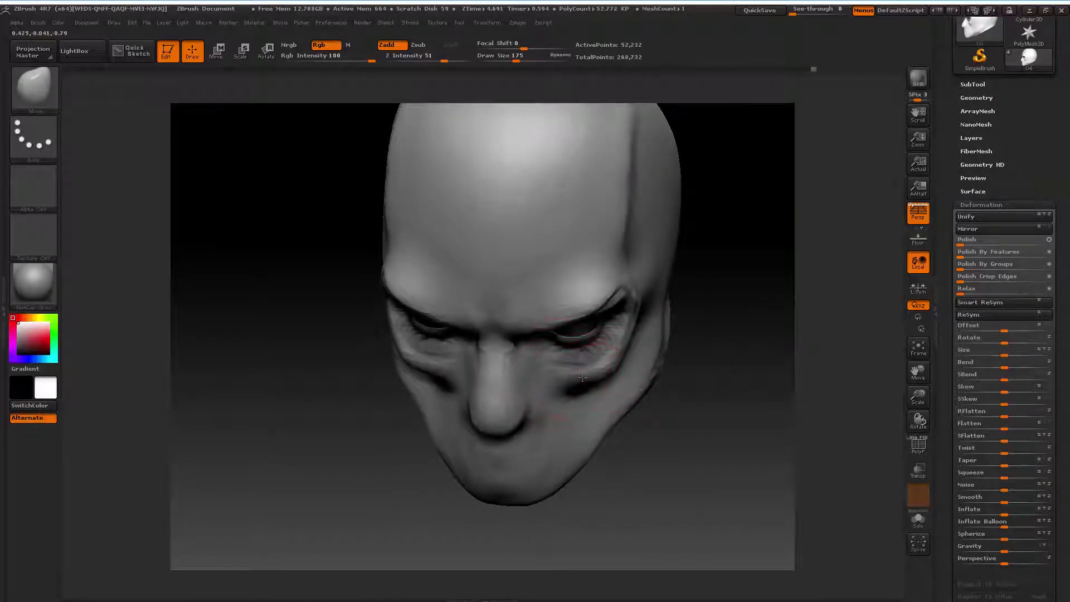
{"action": "left_click_drag", "start_coordinate": [685, 334], "coordinate": [700, 298], "text": "shift"}
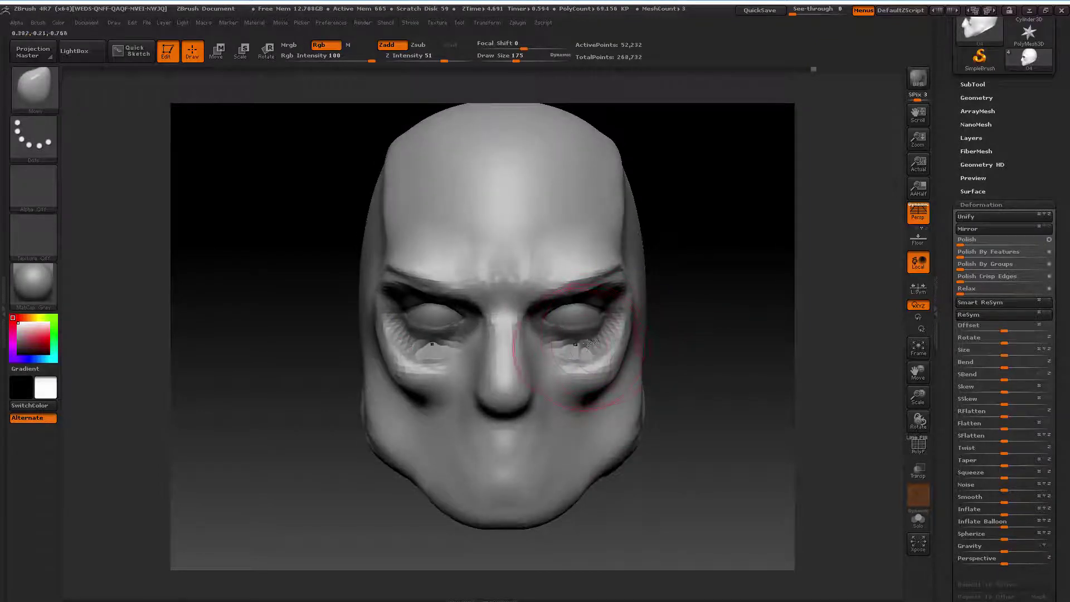
{"action": "key", "text": "space"}
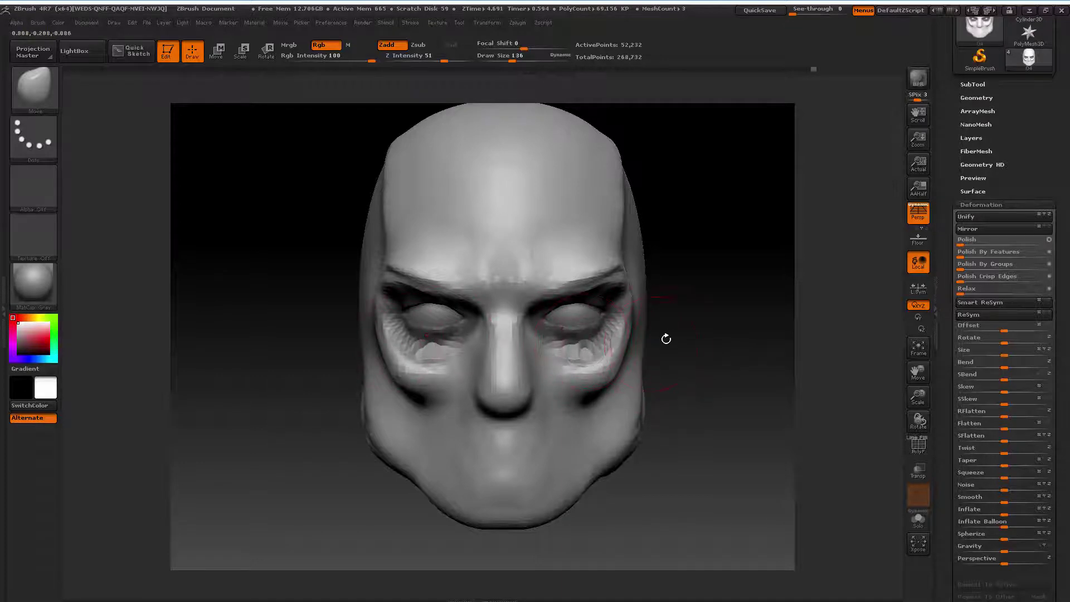
{"action": "key", "text": "space"}
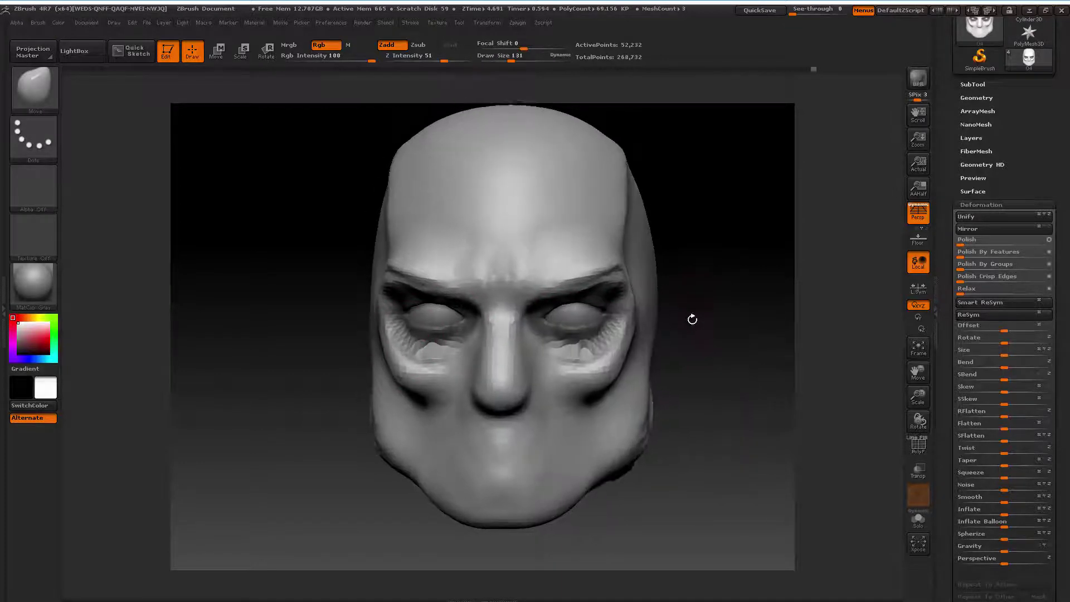
Orbit around the head's right side back to front view and reselect the head mesh
{"action": "left_click_drag", "start_coordinate": [689, 313], "coordinate": [635, 319]}
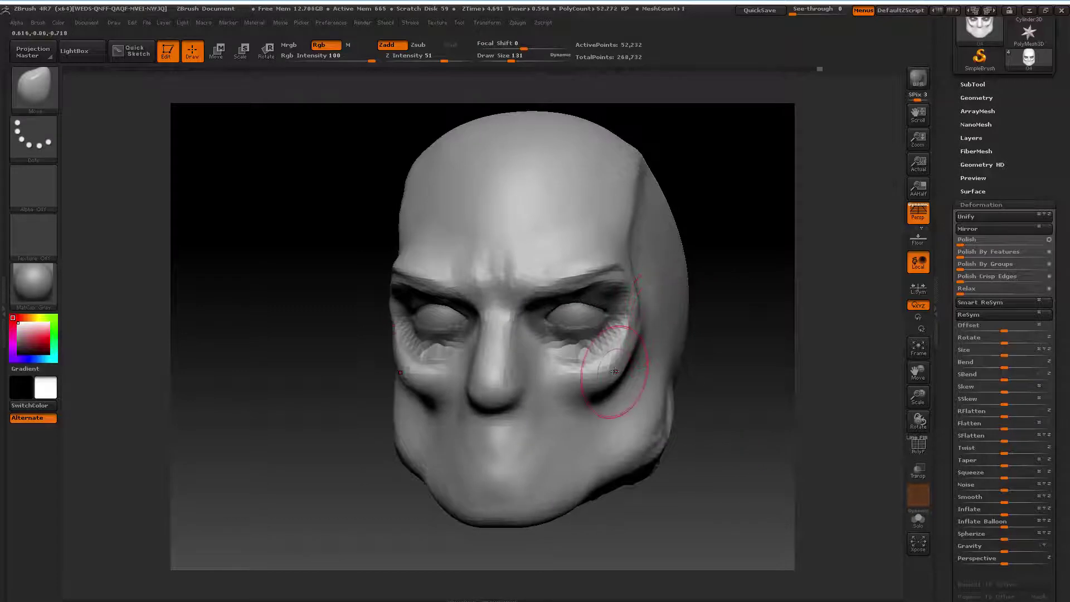
{"action": "left_click_drag", "start_coordinate": [725, 325], "coordinate": [474, 338]}
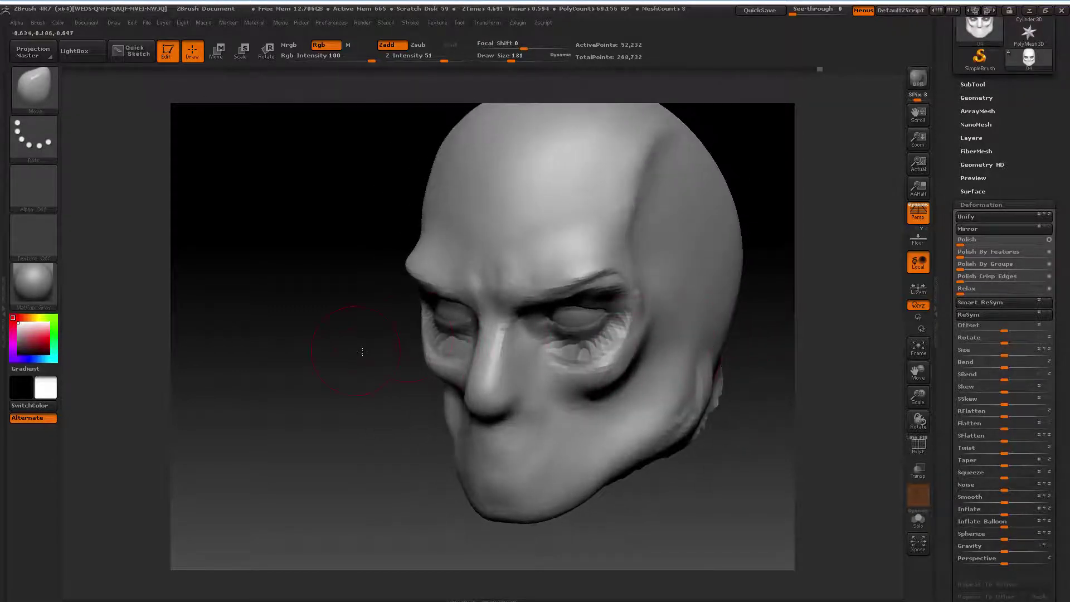
{"action": "mouse_move", "coordinate": [362, 351]}
{"action": "left_mouse_down"}
{"action": "mouse_move", "coordinate": [394, 341]}
{"action": "mouse_move", "coordinate": [317, 370]}
{"action": "mouse_move", "coordinate": [408, 367]}
{"action": "left_mouse_up"}
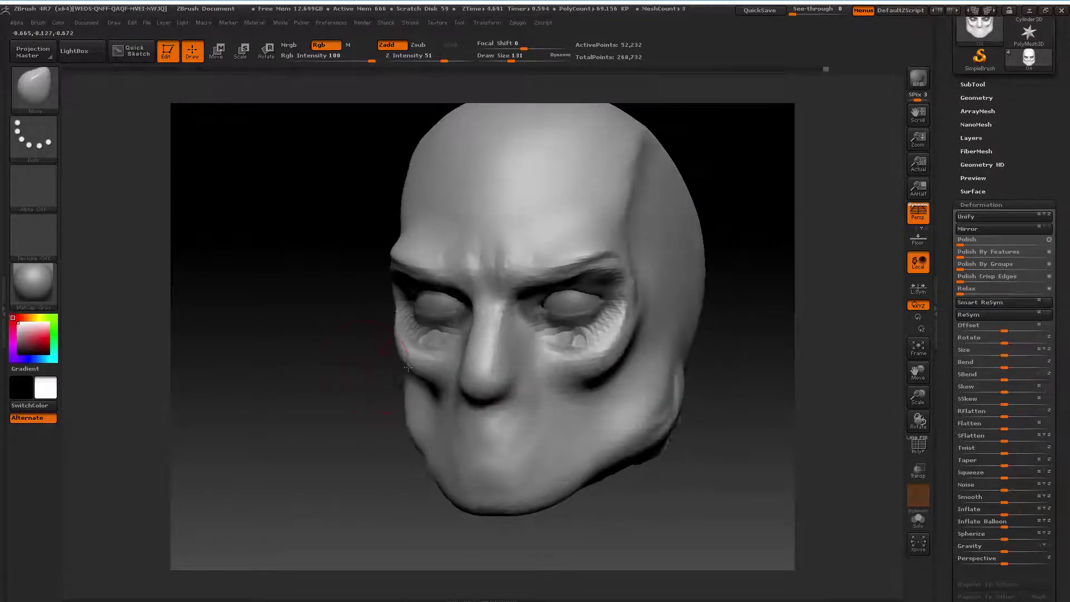
{"action": "mouse_move", "coordinate": [341, 381]}
{"action": "left_mouse_down"}
{"action": "mouse_move", "coordinate": [329, 393]}
{"action": "mouse_move", "coordinate": [334, 339]}
{"action": "mouse_move", "coordinate": [362, 320]}
{"action": "mouse_move", "coordinate": [320, 342]}
{"action": "mouse_move", "coordinate": [341, 335]}
{"action": "left_mouse_up"}
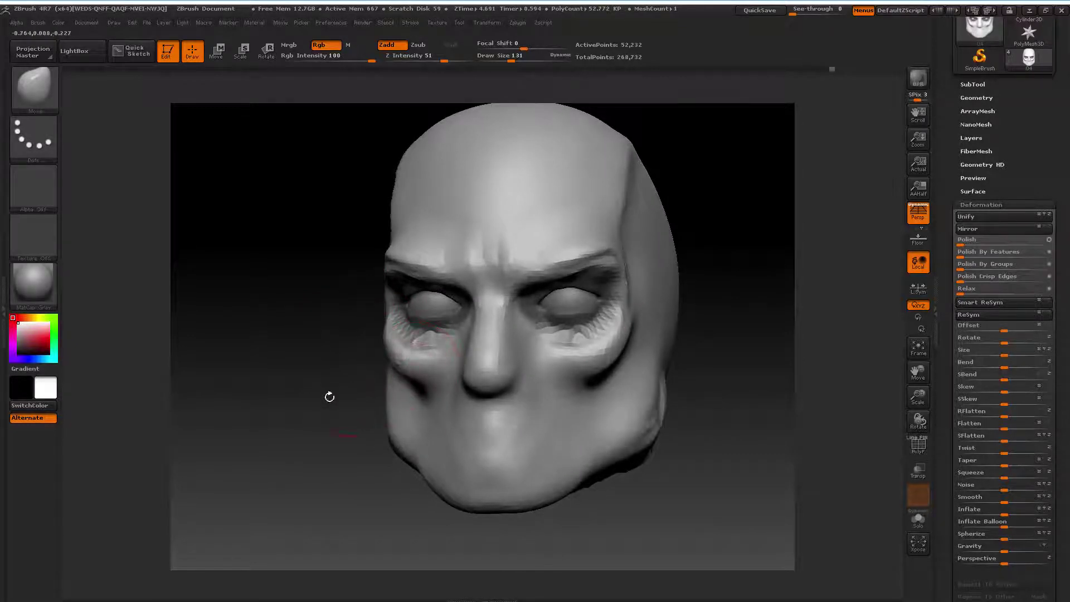
{"action": "mouse_move", "coordinate": [330, 396]}
{"action": "left_mouse_down", "text": "shift"}
{"action": "mouse_move", "coordinate": [317, 402]}
{"action": "mouse_move", "coordinate": [388, 359]}
{"action": "mouse_move", "coordinate": [423, 315]}
{"action": "left_mouse_up", "text": "shift"}
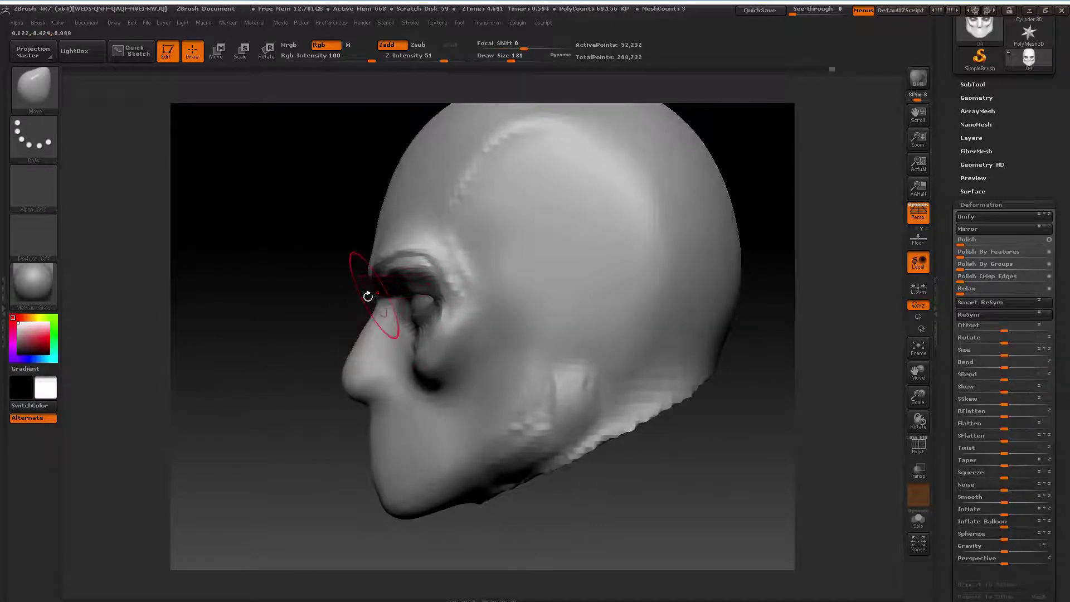
{"action": "left_click", "coordinate": [365, 287], "text": "alt"}
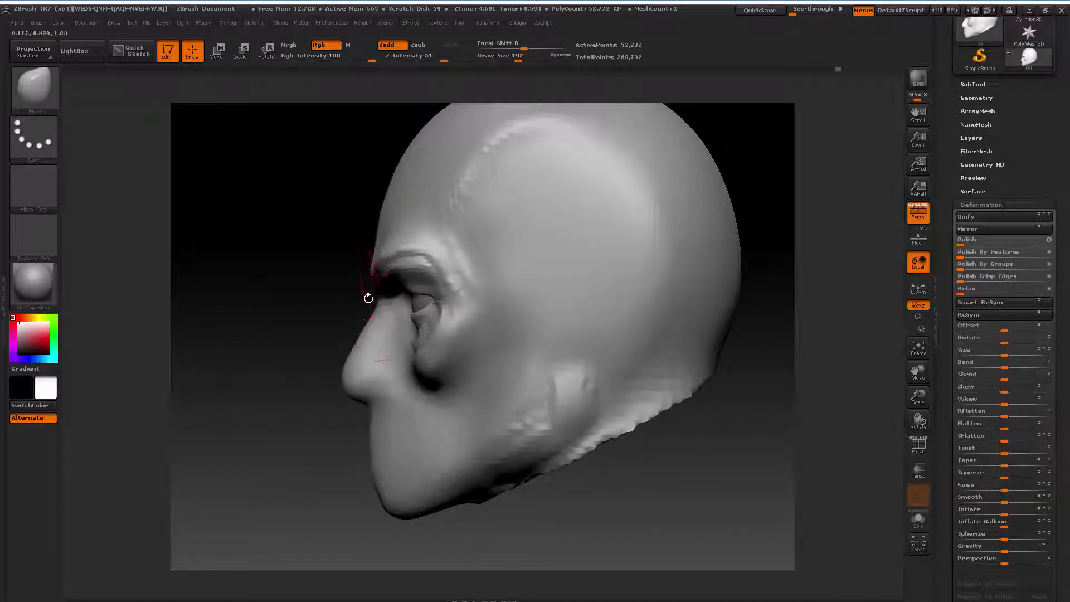
Set the brush to 113 for the lips, undo the last stroke, and reframe the head
{"action": "key", "text": "space"}
{"action": "mouse_move", "coordinate": [370, 306]}
{"action": "left_mouse_down"}
{"action": "mouse_move", "coordinate": [375, 319]}
{"action": "mouse_move", "coordinate": [380, 296]}
{"action": "left_mouse_up"}
{"action": "key", "text": "space"}
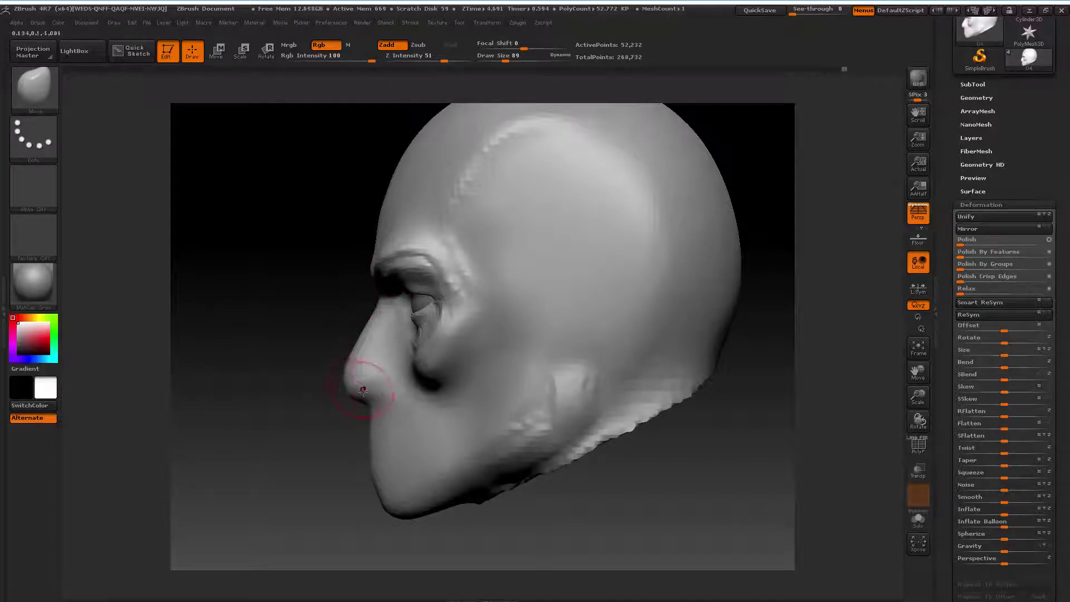
{"action": "key", "text": "space"}
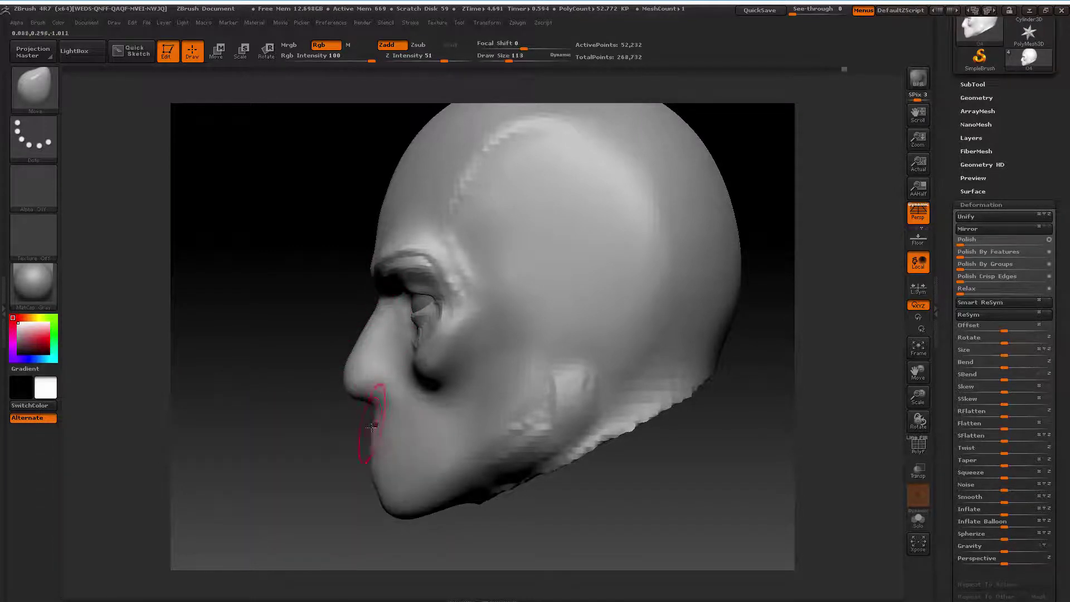
{"action": "key", "text": "ctrl+z"}
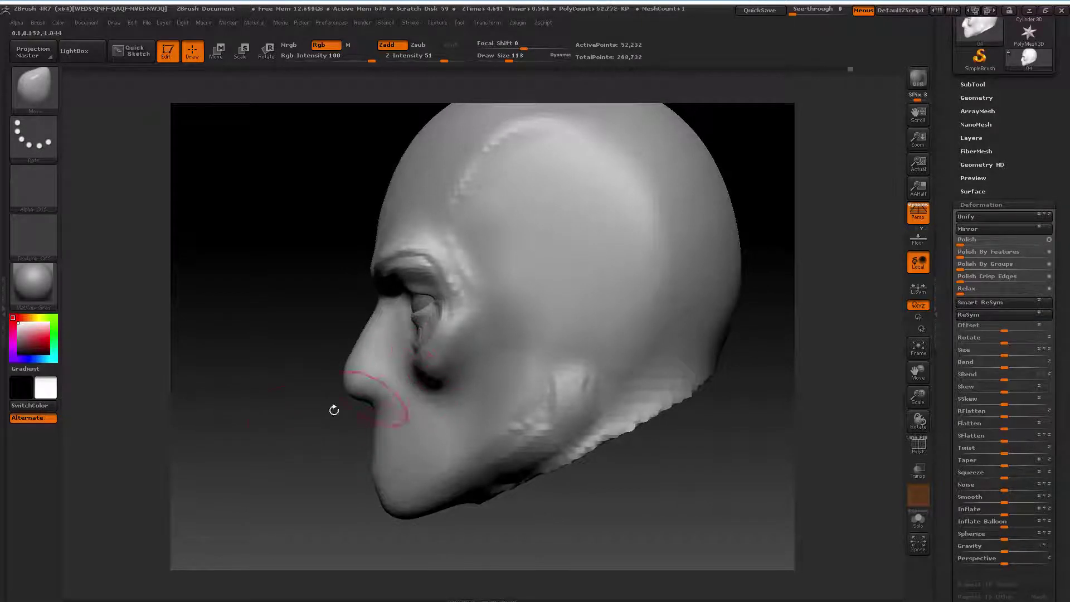
{"action": "mouse_move", "coordinate": [334, 411]}
{"action": "left_mouse_down"}
{"action": "mouse_move", "coordinate": [311, 428]}
{"action": "mouse_move", "coordinate": [423, 423]}
{"action": "left_mouse_up"}
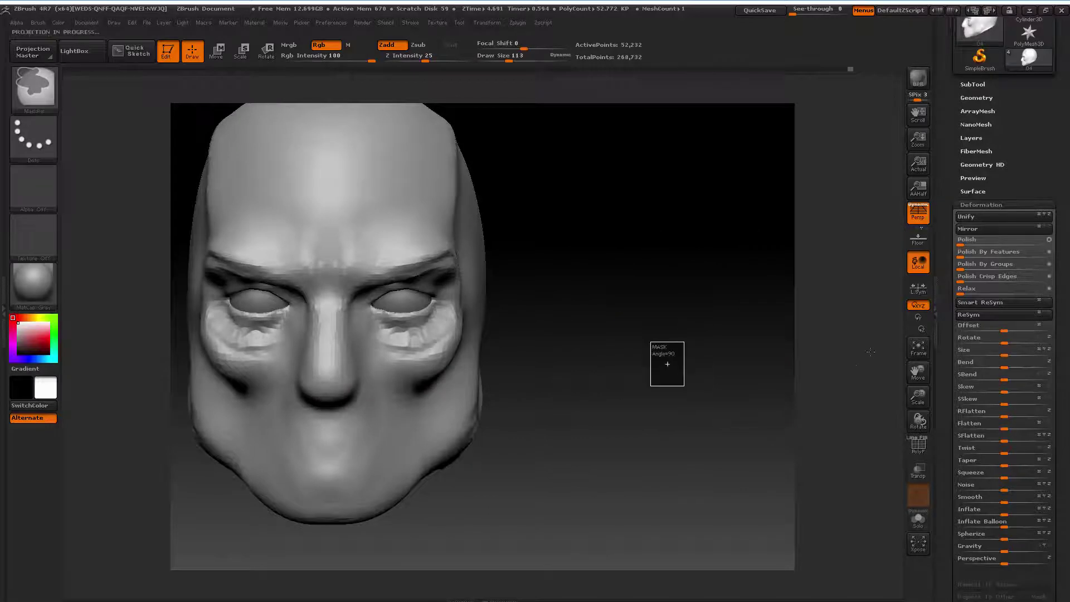
{"action": "left_click_drag", "start_coordinate": [918, 374], "coordinate": [1008, 360]}
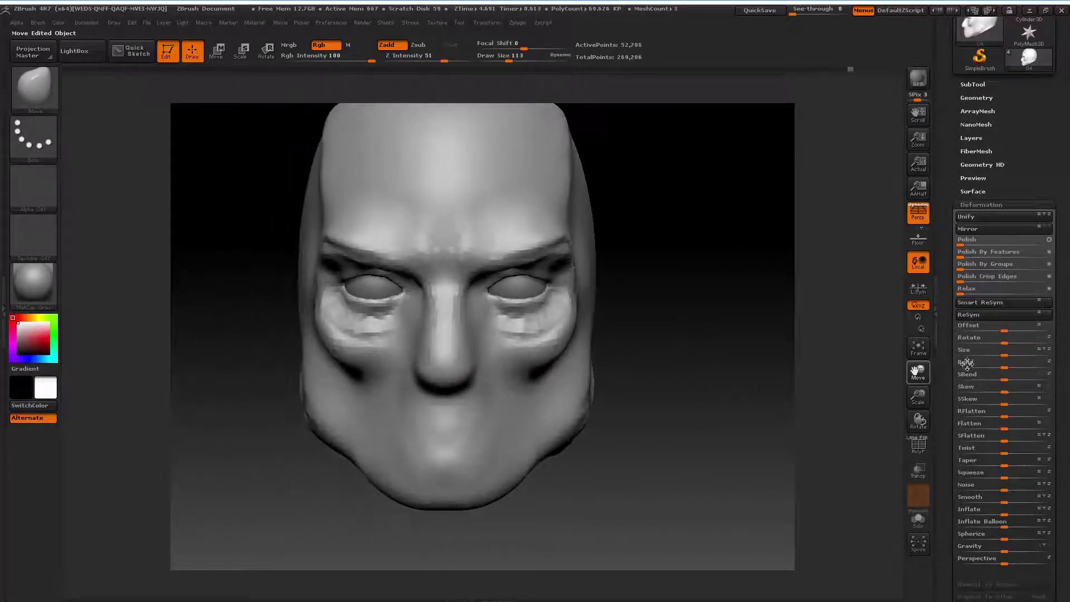
Switch to the ClayBuildup brush at size 65
{"action": "left_click", "coordinate": [49, 88]}
{"action": "left_click", "coordinate": [147, 99]}
{"action": "key", "text": "space"}
{"action": "left_click_drag", "start_coordinate": [245, 177], "coordinate": [226, 177]}
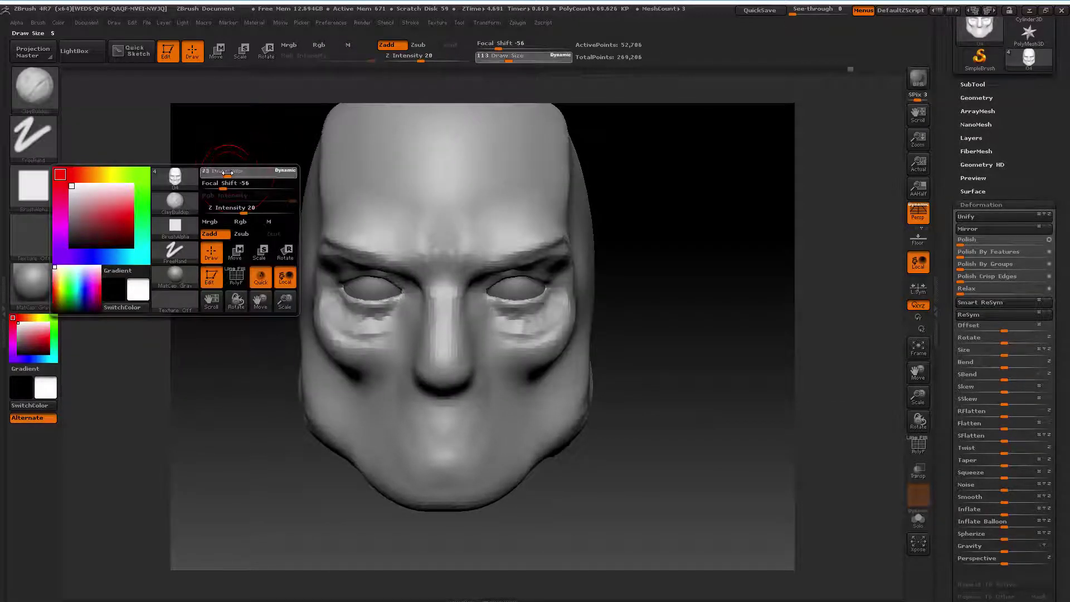
{"action": "key", "text": "space"}
{"action": "left_click_drag", "start_coordinate": [462, 245], "coordinate": [485, 246]}
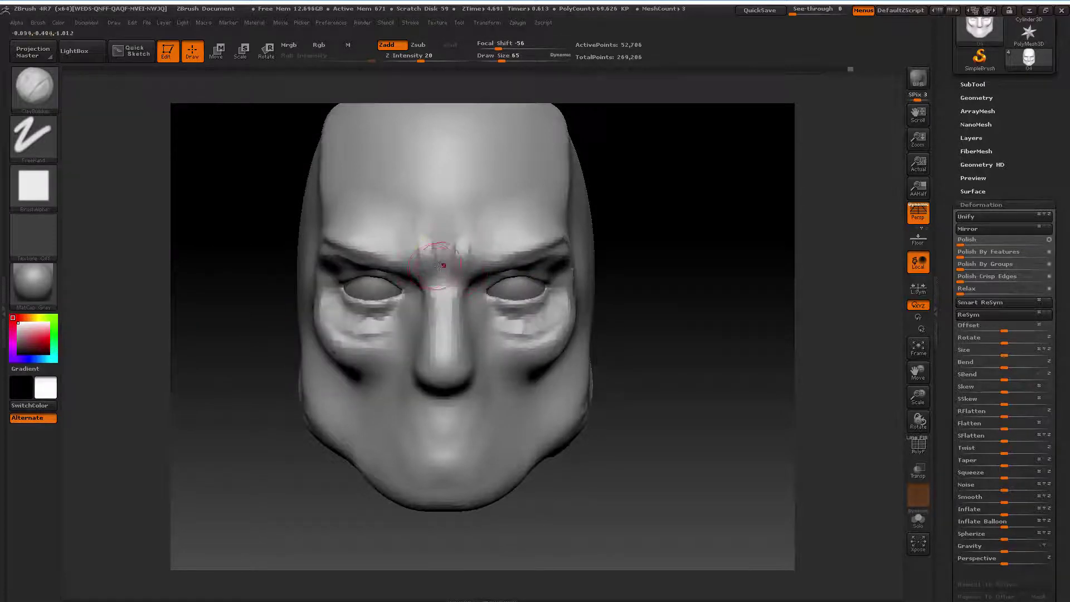
Build up clay along both brow ridges and inspect them
{"action": "key", "text": "ctrl"}
{"action": "mouse_move", "coordinate": [416, 253]}
{"action": "left_mouse_down"}
{"action": "mouse_move", "coordinate": [405, 255]}
{"action": "mouse_move", "coordinate": [469, 266]}
{"action": "mouse_move", "coordinate": [493, 252]}
{"action": "left_mouse_up"}
{"action": "left_click_drag", "start_coordinate": [669, 251], "coordinate": [600, 232]}
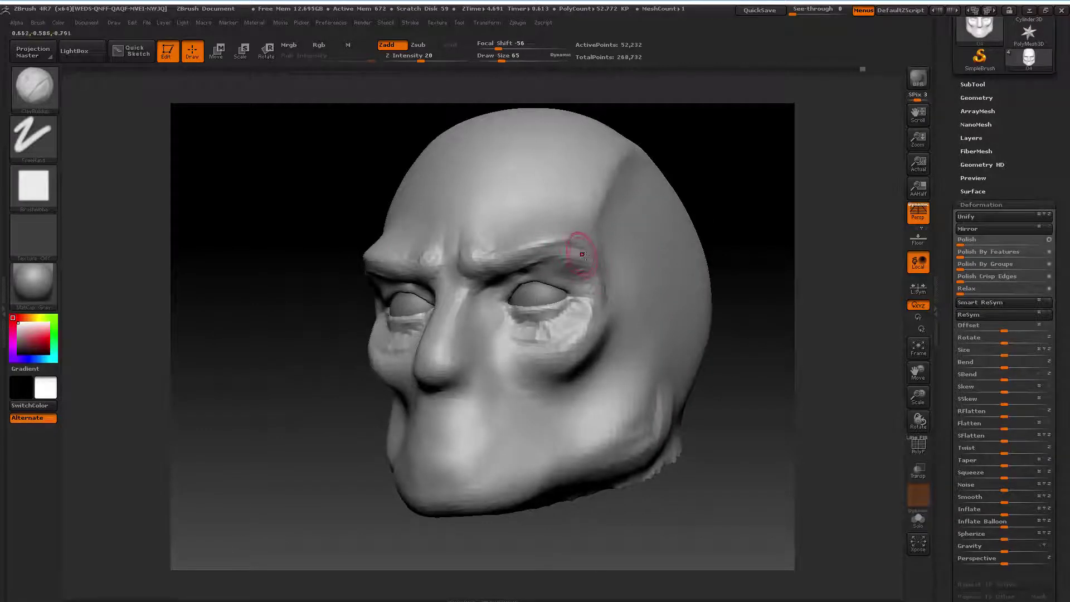
{"action": "mouse_move", "coordinate": [585, 240]}
{"action": "left_mouse_down"}
{"action": "mouse_move", "coordinate": [663, 220]}
{"action": "mouse_move", "coordinate": [549, 268]}
{"action": "left_mouse_up"}
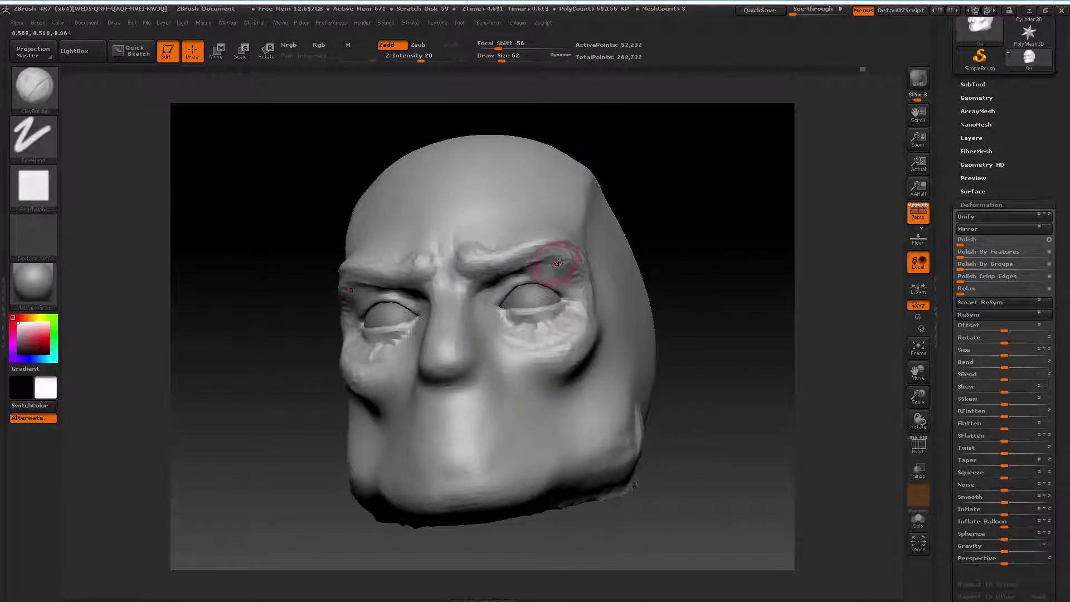
Smooth the right brow with the brush reduced to 47
{"action": "key", "text": "["}
{"action": "key", "text": "shift"}
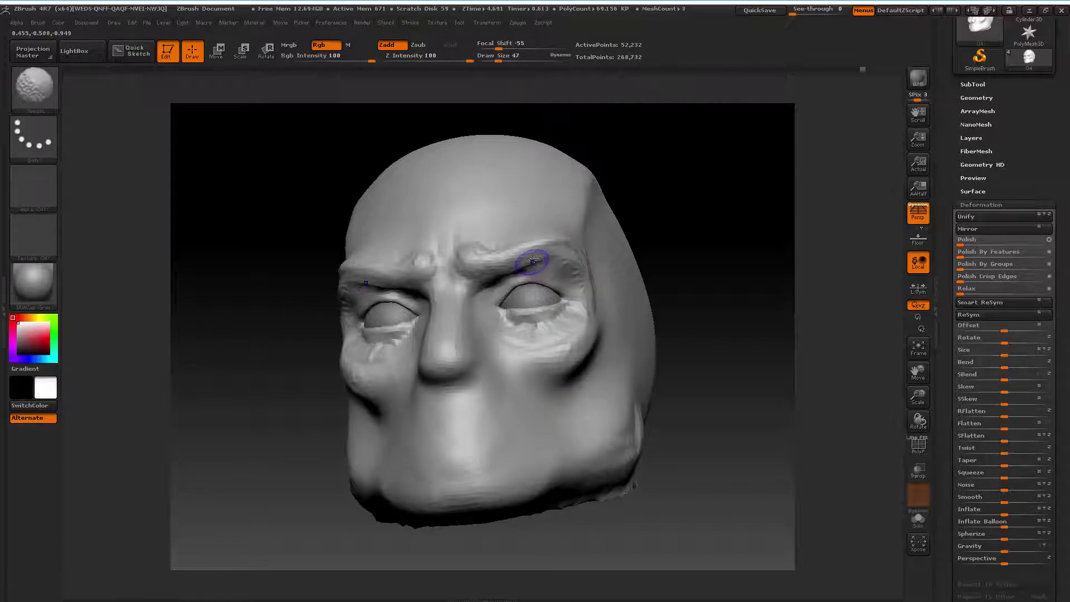
{"action": "left_click_drag", "start_coordinate": [521, 268], "coordinate": [516, 270], "text": "shift"}
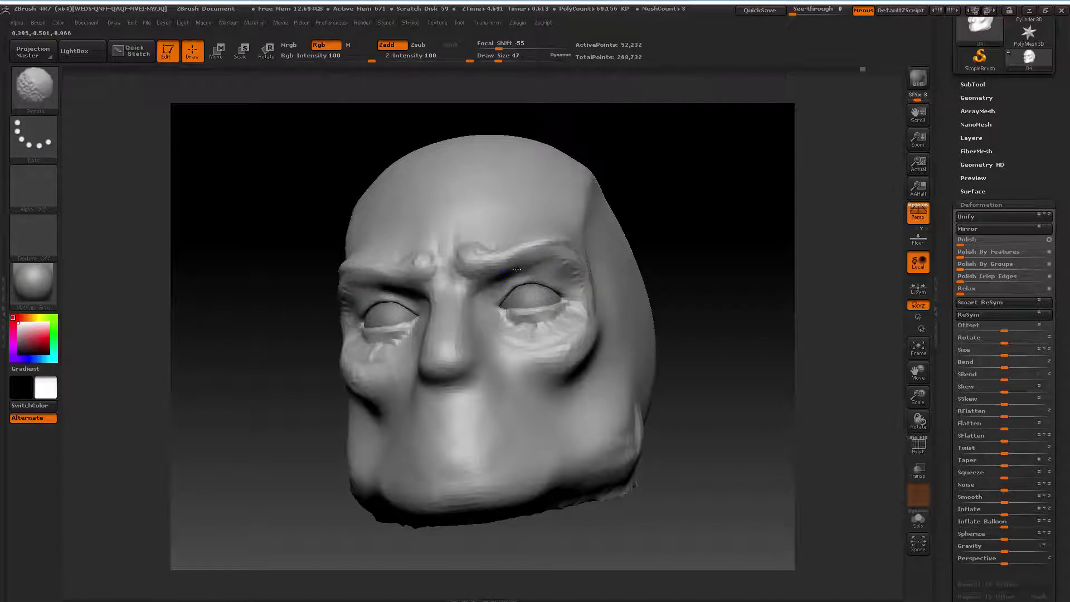
{"action": "left_click_drag", "start_coordinate": [684, 235], "coordinate": [574, 258]}
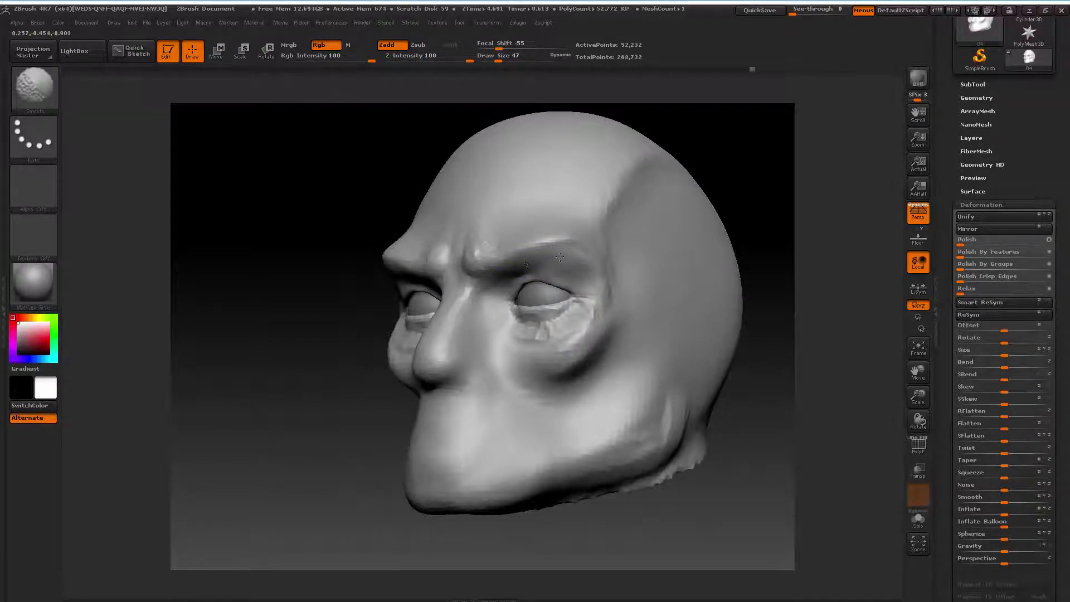
{"action": "mouse_move", "coordinate": [411, 318]}
{"action": "left_mouse_down", "text": "shift"}
{"action": "mouse_move", "coordinate": [493, 231]}
{"action": "mouse_move", "coordinate": [471, 255]}
{"action": "left_mouse_up", "text": "shift"}
Smooth the wrinkles under both eyes with a size 56 brush
{"action": "mouse_move", "coordinate": [610, 237]}
{"action": "left_mouse_down"}
{"action": "mouse_move", "coordinate": [664, 232]}
{"action": "mouse_move", "coordinate": [640, 249]}
{"action": "left_mouse_up"}
{"action": "key", "text": "space"}
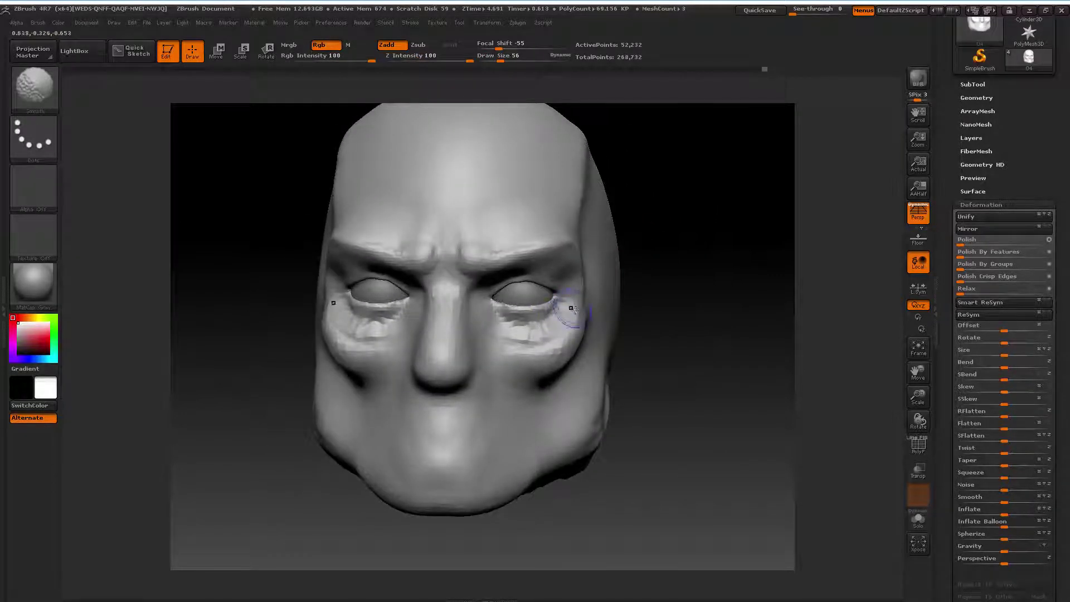
{"action": "key", "text": "ctrl"}
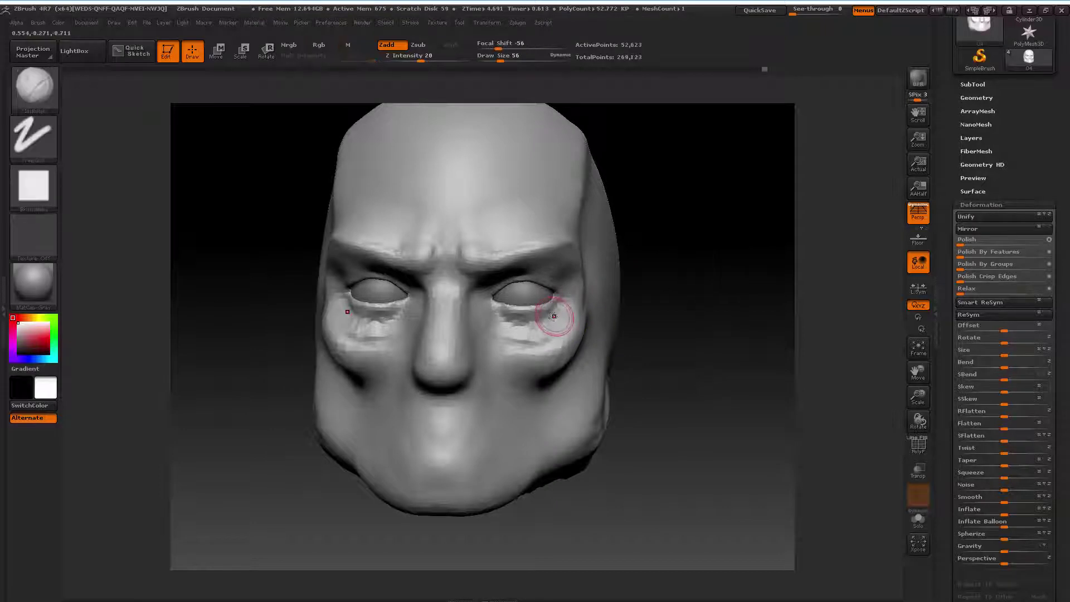
{"action": "left_click_drag", "start_coordinate": [545, 312], "coordinate": [493, 332], "text": "shift"}
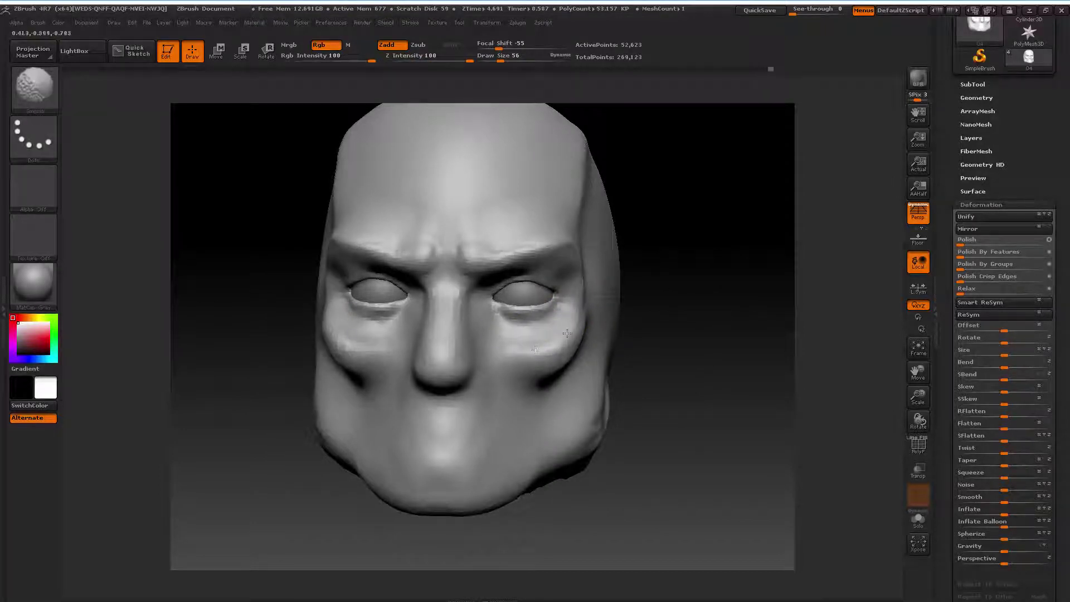
{"action": "left_click_drag", "start_coordinate": [554, 343], "coordinate": [589, 323]}
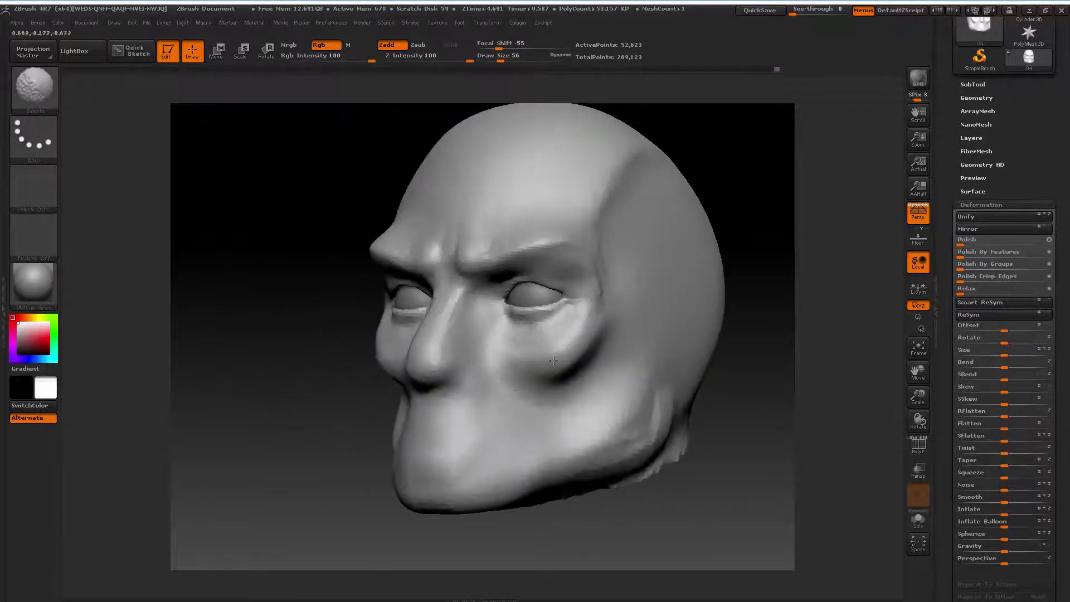
{"action": "left_click_drag", "start_coordinate": [730, 250], "coordinate": [538, 354], "text": "shift"}
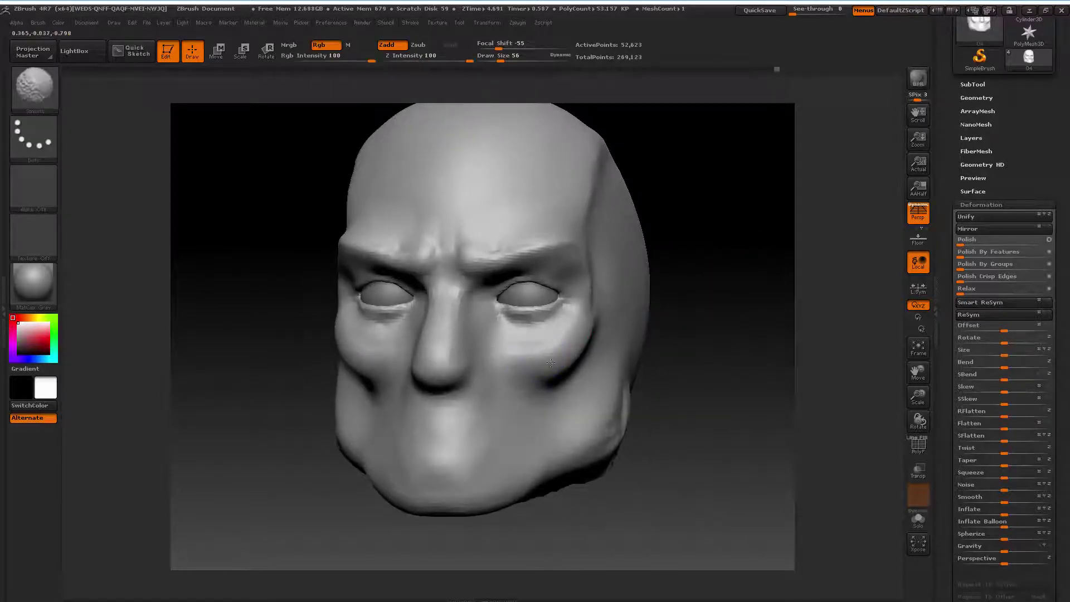
{"action": "key", "text": "shift"}
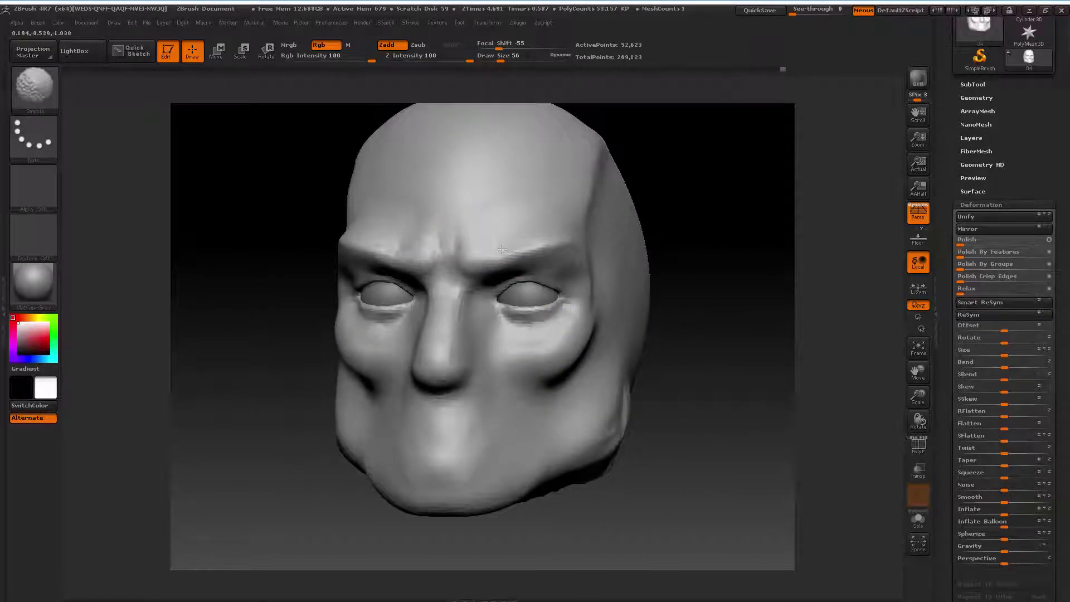
{"action": "left_click_drag", "start_coordinate": [688, 218], "coordinate": [686, 227], "text": "shift"}
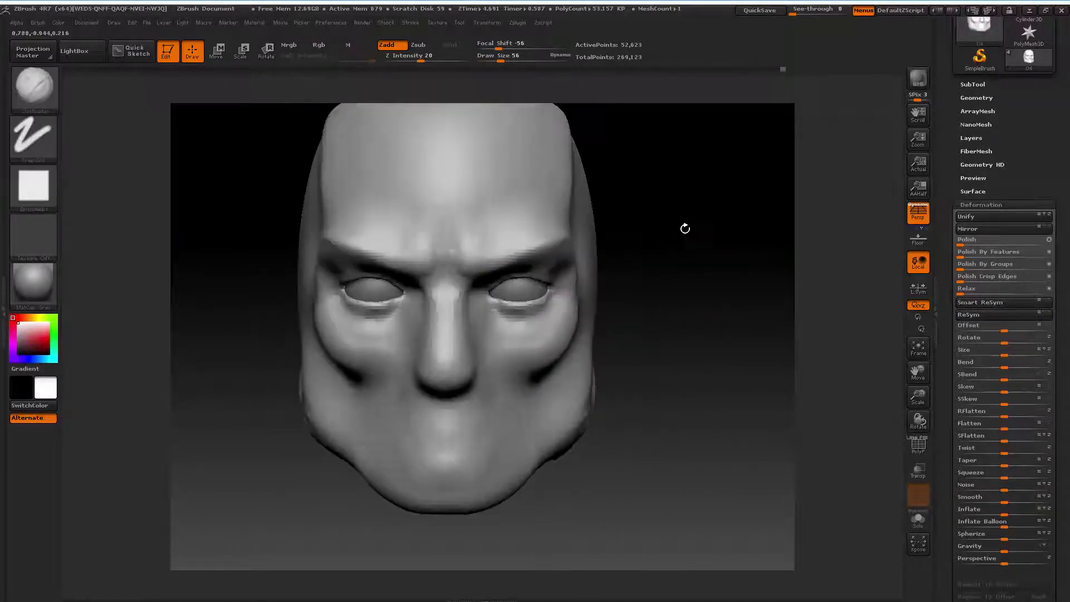
Select the Move brush and reshape the nose bridge and nostril area
{"action": "left_click", "coordinate": [41, 96]}
{"action": "key", "text": "shift"}
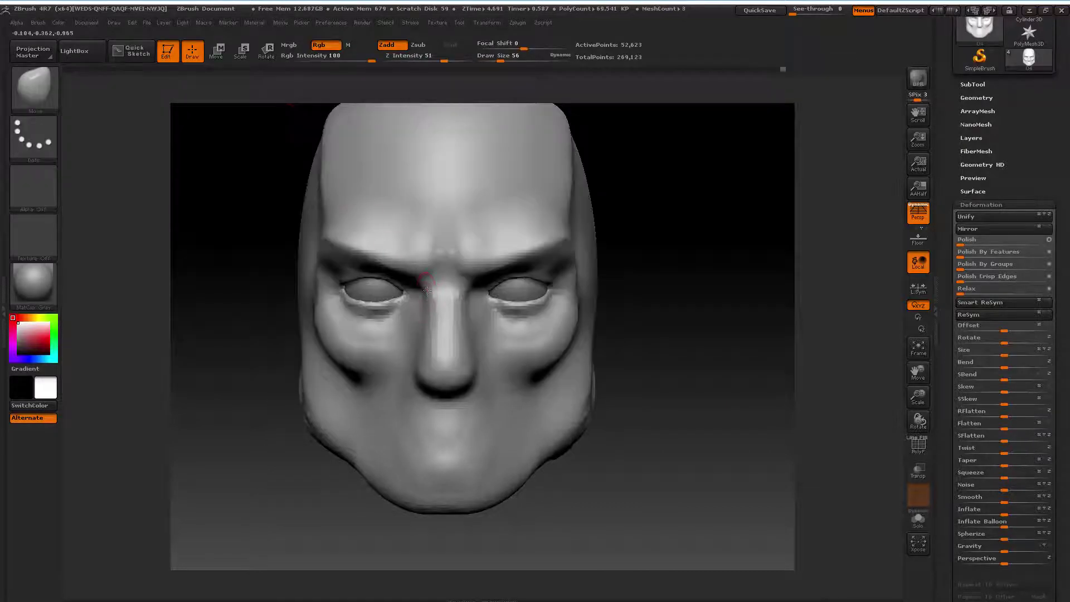
{"action": "left_click_drag", "start_coordinate": [427, 293], "coordinate": [419, 346]}
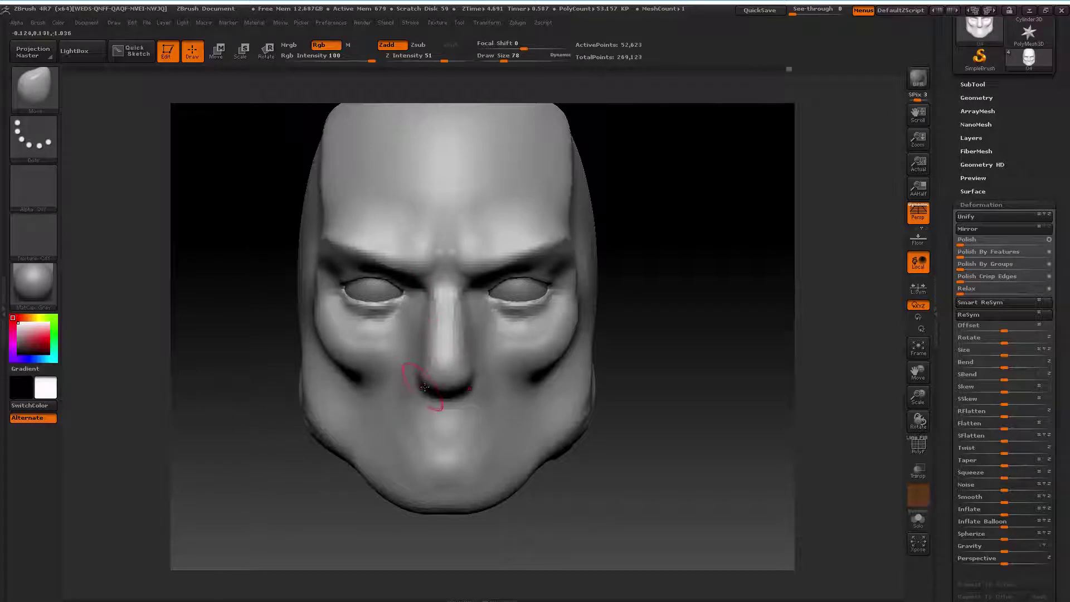
{"action": "left_click_drag", "start_coordinate": [424, 387], "coordinate": [443, 400]}
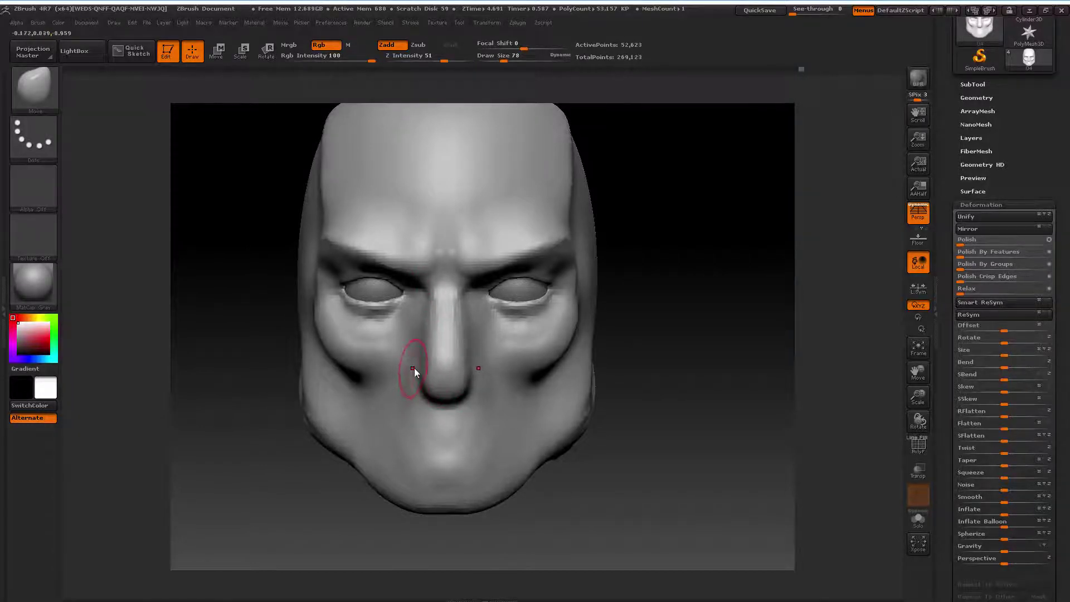
Resize the Move brush from 150 to 122 and turn the head toward profile
{"action": "key", "text": "s"}
{"action": "left_click_drag", "start_coordinate": [414, 368], "coordinate": [446, 368]}
{"action": "key", "text": "space"}
{"action": "left_click_drag", "start_coordinate": [357, 357], "coordinate": [340, 357]}
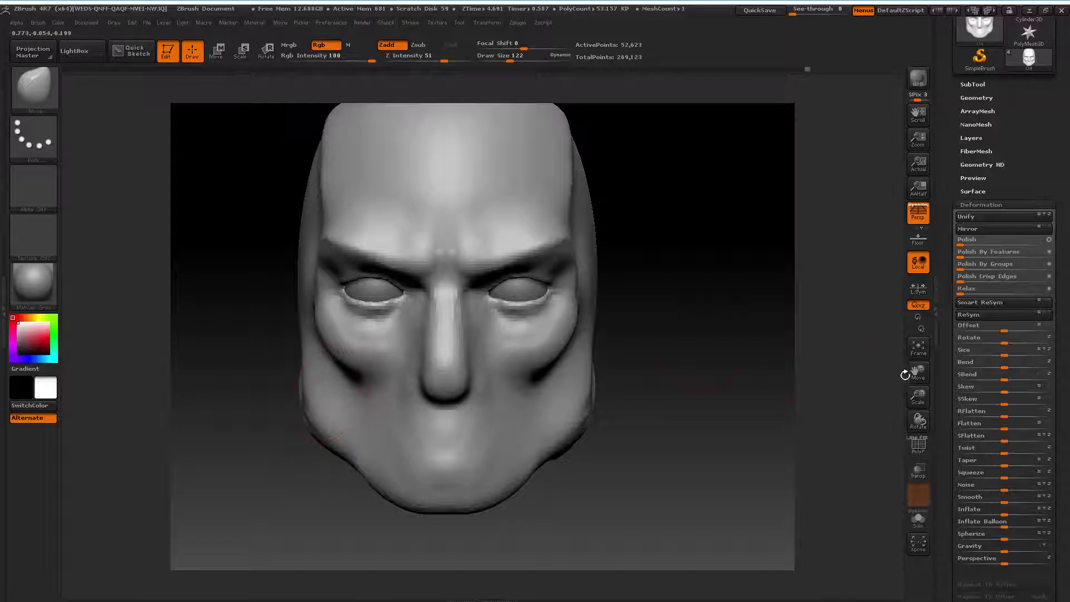
{"action": "mouse_move", "coordinate": [907, 372]}
{"action": "left_mouse_down"}
{"action": "mouse_move", "coordinate": [685, 378]}
{"action": "mouse_move", "coordinate": [633, 363]}
{"action": "left_mouse_up"}
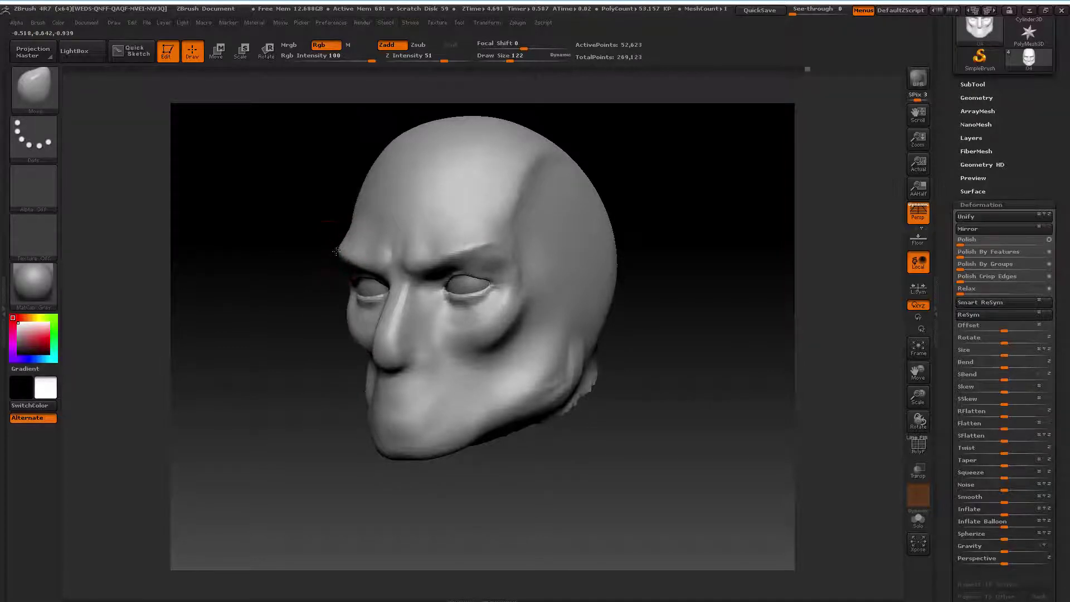
{"action": "mouse_move", "coordinate": [299, 260]}
{"action": "left_mouse_down"}
{"action": "mouse_move", "coordinate": [397, 256]}
{"action": "mouse_move", "coordinate": [344, 254]}
{"action": "mouse_move", "coordinate": [489, 226]}
{"action": "mouse_move", "coordinate": [413, 234]}
{"action": "mouse_move", "coordinate": [425, 223]}
{"action": "left_mouse_up"}
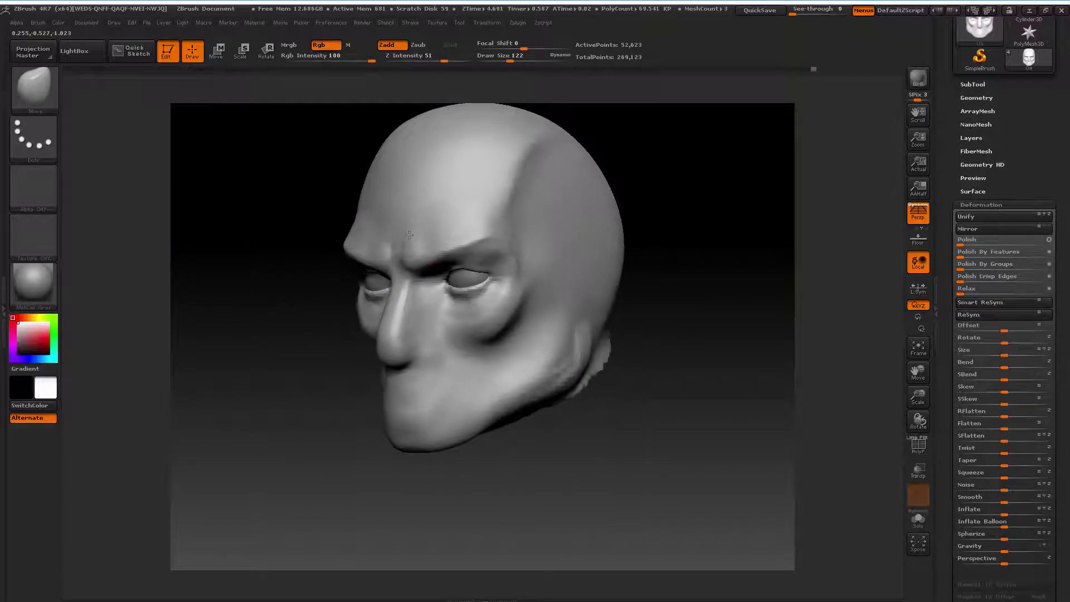
Toggle between the Smooth and Move brushes and reframe the head in front view
{"action": "key", "text": "b"}
{"action": "key", "text": "s"}
{"action": "key", "text": "m"}
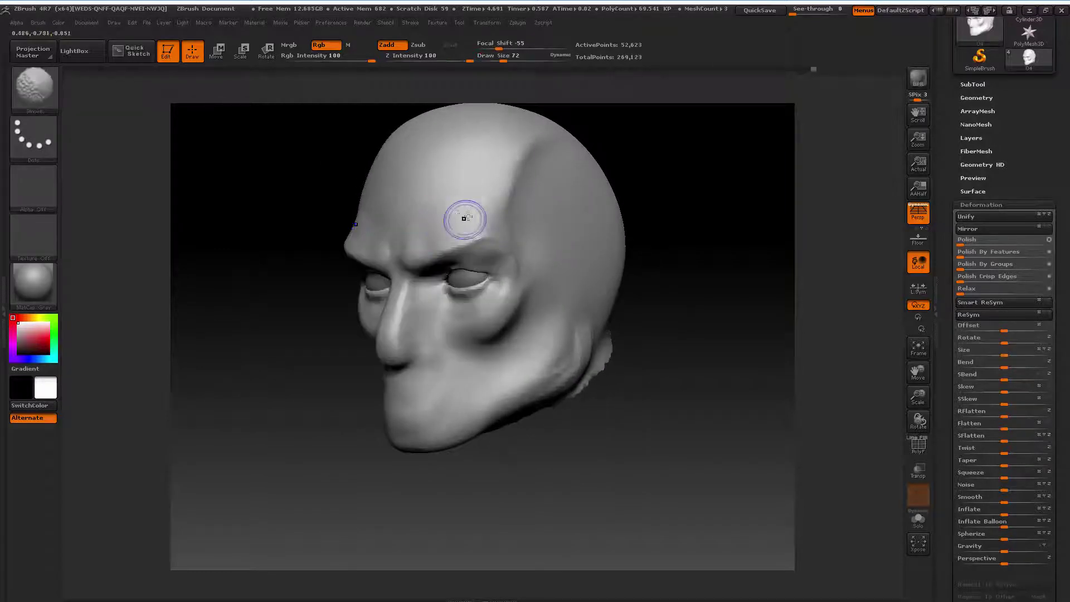
{"action": "key", "text": "b"}
{"action": "key", "text": "m"}
{"action": "key", "text": "v"}
{"action": "mouse_move", "coordinate": [641, 234]}
{"action": "left_mouse_down"}
{"action": "mouse_move", "coordinate": [707, 241]}
{"action": "mouse_move", "coordinate": [777, 293]}
{"action": "left_mouse_up"}
{"action": "left_click_drag", "start_coordinate": [913, 363], "coordinate": [936, 362]}
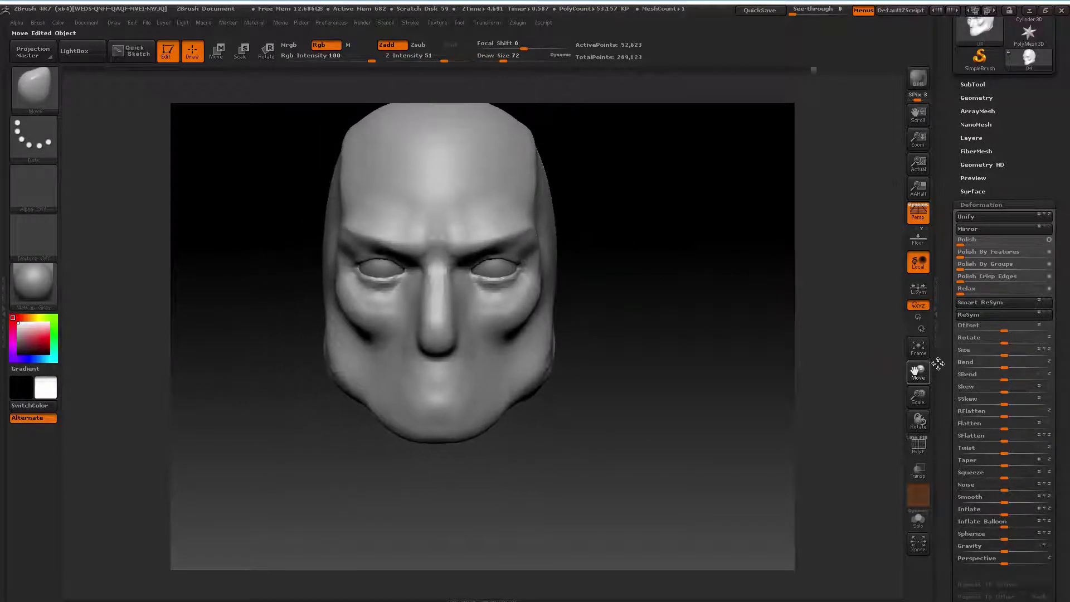
{"action": "key", "text": "b"}
{"action": "key", "text": "s"}
{"action": "key", "text": "m"}
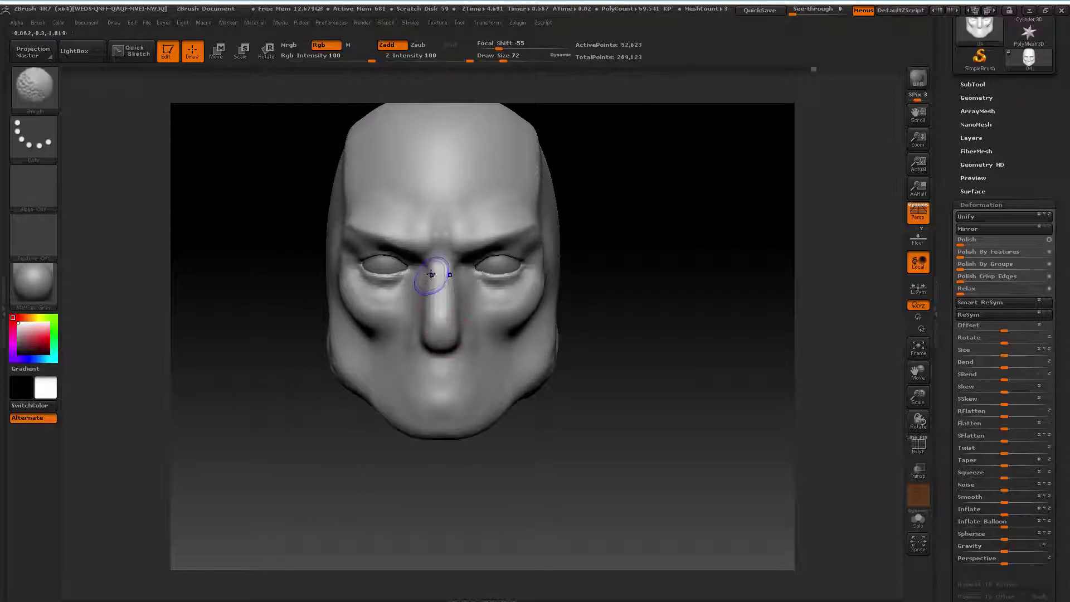
{"action": "key", "text": "shift"}
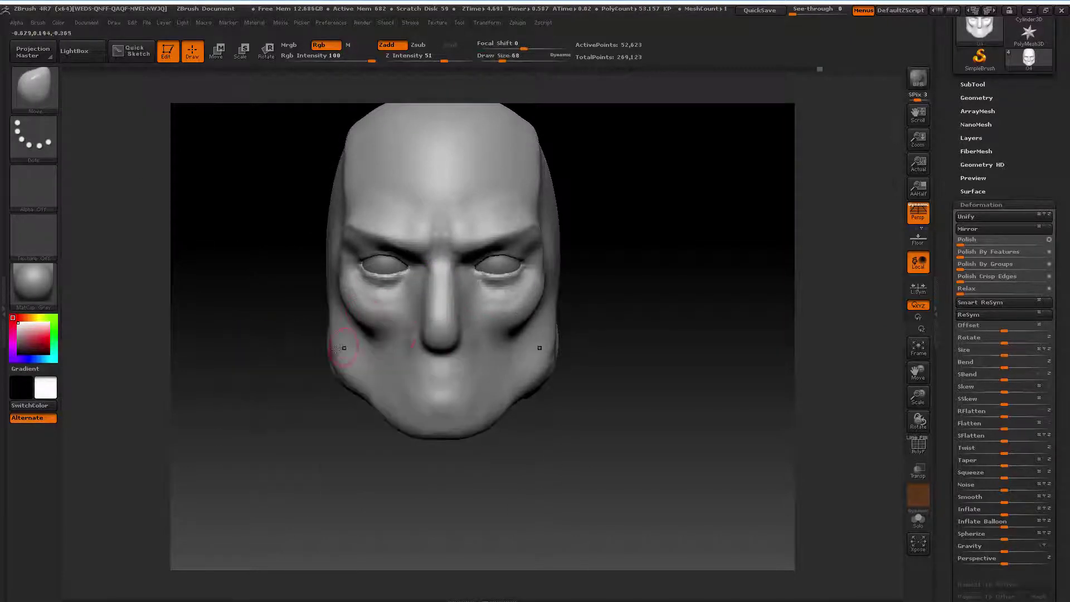
Enlarge the brush to 197 and push the chin outline slightly forward in profile
{"action": "left_click_drag", "start_coordinate": [351, 340], "coordinate": [354, 353]}
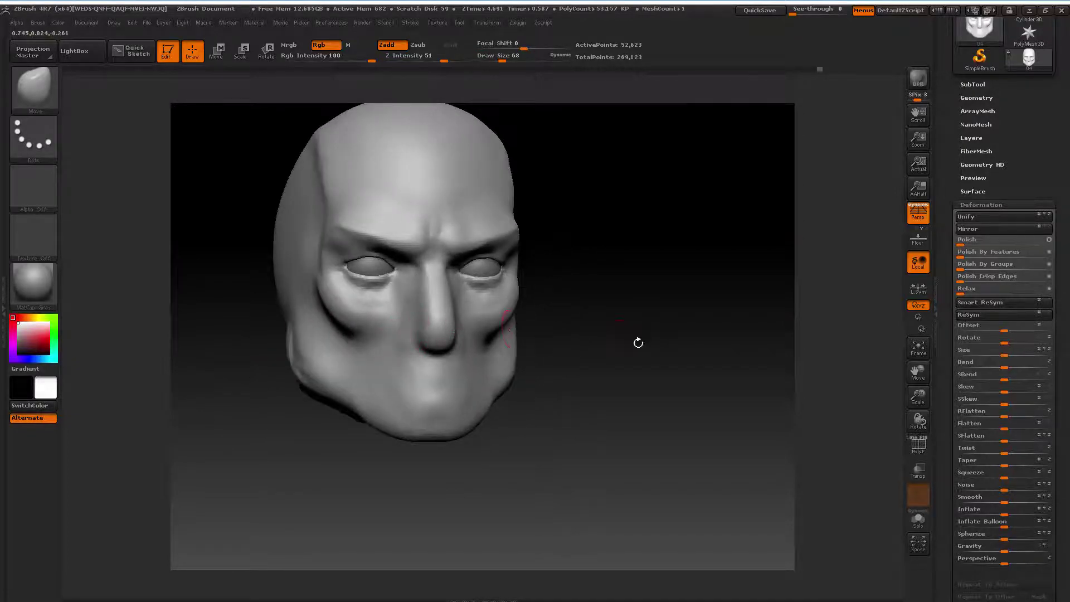
{"action": "mouse_move", "coordinate": [637, 342]}
{"action": "left_mouse_down"}
{"action": "mouse_move", "coordinate": [468, 345]}
{"action": "mouse_move", "coordinate": [482, 341]}
{"action": "left_mouse_up"}
{"action": "key", "text": "space"}
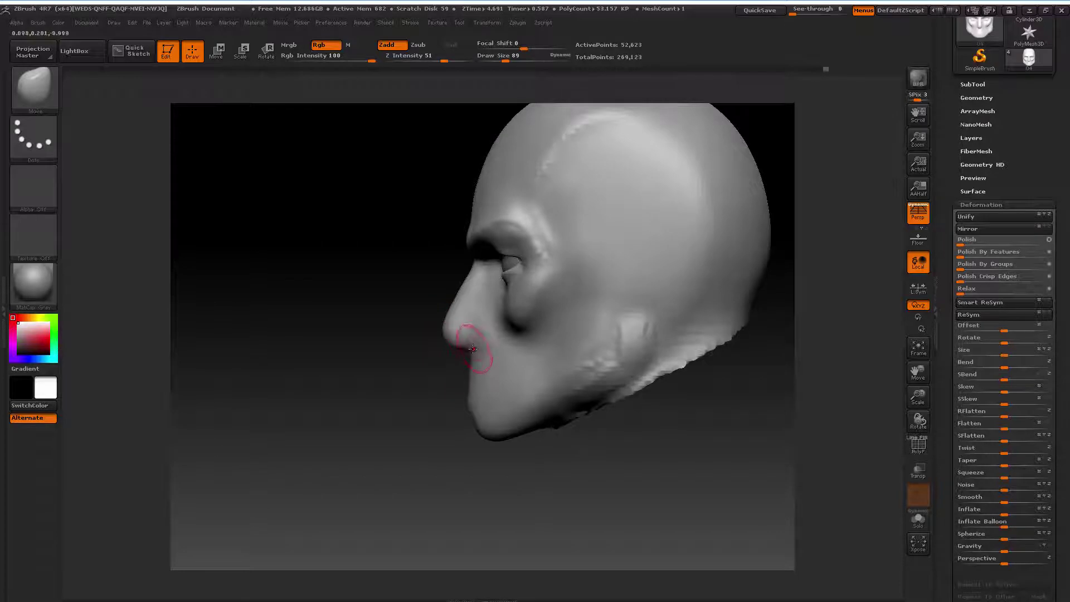
{"action": "key", "text": "s"}
{"action": "left_click_drag", "start_coordinate": [468, 360], "coordinate": [491, 360]}
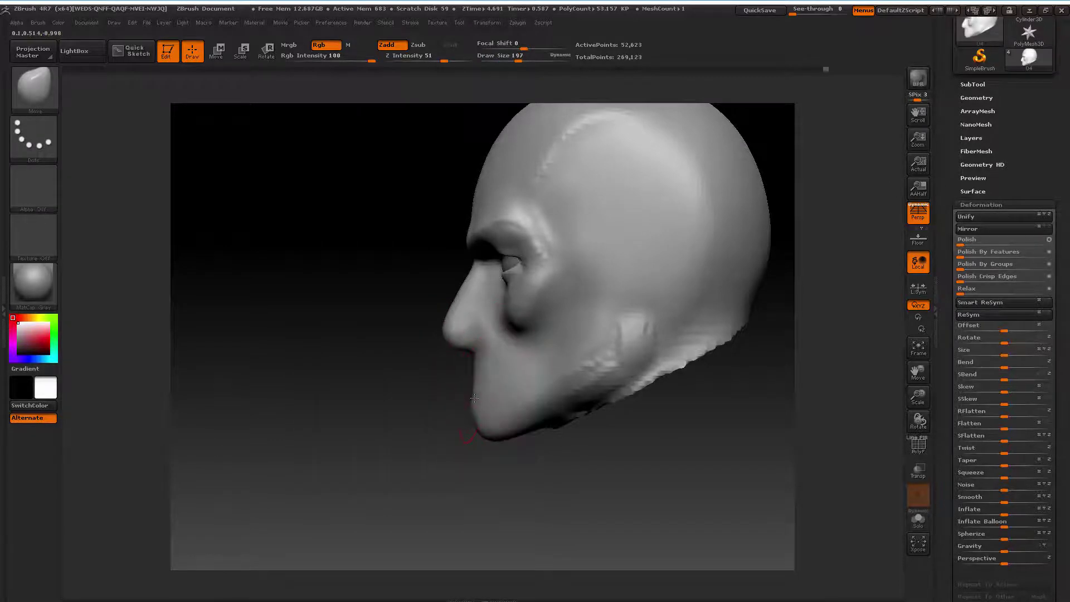
{"action": "left_click_drag", "start_coordinate": [473, 398], "coordinate": [486, 398]}
{"action": "left_click_drag", "start_coordinate": [385, 385], "coordinate": [432, 361], "text": "shift"}
{"action": "key", "text": "space"}
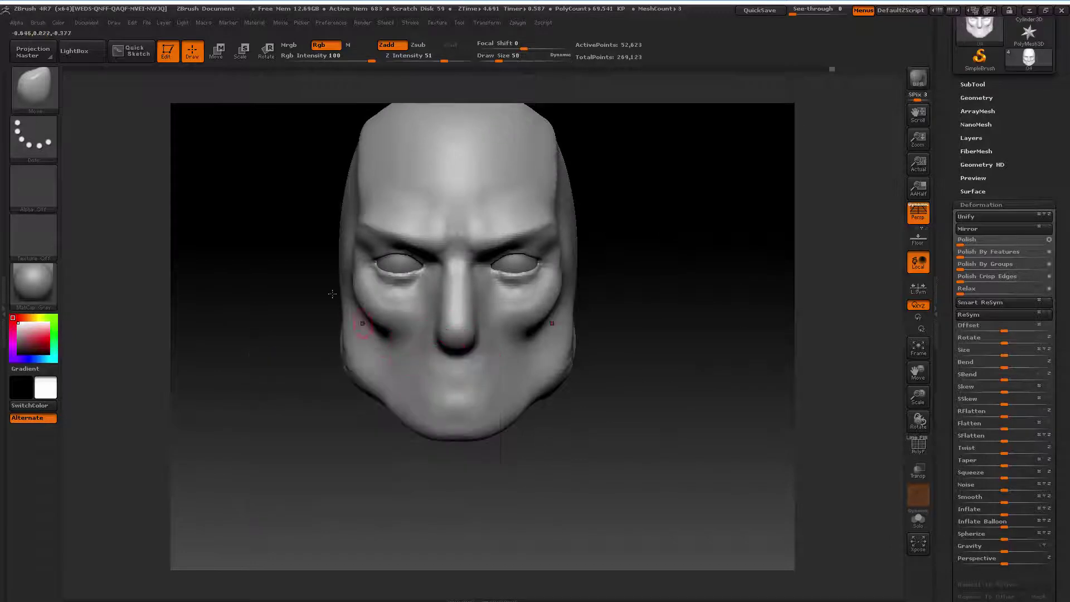
Select the ClayBuildup brush at size 62
{"action": "left_click", "coordinate": [40, 97]}
{"action": "left_click", "coordinate": [206, 104]}
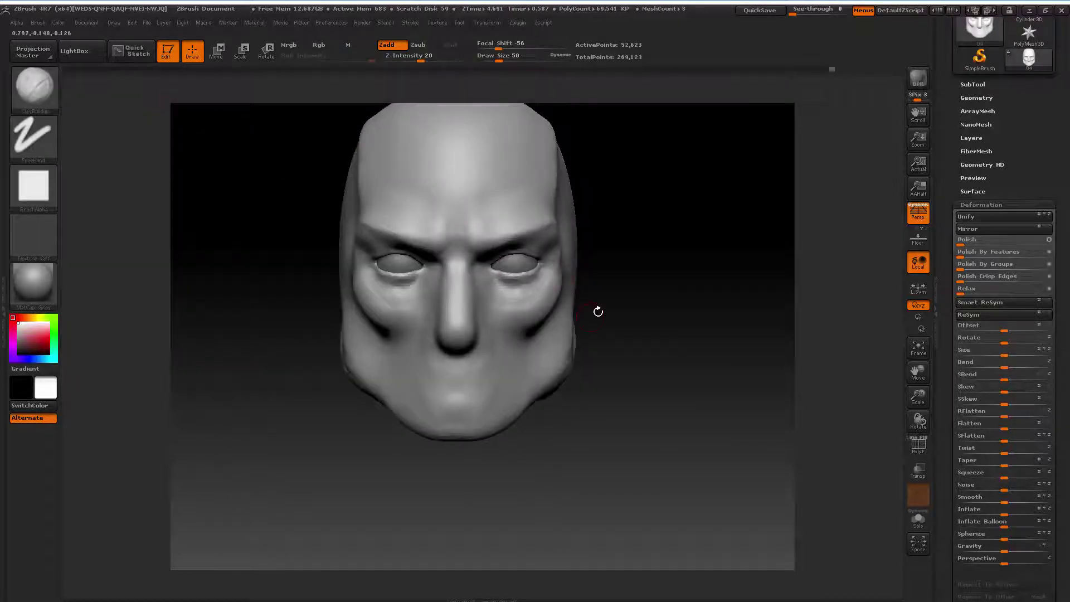
{"action": "key", "text": "space"}
{"action": "left_click_drag", "start_coordinate": [917, 371], "coordinate": [705, 368]}
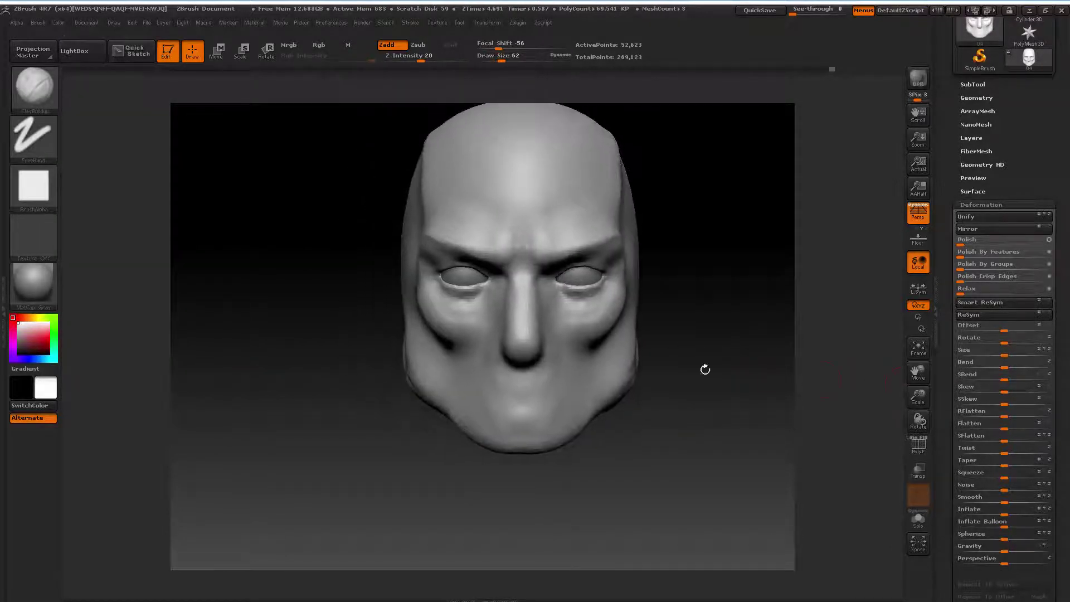
{"action": "key", "text": "space"}
{"action": "left_click_drag", "start_coordinate": [602, 338], "coordinate": [652, 329]}
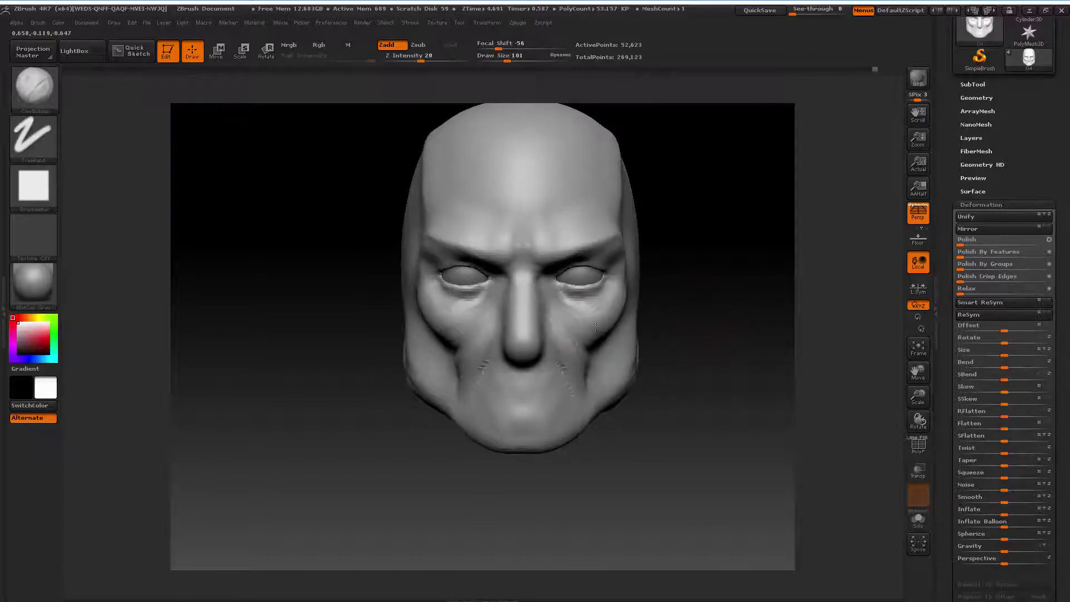
Build up a fold on the left cheek and DynaMesh the head
{"action": "mouse_move", "coordinate": [692, 317]}
{"action": "left_mouse_down"}
{"action": "mouse_move", "coordinate": [612, 335]}
{"action": "mouse_move", "coordinate": [589, 368]}
{"action": "left_mouse_up"}
{"action": "left_click_drag", "start_coordinate": [728, 306], "coordinate": [712, 315], "text": "shift"}
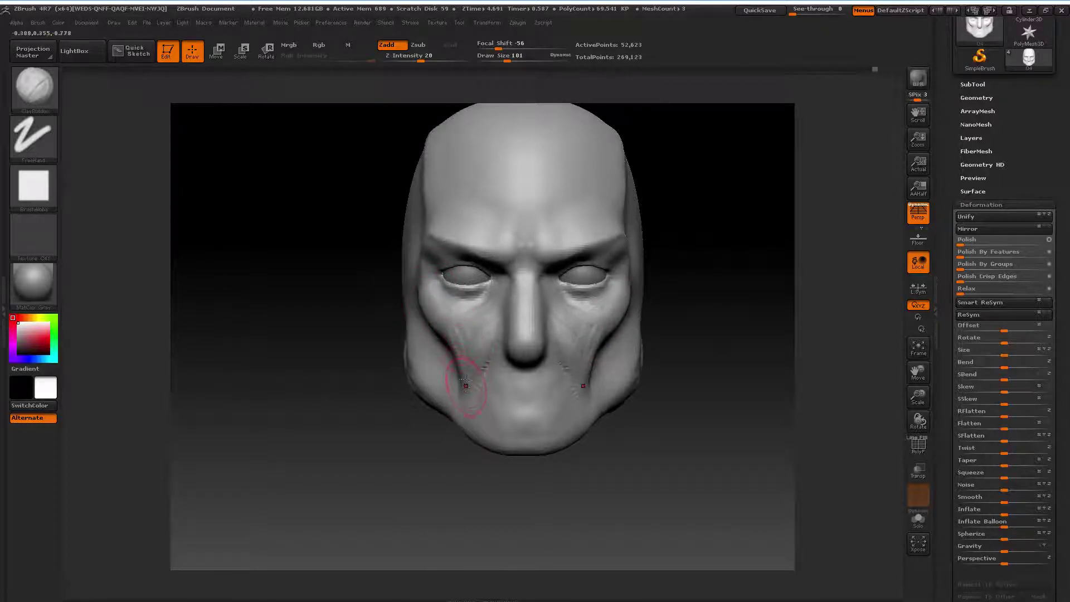
{"action": "left_click_drag", "start_coordinate": [465, 382], "coordinate": [455, 344]}
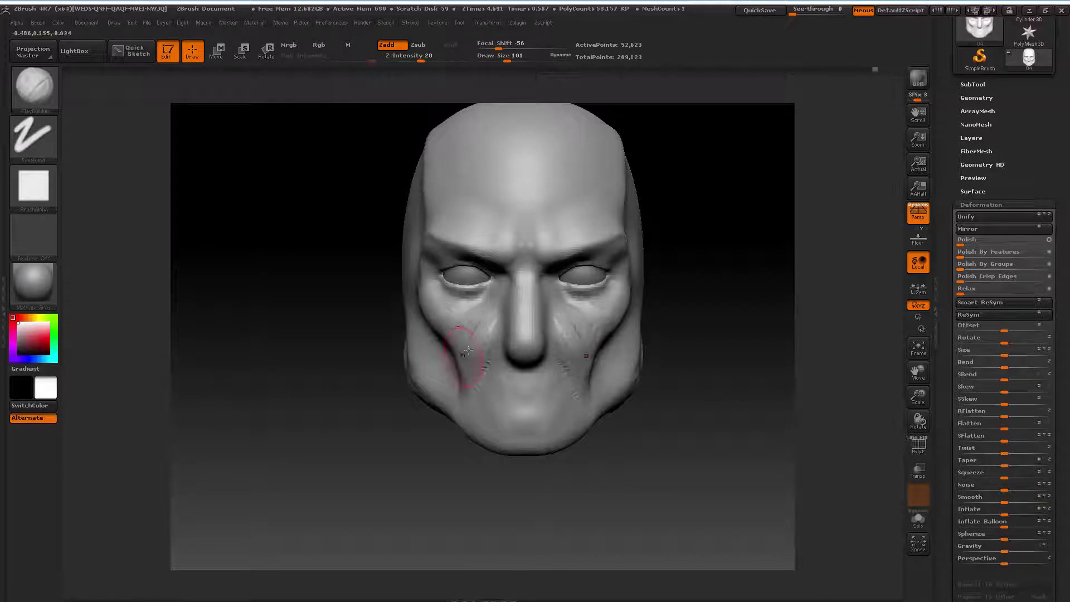
{"action": "left_click_drag", "start_coordinate": [746, 275], "coordinate": [741, 286], "text": "ctrl"}
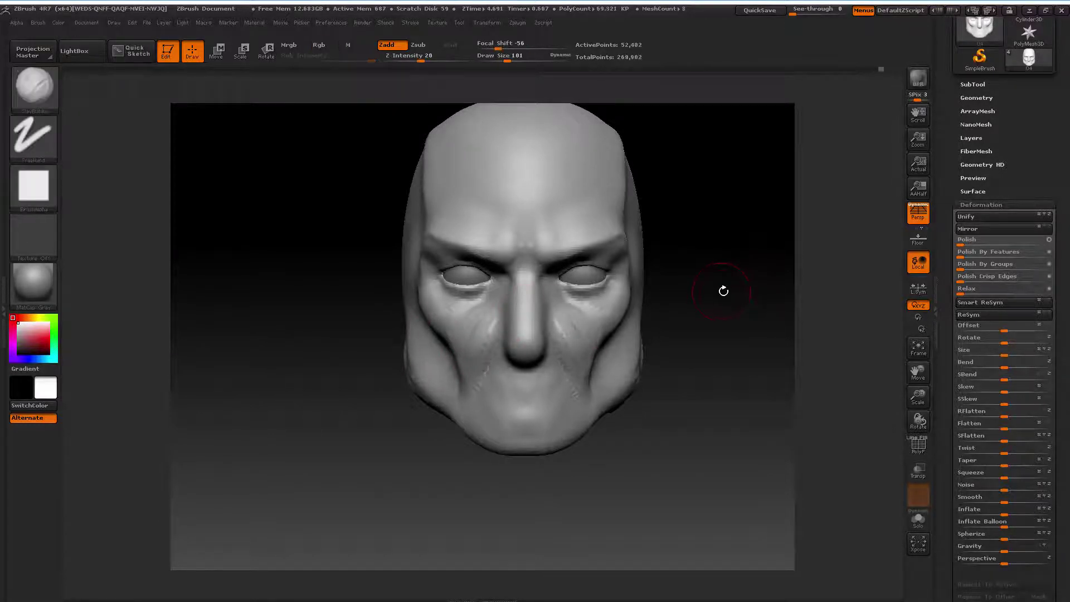
Smooth the left cheek fold's seams, then return to the Move brush
{"action": "key", "text": "space"}
{"action": "key", "text": "shift"}
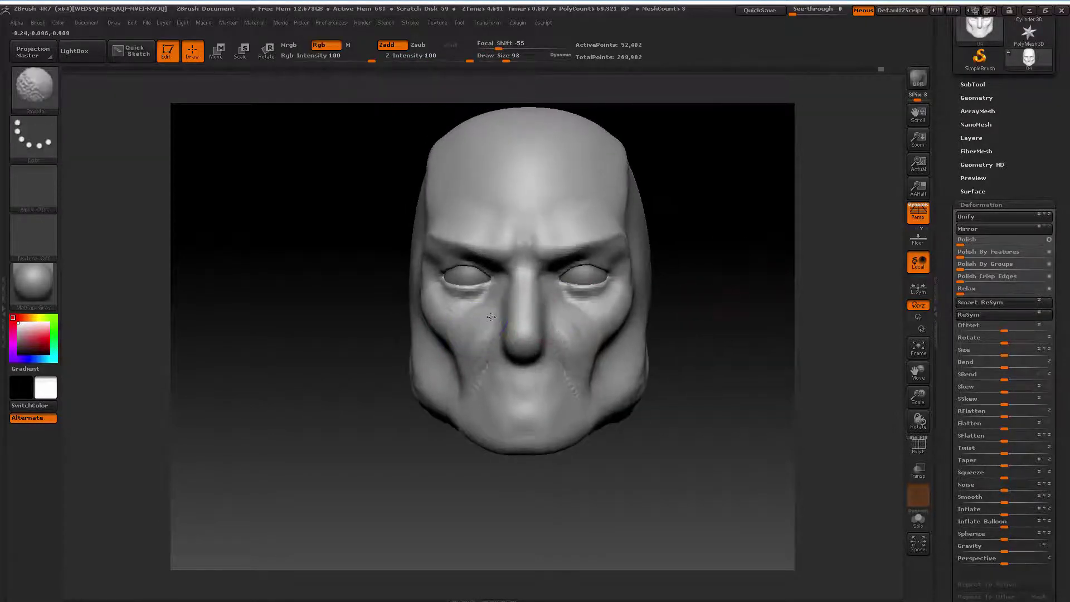
{"action": "left_click_drag", "start_coordinate": [468, 373], "coordinate": [478, 347], "text": "shift"}
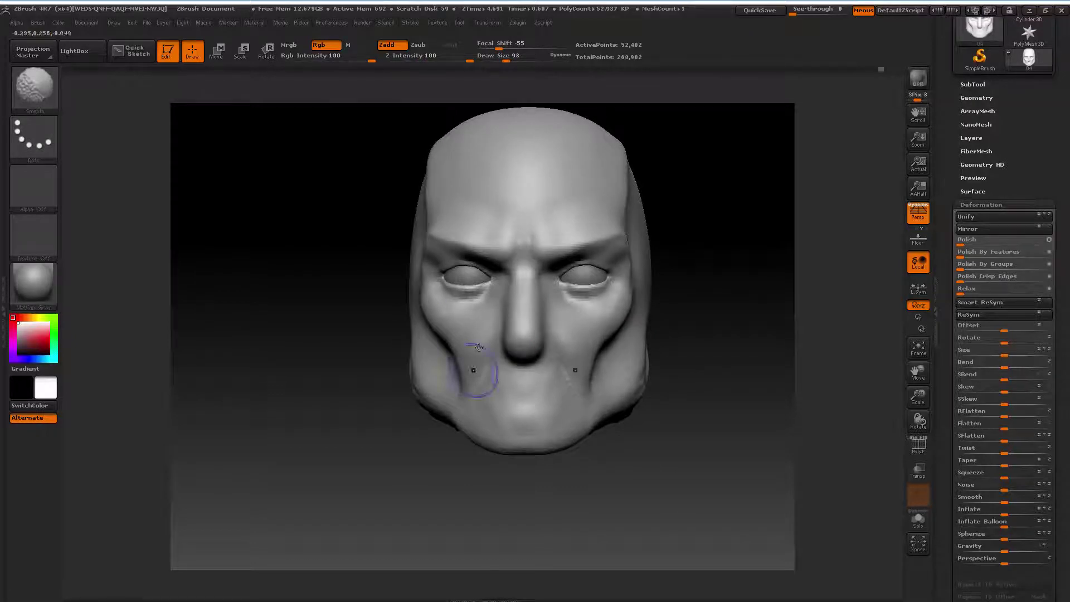
{"action": "key", "text": "b"}
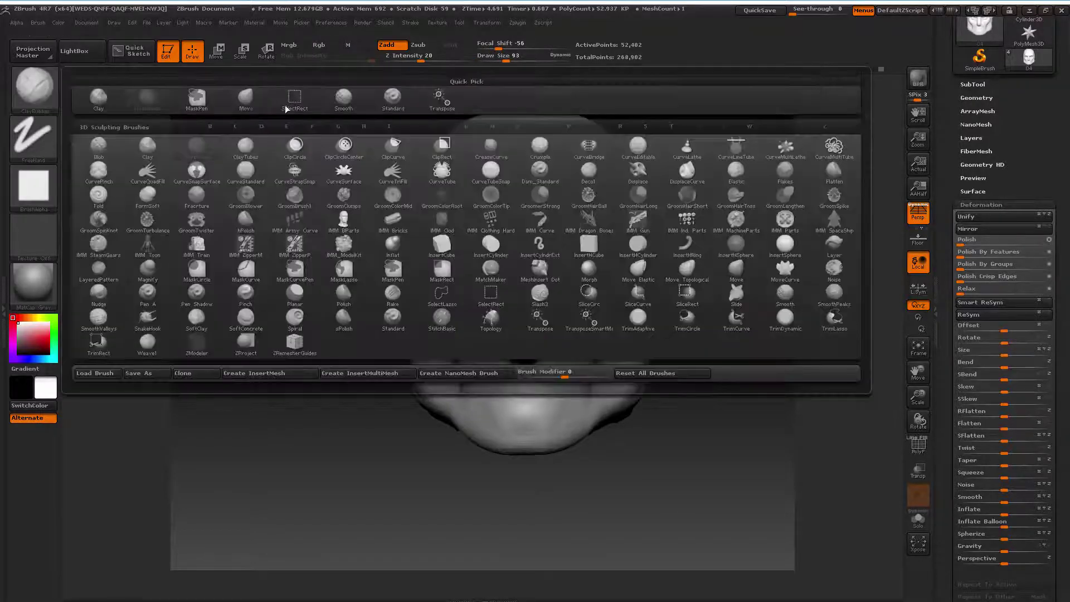
{"action": "left_click", "coordinate": [268, 104]}
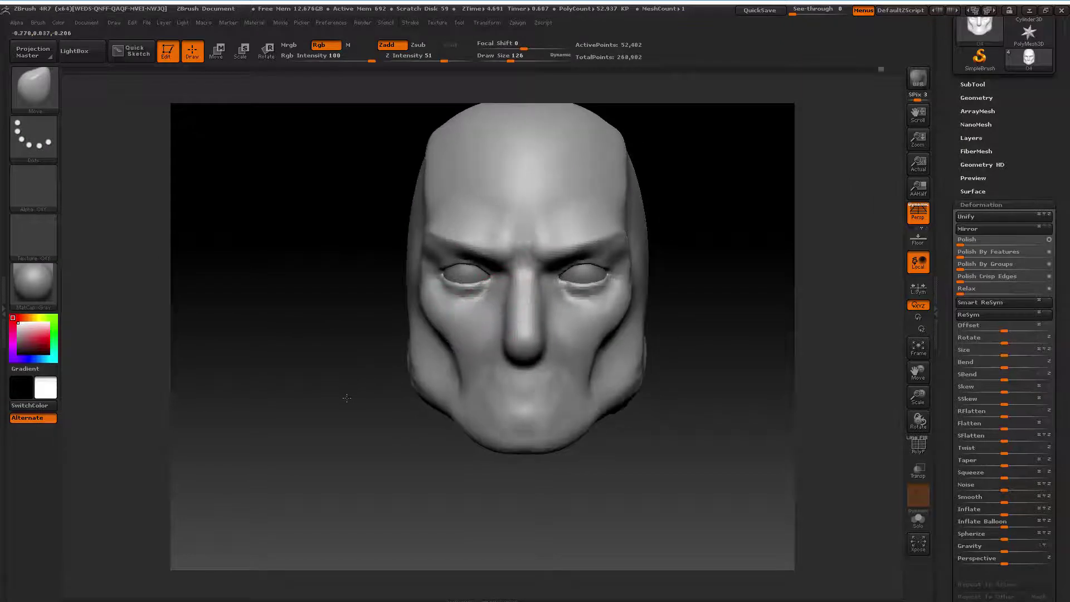
Lift the upper lip slightly and enlarge the Move brush to 304
{"action": "left_click_drag", "start_coordinate": [516, 371], "coordinate": [512, 356]}
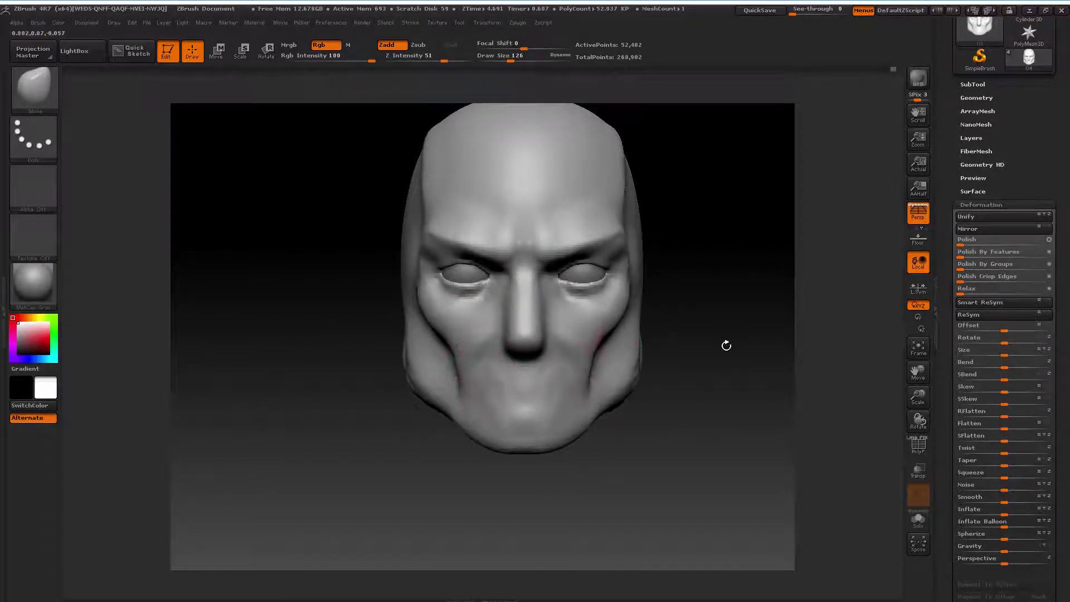
{"action": "mouse_move", "coordinate": [723, 346]}
{"action": "left_mouse_down"}
{"action": "mouse_move", "coordinate": [535, 357]}
{"action": "mouse_move", "coordinate": [506, 368]}
{"action": "left_mouse_up"}
{"action": "key", "text": "space"}
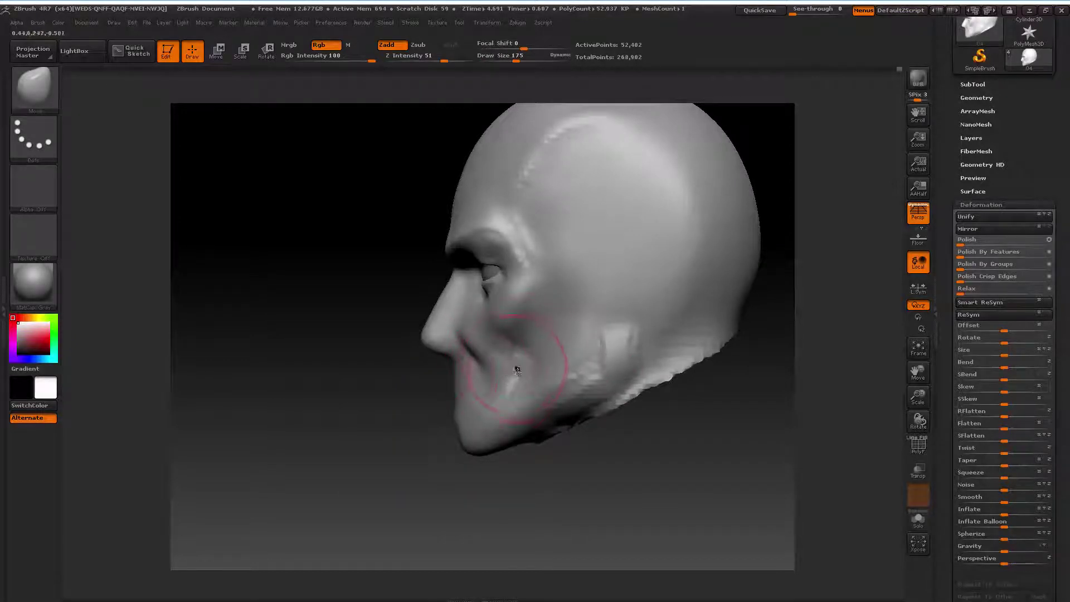
{"action": "key", "text": "space"}
{"action": "left_click_drag", "start_coordinate": [406, 425], "coordinate": [472, 388]}
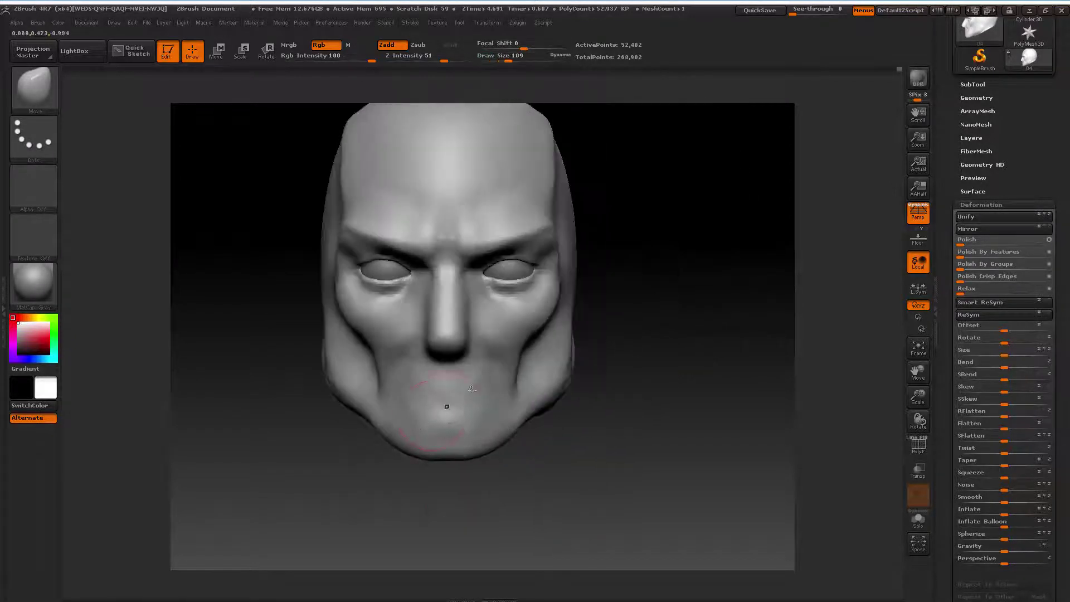
{"action": "key", "text": "space"}
{"action": "key", "text": "ctrl"}
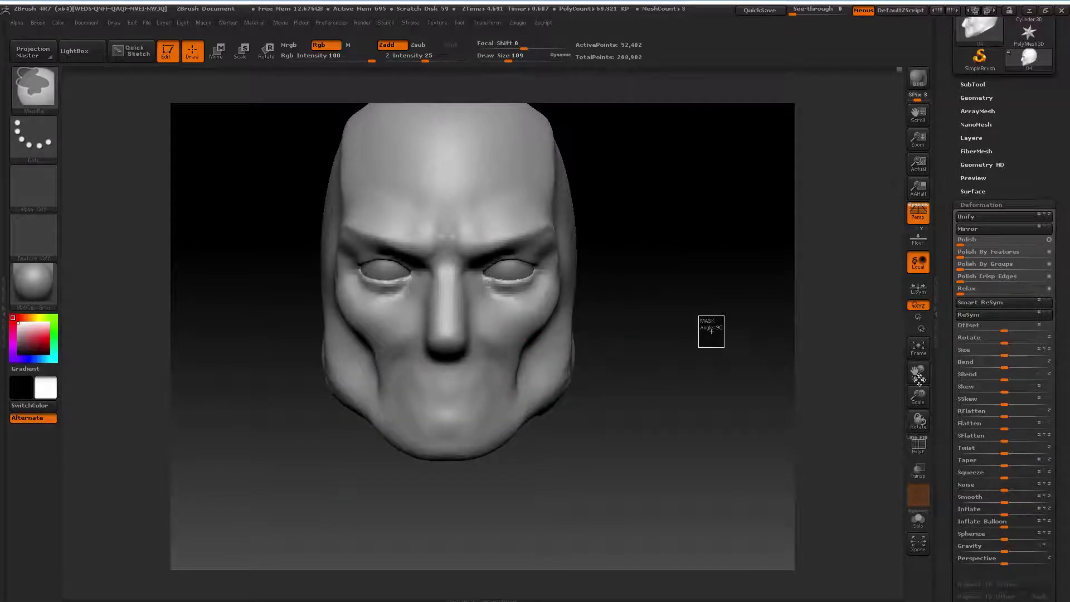
{"action": "left_click_drag", "start_coordinate": [919, 379], "coordinate": [800, 365]}
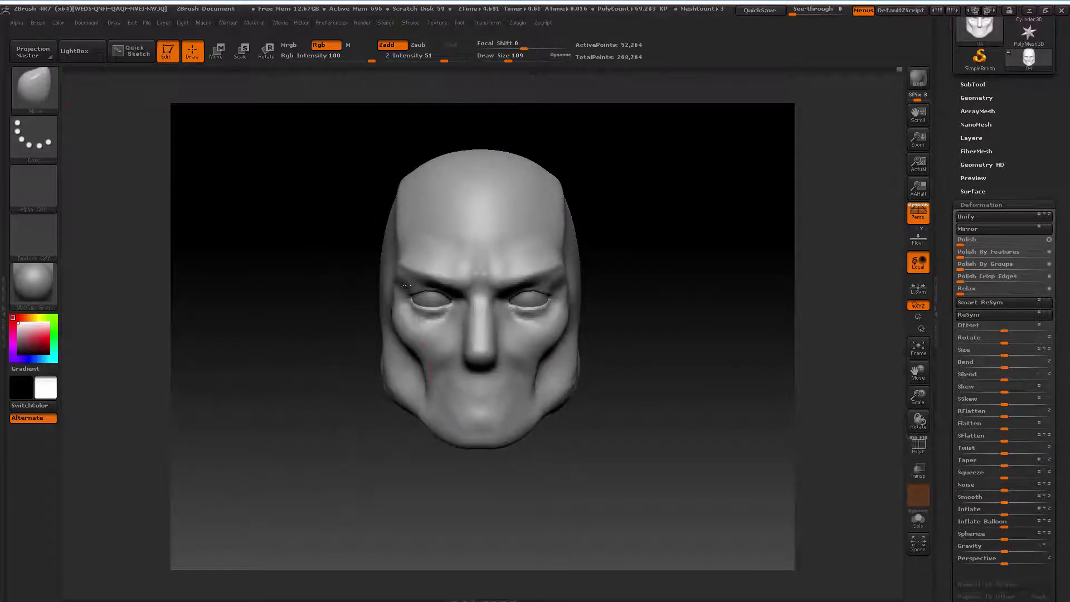
{"action": "key", "text": "space"}
{"action": "left_click_drag", "start_coordinate": [518, 377], "coordinate": [558, 377]}
Pull the jaw and chin down and wider on both sides, then shrink the brush to 181
{"action": "left_click_drag", "start_coordinate": [445, 431], "coordinate": [469, 454]}
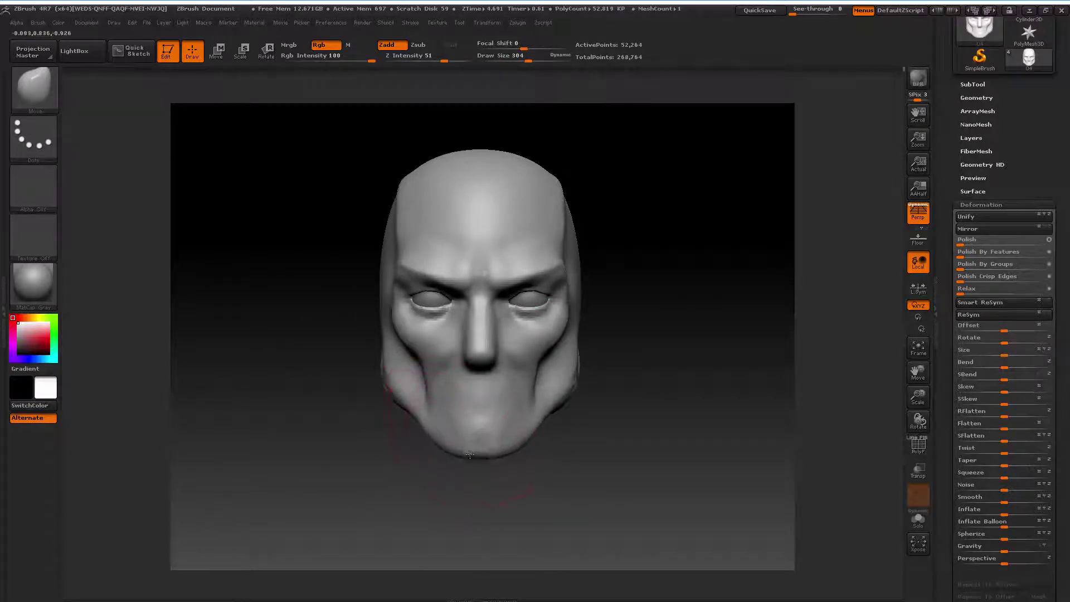
{"action": "left_click_drag", "start_coordinate": [384, 410], "coordinate": [377, 358]}
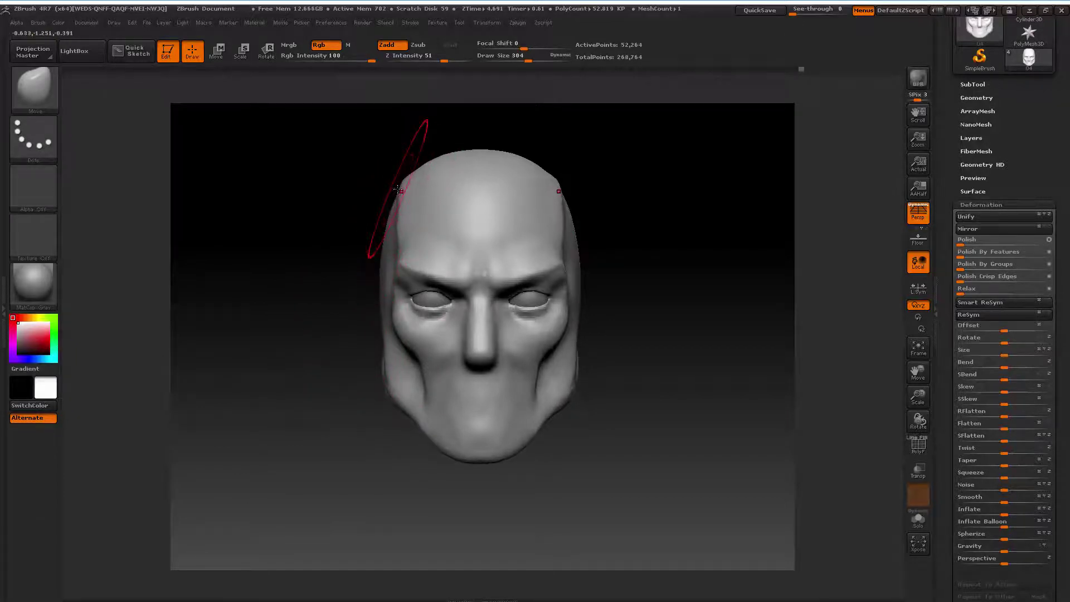
{"action": "right_click", "coordinate": [443, 178]}
{"action": "left_click_drag", "start_coordinate": [446, 163], "coordinate": [435, 162]}
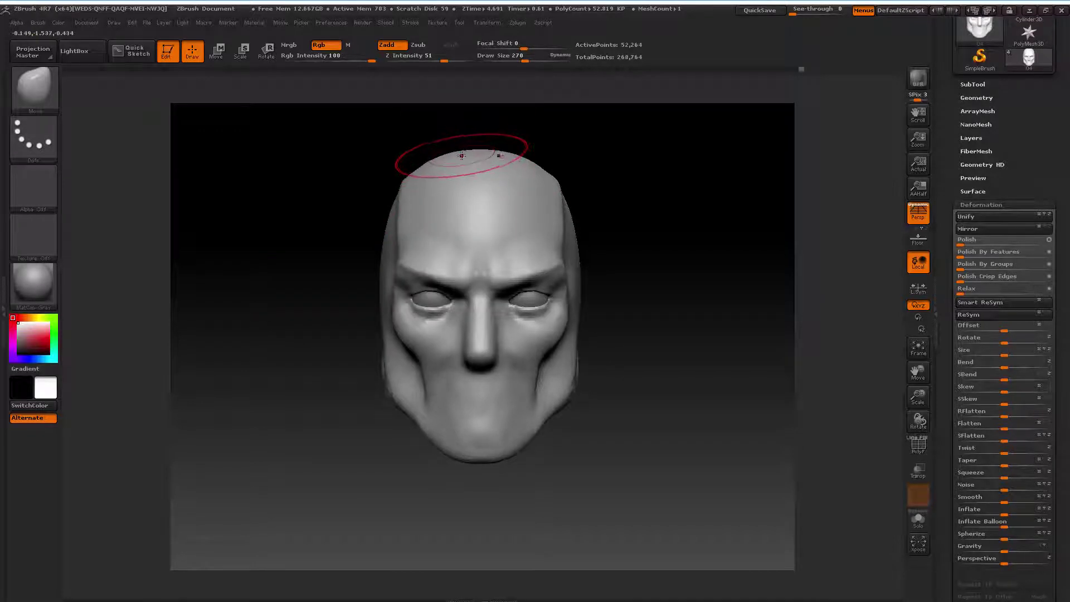
{"action": "right_click", "coordinate": [434, 194]}
{"action": "left_click_drag", "start_coordinate": [441, 190], "coordinate": [429, 190]}
From a side view with brush size 290, pull the chin and jaw underside lower and rounder
{"action": "mouse_move", "coordinate": [652, 203]}
{"action": "left_mouse_down"}
{"action": "mouse_move", "coordinate": [529, 220]}
{"action": "mouse_move", "coordinate": [490, 184]}
{"action": "mouse_move", "coordinate": [441, 162]}
{"action": "left_mouse_up"}
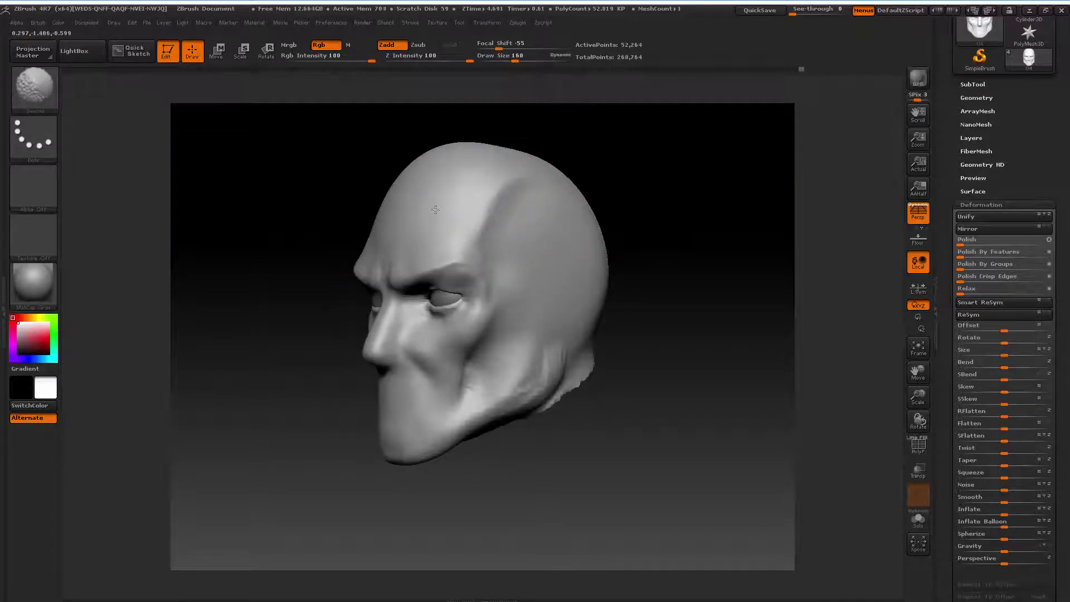
{"action": "left_click_drag", "start_coordinate": [624, 190], "coordinate": [674, 176], "text": "shift"}
{"action": "right_click", "coordinate": [649, 176]}
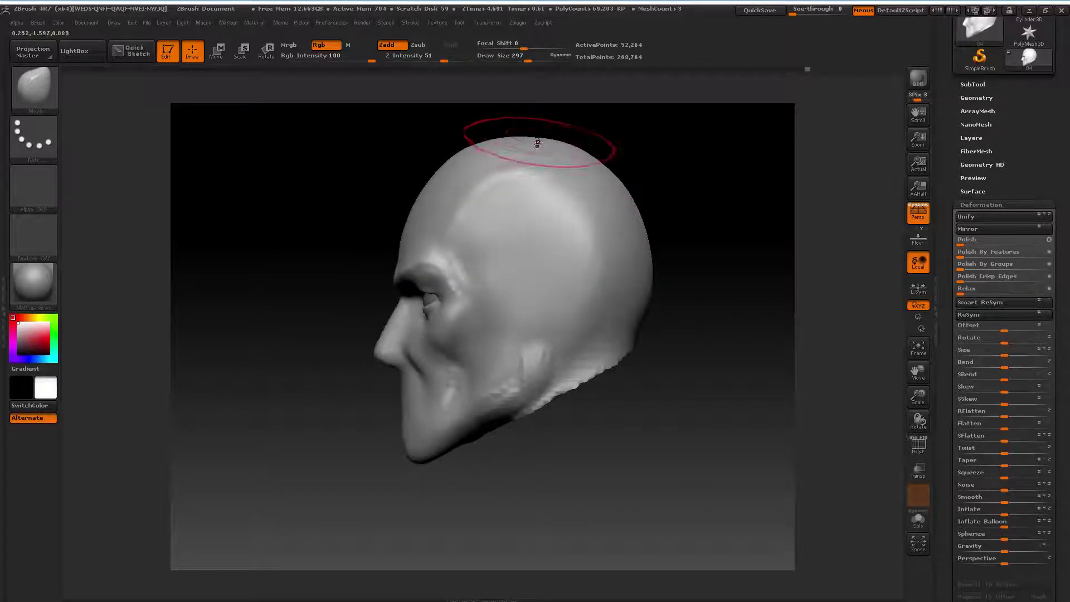
{"action": "right_click", "coordinate": [629, 191]}
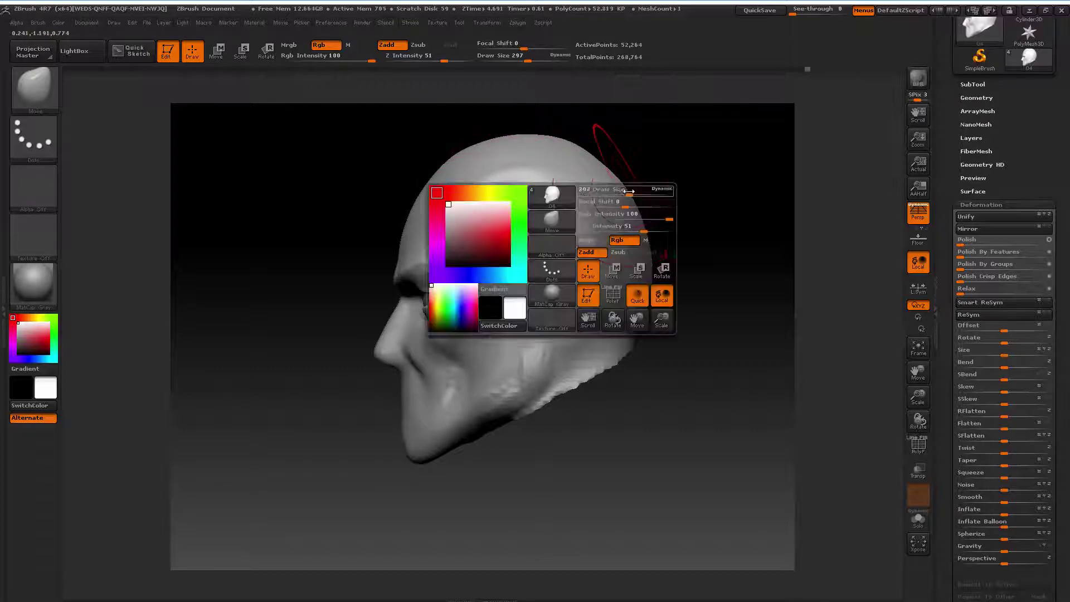
{"action": "left_click_drag", "start_coordinate": [628, 191], "coordinate": [641, 191]}
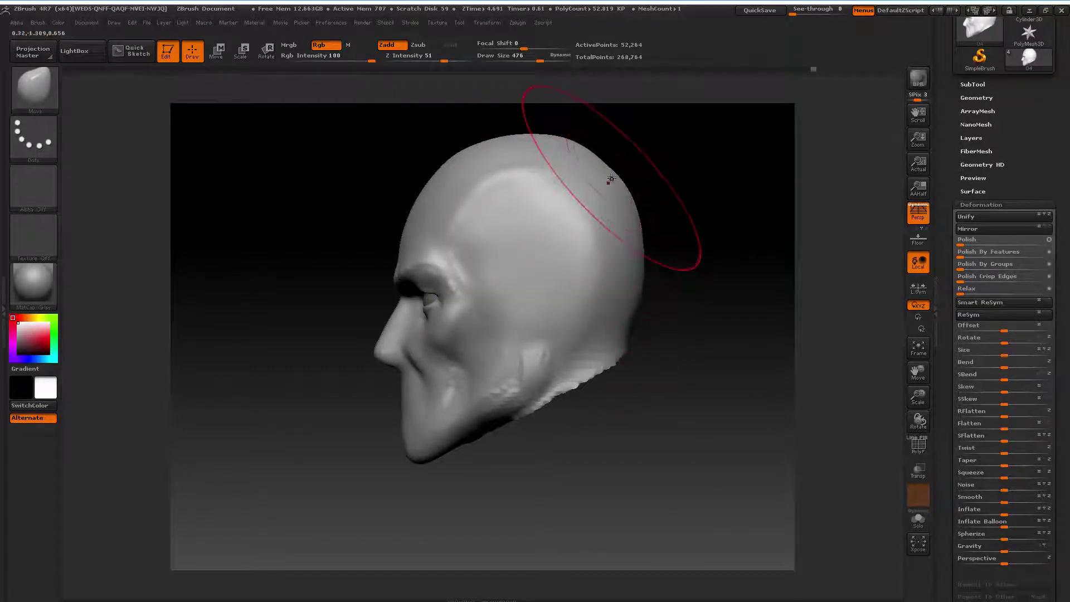
{"action": "right_click", "coordinate": [616, 204]}
{"action": "left_click_drag", "start_coordinate": [616, 203], "coordinate": [604, 204]}
{"action": "right_click", "coordinate": [404, 347]}
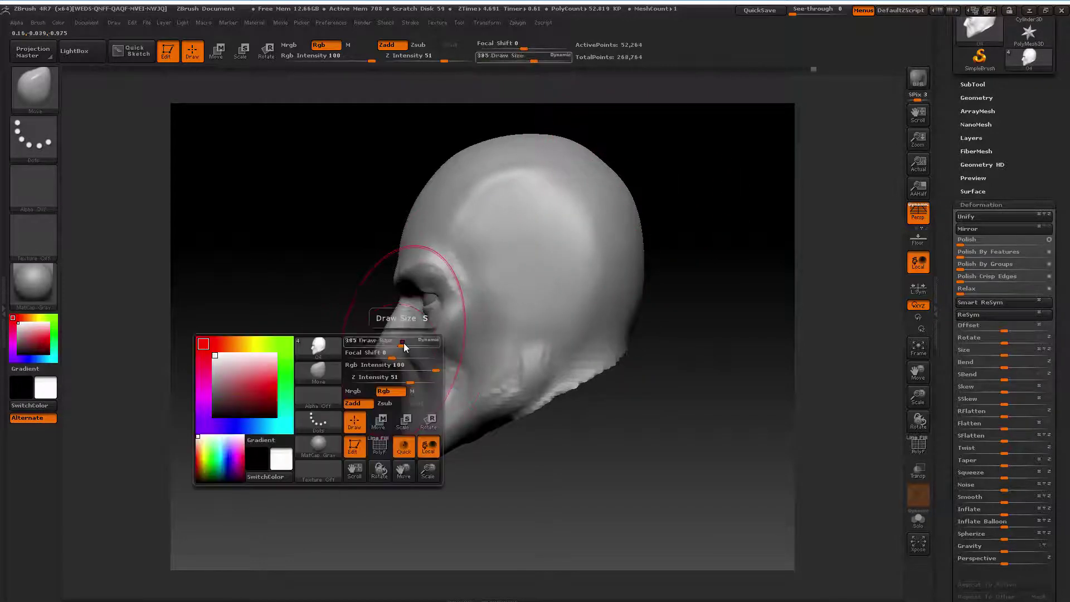
{"action": "left_click_drag", "start_coordinate": [404, 347], "coordinate": [393, 347]}
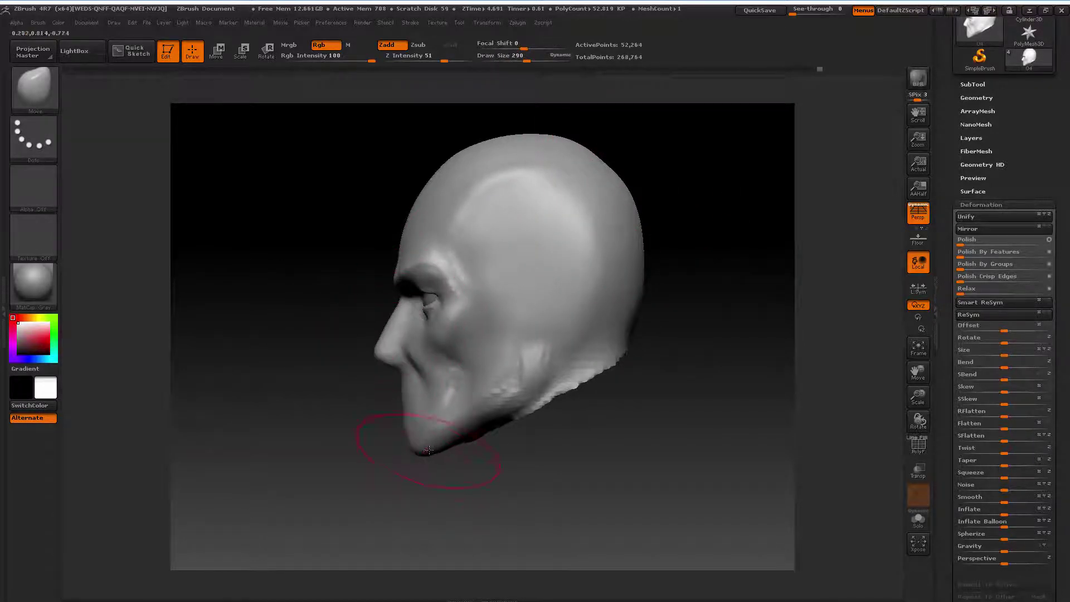
{"action": "mouse_move", "coordinate": [428, 450]}
{"action": "left_mouse_down"}
{"action": "mouse_move", "coordinate": [463, 443]}
{"action": "mouse_move", "coordinate": [445, 444]}
{"action": "left_mouse_up"}
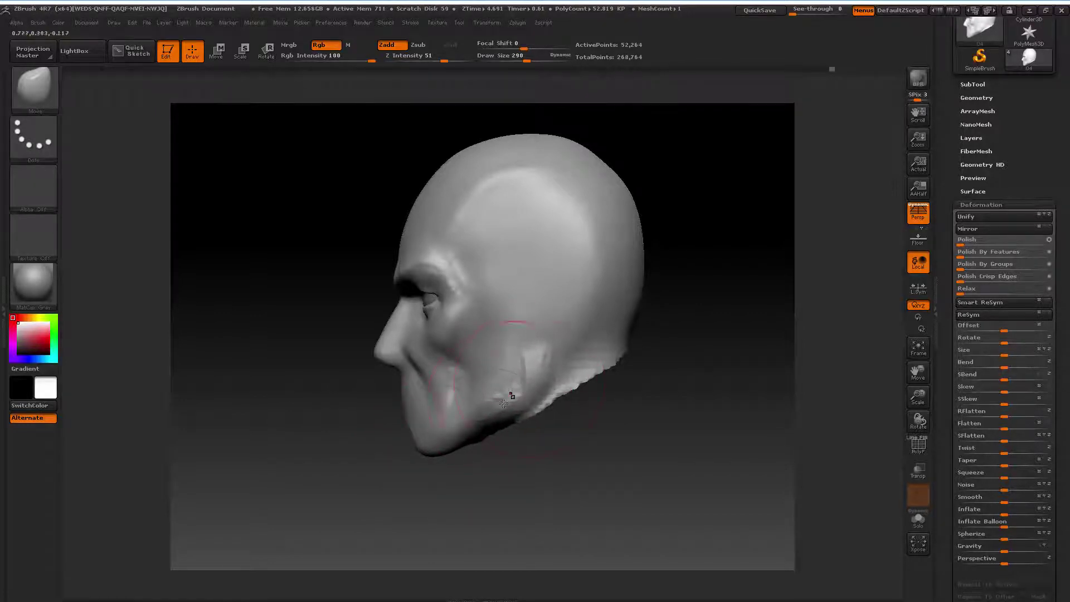
Shrink the brush to 197 and recentre the head in a front view
{"action": "key", "text": "space"}
{"action": "left_click_drag", "start_coordinate": [506, 397], "coordinate": [480, 397]}
{"action": "left_click_drag", "start_coordinate": [641, 402], "coordinate": [493, 385], "text": "shift"}
{"action": "key", "text": "space"}
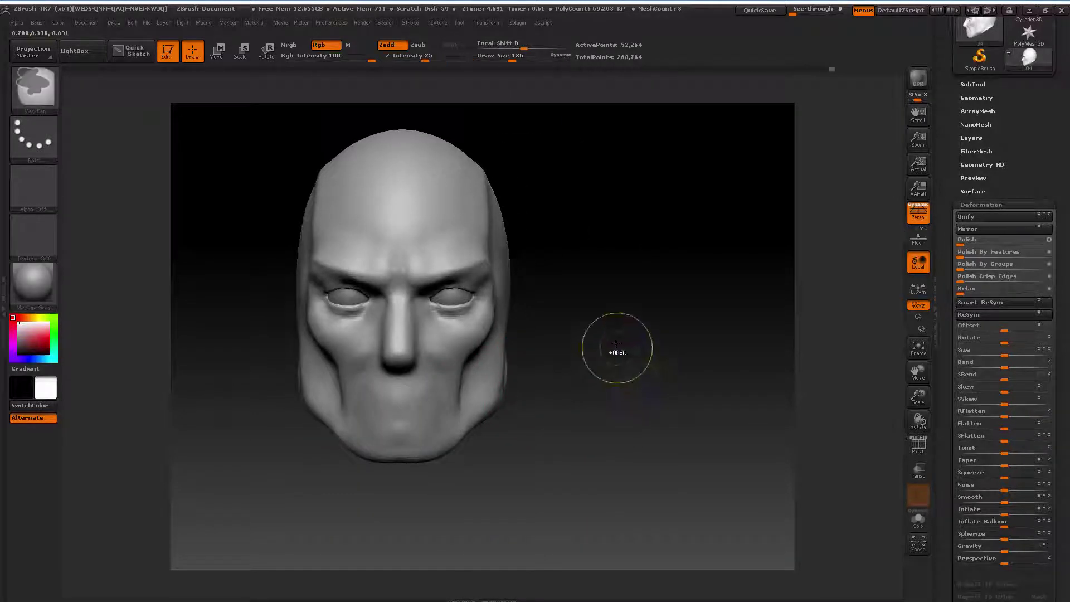
{"action": "mouse_move", "coordinate": [635, 377]}
{"action": "left_mouse_down", "text": "ctrl"}
{"action": "mouse_move", "coordinate": [759, 380]}
{"action": "mouse_move", "coordinate": [812, 368]}
{"action": "left_mouse_up", "text": "ctrl"}
{"action": "left_click_drag", "start_coordinate": [909, 369], "coordinate": [905, 370]}
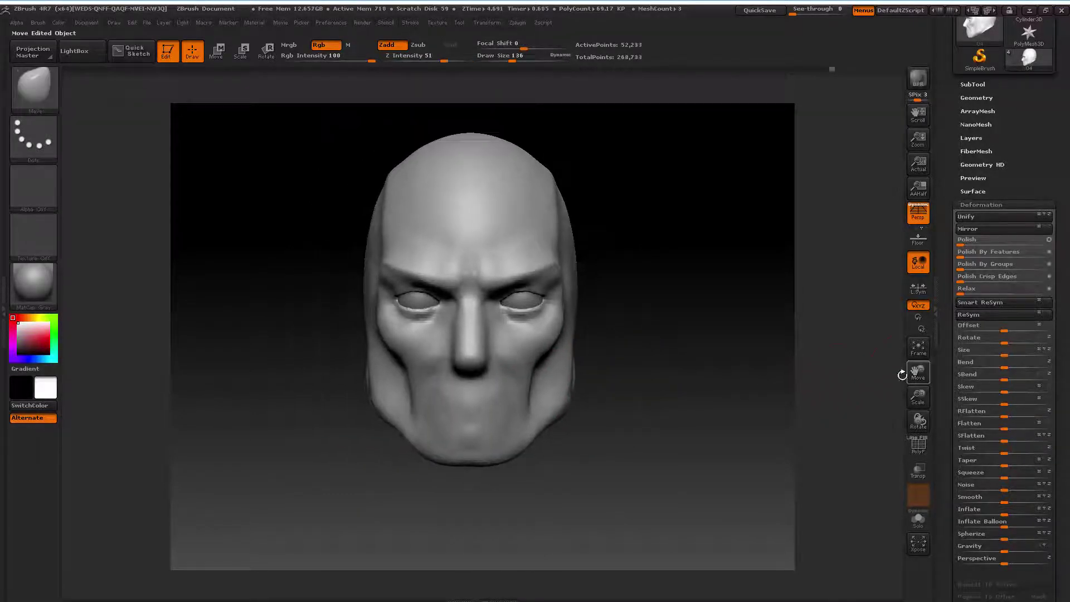
{"action": "left_click", "coordinate": [51, 86]}
Switch to ClayBuildup at size 89 and sculpt ridges and grooves on the right cheek
{"action": "left_click", "coordinate": [157, 96]}
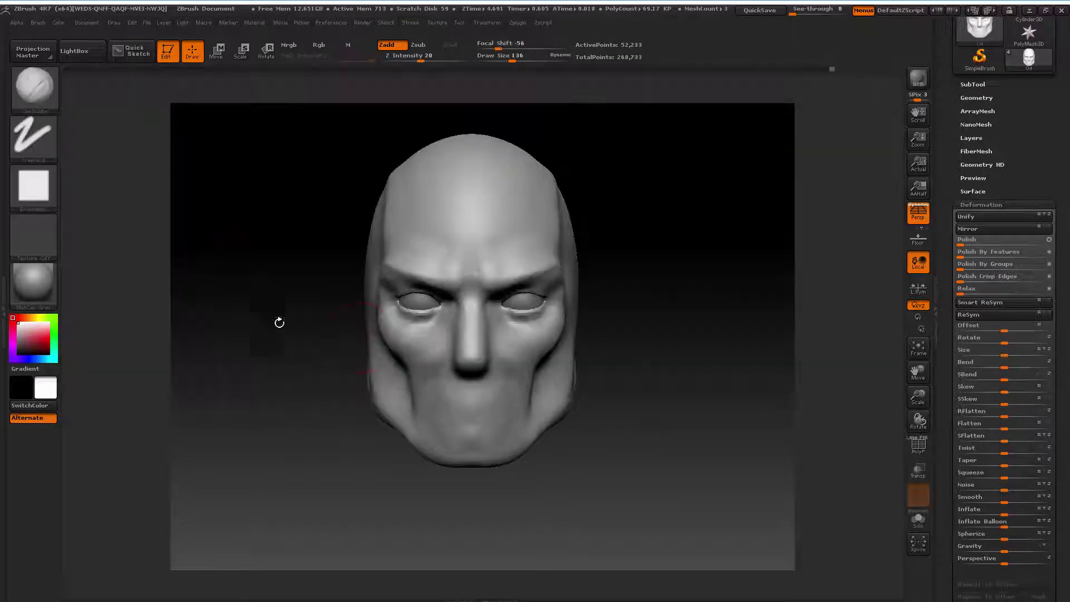
{"action": "key", "text": "space"}
{"action": "left_click_drag", "start_coordinate": [542, 268], "coordinate": [530, 268]}
{"action": "left_click_drag", "start_coordinate": [613, 262], "coordinate": [632, 255]}
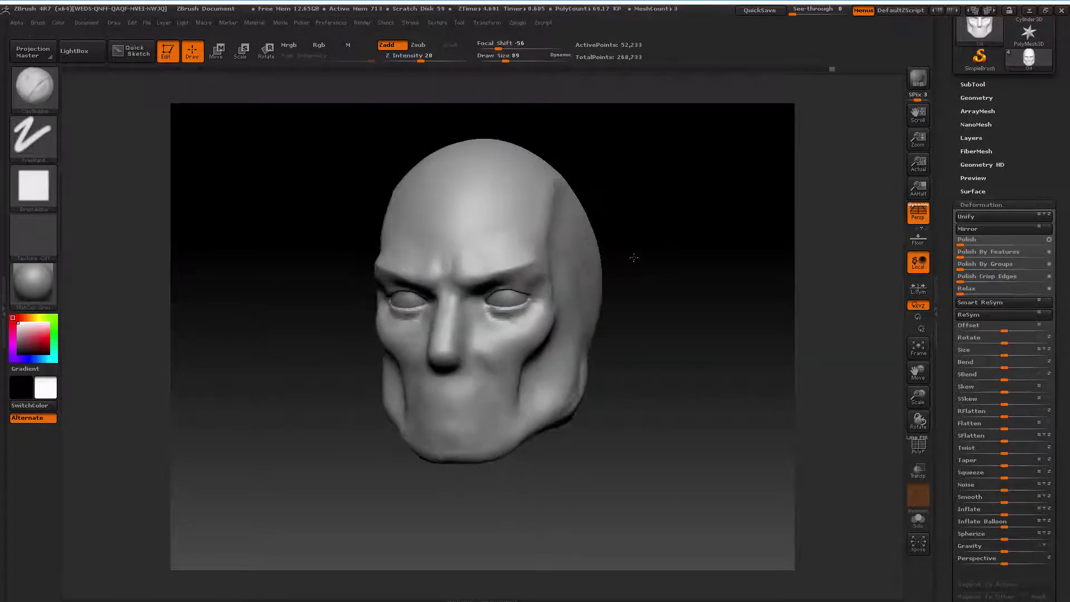
{"action": "left_click_drag", "start_coordinate": [918, 398], "coordinate": [820, 377]}
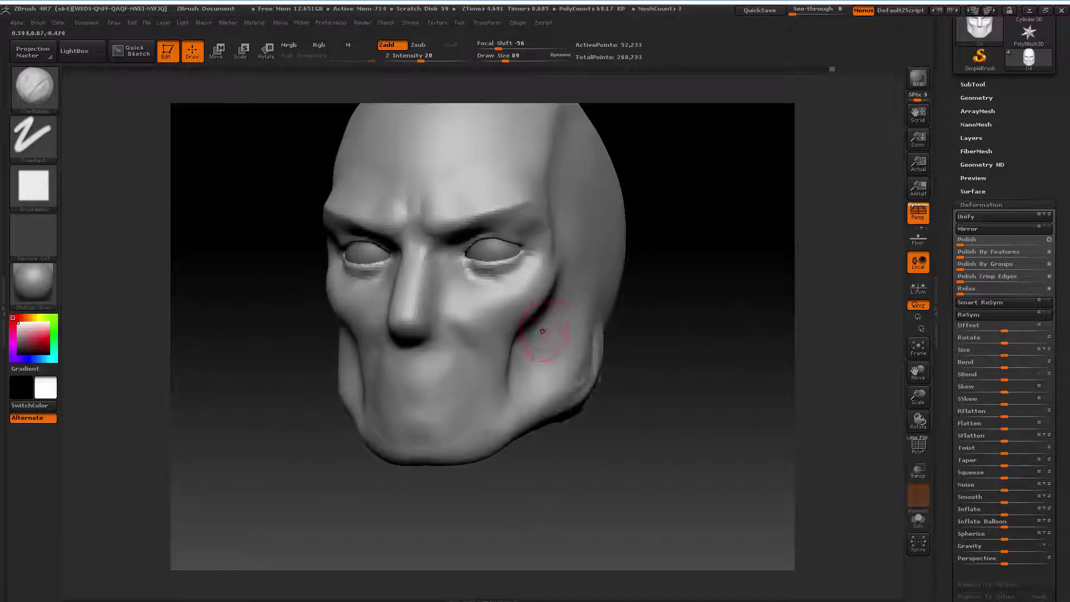
{"action": "mouse_move", "coordinate": [689, 277]}
{"action": "left_mouse_down"}
{"action": "mouse_move", "coordinate": [540, 317]}
{"action": "mouse_move", "coordinate": [518, 304]}
{"action": "left_mouse_up"}
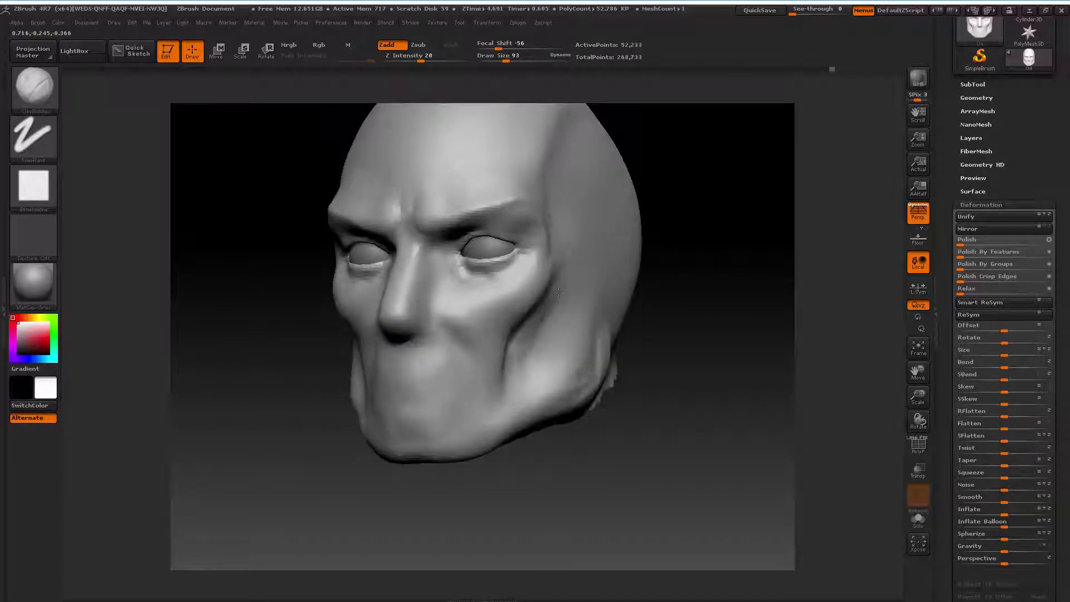
{"action": "mouse_move", "coordinate": [536, 355]}
{"action": "left_mouse_down"}
{"action": "mouse_move", "coordinate": [540, 328]}
{"action": "mouse_move", "coordinate": [522, 346]}
{"action": "left_mouse_up"}
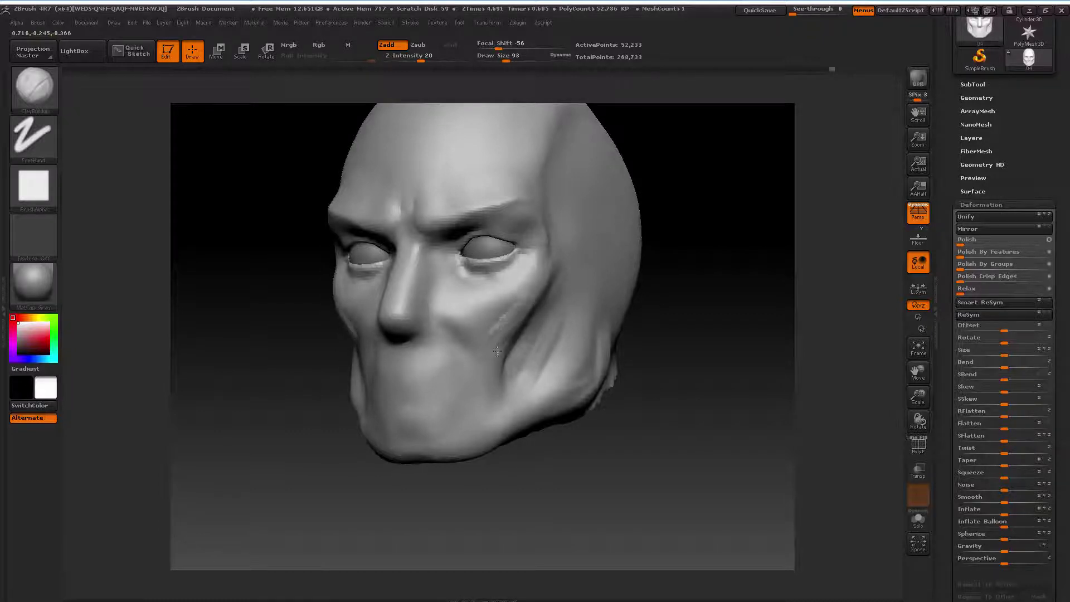
Set the brush size to 118 and carve a short crease beside the nose
{"action": "left_click_drag", "start_coordinate": [669, 362], "coordinate": [585, 362], "text": "shift"}
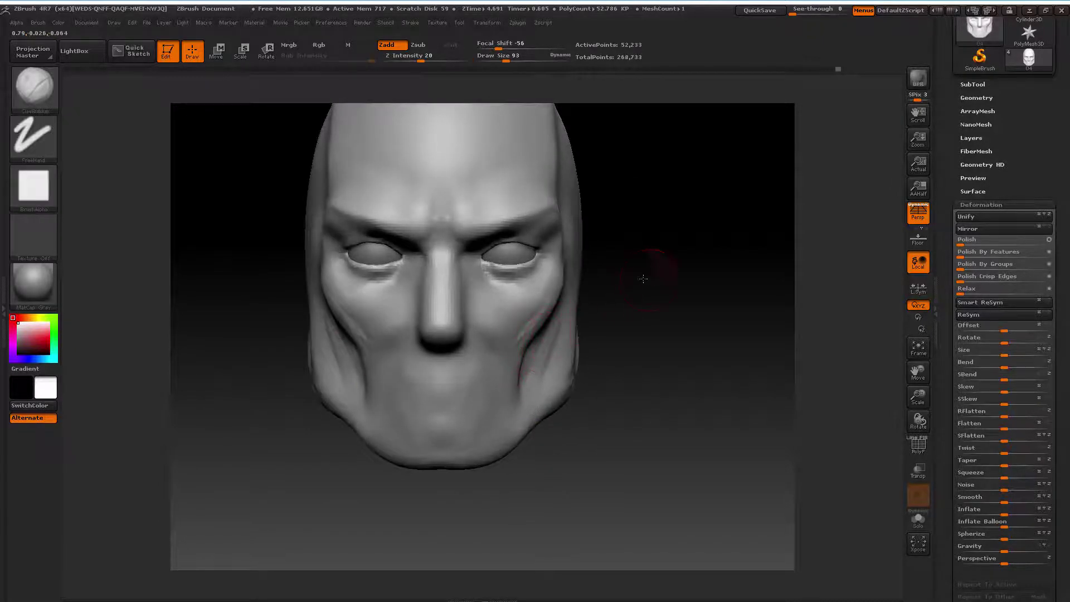
{"action": "left_click_drag", "start_coordinate": [643, 278], "coordinate": [572, 275]}
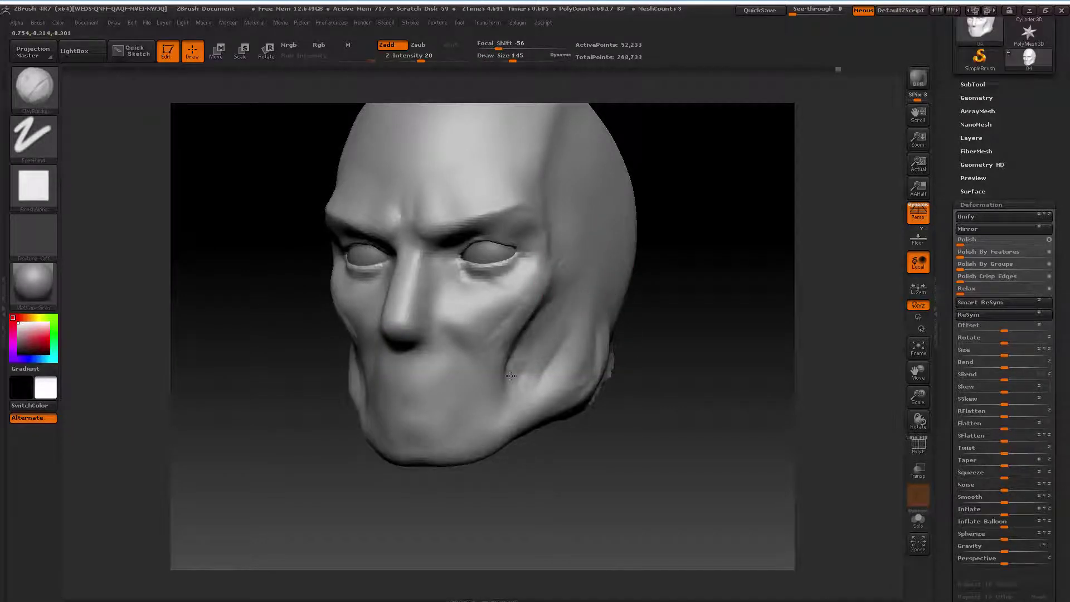
{"action": "key", "text": "space"}
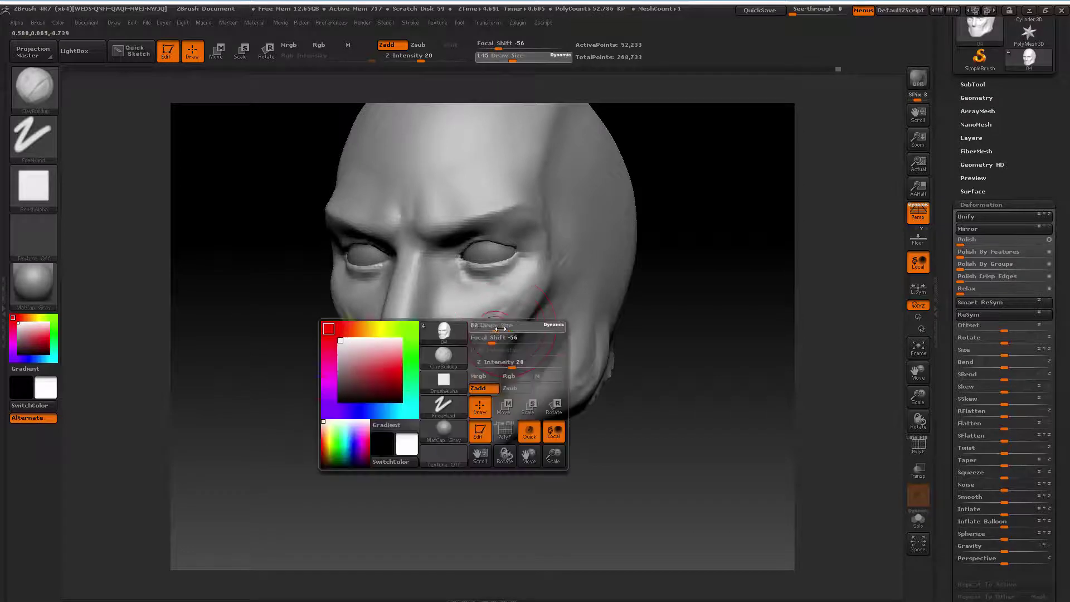
{"action": "left_click_drag", "start_coordinate": [551, 312], "coordinate": [522, 310]}
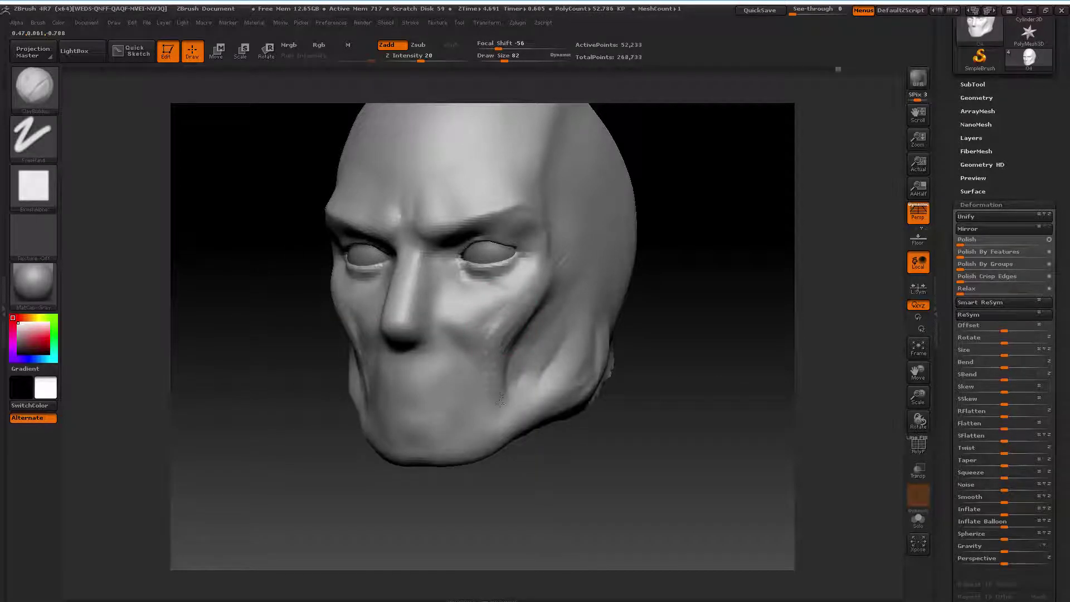
{"action": "left_click_drag", "start_coordinate": [658, 401], "coordinate": [640, 384], "text": "shift"}
{"action": "key", "text": "space"}
{"action": "left_click_drag", "start_coordinate": [533, 363], "coordinate": [557, 363]}
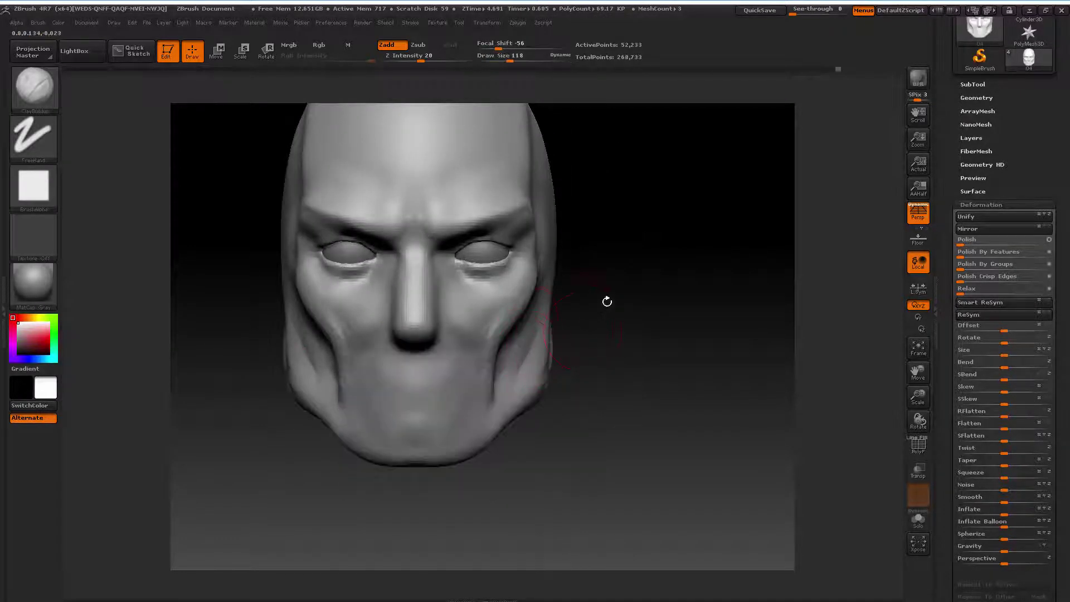
{"action": "left_click_drag", "start_coordinate": [625, 281], "coordinate": [529, 333]}
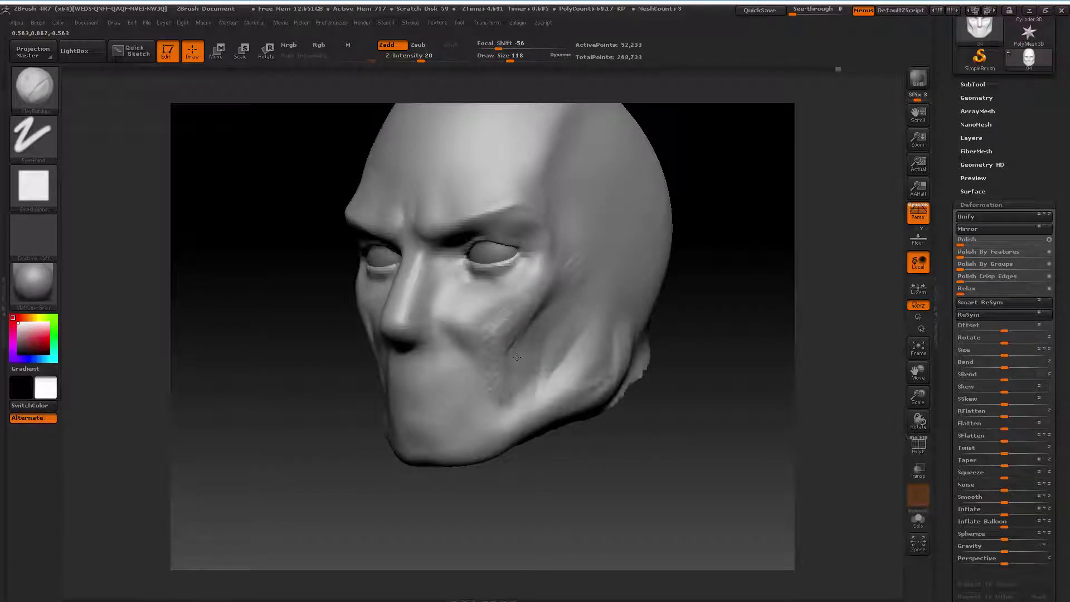
{"action": "key", "text": "shift"}
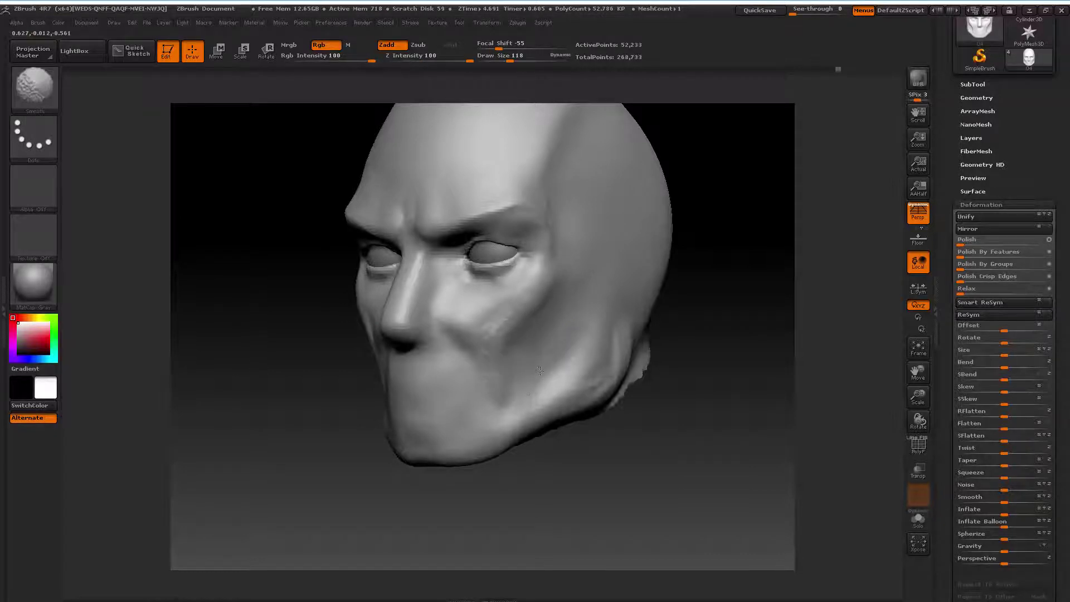
{"action": "key", "text": "space"}
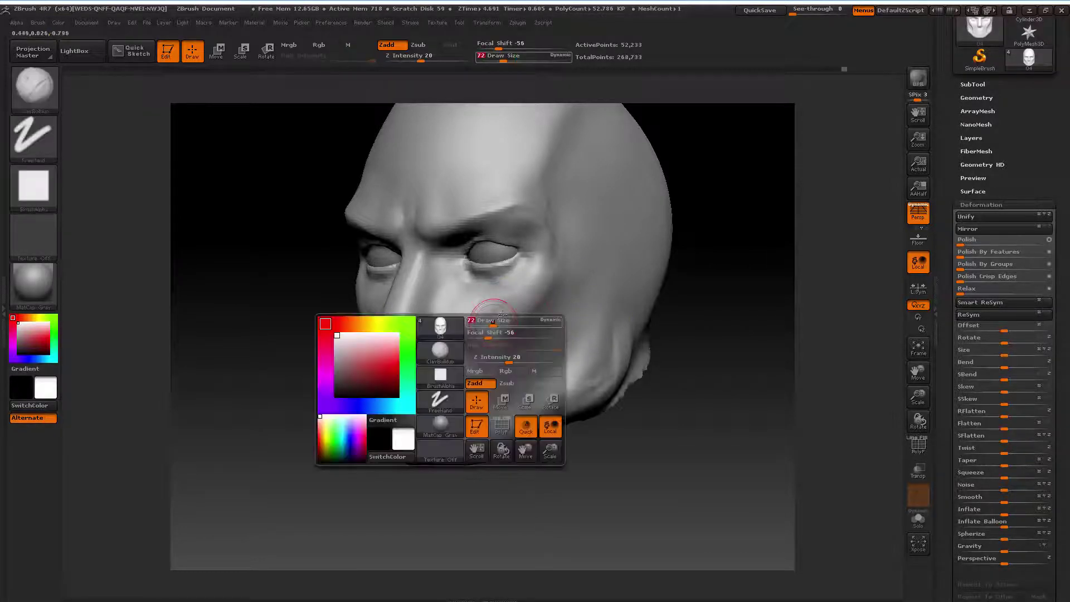
{"action": "left_click_drag", "start_coordinate": [482, 309], "coordinate": [488, 337]}
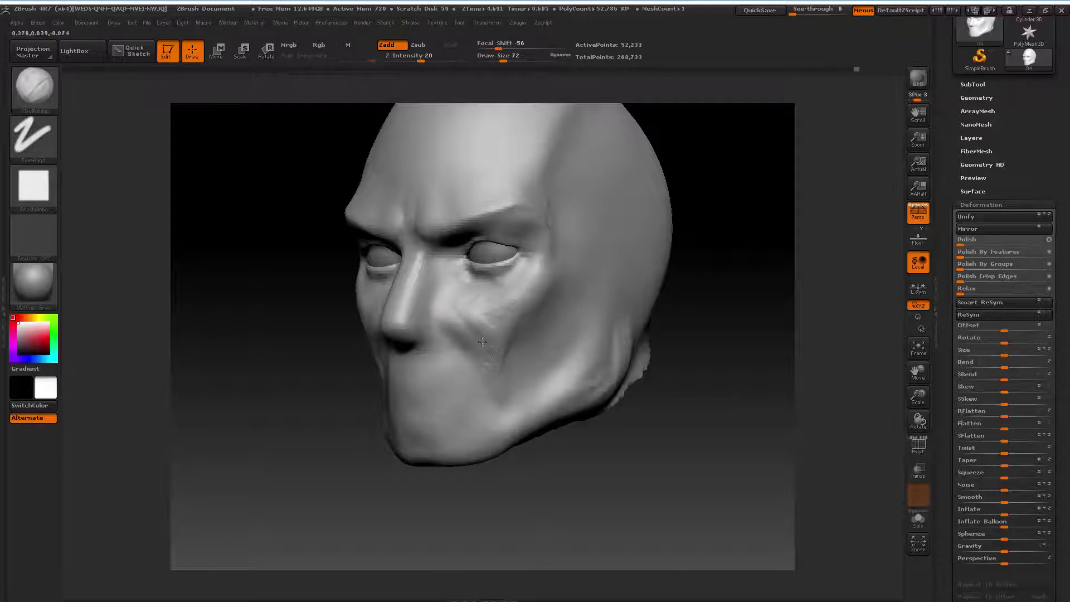
Smooth the nose crease, the cheek below the right eye, and both cheeks
{"action": "left_click_drag", "start_coordinate": [477, 311], "coordinate": [474, 320], "text": "shift"}
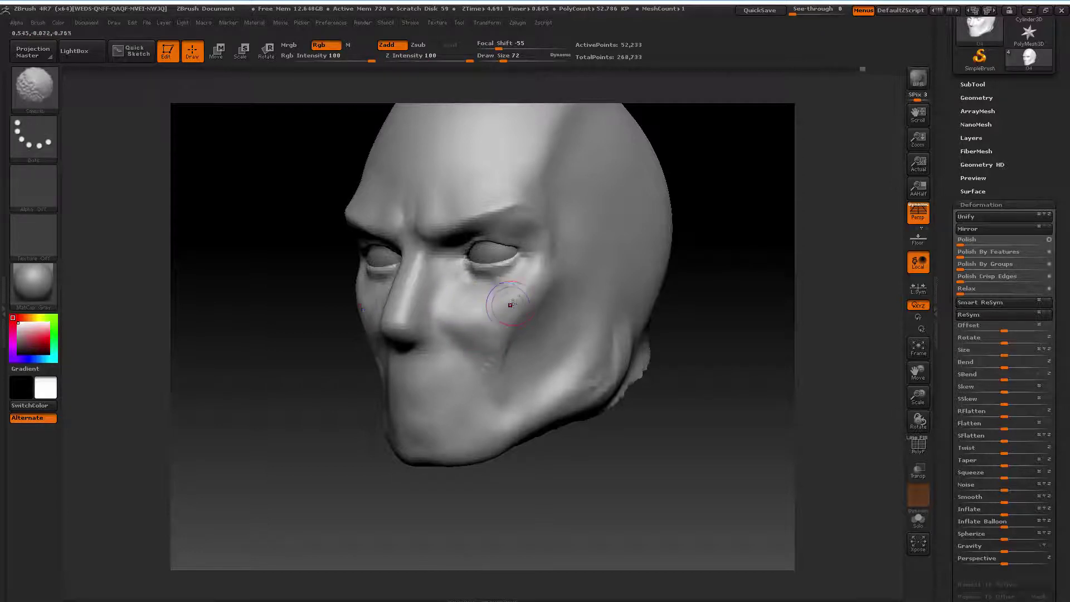
{"action": "left_click_drag", "start_coordinate": [522, 291], "coordinate": [508, 313], "text": "shift"}
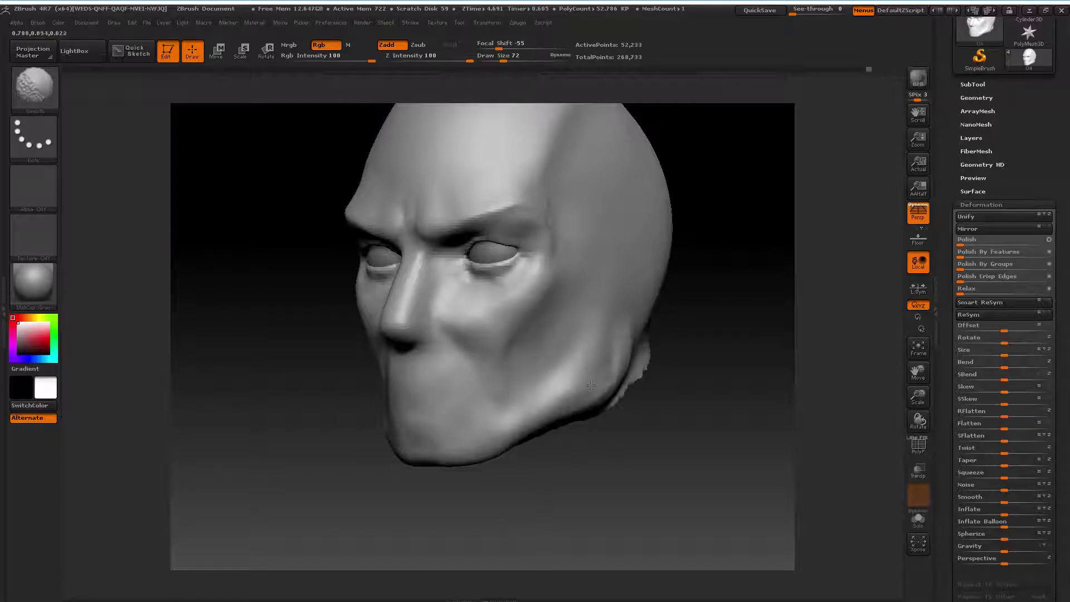
{"action": "left_click_drag", "start_coordinate": [513, 489], "coordinate": [540, 463], "text": "shift"}
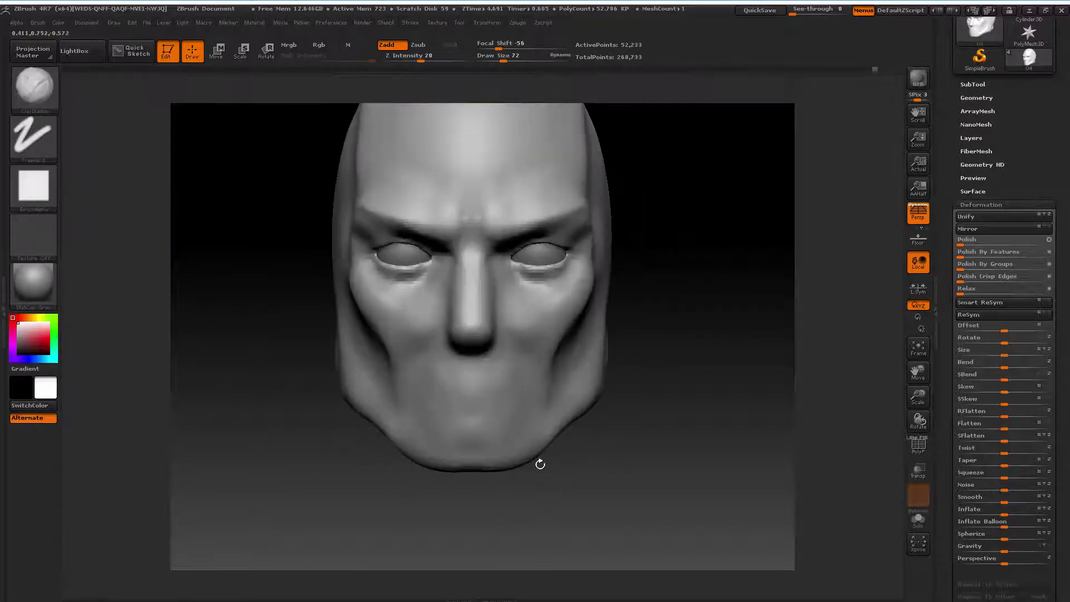
{"action": "left_click_drag", "start_coordinate": [577, 345], "coordinate": [568, 384], "text": "shift"}
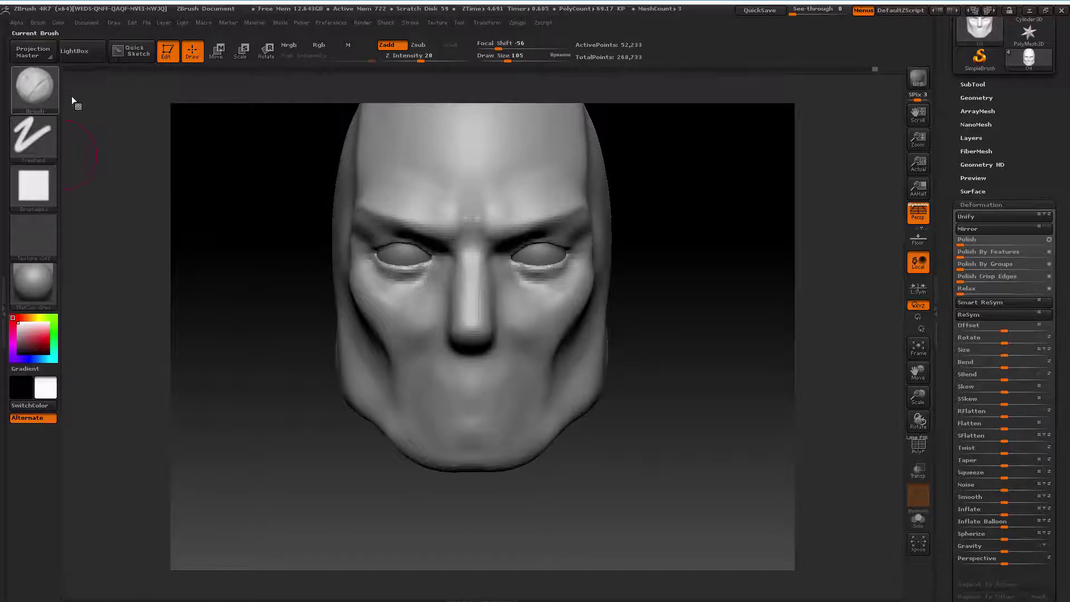
{"action": "left_click", "coordinate": [35, 88]}
Resize the Move brush (160, 145, 86, 150) and push in the temple at the skull's side
{"action": "left_click", "coordinate": [245, 100]}
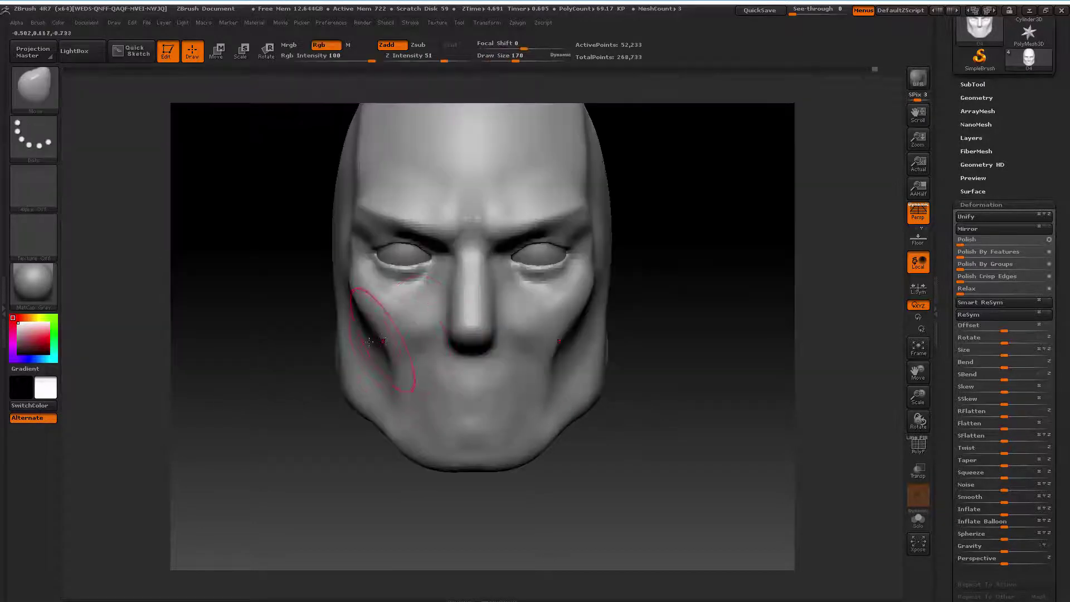
{"action": "key", "text": "space"}
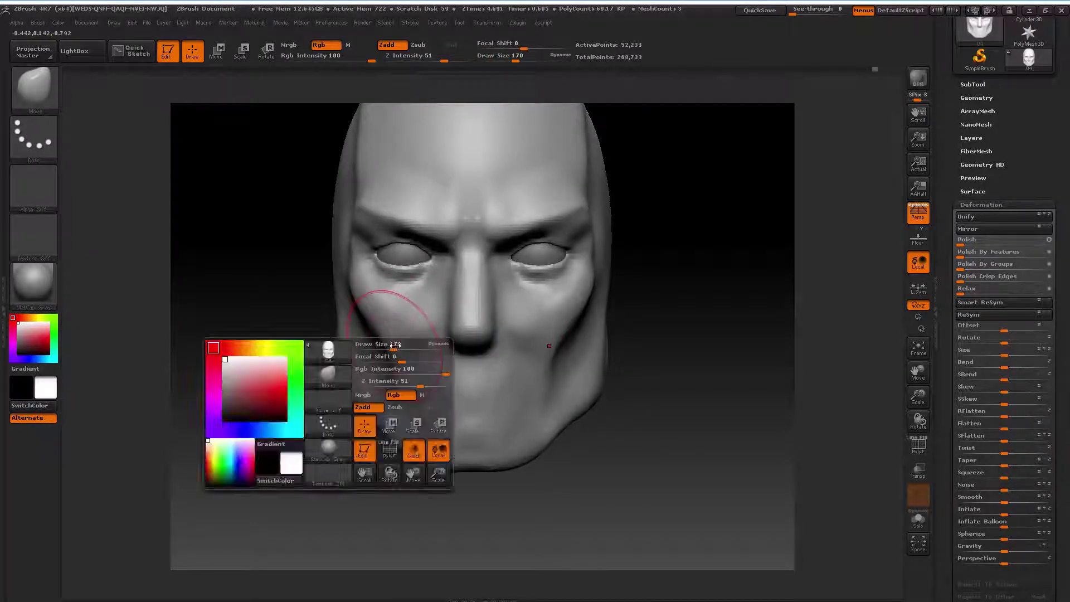
{"action": "left_click_drag", "start_coordinate": [394, 345], "coordinate": [391, 345]}
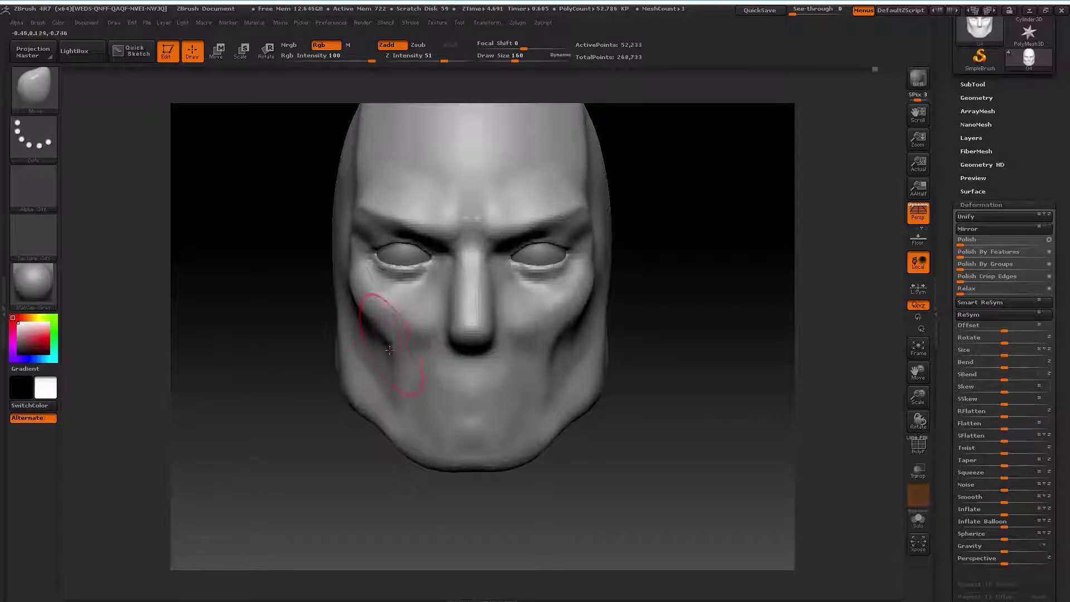
{"action": "key", "text": "space"}
{"action": "left_click_drag", "start_coordinate": [396, 342], "coordinate": [389, 339]}
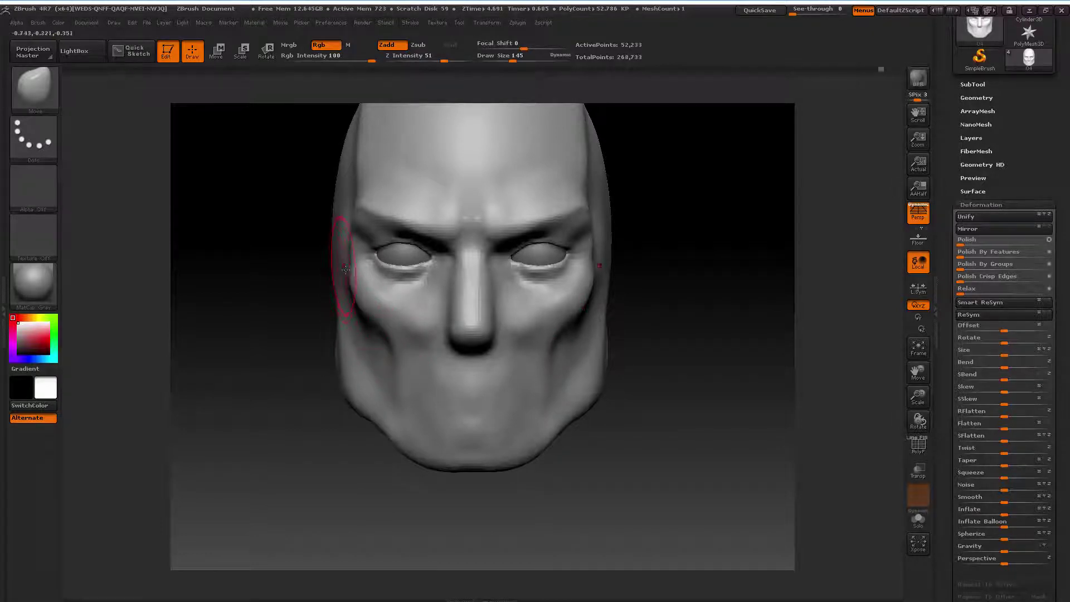
{"action": "key", "text": "space"}
{"action": "mouse_move", "coordinate": [346, 269]}
{"action": "left_mouse_down"}
{"action": "mouse_move", "coordinate": [334, 268]}
{"action": "mouse_move", "coordinate": [348, 251]}
{"action": "left_mouse_up"}
{"action": "key", "text": "space"}
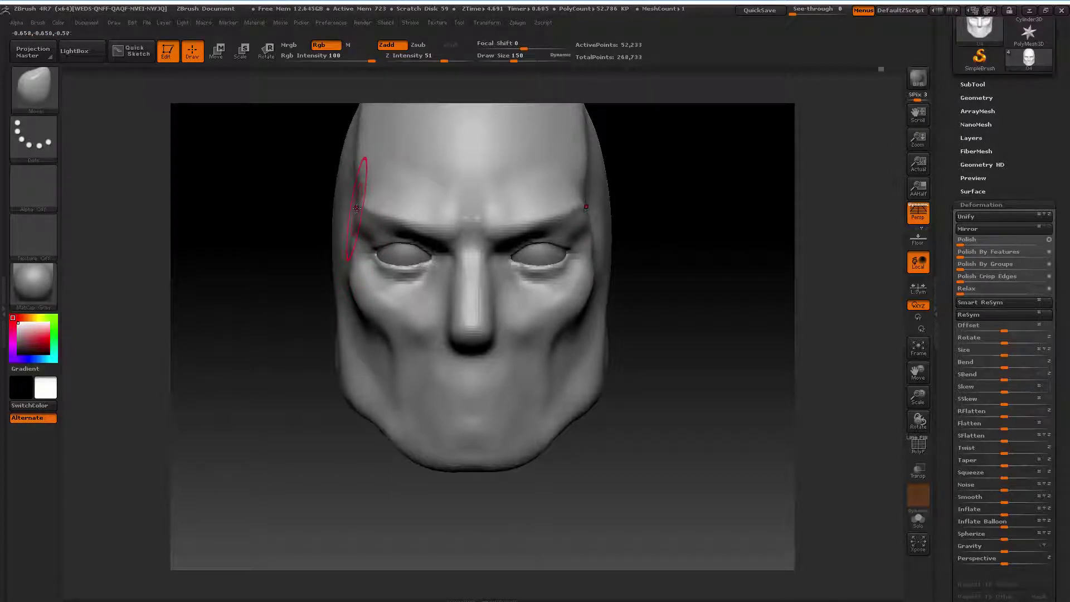
{"action": "key", "text": "ctrl"}
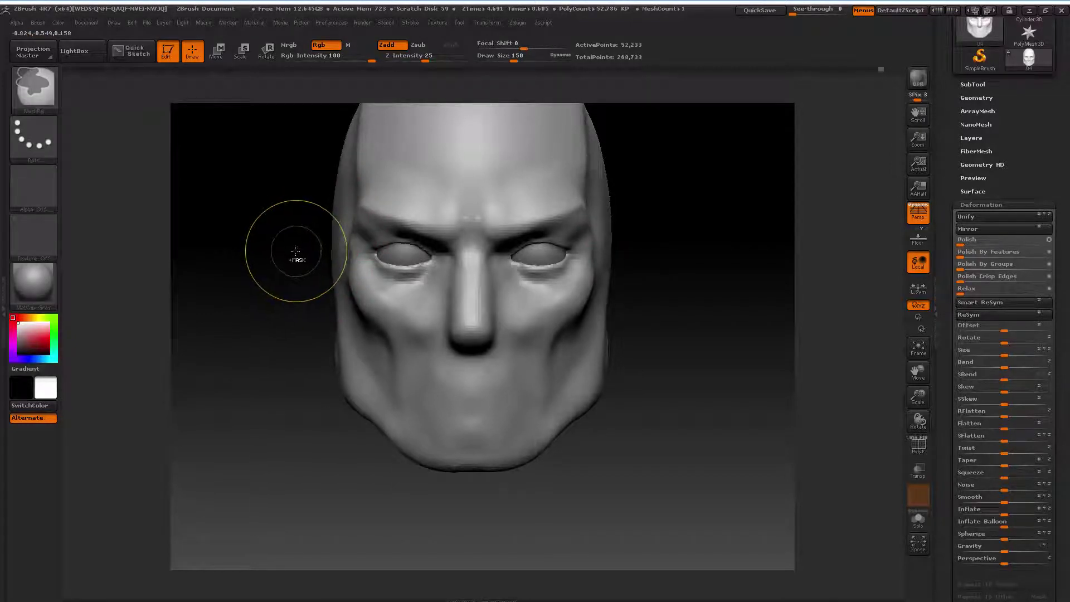
{"action": "left_click_drag", "start_coordinate": [288, 254], "coordinate": [286, 267]}
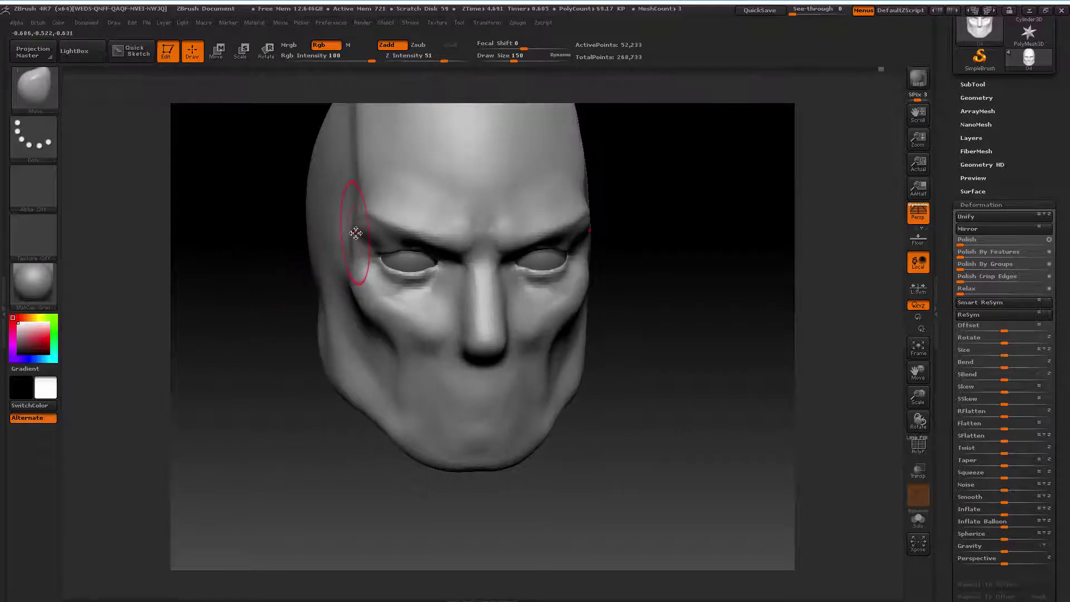
{"action": "key", "text": "space"}
{"action": "mouse_move", "coordinate": [351, 186]}
{"action": "left_mouse_down"}
{"action": "mouse_move", "coordinate": [368, 187]}
{"action": "mouse_move", "coordinate": [357, 212]}
{"action": "left_mouse_up"}
Return to a framed front view and smooth the right cheek
{"action": "key", "text": "space"}
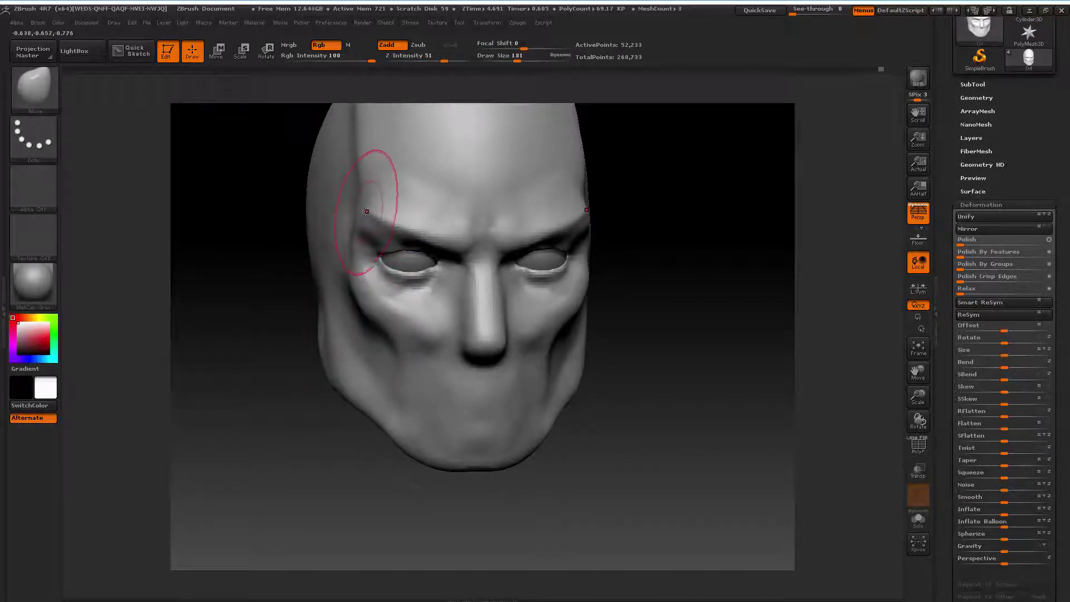
{"action": "mouse_move", "coordinate": [300, 234]}
{"action": "left_mouse_down"}
{"action": "mouse_move", "coordinate": [289, 243]}
{"action": "mouse_move", "coordinate": [326, 244]}
{"action": "mouse_move", "coordinate": [315, 251]}
{"action": "left_mouse_up"}
{"action": "key", "text": "space"}
{"action": "key", "text": "space"}
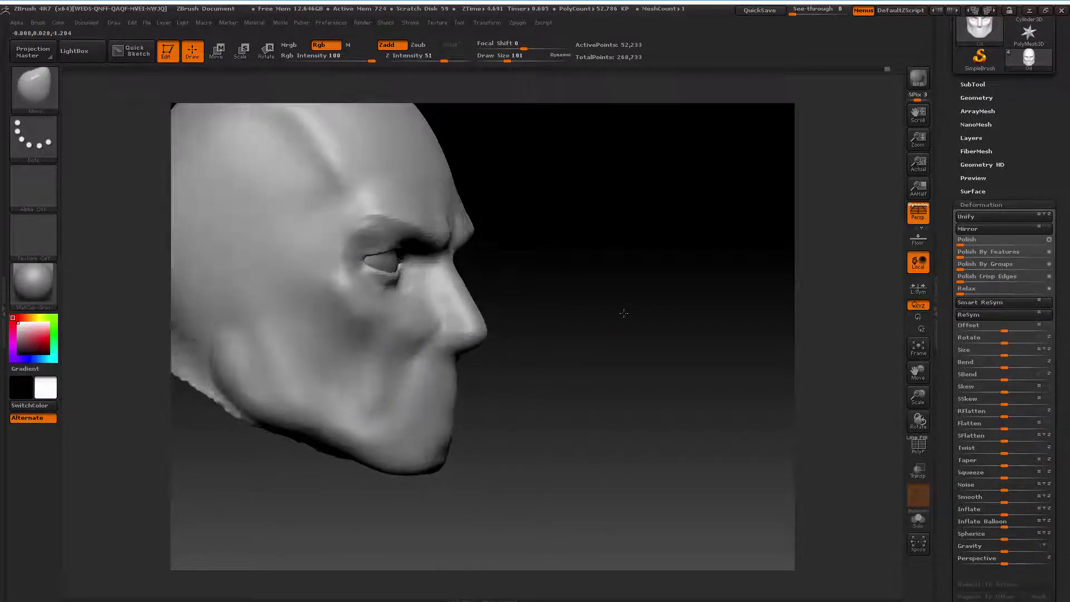
{"action": "left_click_drag", "start_coordinate": [625, 311], "coordinate": [635, 310], "text": "shift"}
{"action": "key", "text": "b"}
{"action": "key", "text": "m"}
{"action": "key", "text": "v"}
{"action": "key", "text": "space"}
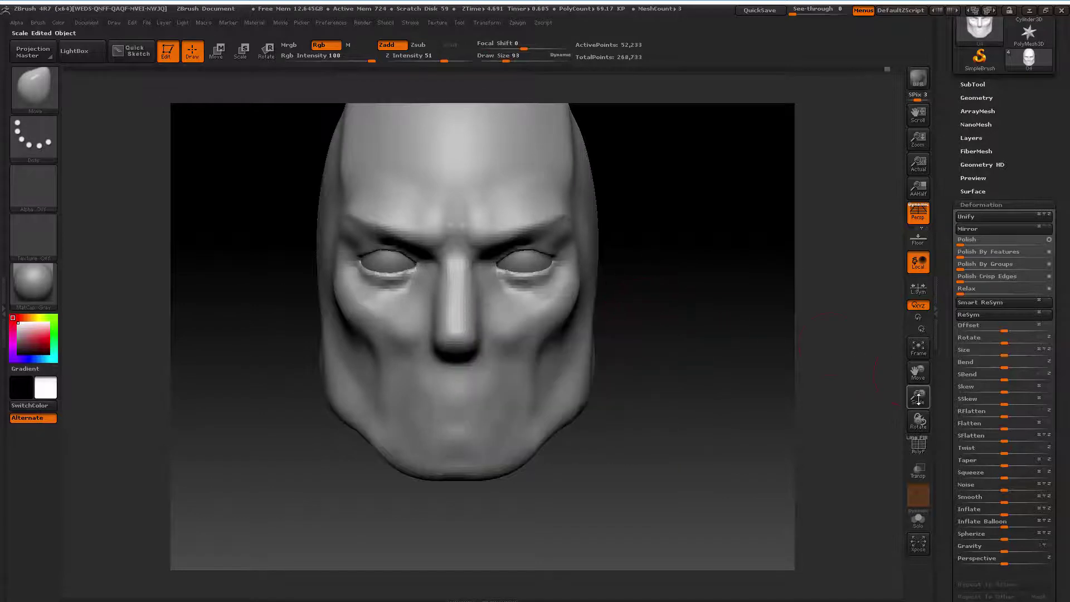
{"action": "left_click_drag", "start_coordinate": [918, 372], "coordinate": [903, 377]}
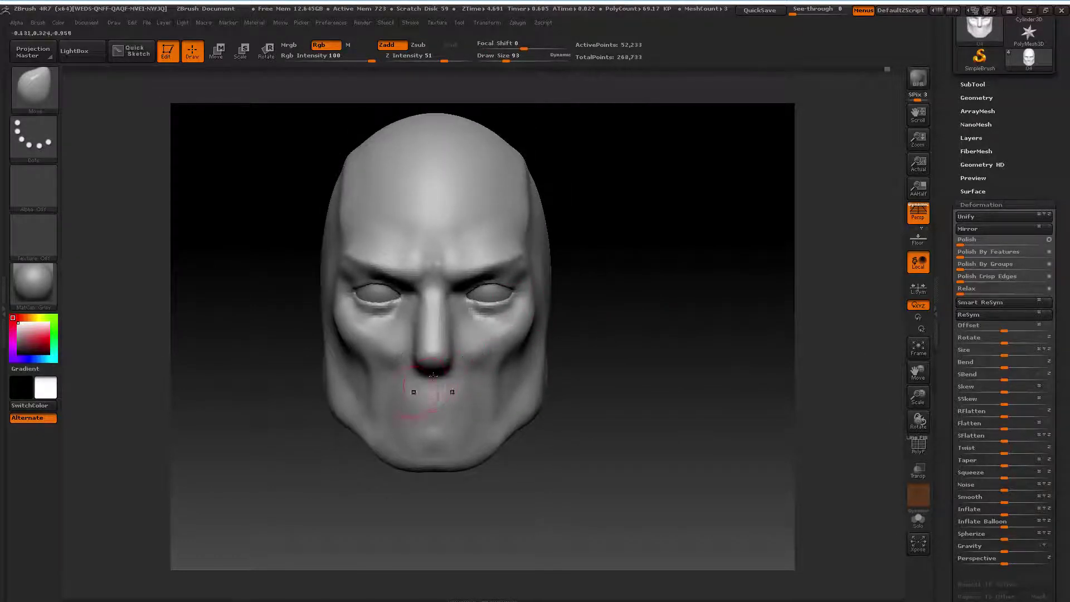
{"action": "key", "text": "shift"}
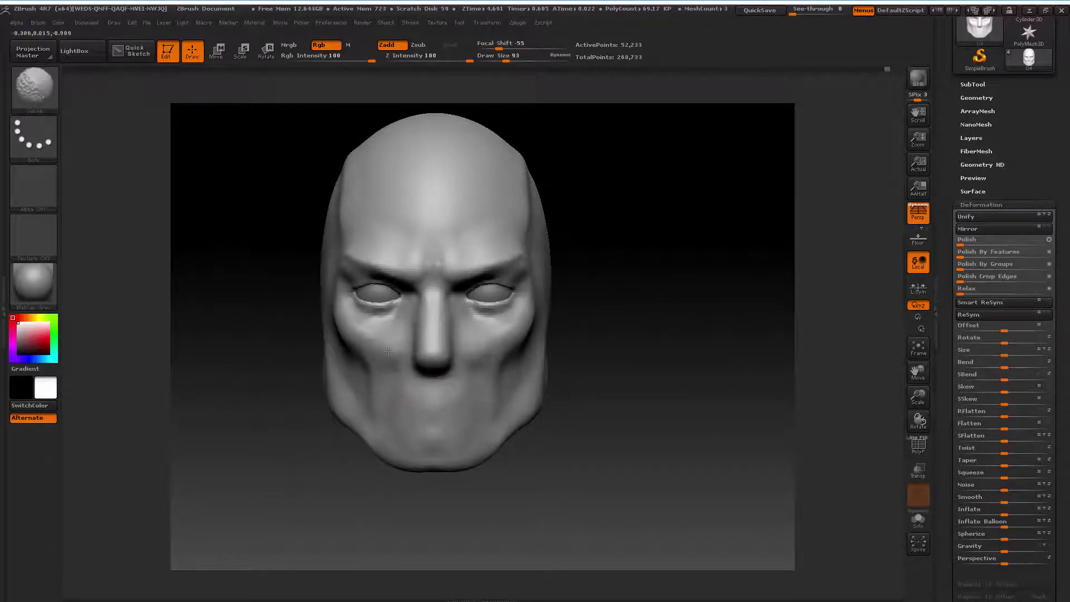
{"action": "left_click_drag", "start_coordinate": [526, 322], "coordinate": [508, 311], "text": "shift"}
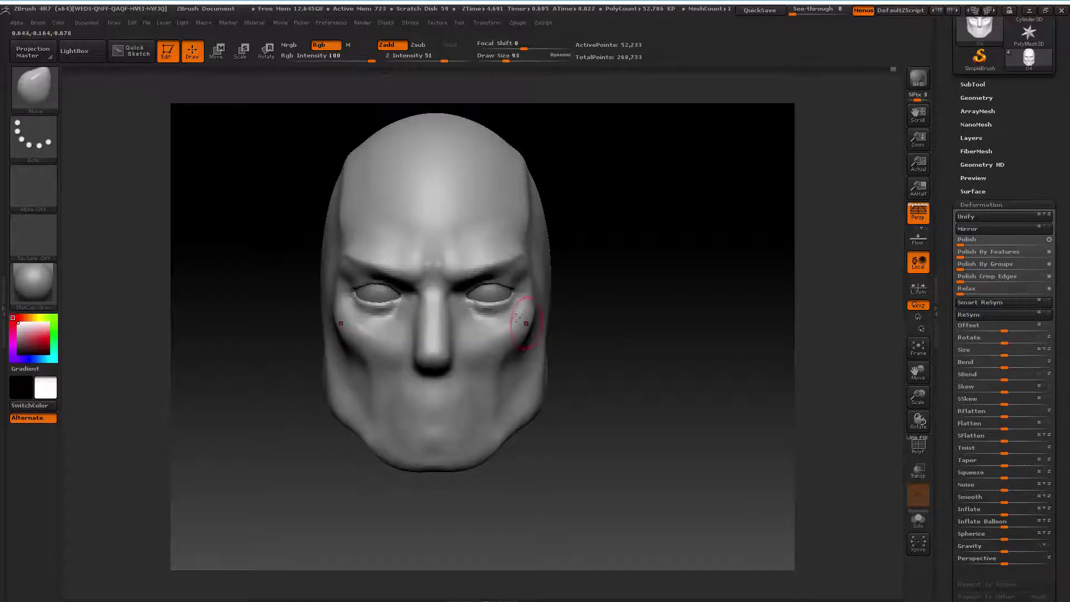
With ClayBuildup, build raised folds and creases across the cheek below the eye in three-quarter view
{"action": "key", "text": "b"}
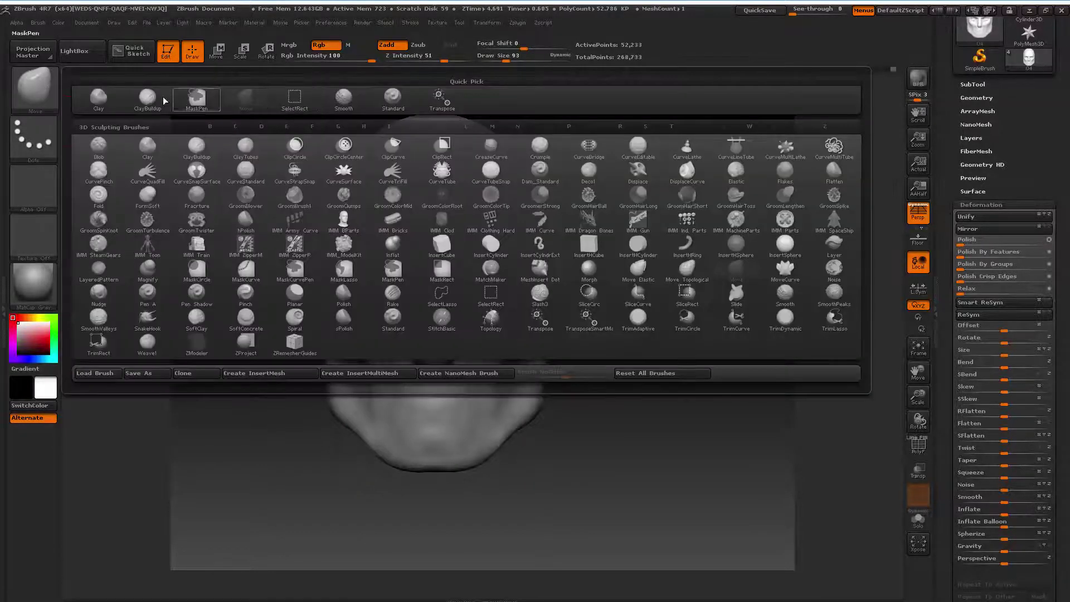
{"action": "left_click", "coordinate": [196, 99]}
{"action": "left_click_drag", "start_coordinate": [633, 294], "coordinate": [557, 317]}
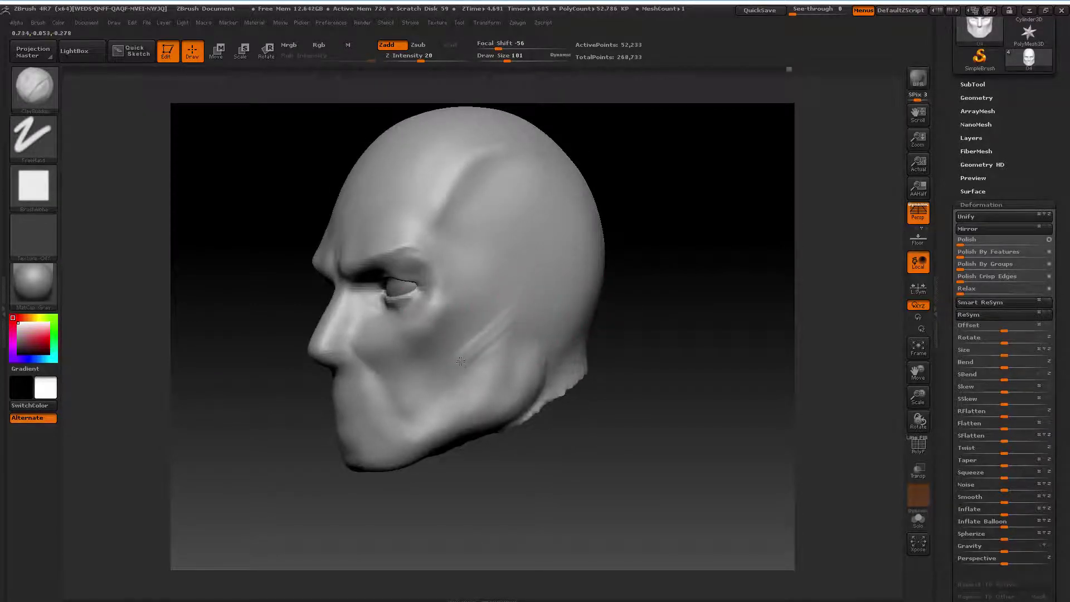
{"action": "left_click_drag", "start_coordinate": [607, 357], "coordinate": [488, 365], "text": "shift"}
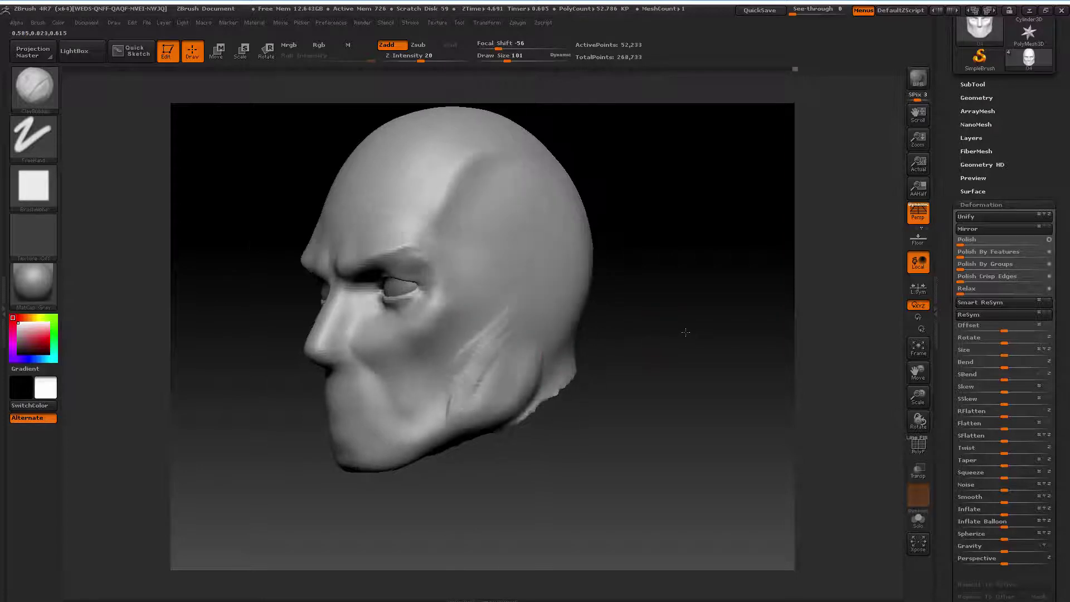
{"action": "left_click_drag", "start_coordinate": [575, 315], "coordinate": [497, 329]}
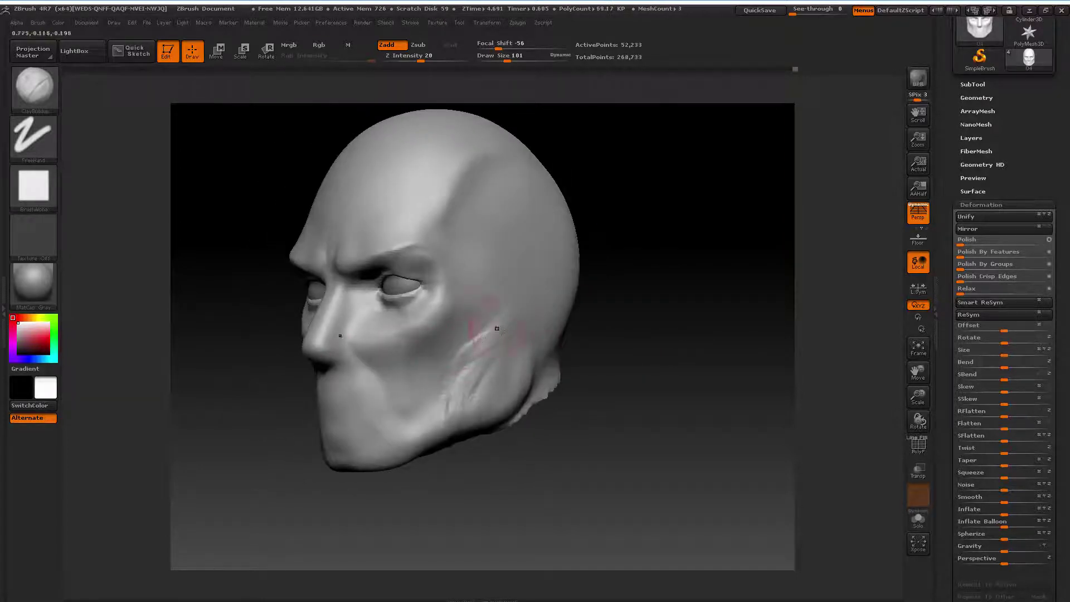
{"action": "mouse_move", "coordinate": [452, 371]}
{"action": "left_mouse_down"}
{"action": "mouse_move", "coordinate": [512, 374]}
{"action": "mouse_move", "coordinate": [482, 350]}
{"action": "mouse_move", "coordinate": [455, 423]}
{"action": "left_mouse_up"}
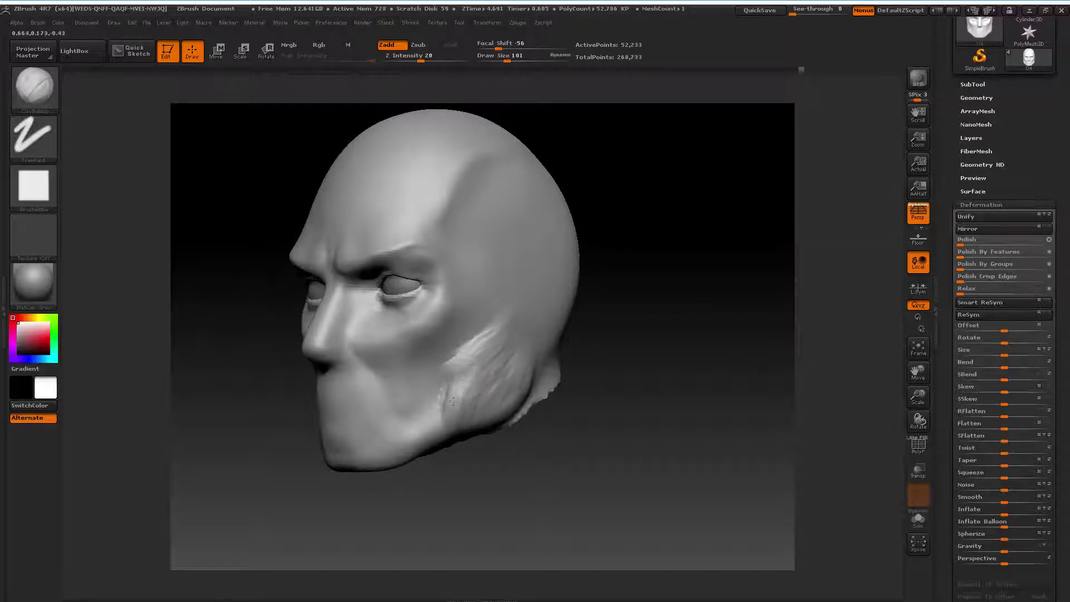
{"action": "mouse_move", "coordinate": [500, 397]}
{"action": "left_mouse_down"}
{"action": "mouse_move", "coordinate": [474, 362]}
{"action": "mouse_move", "coordinate": [463, 385]}
{"action": "left_mouse_up"}
{"action": "mouse_move", "coordinate": [490, 335]}
{"action": "left_mouse_down"}
{"action": "mouse_move", "coordinate": [462, 387]}
{"action": "mouse_move", "coordinate": [491, 357]}
{"action": "left_mouse_up"}
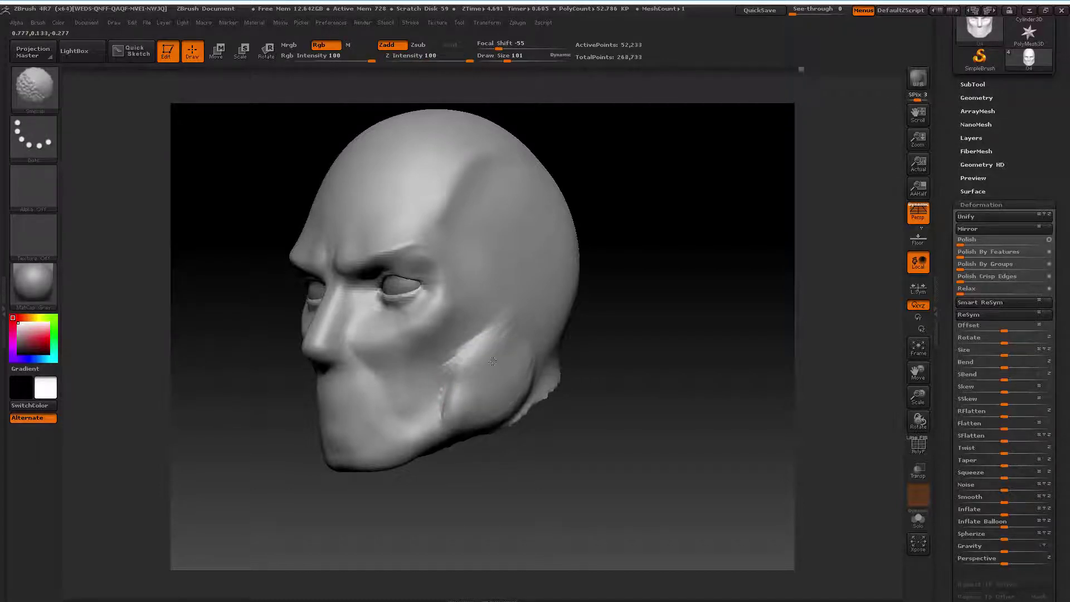
Smooth the sharp jaw crease and reduce the brush size to 75 in a straight front view
{"action": "left_click_drag", "start_coordinate": [489, 346], "coordinate": [472, 375], "text": "shift"}
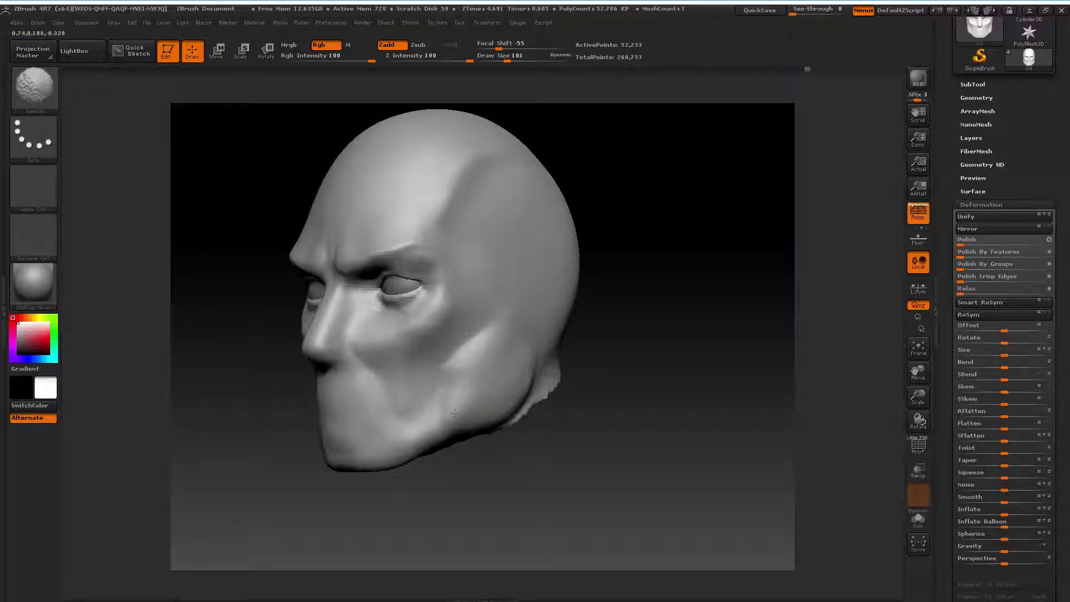
{"action": "mouse_move", "coordinate": [501, 412]}
{"action": "left_mouse_down"}
{"action": "mouse_move", "coordinate": [537, 363]}
{"action": "mouse_move", "coordinate": [478, 359]}
{"action": "left_mouse_up"}
{"action": "key", "text": "space"}
{"action": "type", "text": "75"}
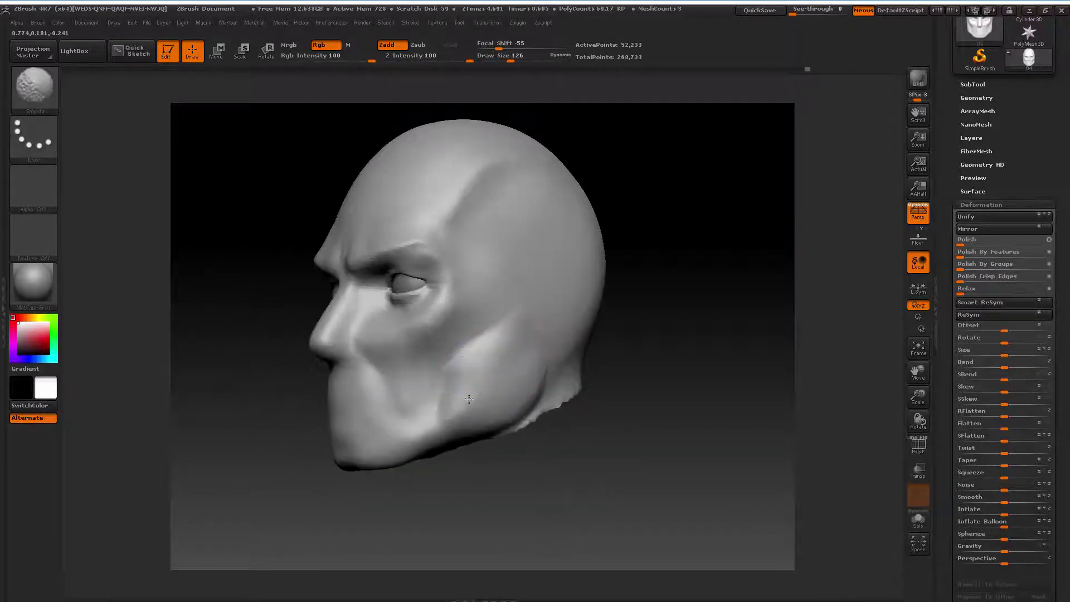
{"action": "left_click_drag", "start_coordinate": [649, 322], "coordinate": [656, 325]}
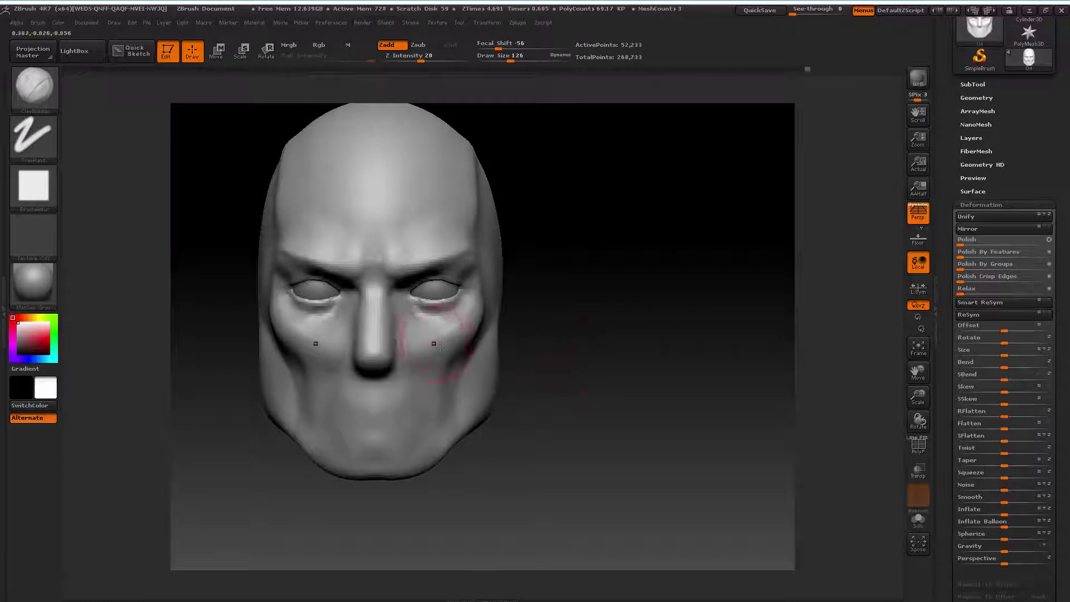
{"action": "left_click_drag", "start_coordinate": [918, 369], "coordinate": [602, 362]}
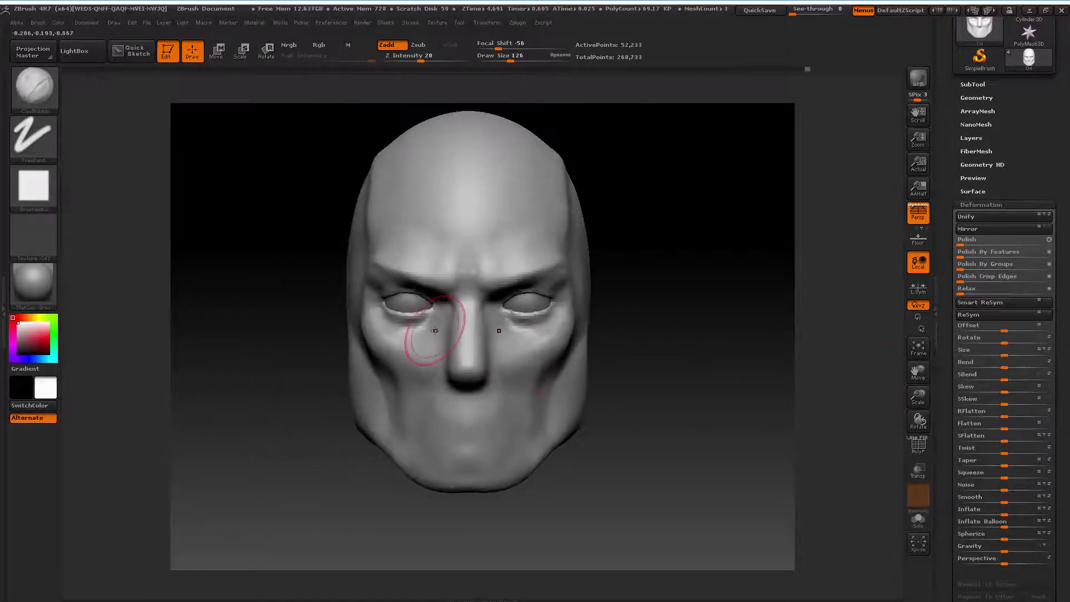
{"action": "key", "text": "space"}
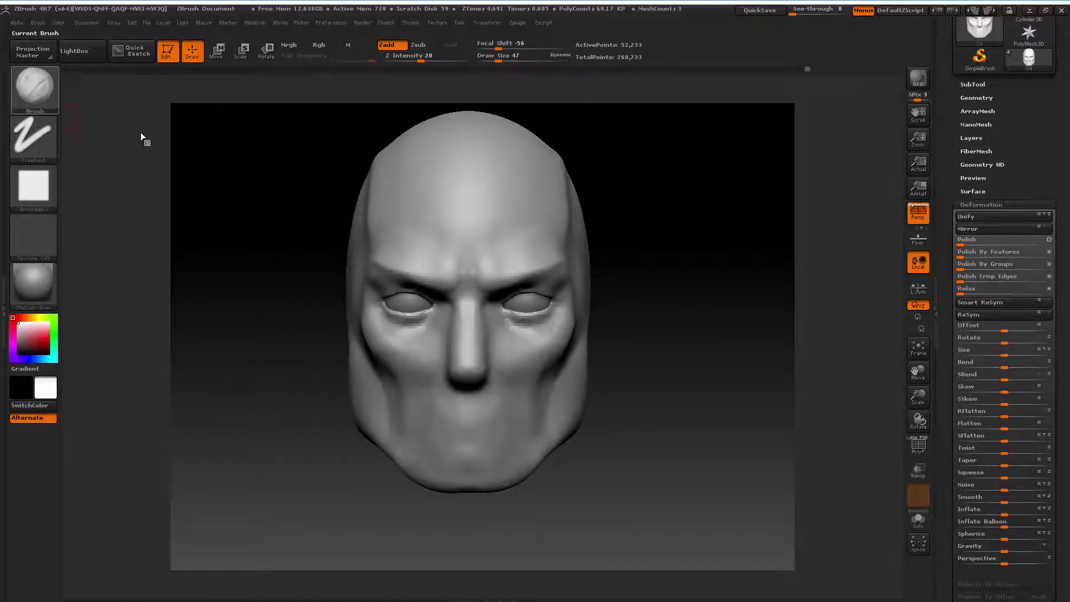
Carve a mouth line across the lower face with the Slash3 brush at size 35
{"action": "left_click", "coordinate": [34, 89]}
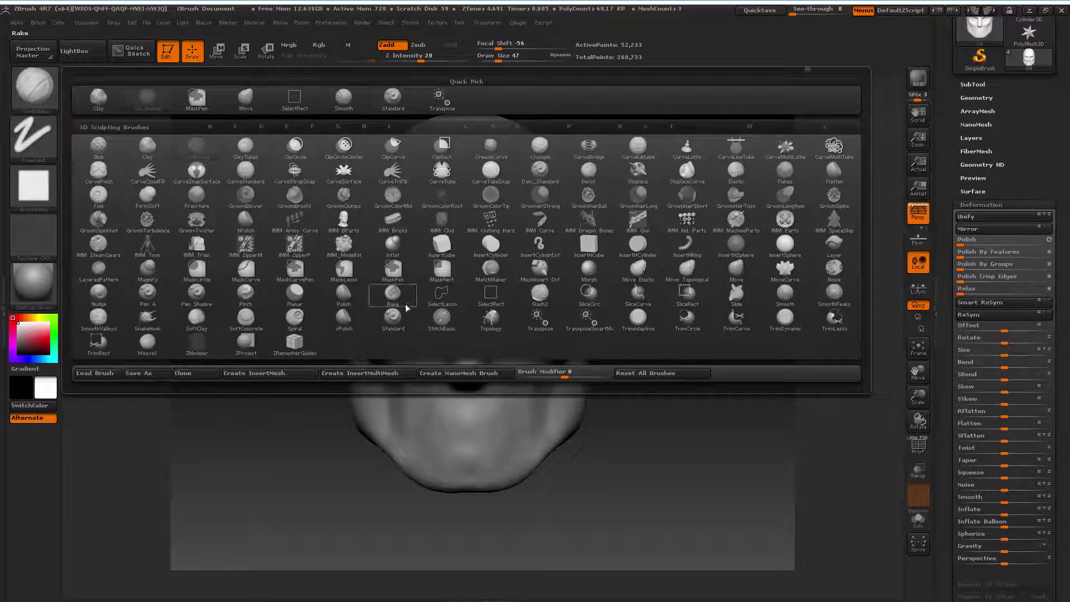
{"action": "left_click", "coordinate": [535, 301]}
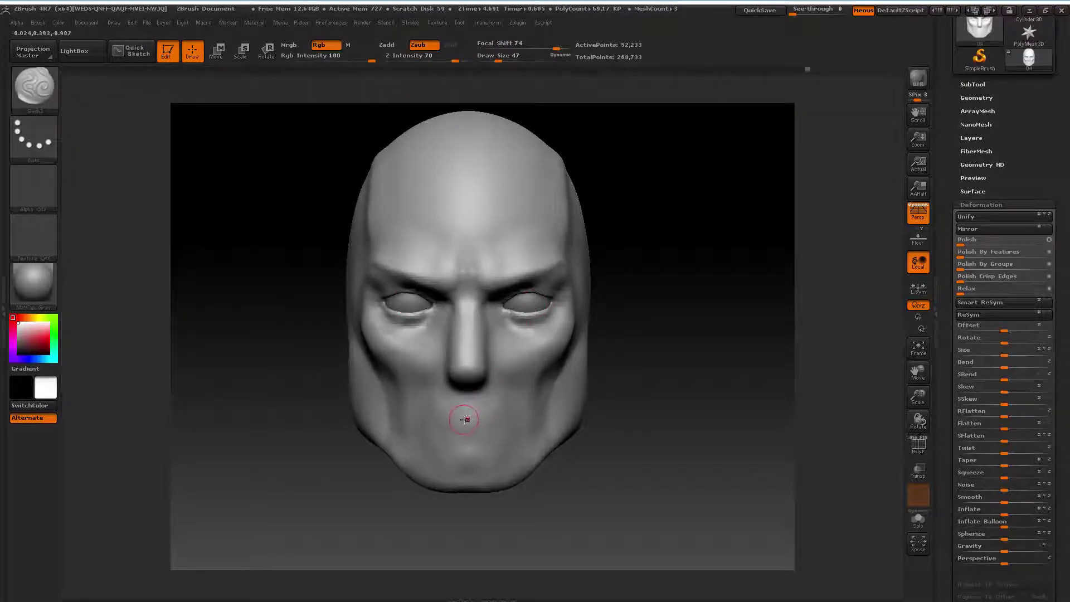
{"action": "key", "text": "space"}
{"action": "mouse_move", "coordinate": [465, 419]}
{"action": "left_mouse_down"}
{"action": "mouse_move", "coordinate": [504, 417]}
{"action": "mouse_move", "coordinate": [428, 419]}
{"action": "mouse_move", "coordinate": [504, 415]}
{"action": "left_mouse_up"}
{"action": "left_click_drag", "start_coordinate": [428, 421], "coordinate": [506, 422]}
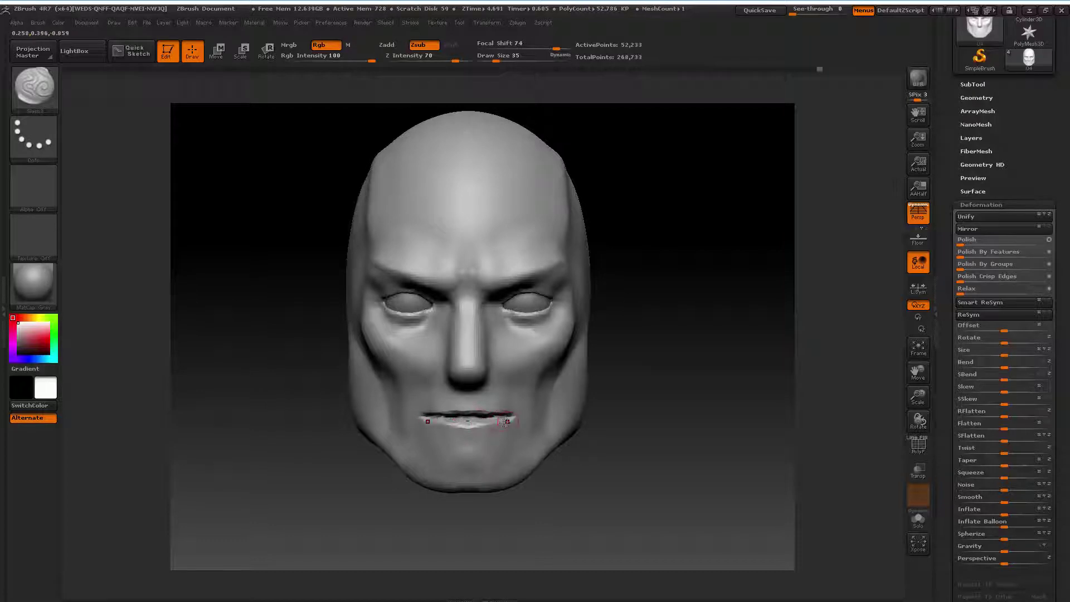
{"action": "left_click_drag", "start_coordinate": [693, 384], "coordinate": [490, 379]}
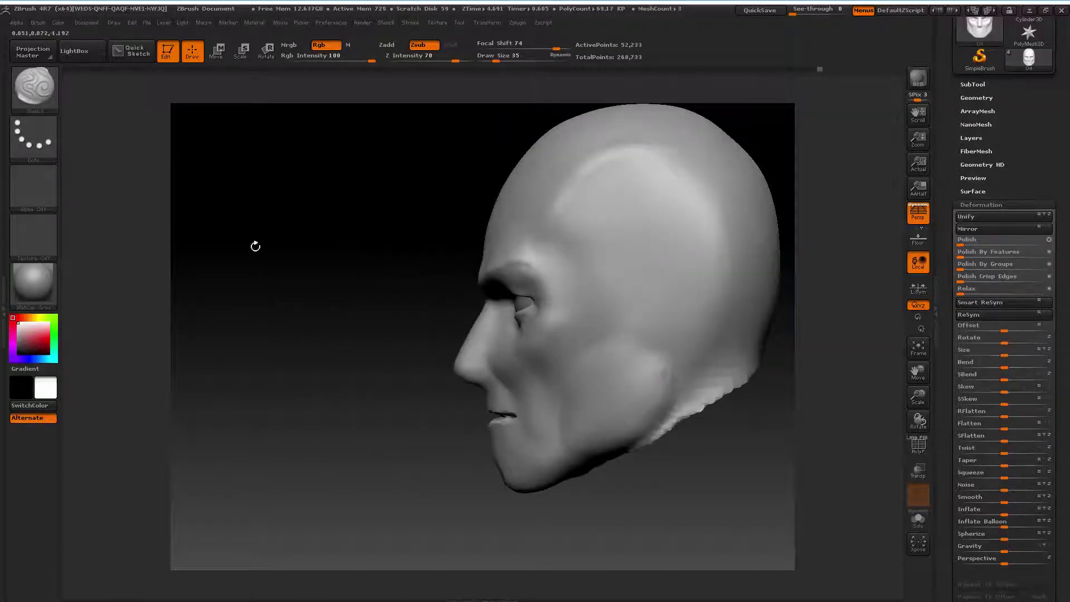
Select the Move brush and tune its size for shaping the lips in profile
{"action": "left_click", "coordinate": [46, 96]}
{"action": "left_click", "coordinate": [264, 112]}
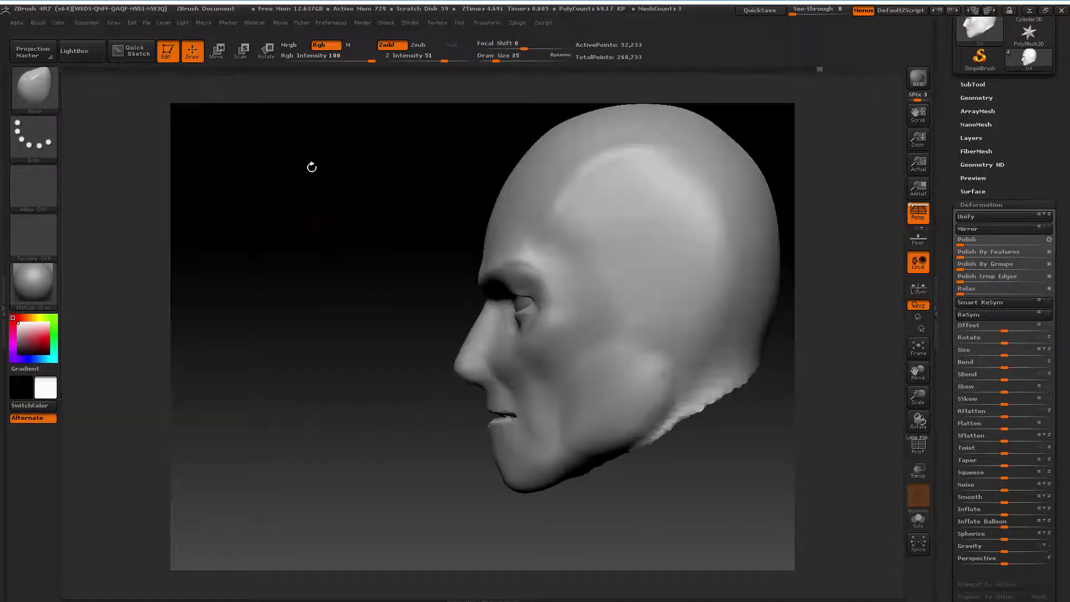
{"action": "right_click", "coordinate": [381, 322]}
{"action": "left_click_drag", "start_coordinate": [381, 322], "coordinate": [386, 328]}
{"action": "right_click", "coordinate": [484, 399]}
{"action": "mouse_move", "coordinate": [483, 400]}
{"action": "left_mouse_down"}
{"action": "mouse_move", "coordinate": [485, 390]}
{"action": "mouse_move", "coordinate": [490, 408]}
{"action": "left_mouse_up"}
{"action": "right_click", "coordinate": [483, 388]}
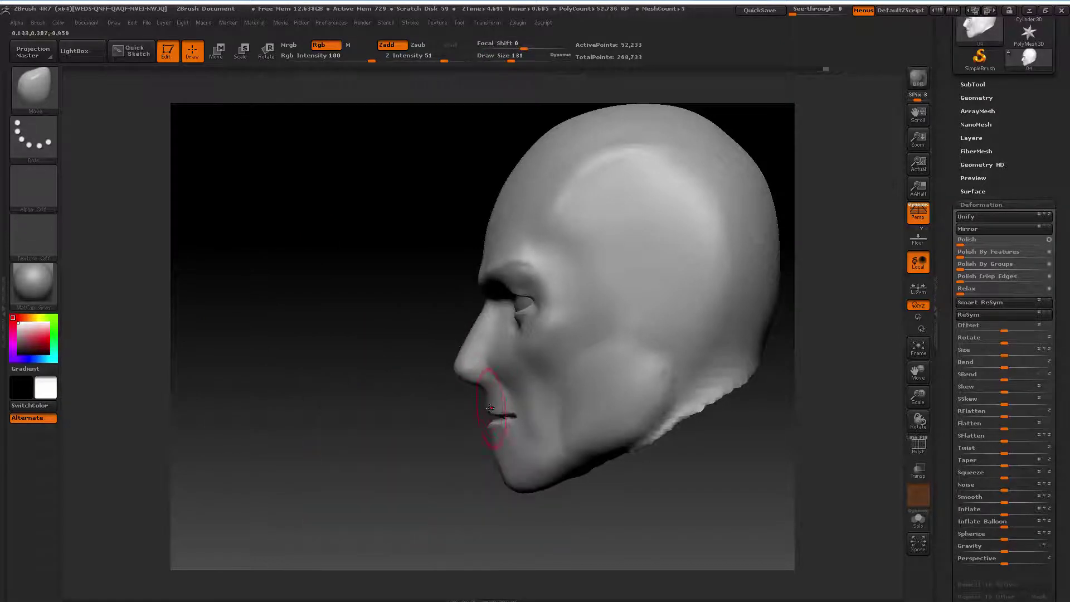
{"action": "right_click", "coordinate": [467, 383]}
{"action": "mouse_move", "coordinate": [467, 383]}
{"action": "left_mouse_down"}
{"action": "mouse_move", "coordinate": [483, 387]}
{"action": "mouse_move", "coordinate": [495, 415]}
{"action": "left_mouse_up"}
{"action": "right_click", "coordinate": [482, 389]}
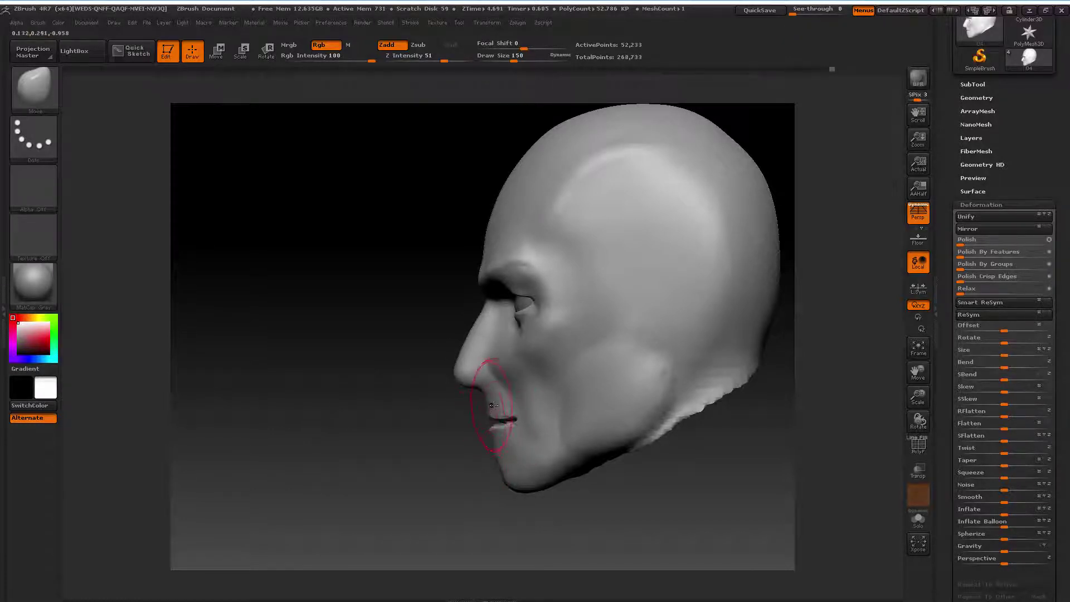
Enlarge the brush to about 251 and pull the lower jaw and chin contour
{"action": "right_click", "coordinate": [485, 370]}
{"action": "mouse_move", "coordinate": [485, 370]}
{"action": "left_mouse_down"}
{"action": "mouse_move", "coordinate": [495, 401]}
{"action": "mouse_move", "coordinate": [485, 371]}
{"action": "left_mouse_up"}
{"action": "right_click", "coordinate": [497, 402]}
{"action": "right_click", "coordinate": [496, 370]}
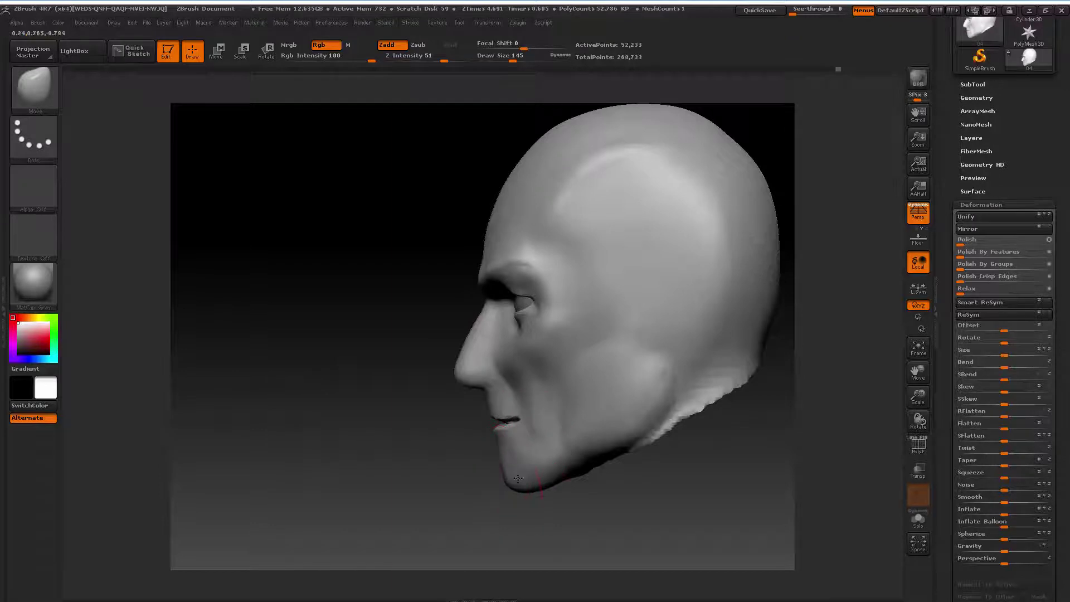
{"action": "right_click", "coordinate": [640, 429]}
{"action": "left_click_drag", "start_coordinate": [635, 399], "coordinate": [646, 399]}
{"action": "left_click_drag", "start_coordinate": [919, 377], "coordinate": [908, 360]}
{"action": "right_click", "coordinate": [529, 435]}
{"action": "left_click_drag", "start_coordinate": [534, 432], "coordinate": [568, 432]}
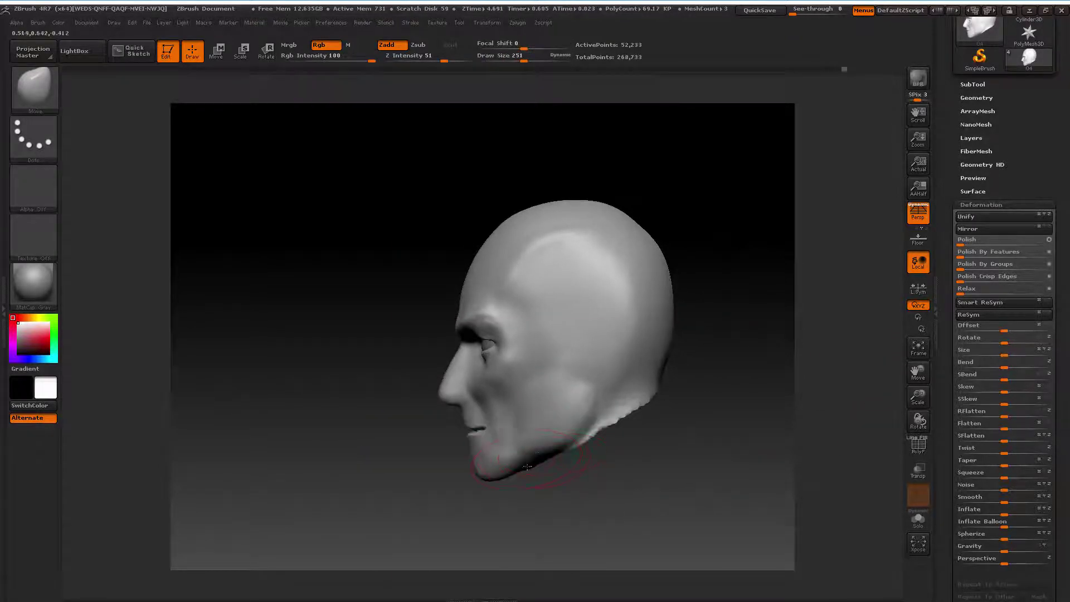
{"action": "mouse_move", "coordinate": [527, 467]}
{"action": "left_mouse_down"}
{"action": "mouse_move", "coordinate": [535, 449]}
{"action": "mouse_move", "coordinate": [511, 440]}
{"action": "left_mouse_up"}
{"action": "right_click", "coordinate": [584, 390]}
{"action": "left_click_drag", "start_coordinate": [594, 393], "coordinate": [586, 397]}
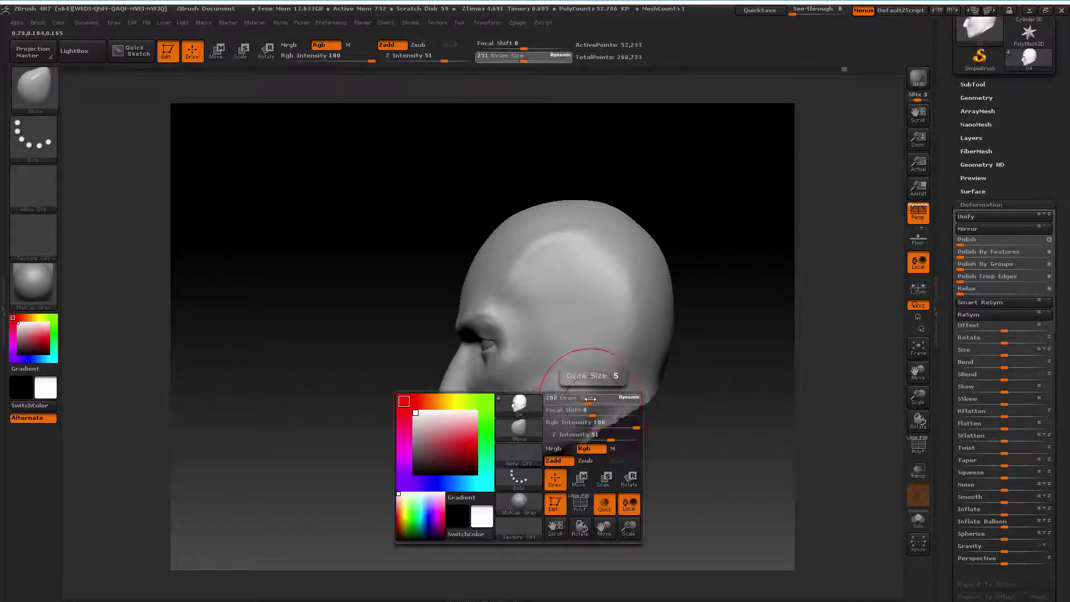
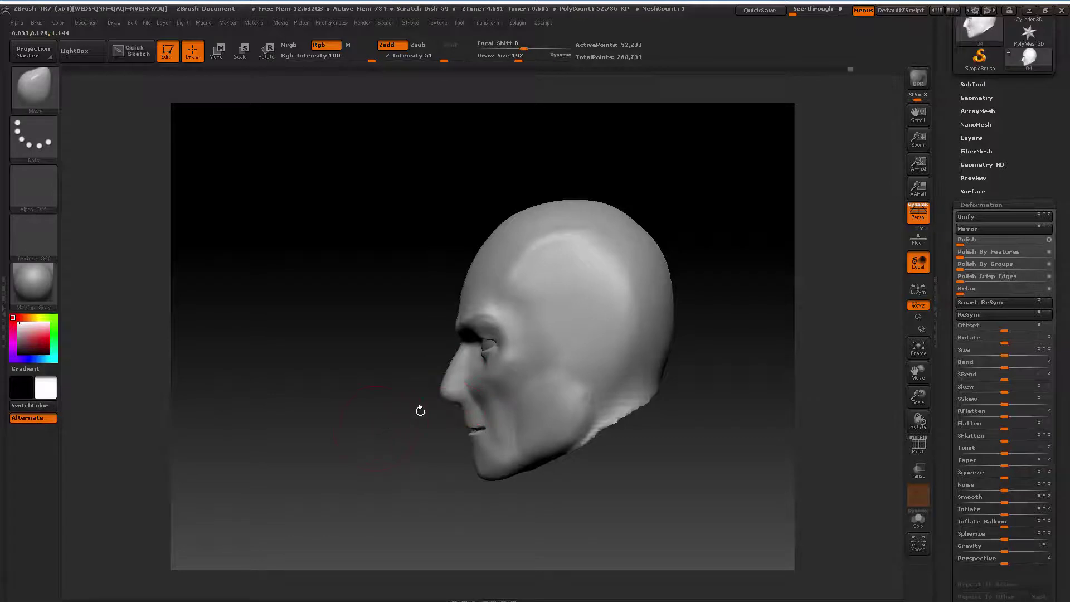
Zoom in on the front of the head and set the clay brush to size 32
{"action": "left_click_drag", "start_coordinate": [422, 413], "coordinate": [456, 377]}
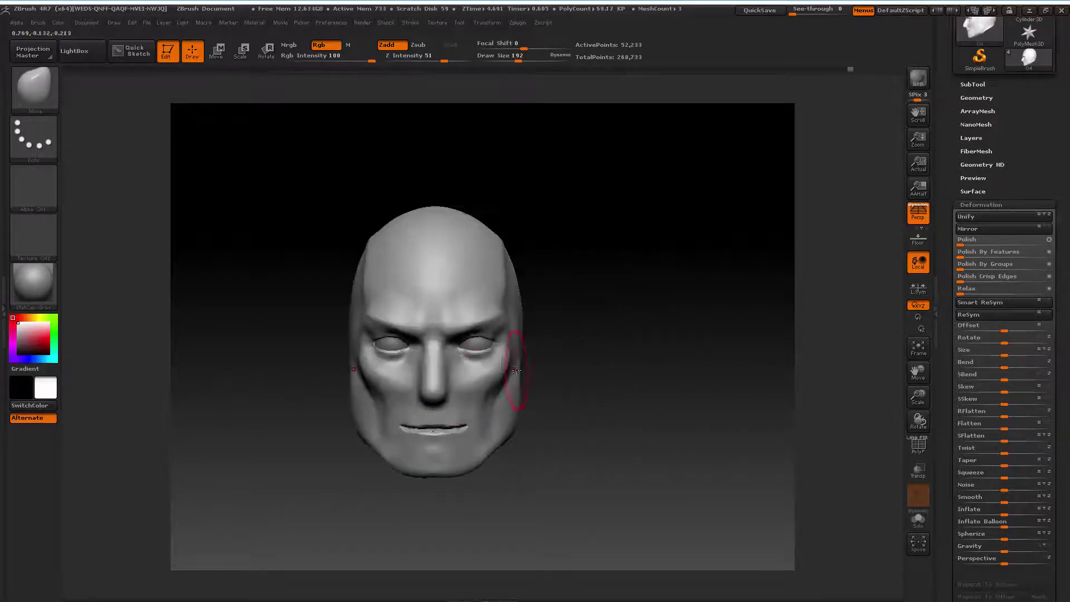
{"action": "key", "text": "space"}
{"action": "left_click_drag", "start_coordinate": [903, 394], "coordinate": [863, 375]}
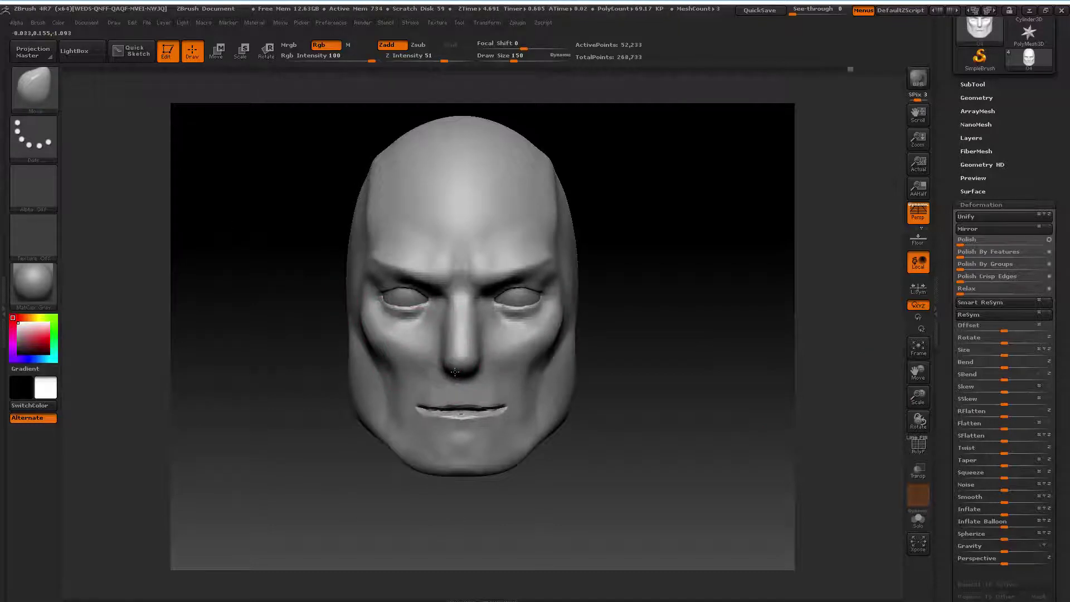
{"action": "left_click", "coordinate": [30, 79]}
{"action": "left_click", "coordinate": [196, 108]}
{"action": "key", "text": "ctrl"}
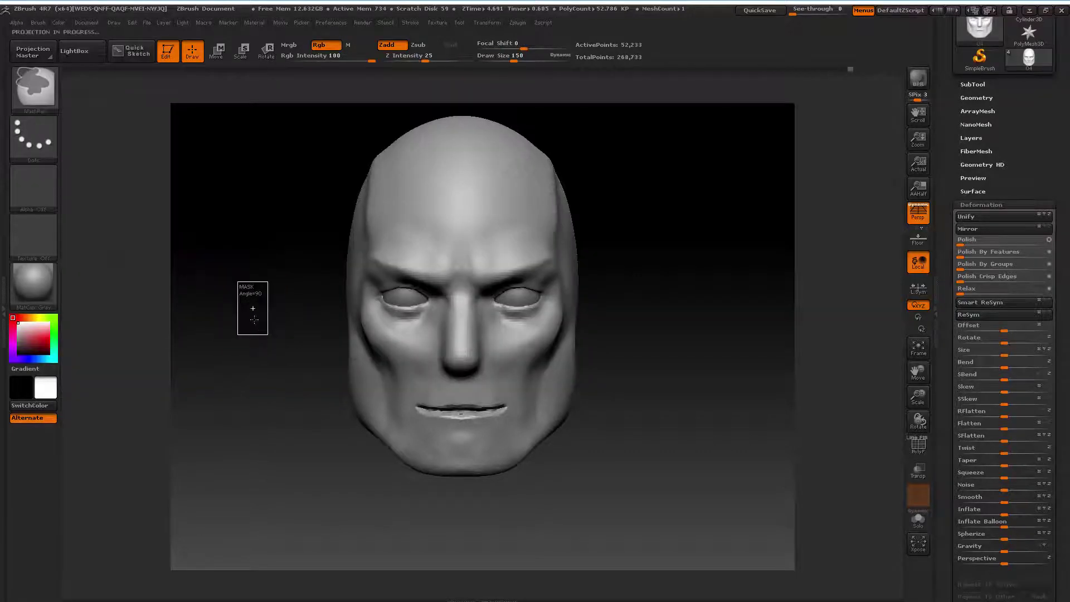
{"action": "key", "text": "space"}
{"action": "mouse_move", "coordinate": [356, 333]}
{"action": "left_mouse_down"}
{"action": "mouse_move", "coordinate": [340, 335]}
{"action": "mouse_move", "coordinate": [361, 353]}
{"action": "left_mouse_up"}
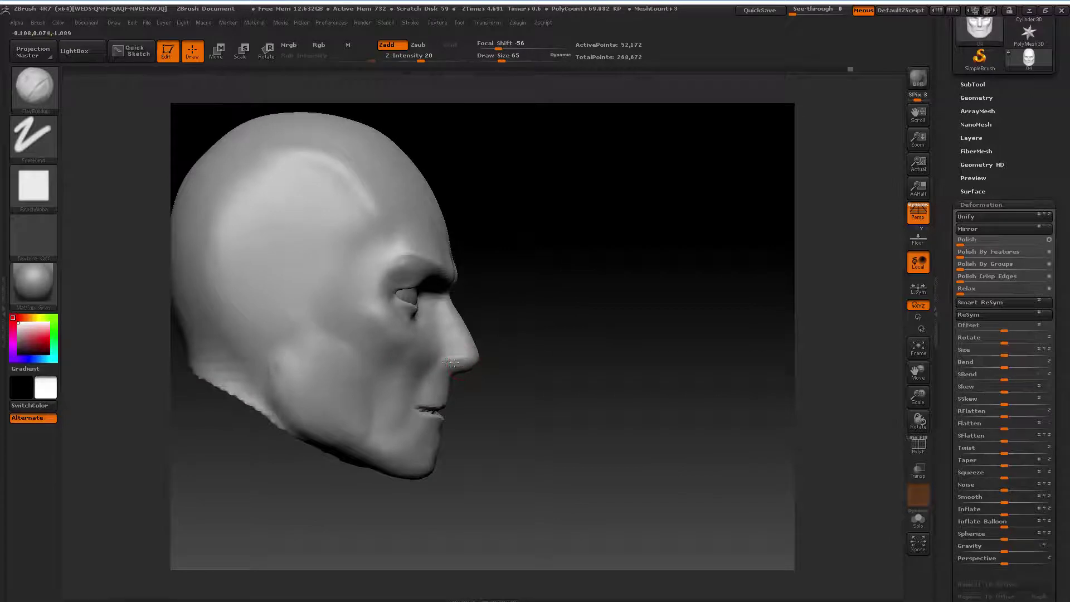
Add small clay bumps on the nose wing and nose bridge from a three-quarter view
{"action": "left_click_drag", "start_coordinate": [521, 361], "coordinate": [464, 363]}
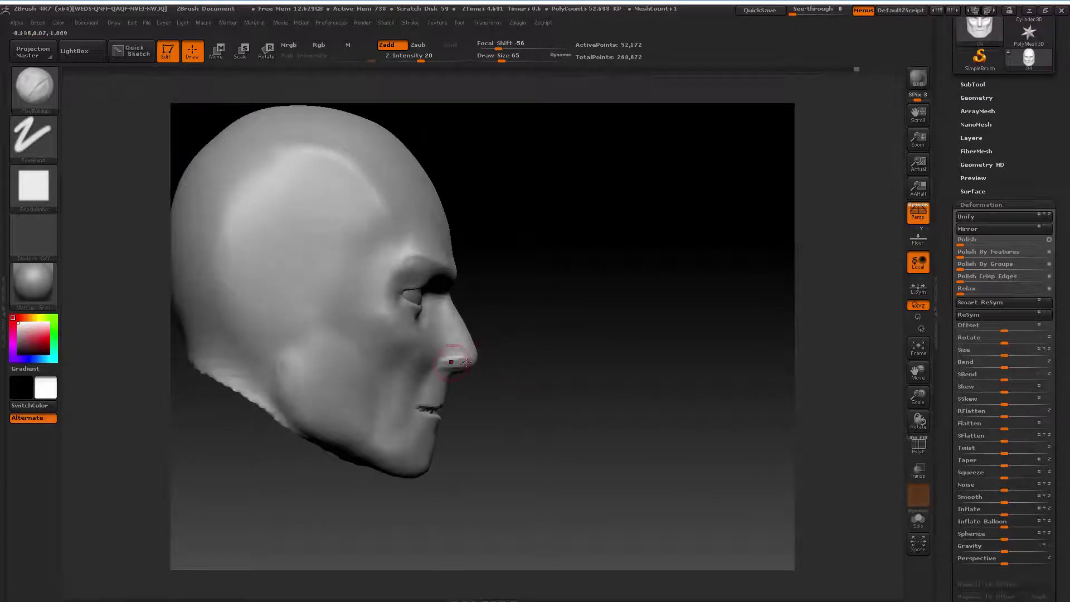
{"action": "left_click", "coordinate": [435, 363]}
{"action": "left_click_drag", "start_coordinate": [449, 311], "coordinate": [452, 345]}
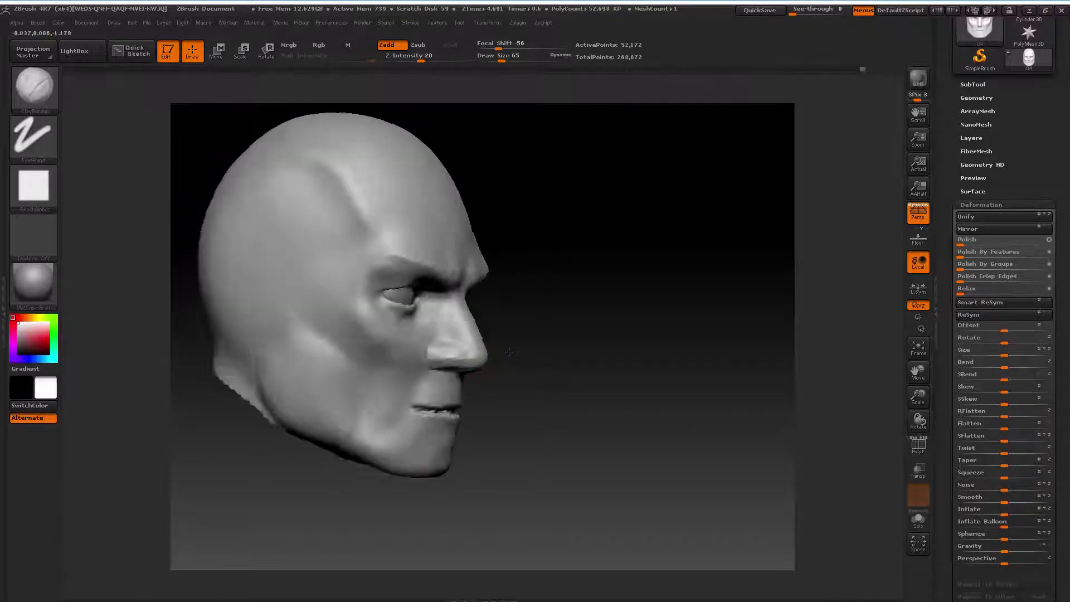
{"action": "key", "text": "ctrl+z"}
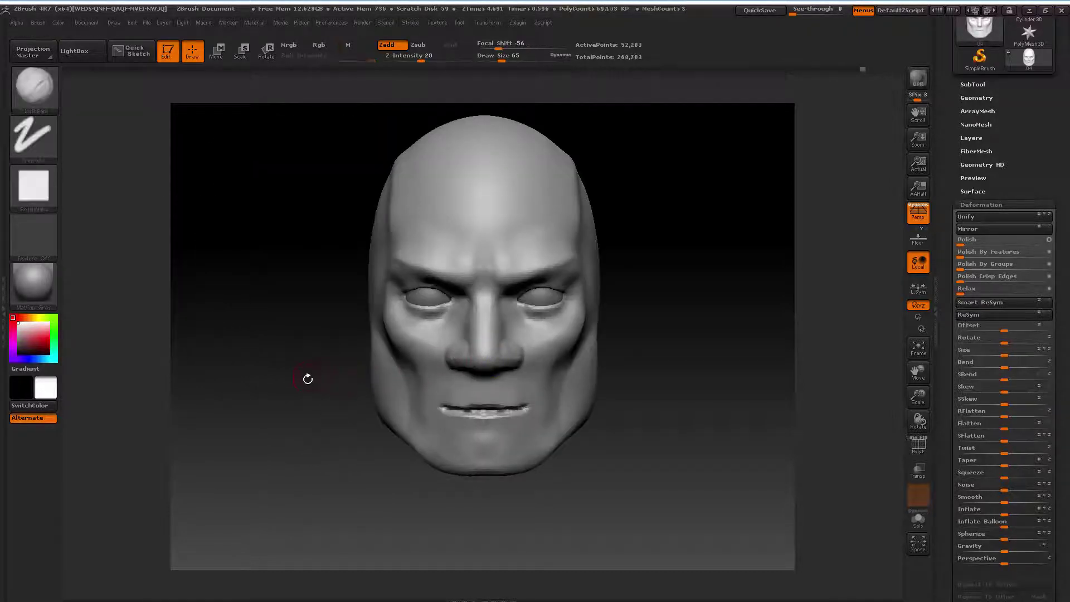
Switch to the Move brush and compare the last nose edit from front and three-quarter views
{"action": "left_click", "coordinate": [45, 90]}
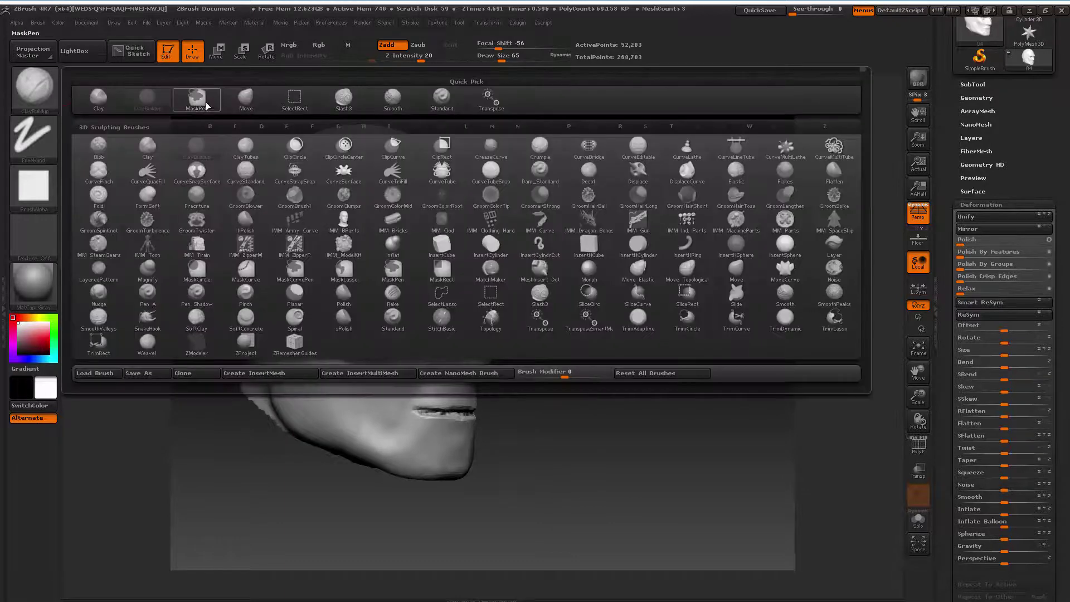
{"action": "left_click", "coordinate": [246, 98]}
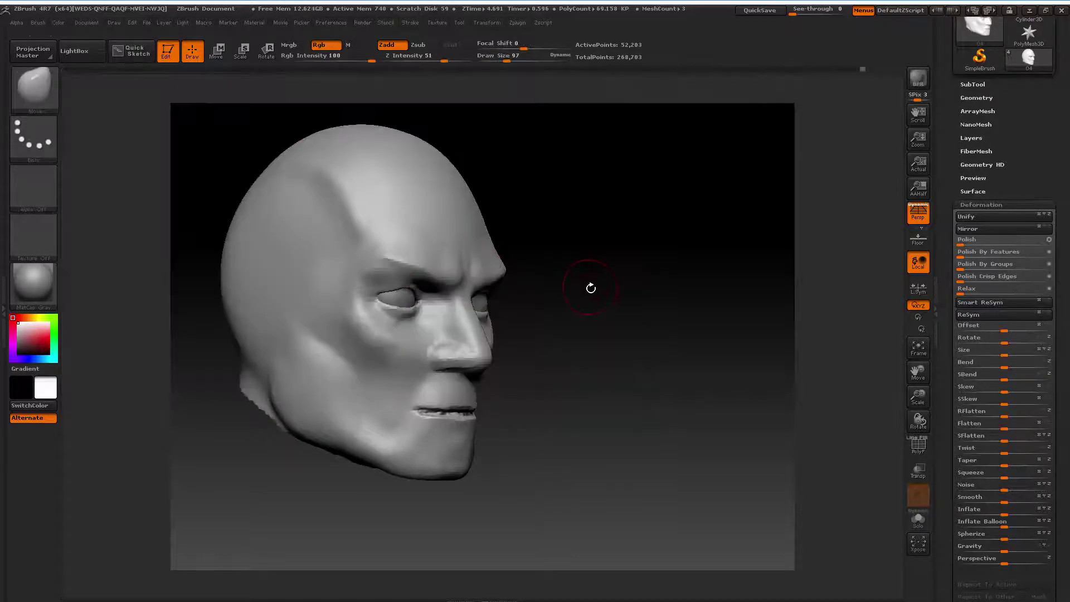
{"action": "mouse_move", "coordinate": [584, 280]}
{"action": "left_mouse_down"}
{"action": "mouse_move", "coordinate": [444, 355]}
{"action": "mouse_move", "coordinate": [490, 334]}
{"action": "left_mouse_up"}
{"action": "key", "text": "ctrl+z"}
{"action": "key", "text": "ctrl+shift+z"}
{"action": "key", "text": "ctrl+z"}
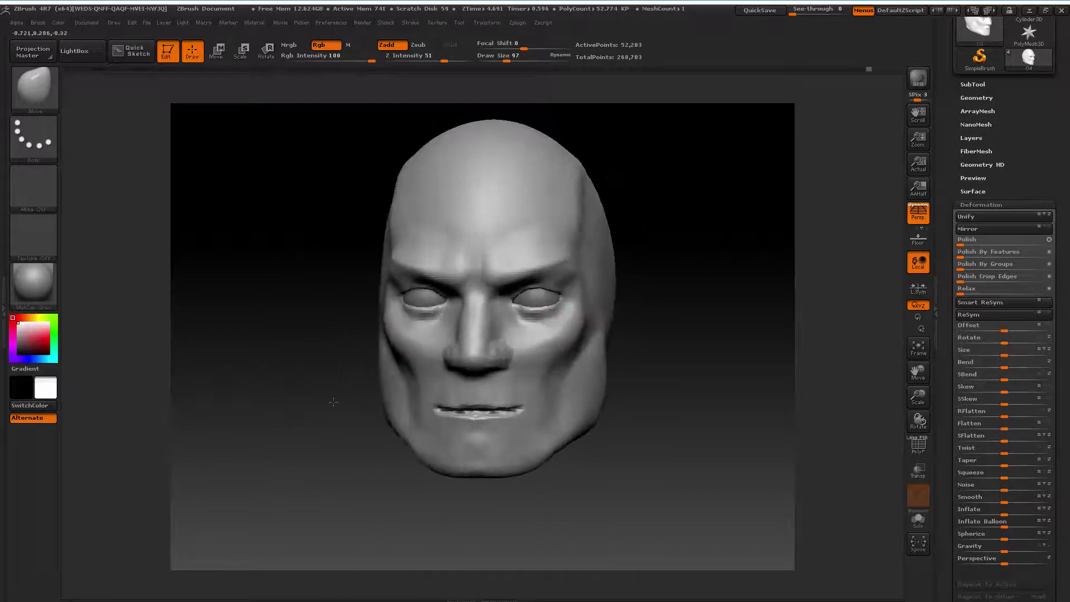
{"action": "key", "text": "ctrl+z"}
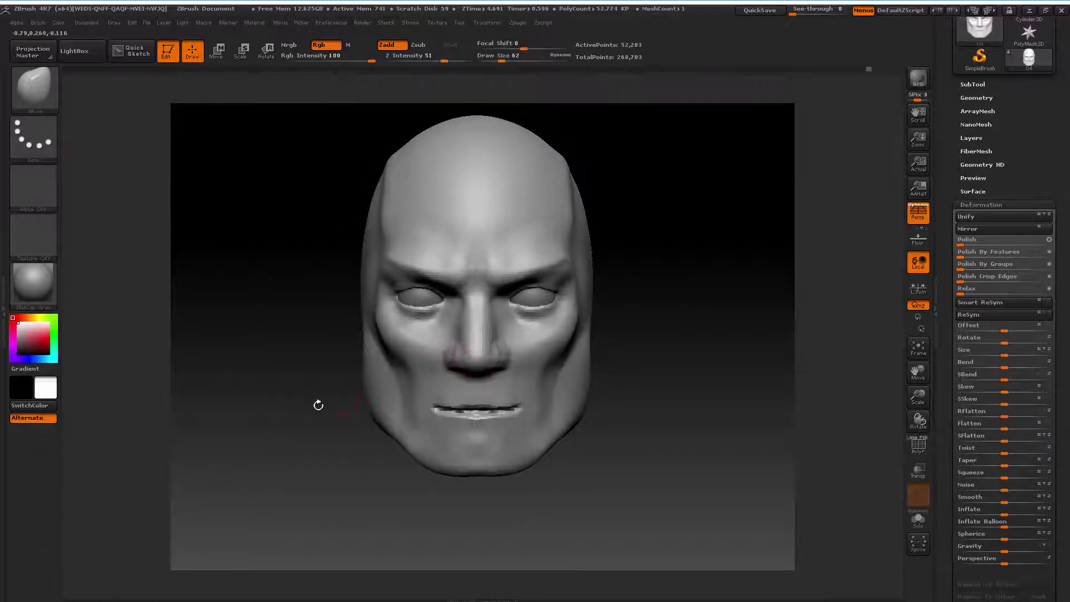
{"action": "left_click_drag", "start_coordinate": [317, 406], "coordinate": [455, 347]}
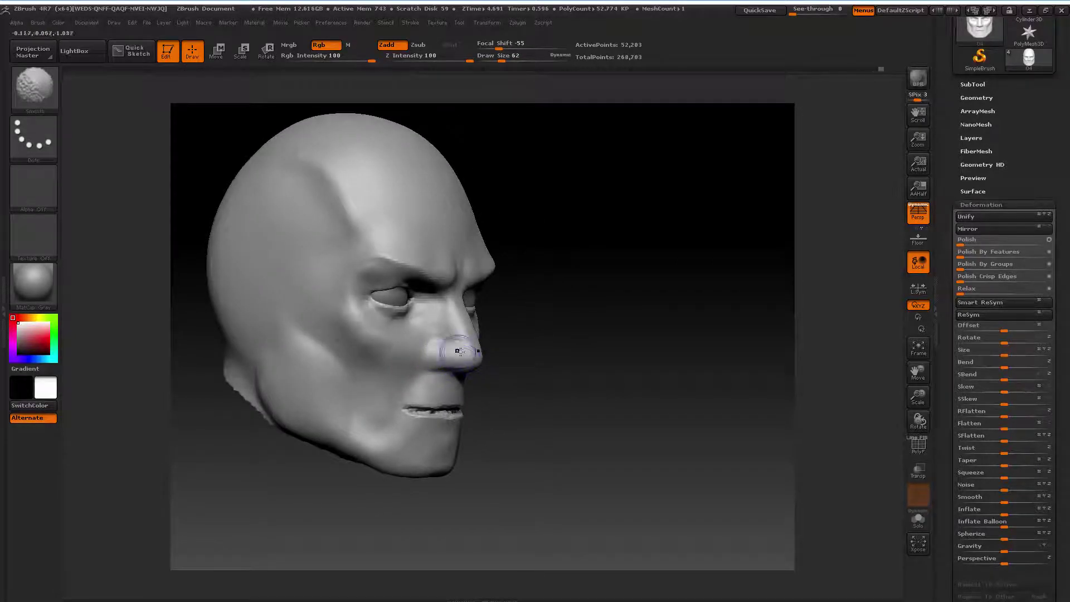
{"action": "left_click_drag", "start_coordinate": [568, 329], "coordinate": [564, 321], "text": "shift"}
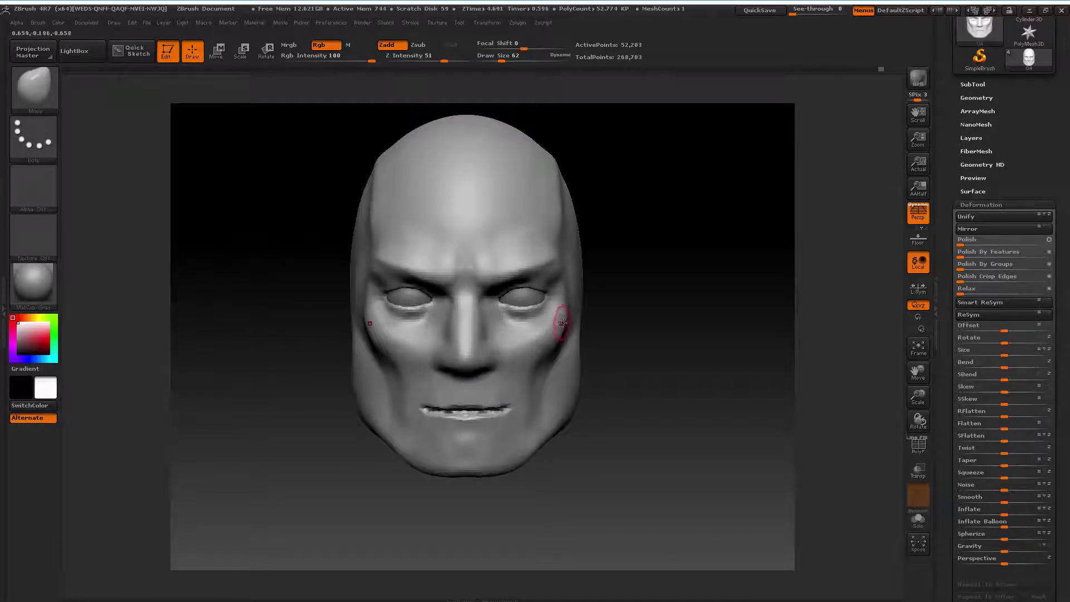
{"action": "left_click", "coordinate": [34, 86]}
Set up the Standard brush with Alpha 41, Focal Shift 20 and size 30
{"action": "key", "text": "s"}
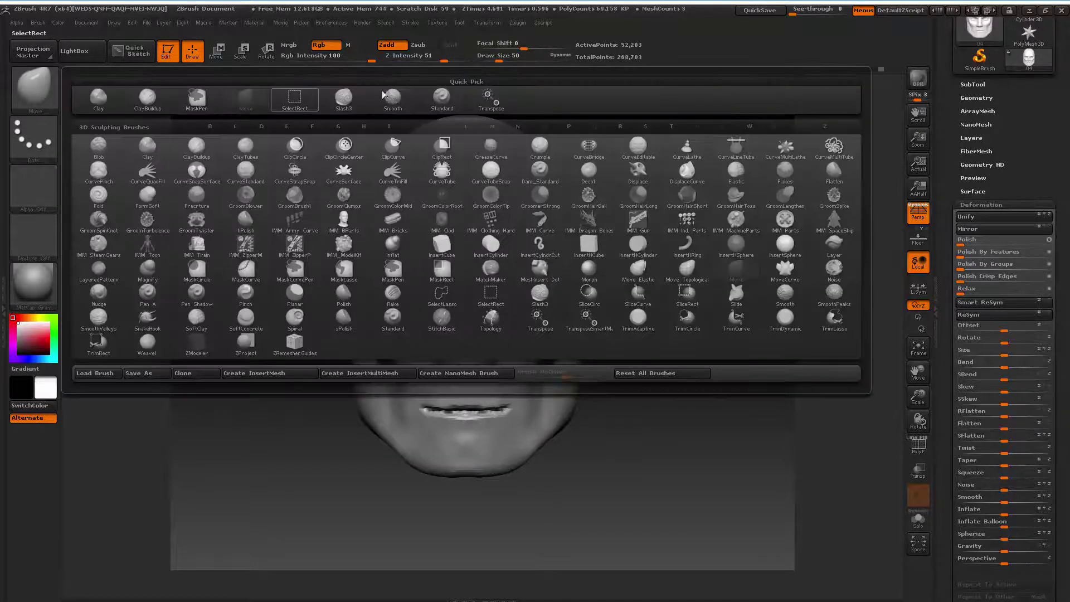
{"action": "key", "text": "t"}
{"action": "left_click", "coordinate": [28, 192]}
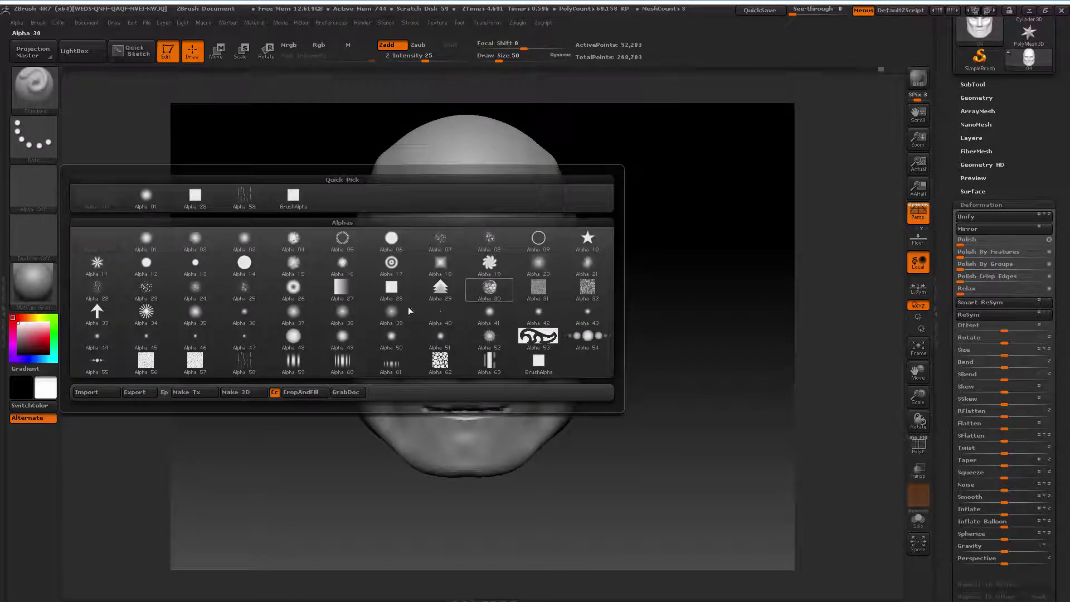
{"action": "left_click", "coordinate": [490, 311]}
{"action": "key", "text": "space"}
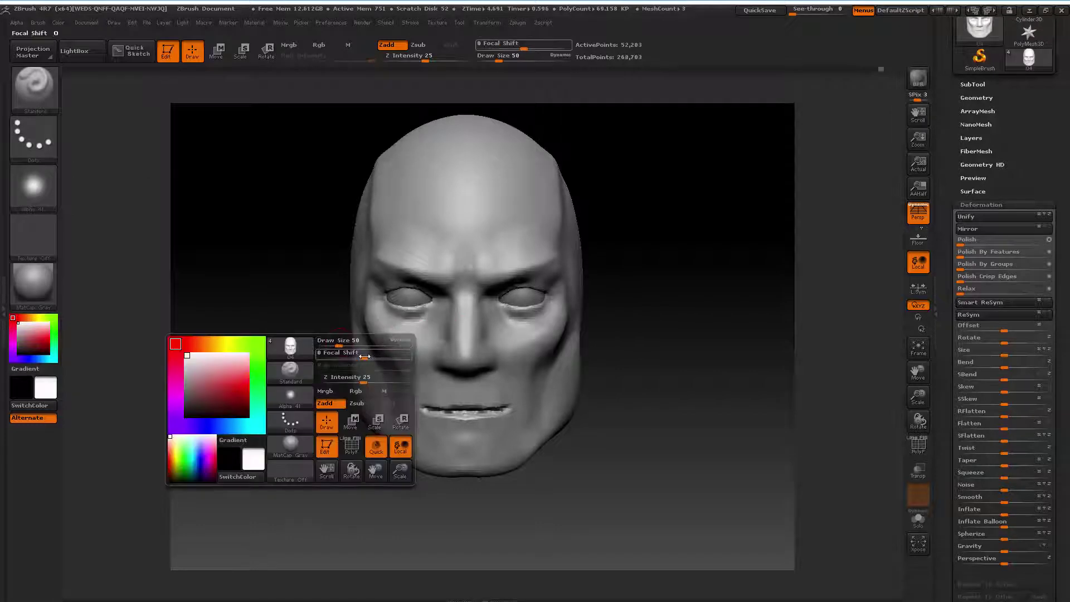
{"action": "mouse_move", "coordinate": [364, 356]}
{"action": "left_mouse_down"}
{"action": "mouse_move", "coordinate": [383, 354]}
{"action": "mouse_move", "coordinate": [328, 343]}
{"action": "left_mouse_up"}
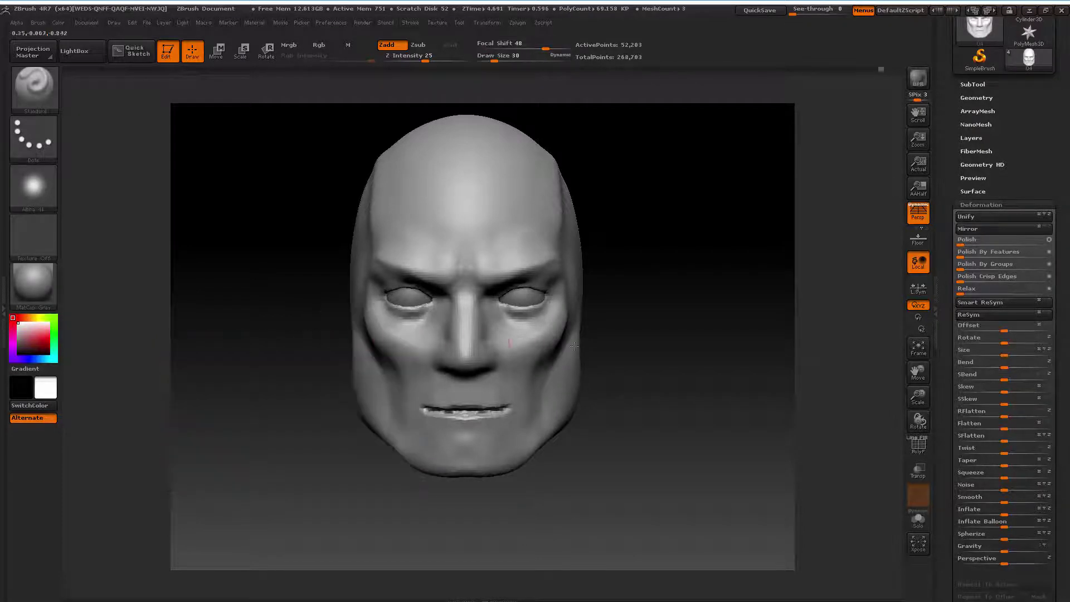
{"action": "mouse_move", "coordinate": [670, 348]}
{"action": "left_mouse_down"}
{"action": "mouse_move", "coordinate": [700, 346]}
{"action": "mouse_move", "coordinate": [714, 375]}
{"action": "left_mouse_up"}
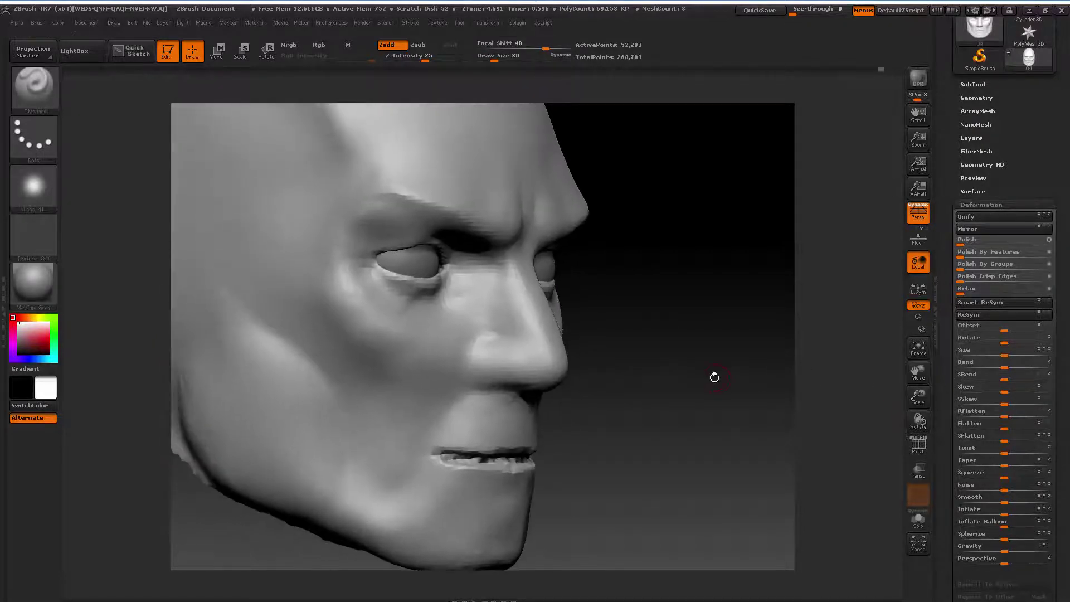
Resize the brush to 39 and fill in the dark crevice at the nostril base
{"action": "key", "text": "space"}
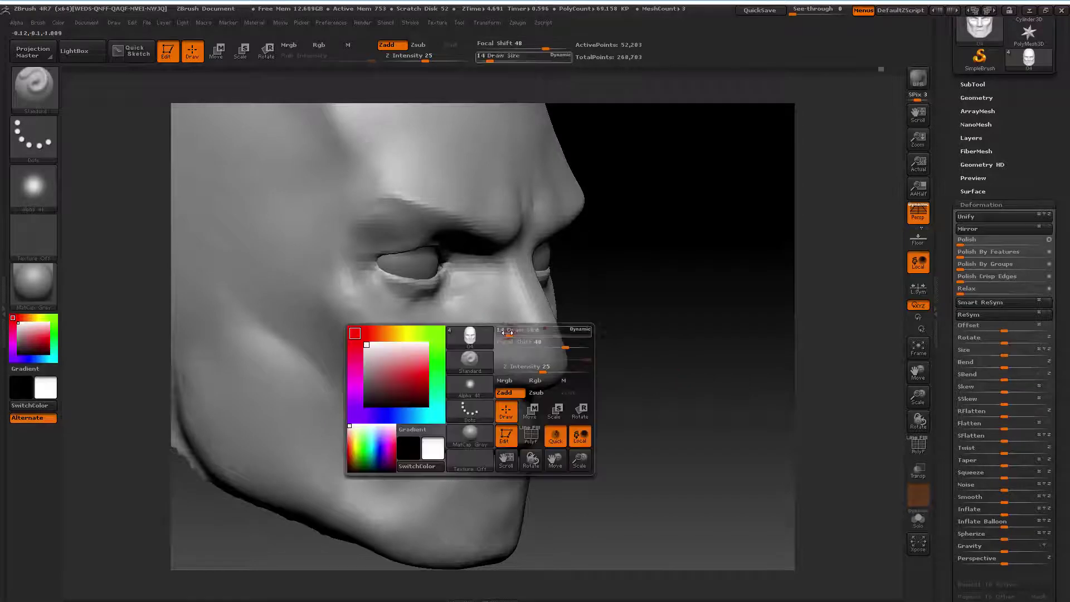
{"action": "key", "text": "space"}
{"action": "left_click_drag", "start_coordinate": [502, 330], "coordinate": [514, 339]}
{"action": "key", "text": "space"}
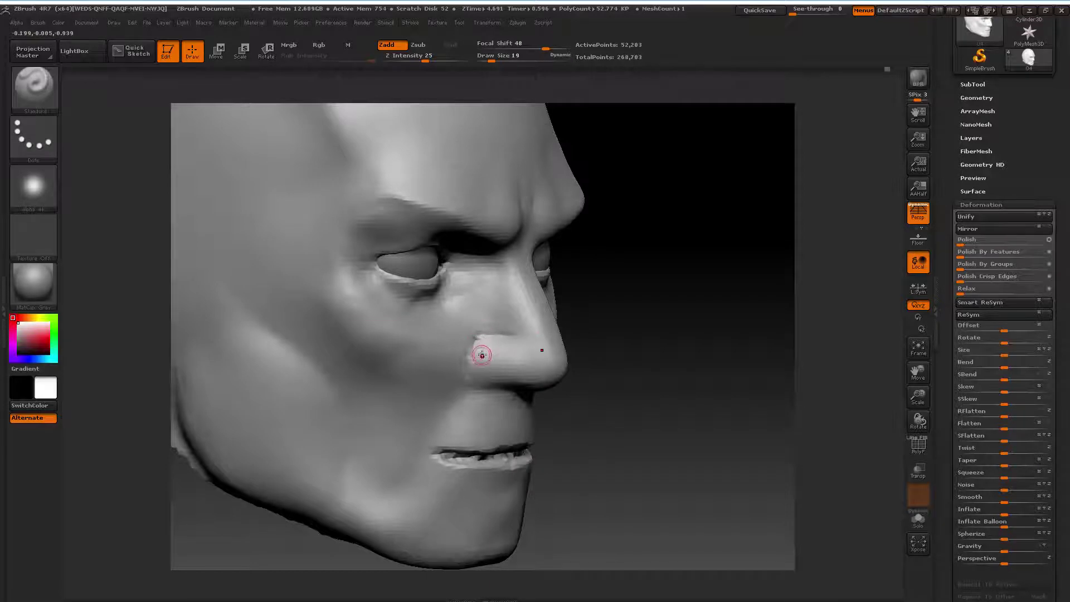
{"action": "key", "text": "space"}
{"action": "key", "text": "space"}
{"action": "mouse_move", "coordinate": [490, 342]}
{"action": "left_mouse_down"}
{"action": "mouse_move", "coordinate": [517, 341]}
{"action": "mouse_move", "coordinate": [466, 350]}
{"action": "mouse_move", "coordinate": [485, 375]}
{"action": "left_mouse_up"}
{"action": "key", "text": "space"}
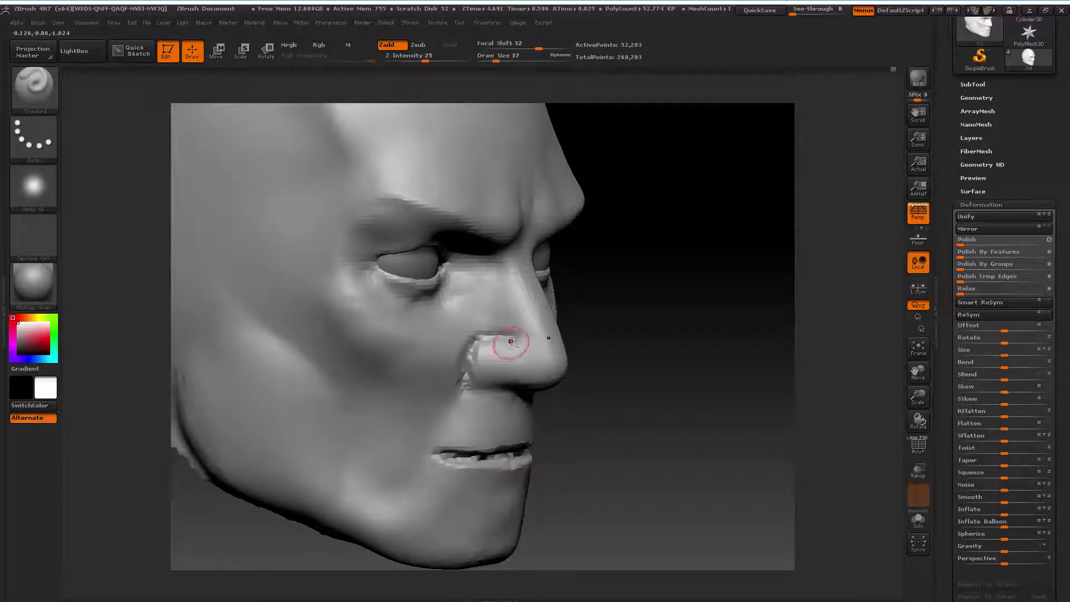
{"action": "left_click_drag", "start_coordinate": [465, 372], "coordinate": [523, 396], "text": "shift"}
Reshape the crease around the left nostril wing from a front view
{"action": "left_click_drag", "start_coordinate": [618, 378], "coordinate": [515, 392], "text": "shift"}
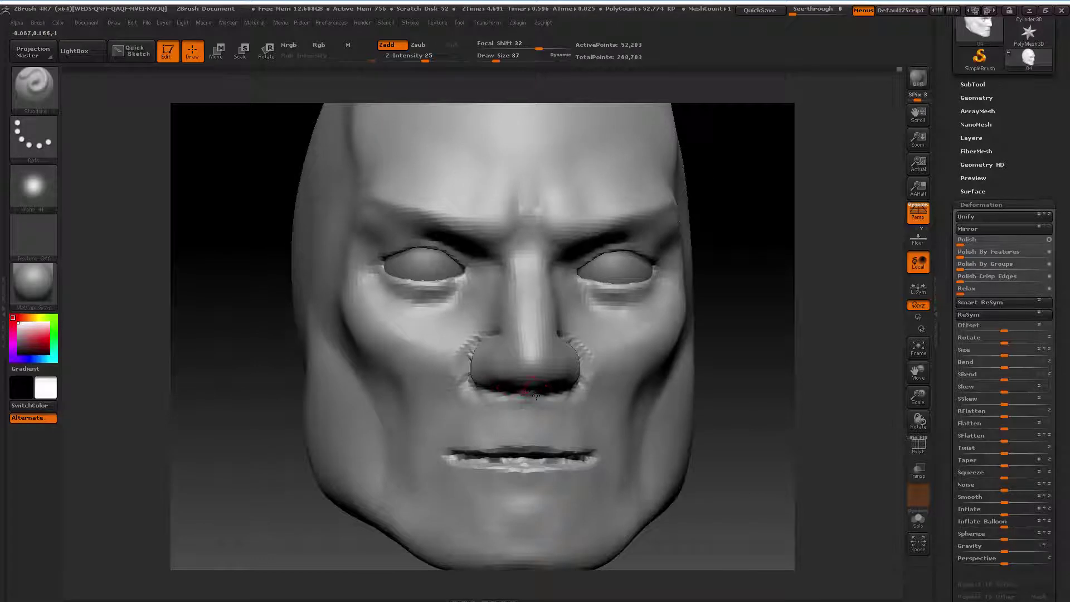
{"action": "mouse_move", "coordinate": [451, 343]}
{"action": "left_mouse_down", "text": "shift"}
{"action": "mouse_move", "coordinate": [466, 354]}
{"action": "mouse_move", "coordinate": [460, 378]}
{"action": "mouse_move", "coordinate": [470, 362]}
{"action": "mouse_move", "coordinate": [424, 438]}
{"action": "left_mouse_up", "text": "shift"}
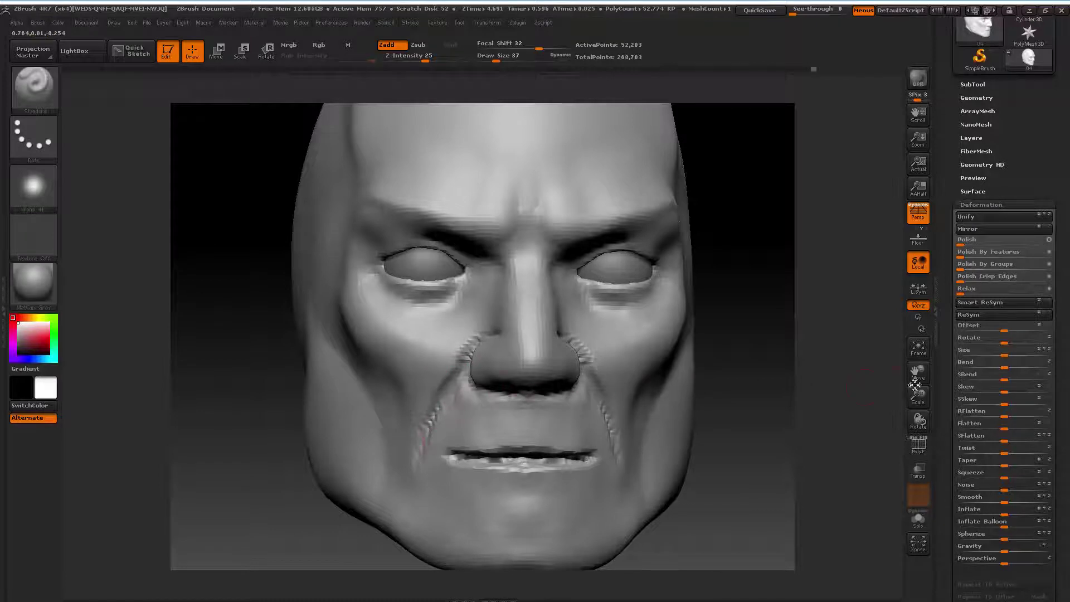
{"action": "left_click_drag", "start_coordinate": [915, 387], "coordinate": [916, 404]}
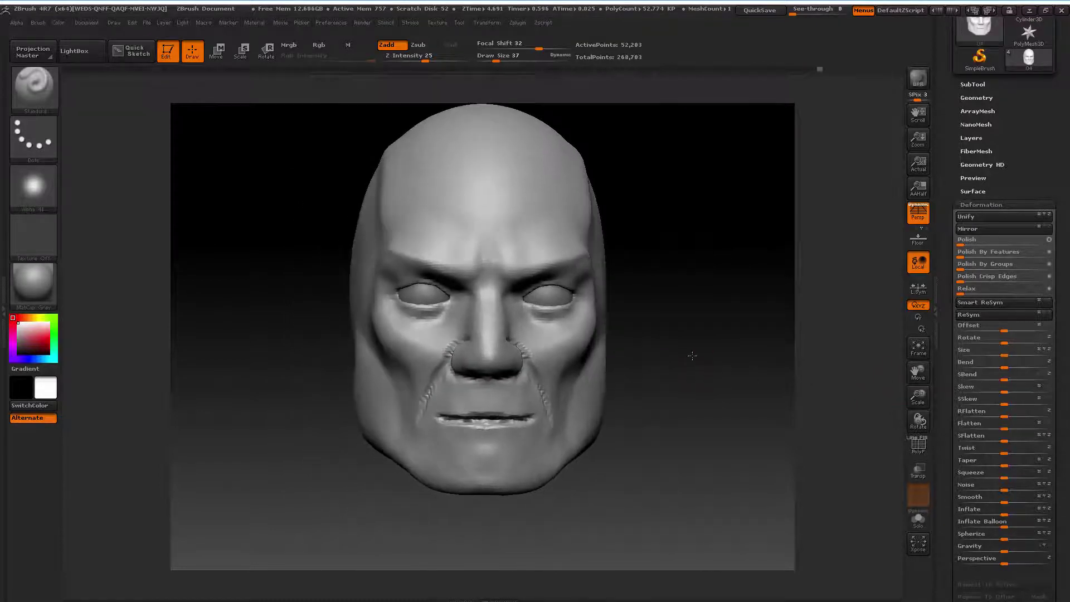
{"action": "mouse_move", "coordinate": [692, 355]}
{"action": "left_mouse_down"}
{"action": "mouse_move", "coordinate": [721, 346]}
{"action": "mouse_move", "coordinate": [673, 341]}
{"action": "left_mouse_up"}
{"action": "left_click_drag", "start_coordinate": [909, 400], "coordinate": [581, 369]}
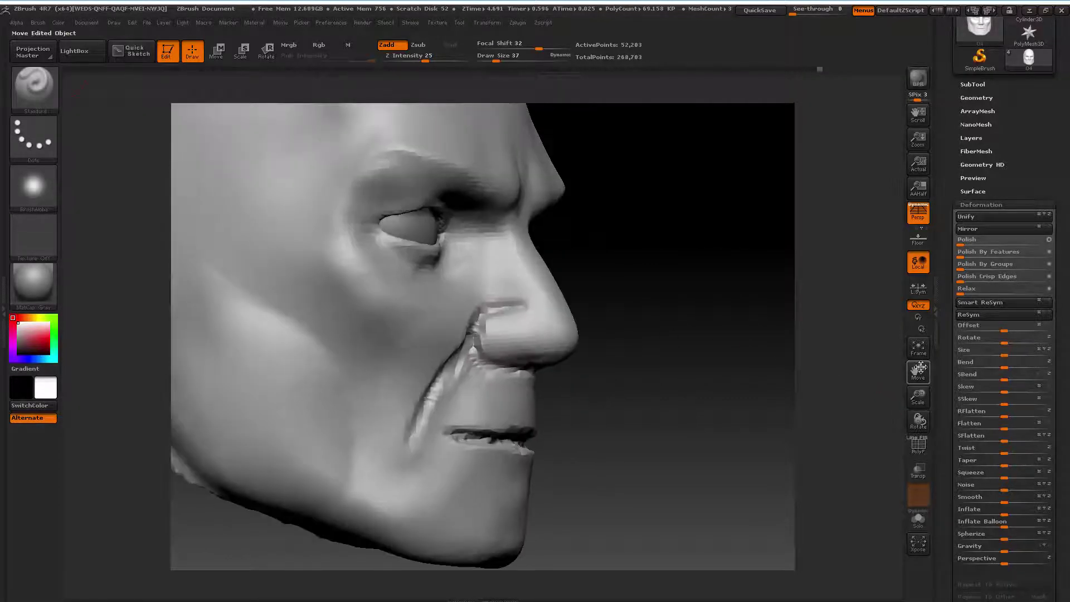
With a very small brush, deepen the nose-wing crease and carve the nasolabial fold toward the mouth corner
{"action": "key", "text": "space"}
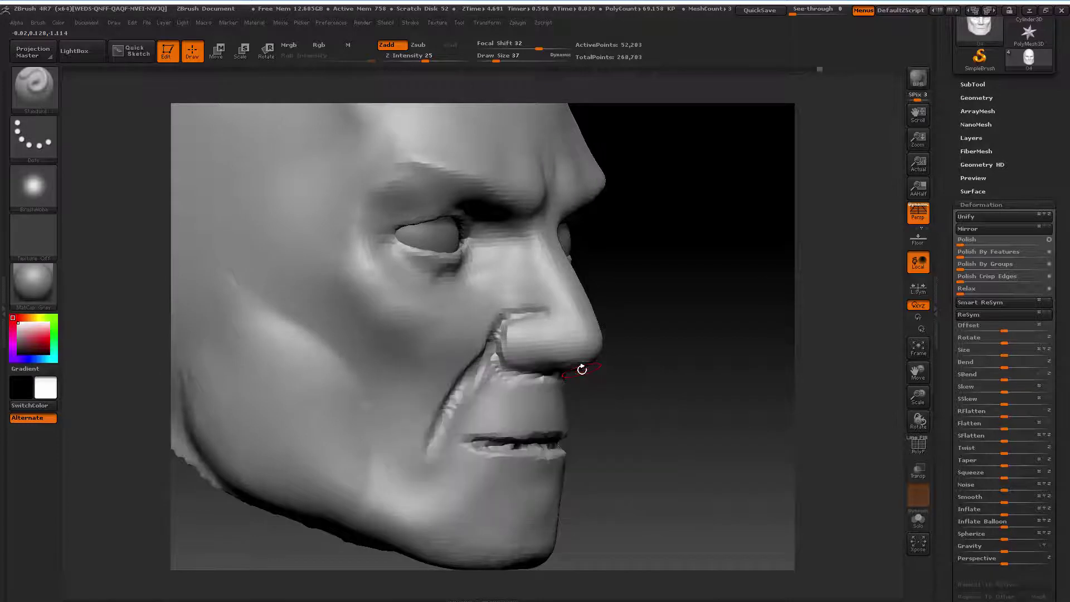
{"action": "key", "text": "space"}
{"action": "key", "text": "space"}
{"action": "left_click_drag", "start_coordinate": [552, 334], "coordinate": [550, 334]}
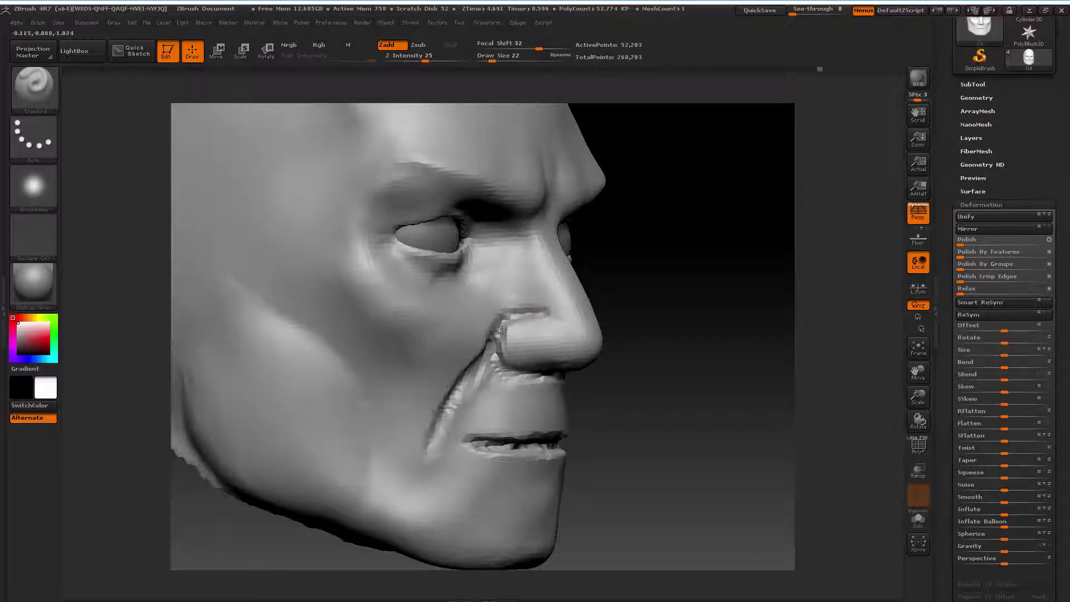
{"action": "mouse_move", "coordinate": [494, 338]}
{"action": "left_mouse_down"}
{"action": "mouse_move", "coordinate": [494, 356]}
{"action": "mouse_move", "coordinate": [561, 379]}
{"action": "left_mouse_up"}
{"action": "left_click_drag", "start_coordinate": [493, 364], "coordinate": [456, 393]}
{"action": "left_click_drag", "start_coordinate": [432, 434], "coordinate": [456, 394]}
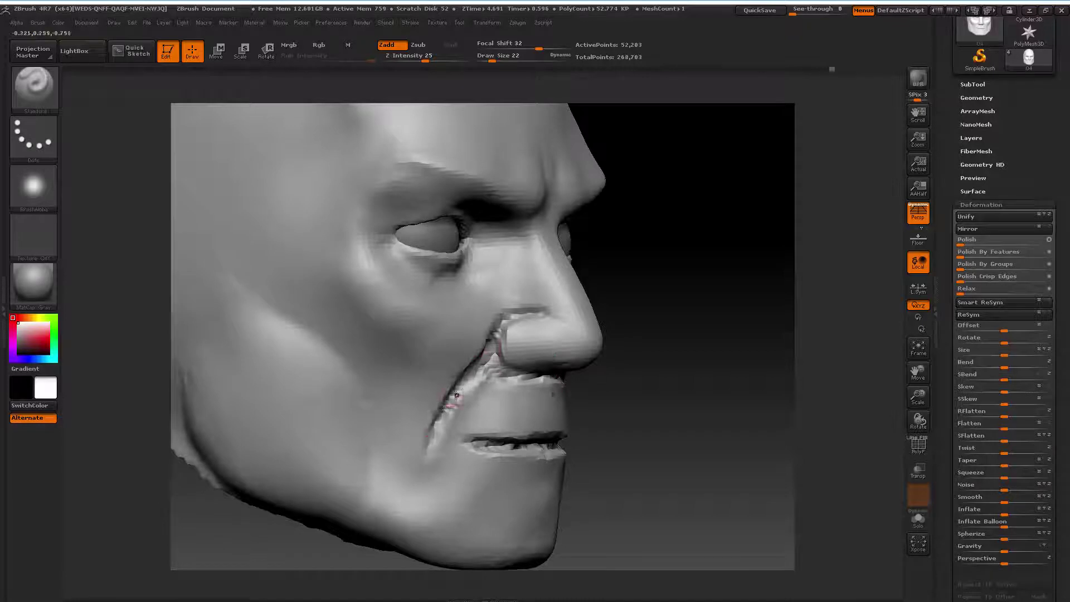
Build up clay on the upper lip with the ClayBuildup brush at size 53
{"action": "left_click", "coordinate": [35, 87]}
{"action": "left_click", "coordinate": [147, 99]}
{"action": "key", "text": "space"}
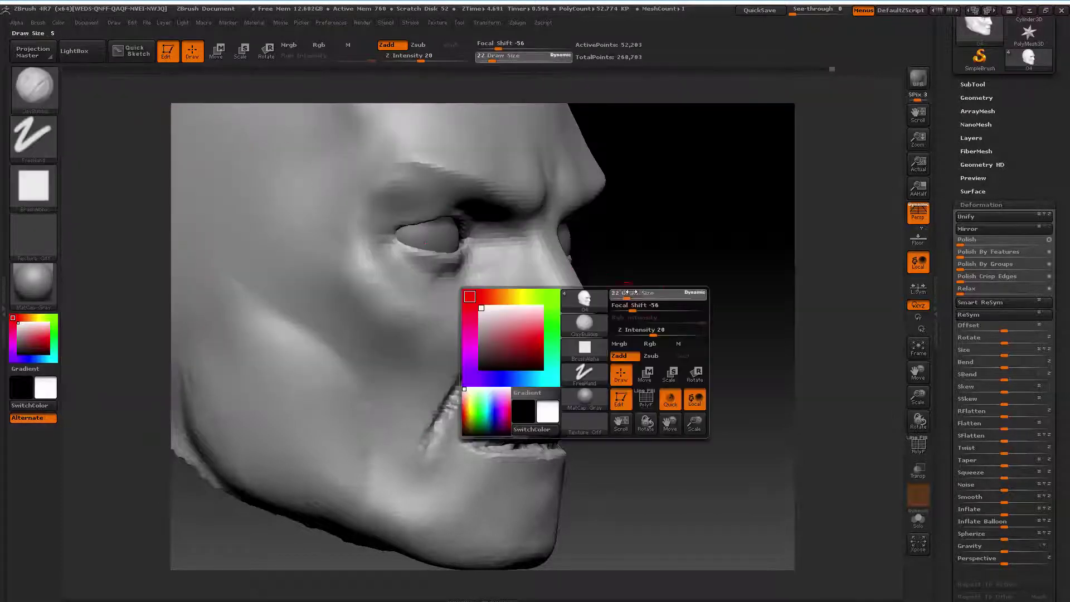
{"action": "key", "text": "space"}
{"action": "left_click_drag", "start_coordinate": [615, 281], "coordinate": [640, 281]}
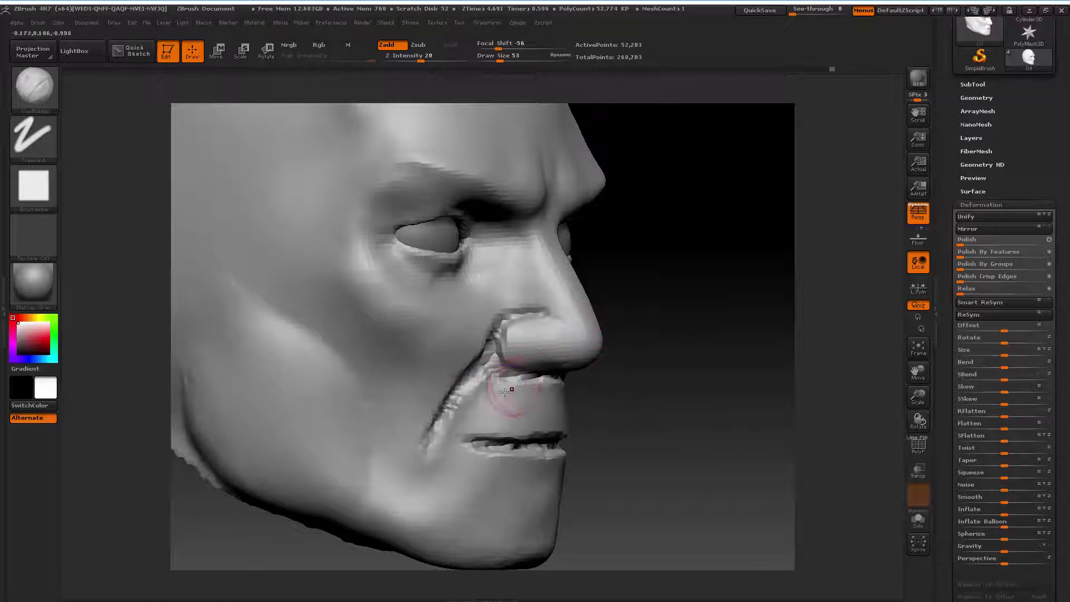
{"action": "mouse_move", "coordinate": [507, 384]}
{"action": "left_mouse_down"}
{"action": "mouse_move", "coordinate": [485, 410]}
{"action": "mouse_move", "coordinate": [531, 386]}
{"action": "left_mouse_up"}
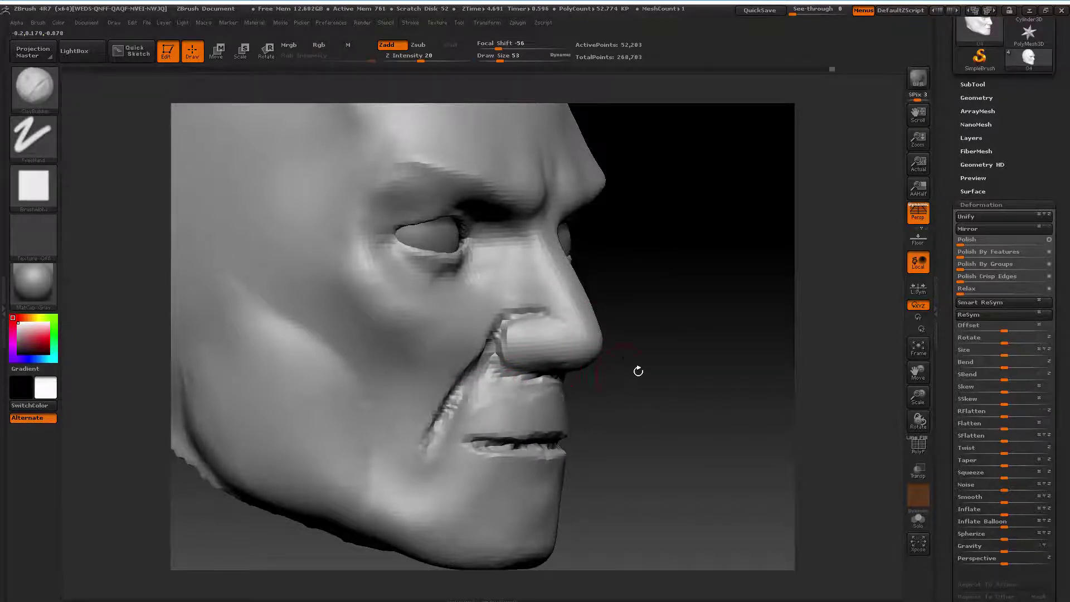
Sculpt the upper lip area under the nose with the Standard brush at size 26
{"action": "mouse_move", "coordinate": [637, 370]}
{"action": "left_mouse_down", "text": "shift"}
{"action": "mouse_move", "coordinate": [540, 389]}
{"action": "mouse_move", "coordinate": [495, 377]}
{"action": "left_mouse_up", "text": "shift"}
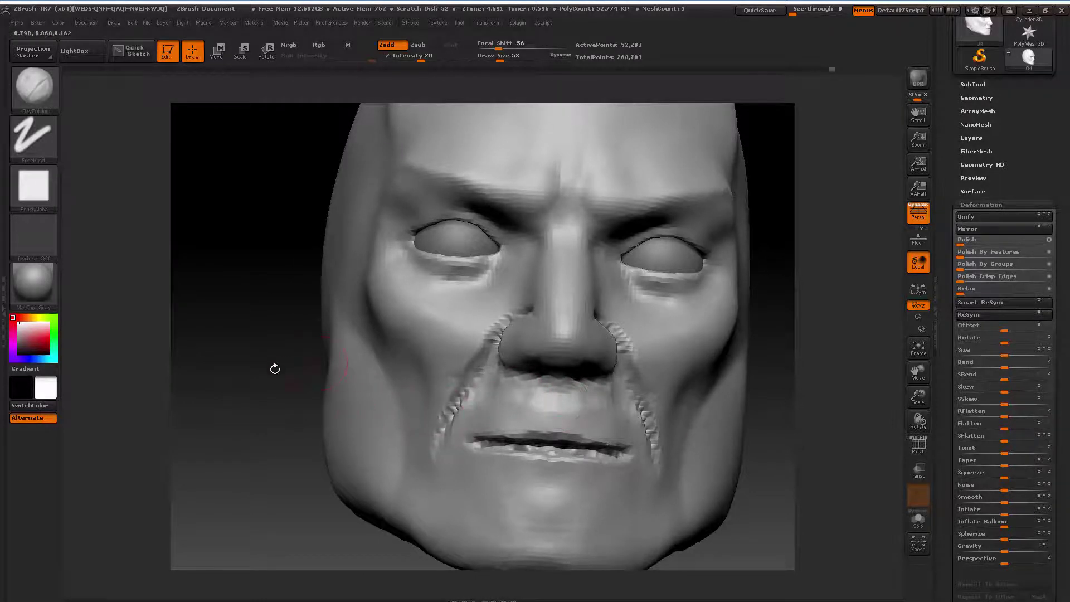
{"action": "left_click_drag", "start_coordinate": [275, 367], "coordinate": [495, 370]}
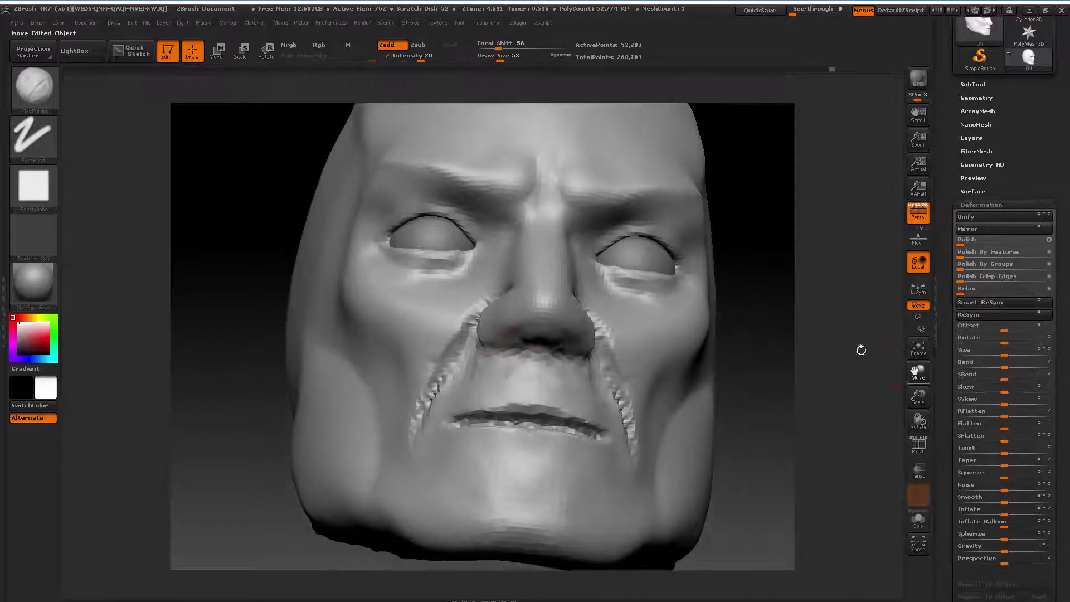
{"action": "mouse_move", "coordinate": [906, 360]}
{"action": "left_mouse_down"}
{"action": "mouse_move", "coordinate": [704, 328]}
{"action": "mouse_move", "coordinate": [546, 334]}
{"action": "left_mouse_up"}
{"action": "right_click", "coordinate": [485, 337]}
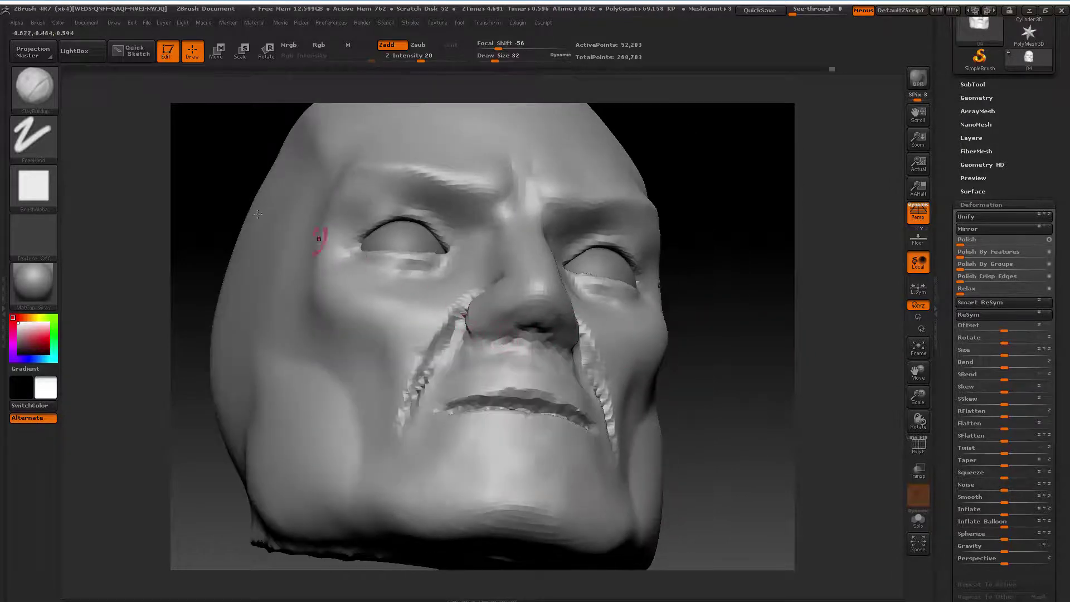
{"action": "left_click", "coordinate": [34, 86]}
{"action": "left_click", "coordinate": [446, 101]}
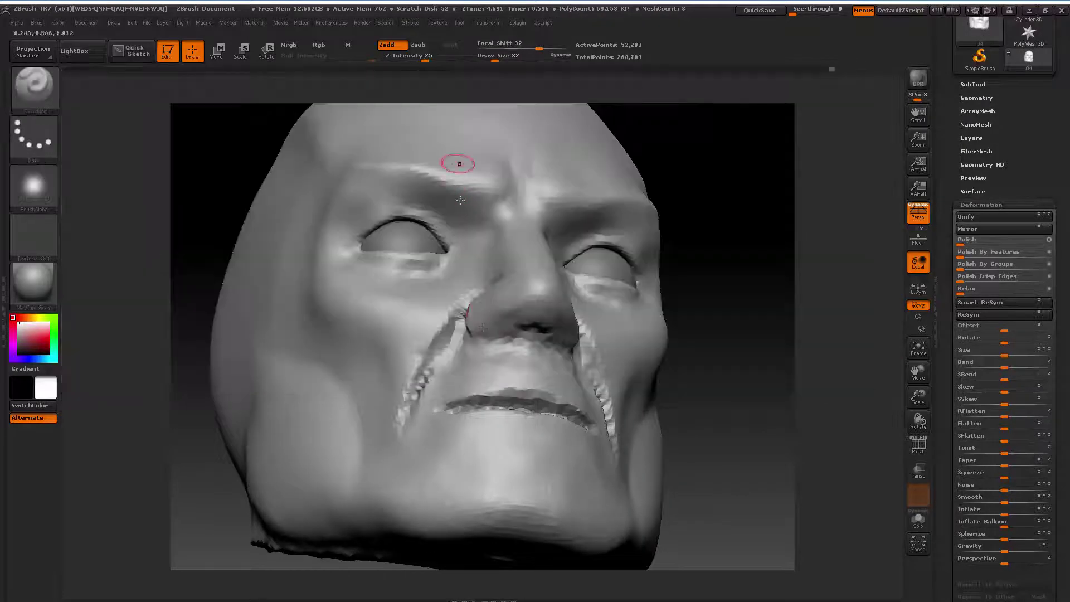
{"action": "right_click", "coordinate": [472, 341]}
{"action": "left_click_drag", "start_coordinate": [482, 341], "coordinate": [475, 343]}
{"action": "left_click_drag", "start_coordinate": [499, 355], "coordinate": [488, 349]}
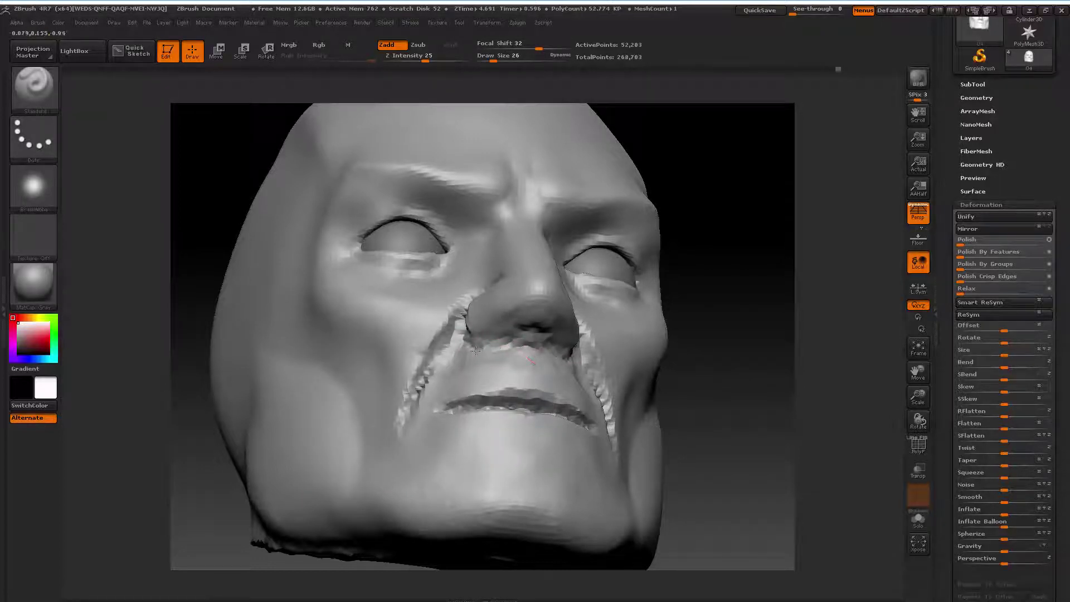
Add more clay to the upper lip with ClayBuildup at size 35
{"action": "left_click_drag", "start_coordinate": [723, 339], "coordinate": [232, 211]}
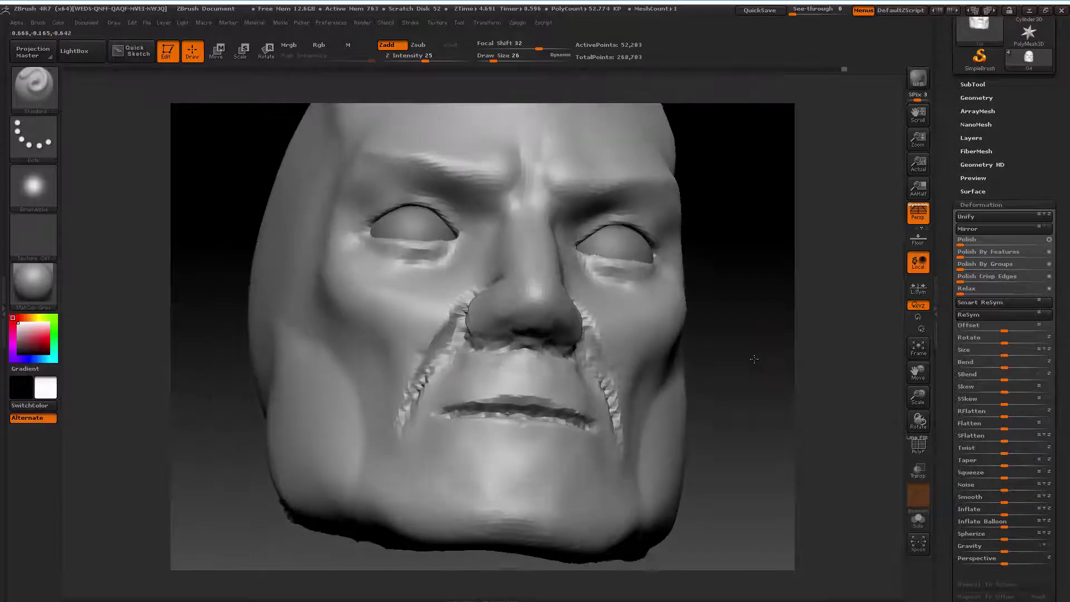
{"action": "left_click", "coordinate": [44, 89]}
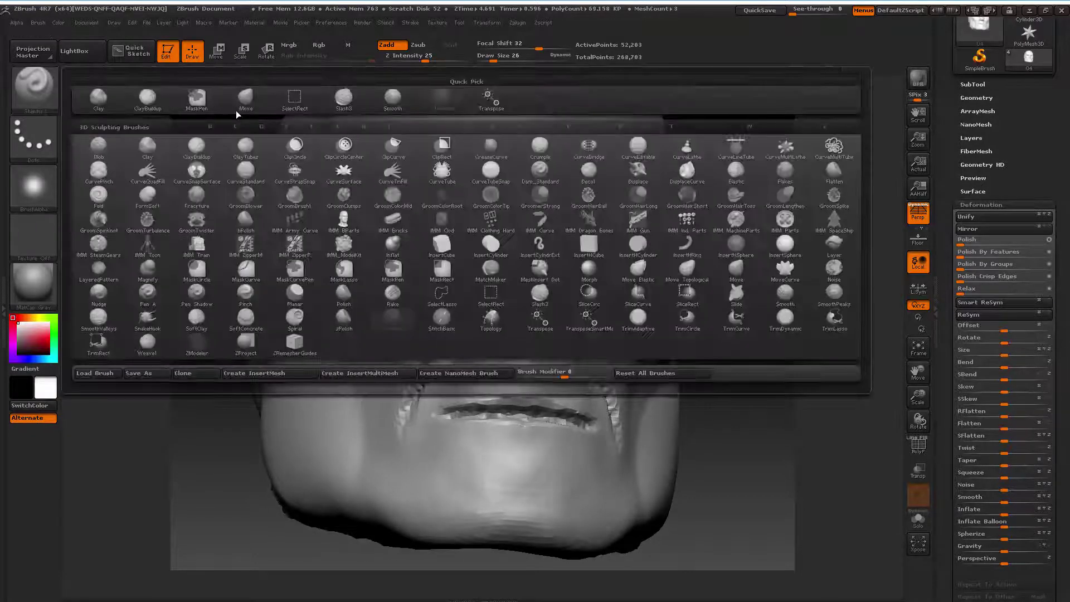
{"action": "left_click", "coordinate": [150, 103]}
{"action": "right_click", "coordinate": [431, 284]}
{"action": "left_click_drag", "start_coordinate": [431, 286], "coordinate": [435, 287]}
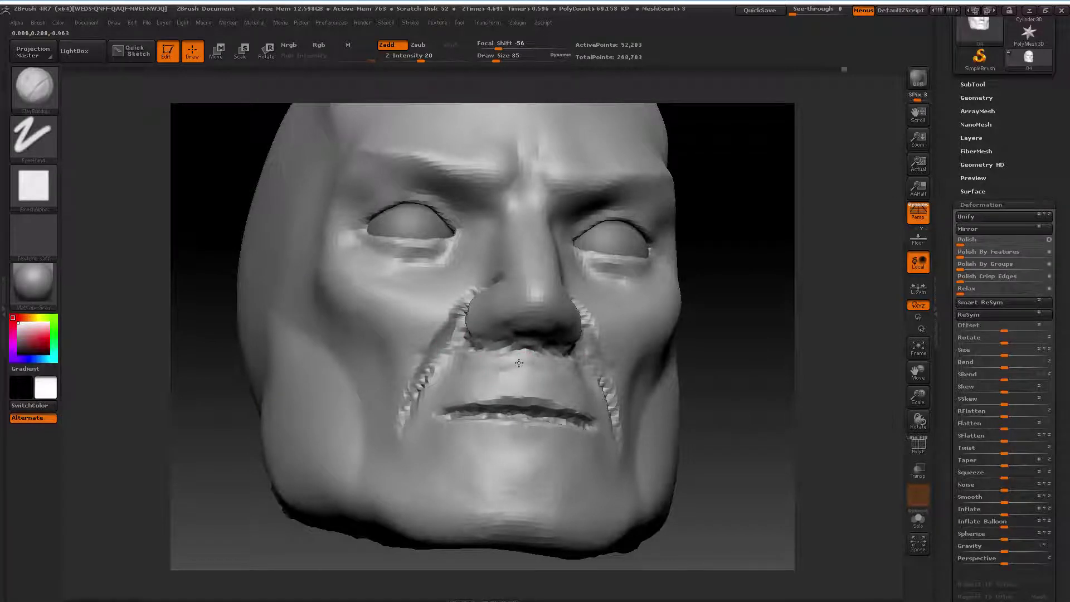
{"action": "left_click_drag", "start_coordinate": [519, 362], "coordinate": [508, 375]}
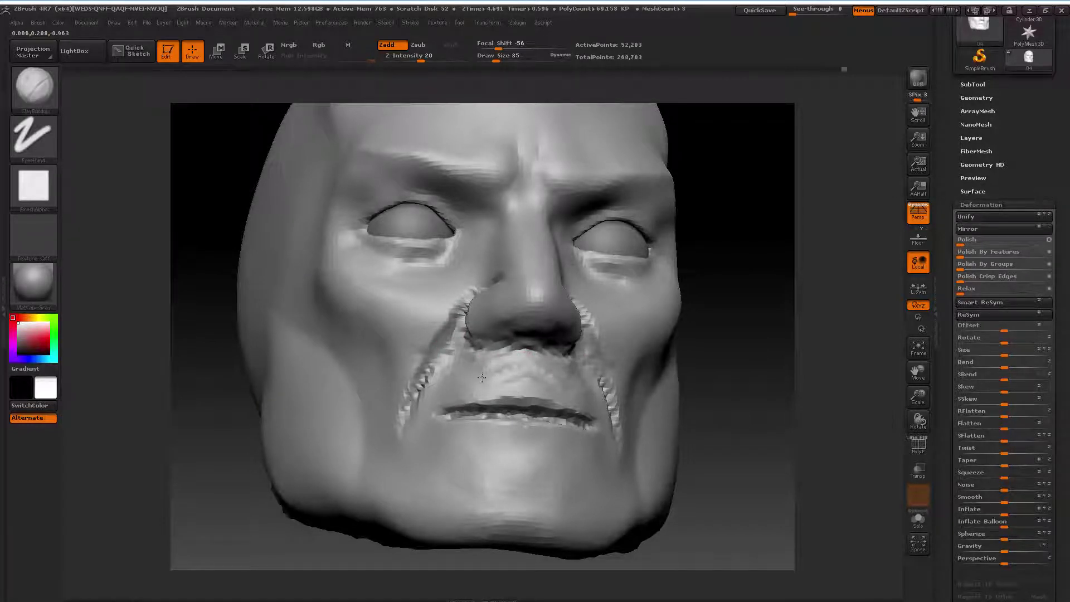
Add clay to the chin, carve a crease under a fuller lower lip, and smooth the upper lip
{"action": "mouse_move", "coordinate": [914, 397]}
{"action": "left_mouse_down", "text": "alt"}
{"action": "mouse_move", "coordinate": [867, 365]}
{"action": "mouse_move", "coordinate": [734, 385]}
{"action": "left_mouse_up", "text": "alt"}
{"action": "key", "text": "space"}
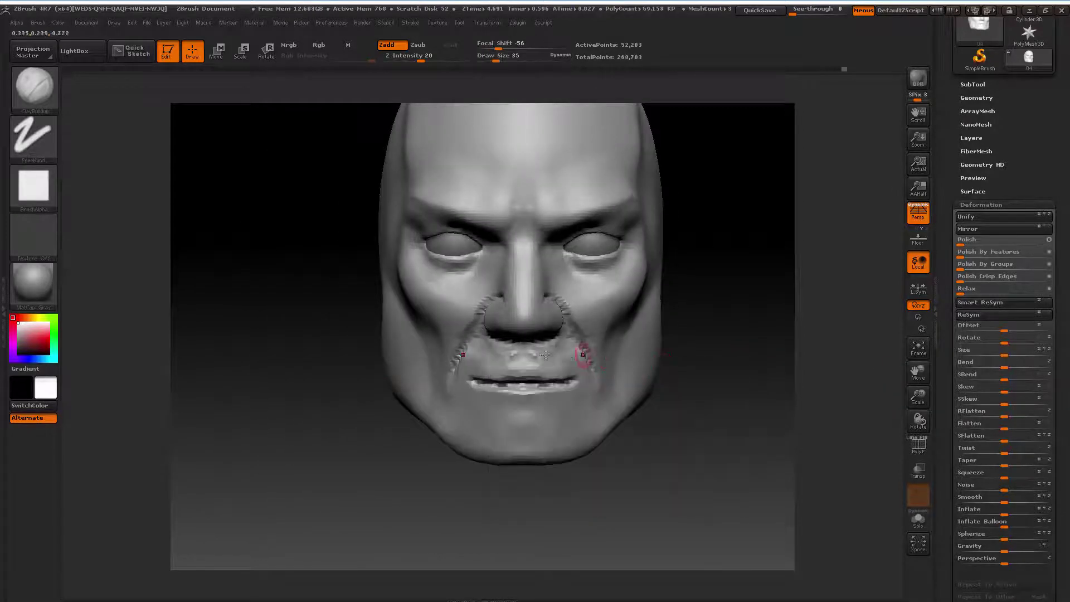
{"action": "left_click_drag", "start_coordinate": [521, 418], "coordinate": [549, 410]}
{"action": "mouse_move", "coordinate": [484, 413]}
{"action": "left_mouse_down"}
{"action": "mouse_move", "coordinate": [566, 412]}
{"action": "mouse_move", "coordinate": [523, 414]}
{"action": "mouse_move", "coordinate": [562, 397]}
{"action": "left_mouse_up"}
{"action": "key", "text": "space"}
{"action": "left_click_drag", "start_coordinate": [509, 363], "coordinate": [518, 349], "text": "shift"}
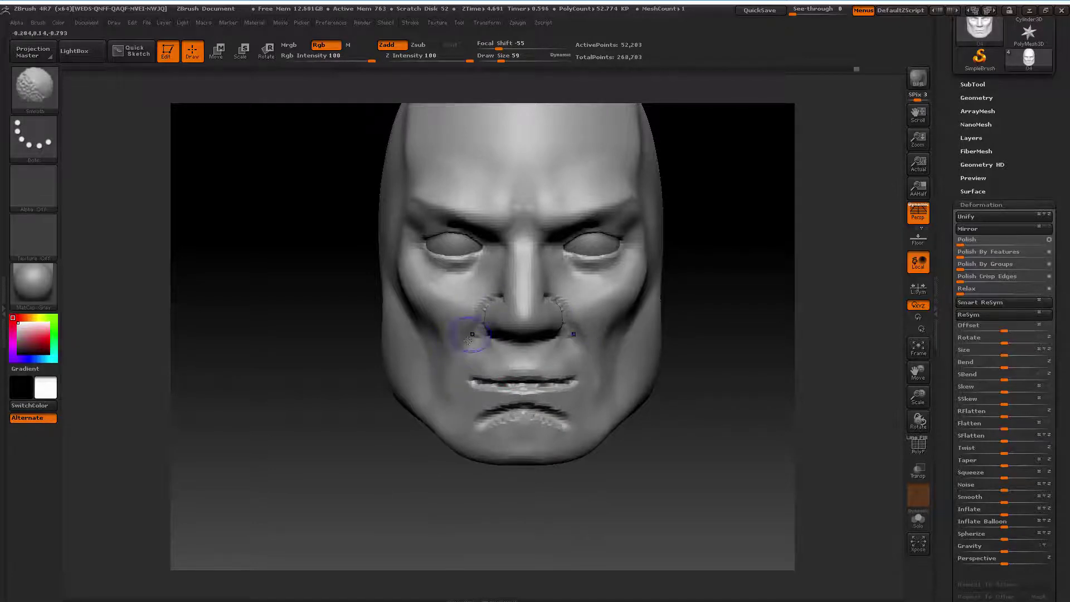
Sculpt between the lips at size 30 and reshape the upper lip surface at size 59
{"action": "left_click_drag", "start_coordinate": [373, 348], "coordinate": [290, 370]}
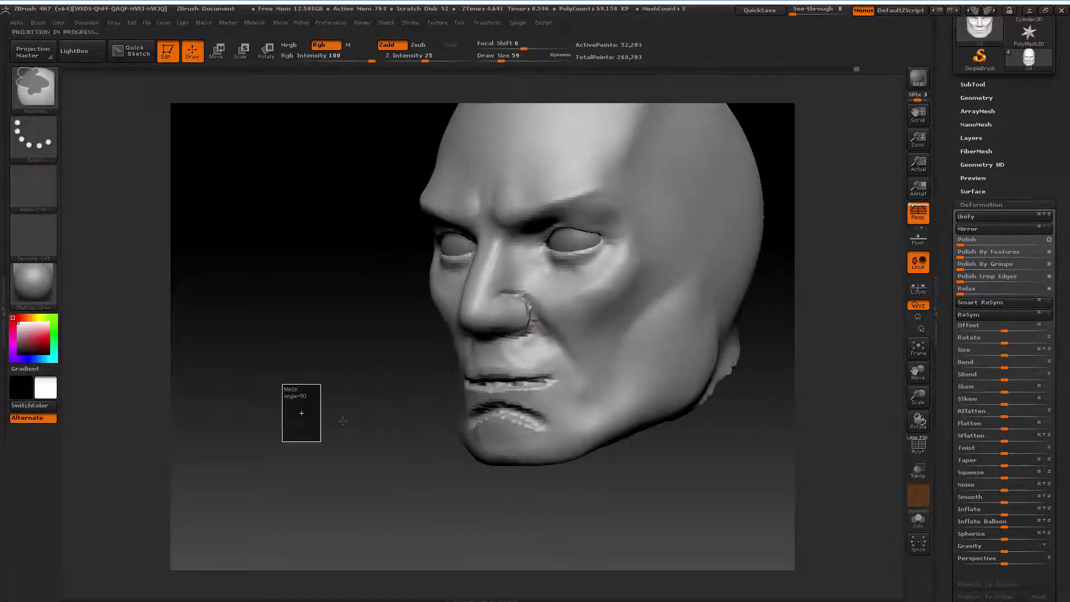
{"action": "left_click_drag", "start_coordinate": [349, 433], "coordinate": [473, 413]}
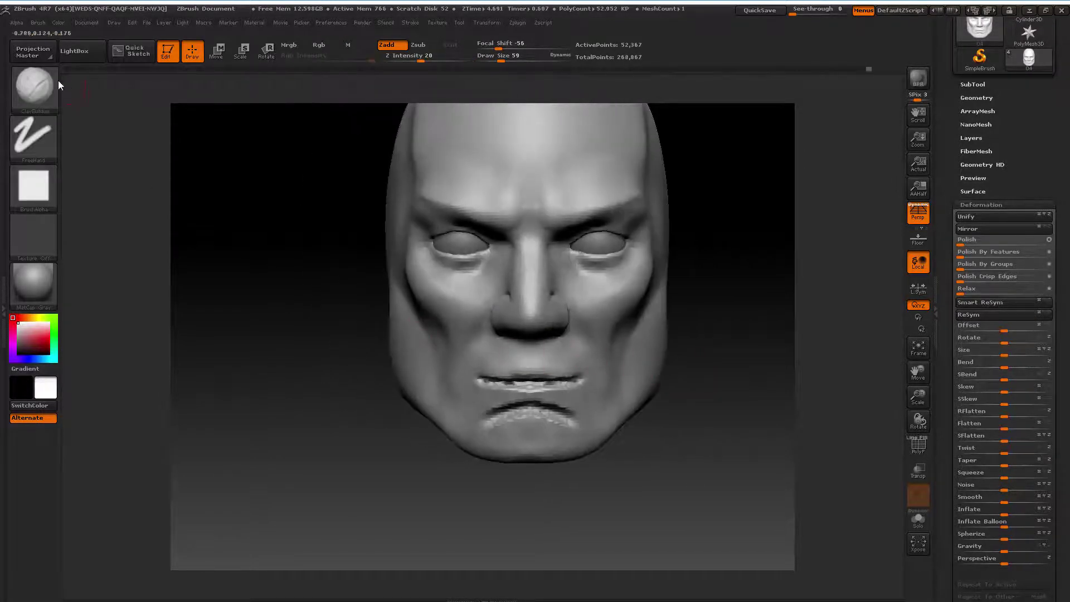
{"action": "left_click", "coordinate": [55, 85]}
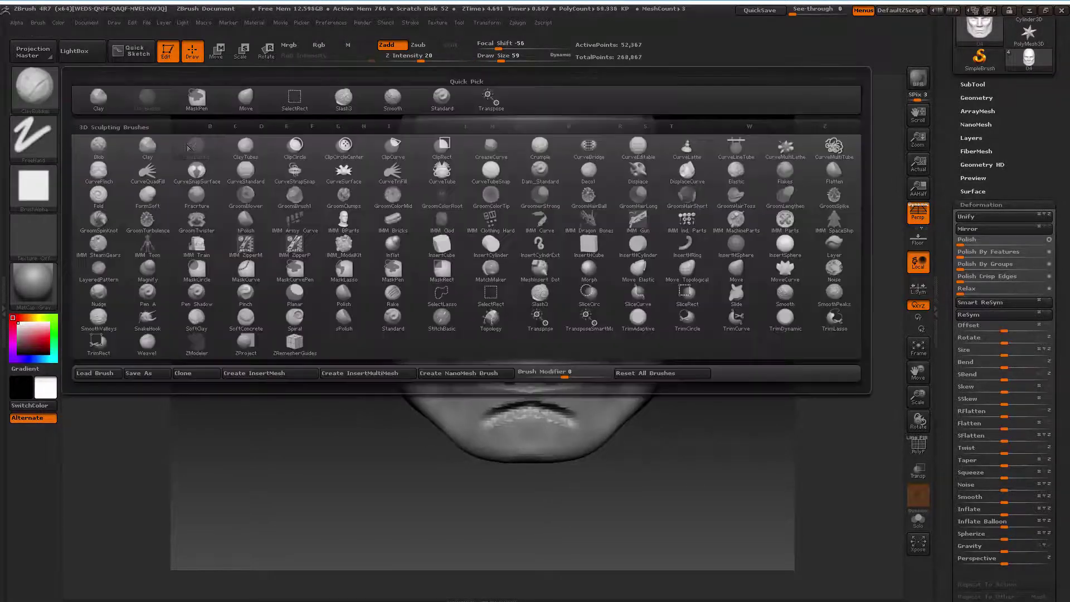
{"action": "left_click_drag", "start_coordinate": [918, 371], "coordinate": [879, 350]}
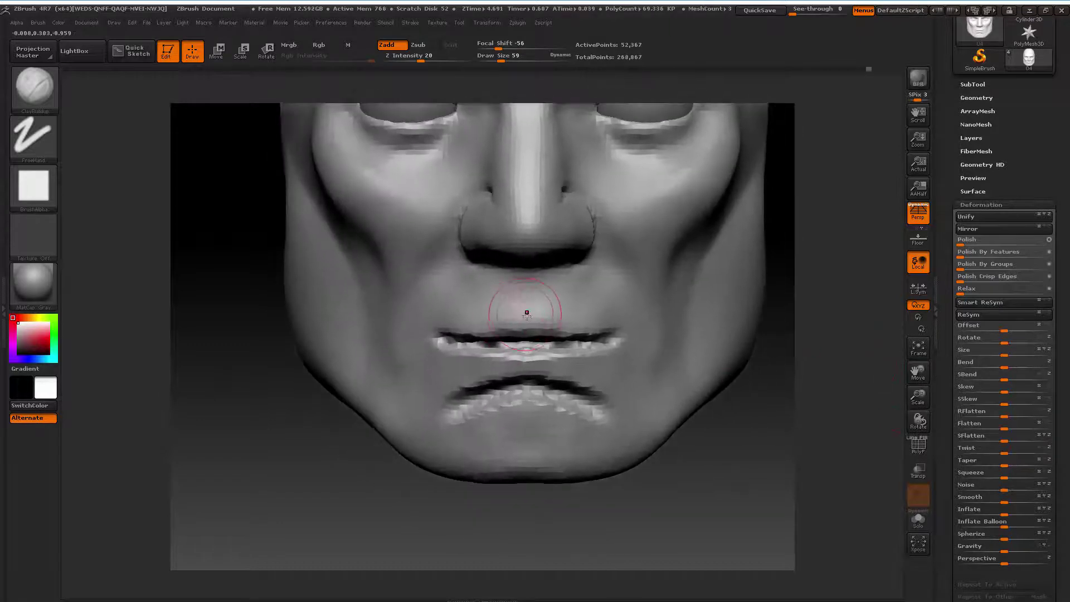
{"action": "key", "text": "space"}
{"action": "mouse_move", "coordinate": [557, 335]}
{"action": "left_mouse_down"}
{"action": "mouse_move", "coordinate": [502, 322]}
{"action": "mouse_move", "coordinate": [613, 339]}
{"action": "mouse_move", "coordinate": [592, 326]}
{"action": "left_mouse_up"}
{"action": "mouse_move", "coordinate": [547, 354]}
{"action": "left_mouse_down"}
{"action": "mouse_move", "coordinate": [522, 368]}
{"action": "mouse_move", "coordinate": [579, 368]}
{"action": "mouse_move", "coordinate": [599, 348]}
{"action": "mouse_move", "coordinate": [563, 365]}
{"action": "left_mouse_up"}
{"action": "key", "text": "space"}
{"action": "key", "text": "space"}
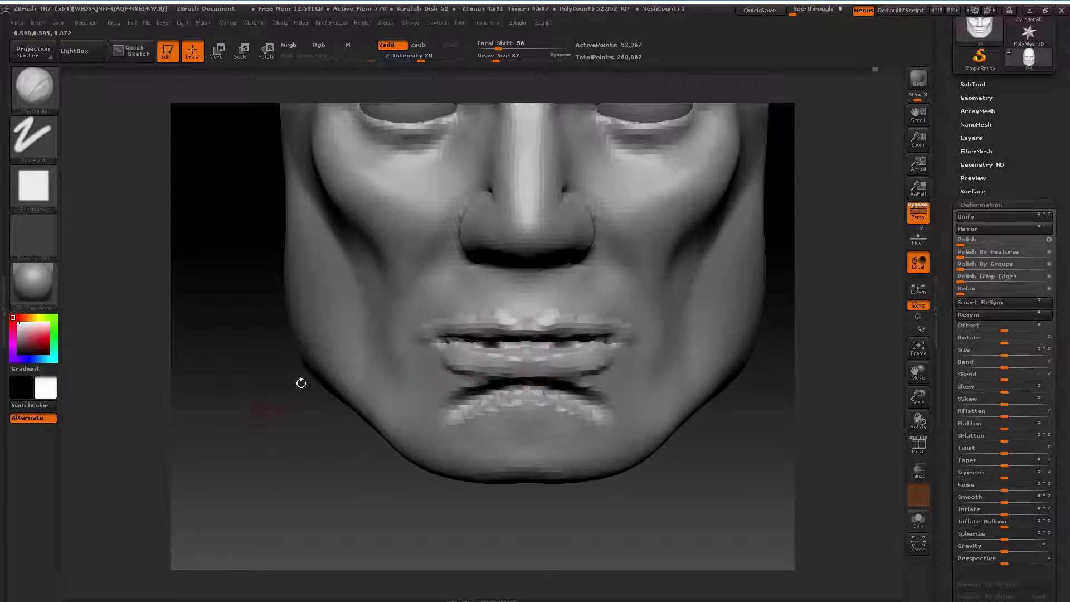
{"action": "left_click_drag", "start_coordinate": [499, 318], "coordinate": [541, 317]}
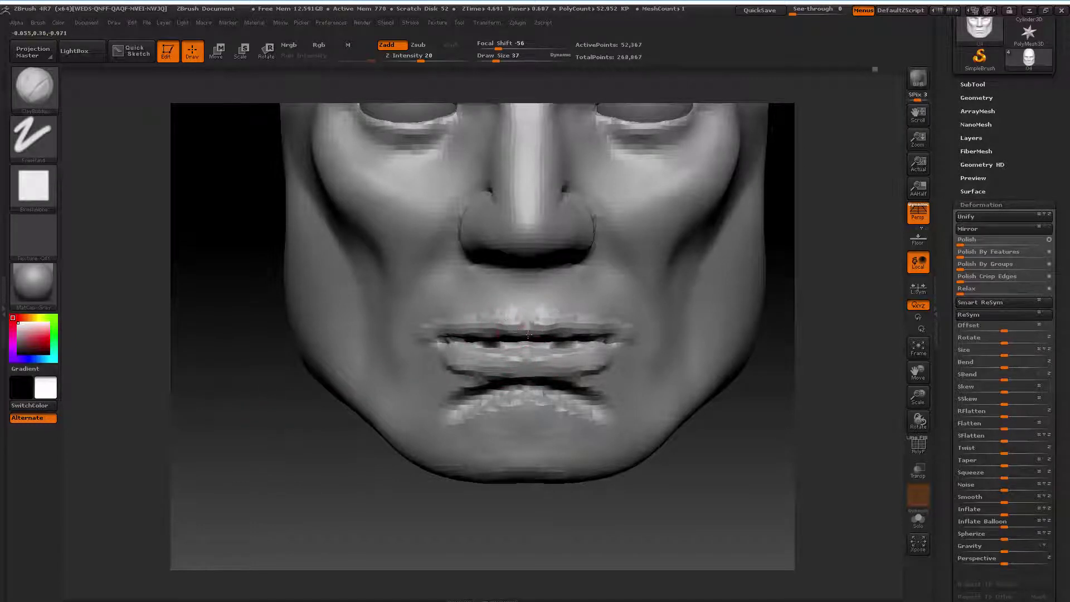
Clear the mask and smooth the noisy speckles along the upper lip at brush size 22
{"action": "left_click_drag", "start_coordinate": [280, 437], "coordinate": [320, 466], "text": "ctrl"}
{"action": "left_click", "coordinate": [33, 86]}
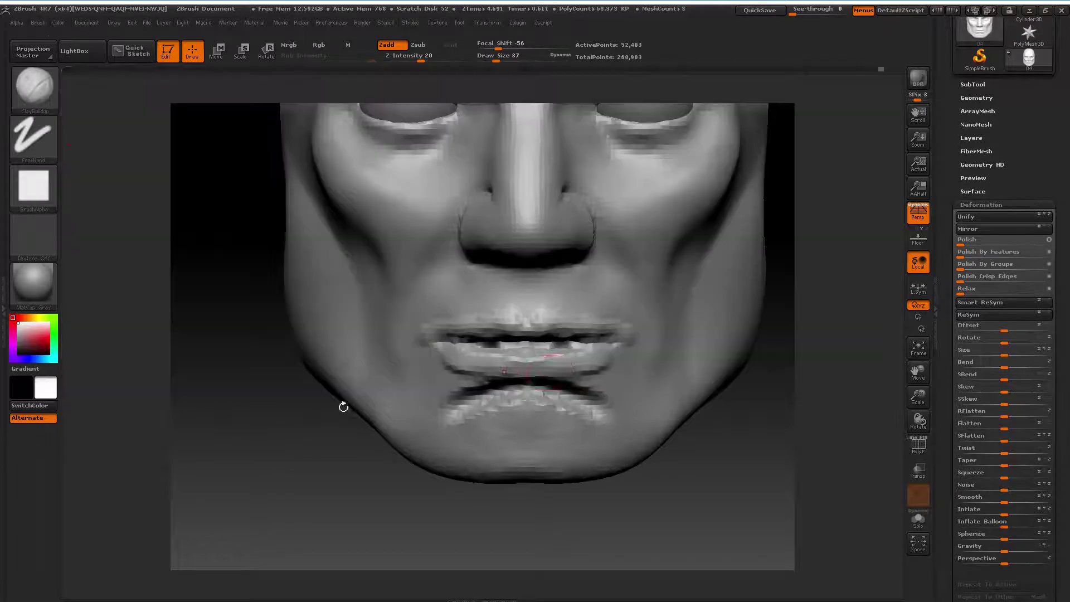
{"action": "key", "text": "space"}
{"action": "left_click_drag", "start_coordinate": [580, 353], "coordinate": [524, 331]}
{"action": "key", "text": "ctrl"}
{"action": "key", "text": "space"}
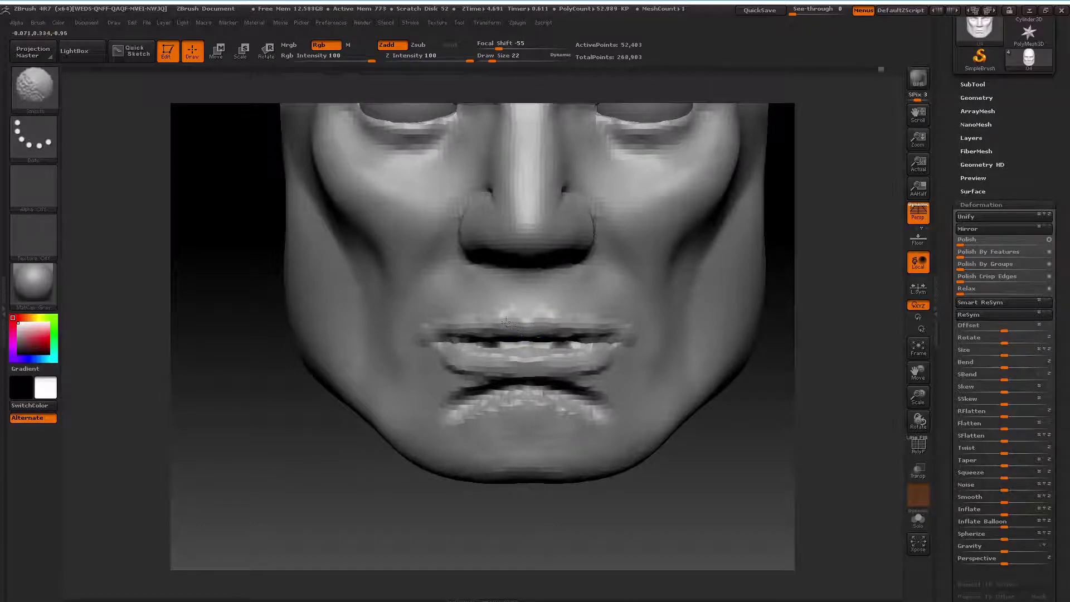
{"action": "mouse_move", "coordinate": [506, 322]}
{"action": "left_mouse_down", "text": "shift"}
{"action": "mouse_move", "coordinate": [449, 333]}
{"action": "mouse_move", "coordinate": [578, 348]}
{"action": "left_mouse_up", "text": "shift"}
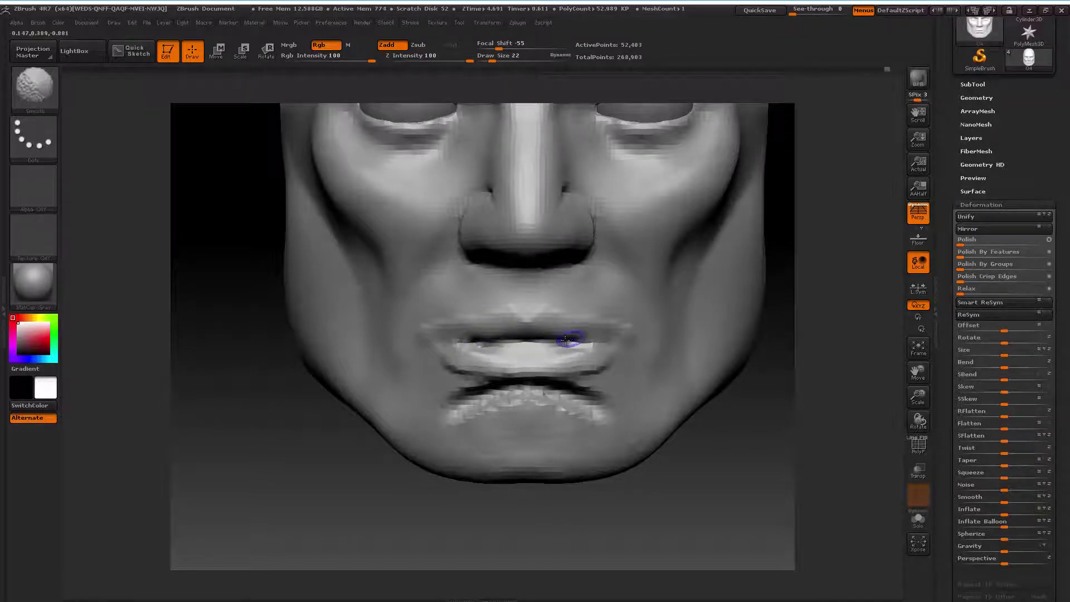
Smooth the upper lip band at size 35, then soften the jagged lower lip
{"action": "key", "text": "space"}
{"action": "left_click_drag", "start_coordinate": [543, 310], "coordinate": [557, 310]}
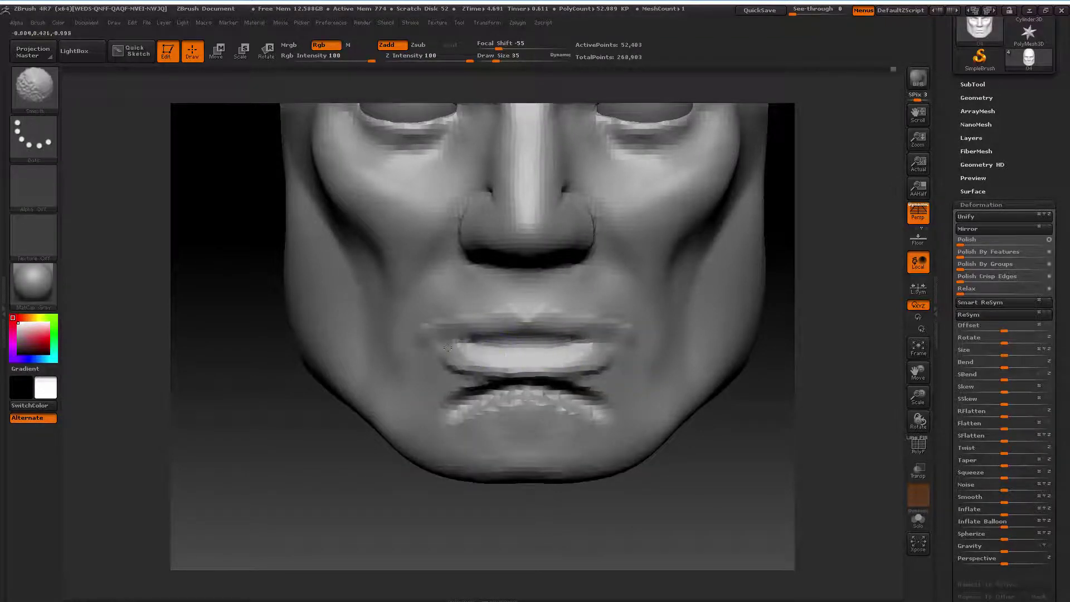
{"action": "left_click_drag", "start_coordinate": [477, 347], "coordinate": [477, 331], "text": "ctrl"}
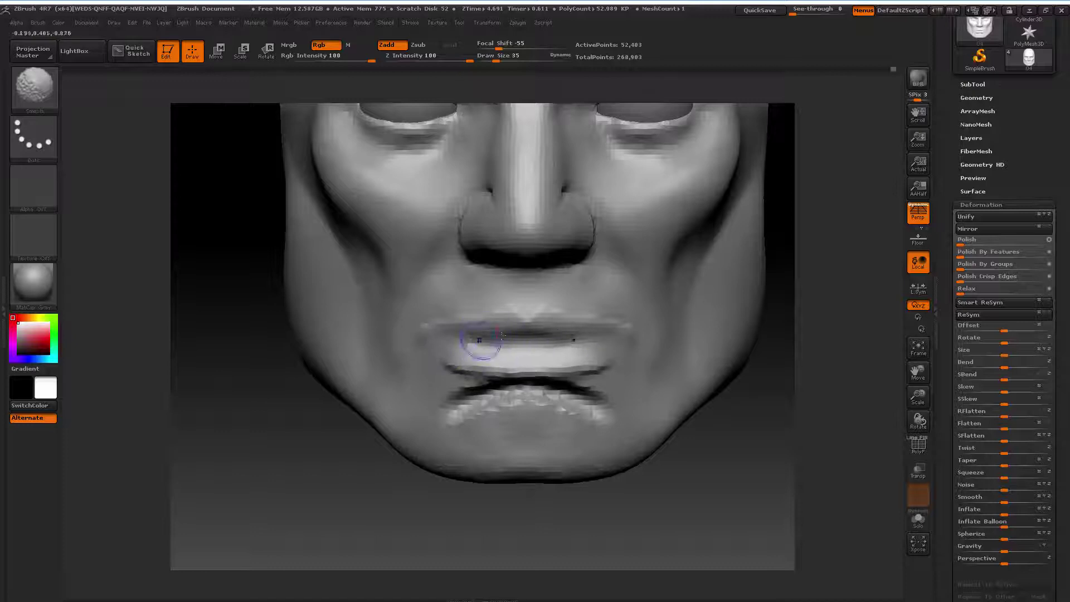
{"action": "key", "text": "space"}
{"action": "left_click_drag", "start_coordinate": [543, 336], "coordinate": [517, 337]}
{"action": "key", "text": "space"}
{"action": "key", "text": "shift"}
{"action": "left_click_drag", "start_coordinate": [513, 411], "coordinate": [469, 395], "text": "shift"}
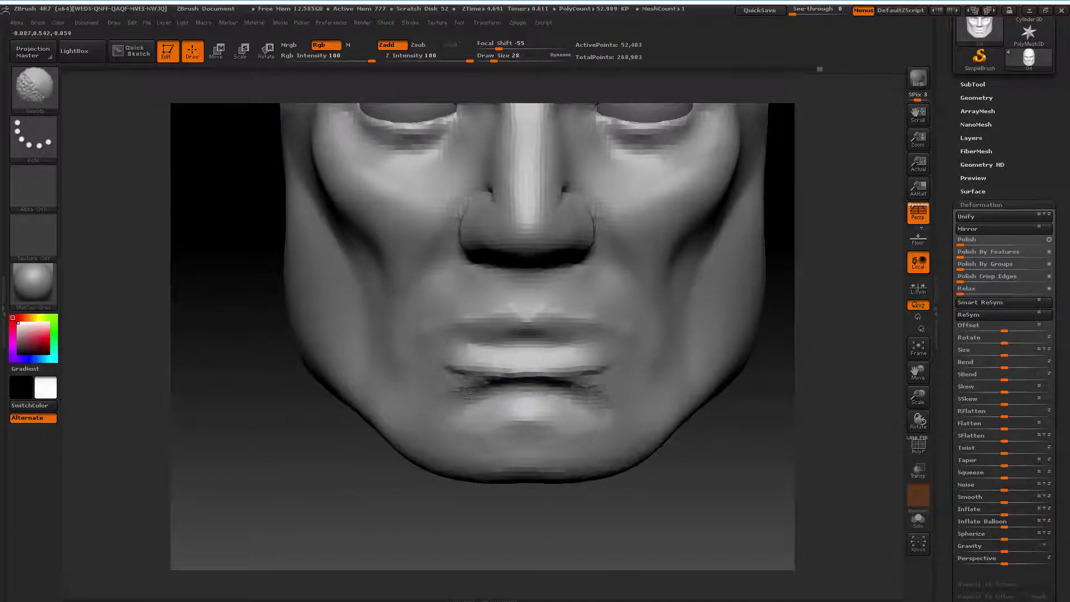
Switch to the Slash3 brush at Draw Size 20 and check the head in profile and full view
{"action": "left_click_drag", "start_coordinate": [918, 395], "coordinate": [815, 374]}
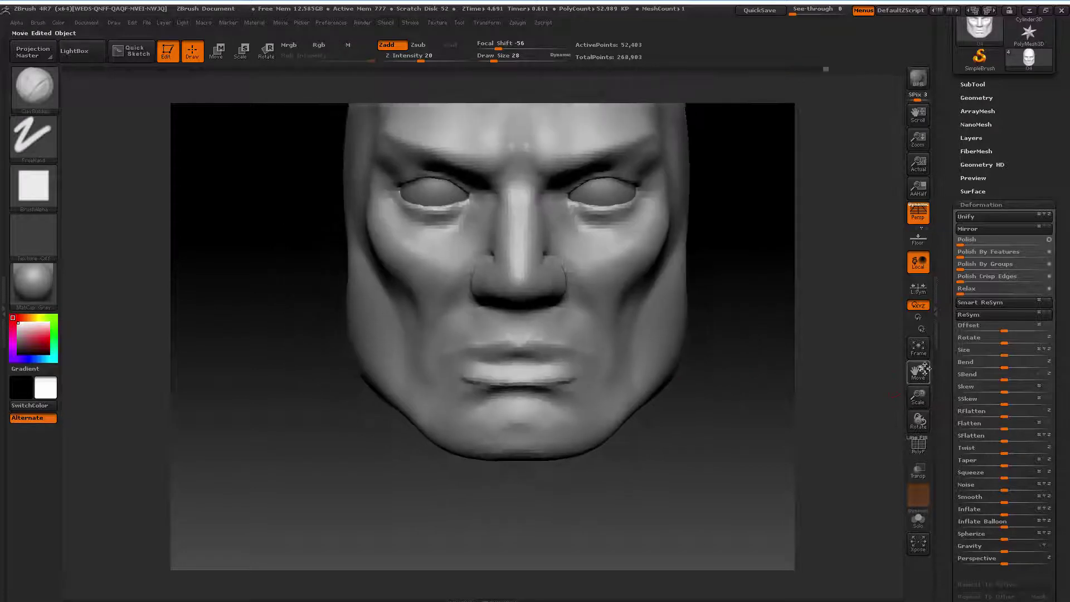
{"action": "left_click", "coordinate": [31, 84]}
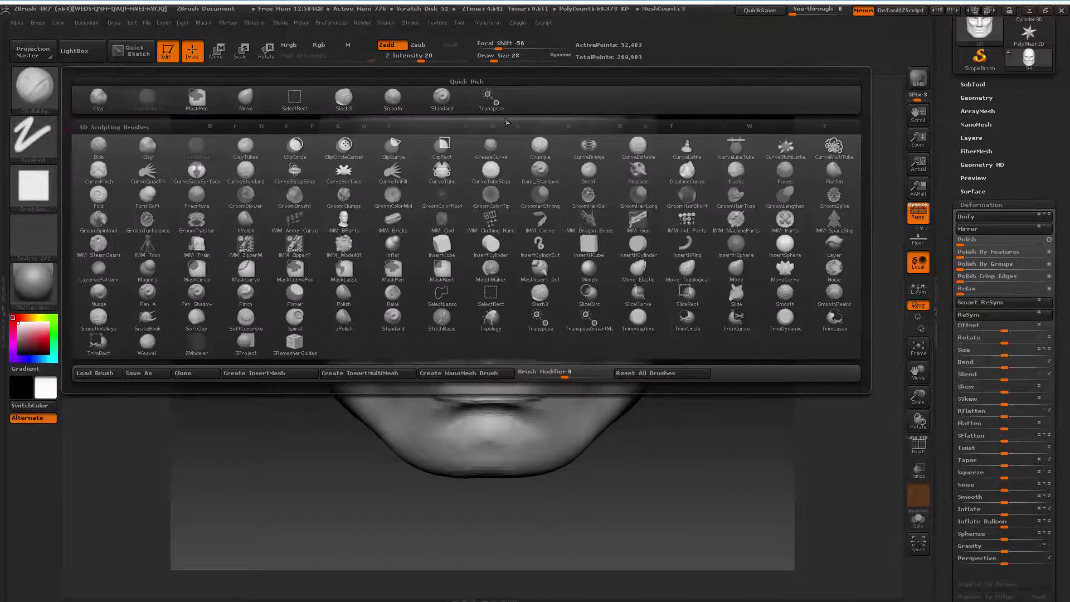
{"action": "left_click", "coordinate": [446, 95]}
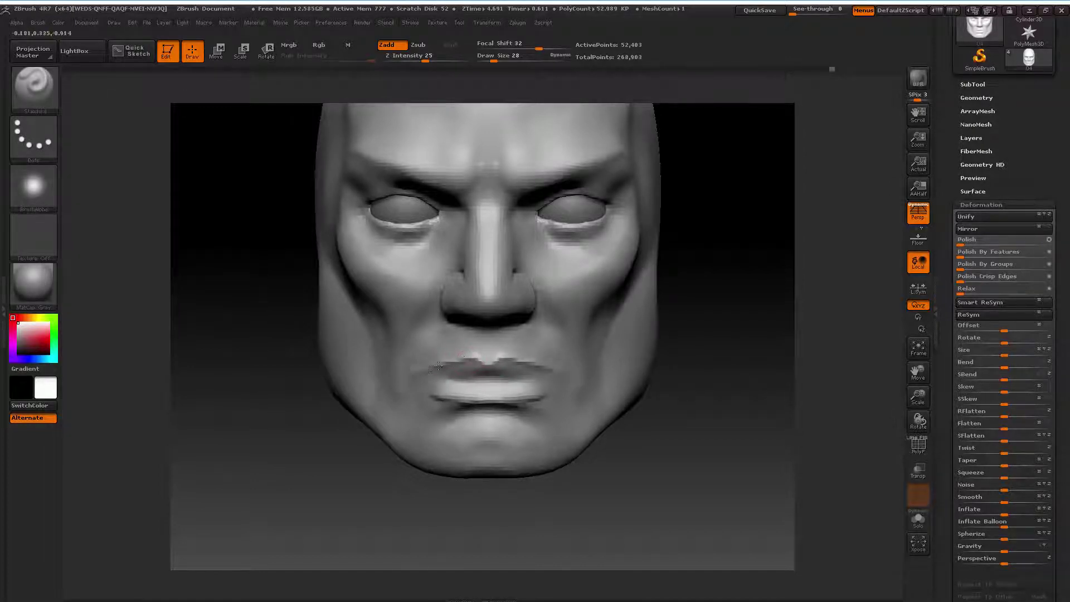
{"action": "key", "text": "s"}
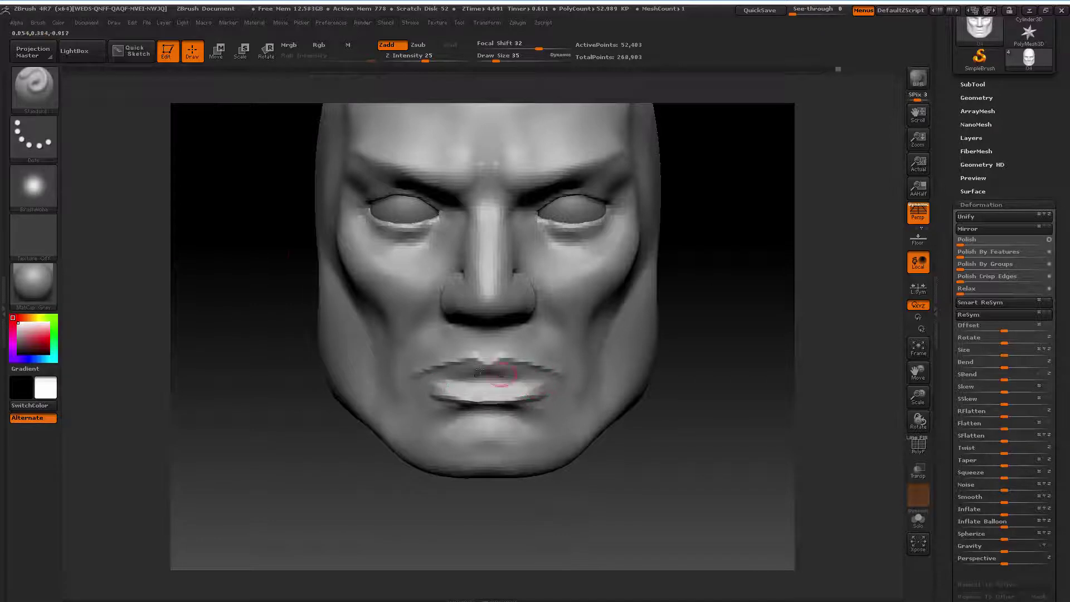
{"action": "key", "text": "b"}
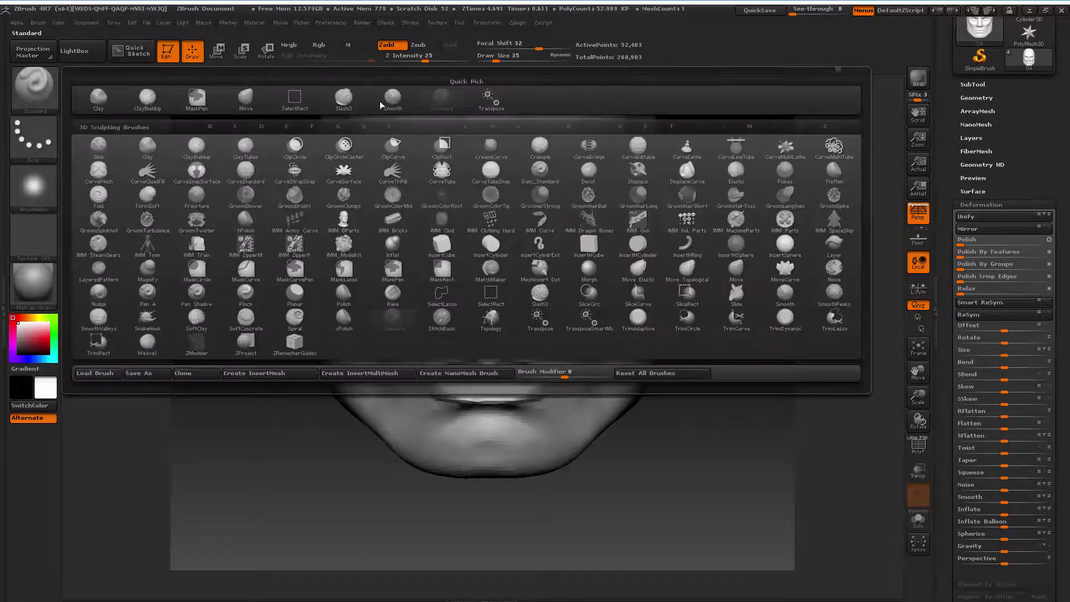
{"action": "left_click", "coordinate": [343, 98]}
{"action": "key", "text": "space"}
{"action": "left_click_drag", "start_coordinate": [494, 375], "coordinate": [411, 385]}
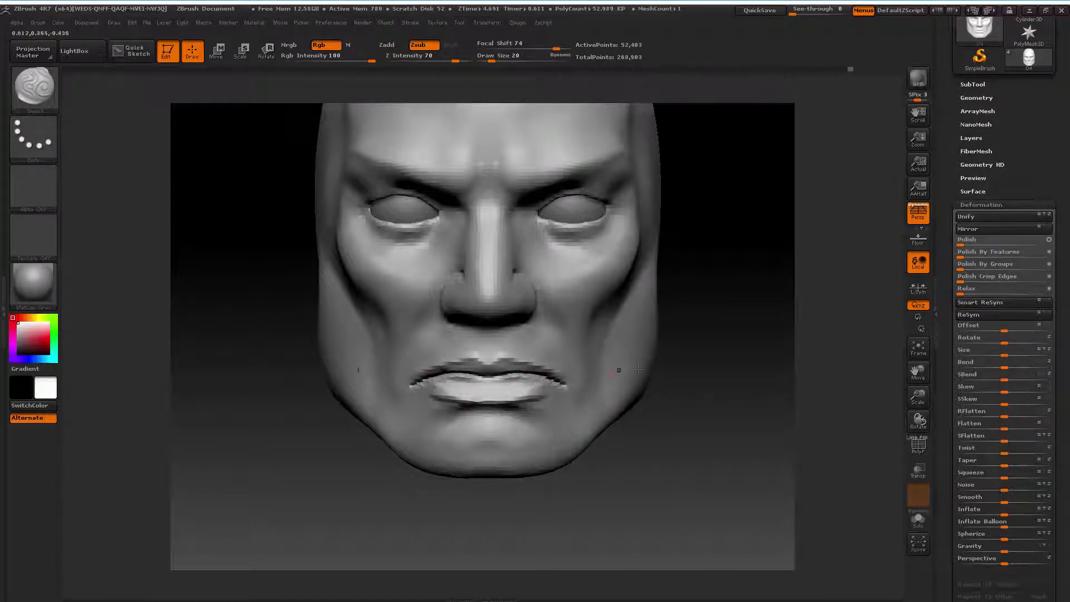
{"action": "mouse_move", "coordinate": [727, 361]}
{"action": "left_mouse_down"}
{"action": "mouse_move", "coordinate": [402, 431]}
{"action": "mouse_move", "coordinate": [392, 422]}
{"action": "left_mouse_up"}
{"action": "left_click_drag", "start_coordinate": [918, 396], "coordinate": [918, 373]}
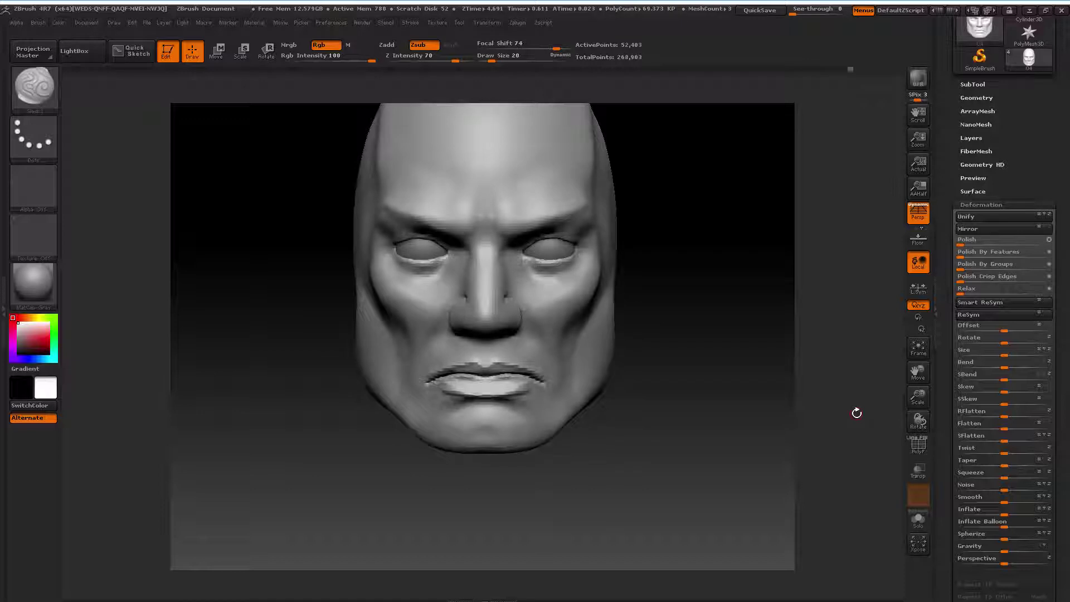
Switch from the ClayBuildup brush to the Move brush for reshaping
{"action": "left_click", "coordinate": [34, 89]}
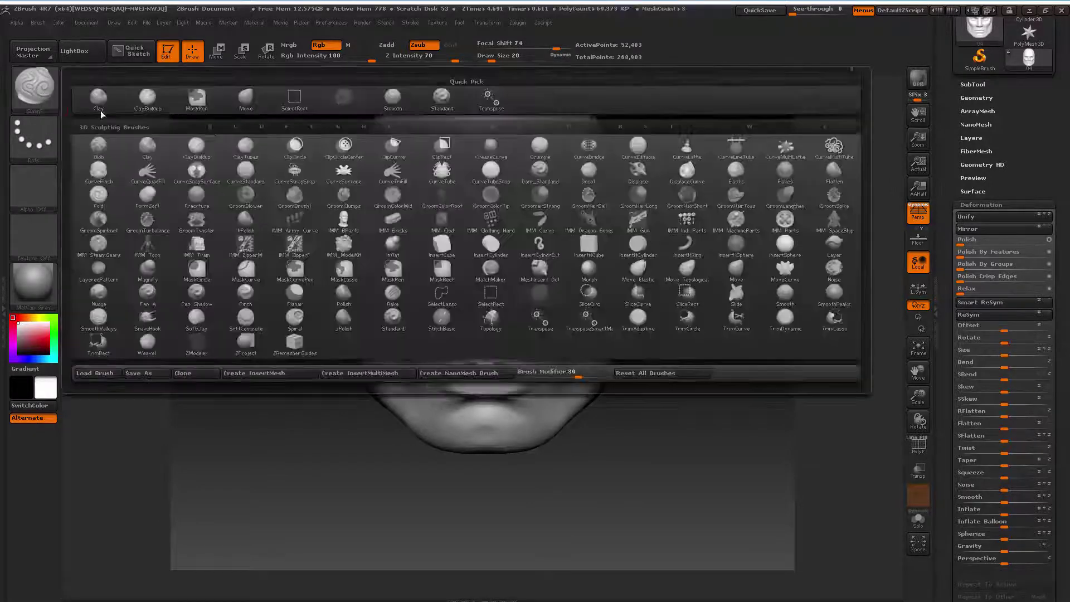
{"action": "left_click", "coordinate": [207, 93]}
{"action": "key", "text": "space"}
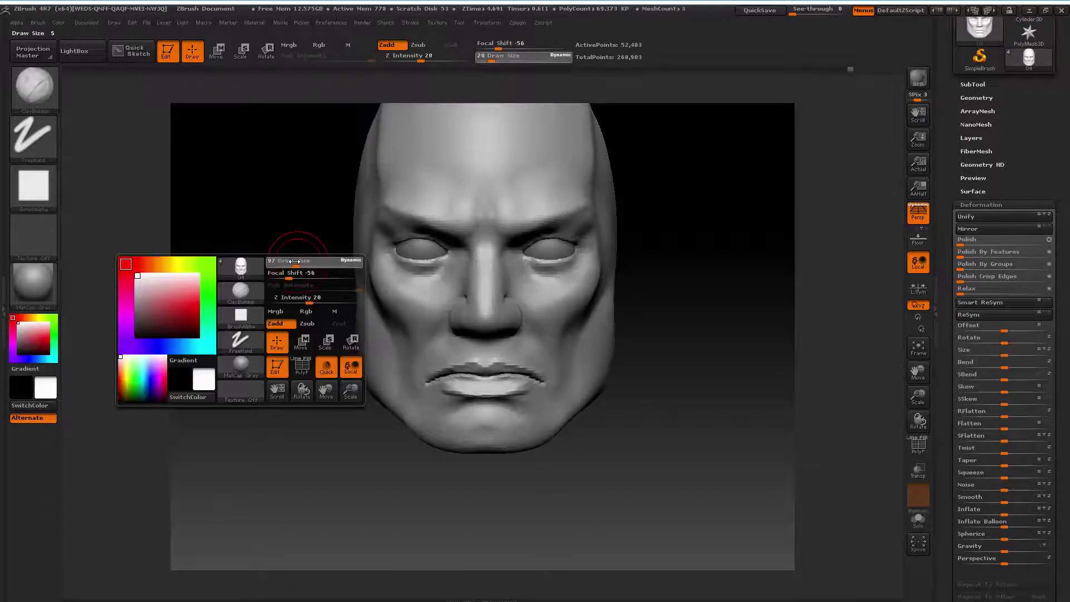
{"action": "key", "text": "b"}
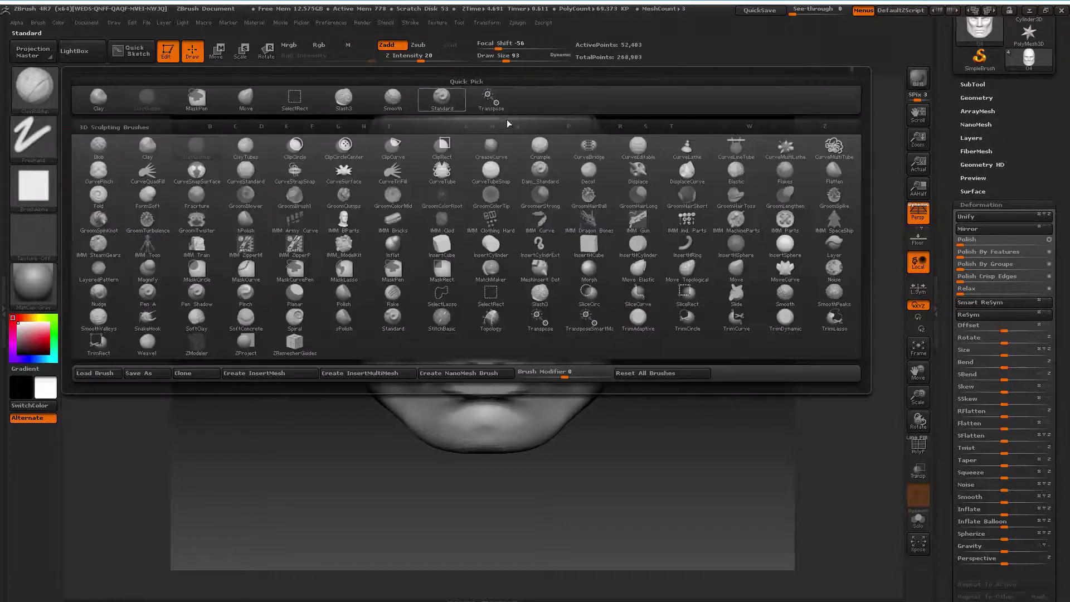
{"action": "left_click", "coordinate": [250, 99]}
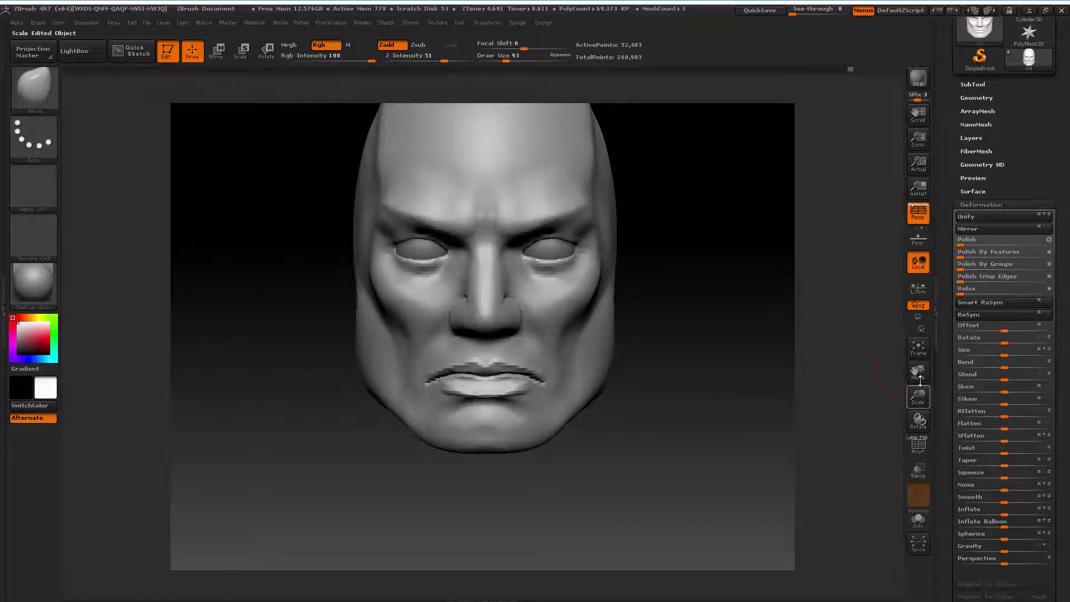
Frame the whole head and tune the Move brush Draw Size for broad chin edits
{"action": "left_click_drag", "start_coordinate": [918, 396], "coordinate": [757, 370]}
{"action": "key", "text": "space"}
{"action": "left_click_drag", "start_coordinate": [657, 349], "coordinate": [677, 349]}
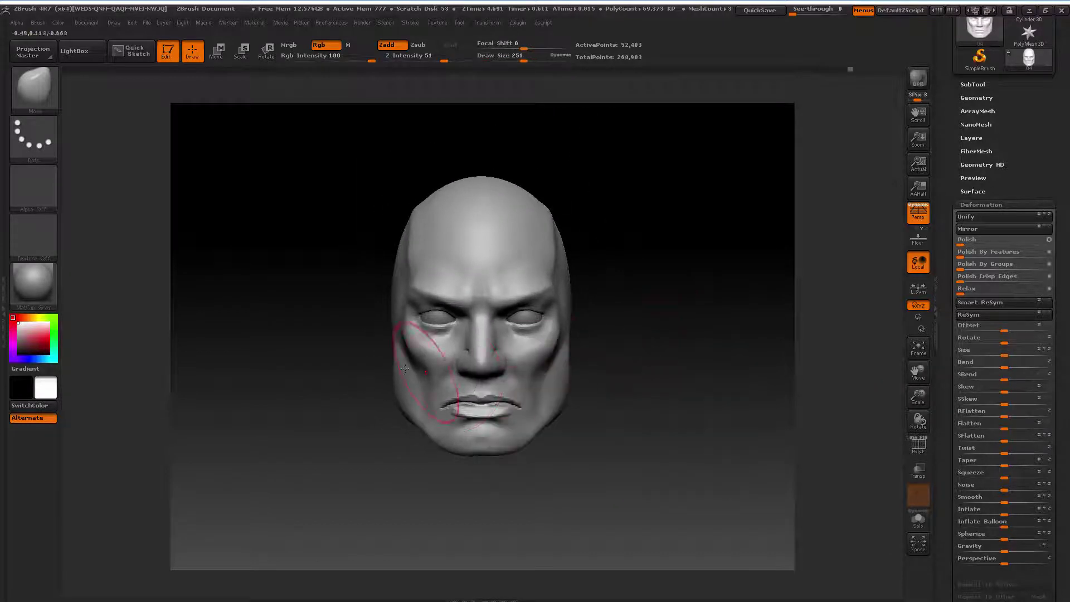
{"action": "key", "text": "space"}
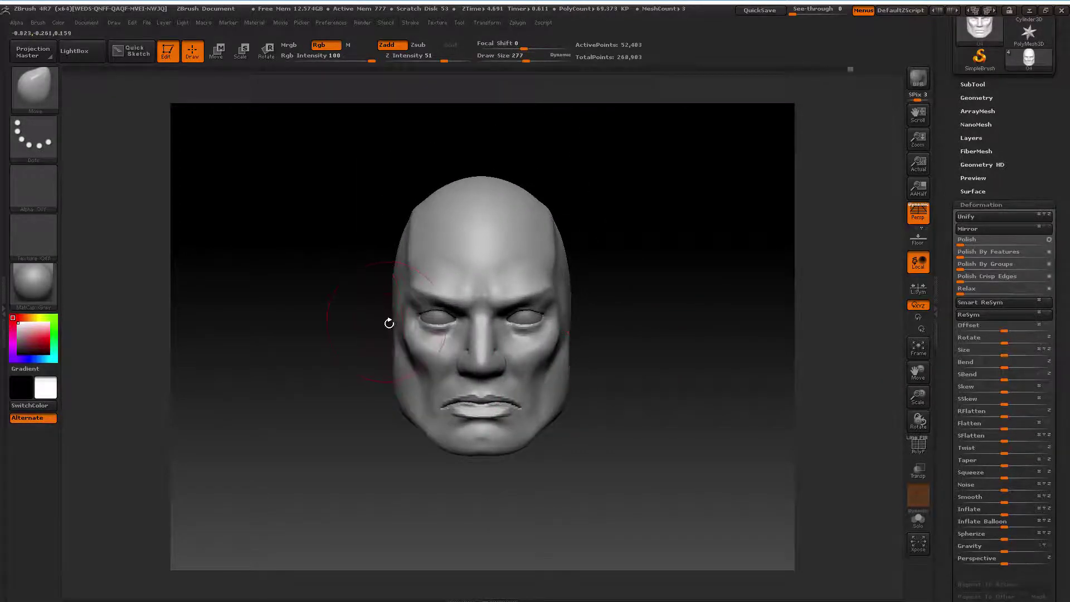
{"action": "key", "text": "space"}
{"action": "left_click_drag", "start_coordinate": [384, 326], "coordinate": [393, 326]}
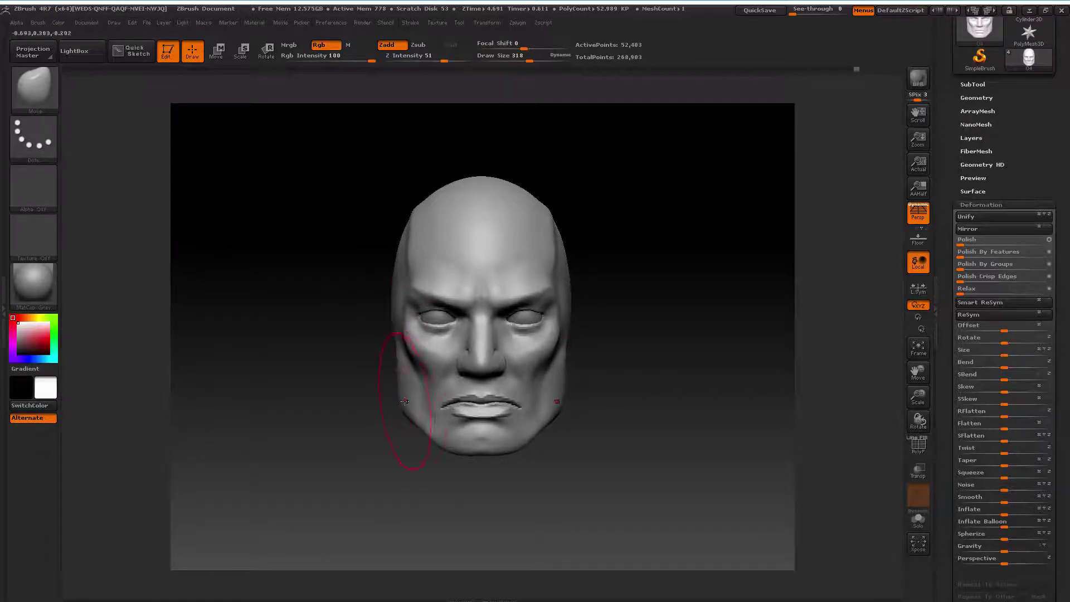
{"action": "key", "text": "space"}
{"action": "left_click_drag", "start_coordinate": [471, 428], "coordinate": [461, 428]}
{"action": "key", "text": "space"}
{"action": "key", "text": "ctrl"}
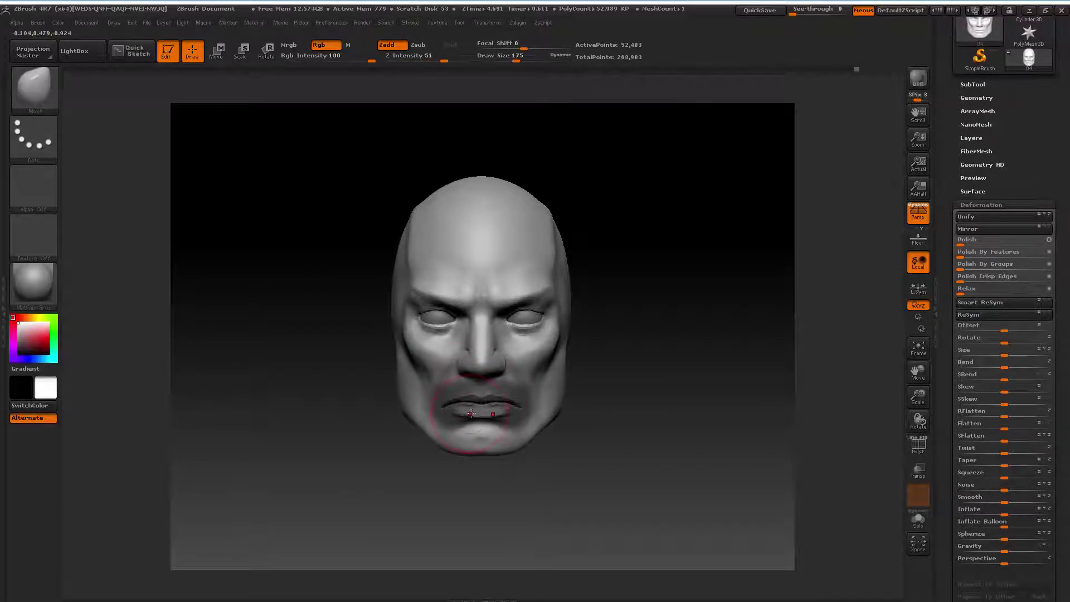
{"action": "key", "text": "space"}
{"action": "left_click_drag", "start_coordinate": [472, 383], "coordinate": [481, 383]}
Pull the chin down, undo the unwanted mouth and chin changes, and shrink the brush
{"action": "left_click_drag", "start_coordinate": [478, 457], "coordinate": [472, 458]}
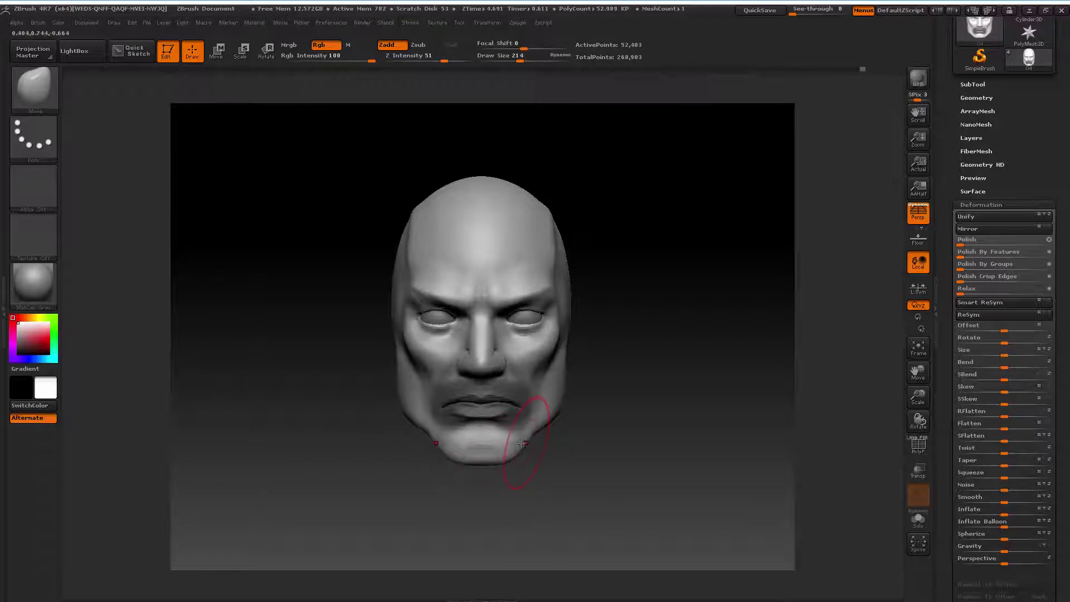
{"action": "key", "text": "ctrl+z"}
{"action": "key", "text": "ctrl+z"}
{"action": "key", "text": "ctrl+z"}
{"action": "key", "text": "ctrl+z"}
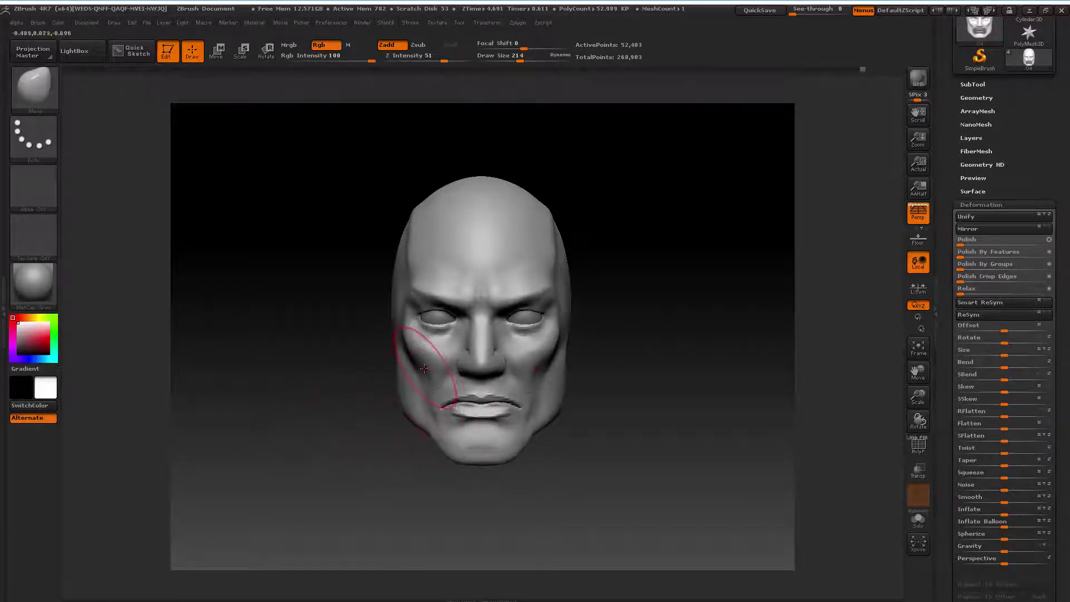
{"action": "key", "text": "space"}
{"action": "mouse_move", "coordinate": [422, 378]}
{"action": "left_mouse_down"}
{"action": "mouse_move", "coordinate": [405, 403]}
{"action": "mouse_move", "coordinate": [384, 402]}
{"action": "left_mouse_up"}
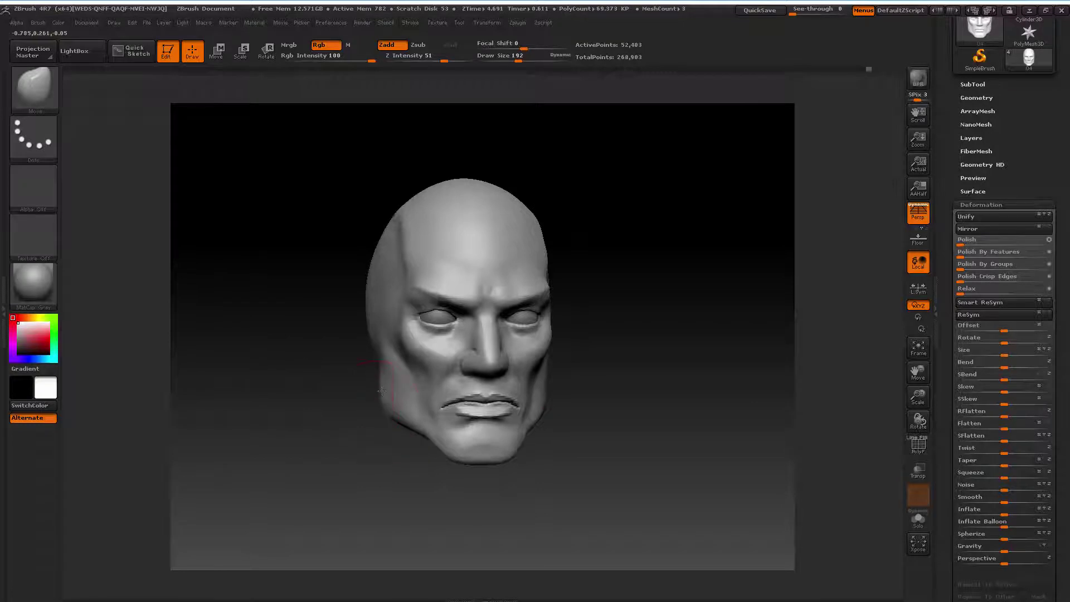
Rotate between front, side and three-quarter views to check the chin and jaw profile
{"action": "left_click_drag", "start_coordinate": [354, 431], "coordinate": [345, 435], "text": "shift"}
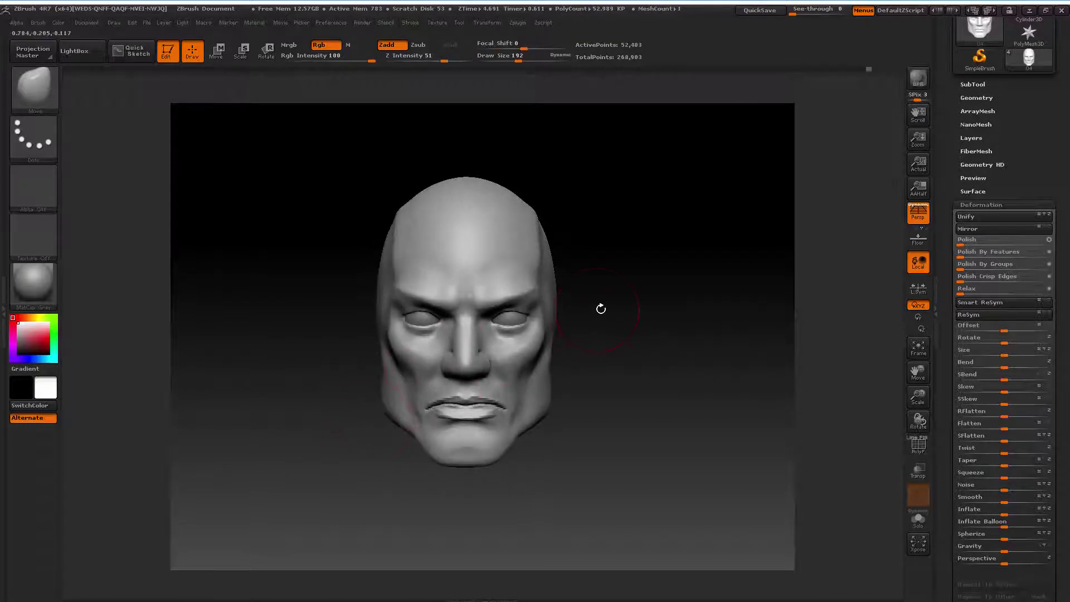
{"action": "left_click_drag", "start_coordinate": [613, 319], "coordinate": [575, 322]}
{"action": "left_click_drag", "start_coordinate": [919, 373], "coordinate": [1022, 374]}
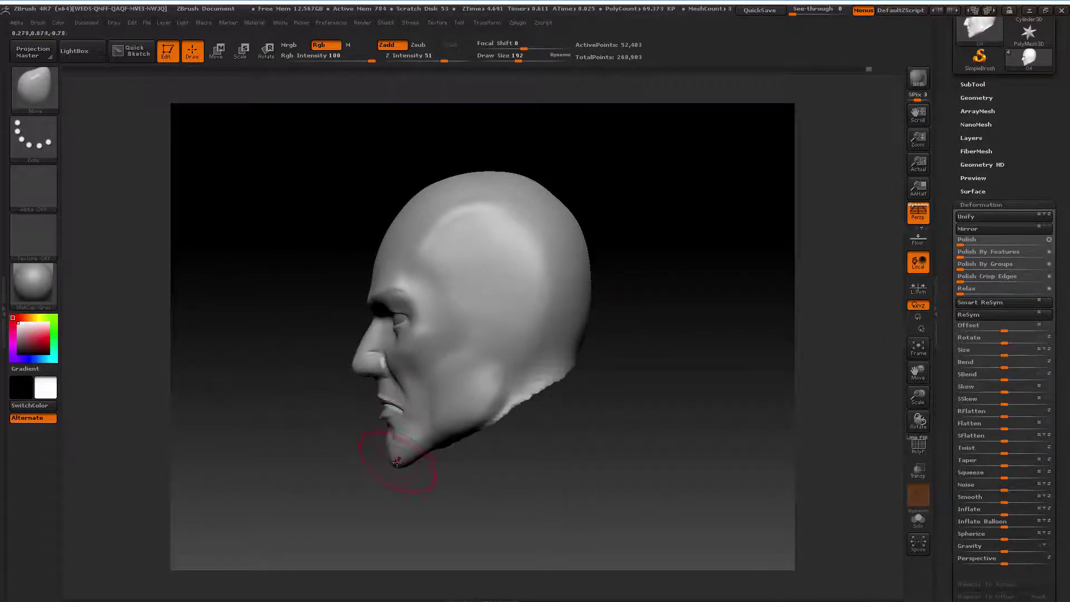
{"action": "key", "text": "space"}
{"action": "left_click_drag", "start_coordinate": [342, 477], "coordinate": [402, 465]}
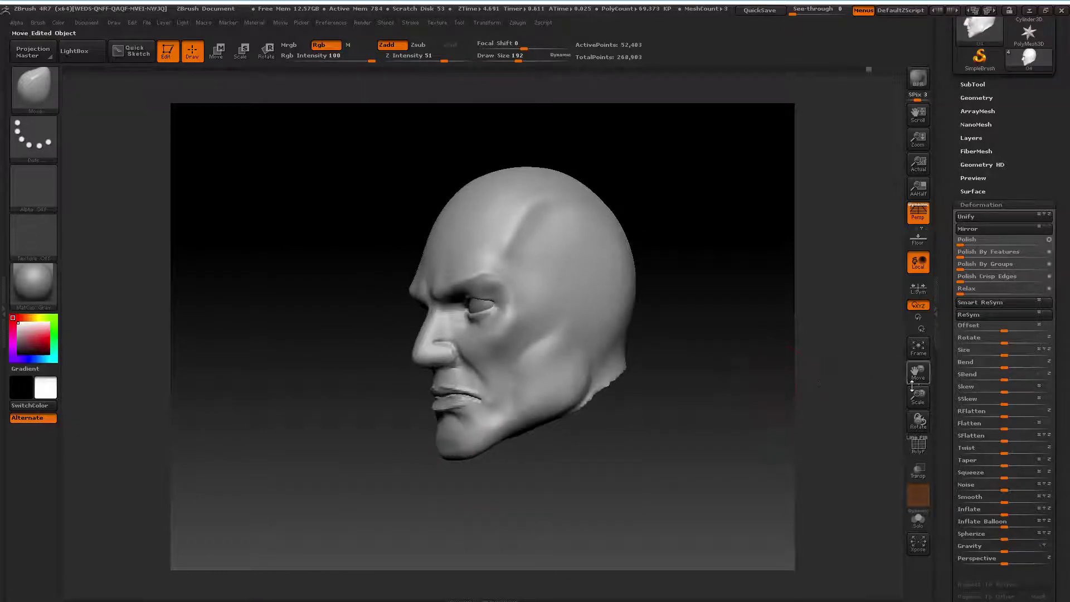
{"action": "left_click_drag", "start_coordinate": [918, 396], "coordinate": [438, 395]}
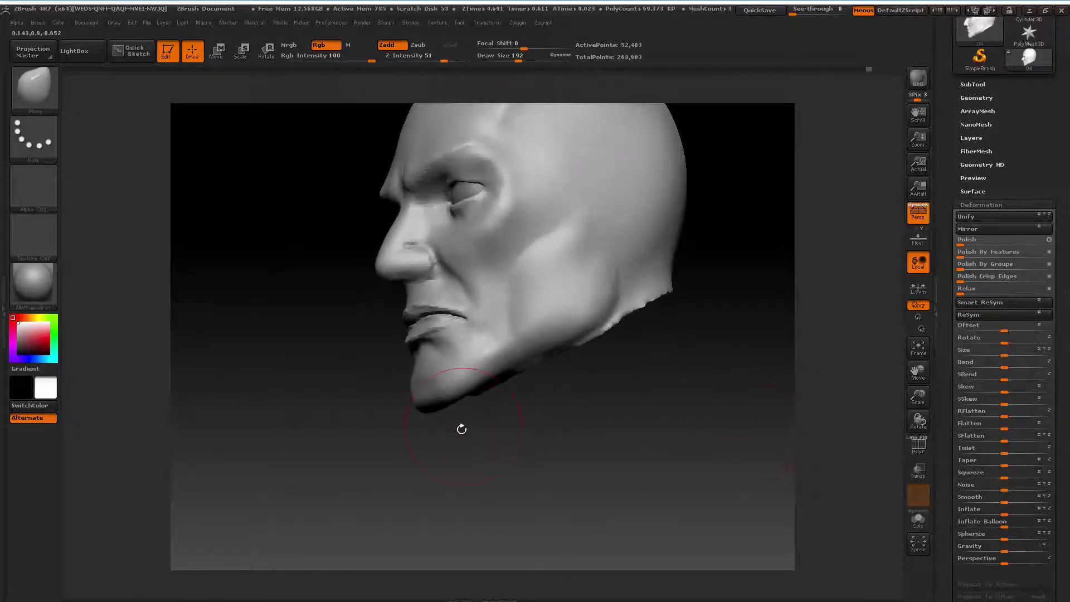
{"action": "mouse_move", "coordinate": [462, 428]}
{"action": "left_mouse_down"}
{"action": "mouse_move", "coordinate": [449, 390]}
{"action": "mouse_move", "coordinate": [421, 346]}
{"action": "mouse_move", "coordinate": [409, 346]}
{"action": "left_mouse_up"}
{"action": "key", "text": "space"}
{"action": "key", "text": "space"}
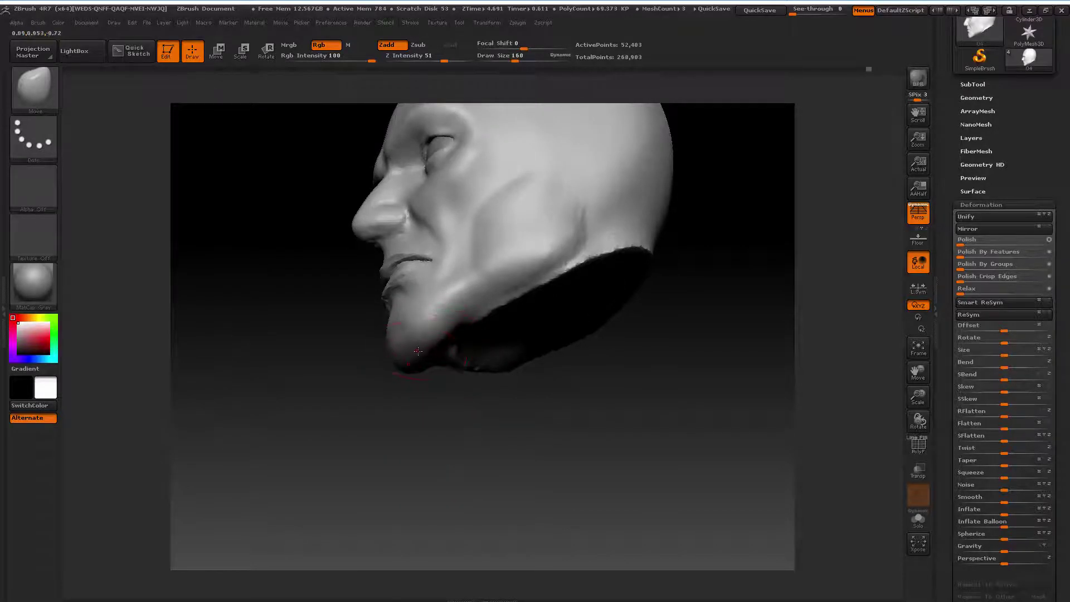
{"action": "left_click_drag", "start_coordinate": [418, 390], "coordinate": [411, 406]}
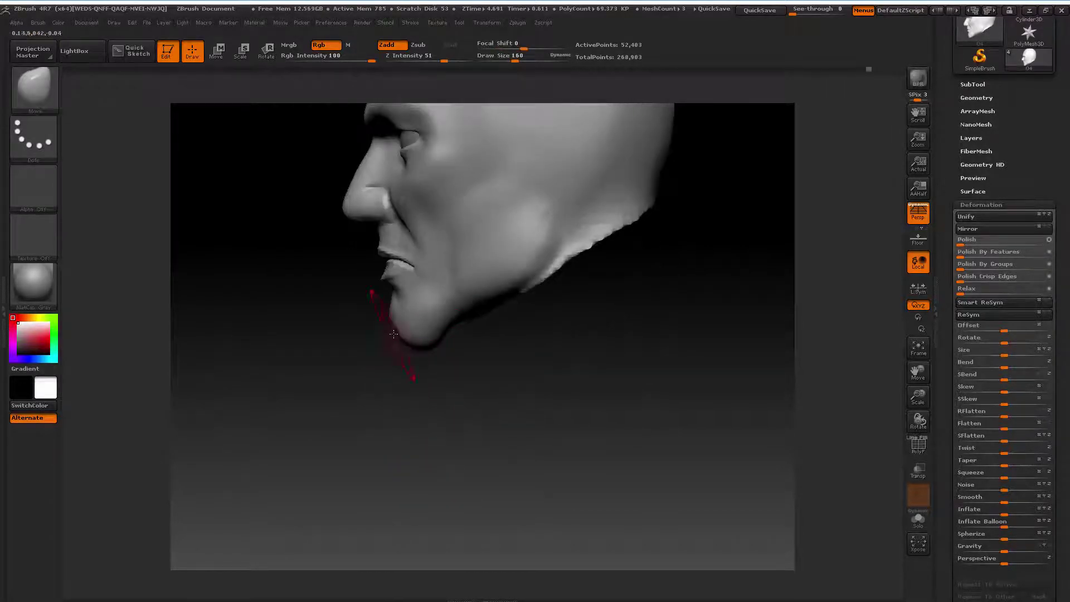
{"action": "left_click_drag", "start_coordinate": [918, 397], "coordinate": [921, 413]}
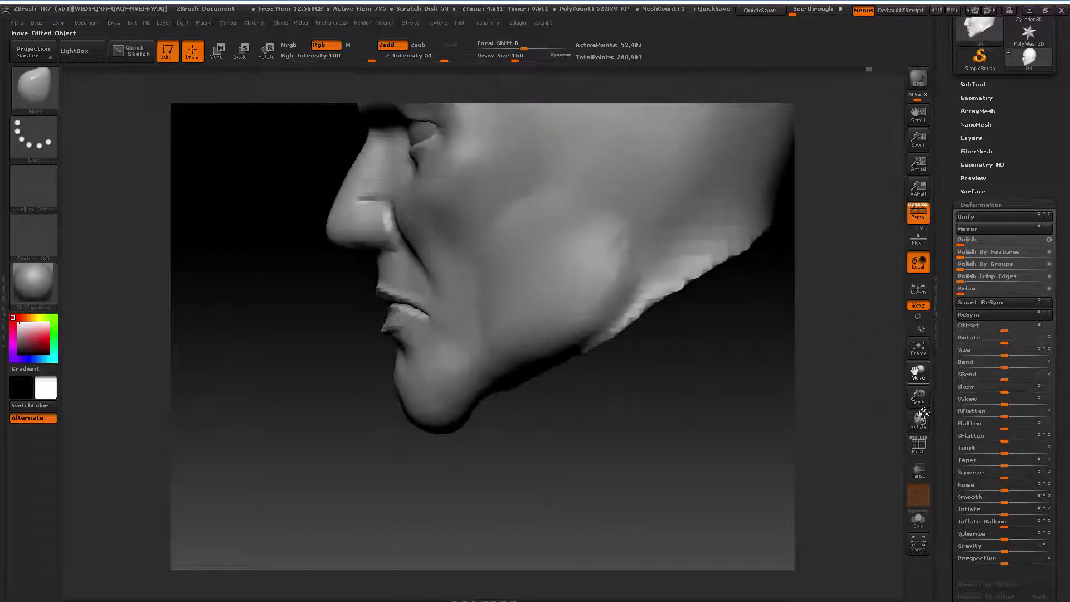
{"action": "left_click", "coordinate": [56, 94]}
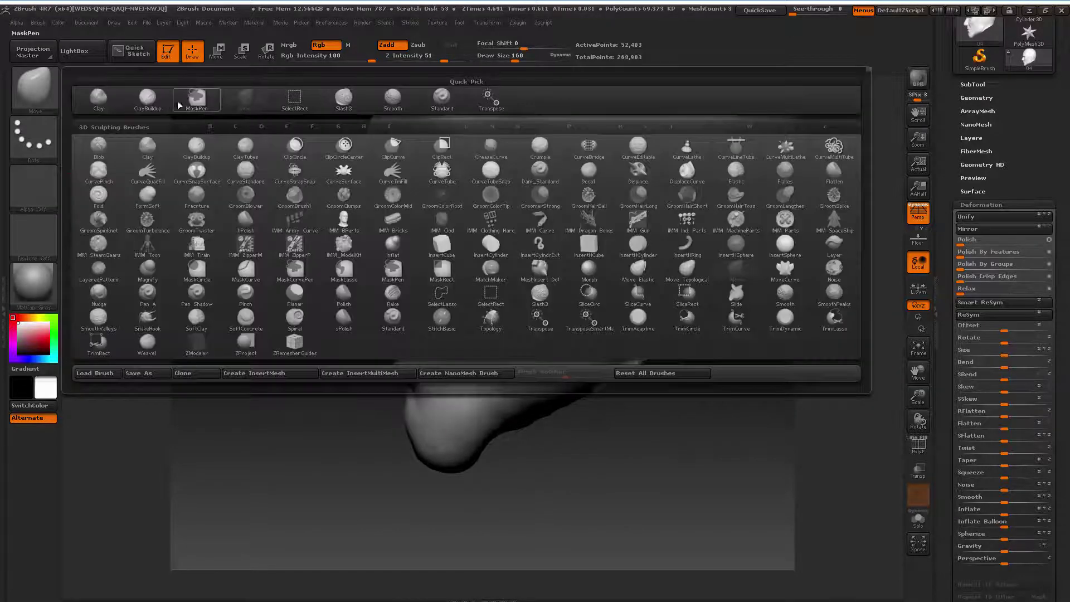
Lay an action line from the nose tip to below the chin
{"action": "left_click", "coordinate": [147, 99]}
{"action": "key", "text": "space"}
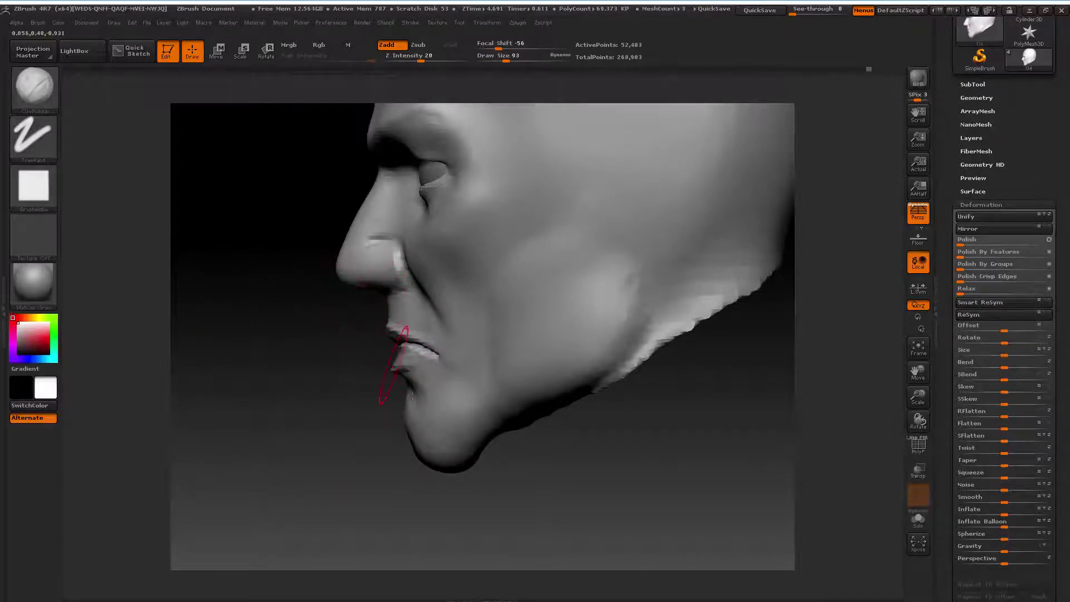
{"action": "left_click", "coordinate": [216, 50]}
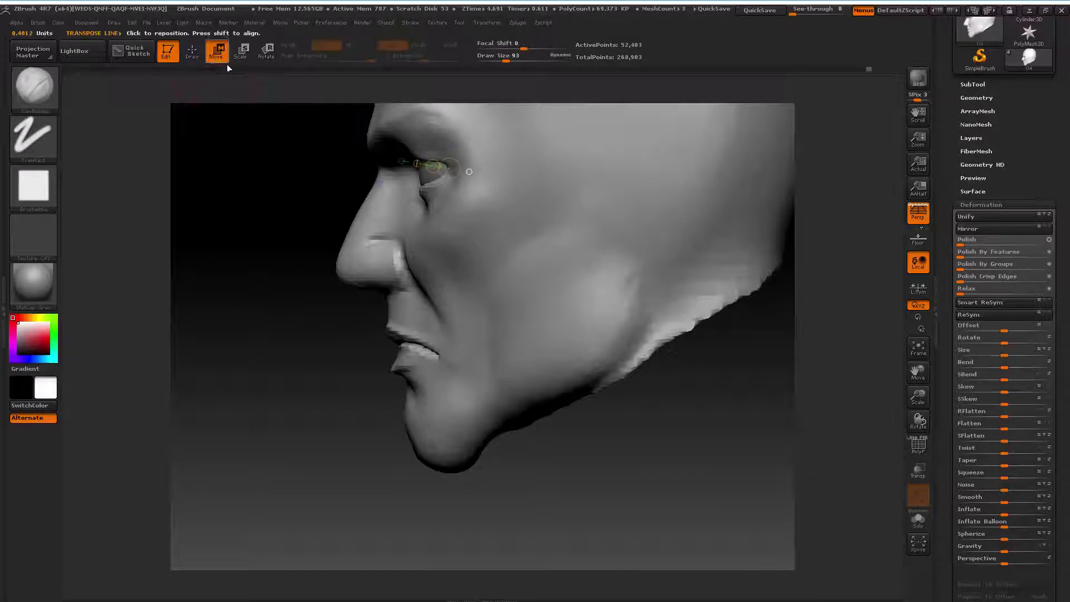
{"action": "mouse_move", "coordinate": [340, 277]}
{"action": "left_mouse_down"}
{"action": "mouse_move", "coordinate": [434, 503]}
{"action": "mouse_move", "coordinate": [459, 492]}
{"action": "left_mouse_up"}
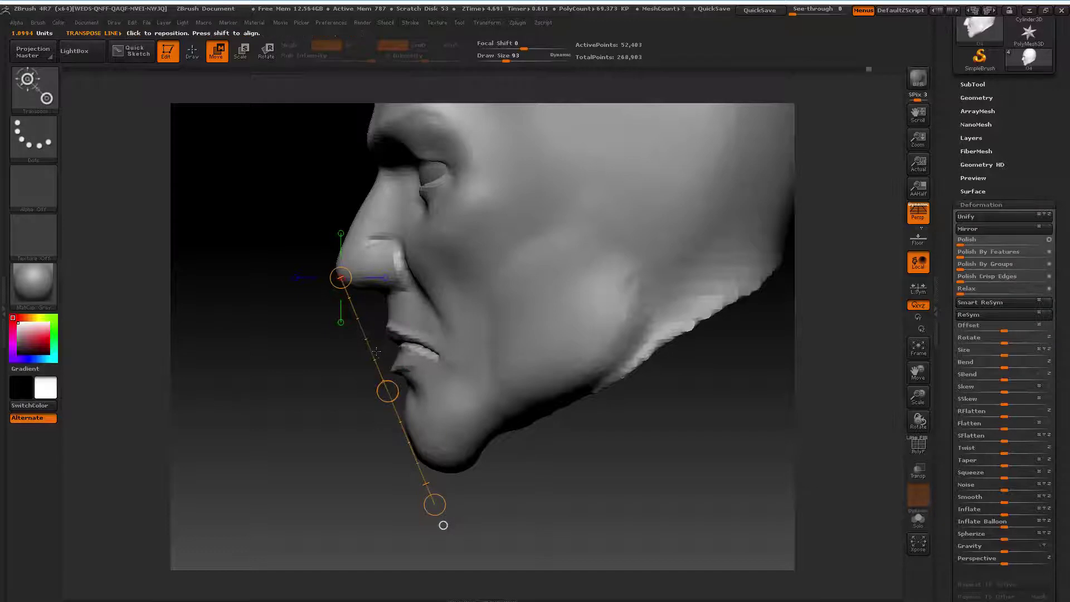
{"action": "left_click", "coordinate": [194, 55]}
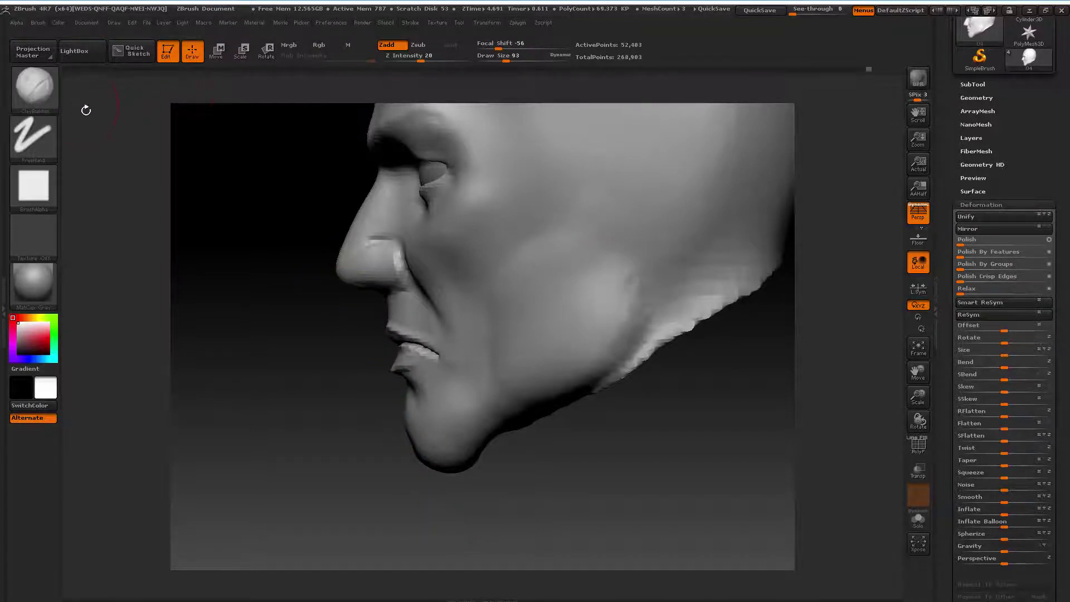
Switch to the Move brush and turn the head from near-frontal to three-quarter view
{"action": "left_click", "coordinate": [41, 85]}
{"action": "left_click", "coordinate": [246, 99]}
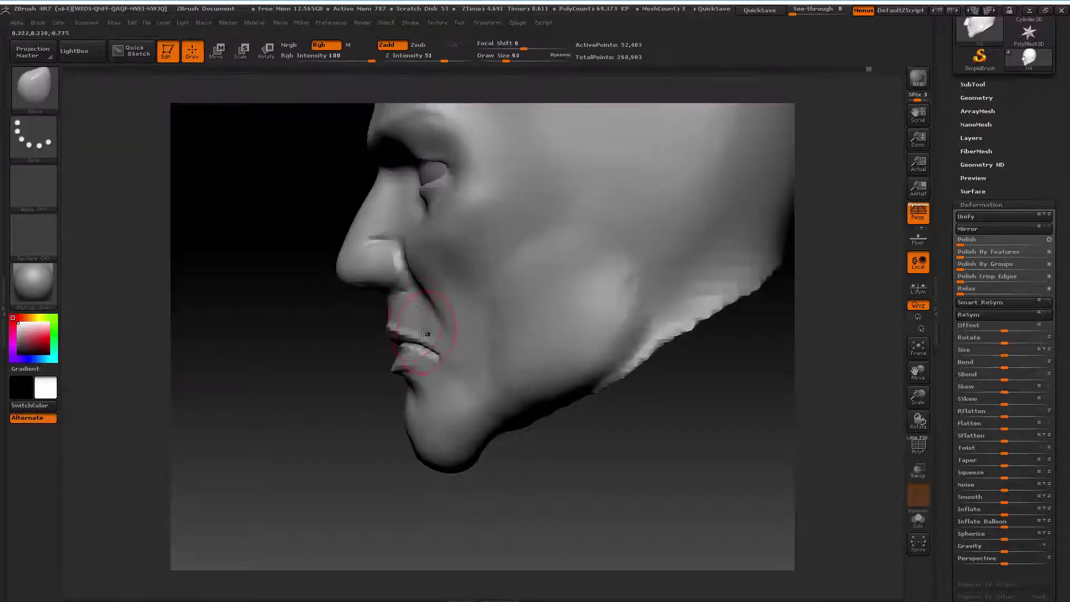
{"action": "right_click", "coordinate": [424, 335]}
{"action": "right_click_drag", "start_coordinate": [374, 383], "coordinate": [440, 352]}
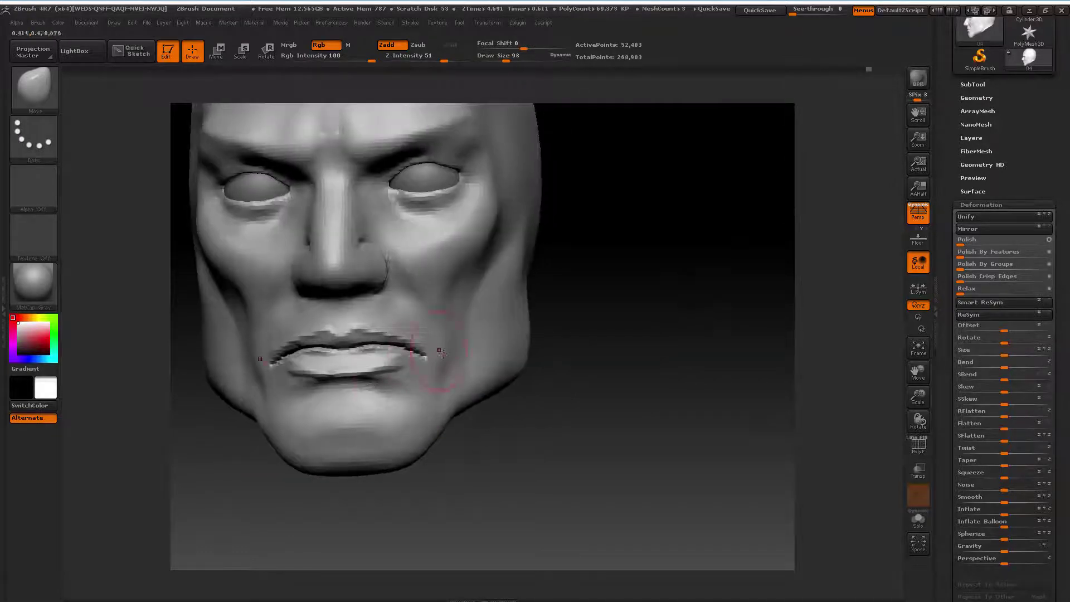
{"action": "left_click_drag", "start_coordinate": [918, 373], "coordinate": [931, 384]}
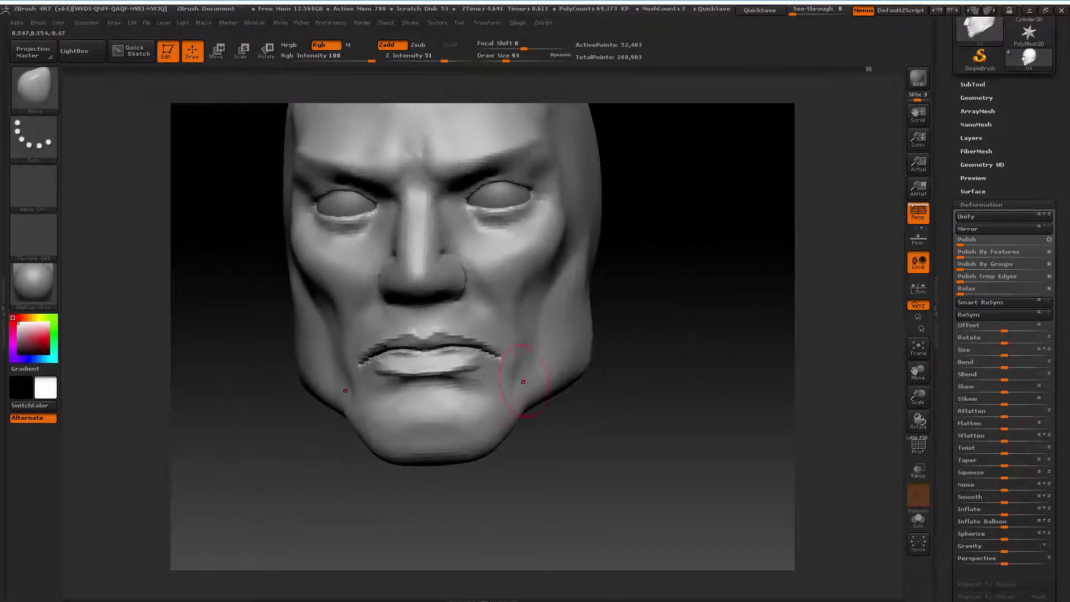
{"action": "right_click_drag", "start_coordinate": [566, 411], "coordinate": [542, 425]}
{"action": "right_click", "coordinate": [478, 394]}
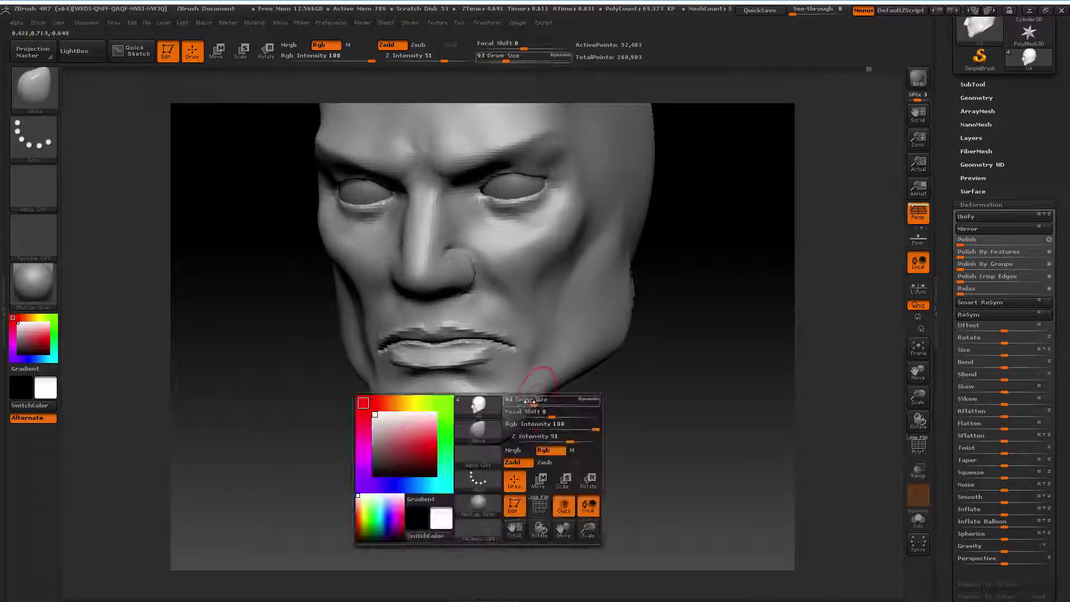
Build clay at the lip corner, jaw edge and chin with ClayBuildup at size 75
{"action": "left_click", "coordinate": [32, 83]}
{"action": "left_click", "coordinate": [220, 148]}
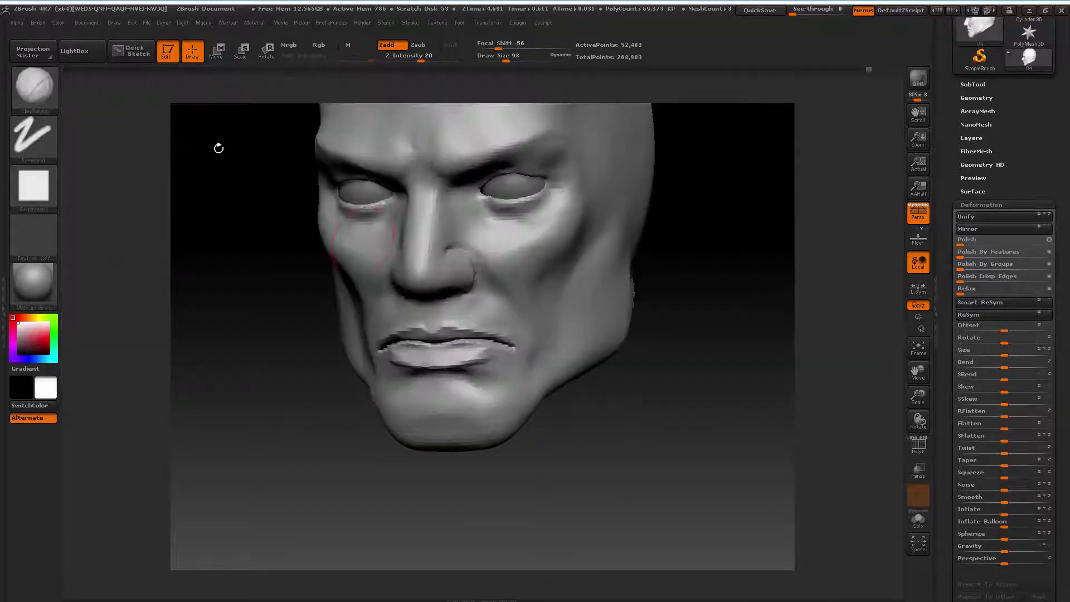
{"action": "right_click", "coordinate": [519, 337]}
{"action": "left_click_drag", "start_coordinate": [520, 340], "coordinate": [510, 339]}
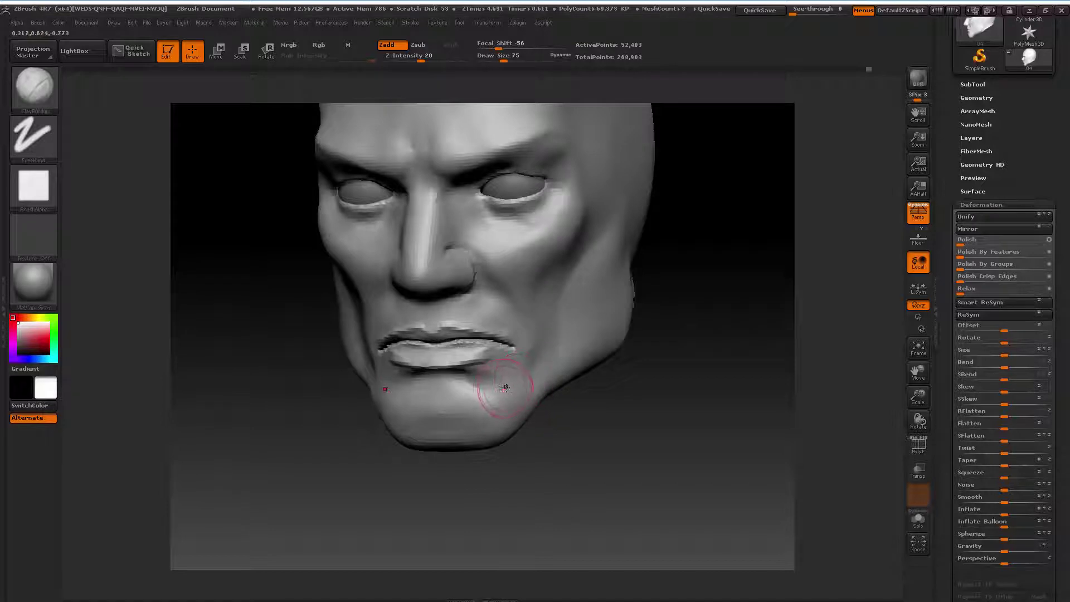
{"action": "mouse_move", "coordinate": [516, 383]}
{"action": "left_mouse_down"}
{"action": "mouse_move", "coordinate": [493, 390]}
{"action": "mouse_move", "coordinate": [515, 423]}
{"action": "mouse_move", "coordinate": [479, 393]}
{"action": "mouse_move", "coordinate": [450, 388]}
{"action": "mouse_move", "coordinate": [502, 368]}
{"action": "mouse_move", "coordinate": [483, 355]}
{"action": "left_mouse_up"}
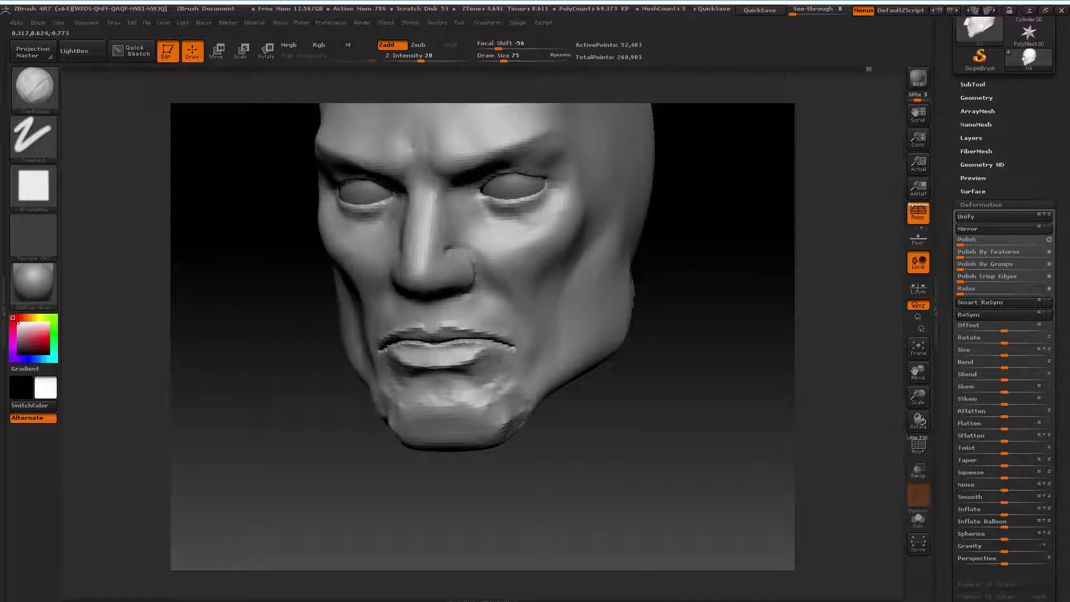
{"action": "mouse_move", "coordinate": [519, 418]}
{"action": "left_mouse_down"}
{"action": "mouse_move", "coordinate": [526, 407]}
{"action": "mouse_move", "coordinate": [485, 405]}
{"action": "left_mouse_up"}
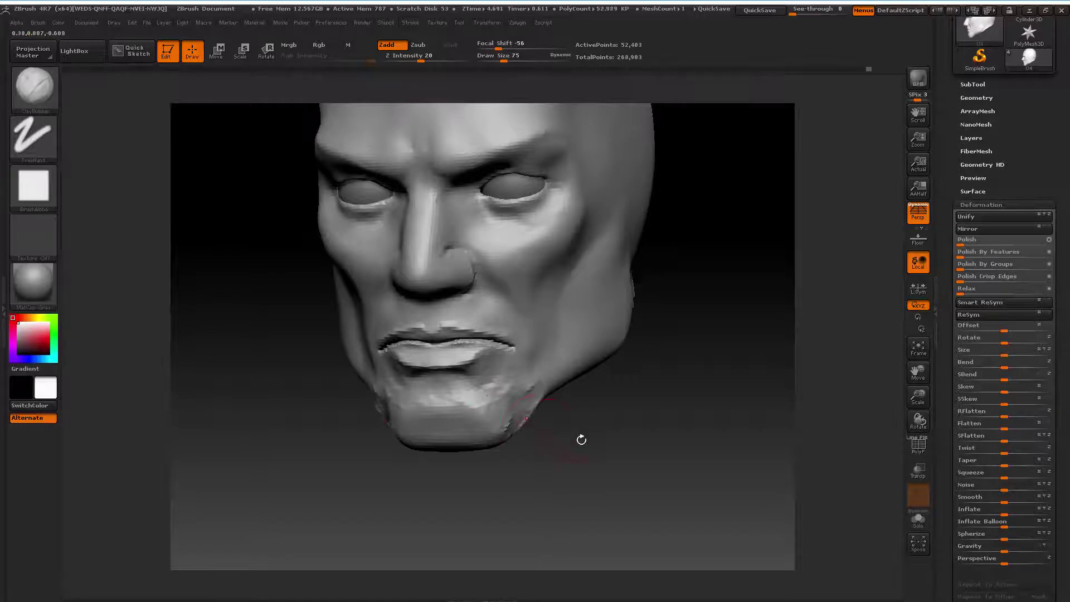
{"action": "mouse_move", "coordinate": [580, 437]}
{"action": "left_mouse_down"}
{"action": "mouse_move", "coordinate": [654, 413]}
{"action": "mouse_move", "coordinate": [561, 418]}
{"action": "left_mouse_up"}
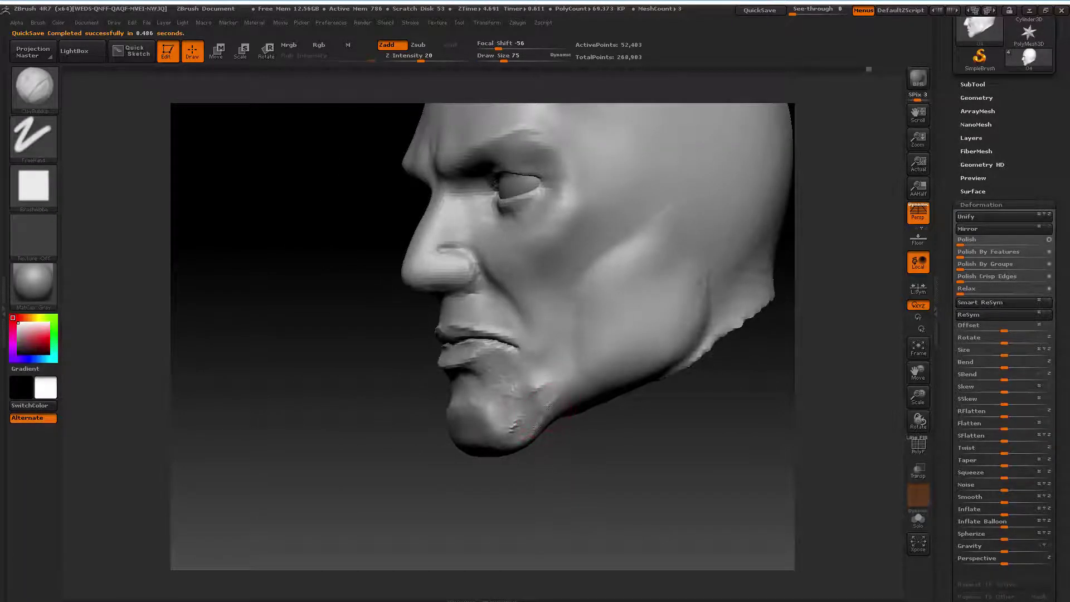
{"action": "left_click_drag", "start_coordinate": [546, 412], "coordinate": [527, 438]}
{"action": "mouse_move", "coordinate": [535, 397]}
{"action": "left_mouse_down"}
{"action": "mouse_move", "coordinate": [540, 376]}
{"action": "mouse_move", "coordinate": [527, 403]}
{"action": "mouse_move", "coordinate": [585, 450]}
{"action": "left_mouse_up"}
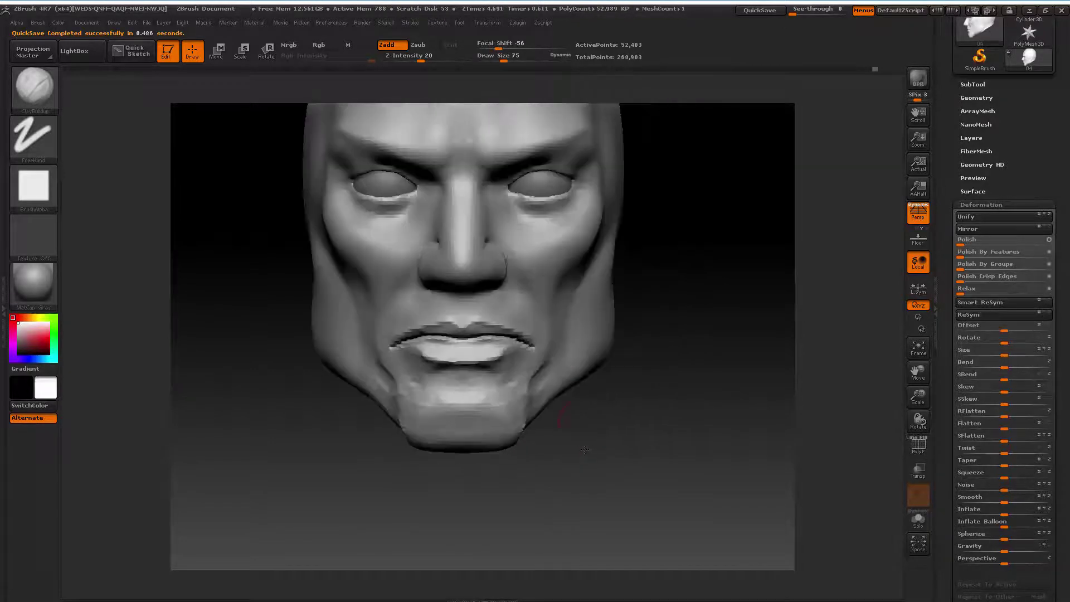
Shift-smooth the chin, raise the brush size to 97, and frame the whole head
{"action": "key", "text": "space"}
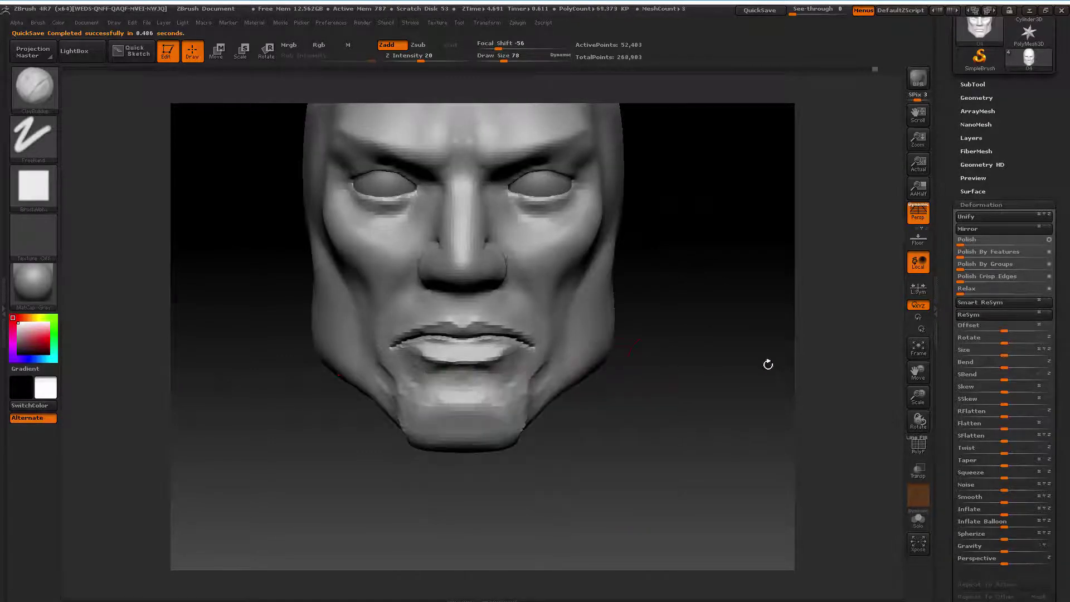
{"action": "left_click_drag", "start_coordinate": [767, 363], "coordinate": [756, 372], "text": "alt"}
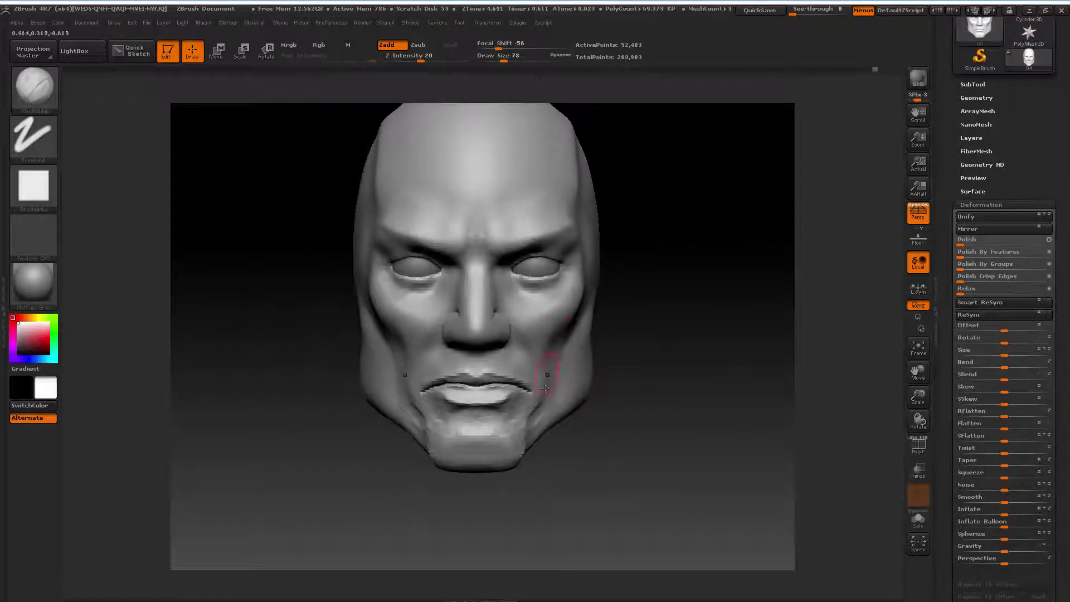
{"action": "key", "text": "shift"}
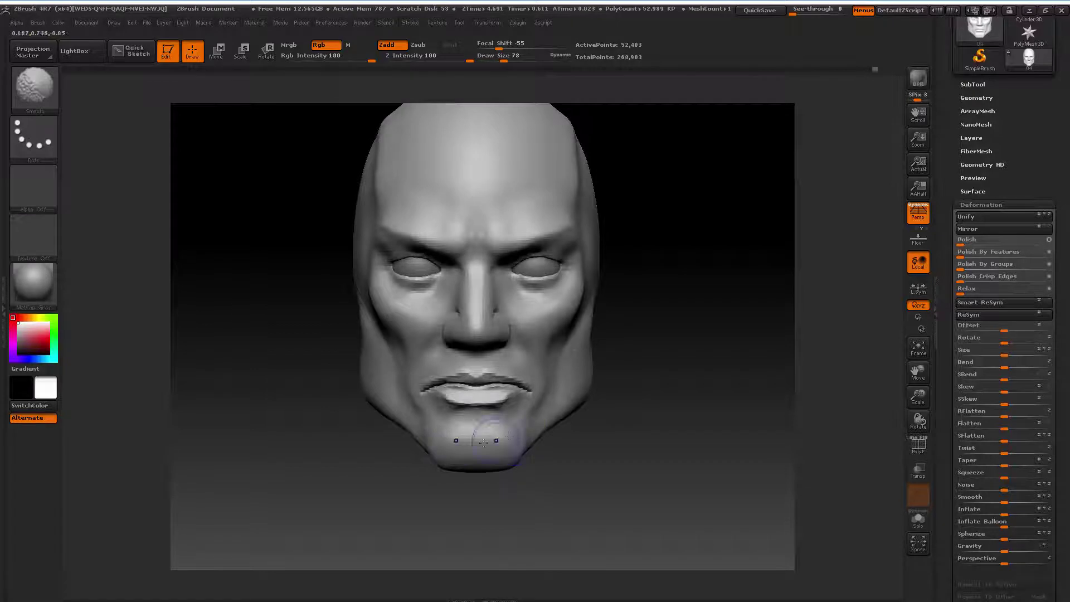
{"action": "key", "text": "space"}
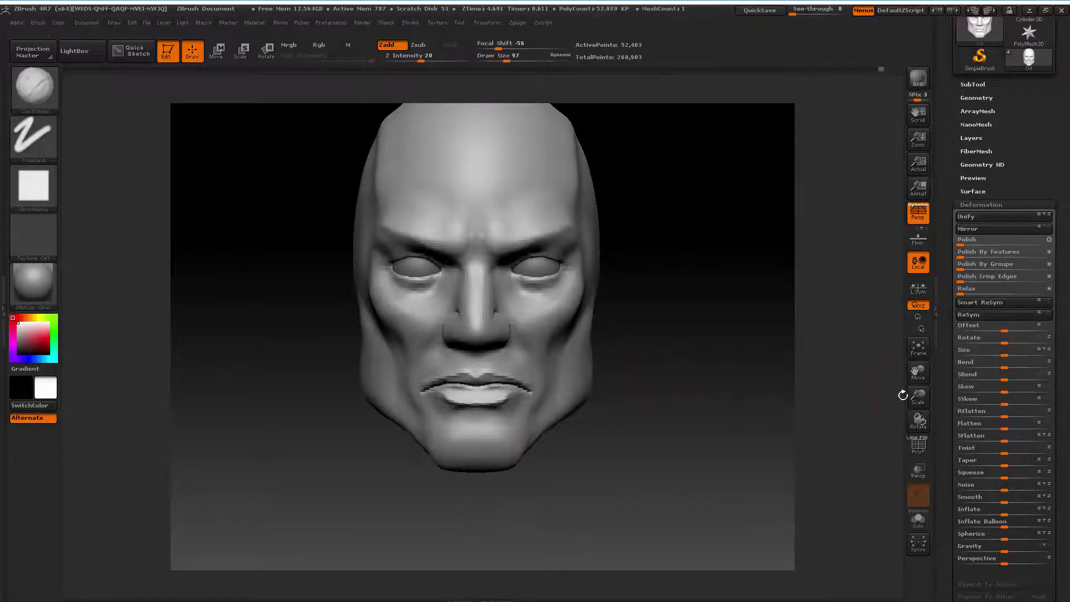
{"action": "left_click_drag", "start_coordinate": [917, 397], "coordinate": [920, 346]}
{"action": "left_click_drag", "start_coordinate": [917, 397], "coordinate": [857, 360]}
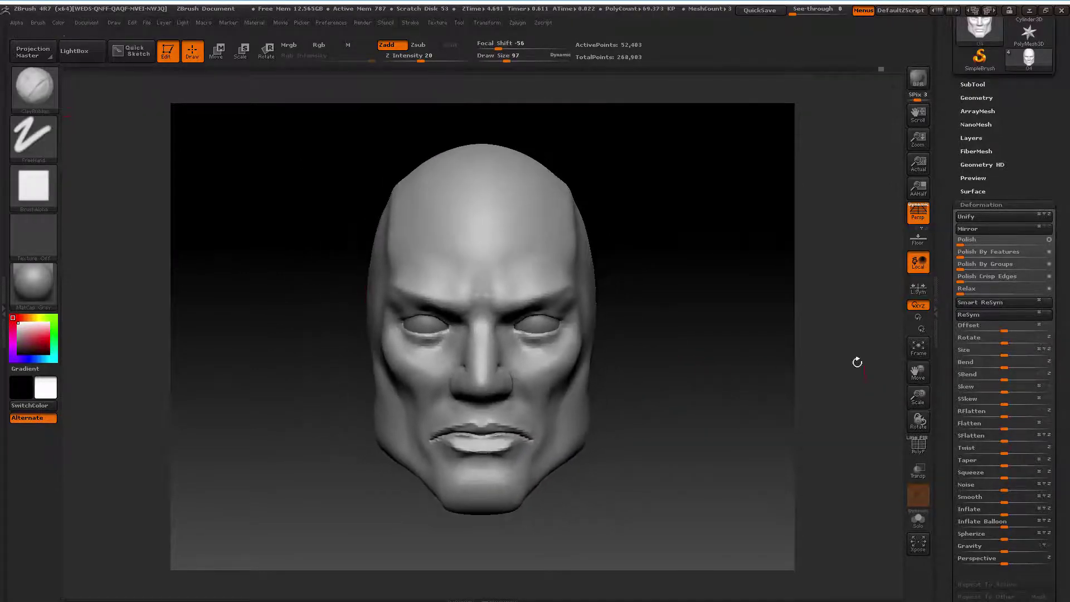
{"action": "left_click", "coordinate": [35, 97]}
Reshape the jaw and cheeks with the Move brush from above and front, sizes 131 to 226
{"action": "left_click", "coordinate": [249, 99]}
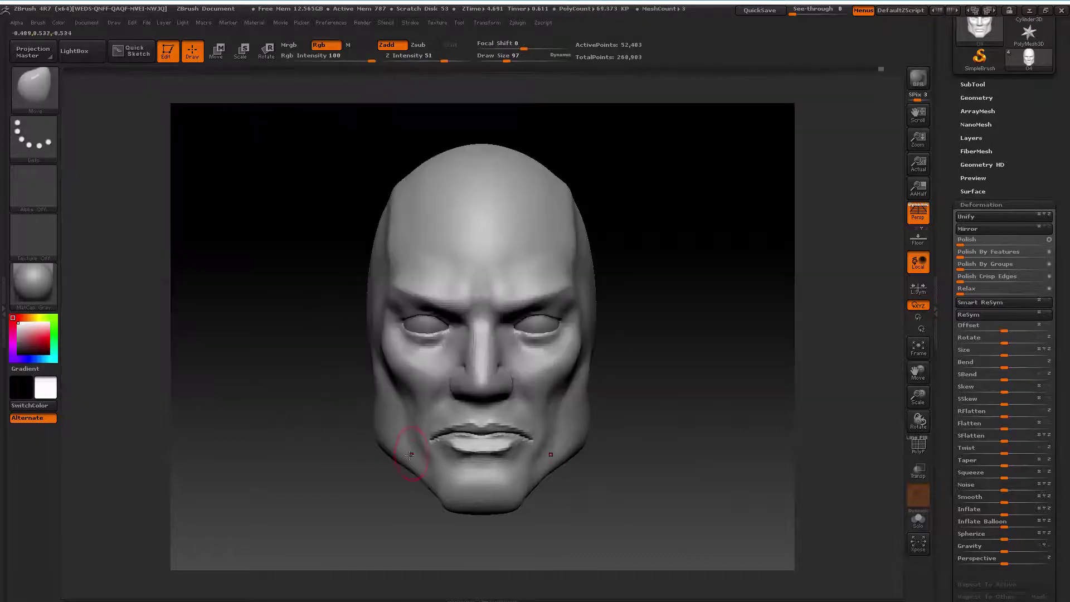
{"action": "key", "text": "space"}
{"action": "left_click_drag", "start_coordinate": [412, 422], "coordinate": [415, 422]}
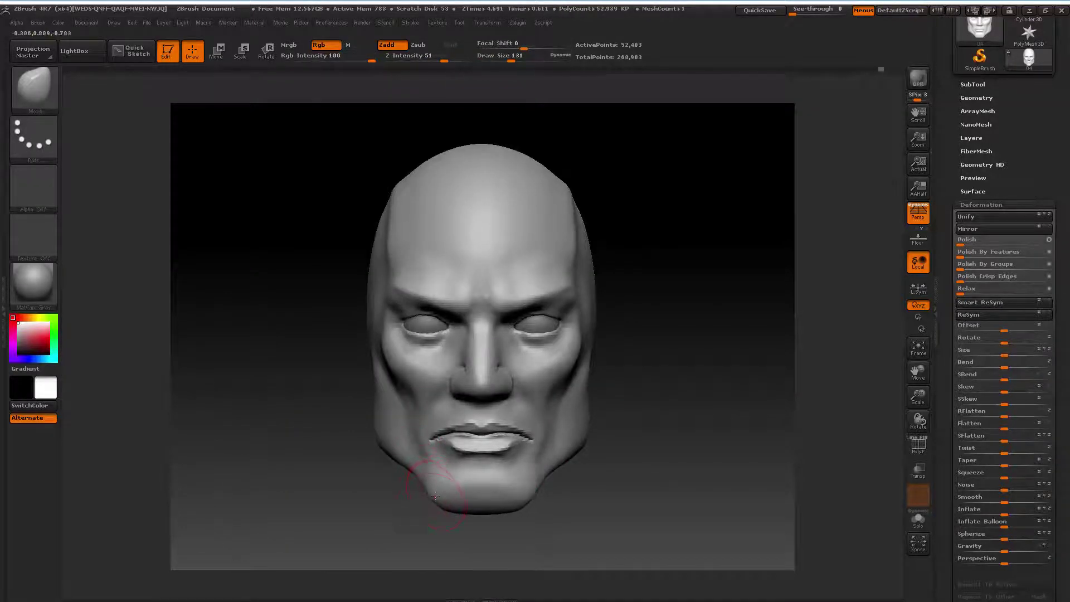
{"action": "mouse_move", "coordinate": [616, 375]}
{"action": "left_mouse_down"}
{"action": "mouse_move", "coordinate": [668, 411]}
{"action": "mouse_move", "coordinate": [615, 427]}
{"action": "left_mouse_up"}
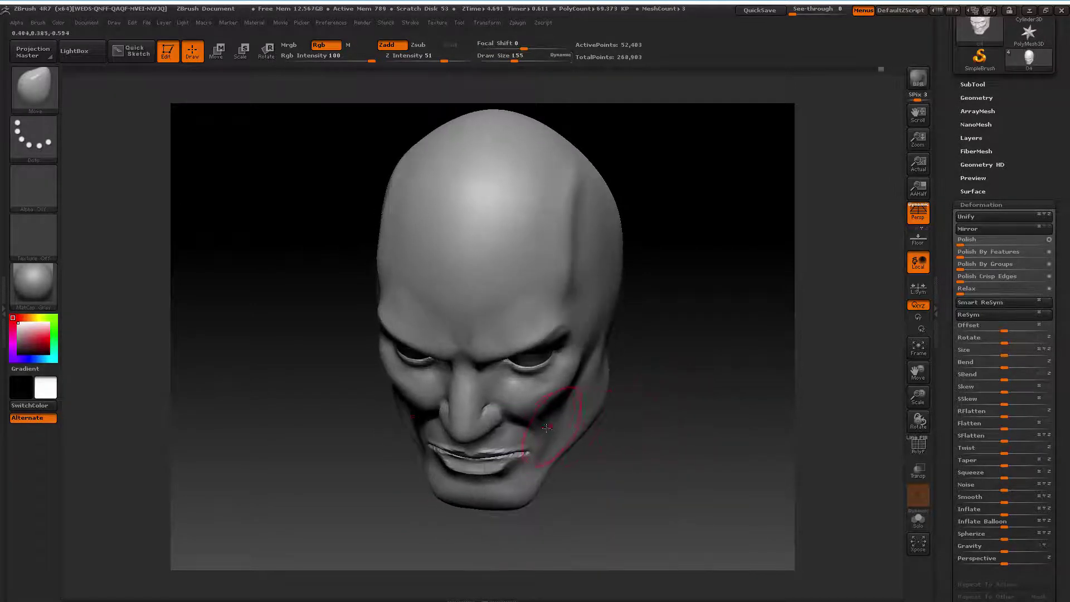
{"action": "key", "text": "space"}
{"action": "mouse_move", "coordinate": [547, 427]}
{"action": "left_mouse_down"}
{"action": "mouse_move", "coordinate": [602, 446]}
{"action": "mouse_move", "coordinate": [609, 430]}
{"action": "mouse_move", "coordinate": [591, 440]}
{"action": "mouse_move", "coordinate": [561, 416]}
{"action": "left_mouse_up"}
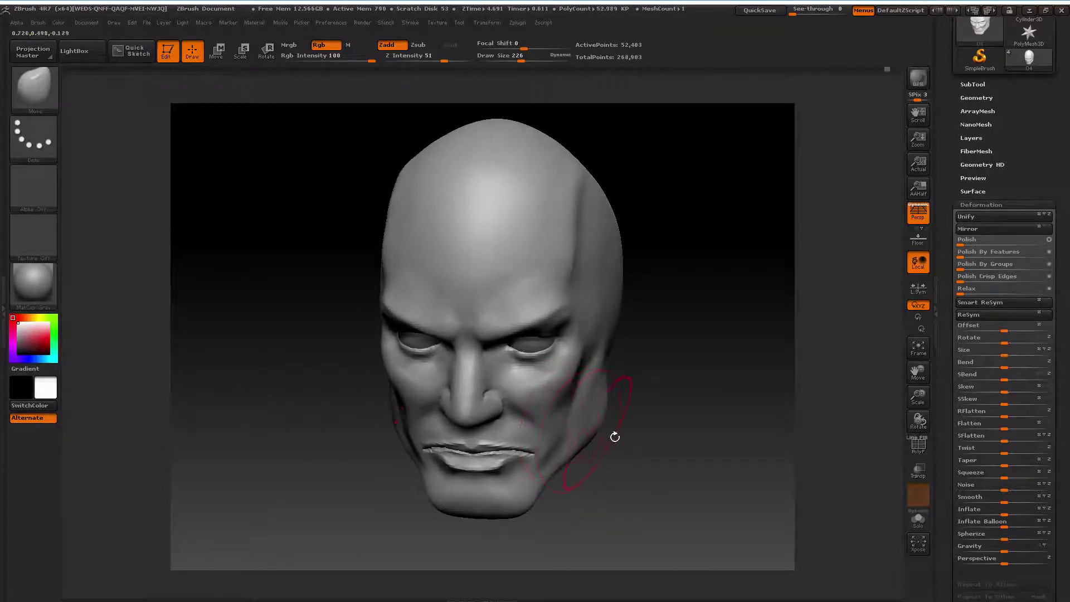
{"action": "left_click_drag", "start_coordinate": [615, 437], "coordinate": [640, 410]}
{"action": "key", "text": "space"}
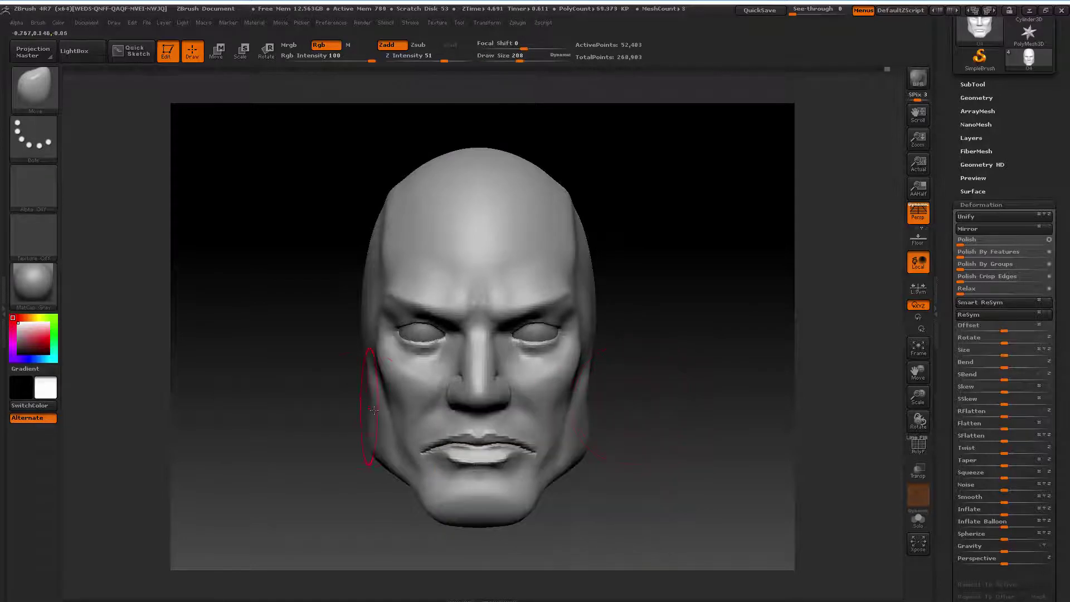
{"action": "key", "text": "space"}
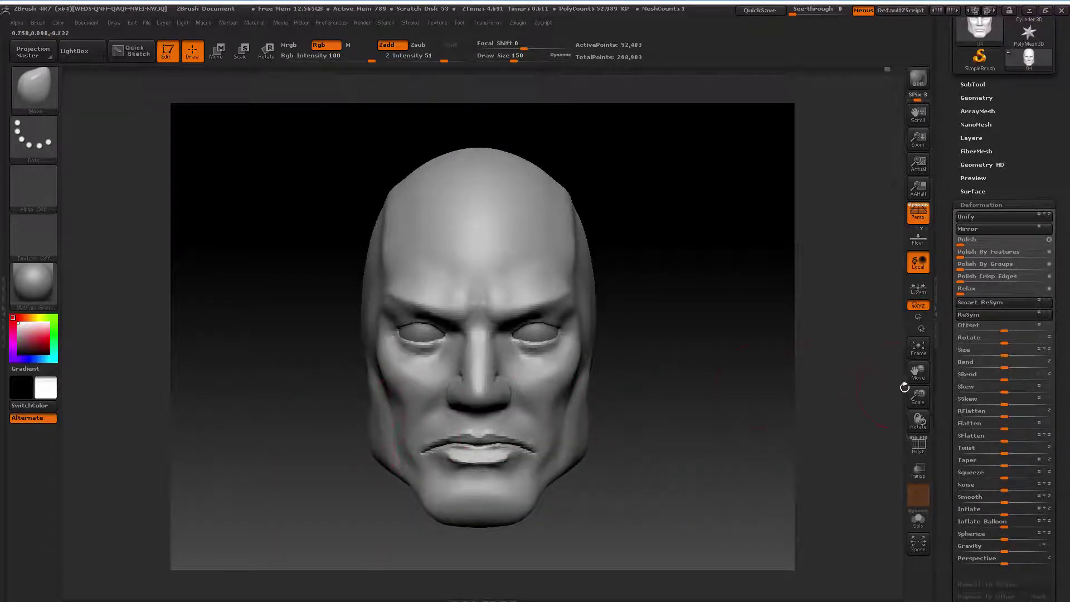
Adjust the jaw and cheeks in left profile, varying the Move brush between 69 and 155
{"action": "left_click_drag", "start_coordinate": [904, 387], "coordinate": [698, 406]}
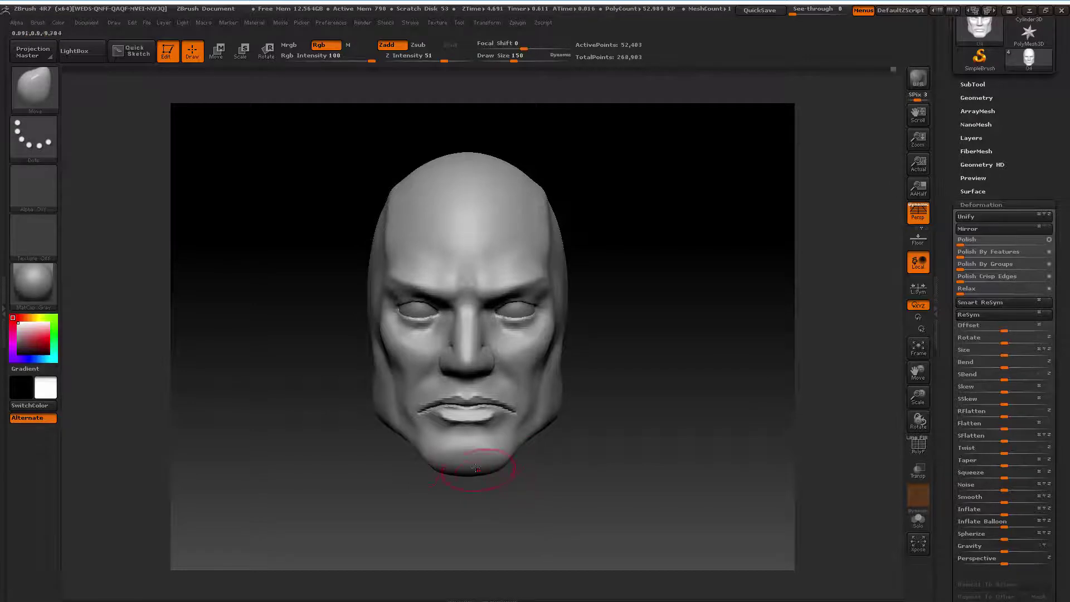
{"action": "key", "text": "space"}
{"action": "left_click_drag", "start_coordinate": [515, 417], "coordinate": [512, 417]}
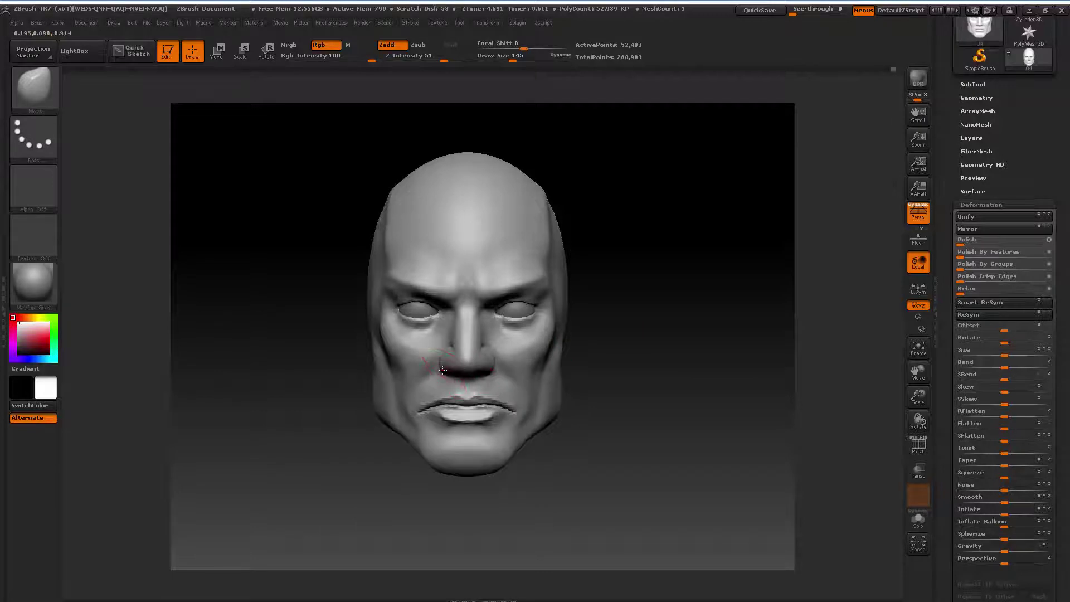
{"action": "key", "text": "space"}
{"action": "left_click_drag", "start_coordinate": [445, 368], "coordinate": [424, 368]}
{"action": "left_click_drag", "start_coordinate": [617, 347], "coordinate": [570, 346]}
{"action": "key", "text": "space"}
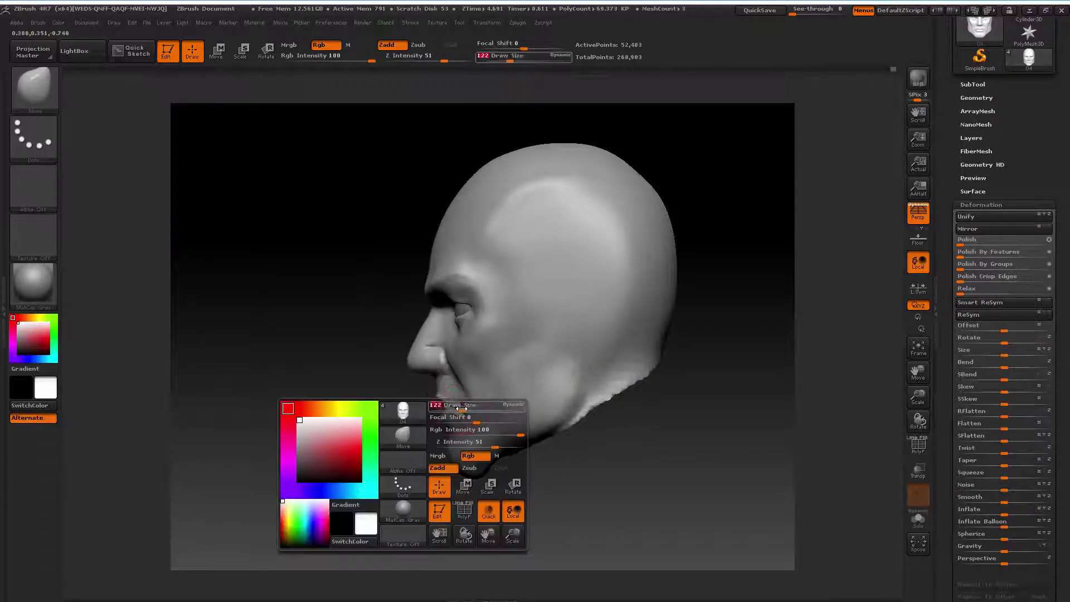
{"action": "key", "text": "space"}
{"action": "left_click_drag", "start_coordinate": [454, 425], "coordinate": [475, 434]}
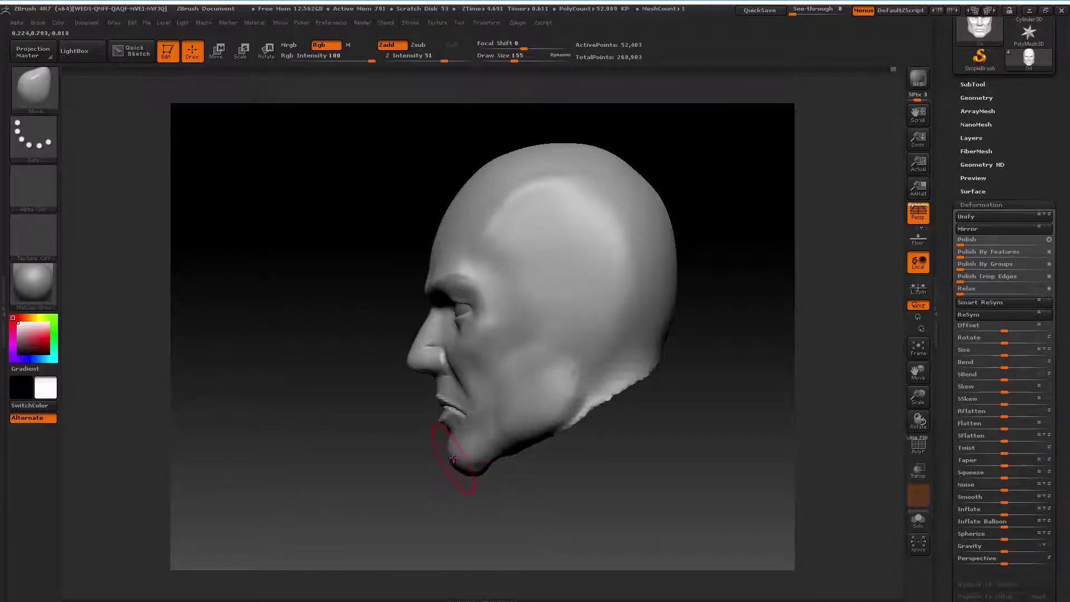
{"action": "key", "text": "space"}
{"action": "left_click_drag", "start_coordinate": [484, 422], "coordinate": [471, 420]}
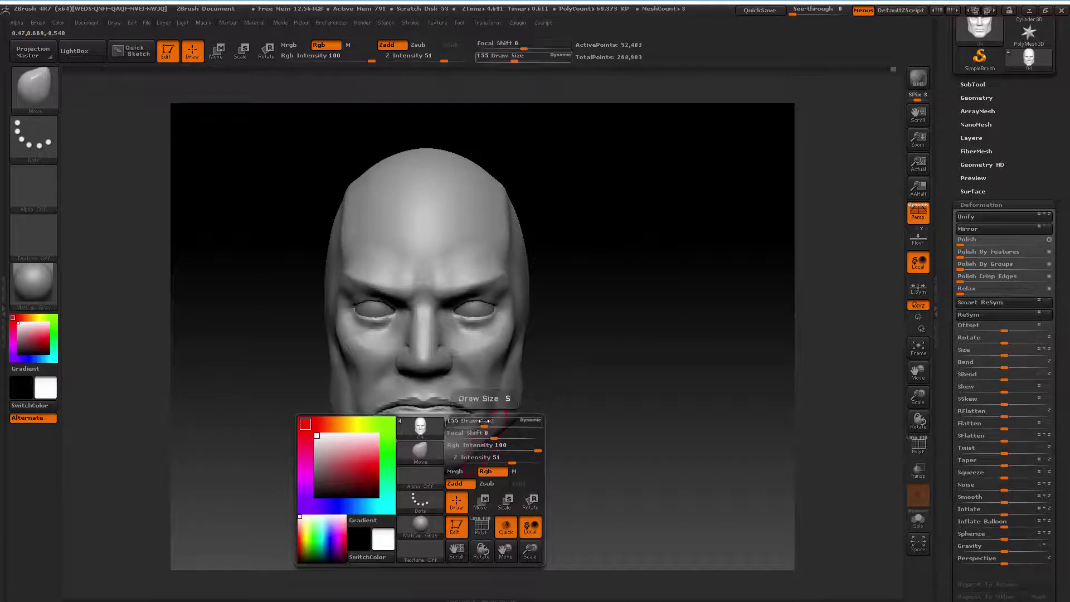
Refine the lips from the front at sizes 101 and 72, then mask around the mouth and chin
{"action": "left_click_drag", "start_coordinate": [614, 408], "coordinate": [614, 357], "text": "alt"}
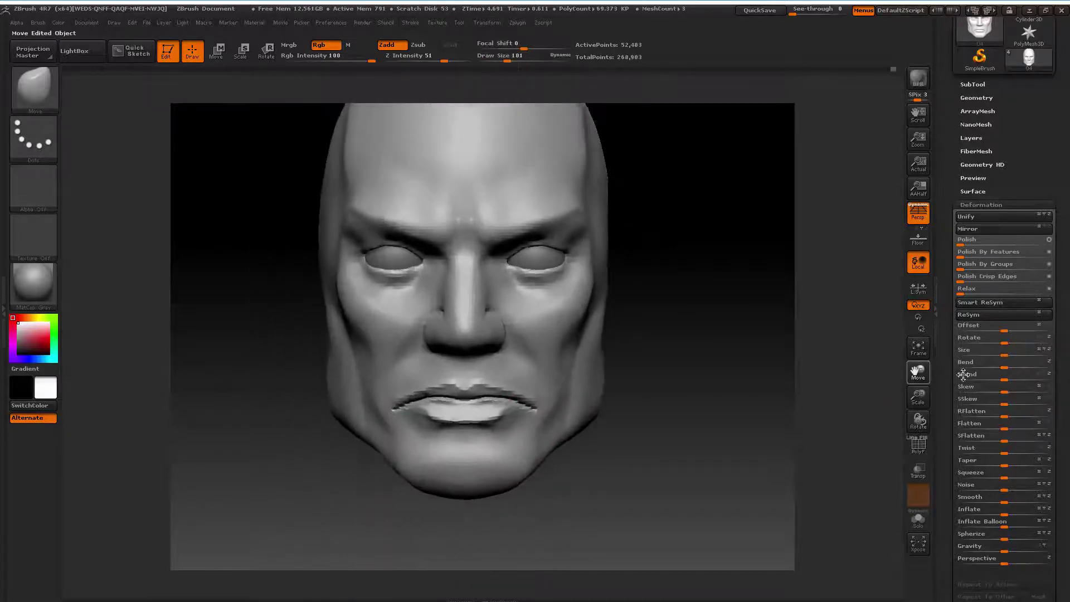
{"action": "key", "text": "space"}
{"action": "mouse_move", "coordinate": [484, 386]}
{"action": "left_mouse_down"}
{"action": "mouse_move", "coordinate": [500, 386]}
{"action": "mouse_move", "coordinate": [484, 385]}
{"action": "left_mouse_up"}
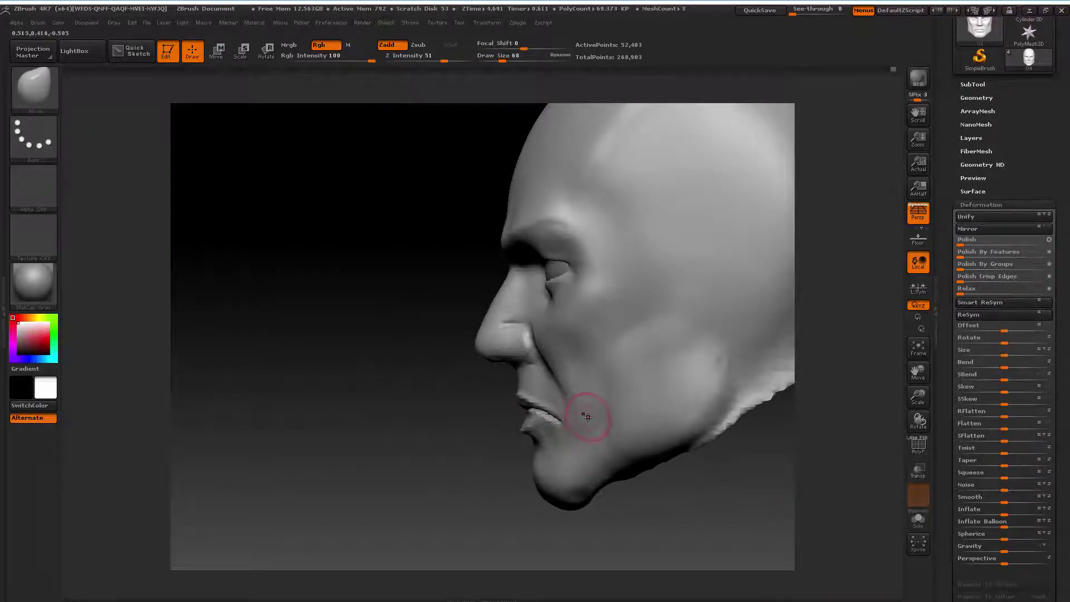
{"action": "key", "text": "bracketleft"}
{"action": "mouse_move", "coordinate": [557, 378]}
{"action": "right_mouse_down"}
{"action": "mouse_move", "coordinate": [536, 366]}
{"action": "mouse_move", "coordinate": [557, 359]}
{"action": "right_mouse_up"}
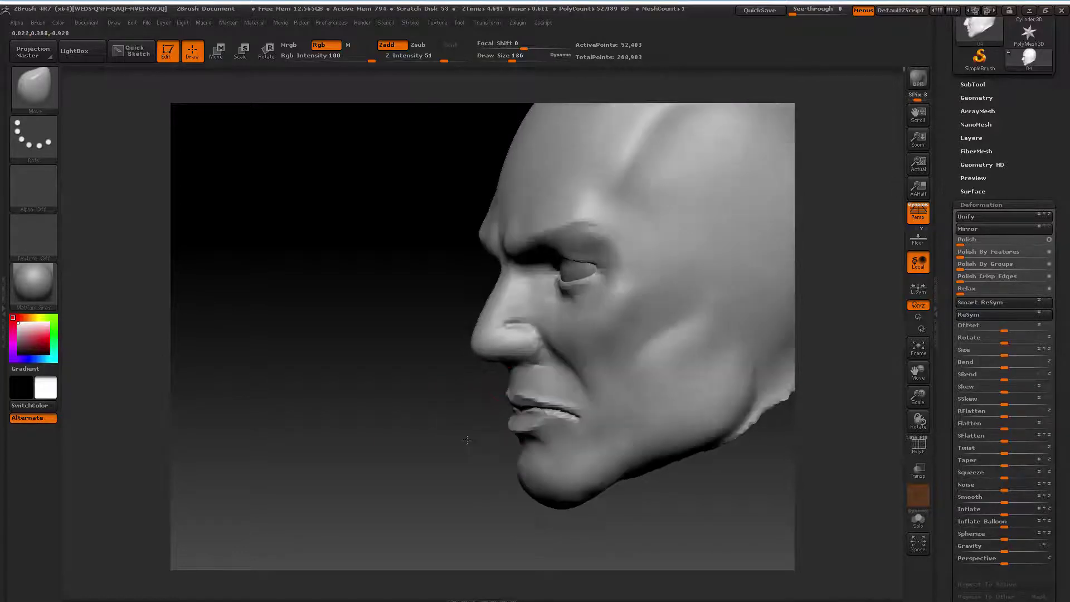
{"action": "left_click_drag", "start_coordinate": [454, 428], "coordinate": [502, 419]}
{"action": "right_click_drag", "start_coordinate": [534, 402], "coordinate": [514, 402]}
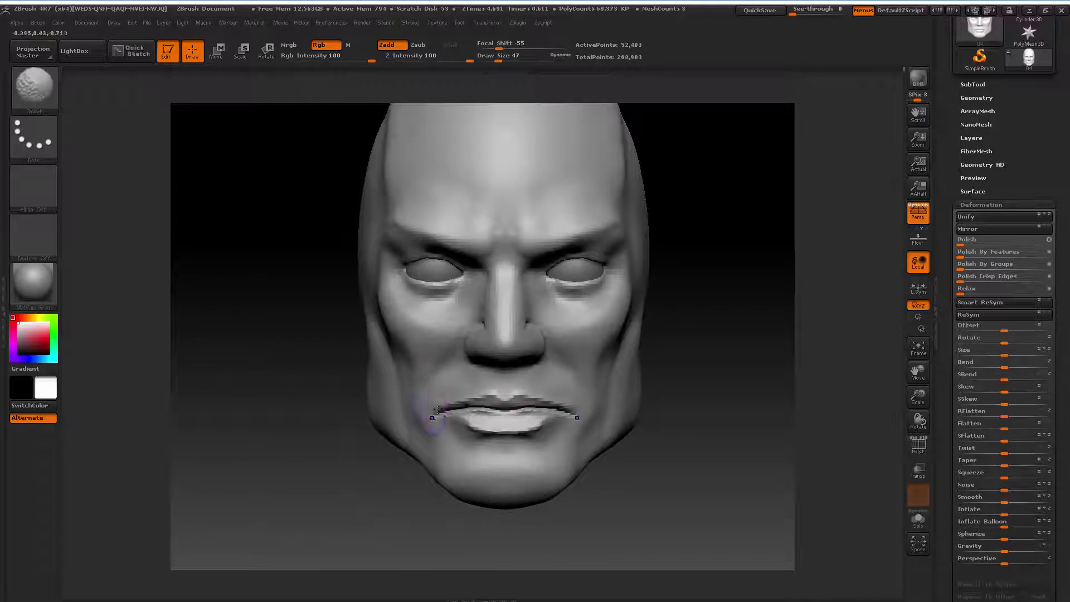
{"action": "key", "text": "ctrl"}
{"action": "mouse_move", "coordinate": [481, 391]}
{"action": "left_mouse_down", "text": "ctrl"}
{"action": "mouse_move", "coordinate": [518, 397]}
{"action": "mouse_move", "coordinate": [440, 403]}
{"action": "mouse_move", "coordinate": [429, 390]}
{"action": "mouse_move", "coordinate": [451, 371]}
{"action": "mouse_move", "coordinate": [474, 384]}
{"action": "mouse_move", "coordinate": [431, 395]}
{"action": "mouse_move", "coordinate": [431, 471]}
{"action": "mouse_move", "coordinate": [419, 410]}
{"action": "mouse_move", "coordinate": [423, 455]}
{"action": "left_mouse_up", "text": "ctrl"}
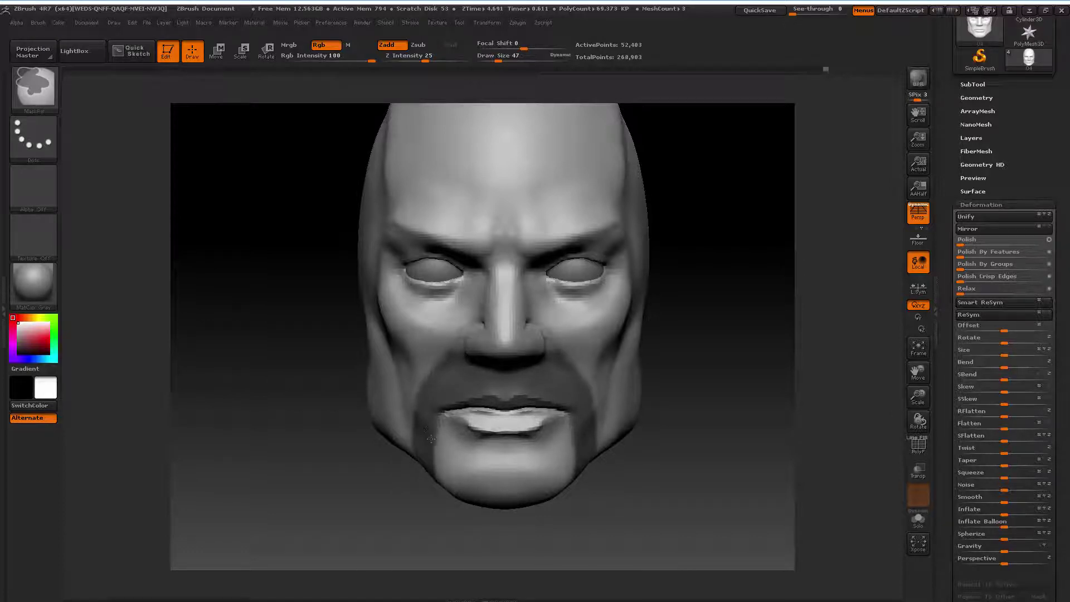
Push the lower lip forward in left profile and front view, with Move brush sizes 122, 89 and 75
{"action": "key", "text": "b"}
{"action": "key", "text": "m"}
{"action": "key", "text": "v"}
{"action": "left_click_drag", "start_coordinate": [726, 386], "coordinate": [681, 386]}
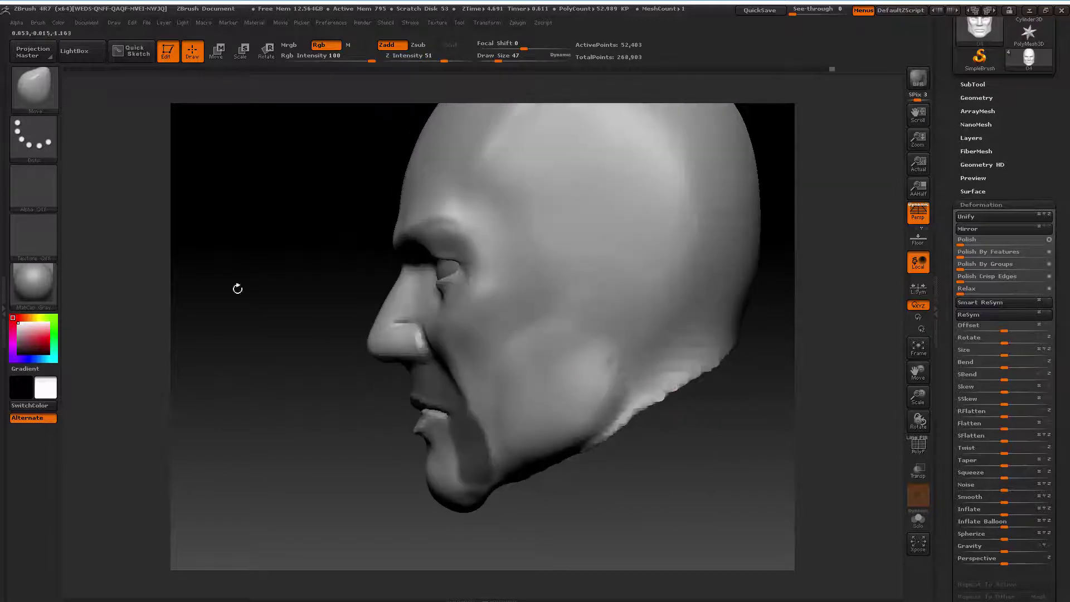
{"action": "key", "text": "space"}
{"action": "left_click_drag", "start_coordinate": [499, 369], "coordinate": [508, 370]}
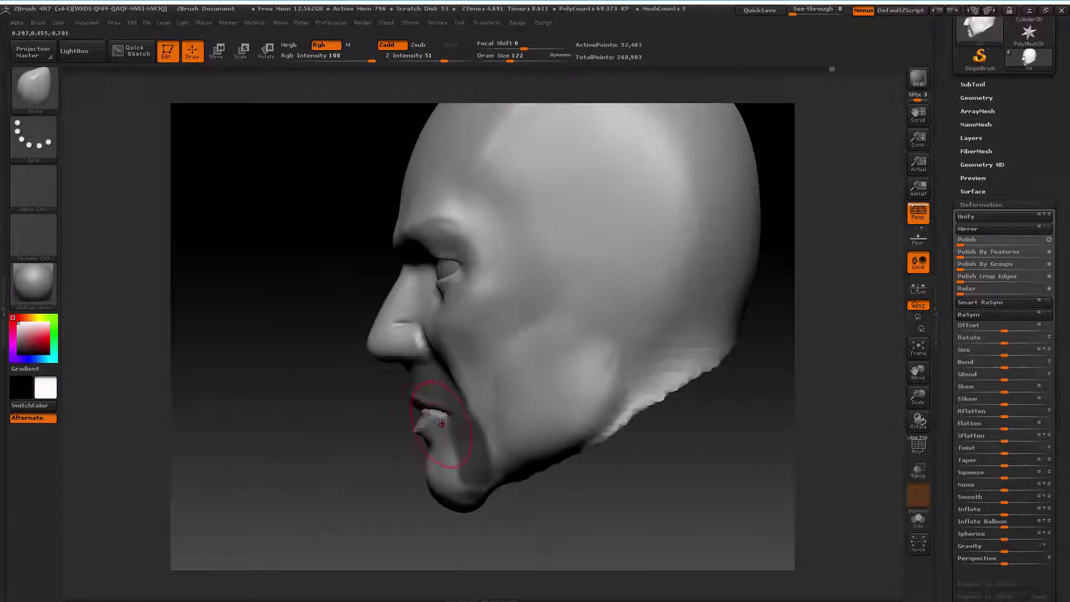
{"action": "key", "text": "space"}
{"action": "mouse_move", "coordinate": [441, 419]}
{"action": "left_mouse_down"}
{"action": "mouse_move", "coordinate": [405, 440]}
{"action": "mouse_move", "coordinate": [402, 423]}
{"action": "mouse_move", "coordinate": [415, 431]}
{"action": "left_mouse_up"}
{"action": "mouse_move", "coordinate": [348, 454]}
{"action": "left_mouse_down"}
{"action": "mouse_move", "coordinate": [396, 450]}
{"action": "mouse_move", "coordinate": [353, 425]}
{"action": "left_mouse_up"}
{"action": "key", "text": "space"}
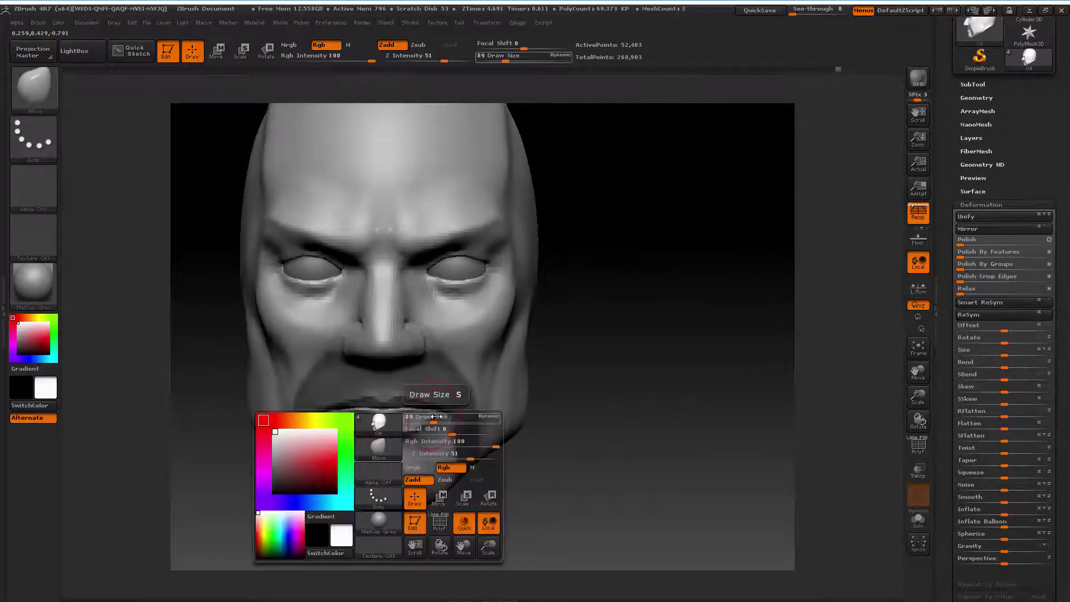
{"action": "mouse_move", "coordinate": [563, 386]}
{"action": "left_mouse_down"}
{"action": "mouse_move", "coordinate": [541, 422]}
{"action": "mouse_move", "coordinate": [394, 429]}
{"action": "left_mouse_up"}
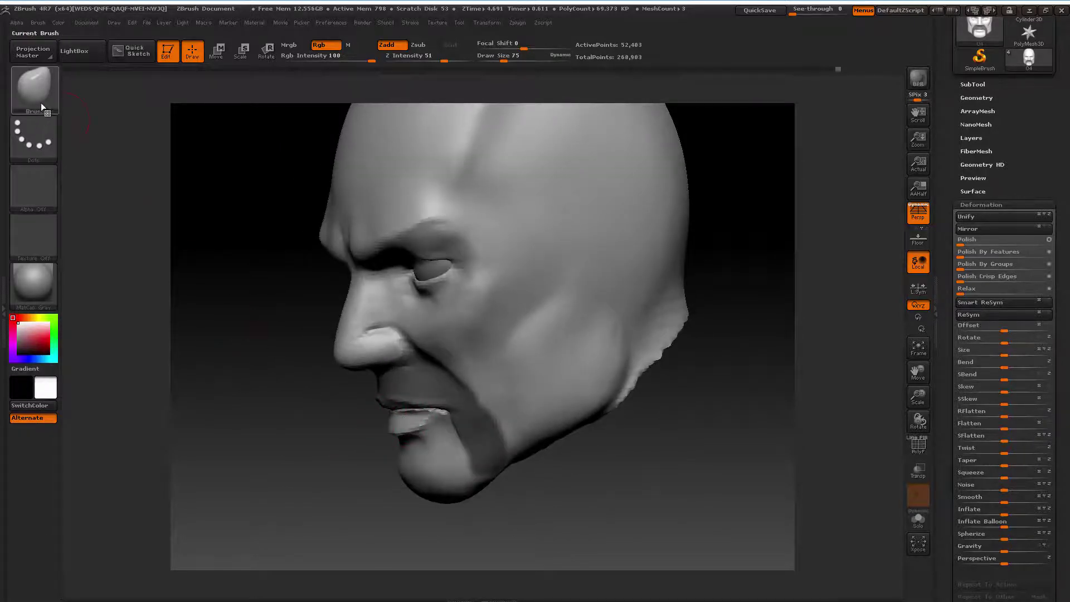
Build up the lower lip in close-up with ClayBuildup and Shift-smooth it
{"action": "left_click", "coordinate": [41, 102]}
{"action": "left_click", "coordinate": [286, 329]}
{"action": "mouse_move", "coordinate": [286, 329]}
{"action": "left_mouse_down", "text": "alt"}
{"action": "mouse_move", "coordinate": [432, 344]}
{"action": "mouse_move", "coordinate": [410, 344]}
{"action": "left_mouse_up", "text": "alt"}
{"action": "key", "text": "space"}
{"action": "key", "text": "space"}
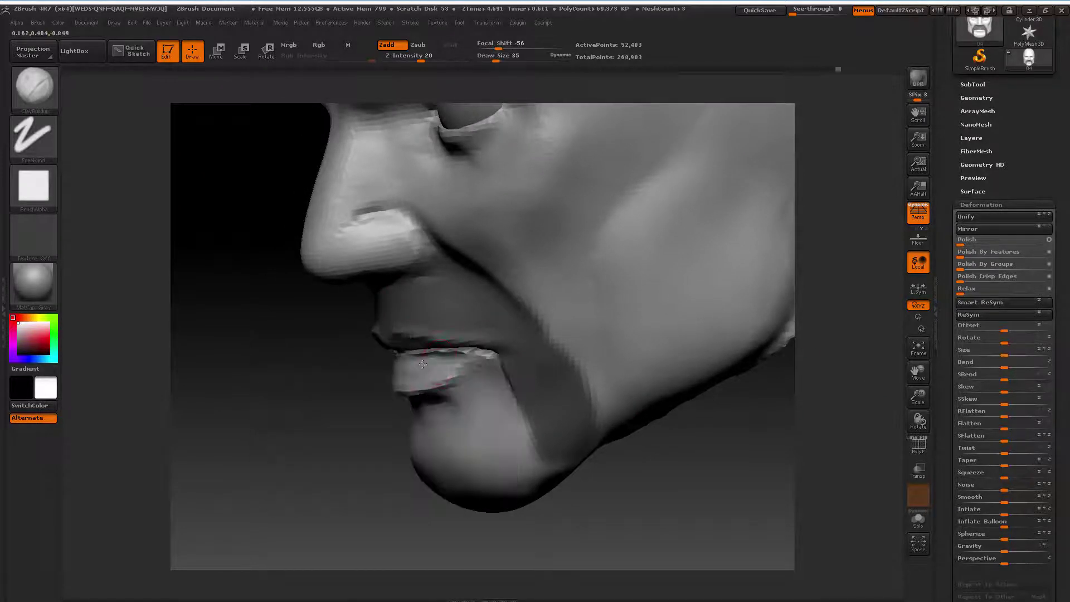
{"action": "mouse_move", "coordinate": [412, 362]}
{"action": "left_mouse_down"}
{"action": "mouse_move", "coordinate": [411, 371]}
{"action": "mouse_move", "coordinate": [397, 362]}
{"action": "mouse_move", "coordinate": [440, 357]}
{"action": "mouse_move", "coordinate": [439, 374]}
{"action": "left_mouse_up"}
{"action": "key", "text": "shift"}
{"action": "mouse_move", "coordinate": [317, 443]}
{"action": "left_mouse_down", "text": "shift"}
{"action": "mouse_move", "coordinate": [745, 385]}
{"action": "mouse_move", "coordinate": [429, 406]}
{"action": "left_mouse_up", "text": "shift"}
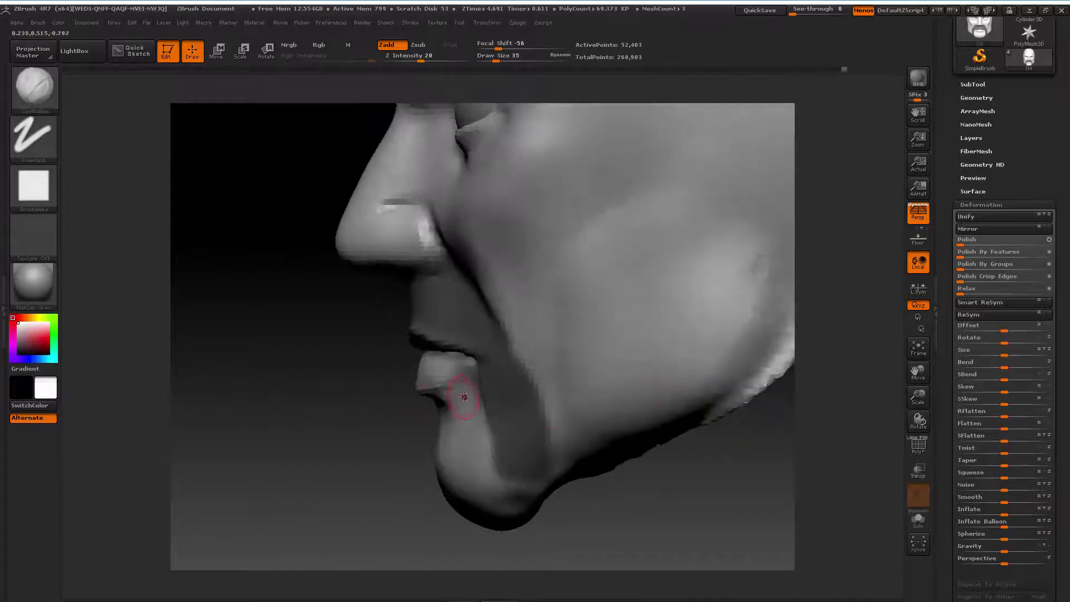
Add more lower-lip volume at size 42, smooth it, and fill out the chin underside
{"action": "key", "text": "space"}
{"action": "key", "text": "space"}
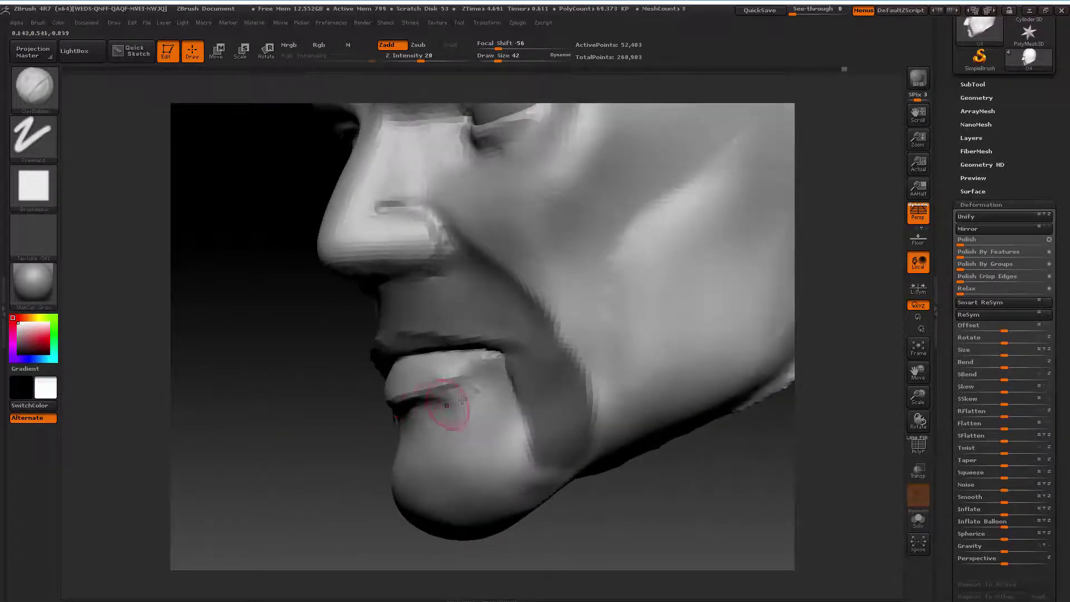
{"action": "mouse_move", "coordinate": [462, 400]}
{"action": "left_mouse_down"}
{"action": "mouse_move", "coordinate": [437, 401]}
{"action": "mouse_move", "coordinate": [462, 382]}
{"action": "mouse_move", "coordinate": [470, 429]}
{"action": "left_mouse_up"}
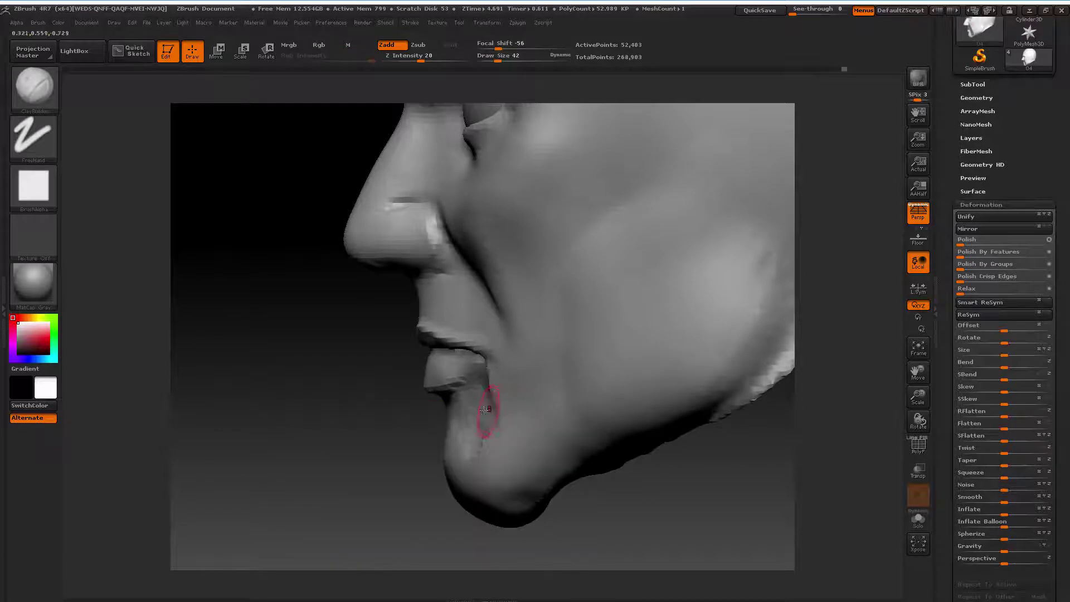
{"action": "key", "text": "shift"}
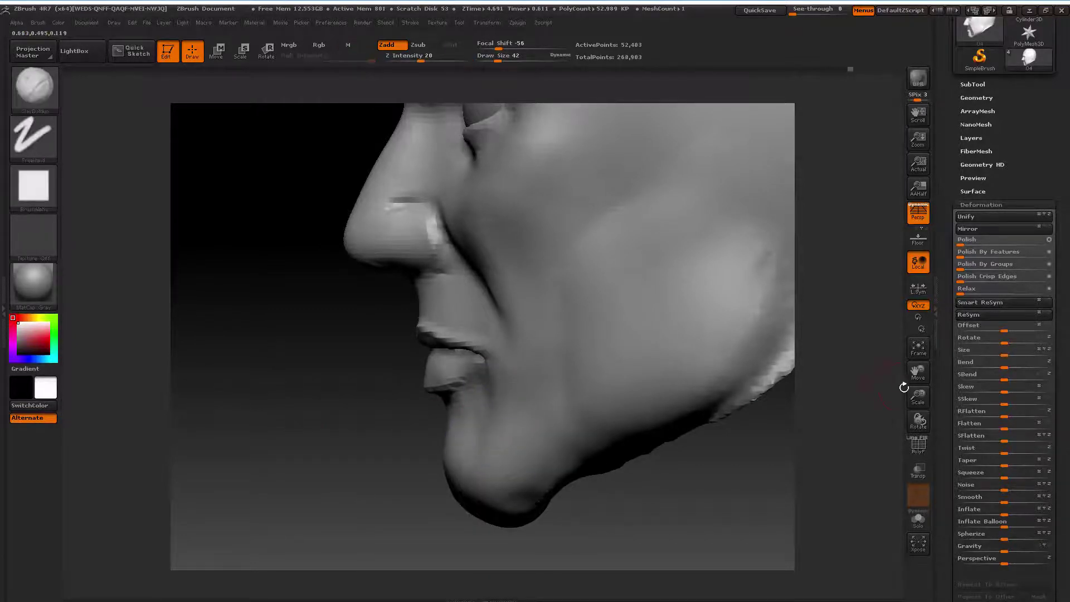
{"action": "key", "text": "space"}
{"action": "left_click_drag", "start_coordinate": [616, 412], "coordinate": [633, 412]}
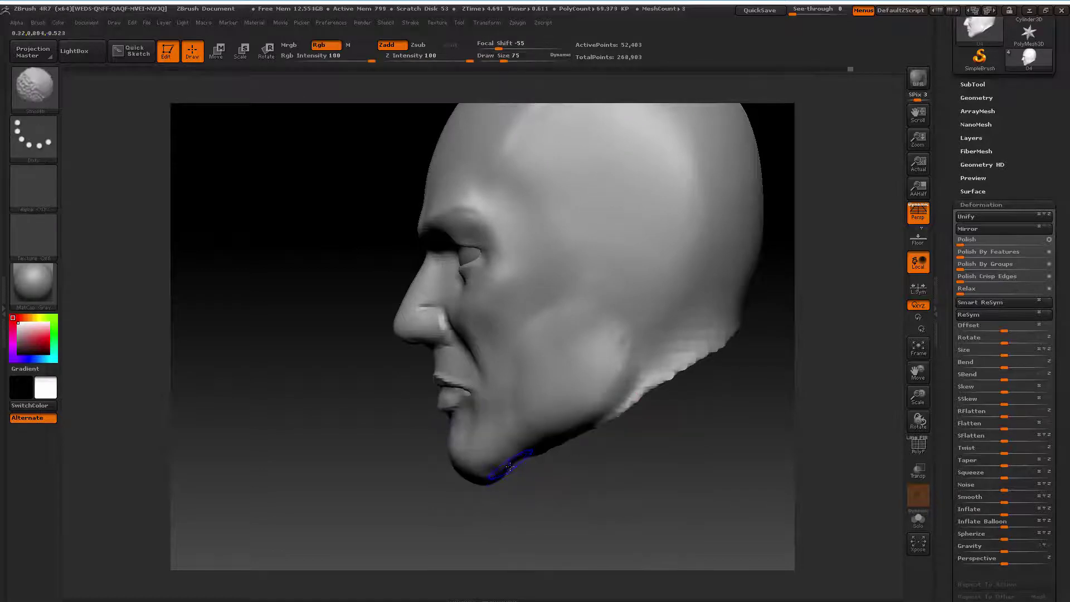
{"action": "left_click_drag", "start_coordinate": [918, 384], "coordinate": [783, 400]}
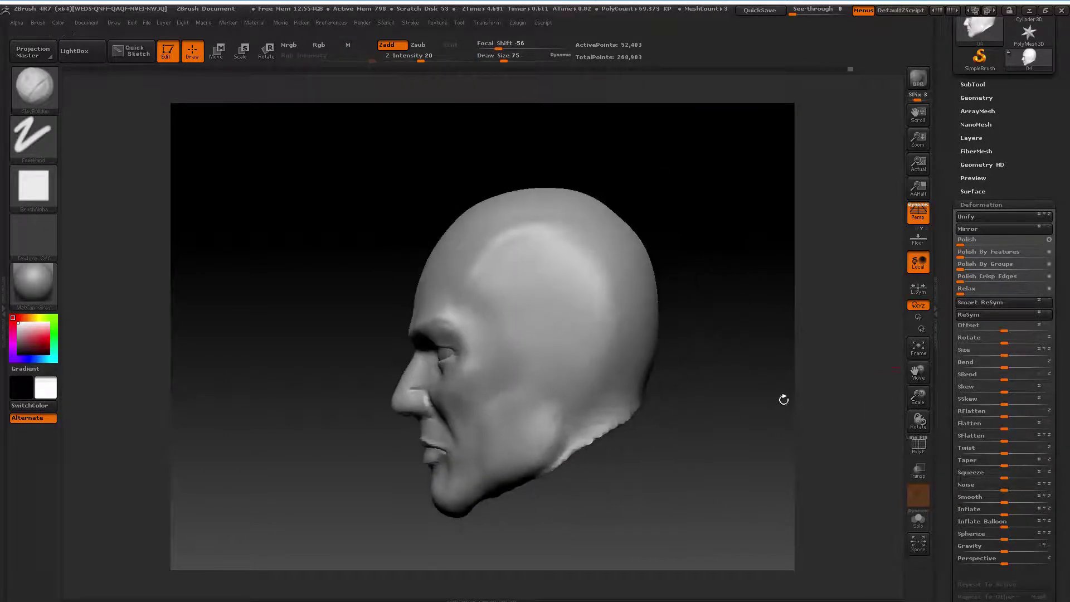
Enlarge the Move brush to 145 then 251, and undo the dropped jaw back to a closed mouth
{"action": "key", "text": "b"}
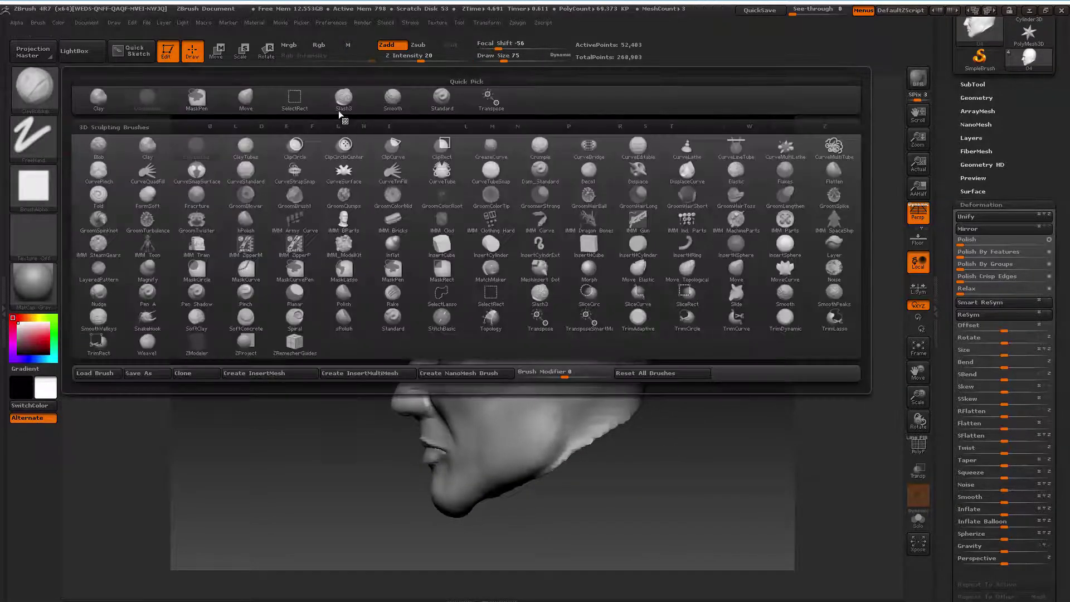
{"action": "left_click", "coordinate": [257, 112]}
{"action": "key", "text": "space"}
{"action": "left_click_drag", "start_coordinate": [380, 280], "coordinate": [407, 280]}
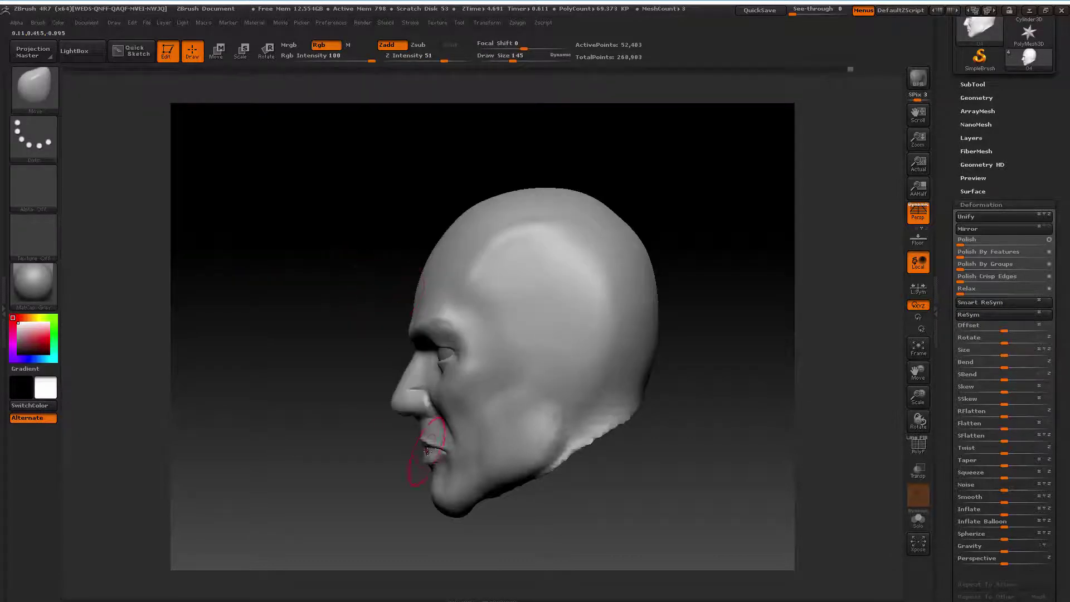
{"action": "key", "text": "space"}
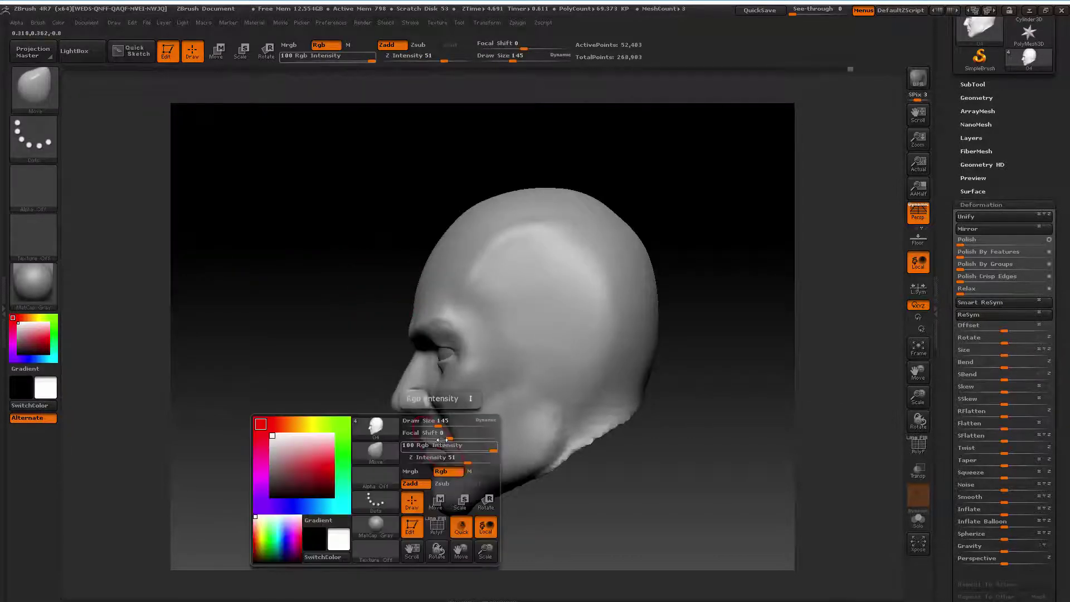
{"action": "left_click_drag", "start_coordinate": [436, 440], "coordinate": [460, 440]}
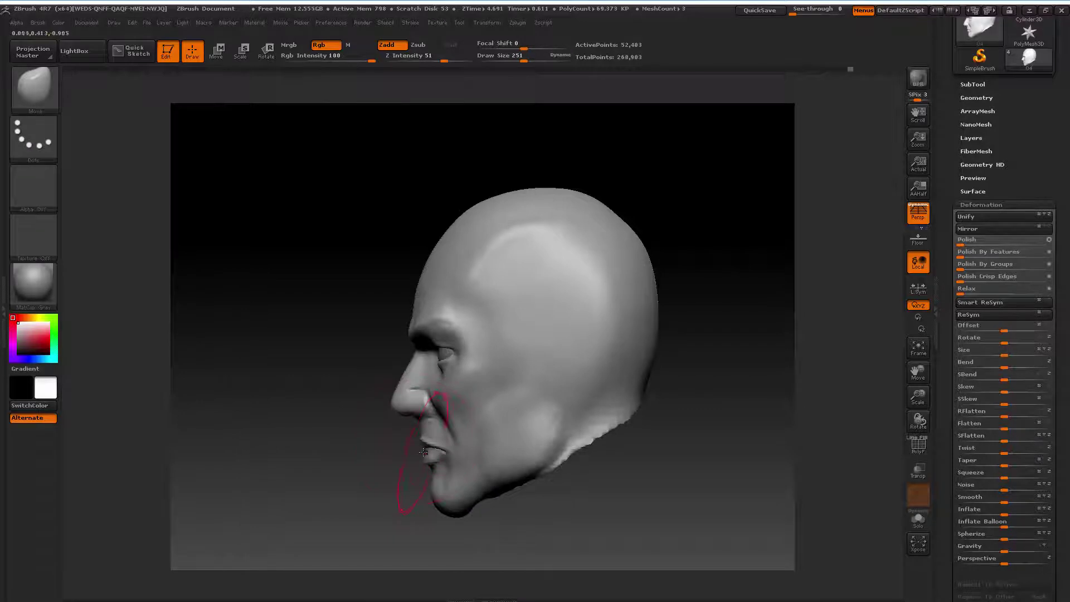
{"action": "key", "text": "ctrl+z"}
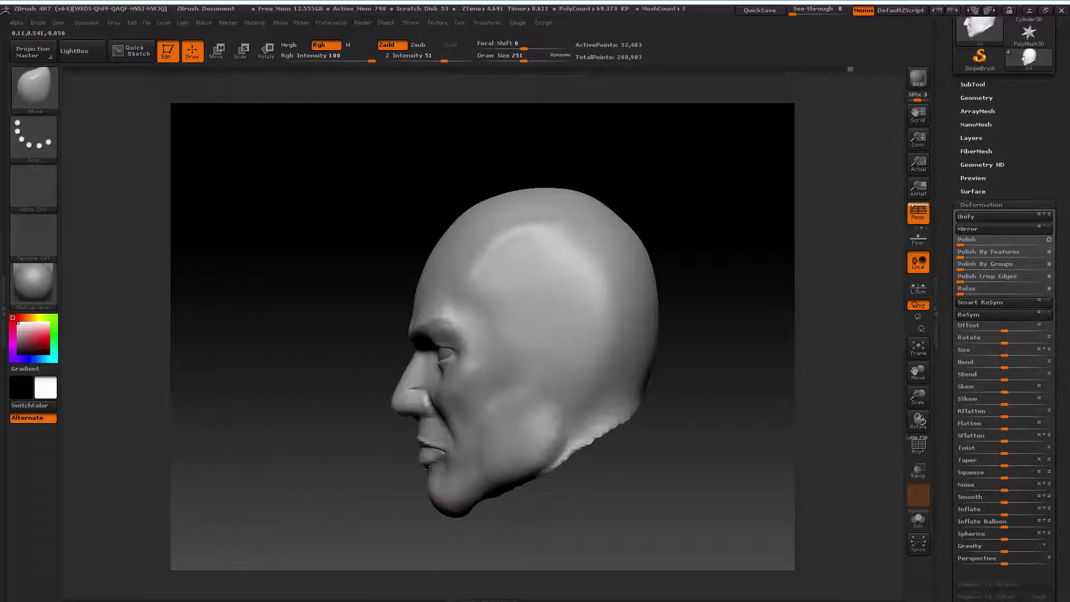
Blend the chin underside into the jaw with the Move brush at 186, 304 and 244
{"action": "key", "text": "space"}
{"action": "left_click_drag", "start_coordinate": [460, 440], "coordinate": [444, 440]}
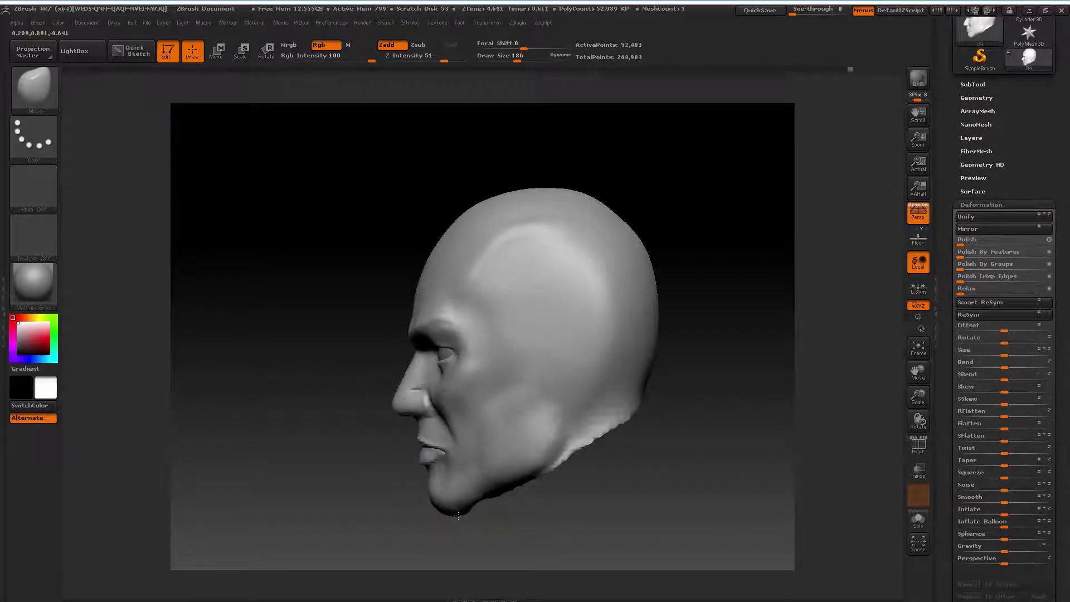
{"action": "key", "text": "space"}
{"action": "left_click_drag", "start_coordinate": [401, 430], "coordinate": [426, 430]}
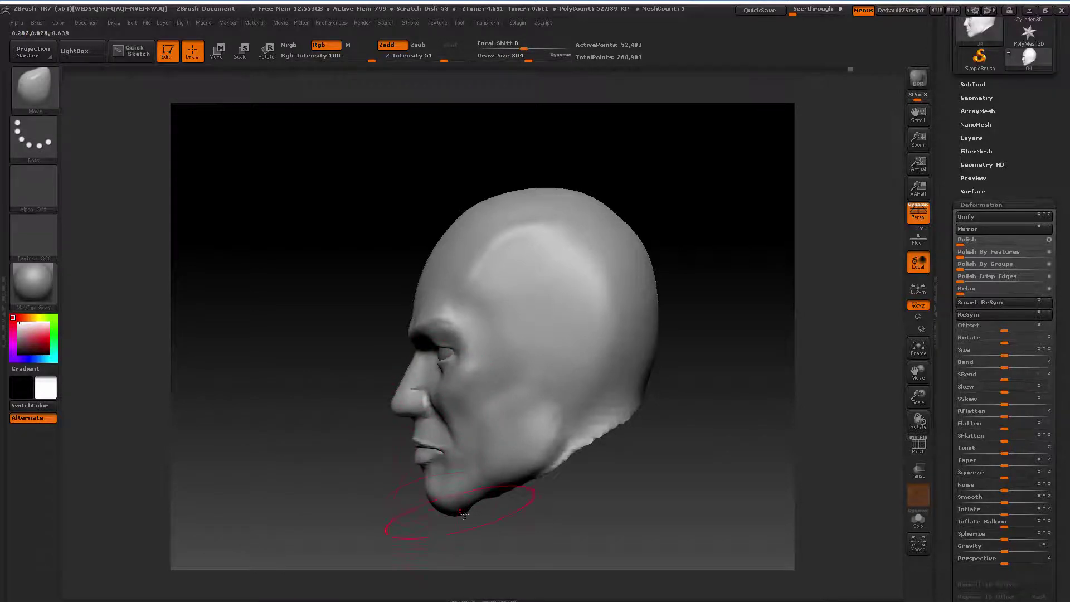
{"action": "key", "text": "space"}
{"action": "left_click_drag", "start_coordinate": [446, 422], "coordinate": [433, 422]}
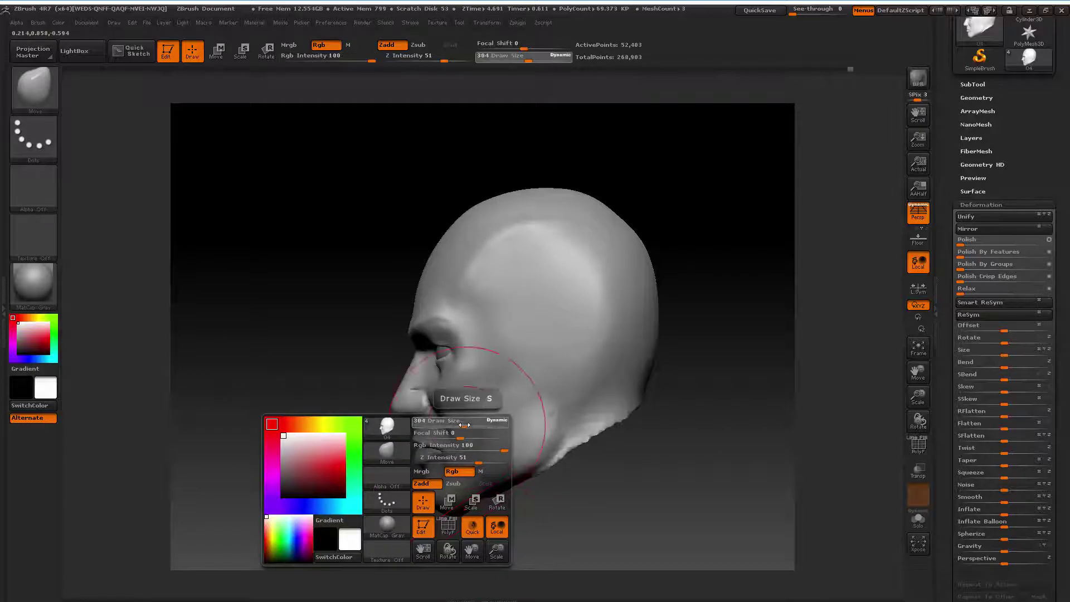
{"action": "left_click_drag", "start_coordinate": [368, 490], "coordinate": [468, 514]}
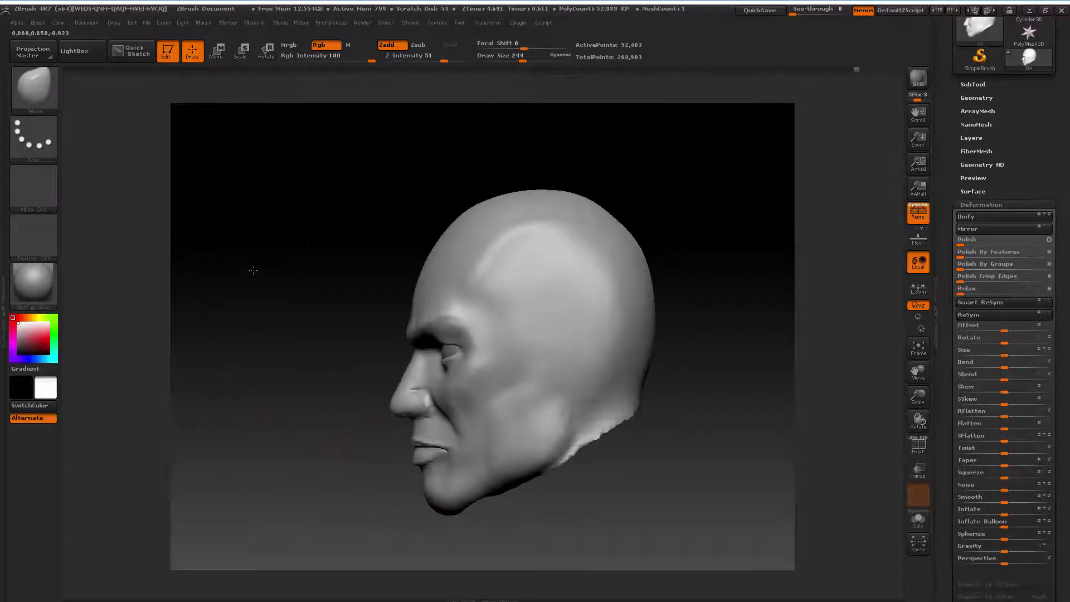
{"action": "left_click", "coordinate": [33, 83]}
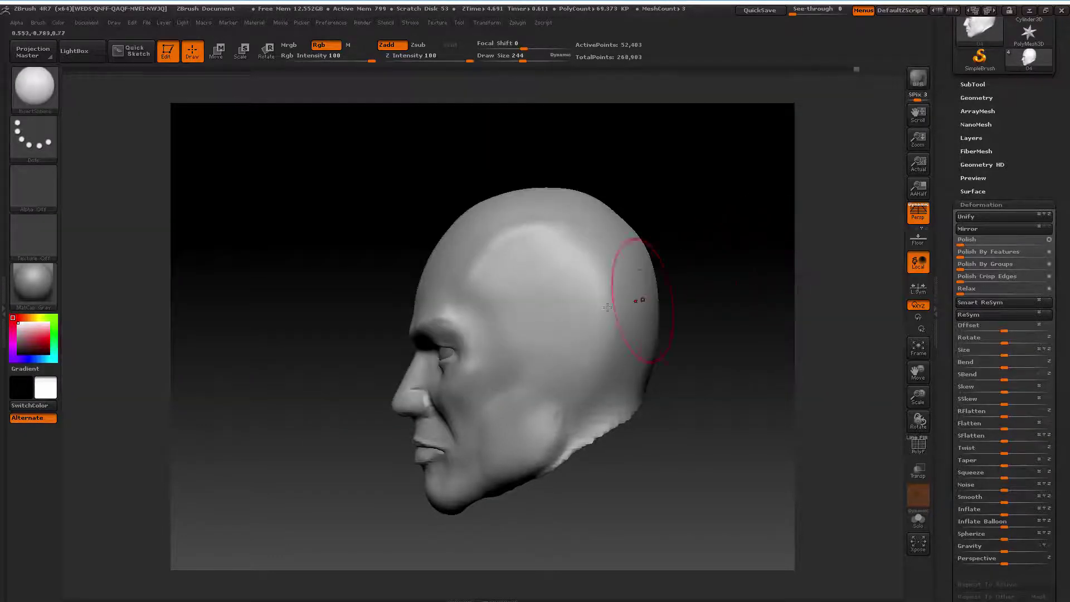
Insert a sphere at the ear position with the InsertSphere brush at Draw Size 101
{"action": "left_click", "coordinate": [785, 244]}
{"action": "key", "text": "space"}
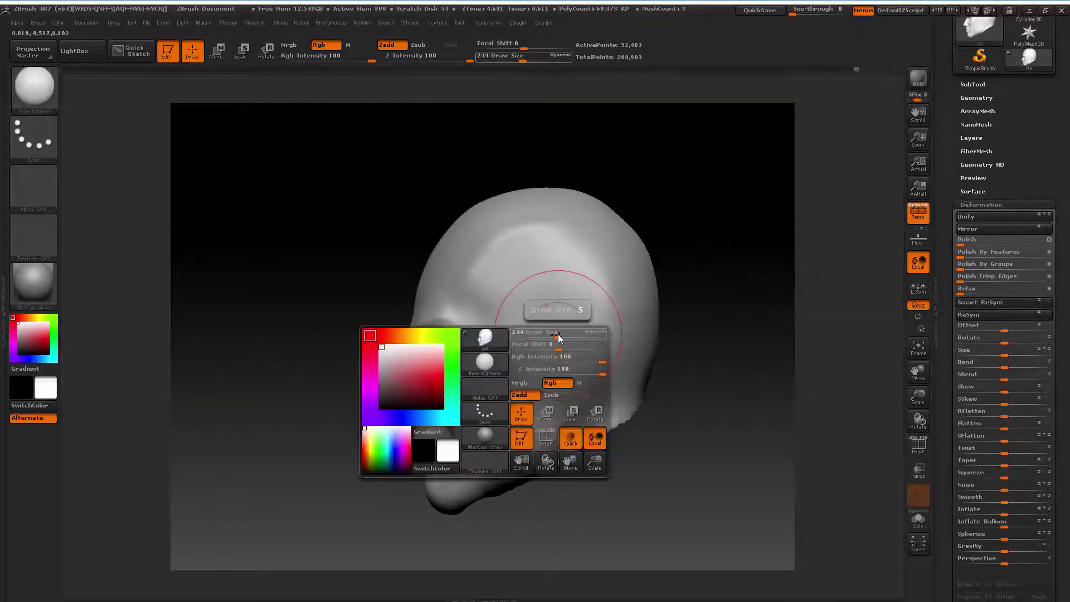
{"action": "left_click_drag", "start_coordinate": [559, 337], "coordinate": [545, 337]}
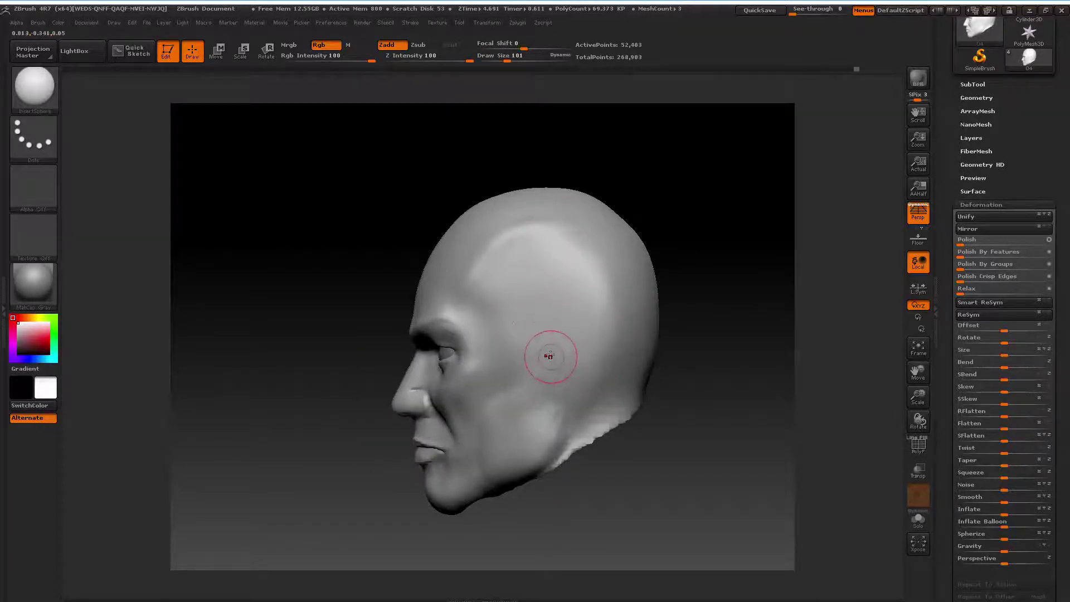
{"action": "left_click_drag", "start_coordinate": [549, 355], "coordinate": [552, 382]}
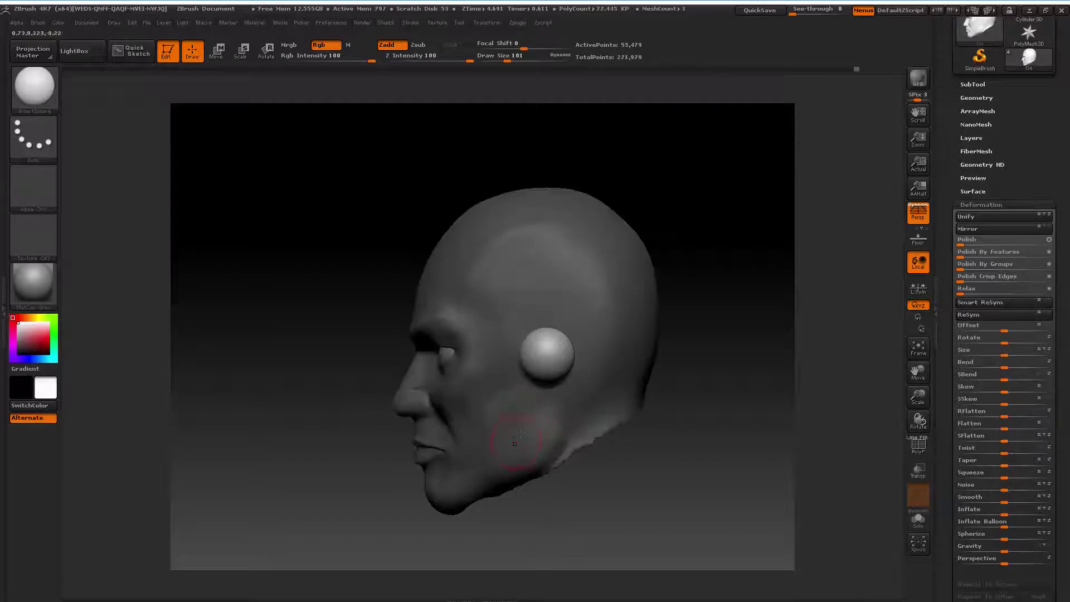
Split the sphere off with Split Masked Points and move its subtool below the head
{"action": "left_click", "coordinate": [974, 84]}
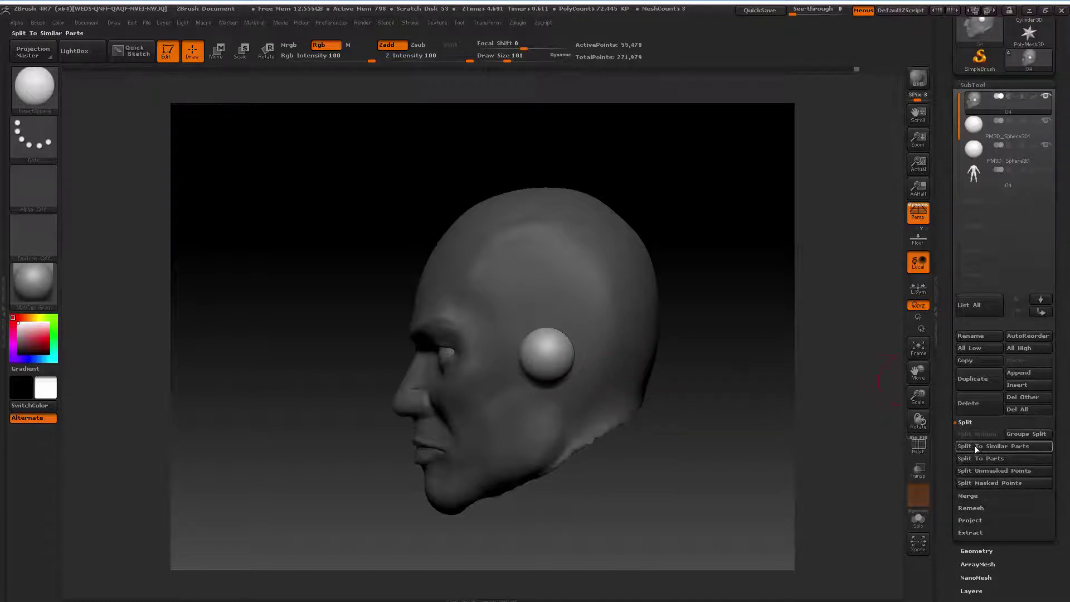
{"action": "left_click", "coordinate": [996, 484]}
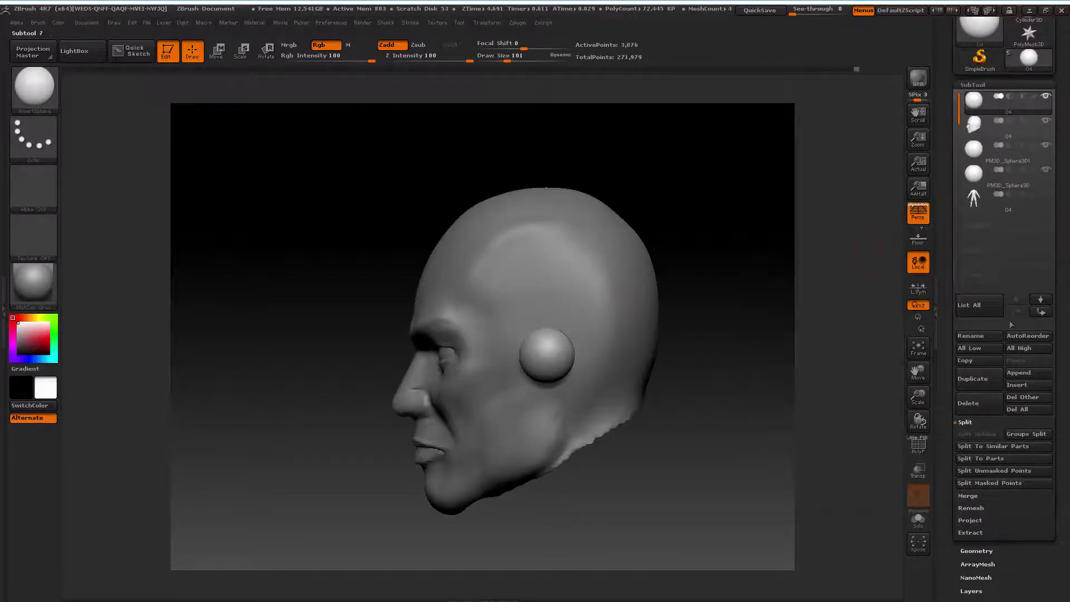
{"action": "left_click", "coordinate": [1041, 311]}
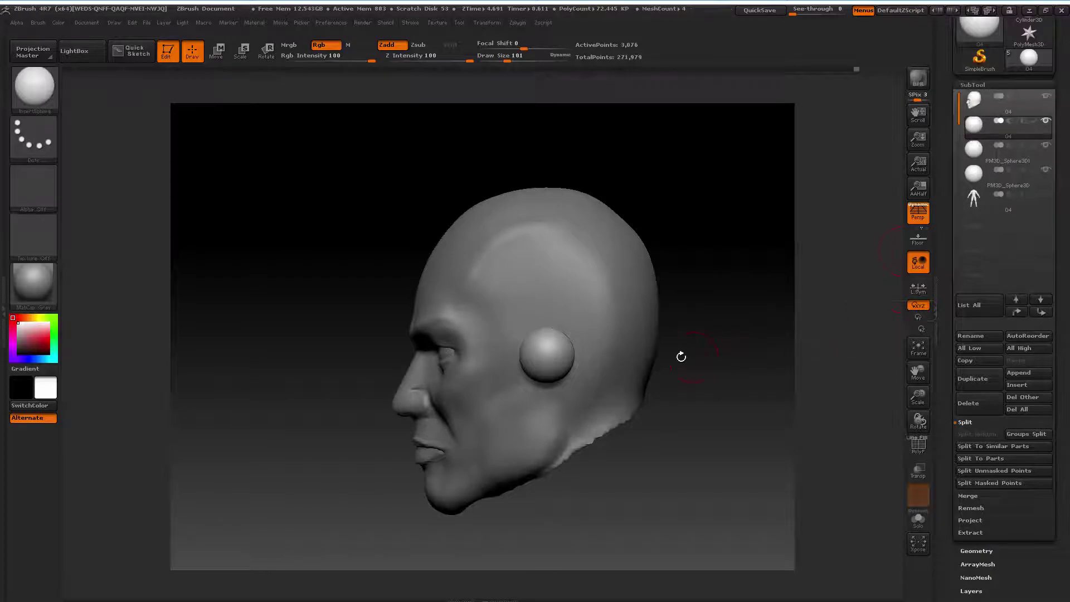
Slice the ear sphere in half with a Transpose clip line and nudge the disc forward
{"action": "left_click", "coordinate": [223, 53]}
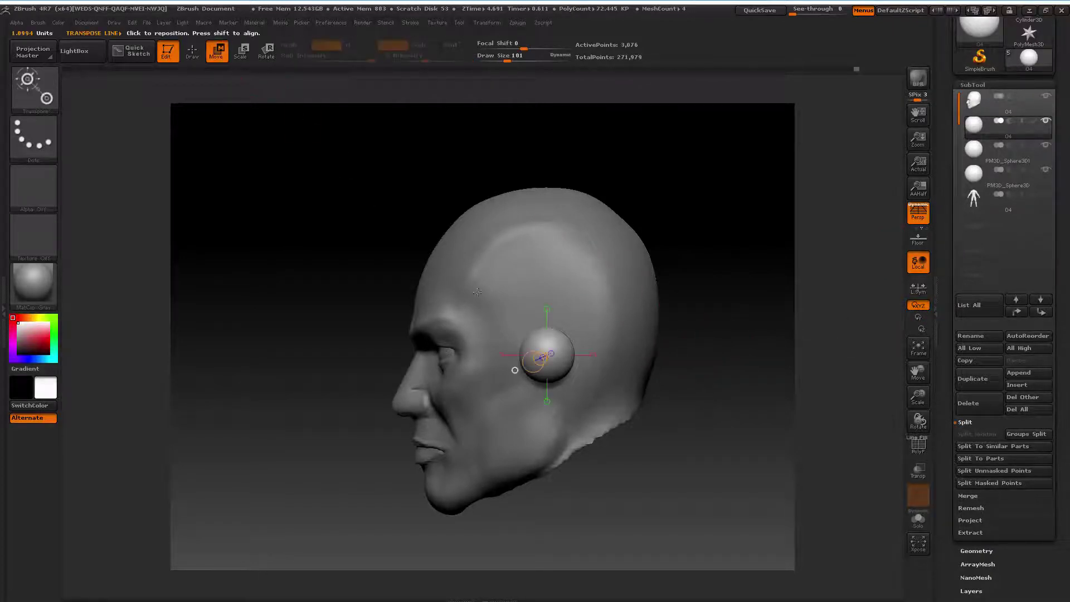
{"action": "left_click_drag", "start_coordinate": [555, 361], "coordinate": [380, 368]}
{"action": "left_click", "coordinate": [380, 368]}
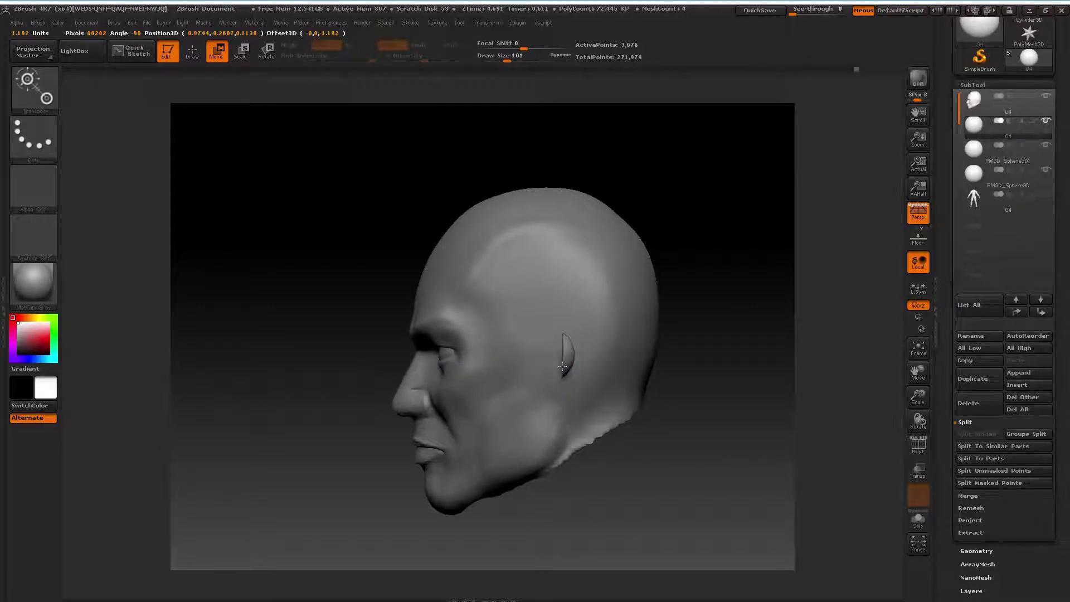
{"action": "mouse_move", "coordinate": [549, 367]}
{"action": "left_mouse_down"}
{"action": "mouse_move", "coordinate": [382, 369]}
{"action": "mouse_move", "coordinate": [335, 319]}
{"action": "mouse_move", "coordinate": [613, 341]}
{"action": "left_mouse_up"}
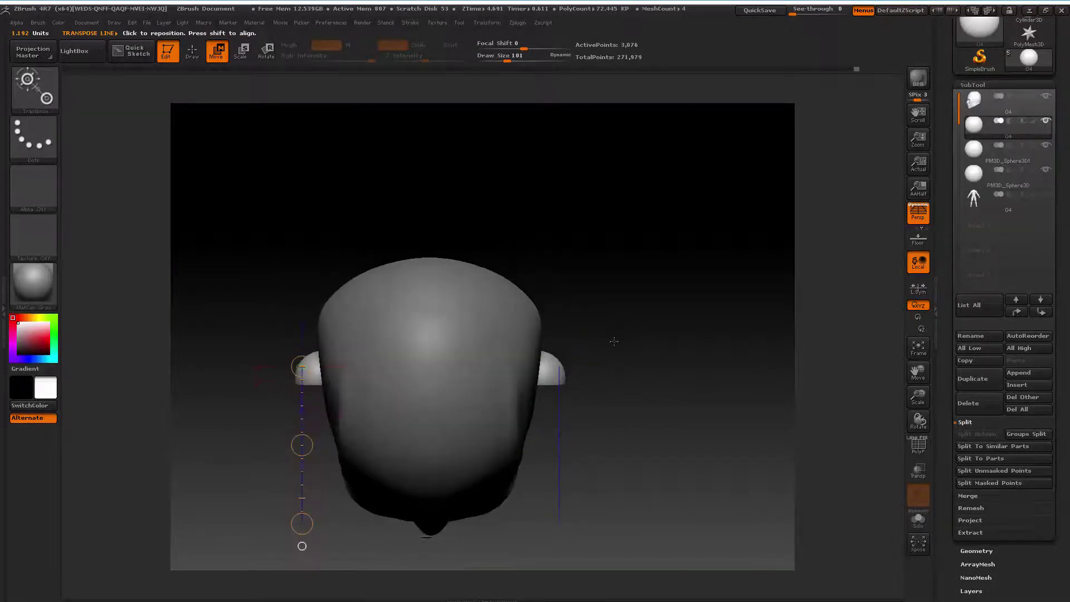
Rotate the ear discs outward from the head and check them in side profile
{"action": "left_click", "coordinate": [266, 50]}
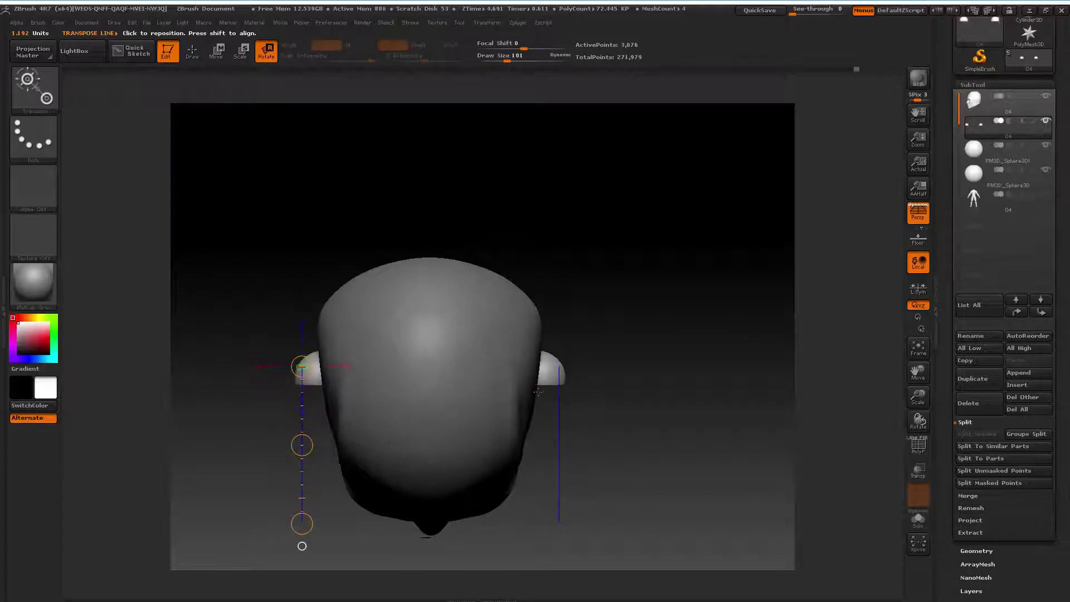
{"action": "left_click", "coordinate": [557, 394]}
{"action": "left_click_drag", "start_coordinate": [559, 546], "coordinate": [540, 548]}
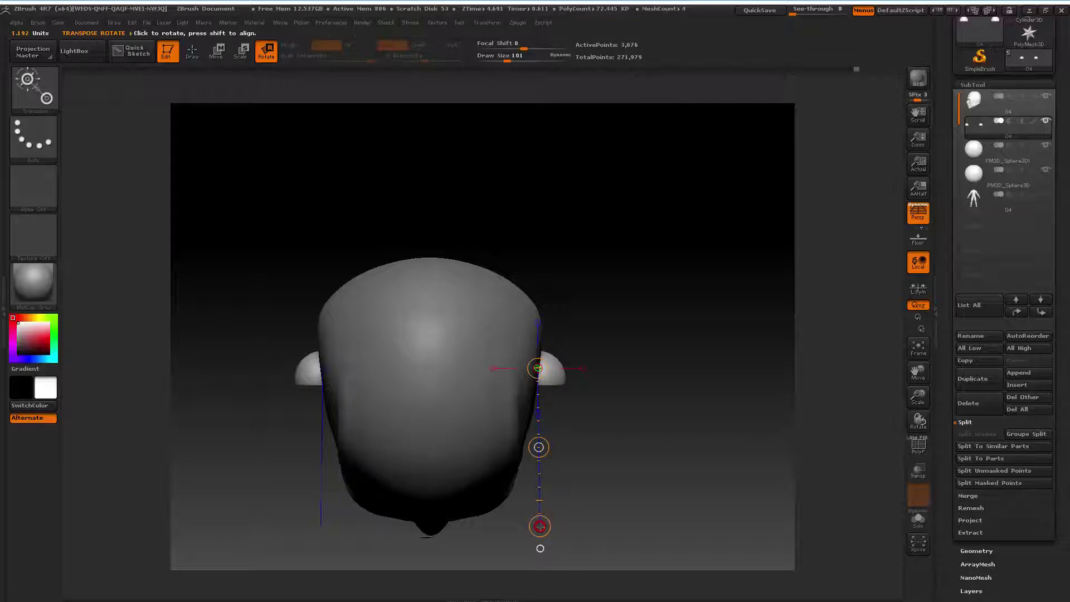
{"action": "mouse_move", "coordinate": [540, 526]}
{"action": "left_mouse_down"}
{"action": "mouse_move", "coordinate": [598, 440]}
{"action": "mouse_move", "coordinate": [609, 473]}
{"action": "left_mouse_up"}
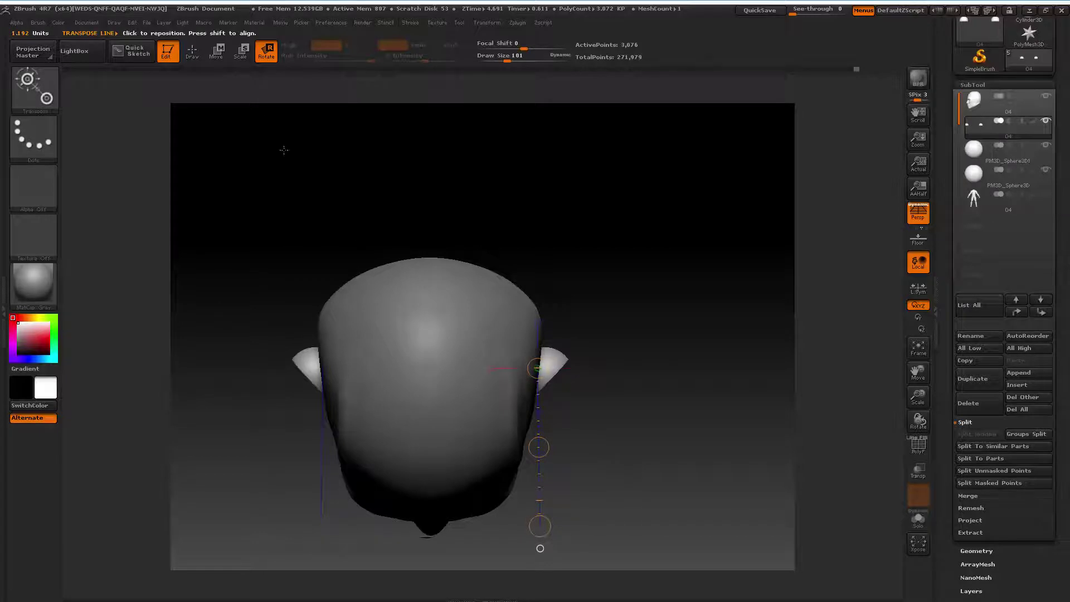
{"action": "left_click", "coordinate": [218, 54]}
{"action": "mouse_move", "coordinate": [585, 255]}
{"action": "left_mouse_down"}
{"action": "mouse_move", "coordinate": [661, 265]}
{"action": "mouse_move", "coordinate": [590, 295]}
{"action": "left_mouse_up"}
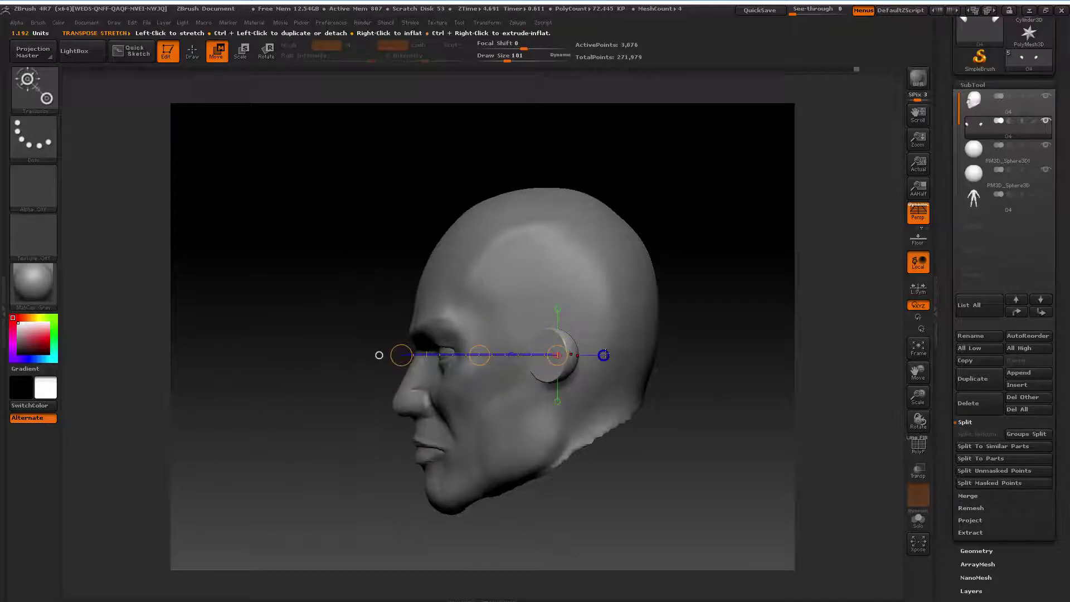
{"action": "mouse_move", "coordinate": [552, 354]}
{"action": "left_mouse_down"}
{"action": "mouse_move", "coordinate": [713, 354]}
{"action": "mouse_move", "coordinate": [697, 354]}
{"action": "left_mouse_up"}
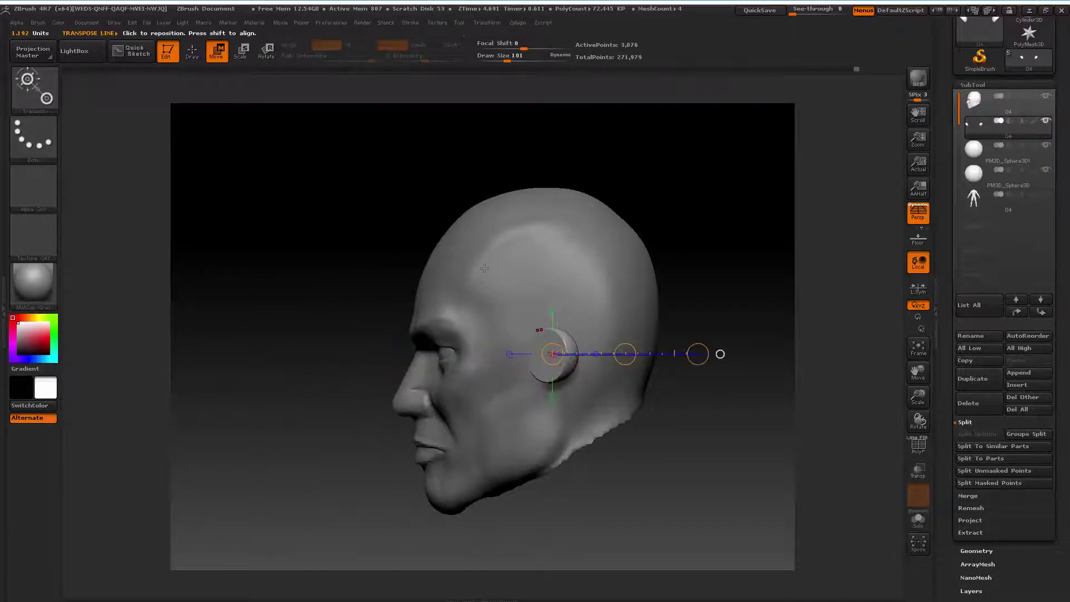
{"action": "left_click", "coordinate": [192, 52]}
Choose the Move brush at size 118 and try a crescent pull on the ear, then undo it
{"action": "left_click", "coordinate": [47, 94]}
{"action": "left_click", "coordinate": [296, 107]}
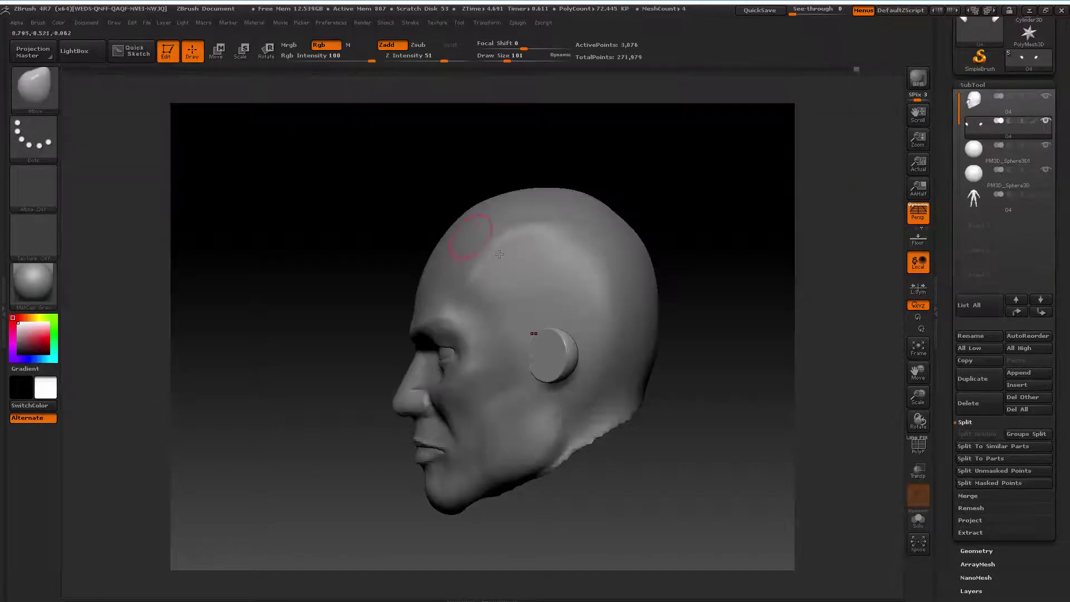
{"action": "right_click", "coordinate": [499, 254]}
{"action": "left_click_drag", "start_coordinate": [521, 257], "coordinate": [535, 257]}
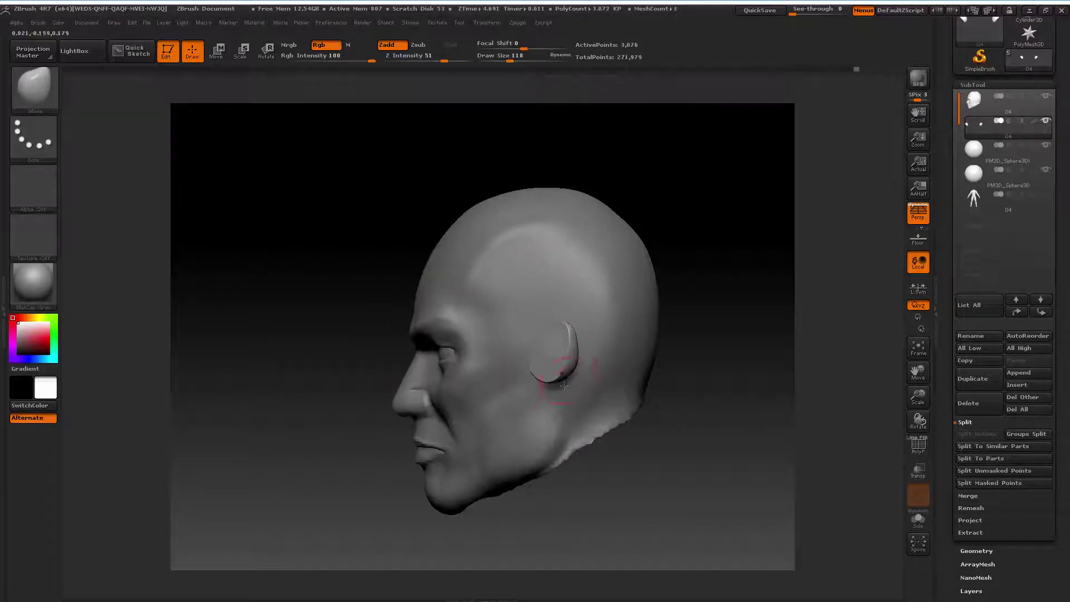
{"action": "left_click_drag", "start_coordinate": [560, 334], "coordinate": [546, 385]}
{"action": "key", "text": "ctrl+z"}
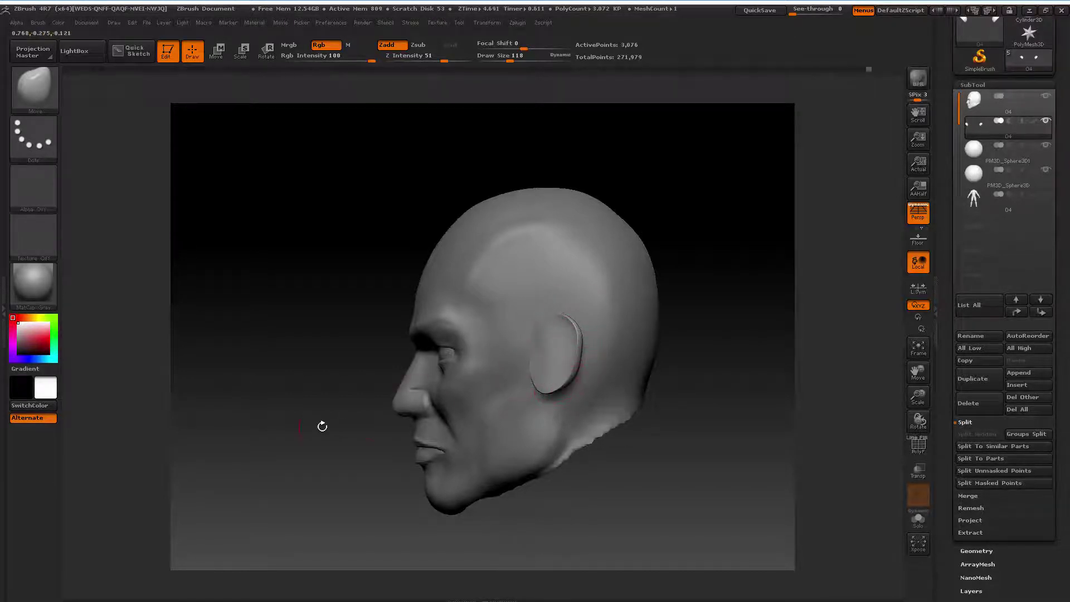
From the front, enlarge the Move brush to 264 and pull the ear into a tapered top
{"action": "left_click_drag", "start_coordinate": [322, 426], "coordinate": [360, 434]}
{"action": "key", "text": "space"}
{"action": "mouse_move", "coordinate": [535, 329]}
{"action": "left_mouse_down"}
{"action": "mouse_move", "coordinate": [554, 320]}
{"action": "mouse_move", "coordinate": [563, 390]}
{"action": "mouse_move", "coordinate": [553, 393]}
{"action": "left_mouse_up"}
{"action": "key", "text": "space"}
{"action": "mouse_move", "coordinate": [559, 326]}
{"action": "left_mouse_down"}
{"action": "mouse_move", "coordinate": [580, 325]}
{"action": "mouse_move", "coordinate": [543, 320]}
{"action": "mouse_move", "coordinate": [551, 392]}
{"action": "mouse_move", "coordinate": [564, 345]}
{"action": "left_mouse_up"}
{"action": "key", "text": "space"}
{"action": "key", "text": "space"}
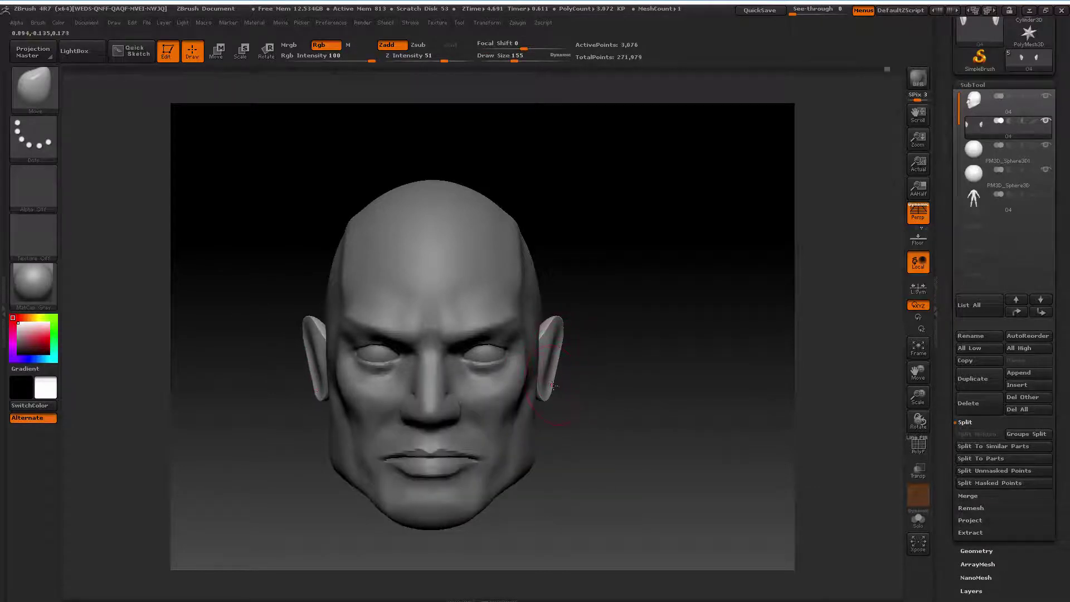
{"action": "left_click_drag", "start_coordinate": [548, 385], "coordinate": [546, 346]}
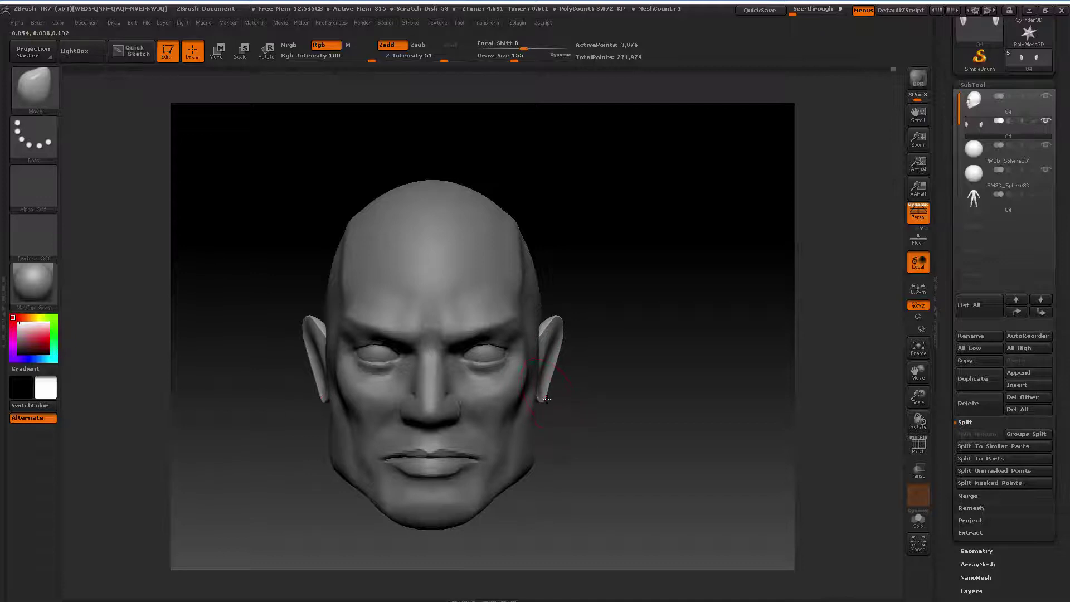
Orbit to rear and left profile views to check the ears, shrinking the brush to 126
{"action": "mouse_move", "coordinate": [597, 377]}
{"action": "left_mouse_down"}
{"action": "mouse_move", "coordinate": [536, 367]}
{"action": "mouse_move", "coordinate": [538, 381]}
{"action": "mouse_move", "coordinate": [524, 338]}
{"action": "mouse_move", "coordinate": [533, 372]}
{"action": "mouse_move", "coordinate": [535, 347]}
{"action": "left_mouse_up"}
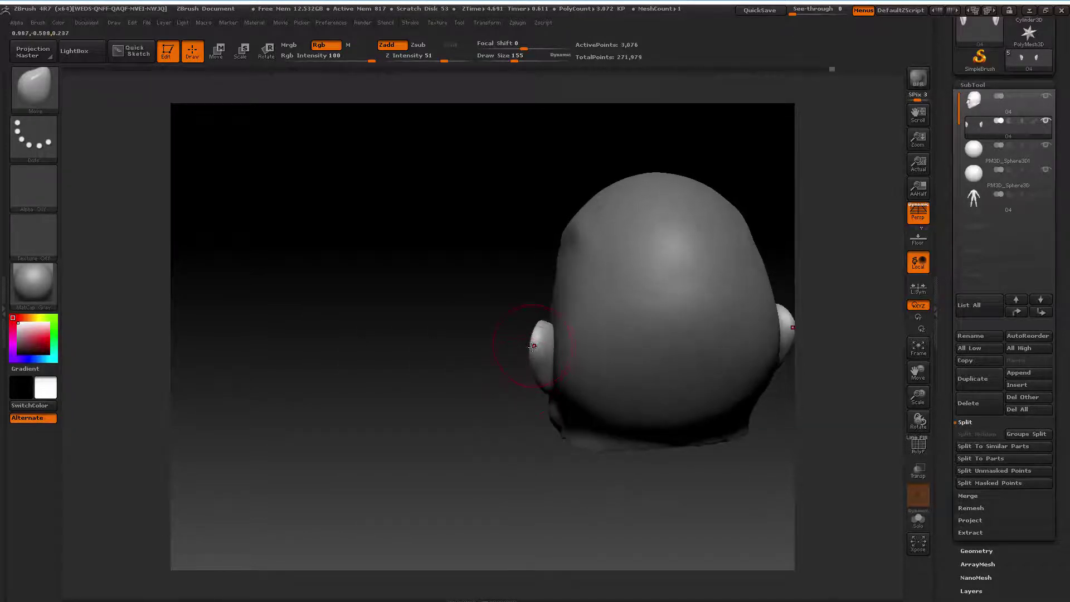
{"action": "left_click_drag", "start_coordinate": [486, 388], "coordinate": [561, 334]}
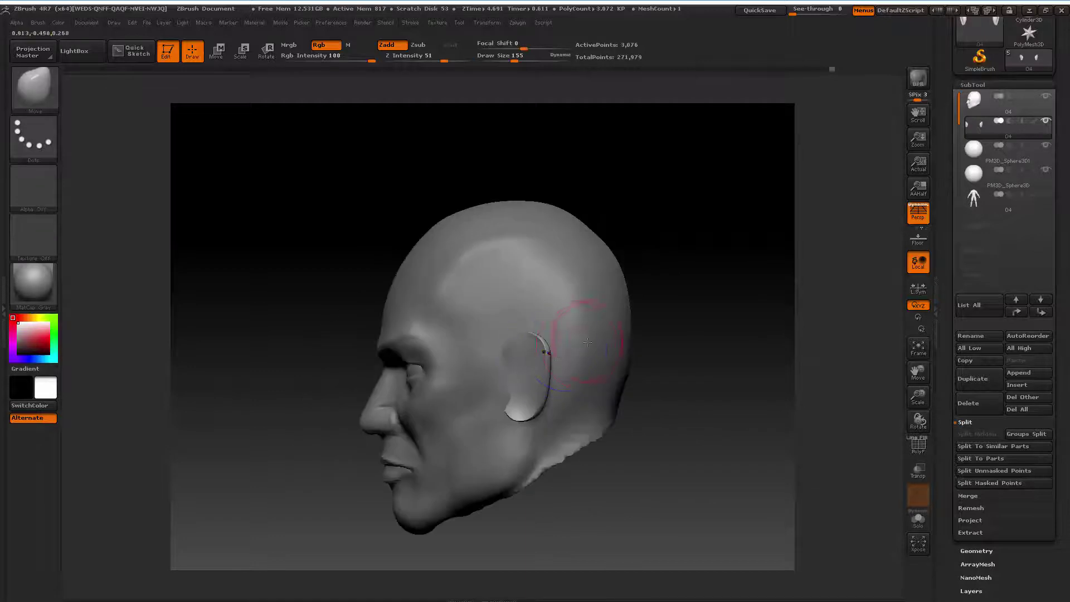
{"action": "left_click_drag", "start_coordinate": [918, 370], "coordinate": [943, 327]}
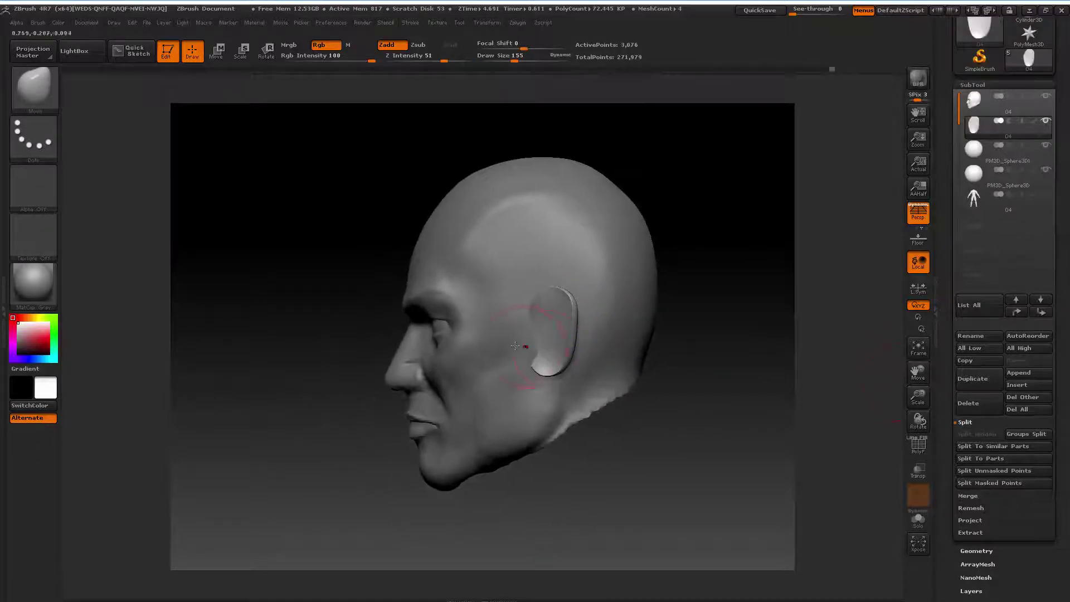
{"action": "key", "text": "space"}
{"action": "left_click_drag", "start_coordinate": [562, 312], "coordinate": [551, 312]}
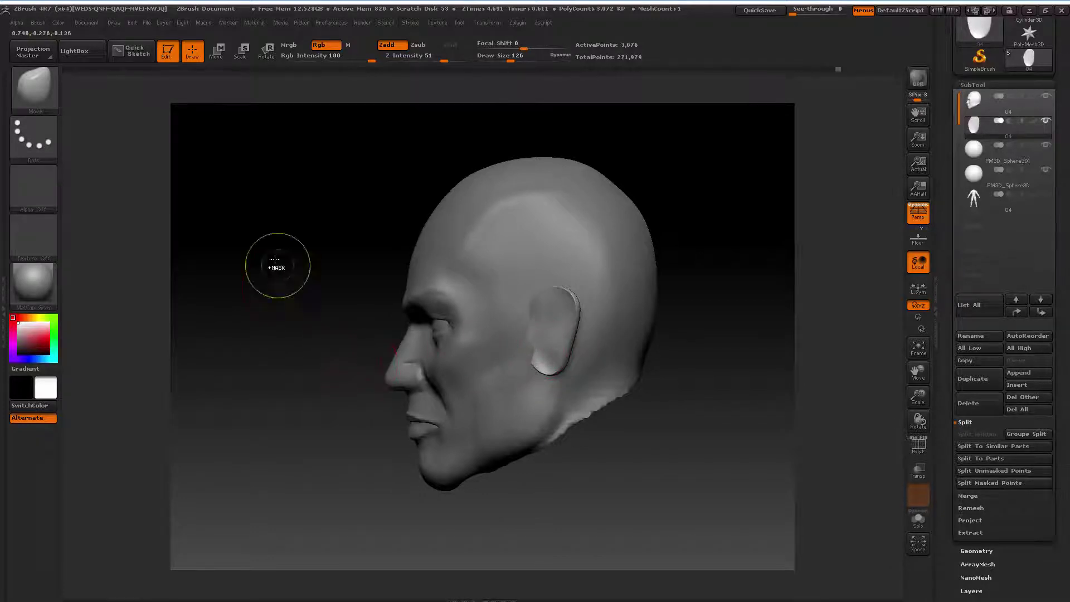
{"action": "left_click", "coordinate": [40, 88]}
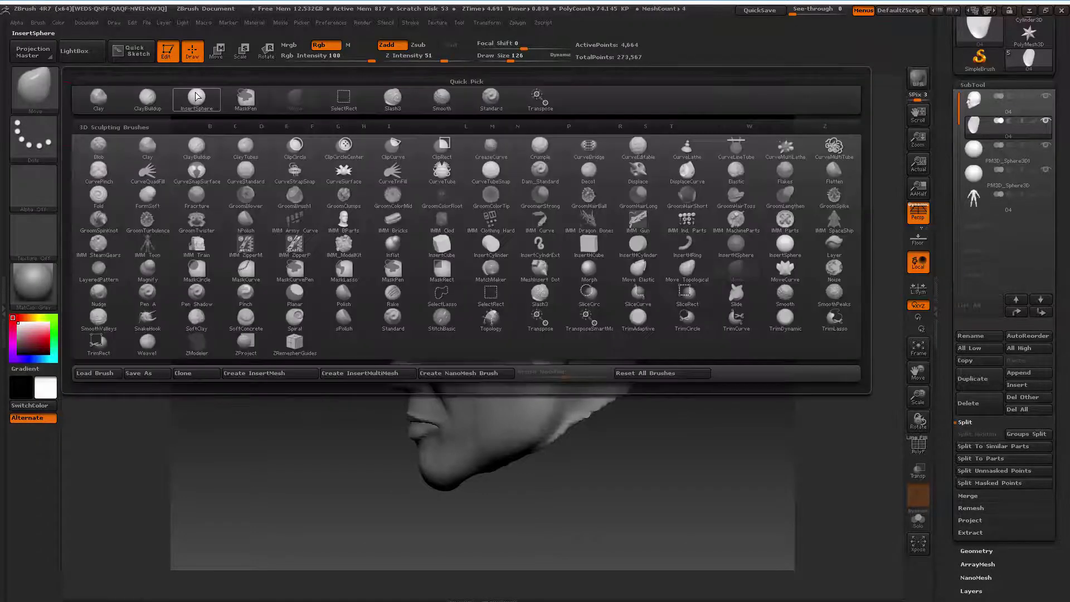
Smooth briefly with ClayBuildup, then switch to the Move brush enlarged to size 197
{"action": "left_click", "coordinate": [148, 98]}
{"action": "key", "text": "shift"}
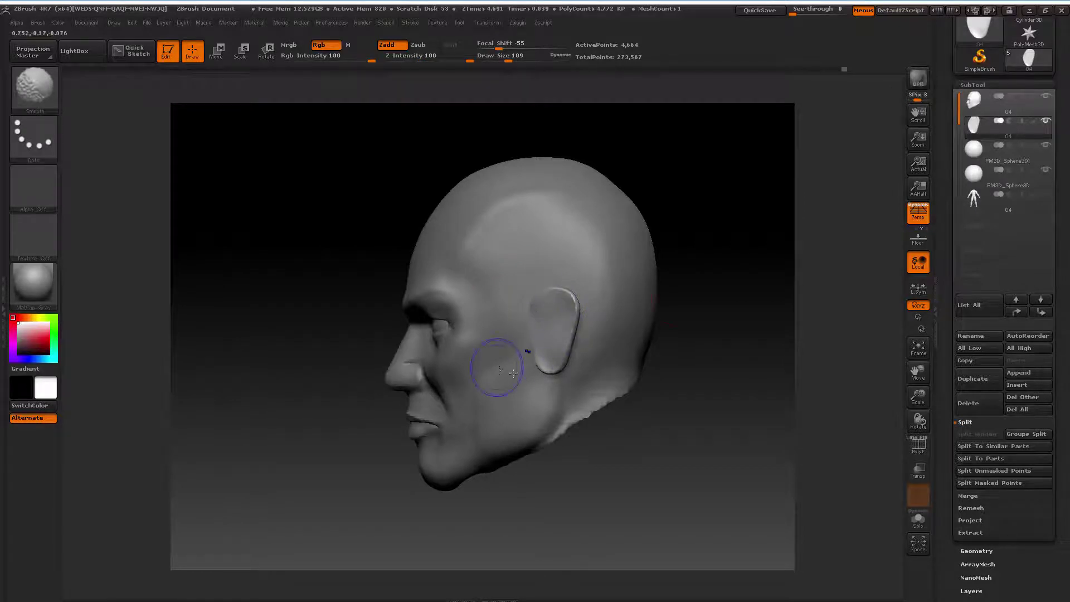
{"action": "left_click_drag", "start_coordinate": [696, 312], "coordinate": [798, 280]}
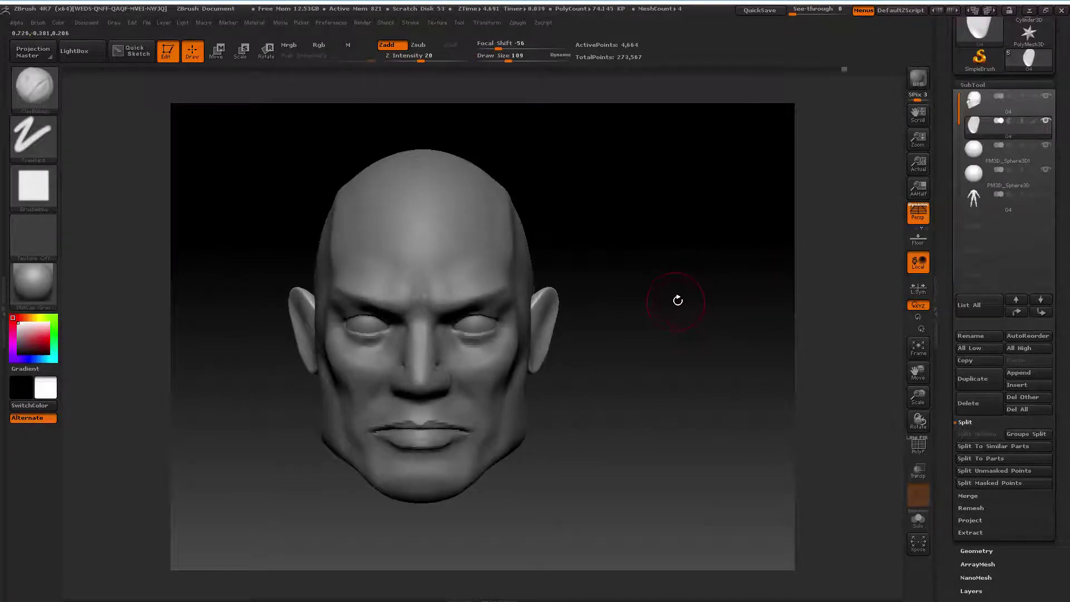
{"action": "left_click", "coordinate": [42, 89]}
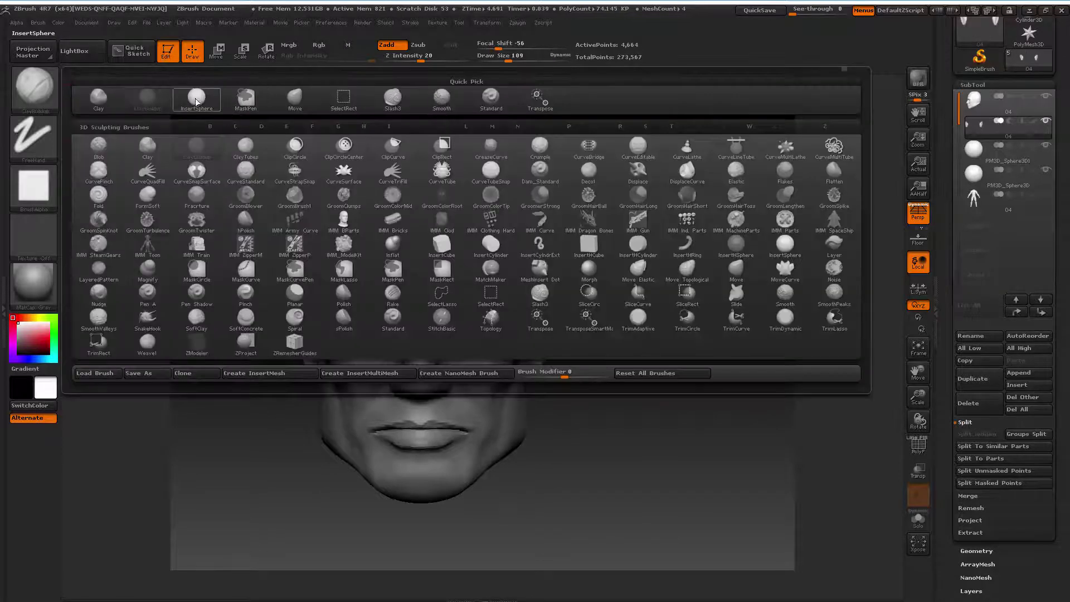
{"action": "left_click", "coordinate": [289, 98]}
{"action": "key", "text": "space"}
{"action": "left_click_drag", "start_coordinate": [568, 296], "coordinate": [582, 296]}
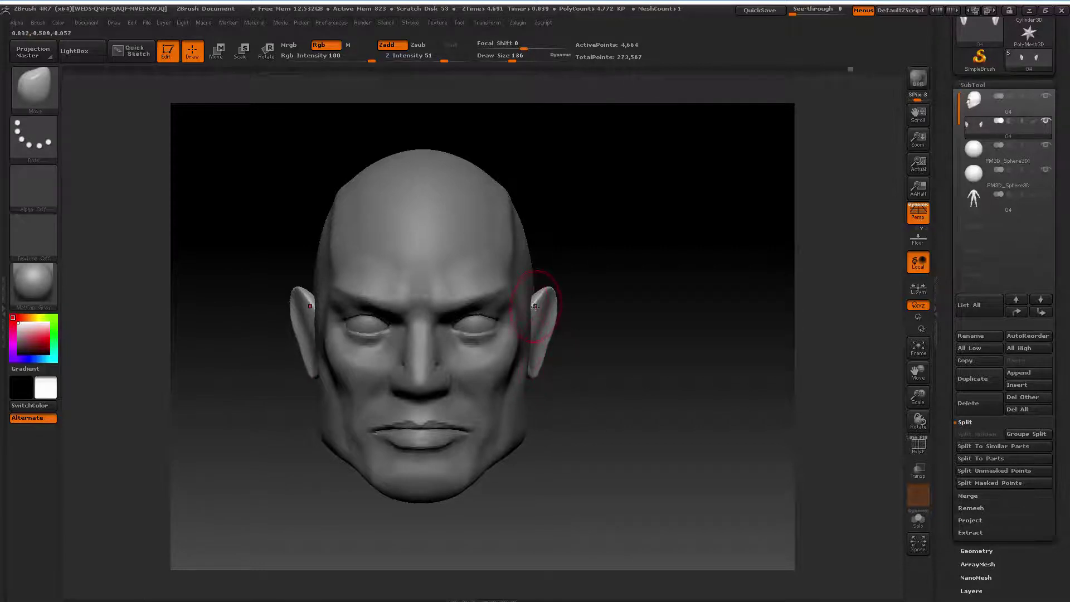
{"action": "key", "text": "space"}
{"action": "left_click_drag", "start_coordinate": [539, 308], "coordinate": [557, 308]}
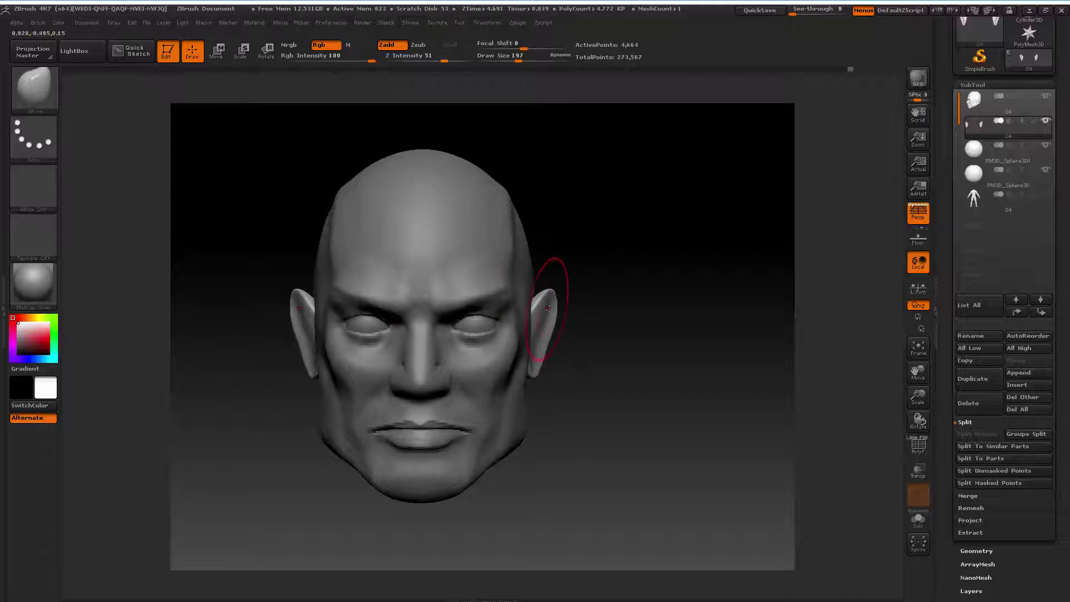
Pull the ears at brush size 136, then lay a transpose line down the right ear
{"action": "key", "text": "space"}
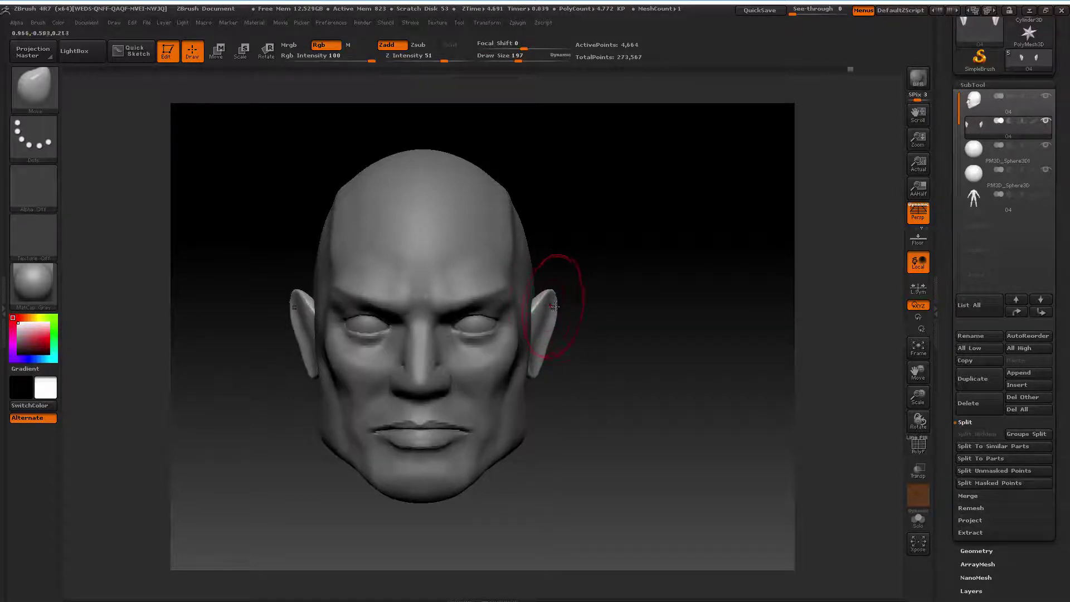
{"action": "mouse_move", "coordinate": [580, 303]}
{"action": "left_mouse_down"}
{"action": "mouse_move", "coordinate": [526, 302]}
{"action": "mouse_move", "coordinate": [543, 304]}
{"action": "left_mouse_up"}
{"action": "key", "text": "space"}
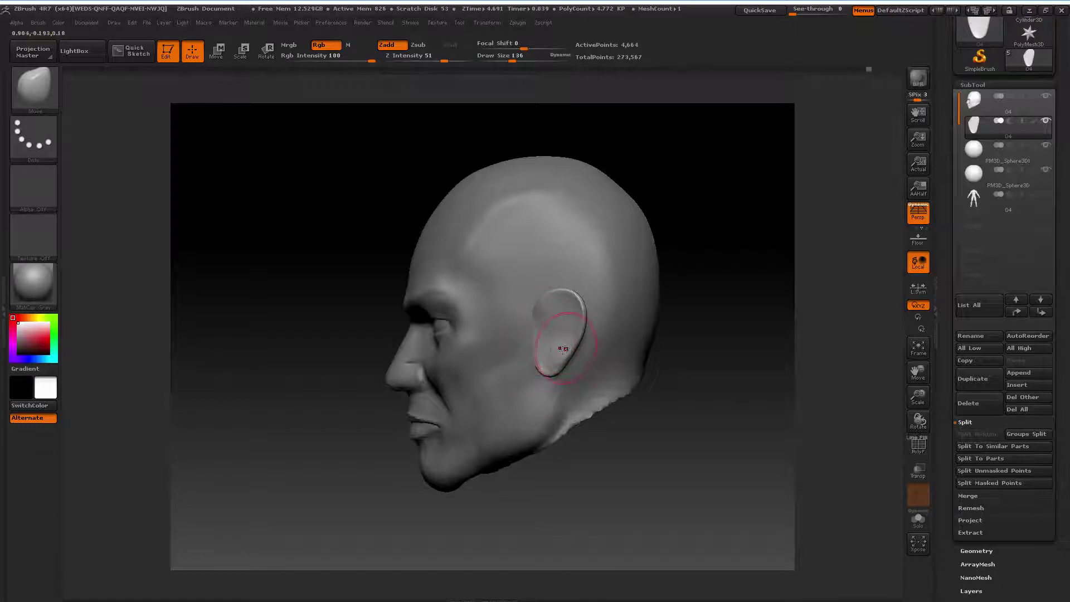
{"action": "left_click_drag", "start_coordinate": [361, 417], "coordinate": [576, 323], "text": "shift"}
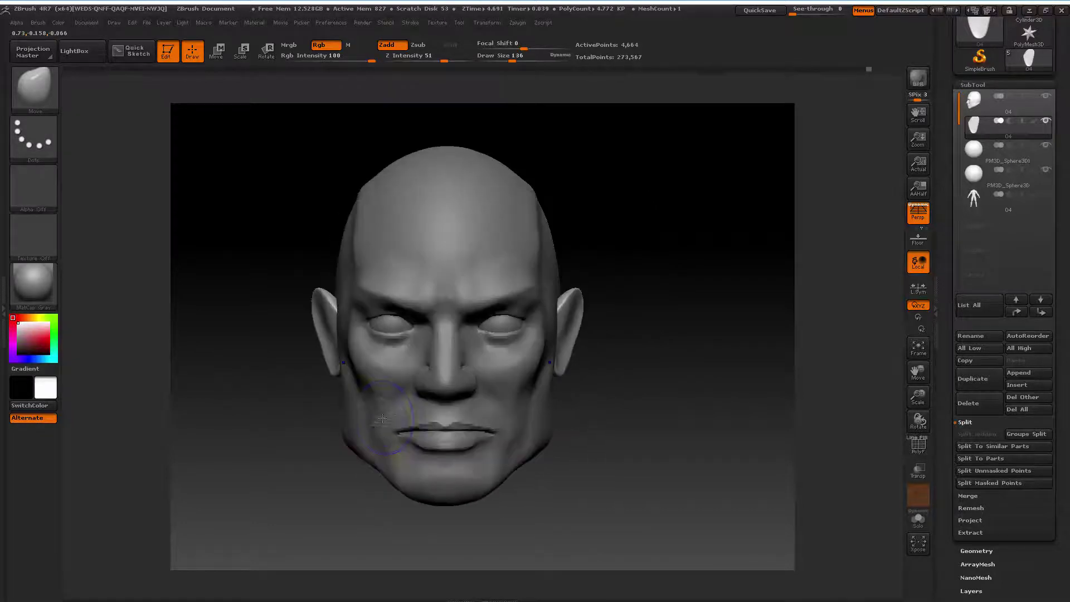
{"action": "left_click_drag", "start_coordinate": [918, 372], "coordinate": [941, 362]}
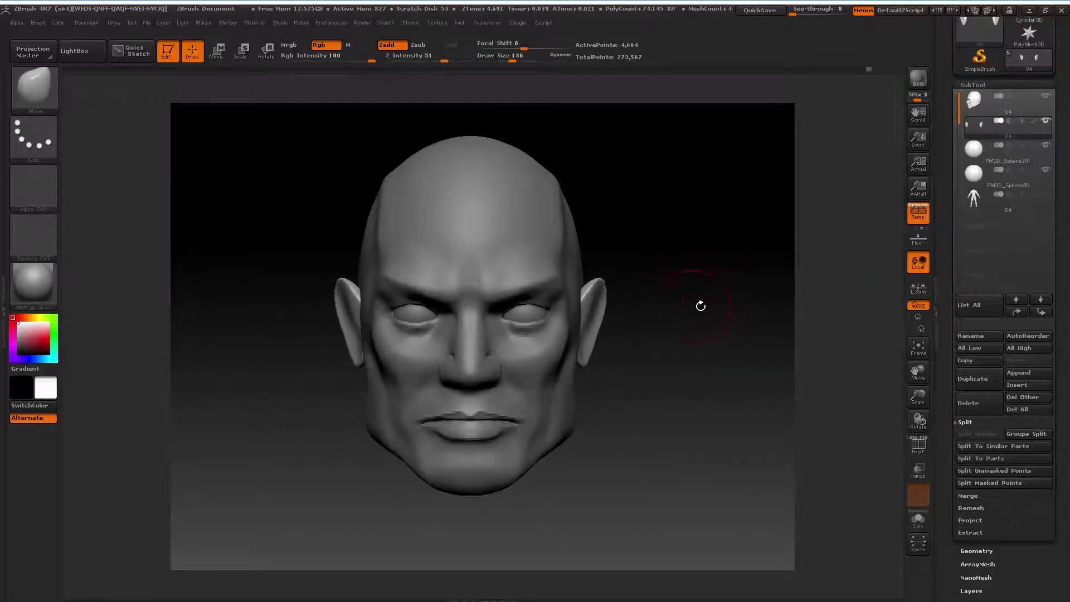
{"action": "left_click", "coordinate": [216, 52]}
{"action": "left_click_drag", "start_coordinate": [582, 315], "coordinate": [592, 374]}
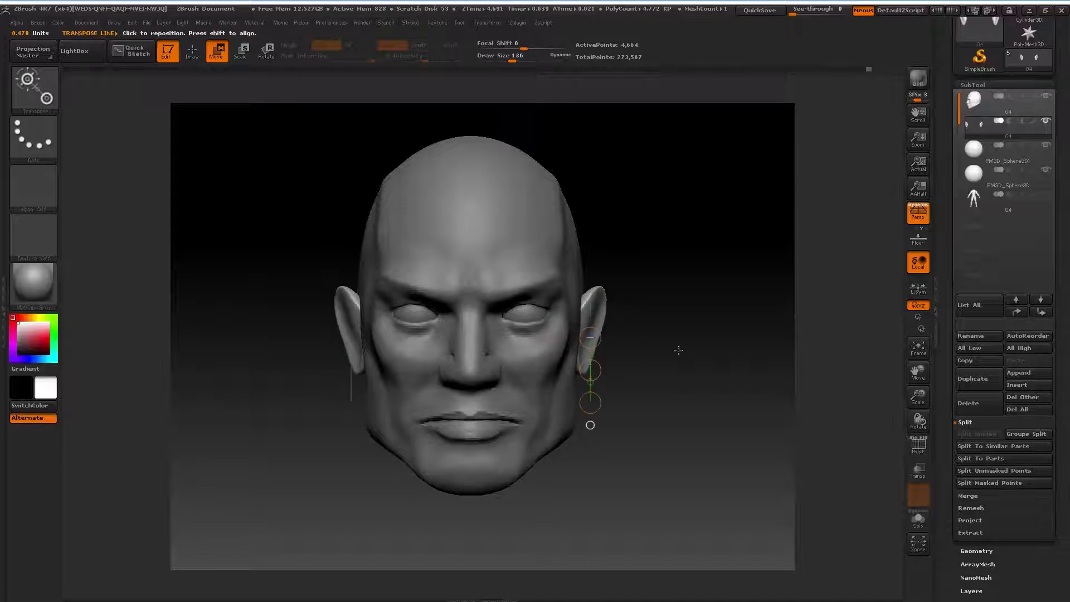
Undo the last two ear repositioning moves in left profile and reselect the head subtool
{"action": "left_click_drag", "start_coordinate": [710, 337], "coordinate": [623, 335]}
{"action": "key", "text": "ctrl+z"}
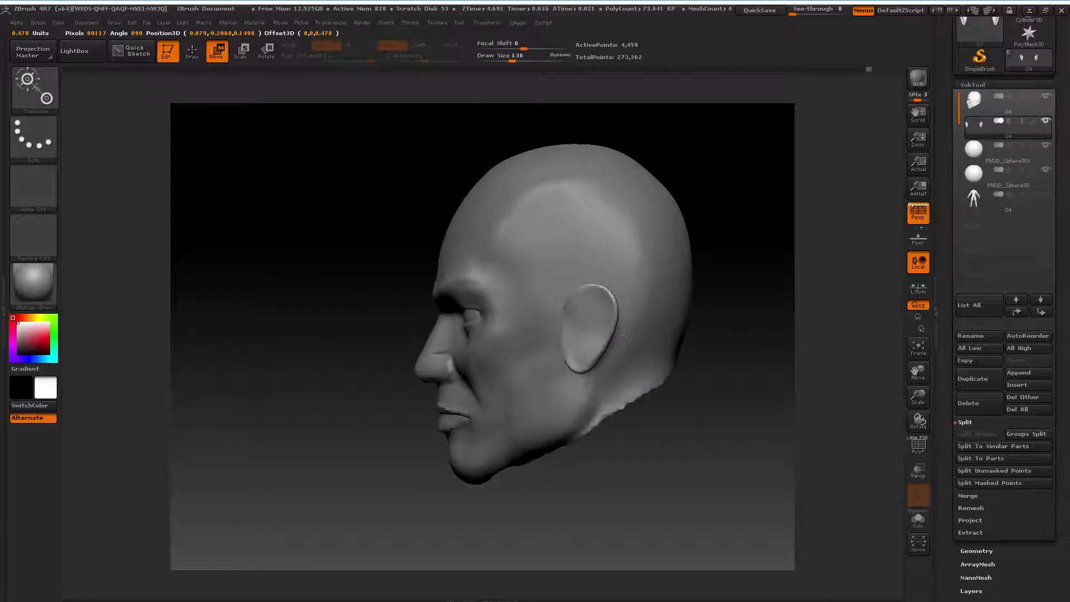
{"action": "key", "text": "ctrl+z"}
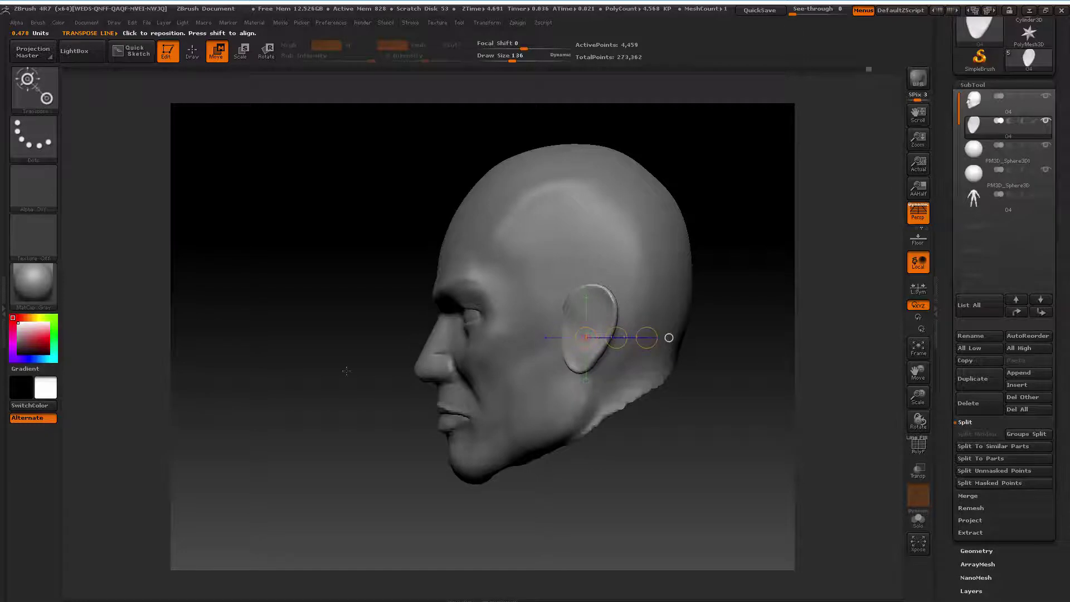
{"action": "key", "text": "q"}
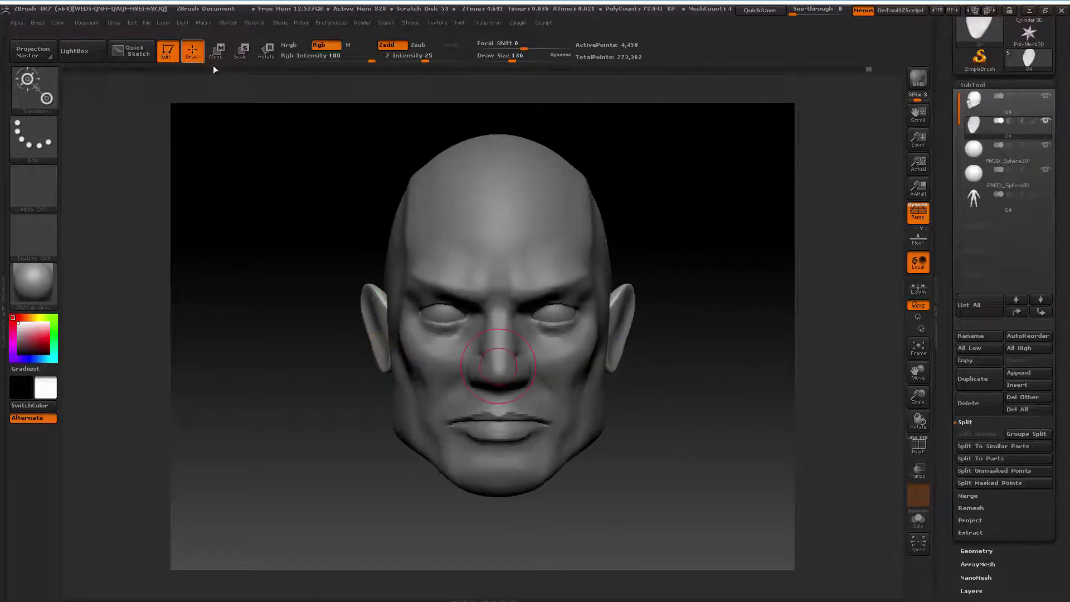
{"action": "left_click", "coordinate": [970, 128]}
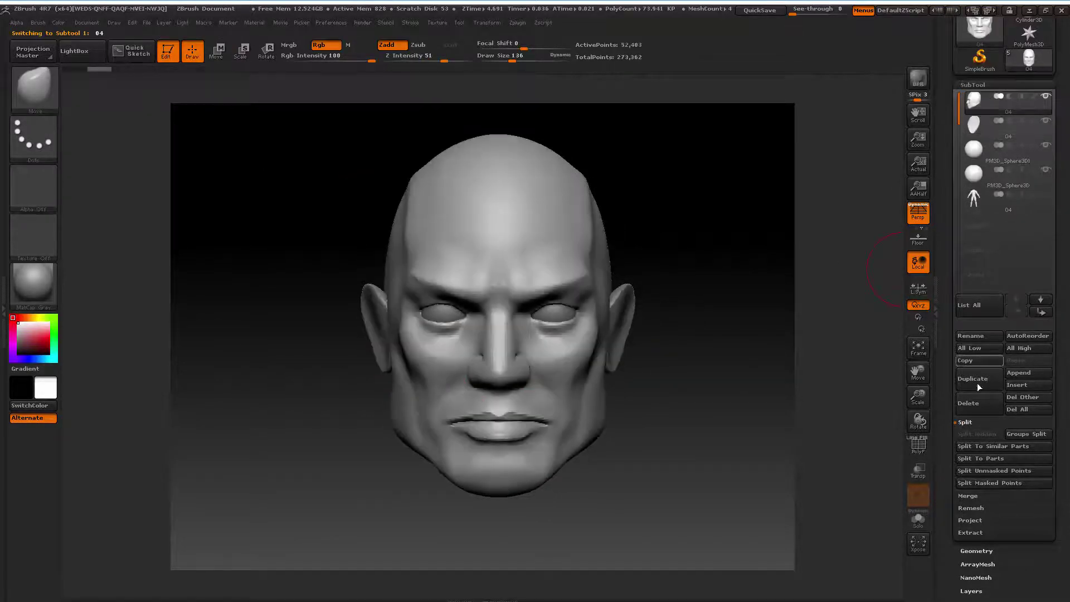
Use SubTool MergeDown to combine the ears with the head, confirming the non-undoable merge
{"action": "left_click", "coordinate": [969, 496]}
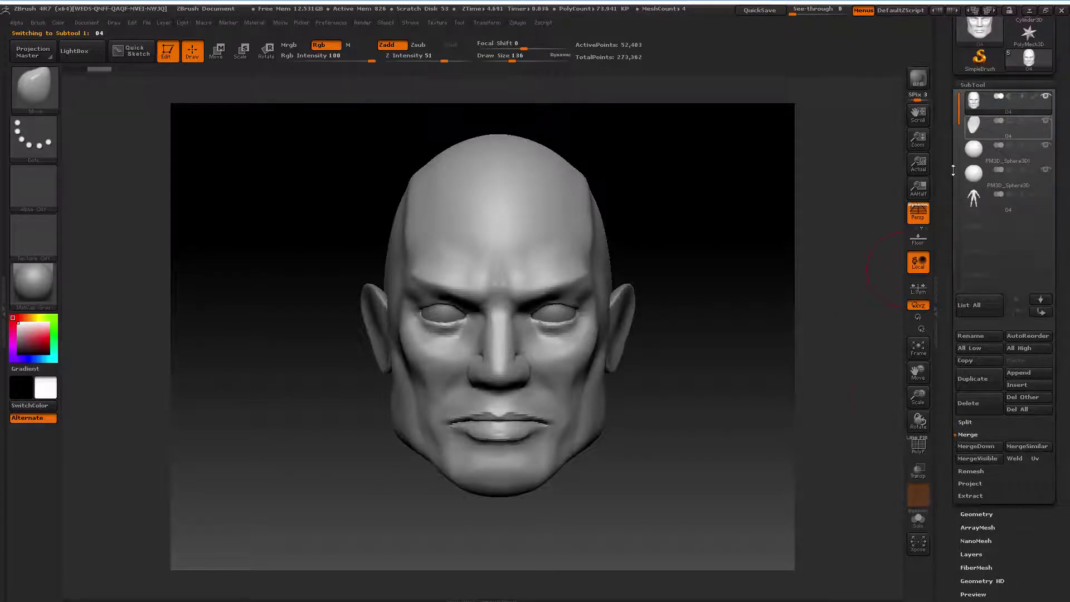
{"action": "left_click", "coordinate": [979, 447]}
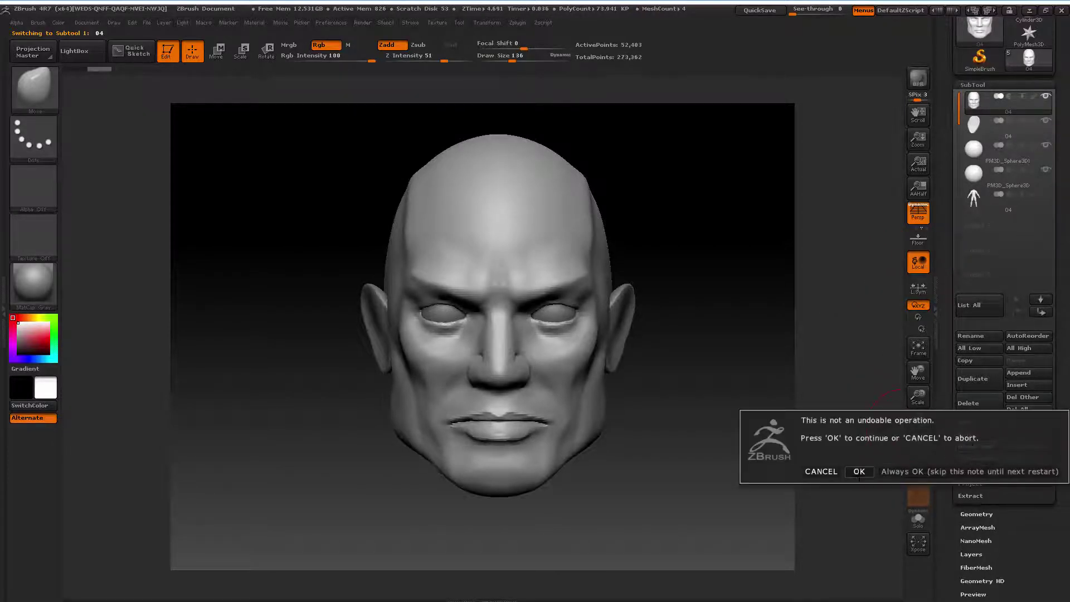
{"action": "left_click", "coordinate": [858, 471]}
{"action": "mouse_move", "coordinate": [700, 367]}
{"action": "left_mouse_down", "text": "ctrl"}
{"action": "mouse_move", "coordinate": [750, 426]}
{"action": "mouse_move", "coordinate": [663, 391]}
{"action": "left_mouse_up", "text": "ctrl"}
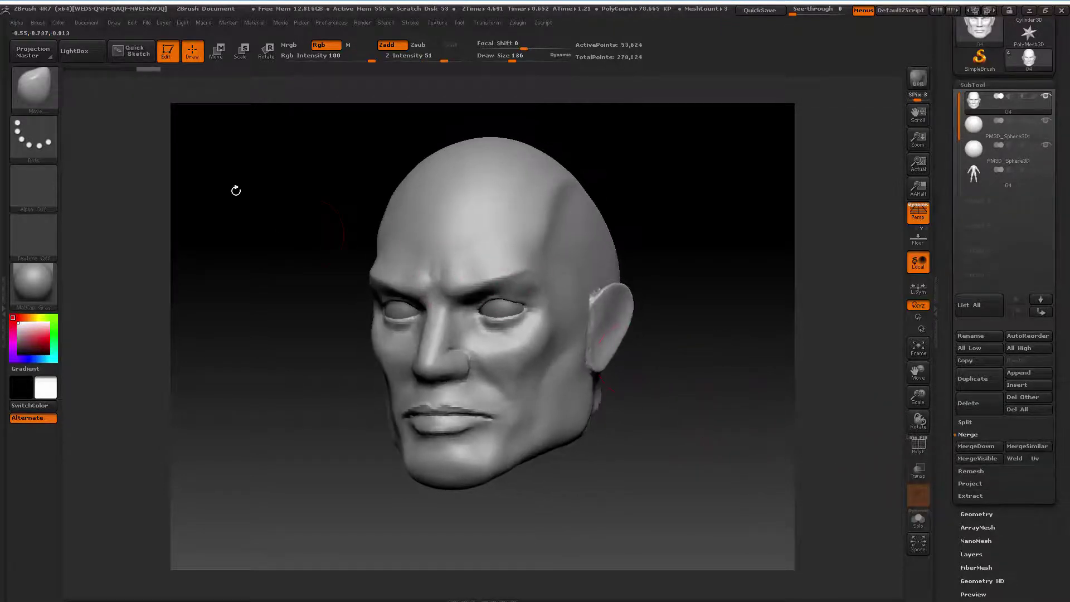
Shrink the brush to size 68 and orbit to frame the ear in left profile
{"action": "right_click", "coordinate": [373, 216]}
{"action": "left_click_drag", "start_coordinate": [390, 226], "coordinate": [357, 226]}
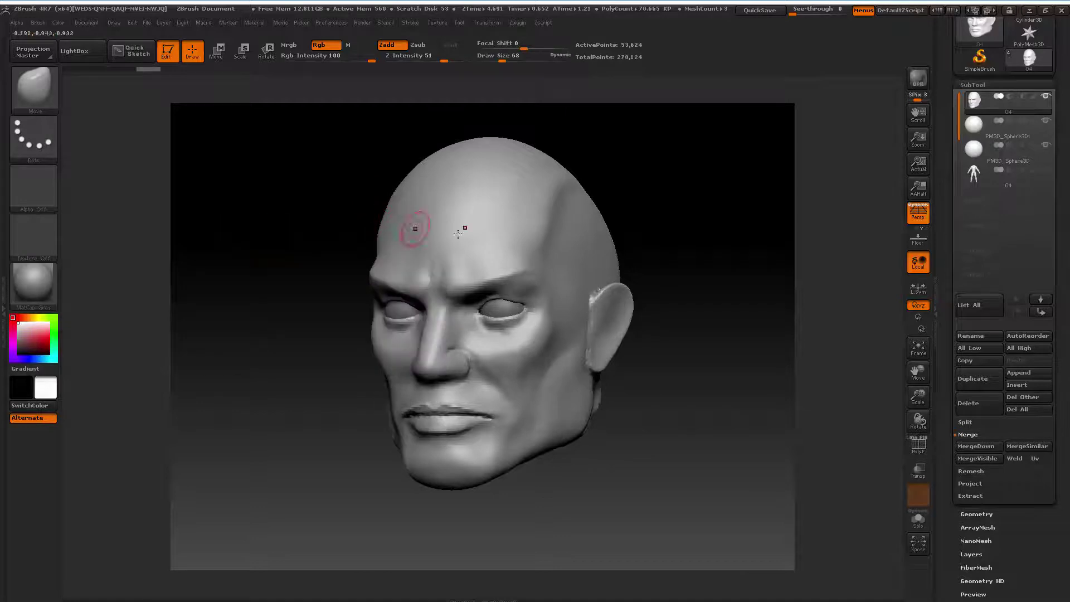
{"action": "mouse_move", "coordinate": [725, 234]}
{"action": "left_mouse_down"}
{"action": "mouse_move", "coordinate": [675, 236]}
{"action": "mouse_move", "coordinate": [641, 262]}
{"action": "left_mouse_up"}
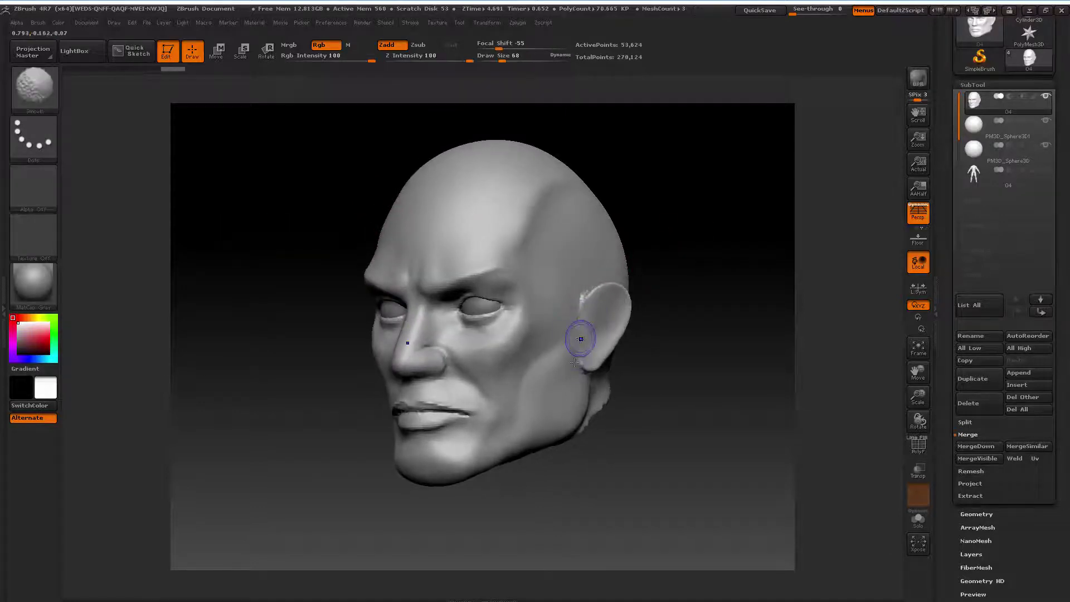
{"action": "left_click_drag", "start_coordinate": [653, 320], "coordinate": [583, 314]}
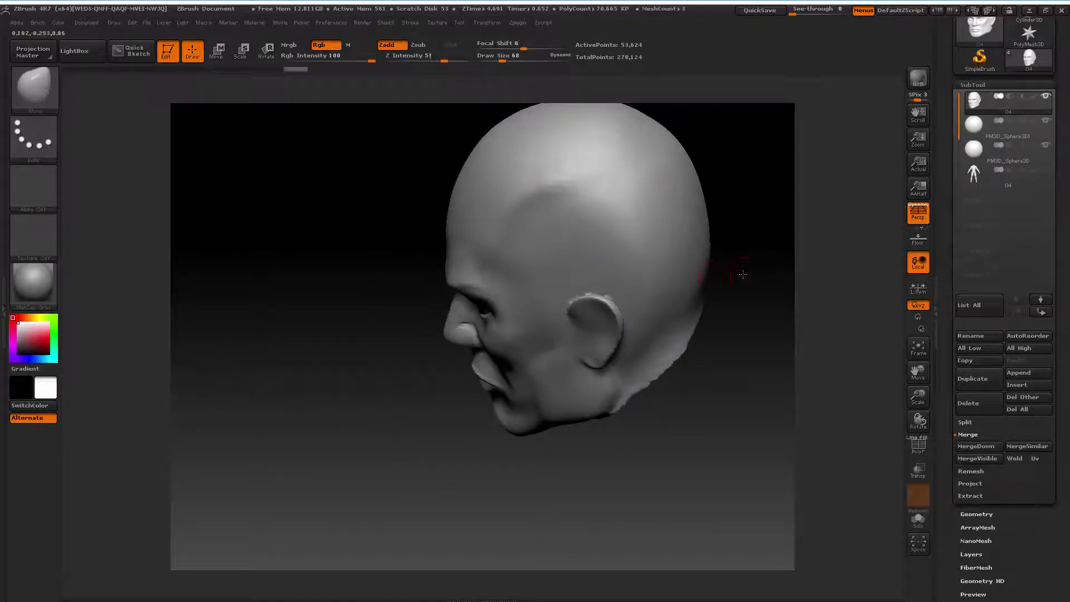
{"action": "left_click_drag", "start_coordinate": [740, 274], "coordinate": [605, 295]}
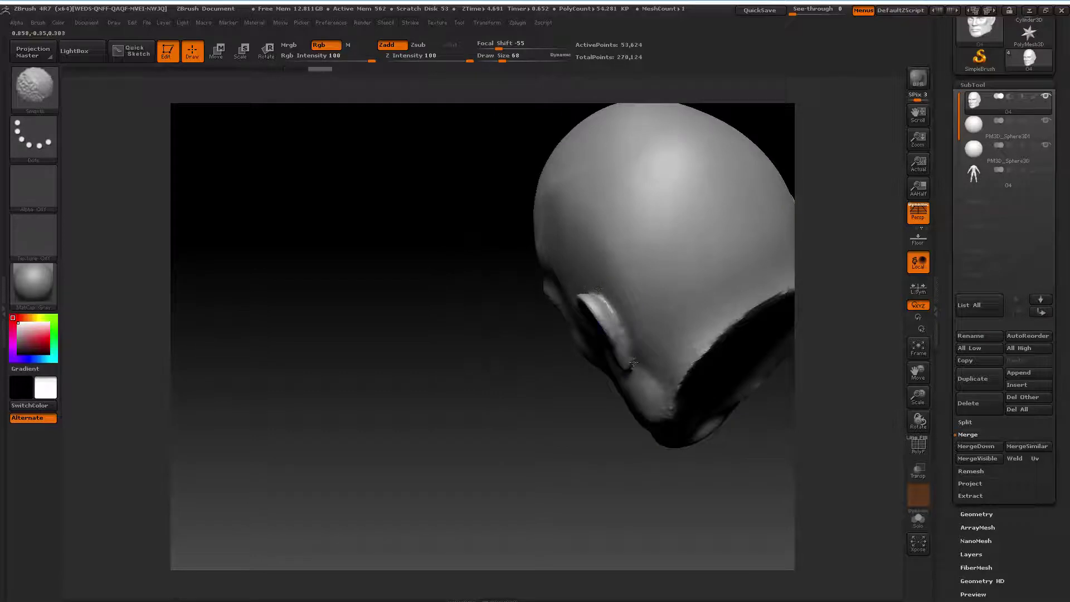
{"action": "left_click_drag", "start_coordinate": [530, 408], "coordinate": [328, 256]}
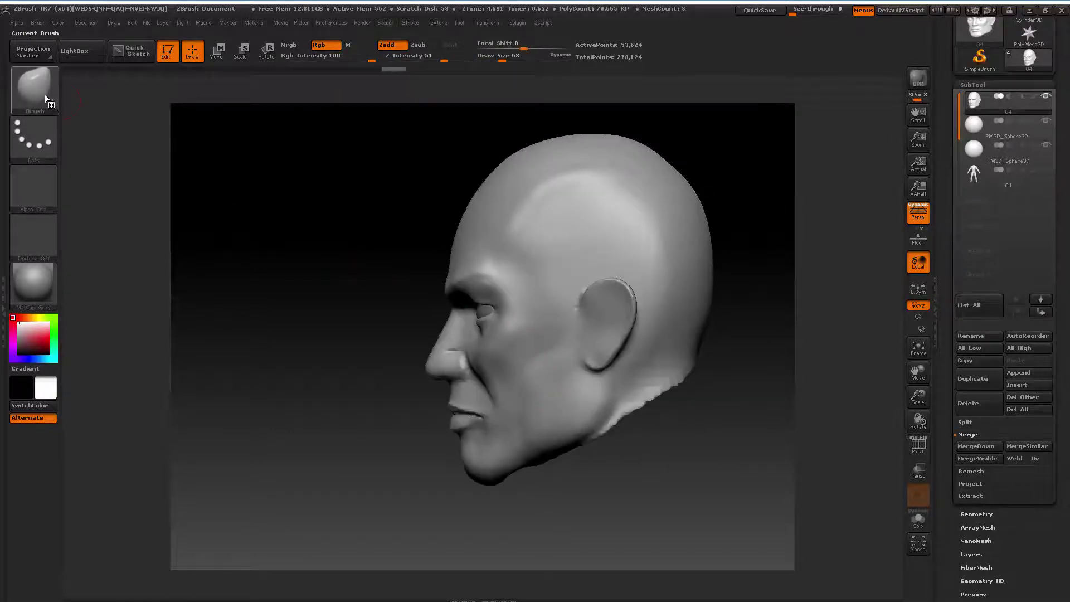
Select ClayBuildup, enable backface auto masking, and set the brush size to 56
{"action": "left_click", "coordinate": [44, 95]}
{"action": "left_click", "coordinate": [137, 99]}
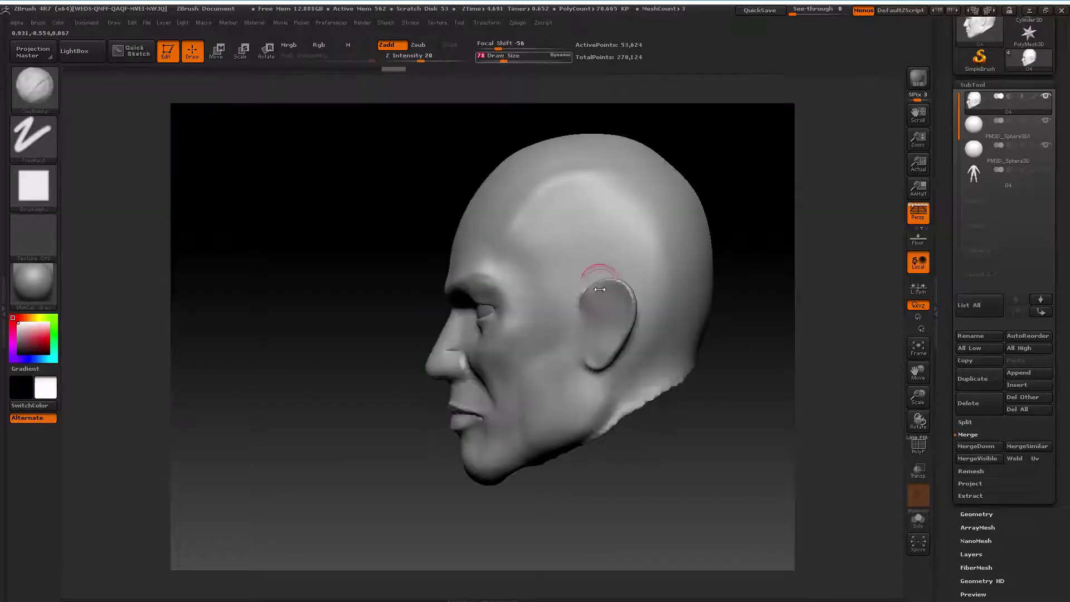
{"action": "mouse_move", "coordinate": [657, 312]}
{"action": "left_mouse_down", "text": "alt"}
{"action": "mouse_move", "coordinate": [776, 382]}
{"action": "mouse_move", "coordinate": [724, 347]}
{"action": "left_mouse_up", "text": "alt"}
{"action": "key", "text": "space"}
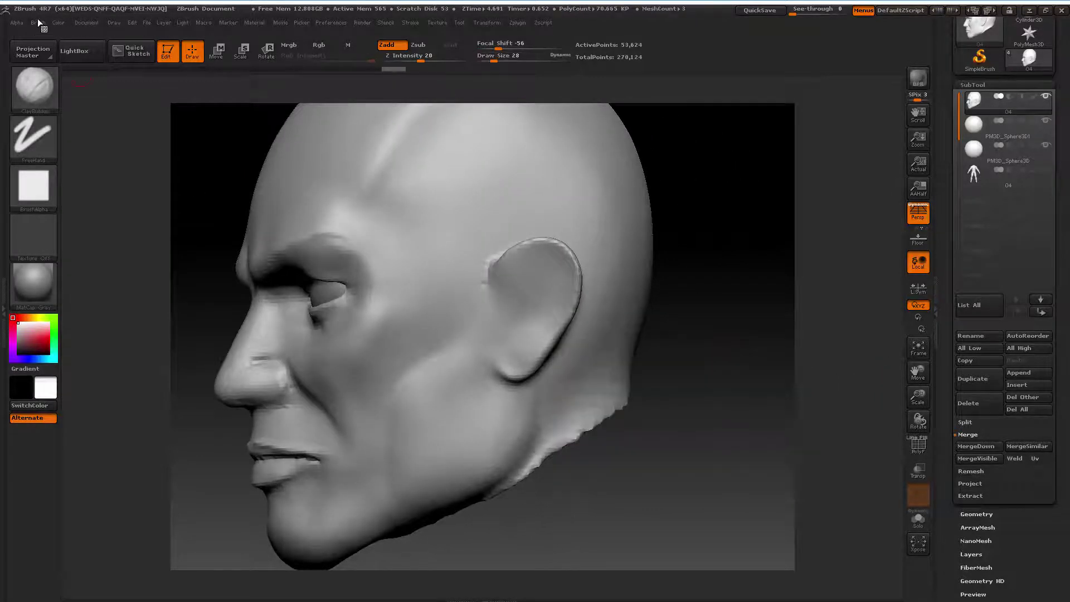
{"action": "left_click", "coordinate": [38, 21]}
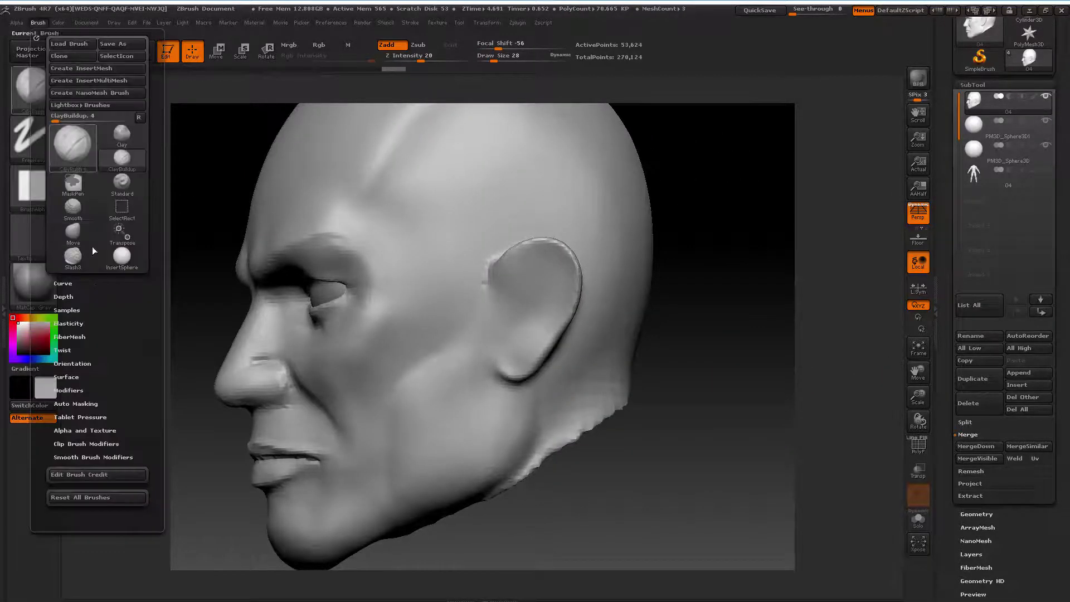
{"action": "left_click", "coordinate": [82, 402]}
{"action": "left_click_drag", "start_coordinate": [140, 229], "coordinate": [140, 206]}
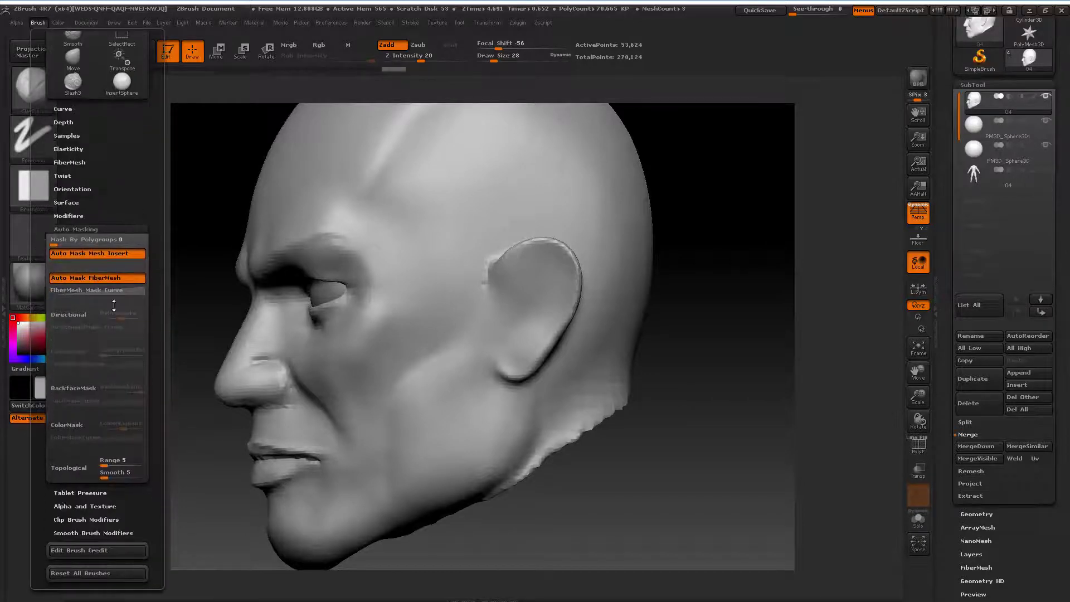
{"action": "left_click", "coordinate": [79, 389]}
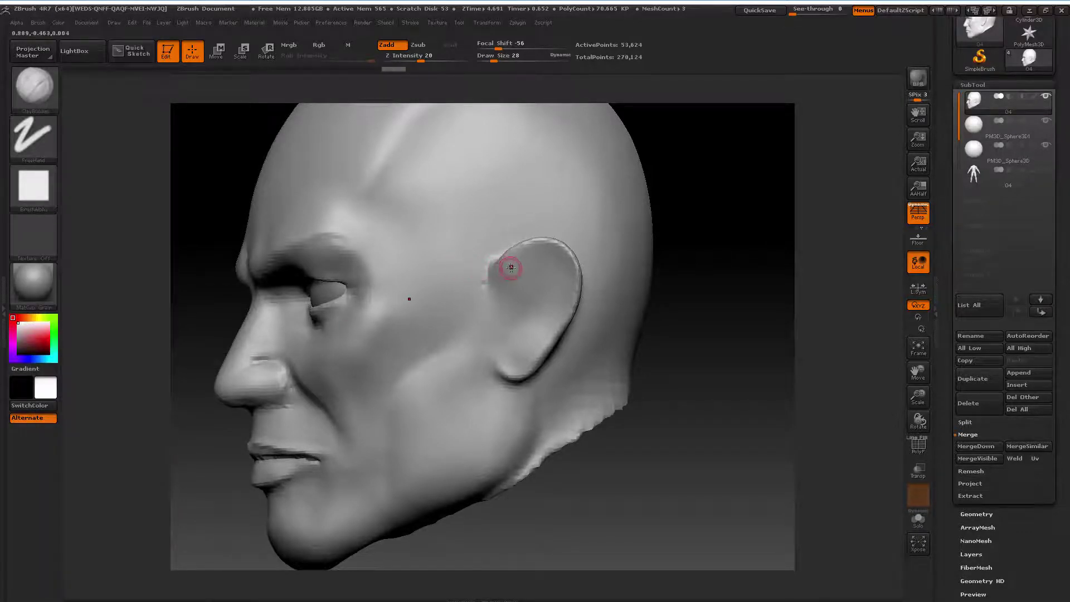
{"action": "key", "text": "s"}
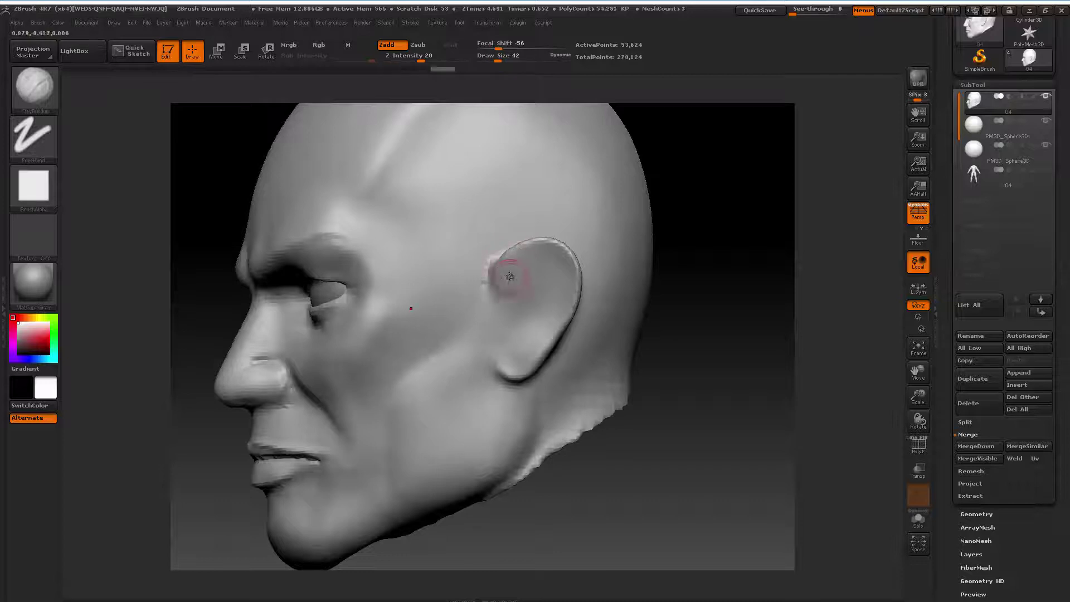
{"action": "key", "text": "s"}
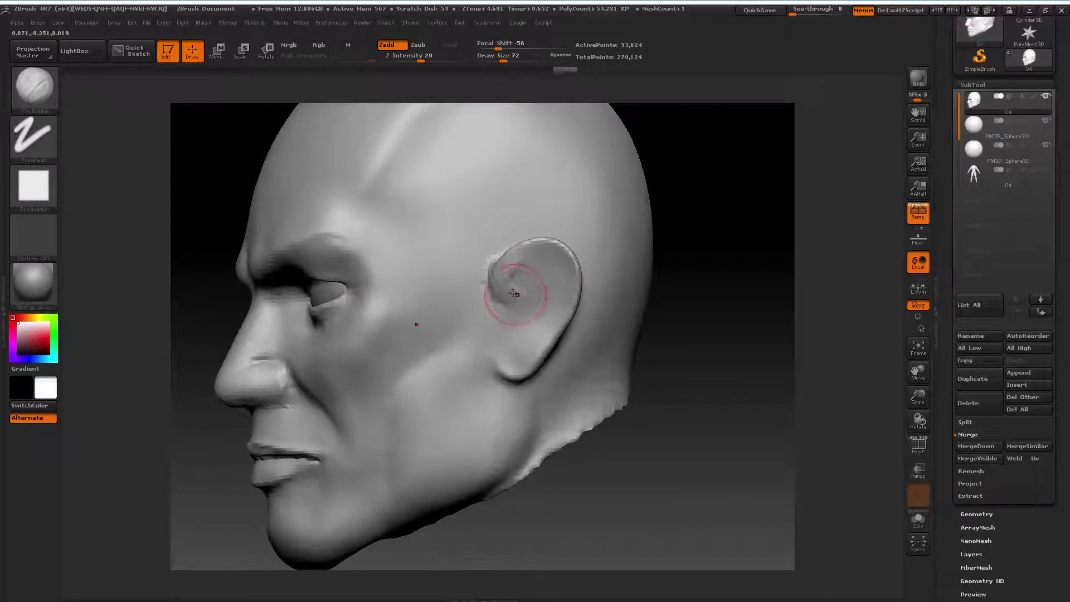
{"action": "key", "text": "space"}
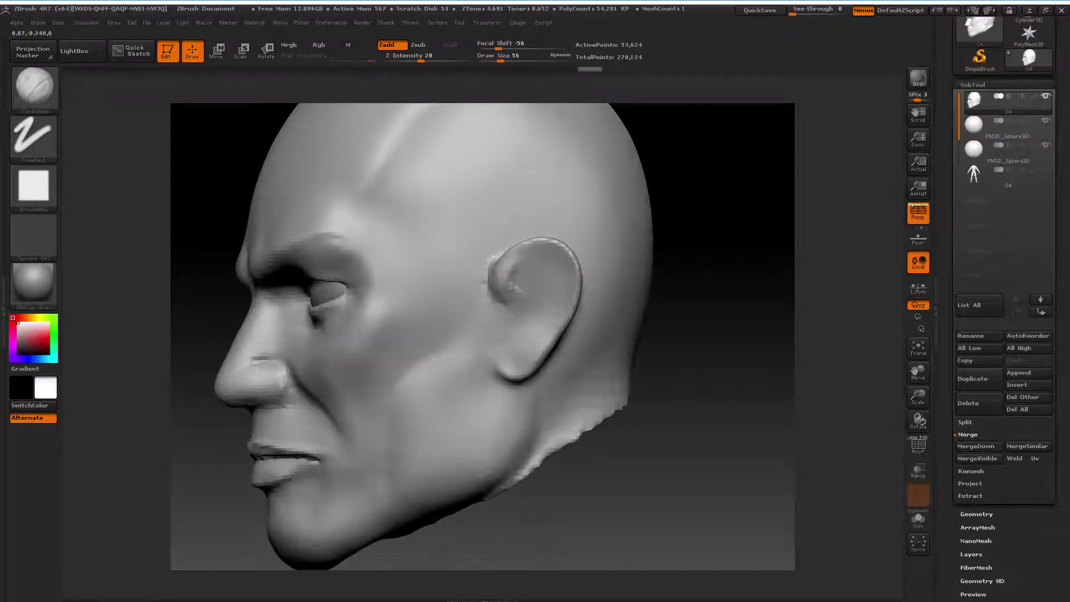
Carve the inner ear hollow and build ridges along the rim, antihelix and earlobe
{"action": "left_click_drag", "start_coordinate": [502, 290], "coordinate": [503, 301]}
{"action": "left_click_drag", "start_coordinate": [518, 254], "coordinate": [556, 268]}
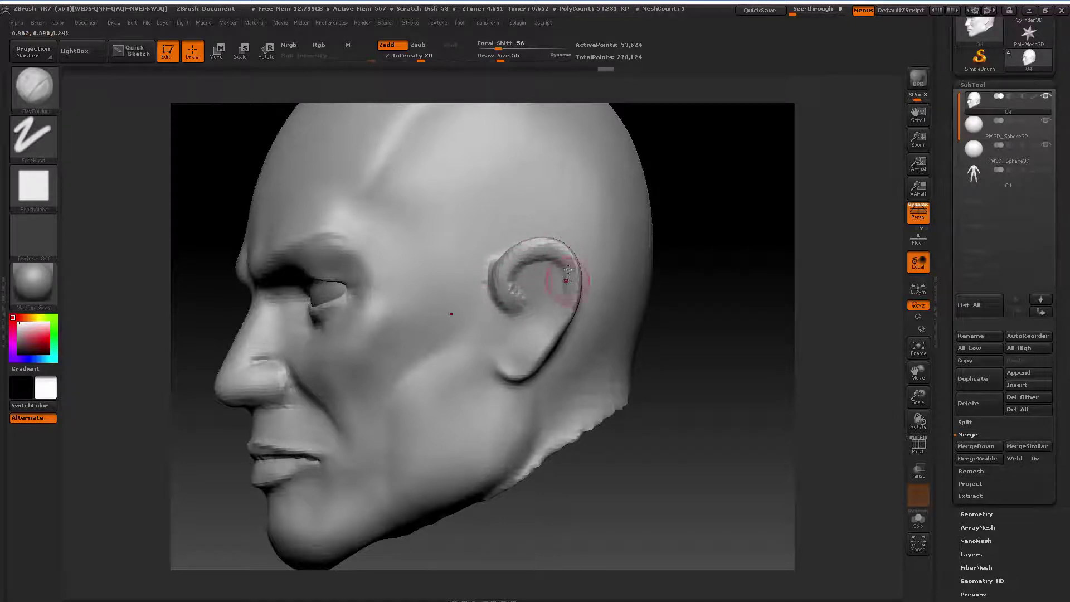
{"action": "mouse_move", "coordinate": [546, 341]}
{"action": "left_mouse_down"}
{"action": "mouse_move", "coordinate": [509, 370]}
{"action": "mouse_move", "coordinate": [507, 336]}
{"action": "mouse_move", "coordinate": [510, 362]}
{"action": "mouse_move", "coordinate": [525, 355]}
{"action": "left_mouse_up"}
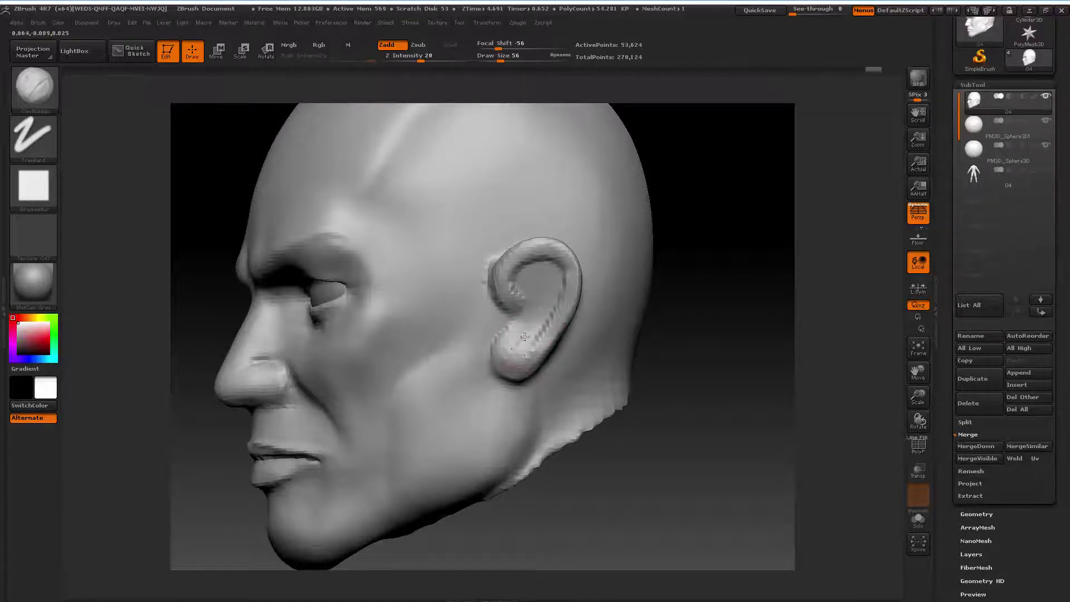
{"action": "key", "text": "space"}
{"action": "left_click_drag", "start_coordinate": [539, 300], "coordinate": [519, 301]}
Smooth the earlobe and lower concha using brush sizes 47 down to 37
{"action": "left_click_drag", "start_coordinate": [510, 346], "coordinate": [532, 325], "text": "shift"}
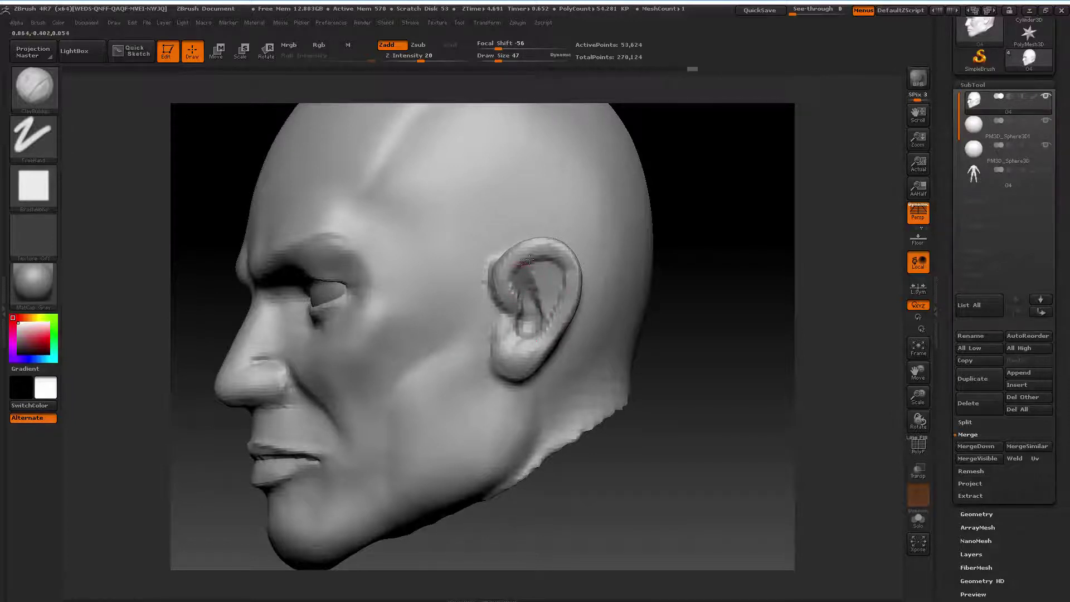
{"action": "left_click_drag", "start_coordinate": [529, 310], "coordinate": [528, 328], "text": "shift"}
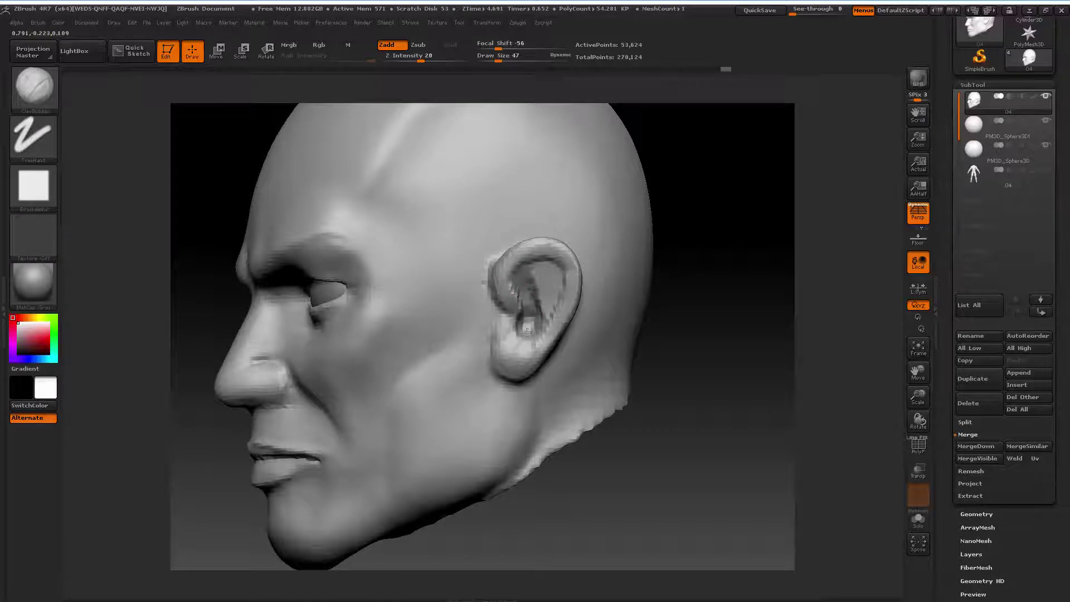
{"action": "key", "text": "space"}
{"action": "left_click_drag", "start_coordinate": [757, 231], "coordinate": [700, 252]}
{"action": "mouse_move", "coordinate": [724, 245]}
{"action": "left_mouse_down", "text": "ctrl+shift"}
{"action": "mouse_move", "coordinate": [717, 285]}
{"action": "mouse_move", "coordinate": [737, 259]}
{"action": "left_mouse_up", "text": "ctrl+shift"}
{"action": "key", "text": "space"}
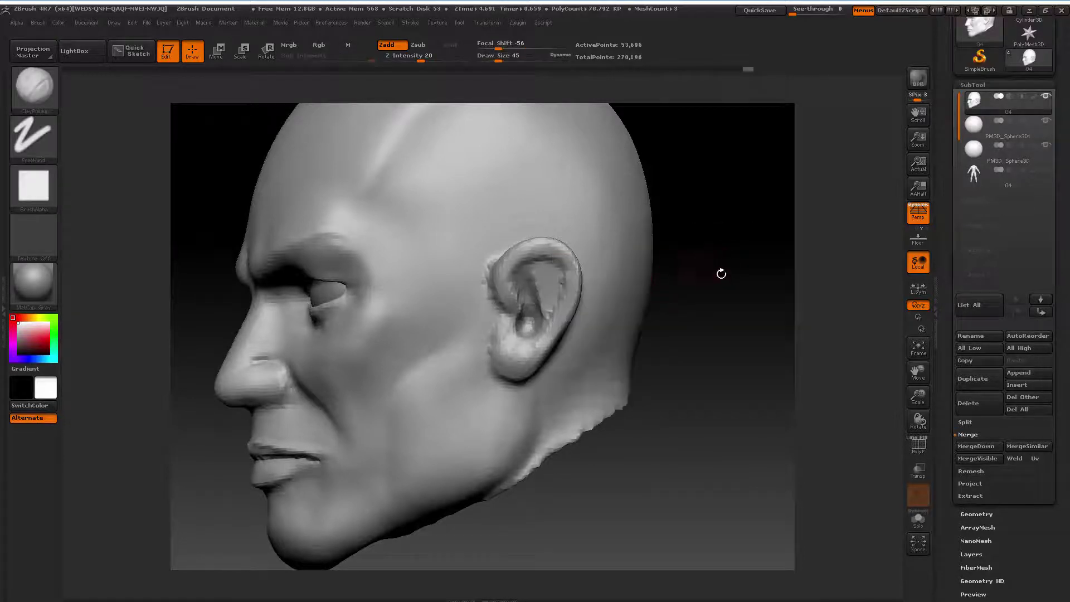
Smooth the ear's tragus, inner concha and upper rim
{"action": "key", "text": "shift"}
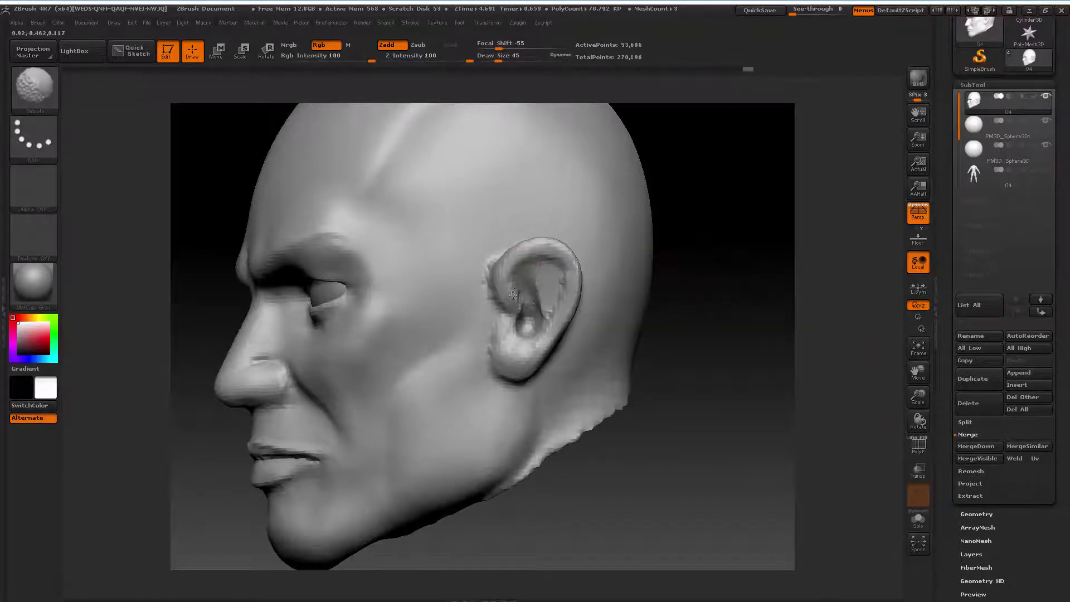
{"action": "left_click_drag", "start_coordinate": [497, 287], "coordinate": [496, 374], "text": "shift"}
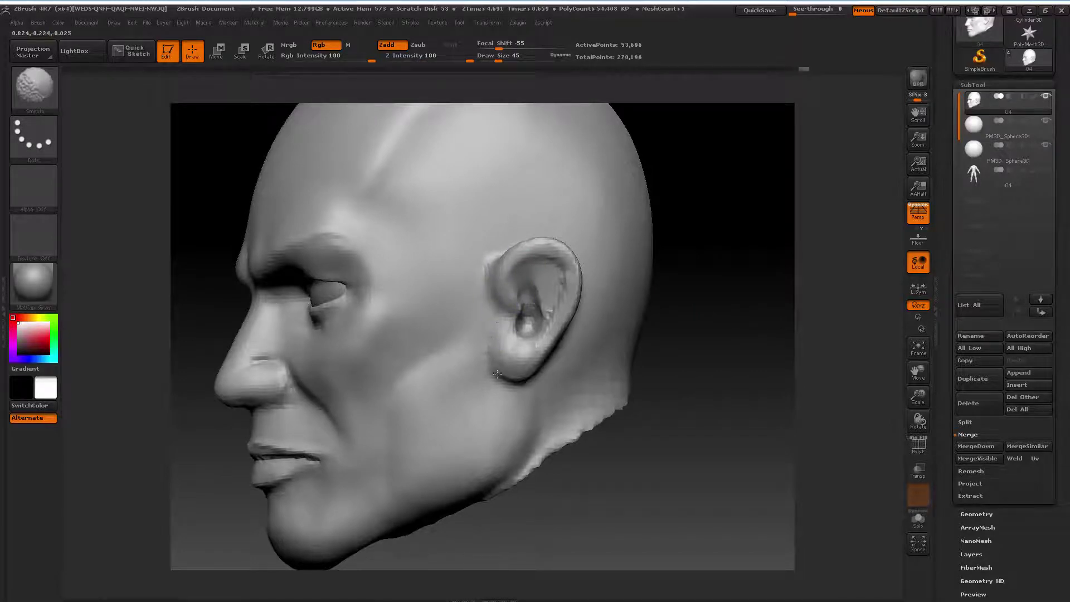
{"action": "left_click_drag", "start_coordinate": [530, 291], "coordinate": [548, 329], "text": "shift"}
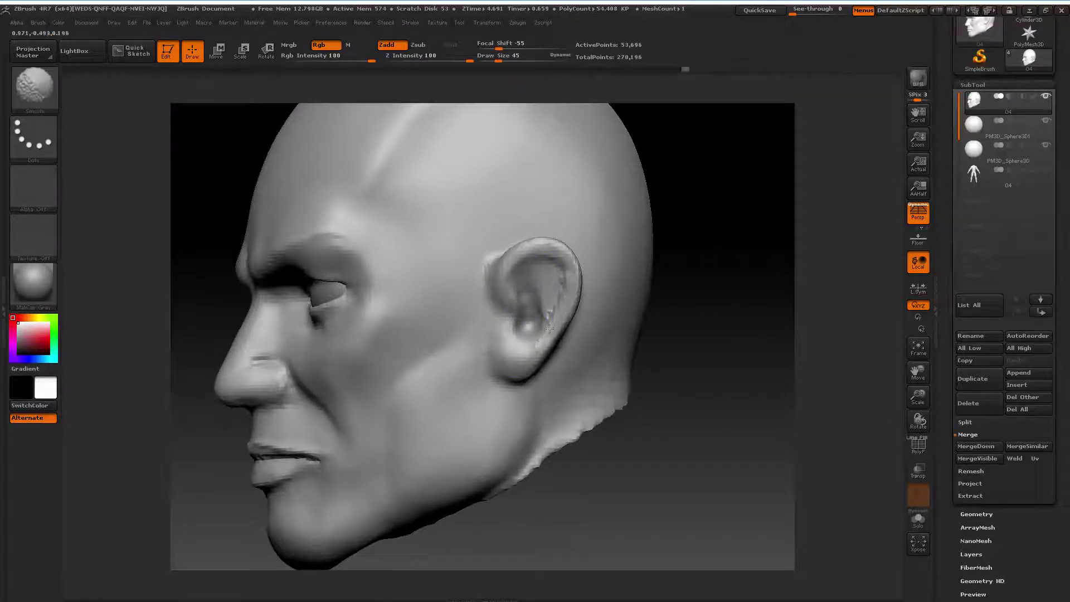
{"action": "left_click_drag", "start_coordinate": [558, 254], "coordinate": [525, 271], "text": "shift"}
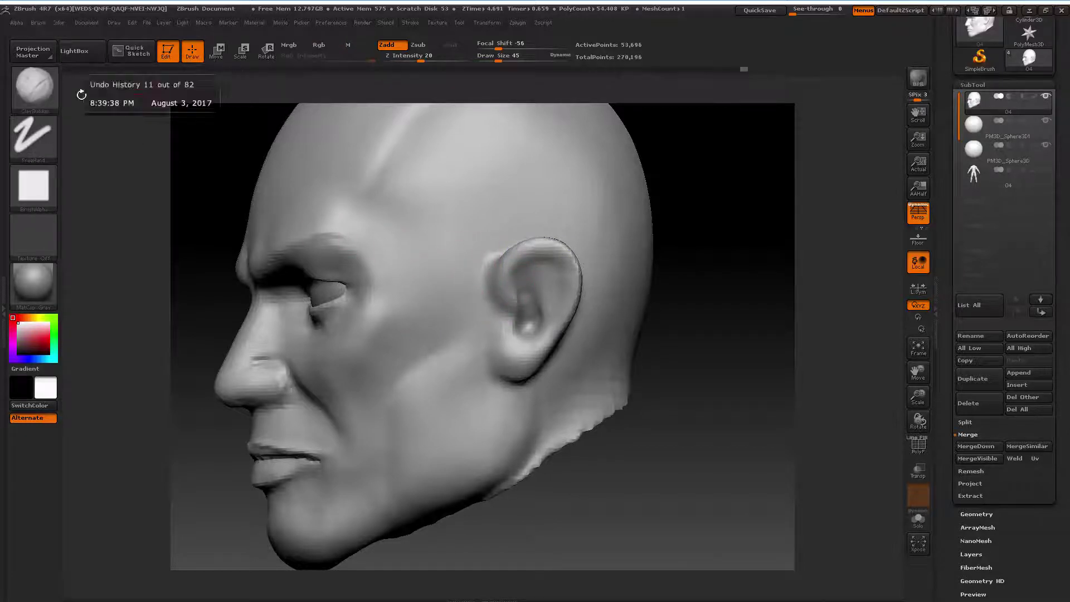
Sculpt the inner helix fold with a Standard Dots brush at size 32, then view from the front
{"action": "left_click", "coordinate": [33, 87]}
{"action": "left_click", "coordinate": [482, 109]}
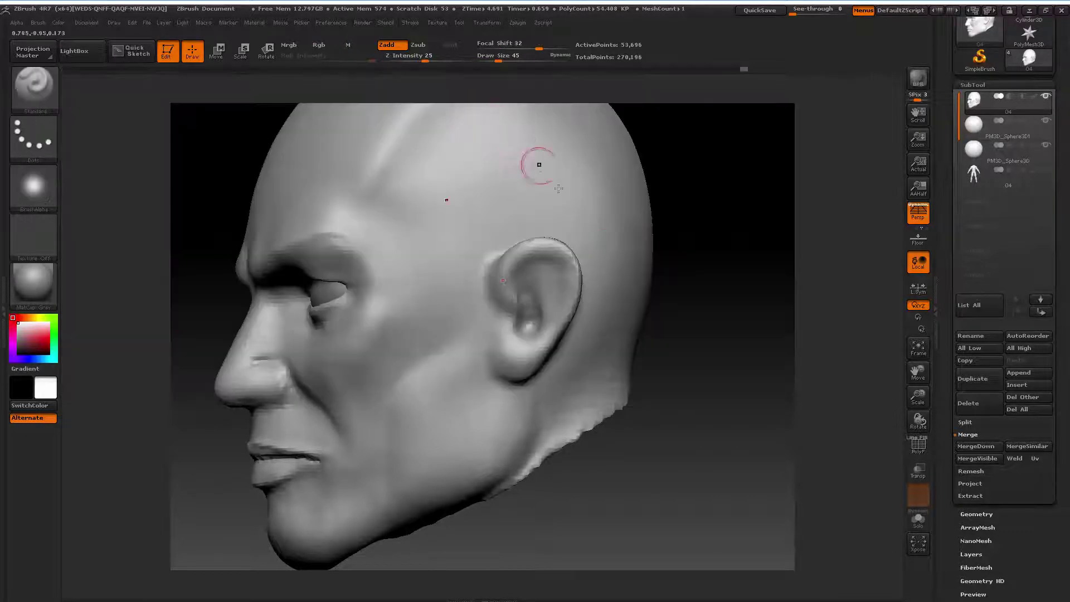
{"action": "key", "text": "space"}
{"action": "left_click_drag", "start_coordinate": [611, 257], "coordinate": [601, 258]}
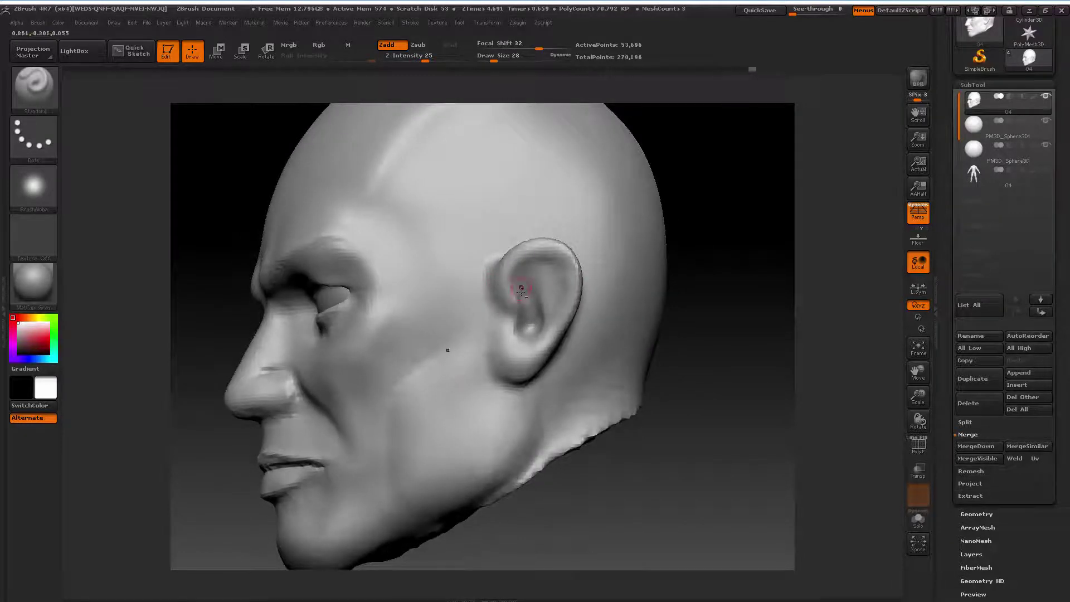
{"action": "left_click_drag", "start_coordinate": [533, 257], "coordinate": [533, 274]}
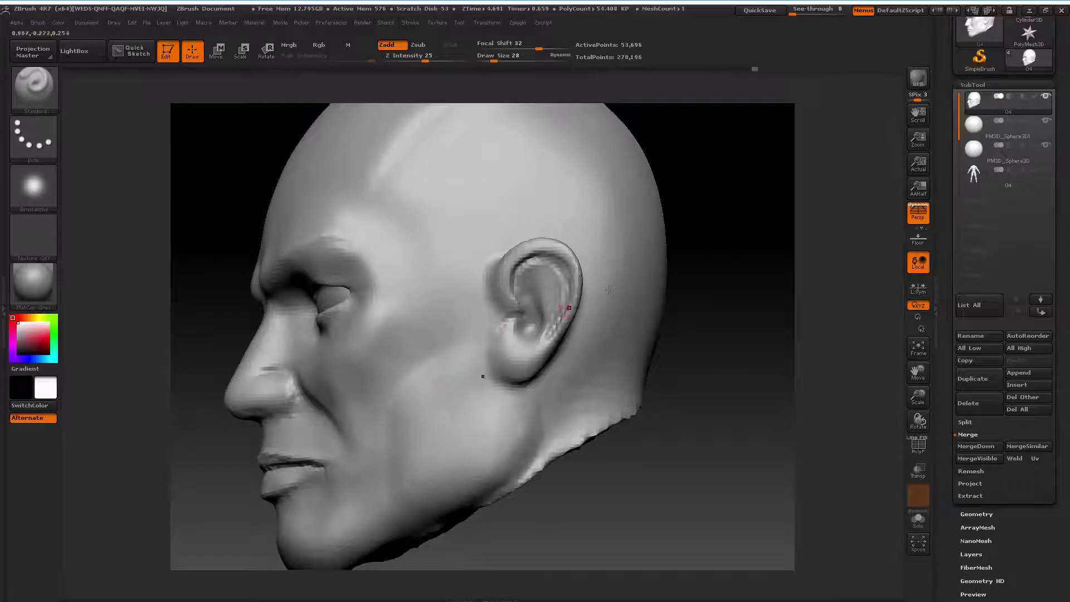
{"action": "mouse_move", "coordinate": [609, 290]}
{"action": "left_mouse_down"}
{"action": "mouse_move", "coordinate": [726, 291]}
{"action": "mouse_move", "coordinate": [726, 274]}
{"action": "mouse_move", "coordinate": [758, 278]}
{"action": "left_mouse_up"}
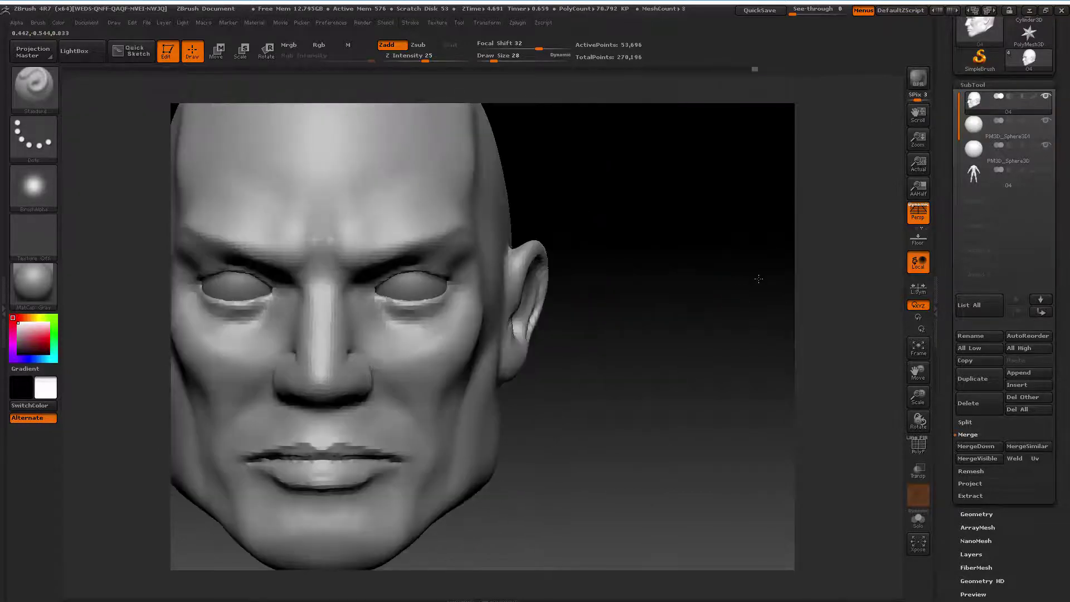
{"action": "left_click_drag", "start_coordinate": [918, 372], "coordinate": [919, 373]}
{"action": "left_click", "coordinate": [41, 86]}
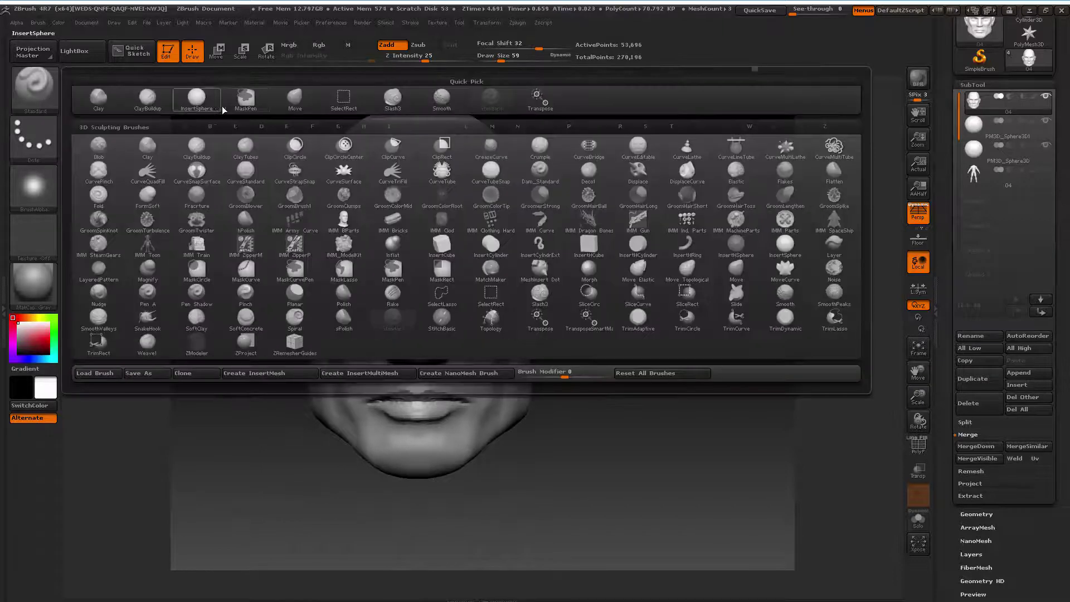
Select the Move brush, resize it to 192, and turn the head to an exact front view
{"action": "left_click", "coordinate": [283, 94]}
{"action": "key", "text": "space"}
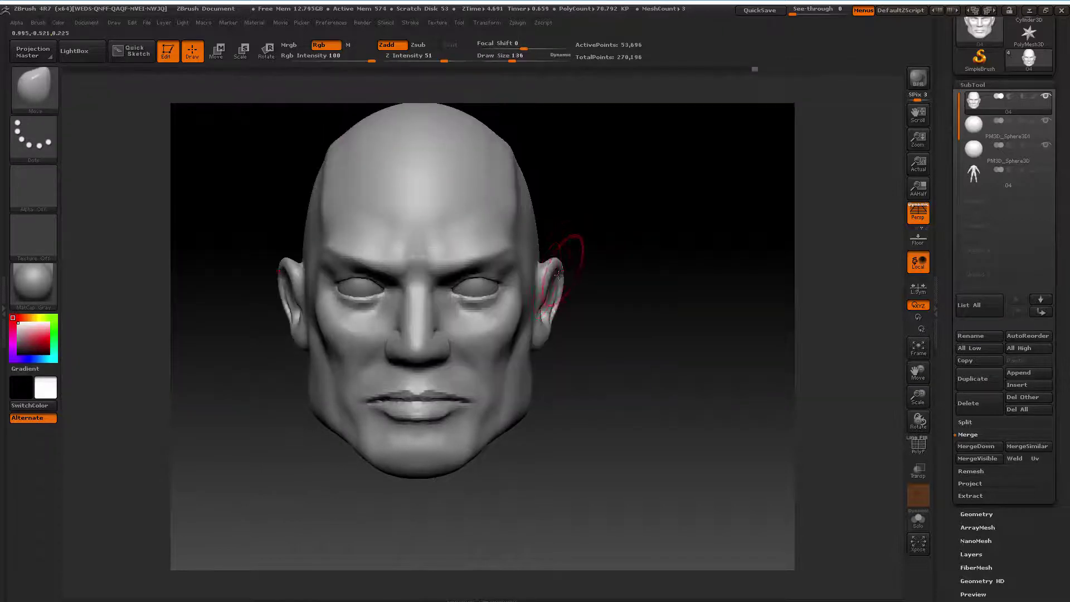
{"action": "key", "text": "space"}
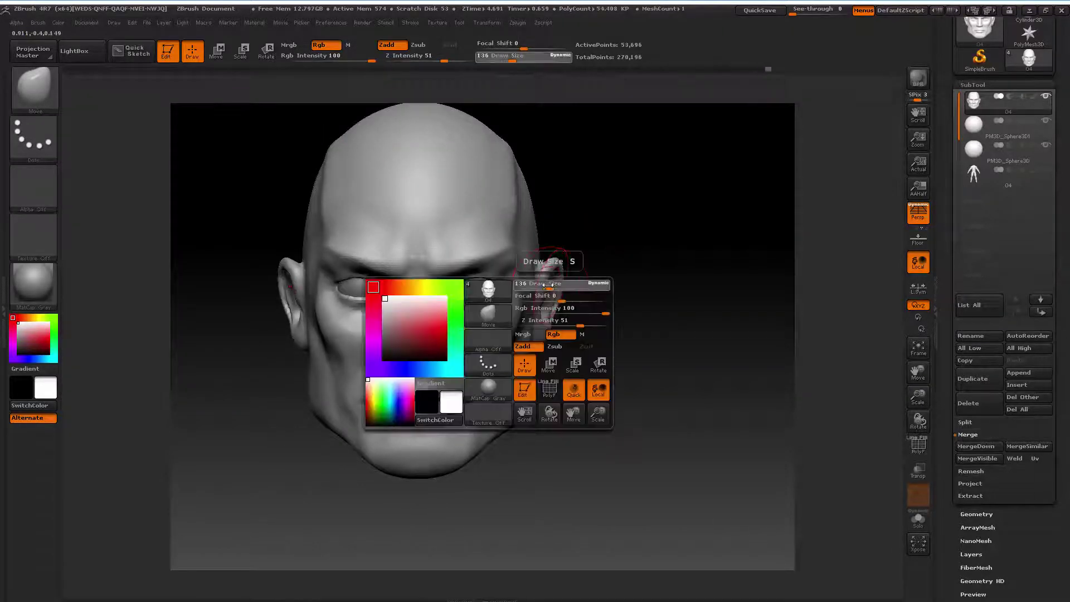
{"action": "left_click_drag", "start_coordinate": [549, 284], "coordinate": [538, 285]}
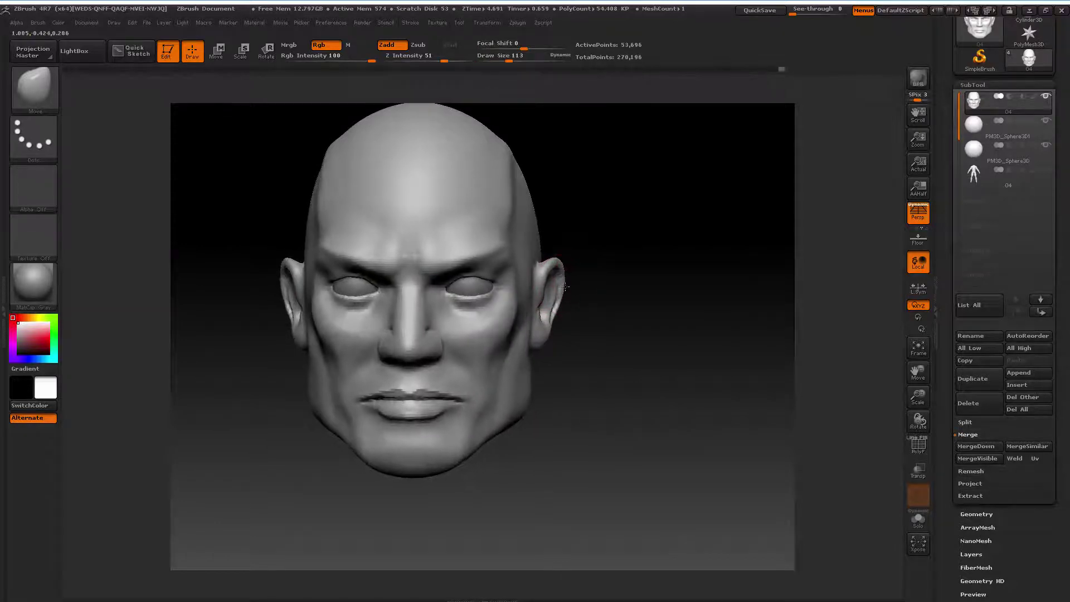
{"action": "mouse_move", "coordinate": [589, 293]}
{"action": "left_mouse_down"}
{"action": "mouse_move", "coordinate": [564, 317]}
{"action": "mouse_move", "coordinate": [607, 329]}
{"action": "left_mouse_up"}
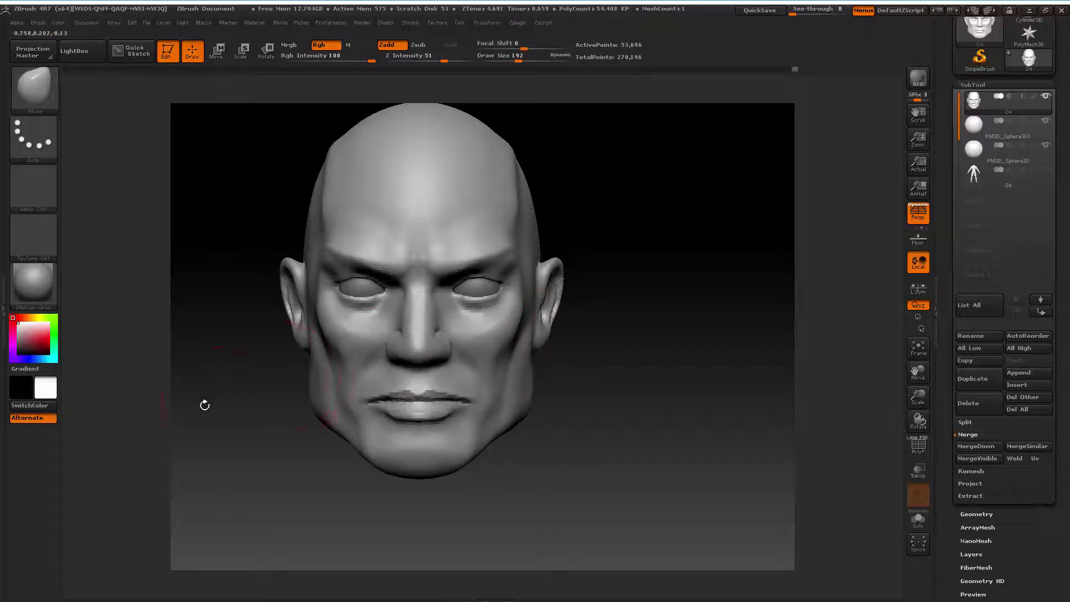
{"action": "left_click_drag", "start_coordinate": [202, 406], "coordinate": [318, 363]}
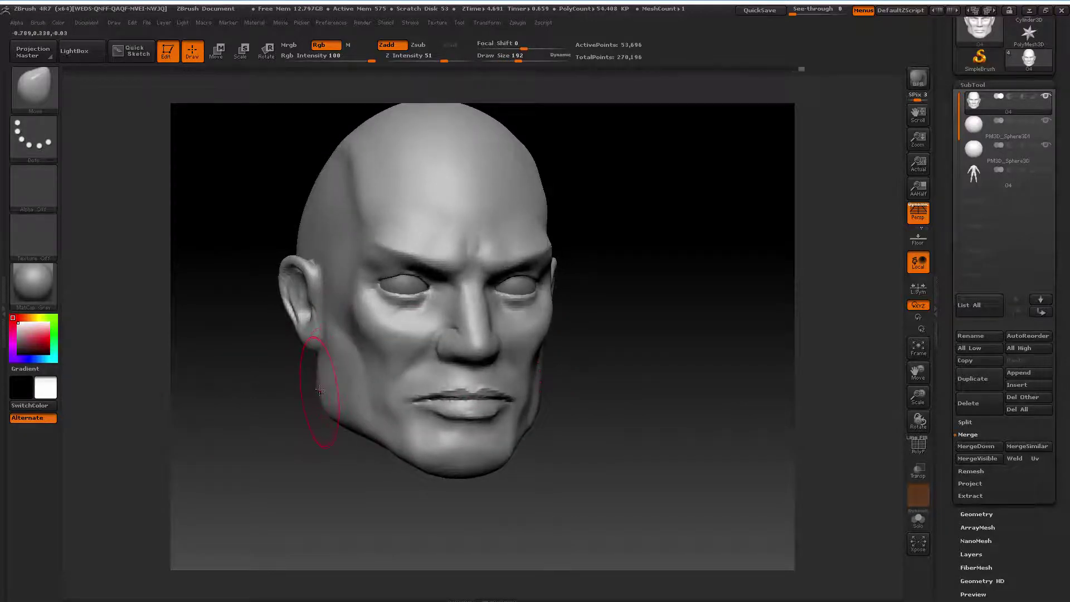
{"action": "left_click_drag", "start_coordinate": [289, 428], "coordinate": [282, 427], "text": "shift"}
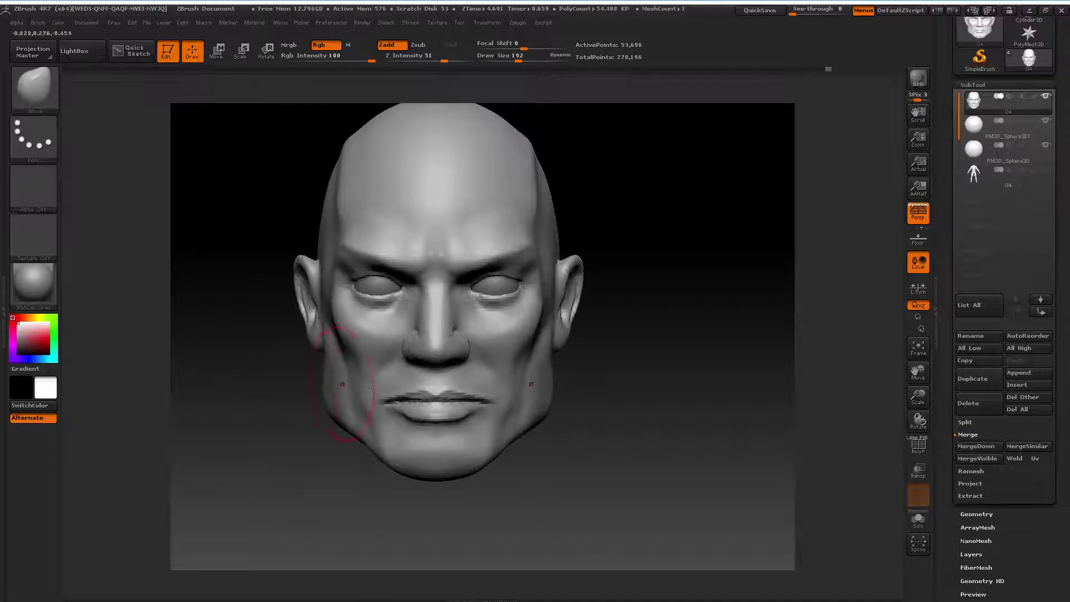
Enlarge the Move brush to size 340 for broad skull reshaping
{"action": "left_click_drag", "start_coordinate": [919, 396], "coordinate": [880, 373]}
{"action": "right_click", "coordinate": [524, 362]}
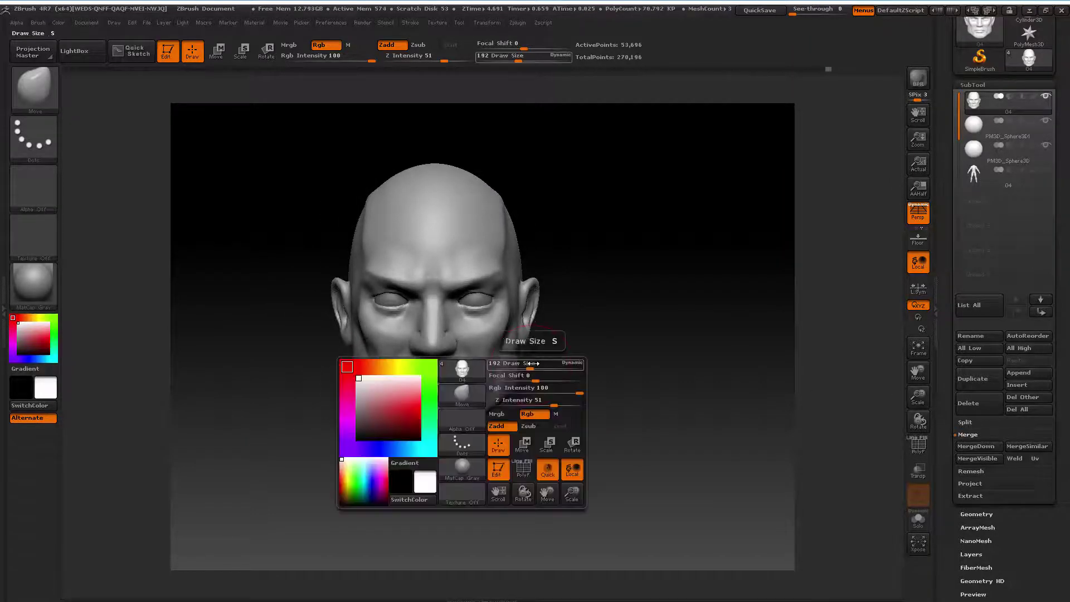
{"action": "left_click_drag", "start_coordinate": [502, 359], "coordinate": [524, 362]}
{"action": "right_click", "coordinate": [371, 192]}
{"action": "left_click_drag", "start_coordinate": [357, 208], "coordinate": [370, 193]}
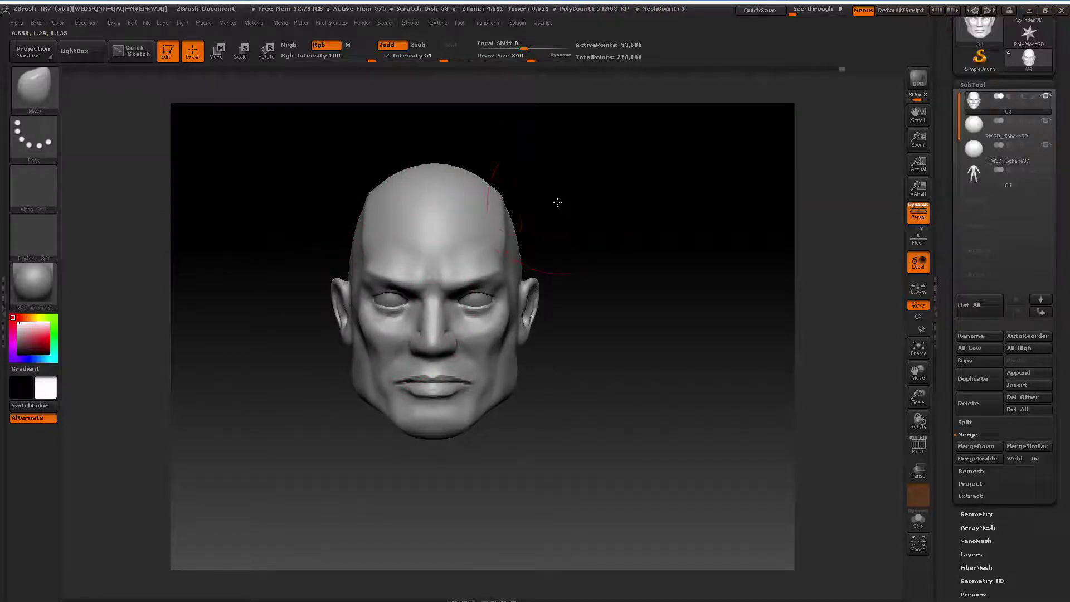
Pull the cranium into a fuller dome, checking three-quarter, profile and top views
{"action": "mouse_move", "coordinate": [556, 203]}
{"action": "left_mouse_down"}
{"action": "mouse_move", "coordinate": [528, 212]}
{"action": "mouse_move", "coordinate": [503, 203]}
{"action": "left_mouse_up"}
{"action": "left_click", "coordinate": [545, 205], "text": "ctrl+shift"}
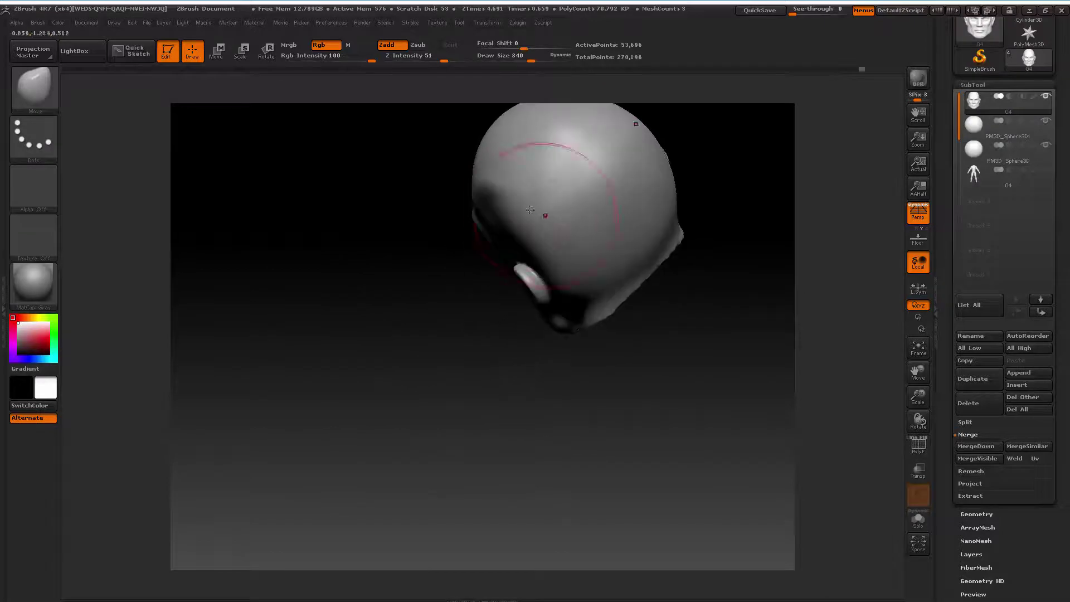
{"action": "left_click", "coordinate": [518, 251], "text": "ctrl+shift"}
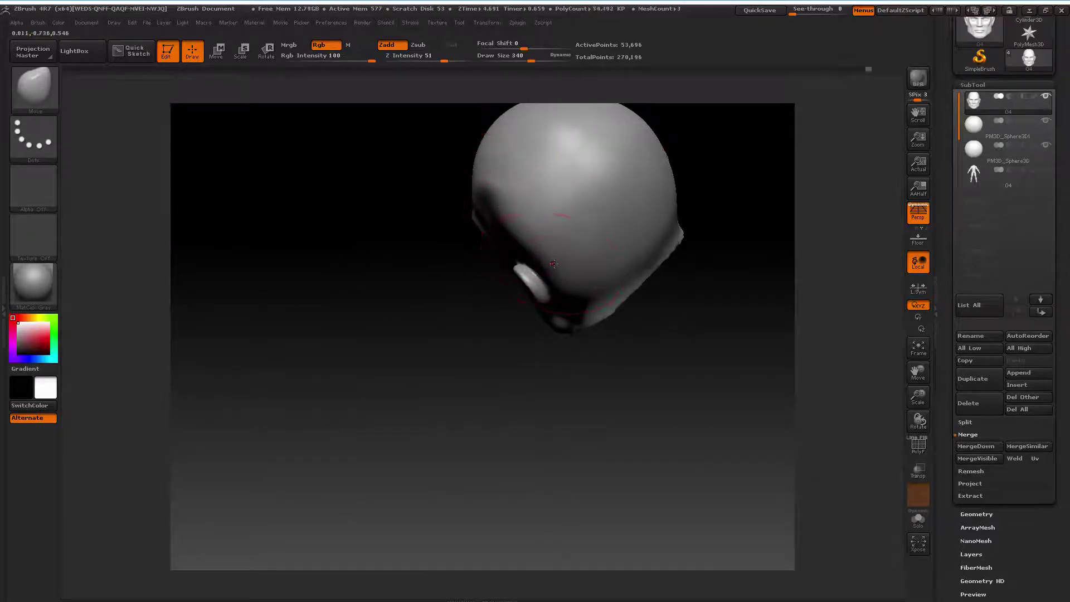
{"action": "left_click_drag", "start_coordinate": [521, 255], "coordinate": [453, 226]}
{"action": "left_click", "coordinate": [453, 226], "text": "ctrl+shift"}
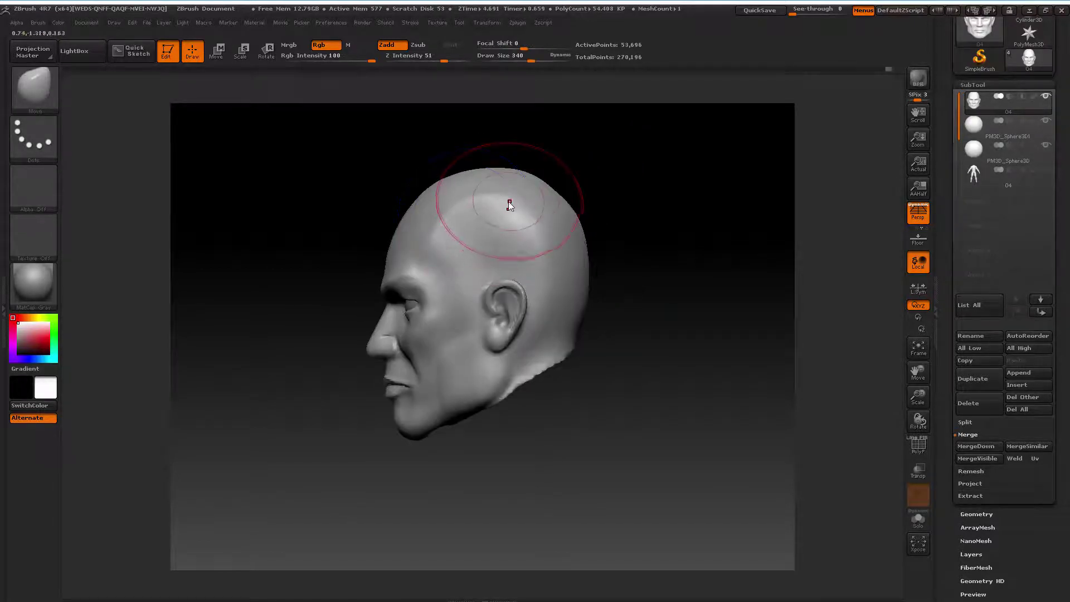
{"action": "key", "text": "shift"}
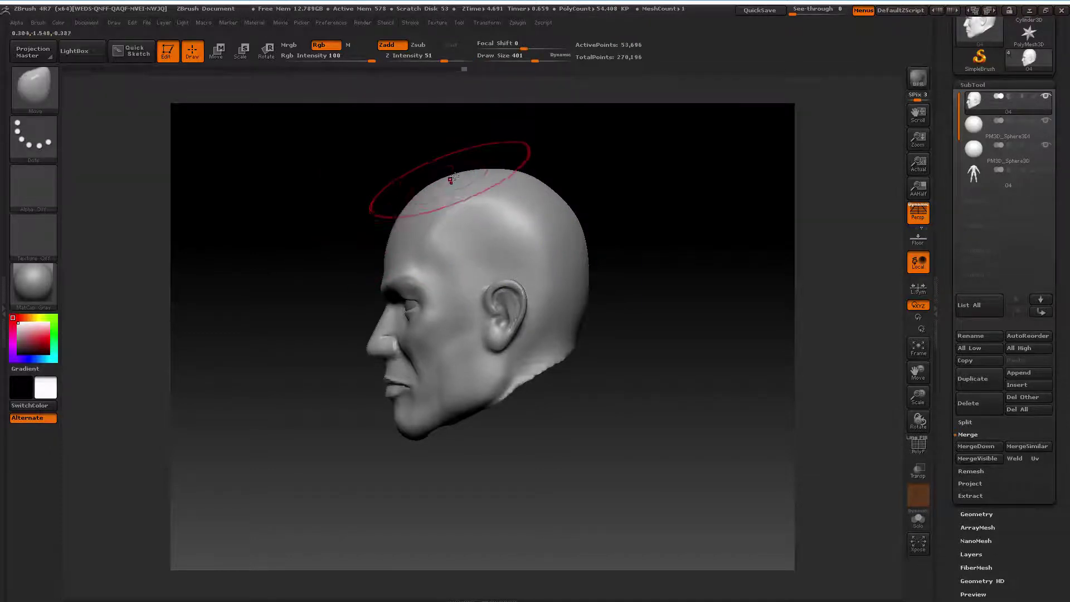
{"action": "mouse_move", "coordinate": [553, 185]}
{"action": "left_mouse_down"}
{"action": "mouse_move", "coordinate": [625, 239]}
{"action": "mouse_move", "coordinate": [634, 330]}
{"action": "mouse_move", "coordinate": [629, 315]}
{"action": "left_mouse_up"}
Frame the head and orbit to inspect the skull from the top and rear three-quarter
{"action": "key", "text": "f"}
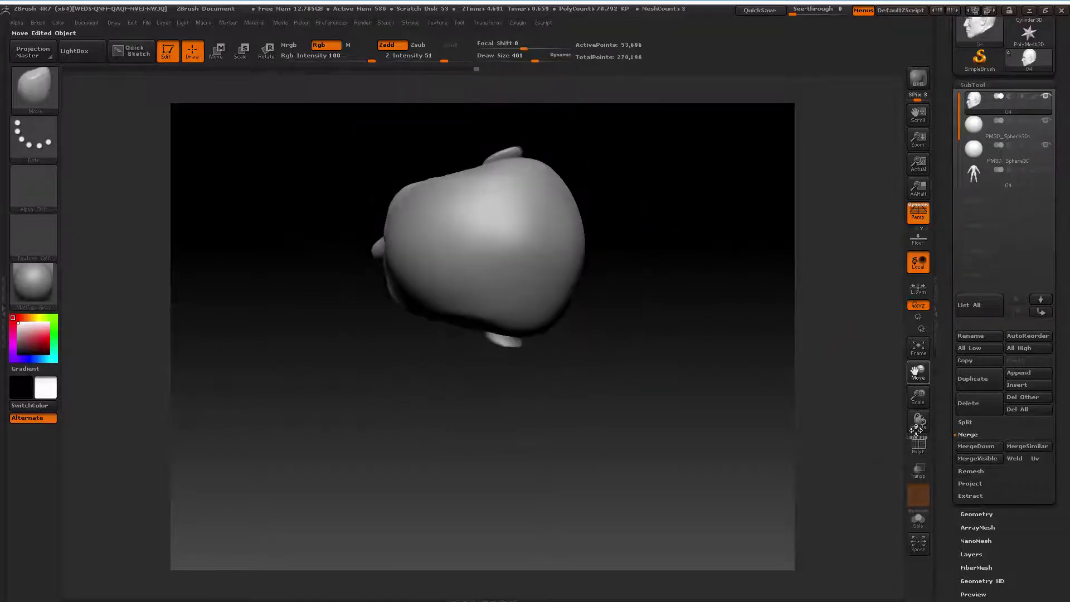
{"action": "left_click_drag", "start_coordinate": [741, 335], "coordinate": [702, 399]}
{"action": "mouse_move", "coordinate": [580, 200]}
{"action": "left_mouse_down"}
{"action": "mouse_move", "coordinate": [627, 184]}
{"action": "mouse_move", "coordinate": [478, 234]}
{"action": "left_mouse_up"}
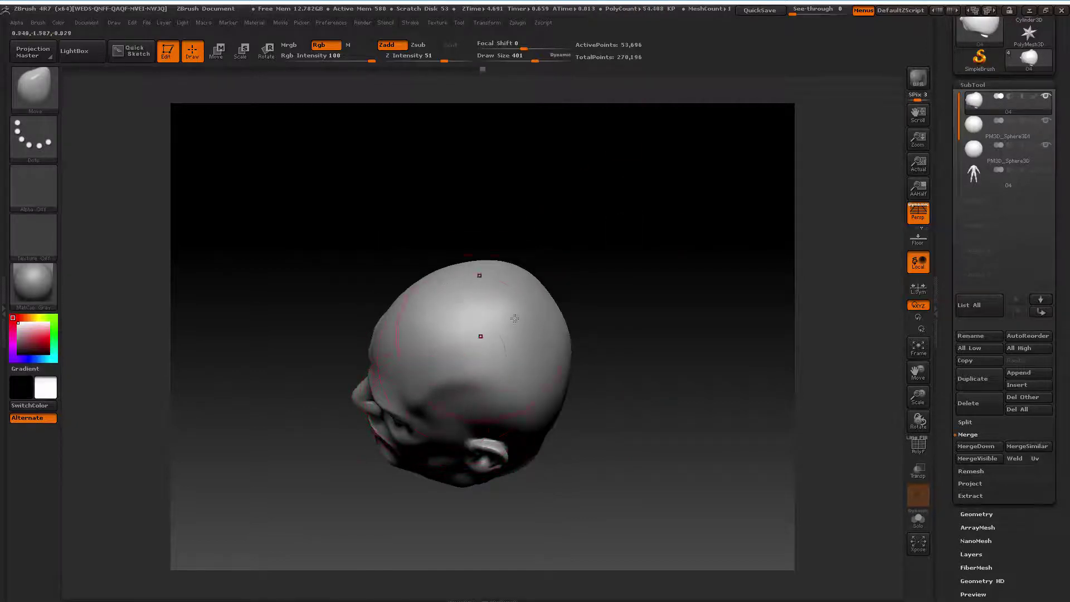
{"action": "mouse_move", "coordinate": [514, 318]}
{"action": "left_mouse_down"}
{"action": "mouse_move", "coordinate": [507, 333]}
{"action": "mouse_move", "coordinate": [451, 256]}
{"action": "left_mouse_up"}
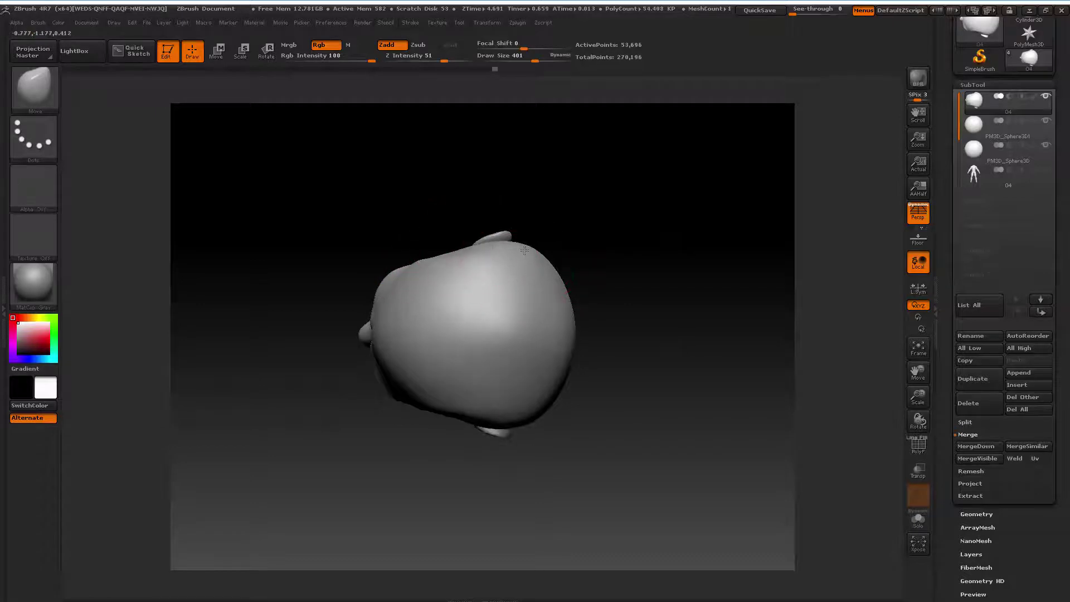
{"action": "mouse_move", "coordinate": [623, 264]}
{"action": "left_mouse_down"}
{"action": "mouse_move", "coordinate": [621, 231]}
{"action": "mouse_move", "coordinate": [637, 225]}
{"action": "mouse_move", "coordinate": [585, 254]}
{"action": "left_mouse_up"}
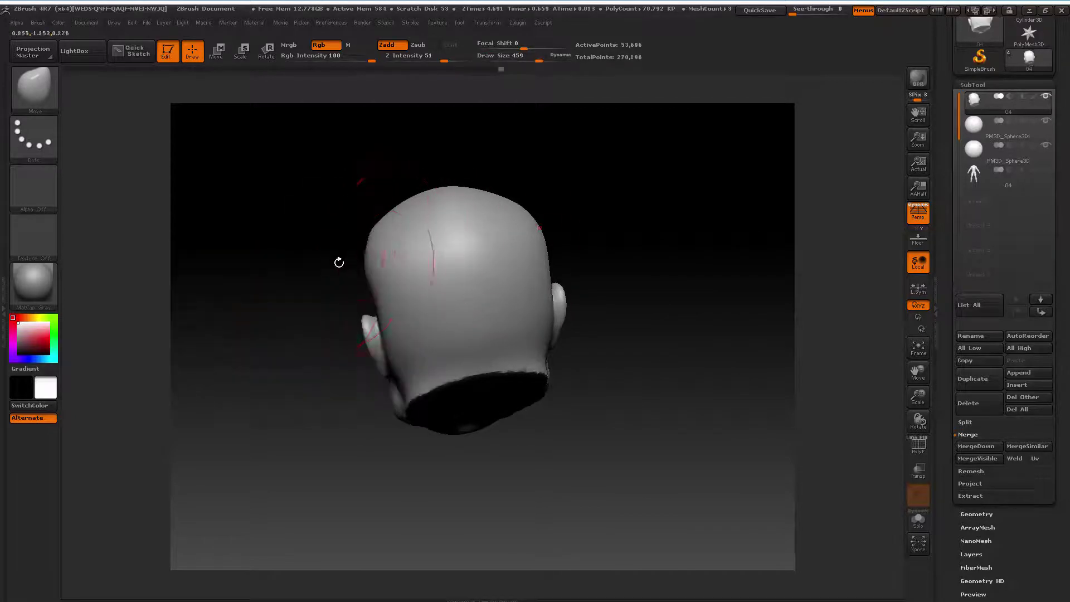
Lower the brush to 297, smooth briefly, and recentre the head in front view
{"action": "left_click_drag", "start_coordinate": [339, 260], "coordinate": [371, 247]}
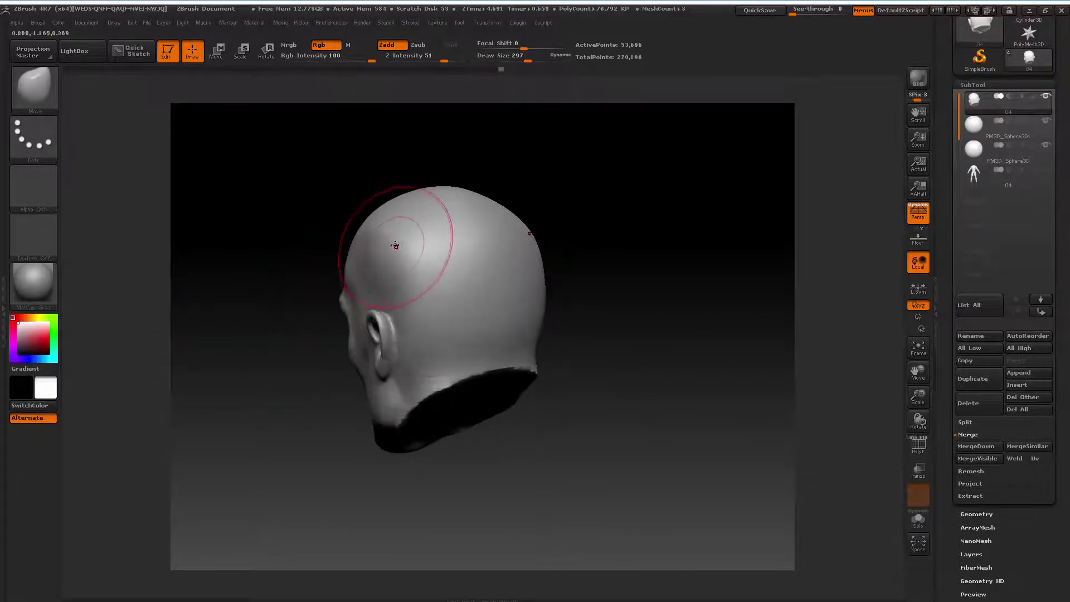
{"action": "key", "text": "shift"}
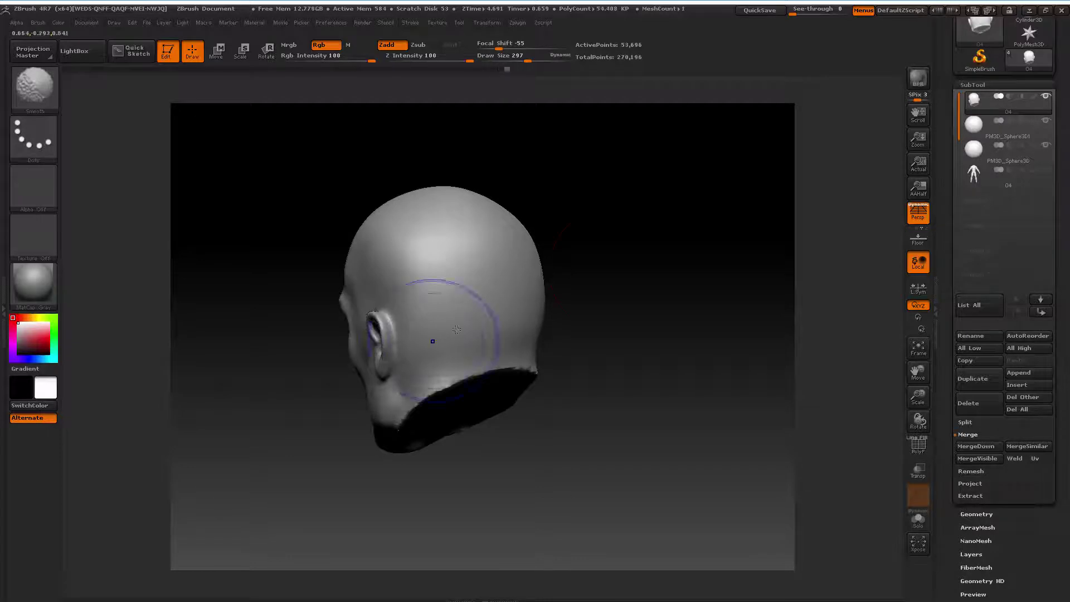
{"action": "mouse_move", "coordinate": [612, 268]}
{"action": "left_mouse_down"}
{"action": "mouse_move", "coordinate": [649, 263]}
{"action": "mouse_move", "coordinate": [629, 270]}
{"action": "left_mouse_up"}
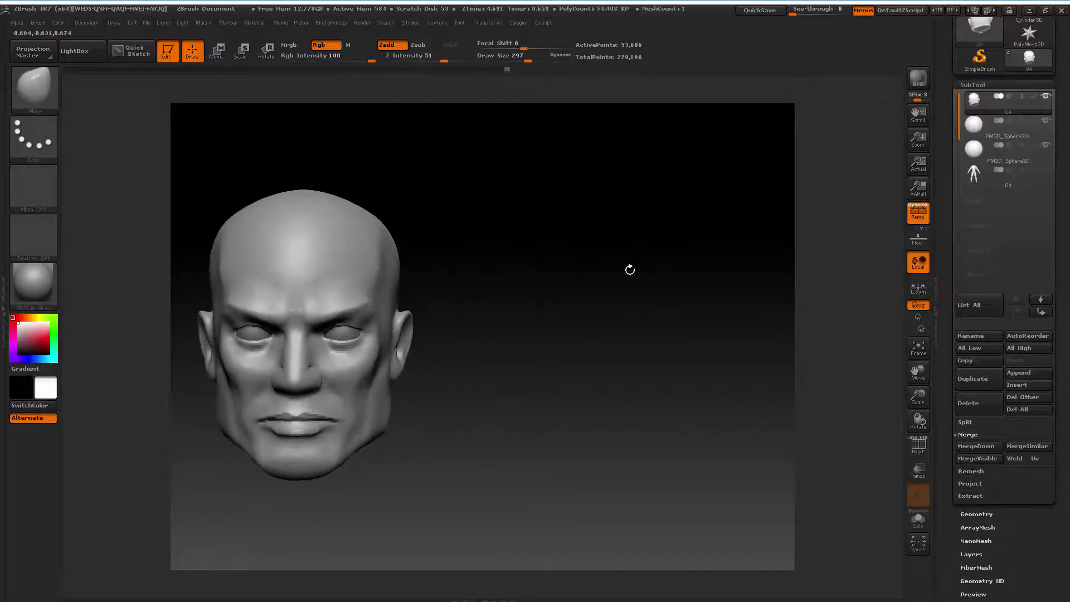
{"action": "left_click_drag", "start_coordinate": [918, 370], "coordinate": [714, 309]}
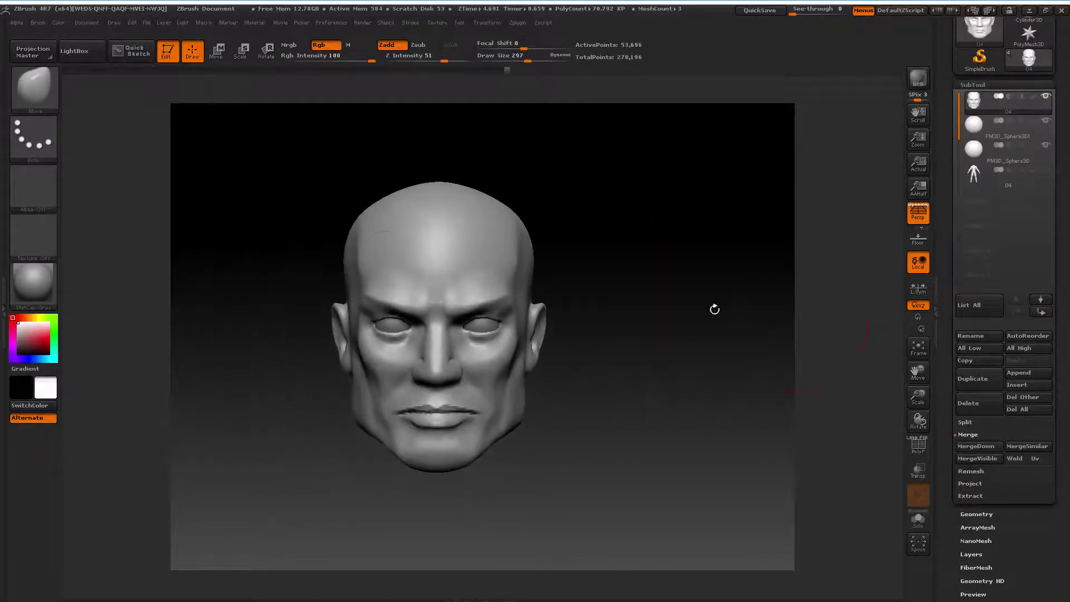
{"action": "key", "text": "s"}
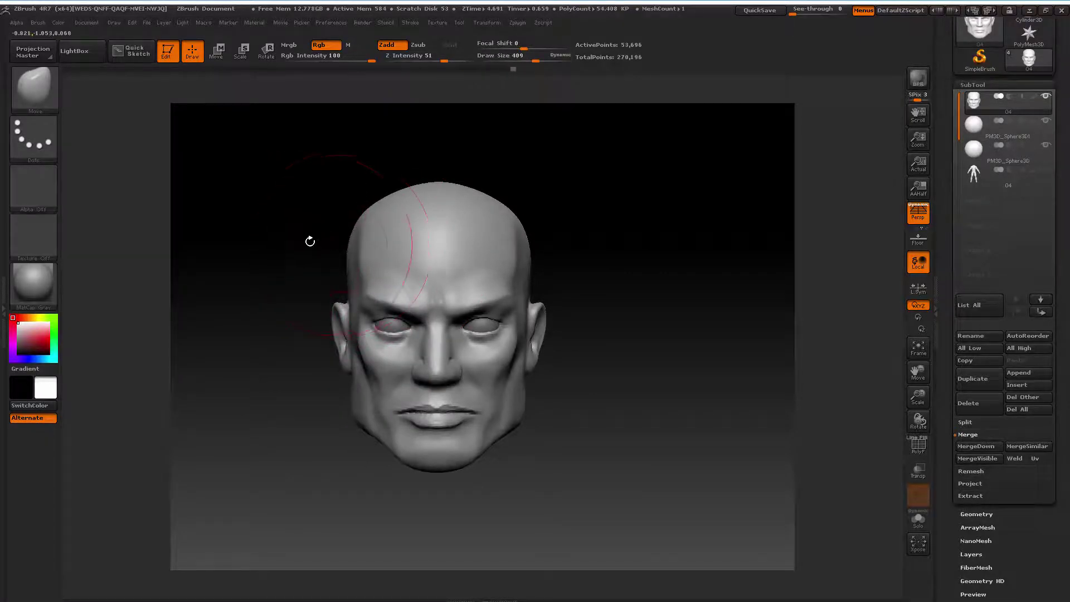
Check the side view and reduce the brush size from 214 to 186
{"action": "left_click_drag", "start_coordinate": [310, 241], "coordinate": [342, 262]}
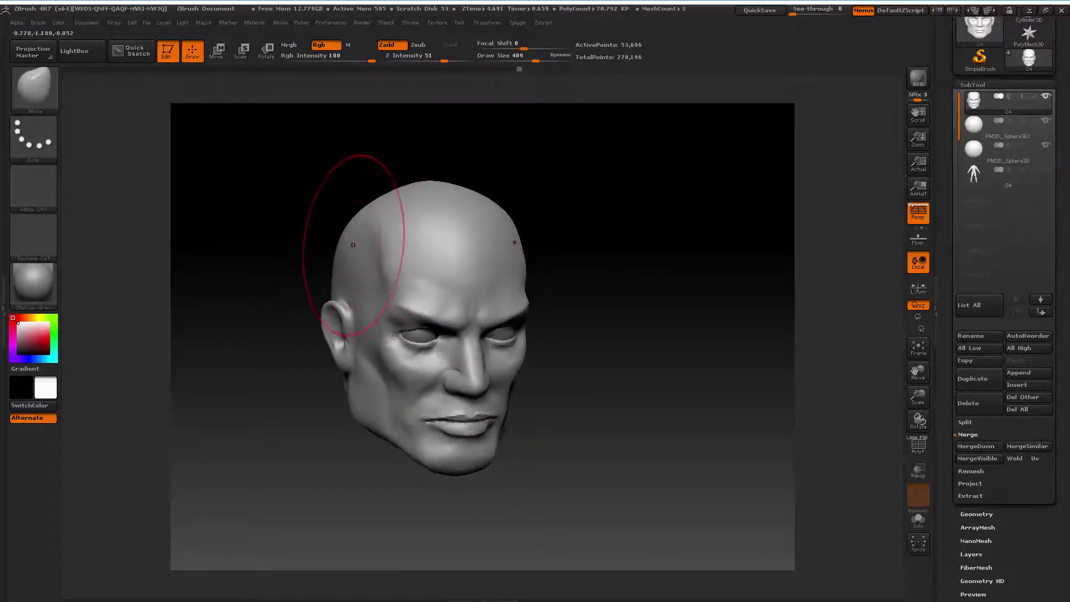
{"action": "left_click_drag", "start_coordinate": [658, 245], "coordinate": [591, 256]}
{"action": "key", "text": "space"}
{"action": "mouse_move", "coordinate": [359, 254]}
{"action": "left_mouse_down"}
{"action": "mouse_move", "coordinate": [346, 253]}
{"action": "mouse_move", "coordinate": [359, 261]}
{"action": "left_mouse_up"}
{"action": "key", "text": "space"}
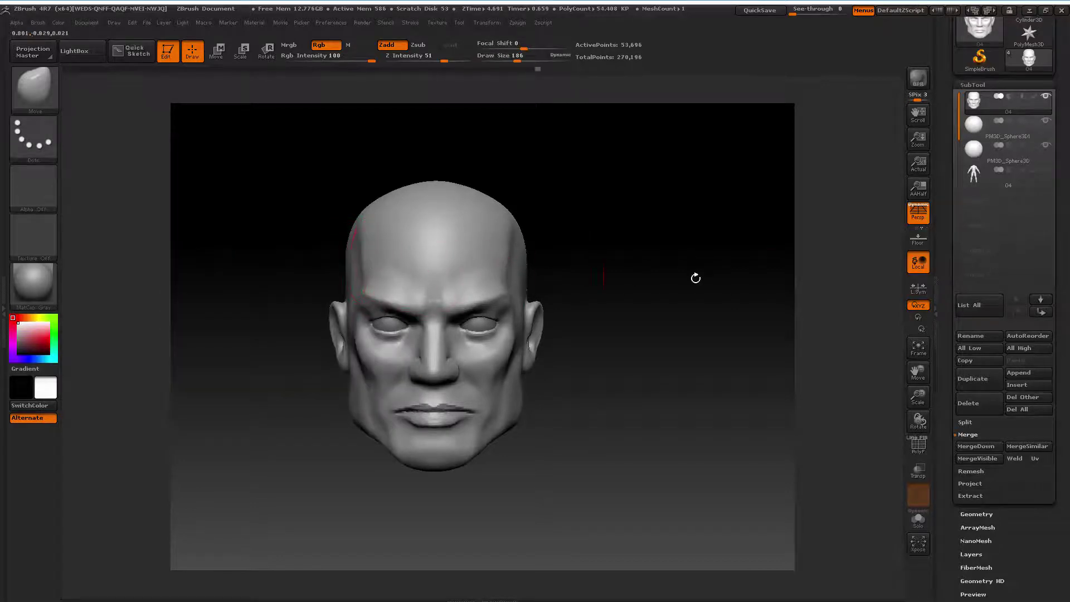
Frame the head and push out the skull side with Move at Draw Size 362
{"action": "left_click", "coordinate": [908, 349]}
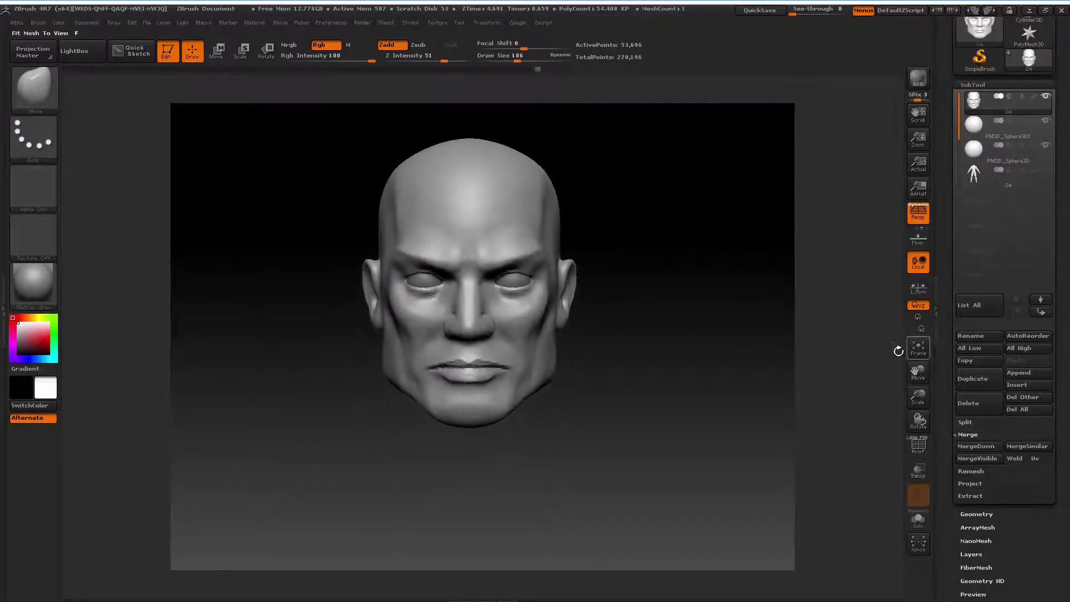
{"action": "mouse_move", "coordinate": [668, 340]}
{"action": "left_mouse_down"}
{"action": "mouse_move", "coordinate": [620, 337]}
{"action": "mouse_move", "coordinate": [690, 296]}
{"action": "mouse_move", "coordinate": [650, 305]}
{"action": "left_mouse_up"}
{"action": "right_click", "coordinate": [667, 301]}
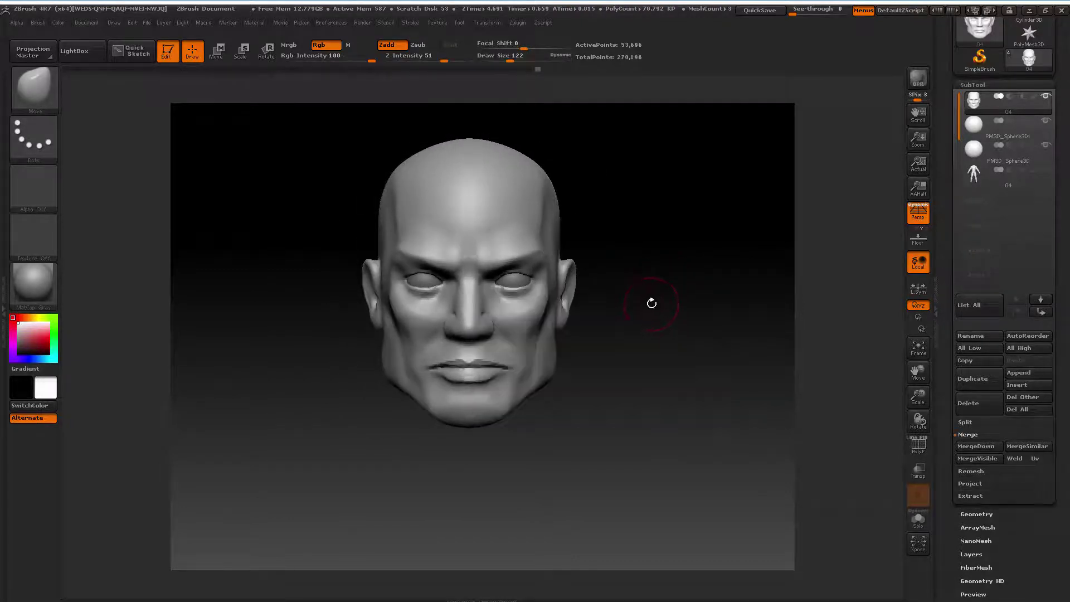
{"action": "right_click", "coordinate": [463, 306]}
{"action": "mouse_move", "coordinate": [563, 346]}
{"action": "left_mouse_down"}
{"action": "mouse_move", "coordinate": [475, 313]}
{"action": "mouse_move", "coordinate": [454, 348]}
{"action": "mouse_move", "coordinate": [824, 354]}
{"action": "left_mouse_up"}
{"action": "key", "text": "shift"}
{"action": "left_click_drag", "start_coordinate": [917, 407], "coordinate": [853, 361]}
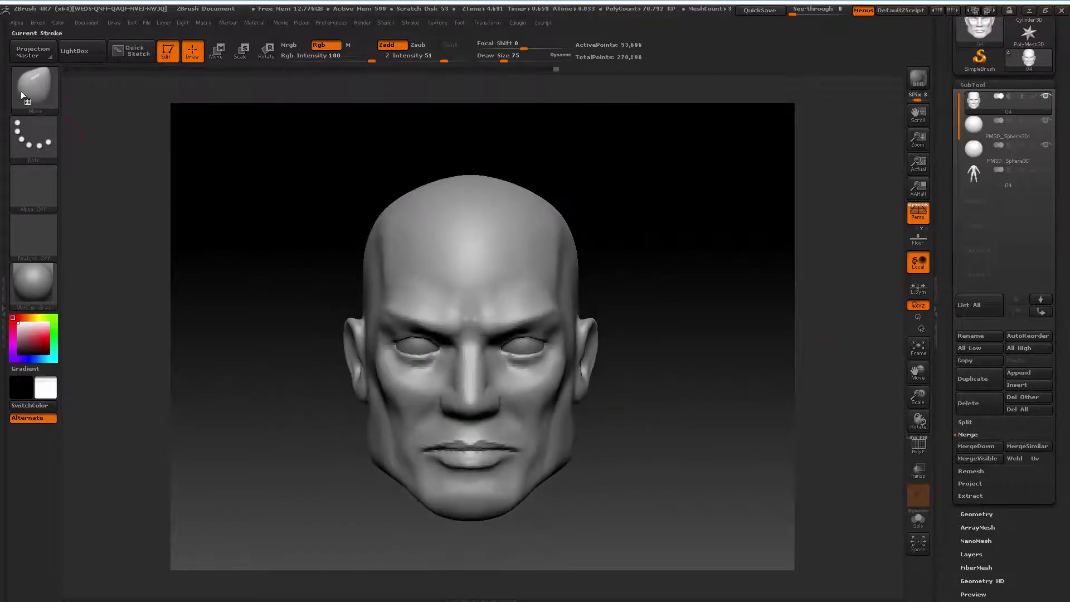
{"action": "key", "text": "space"}
{"action": "left_click_drag", "start_coordinate": [370, 212], "coordinate": [537, 212]}
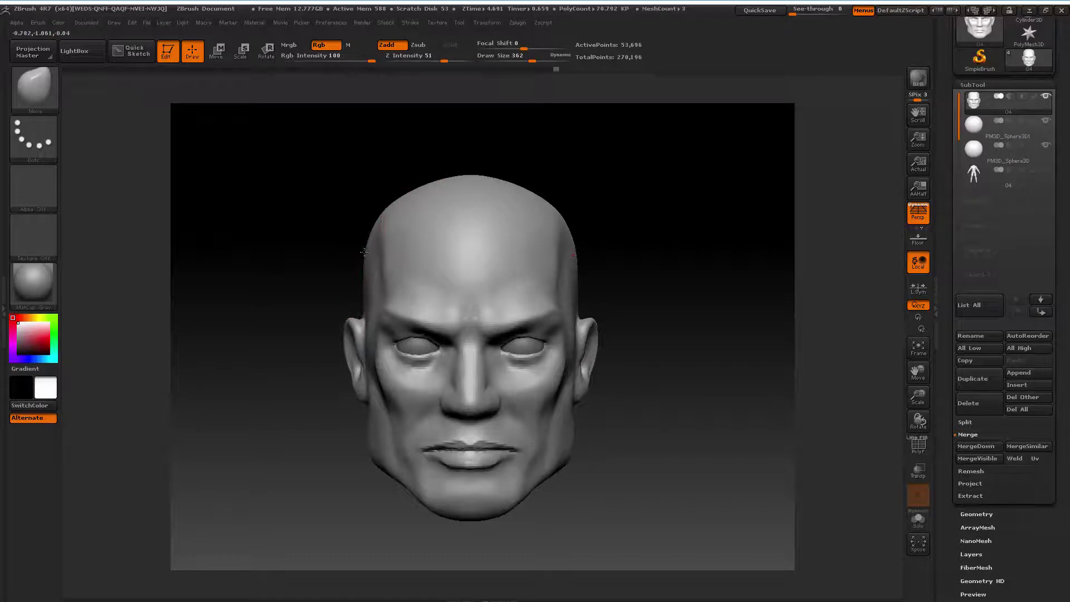
{"action": "left_click_drag", "start_coordinate": [364, 252], "coordinate": [368, 239]}
Turn perspective off, set Draw Size to 220, and reposition the head
{"action": "key", "text": "space"}
{"action": "left_click_drag", "start_coordinate": [366, 210], "coordinate": [354, 210]}
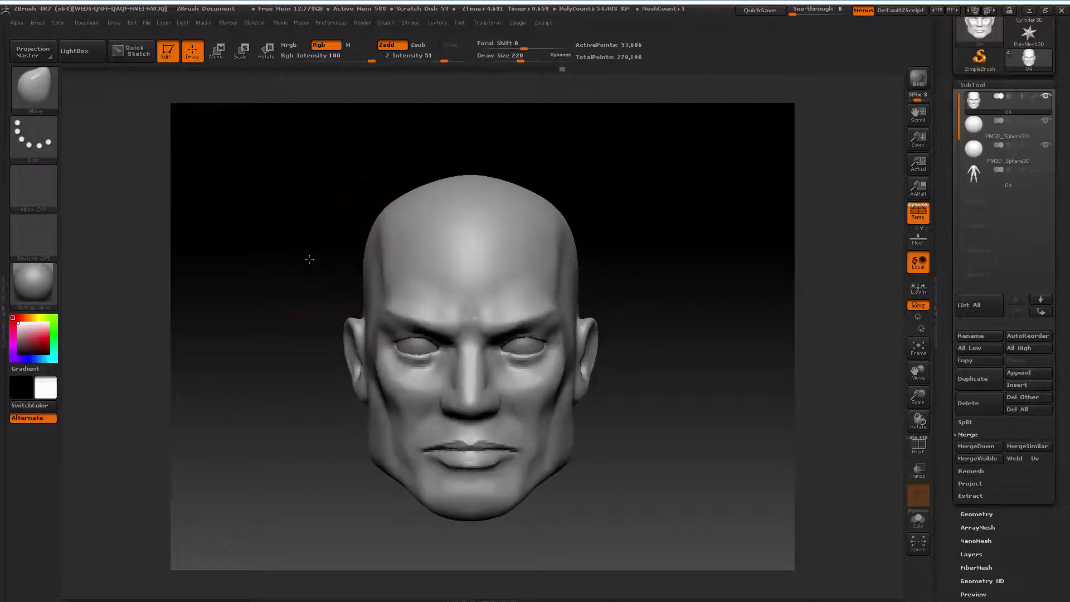
{"action": "left_click", "coordinate": [928, 219]}
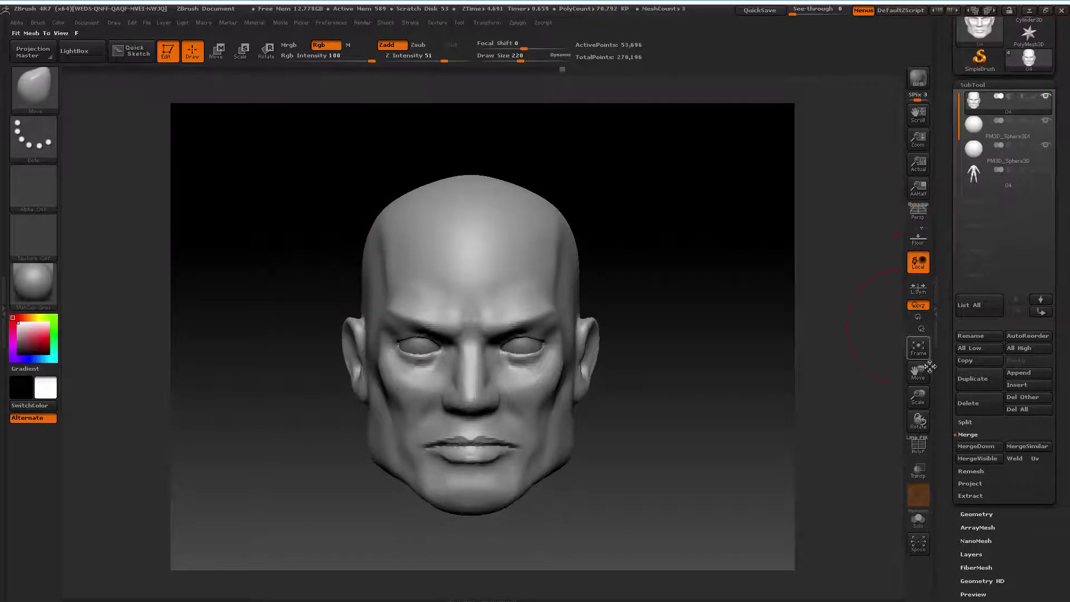
{"action": "left_click_drag", "start_coordinate": [918, 397], "coordinate": [918, 384]}
{"action": "left_click_drag", "start_coordinate": [917, 371], "coordinate": [886, 356]}
Rework the cheek with Move, varying Draw Size among 417, 257, 332, 208, 136, 165 and 238
{"action": "key", "text": "space"}
{"action": "left_click_drag", "start_coordinate": [586, 249], "coordinate": [597, 249]}
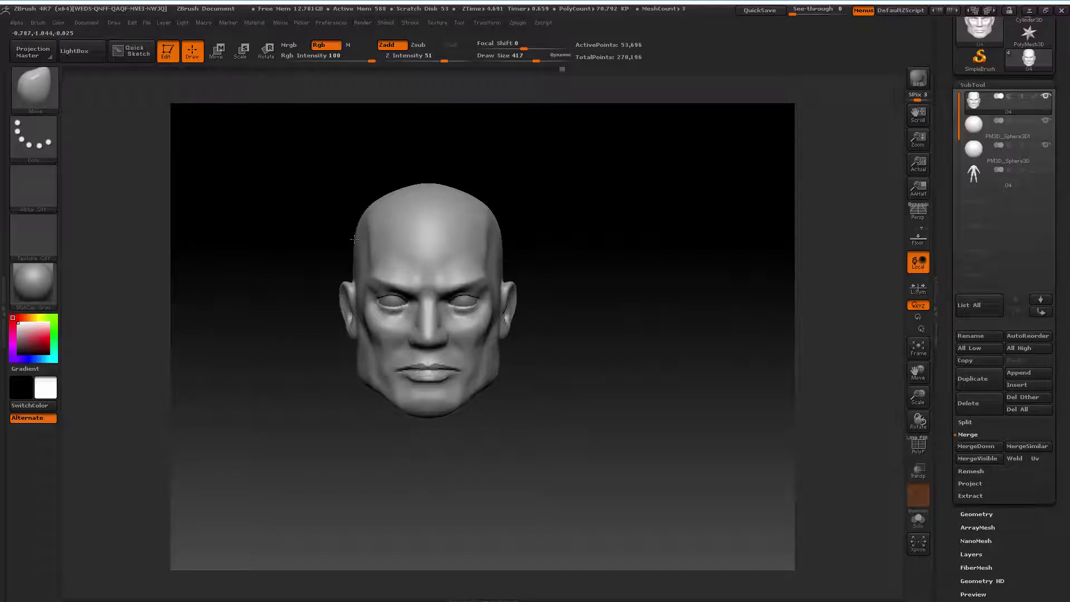
{"action": "key", "text": "space"}
{"action": "left_click_drag", "start_coordinate": [353, 238], "coordinate": [340, 239]}
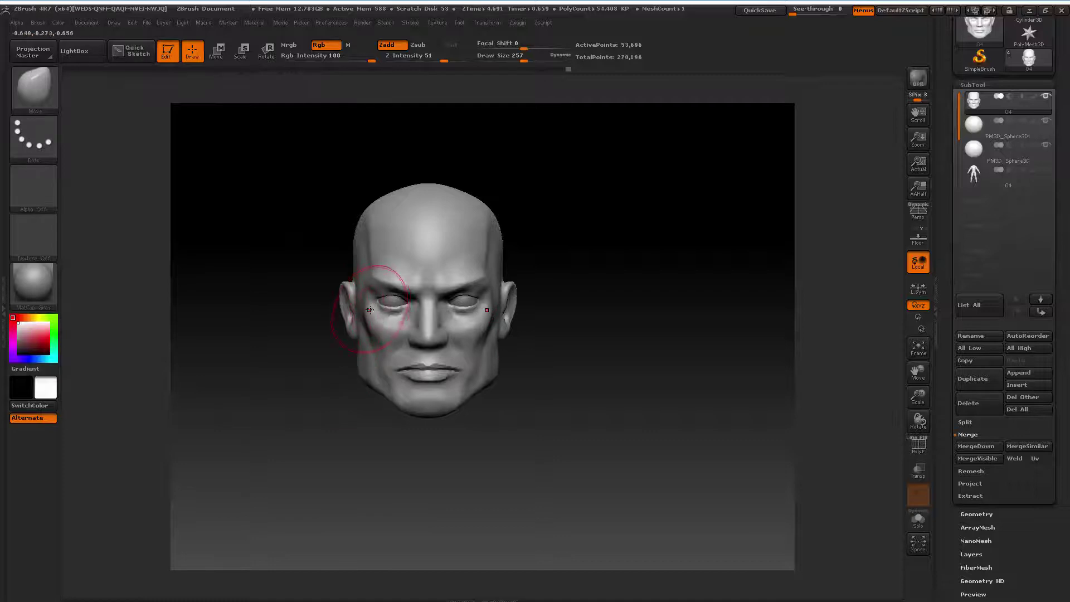
{"action": "key", "text": "space"}
{"action": "left_click_drag", "start_coordinate": [331, 321], "coordinate": [336, 305]}
{"action": "key", "text": "space"}
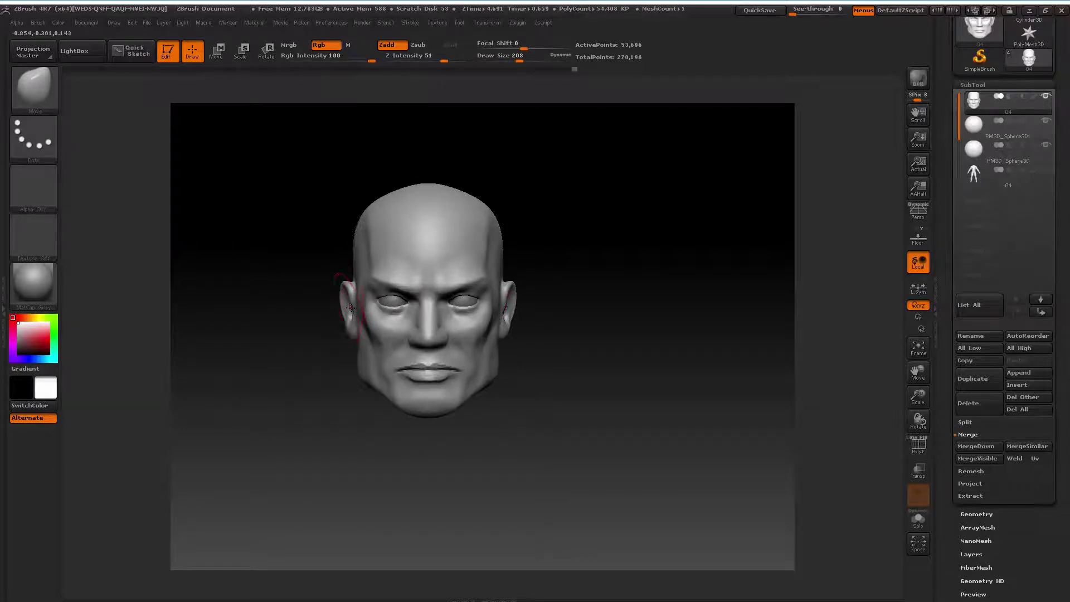
{"action": "key", "text": "space"}
{"action": "left_click_drag", "start_coordinate": [346, 316], "coordinate": [341, 315]}
{"action": "key", "text": "space"}
{"action": "left_click_drag", "start_coordinate": [356, 340], "coordinate": [397, 362]}
{"action": "key", "text": "space"}
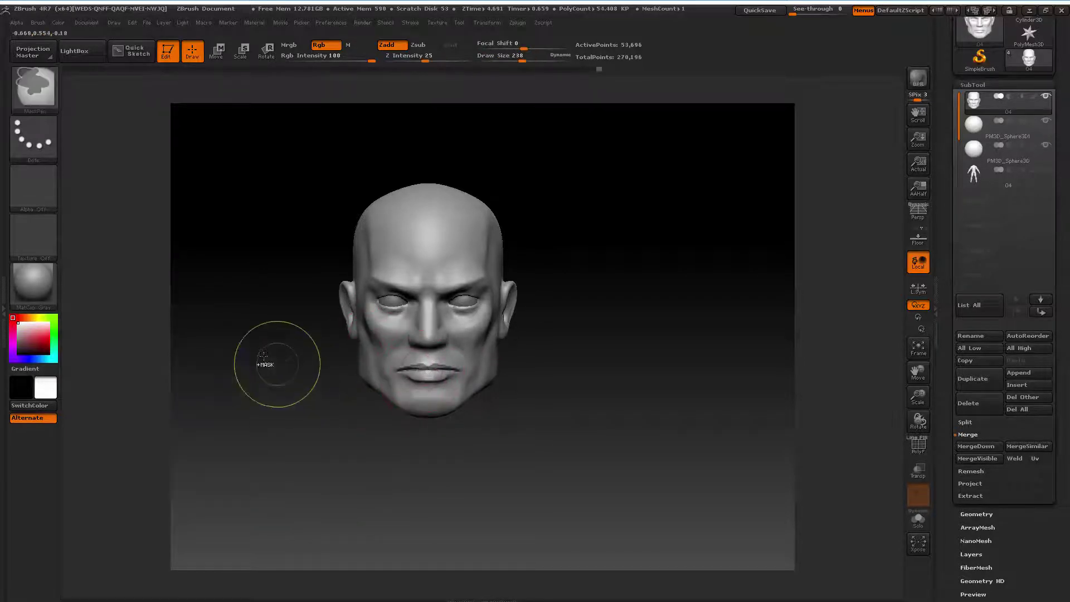
Mask a band across the face from eyes to mouth, clear it, and reshape the cheeks and mouth
{"action": "mouse_move", "coordinate": [253, 326]}
{"action": "left_mouse_down", "text": "ctrl"}
{"action": "mouse_move", "coordinate": [560, 377]}
{"action": "mouse_move", "coordinate": [561, 421]}
{"action": "mouse_move", "coordinate": [566, 302]}
{"action": "left_mouse_up", "text": "ctrl"}
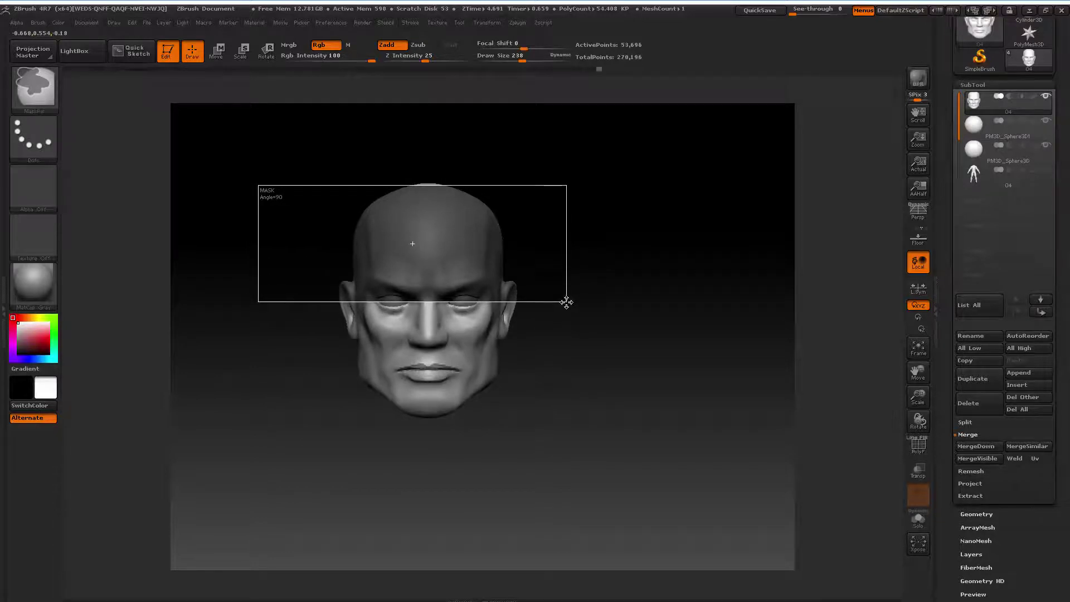
{"action": "mouse_move", "coordinate": [566, 302]}
{"action": "left_mouse_down", "text": "ctrl"}
{"action": "mouse_move", "coordinate": [559, 351]}
{"action": "mouse_move", "coordinate": [583, 332]}
{"action": "mouse_move", "coordinate": [603, 337]}
{"action": "mouse_move", "coordinate": [596, 346]}
{"action": "mouse_move", "coordinate": [590, 332]}
{"action": "mouse_move", "coordinate": [525, 329]}
{"action": "mouse_move", "coordinate": [561, 370]}
{"action": "mouse_move", "coordinate": [559, 419]}
{"action": "mouse_move", "coordinate": [573, 366]}
{"action": "mouse_move", "coordinate": [560, 361]}
{"action": "left_mouse_up", "text": "ctrl"}
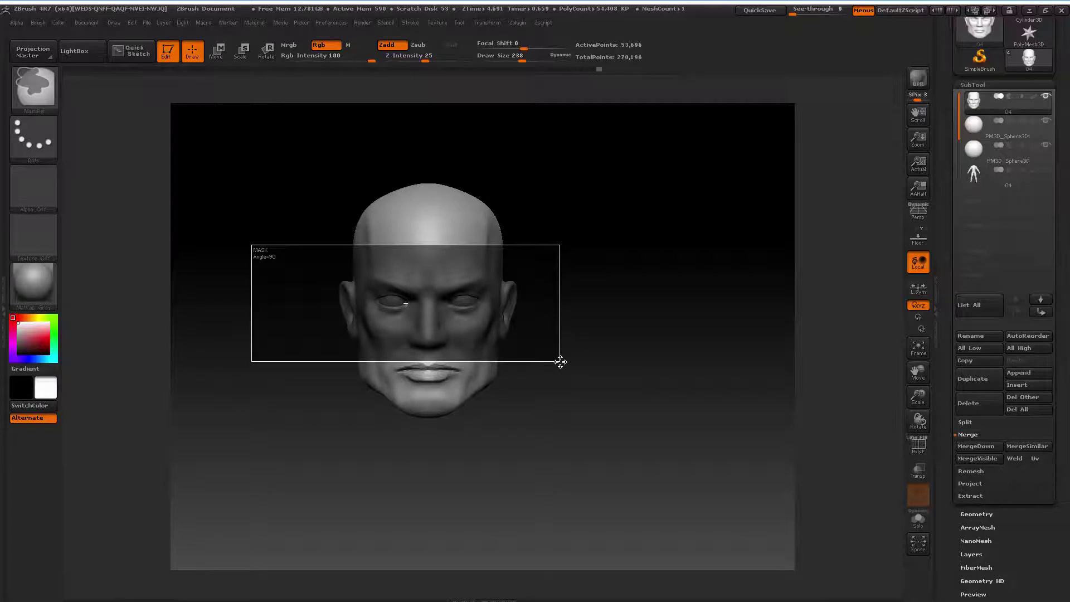
{"action": "left_click_drag", "start_coordinate": [560, 362], "coordinate": [628, 360], "text": "ctrl"}
{"action": "left_click_drag", "start_coordinate": [427, 371], "coordinate": [420, 368], "text": "shift"}
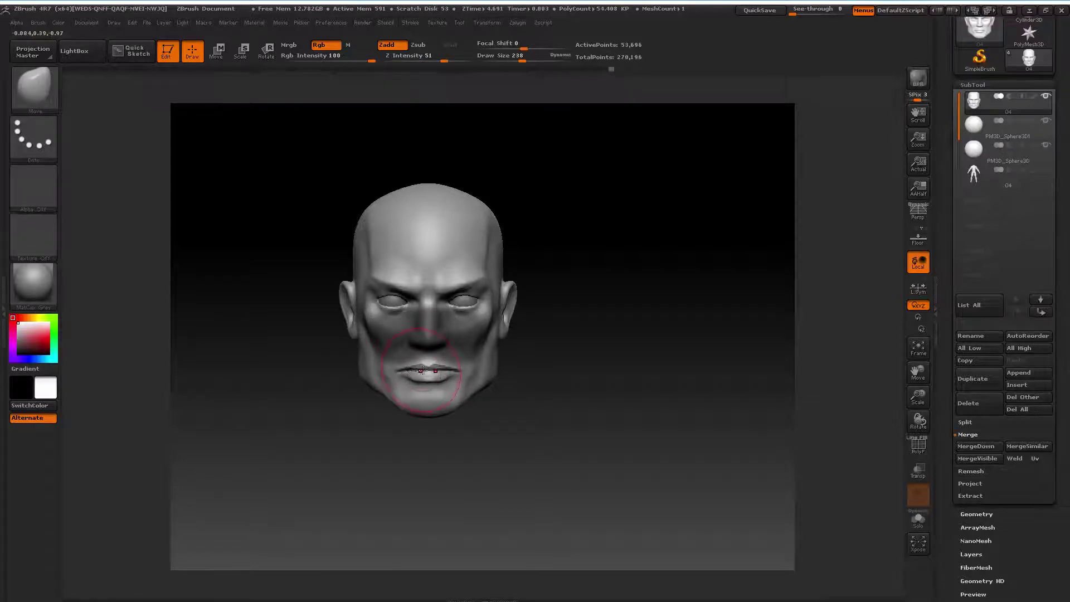
Set Draw Size 165, turn Persp back on, zoom to the face, then set Draw Size 56
{"action": "key", "text": "space"}
{"action": "left_click_drag", "start_coordinate": [404, 372], "coordinate": [397, 374]}
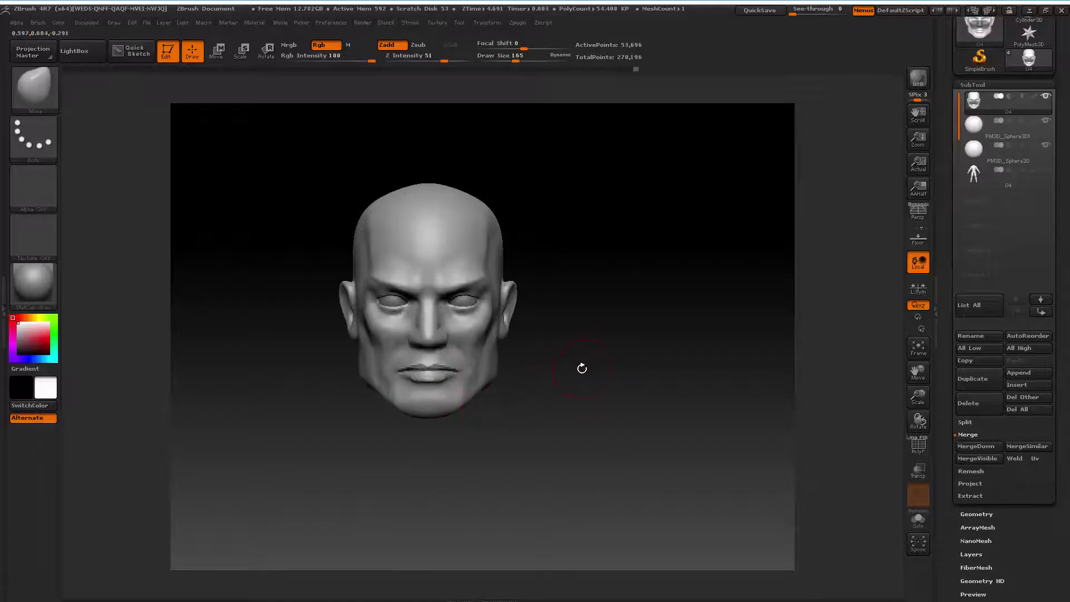
{"action": "left_click", "coordinate": [922, 219]}
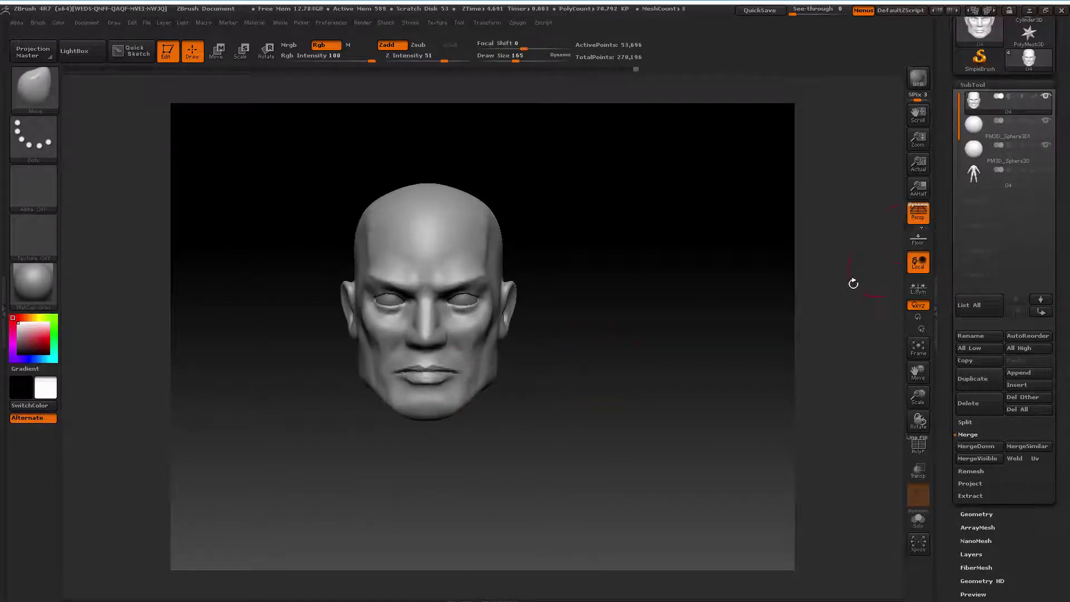
{"action": "mouse_move", "coordinate": [673, 370]}
{"action": "left_mouse_down"}
{"action": "mouse_move", "coordinate": [640, 368]}
{"action": "mouse_move", "coordinate": [670, 388]}
{"action": "mouse_move", "coordinate": [703, 384]}
{"action": "left_mouse_up"}
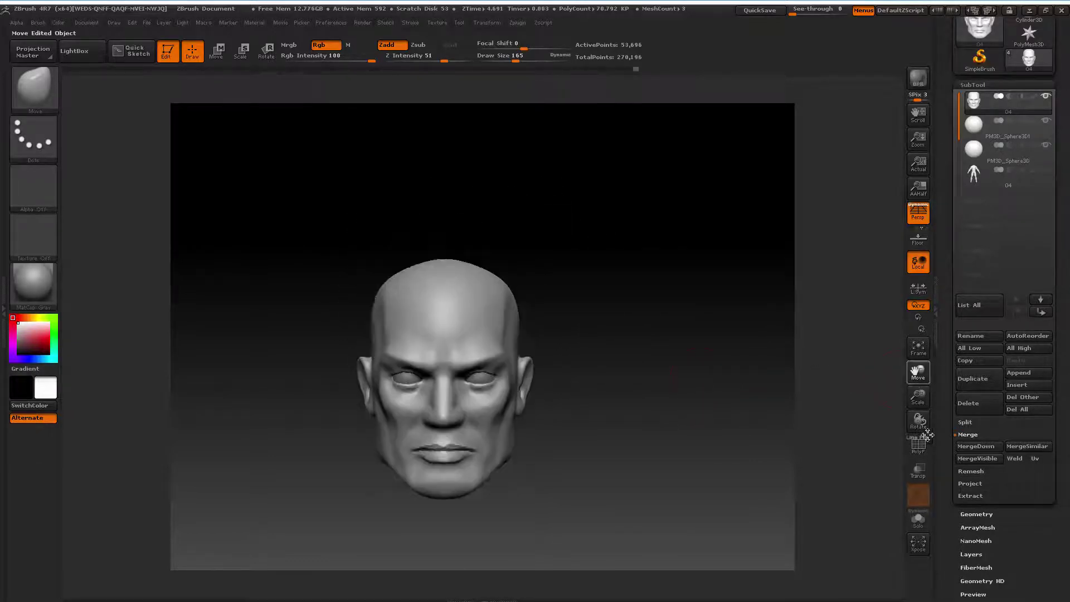
{"action": "left_click_drag", "start_coordinate": [918, 396], "coordinate": [917, 383]}
{"action": "key", "text": "space"}
{"action": "left_click_drag", "start_coordinate": [731, 355], "coordinate": [704, 357]}
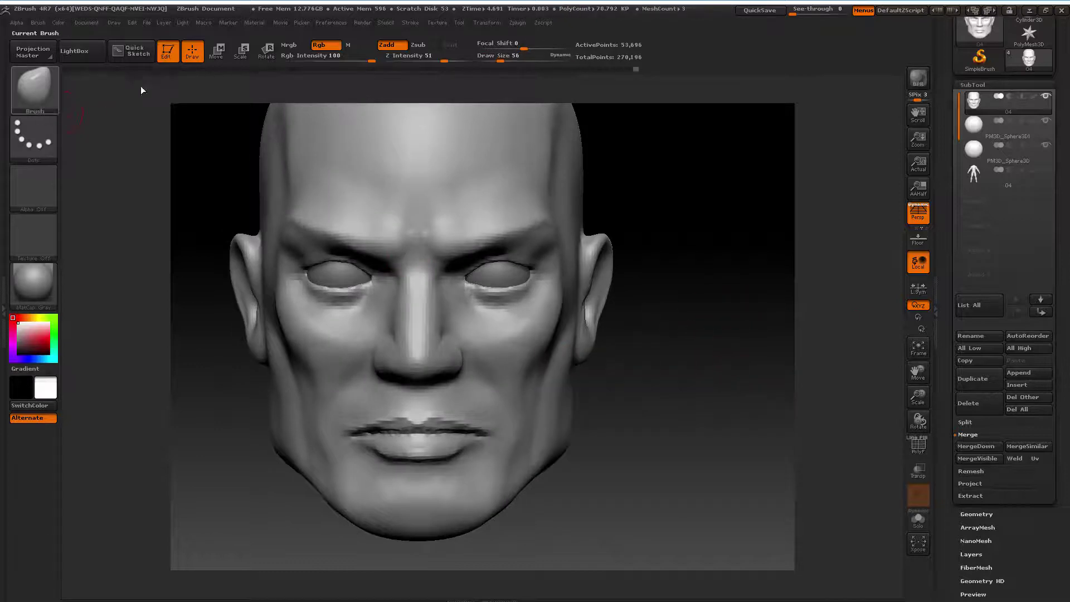
Switch to the ClayBuildup brush and settle on Draw Size 53
{"action": "key", "text": "b"}
{"action": "left_click", "coordinate": [156, 95]}
{"action": "key", "text": "space"}
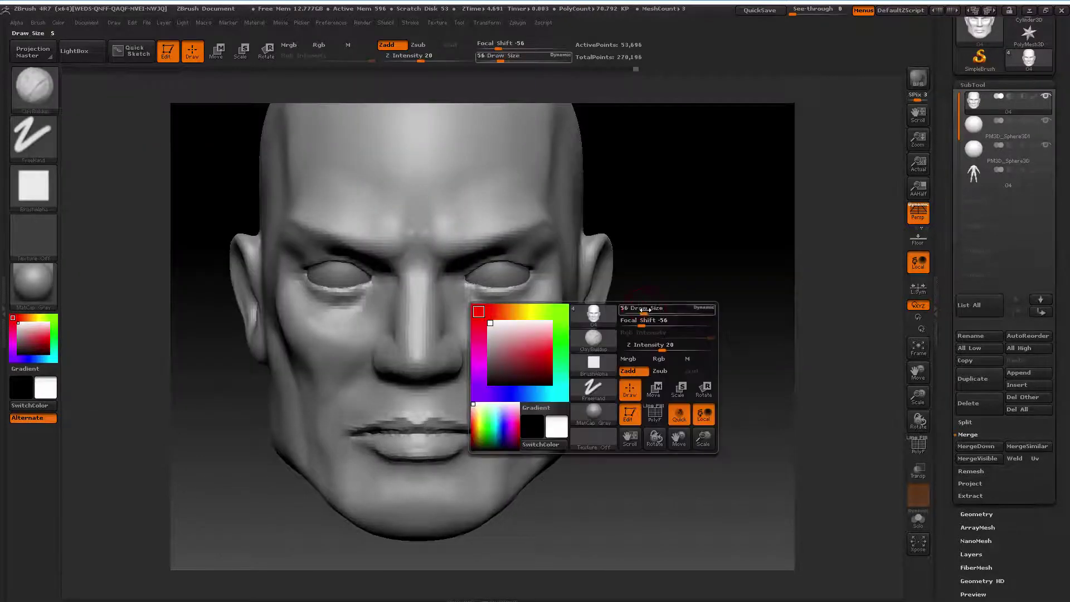
{"action": "left_click_drag", "start_coordinate": [646, 319], "coordinate": [651, 322]}
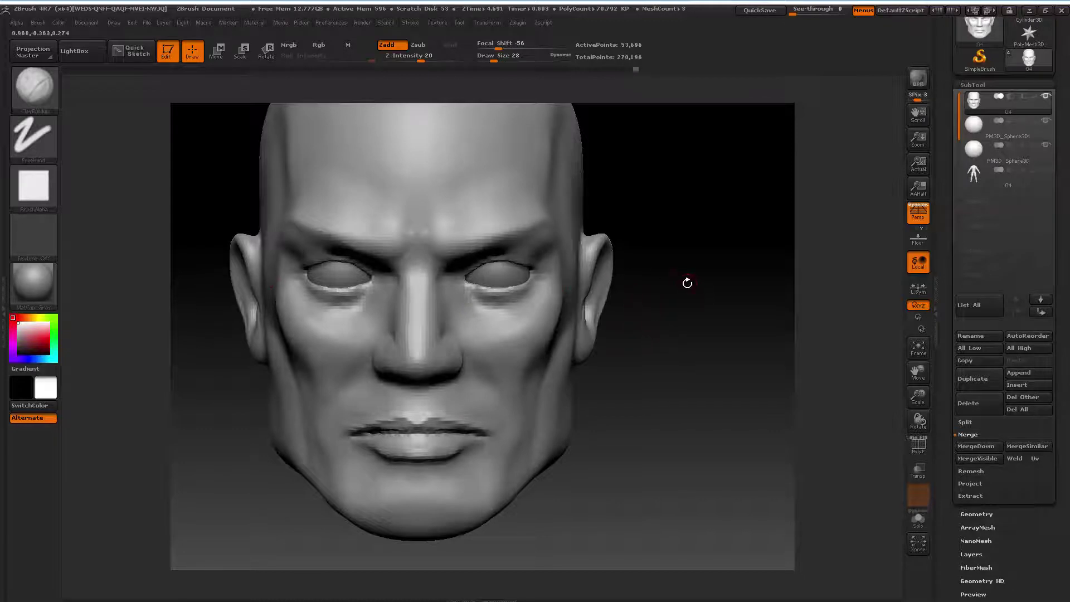
{"action": "key", "text": "space"}
{"action": "left_click_drag", "start_coordinate": [686, 284], "coordinate": [685, 277]}
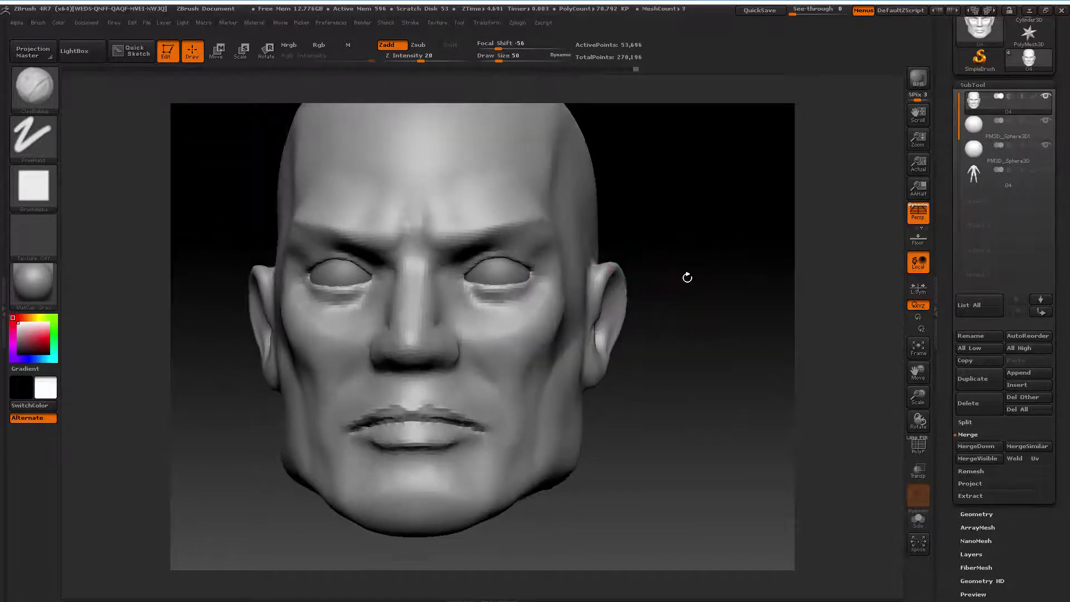
{"action": "key", "text": "space"}
{"action": "mouse_move", "coordinate": [490, 256]}
{"action": "left_mouse_down"}
{"action": "mouse_move", "coordinate": [473, 251]}
{"action": "mouse_move", "coordinate": [616, 226]}
{"action": "mouse_move", "coordinate": [490, 251]}
{"action": "left_mouse_up"}
{"action": "key", "text": "space"}
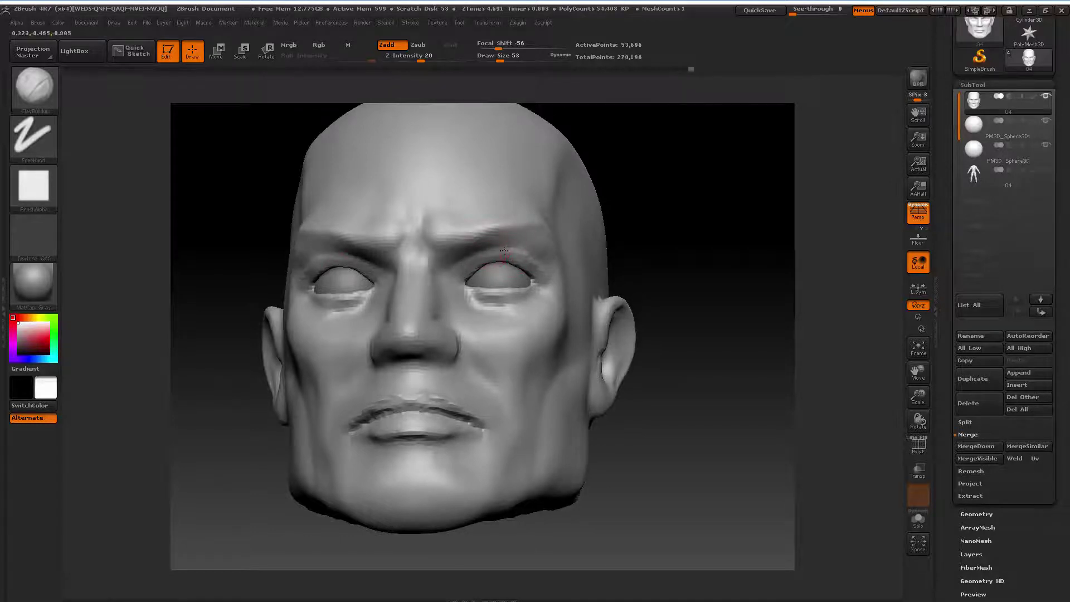
Build up and smooth the brow and eye sockets, checking front and three-quarter views
{"action": "mouse_move", "coordinate": [671, 226]}
{"action": "left_mouse_down"}
{"action": "mouse_move", "coordinate": [688, 229]}
{"action": "mouse_move", "coordinate": [368, 268]}
{"action": "left_mouse_up"}
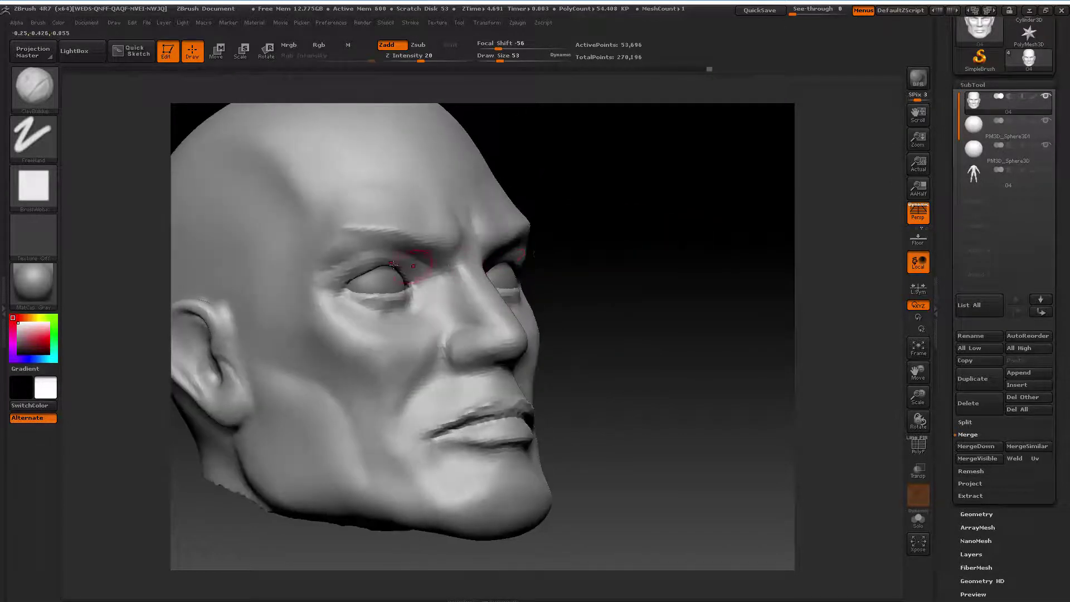
{"action": "key", "text": "space"}
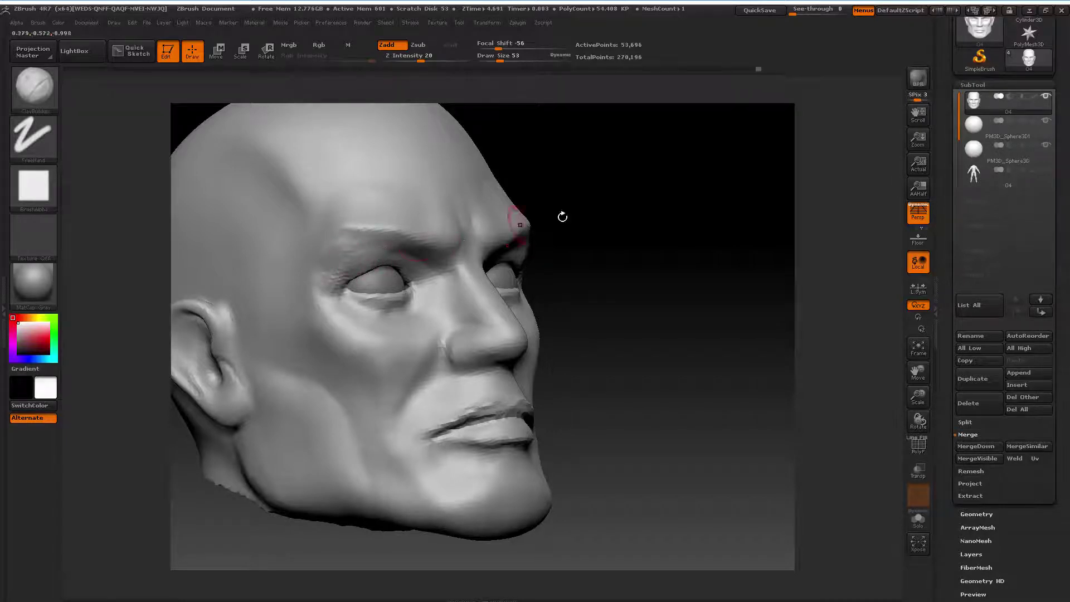
{"action": "left_click_drag", "start_coordinate": [561, 215], "coordinate": [393, 255]}
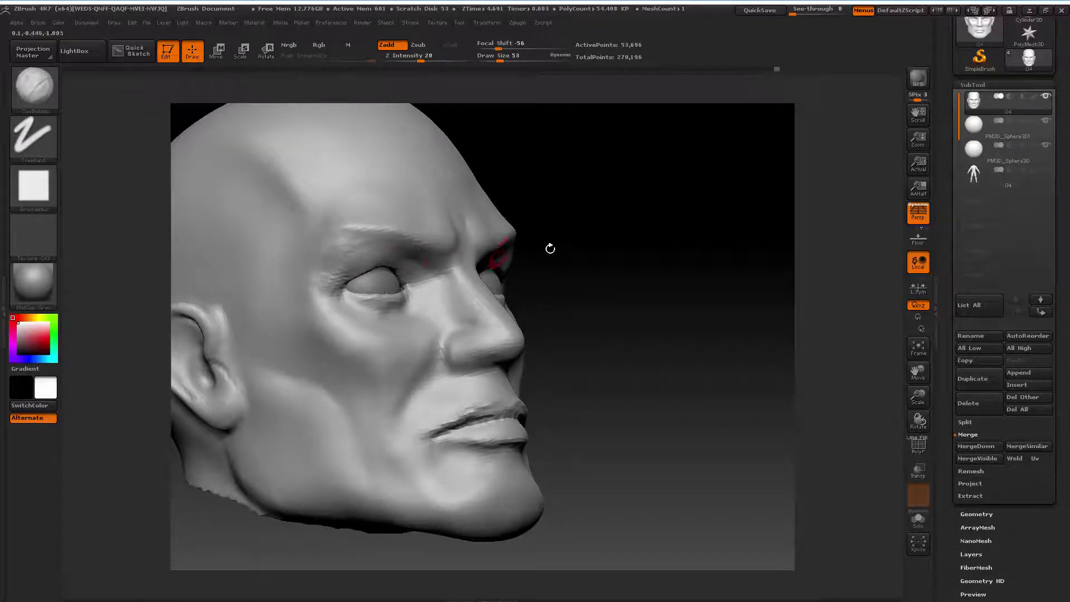
{"action": "left_click_drag", "start_coordinate": [550, 248], "coordinate": [589, 266]}
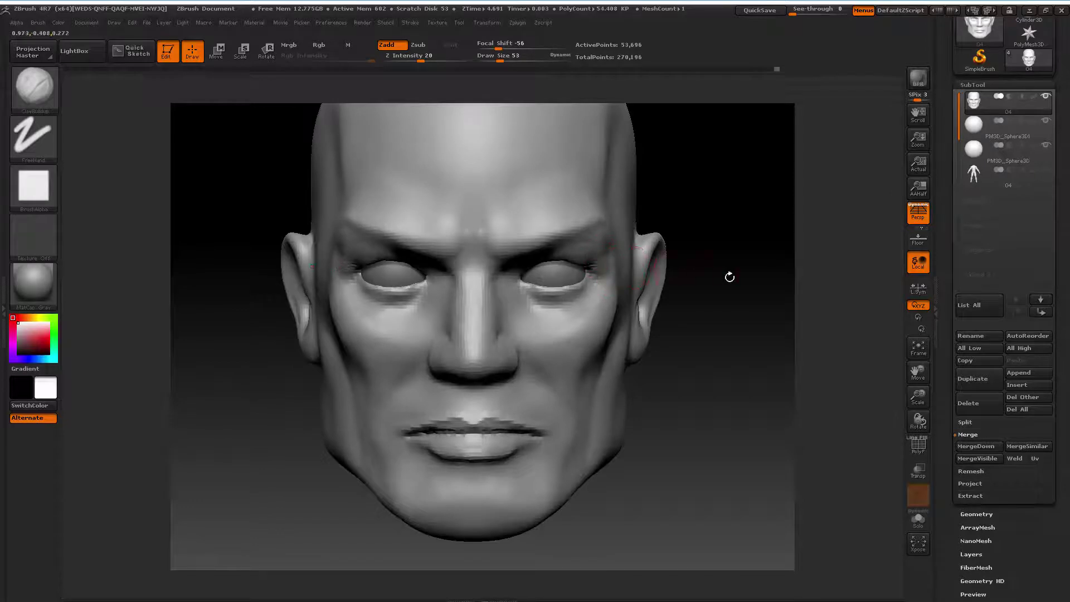
{"action": "left_click_drag", "start_coordinate": [729, 277], "coordinate": [628, 263]}
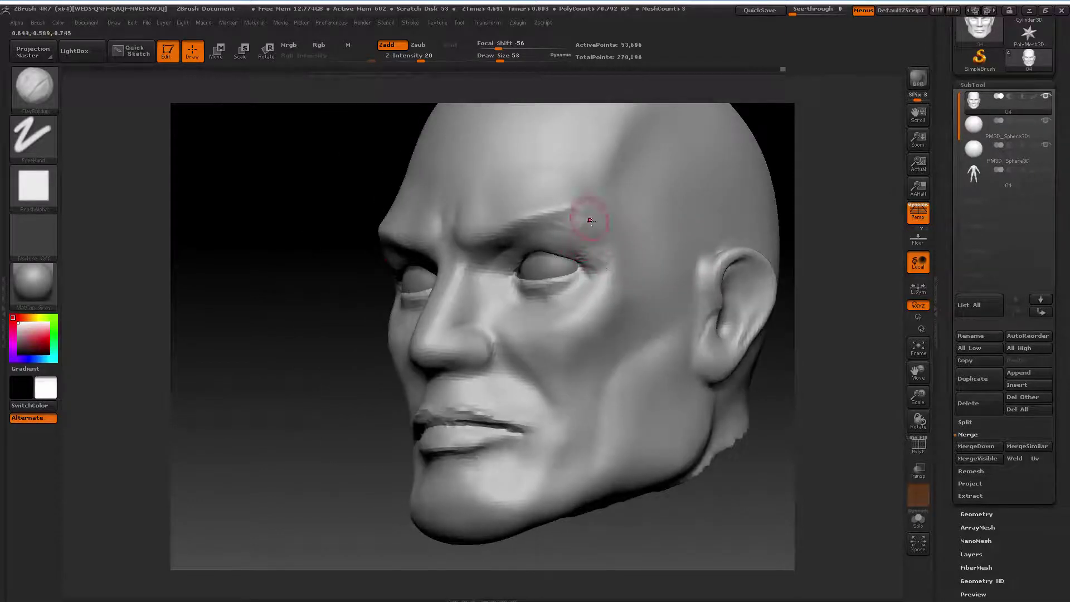
{"action": "left_click_drag", "start_coordinate": [231, 370], "coordinate": [330, 328]}
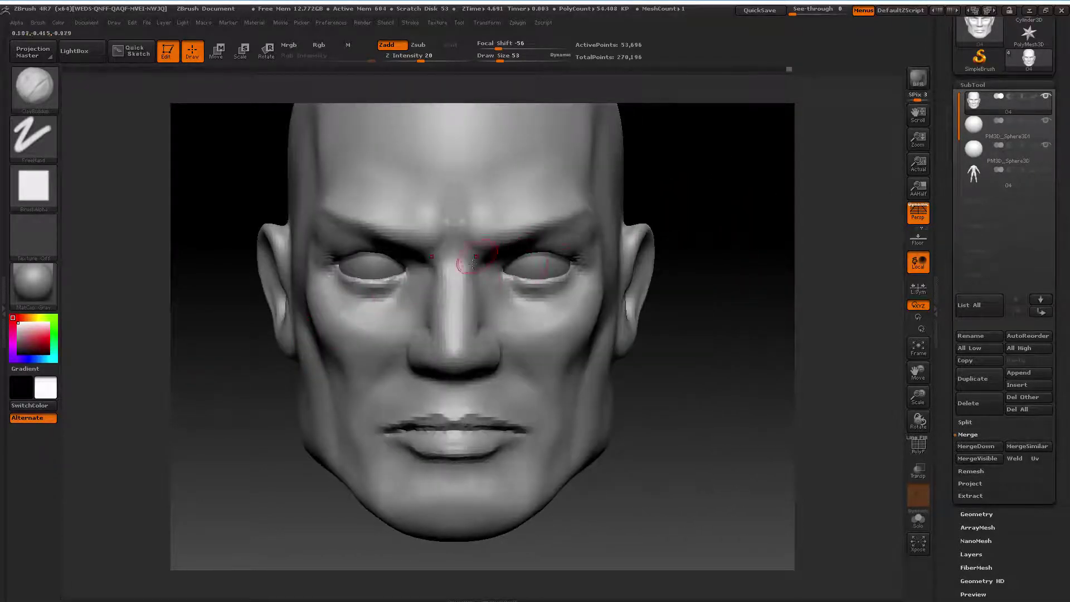
{"action": "left_click_drag", "start_coordinate": [745, 251], "coordinate": [771, 306], "text": "ctrl"}
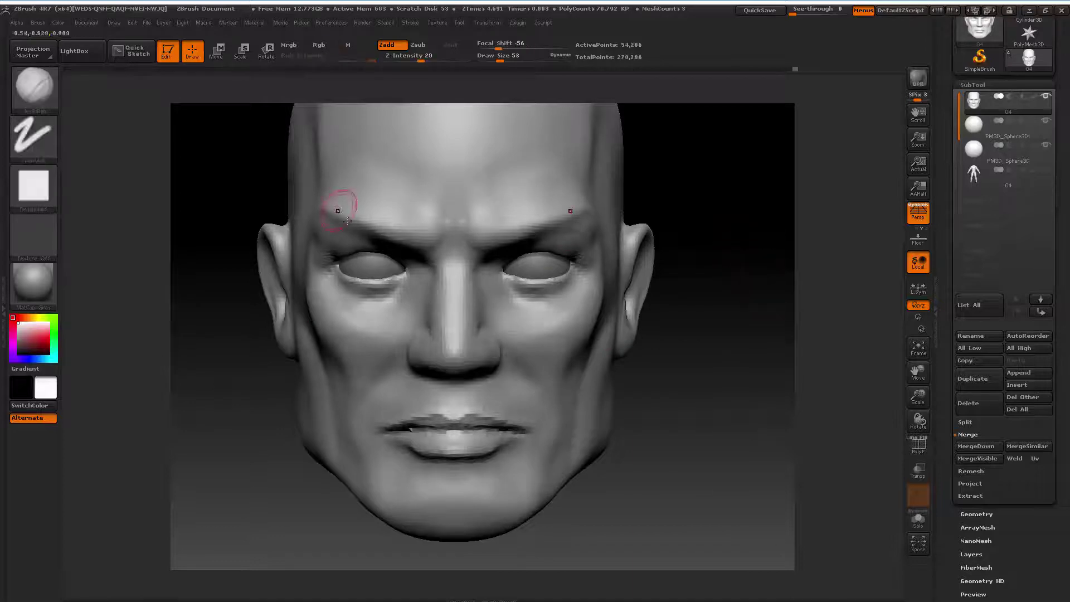
{"action": "left_click_drag", "start_coordinate": [195, 375], "coordinate": [258, 306]}
{"action": "mouse_move", "coordinate": [405, 209]}
{"action": "left_mouse_down", "text": "shift"}
{"action": "mouse_move", "coordinate": [377, 206]}
{"action": "mouse_move", "coordinate": [375, 220]}
{"action": "mouse_move", "coordinate": [383, 208]}
{"action": "mouse_move", "coordinate": [429, 212]}
{"action": "left_mouse_up", "text": "shift"}
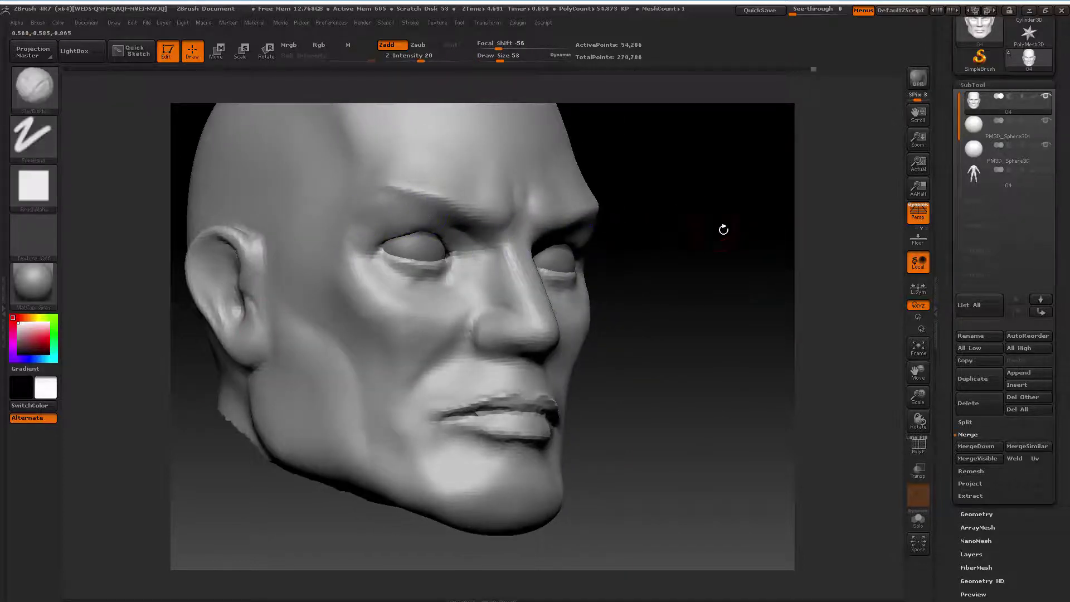
{"action": "left_click_drag", "start_coordinate": [721, 229], "coordinate": [703, 223], "text": "shift"}
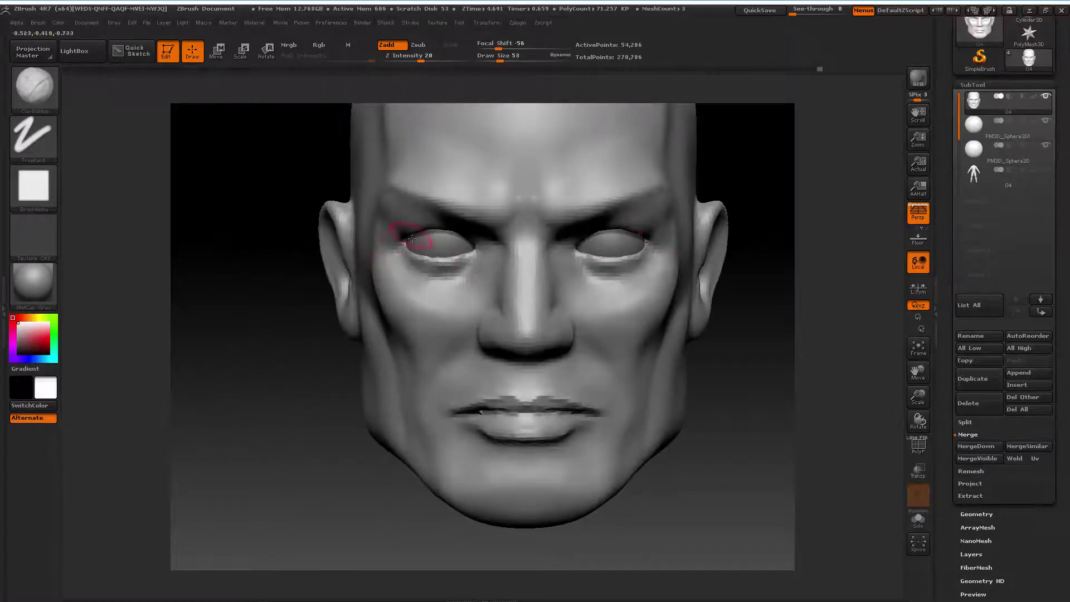
{"action": "left_click_drag", "start_coordinate": [222, 370], "coordinate": [279, 313]}
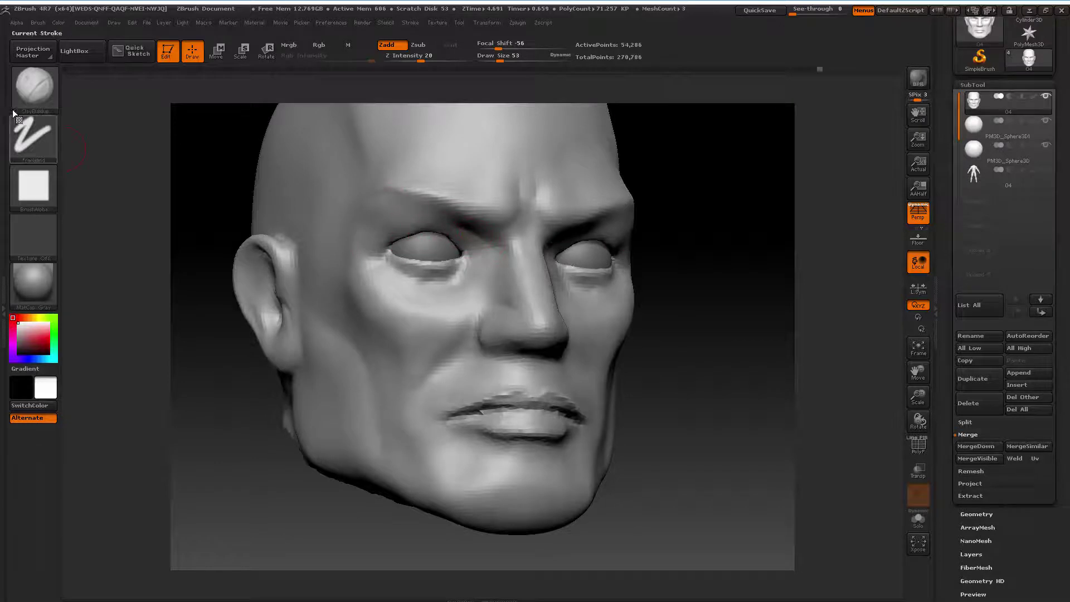
Sculpt the lower eyelids with Standard, then ClayBuildup at Draw Size 35, and smooth the inner brow
{"action": "key", "text": "b"}
{"action": "left_click", "coordinate": [502, 102]}
{"action": "right_click", "coordinate": [370, 254]}
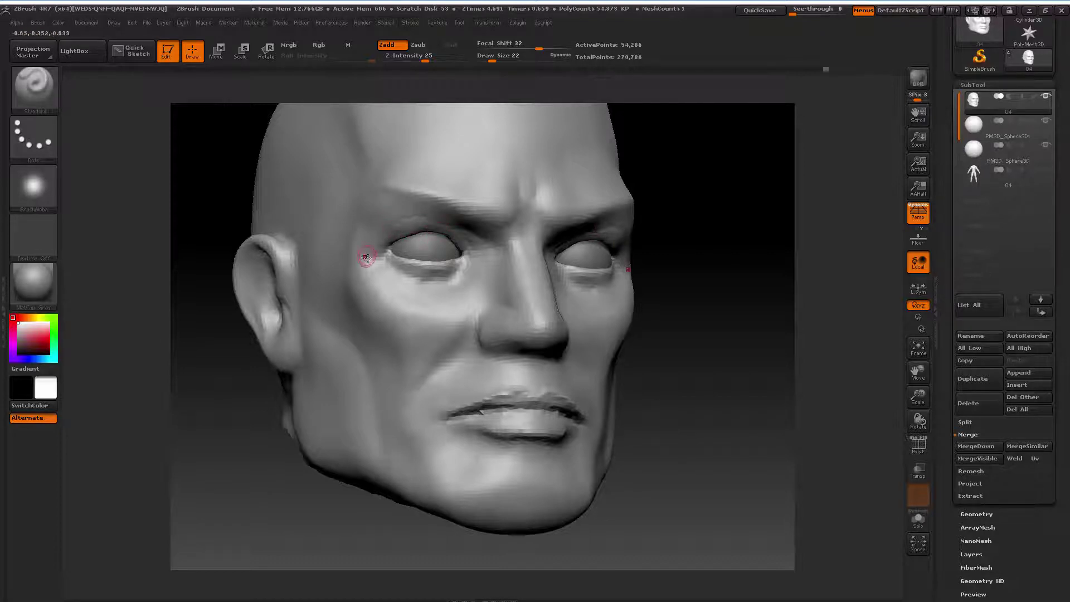
{"action": "key", "text": "space"}
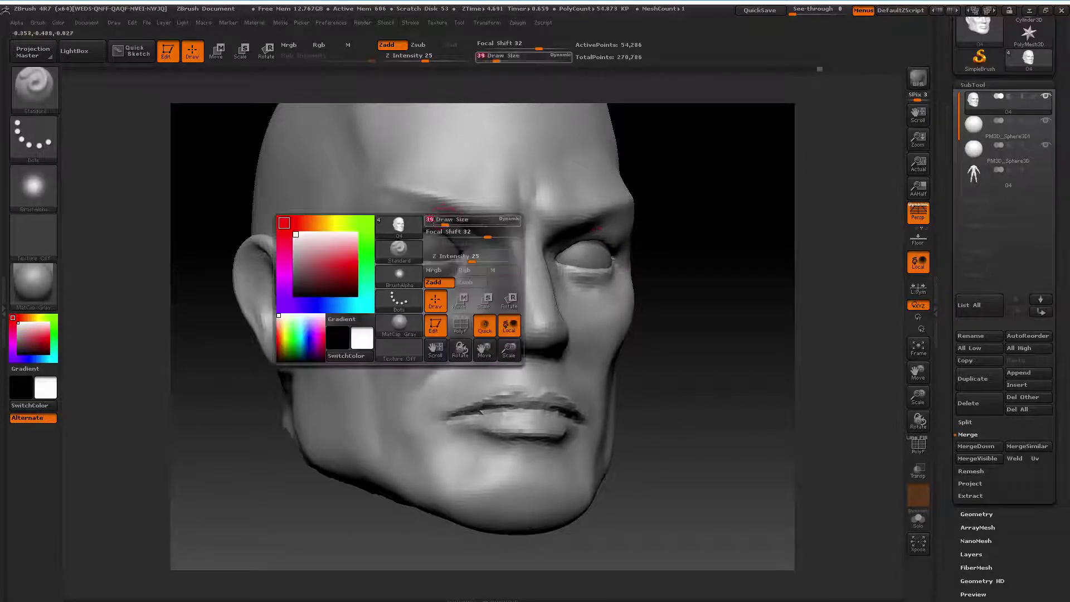
{"action": "left_click", "coordinate": [33, 86]}
{"action": "left_click", "coordinate": [147, 100]}
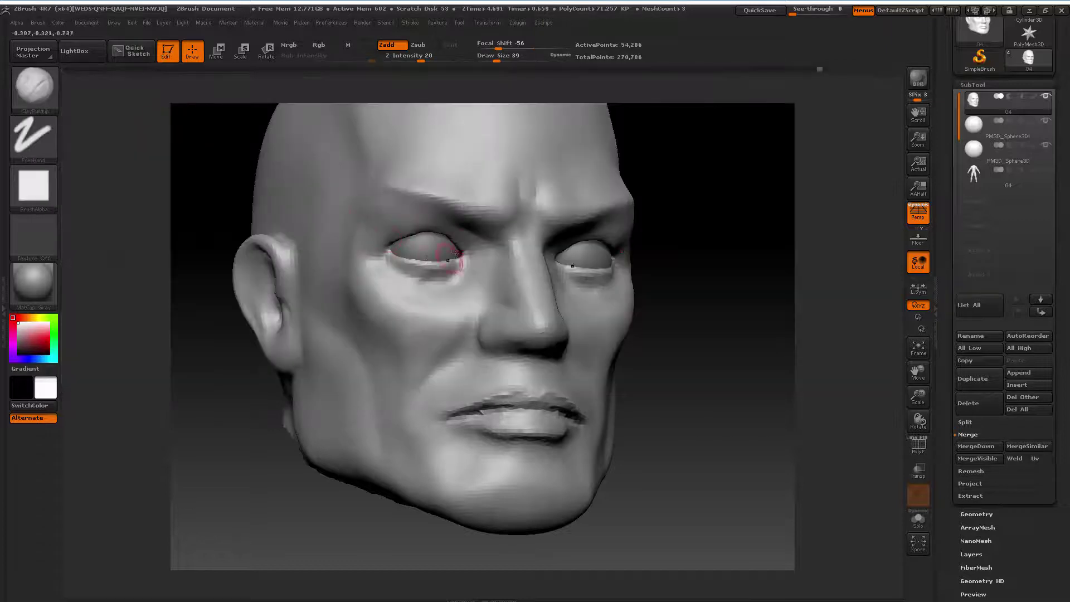
{"action": "left_click_drag", "start_coordinate": [687, 219], "coordinate": [568, 230]}
{"action": "key", "text": "space"}
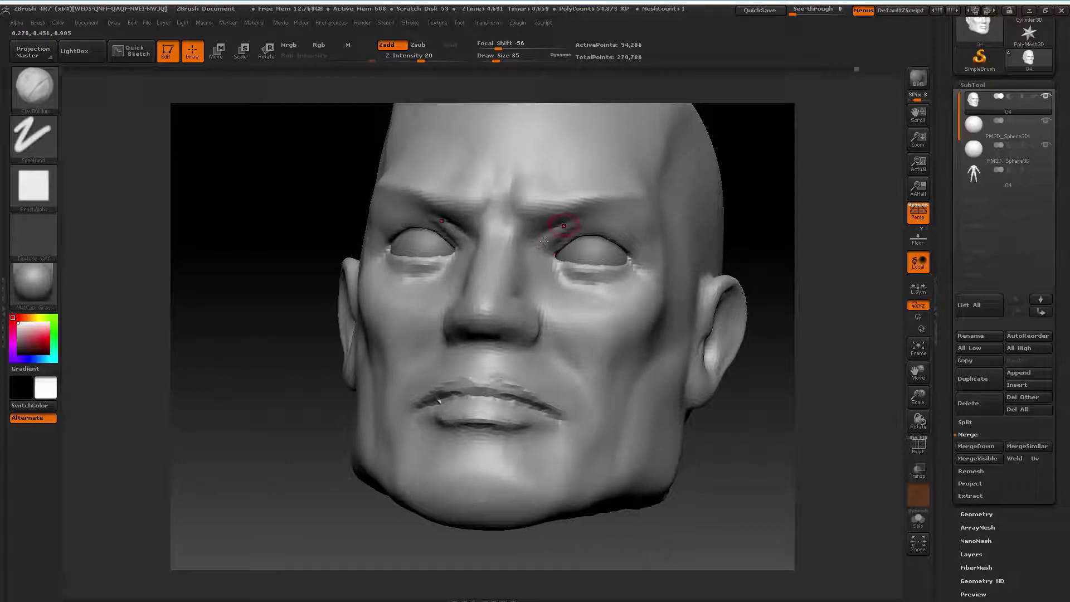
{"action": "key", "text": "shift"}
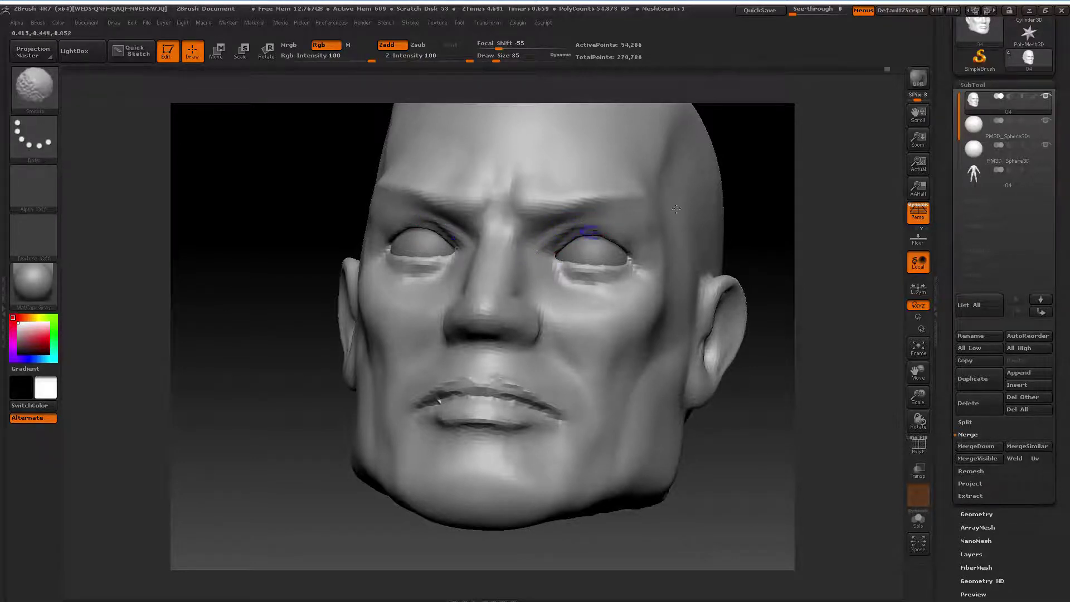
{"action": "left_click_drag", "start_coordinate": [676, 208], "coordinate": [697, 212], "text": "shift"}
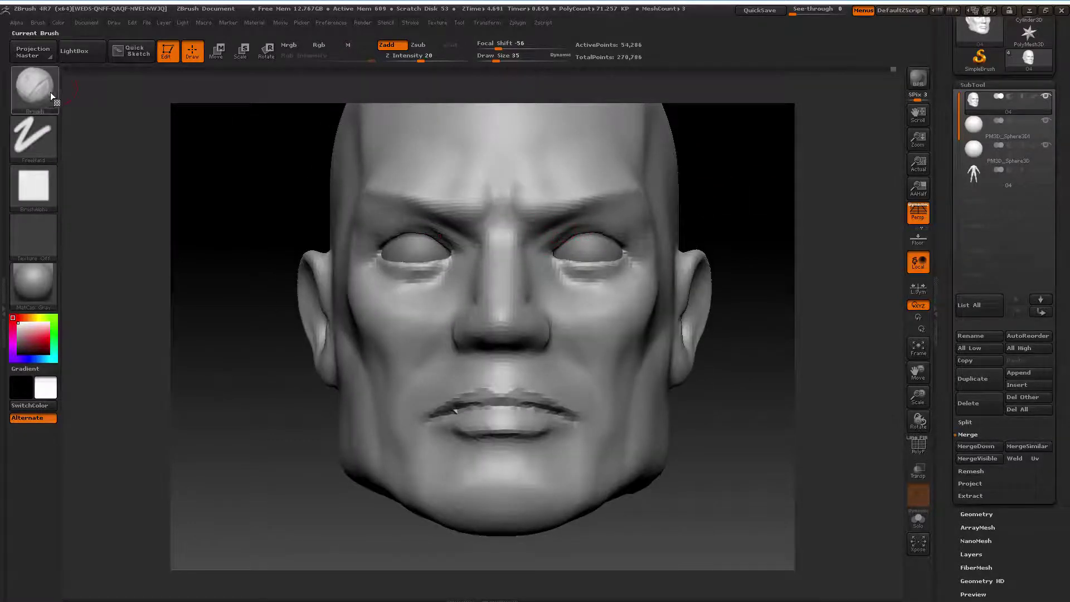
Select the Standard brush with Dots stroke and set Draw Size to 37
{"action": "left_click", "coordinate": [34, 86]}
{"action": "left_click", "coordinate": [491, 97]}
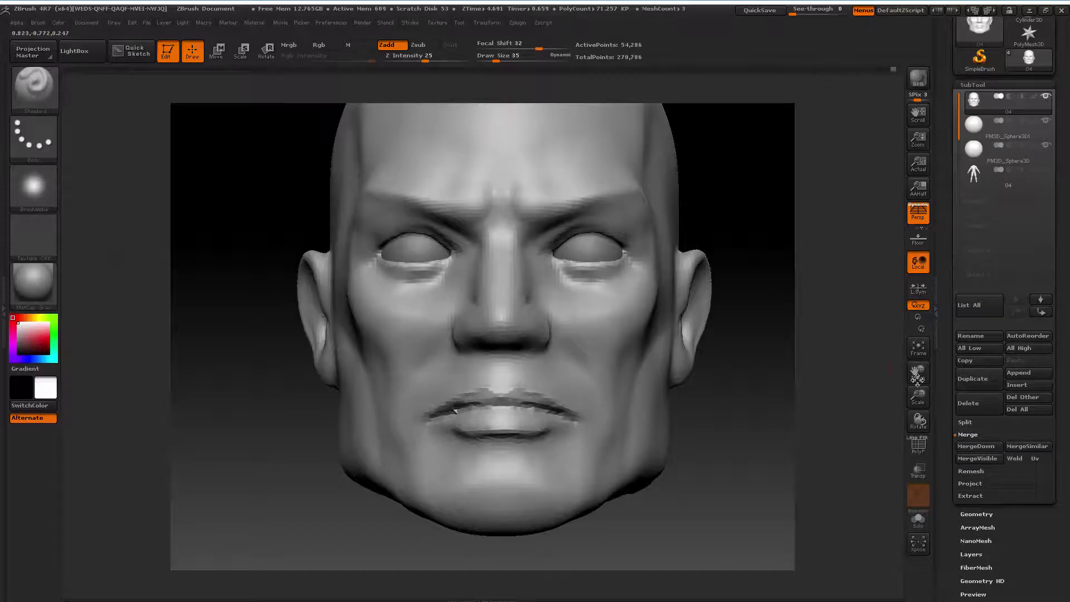
{"action": "left_click_drag", "start_coordinate": [918, 396], "coordinate": [640, 306]}
{"action": "key", "text": "space"}
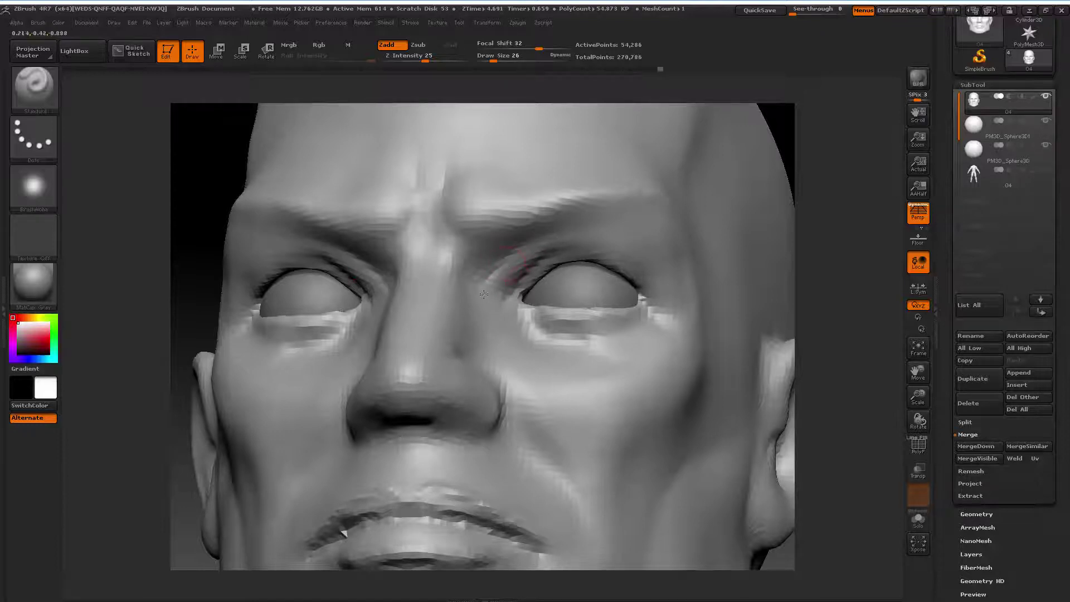
{"action": "left_click", "coordinate": [918, 347]}
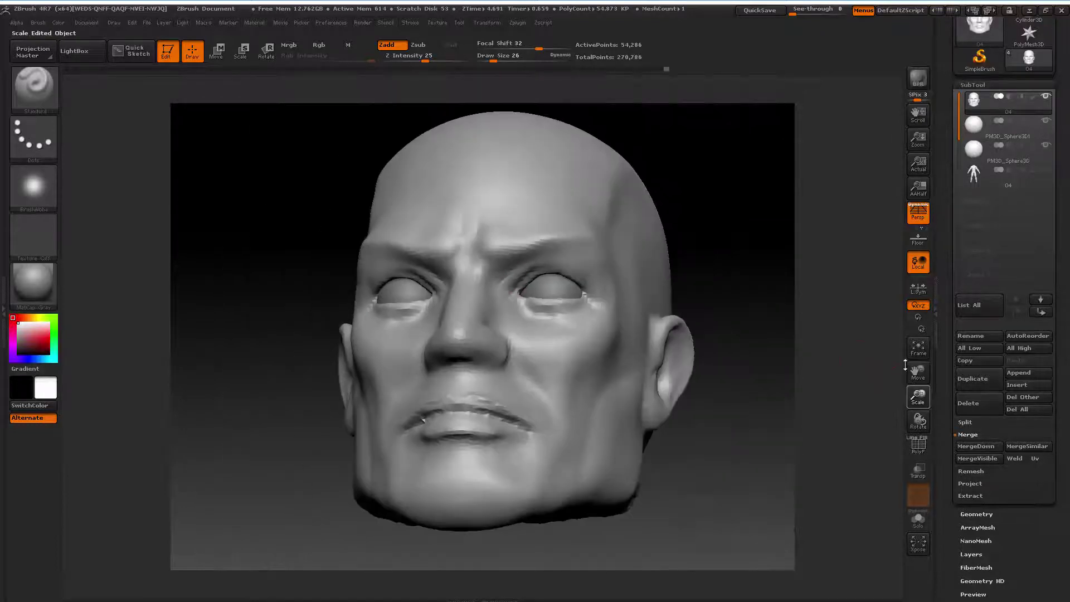
{"action": "left_click_drag", "start_coordinate": [657, 349], "coordinate": [706, 350]}
{"action": "left_click", "coordinate": [513, 306]}
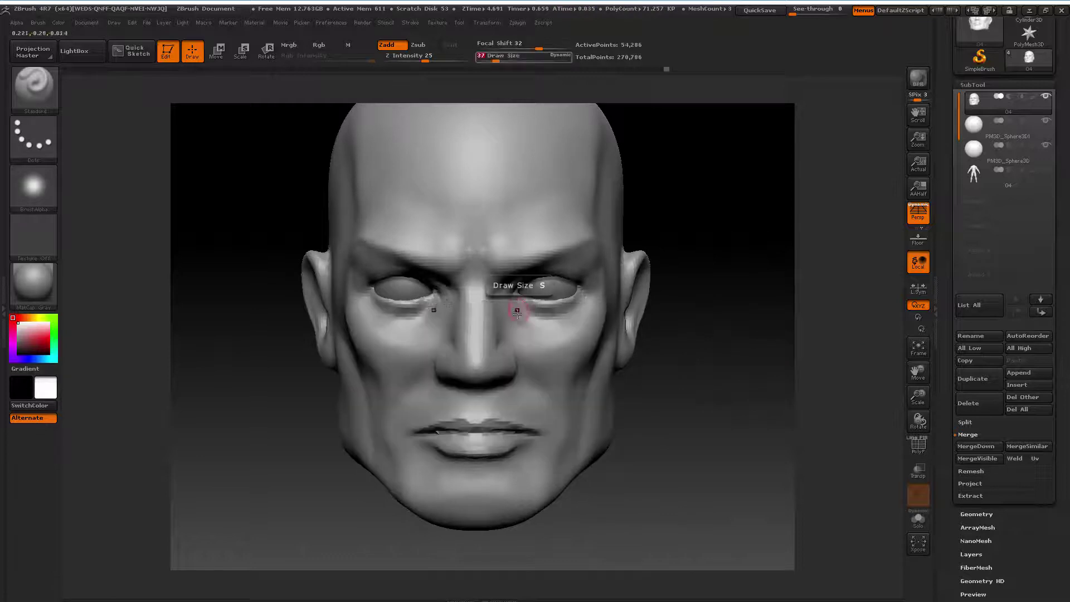
Deepen the upper eyelid crease at the outer eye corner, then reframe the head frontally
{"action": "left_click_drag", "start_coordinate": [693, 295], "coordinate": [628, 287]}
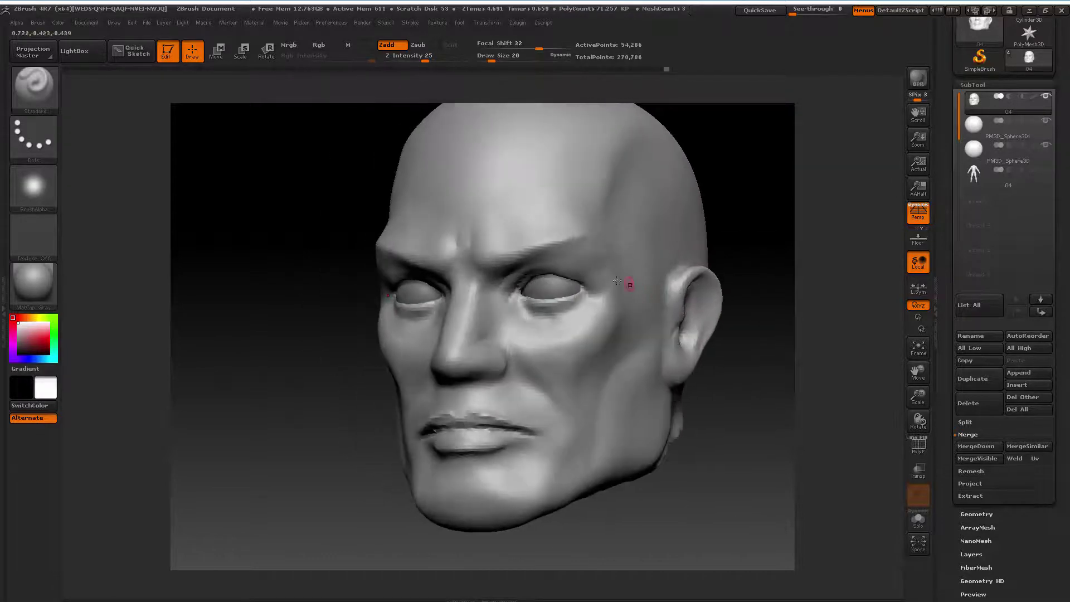
{"action": "mouse_move", "coordinate": [918, 397]}
{"action": "left_mouse_down"}
{"action": "mouse_move", "coordinate": [927, 384]}
{"action": "mouse_move", "coordinate": [866, 393]}
{"action": "mouse_move", "coordinate": [630, 289]}
{"action": "left_mouse_up"}
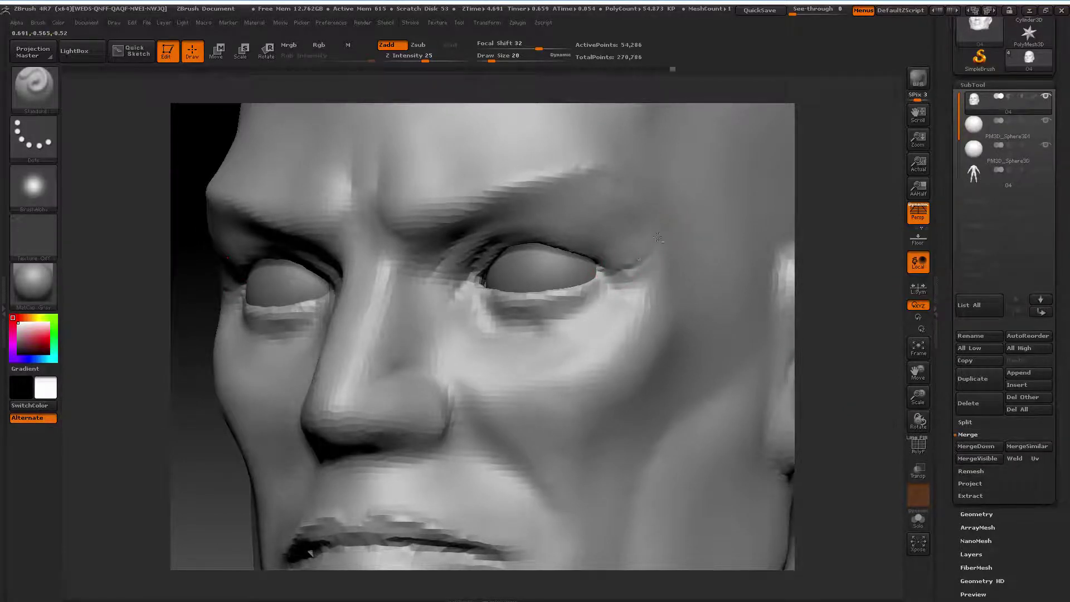
{"action": "left_click_drag", "start_coordinate": [645, 261], "coordinate": [604, 267]}
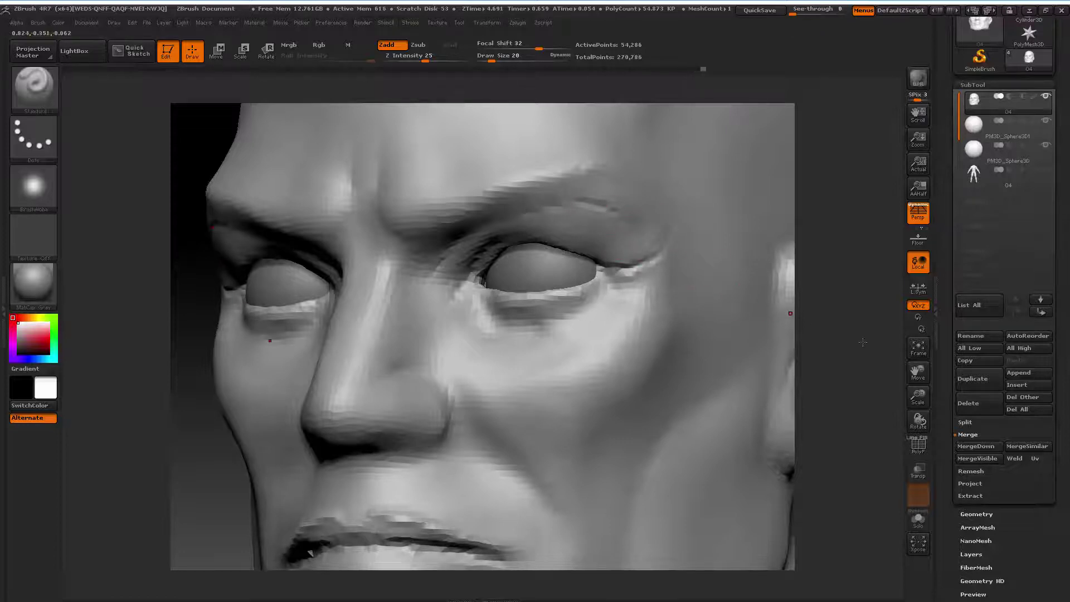
{"action": "key", "text": "f"}
{"action": "left_click_drag", "start_coordinate": [765, 396], "coordinate": [726, 356], "text": "shift"}
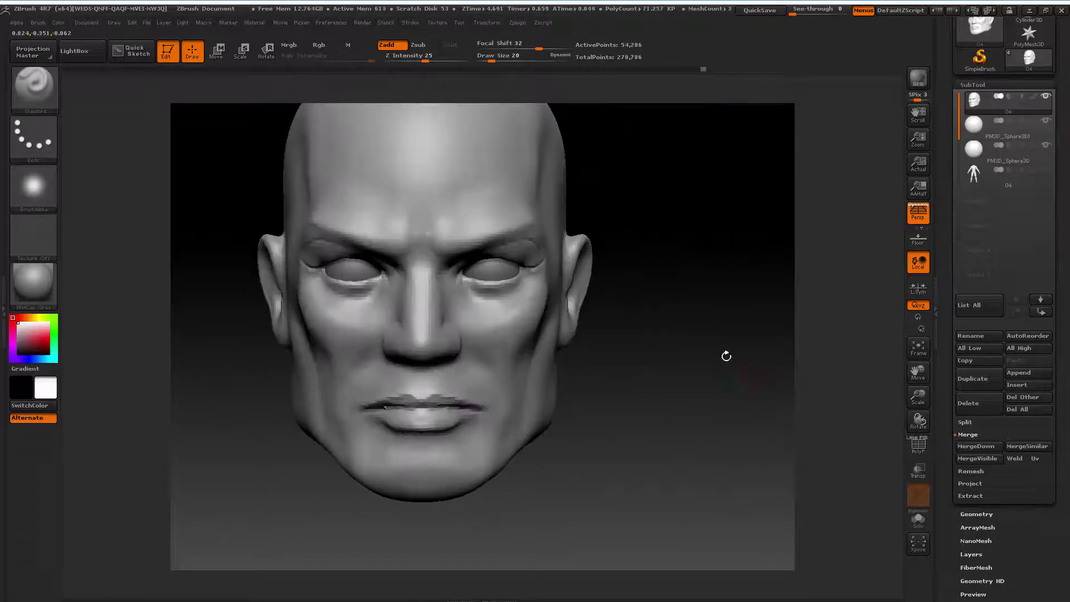
Add volume to the upper eyelid fold with ClayBuildup at Draw Size 53
{"action": "left_click", "coordinate": [33, 88]}
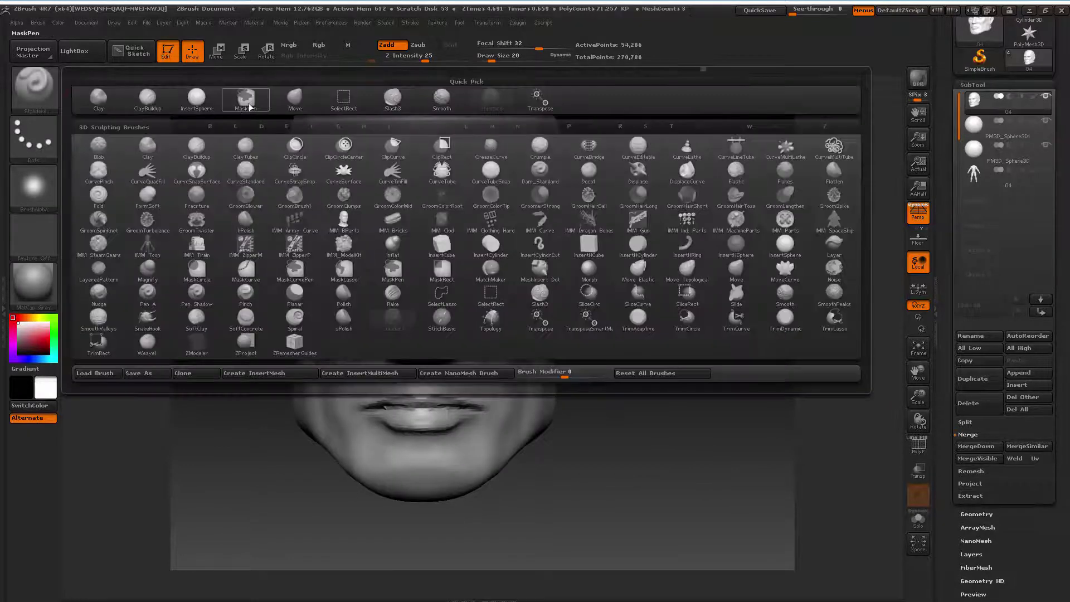
{"action": "left_click", "coordinate": [148, 98]}
{"action": "key", "text": "space"}
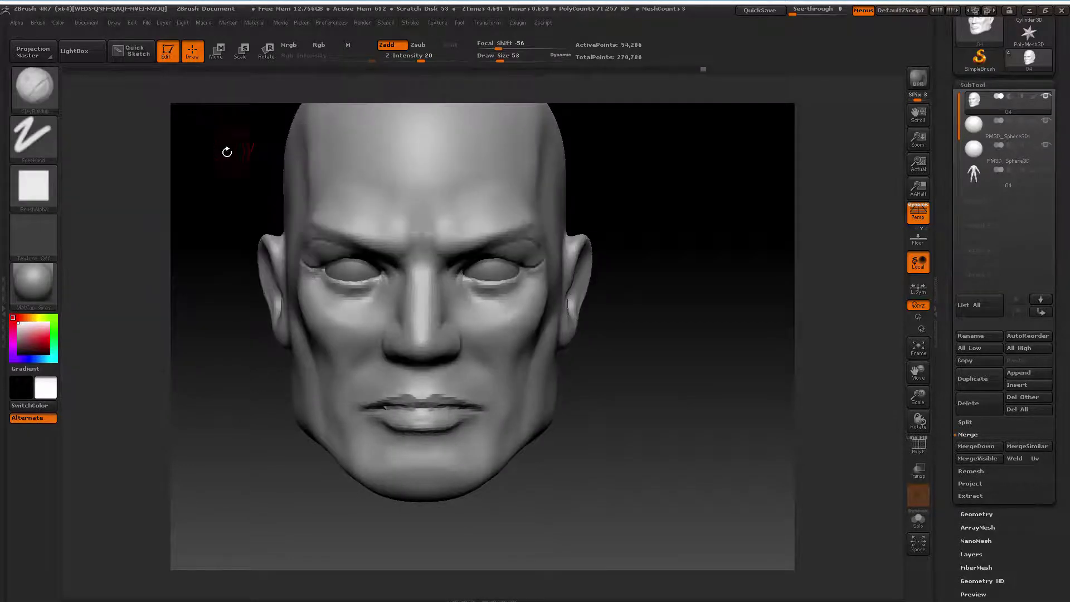
{"action": "left_click_drag", "start_coordinate": [225, 151], "coordinate": [363, 225]}
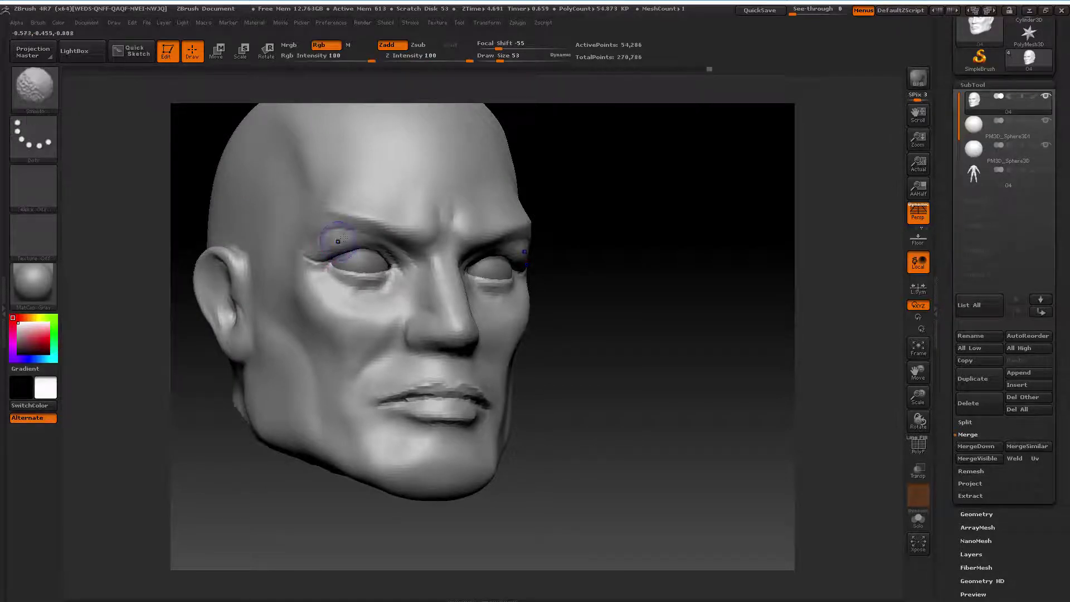
{"action": "left_click_drag", "start_coordinate": [691, 264], "coordinate": [573, 281]}
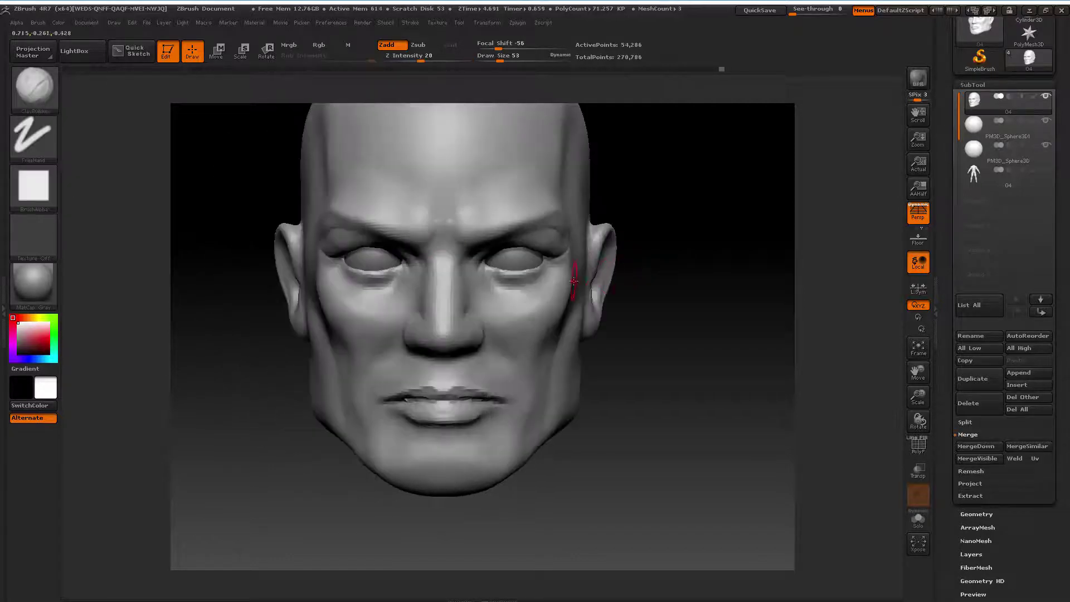
Zoom in on the face and select the Standard Dots brush at Draw Size 20
{"action": "left_click_drag", "start_coordinate": [918, 396], "coordinate": [82, 108]}
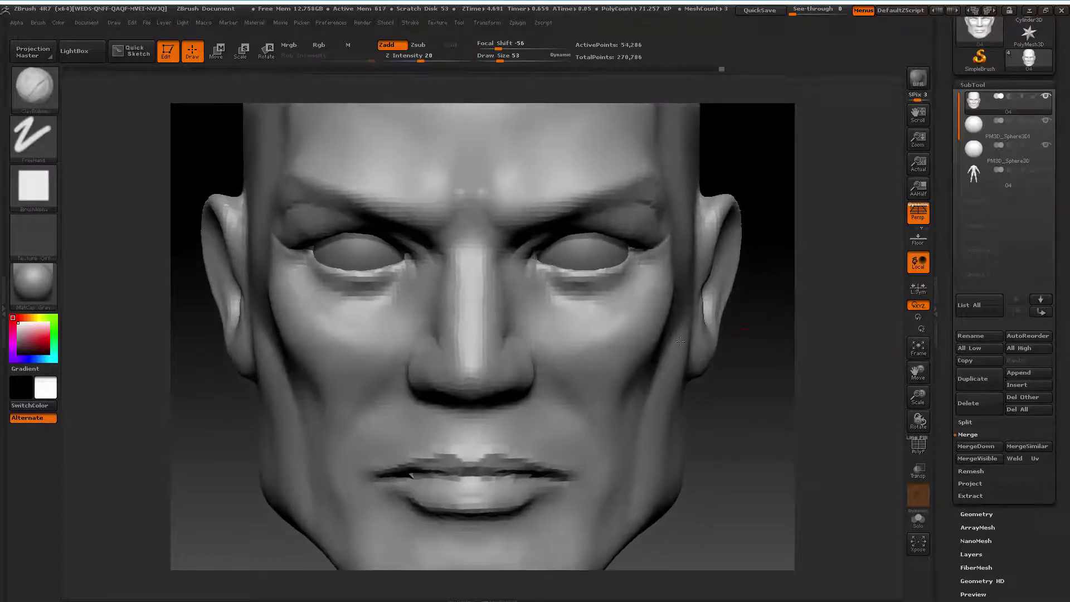
{"action": "left_click", "coordinate": [34, 86]}
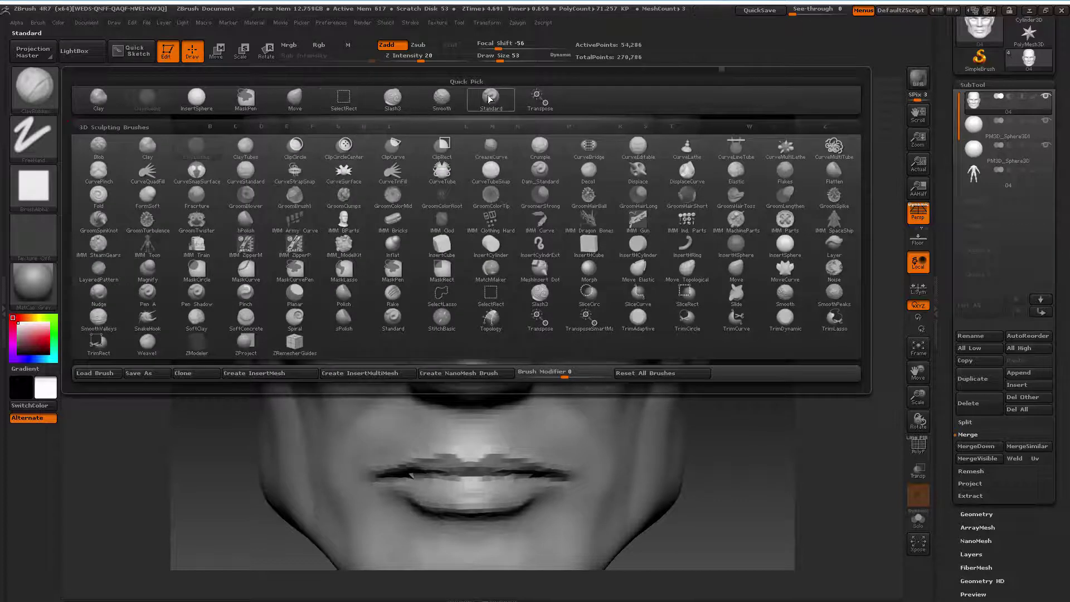
{"action": "left_click", "coordinate": [386, 105]}
{"action": "key", "text": "space"}
{"action": "left_click_drag", "start_coordinate": [304, 246], "coordinate": [300, 246]}
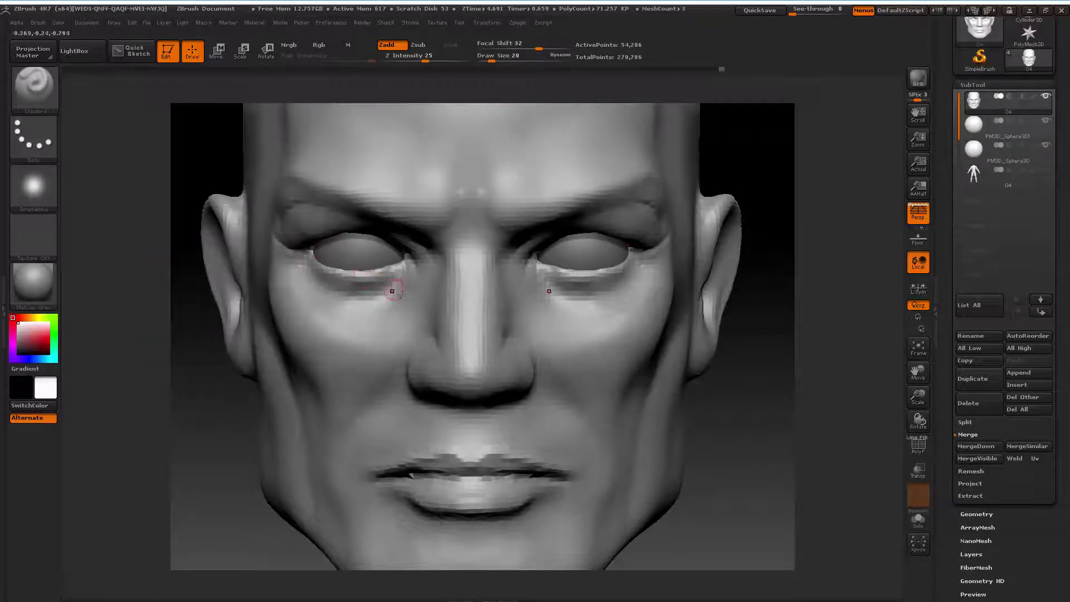
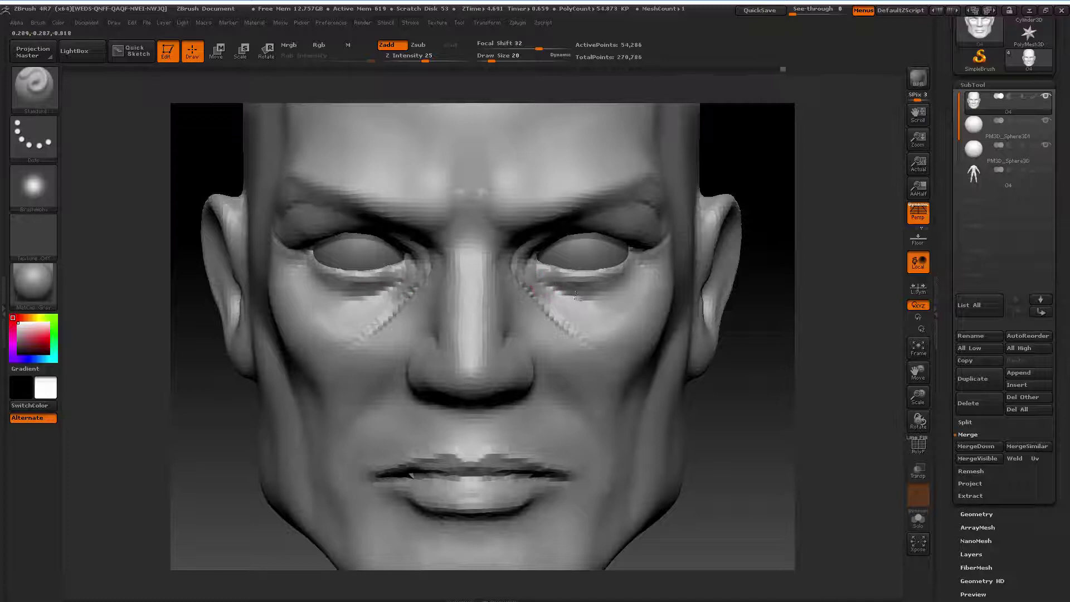
Review the head from three-quarter, front and above views and set draw size to 24
{"action": "left_click_drag", "start_coordinate": [717, 334], "coordinate": [652, 318]}
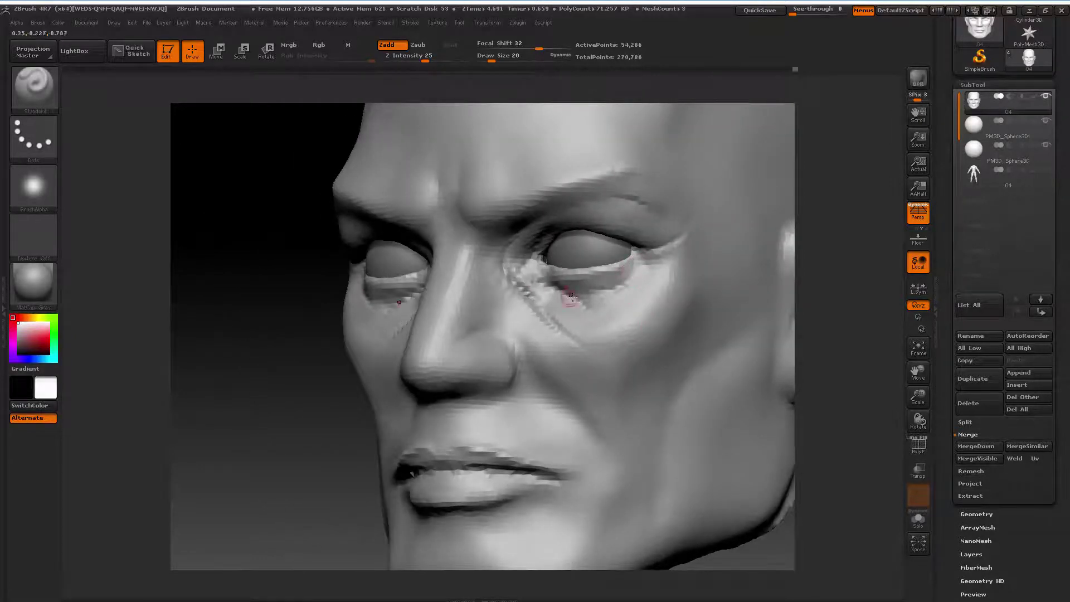
{"action": "left_click_drag", "start_coordinate": [279, 338], "coordinate": [618, 287], "text": "shift"}
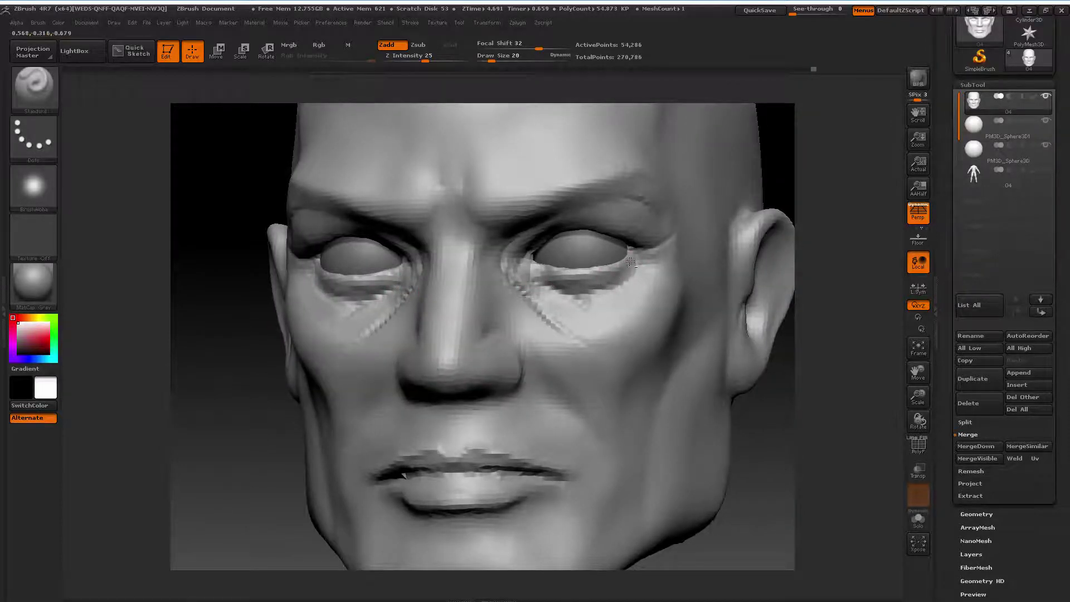
{"action": "left_click_drag", "start_coordinate": [231, 370], "coordinate": [313, 334]}
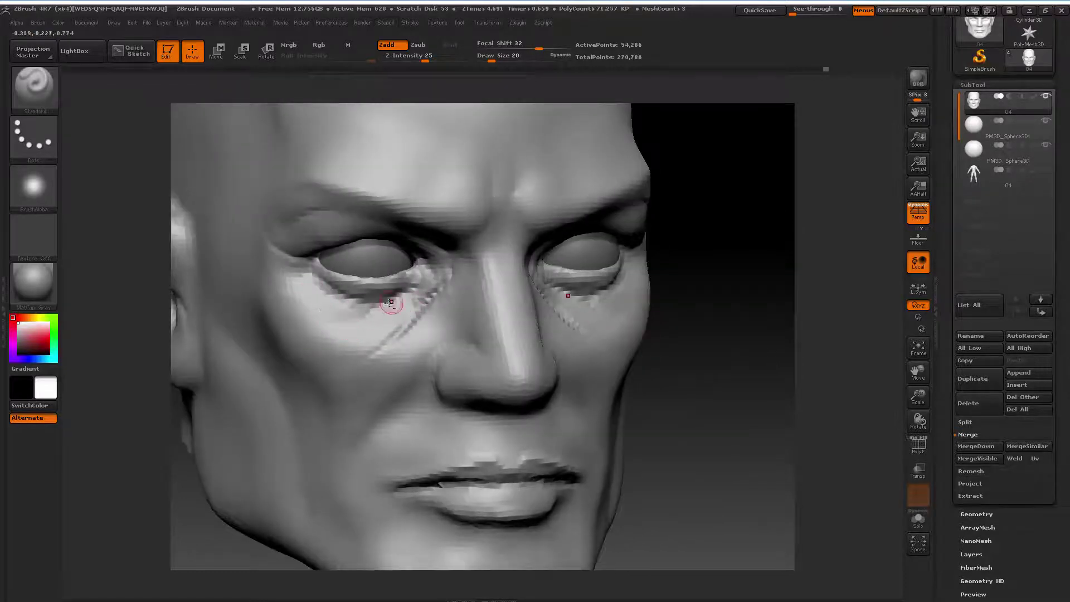
{"action": "left_click_drag", "start_coordinate": [703, 318], "coordinate": [716, 329], "text": "shift"}
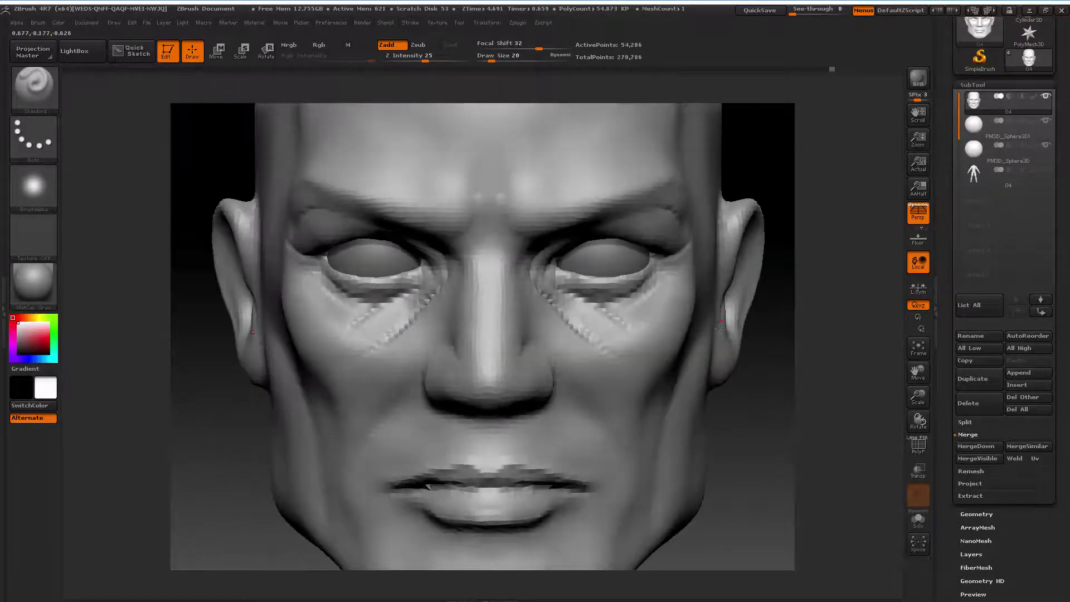
{"action": "left_click_drag", "start_coordinate": [918, 393], "coordinate": [880, 390]}
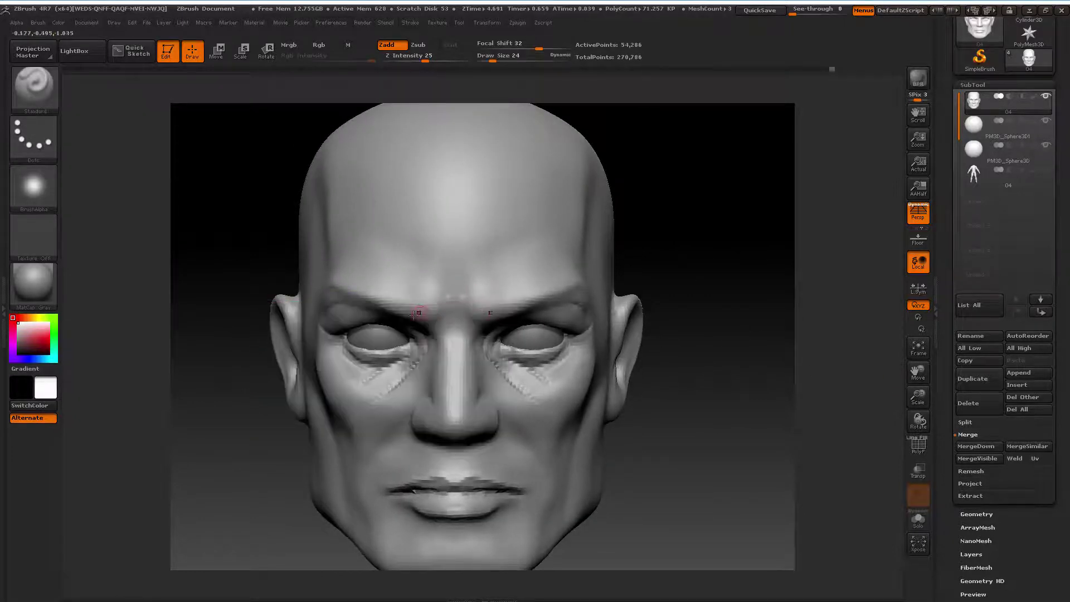
{"action": "left_click_drag", "start_coordinate": [222, 426], "coordinate": [244, 414]}
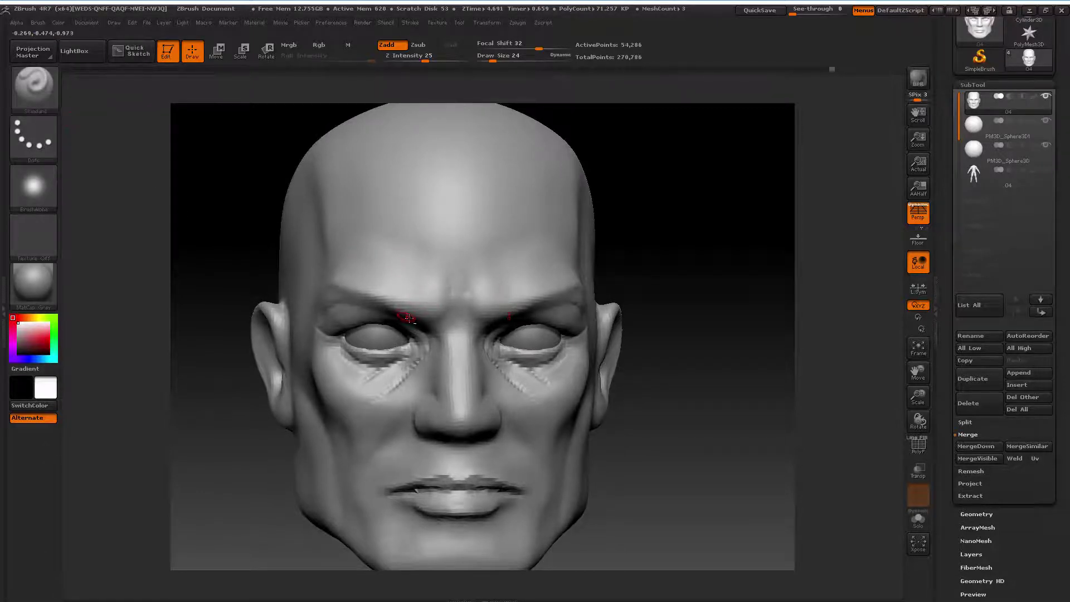
{"action": "left_click_drag", "start_coordinate": [693, 239], "coordinate": [410, 305]}
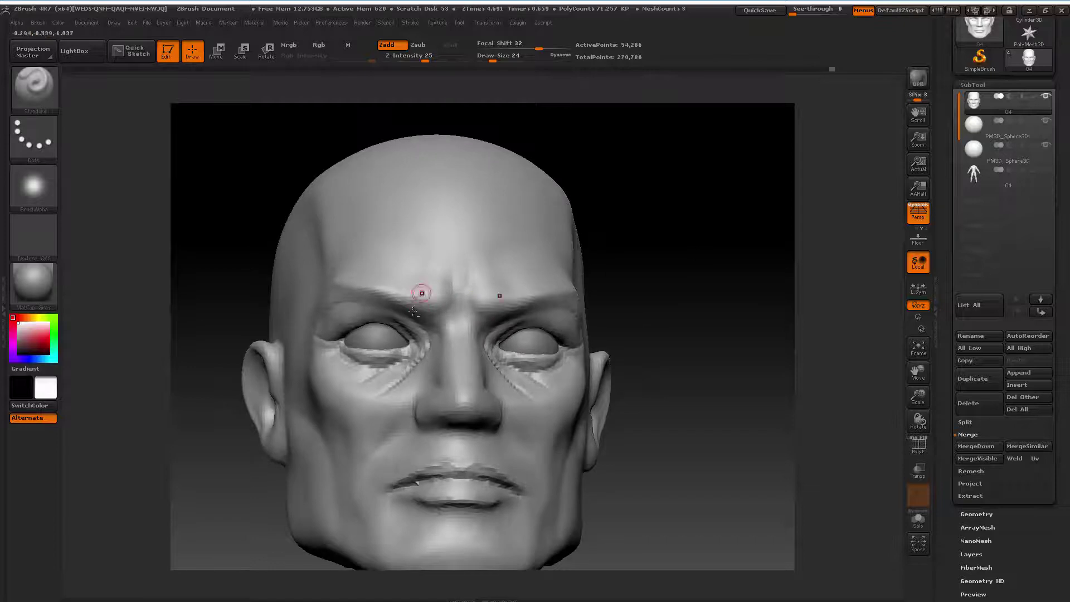
{"action": "mouse_move", "coordinate": [652, 231]}
{"action": "left_mouse_down"}
{"action": "mouse_move", "coordinate": [669, 279]}
{"action": "mouse_move", "coordinate": [654, 255]}
{"action": "left_mouse_up"}
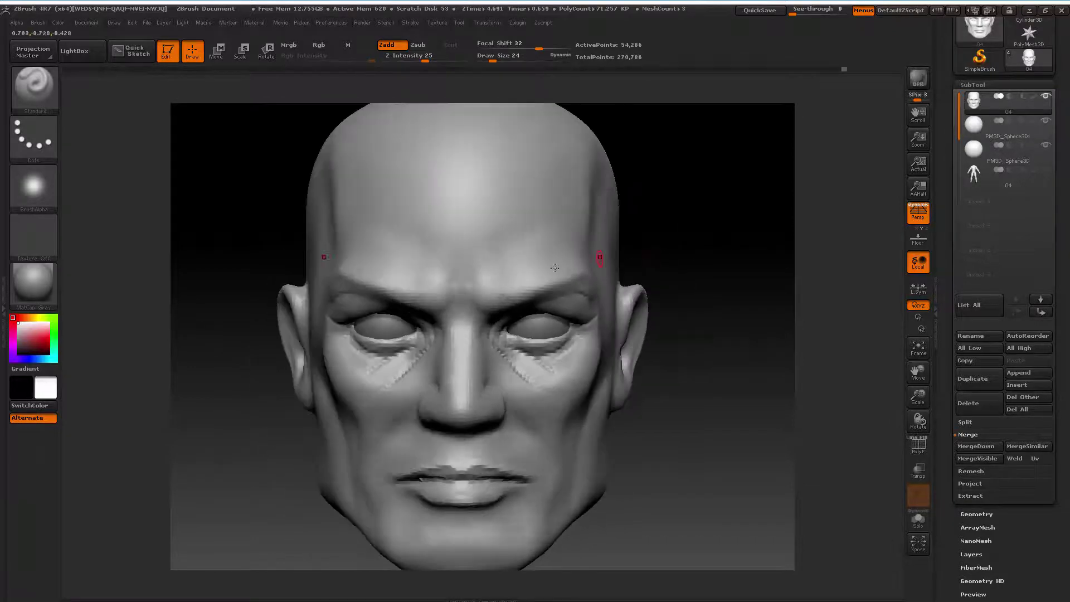
Carve X-symmetric diagonal furrows between the brows with the Standard brush, checking low three-quarter views
{"action": "key", "text": "ctrl"}
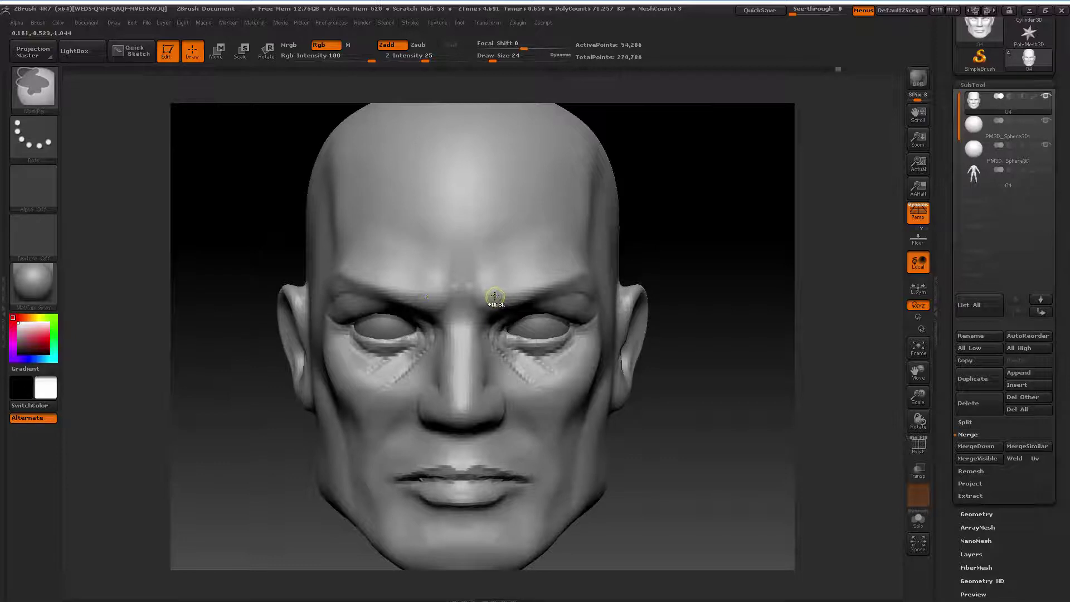
{"action": "key", "text": "shift"}
{"action": "key", "text": "shift"}
{"action": "mouse_move", "coordinate": [645, 239]}
{"action": "left_mouse_down"}
{"action": "mouse_move", "coordinate": [620, 238]}
{"action": "mouse_move", "coordinate": [638, 226]}
{"action": "left_mouse_up"}
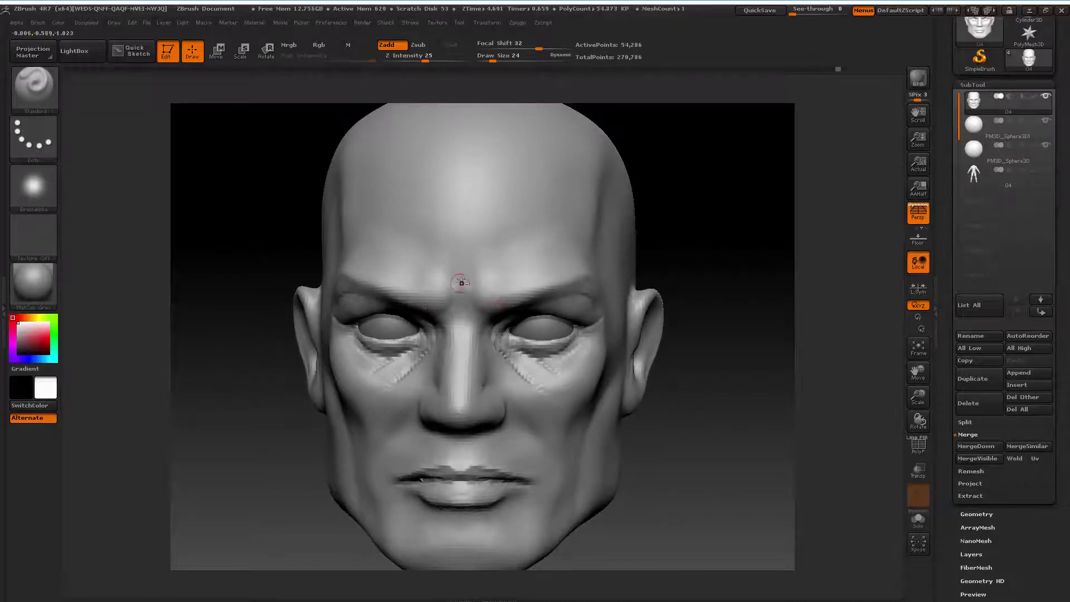
{"action": "left_click_drag", "start_coordinate": [647, 234], "coordinate": [633, 222]}
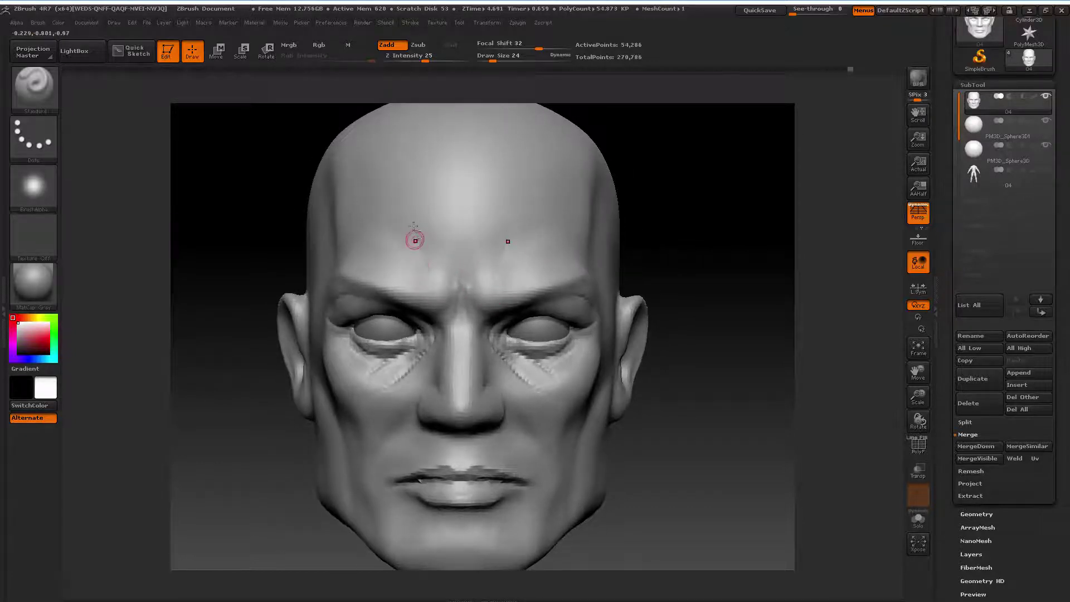
{"action": "left_click_drag", "start_coordinate": [412, 233], "coordinate": [436, 287]}
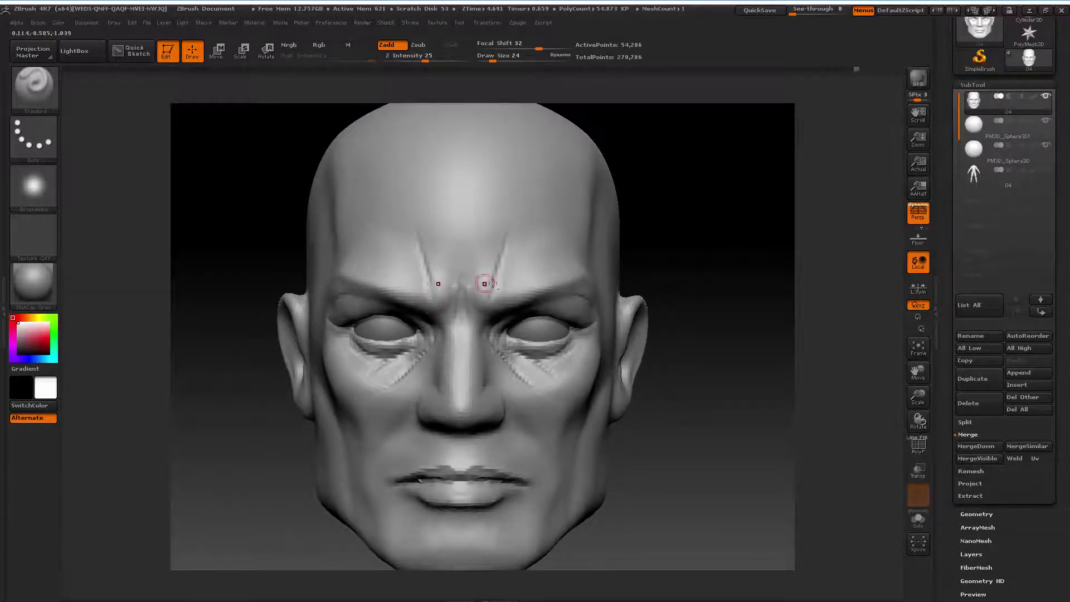
{"action": "left_click_drag", "start_coordinate": [668, 192], "coordinate": [442, 288]}
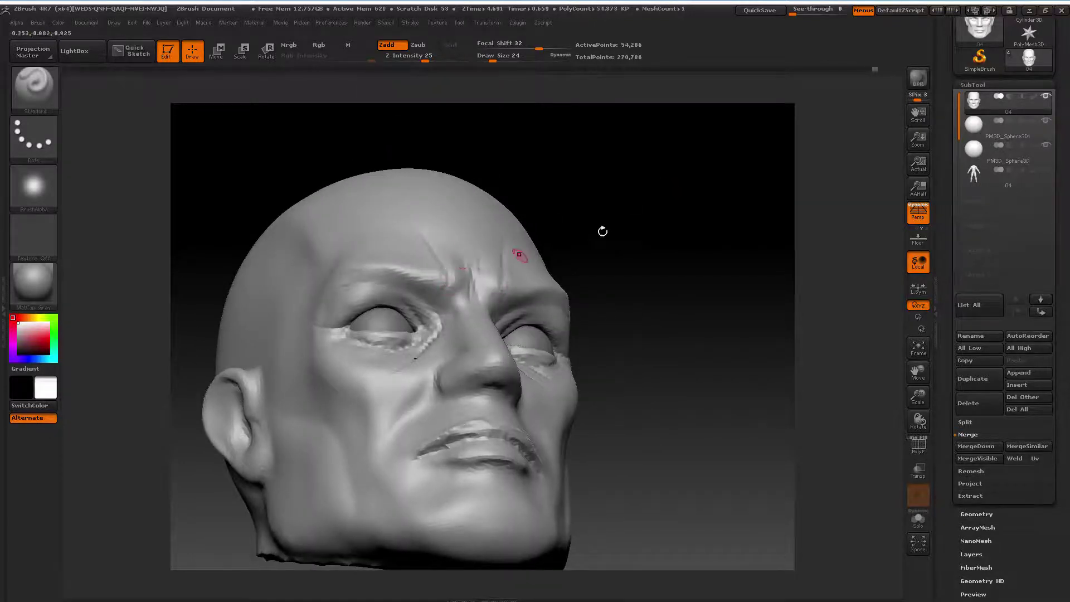
{"action": "left_click_drag", "start_coordinate": [602, 231], "coordinate": [516, 282]}
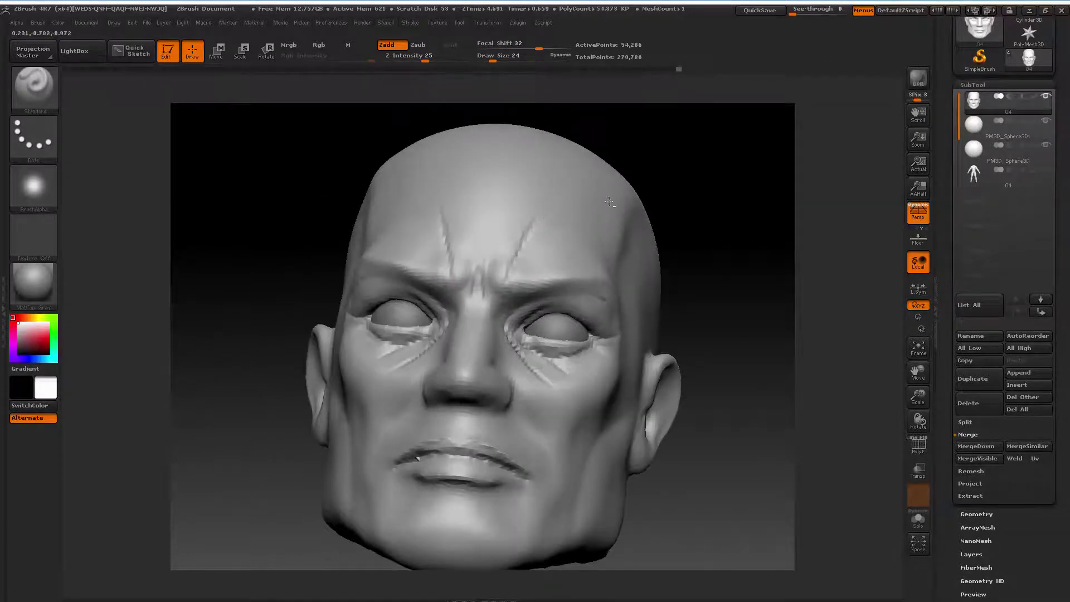
{"action": "left_click_drag", "start_coordinate": [677, 189], "coordinate": [522, 268]}
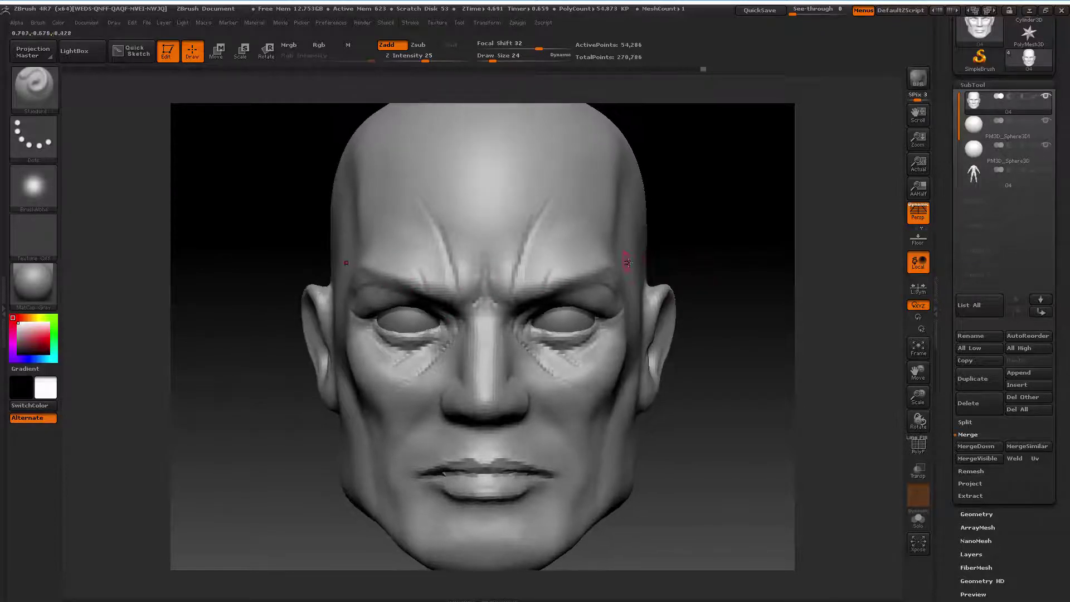
Stroke a mirrored horizontal crease across the forehead, then review eyes, nose and ear
{"action": "left_click_drag", "start_coordinate": [689, 256], "coordinate": [626, 260]}
{"action": "left_click_drag", "start_coordinate": [630, 230], "coordinate": [618, 261]}
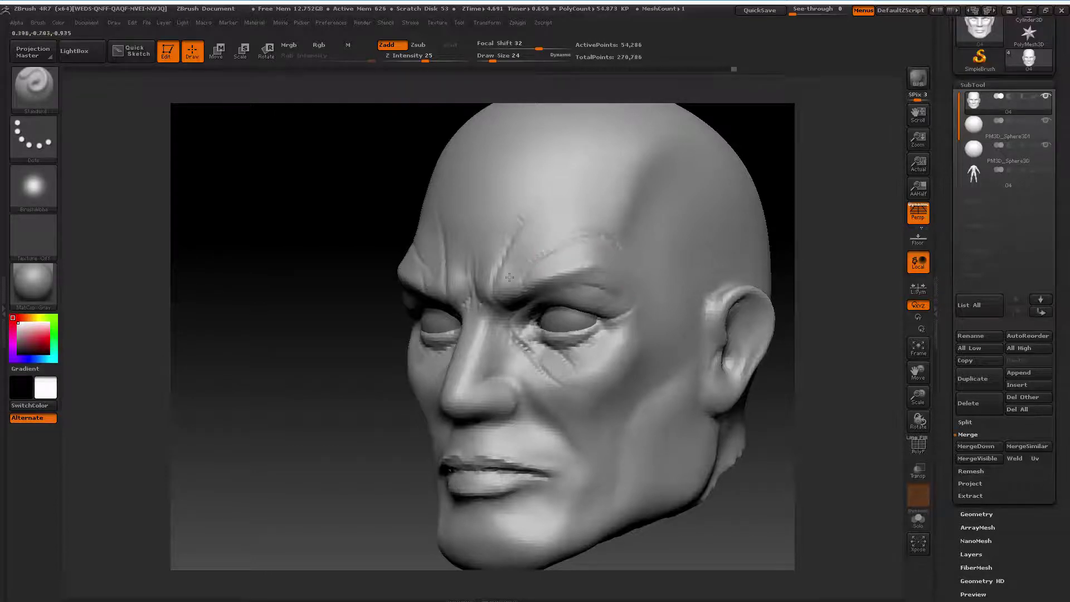
{"action": "left_click_drag", "start_coordinate": [864, 370], "coordinate": [490, 307]}
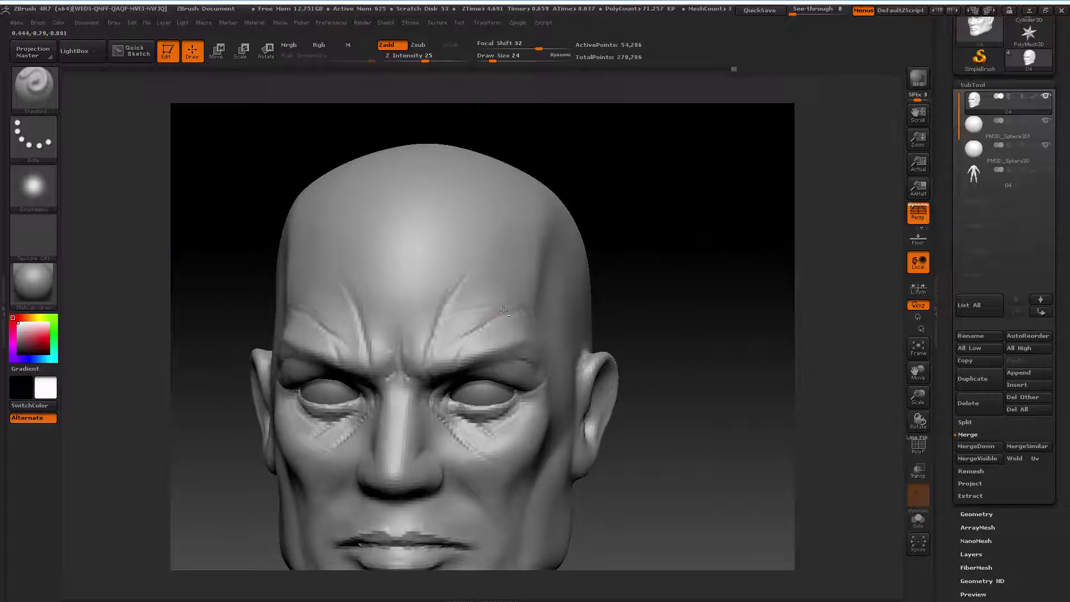
{"action": "left_click_drag", "start_coordinate": [394, 298], "coordinate": [473, 268]}
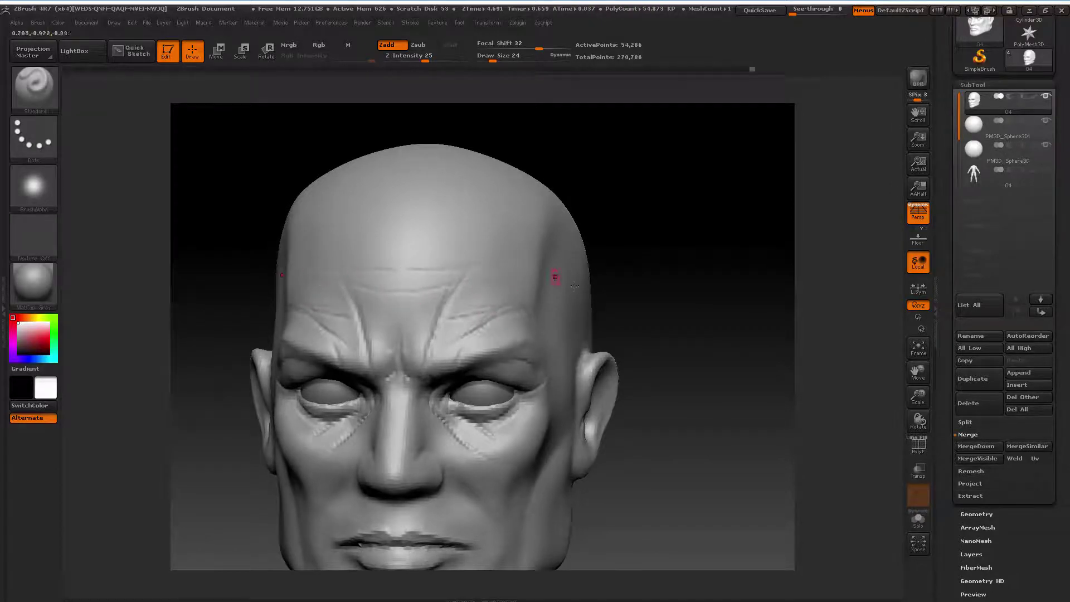
{"action": "left_click_drag", "start_coordinate": [909, 397], "coordinate": [916, 368]}
{"action": "left_click_drag", "start_coordinate": [704, 363], "coordinate": [666, 349]}
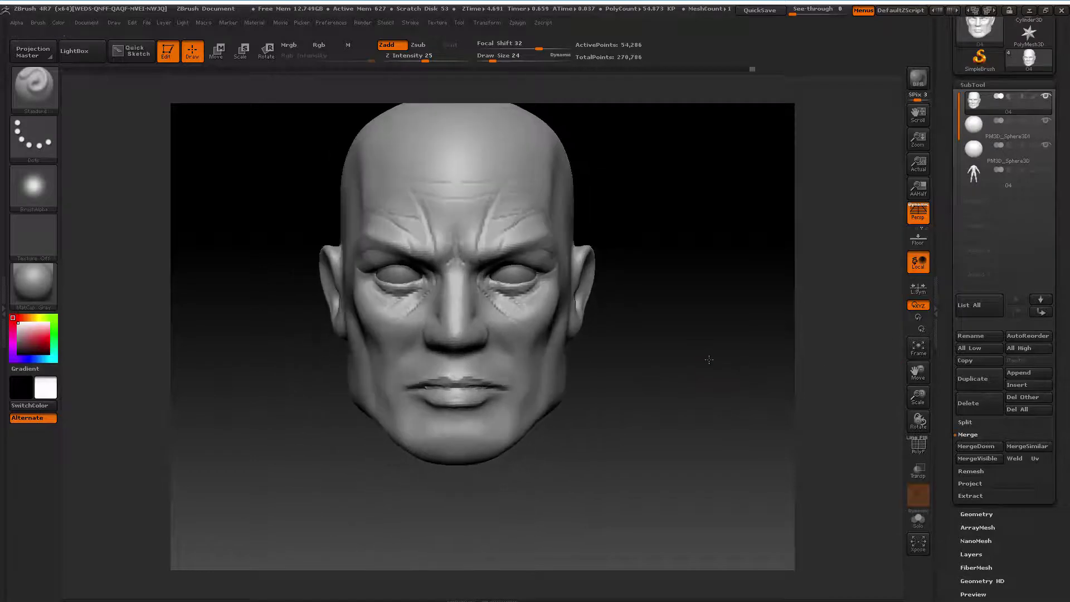
{"action": "left_click_drag", "start_coordinate": [917, 396], "coordinate": [942, 334]}
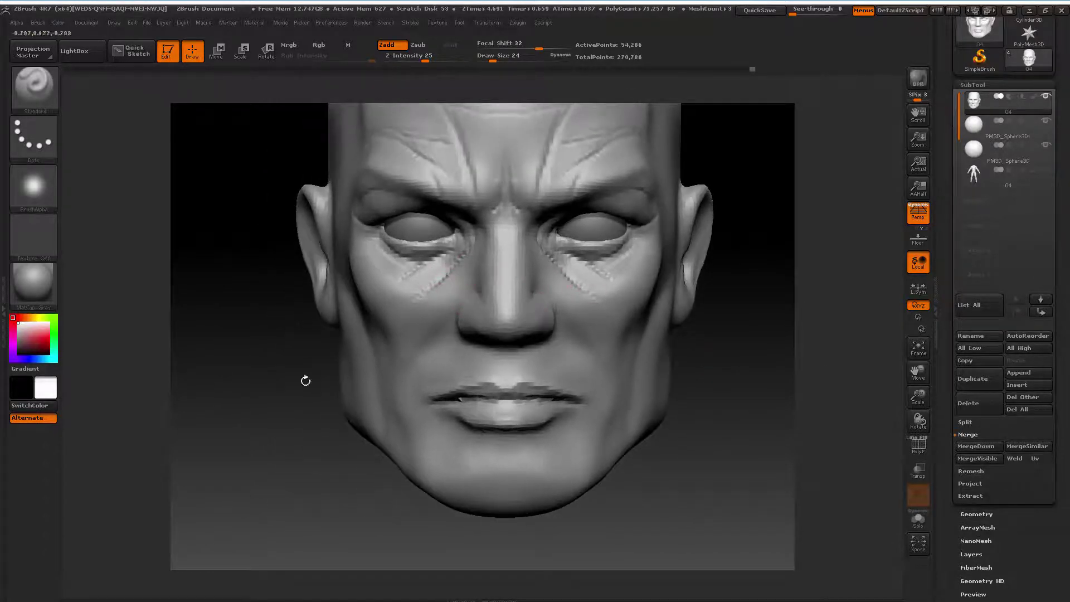
{"action": "left_click_drag", "start_coordinate": [303, 377], "coordinate": [467, 301]}
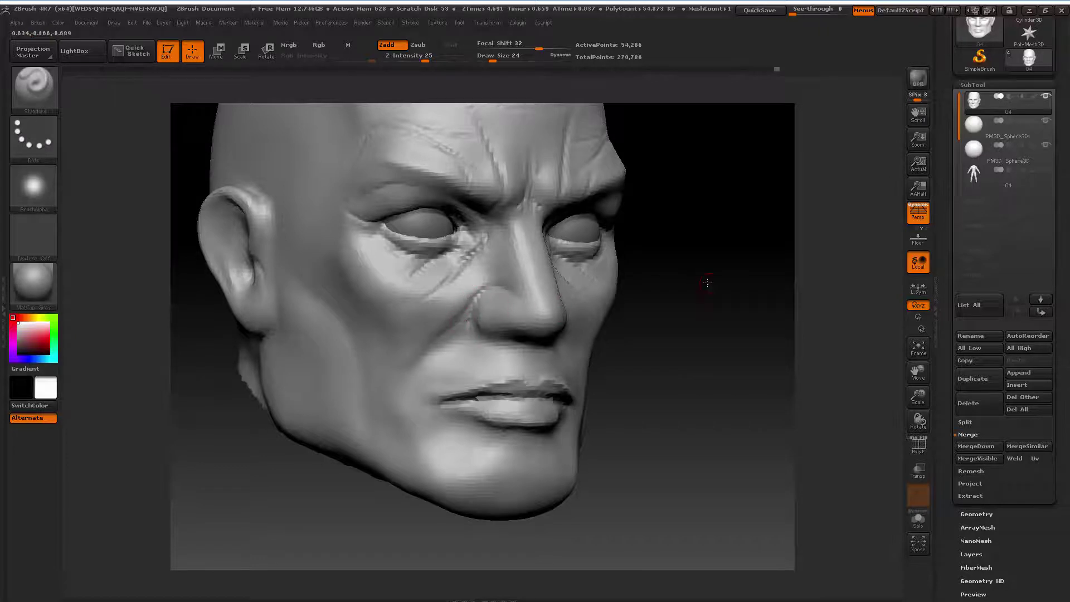
{"action": "left_click_drag", "start_coordinate": [706, 283], "coordinate": [569, 306]}
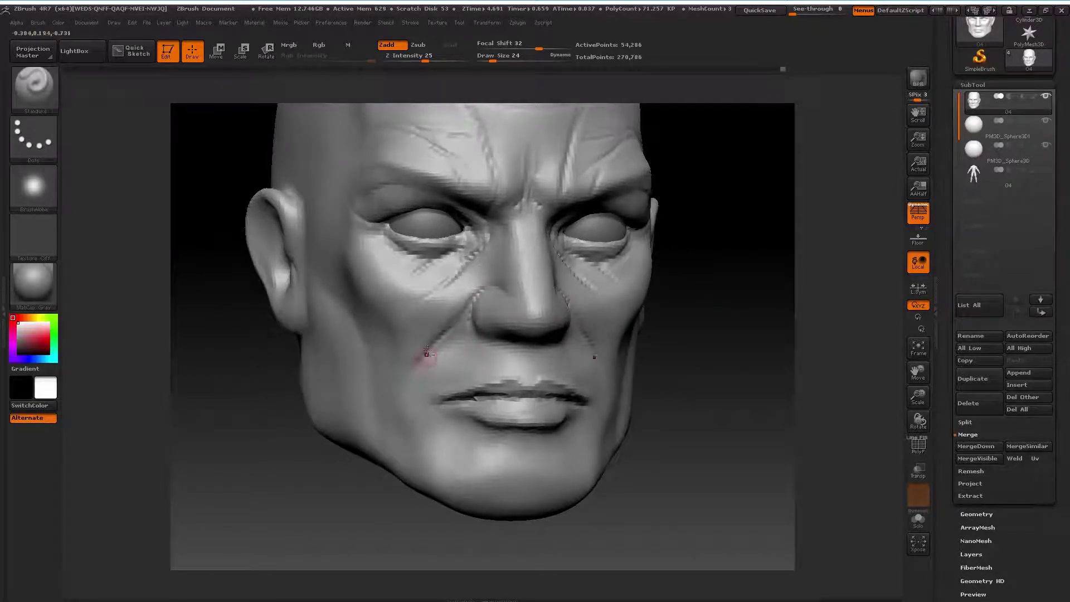
{"action": "mouse_move", "coordinate": [904, 398]}
{"action": "left_mouse_down"}
{"action": "mouse_move", "coordinate": [875, 394]}
{"action": "mouse_move", "coordinate": [872, 366]}
{"action": "left_mouse_up"}
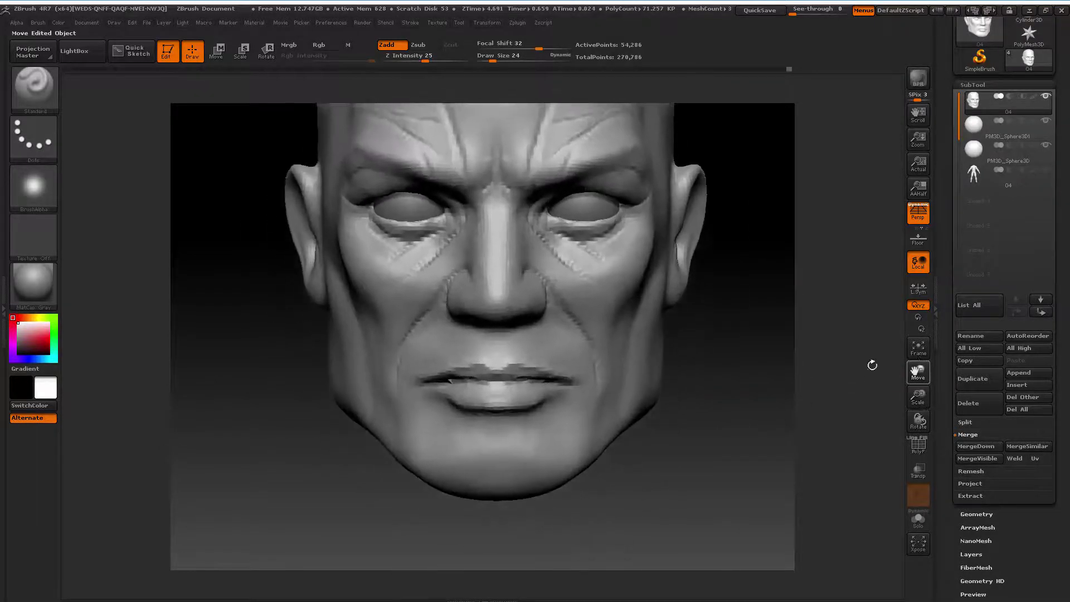
{"action": "mouse_move", "coordinate": [485, 353]}
{"action": "left_mouse_down"}
{"action": "mouse_move", "coordinate": [482, 317]}
{"action": "mouse_move", "coordinate": [482, 339]}
{"action": "left_mouse_up"}
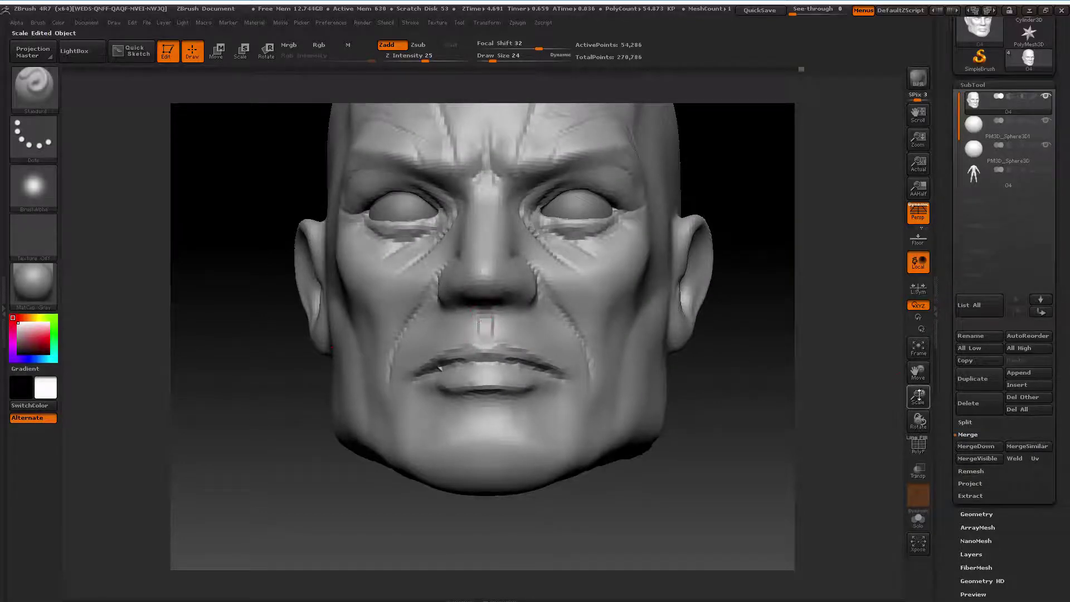
{"action": "mouse_move", "coordinate": [918, 397]}
{"action": "left_mouse_down"}
{"action": "mouse_move", "coordinate": [905, 372]}
{"action": "mouse_move", "coordinate": [777, 363]}
{"action": "left_mouse_up"}
{"action": "mouse_move", "coordinate": [918, 397]}
{"action": "left_mouse_down"}
{"action": "mouse_move", "coordinate": [918, 377]}
{"action": "mouse_move", "coordinate": [755, 390]}
{"action": "left_mouse_up"}
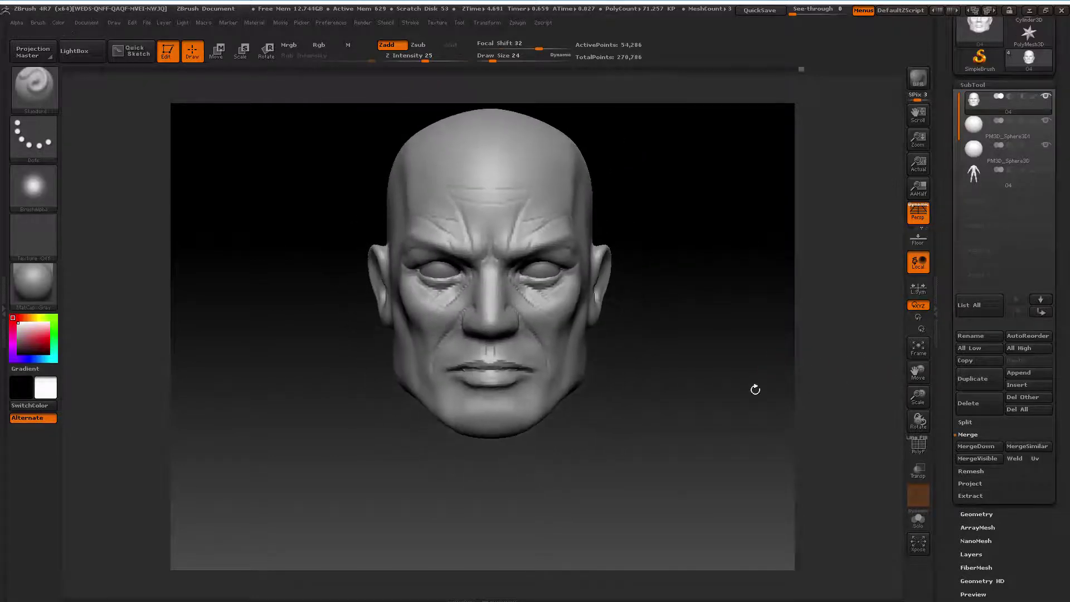
Raise draw size to 32, then 78, and mask the lower lip area with MaskPen
{"action": "type", "text": "s32"}
{"action": "key", "text": "Return"}
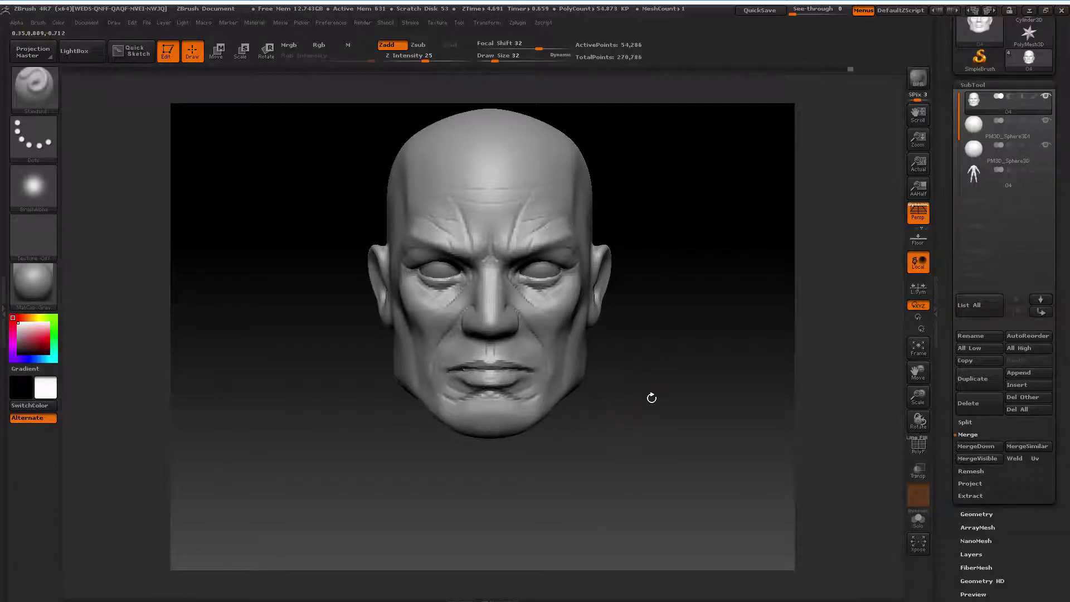
{"action": "left_click_drag", "start_coordinate": [639, 400], "coordinate": [624, 341]}
{"action": "key", "text": "space"}
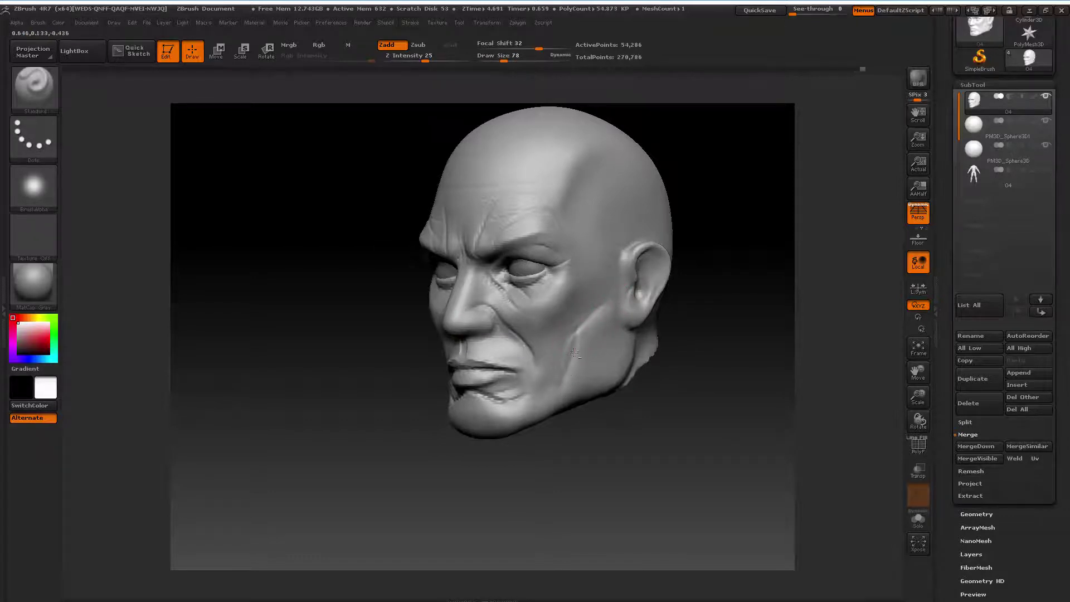
{"action": "left_click_drag", "start_coordinate": [550, 461], "coordinate": [566, 415], "text": "shift"}
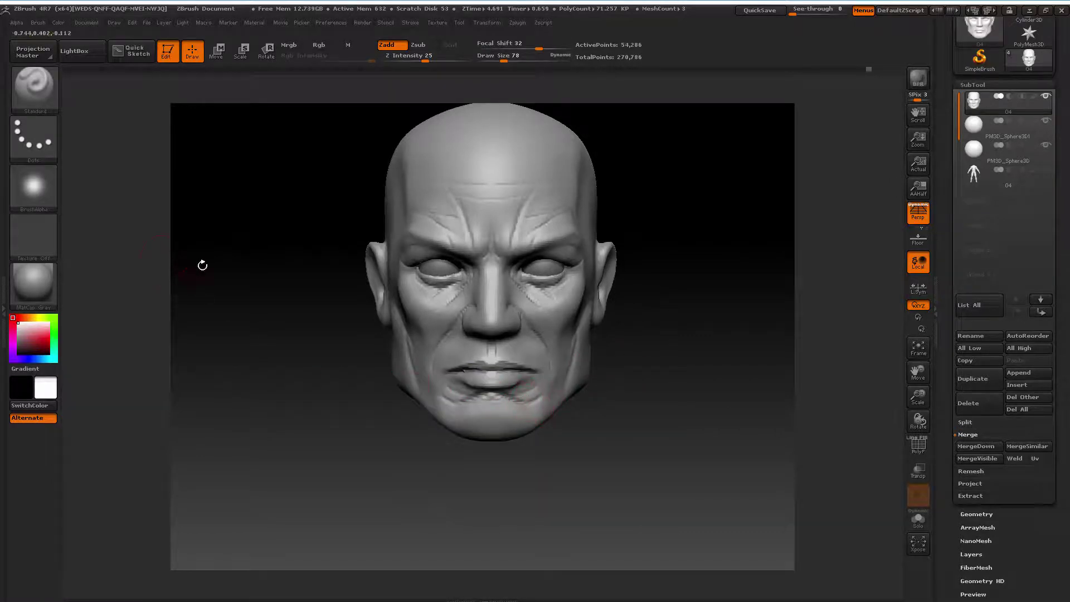
{"action": "mouse_move", "coordinate": [471, 396]}
{"action": "left_mouse_down", "text": "ctrl"}
{"action": "mouse_move", "coordinate": [504, 368]}
{"action": "mouse_move", "coordinate": [421, 346]}
{"action": "left_mouse_up", "text": "ctrl"}
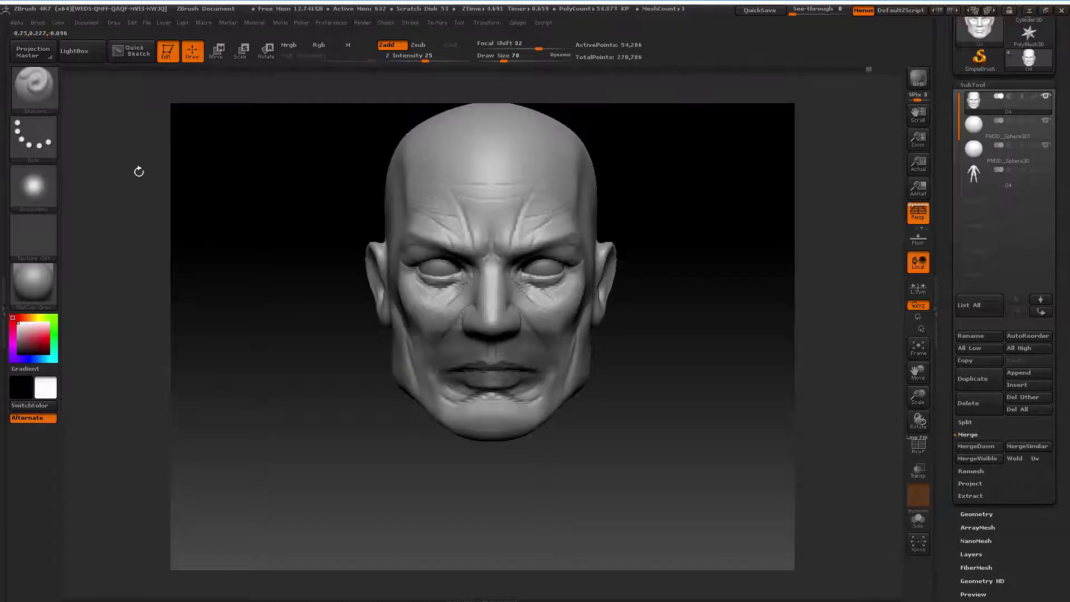
Switch to the Move brush at size 136 and undo the unwanted lip edit
{"action": "key", "text": "b"}
{"action": "key", "text": "m"}
{"action": "key", "text": "v"}
{"action": "key", "text": "space"}
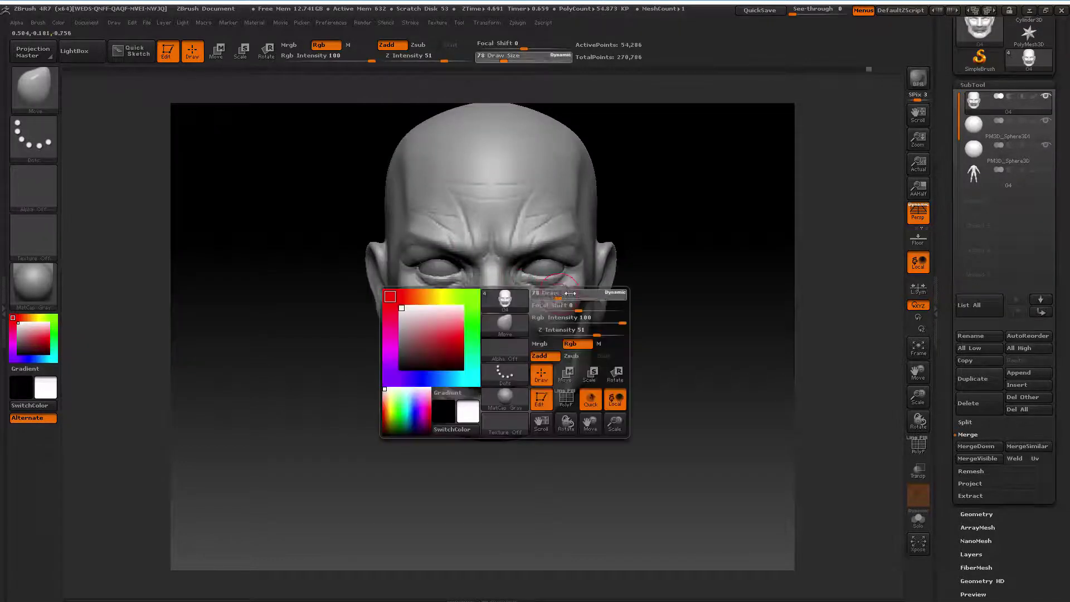
{"action": "left_click_drag", "start_coordinate": [502, 301], "coordinate": [535, 301]}
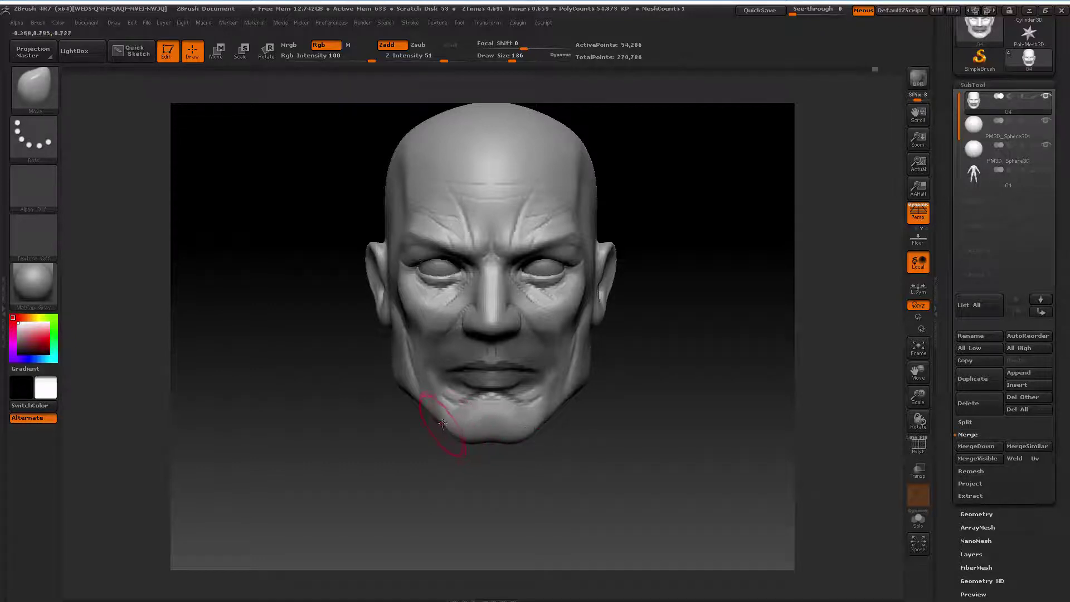
{"action": "key", "text": "ctrl"}
{"action": "key", "text": "ctrl+z"}
Briefly select ClayBuildup and check the head from the side
{"action": "key", "text": "b"}
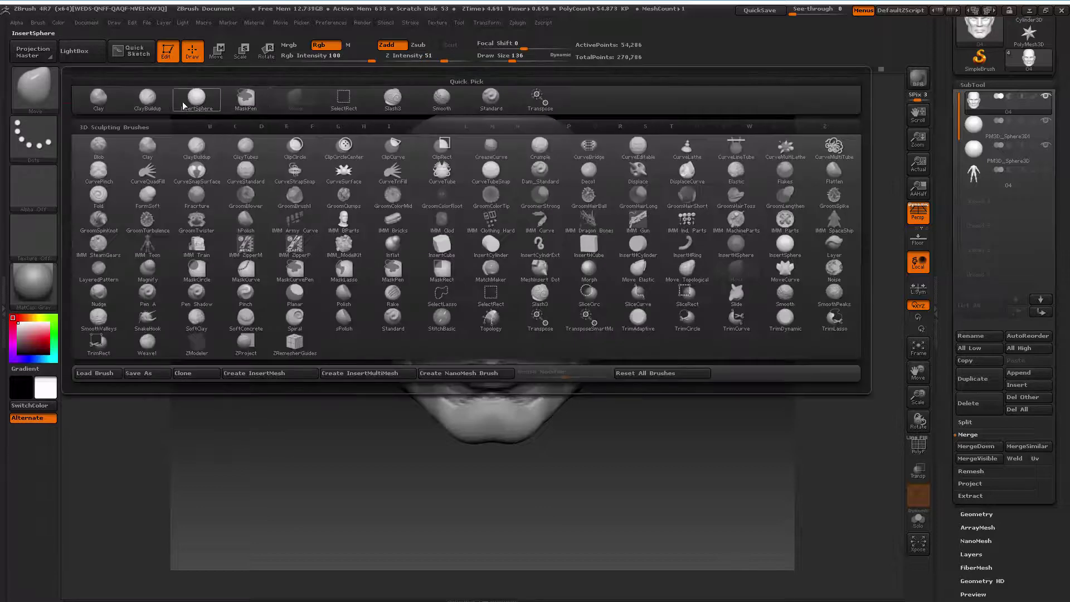
{"action": "key", "text": "c"}
{"action": "key", "text": "b"}
{"action": "key", "text": "space"}
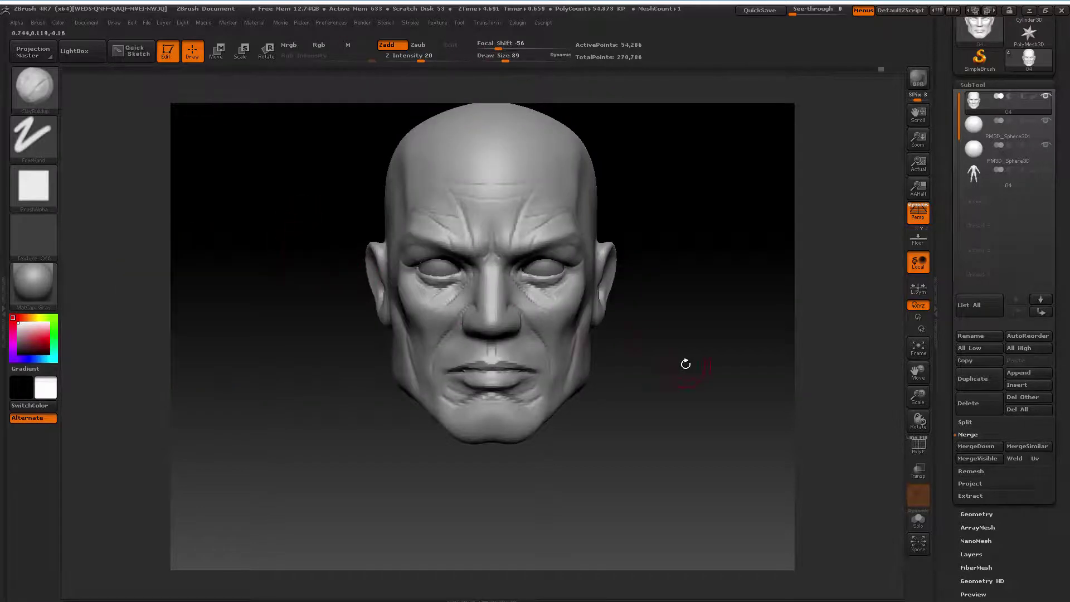
{"action": "mouse_move", "coordinate": [685, 362]}
{"action": "left_mouse_down"}
{"action": "mouse_move", "coordinate": [680, 394]}
{"action": "mouse_move", "coordinate": [577, 365]}
{"action": "left_mouse_up"}
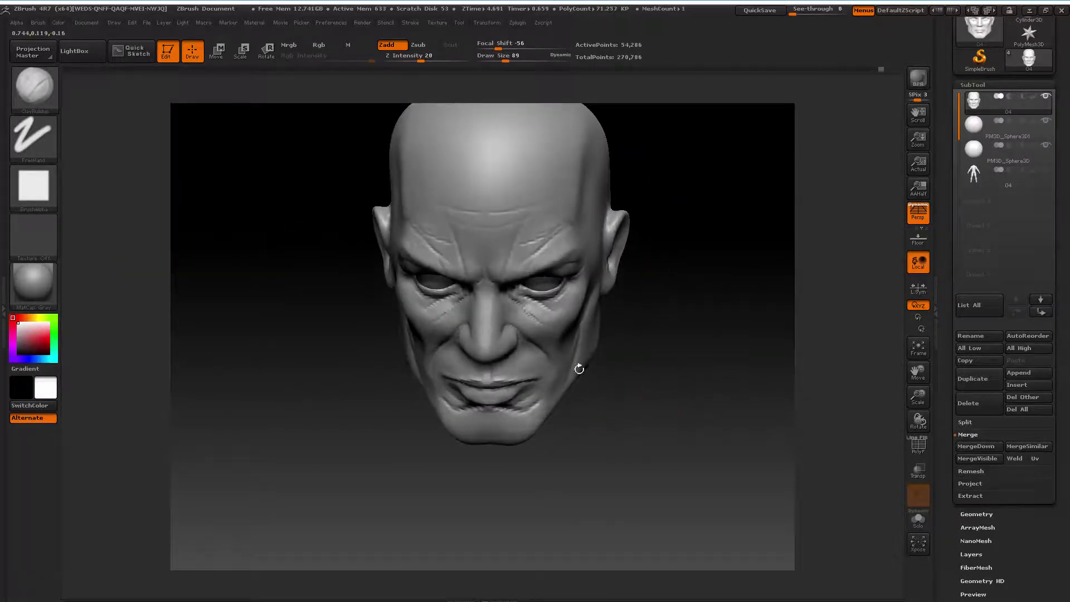
Push the jaw and cheeks wider with the Move brush at sizes 192, then 186
{"action": "key", "text": "b"}
{"action": "left_click", "coordinate": [298, 104]}
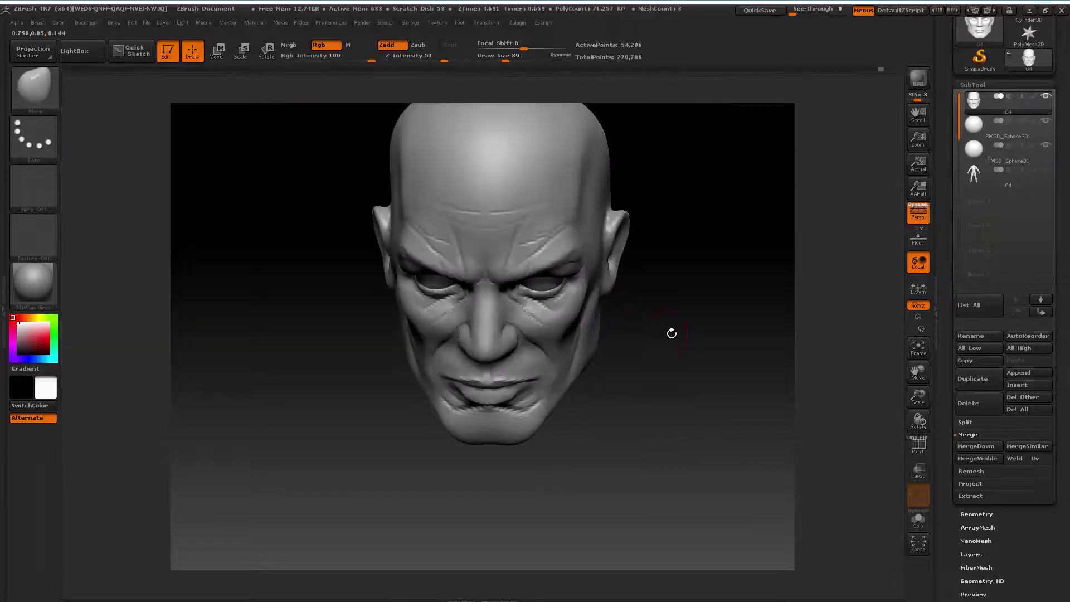
{"action": "key", "text": "space"}
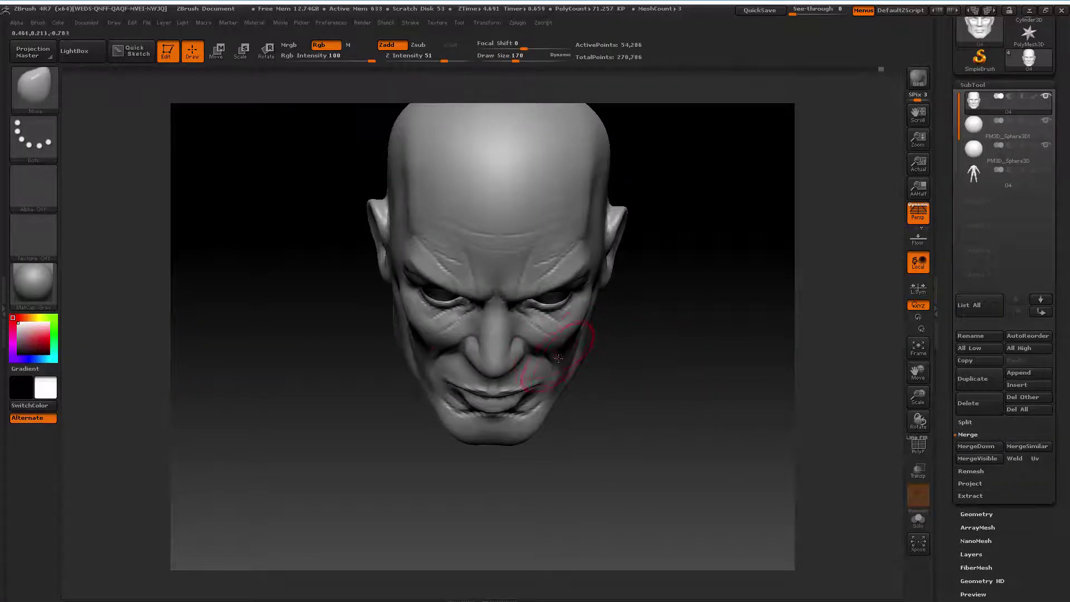
{"action": "key", "text": "space"}
{"action": "left_click_drag", "start_coordinate": [558, 359], "coordinate": [564, 360]}
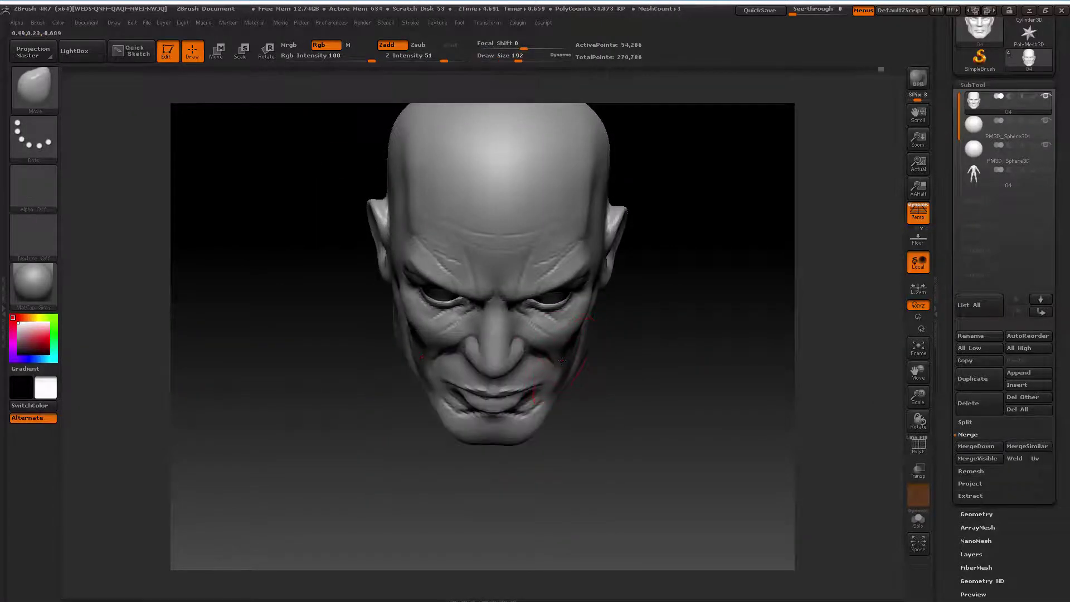
{"action": "mouse_move", "coordinate": [634, 377]}
{"action": "left_mouse_down"}
{"action": "mouse_move", "coordinate": [598, 382]}
{"action": "mouse_move", "coordinate": [621, 382]}
{"action": "left_mouse_up"}
{"action": "key", "text": "space"}
{"action": "left_click_drag", "start_coordinate": [571, 339], "coordinate": [636, 363]}
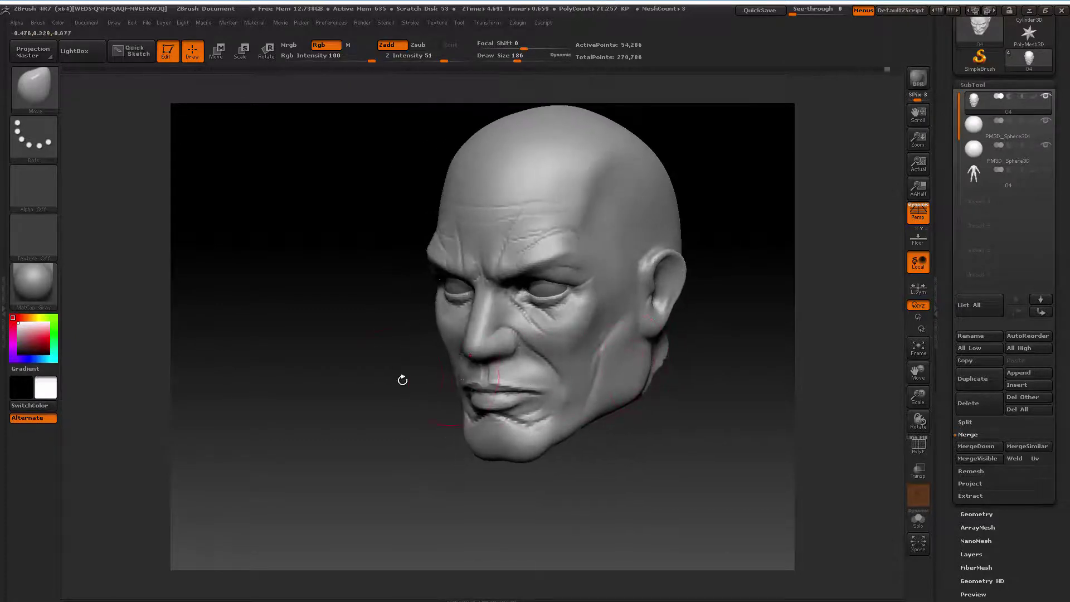
{"action": "mouse_move", "coordinate": [404, 375]}
{"action": "left_mouse_down"}
{"action": "mouse_move", "coordinate": [412, 360]}
{"action": "mouse_move", "coordinate": [405, 316]}
{"action": "left_mouse_up"}
{"action": "key", "text": "space"}
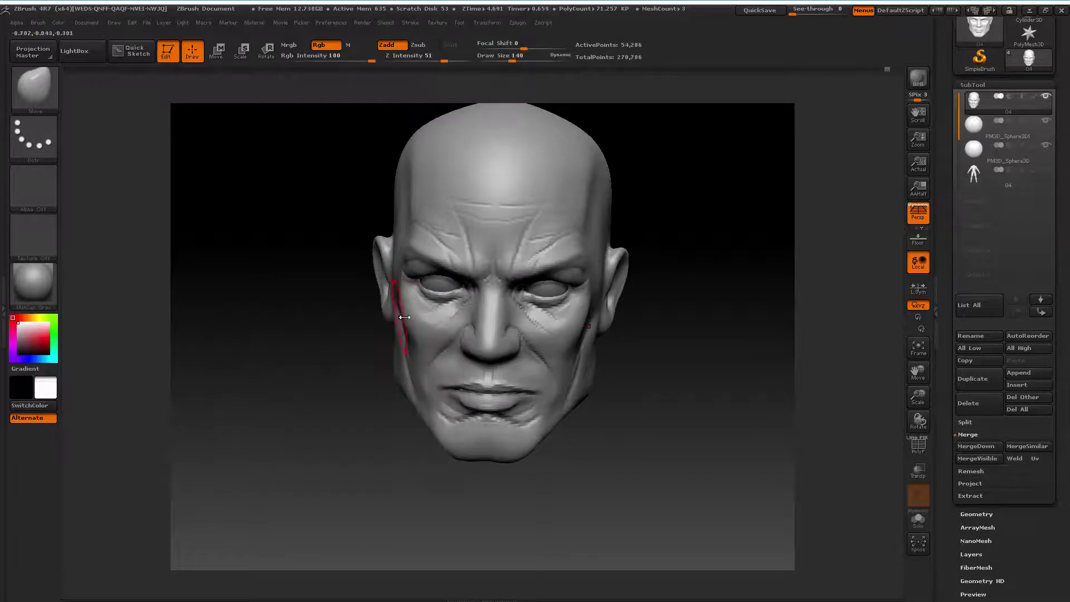
{"action": "mouse_move", "coordinate": [350, 374]}
{"action": "left_mouse_down"}
{"action": "mouse_move", "coordinate": [331, 415]}
{"action": "mouse_move", "coordinate": [375, 384]}
{"action": "mouse_move", "coordinate": [365, 400]}
{"action": "mouse_move", "coordinate": [425, 372]}
{"action": "mouse_move", "coordinate": [626, 363]}
{"action": "mouse_move", "coordinate": [649, 379]}
{"action": "mouse_move", "coordinate": [604, 385]}
{"action": "left_mouse_up"}
Push the cheeks with the Move brush at sizes 175 down to 131, checking profile and front
{"action": "key", "text": "space"}
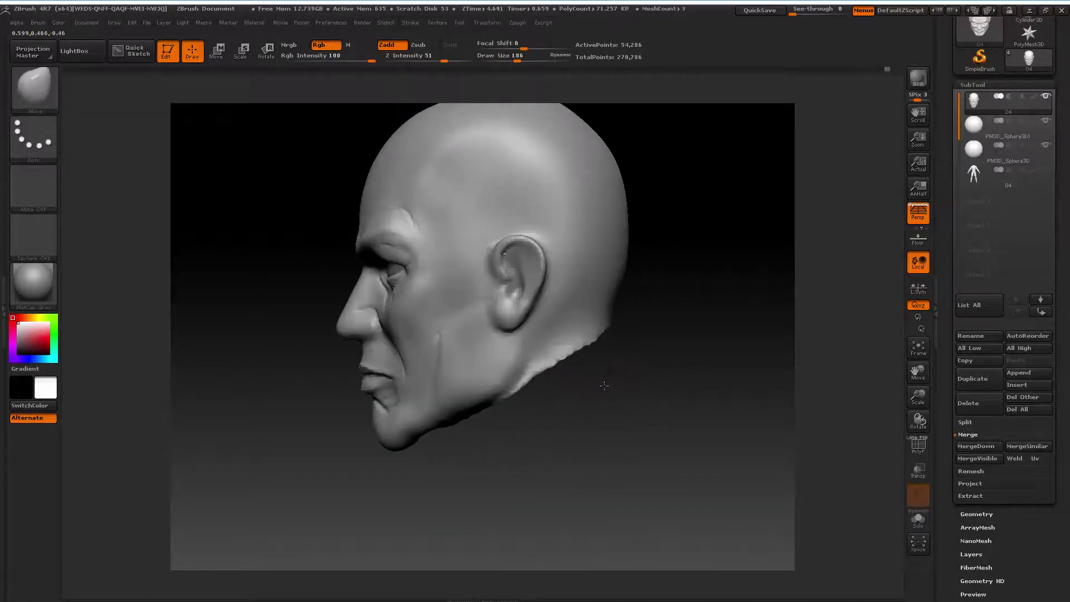
{"action": "key", "text": "bracketleft"}
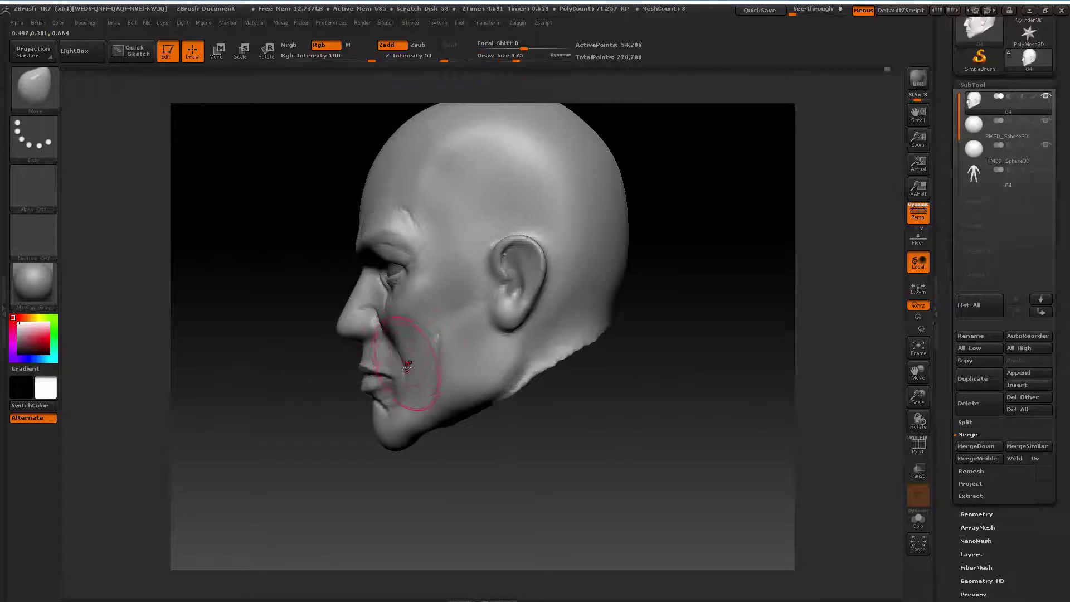
{"action": "key", "text": "space"}
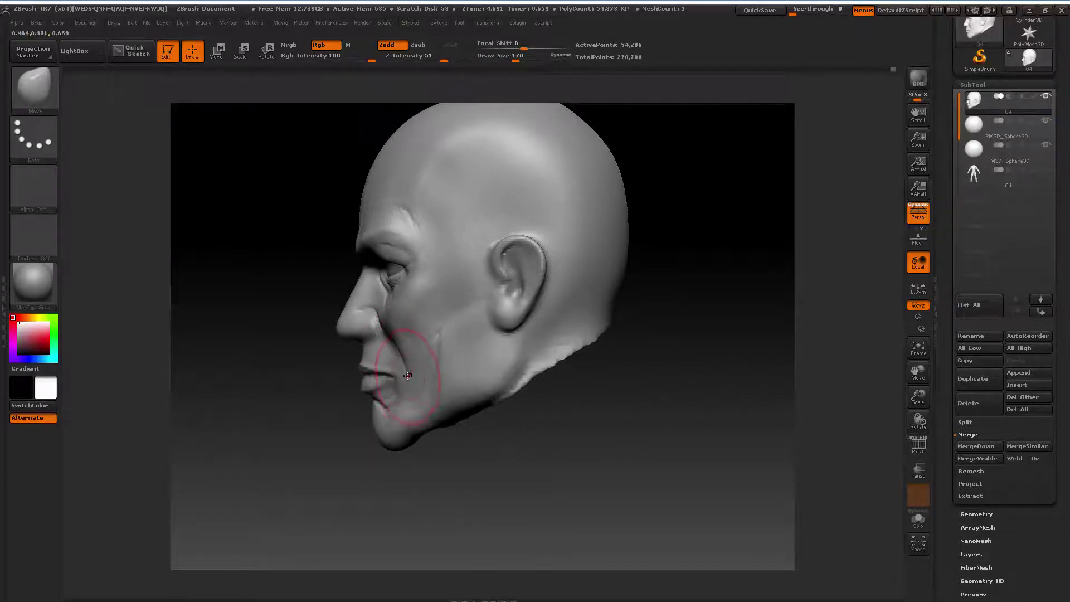
{"action": "left_click_drag", "start_coordinate": [898, 397], "coordinate": [381, 462]}
{"action": "key", "text": "space"}
{"action": "mouse_move", "coordinate": [557, 381]}
{"action": "left_mouse_down"}
{"action": "mouse_move", "coordinate": [535, 381]}
{"action": "mouse_move", "coordinate": [566, 401]}
{"action": "mouse_move", "coordinate": [575, 457]}
{"action": "mouse_move", "coordinate": [579, 400]}
{"action": "mouse_move", "coordinate": [569, 420]}
{"action": "mouse_move", "coordinate": [583, 442]}
{"action": "mouse_move", "coordinate": [369, 442]}
{"action": "left_mouse_up"}
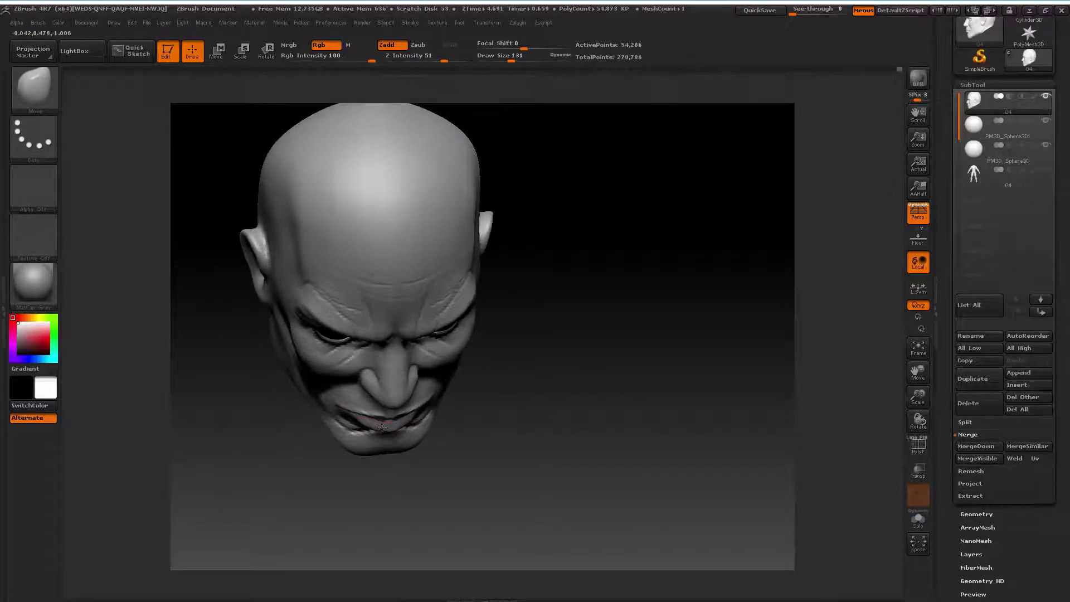
{"action": "mouse_move", "coordinate": [459, 419]}
{"action": "left_mouse_down"}
{"action": "mouse_move", "coordinate": [577, 389]}
{"action": "mouse_move", "coordinate": [580, 370]}
{"action": "left_mouse_up"}
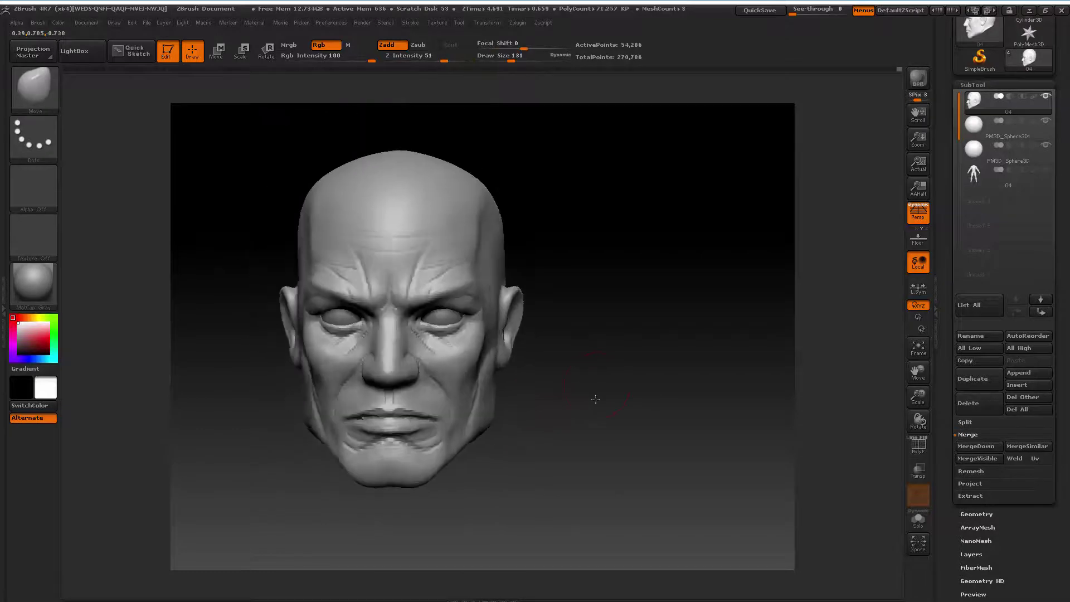
{"action": "mouse_move", "coordinate": [596, 428]}
{"action": "left_mouse_down"}
{"action": "mouse_move", "coordinate": [595, 442]}
{"action": "mouse_move", "coordinate": [563, 454]}
{"action": "mouse_move", "coordinate": [568, 444]}
{"action": "mouse_move", "coordinate": [513, 444]}
{"action": "mouse_move", "coordinate": [597, 406]}
{"action": "mouse_move", "coordinate": [611, 383]}
{"action": "mouse_move", "coordinate": [585, 402]}
{"action": "mouse_move", "coordinate": [612, 406]}
{"action": "mouse_move", "coordinate": [600, 411]}
{"action": "left_mouse_up"}
Firm up the mouth corners and lower cheeks at size 170, then 126, from three-quarter views
{"action": "key", "text": "space"}
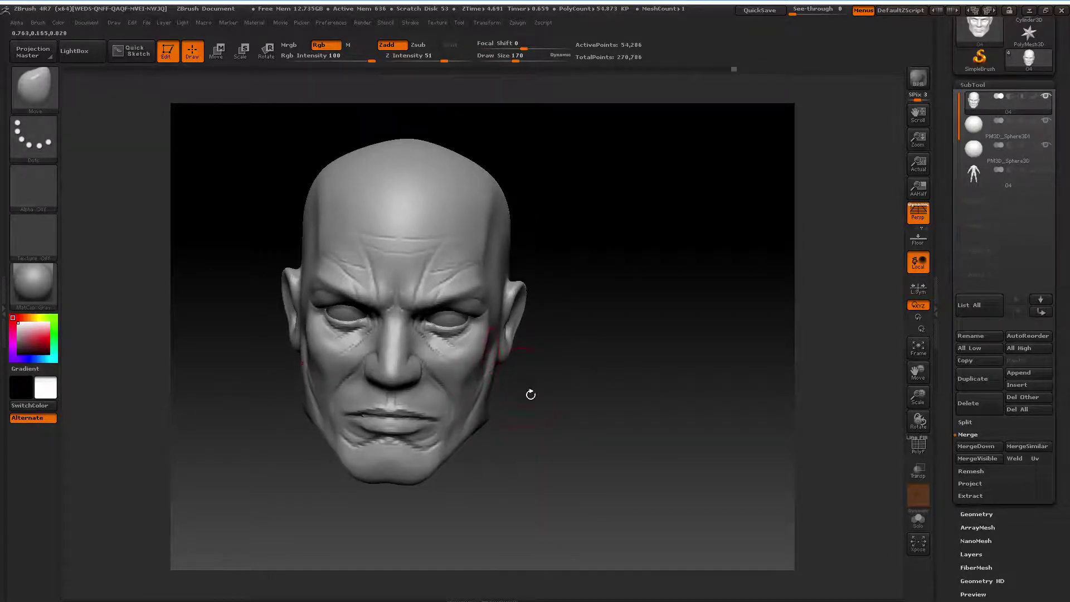
{"action": "left_click_drag", "start_coordinate": [530, 394], "coordinate": [483, 430]}
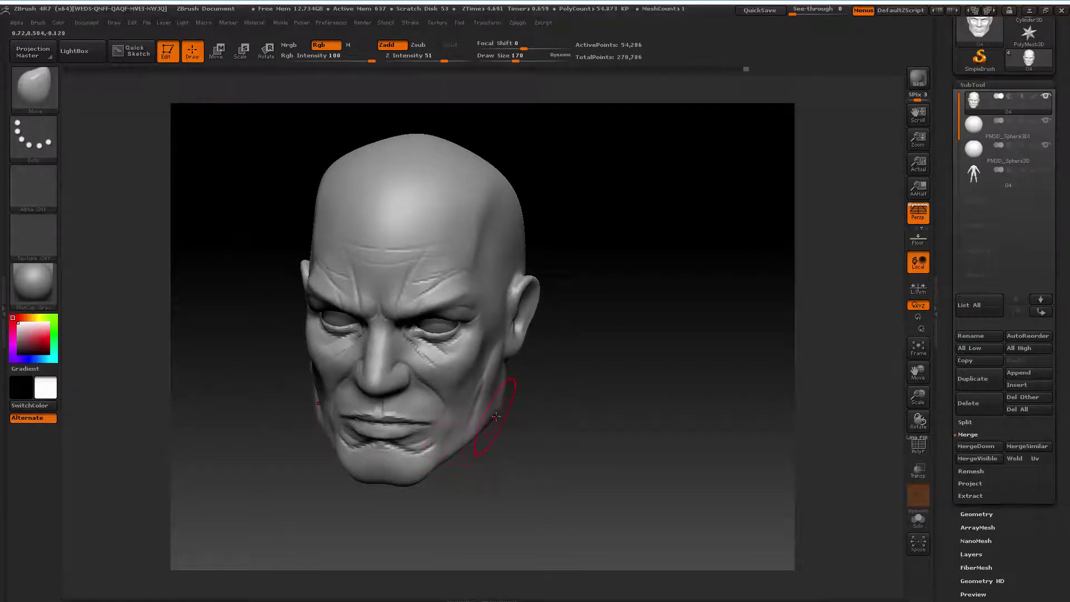
{"action": "mouse_move", "coordinate": [496, 417]}
{"action": "left_mouse_down"}
{"action": "mouse_move", "coordinate": [549, 402]}
{"action": "mouse_move", "coordinate": [546, 412]}
{"action": "mouse_move", "coordinate": [551, 399]}
{"action": "mouse_move", "coordinate": [504, 409]}
{"action": "left_mouse_up"}
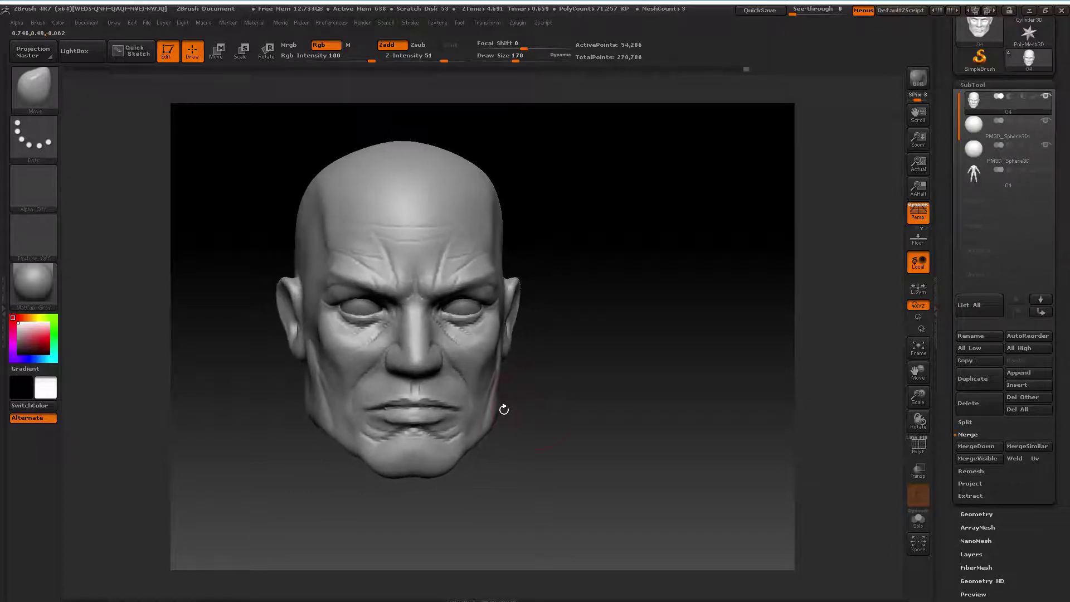
{"action": "left_click_drag", "start_coordinate": [291, 368], "coordinate": [305, 364]}
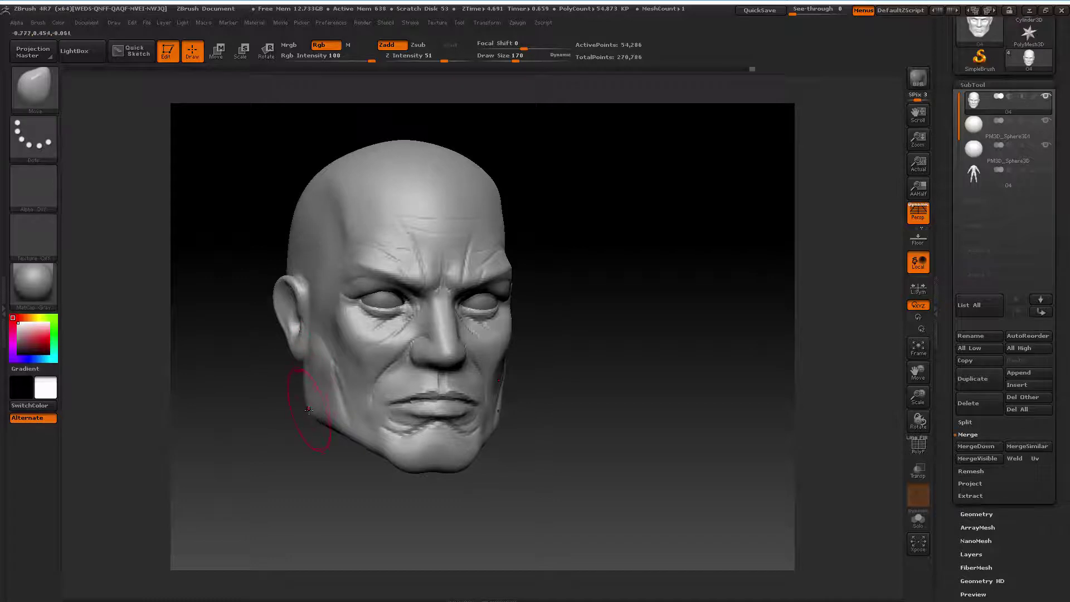
{"action": "mouse_move", "coordinate": [289, 416]}
{"action": "left_mouse_down"}
{"action": "mouse_move", "coordinate": [255, 419]}
{"action": "mouse_move", "coordinate": [290, 418]}
{"action": "mouse_move", "coordinate": [277, 416]}
{"action": "left_mouse_up"}
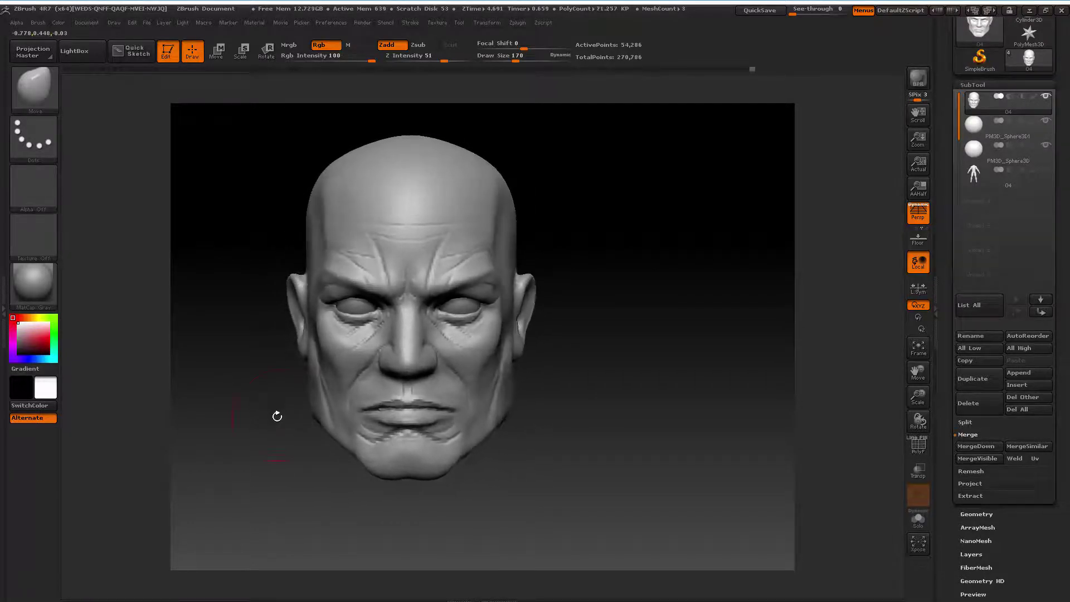
{"action": "left_click_drag", "start_coordinate": [905, 395], "coordinate": [840, 382]}
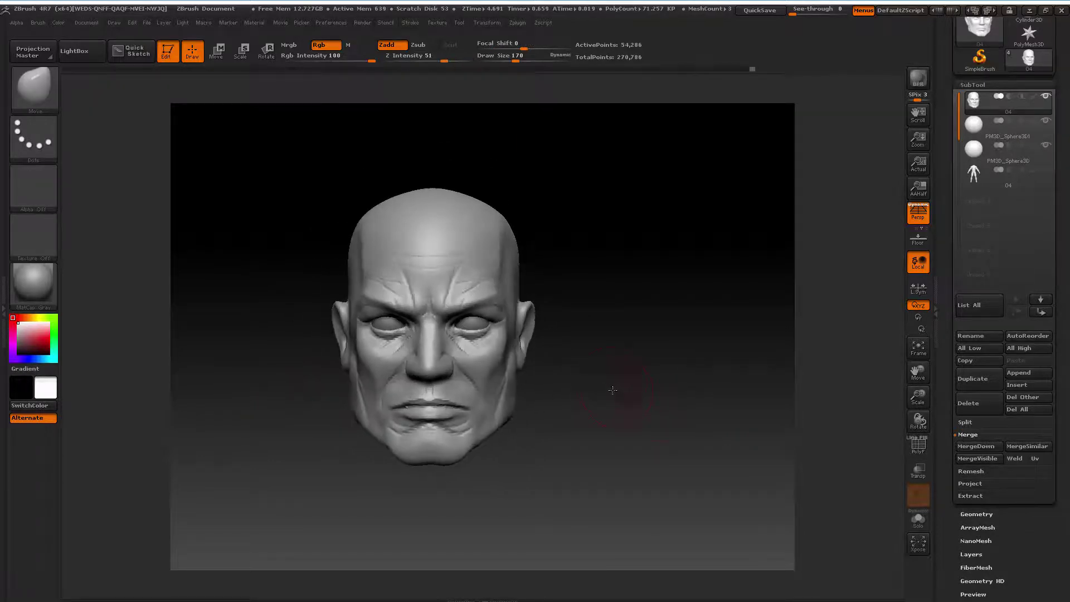
{"action": "mouse_move", "coordinate": [626, 386]}
{"action": "left_mouse_down"}
{"action": "mouse_move", "coordinate": [590, 396]}
{"action": "mouse_move", "coordinate": [613, 394]}
{"action": "left_mouse_up"}
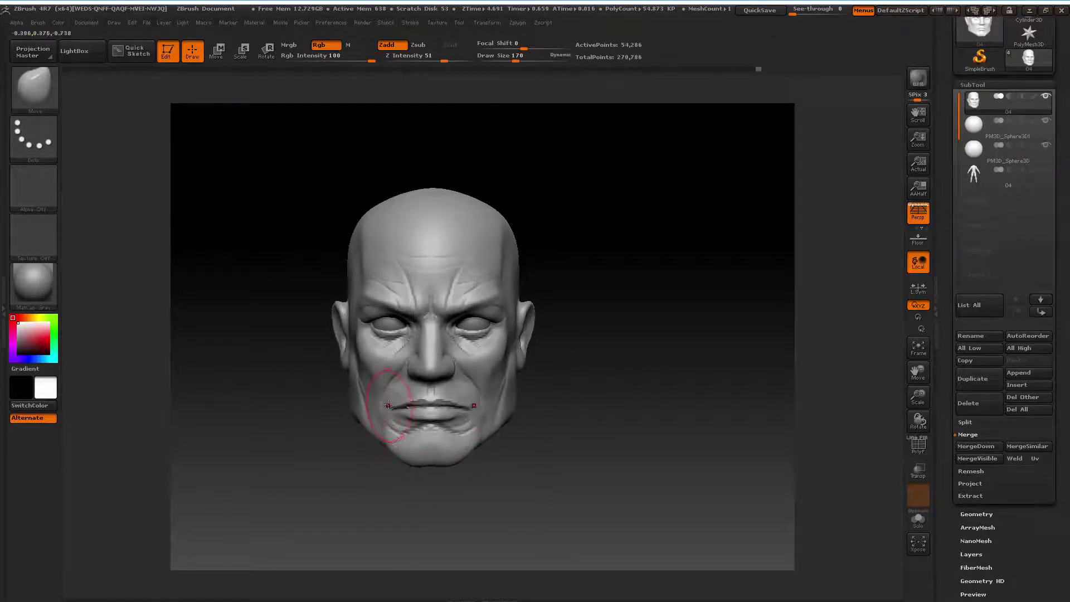
{"action": "left_click_drag", "start_coordinate": [388, 405], "coordinate": [374, 386]}
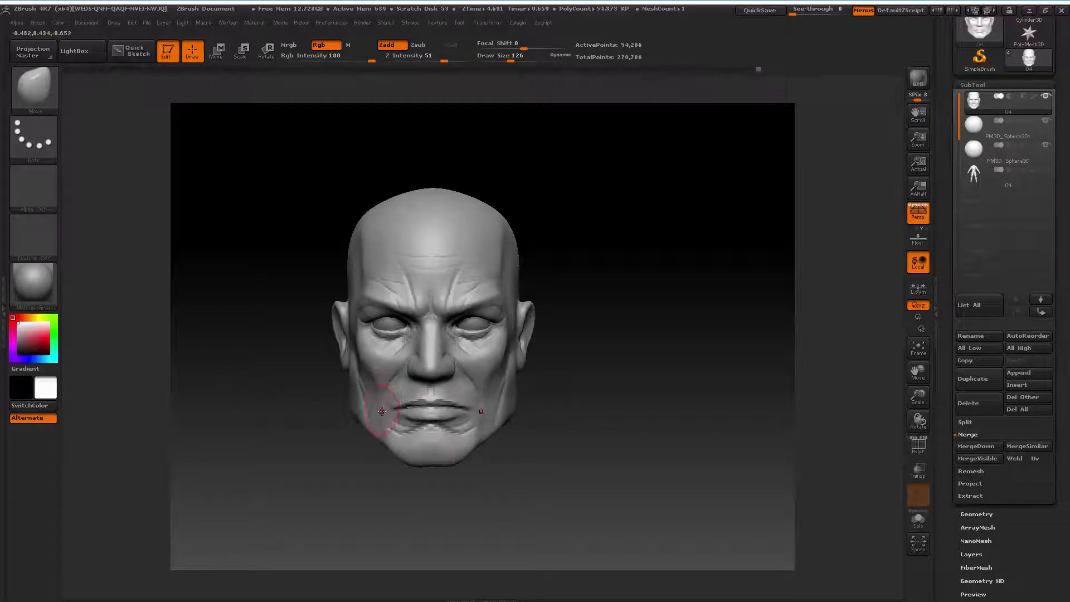
{"action": "left_click_drag", "start_coordinate": [591, 404], "coordinate": [566, 412]}
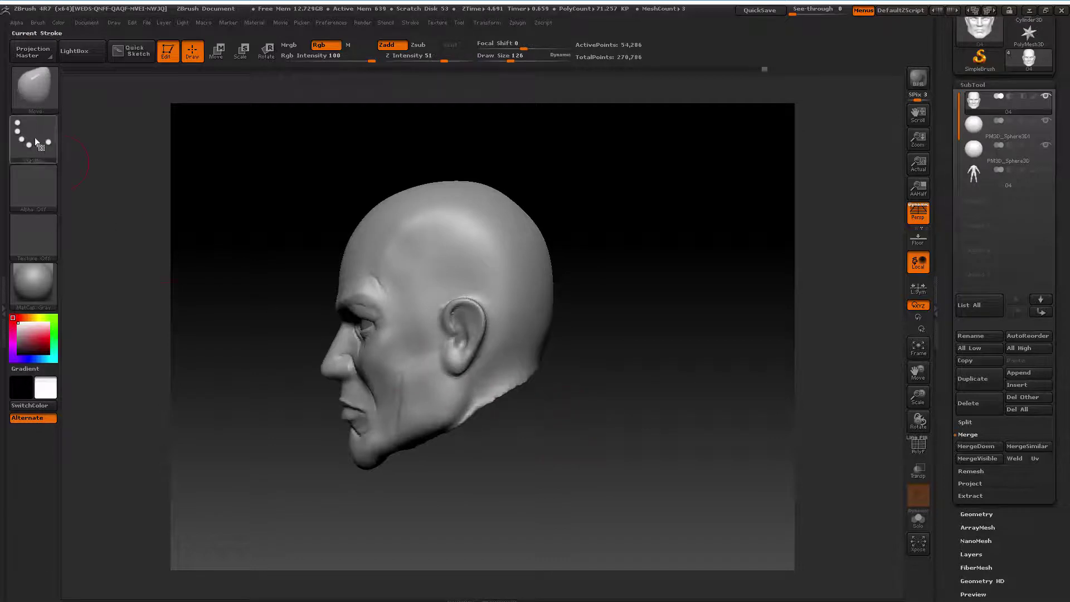
Select ClayBuildup at draw size 122 and tumble the head to expose its underside
{"action": "key", "text": "b"}
{"action": "key", "text": "c"}
{"action": "key", "text": "b"}
{"action": "key", "text": "space"}
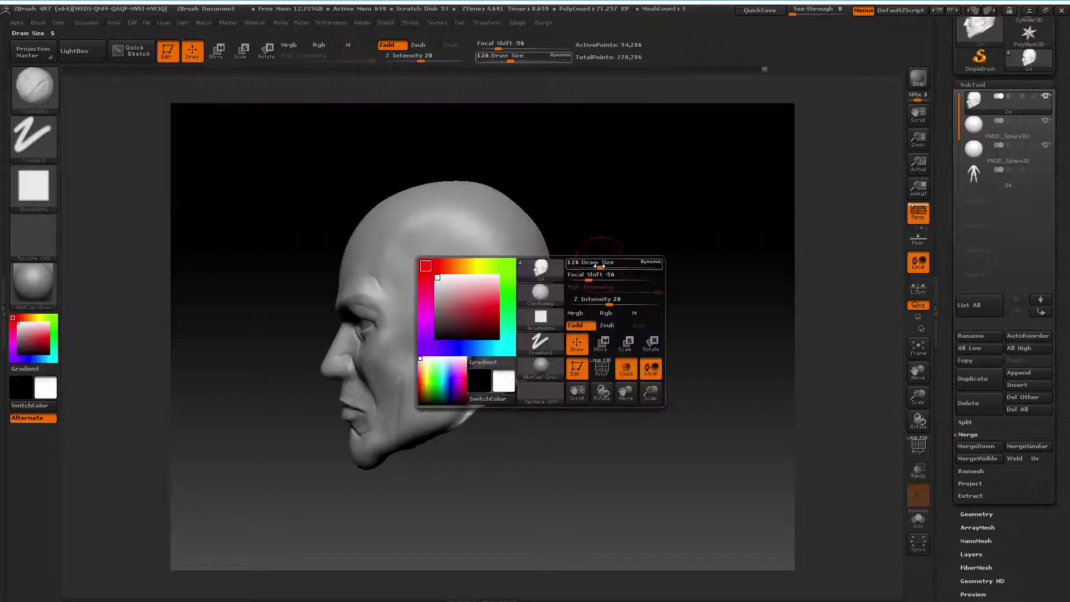
{"action": "left_click_drag", "start_coordinate": [631, 283], "coordinate": [668, 303]}
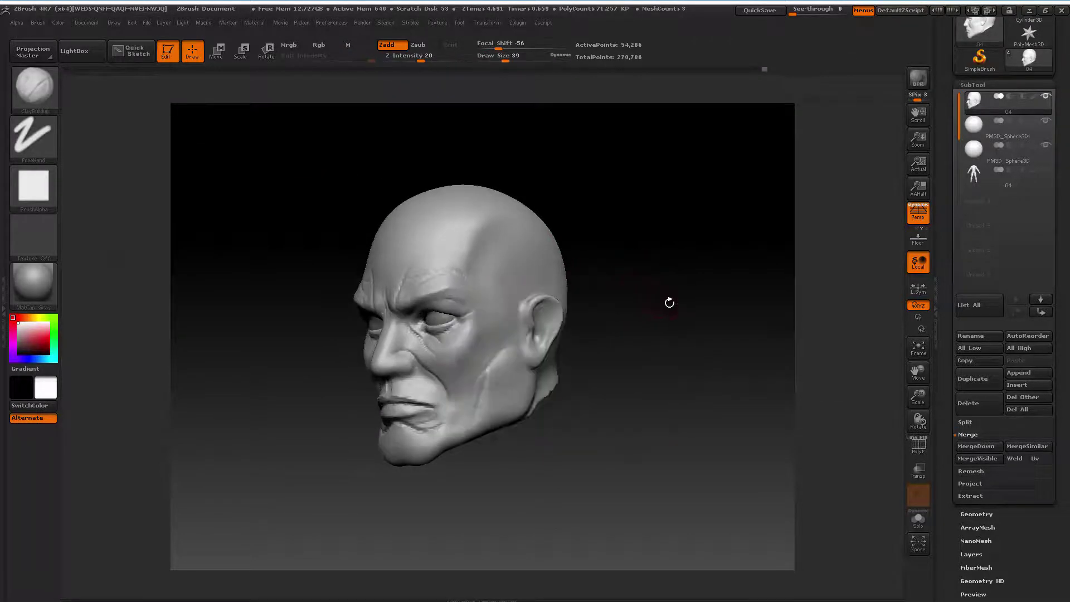
{"action": "mouse_move", "coordinate": [852, 364]}
{"action": "left_mouse_down"}
{"action": "mouse_move", "coordinate": [710, 356]}
{"action": "mouse_move", "coordinate": [702, 325]}
{"action": "mouse_move", "coordinate": [606, 343]}
{"action": "left_mouse_up"}
{"action": "key", "text": "space"}
{"action": "left_click_drag", "start_coordinate": [465, 365], "coordinate": [472, 365]}
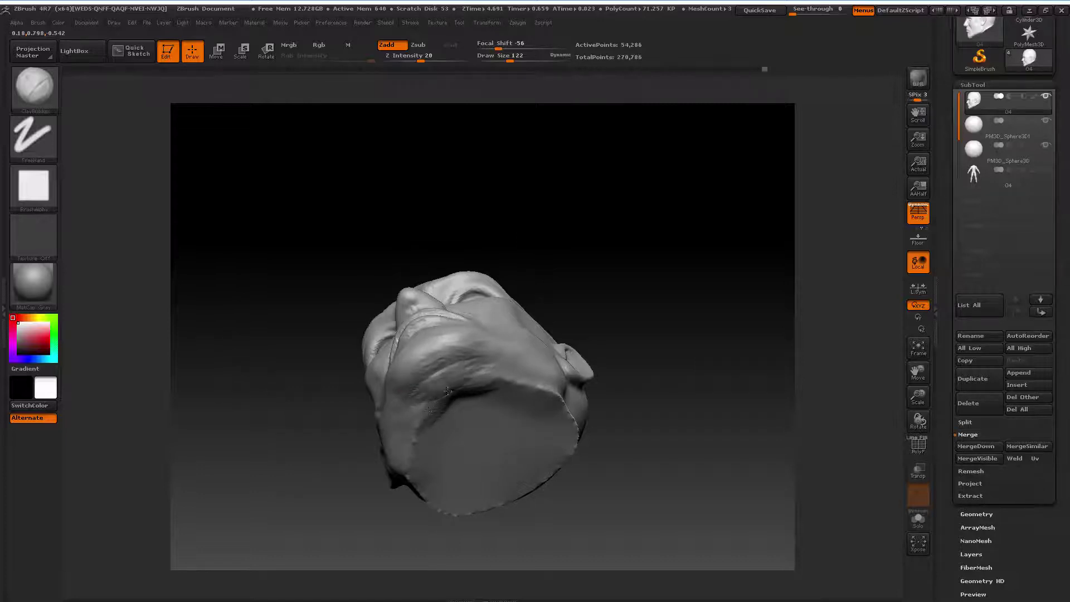
Build up and smooth the cheek-jaw crease, then return to a framed front view
{"action": "mouse_move", "coordinate": [447, 391]}
{"action": "left_mouse_down"}
{"action": "mouse_move", "coordinate": [471, 415]}
{"action": "mouse_move", "coordinate": [521, 379]}
{"action": "left_mouse_up"}
{"action": "mouse_move", "coordinate": [424, 362]}
{"action": "left_mouse_down"}
{"action": "mouse_move", "coordinate": [441, 417]}
{"action": "mouse_move", "coordinate": [467, 400]}
{"action": "left_mouse_up"}
{"action": "key", "text": "shift"}
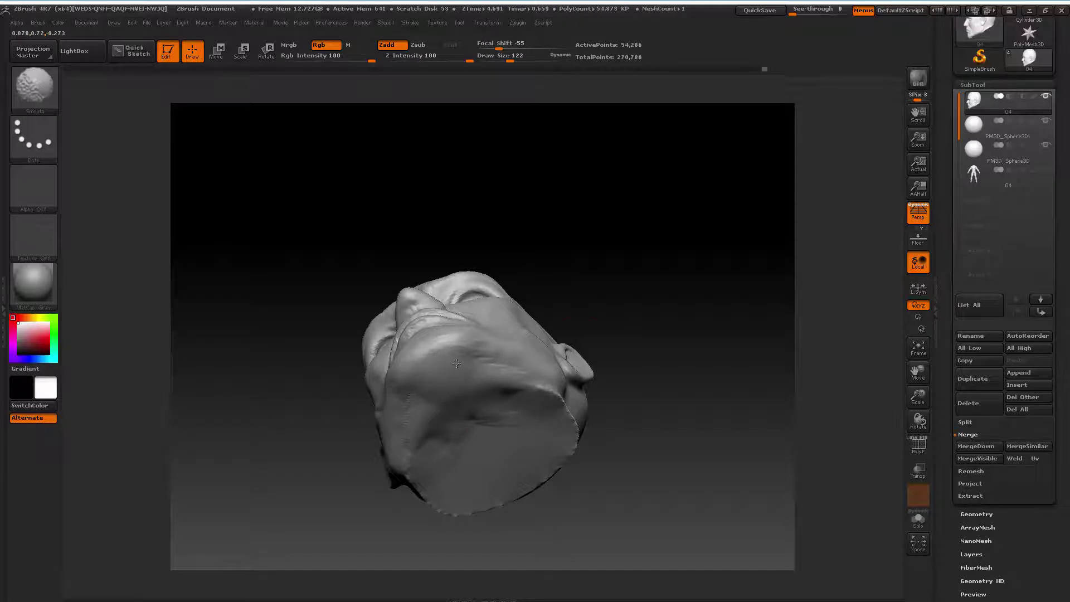
{"action": "mouse_move", "coordinate": [607, 357]}
{"action": "left_mouse_down"}
{"action": "mouse_move", "coordinate": [645, 354]}
{"action": "mouse_move", "coordinate": [466, 370]}
{"action": "mouse_move", "coordinate": [479, 372]}
{"action": "mouse_move", "coordinate": [442, 382]}
{"action": "left_mouse_up"}
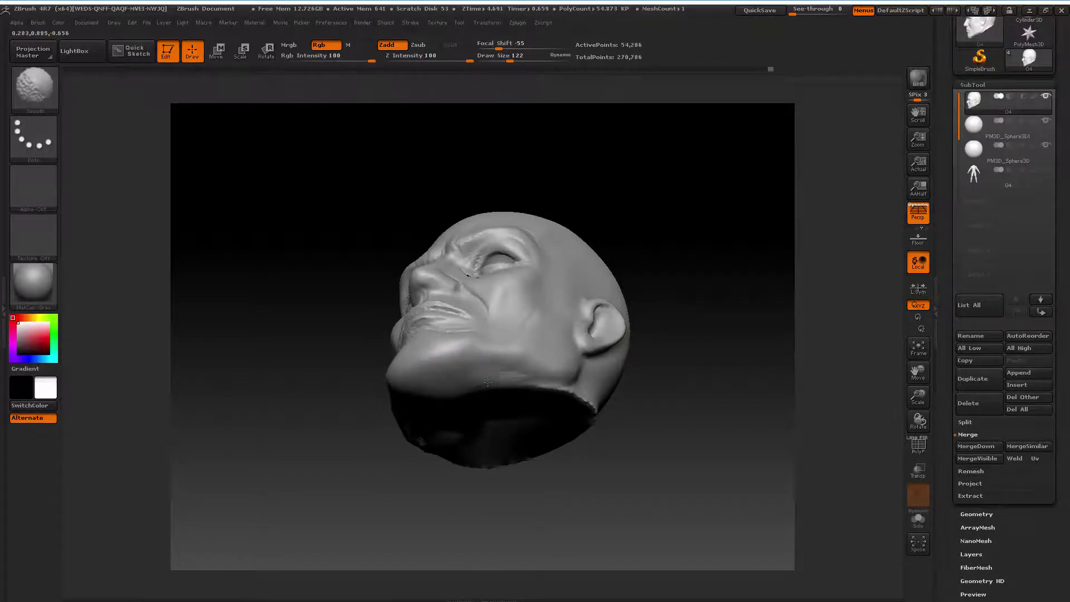
{"action": "mouse_move", "coordinate": [693, 358]}
{"action": "left_mouse_down"}
{"action": "mouse_move", "coordinate": [647, 353]}
{"action": "mouse_move", "coordinate": [656, 352]}
{"action": "mouse_move", "coordinate": [672, 413]}
{"action": "left_mouse_up"}
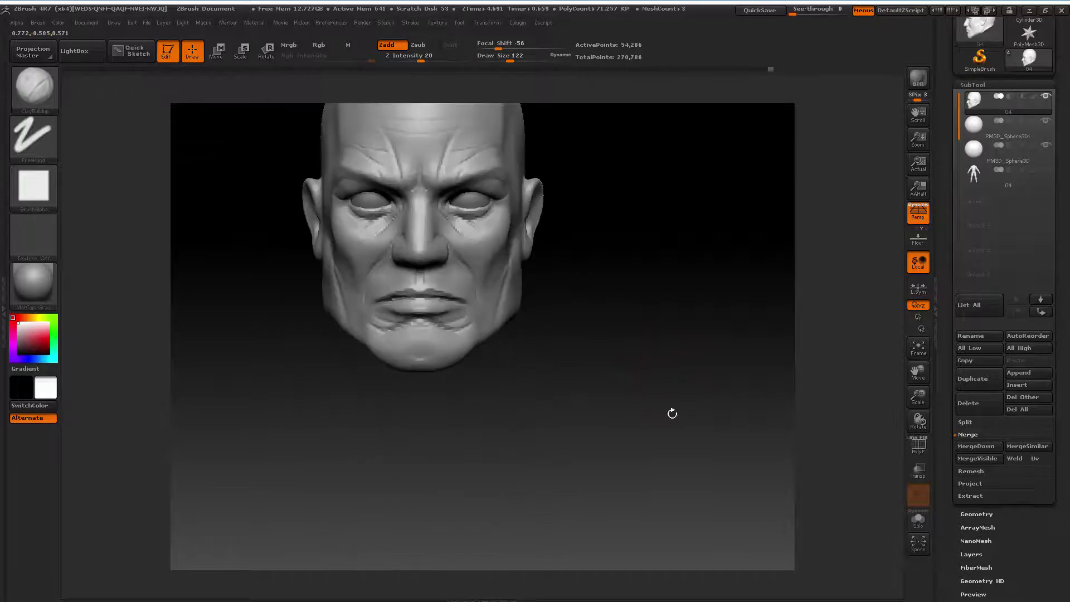
{"action": "key", "text": "space"}
{"action": "left_click_drag", "start_coordinate": [853, 380], "coordinate": [868, 401], "text": "alt"}
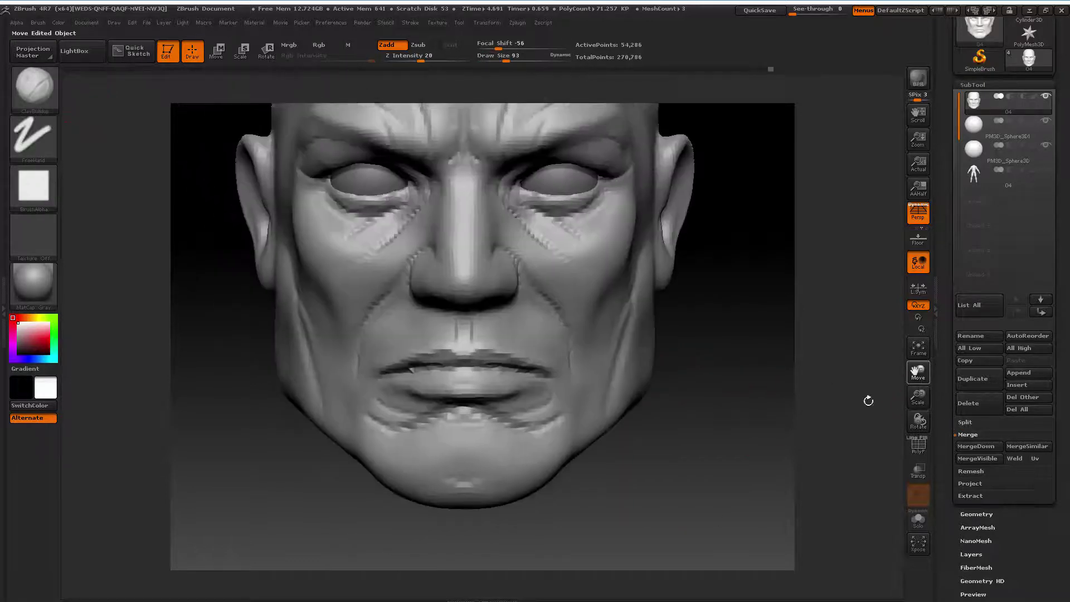
Build up clay on the chin below the lower lip with a smaller brush
{"action": "key", "text": "space"}
{"action": "mouse_move", "coordinate": [473, 415]}
{"action": "left_mouse_down"}
{"action": "mouse_move", "coordinate": [455, 415]}
{"action": "mouse_move", "coordinate": [502, 451]}
{"action": "left_mouse_up"}
{"action": "left_click_drag", "start_coordinate": [423, 454], "coordinate": [501, 446]}
{"action": "mouse_move", "coordinate": [446, 423]}
{"action": "left_mouse_down"}
{"action": "mouse_move", "coordinate": [396, 457]}
{"action": "mouse_move", "coordinate": [439, 492]}
{"action": "mouse_move", "coordinate": [502, 446]}
{"action": "left_mouse_up"}
{"action": "mouse_move", "coordinate": [434, 446]}
{"action": "left_mouse_down", "text": "shift"}
{"action": "mouse_move", "coordinate": [491, 441]}
{"action": "mouse_move", "coordinate": [445, 429]}
{"action": "mouse_move", "coordinate": [490, 437]}
{"action": "mouse_move", "coordinate": [453, 454]}
{"action": "left_mouse_up", "text": "shift"}
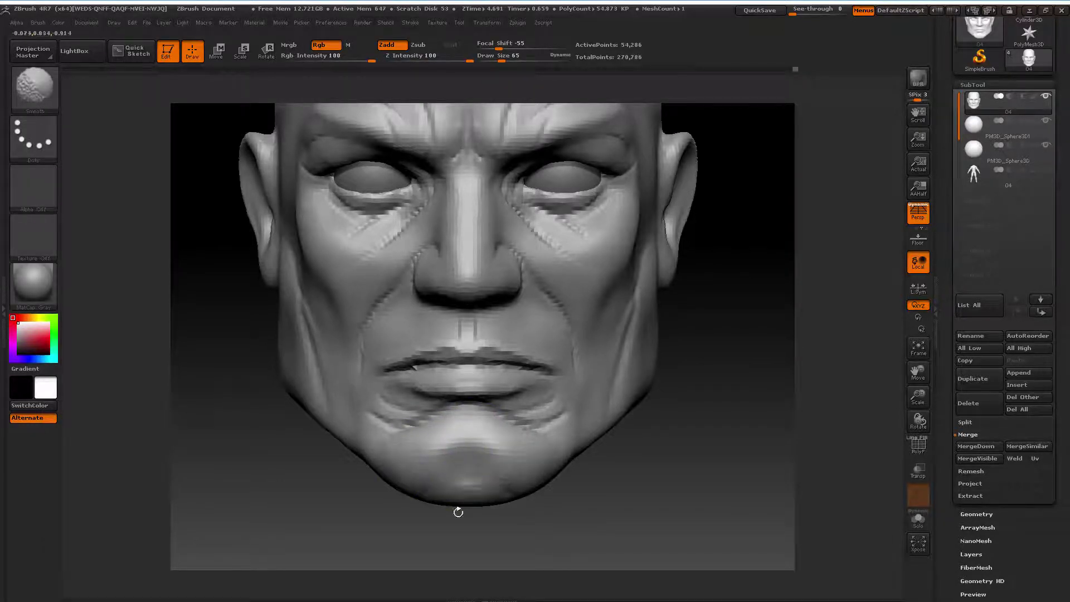
Smooth the chin bumps into a rounder pad with a larger brush, checking the full head
{"action": "left_click_drag", "start_coordinate": [918, 397], "coordinate": [918, 415]}
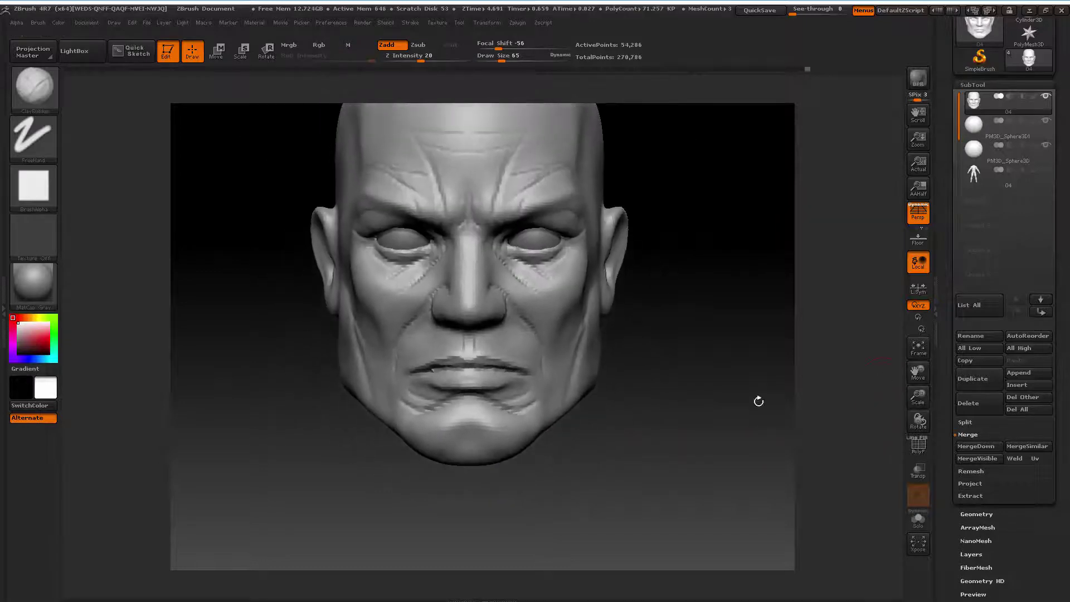
{"action": "left_click_drag", "start_coordinate": [453, 422], "coordinate": [466, 418], "text": "shift"}
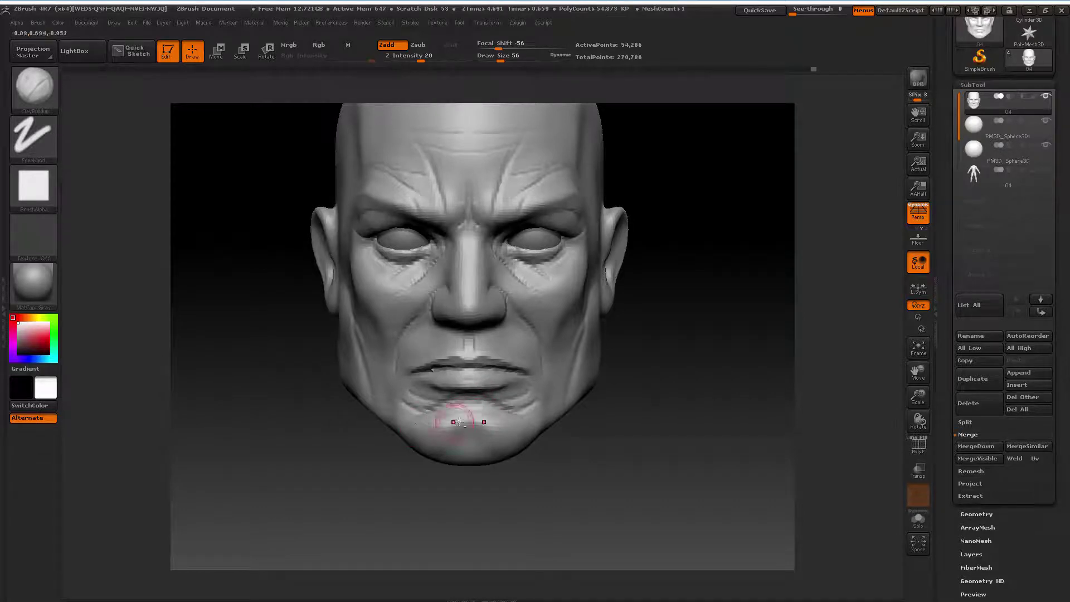
{"action": "left_click_drag", "start_coordinate": [458, 407], "coordinate": [454, 418], "text": "shift"}
{"action": "key", "text": "bracketright"}
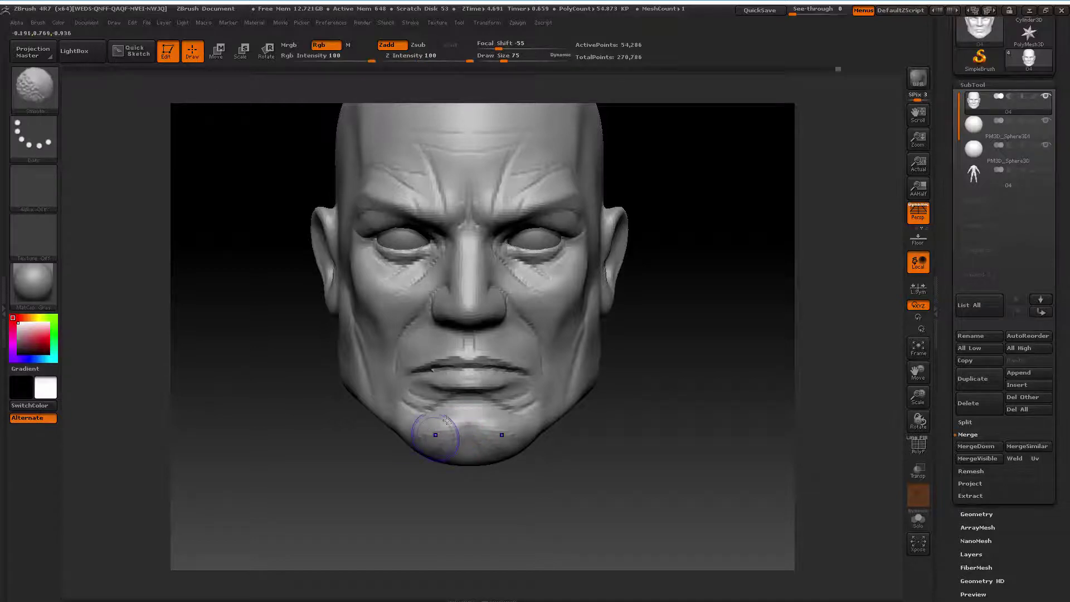
{"action": "left_click_drag", "start_coordinate": [460, 431], "coordinate": [512, 443], "text": "shift"}
{"action": "left_click_drag", "start_coordinate": [439, 431], "coordinate": [429, 425], "text": "shift"}
{"action": "left_click_drag", "start_coordinate": [921, 384], "coordinate": [740, 394]}
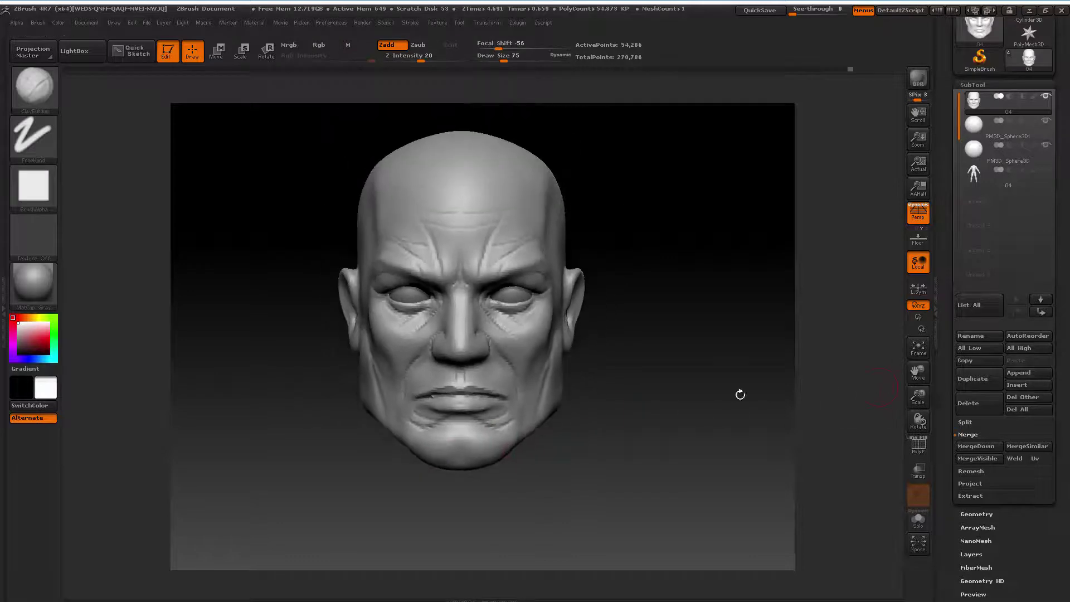
{"action": "key", "text": "space"}
Sculpt the nasolabial fold with ClayBuildup at size 75 and below, then smooth the cheek
{"action": "left_click_drag", "start_coordinate": [420, 374], "coordinate": [409, 374]}
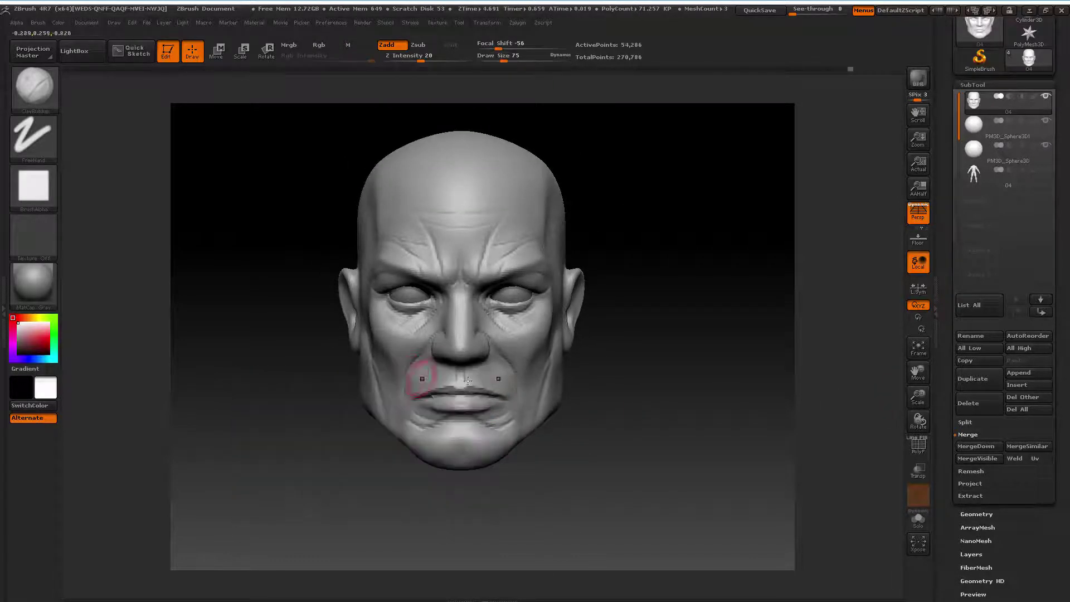
{"action": "mouse_move", "coordinate": [918, 397]}
{"action": "left_mouse_down"}
{"action": "mouse_move", "coordinate": [919, 371]}
{"action": "mouse_move", "coordinate": [902, 372]}
{"action": "left_mouse_up"}
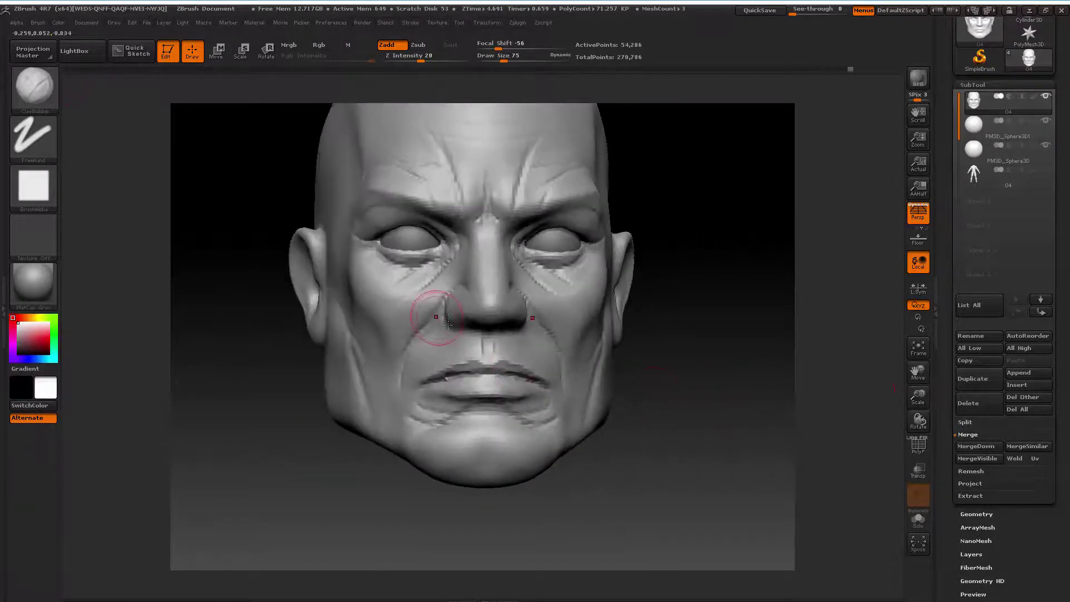
{"action": "key", "text": "space"}
{"action": "left_click_drag", "start_coordinate": [440, 304], "coordinate": [431, 304]}
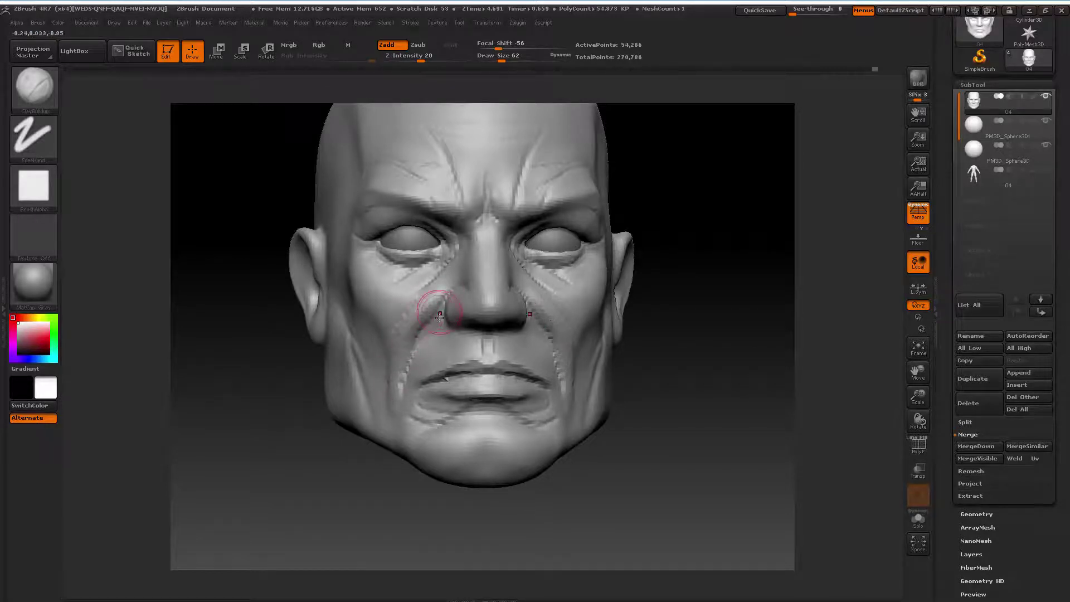
{"action": "key", "text": "shift"}
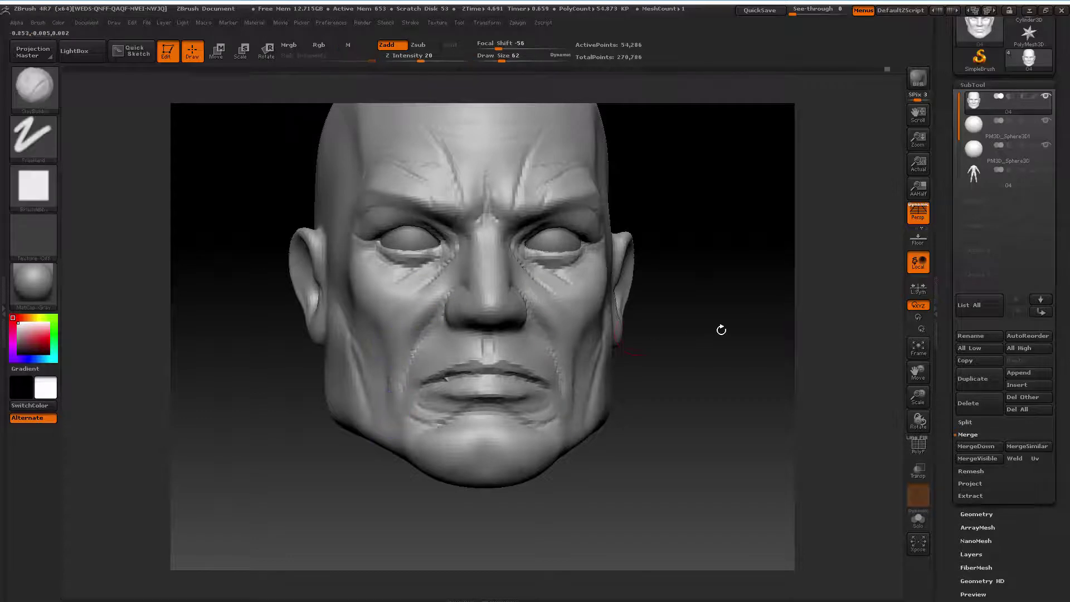
{"action": "key", "text": "space"}
{"action": "left_click_drag", "start_coordinate": [717, 334], "coordinate": [659, 339]}
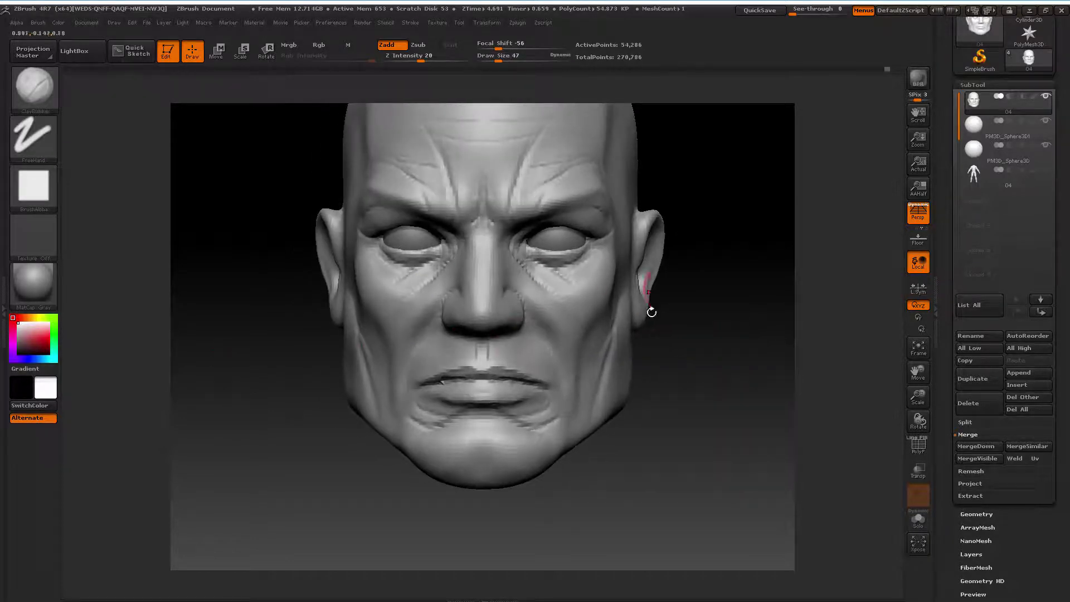
{"action": "key", "text": "space"}
{"action": "left_click_drag", "start_coordinate": [340, 435], "coordinate": [436, 395]}
Smooth the jawline and chin around the mouth corners at size 75, zooming in to check
{"action": "left_click_drag", "start_coordinate": [922, 395], "coordinate": [918, 384]}
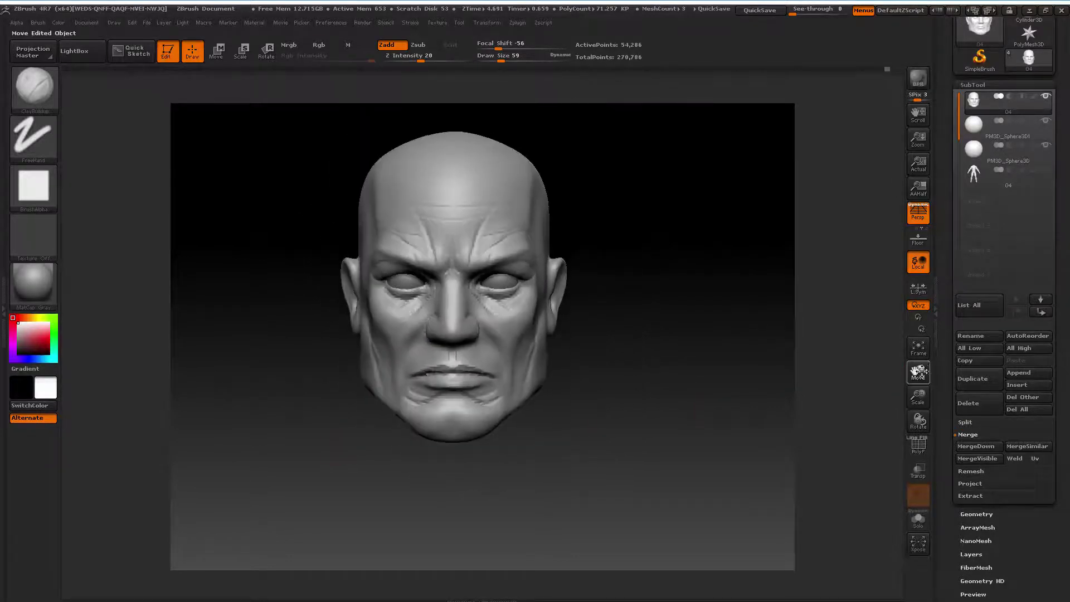
{"action": "key", "text": "space"}
{"action": "left_click_drag", "start_coordinate": [586, 375], "coordinate": [520, 354]}
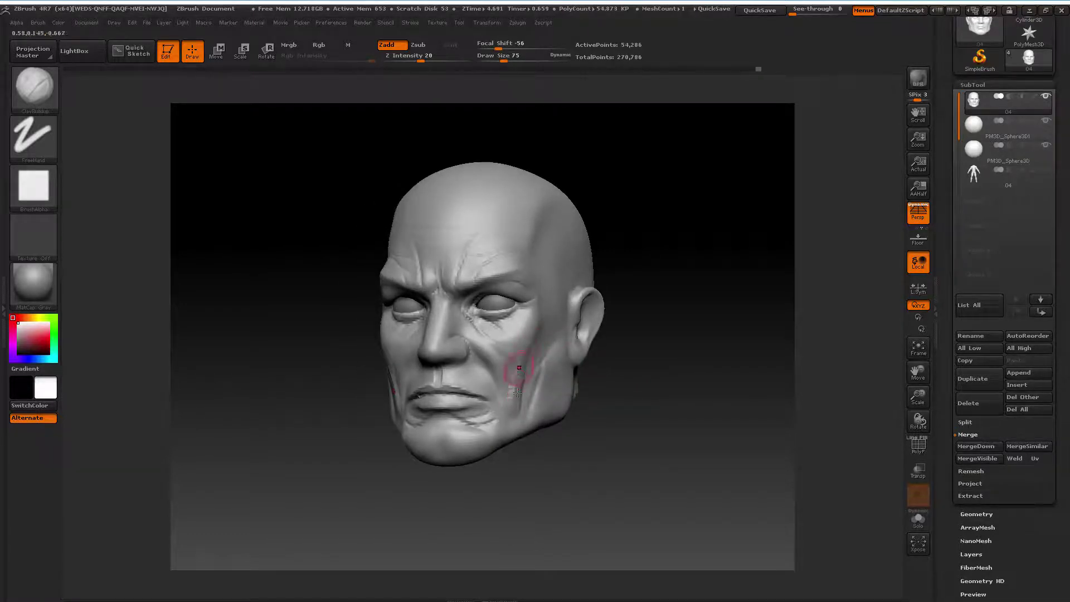
{"action": "key", "text": "shift"}
{"action": "left_click_drag", "start_coordinate": [582, 367], "coordinate": [632, 354], "text": "shift"}
{"action": "key", "text": "space"}
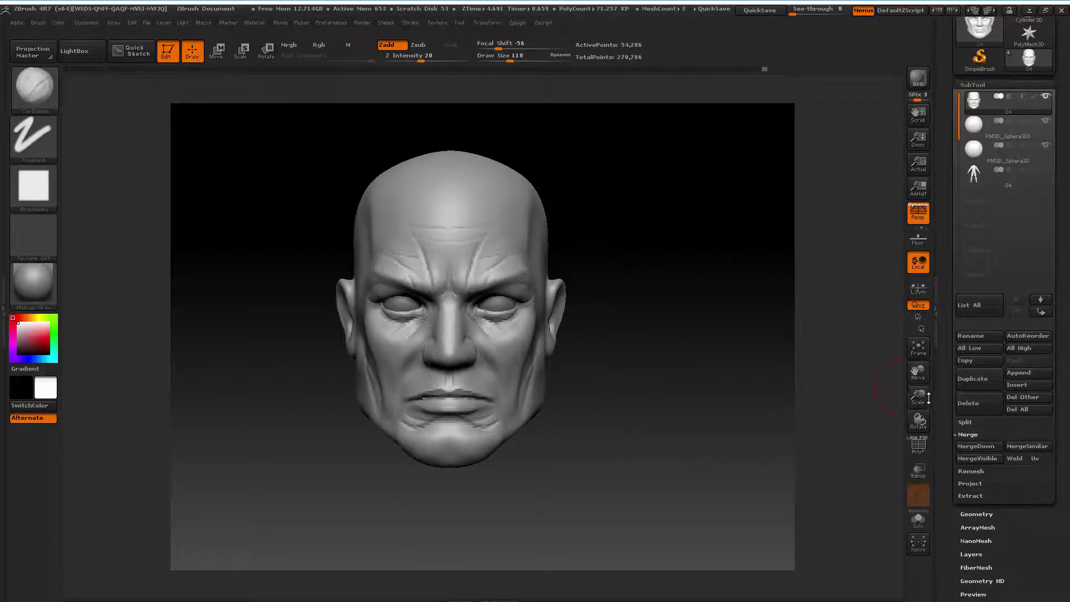
{"action": "left_click_drag", "start_coordinate": [928, 398], "coordinate": [919, 369]}
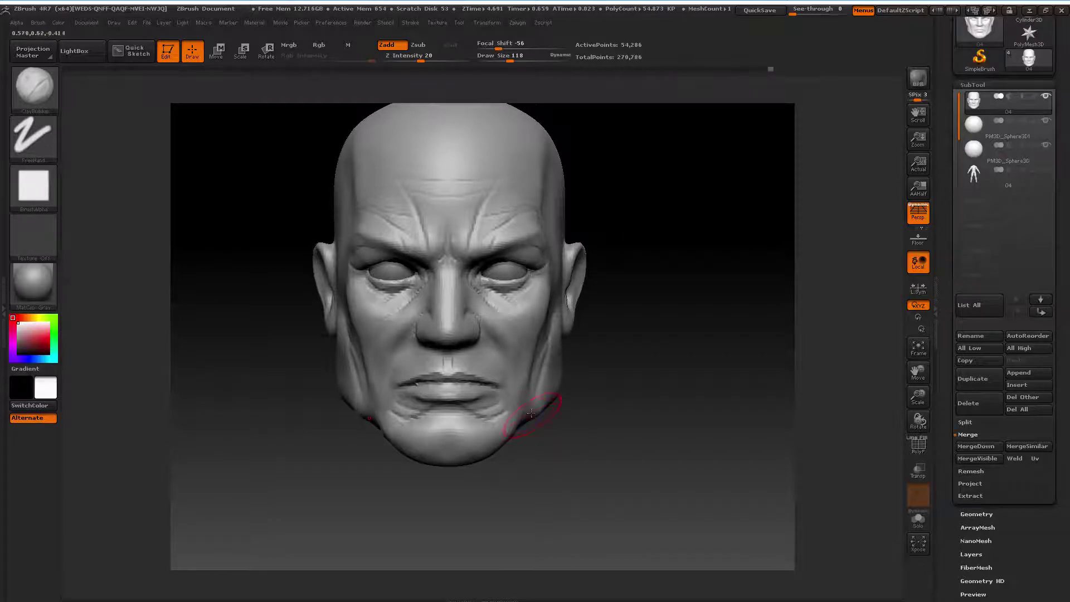
{"action": "left_click_drag", "start_coordinate": [537, 460], "coordinate": [540, 419]}
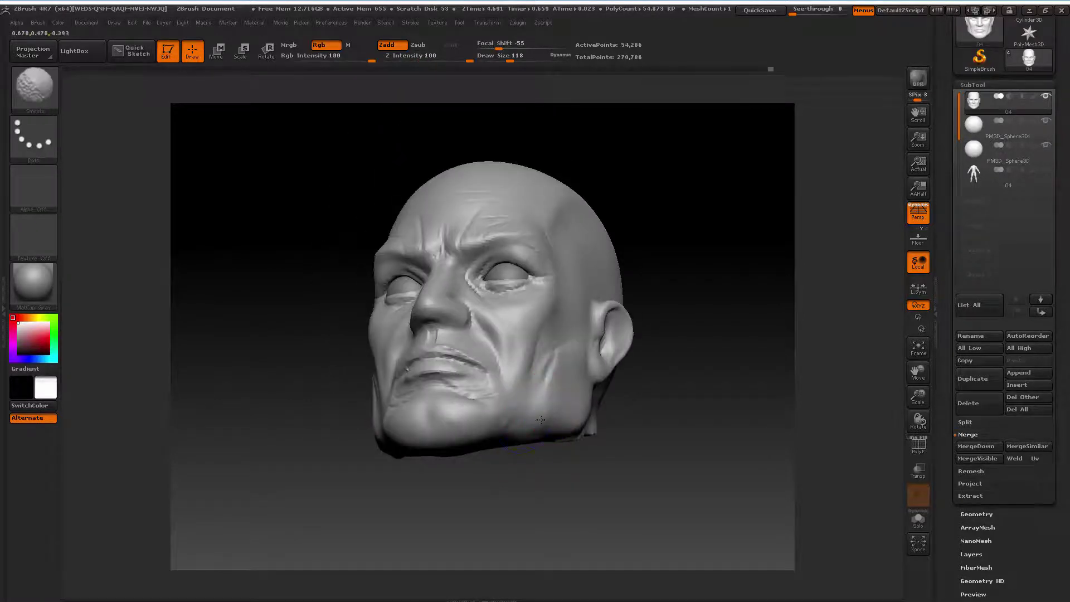
{"action": "left_click_drag", "start_coordinate": [509, 468], "coordinate": [518, 444], "text": "shift"}
{"action": "key", "text": "space"}
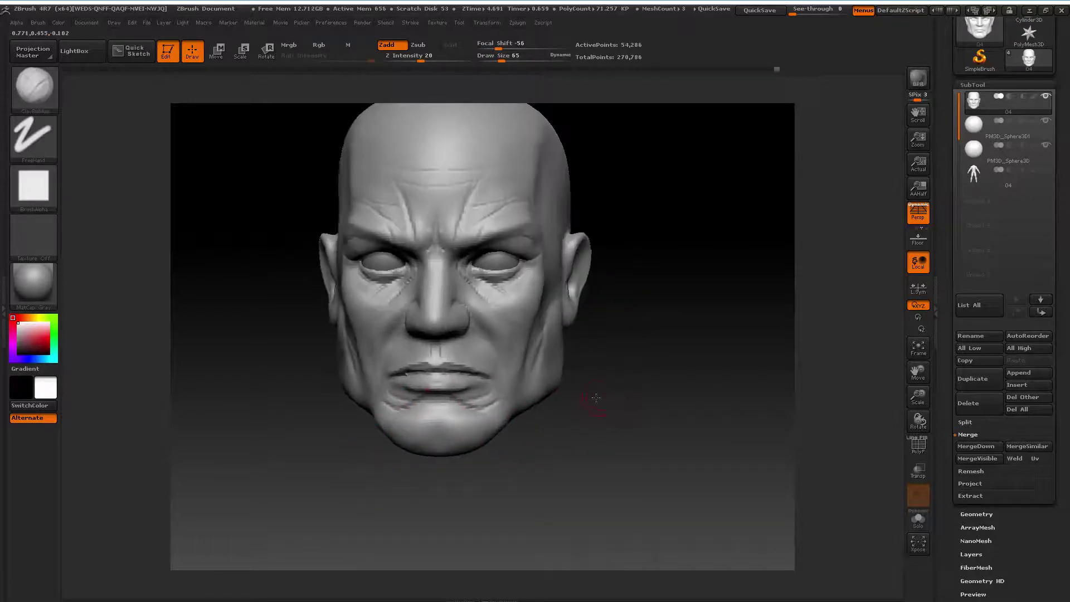
{"action": "left_click_drag", "start_coordinate": [593, 394], "coordinate": [585, 425]}
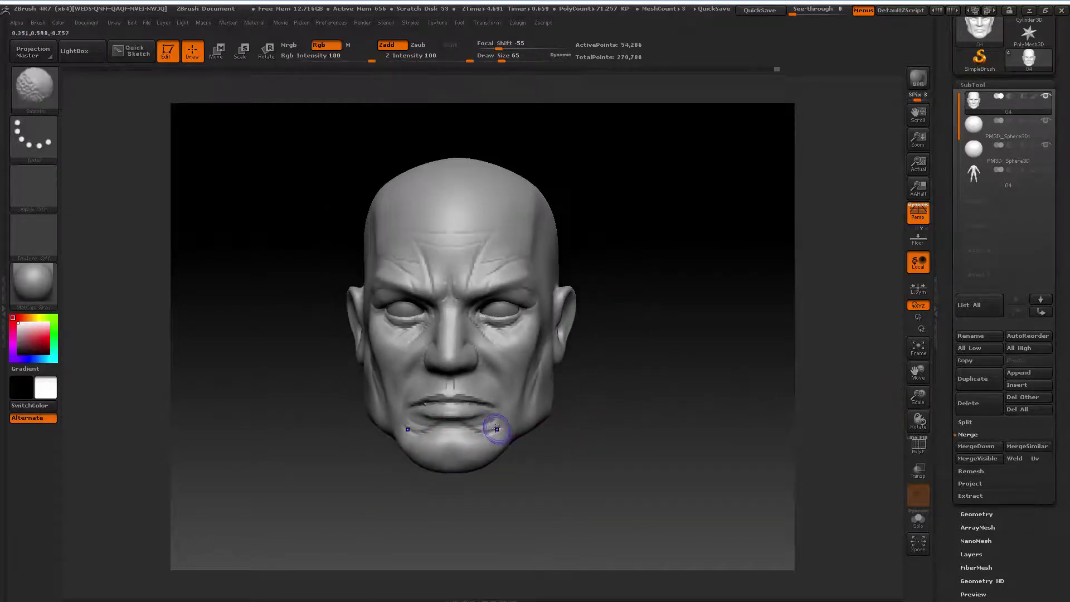
{"action": "mouse_move", "coordinate": [917, 397]}
{"action": "left_mouse_down"}
{"action": "mouse_move", "coordinate": [726, 411]}
{"action": "mouse_move", "coordinate": [393, 390]}
{"action": "left_mouse_up"}
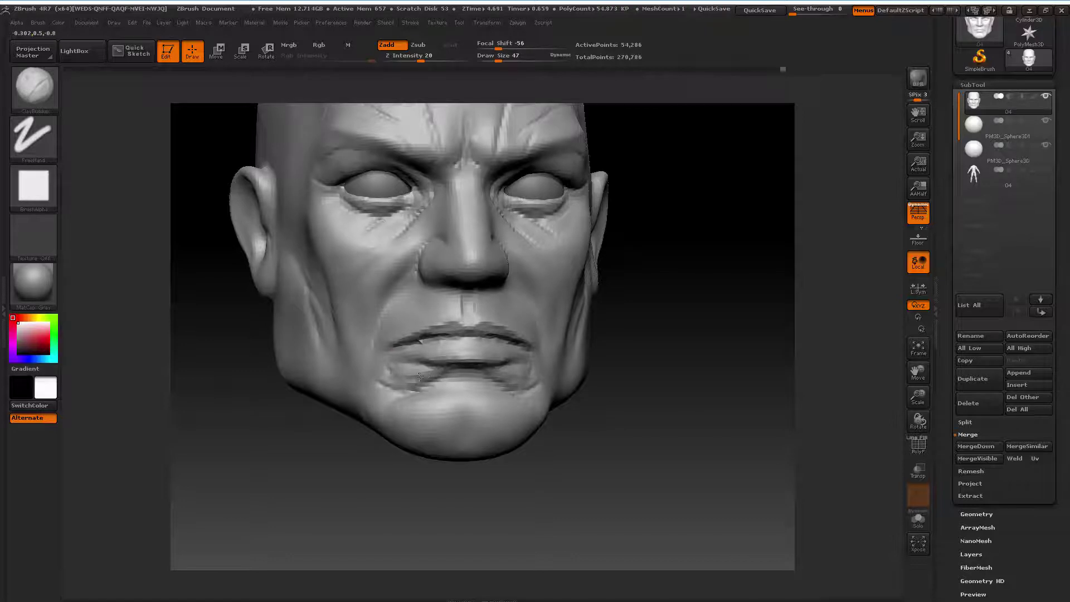
Add a small stroke to the lower lip, then smooth away its bulge
{"action": "left_click_drag", "start_coordinate": [415, 382], "coordinate": [426, 377]}
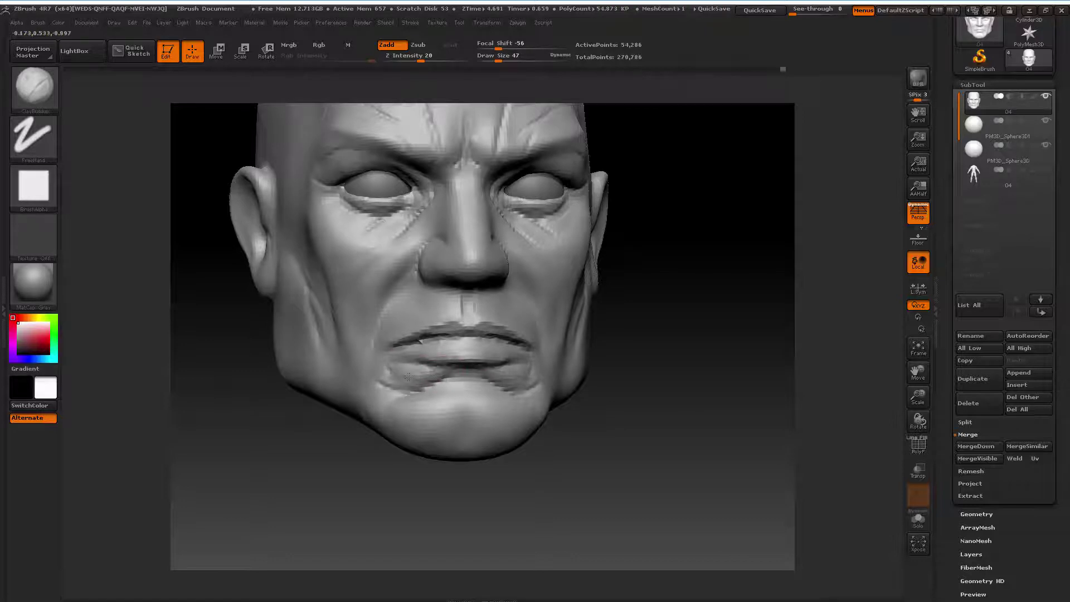
{"action": "key", "text": "shift"}
{"action": "left_click_drag", "start_coordinate": [413, 374], "coordinate": [418, 384], "text": "shift"}
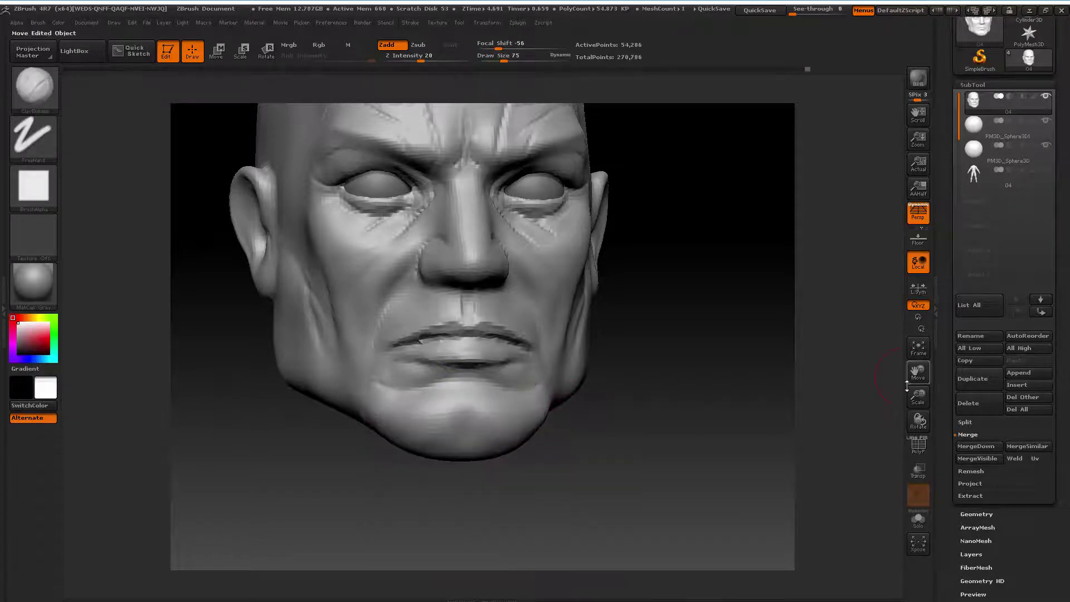
Smooth the cheek fold beside the mouth corner in three-quarter view, returning to front
{"action": "left_click_drag", "start_coordinate": [917, 370], "coordinate": [676, 411]}
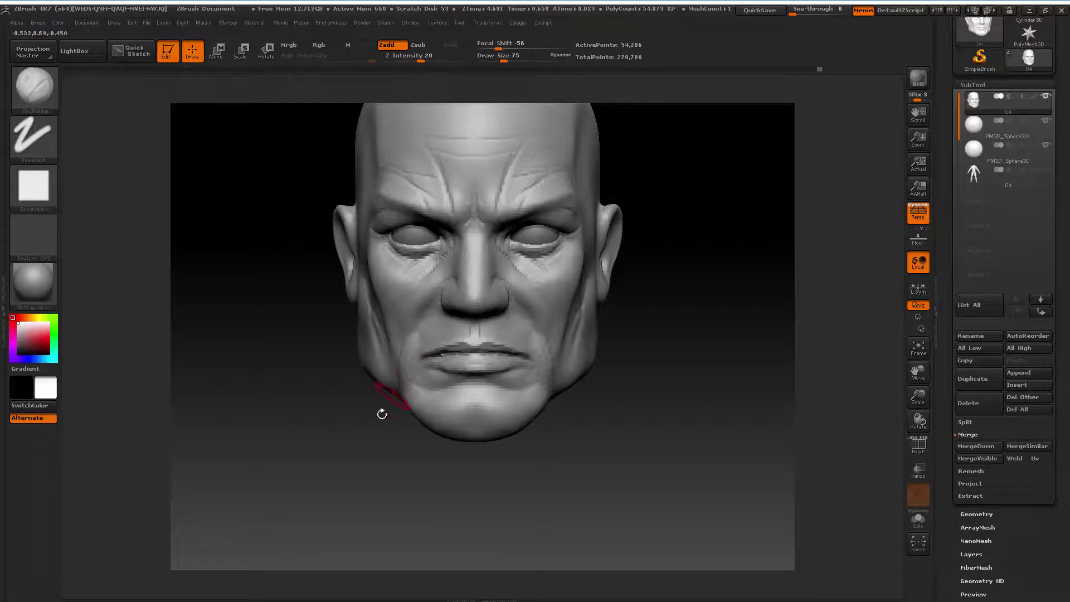
{"action": "left_click_drag", "start_coordinate": [381, 413], "coordinate": [409, 338]}
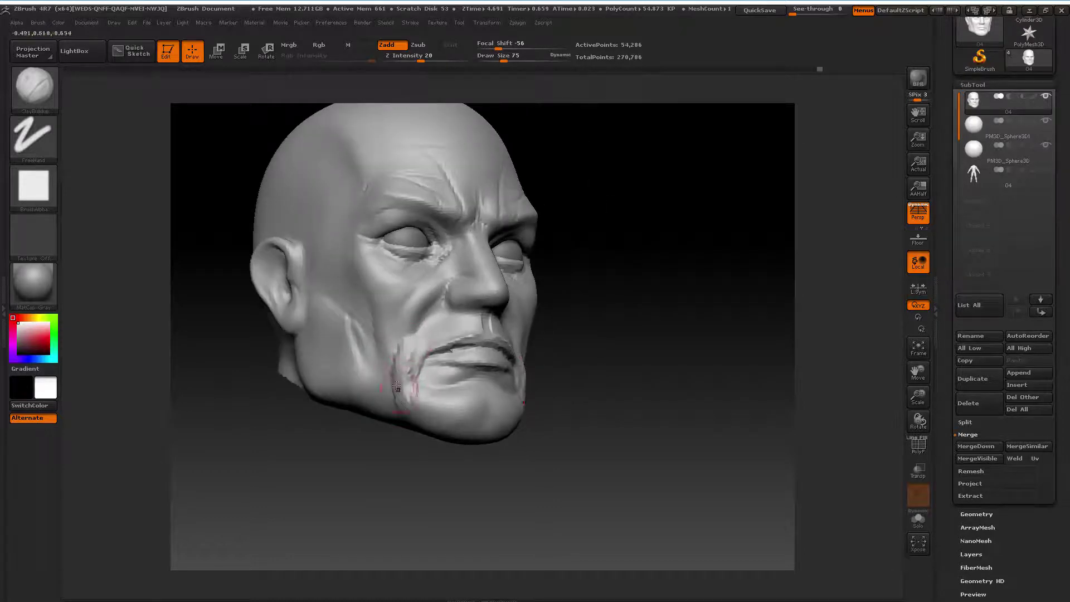
{"action": "key", "text": "shift"}
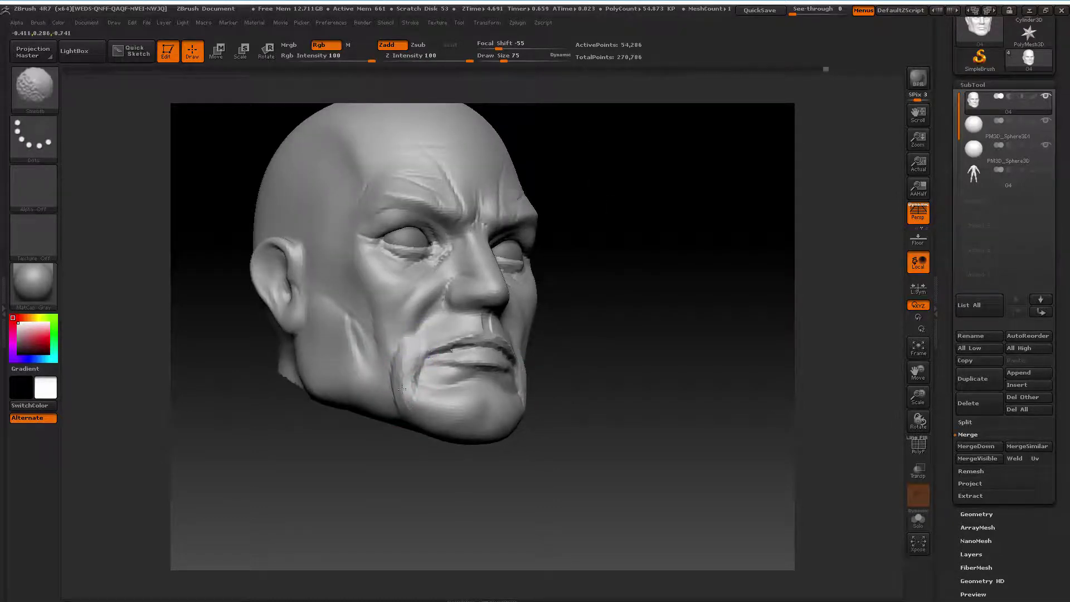
{"action": "left_click_drag", "start_coordinate": [408, 419], "coordinate": [395, 383], "text": "shift"}
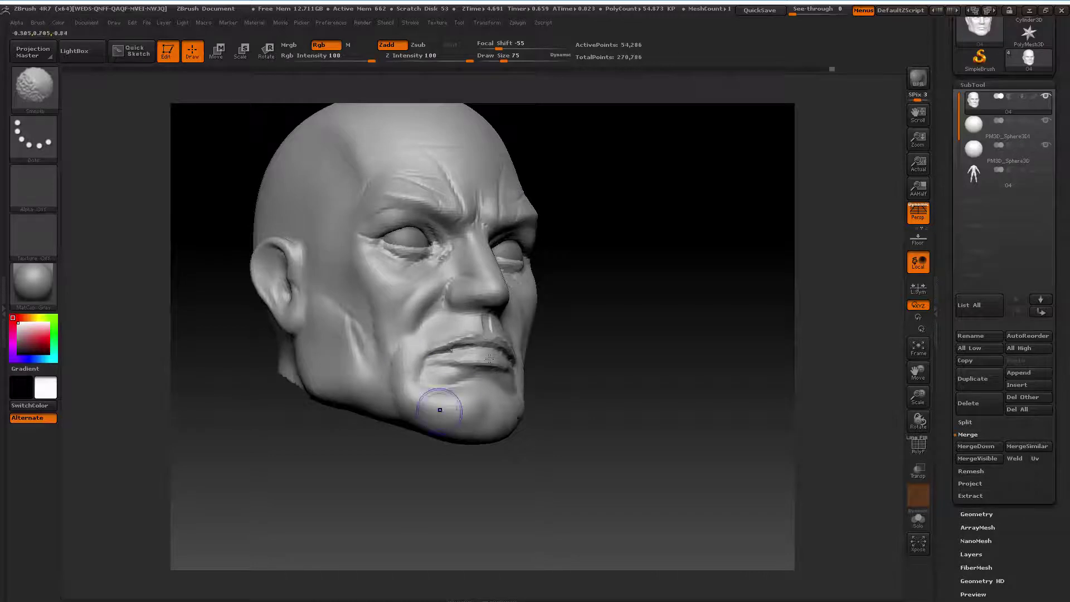
{"action": "left_click_drag", "start_coordinate": [639, 304], "coordinate": [638, 323]}
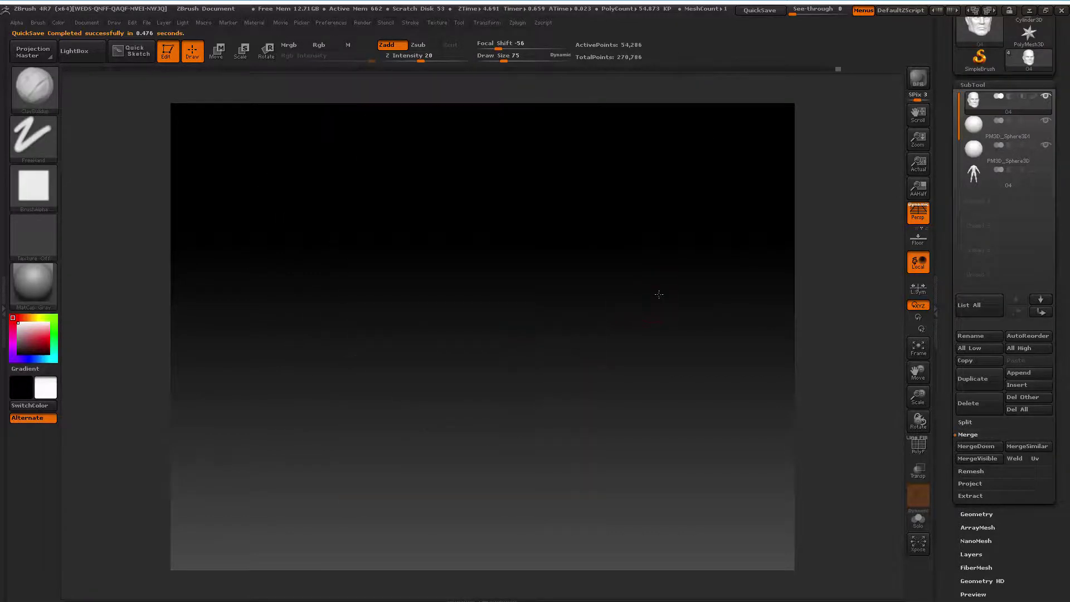
Smooth the cheek and face forms at brush size 105, alternating front and three-quarter views
{"action": "left_click_drag", "start_coordinate": [664, 299], "coordinate": [447, 380]}
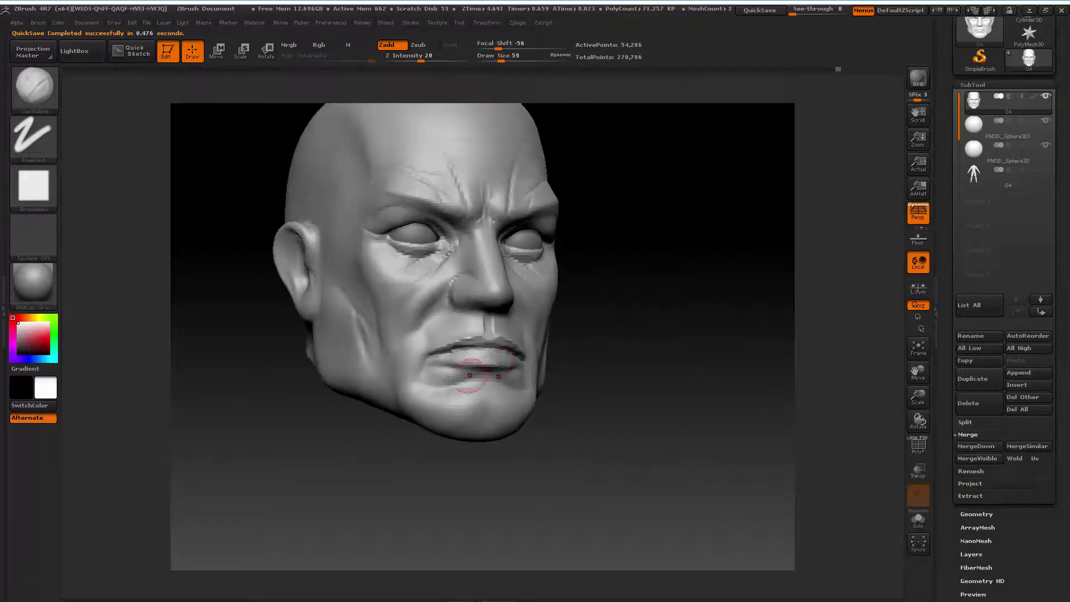
{"action": "key", "text": "shift"}
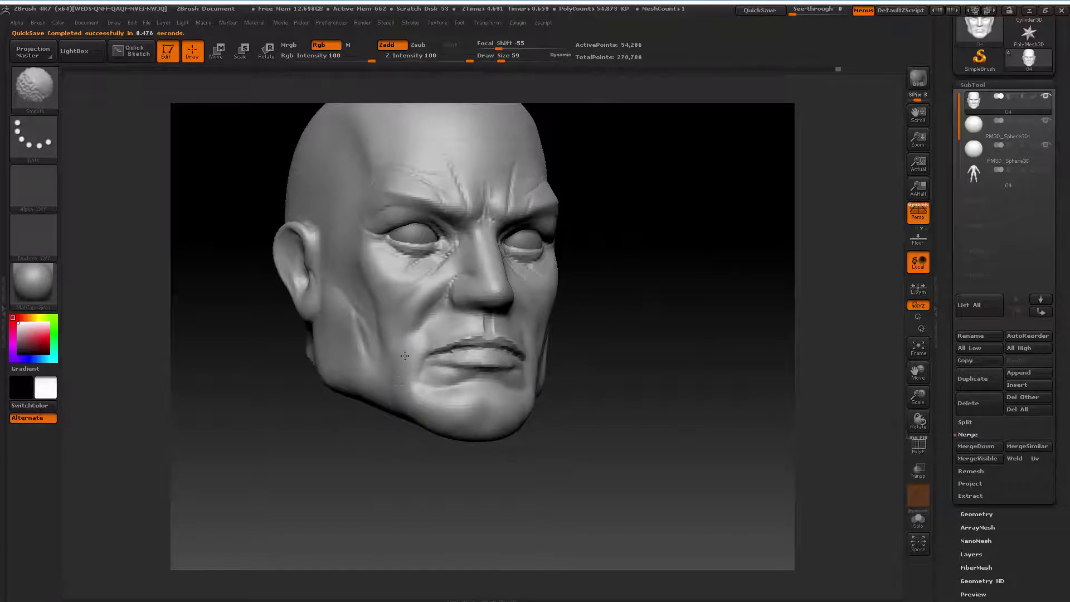
{"action": "left_click_drag", "start_coordinate": [419, 396], "coordinate": [451, 411]}
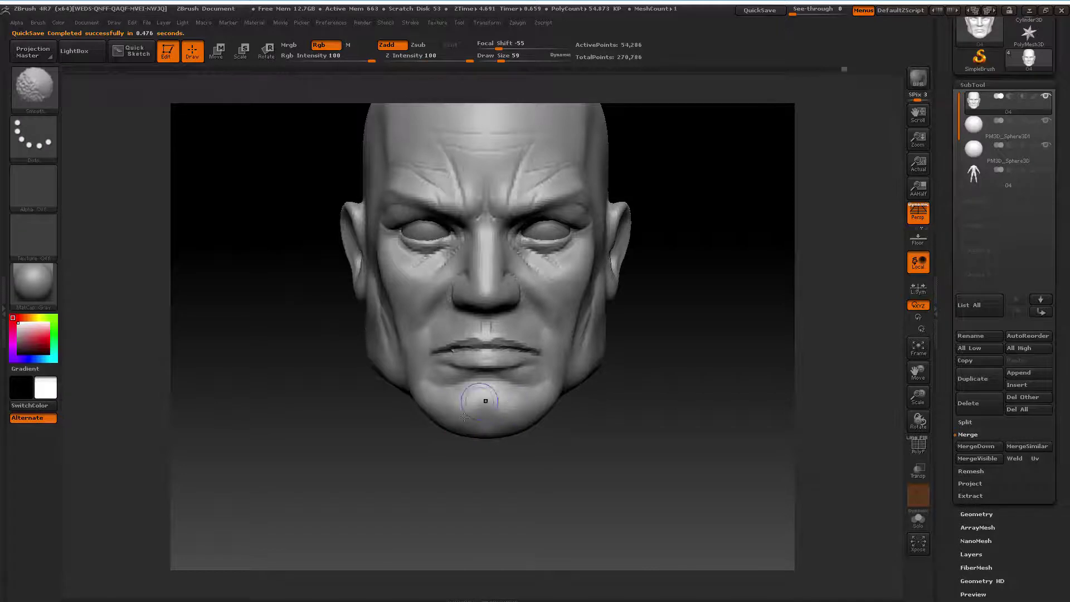
{"action": "left_click_drag", "start_coordinate": [468, 446], "coordinate": [405, 385]}
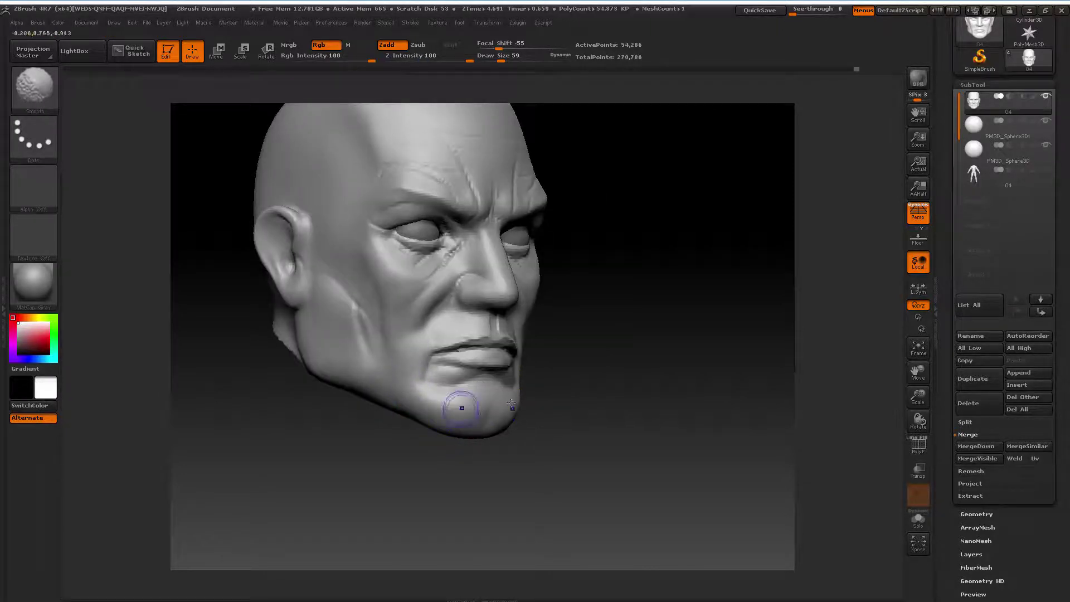
{"action": "left_click_drag", "start_coordinate": [462, 408], "coordinate": [622, 401], "text": "shift"}
{"action": "left_click_drag", "start_coordinate": [917, 397], "coordinate": [686, 378]}
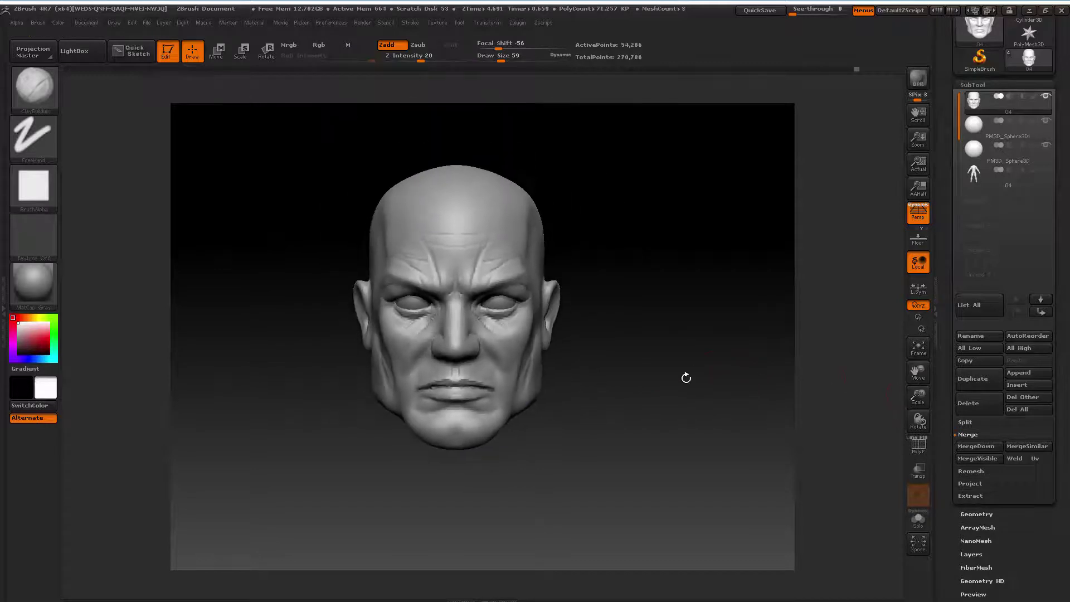
{"action": "key", "text": "s"}
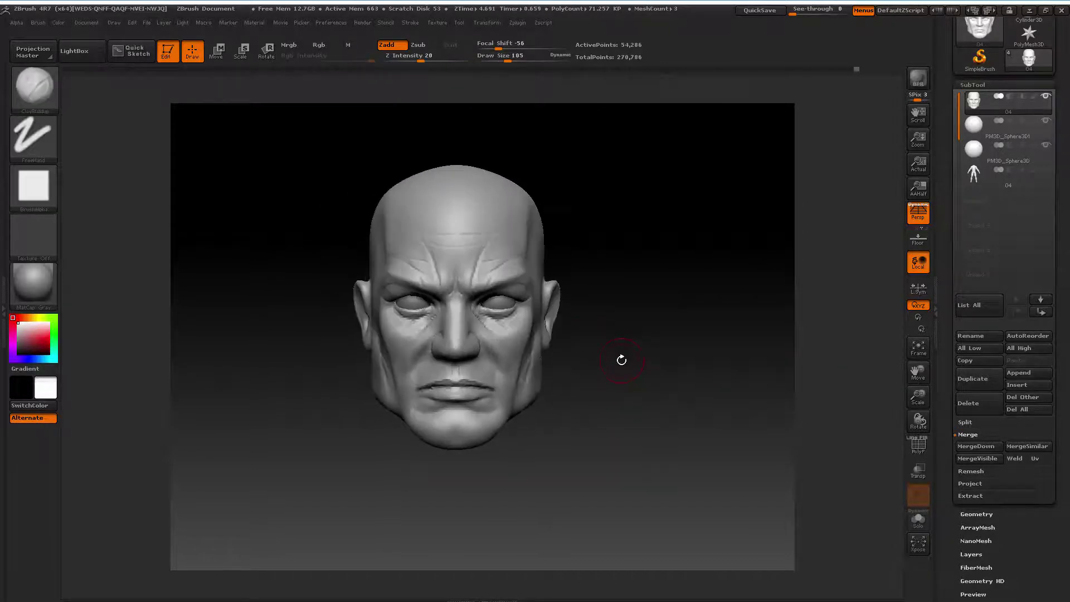
{"action": "left_click_drag", "start_coordinate": [619, 358], "coordinate": [608, 358]}
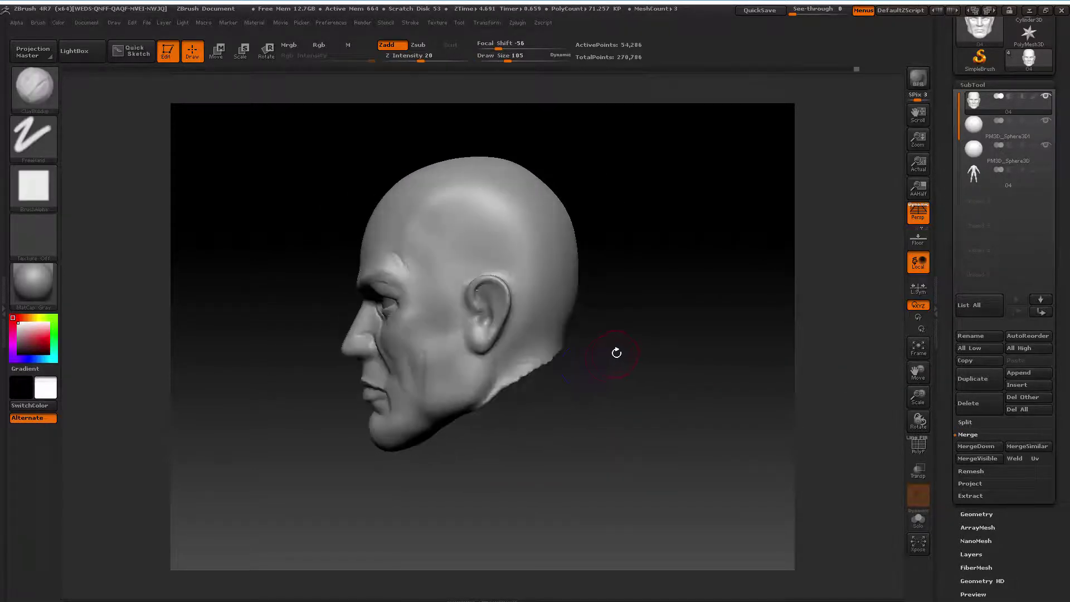
{"action": "left_click_drag", "start_coordinate": [384, 461], "coordinate": [446, 433]}
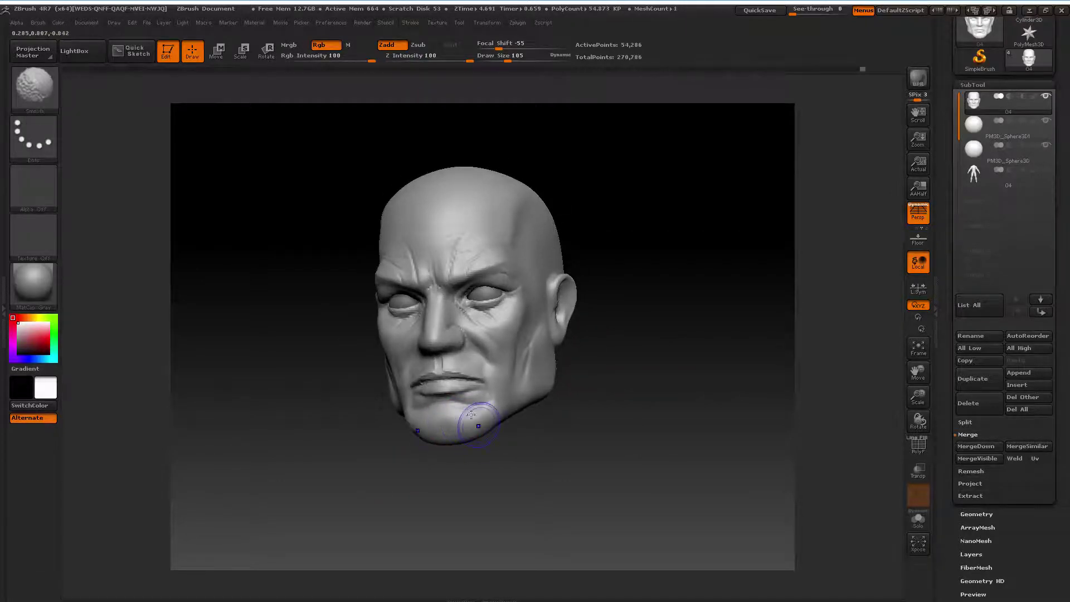
{"action": "mouse_move", "coordinate": [480, 448]}
{"action": "left_mouse_down", "text": "shift"}
{"action": "mouse_move", "coordinate": [491, 437]}
{"action": "mouse_move", "coordinate": [467, 426]}
{"action": "left_mouse_up", "text": "shift"}
Sculpt and smooth the right side of the face and jaw, settling brush size at 72
{"action": "key", "text": "space"}
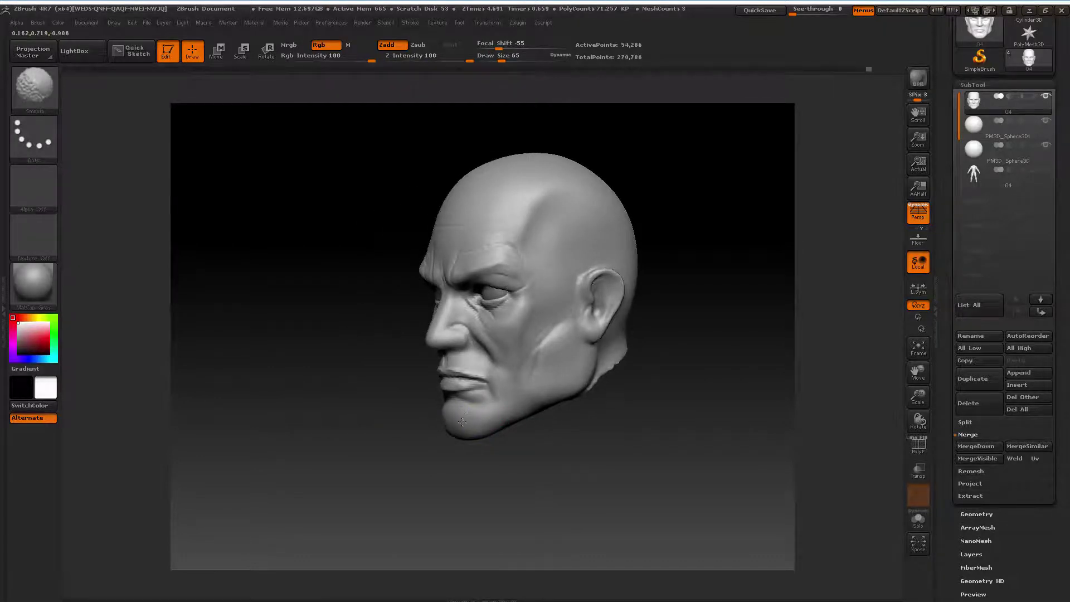
{"action": "mouse_move", "coordinate": [487, 446]}
{"action": "left_mouse_down"}
{"action": "mouse_move", "coordinate": [556, 434]}
{"action": "mouse_move", "coordinate": [490, 441]}
{"action": "mouse_move", "coordinate": [549, 399]}
{"action": "mouse_move", "coordinate": [452, 443]}
{"action": "left_mouse_up"}
{"action": "key", "text": "space"}
{"action": "key", "text": "space"}
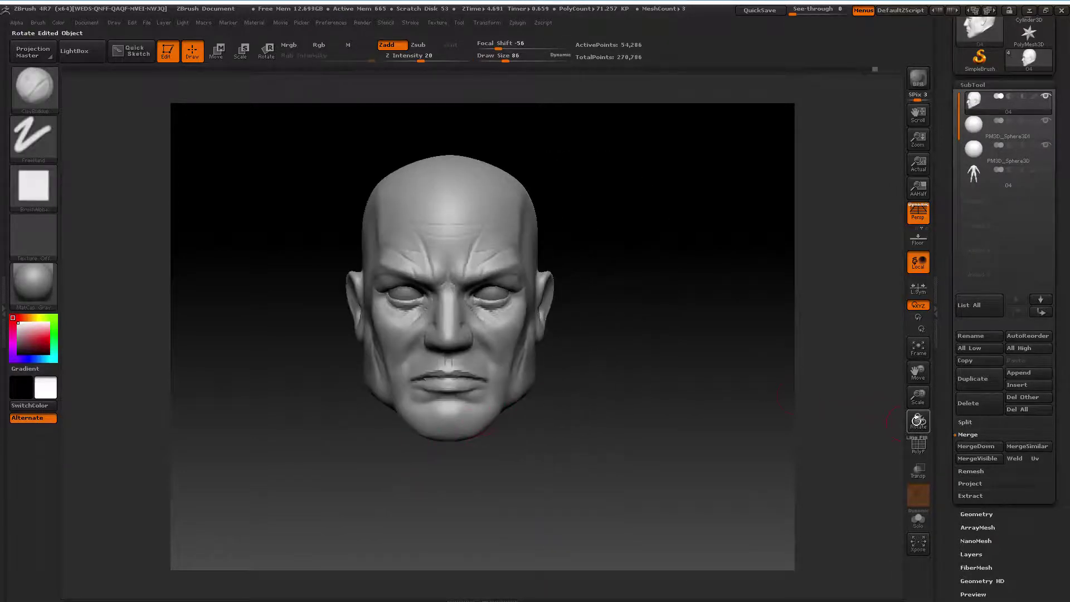
{"action": "mouse_move", "coordinate": [918, 421]}
{"action": "left_mouse_down"}
{"action": "mouse_move", "coordinate": [917, 390]}
{"action": "mouse_move", "coordinate": [734, 402]}
{"action": "left_mouse_up"}
{"action": "key", "text": "space"}
{"action": "mouse_move", "coordinate": [600, 354]}
{"action": "left_mouse_down"}
{"action": "mouse_move", "coordinate": [591, 355]}
{"action": "mouse_move", "coordinate": [616, 318]}
{"action": "mouse_move", "coordinate": [579, 318]}
{"action": "left_mouse_up"}
{"action": "key", "text": "space"}
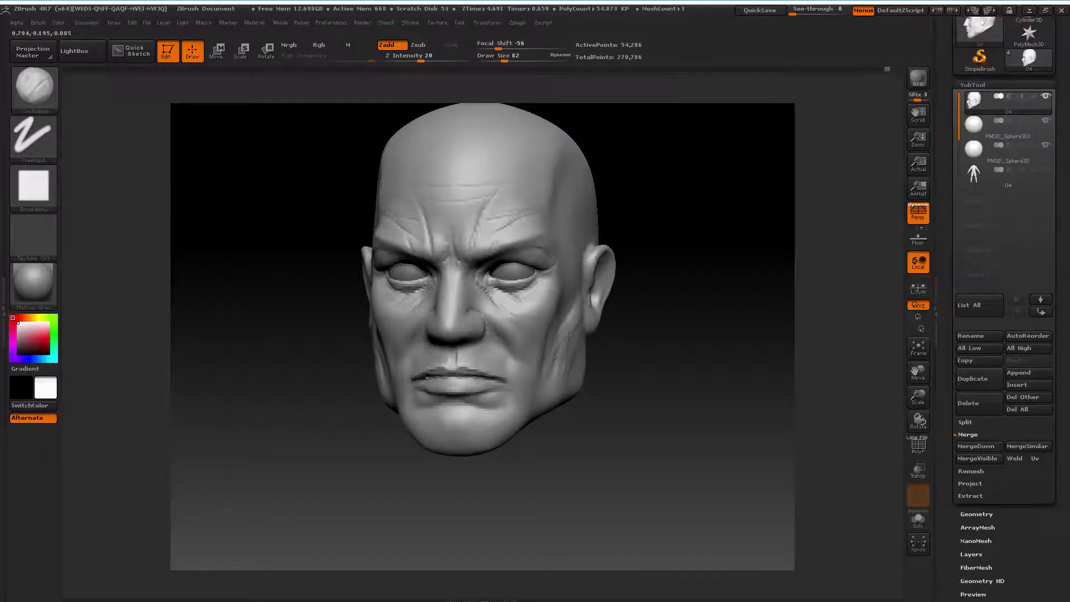
{"action": "key", "text": "shift"}
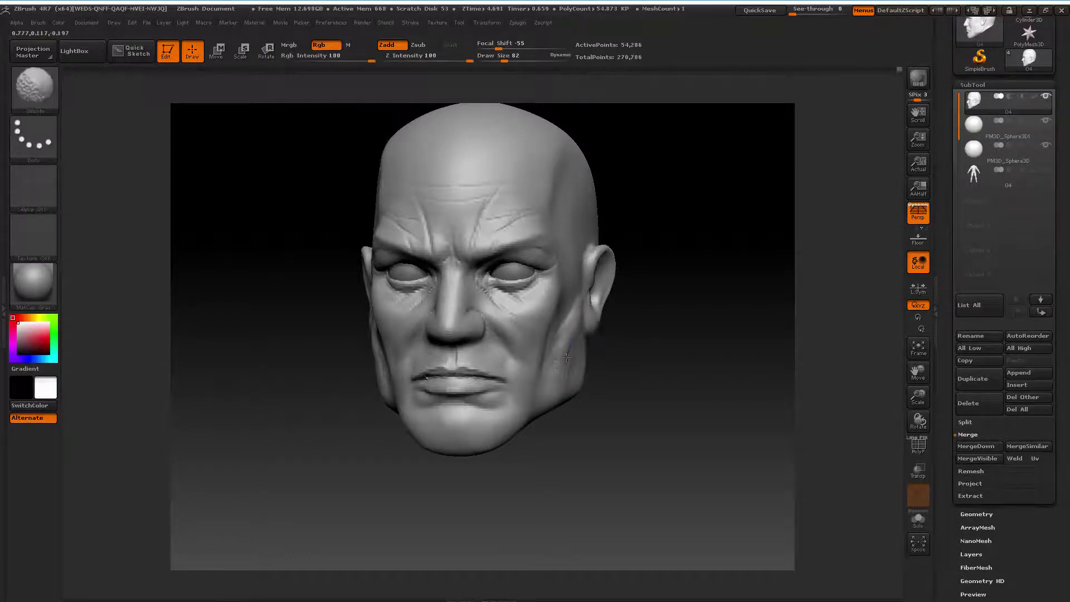
{"action": "mouse_move", "coordinate": [569, 385]}
{"action": "left_mouse_down"}
{"action": "mouse_move", "coordinate": [571, 333]}
{"action": "mouse_move", "coordinate": [555, 342]}
{"action": "left_mouse_up"}
{"action": "left_click_drag", "start_coordinate": [532, 452], "coordinate": [556, 434], "text": "shift"}
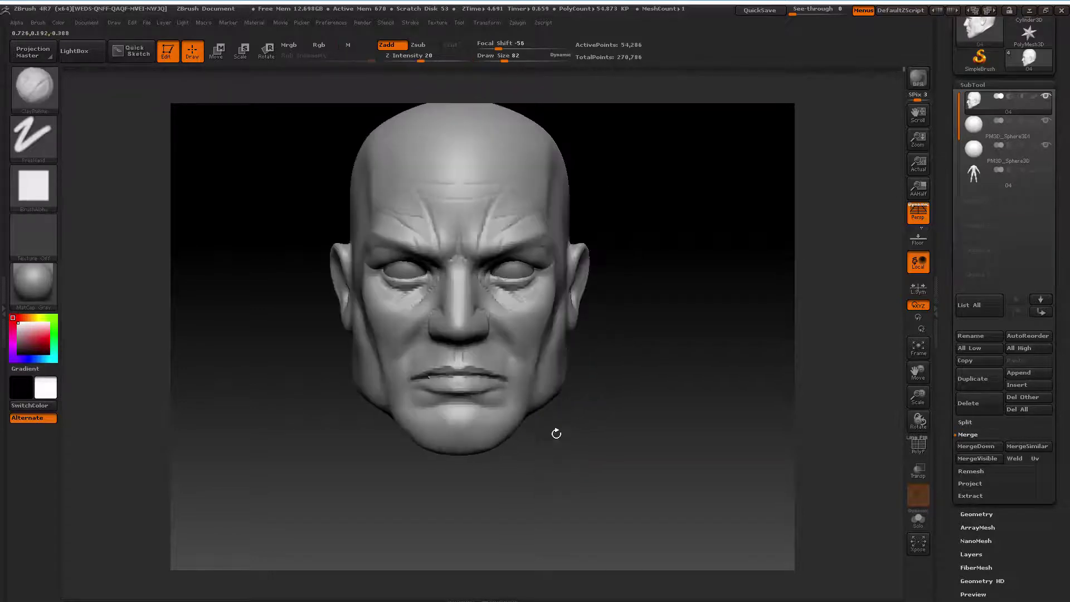
{"action": "left_click_drag", "start_coordinate": [589, 375], "coordinate": [594, 368]}
Return to a front view and mask a band across the eyes at draw size 97
{"action": "mouse_move", "coordinate": [919, 409]}
{"action": "left_mouse_down"}
{"action": "mouse_move", "coordinate": [617, 392]}
{"action": "mouse_move", "coordinate": [674, 368]}
{"action": "mouse_move", "coordinate": [624, 368]}
{"action": "left_mouse_up"}
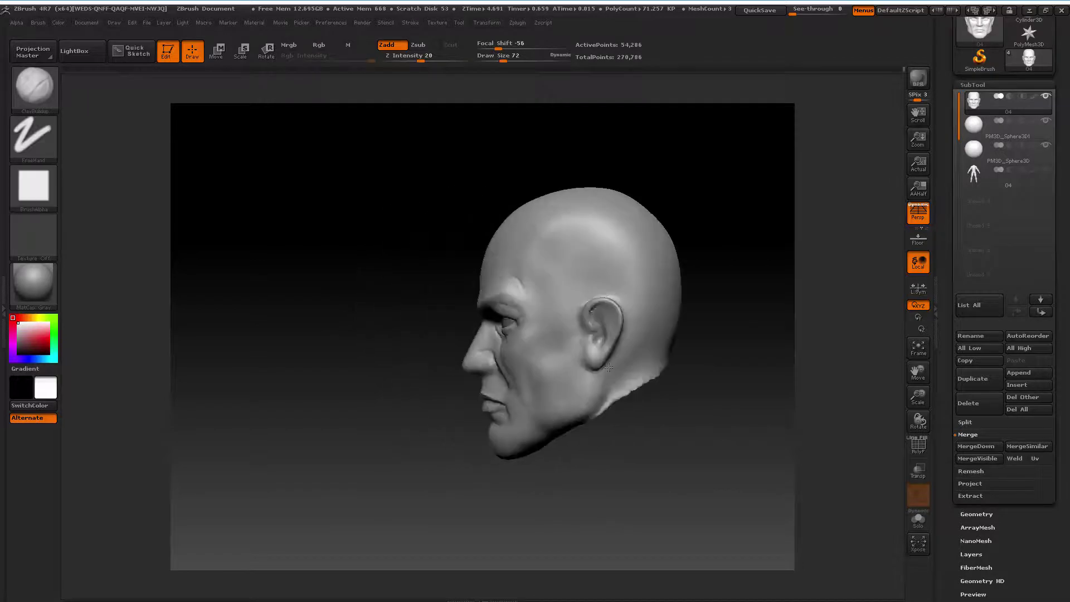
{"action": "left_click_drag", "start_coordinate": [612, 415], "coordinate": [660, 429]}
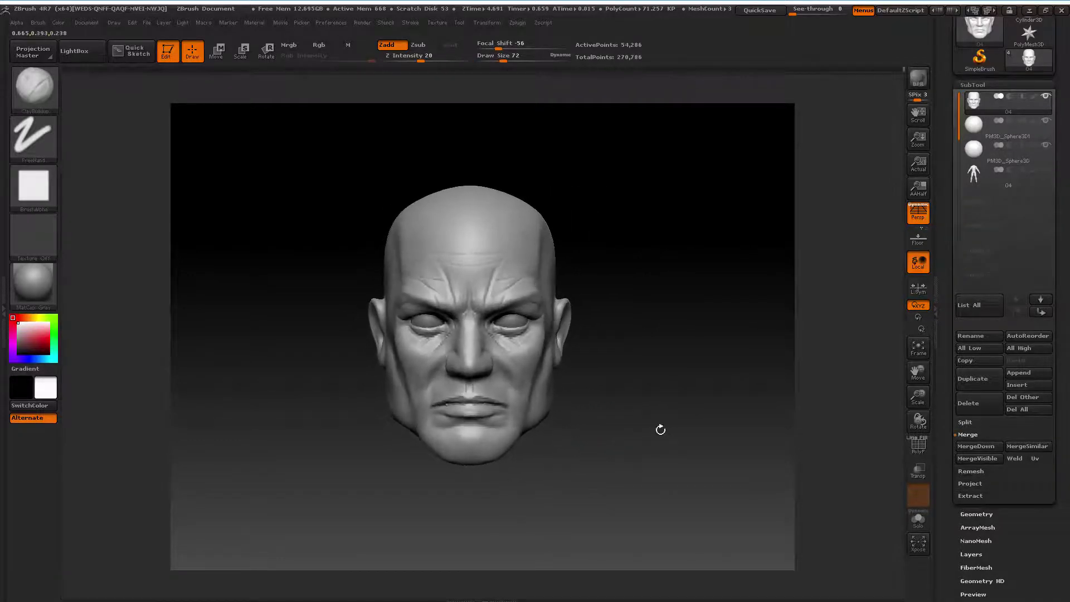
{"action": "key", "text": "s"}
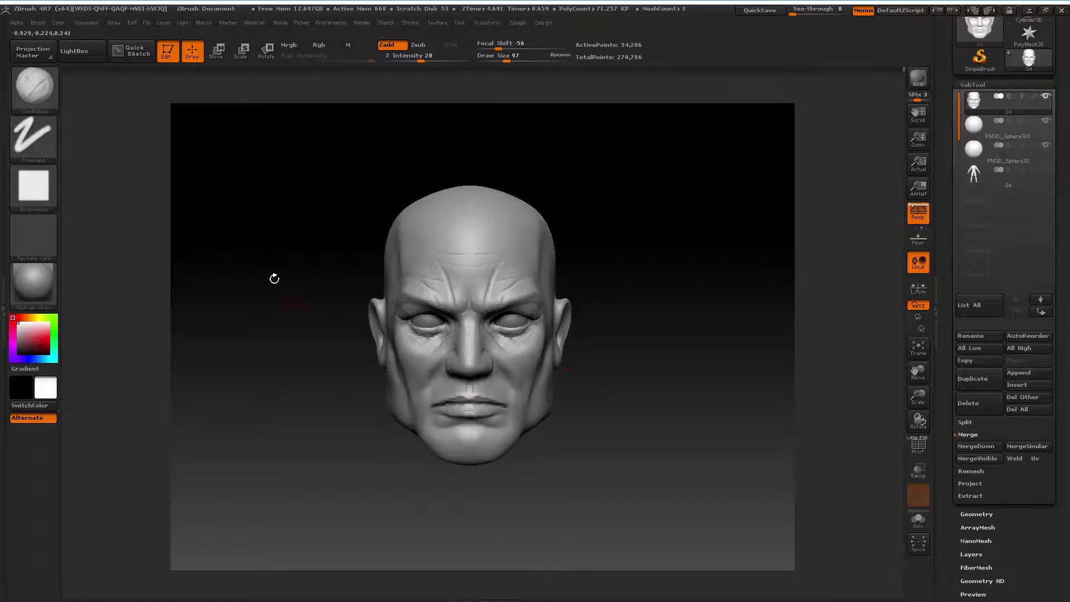
{"action": "left_click_drag", "start_coordinate": [270, 307], "coordinate": [647, 379], "text": "ctrl"}
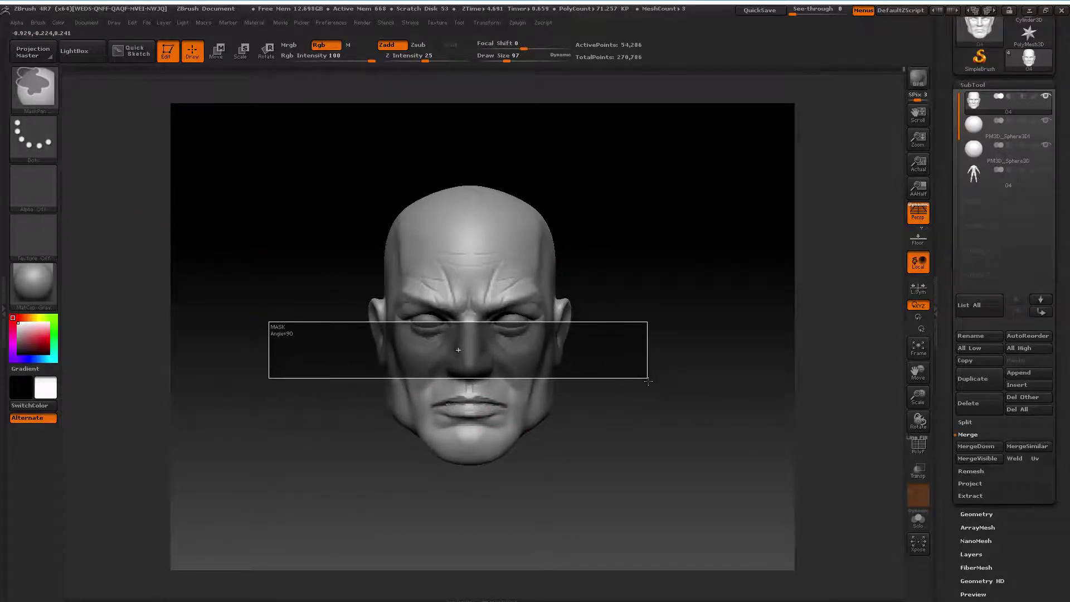
Extend the mask band down over the nose and select the Move brush at size 318
{"action": "mouse_move", "coordinate": [647, 380]}
{"action": "left_mouse_down", "text": "ctrl"}
{"action": "mouse_move", "coordinate": [647, 466]}
{"action": "mouse_move", "coordinate": [648, 317]}
{"action": "left_mouse_up", "text": "ctrl"}
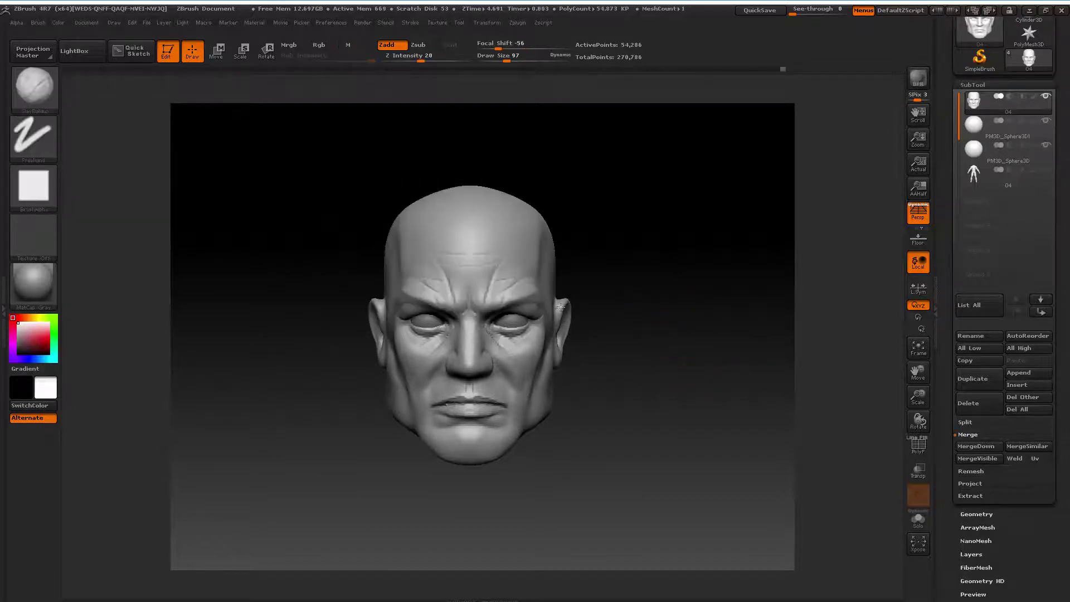
{"action": "key", "text": "b"}
{"action": "left_click", "coordinate": [284, 102]}
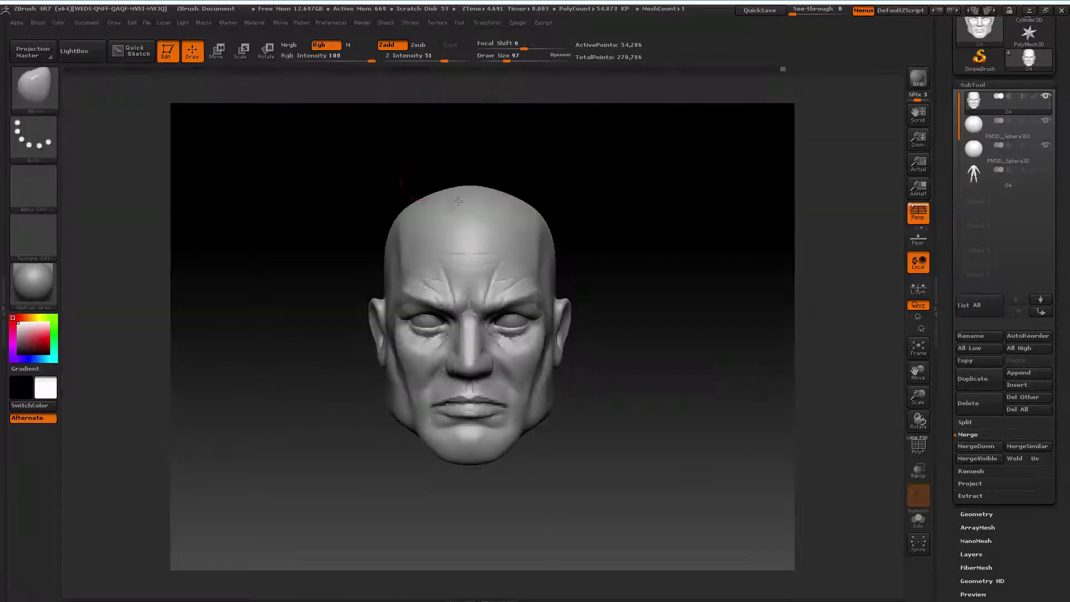
{"action": "key", "text": "space"}
{"action": "left_click_drag", "start_coordinate": [471, 207], "coordinate": [510, 207]}
Pull the top of the cranium into a fuller rounded dome from profile and frontal angles
{"action": "mouse_move", "coordinate": [630, 217]}
{"action": "left_mouse_down"}
{"action": "mouse_move", "coordinate": [568, 199]}
{"action": "mouse_move", "coordinate": [585, 185]}
{"action": "left_mouse_up"}
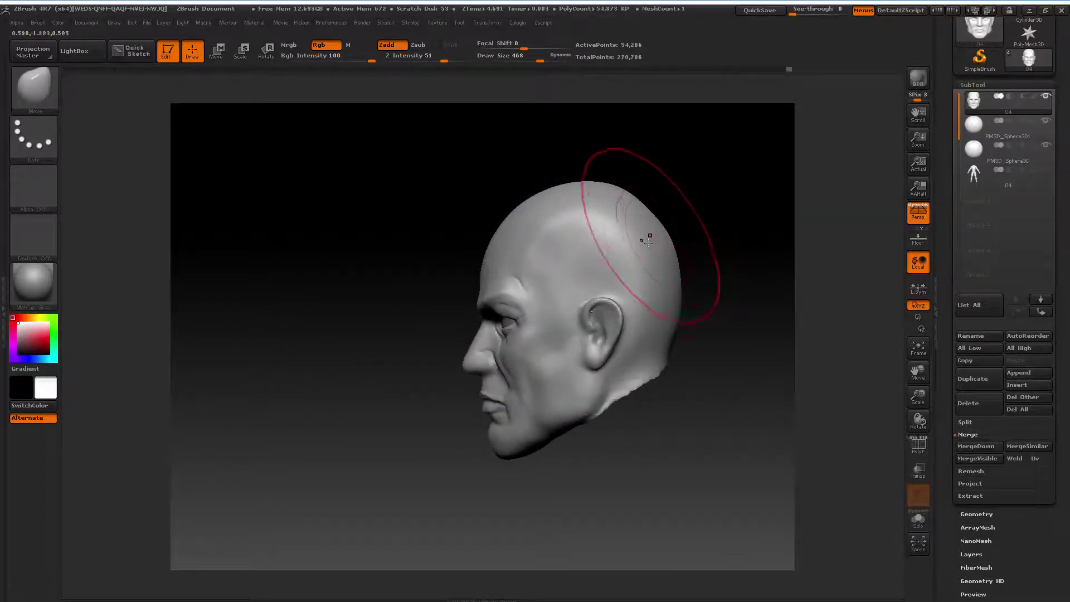
{"action": "left_click_drag", "start_coordinate": [661, 231], "coordinate": [656, 231]}
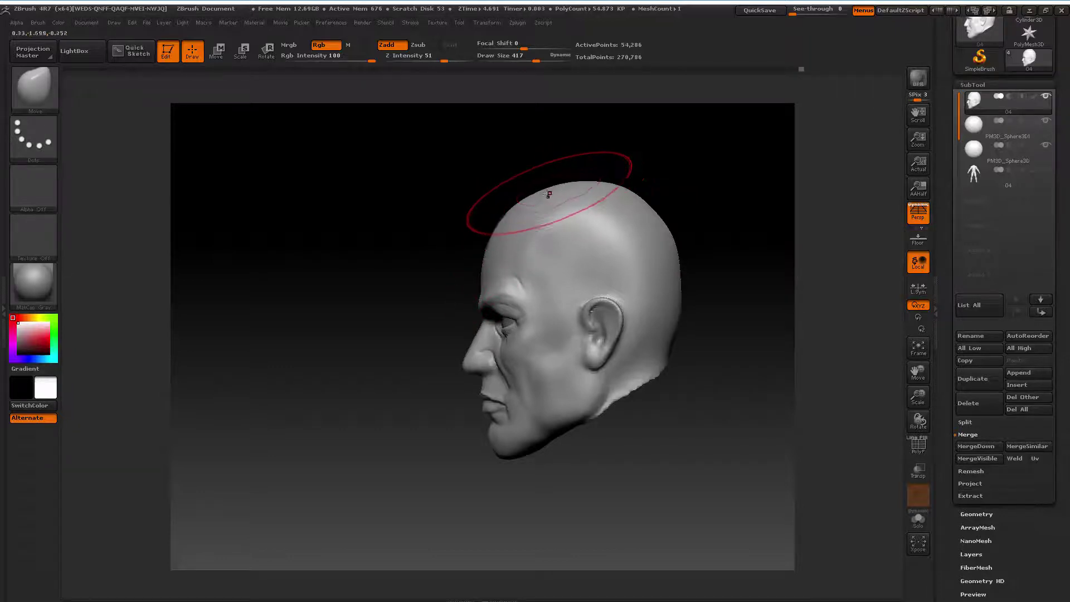
{"action": "left_click_drag", "start_coordinate": [762, 314], "coordinate": [443, 391]}
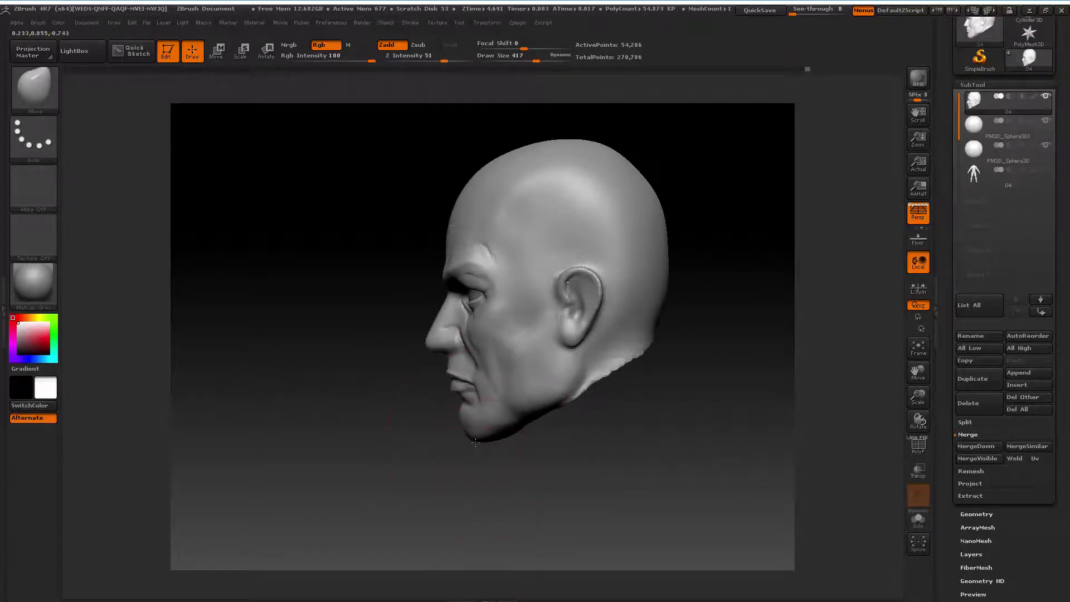
{"action": "right_click", "coordinate": [480, 393]}
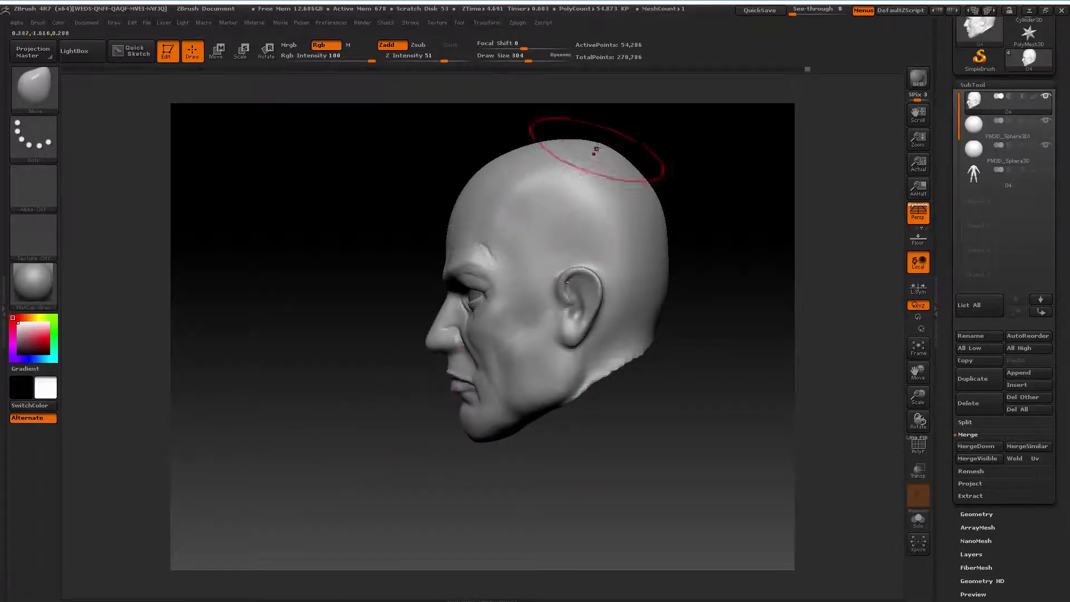
{"action": "left_click_drag", "start_coordinate": [323, 380], "coordinate": [403, 361], "text": "shift"}
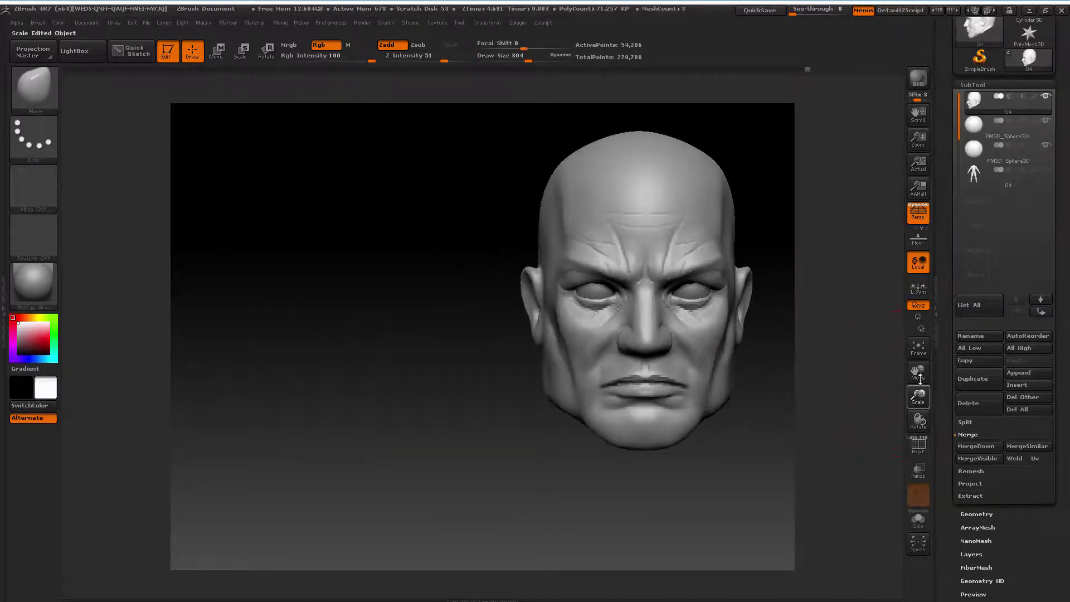
{"action": "left_click_drag", "start_coordinate": [918, 372], "coordinate": [787, 382]}
Frame a close high three-quarter view, lower draw size to 113, and bring up the brush list
{"action": "right_click", "coordinate": [613, 343]}
{"action": "left_click_drag", "start_coordinate": [613, 343], "coordinate": [608, 343]}
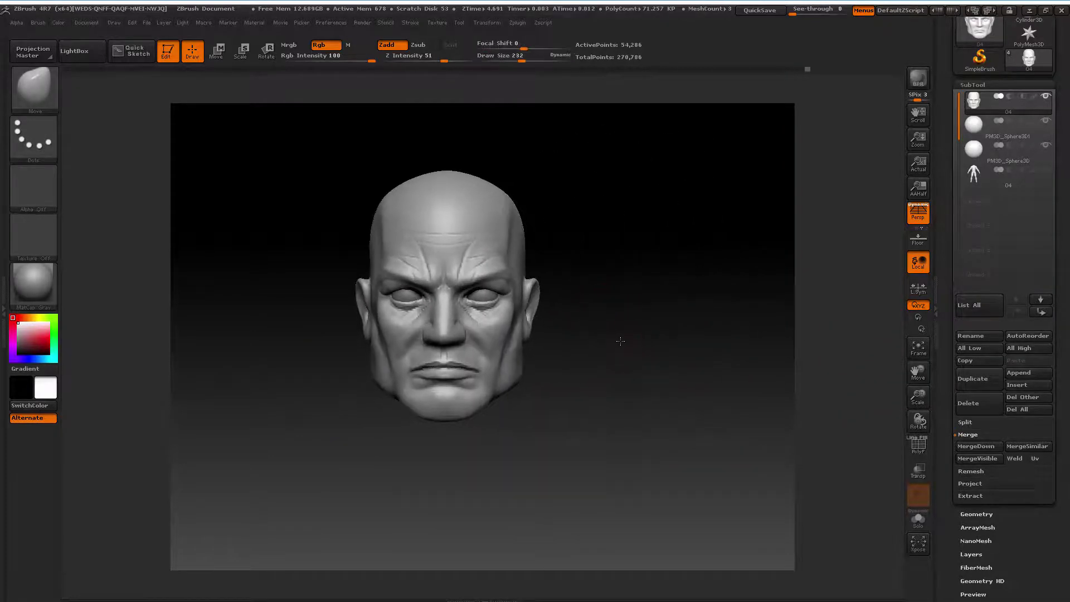
{"action": "left_click_drag", "start_coordinate": [919, 383], "coordinate": [919, 364]}
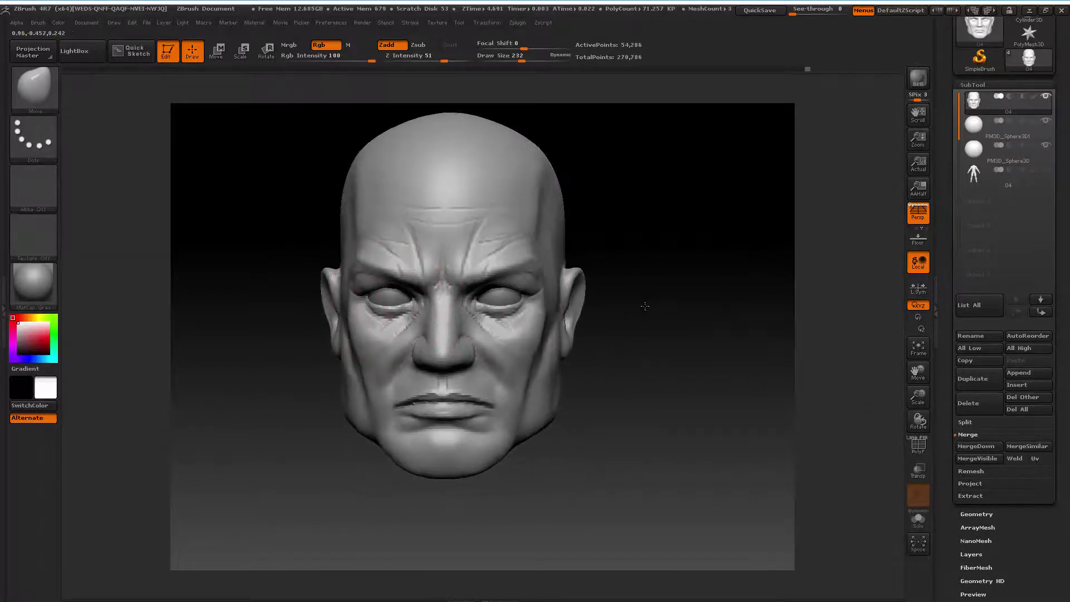
{"action": "mouse_move", "coordinate": [641, 306]}
{"action": "left_mouse_down"}
{"action": "mouse_move", "coordinate": [630, 320]}
{"action": "mouse_move", "coordinate": [656, 320]}
{"action": "mouse_move", "coordinate": [666, 296]}
{"action": "left_mouse_up"}
{"action": "left_click_drag", "start_coordinate": [918, 397], "coordinate": [925, 384]}
{"action": "key", "text": "space"}
{"action": "left_click_drag", "start_coordinate": [609, 338], "coordinate": [596, 338]}
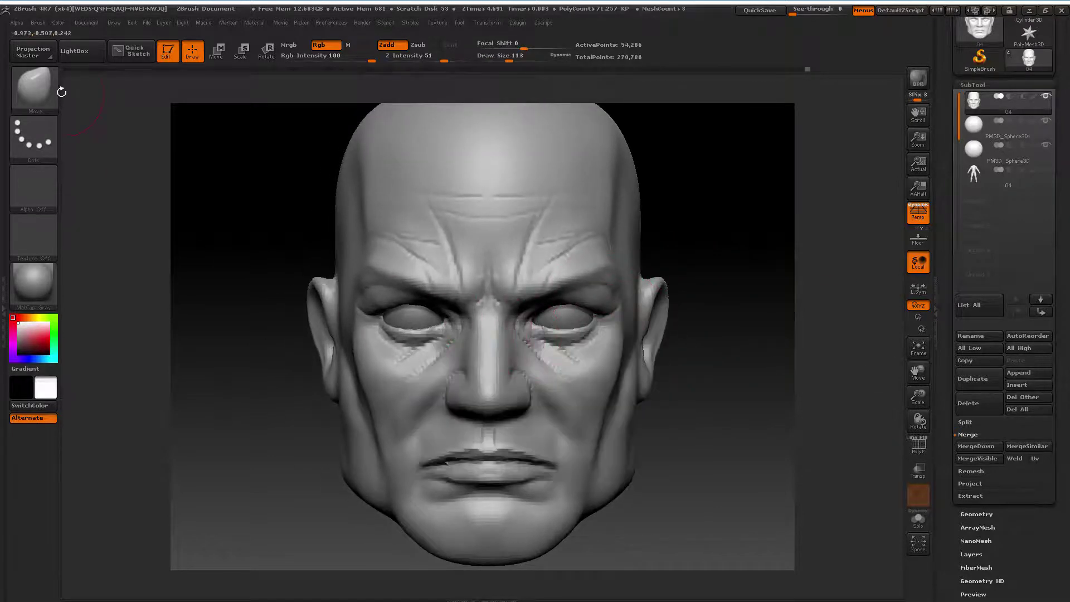
{"action": "key", "text": "b"}
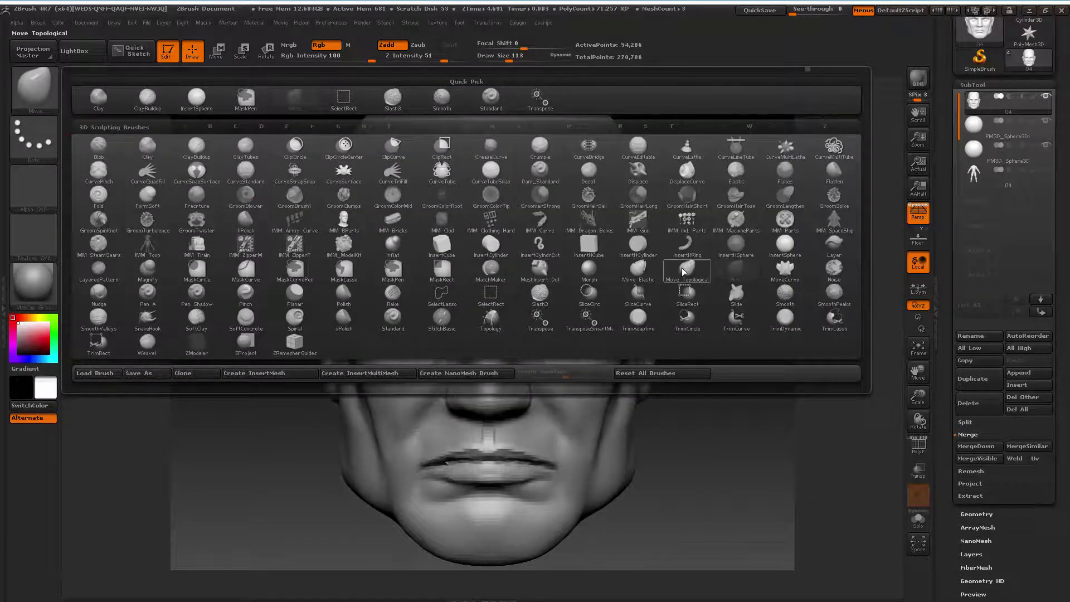
{"action": "left_click", "coordinate": [687, 267]}
{"action": "key", "text": "space"}
{"action": "mouse_move", "coordinate": [503, 310]}
{"action": "left_mouse_down"}
{"action": "mouse_move", "coordinate": [546, 300]}
{"action": "mouse_move", "coordinate": [521, 322]}
{"action": "mouse_move", "coordinate": [615, 308]}
{"action": "mouse_move", "coordinate": [572, 330]}
{"action": "mouse_move", "coordinate": [582, 328]}
{"action": "left_mouse_up"}
{"action": "key", "text": "ctrl"}
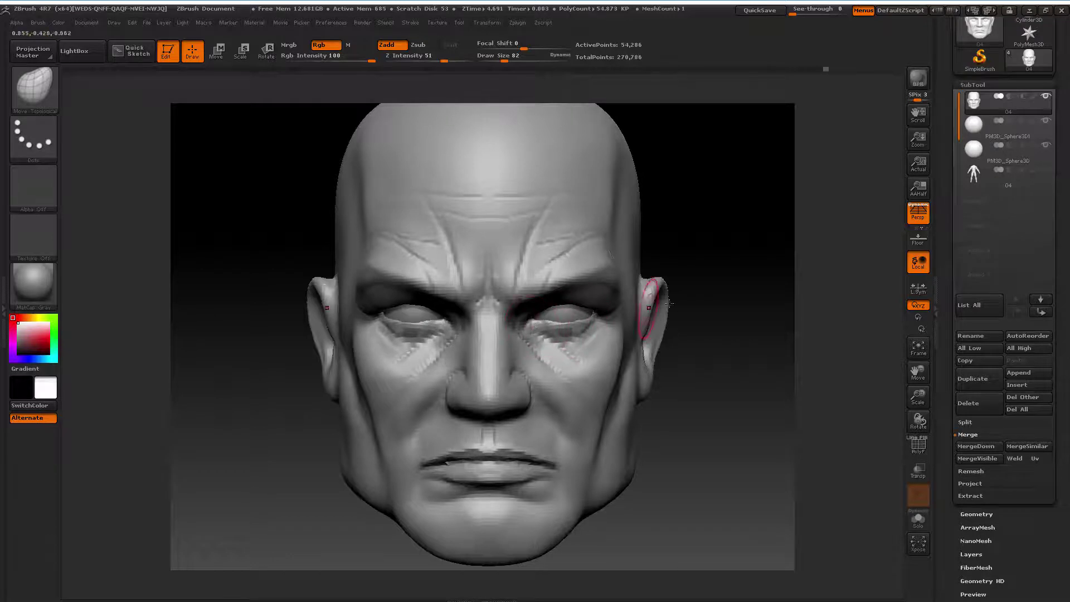
{"action": "left_click_drag", "start_coordinate": [669, 304], "coordinate": [674, 334]}
{"action": "mouse_move", "coordinate": [914, 393]}
{"action": "left_mouse_down"}
{"action": "mouse_move", "coordinate": [591, 337]}
{"action": "mouse_move", "coordinate": [625, 323]}
{"action": "mouse_move", "coordinate": [594, 340]}
{"action": "left_mouse_up"}
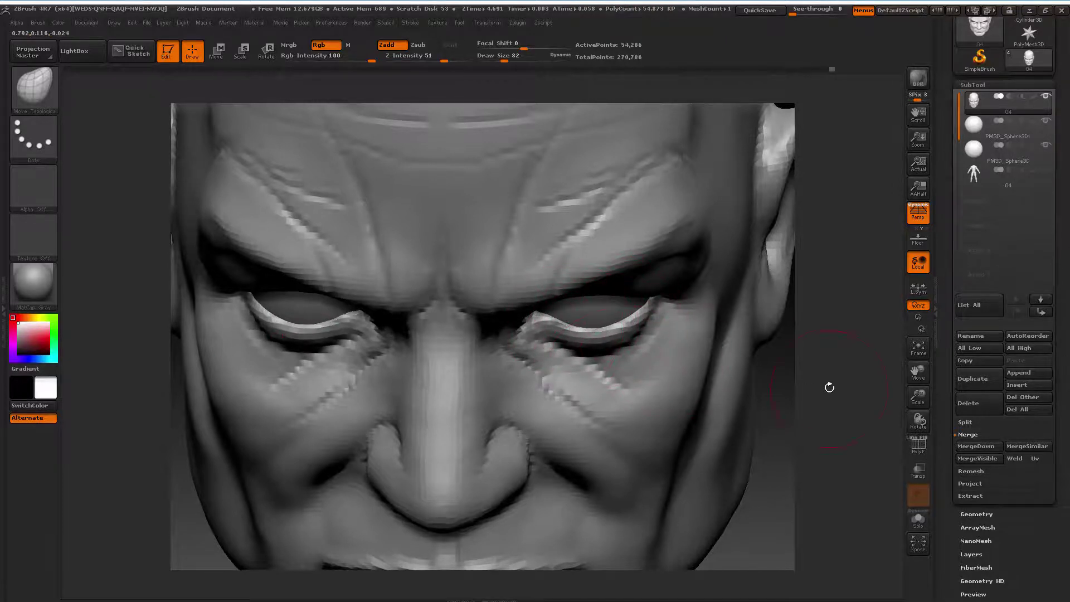
{"action": "left_click_drag", "start_coordinate": [829, 387], "coordinate": [792, 267]}
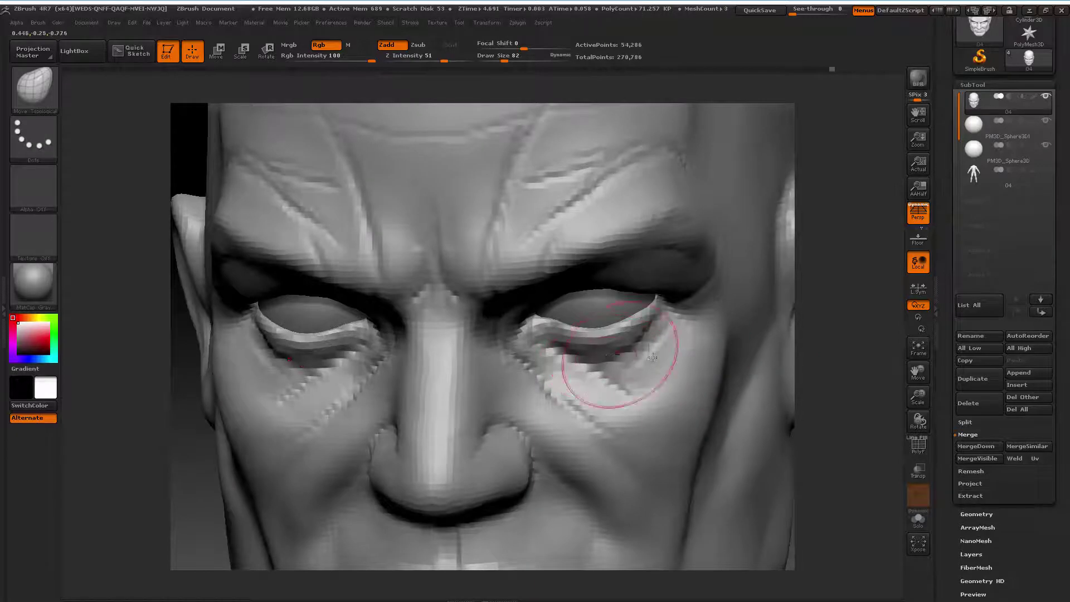
{"action": "left_click_drag", "start_coordinate": [918, 396], "coordinate": [766, 402]}
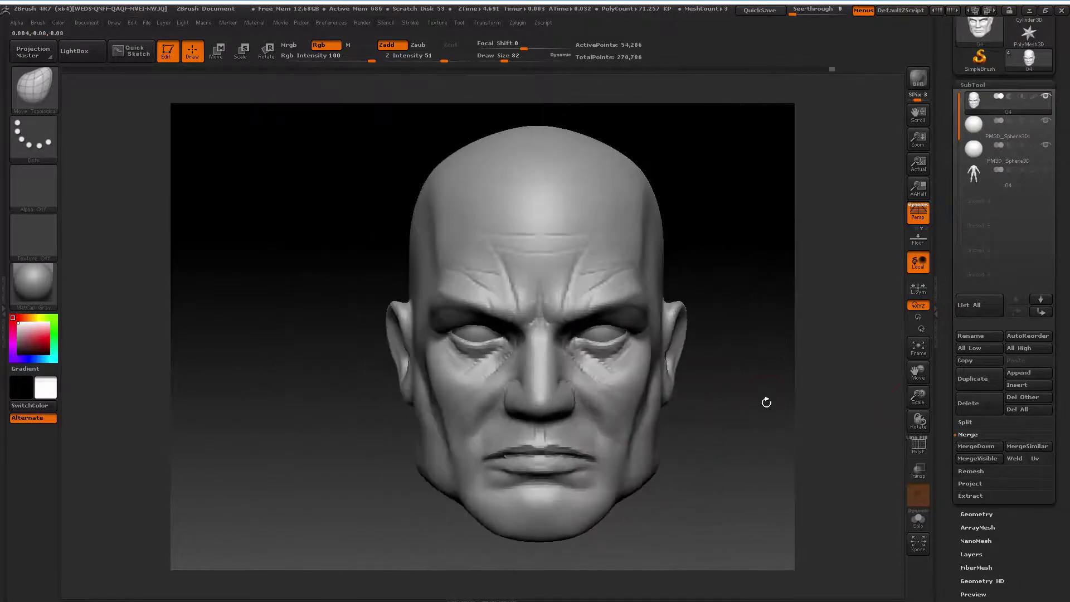
{"action": "mouse_move", "coordinate": [924, 397]}
{"action": "left_mouse_down"}
{"action": "mouse_move", "coordinate": [721, 348]}
{"action": "mouse_move", "coordinate": [725, 376]}
{"action": "left_mouse_up"}
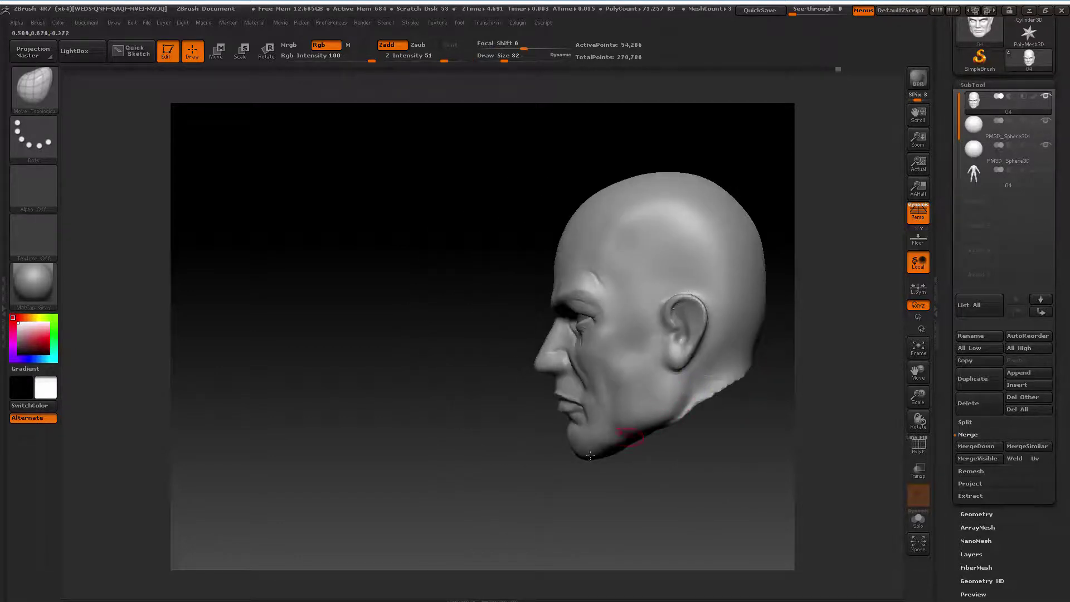
{"action": "mouse_move", "coordinate": [524, 482]}
{"action": "left_mouse_down"}
{"action": "mouse_move", "coordinate": [546, 483]}
{"action": "mouse_move", "coordinate": [538, 477]}
{"action": "mouse_move", "coordinate": [561, 505]}
{"action": "mouse_move", "coordinate": [575, 427]}
{"action": "left_mouse_up"}
Select the ClayBuildup brush and bring the head to a straight front view
{"action": "left_click", "coordinate": [42, 97]}
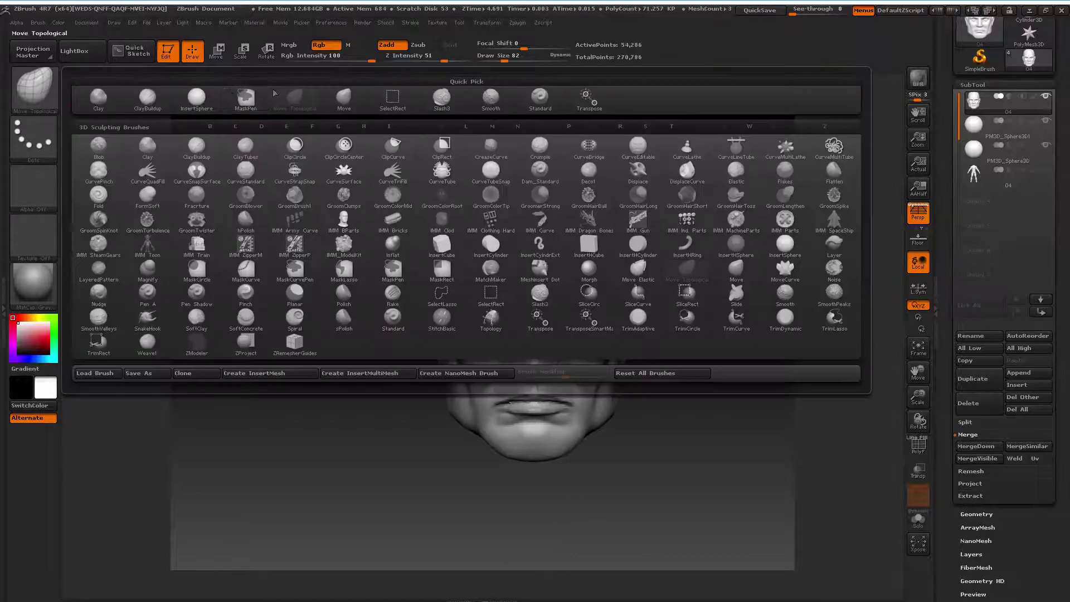
{"action": "left_click", "coordinate": [147, 99]}
{"action": "left_click_drag", "start_coordinate": [321, 195], "coordinate": [437, 229]}
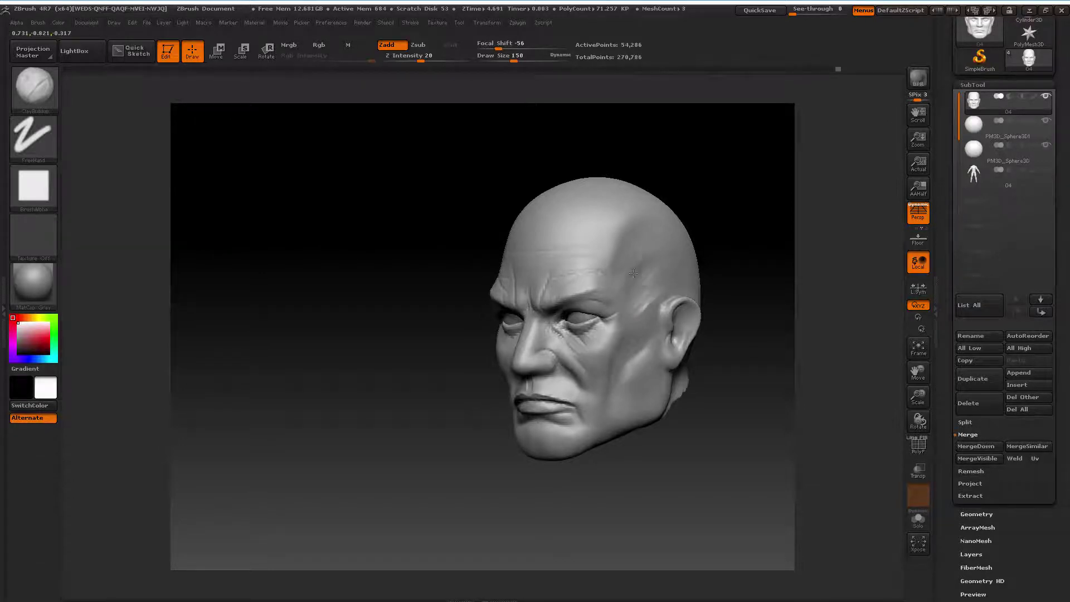
{"action": "mouse_move", "coordinate": [668, 262]}
{"action": "left_mouse_down", "text": "shift"}
{"action": "mouse_move", "coordinate": [743, 228]}
{"action": "mouse_move", "coordinate": [683, 253]}
{"action": "left_mouse_up", "text": "shift"}
{"action": "key", "text": "shift"}
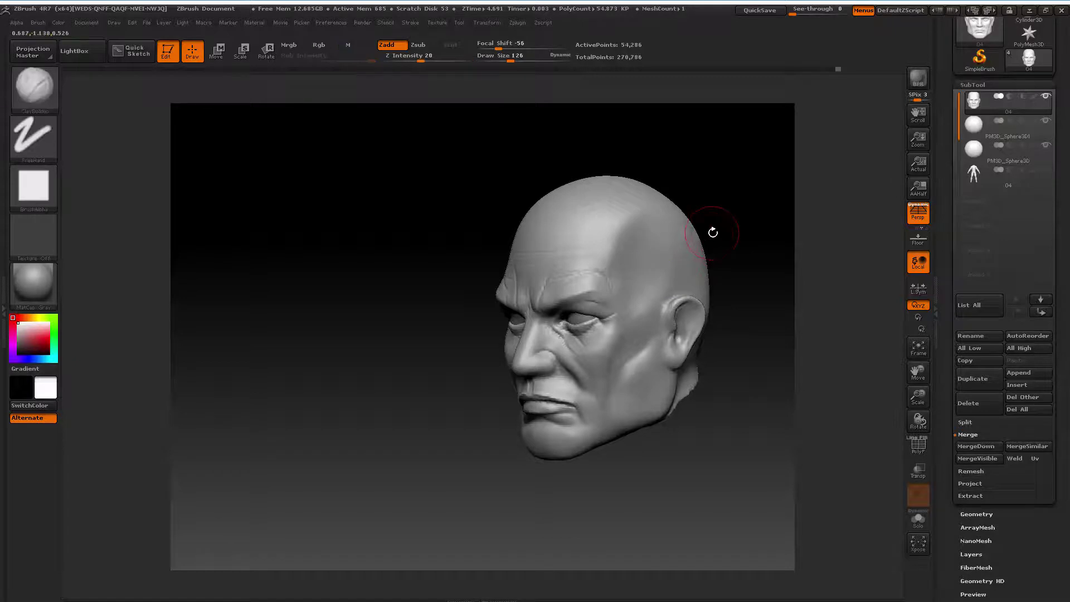
{"action": "mouse_move", "coordinate": [716, 227]}
{"action": "left_mouse_down", "text": "shift"}
{"action": "mouse_move", "coordinate": [735, 228]}
{"action": "mouse_move", "coordinate": [702, 241]}
{"action": "left_mouse_up", "text": "shift"}
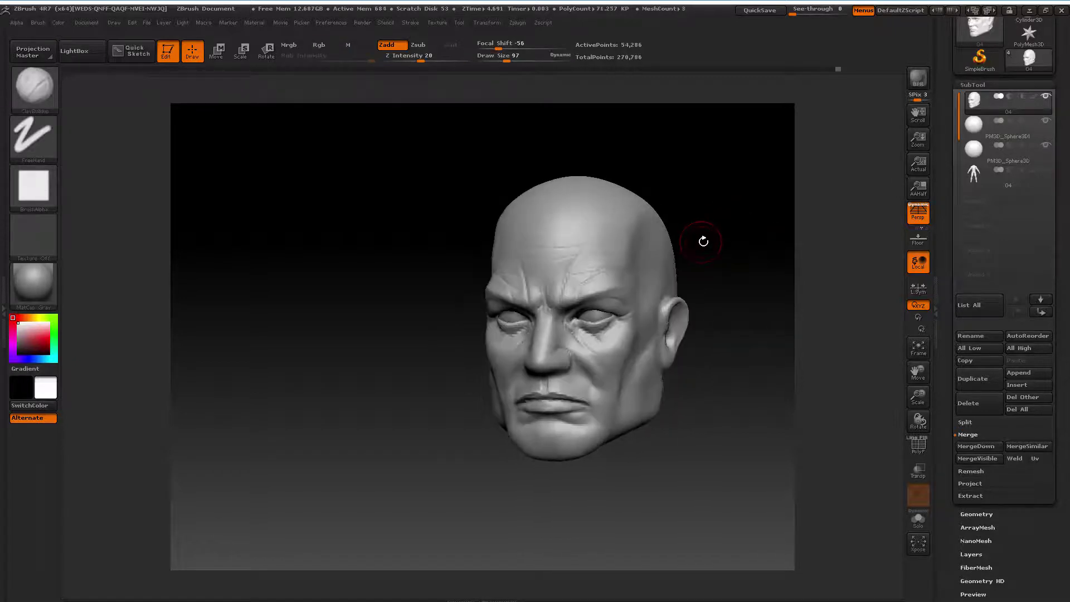
Smooth away the dent near the right temple, then zoom back out to the front view
{"action": "mouse_move", "coordinate": [911, 393]}
{"action": "left_mouse_down"}
{"action": "mouse_move", "coordinate": [900, 362]}
{"action": "mouse_move", "coordinate": [712, 327]}
{"action": "mouse_move", "coordinate": [564, 268]}
{"action": "left_mouse_up"}
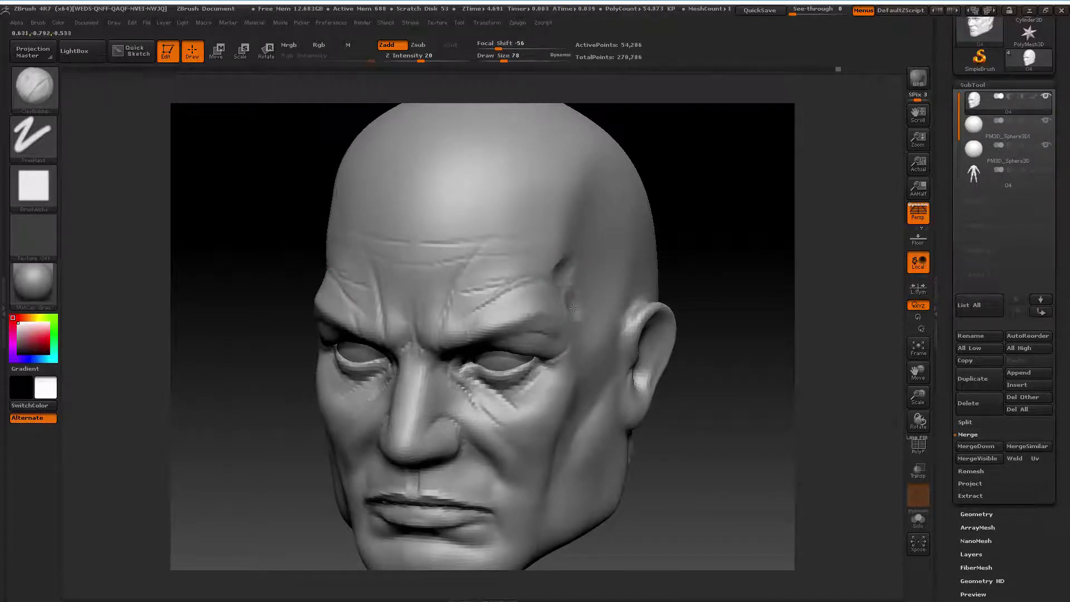
{"action": "left_click_drag", "start_coordinate": [595, 310], "coordinate": [575, 298]}
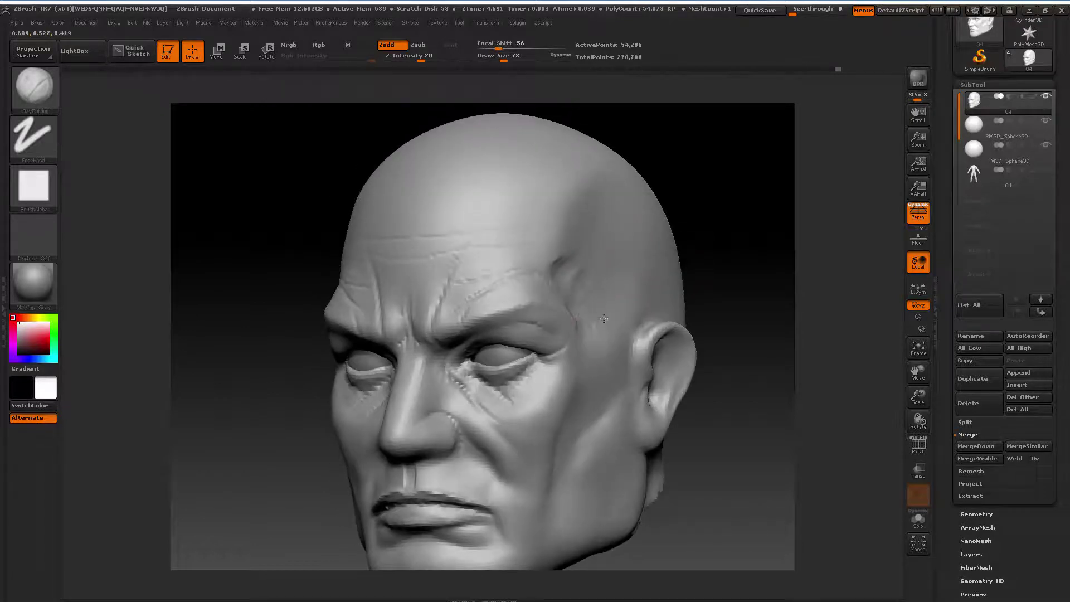
{"action": "key", "text": "shift"}
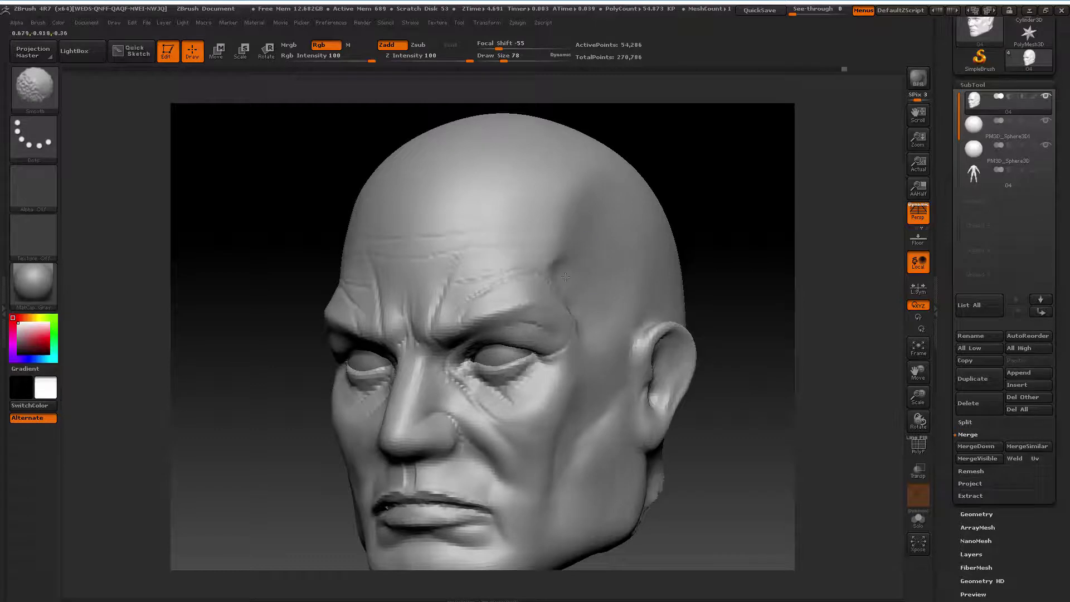
{"action": "left_click_drag", "start_coordinate": [554, 275], "coordinate": [563, 312], "text": "shift"}
{"action": "mouse_move", "coordinate": [918, 396]}
{"action": "left_mouse_down"}
{"action": "mouse_move", "coordinate": [770, 366]}
{"action": "mouse_move", "coordinate": [776, 383]}
{"action": "left_mouse_up"}
{"action": "mouse_move", "coordinate": [675, 363]}
{"action": "left_mouse_down"}
{"action": "mouse_move", "coordinate": [721, 363]}
{"action": "mouse_move", "coordinate": [679, 364]}
{"action": "left_mouse_up"}
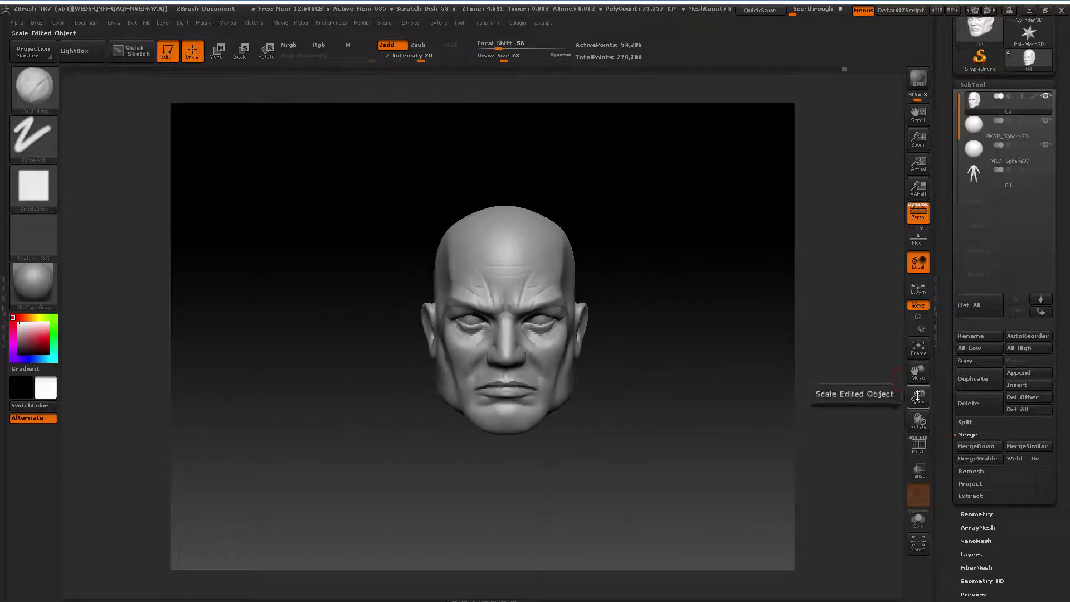
{"action": "mouse_move", "coordinate": [919, 397]}
{"action": "left_mouse_down"}
{"action": "mouse_move", "coordinate": [919, 368]}
{"action": "mouse_move", "coordinate": [906, 380]}
{"action": "mouse_move", "coordinate": [917, 367]}
{"action": "left_mouse_up"}
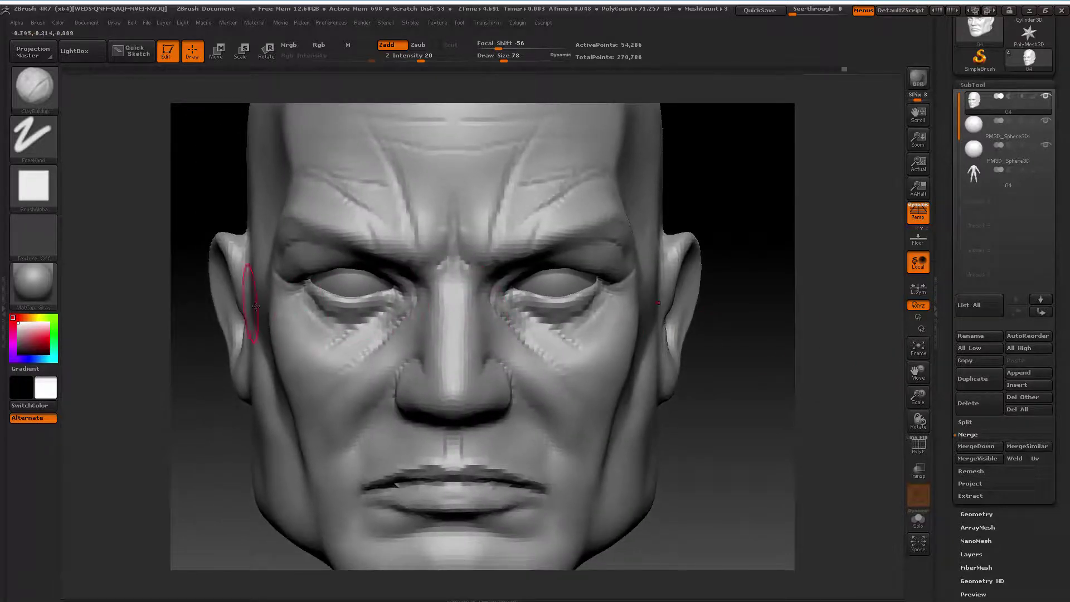
Switch to Move Topological at size 59 and pull the lower eyelids on both eyes
{"action": "right_click", "coordinate": [537, 310]}
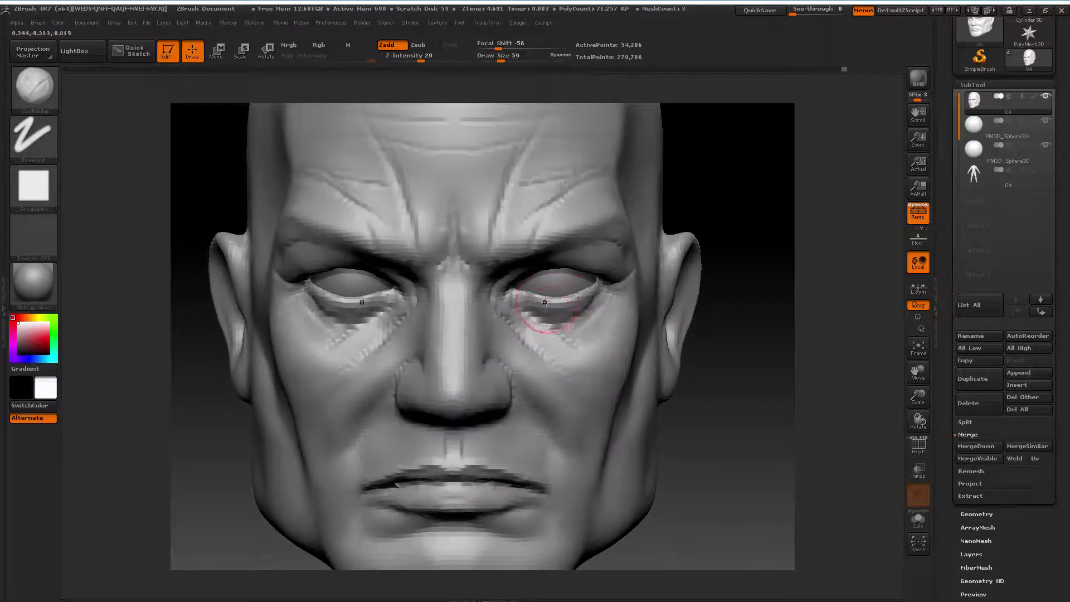
{"action": "key", "text": "b"}
{"action": "key", "text": "t"}
{"action": "key", "text": "m"}
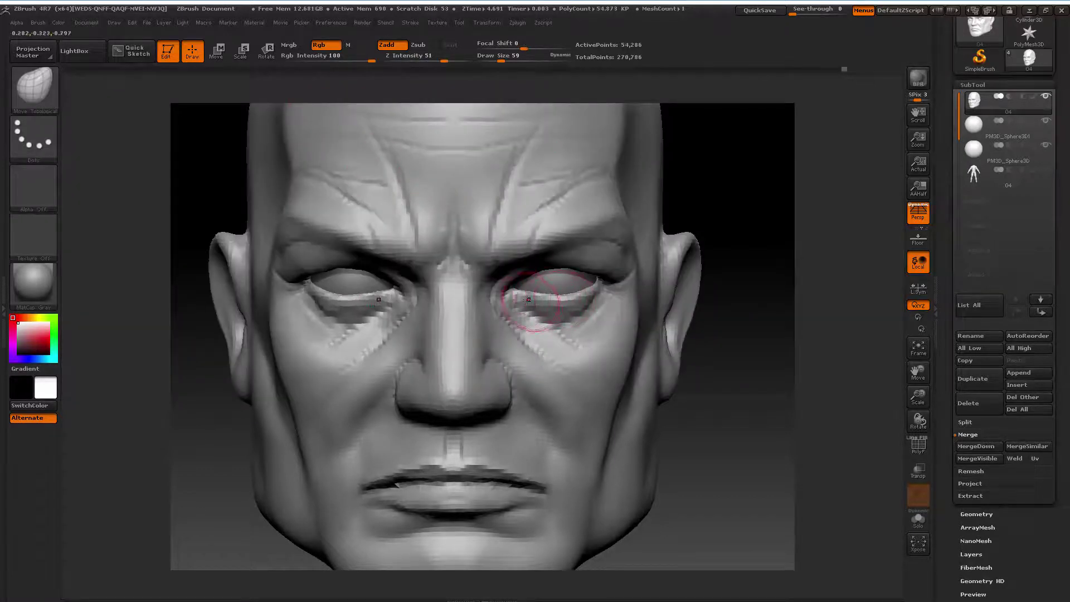
{"action": "left_click_drag", "start_coordinate": [538, 300], "coordinate": [533, 278]}
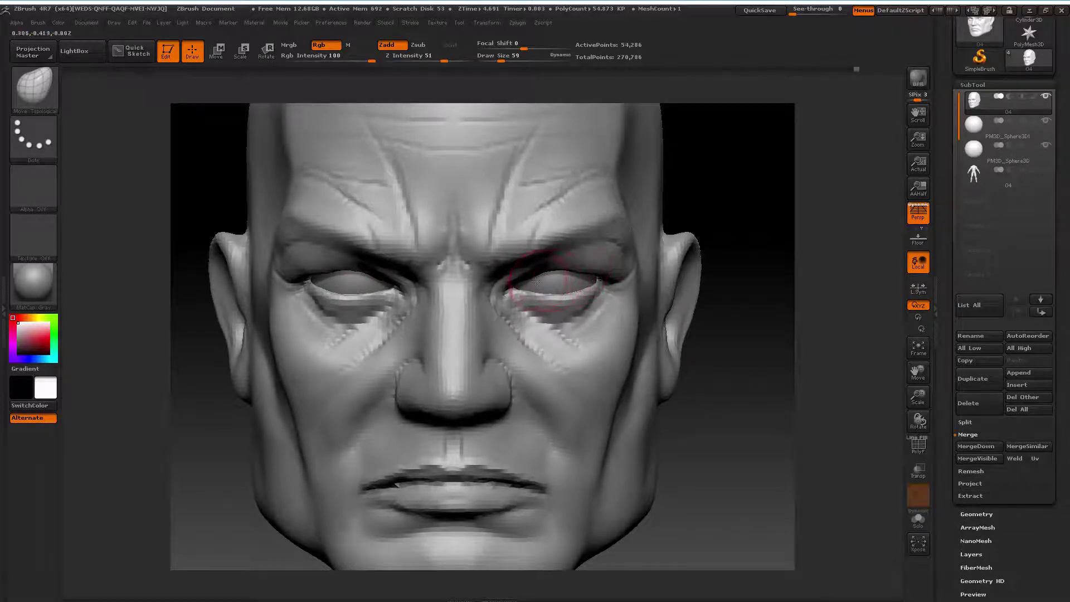
Mask off the right eye with MaskPen and shift the upper eyelid and nearby skin
{"action": "left_click_drag", "start_coordinate": [745, 284], "coordinate": [658, 271]}
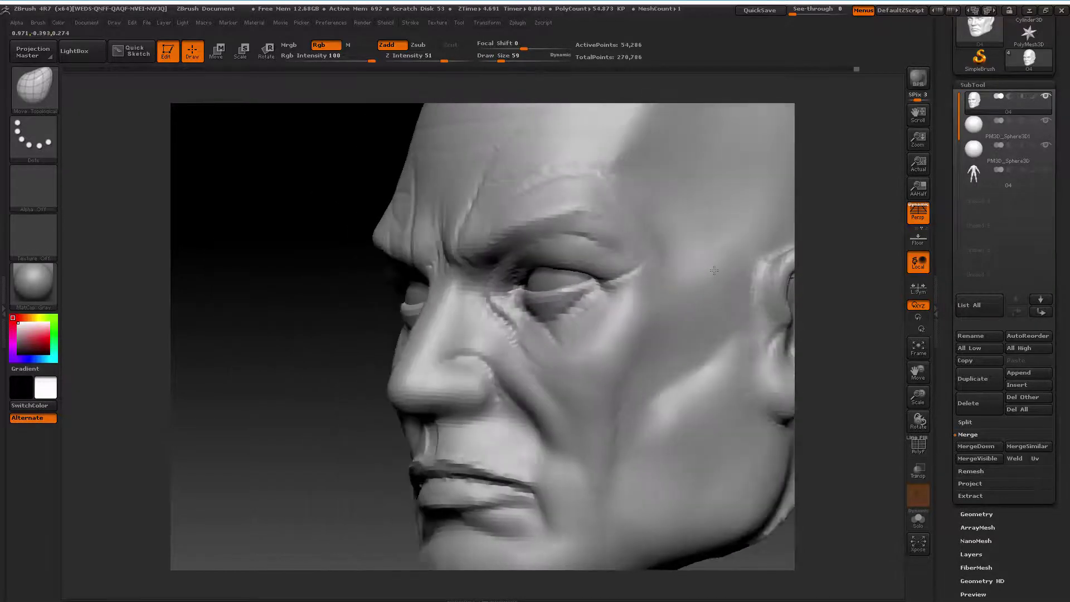
{"action": "mouse_move", "coordinate": [491, 299]}
{"action": "left_mouse_down"}
{"action": "mouse_move", "coordinate": [262, 314]}
{"action": "mouse_move", "coordinate": [345, 312]}
{"action": "left_mouse_up"}
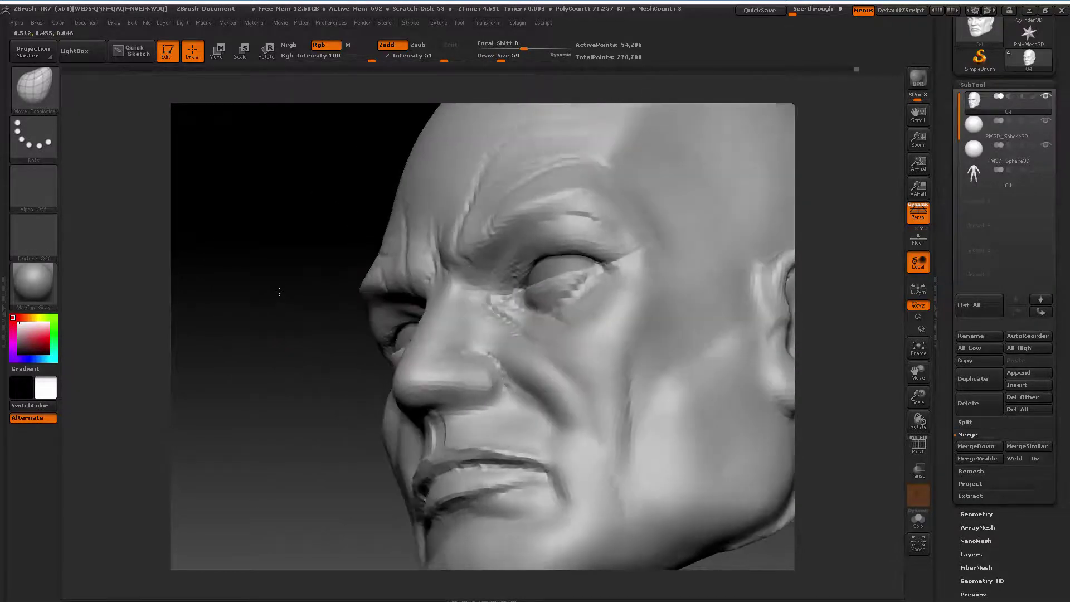
{"action": "left_click", "coordinate": [34, 103]}
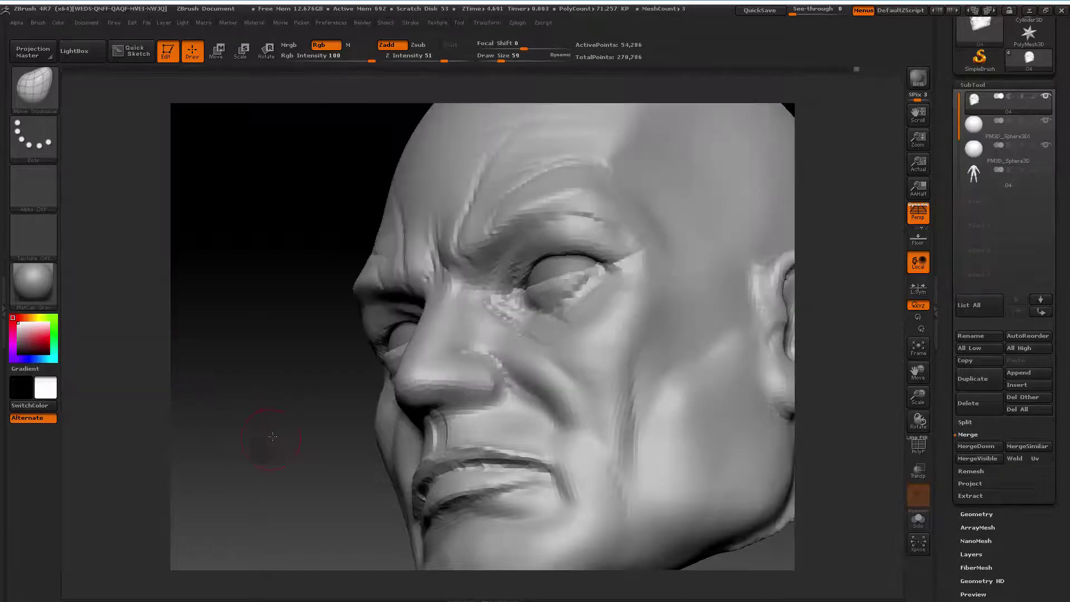
{"action": "left_click_drag", "start_coordinate": [251, 390], "coordinate": [346, 367]}
{"action": "mouse_move", "coordinate": [597, 301]}
{"action": "left_mouse_down", "text": "ctrl"}
{"action": "mouse_move", "coordinate": [541, 296]}
{"action": "mouse_move", "coordinate": [590, 284]}
{"action": "left_mouse_up", "text": "ctrl"}
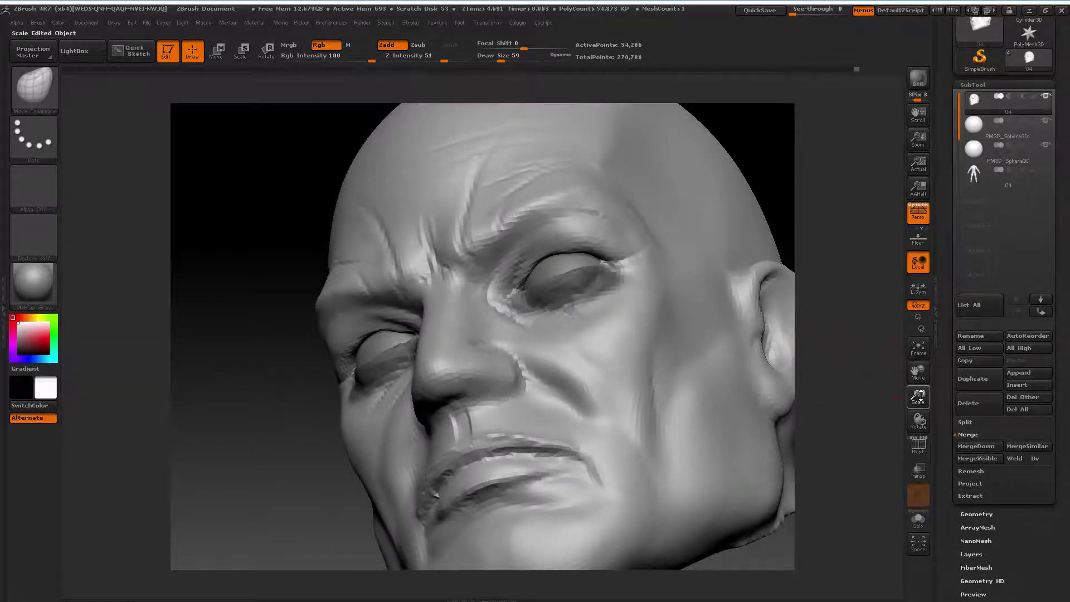
{"action": "mouse_move", "coordinate": [833, 342]}
{"action": "left_mouse_down"}
{"action": "mouse_move", "coordinate": [821, 311]}
{"action": "mouse_move", "coordinate": [490, 310]}
{"action": "left_mouse_up"}
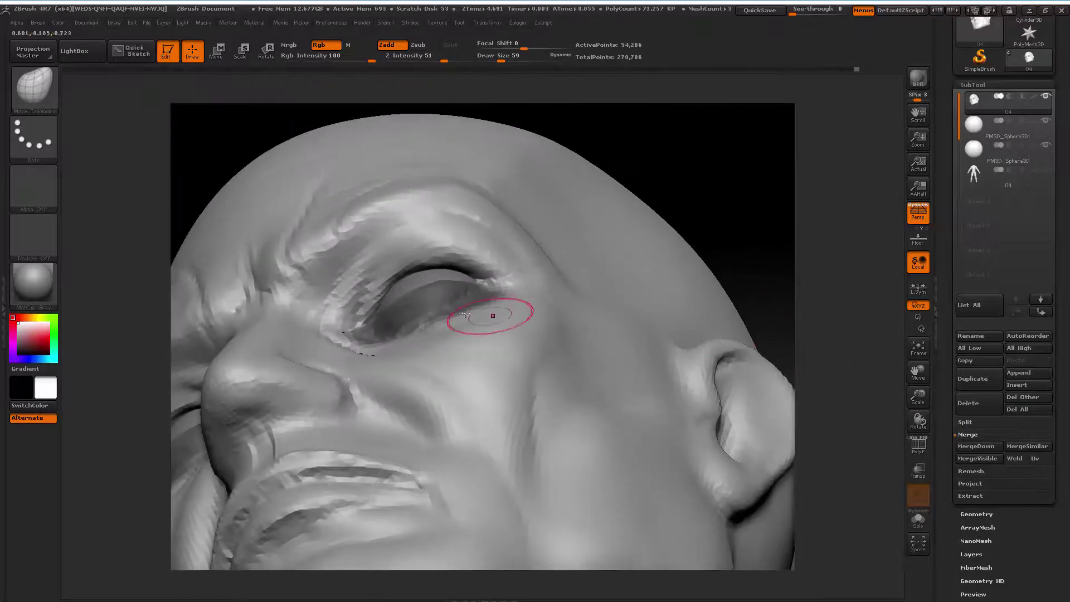
{"action": "left_click_drag", "start_coordinate": [388, 291], "coordinate": [390, 287]}
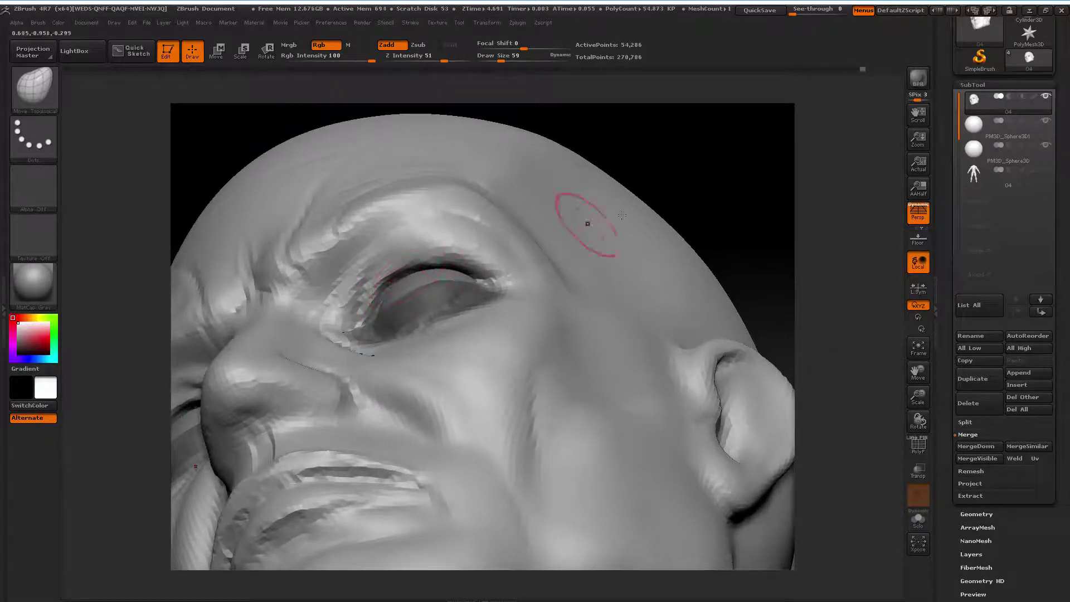
Orbit and zoom around the head to inspect the eyeballs, eye and brow from the side
{"action": "mouse_move", "coordinate": [663, 217]}
{"action": "left_mouse_down"}
{"action": "mouse_move", "coordinate": [700, 169]}
{"action": "mouse_move", "coordinate": [692, 249]}
{"action": "left_mouse_up"}
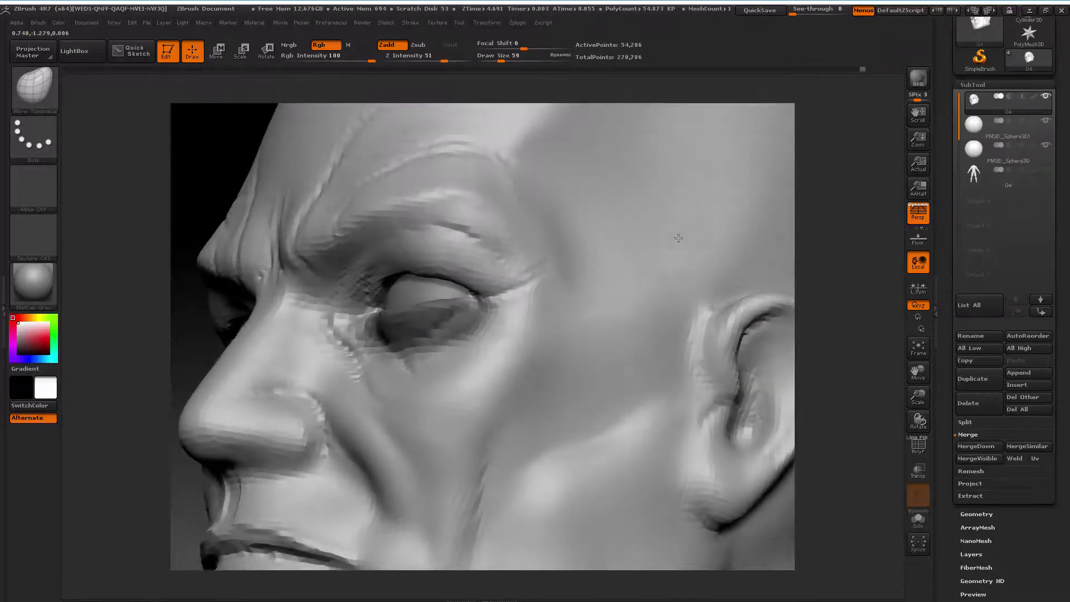
{"action": "left_click_drag", "start_coordinate": [692, 249], "coordinate": [550, 262]}
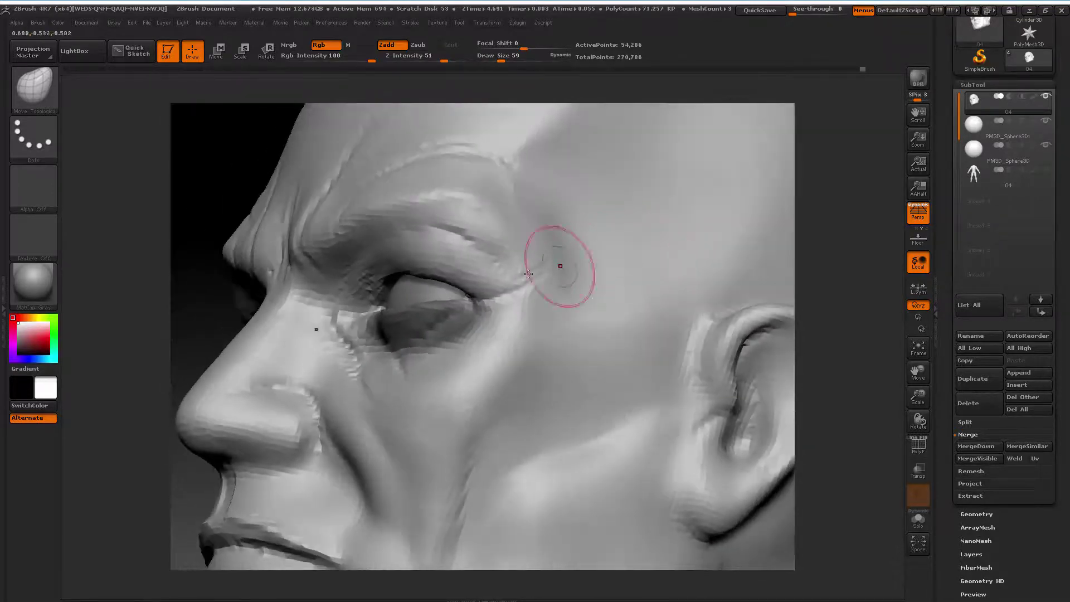
{"action": "left_click_drag", "start_coordinate": [198, 318], "coordinate": [217, 330]}
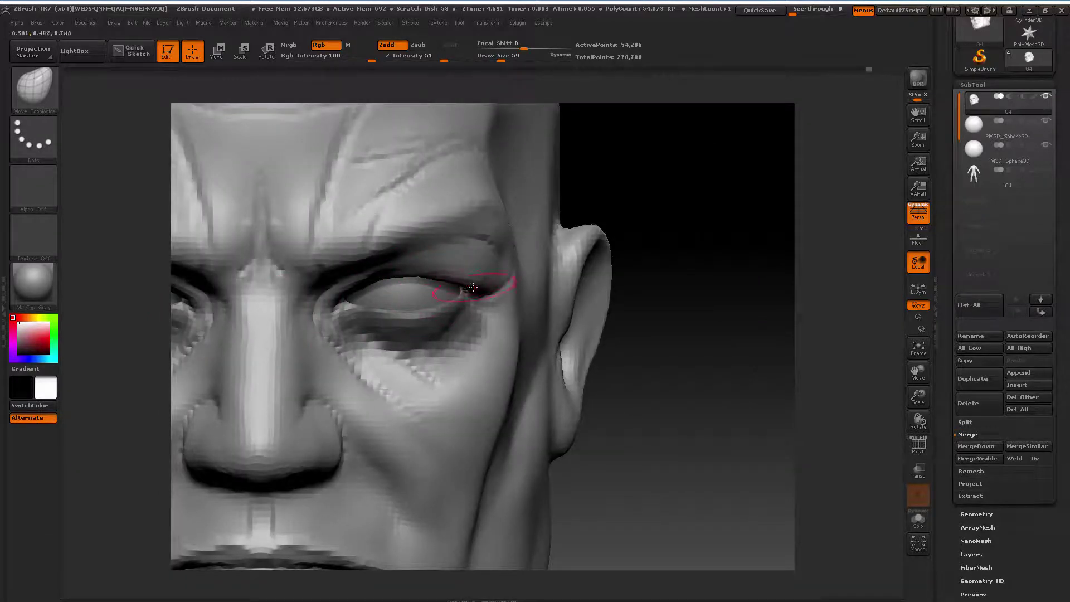
{"action": "left_click_drag", "start_coordinate": [699, 220], "coordinate": [355, 292]}
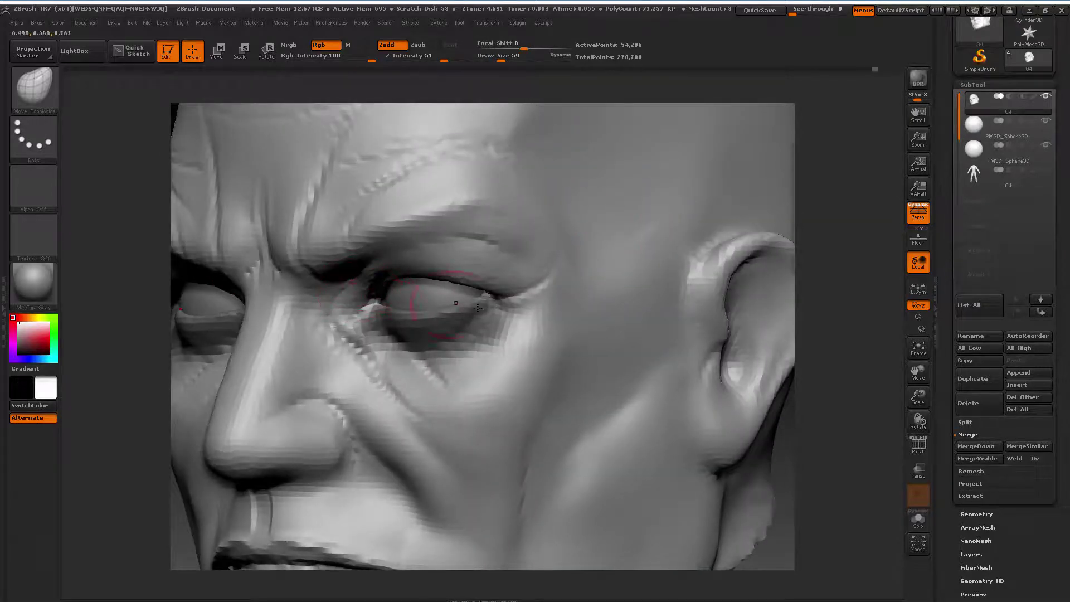
{"action": "left_click_drag", "start_coordinate": [918, 396], "coordinate": [918, 424]}
{"action": "mouse_move", "coordinate": [869, 379]}
{"action": "left_mouse_down"}
{"action": "mouse_move", "coordinate": [669, 370]}
{"action": "mouse_move", "coordinate": [734, 370]}
{"action": "left_mouse_up"}
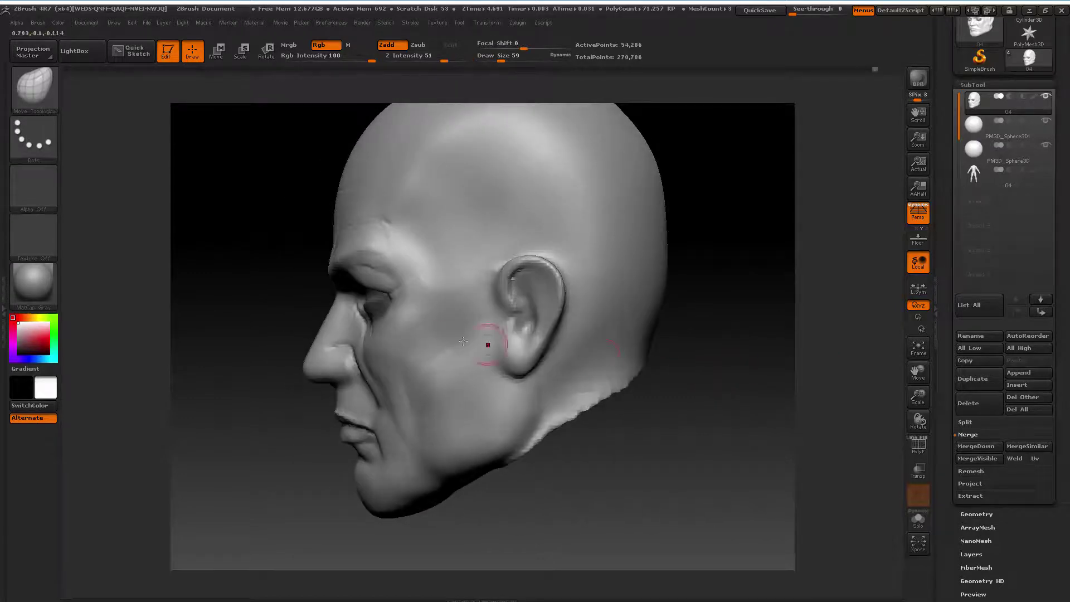
{"action": "left_click_drag", "start_coordinate": [252, 381], "coordinate": [256, 375]}
{"action": "left_click_drag", "start_coordinate": [918, 397], "coordinate": [918, 368]}
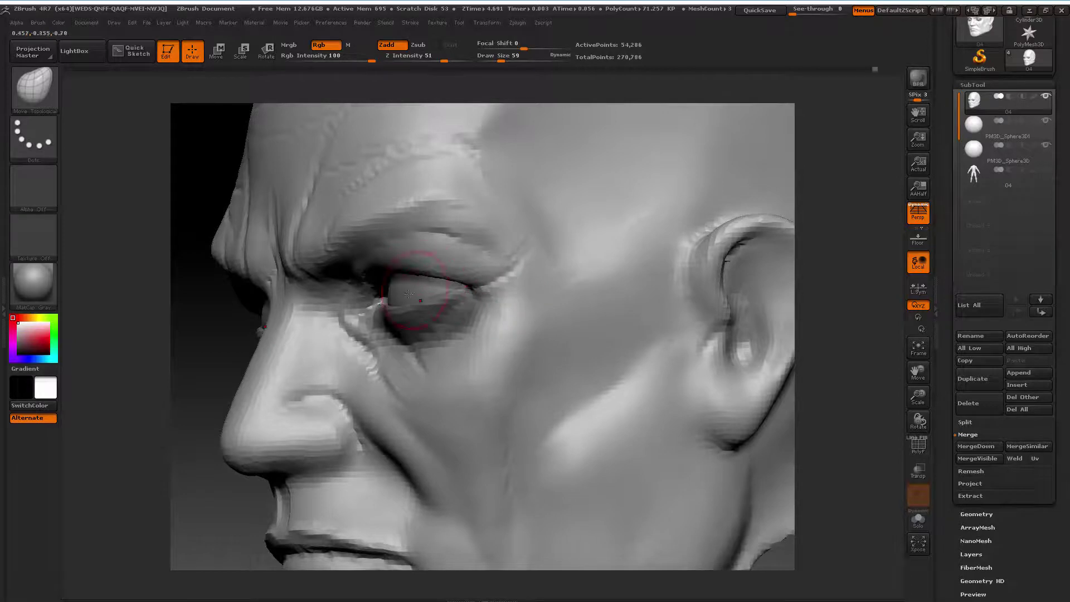
{"action": "left_click_drag", "start_coordinate": [209, 366], "coordinate": [242, 342]}
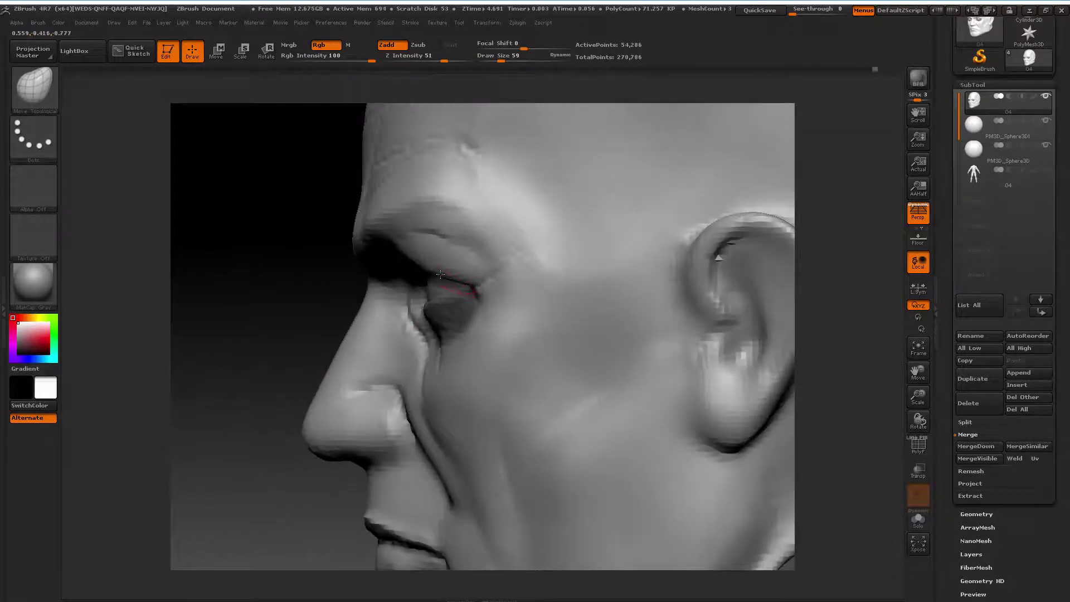
Reshape the eyelid at the eye corner and the skin under the eye, then recentre front
{"action": "left_click_drag", "start_coordinate": [429, 271], "coordinate": [445, 281]}
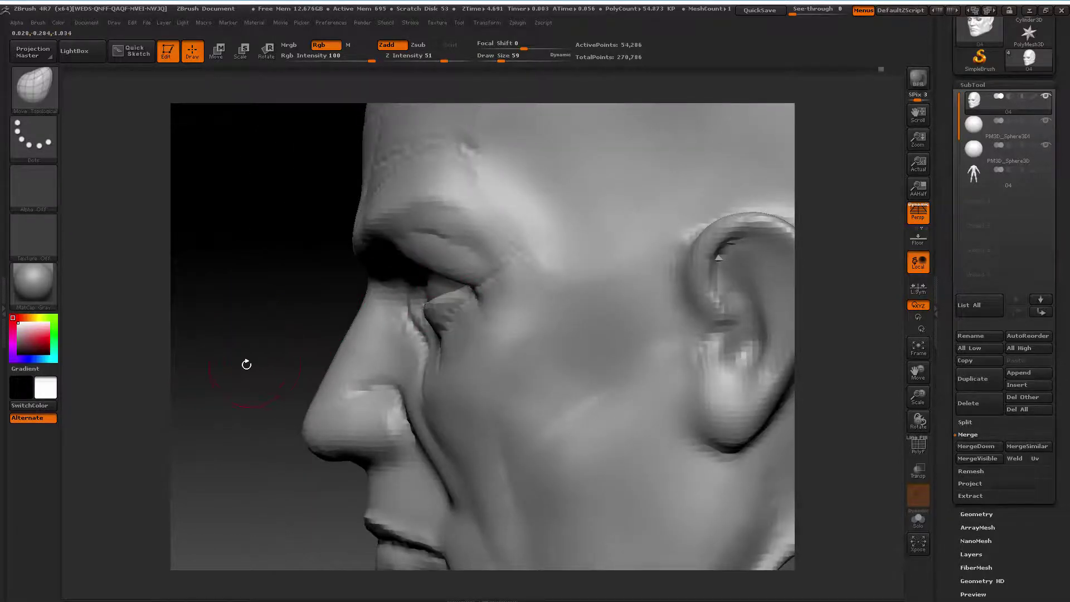
{"action": "left_click_drag", "start_coordinate": [246, 362], "coordinate": [267, 363]}
{"action": "left_click_drag", "start_coordinate": [390, 378], "coordinate": [429, 350]}
{"action": "left_click_drag", "start_coordinate": [918, 396], "coordinate": [912, 350]}
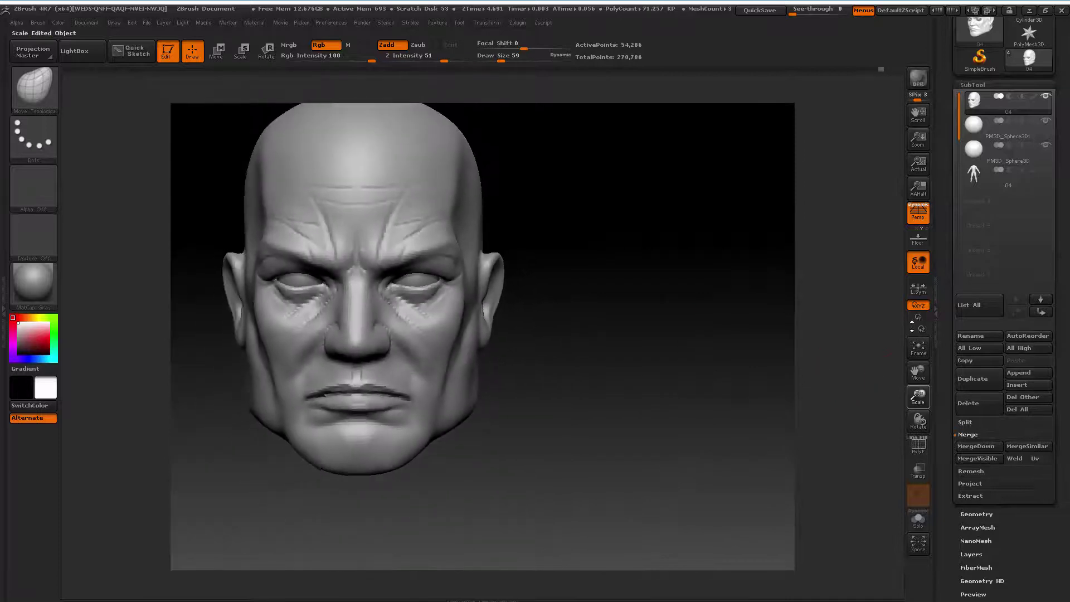
{"action": "left_click", "coordinate": [918, 349]}
{"action": "left_click_drag", "start_coordinate": [724, 356], "coordinate": [780, 363], "text": "shift"}
{"action": "key", "text": "space"}
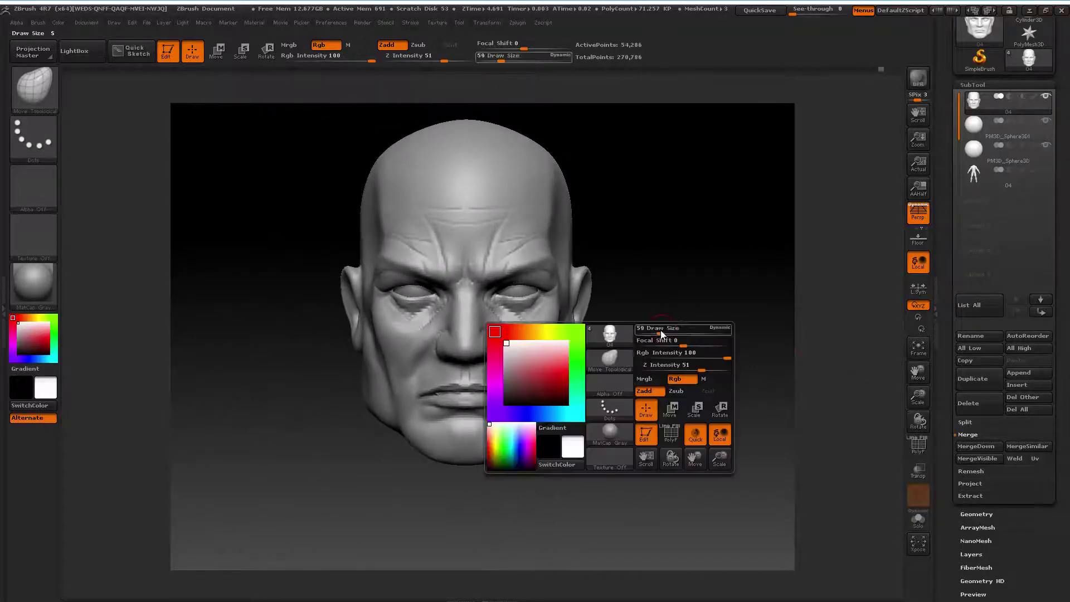
{"action": "left_click_drag", "start_coordinate": [654, 346], "coordinate": [651, 356], "text": "shift"}
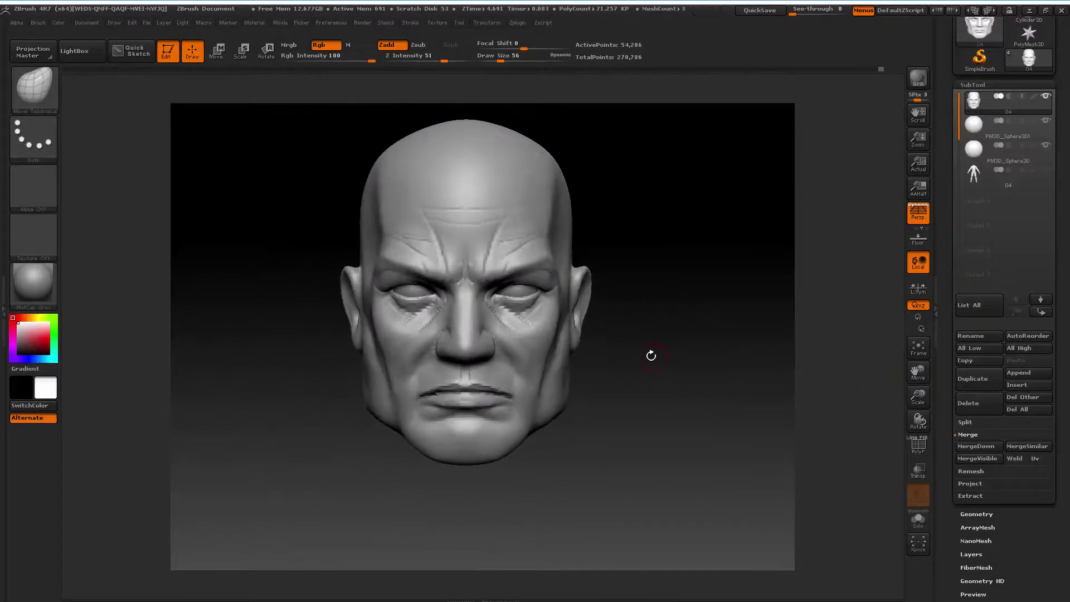
Switch back to ClayBuildup, zoom in on the face and shrink draw size to 24
{"action": "left_click", "coordinate": [39, 95]}
{"action": "left_click", "coordinate": [44, 88]}
{"action": "left_click", "coordinate": [159, 106]}
{"action": "left_click_drag", "start_coordinate": [664, 369], "coordinate": [824, 384]}
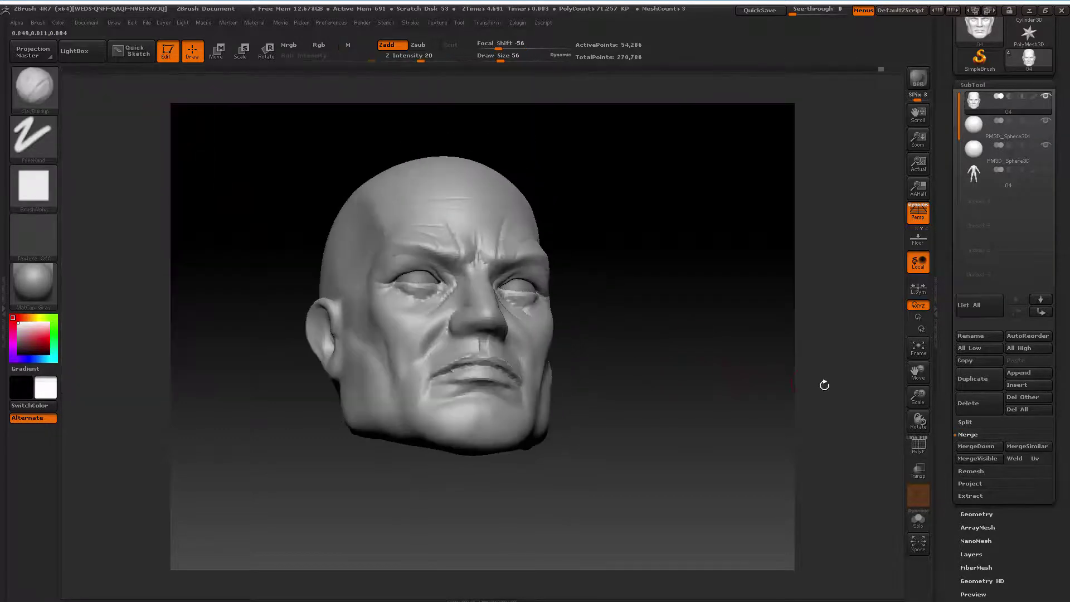
{"action": "mouse_move", "coordinate": [918, 397]}
{"action": "left_mouse_down"}
{"action": "mouse_move", "coordinate": [698, 331]}
{"action": "mouse_move", "coordinate": [489, 335]}
{"action": "left_mouse_up"}
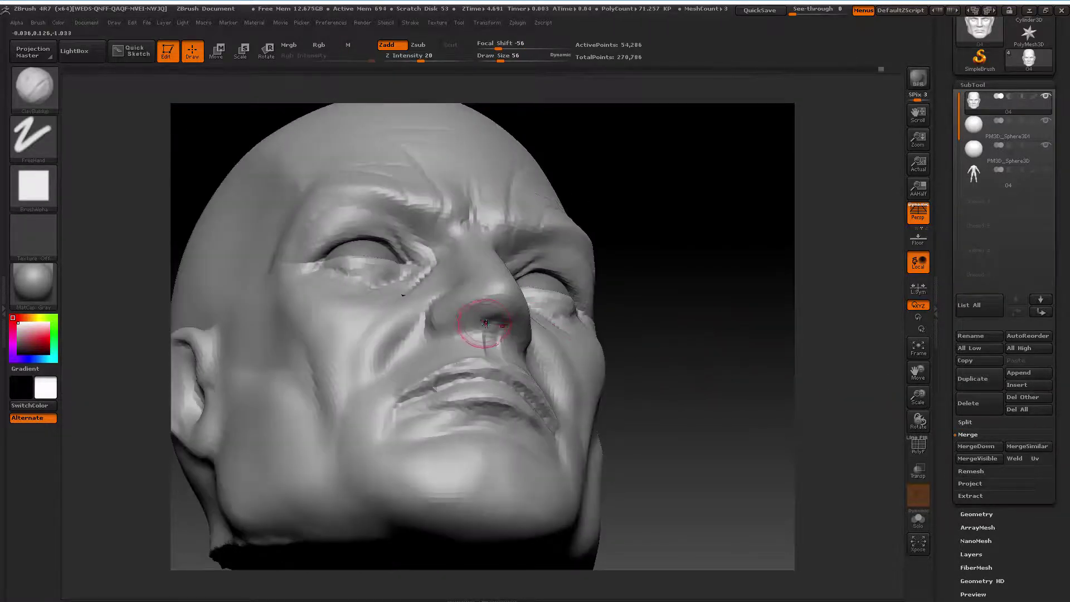
{"action": "key", "text": "bracketleft"}
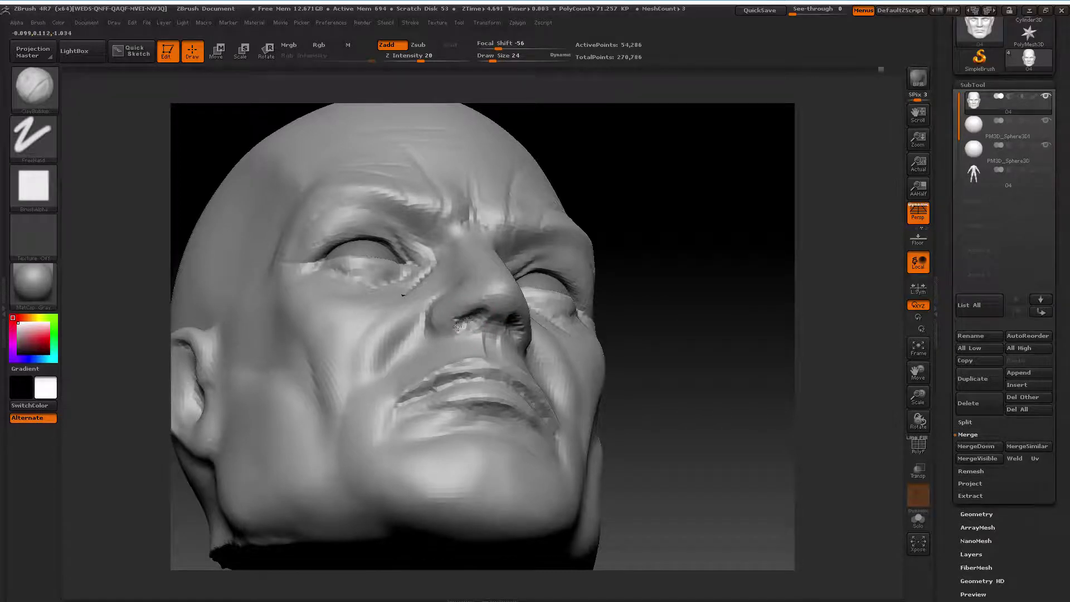
Mask near the nose and smooth the rough area around the nostril, checking the three-quarter profile
{"action": "mouse_move", "coordinate": [641, 286]}
{"action": "left_mouse_down"}
{"action": "mouse_move", "coordinate": [636, 298]}
{"action": "mouse_move", "coordinate": [649, 266]}
{"action": "mouse_move", "coordinate": [483, 317]}
{"action": "left_mouse_up"}
{"action": "key", "text": "ctrl"}
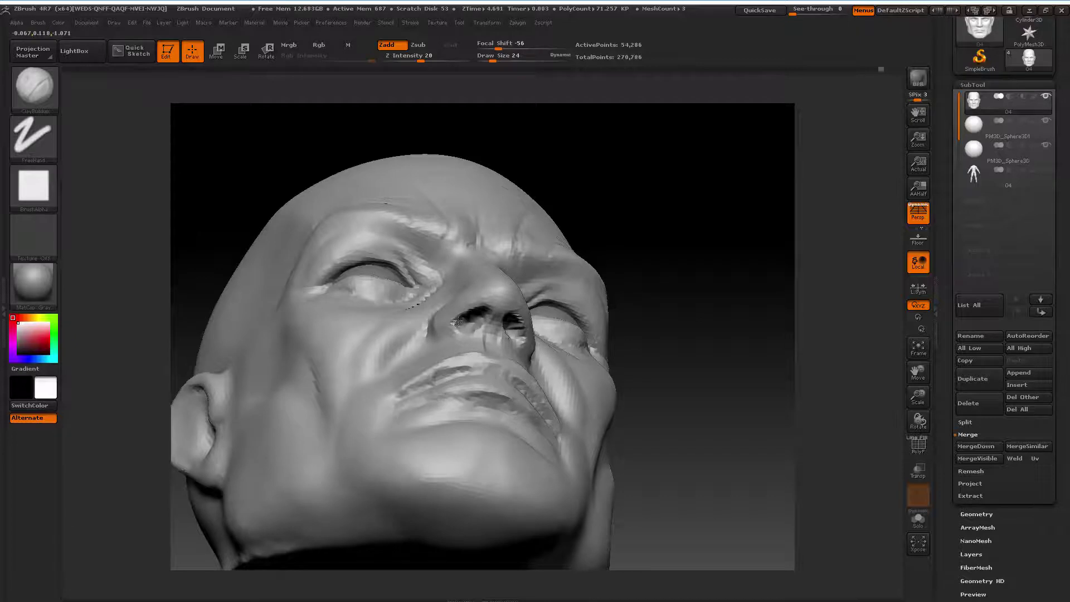
{"action": "mouse_move", "coordinate": [460, 321]}
{"action": "left_mouse_down"}
{"action": "mouse_move", "coordinate": [716, 282]}
{"action": "mouse_move", "coordinate": [713, 307]}
{"action": "mouse_move", "coordinate": [453, 370]}
{"action": "mouse_move", "coordinate": [540, 299]}
{"action": "left_mouse_up"}
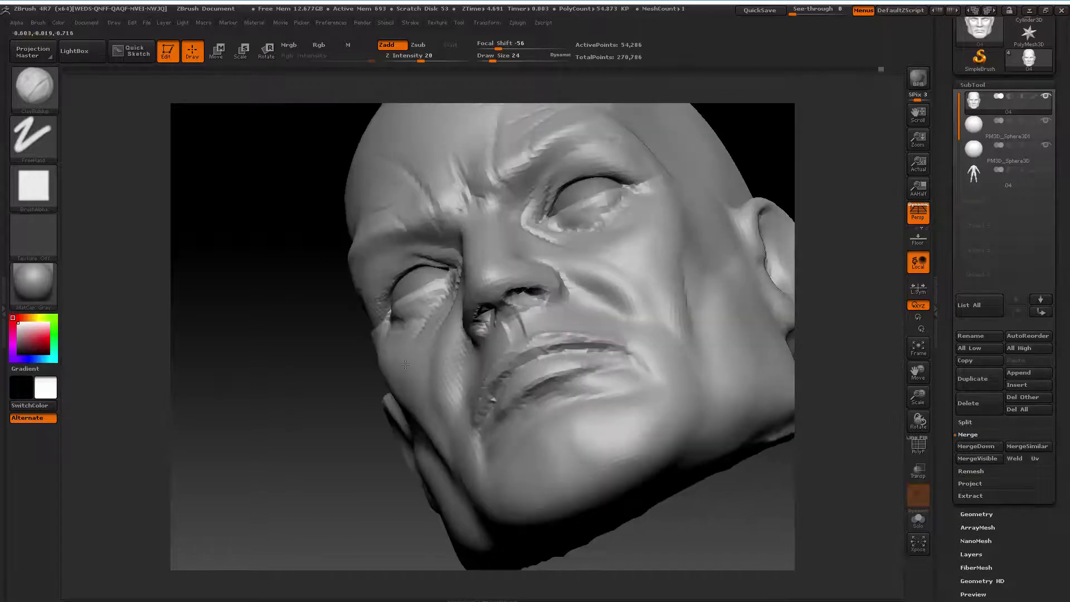
{"action": "left_click_drag", "start_coordinate": [543, 300], "coordinate": [334, 394]}
{"action": "key", "text": "shift+g"}
{"action": "key", "text": "shift"}
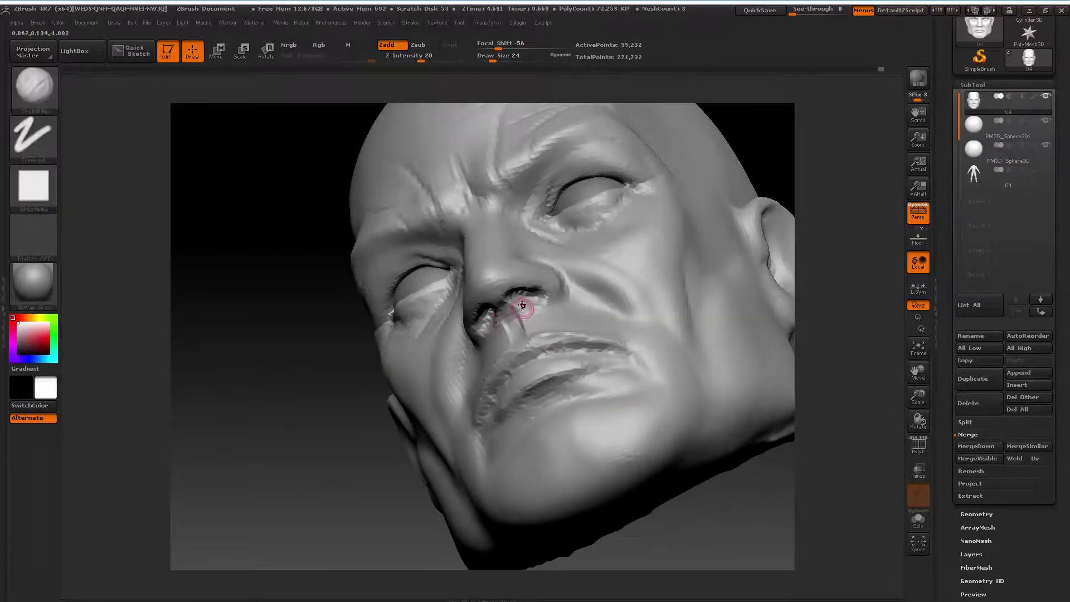
{"action": "left_click_drag", "start_coordinate": [324, 412], "coordinate": [618, 345], "text": "shift"}
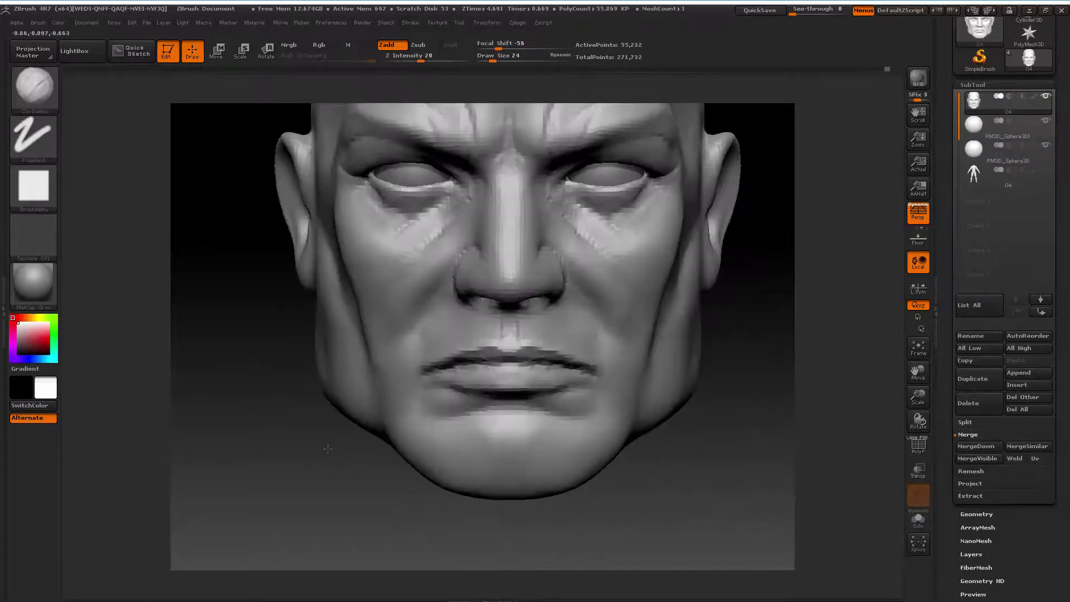
{"action": "left_click_drag", "start_coordinate": [902, 392], "coordinate": [669, 363]}
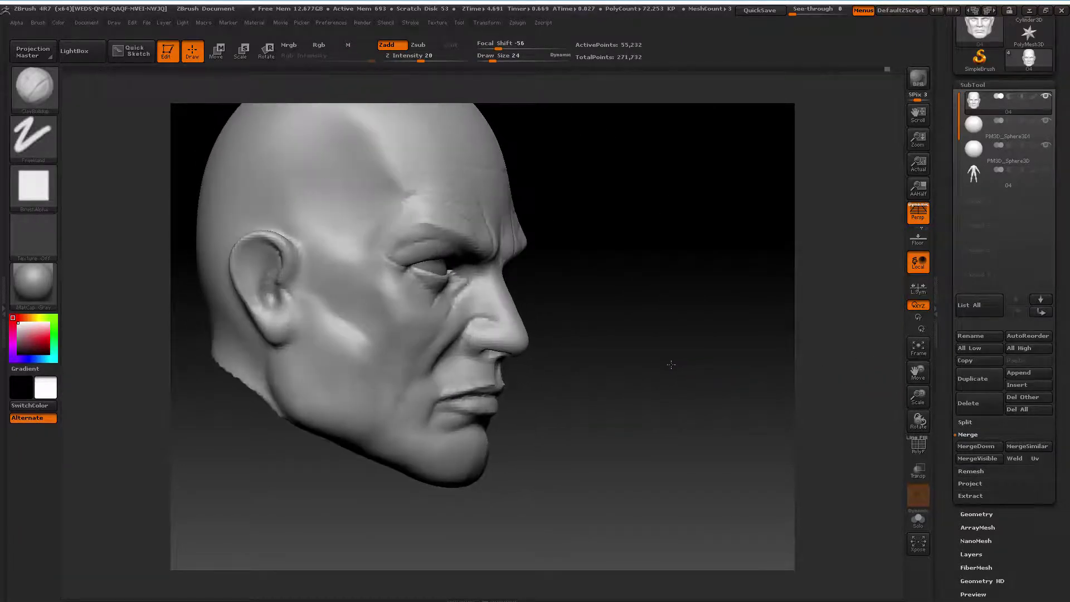
{"action": "left_click", "coordinate": [52, 93]}
Pick the Standard brush and sculpt the side of the nose from a profile view
{"action": "left_click", "coordinate": [539, 99]}
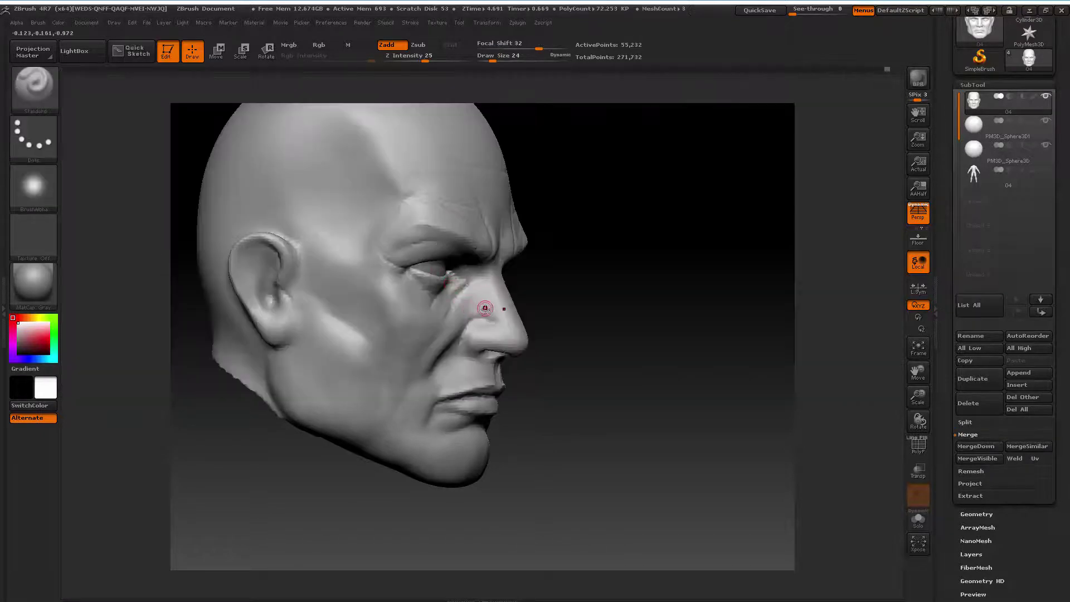
{"action": "left_click_drag", "start_coordinate": [912, 411], "coordinate": [850, 367]}
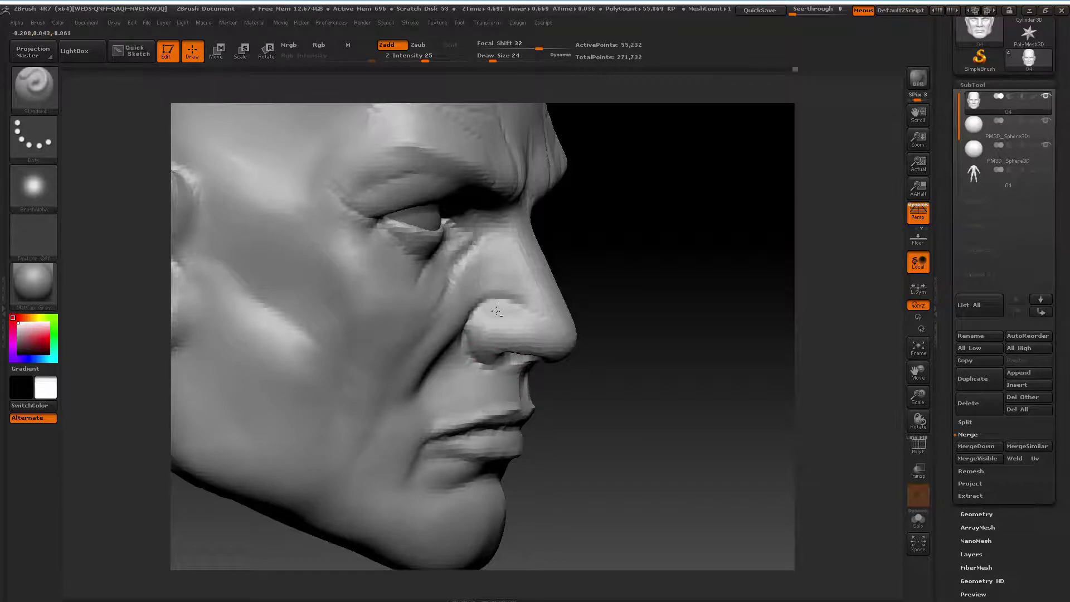
{"action": "mouse_move", "coordinate": [579, 306]}
{"action": "left_mouse_down"}
{"action": "mouse_move", "coordinate": [663, 310]}
{"action": "mouse_move", "coordinate": [639, 304]}
{"action": "mouse_move", "coordinate": [489, 335]}
{"action": "left_mouse_up"}
{"action": "left_click_drag", "start_coordinate": [918, 372], "coordinate": [925, 362]}
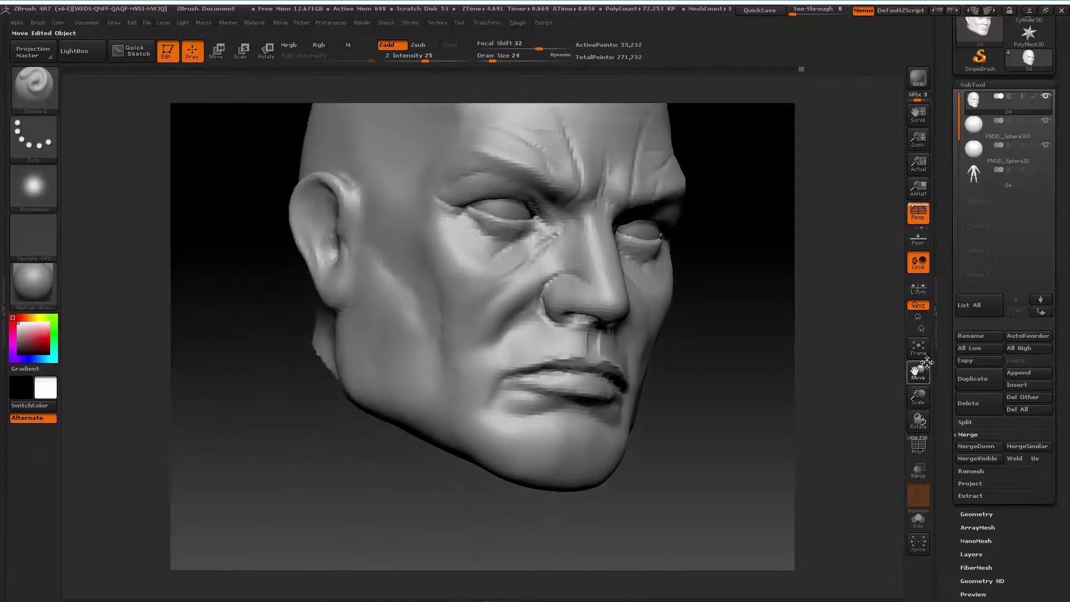
{"action": "left_click_drag", "start_coordinate": [730, 379], "coordinate": [704, 386]}
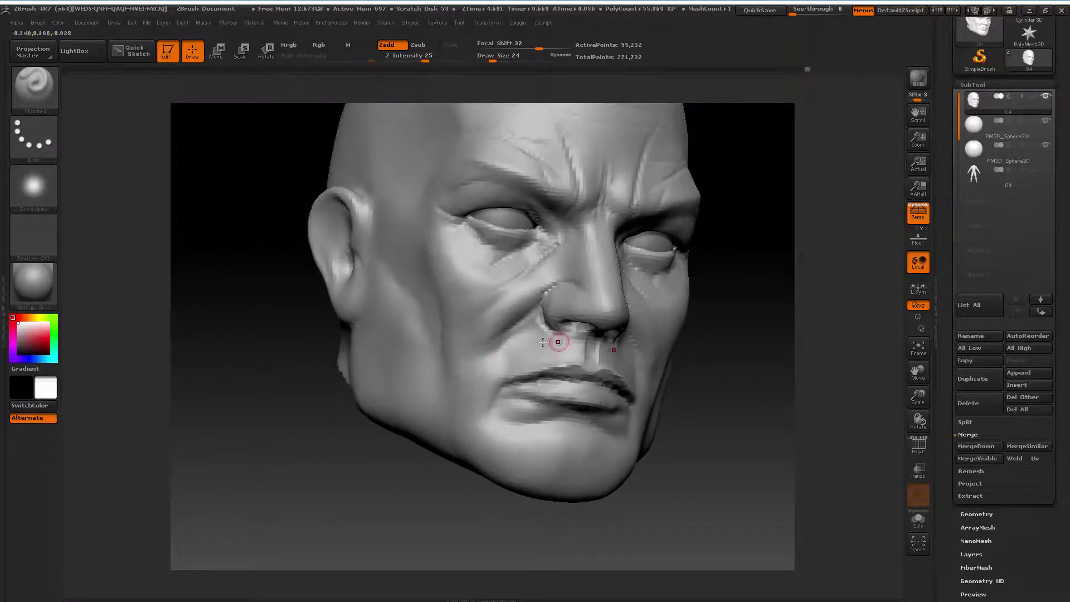
Smooth around the nostril and mouth corners with brush size between 22 and 35
{"action": "key", "text": "shift"}
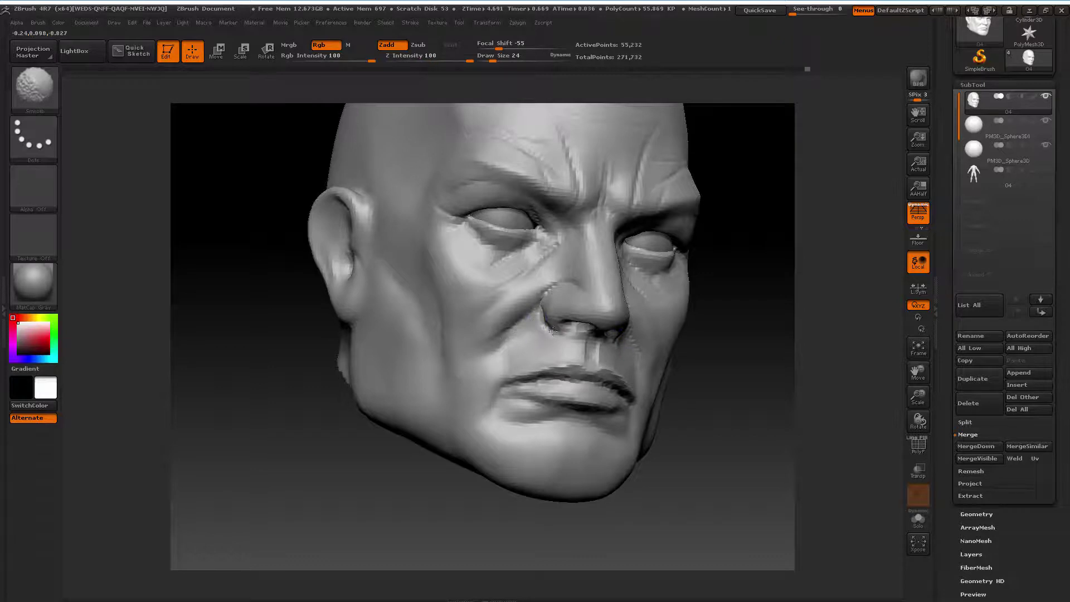
{"action": "left_click_drag", "start_coordinate": [918, 390], "coordinate": [916, 365]}
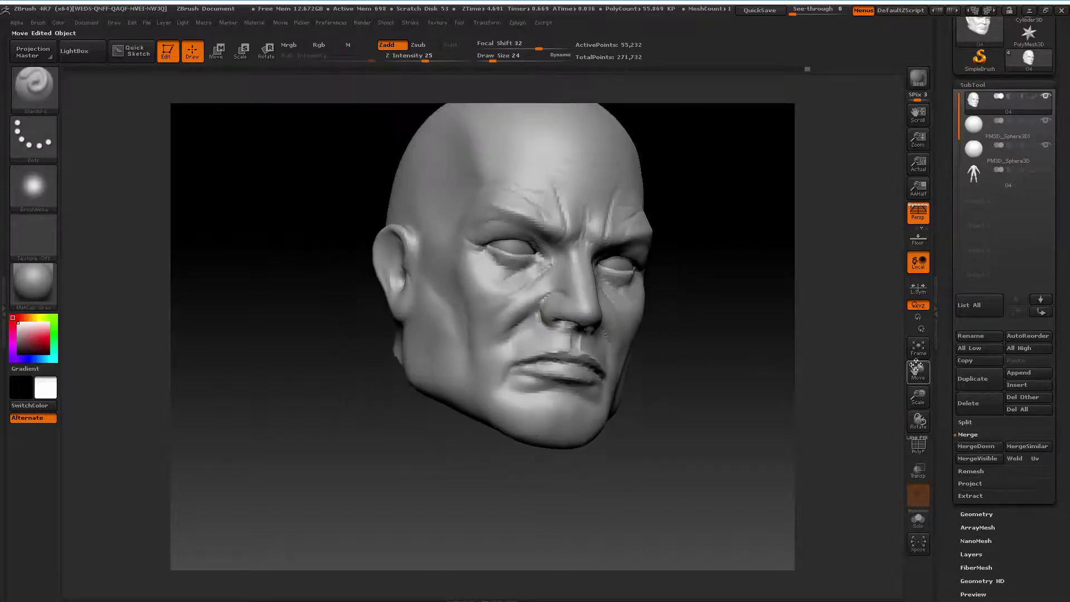
{"action": "mouse_move", "coordinate": [918, 420]}
{"action": "left_mouse_down"}
{"action": "mouse_move", "coordinate": [692, 418]}
{"action": "mouse_move", "coordinate": [741, 415]}
{"action": "left_mouse_up"}
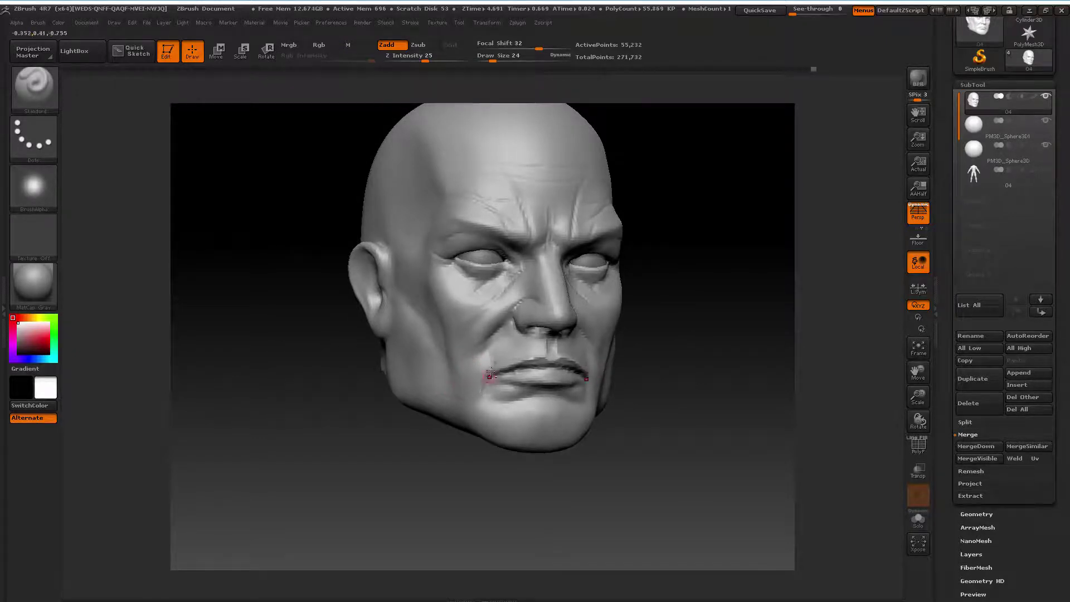
{"action": "key", "text": "space"}
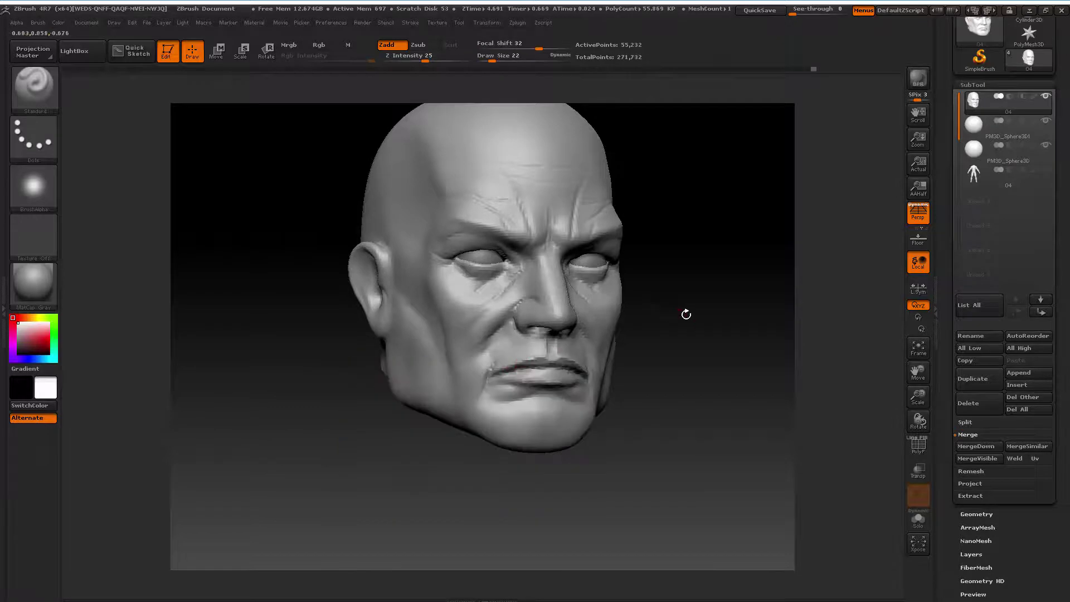
{"action": "left_click_drag", "start_coordinate": [686, 310], "coordinate": [657, 312]}
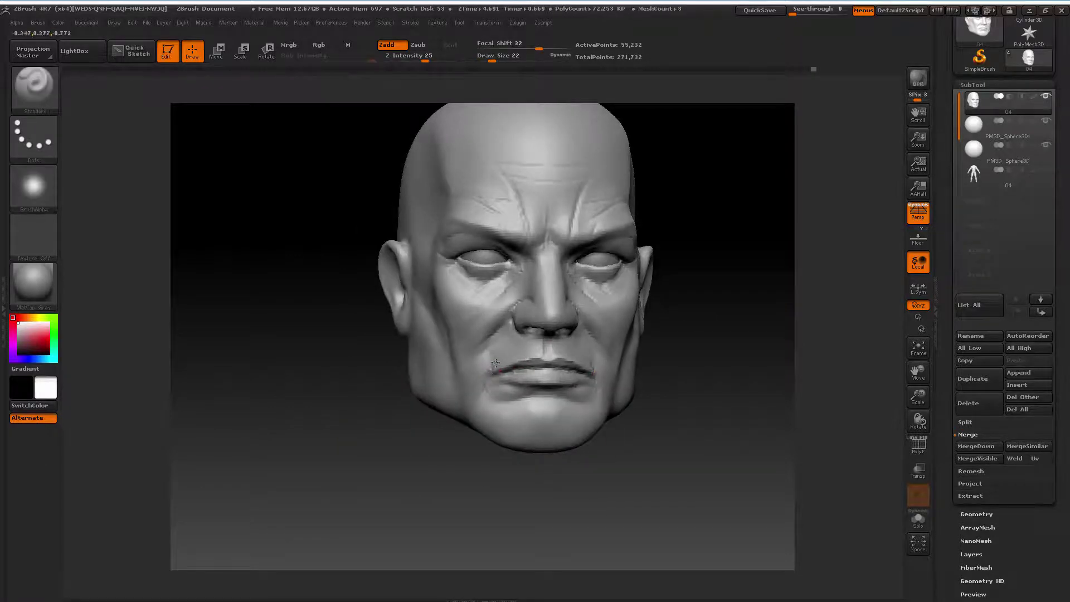
{"action": "key", "text": "space"}
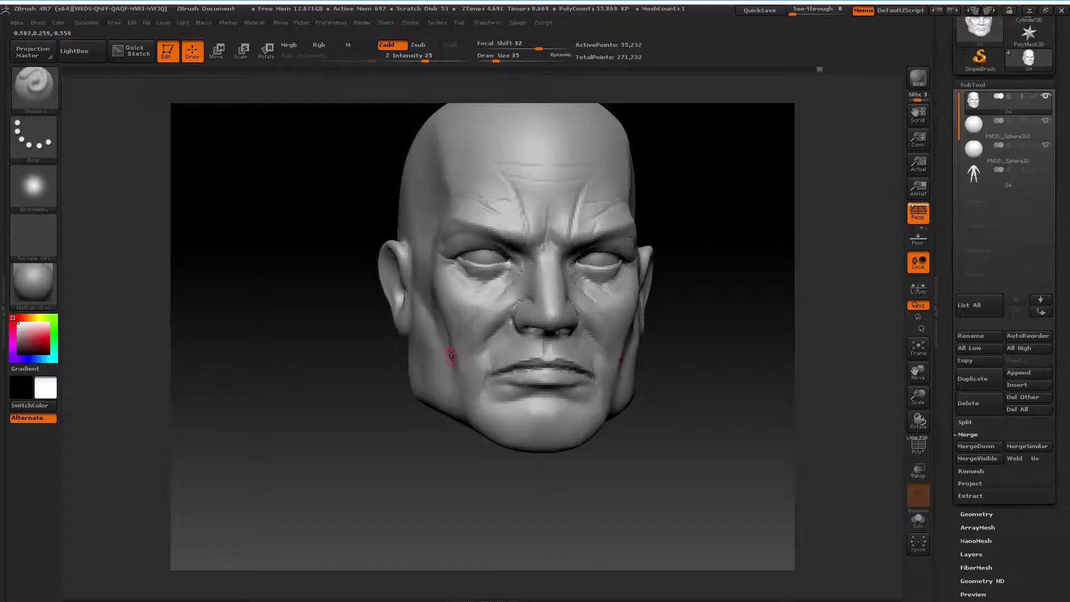
{"action": "left_click_drag", "start_coordinate": [573, 308], "coordinate": [708, 311]}
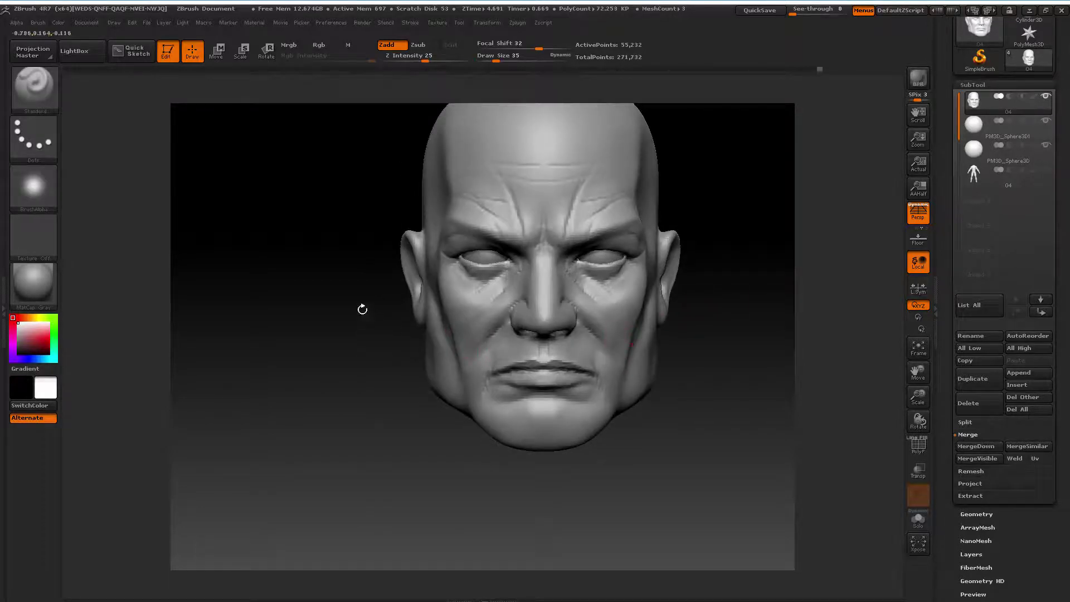
{"action": "left_click", "coordinate": [55, 101]}
Select the ClayBuildup brush at size 97 and frame the face front-on
{"action": "left_click", "coordinate": [151, 99]}
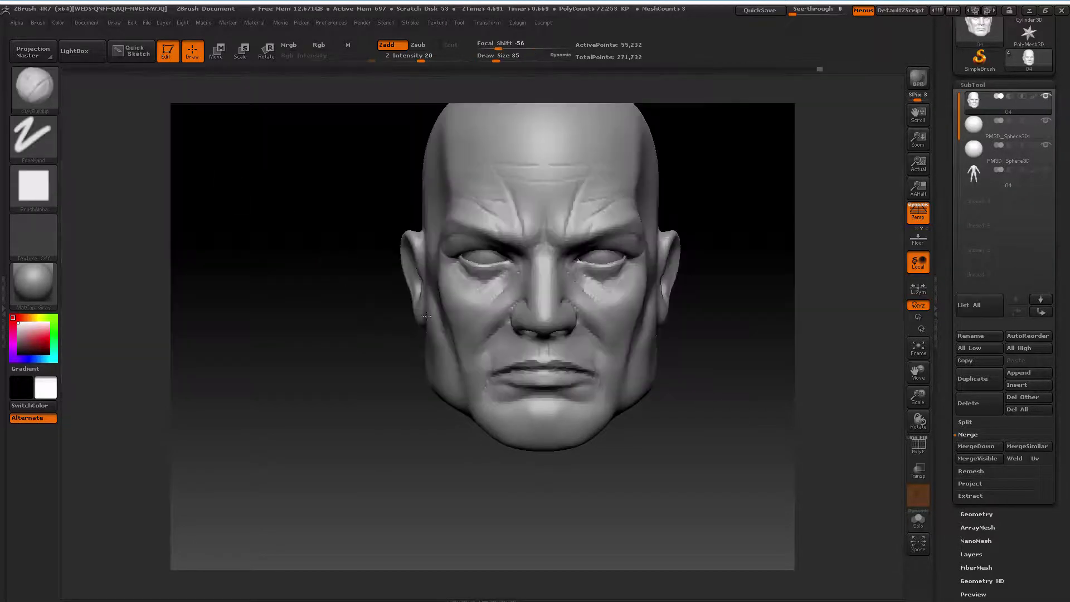
{"action": "left_click_drag", "start_coordinate": [683, 349], "coordinate": [647, 329]}
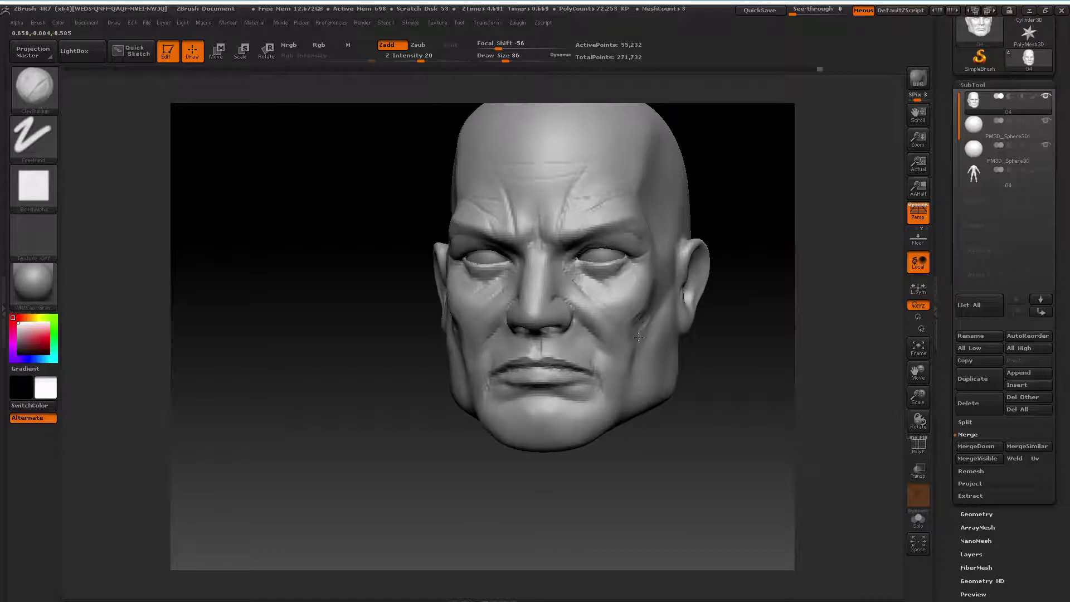
{"action": "key", "text": "bracketright"}
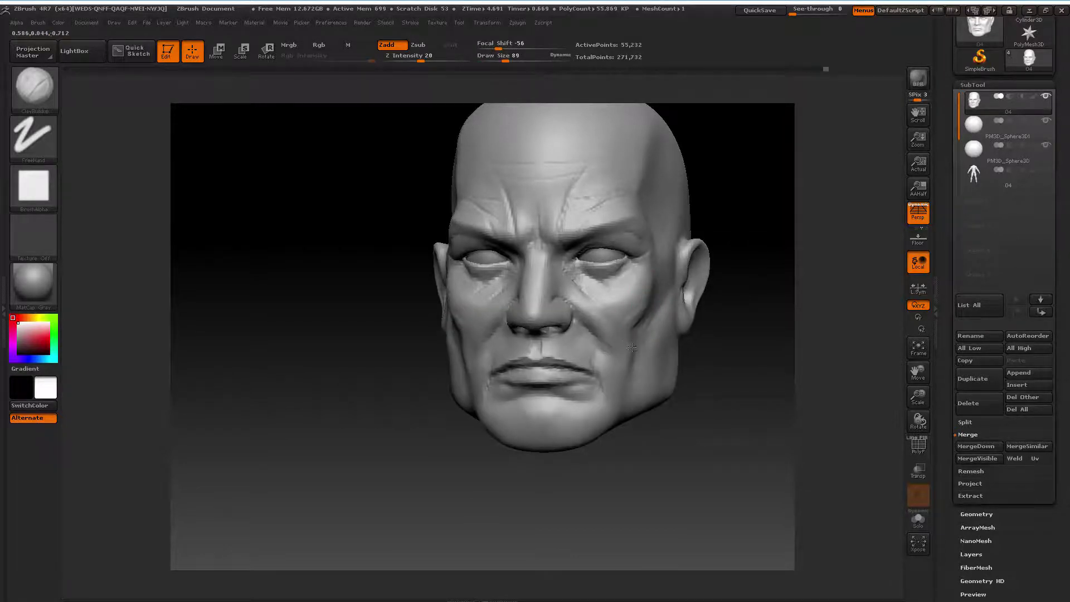
{"action": "key", "text": "shift"}
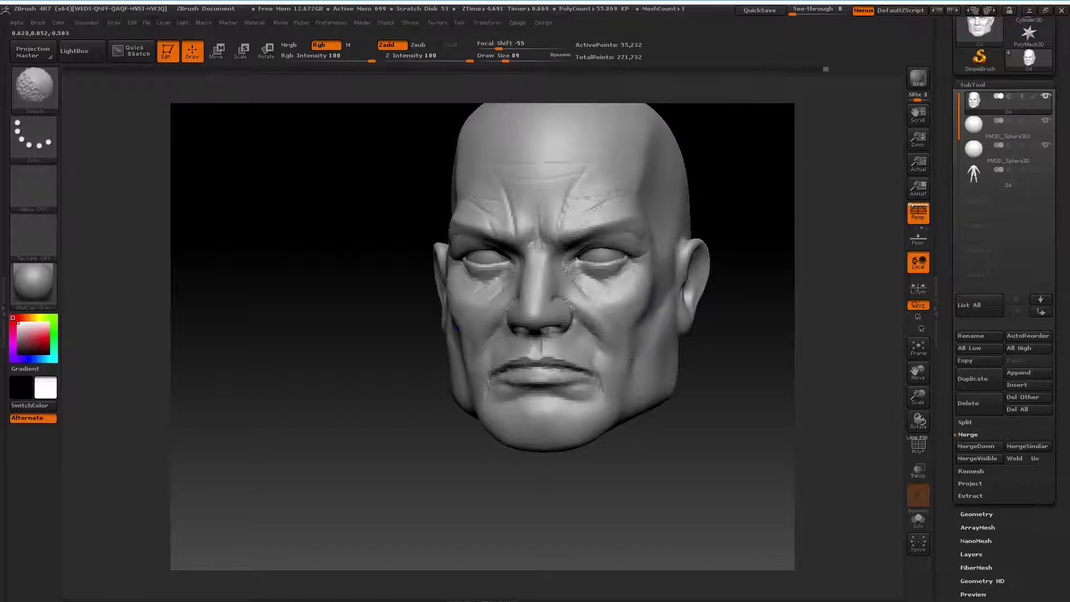
{"action": "left_click_drag", "start_coordinate": [544, 489], "coordinate": [538, 506]}
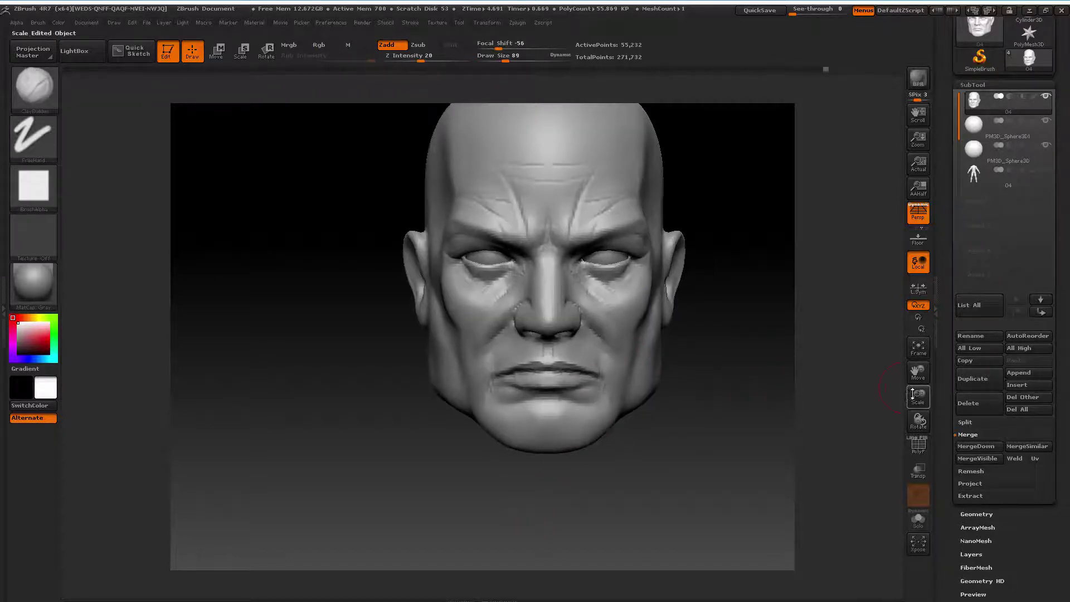
{"action": "left_click_drag", "start_coordinate": [917, 397], "coordinate": [858, 375]}
{"action": "key", "text": "bracketright"}
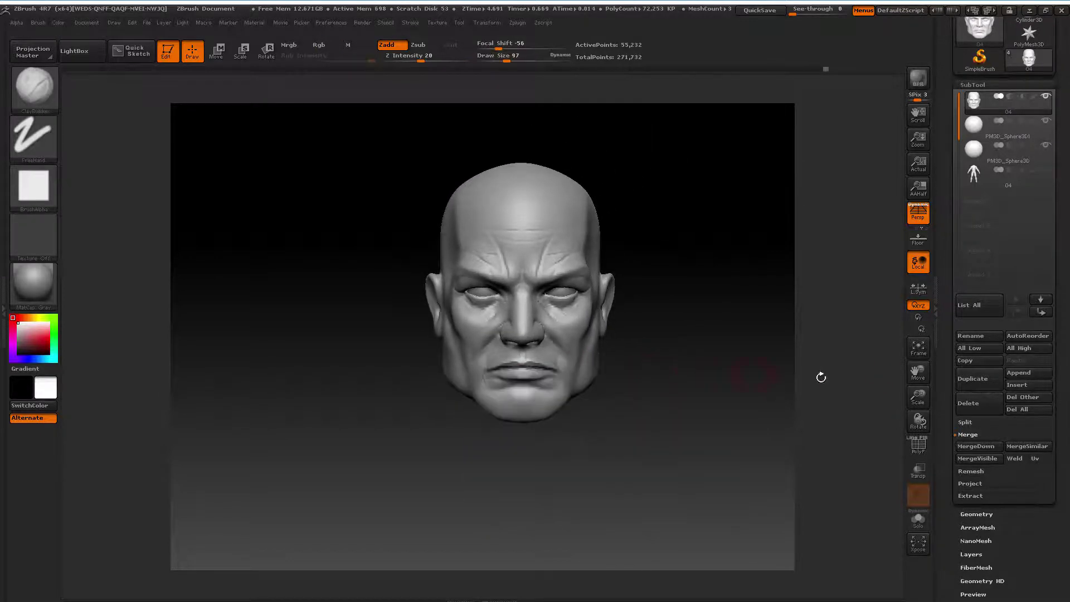
{"action": "left_click_drag", "start_coordinate": [918, 396], "coordinate": [822, 374]}
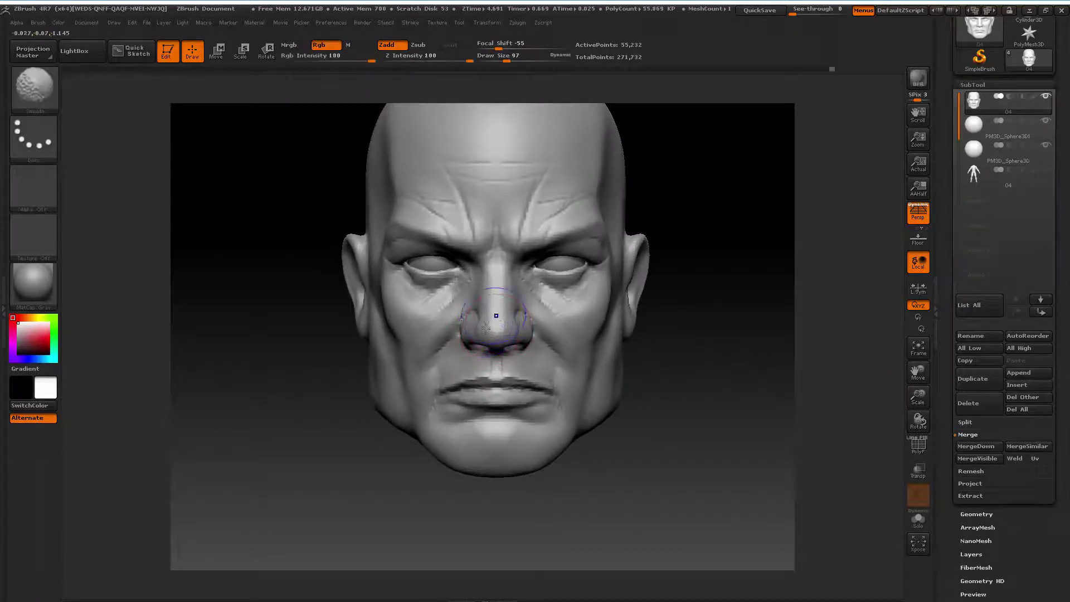
{"action": "left_click_drag", "start_coordinate": [917, 397], "coordinate": [652, 387]}
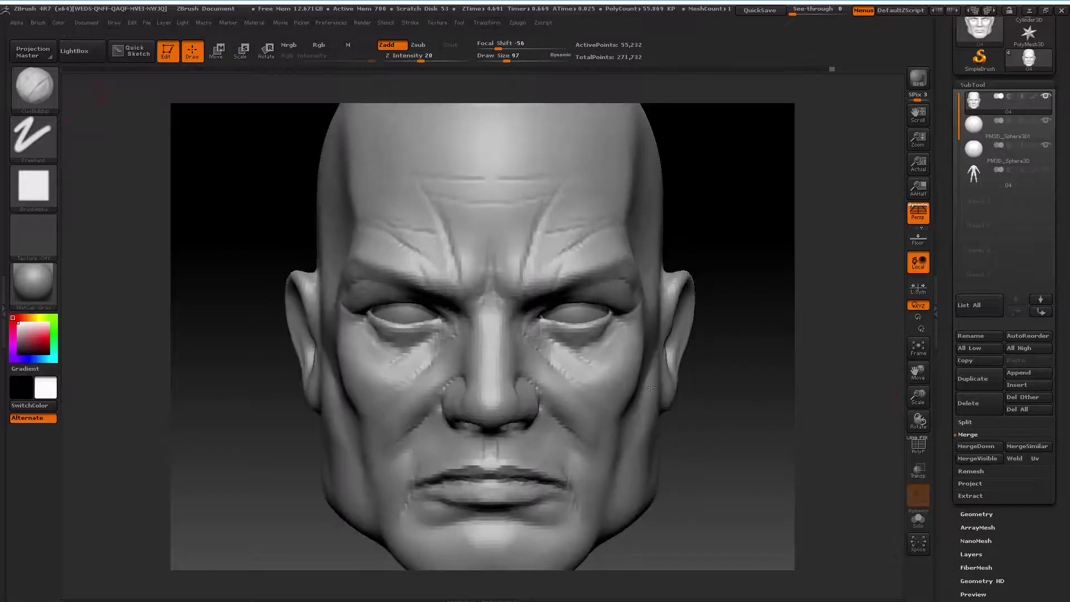
Smooth the forehead with a size-35 brush, then reframe near-frontal at size 62
{"action": "key", "text": "bracketleft"}
{"action": "key", "text": "bracketleft"}
{"action": "key", "text": "bracketleft"}
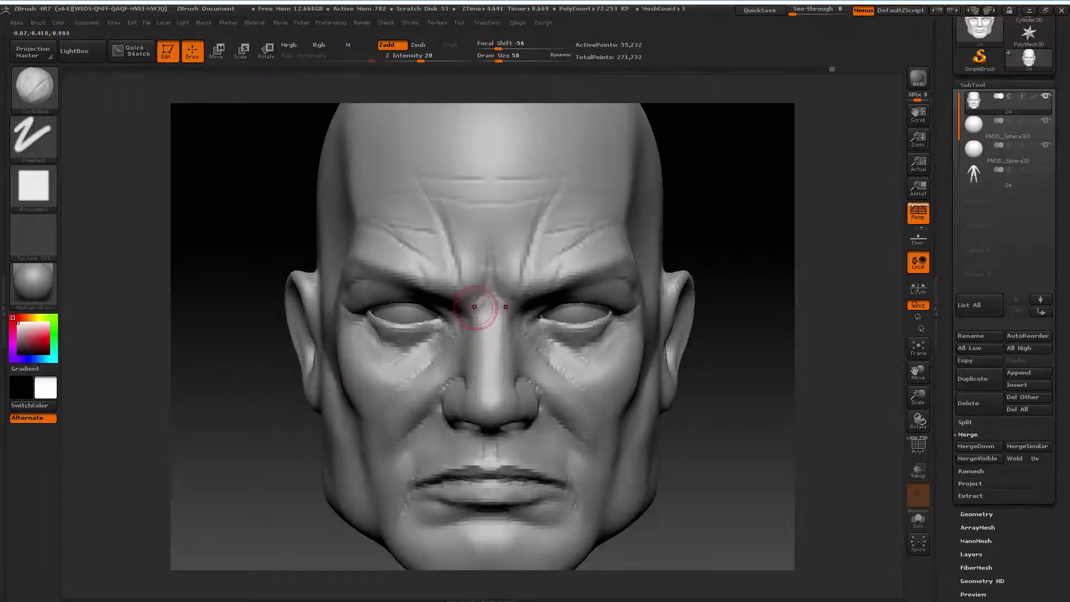
{"action": "key", "text": "bracketleft"}
{"action": "key", "text": "bracketleft"}
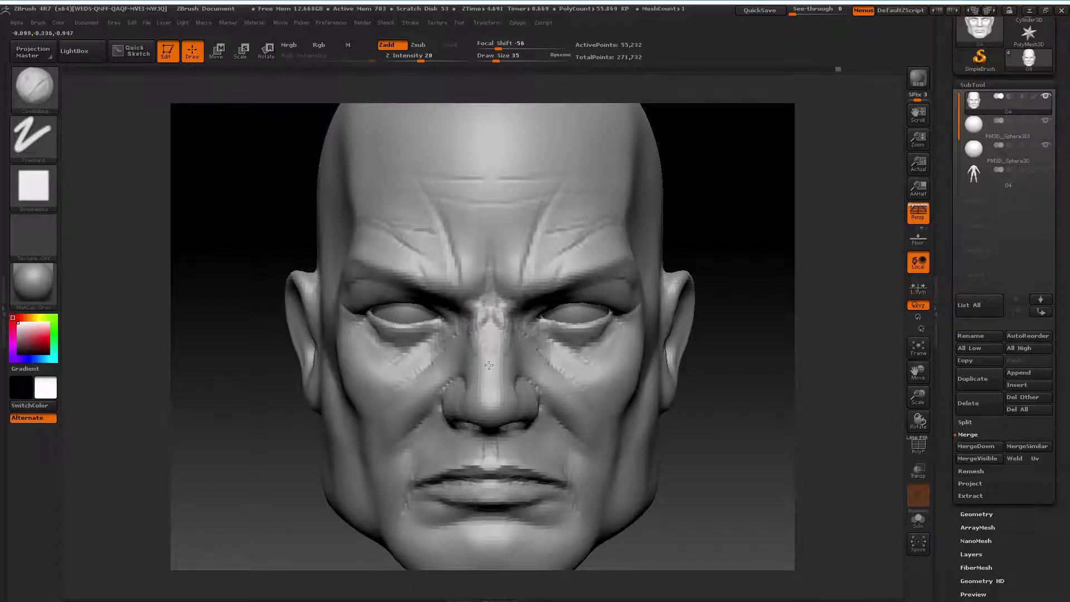
{"action": "key", "text": "shift"}
{"action": "key", "text": "shift"}
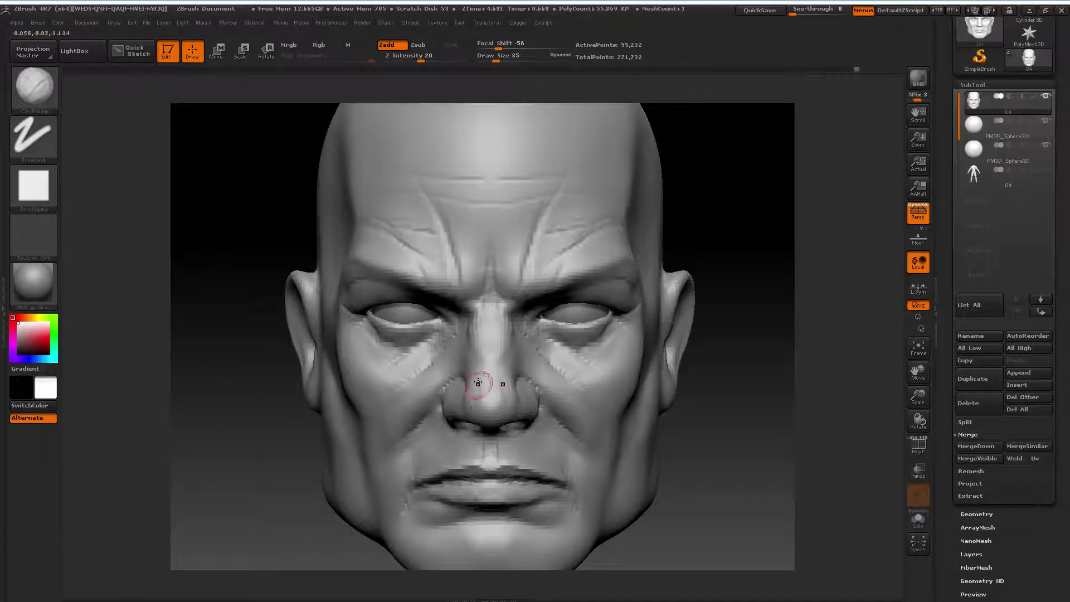
{"action": "key", "text": "shift"}
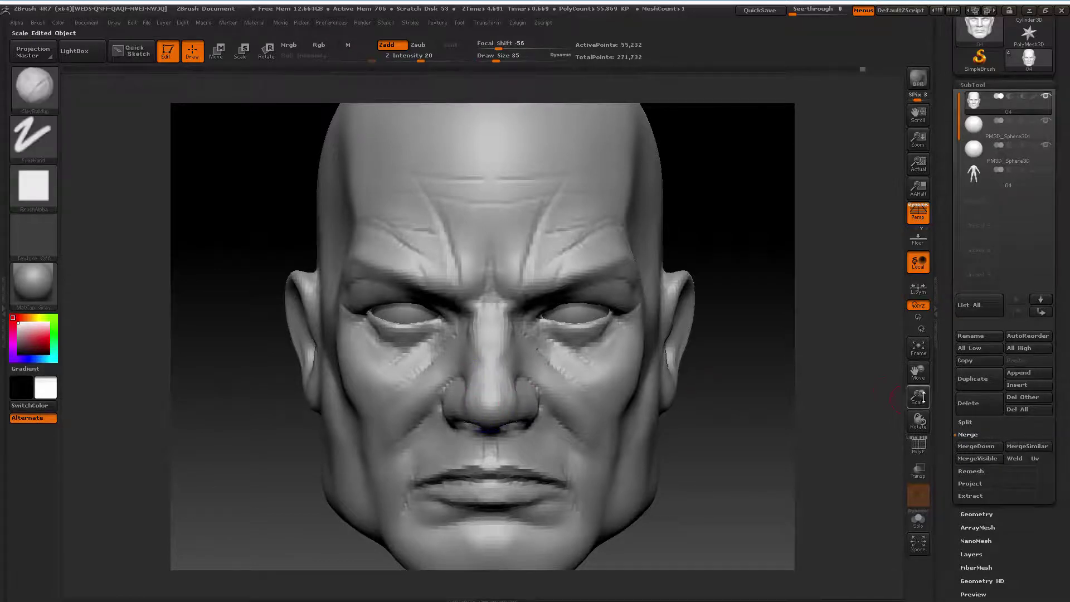
{"action": "left_click_drag", "start_coordinate": [923, 397], "coordinate": [897, 390]}
{"action": "mouse_move", "coordinate": [671, 399]}
{"action": "left_mouse_down"}
{"action": "mouse_move", "coordinate": [755, 402]}
{"action": "mouse_move", "coordinate": [734, 408]}
{"action": "mouse_move", "coordinate": [744, 404]}
{"action": "left_mouse_up"}
{"action": "left_click_drag", "start_coordinate": [919, 397], "coordinate": [922, 412]}
{"action": "left_click_drag", "start_coordinate": [780, 415], "coordinate": [717, 428]}
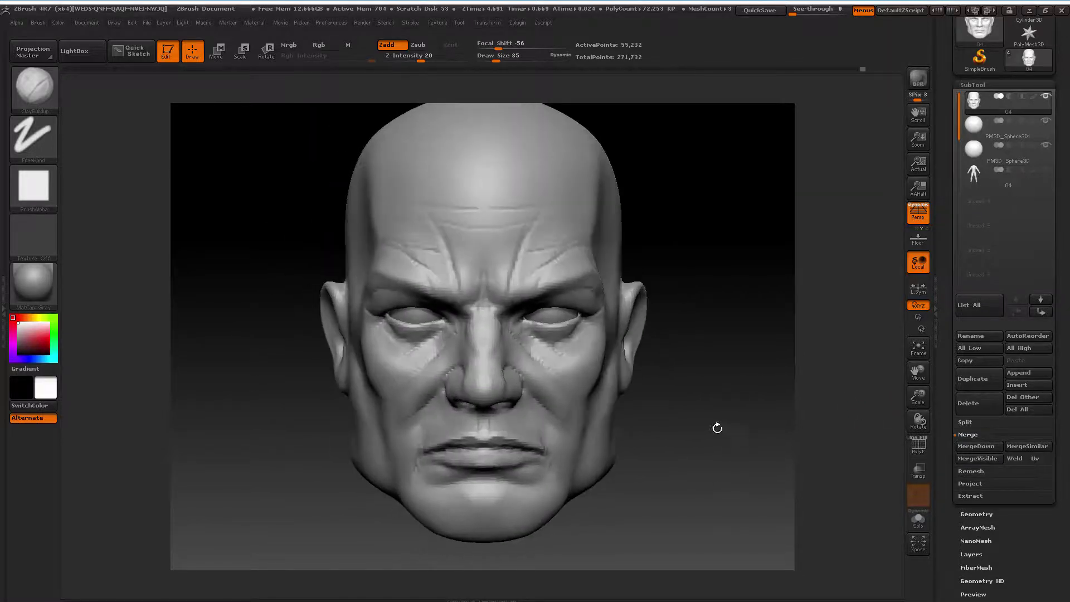
{"action": "key", "text": "space"}
{"action": "left_click_drag", "start_coordinate": [917, 371], "coordinate": [897, 426]}
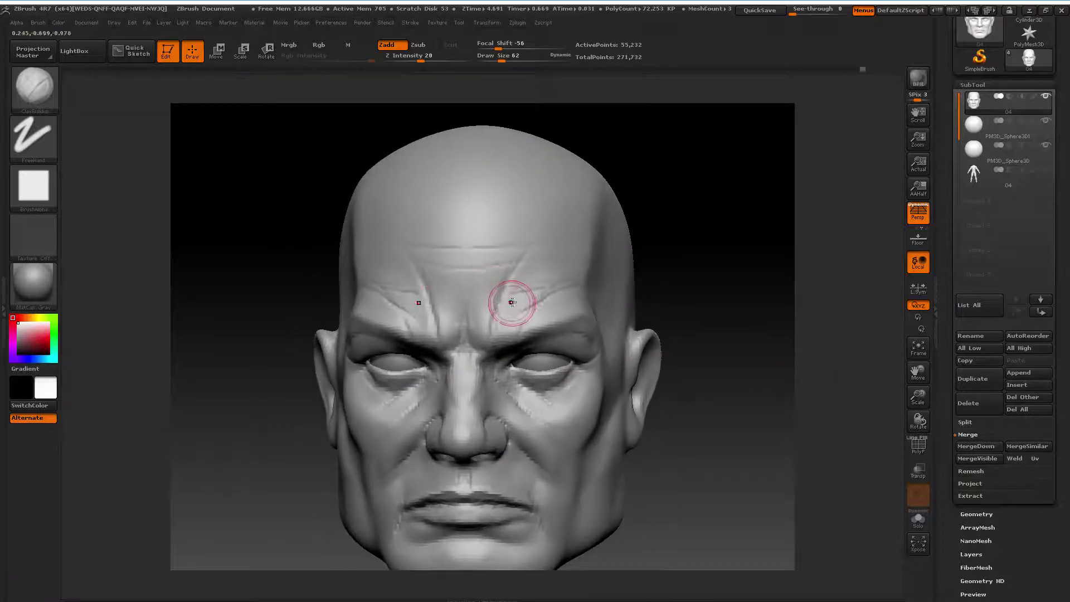
Deepen the right diagonal forehead crease and smooth the brow furrow and glabella
{"action": "left_click_drag", "start_coordinate": [526, 245], "coordinate": [489, 334]}
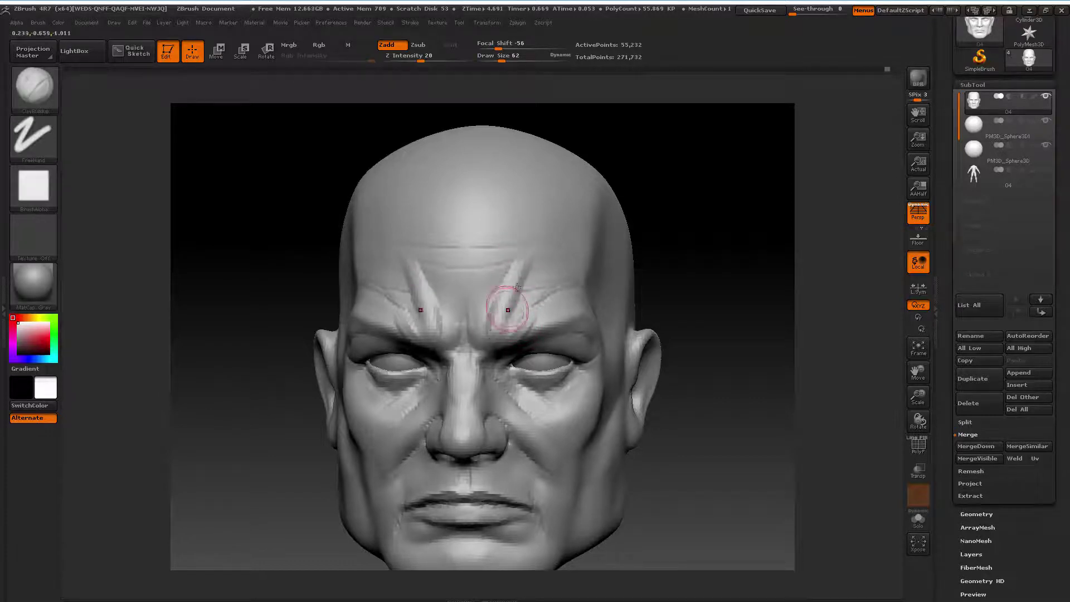
{"action": "left_click_drag", "start_coordinate": [517, 287], "coordinate": [513, 300], "text": "shift"}
{"action": "left_click_drag", "start_coordinate": [505, 336], "coordinate": [458, 339], "text": "shift"}
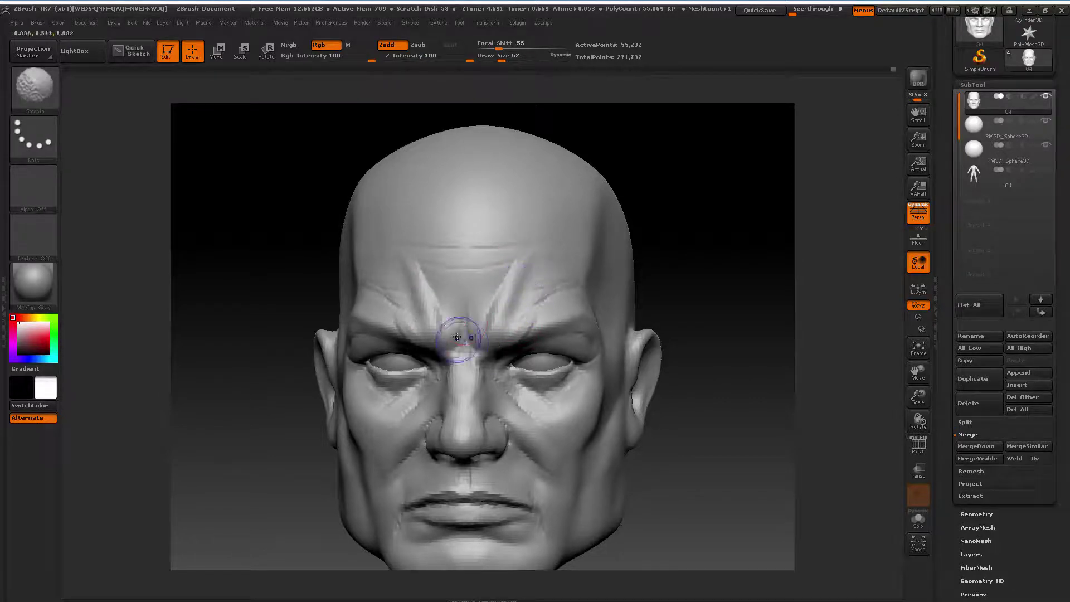
{"action": "key", "text": "space"}
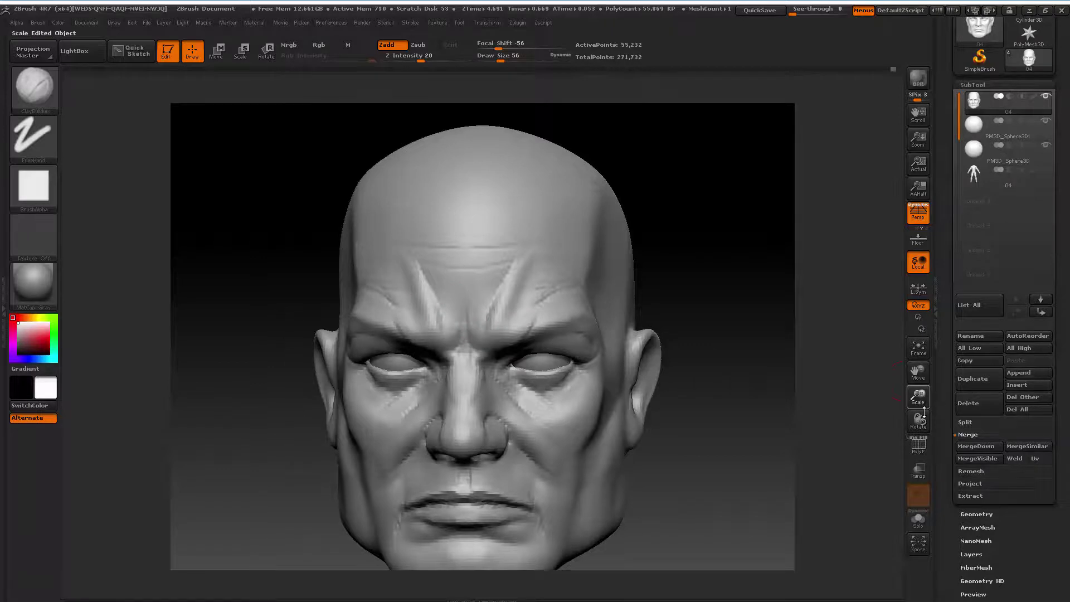
At brush size 30, carve a vertical glabella crease and soften it toward the nose
{"action": "left_click_drag", "start_coordinate": [892, 376], "coordinate": [869, 388], "text": "alt"}
{"action": "key", "text": "space"}
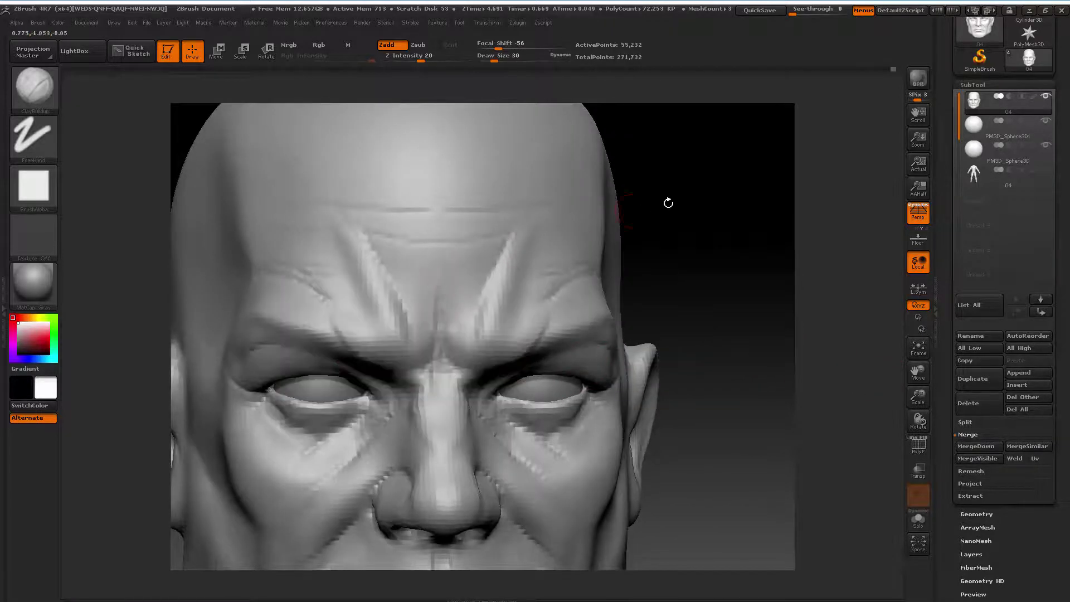
{"action": "left_click_drag", "start_coordinate": [668, 204], "coordinate": [672, 184], "text": "alt"}
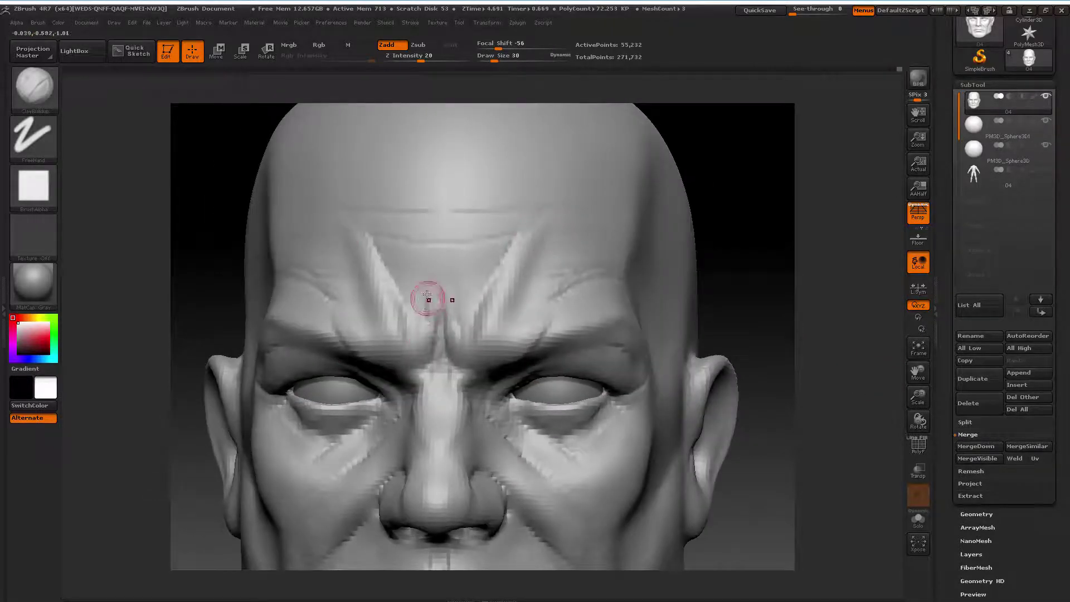
{"action": "mouse_move", "coordinate": [430, 300]}
{"action": "left_mouse_down"}
{"action": "mouse_move", "coordinate": [435, 347]}
{"action": "mouse_move", "coordinate": [425, 276]}
{"action": "mouse_move", "coordinate": [426, 351]}
{"action": "left_mouse_up"}
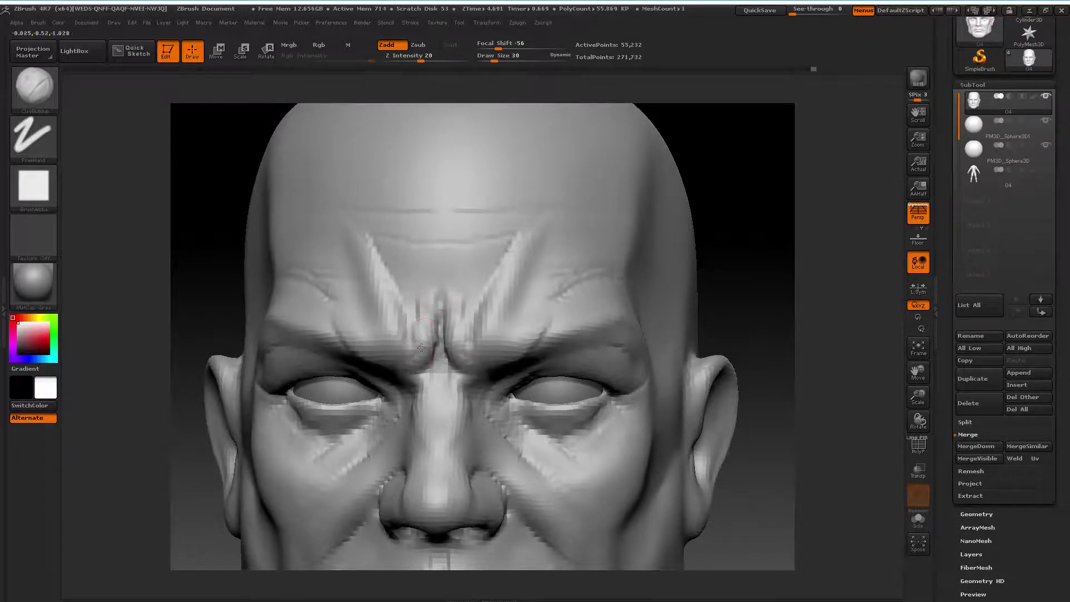
{"action": "left_click_drag", "start_coordinate": [429, 299], "coordinate": [421, 337], "text": "shift"}
{"action": "left_click_drag", "start_coordinate": [439, 272], "coordinate": [416, 384], "text": "shift"}
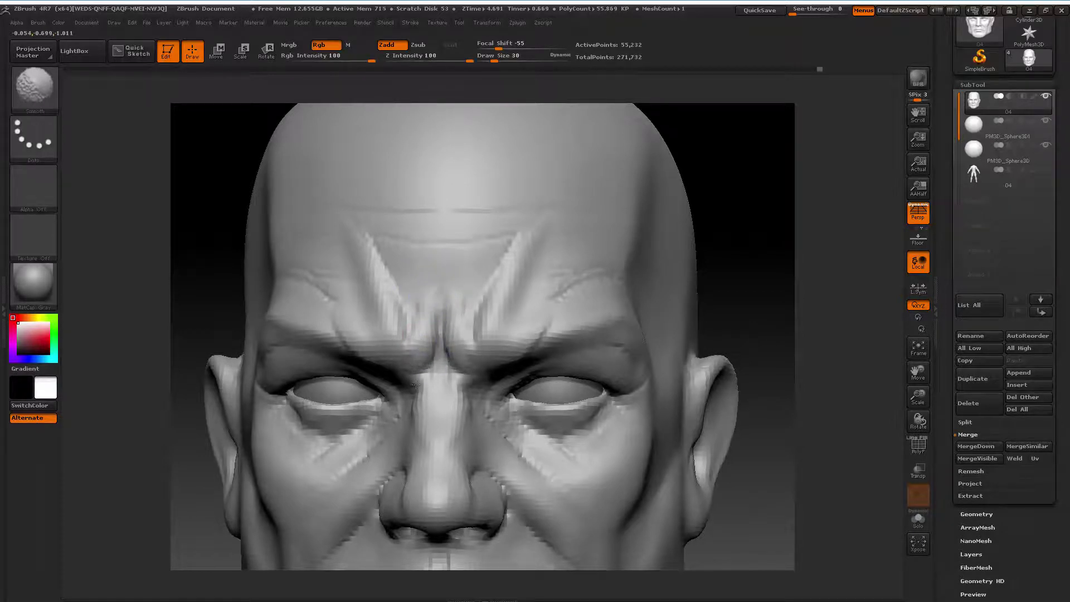
Set brush size to 53 and reframe the view on the forehead
{"action": "left_click_drag", "start_coordinate": [888, 394], "coordinate": [663, 352], "text": "alt"}
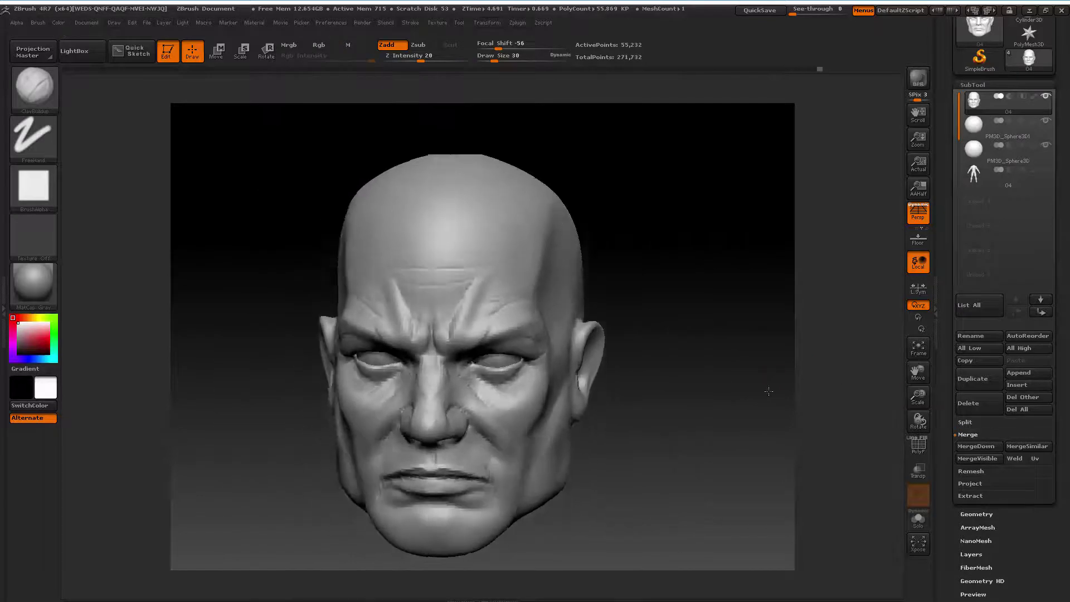
{"action": "right_click_drag", "start_coordinate": [664, 352], "coordinate": [692, 344]}
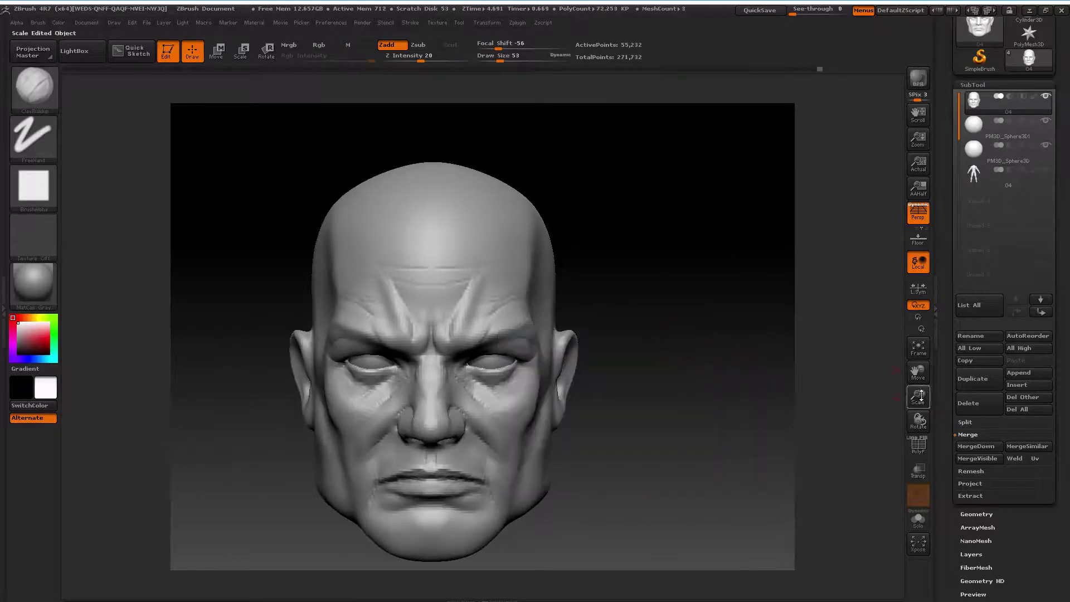
{"action": "left_click_drag", "start_coordinate": [925, 398], "coordinate": [922, 384]}
{"action": "left_click_drag", "start_coordinate": [795, 368], "coordinate": [562, 304]}
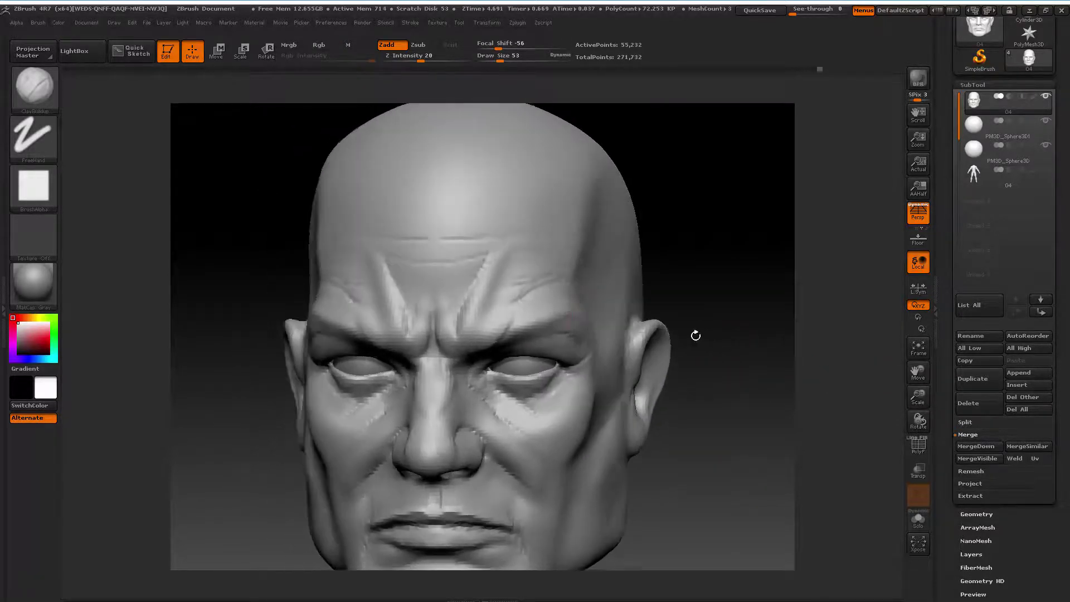
Reshape both brow ridges symmetrically with ClayBuildup at brush size 45
{"action": "right_click", "coordinate": [562, 304]}
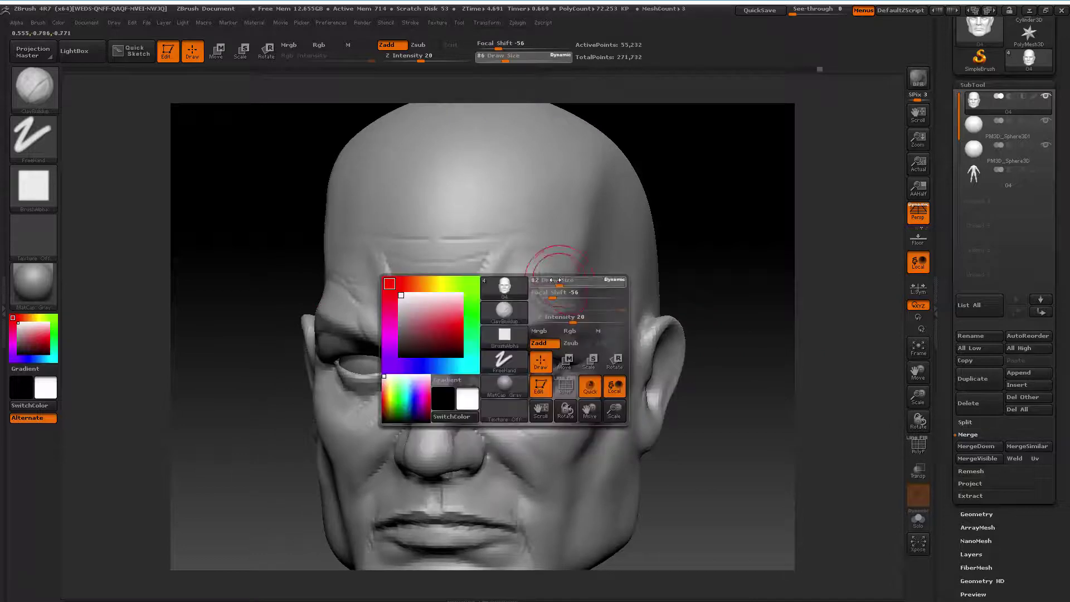
{"action": "right_click_drag", "start_coordinate": [562, 296], "coordinate": [521, 294]}
{"action": "left_click_drag", "start_coordinate": [732, 242], "coordinate": [597, 258]}
{"action": "right_click_drag", "start_coordinate": [597, 258], "coordinate": [533, 280]}
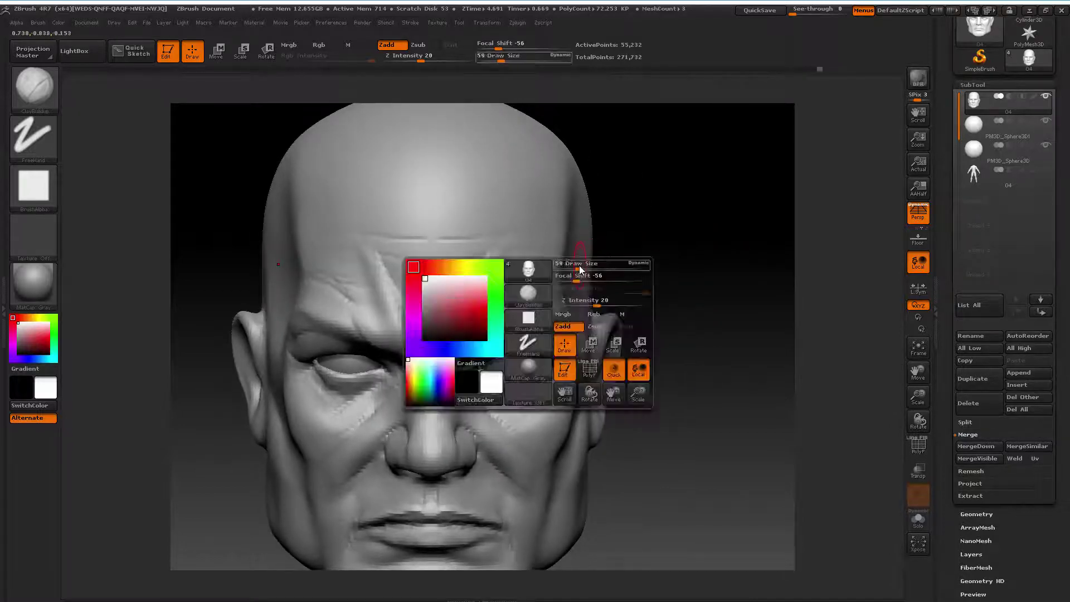
{"action": "mouse_move", "coordinate": [530, 289]}
{"action": "left_mouse_down"}
{"action": "mouse_move", "coordinate": [502, 292]}
{"action": "mouse_move", "coordinate": [493, 314]}
{"action": "mouse_move", "coordinate": [501, 287]}
{"action": "mouse_move", "coordinate": [501, 298]}
{"action": "mouse_move", "coordinate": [519, 290]}
{"action": "left_mouse_up"}
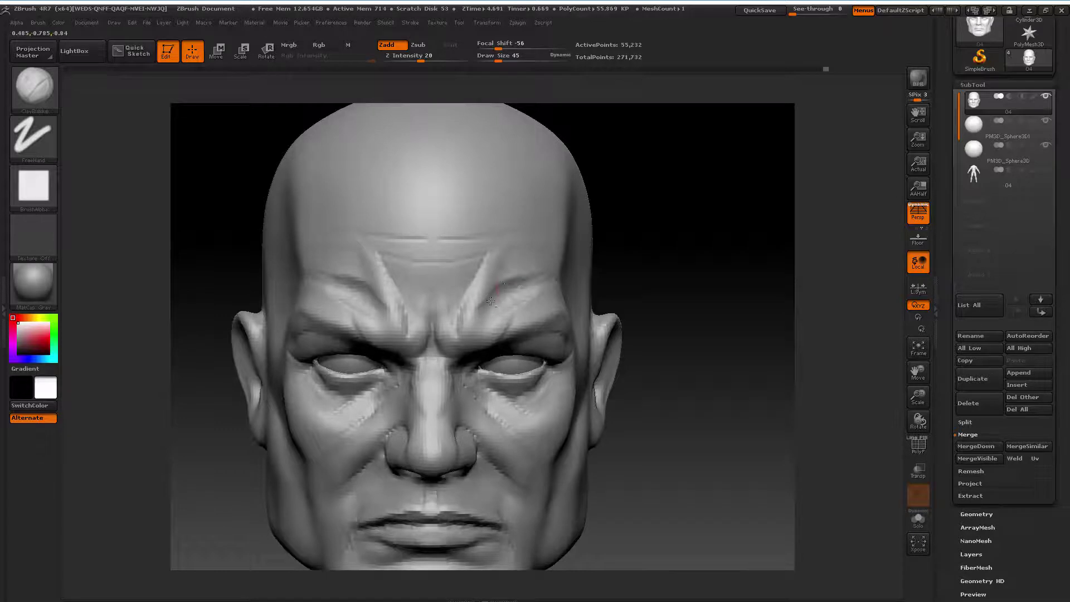
Smooth the right brow ridge and add clay texture in the glabella
{"action": "key", "text": "shift"}
{"action": "mouse_move", "coordinate": [507, 304]}
{"action": "left_mouse_down", "text": "shift"}
{"action": "mouse_move", "coordinate": [490, 298]}
{"action": "mouse_move", "coordinate": [468, 315]}
{"action": "left_mouse_up", "text": "shift"}
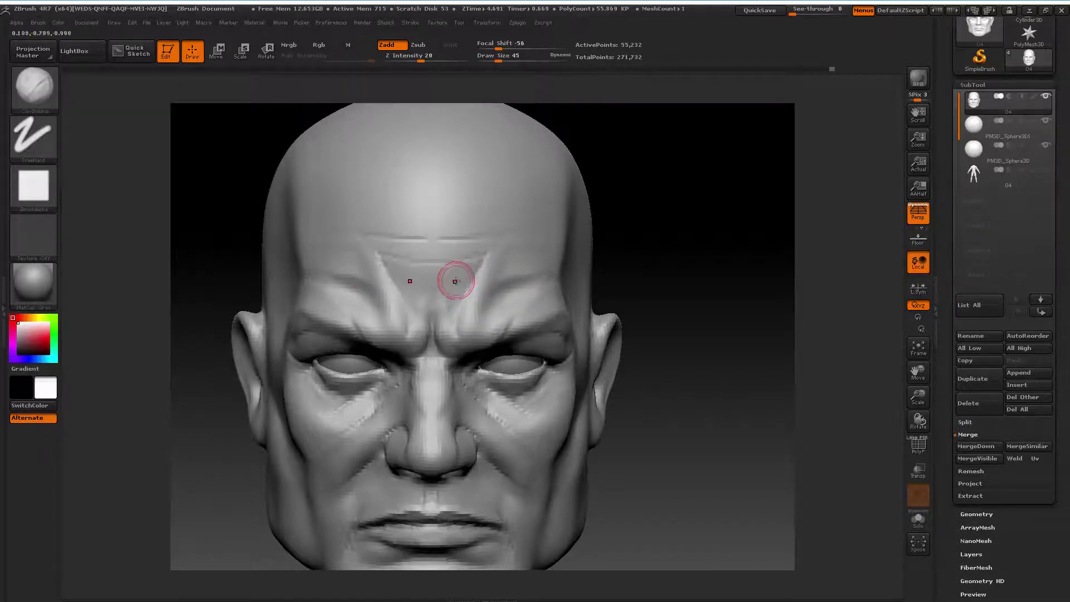
{"action": "left_click_drag", "start_coordinate": [462, 278], "coordinate": [453, 295]}
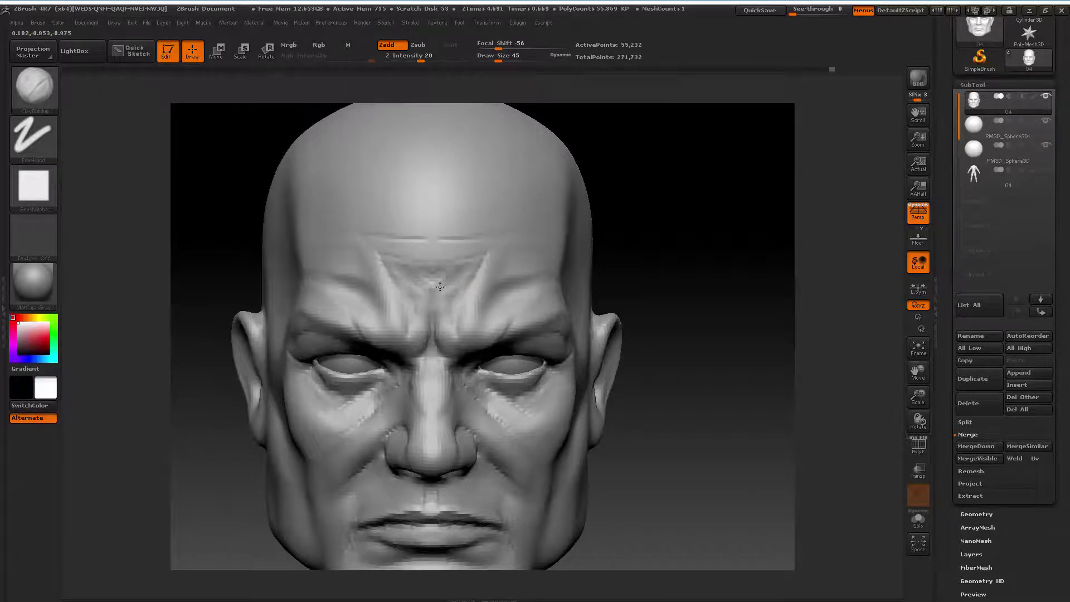
{"action": "key", "text": "shift"}
Carve a horizontal forehead crease at brush size 45 and smooth it
{"action": "mouse_move", "coordinate": [917, 395]}
{"action": "left_mouse_down"}
{"action": "mouse_move", "coordinate": [732, 376]}
{"action": "mouse_move", "coordinate": [714, 363]}
{"action": "left_mouse_up"}
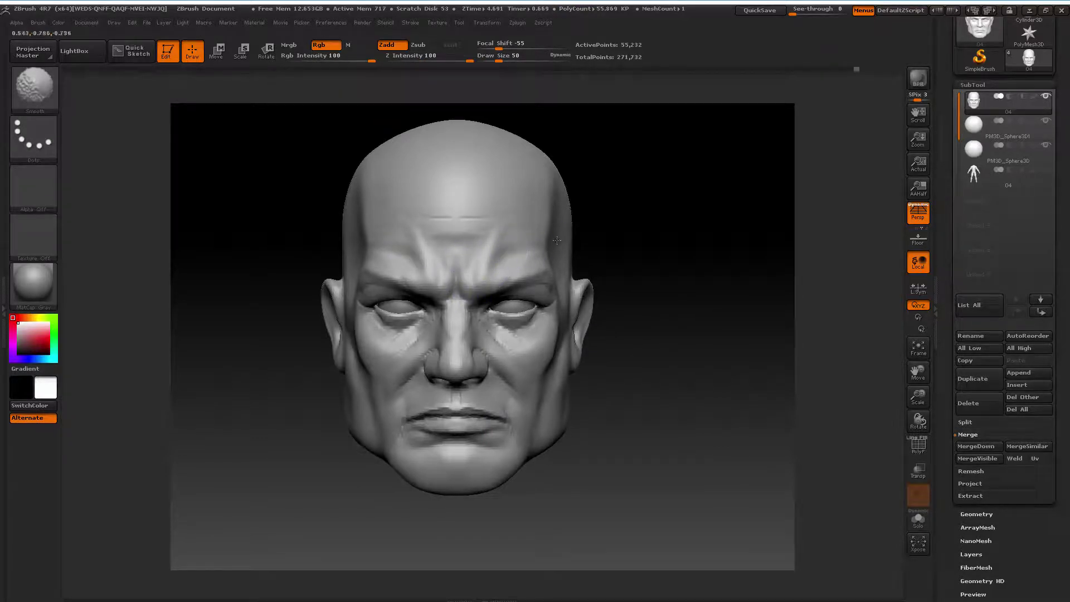
{"action": "key", "text": "space"}
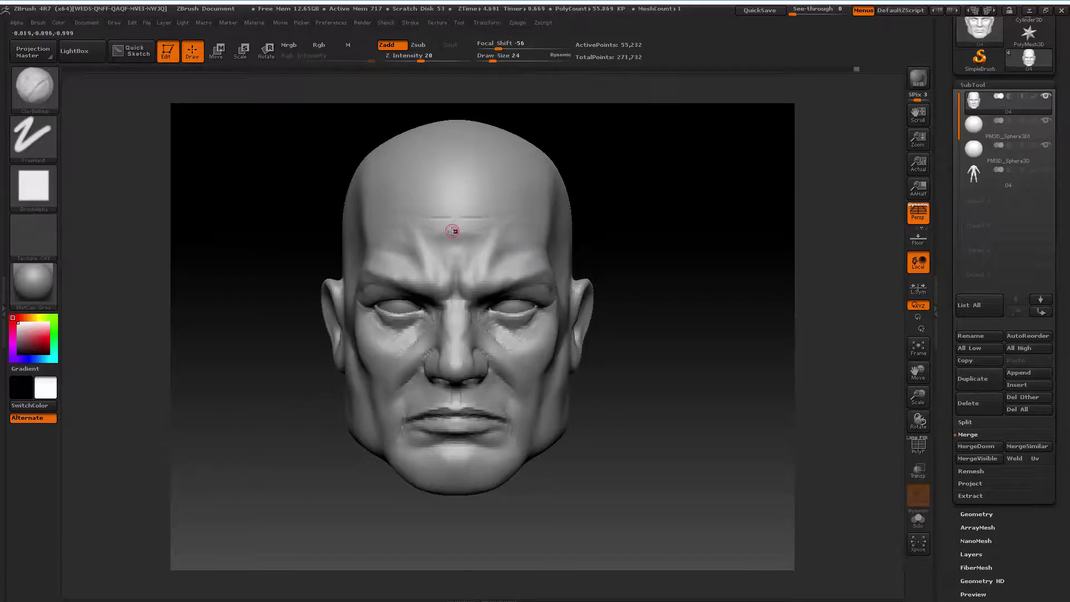
{"action": "key", "text": "space"}
{"action": "left_click_drag", "start_coordinate": [440, 233], "coordinate": [484, 234]}
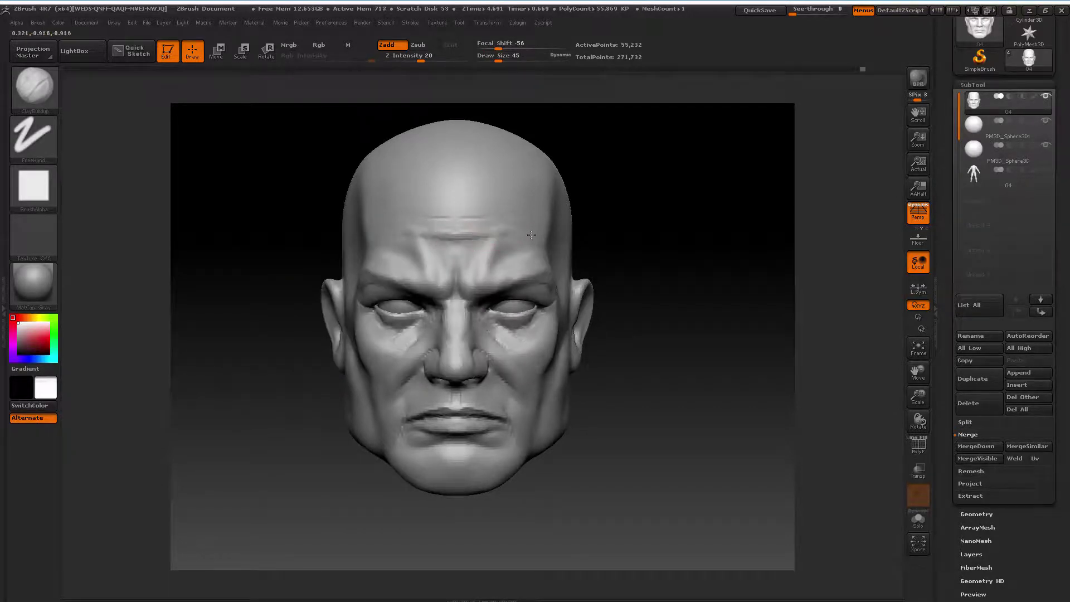
{"action": "left_click_drag", "start_coordinate": [443, 215], "coordinate": [484, 211]}
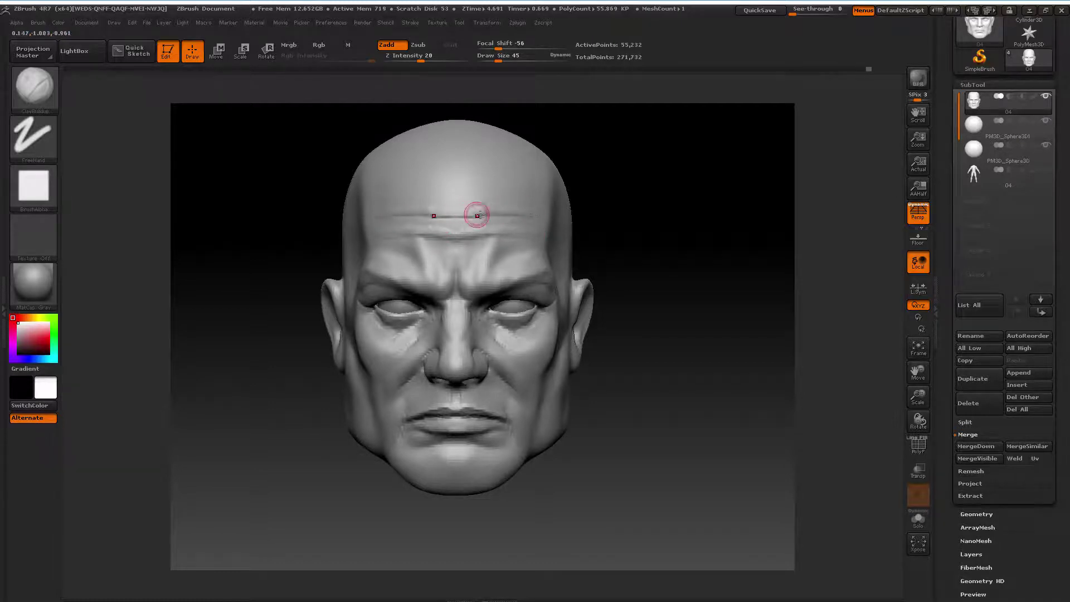
{"action": "key", "text": "space"}
{"action": "key", "text": "shift"}
{"action": "key", "text": "shift"}
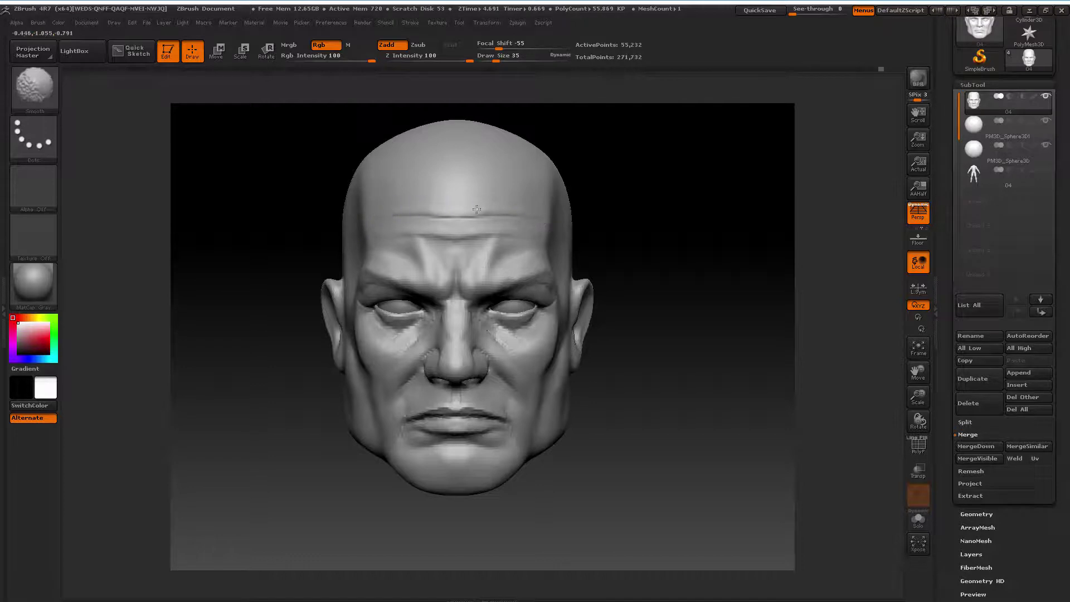
{"action": "key", "text": "shift"}
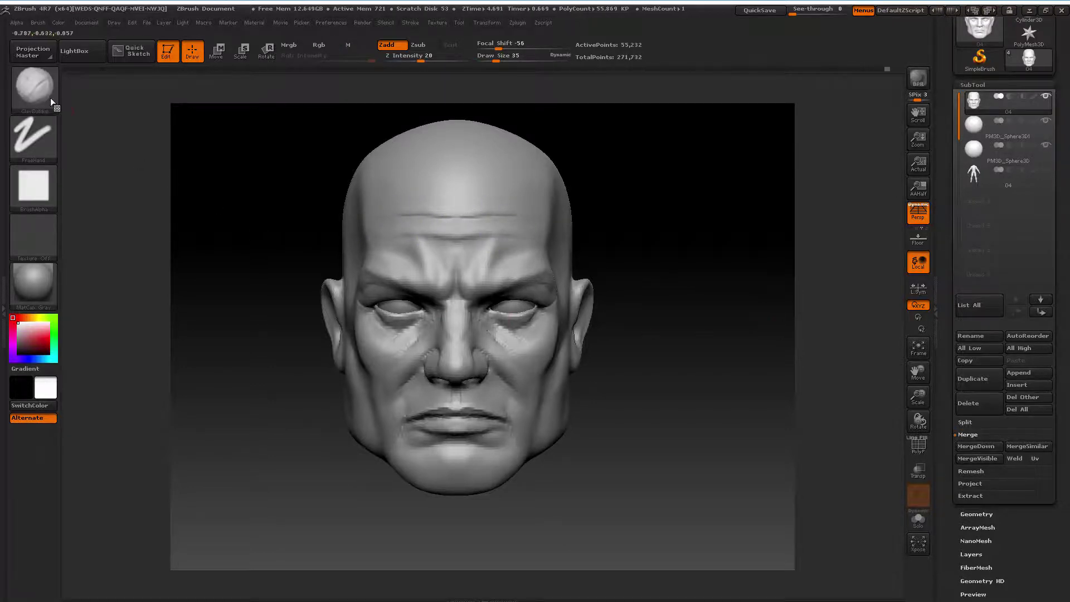
Switch to the Standard brush, paint a mask on the head, and set size 14
{"action": "key", "text": "b"}
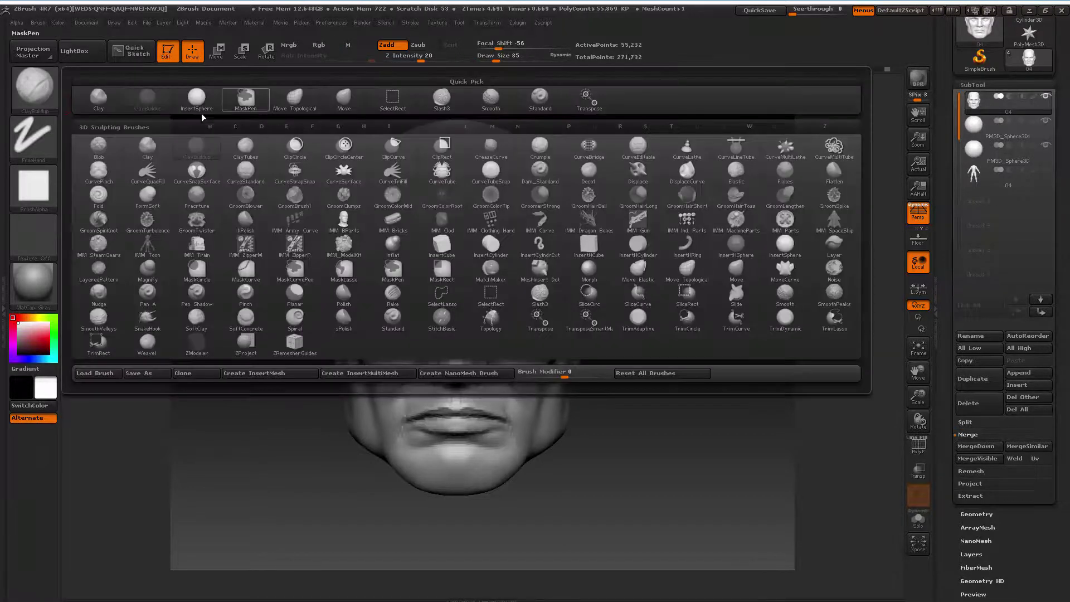
{"action": "left_click", "coordinate": [529, 100]}
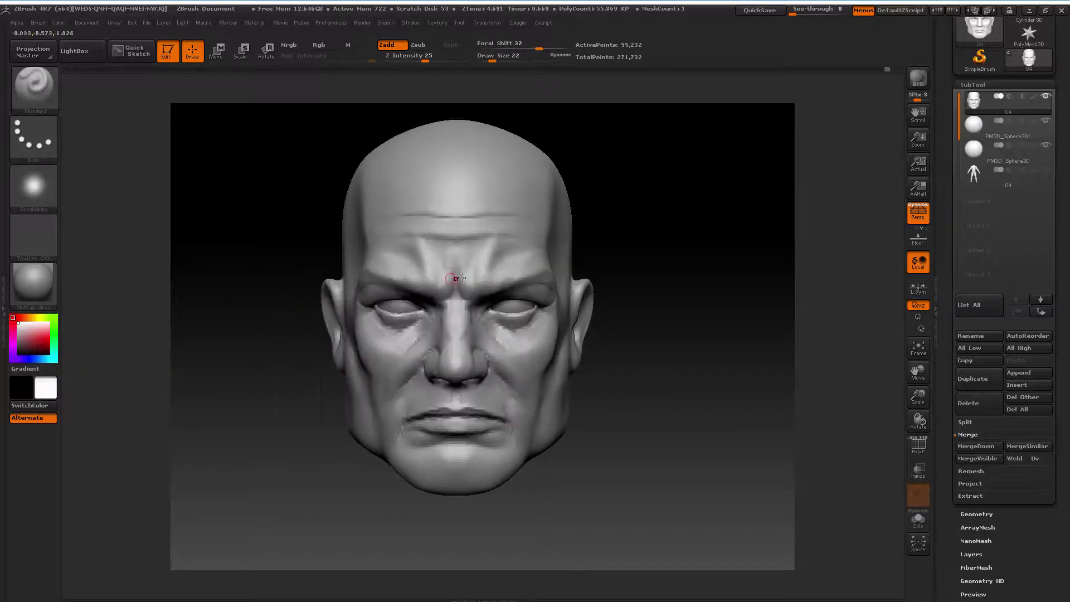
{"action": "left_click_drag", "start_coordinate": [917, 397], "coordinate": [919, 384]}
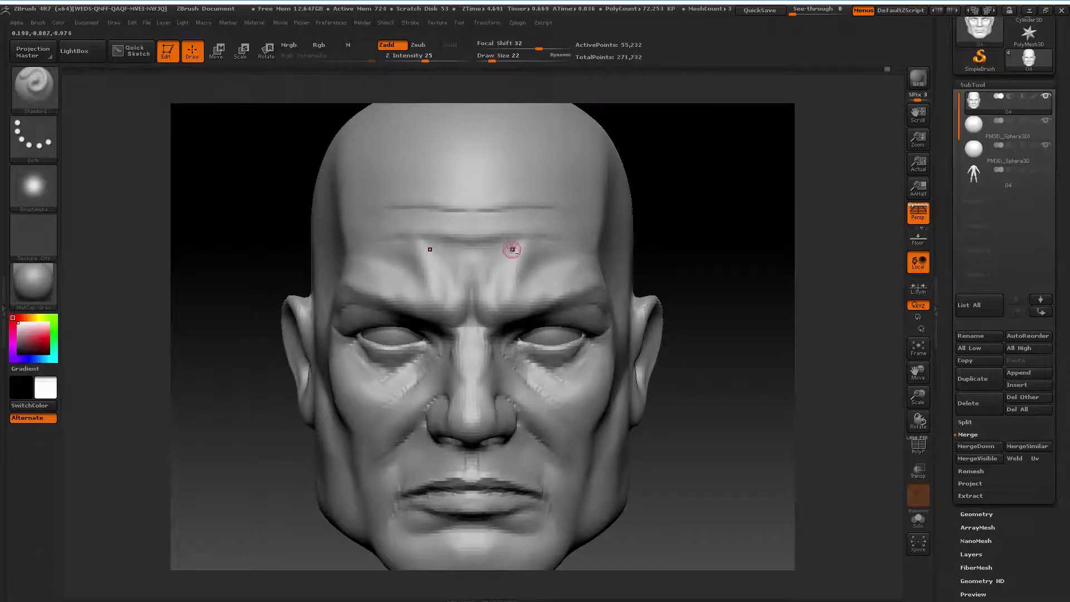
{"action": "key", "text": "ctrl"}
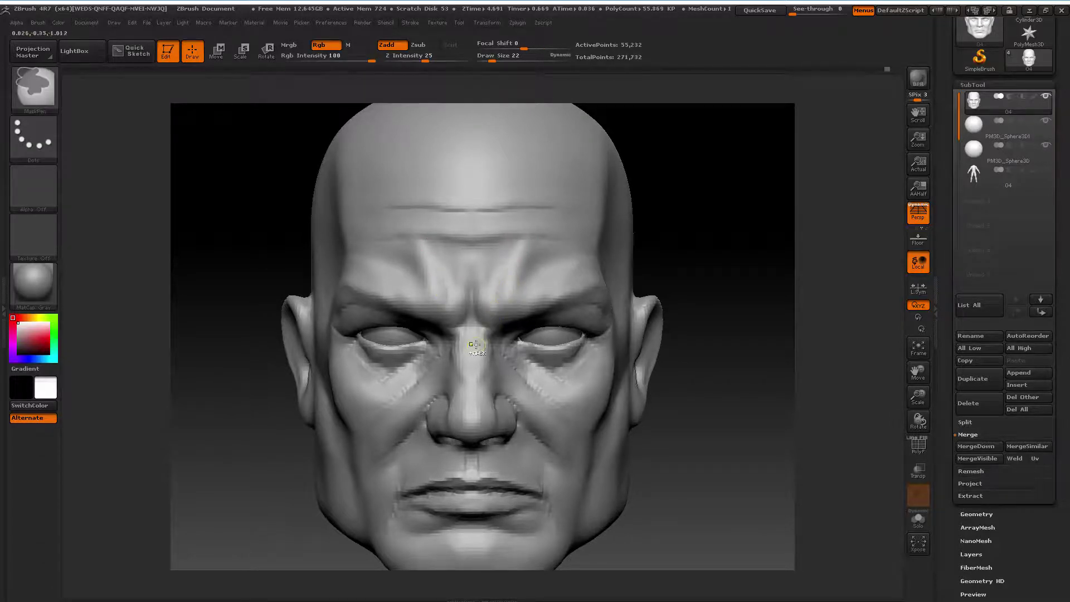
{"action": "left_click_drag", "start_coordinate": [711, 212], "coordinate": [753, 298], "text": "ctrl"}
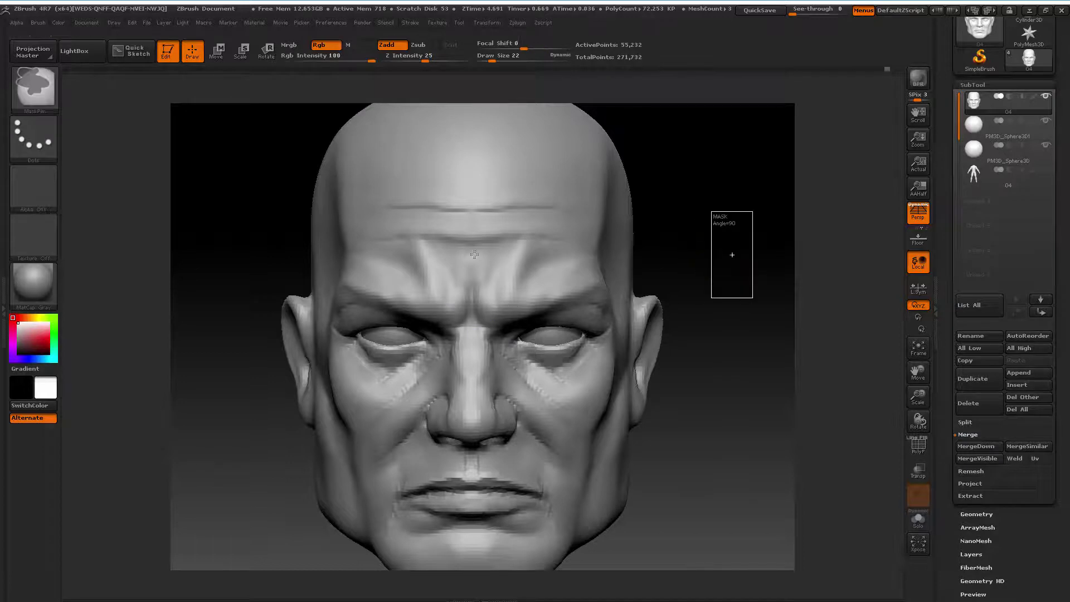
{"action": "key", "text": "space"}
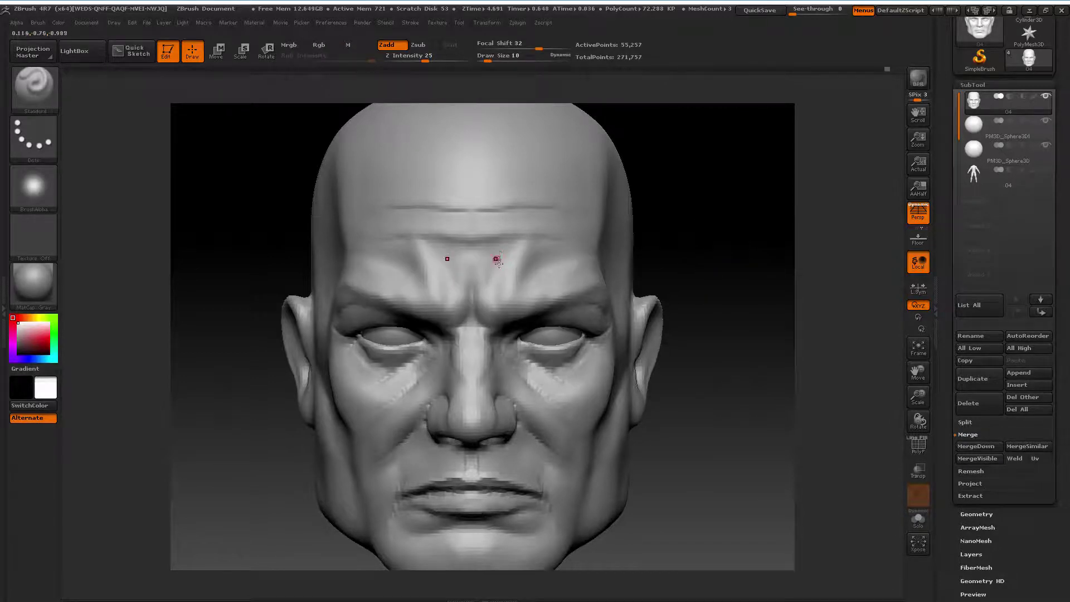
{"action": "key", "text": "space"}
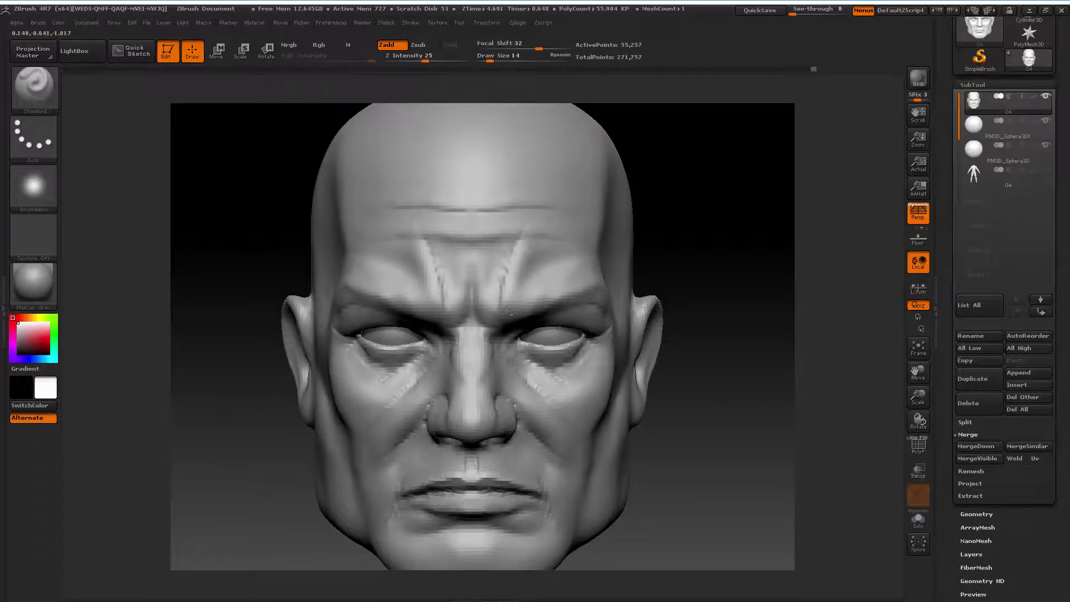
Check the head from three-quarter and ear views, return front-on, brush size 59
{"action": "left_click_drag", "start_coordinate": [708, 267], "coordinate": [608, 258]}
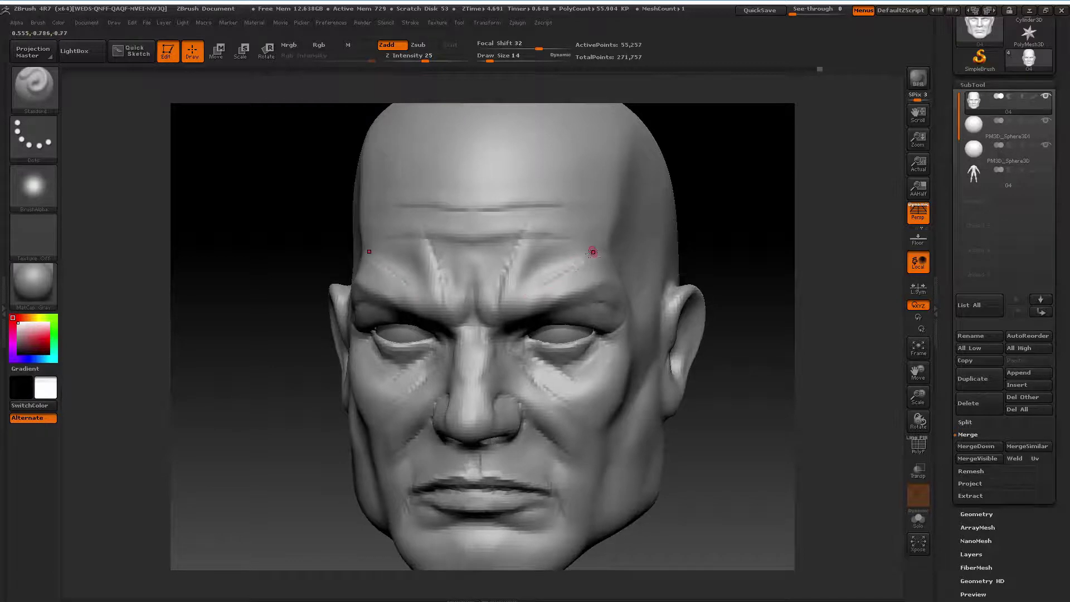
{"action": "mouse_move", "coordinate": [669, 216]}
{"action": "left_mouse_down"}
{"action": "mouse_move", "coordinate": [686, 216]}
{"action": "mouse_move", "coordinate": [675, 241]}
{"action": "left_mouse_up"}
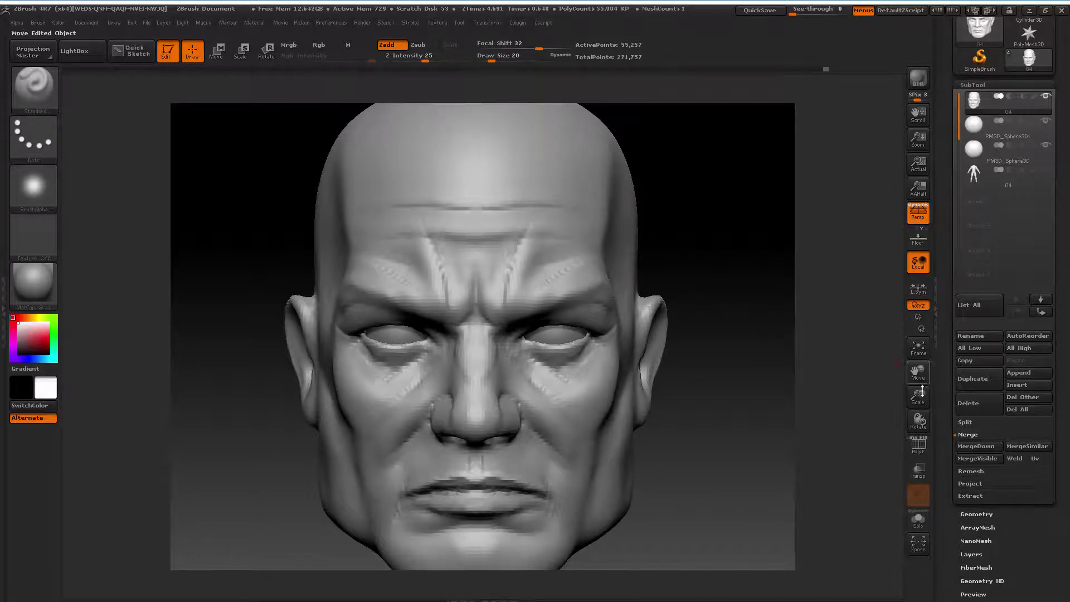
{"action": "mouse_move", "coordinate": [918, 396]}
{"action": "left_mouse_down"}
{"action": "mouse_move", "coordinate": [752, 384]}
{"action": "mouse_move", "coordinate": [826, 375]}
{"action": "left_mouse_up"}
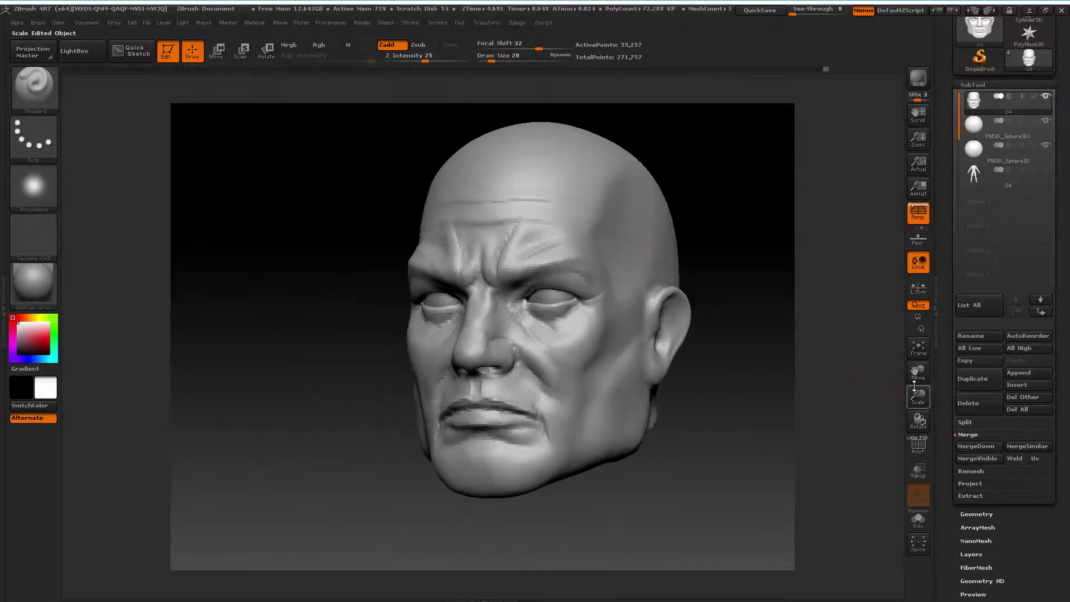
{"action": "left_click_drag", "start_coordinate": [918, 397], "coordinate": [918, 382]}
{"action": "mouse_move", "coordinate": [819, 410]}
{"action": "left_mouse_down"}
{"action": "mouse_move", "coordinate": [794, 414]}
{"action": "mouse_move", "coordinate": [634, 307]}
{"action": "left_mouse_up"}
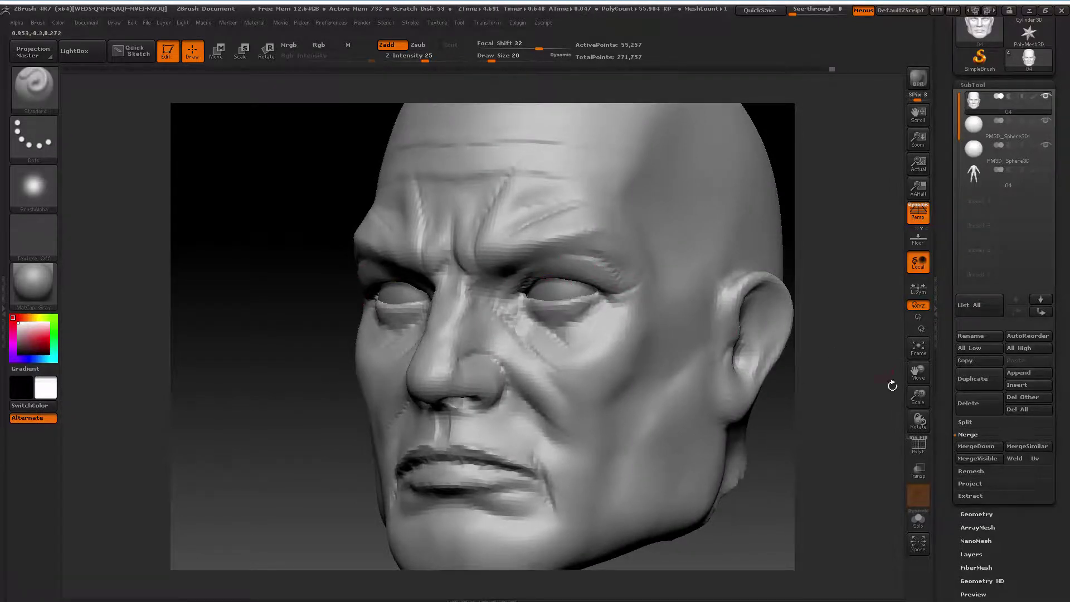
{"action": "left_click_drag", "start_coordinate": [892, 386], "coordinate": [815, 401]}
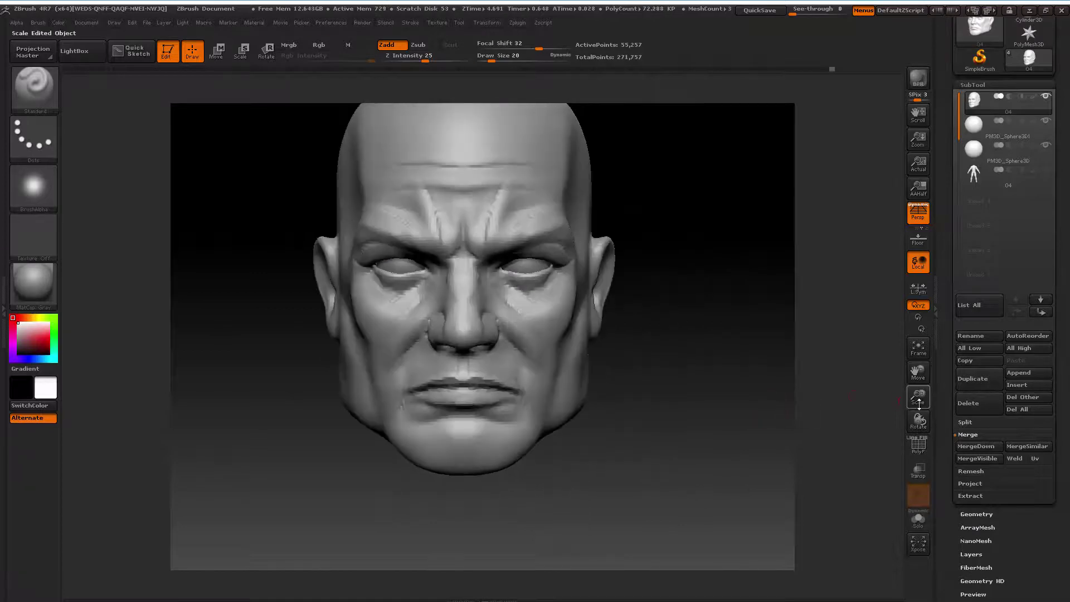
{"action": "left_click_drag", "start_coordinate": [918, 405], "coordinate": [918, 382]}
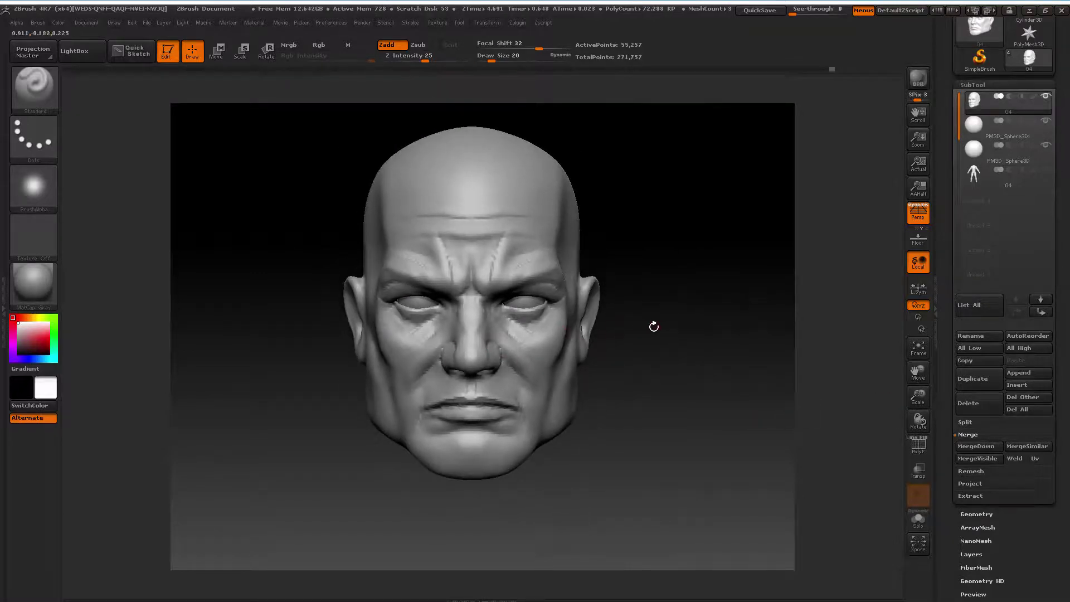
{"action": "key", "text": "space"}
{"action": "left_click_drag", "start_coordinate": [654, 326], "coordinate": [677, 326]}
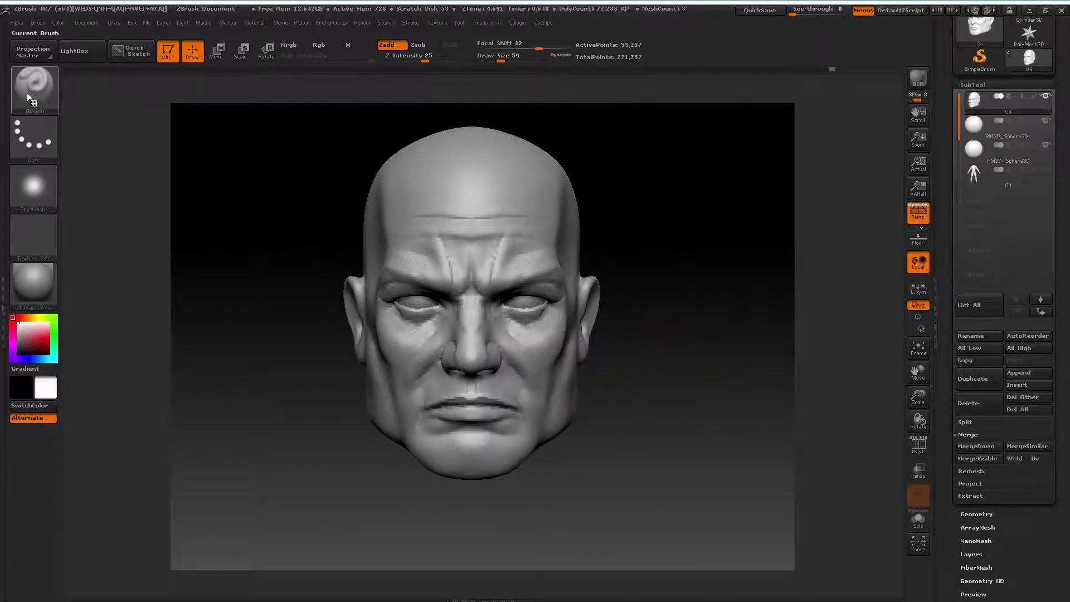
With ClayBuildup selected, rotate to side profile and zoom in on the ear
{"action": "left_click", "coordinate": [27, 95]}
{"action": "left_click", "coordinate": [150, 103]}
{"action": "left_click_drag", "start_coordinate": [329, 184], "coordinate": [628, 241]}
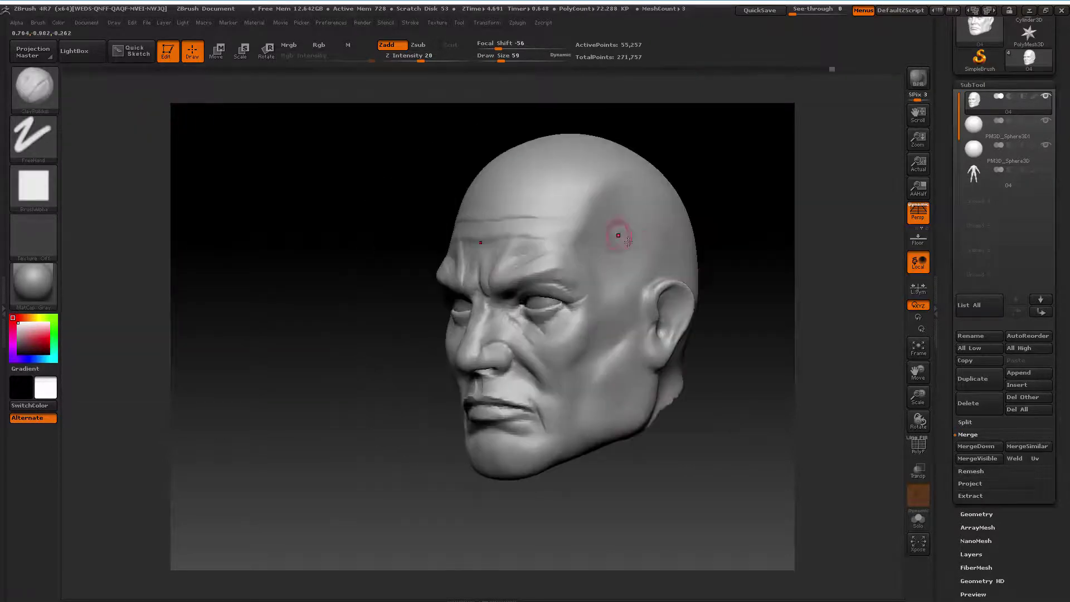
{"action": "key", "text": "space"}
{"action": "left_click_drag", "start_coordinate": [918, 397], "coordinate": [920, 416]}
{"action": "mouse_move", "coordinate": [918, 370]}
{"action": "left_mouse_down"}
{"action": "mouse_move", "coordinate": [756, 402]}
{"action": "mouse_move", "coordinate": [644, 304]}
{"action": "left_mouse_up"}
{"action": "key", "text": "space"}
{"action": "left_click_drag", "start_coordinate": [663, 246], "coordinate": [635, 245]}
{"action": "left_click_drag", "start_coordinate": [772, 223], "coordinate": [661, 227], "text": "alt"}
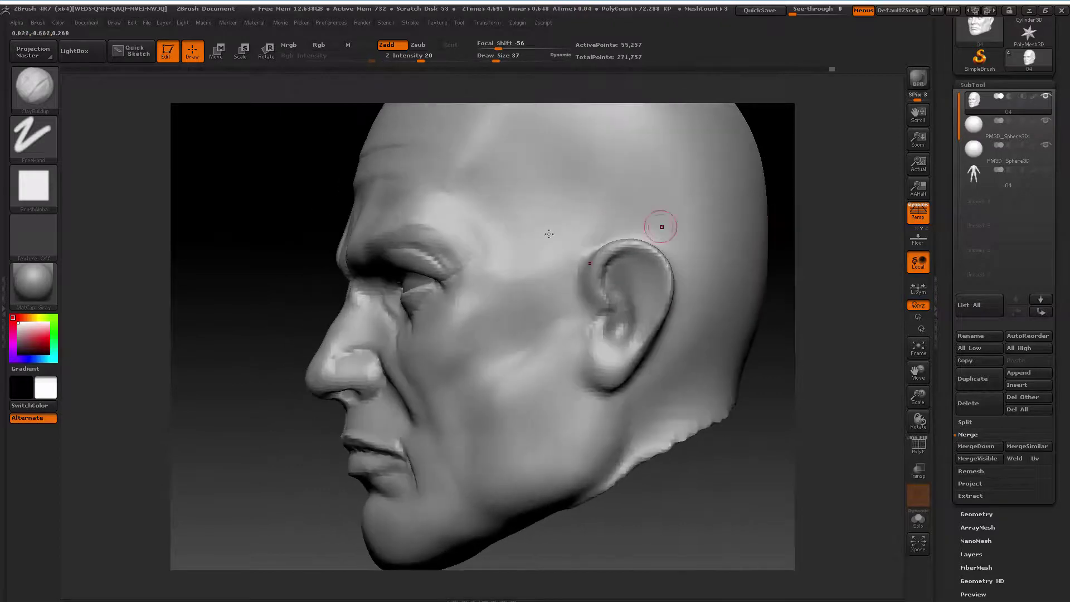
Using Standard with dot strokes at size 26, stroke the upper ear rim and raise inner-rim bumps
{"action": "key", "text": "b"}
{"action": "left_click", "coordinate": [544, 98]}
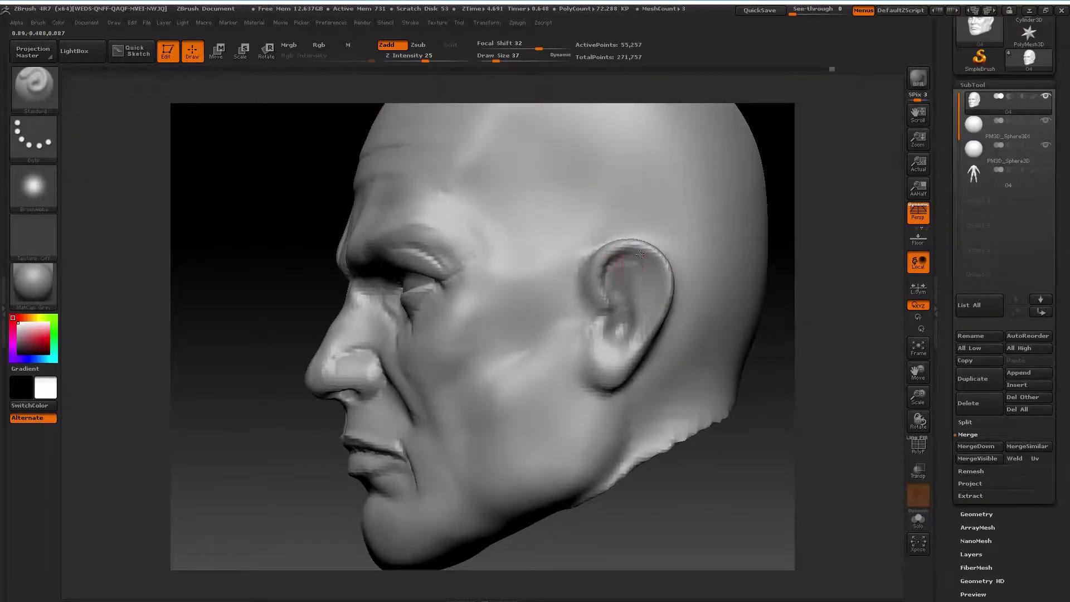
{"action": "key", "text": "bracketleft"}
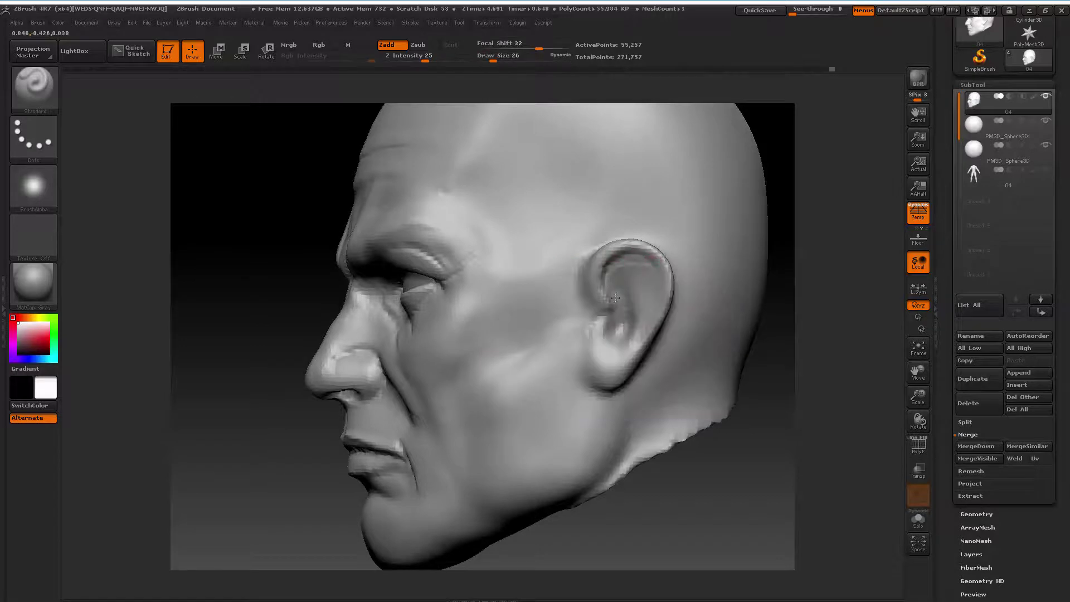
{"action": "left_click_drag", "start_coordinate": [613, 277], "coordinate": [654, 283]}
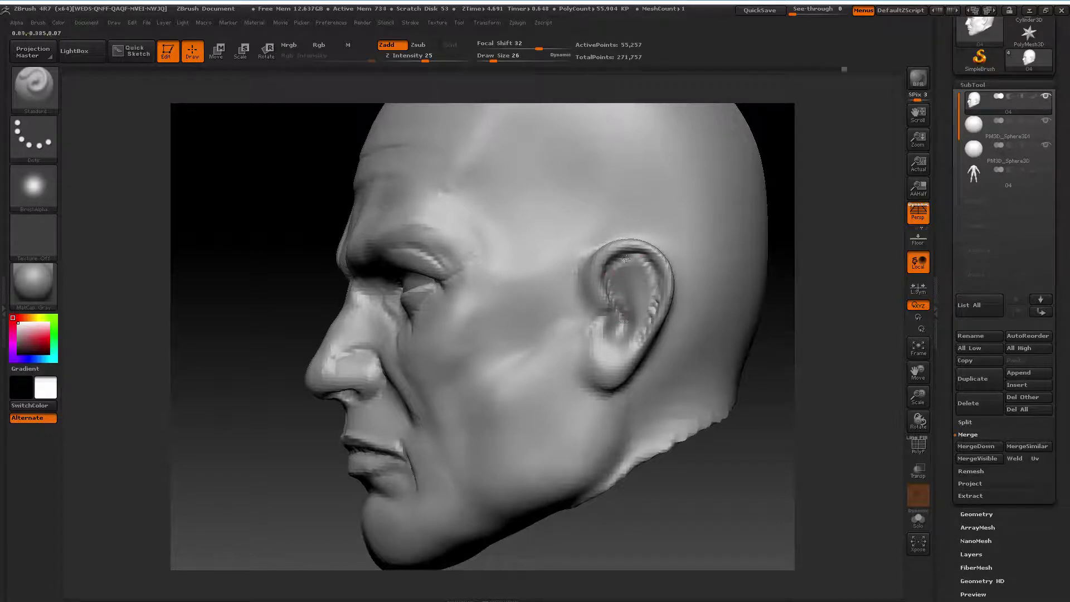
{"action": "left_click_drag", "start_coordinate": [658, 301], "coordinate": [652, 288]}
Build up clay ridges inside the ear bowl and upper ear with ClayBuildup
{"action": "left_click", "coordinate": [34, 87]}
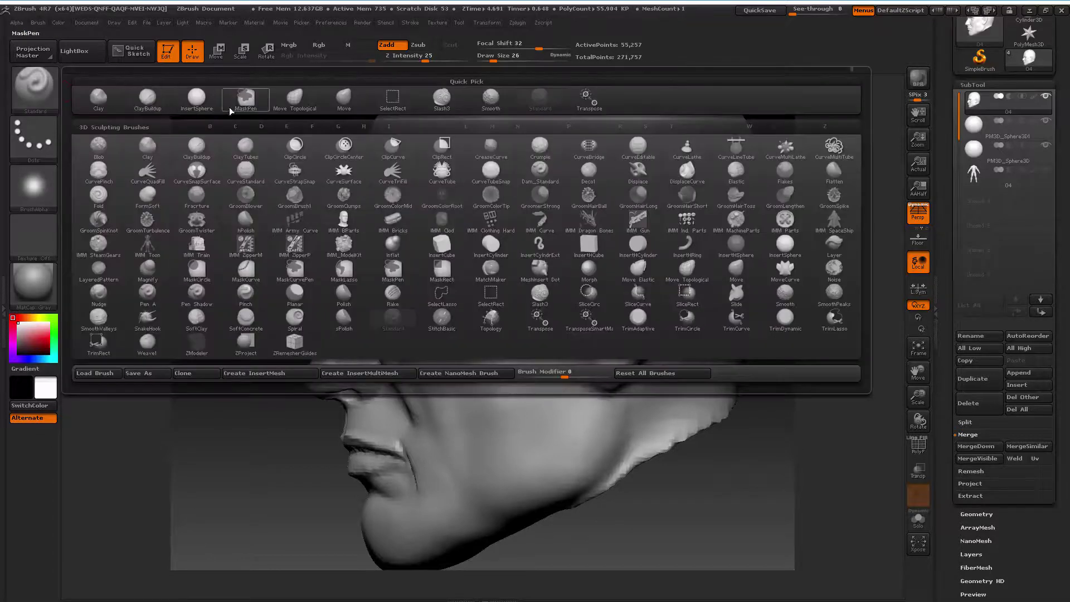
{"action": "left_click", "coordinate": [166, 102]}
{"action": "key", "text": "space"}
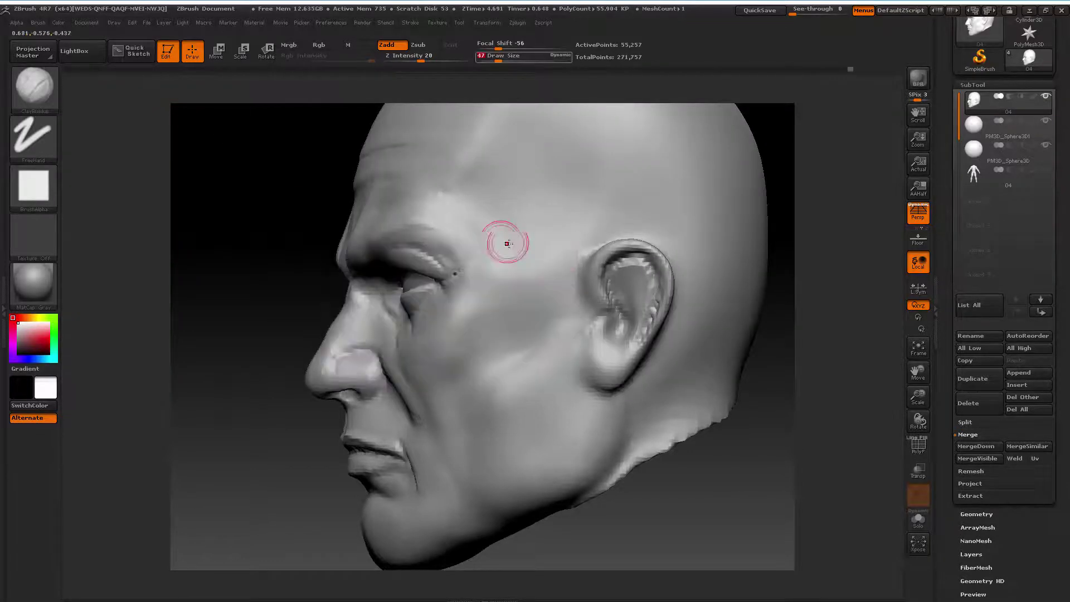
{"action": "mouse_move", "coordinate": [622, 263]}
{"action": "left_mouse_down"}
{"action": "mouse_move", "coordinate": [646, 326]}
{"action": "mouse_move", "coordinate": [618, 266]}
{"action": "left_mouse_up"}
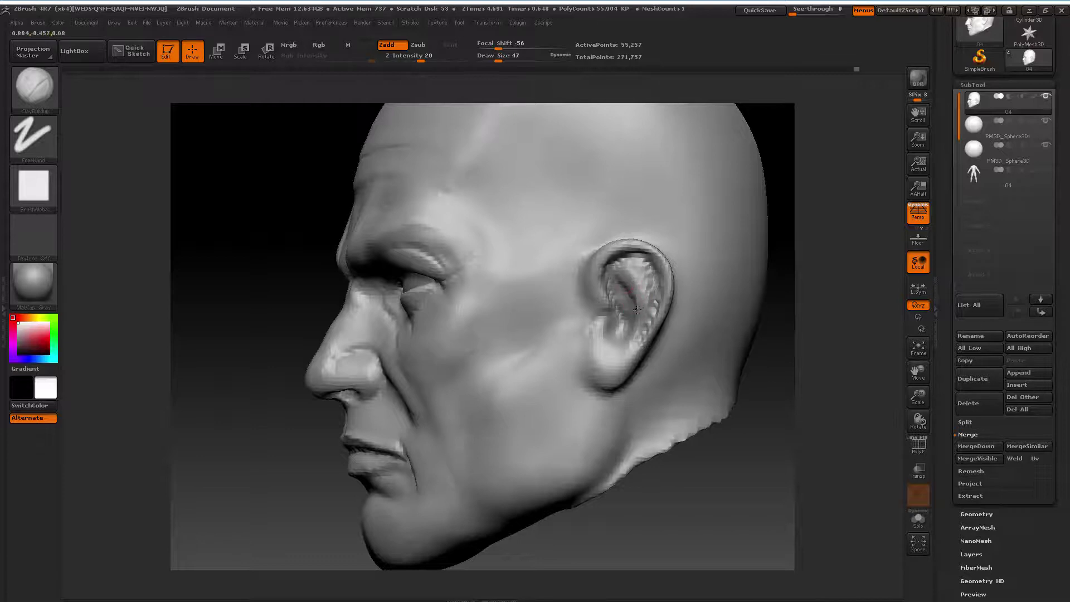
{"action": "left_click_drag", "start_coordinate": [637, 309], "coordinate": [627, 256]}
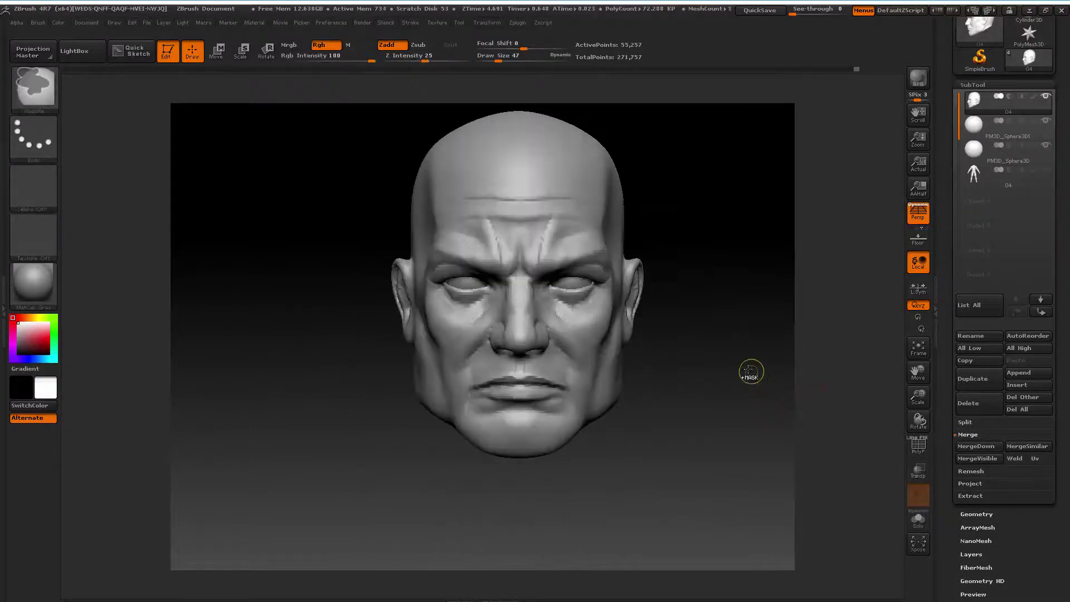
Smooth the ear's new ridges from a three-quarter view and bring the whole head back
{"action": "key", "text": "b"}
{"action": "key", "text": "c"}
{"action": "key", "text": "b"}
{"action": "mouse_move", "coordinate": [709, 322]}
{"action": "left_mouse_down"}
{"action": "mouse_move", "coordinate": [713, 308]}
{"action": "mouse_move", "coordinate": [647, 366]}
{"action": "left_mouse_up"}
{"action": "key", "text": "space"}
{"action": "key", "text": "shift"}
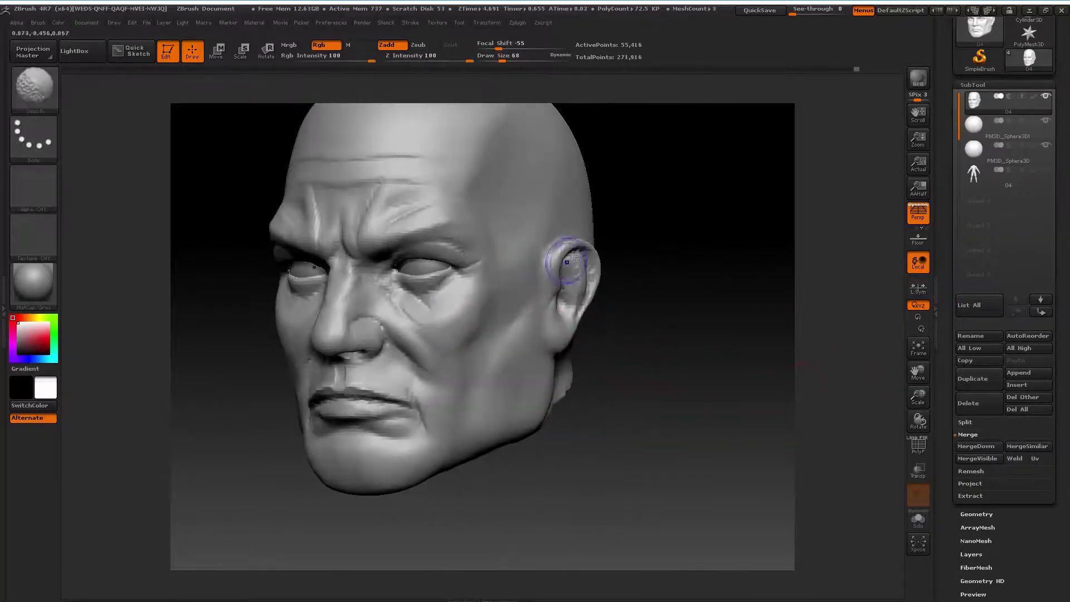
{"action": "mouse_move", "coordinate": [574, 256]}
{"action": "left_mouse_down", "text": "shift"}
{"action": "mouse_move", "coordinate": [558, 275]}
{"action": "mouse_move", "coordinate": [563, 267]}
{"action": "left_mouse_up", "text": "shift"}
{"action": "left_click_drag", "start_coordinate": [681, 346], "coordinate": [703, 352], "text": "shift"}
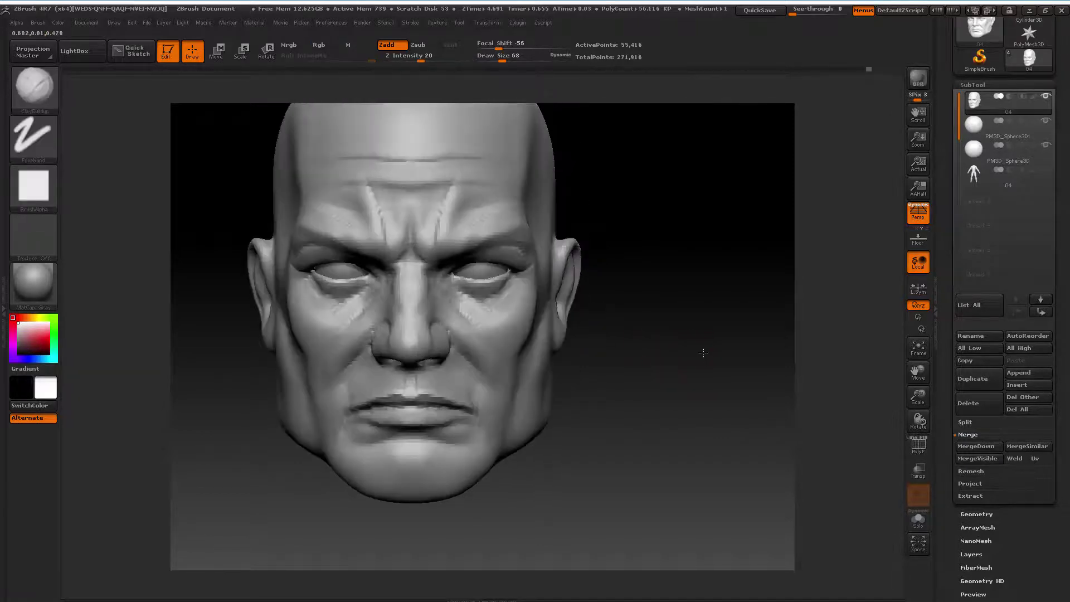
{"action": "left_click", "coordinate": [918, 347]}
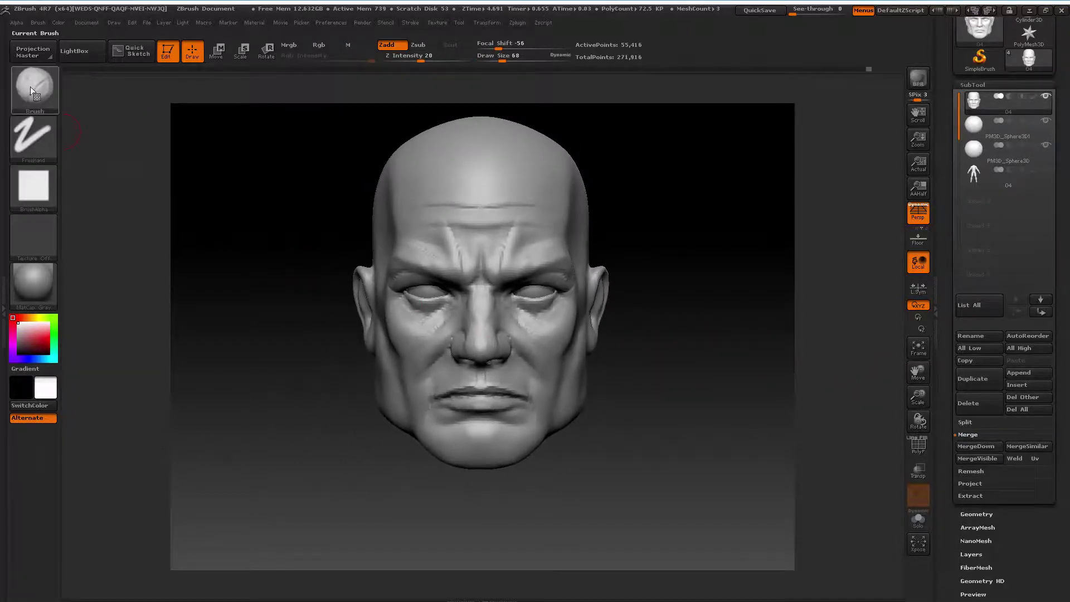
Choose the Standard brush with dot strokes at size 35 and orbit around the face
{"action": "left_click", "coordinate": [31, 89]}
{"action": "left_click", "coordinate": [539, 94]}
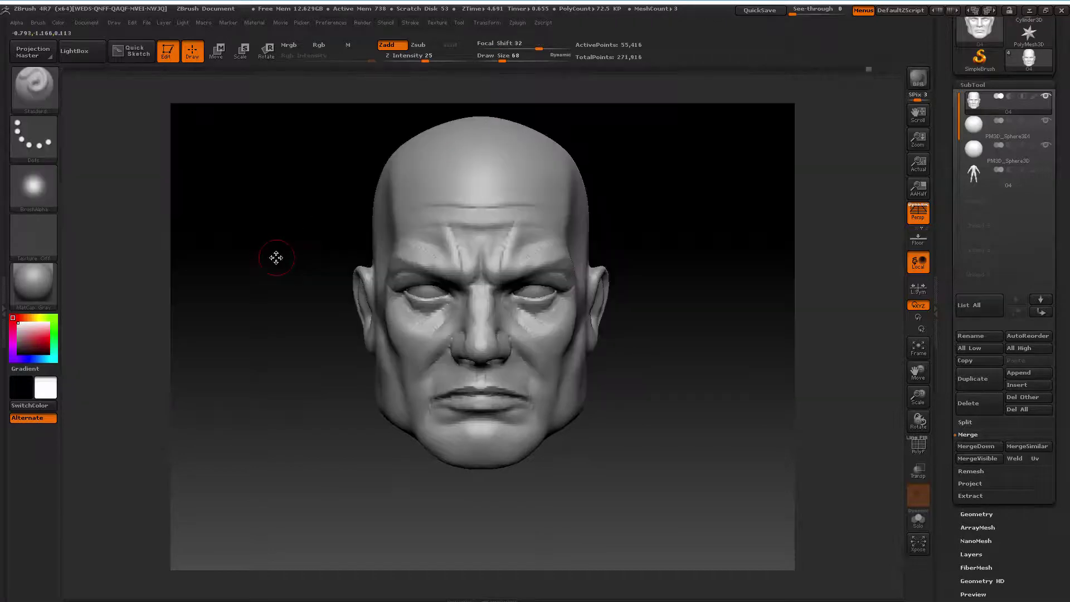
{"action": "key", "text": "space"}
{"action": "left_click_drag", "start_coordinate": [275, 257], "coordinate": [267, 258]}
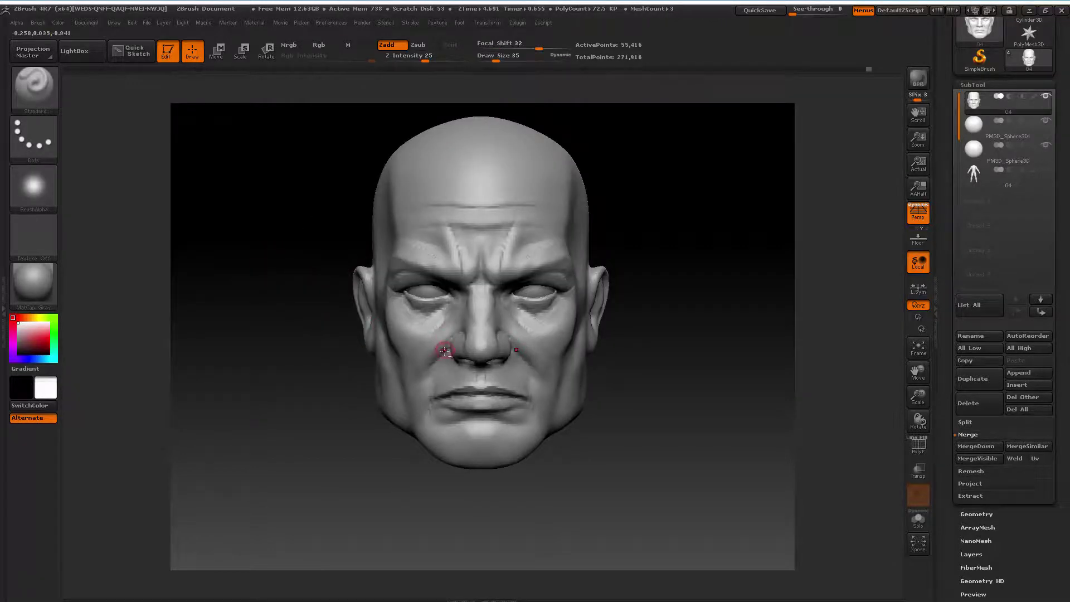
{"action": "key", "text": "space"}
{"action": "left_click_drag", "start_coordinate": [358, 432], "coordinate": [472, 341]}
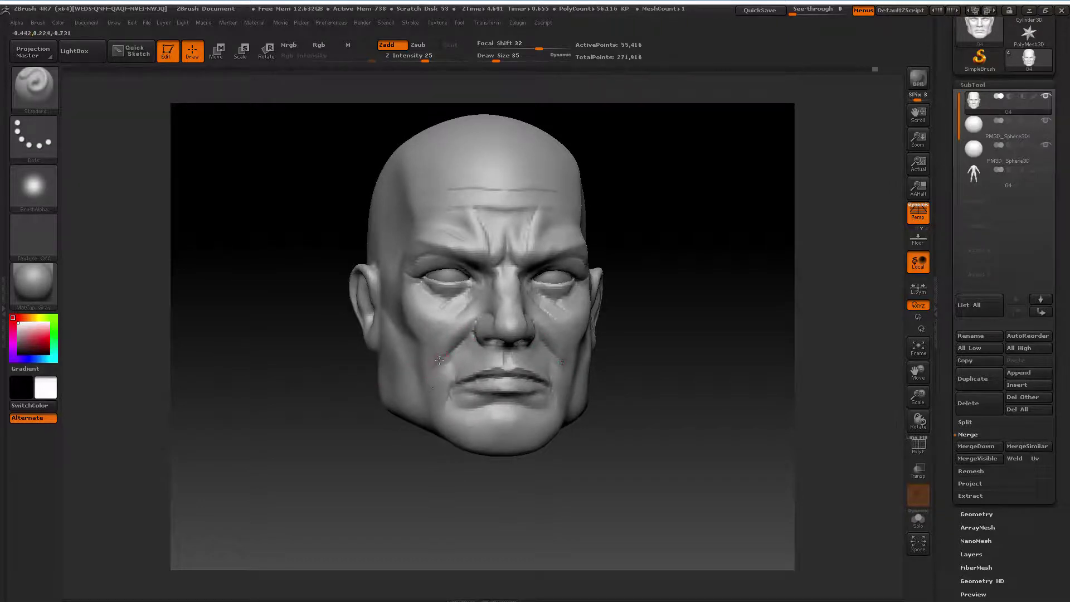
{"action": "left_click_drag", "start_coordinate": [401, 463], "coordinate": [442, 382]}
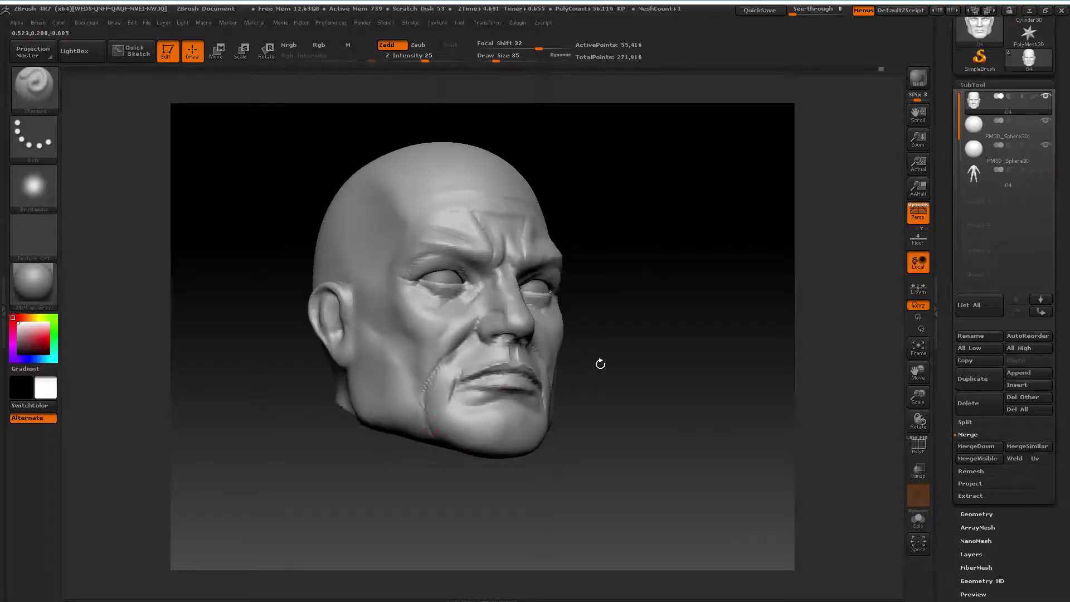
{"action": "left_click_drag", "start_coordinate": [600, 364], "coordinate": [642, 369], "text": "shift"}
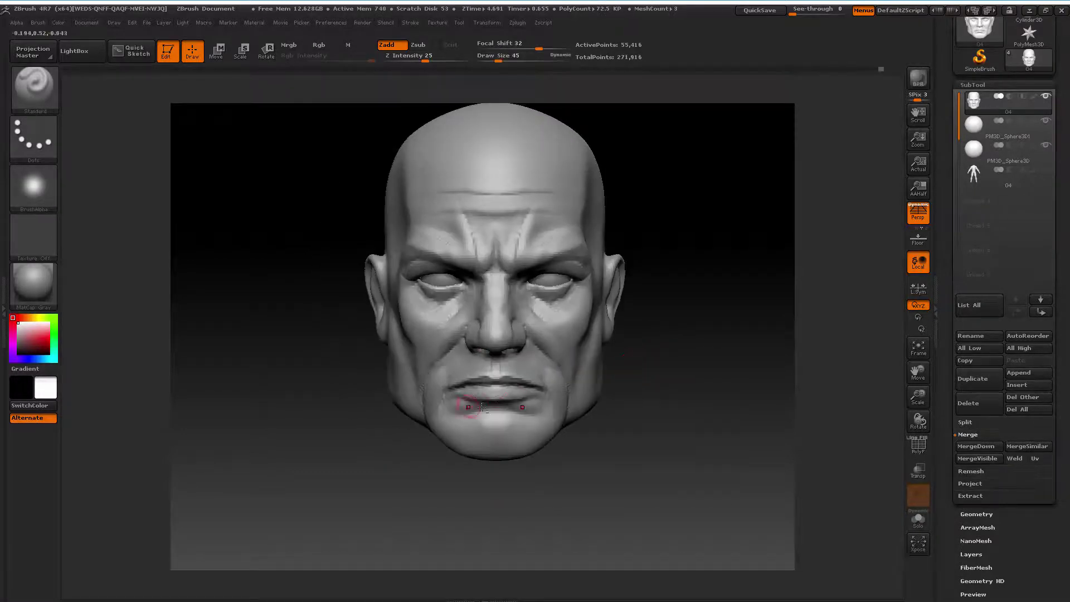
Deepen brow and eye creases at brush size 20–22, then reframe the head at size 37
{"action": "key", "text": "bracketleft"}
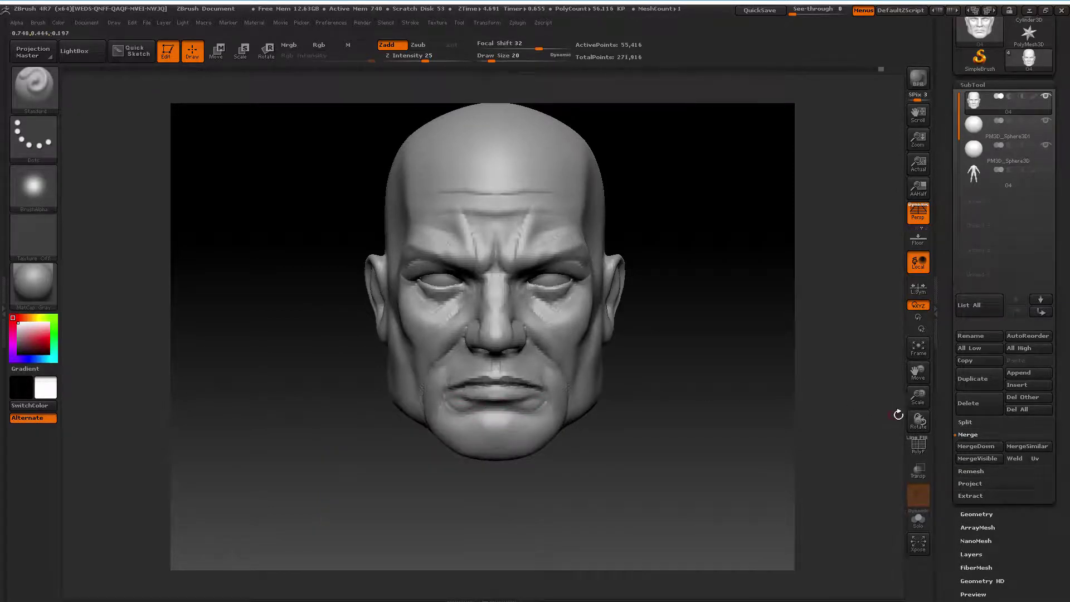
{"action": "left_click_drag", "start_coordinate": [918, 404], "coordinate": [886, 358]}
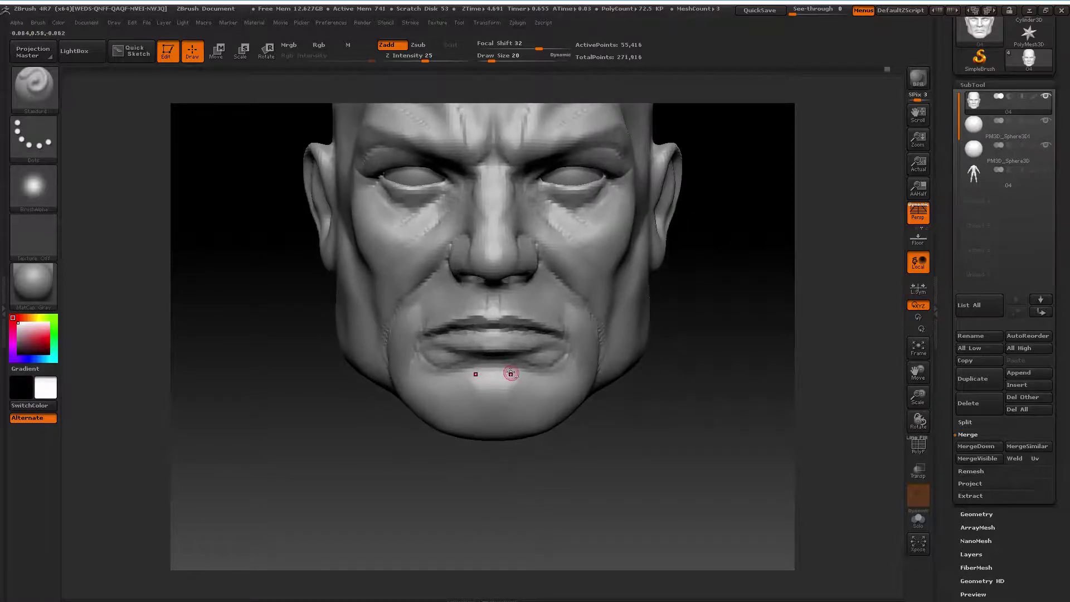
{"action": "key", "text": "bracketright"}
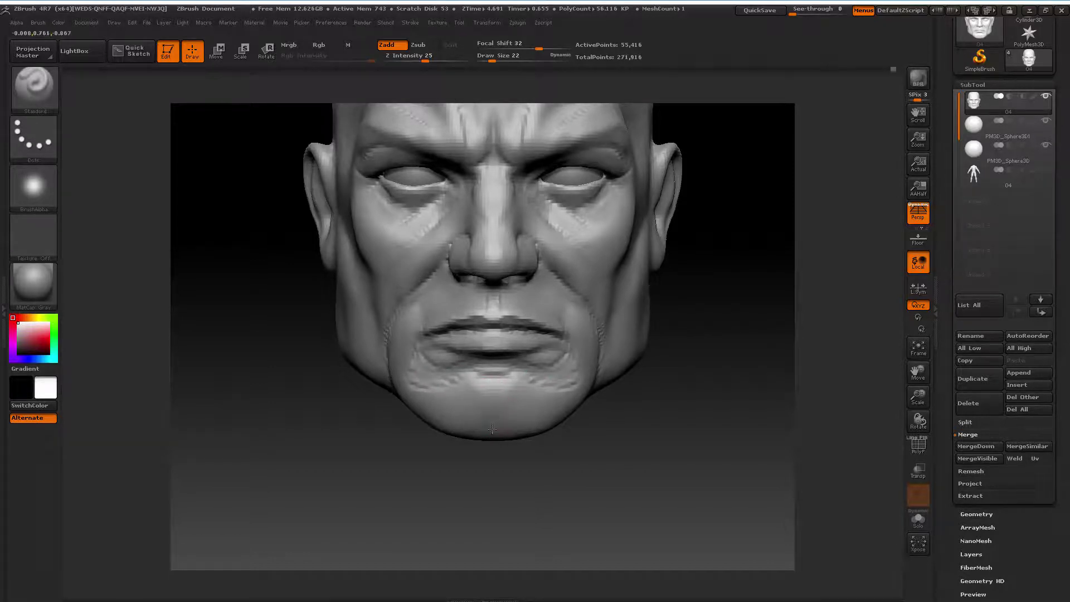
{"action": "key", "text": "f"}
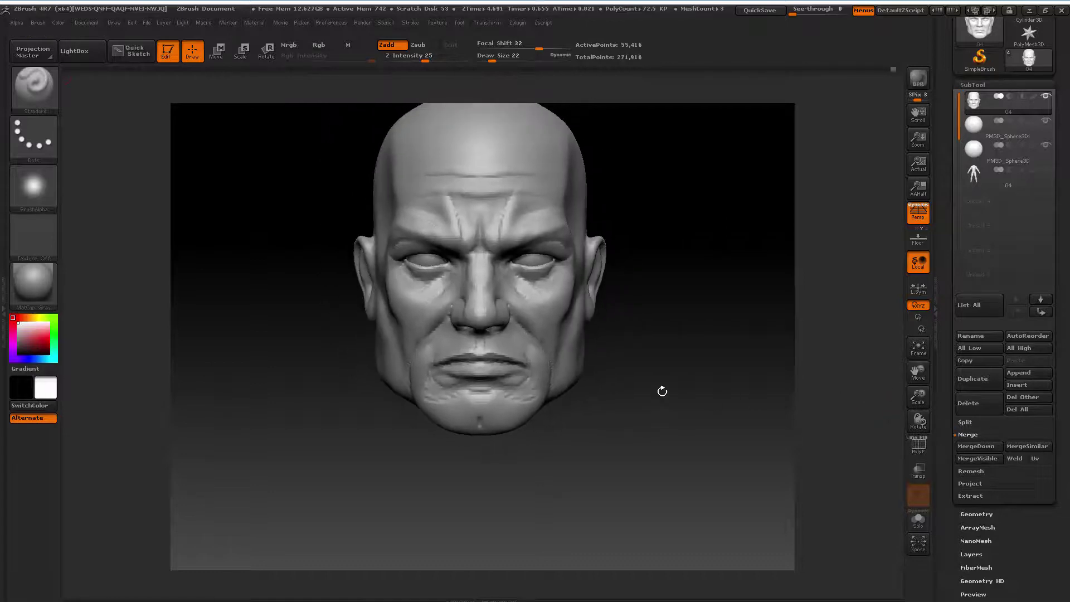
{"action": "key", "text": "space"}
{"action": "left_click_drag", "start_coordinate": [918, 397], "coordinate": [758, 380]}
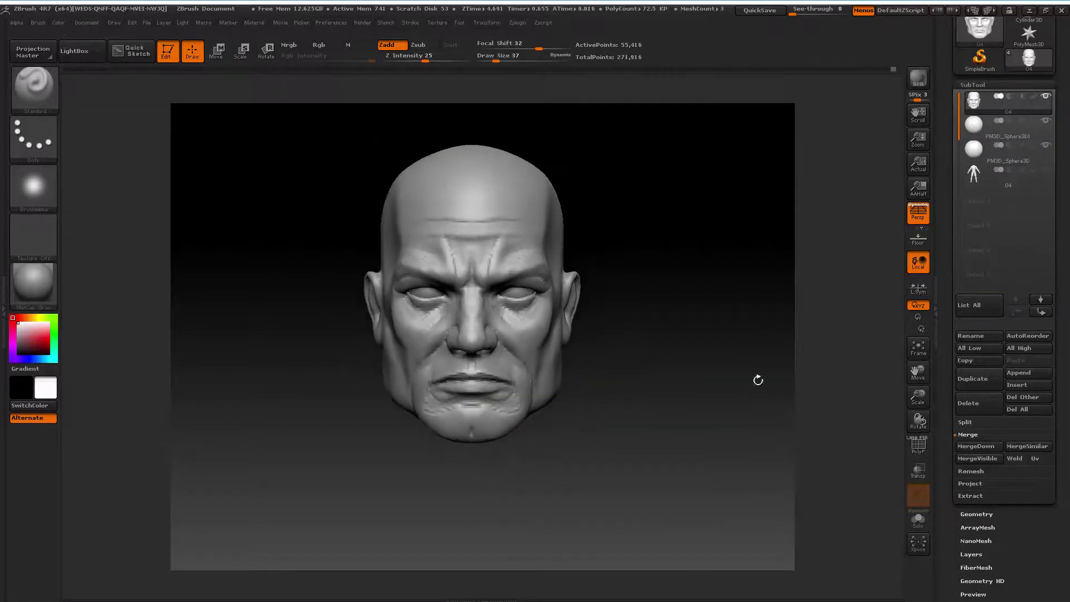
{"action": "left_click_drag", "start_coordinate": [908, 397], "coordinate": [889, 418]}
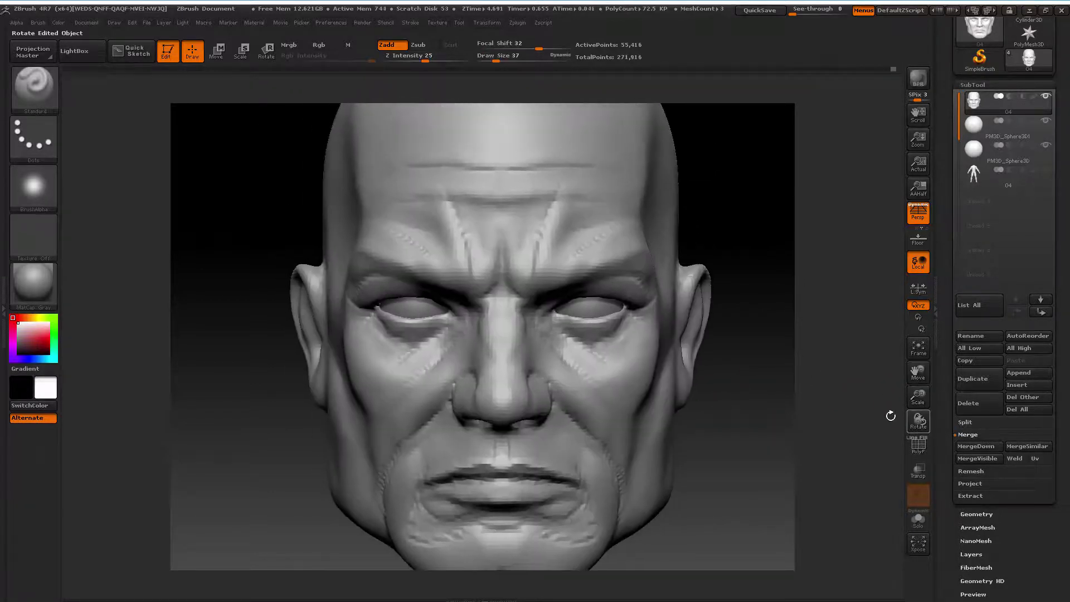
Work finer cheek creases at size 13, then zoom out to a three-quarter profile at size 26
{"action": "key", "text": "space"}
{"action": "left_click_drag", "start_coordinate": [467, 335], "coordinate": [463, 334]}
{"action": "key", "text": "space"}
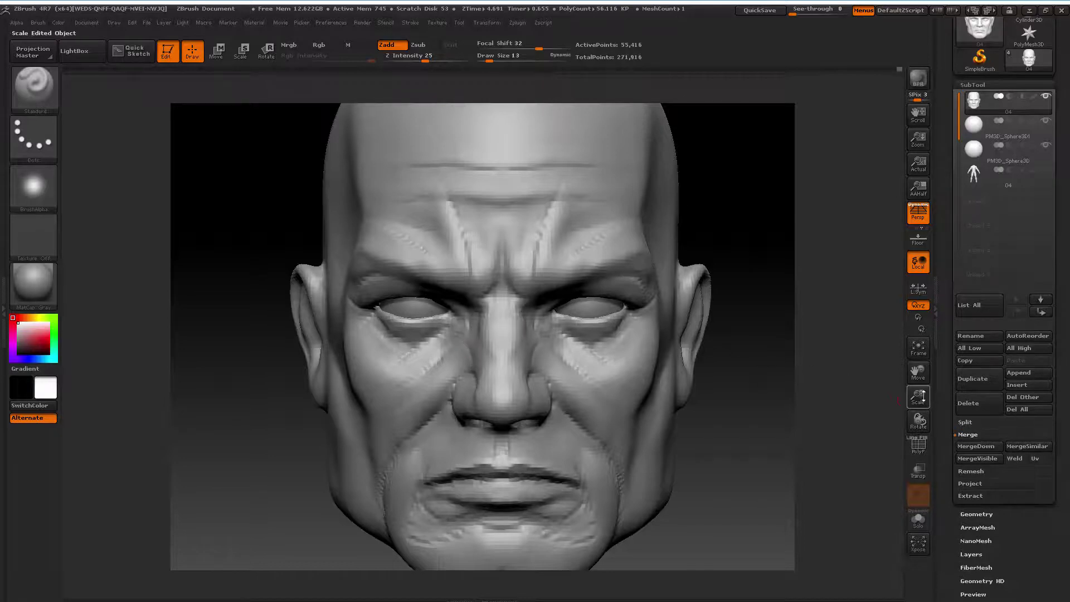
{"action": "mouse_move", "coordinate": [917, 397]}
{"action": "left_mouse_down"}
{"action": "mouse_move", "coordinate": [918, 362]}
{"action": "mouse_move", "coordinate": [919, 375]}
{"action": "left_mouse_up"}
{"action": "key", "text": "space"}
{"action": "mouse_move", "coordinate": [669, 418]}
{"action": "left_mouse_down"}
{"action": "mouse_move", "coordinate": [686, 416]}
{"action": "mouse_move", "coordinate": [644, 430]}
{"action": "mouse_move", "coordinate": [724, 416]}
{"action": "mouse_move", "coordinate": [669, 410]}
{"action": "left_mouse_up"}
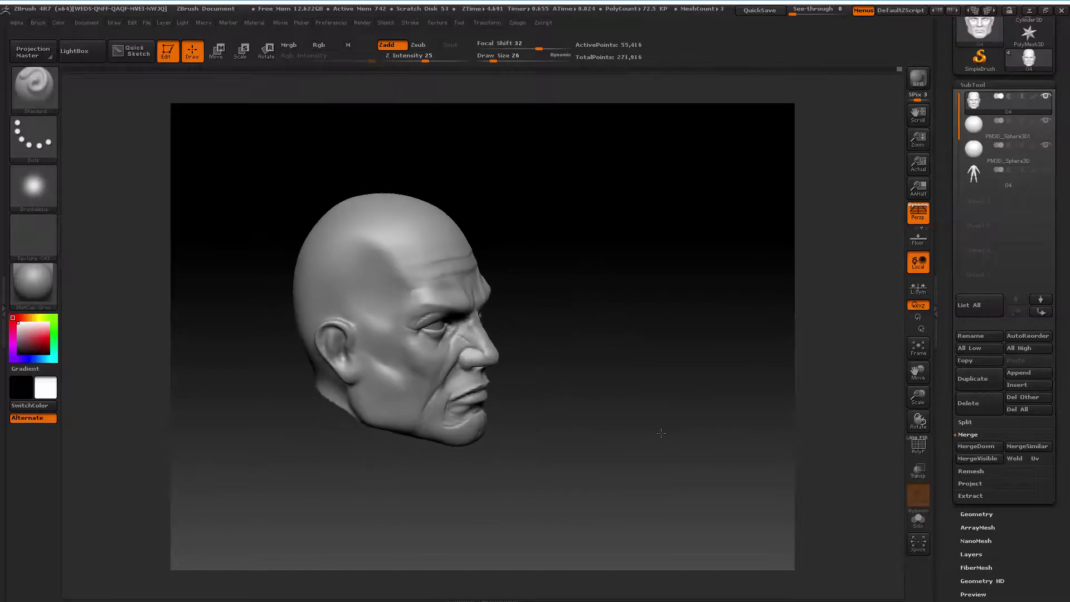
Pick ClayBuildup, turn the head to exact front view, and set brush size 105
{"action": "key", "text": "s"}
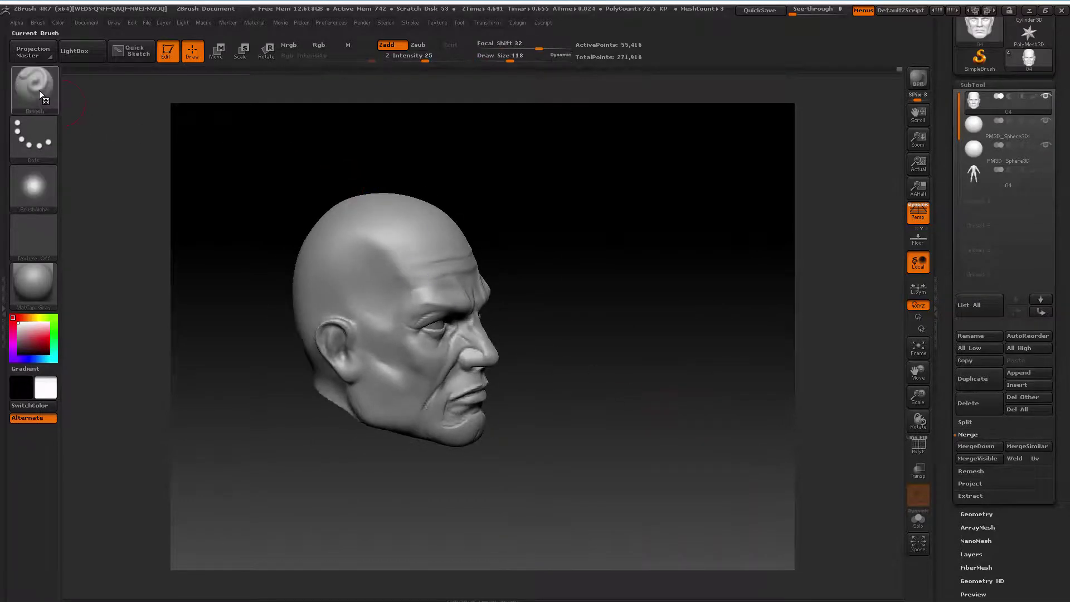
{"action": "left_click", "coordinate": [35, 87]}
{"action": "left_click", "coordinate": [151, 104]}
{"action": "key", "text": "shift"}
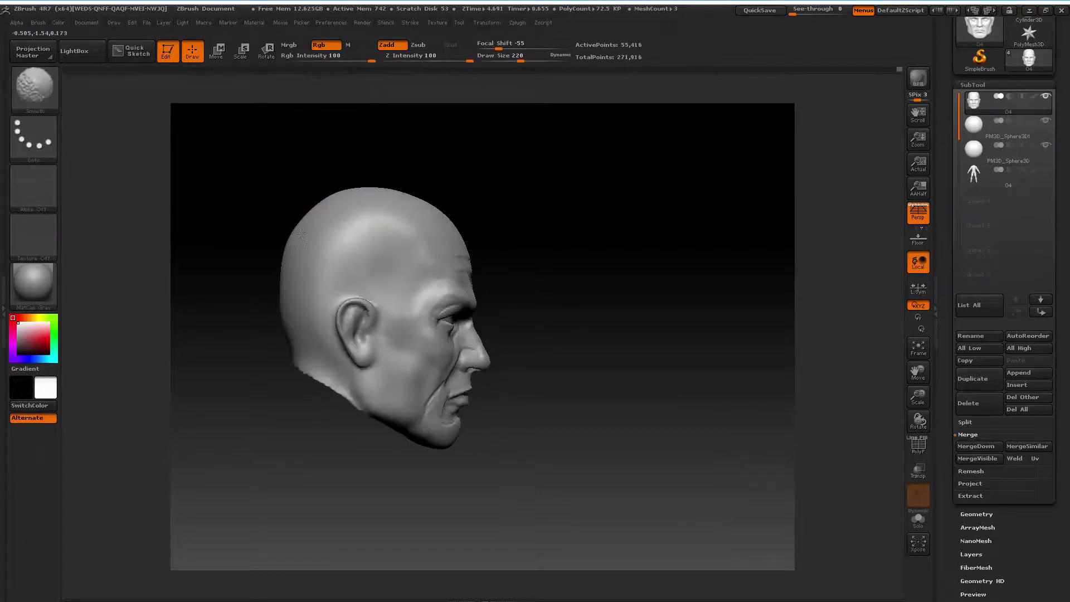
{"action": "left_click_drag", "start_coordinate": [611, 255], "coordinate": [573, 253], "text": "shift"}
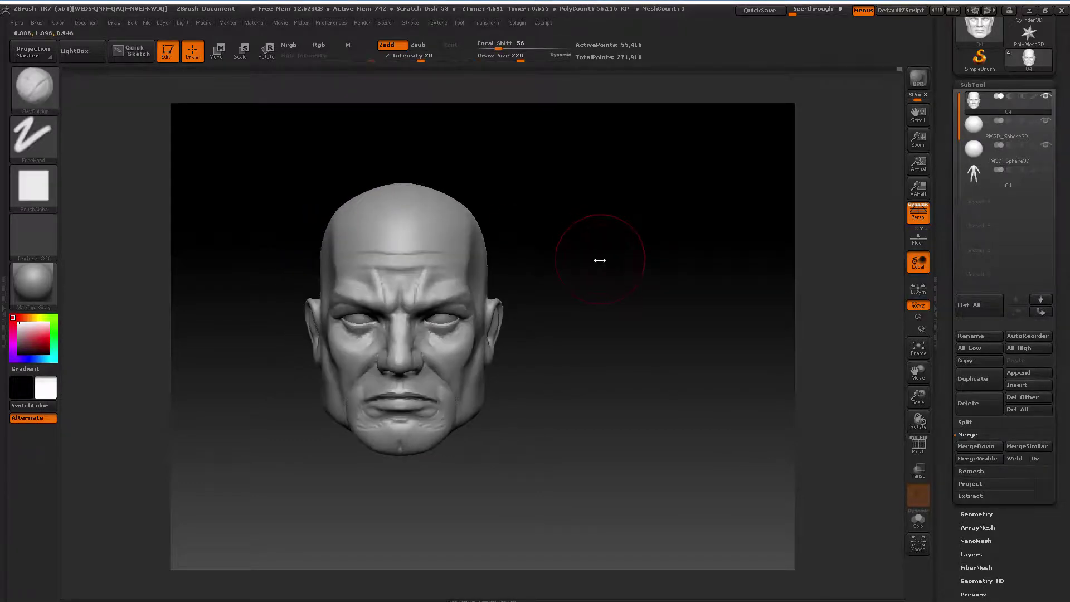
{"action": "left_click_drag", "start_coordinate": [821, 352], "coordinate": [862, 365], "text": "alt"}
{"action": "key", "text": "space"}
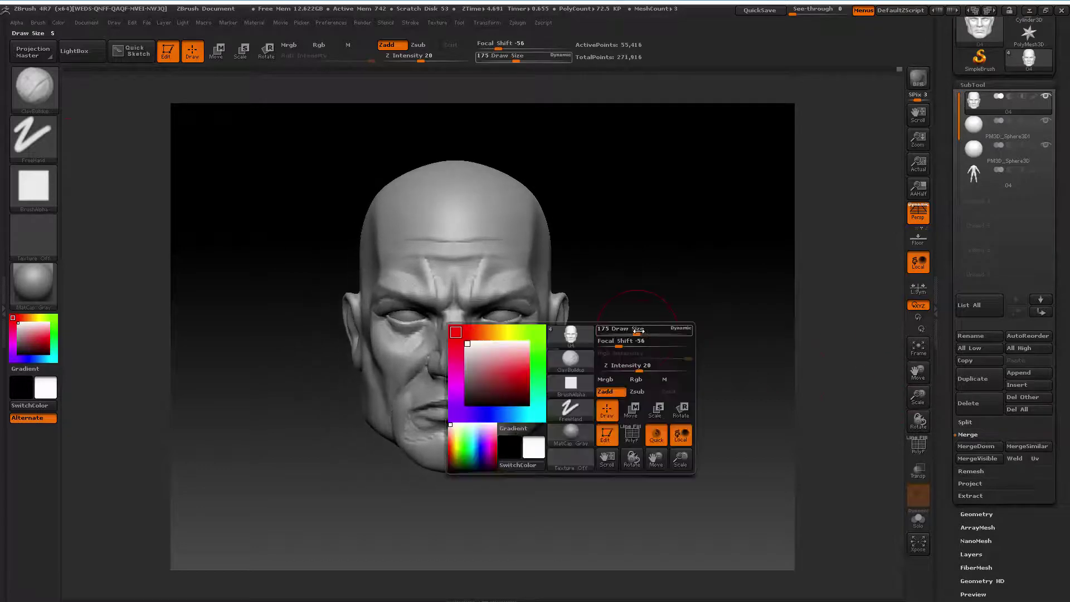
{"action": "left_click_drag", "start_coordinate": [647, 334], "coordinate": [607, 334]}
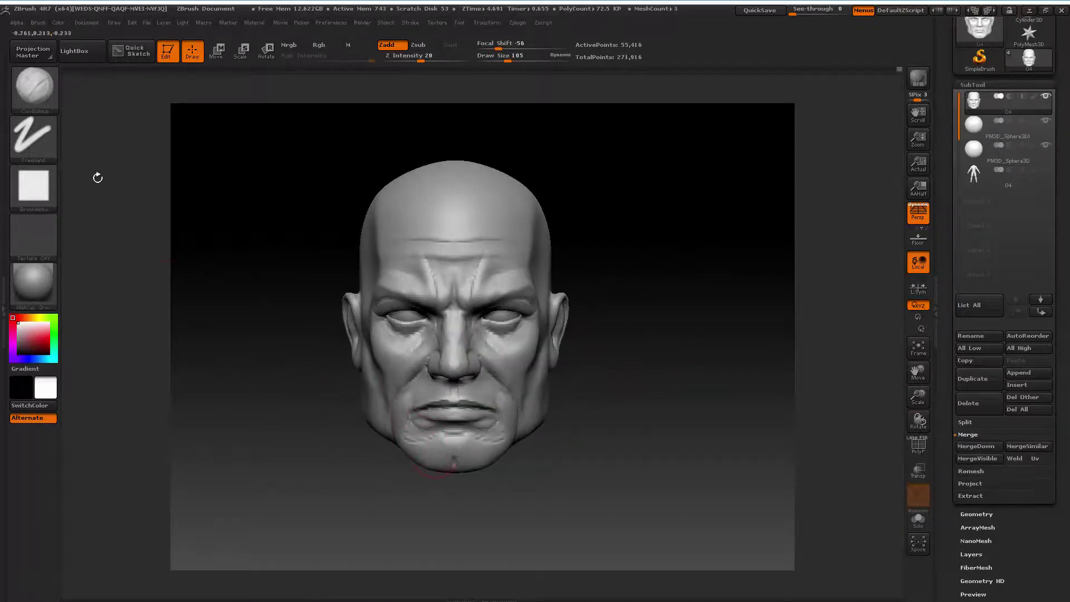
Switch to the Move brush at size 192 and tilt the head to look down on it
{"action": "left_click", "coordinate": [83, 115]}
{"action": "left_click", "coordinate": [334, 104]}
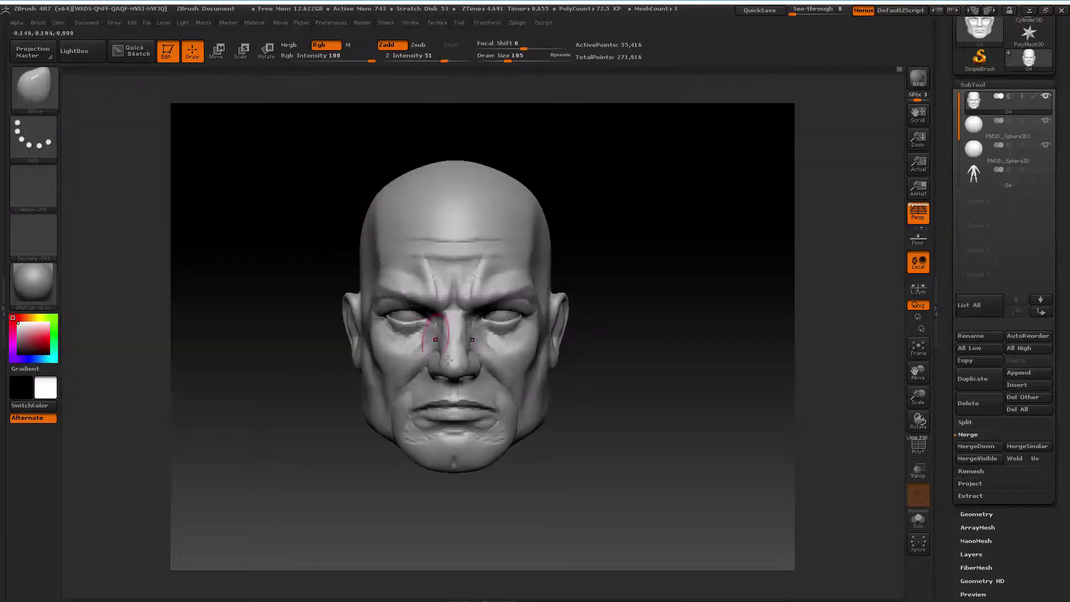
{"action": "key", "text": "space"}
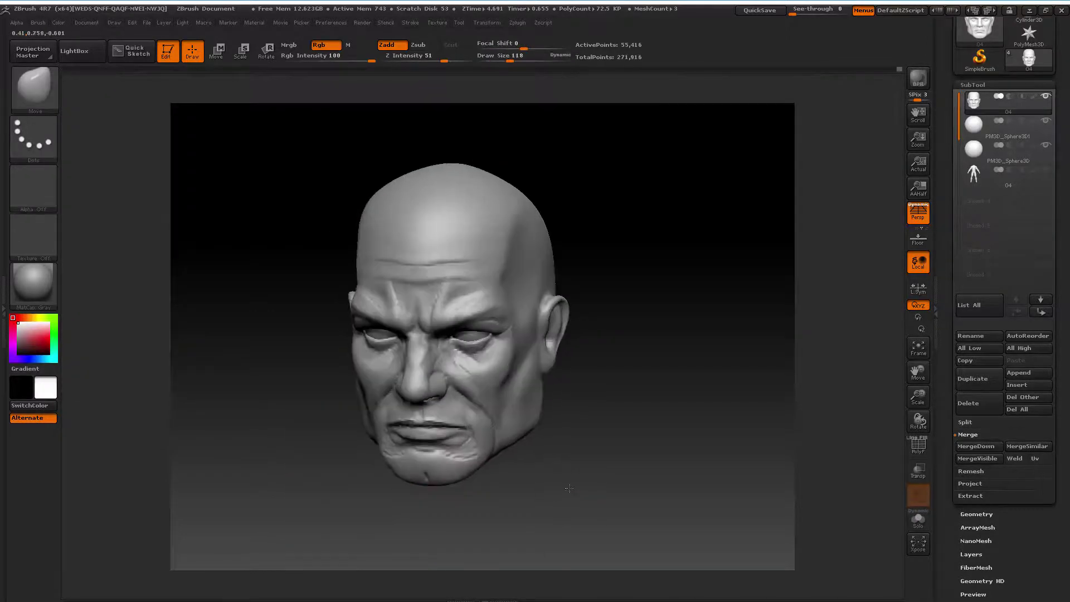
{"action": "left_click_drag", "start_coordinate": [584, 468], "coordinate": [559, 501]}
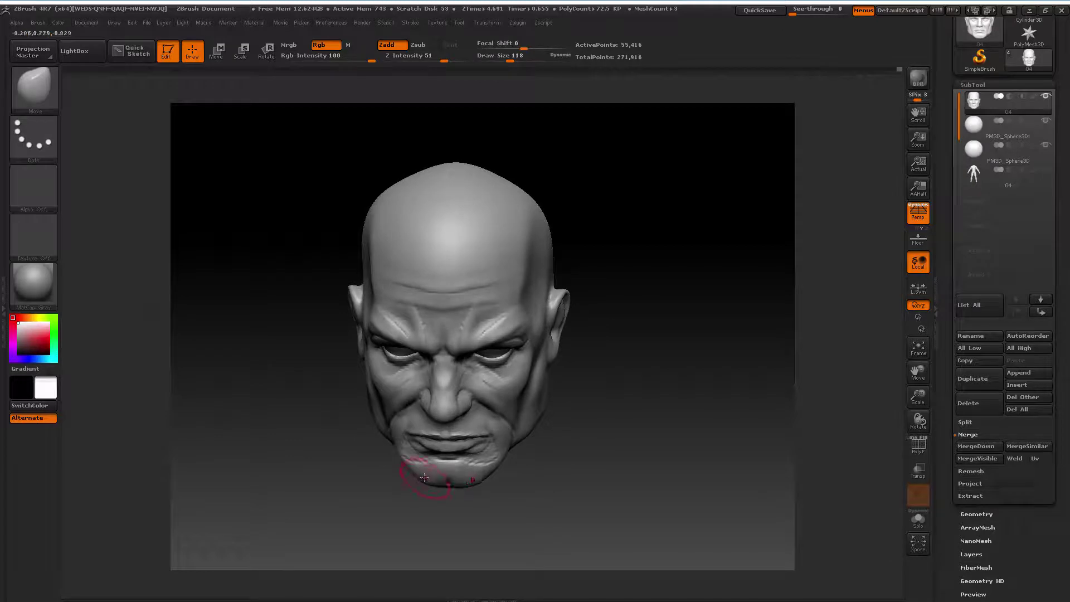
{"action": "key", "text": "space"}
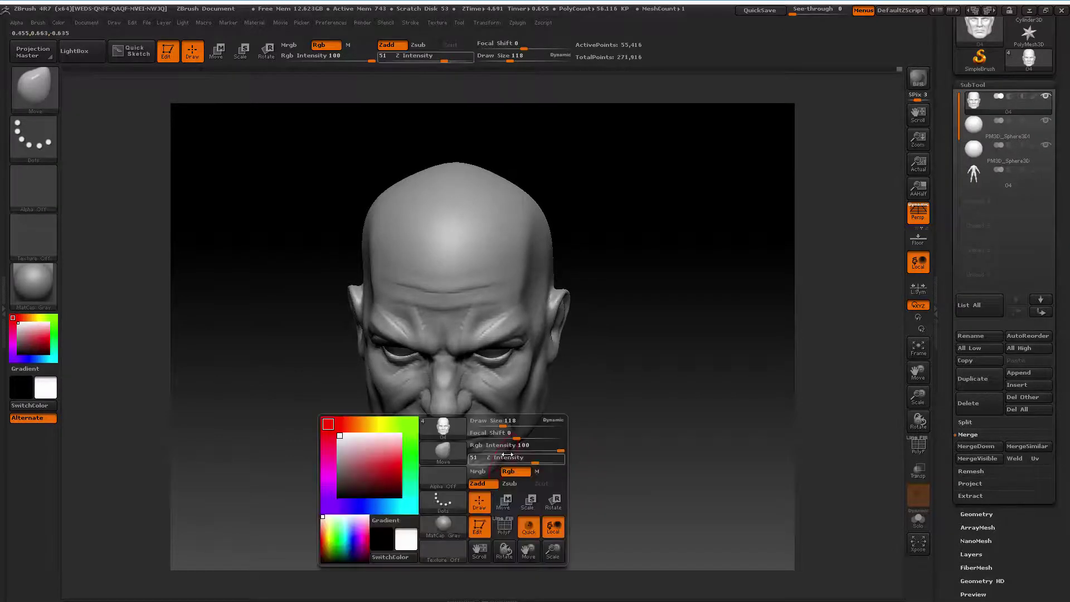
{"action": "left_click_drag", "start_coordinate": [490, 452], "coordinate": [510, 450]}
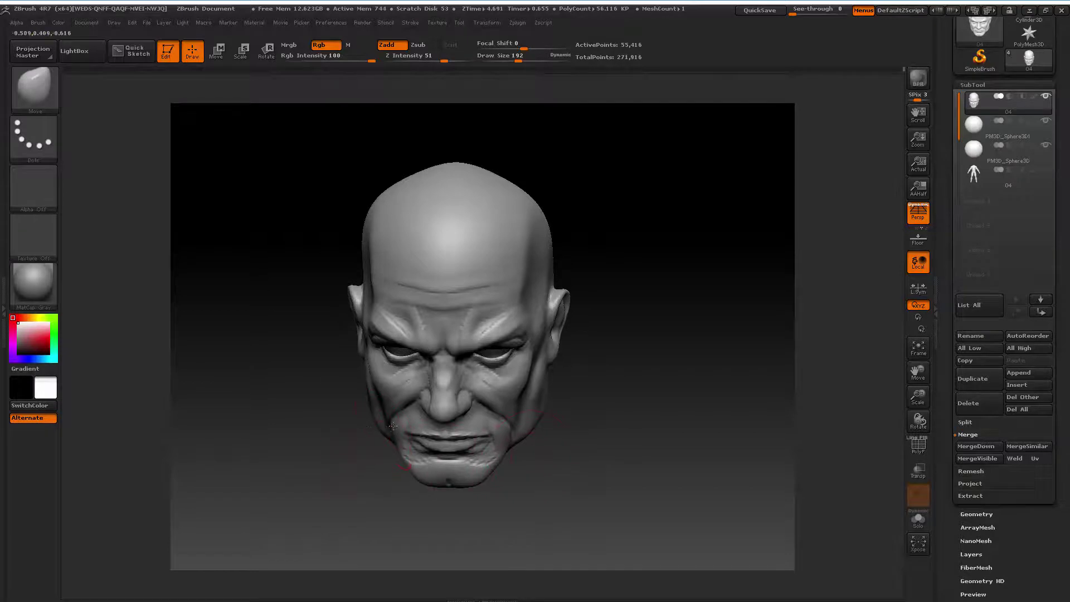
Push and pull the jaw and chin front-on with the Move brush, ending at size 131
{"action": "left_click_drag", "start_coordinate": [668, 420], "coordinate": [665, 401]}
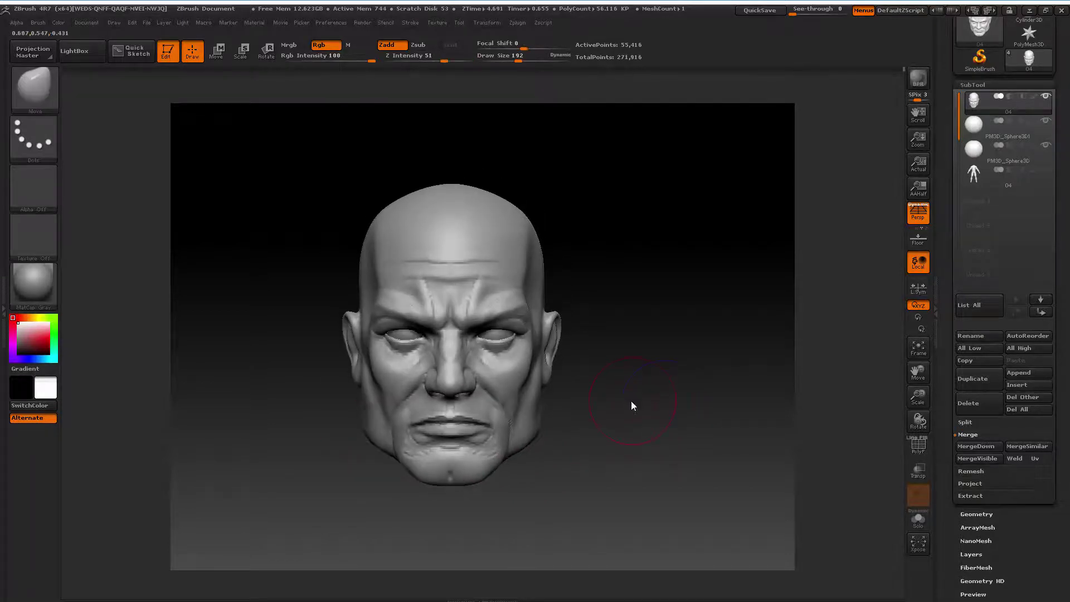
{"action": "key", "text": "space"}
{"action": "left_click_drag", "start_coordinate": [569, 411], "coordinate": [561, 411]}
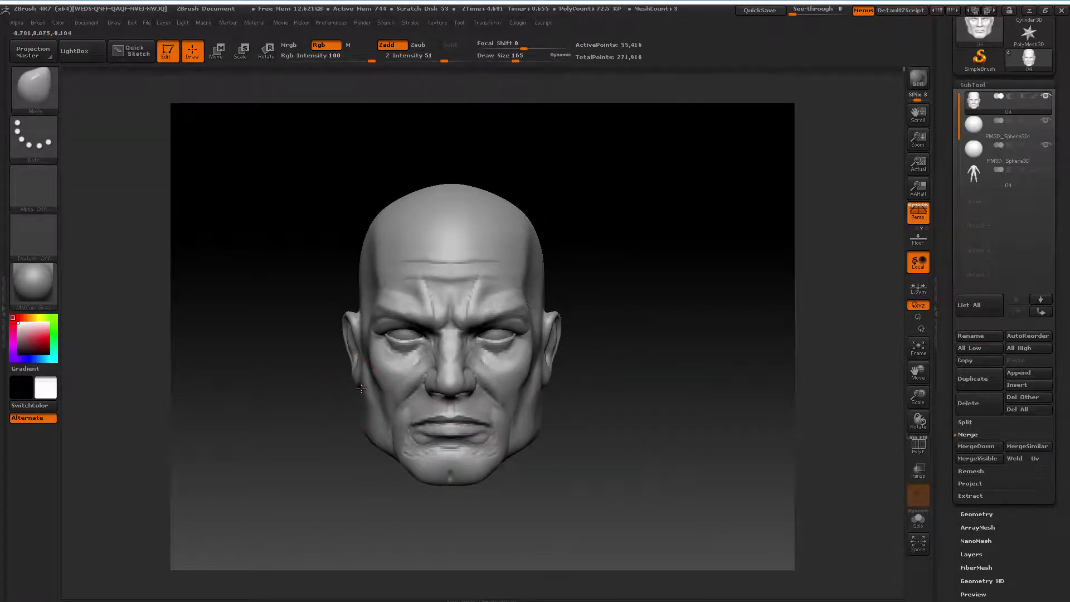
{"action": "key", "text": "space"}
{"action": "mouse_move", "coordinate": [354, 390]}
{"action": "left_mouse_down"}
{"action": "mouse_move", "coordinate": [334, 392]}
{"action": "mouse_move", "coordinate": [362, 384]}
{"action": "left_mouse_up"}
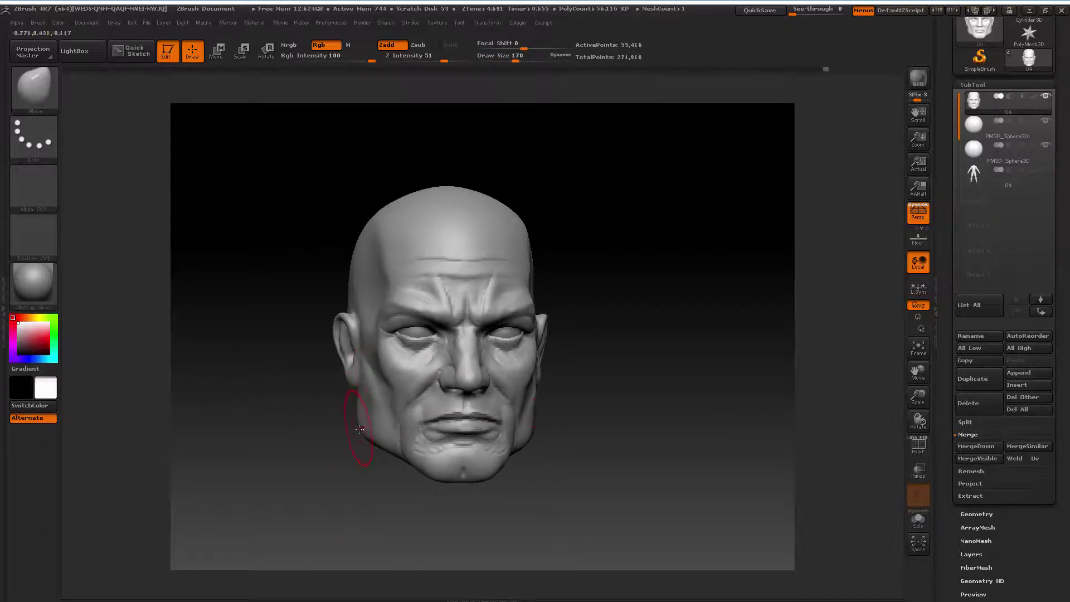
{"action": "left_click_drag", "start_coordinate": [330, 441], "coordinate": [330, 444]}
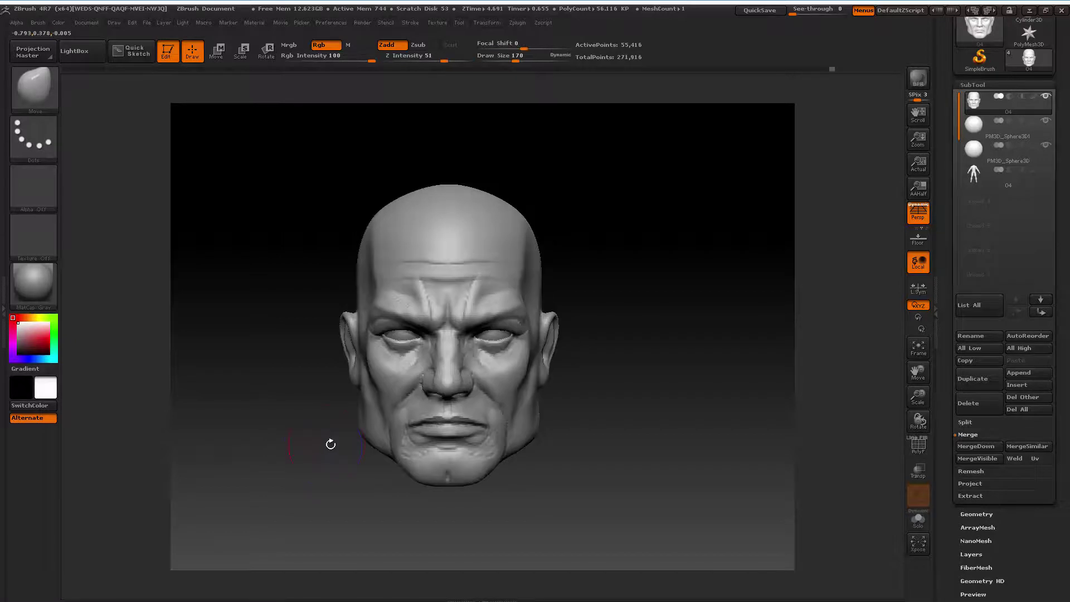
{"action": "key", "text": "space"}
{"action": "left_click_drag", "start_coordinate": [594, 429], "coordinate": [583, 427]}
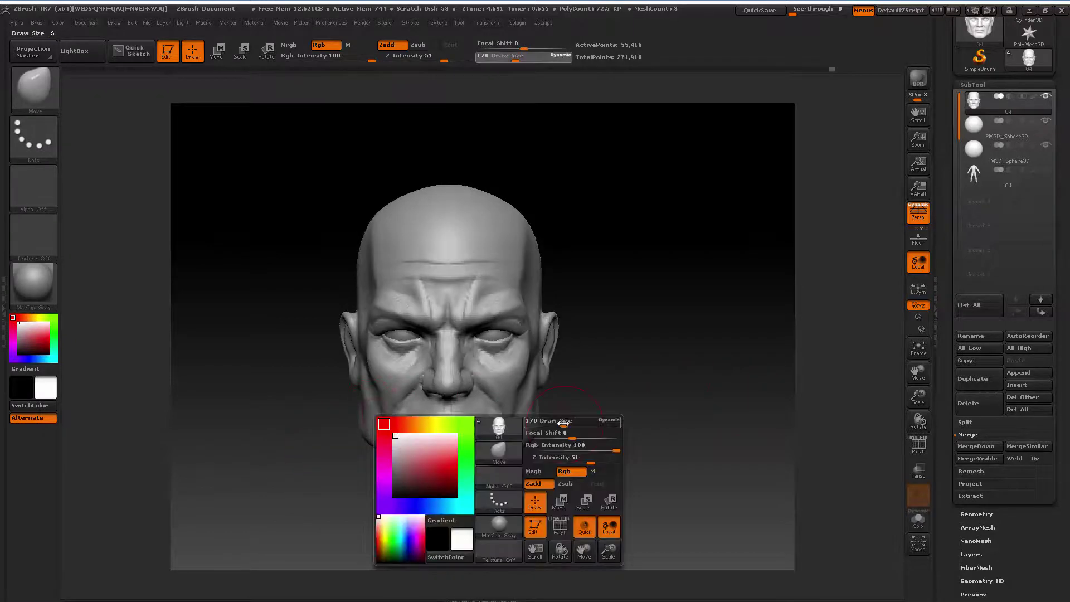
{"action": "left_click_drag", "start_coordinate": [900, 395], "coordinate": [874, 370], "text": "alt"}
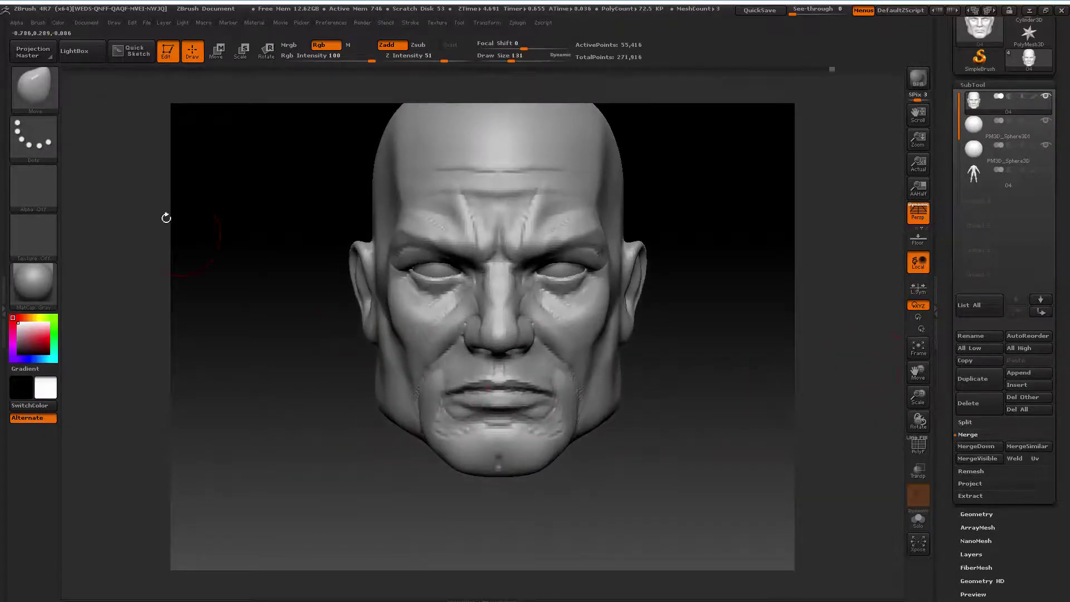
{"action": "left_click", "coordinate": [35, 88]}
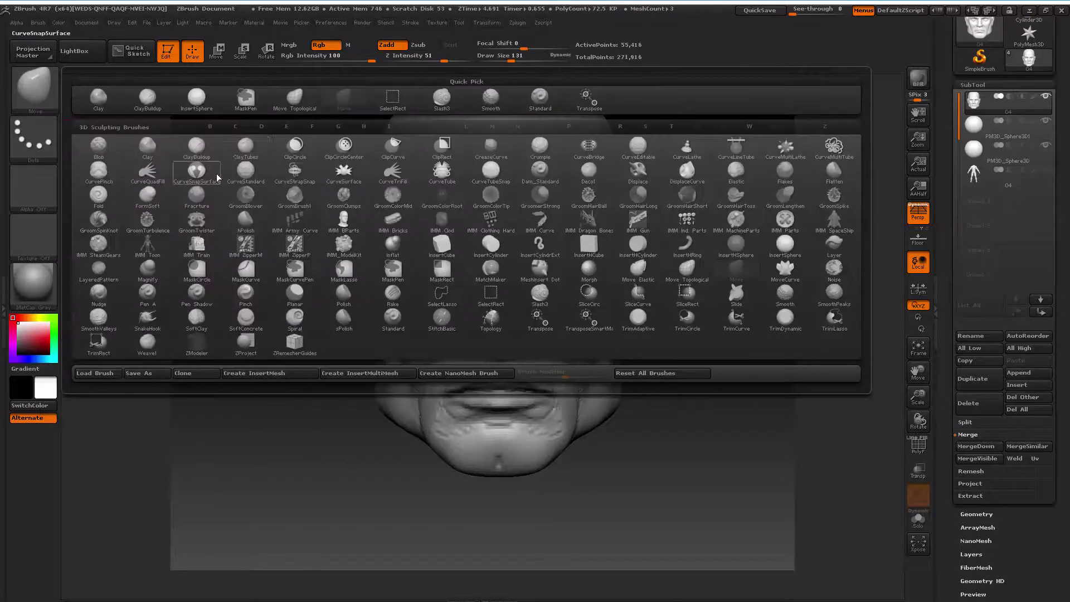
Select ClayBuildup and set its size to 65, turning the head toward a frontal view
{"action": "left_click", "coordinate": [129, 99]}
{"action": "key", "text": "space"}
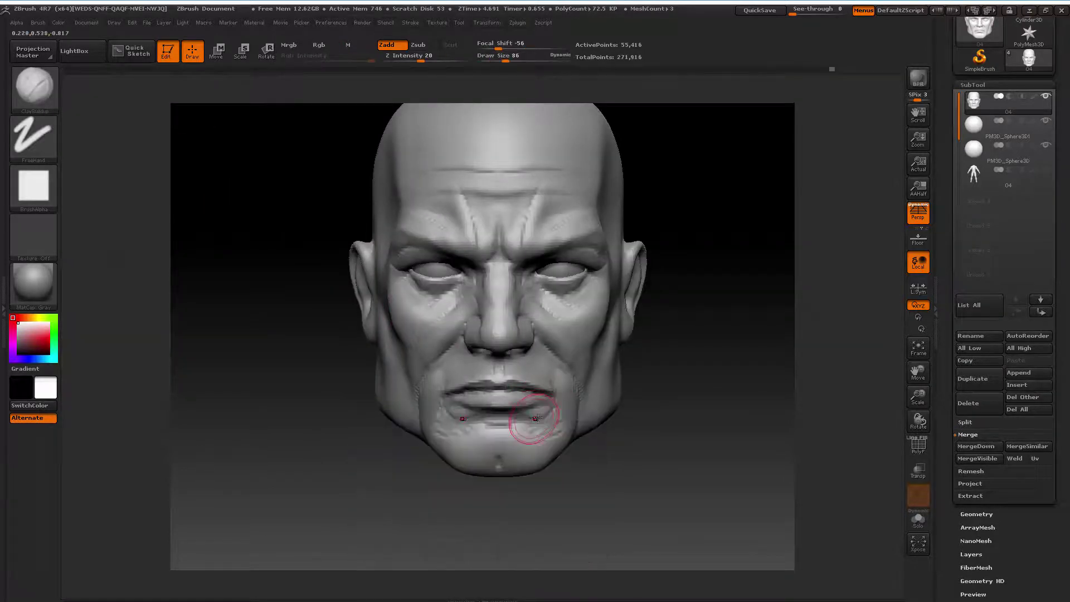
{"action": "key", "text": "space"}
{"action": "left_click_drag", "start_coordinate": [551, 417], "coordinate": [526, 417]}
{"action": "mouse_move", "coordinate": [918, 419]}
{"action": "left_mouse_down"}
{"action": "mouse_move", "coordinate": [449, 418]}
{"action": "mouse_move", "coordinate": [452, 438]}
{"action": "mouse_move", "coordinate": [374, 436]}
{"action": "mouse_move", "coordinate": [408, 429]}
{"action": "mouse_move", "coordinate": [486, 448]}
{"action": "left_mouse_up"}
{"action": "key", "text": "space"}
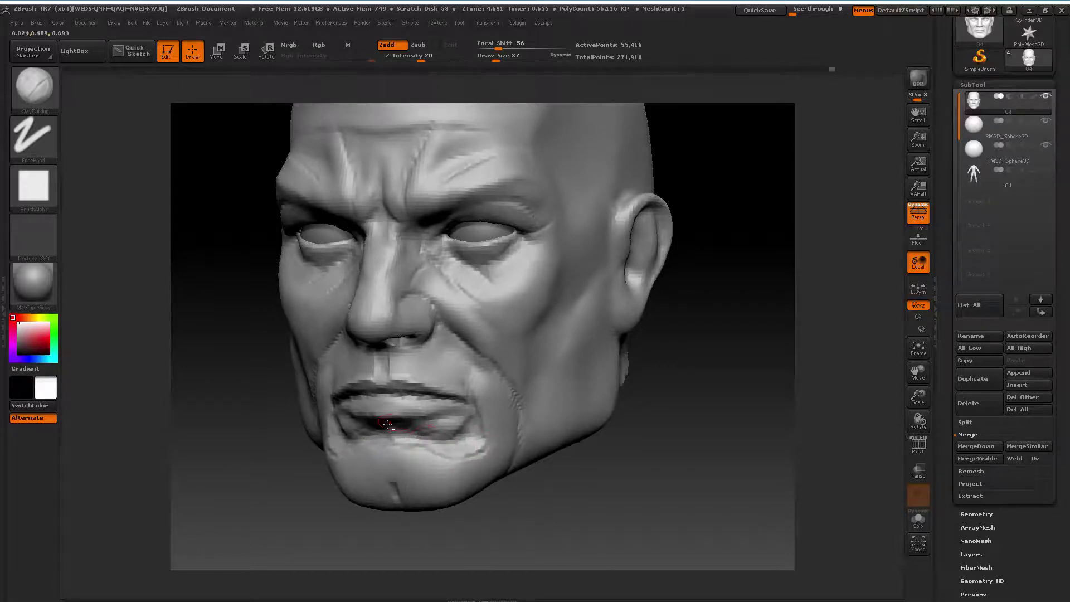
{"action": "left_click_drag", "start_coordinate": [918, 419], "coordinate": [920, 353]}
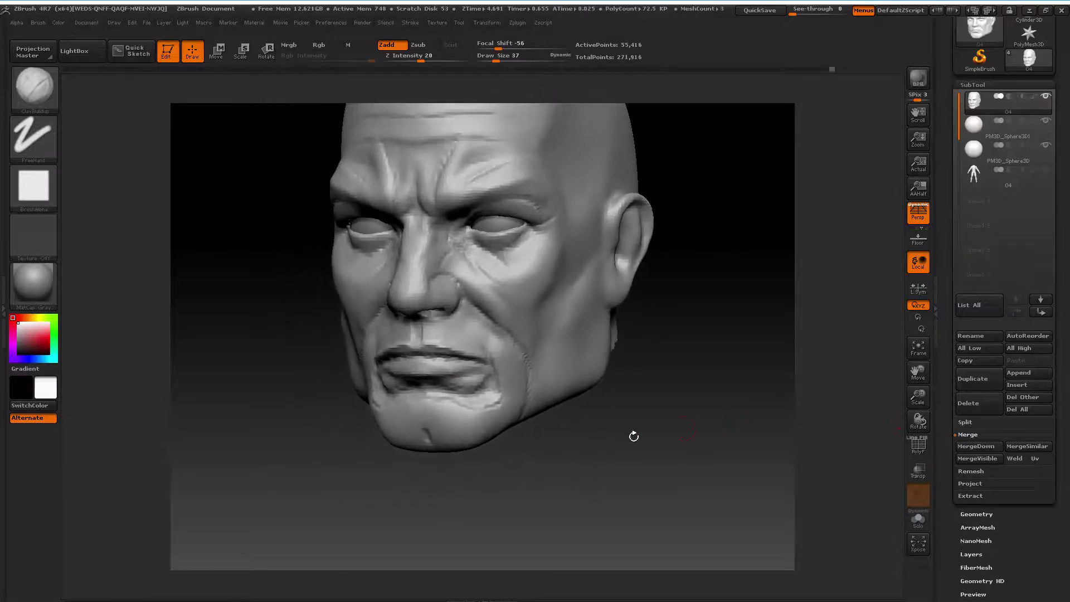
{"action": "key", "text": "space"}
{"action": "mouse_move", "coordinate": [576, 420]}
{"action": "left_mouse_down"}
{"action": "mouse_move", "coordinate": [394, 425]}
{"action": "mouse_move", "coordinate": [454, 423]}
{"action": "left_mouse_up"}
{"action": "key", "text": "space"}
Build up the chin and lower lip, then Shift-smooth the area
{"action": "mouse_move", "coordinate": [401, 446]}
{"action": "left_mouse_down"}
{"action": "mouse_move", "coordinate": [440, 423]}
{"action": "mouse_move", "coordinate": [371, 426]}
{"action": "mouse_move", "coordinate": [440, 415]}
{"action": "mouse_move", "coordinate": [410, 429]}
{"action": "left_mouse_up"}
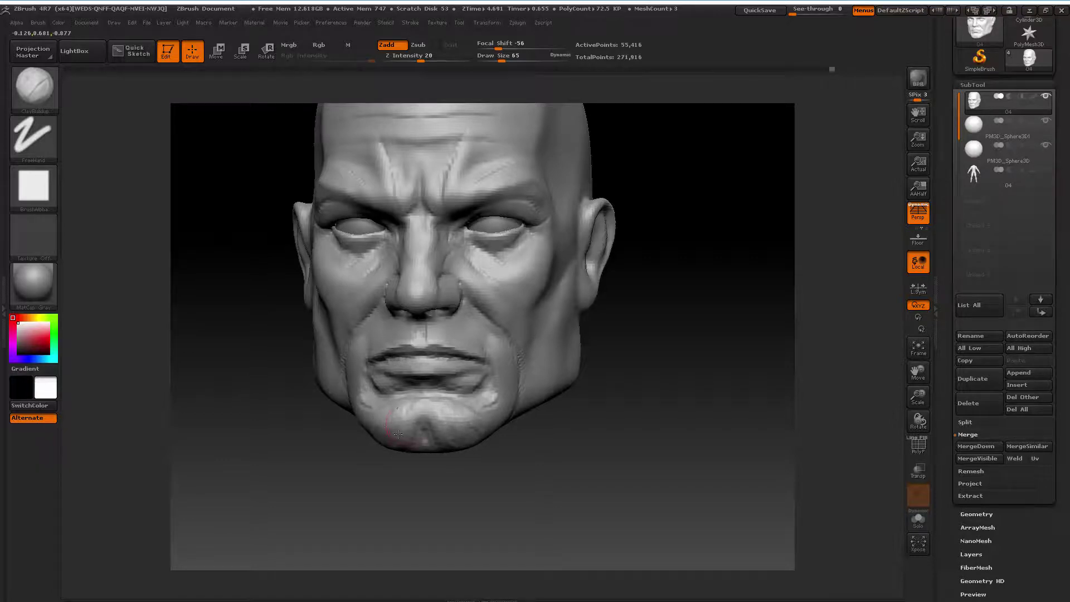
{"action": "key", "text": "shift"}
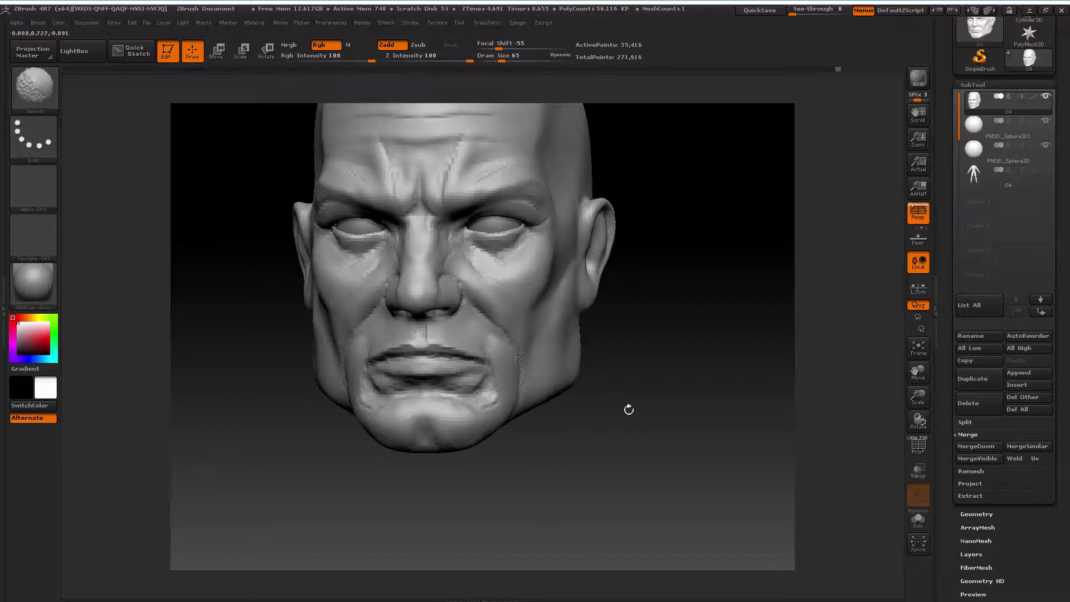
{"action": "left_click_drag", "start_coordinate": [627, 408], "coordinate": [698, 426], "text": "alt"}
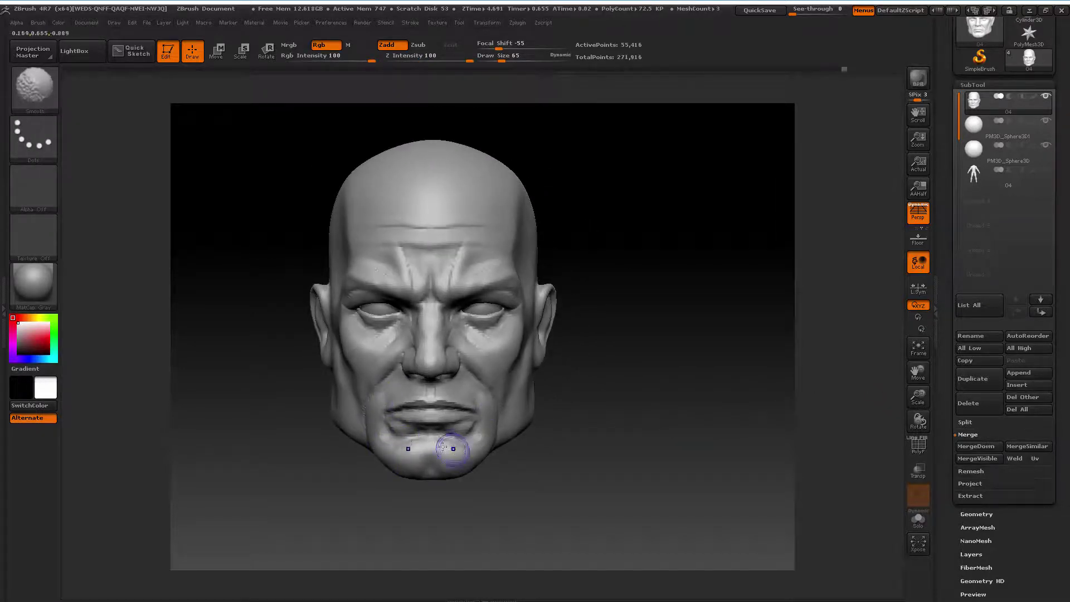
{"action": "left_click_drag", "start_coordinate": [927, 409], "coordinate": [908, 384]}
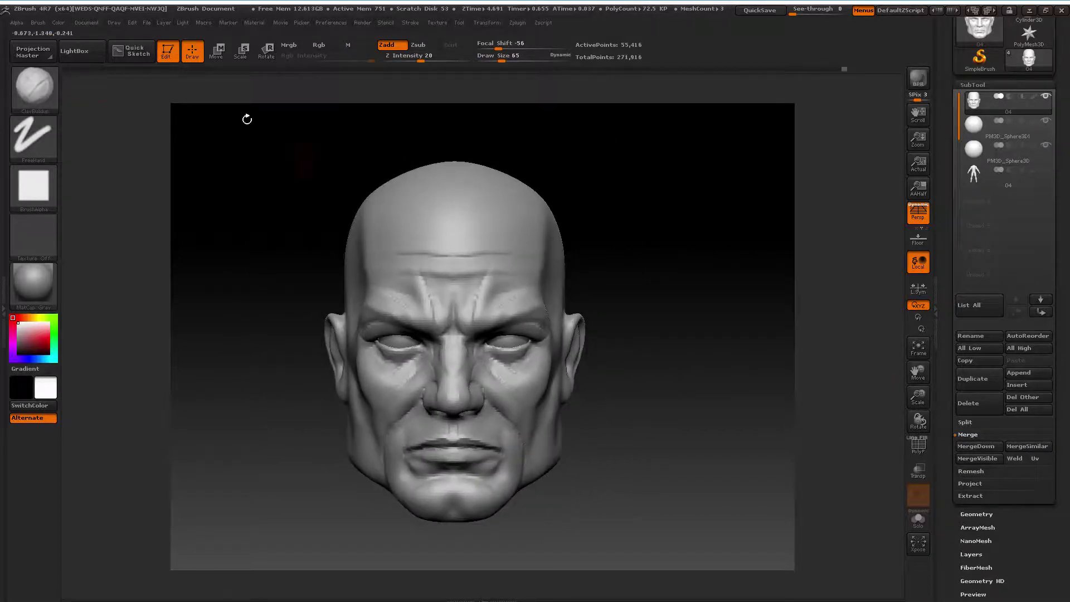
Switch to the Pinch brush at draw size 35, zoomed in on the face
{"action": "key", "text": "b"}
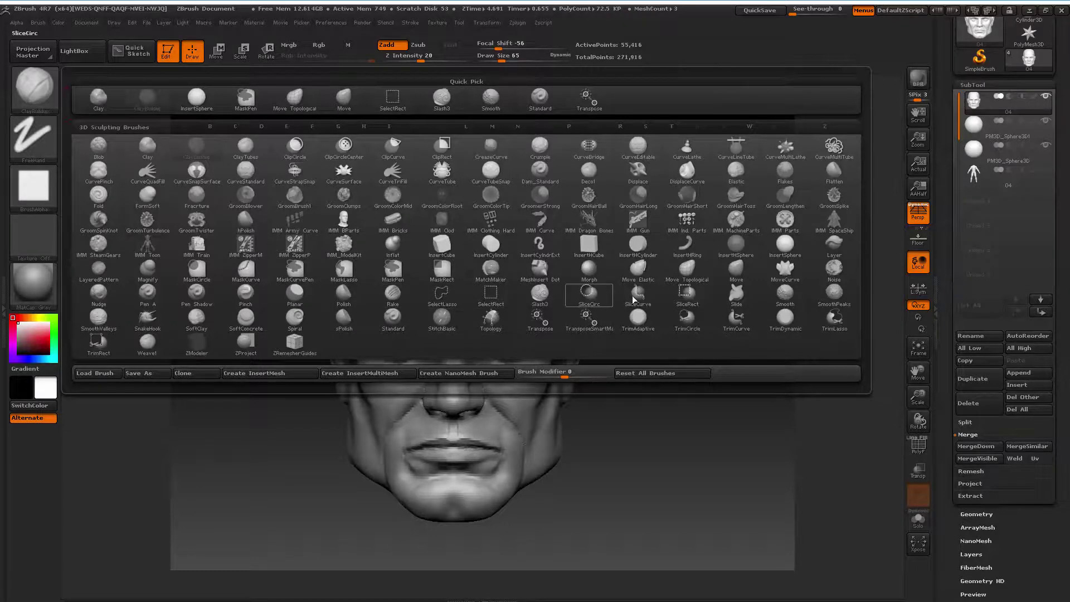
{"action": "left_click", "coordinate": [245, 294]}
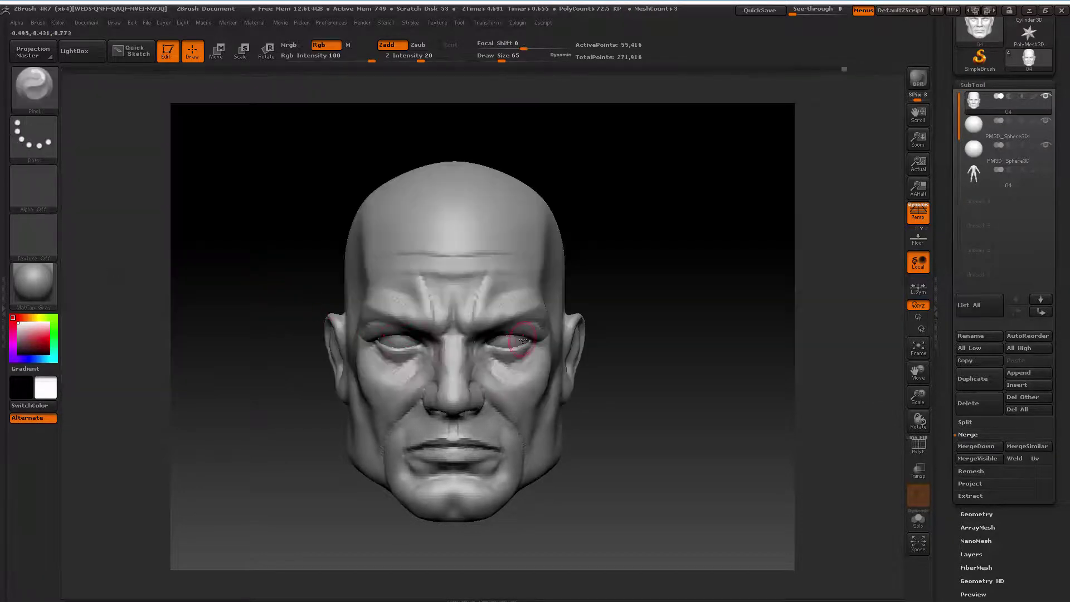
{"action": "key", "text": "bracketleft"}
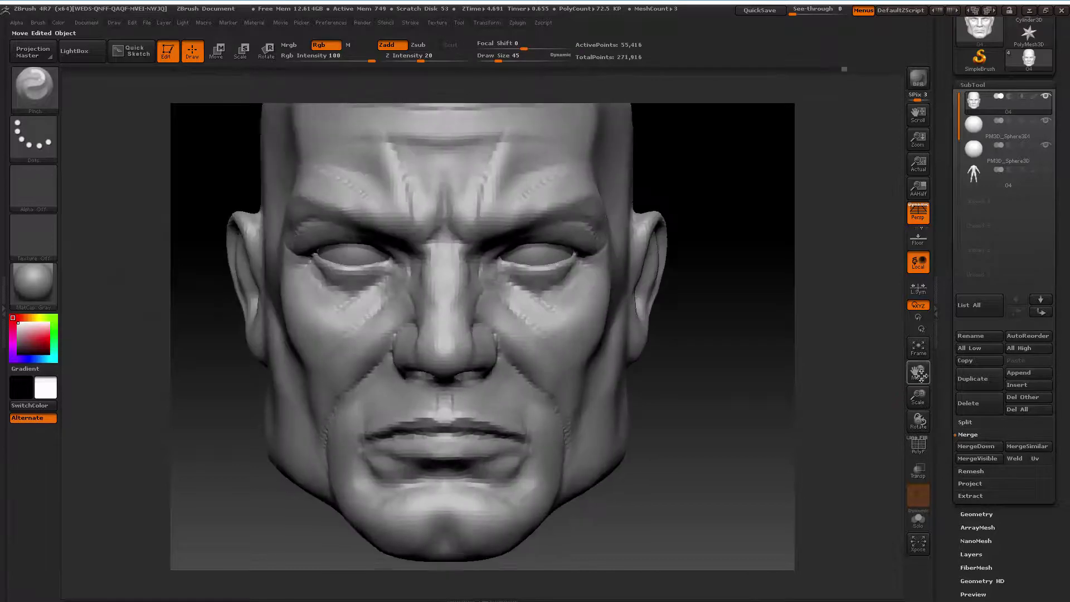
{"action": "left_click_drag", "start_coordinate": [927, 409], "coordinate": [919, 372]}
{"action": "key", "text": "bracketleft"}
{"action": "key", "text": "space"}
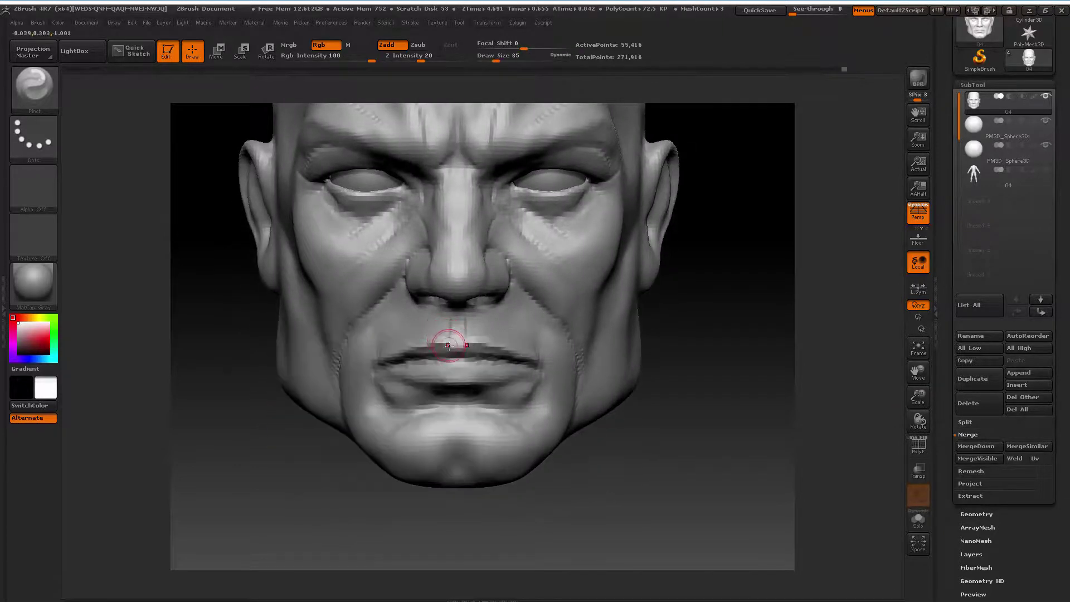
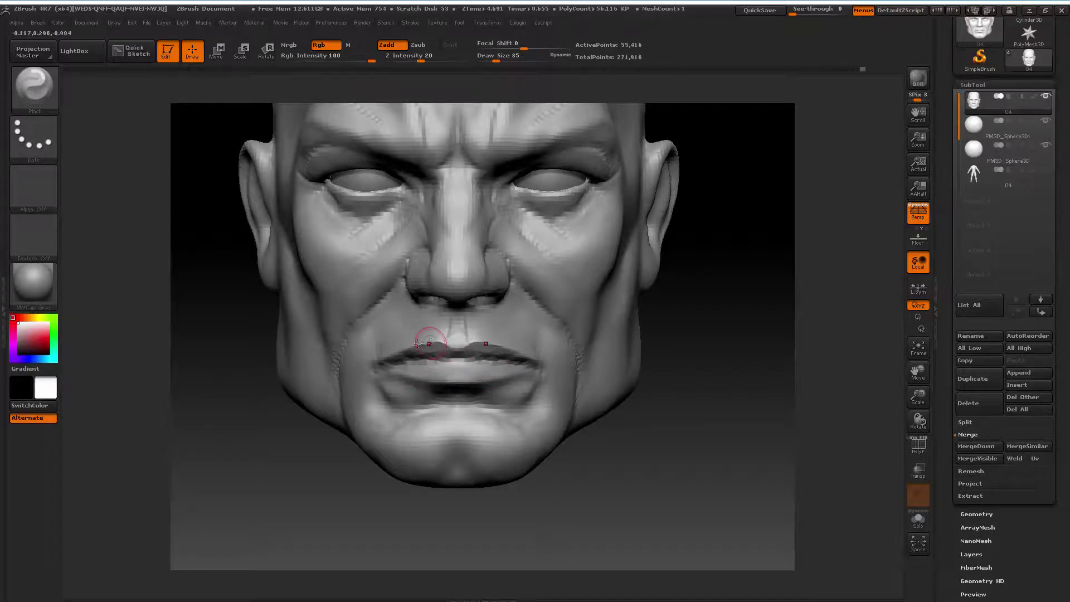
Smooth the line between the lips and enlarge the brush to 47
{"action": "key", "text": "shift"}
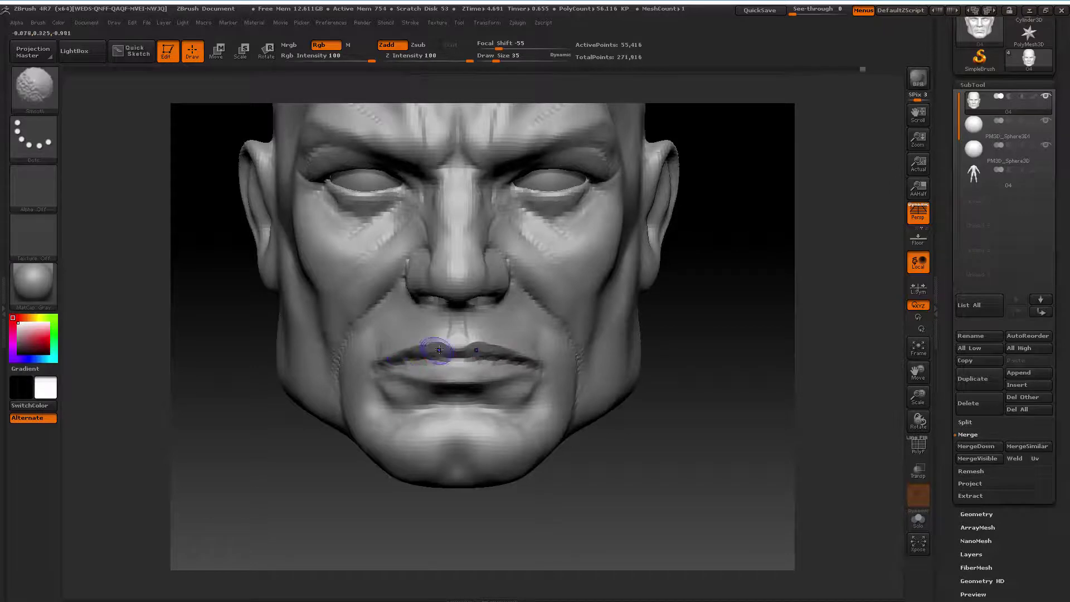
{"action": "left_click_drag", "start_coordinate": [389, 370], "coordinate": [532, 354], "text": "shift"}
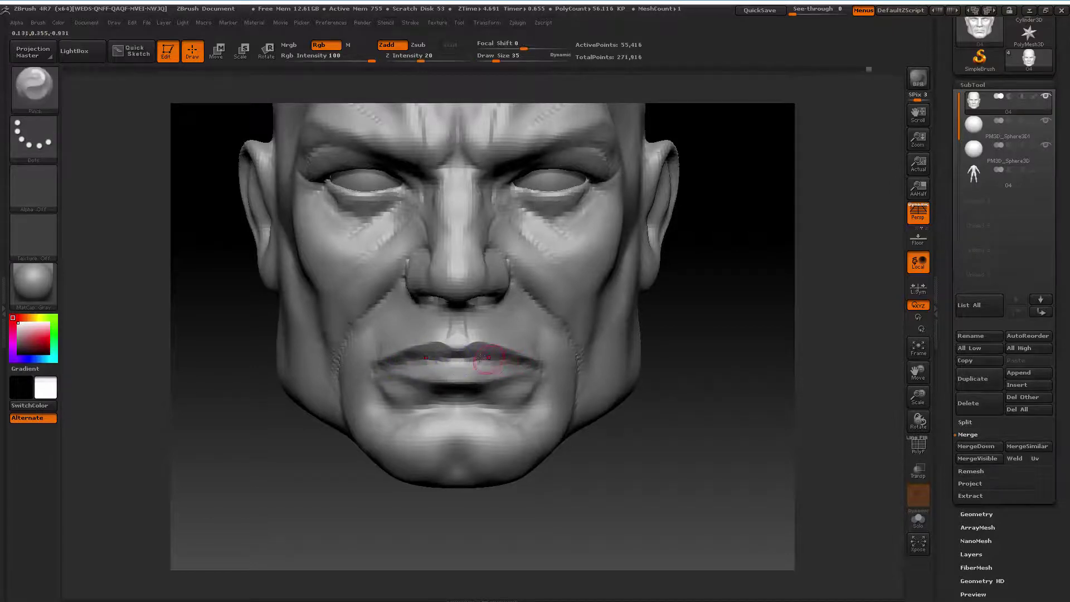
{"action": "key", "text": "space"}
{"action": "left_click_drag", "start_coordinate": [383, 291], "coordinate": [389, 296]}
Check the mouth line from three-quarter and straight front views, returning to the Pinch brush
{"action": "left_click_drag", "start_coordinate": [312, 491], "coordinate": [390, 479]}
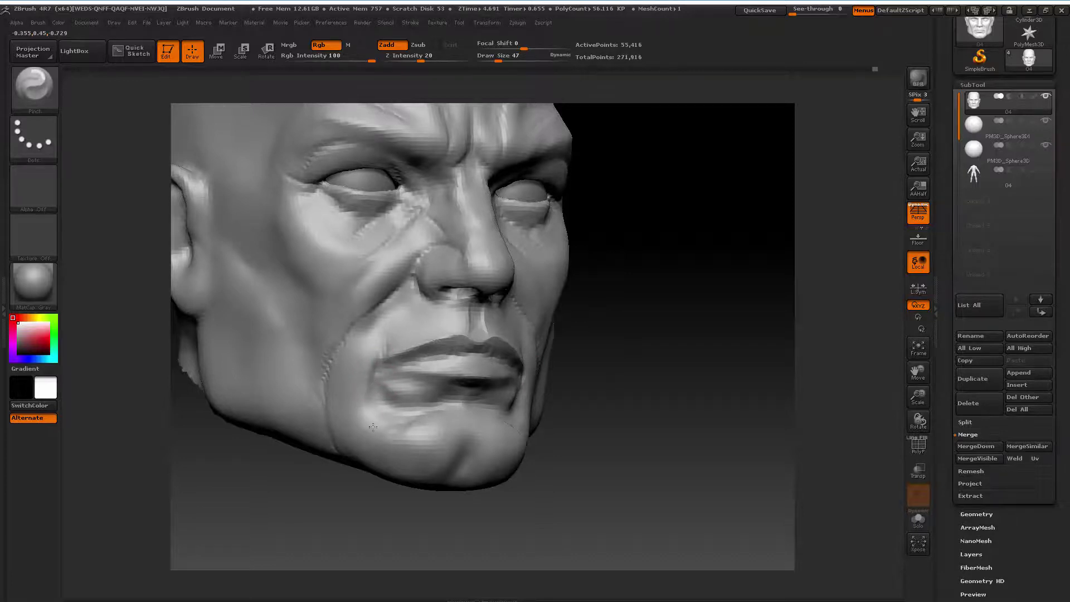
{"action": "left_click_drag", "start_coordinate": [667, 395], "coordinate": [624, 394]}
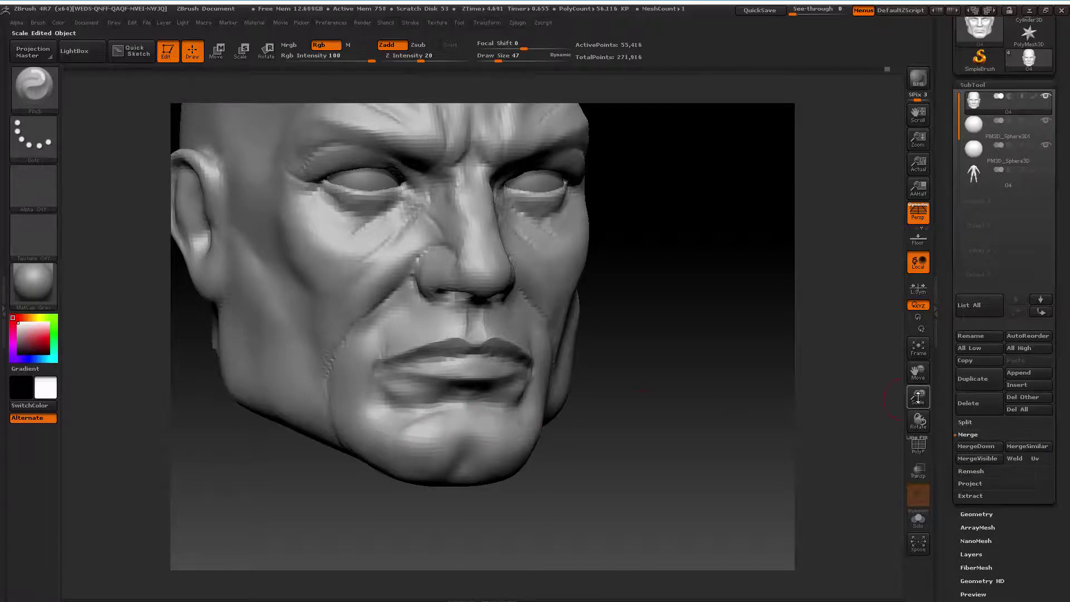
{"action": "mouse_move", "coordinate": [891, 398]}
{"action": "left_mouse_down"}
{"action": "mouse_move", "coordinate": [855, 389]}
{"action": "mouse_move", "coordinate": [471, 441]}
{"action": "left_mouse_up"}
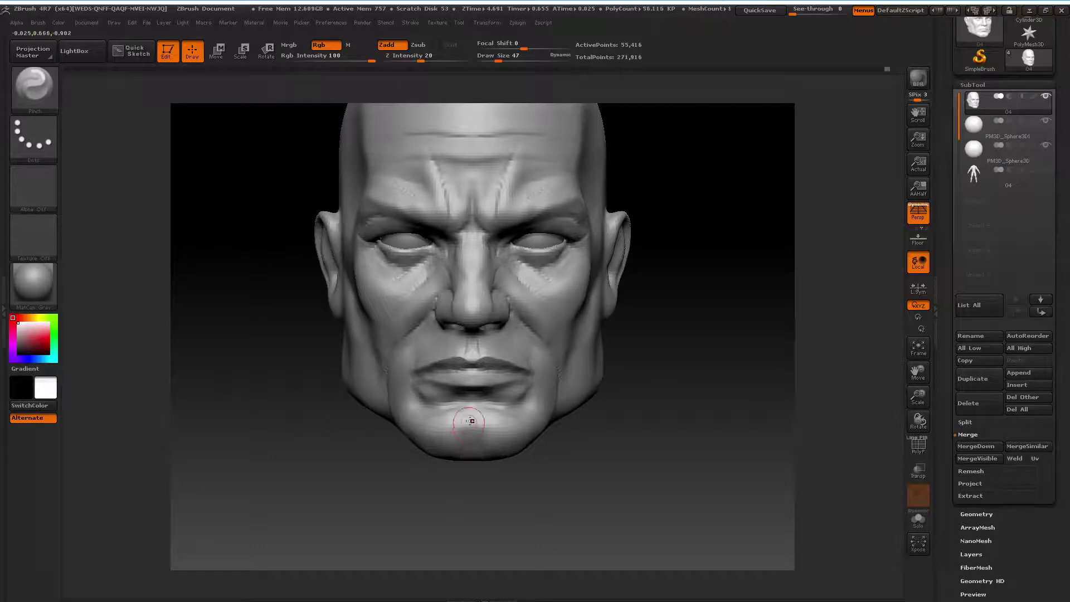
{"action": "key", "text": "shift"}
{"action": "key", "text": "space"}
{"action": "left_click_drag", "start_coordinate": [634, 379], "coordinate": [554, 322]}
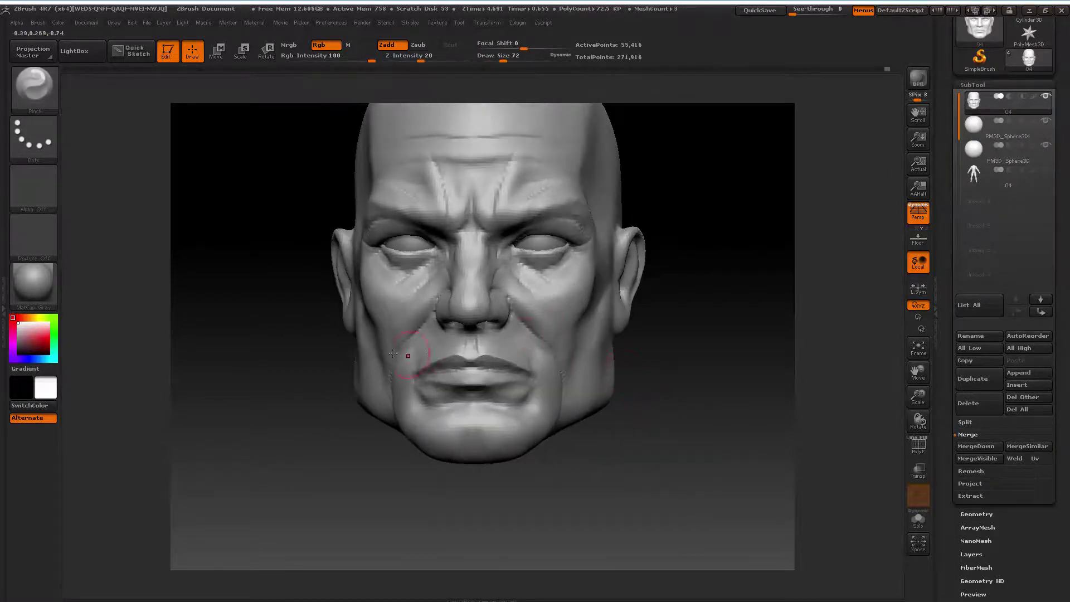
{"action": "left_click_drag", "start_coordinate": [413, 363], "coordinate": [430, 334]}
Shrink the Pinch brush to 59 and zoom in on the forehead and brow
{"action": "key", "text": "space"}
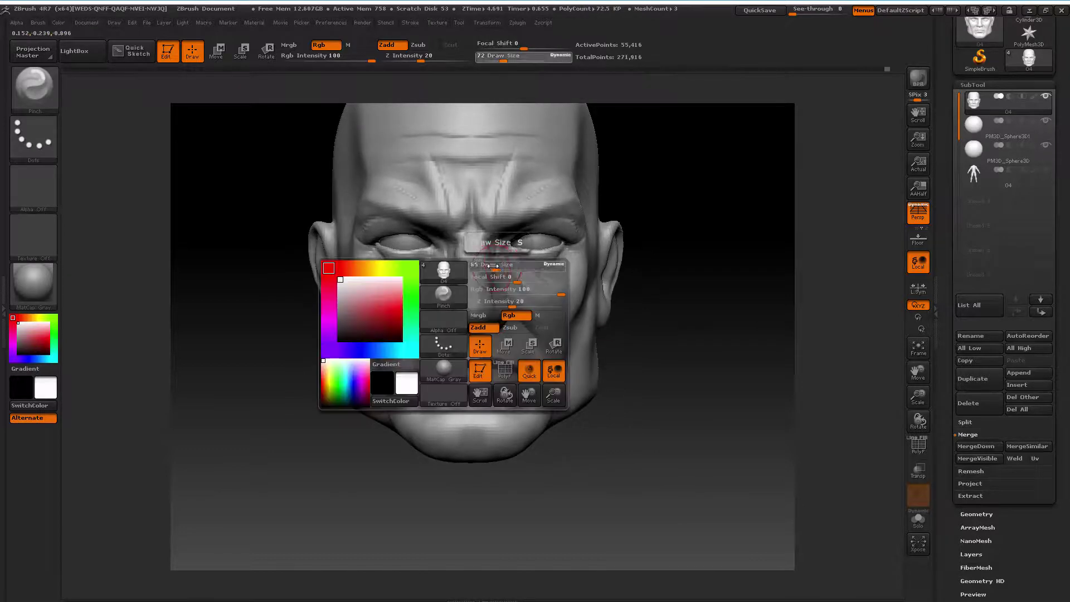
{"action": "mouse_move", "coordinate": [918, 397]}
{"action": "left_mouse_down"}
{"action": "mouse_move", "coordinate": [920, 376]}
{"action": "mouse_move", "coordinate": [872, 410]}
{"action": "left_mouse_up"}
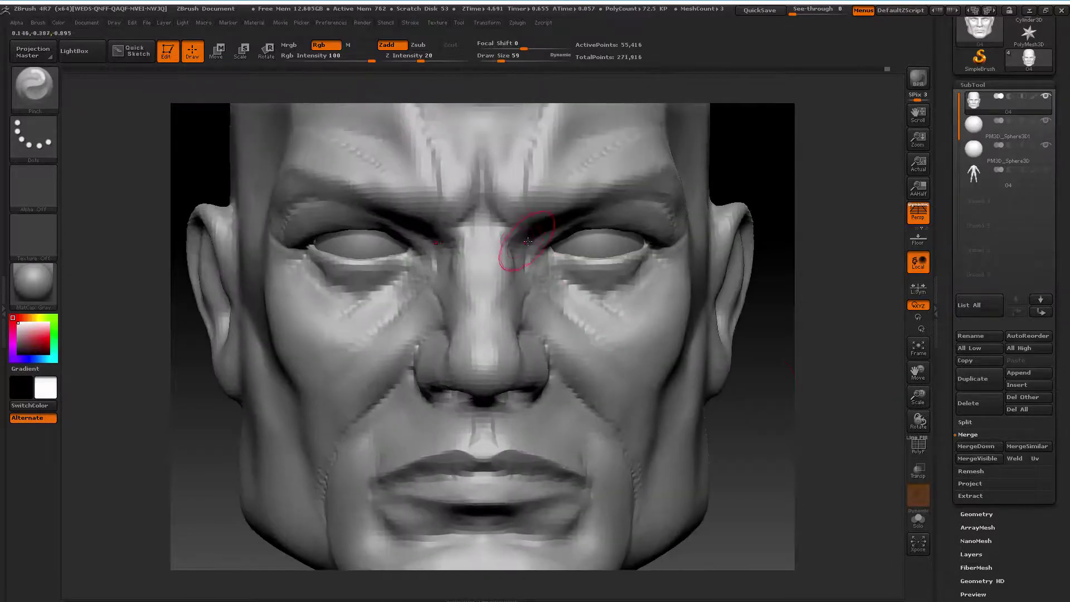
{"action": "key", "text": "space"}
{"action": "key", "text": "space"}
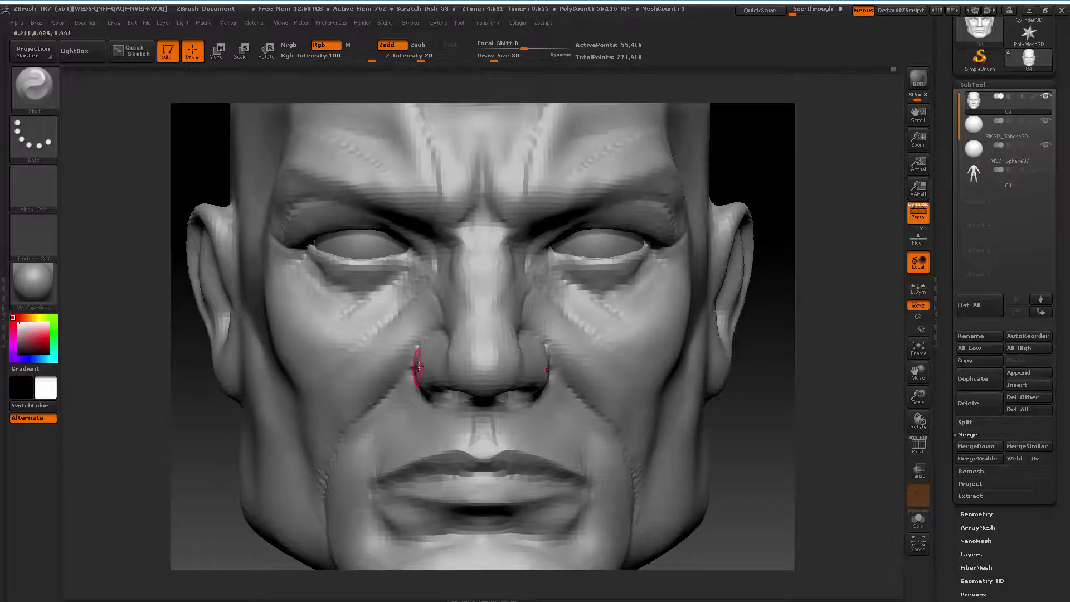
{"action": "left_click_drag", "start_coordinate": [914, 396], "coordinate": [884, 358]}
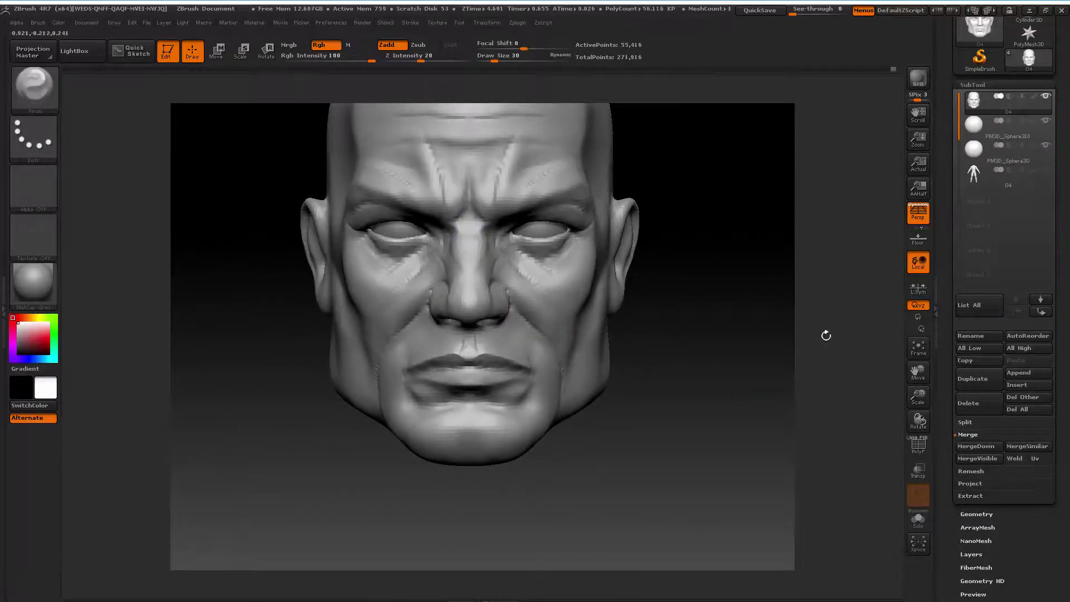
{"action": "left_click_drag", "start_coordinate": [918, 397], "coordinate": [925, 362]}
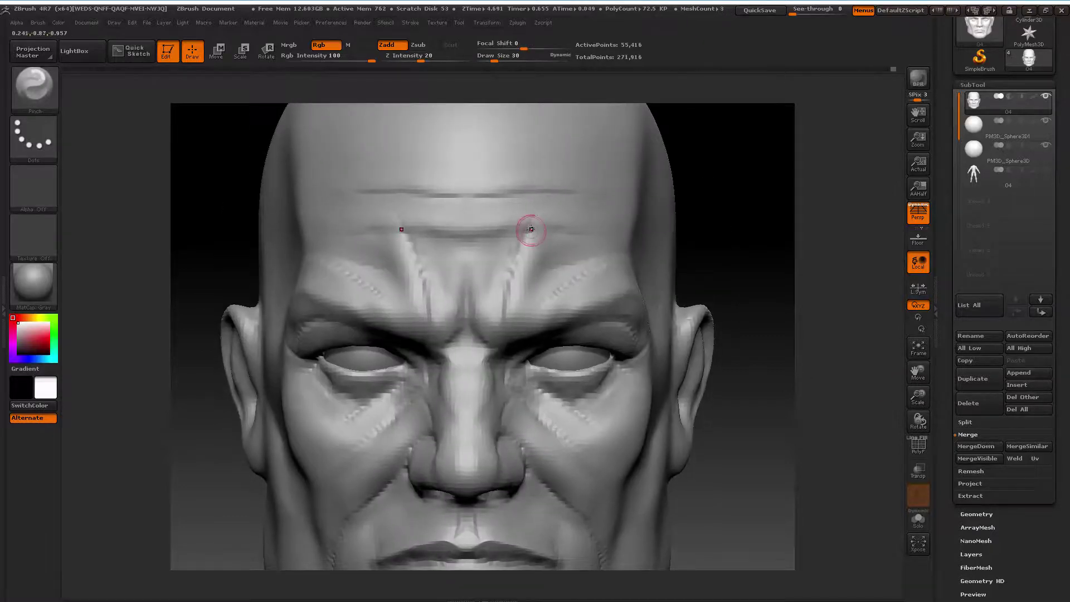
Pinch the forehead crease sharper, then enlarge the brush to 45 and view from three-quarter
{"action": "left_click_drag", "start_coordinate": [522, 238], "coordinate": [510, 288]}
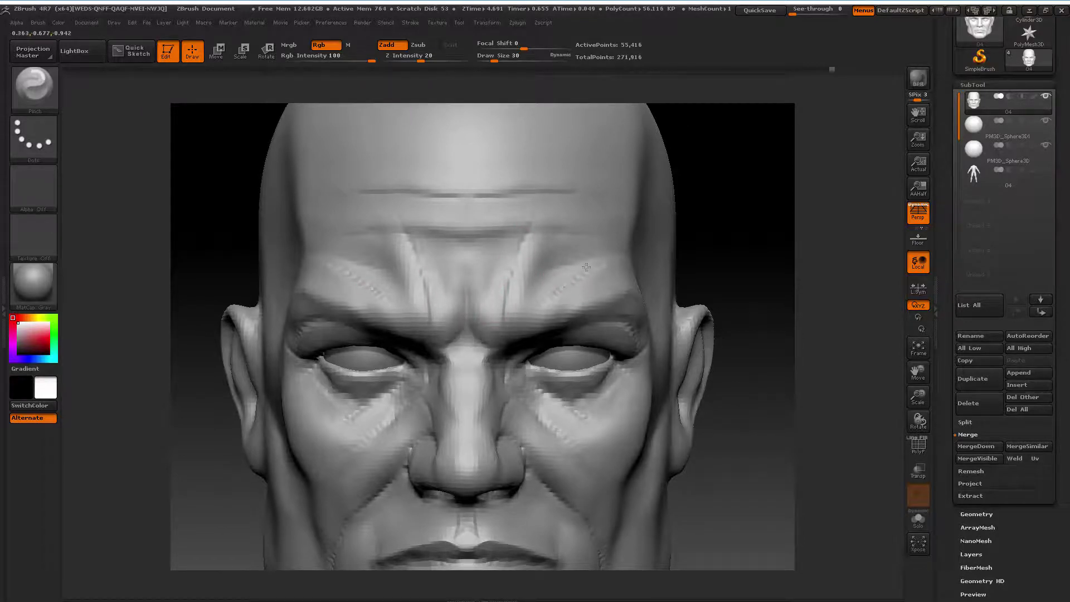
{"action": "key", "text": "space"}
{"action": "left_click_drag", "start_coordinate": [593, 271], "coordinate": [597, 267]}
{"action": "left_click_drag", "start_coordinate": [727, 220], "coordinate": [616, 306]}
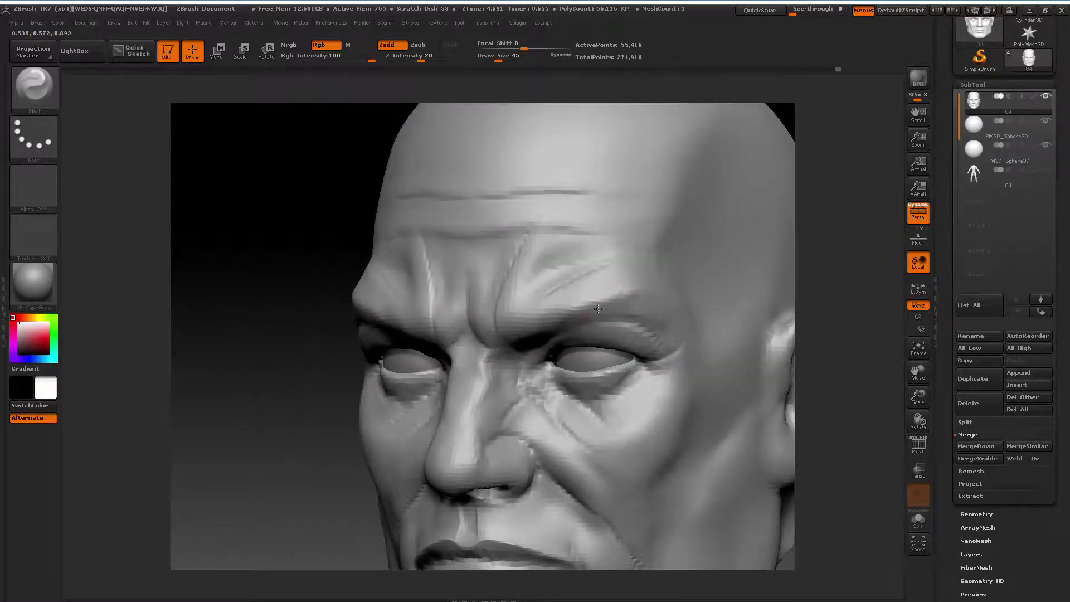
Work the creases under the right and left eyes, orbiting around the head
{"action": "left_click_drag", "start_coordinate": [891, 394], "coordinate": [581, 272]}
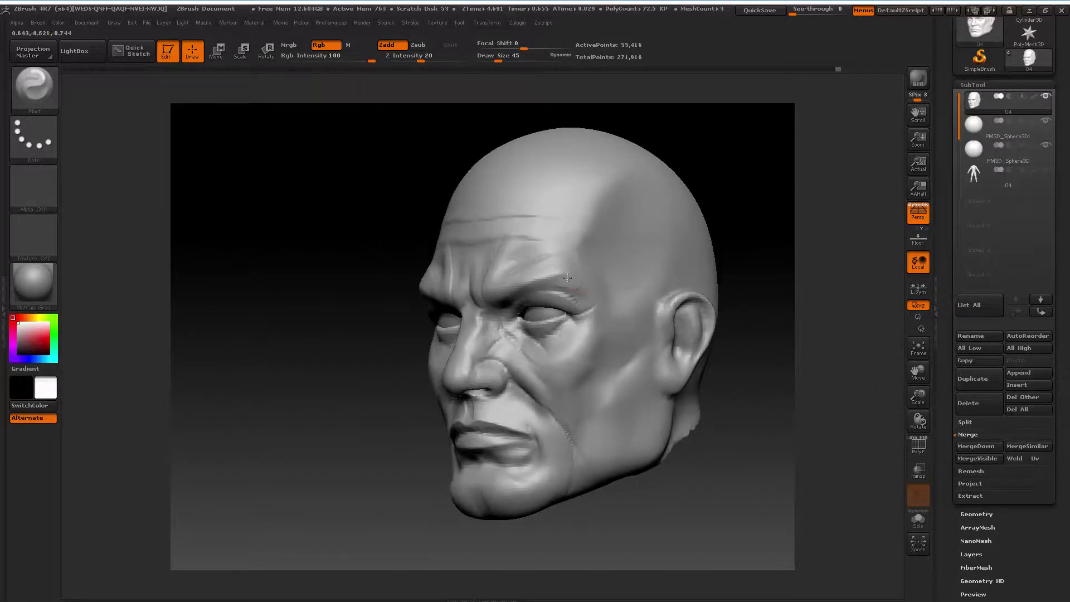
{"action": "left_click_drag", "start_coordinate": [752, 243], "coordinate": [585, 298]}
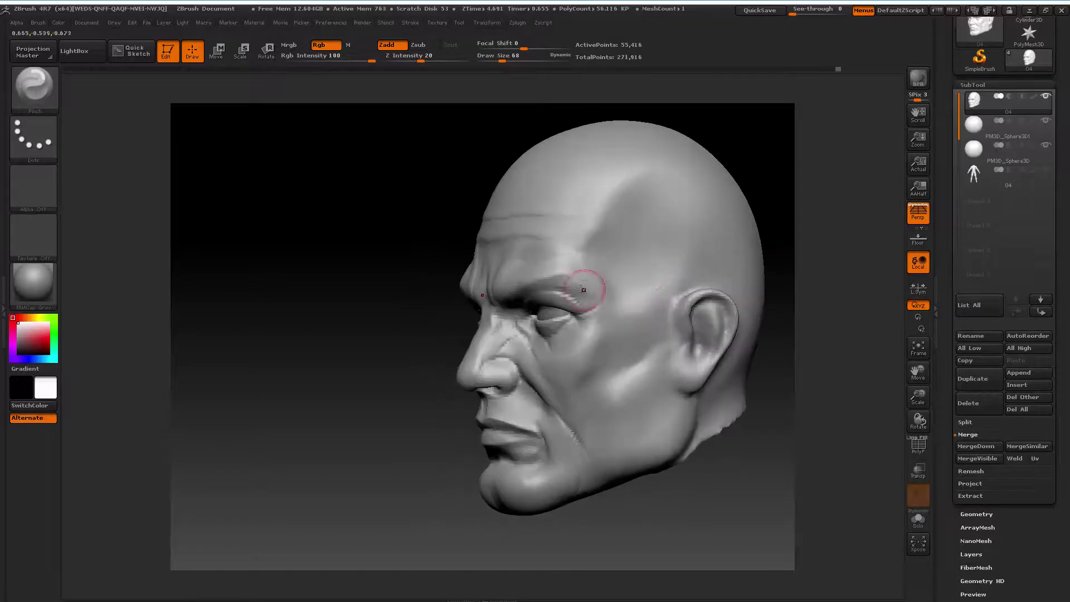
{"action": "left_click_drag", "start_coordinate": [410, 418], "coordinate": [397, 417]}
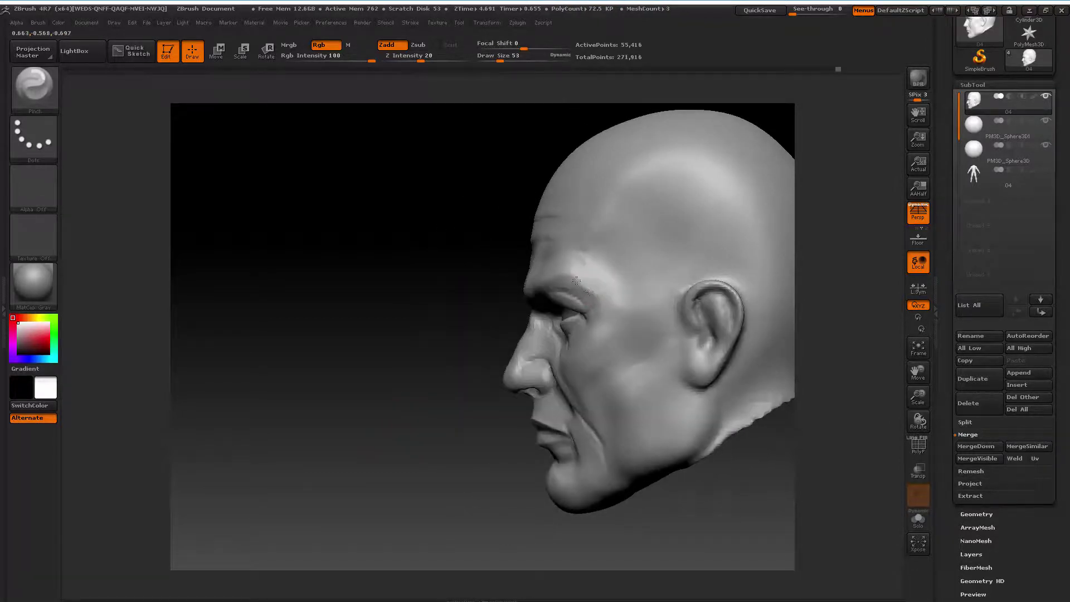
{"action": "key", "text": "shift"}
{"action": "left_click_drag", "start_coordinate": [405, 423], "coordinate": [588, 324]}
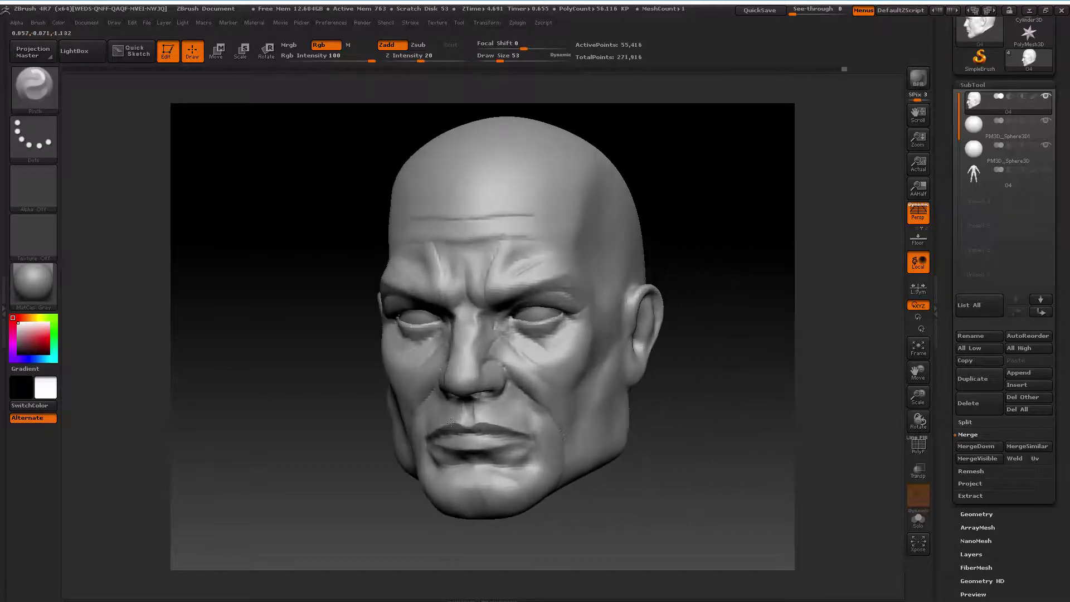
{"action": "mouse_move", "coordinate": [656, 303]}
{"action": "left_mouse_down"}
{"action": "mouse_move", "coordinate": [560, 340]}
{"action": "mouse_move", "coordinate": [564, 353]}
{"action": "left_mouse_up"}
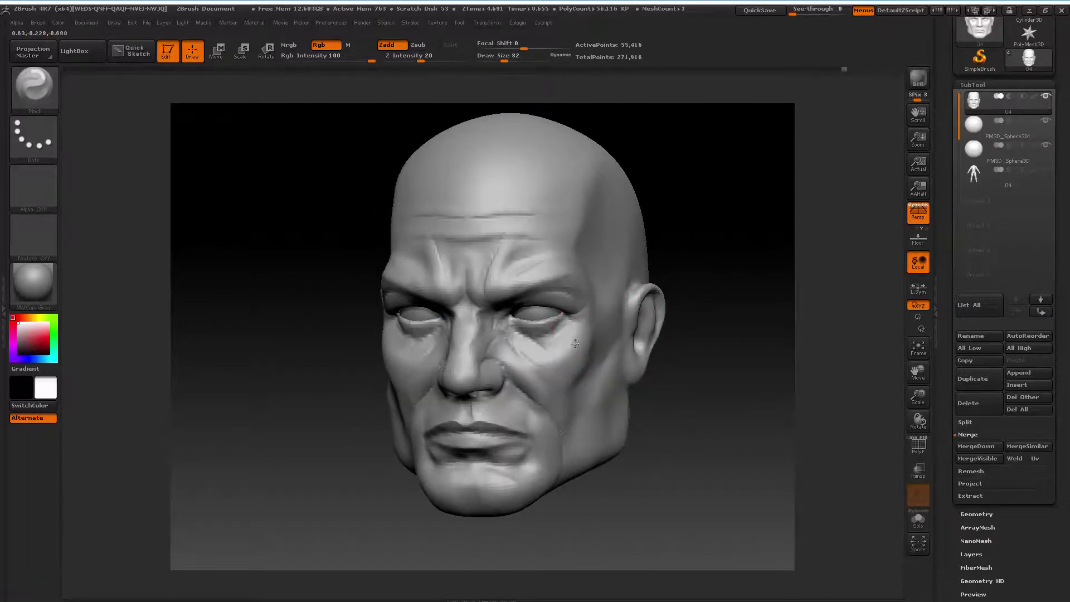
{"action": "left_click_drag", "start_coordinate": [563, 341], "coordinate": [515, 368]}
{"action": "left_click_drag", "start_coordinate": [696, 345], "coordinate": [780, 346]}
{"action": "left_click_drag", "start_coordinate": [415, 343], "coordinate": [436, 352]}
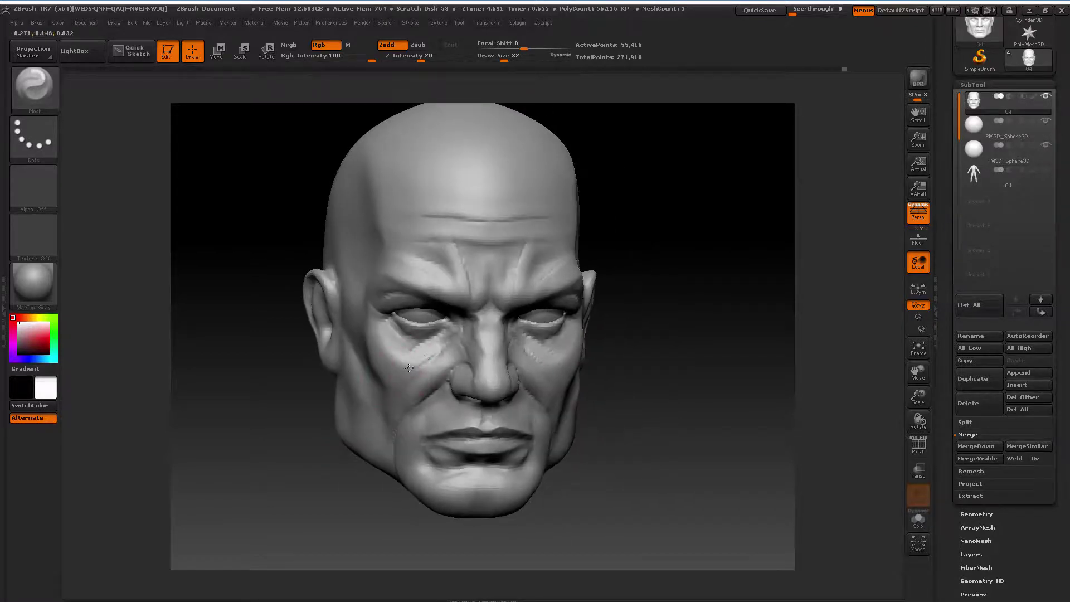
{"action": "left_click_drag", "start_coordinate": [624, 343], "coordinate": [676, 349]}
Recentre the head in front view and shrink the brush to 65 for the brow
{"action": "mouse_move", "coordinate": [778, 358]}
{"action": "left_mouse_down", "text": "alt"}
{"action": "mouse_move", "coordinate": [768, 384]}
{"action": "mouse_move", "coordinate": [691, 376]}
{"action": "left_mouse_up", "text": "alt"}
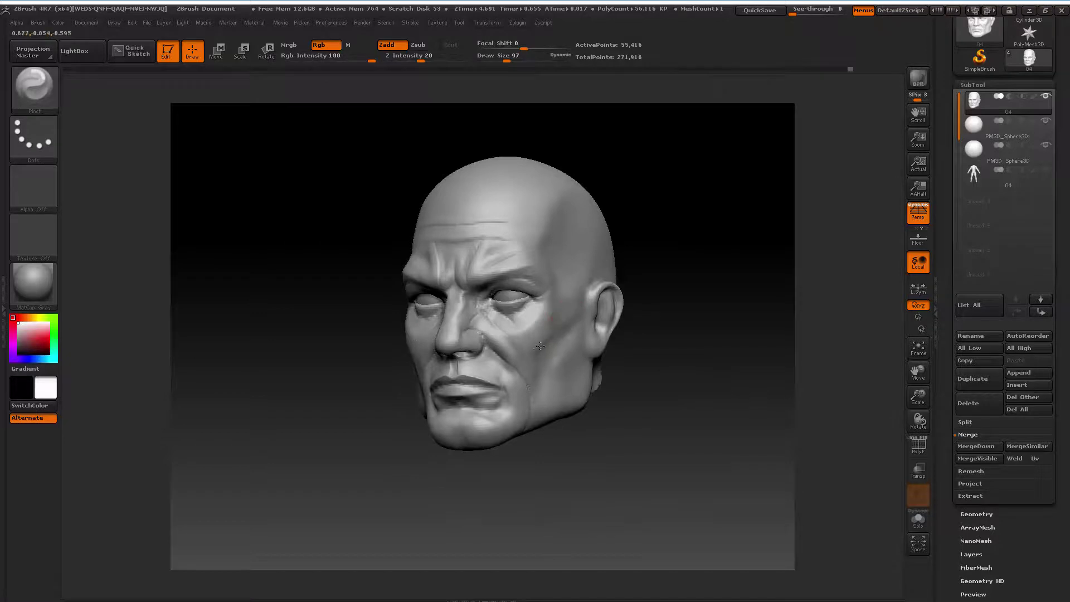
{"action": "left_click_drag", "start_coordinate": [676, 313], "coordinate": [666, 327], "text": "shift"}
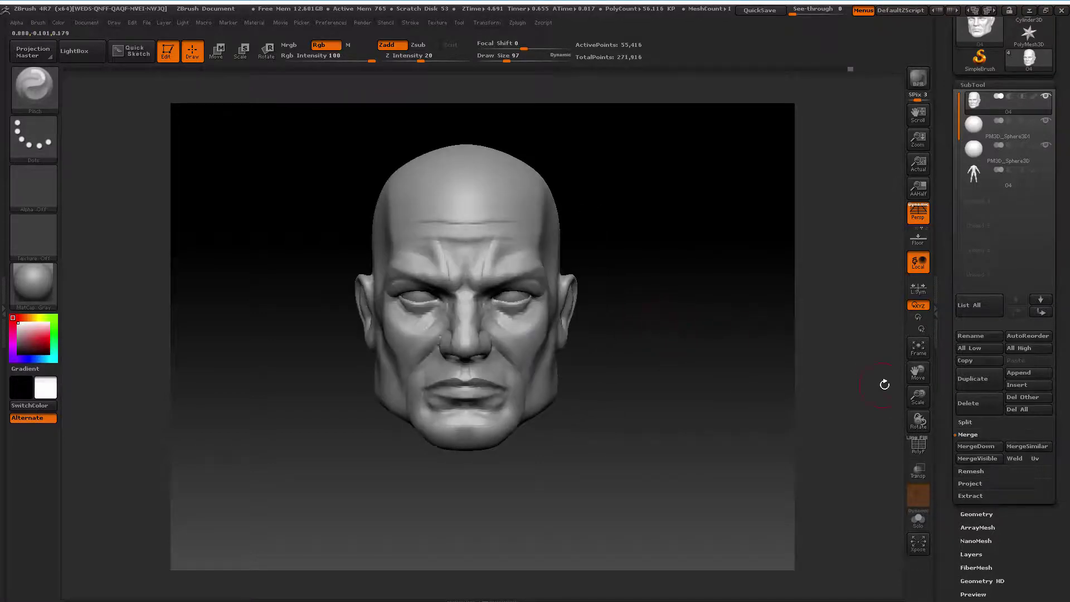
{"action": "left_click_drag", "start_coordinate": [918, 396], "coordinate": [918, 379]}
{"action": "left_click_drag", "start_coordinate": [690, 394], "coordinate": [567, 329]}
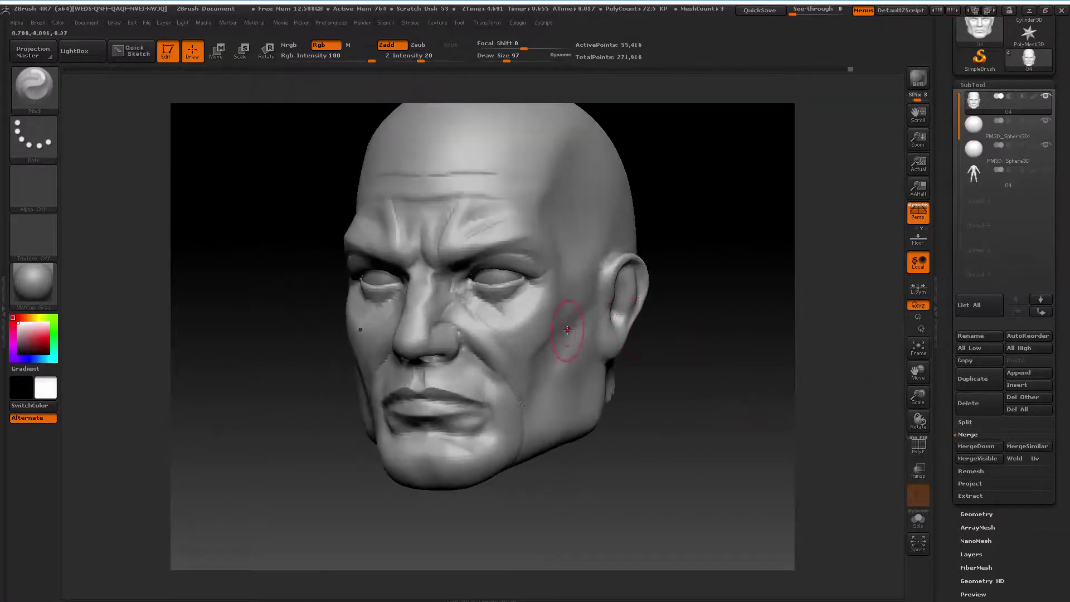
{"action": "key", "text": "space"}
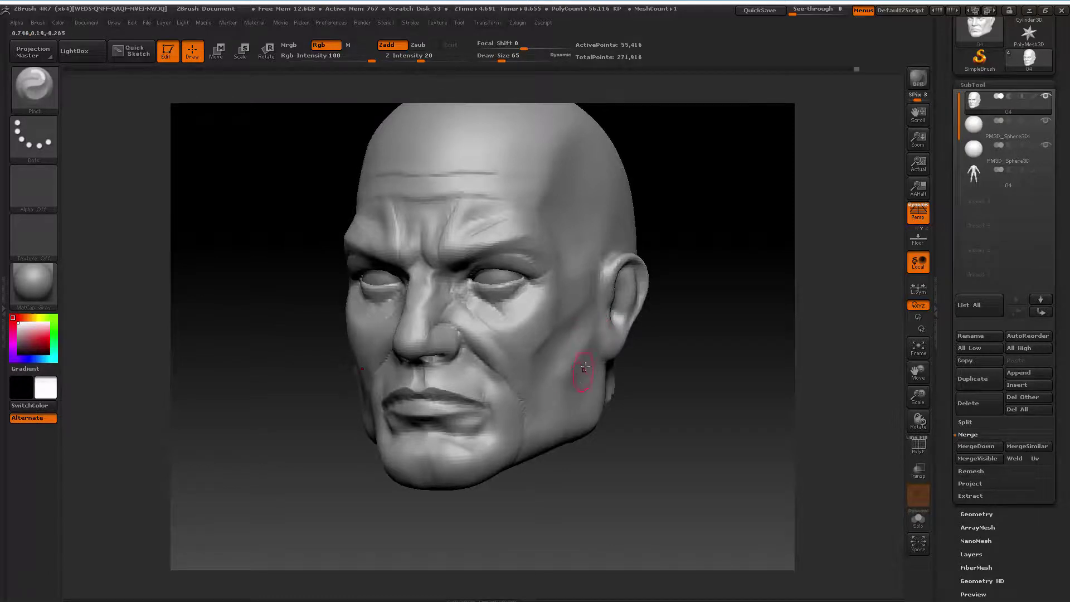
{"action": "key", "text": "shift"}
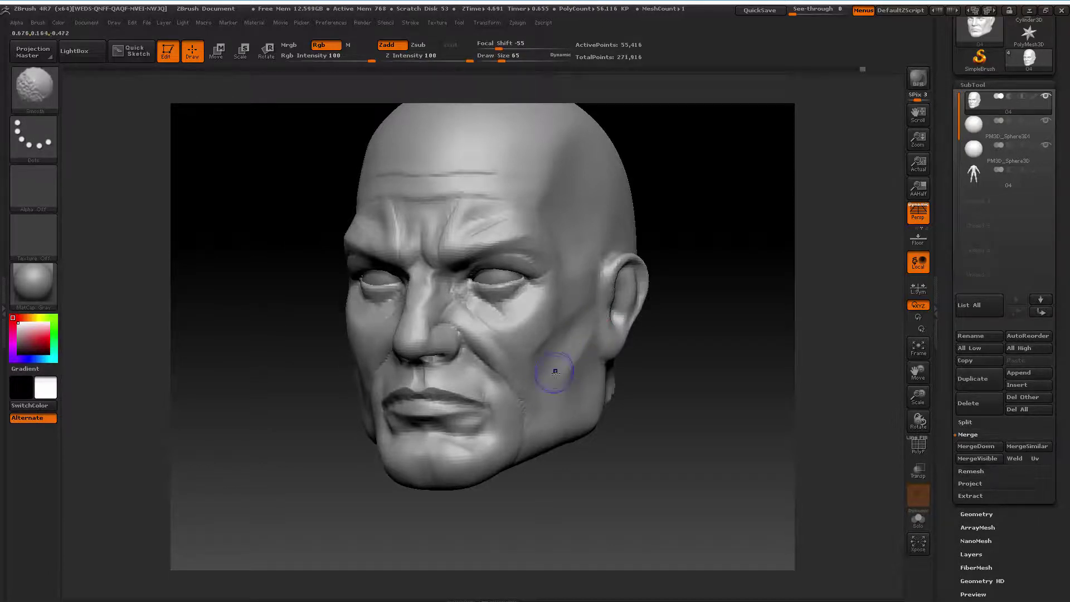
{"action": "left_click_drag", "start_coordinate": [686, 378], "coordinate": [729, 394]}
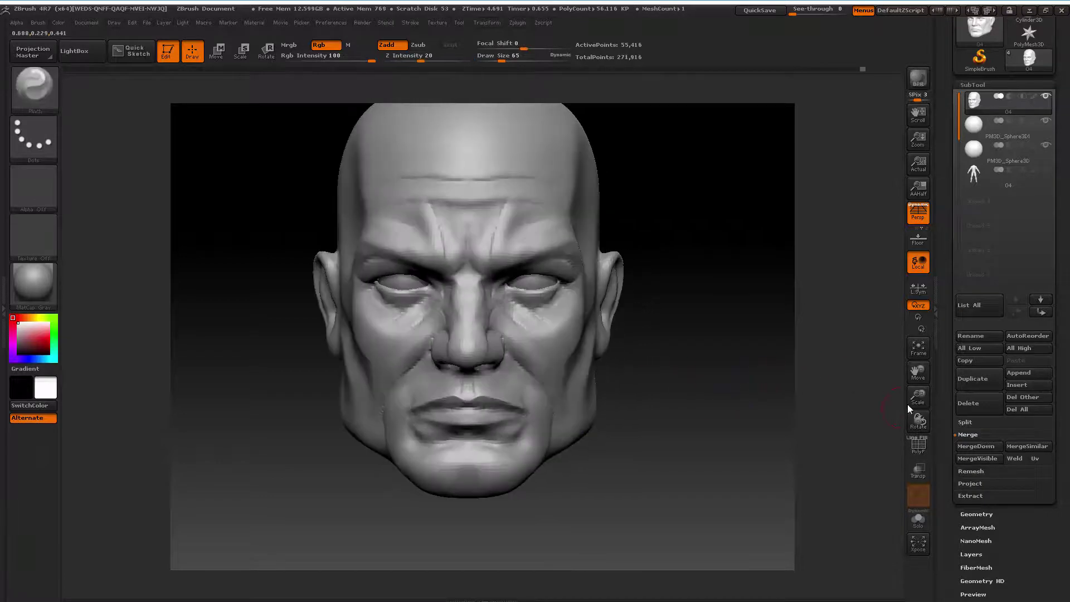
{"action": "left_click_drag", "start_coordinate": [908, 407], "coordinate": [637, 363]}
Smooth the brow creases with a 75-size brush from three-quarter and front views
{"action": "key", "text": "space"}
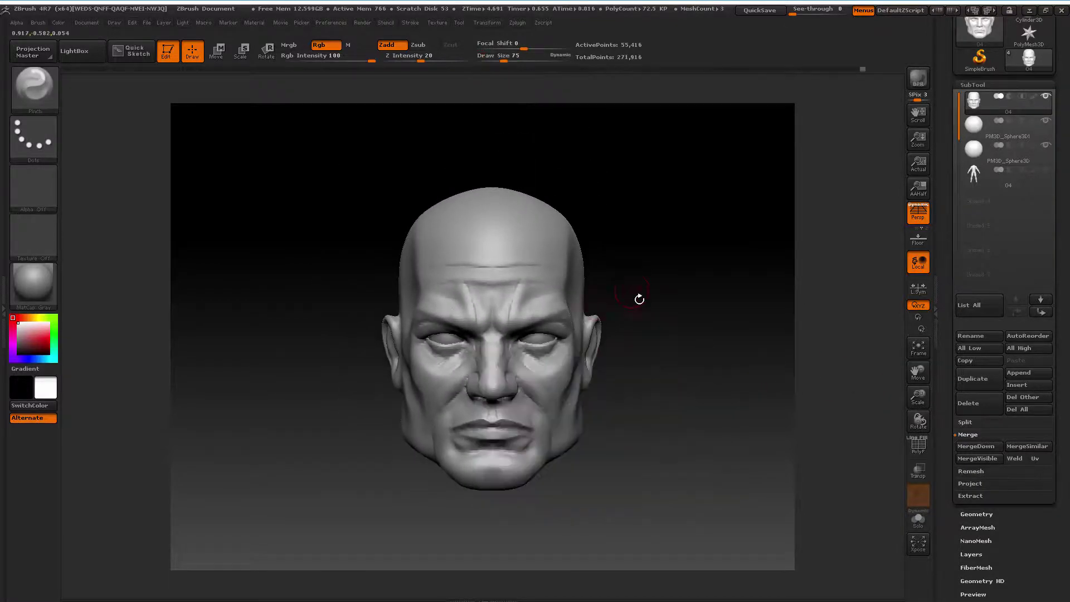
{"action": "mouse_move", "coordinate": [920, 400]}
{"action": "left_mouse_down"}
{"action": "mouse_move", "coordinate": [878, 382]}
{"action": "mouse_move", "coordinate": [649, 342]}
{"action": "left_mouse_up"}
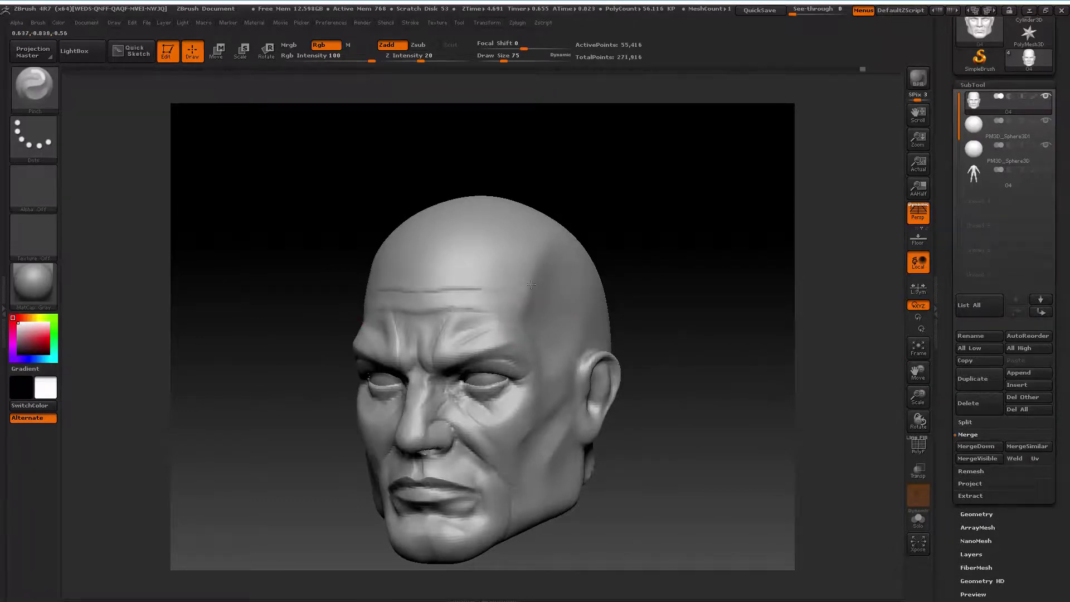
{"action": "key", "text": "shift"}
{"action": "left_click_drag", "start_coordinate": [612, 253], "coordinate": [652, 249], "text": "shift"}
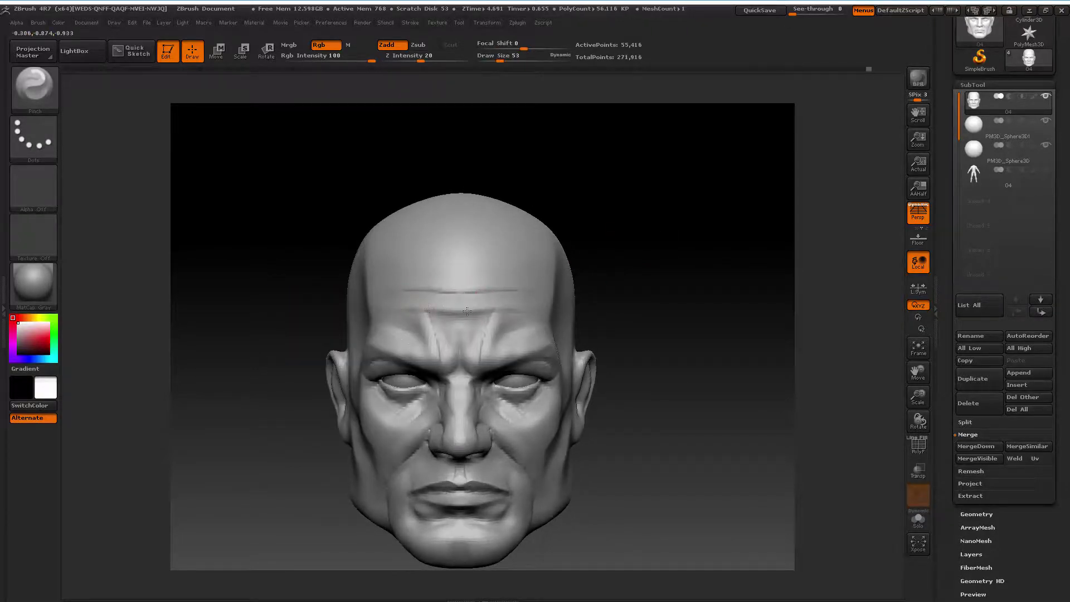
{"action": "key", "text": "shift"}
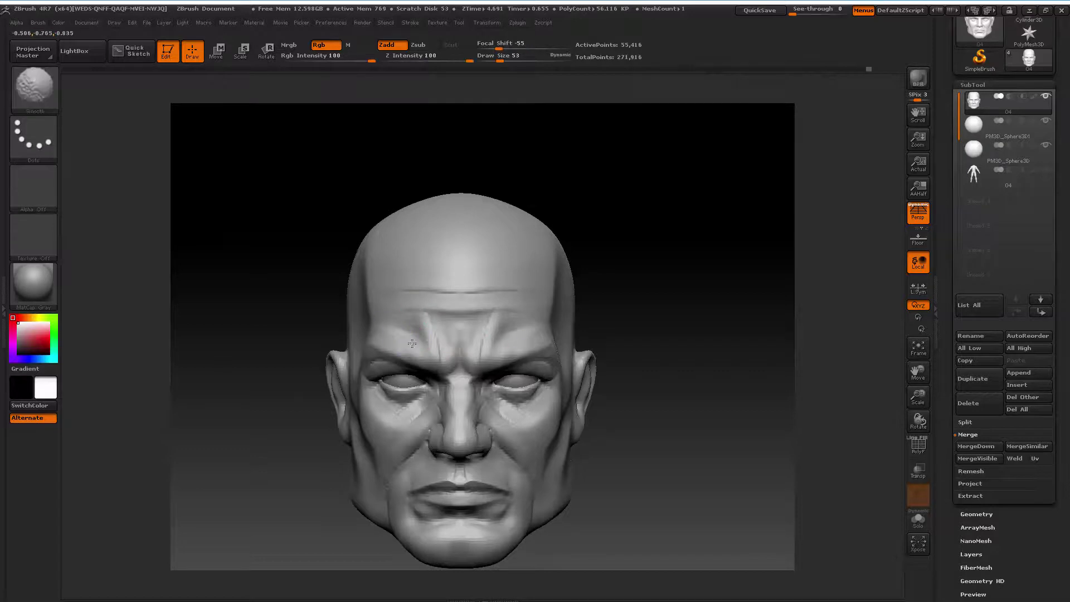
{"action": "left_click_drag", "start_coordinate": [918, 396], "coordinate": [773, 366]}
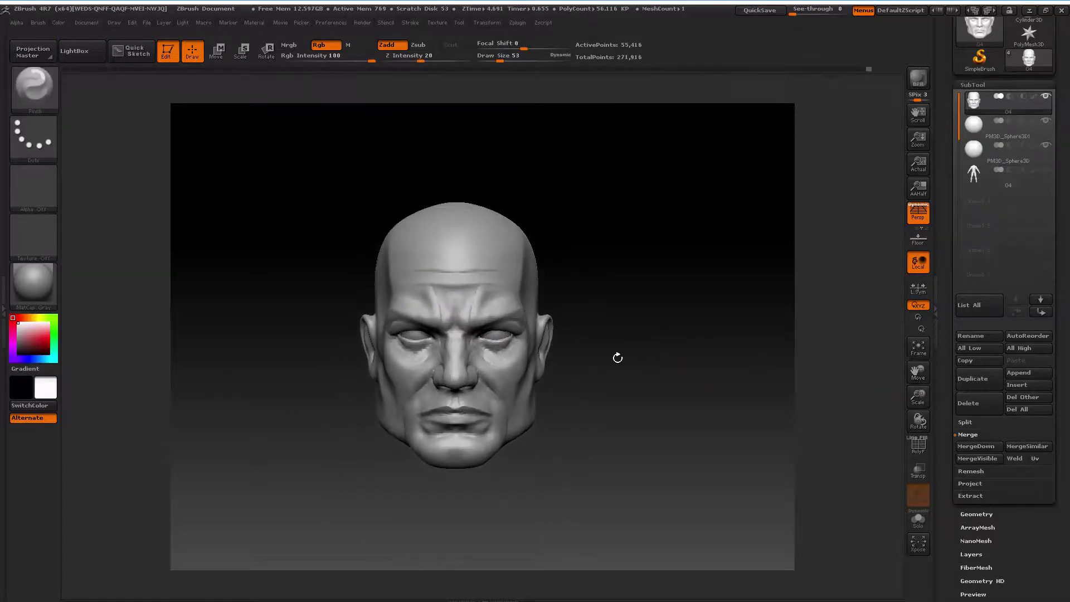
{"action": "key", "text": "bracketright"}
{"action": "key", "text": "bracketright"}
{"action": "key", "text": "bracketright"}
Smooth the lower face, then zoom in on the eyes and nose
{"action": "left_click_drag", "start_coordinate": [918, 397], "coordinate": [833, 369]}
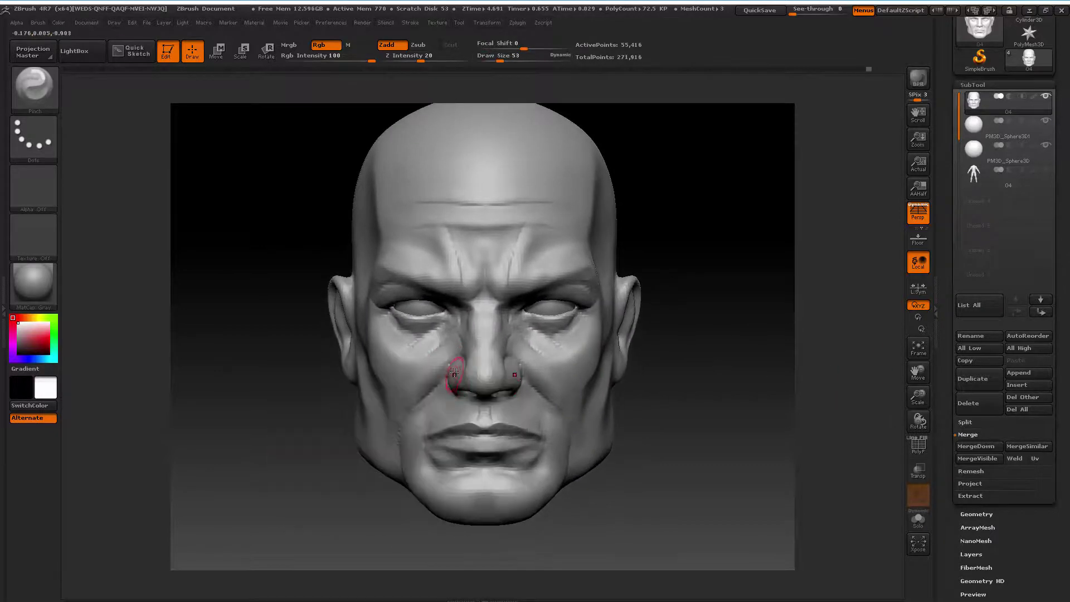
{"action": "left_click_drag", "start_coordinate": [457, 372], "coordinate": [401, 453], "text": "shift"}
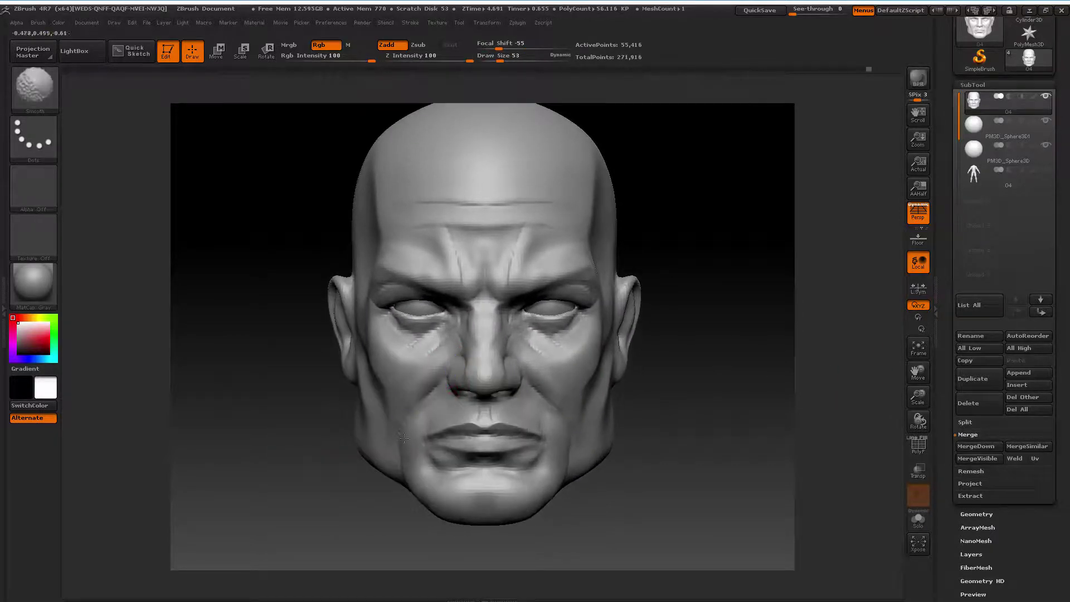
{"action": "left_click_drag", "start_coordinate": [586, 422], "coordinate": [568, 425], "text": "shift"}
{"action": "left_click_drag", "start_coordinate": [913, 397], "coordinate": [714, 394]}
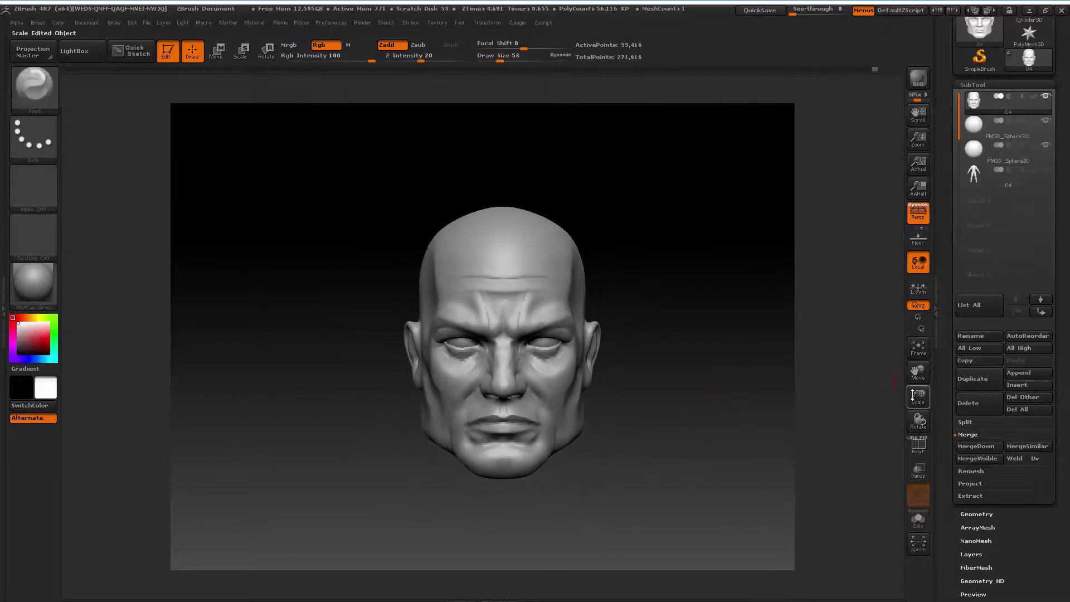
{"action": "mouse_move", "coordinate": [912, 396]}
{"action": "left_mouse_down"}
{"action": "mouse_move", "coordinate": [582, 372]}
{"action": "mouse_move", "coordinate": [540, 352]}
{"action": "left_mouse_up"}
Set the brush size to 28 and pinch the eye-corner creases, checking below, front and profile
{"action": "key", "text": "space"}
{"action": "left_click_drag", "start_coordinate": [768, 282], "coordinate": [574, 301]}
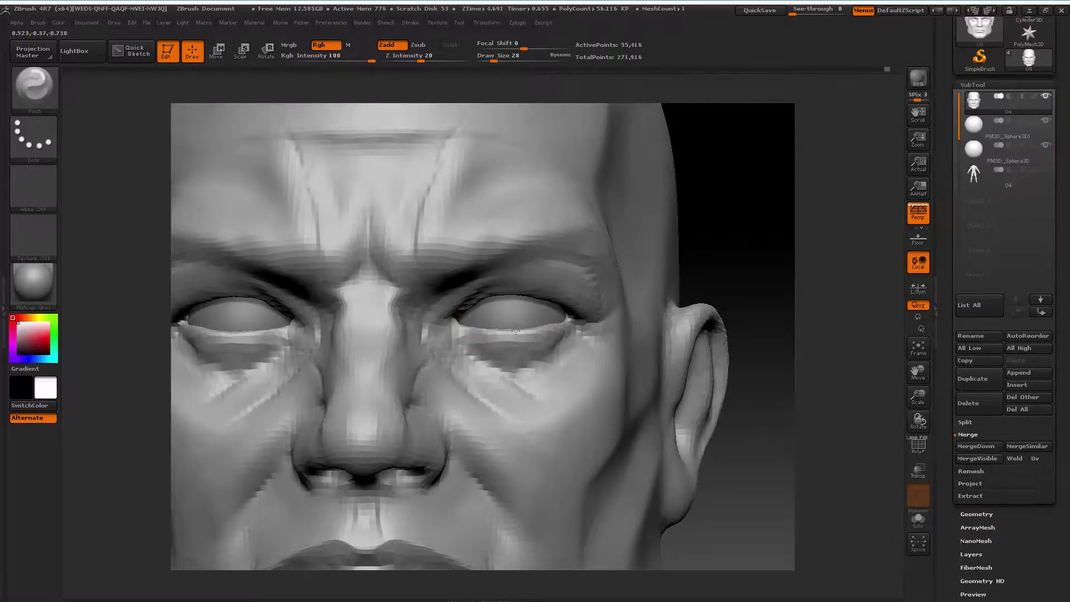
{"action": "left_click_drag", "start_coordinate": [725, 263], "coordinate": [566, 281]}
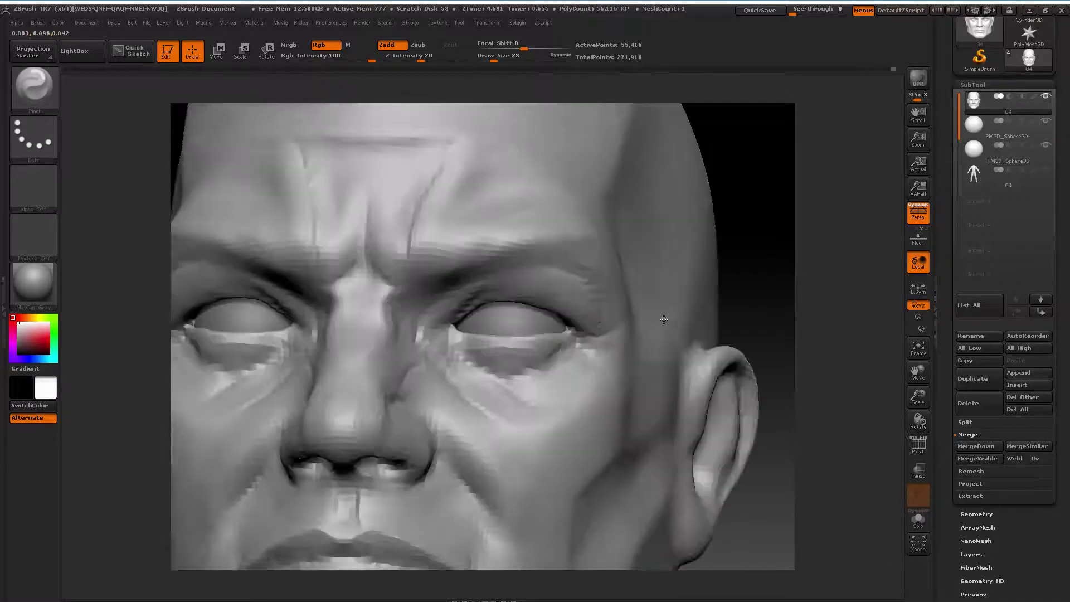
{"action": "left_click_drag", "start_coordinate": [589, 342], "coordinate": [610, 331]}
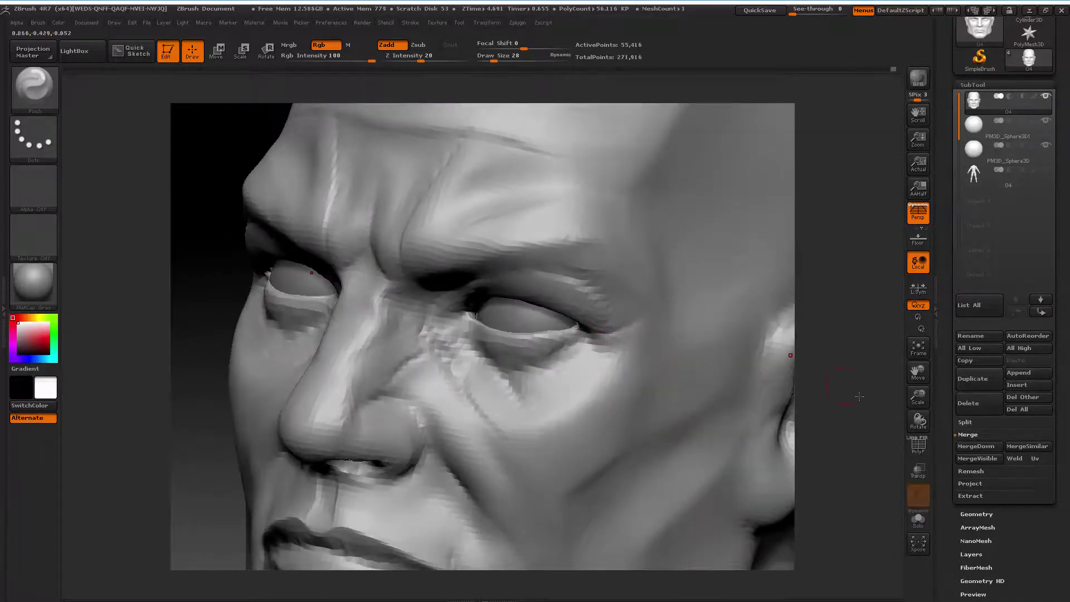
{"action": "left_click_drag", "start_coordinate": [918, 419], "coordinate": [914, 411]}
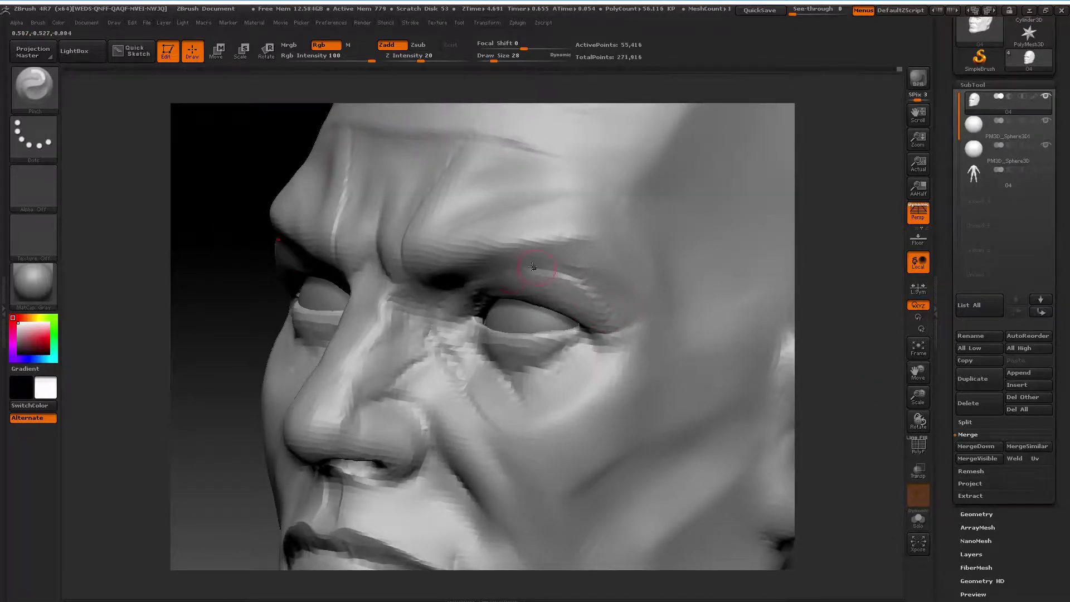
{"action": "mouse_move", "coordinate": [918, 397]}
{"action": "left_mouse_down"}
{"action": "mouse_move", "coordinate": [750, 410]}
{"action": "mouse_move", "coordinate": [761, 415]}
{"action": "left_mouse_up"}
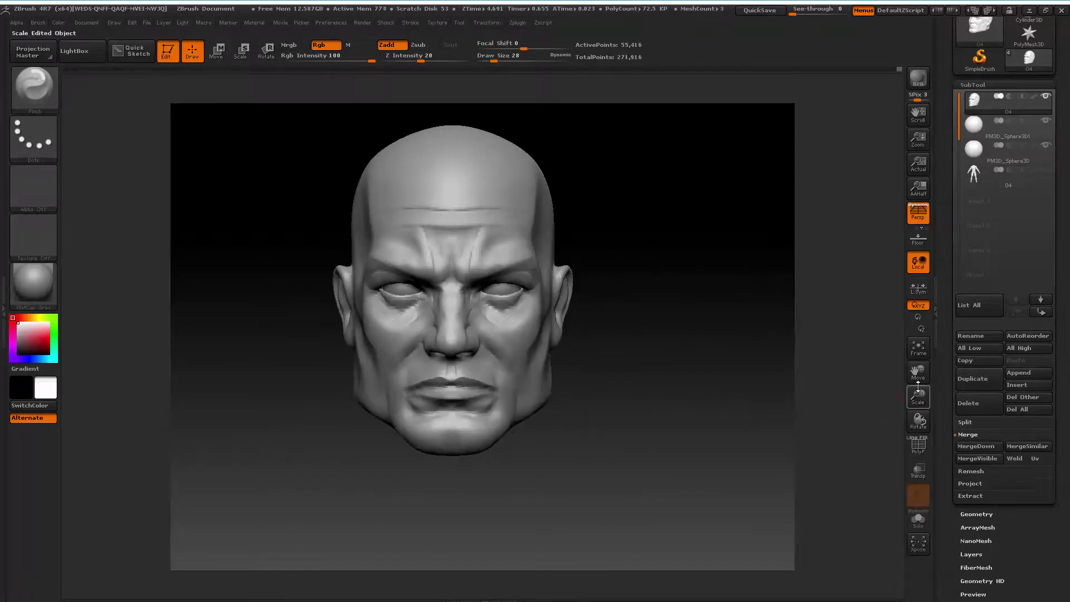
{"action": "mouse_move", "coordinate": [917, 393]}
{"action": "left_mouse_down"}
{"action": "mouse_move", "coordinate": [711, 398]}
{"action": "mouse_move", "coordinate": [709, 334]}
{"action": "left_mouse_up"}
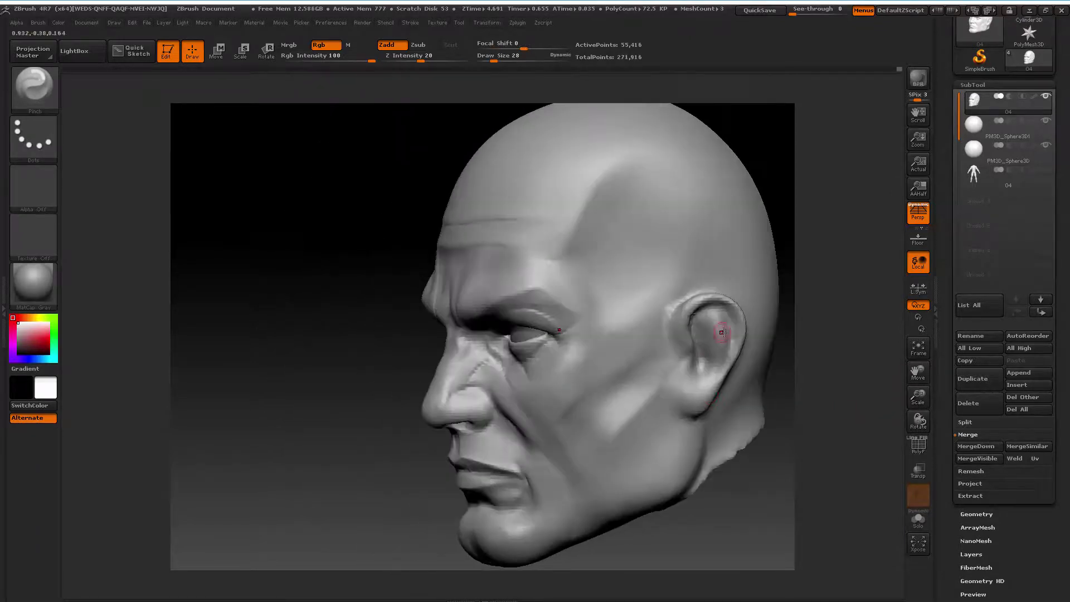
{"action": "mouse_move", "coordinate": [824, 442]}
{"action": "left_mouse_down"}
{"action": "mouse_move", "coordinate": [908, 396]}
{"action": "mouse_move", "coordinate": [780, 390]}
{"action": "left_mouse_up"}
Reshape the inner ear folds with the Move Topological brush, sized 140 then 93
{"action": "left_click", "coordinate": [56, 96]}
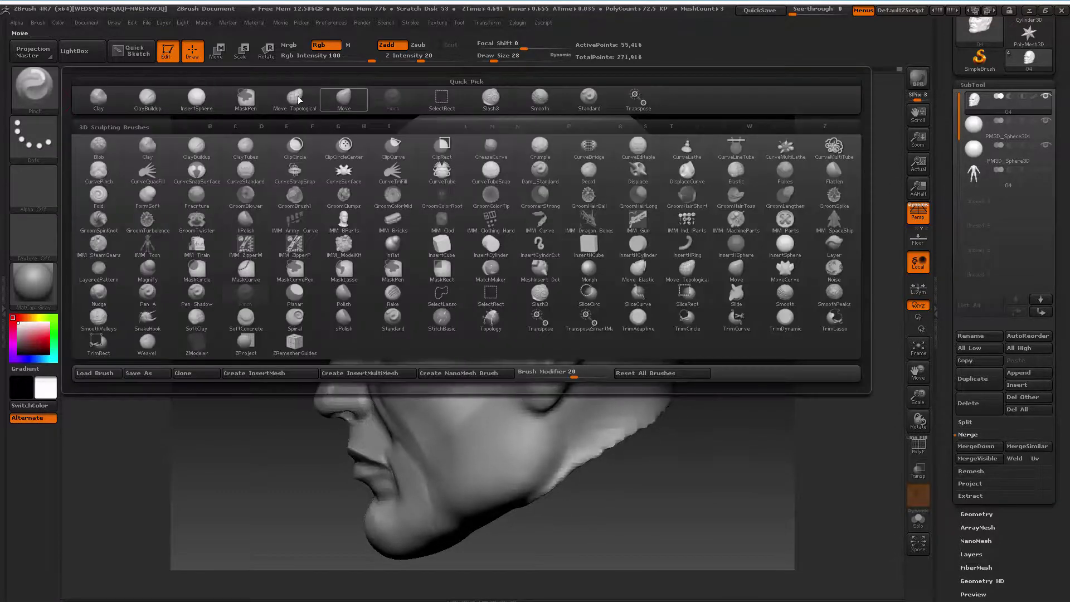
{"action": "left_click", "coordinate": [295, 98]}
{"action": "key", "text": "space"}
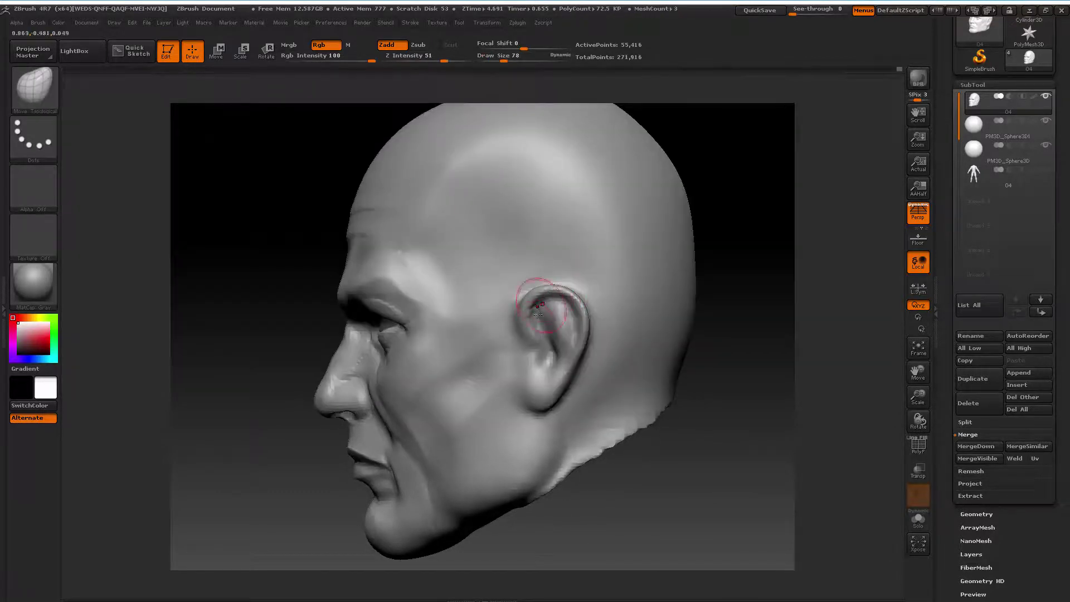
{"action": "left_click_drag", "start_coordinate": [537, 314], "coordinate": [530, 391]}
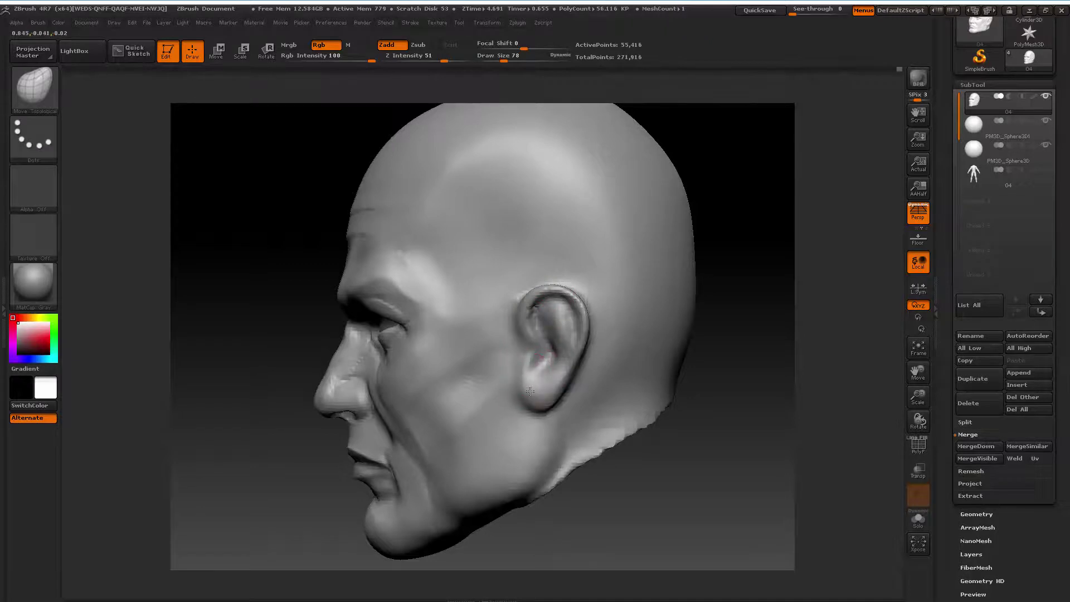
{"action": "key", "text": "space"}
{"action": "mouse_move", "coordinate": [563, 351]}
{"action": "left_mouse_down"}
{"action": "mouse_move", "coordinate": [564, 312]}
{"action": "mouse_move", "coordinate": [536, 354]}
{"action": "left_mouse_up"}
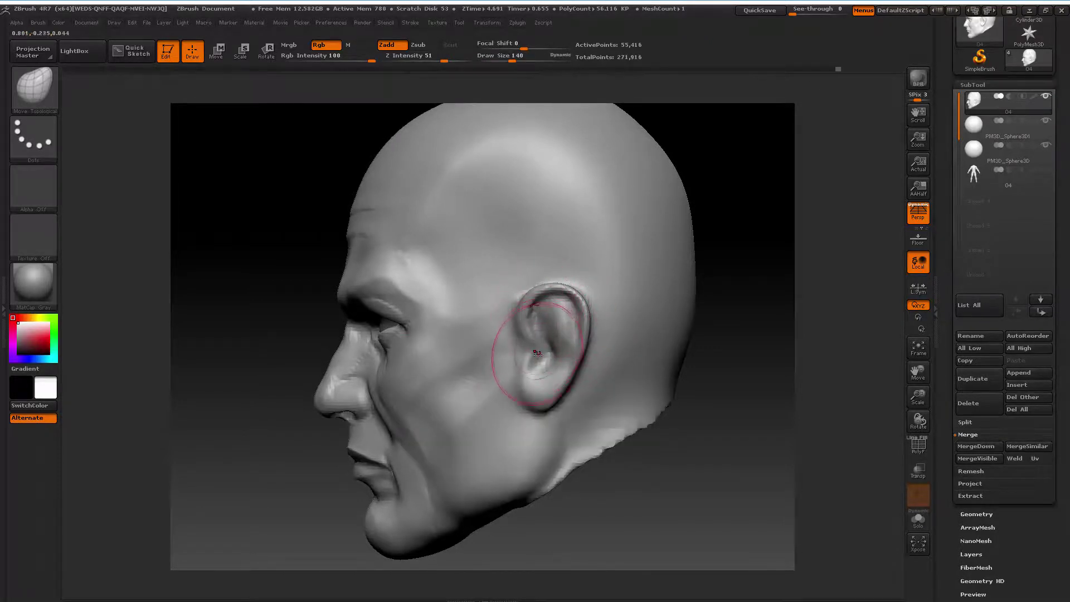
{"action": "key", "text": "space"}
{"action": "left_click_drag", "start_coordinate": [730, 356], "coordinate": [713, 357]}
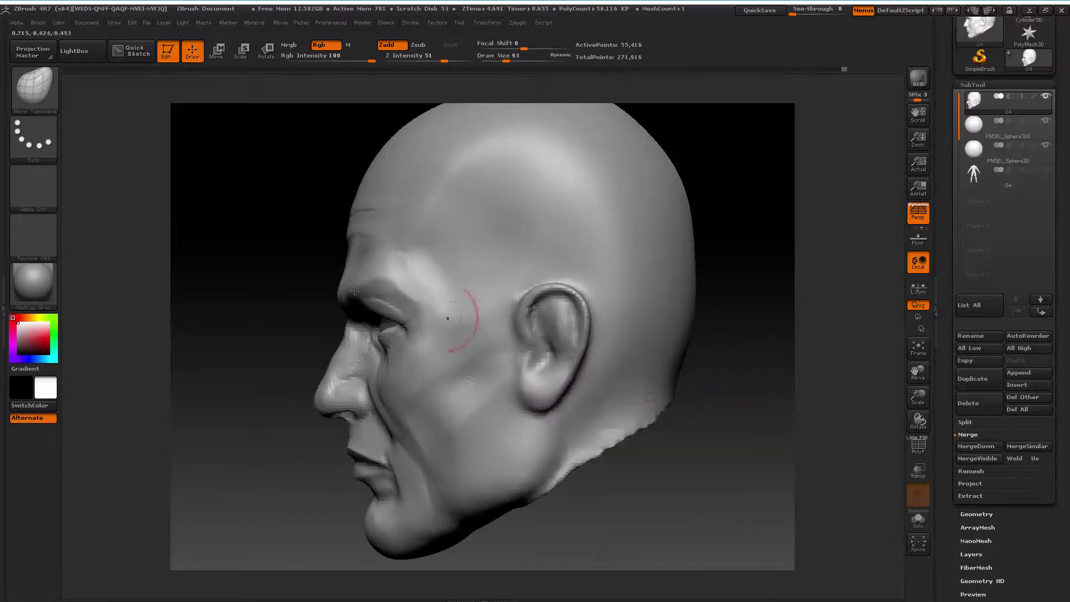
Switch back to the Pinch brush (BPI) and smooth the jaw area
{"action": "key", "text": "b"}
{"action": "key", "text": "p"}
{"action": "key", "text": "i"}
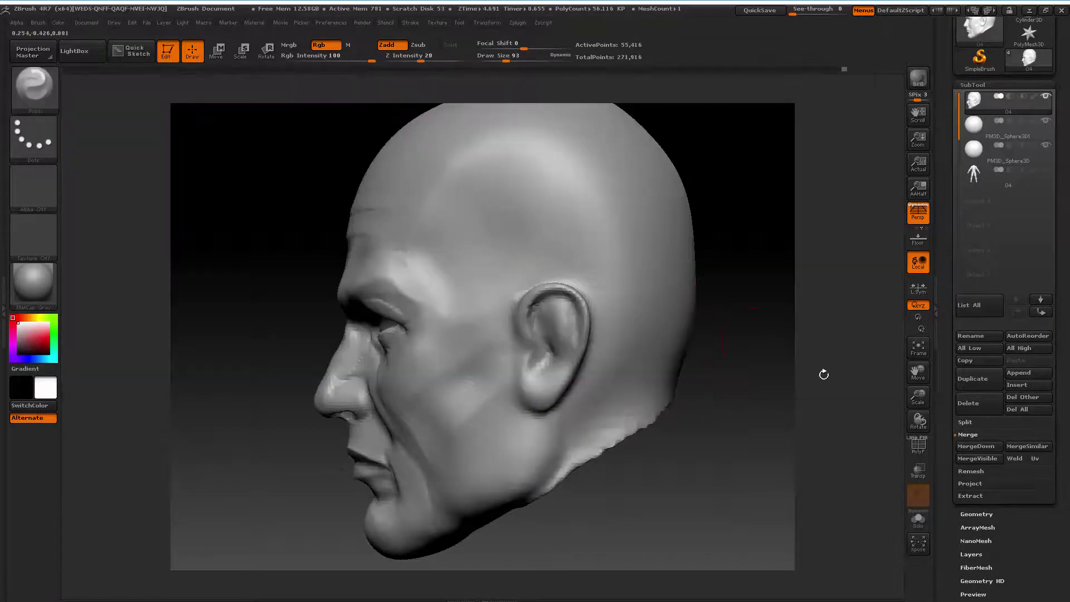
{"action": "left_click_drag", "start_coordinate": [823, 373], "coordinate": [769, 354], "text": "alt"}
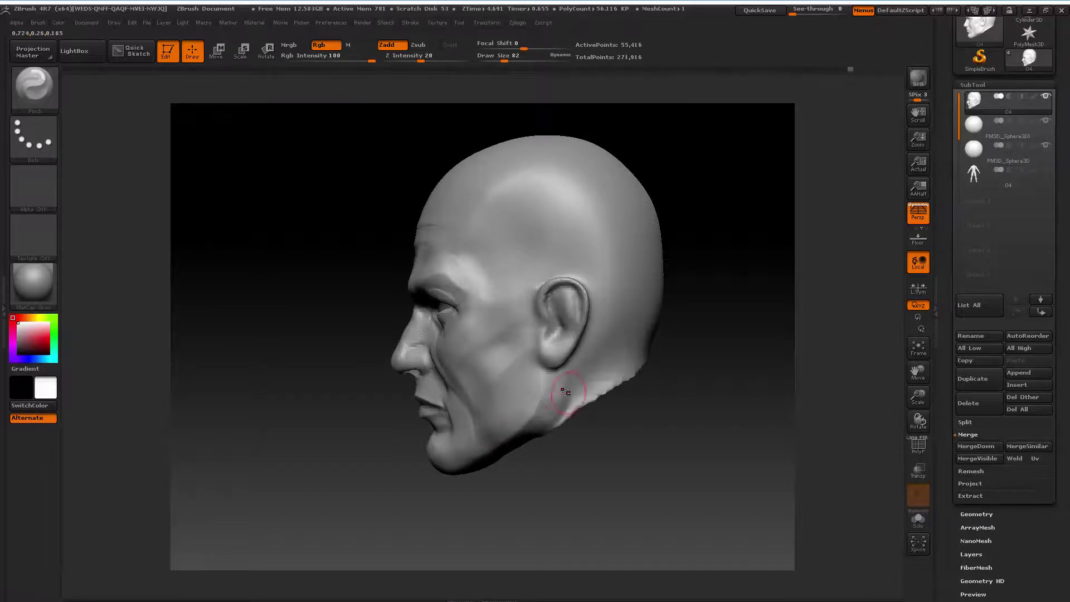
{"action": "key", "text": "shift"}
{"action": "left_click_drag", "start_coordinate": [532, 390], "coordinate": [526, 379], "text": "shift"}
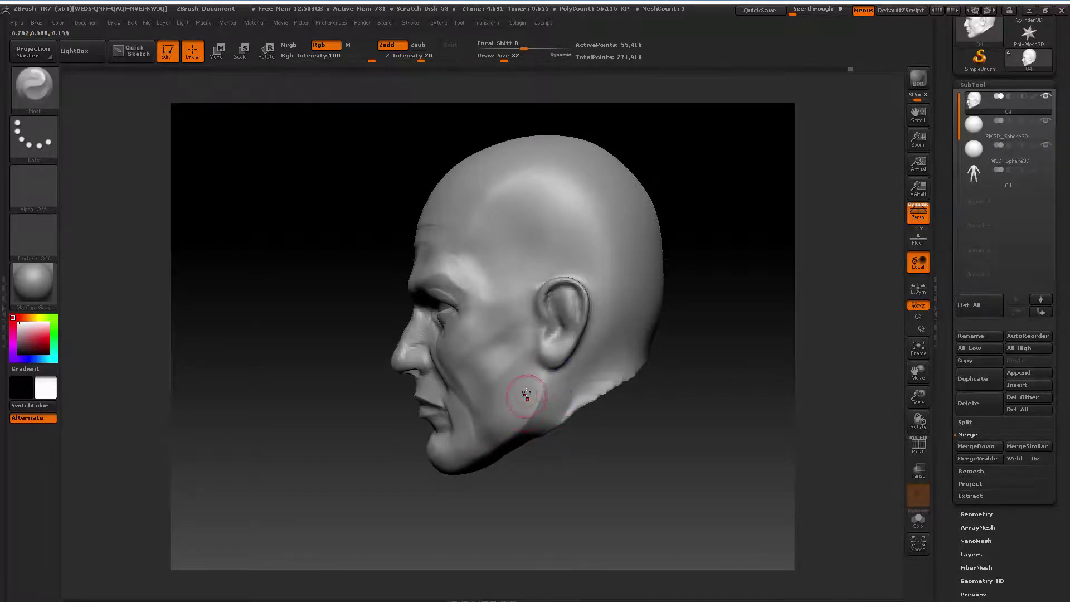
Turn the head toward the front and set the brush size to 86, adjusting focal shift
{"action": "left_click_drag", "start_coordinate": [529, 489], "coordinate": [463, 471]}
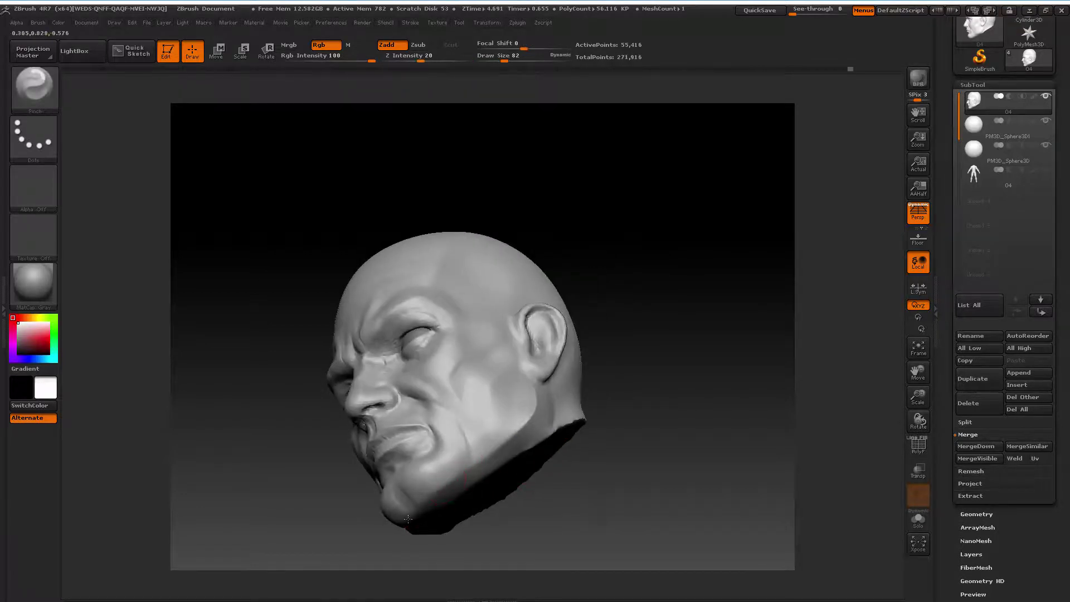
{"action": "mouse_move", "coordinate": [686, 353]}
{"action": "left_mouse_down"}
{"action": "mouse_move", "coordinate": [671, 399]}
{"action": "mouse_move", "coordinate": [690, 405]}
{"action": "mouse_move", "coordinate": [604, 461]}
{"action": "mouse_move", "coordinate": [651, 452]}
{"action": "left_mouse_up"}
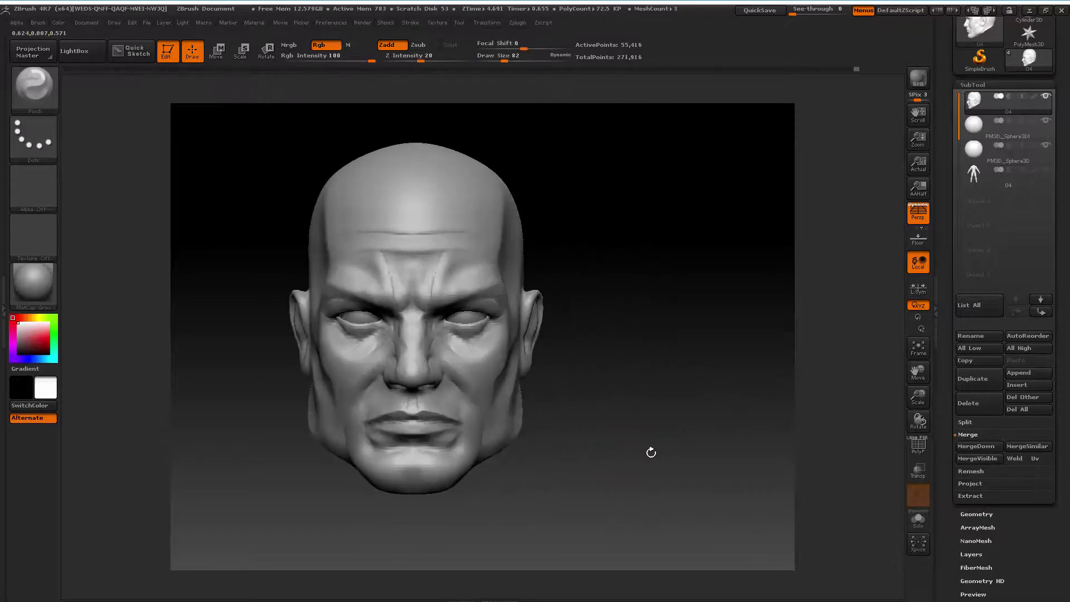
{"action": "left_click_drag", "start_coordinate": [917, 397], "coordinate": [905, 373]}
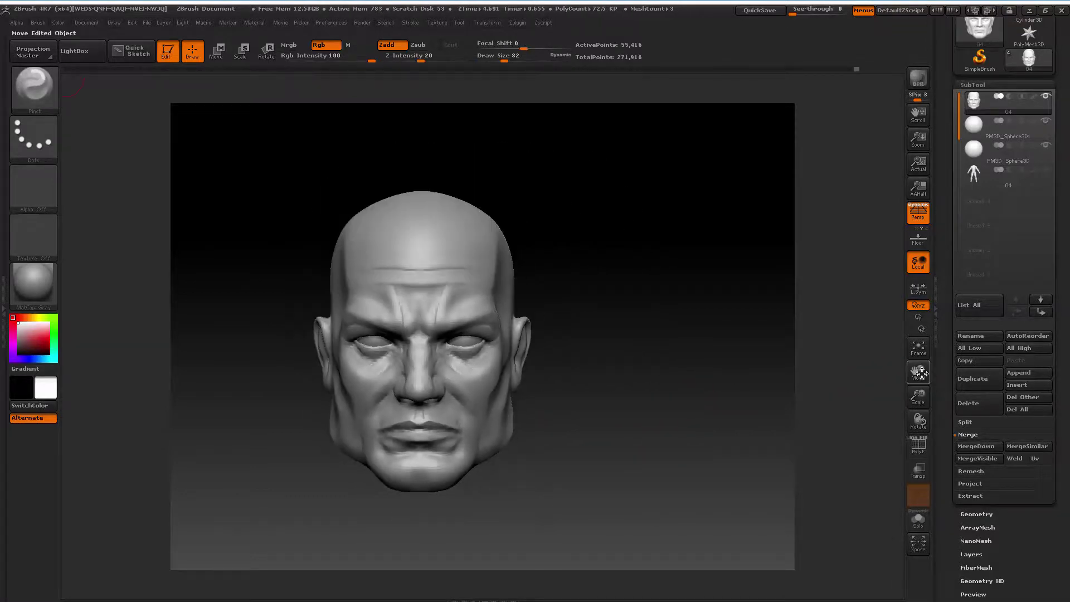
{"action": "key", "text": "bracketright"}
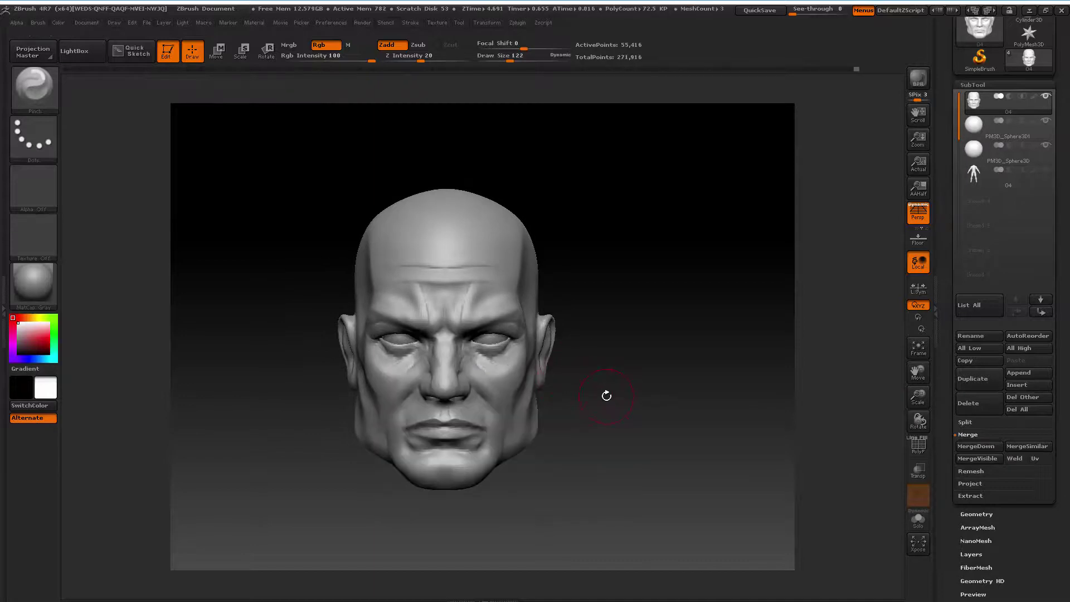
{"action": "key", "text": "space"}
{"action": "left_click_drag", "start_coordinate": [611, 406], "coordinate": [545, 413]}
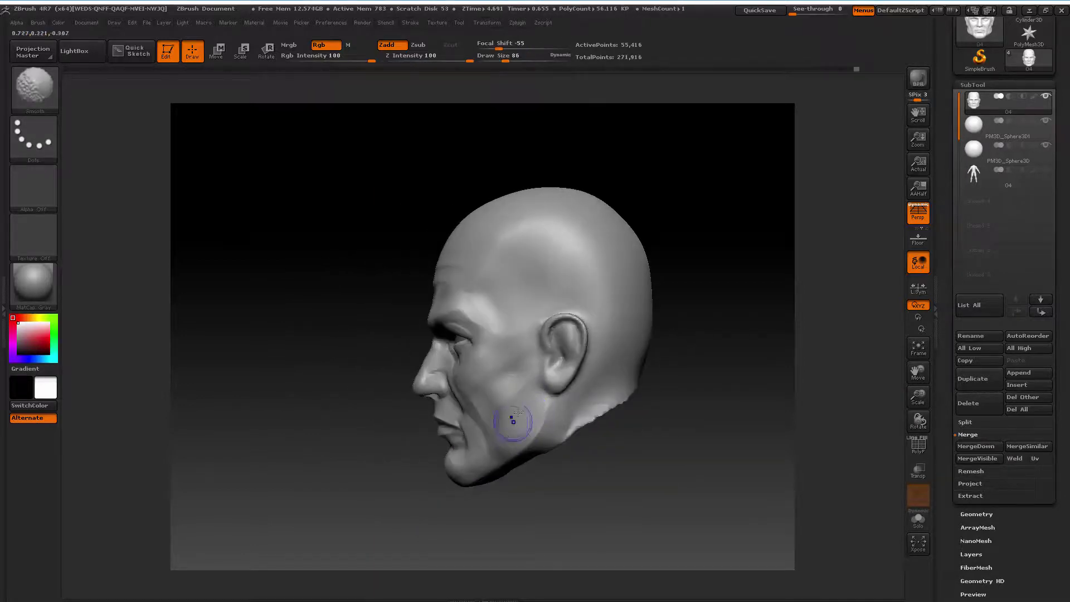
{"action": "mouse_move", "coordinate": [489, 514]}
{"action": "left_mouse_down"}
{"action": "mouse_move", "coordinate": [548, 485]}
{"action": "mouse_move", "coordinate": [384, 440]}
{"action": "mouse_move", "coordinate": [430, 427]}
{"action": "left_mouse_up"}
{"action": "key", "text": "space"}
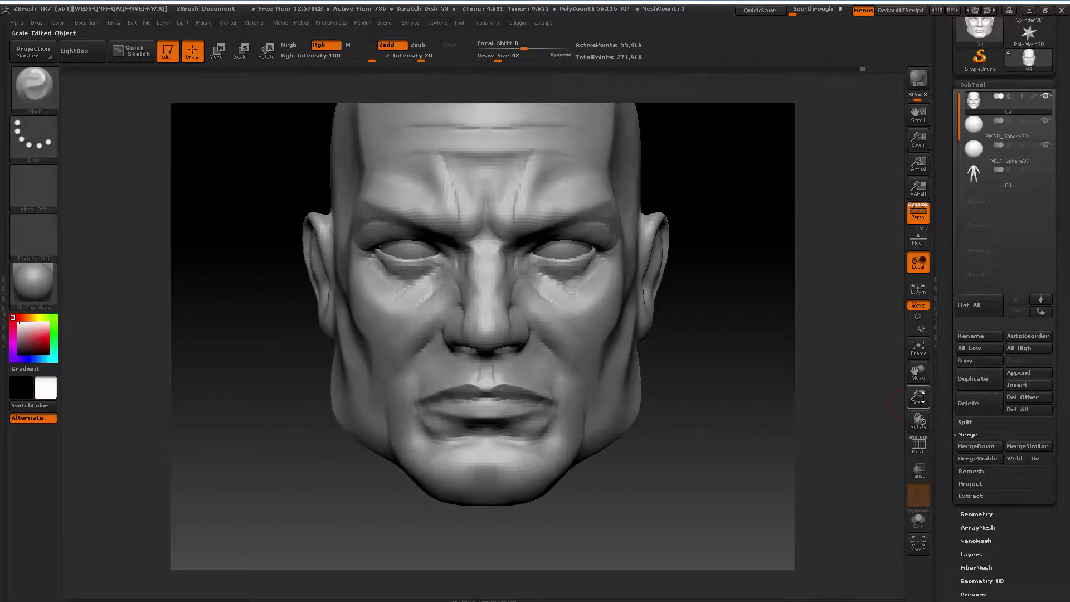
Zoom in on the ear and smooth its surface, then return to a front view
{"action": "left_click_drag", "start_coordinate": [923, 397], "coordinate": [920, 409]}
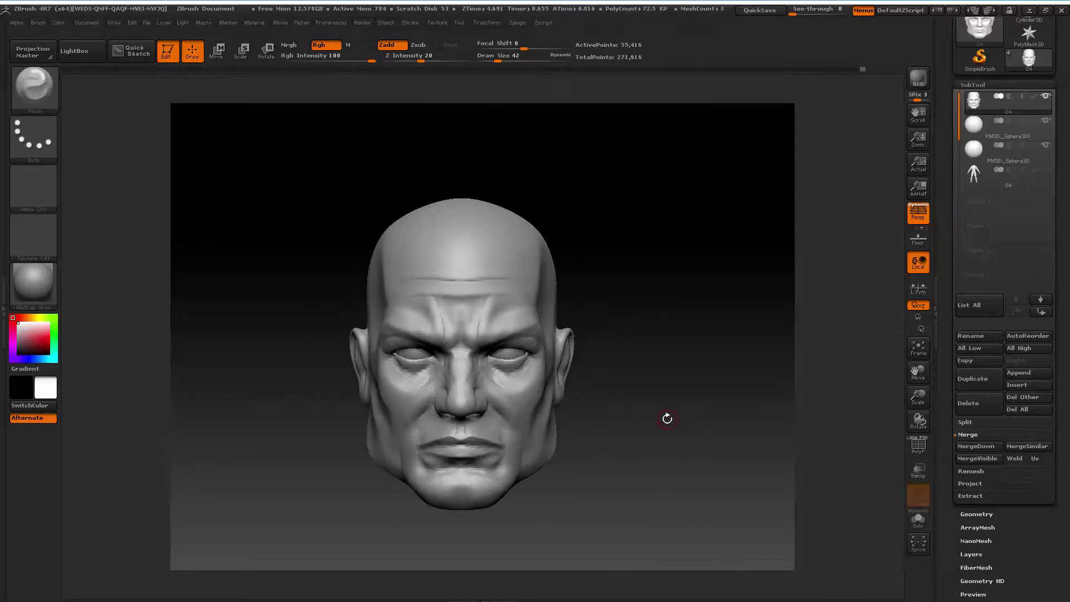
{"action": "left_click_drag", "start_coordinate": [667, 418], "coordinate": [630, 426]}
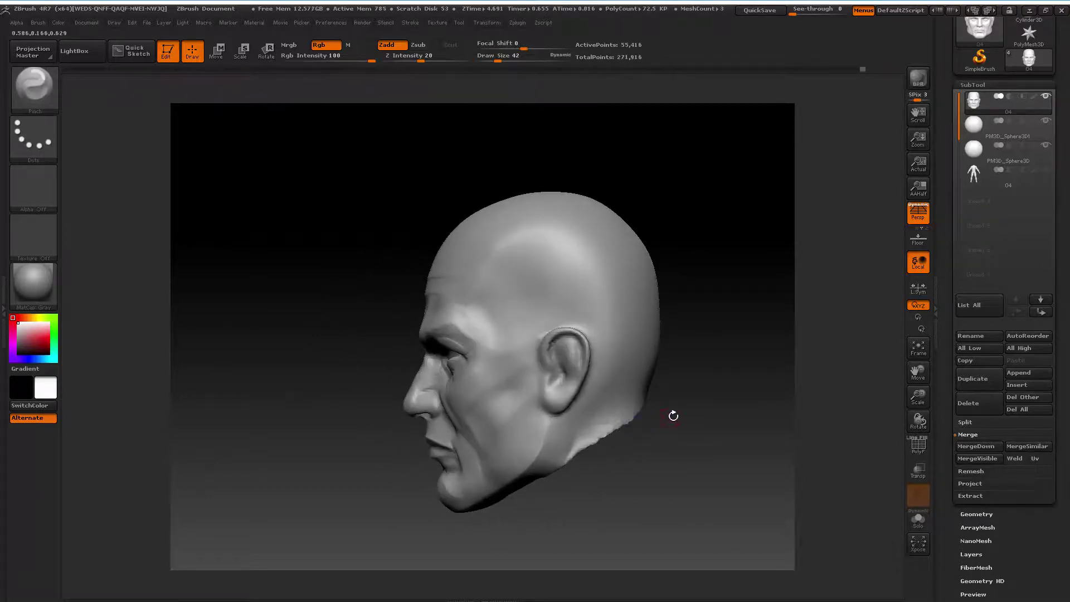
{"action": "mouse_move", "coordinate": [685, 407]}
{"action": "left_mouse_down"}
{"action": "mouse_move", "coordinate": [747, 398]}
{"action": "mouse_move", "coordinate": [699, 404]}
{"action": "left_mouse_up"}
{"action": "left_click_drag", "start_coordinate": [918, 393], "coordinate": [881, 372]}
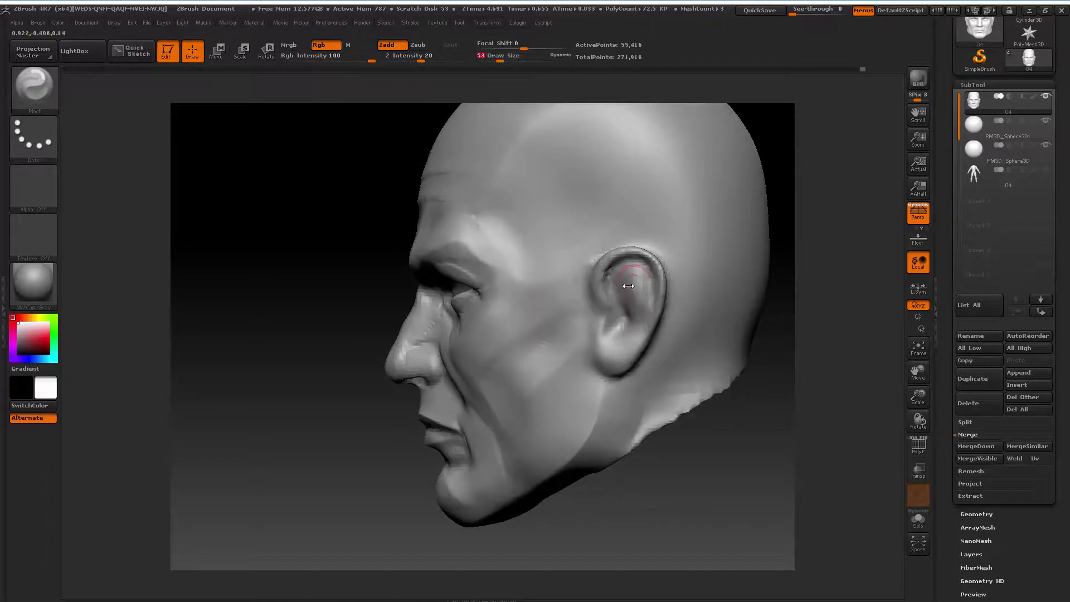
{"action": "key", "text": "shift"}
{"action": "left_click_drag", "start_coordinate": [614, 276], "coordinate": [620, 308], "text": "shift"}
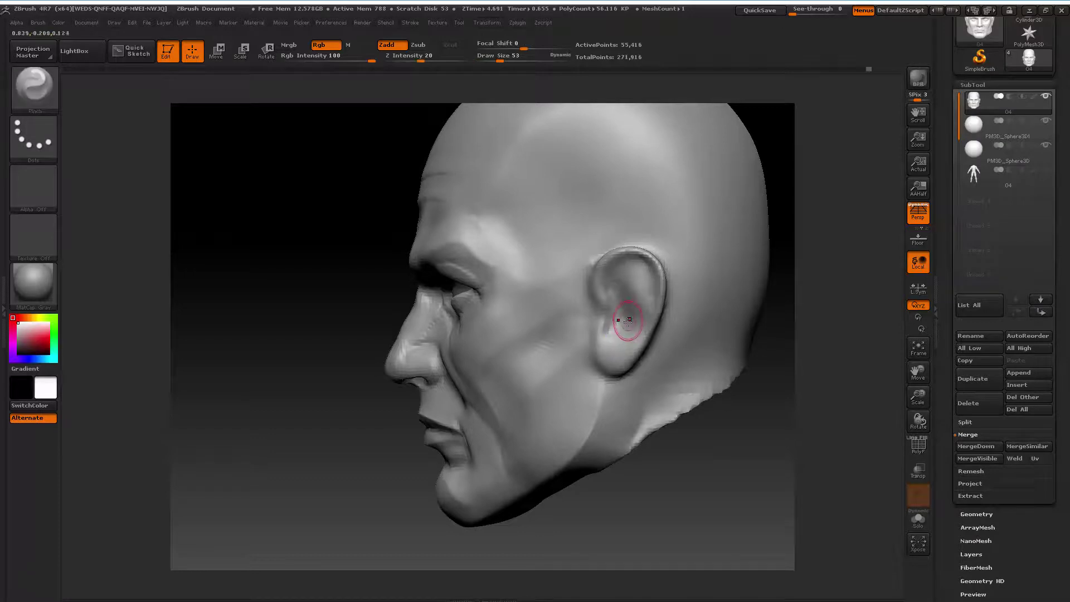
{"action": "left_click_drag", "start_coordinate": [321, 468], "coordinate": [390, 445]}
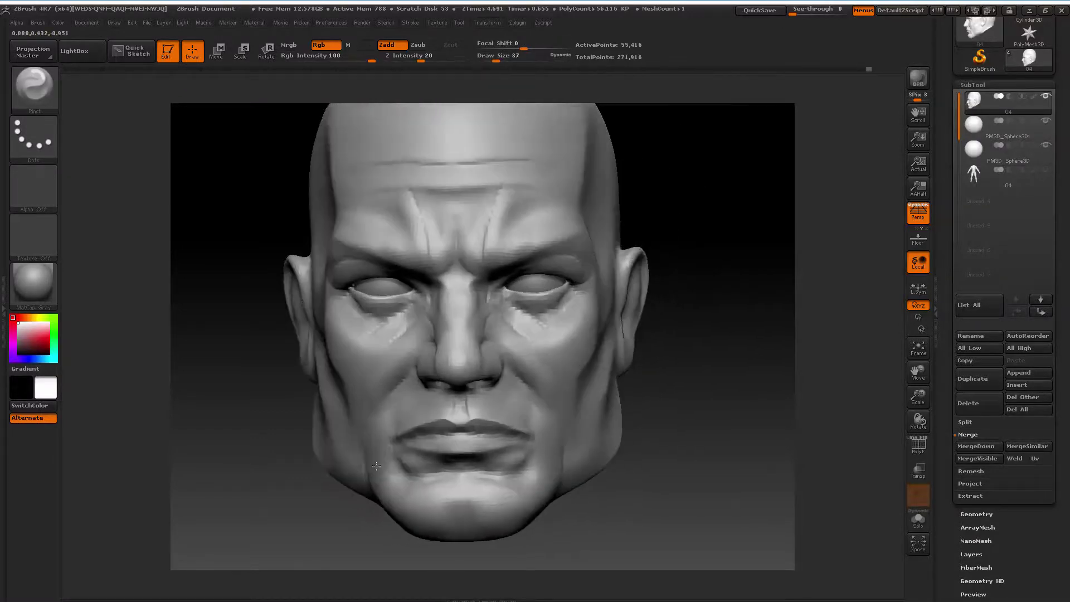
{"action": "mouse_move", "coordinate": [918, 396]}
{"action": "left_mouse_down"}
{"action": "mouse_move", "coordinate": [917, 366]}
{"action": "mouse_move", "coordinate": [711, 418]}
{"action": "left_mouse_up"}
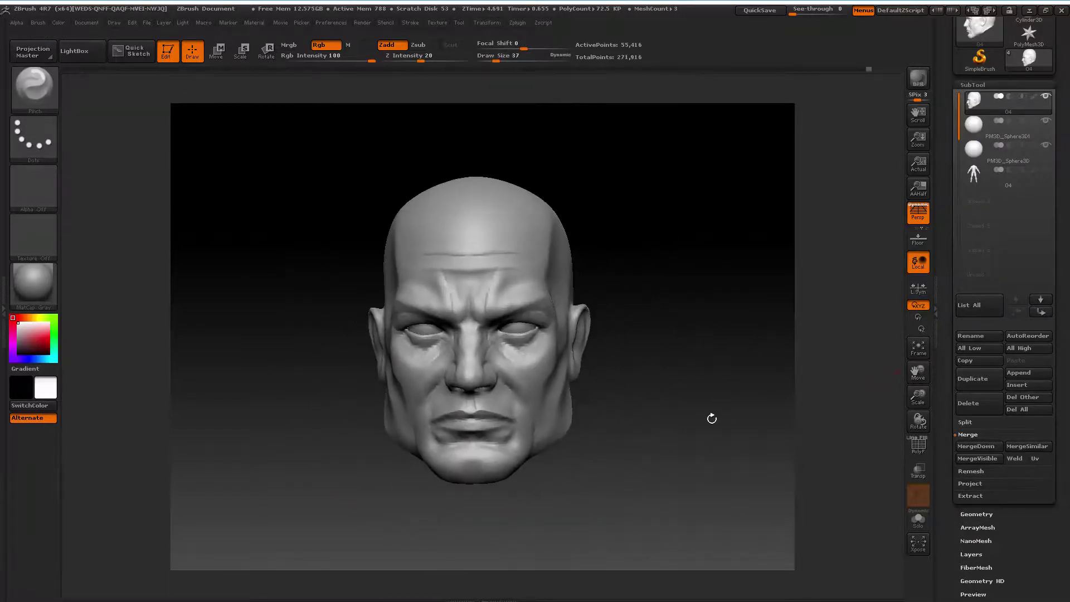
Undo the last brow crease strokes, smooth under the left eye, and set brush size 47
{"action": "key", "text": "ctrl+z"}
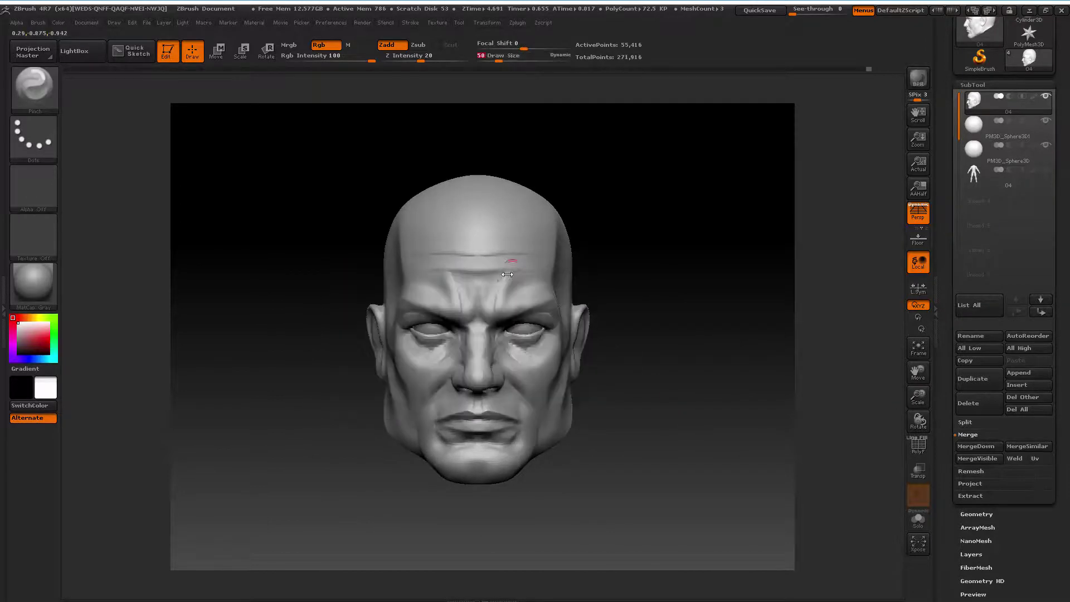
{"action": "left_click_drag", "start_coordinate": [446, 267], "coordinate": [510, 269]}
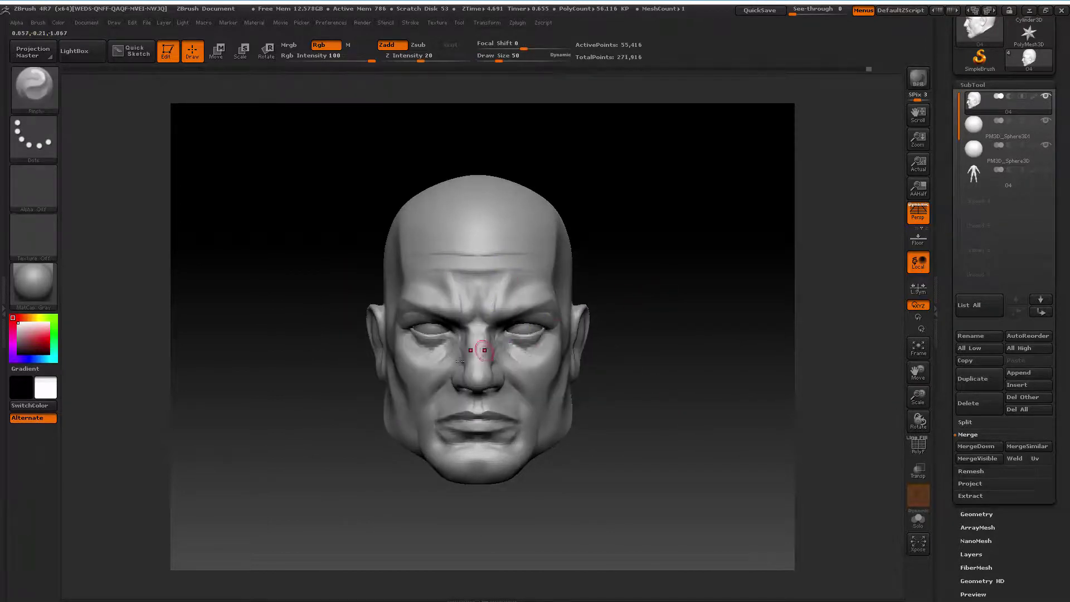
{"action": "mouse_move", "coordinate": [918, 396]}
{"action": "left_mouse_down"}
{"action": "mouse_move", "coordinate": [917, 368]}
{"action": "mouse_move", "coordinate": [969, 369]}
{"action": "left_mouse_up"}
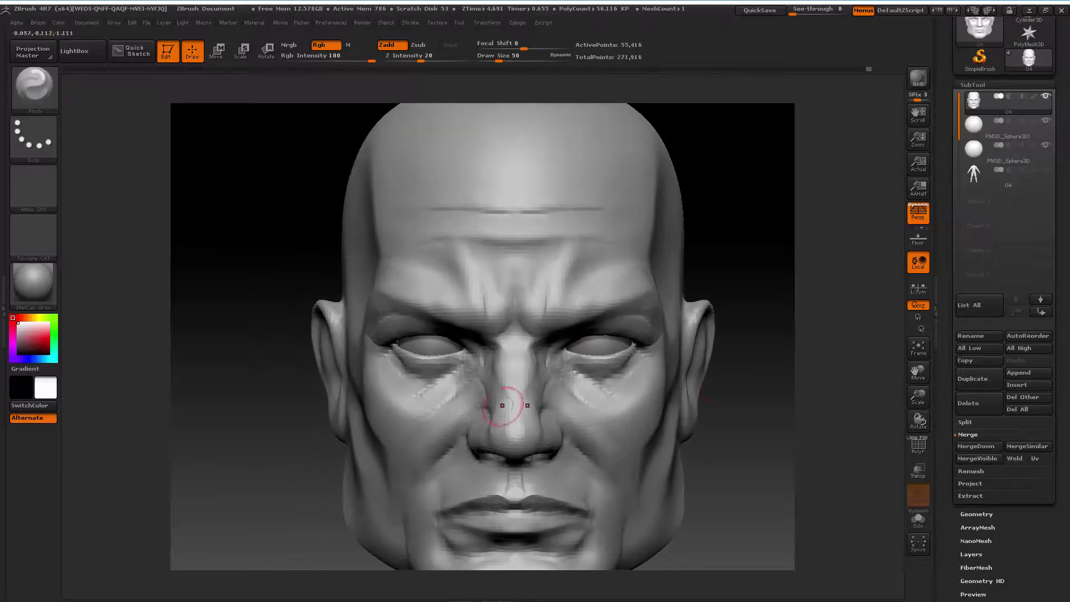
{"action": "key", "text": "shift"}
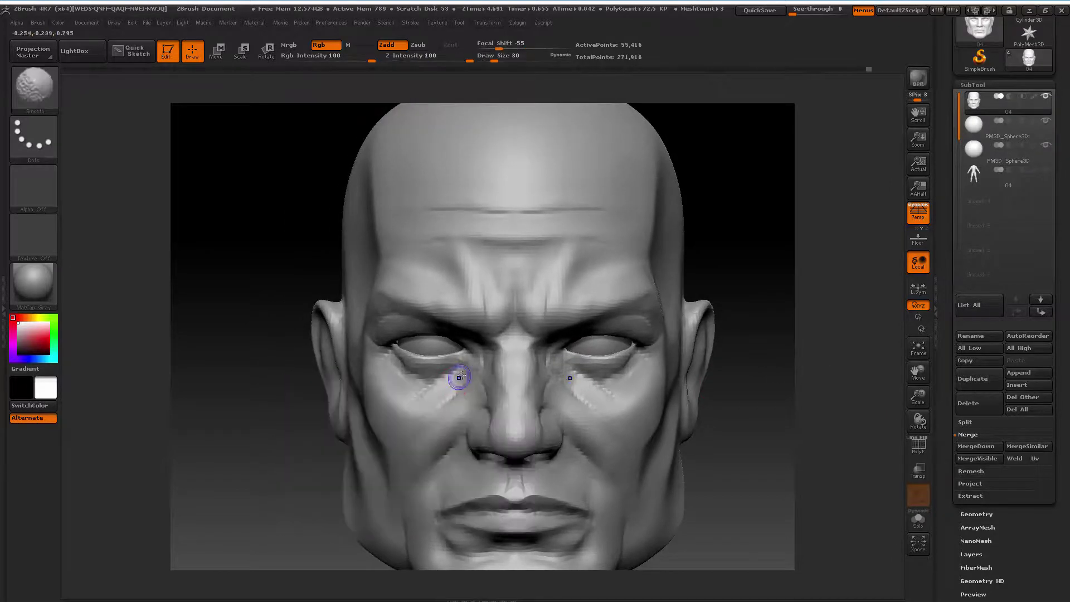
{"action": "left_click_drag", "start_coordinate": [430, 381], "coordinate": [411, 370], "text": "shift"}
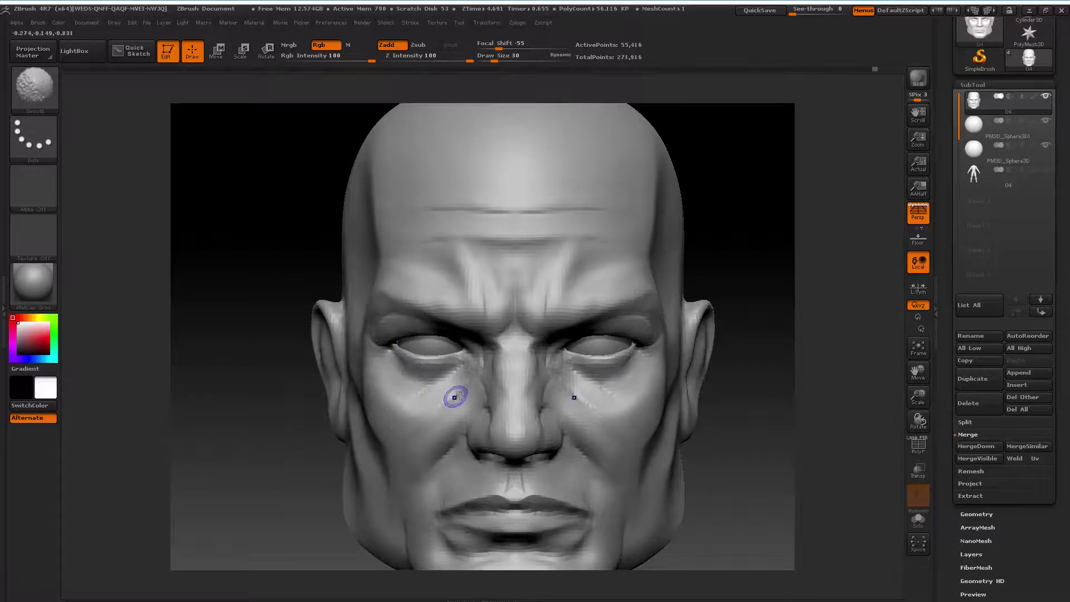
{"action": "left_click_drag", "start_coordinate": [917, 399], "coordinate": [914, 371]}
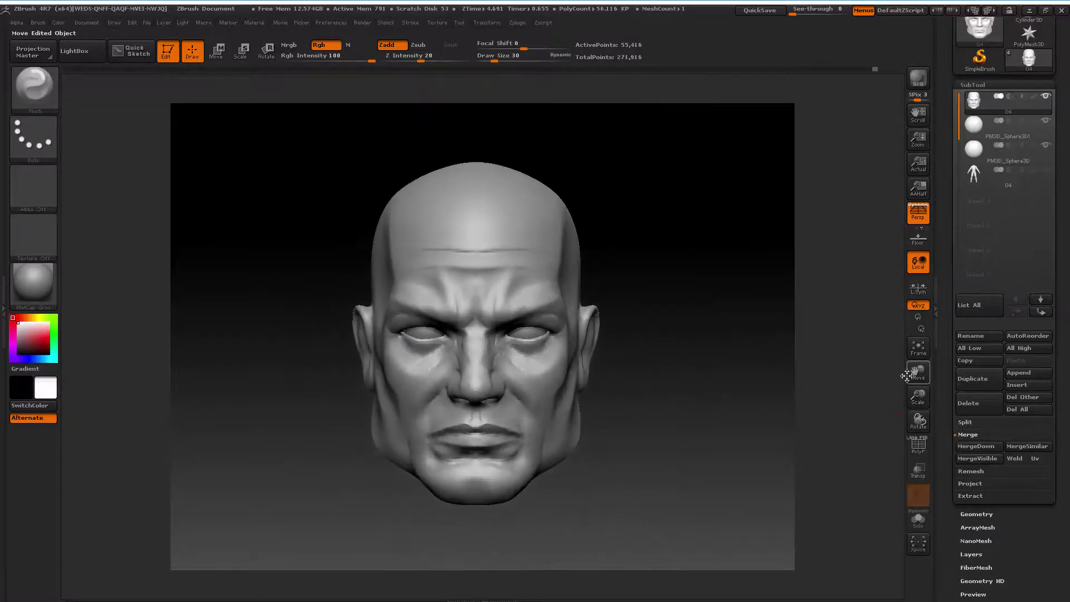
{"action": "key", "text": "space"}
{"action": "left_click_drag", "start_coordinate": [691, 390], "coordinate": [703, 390]}
{"action": "left_click_drag", "start_coordinate": [918, 397], "coordinate": [917, 412]}
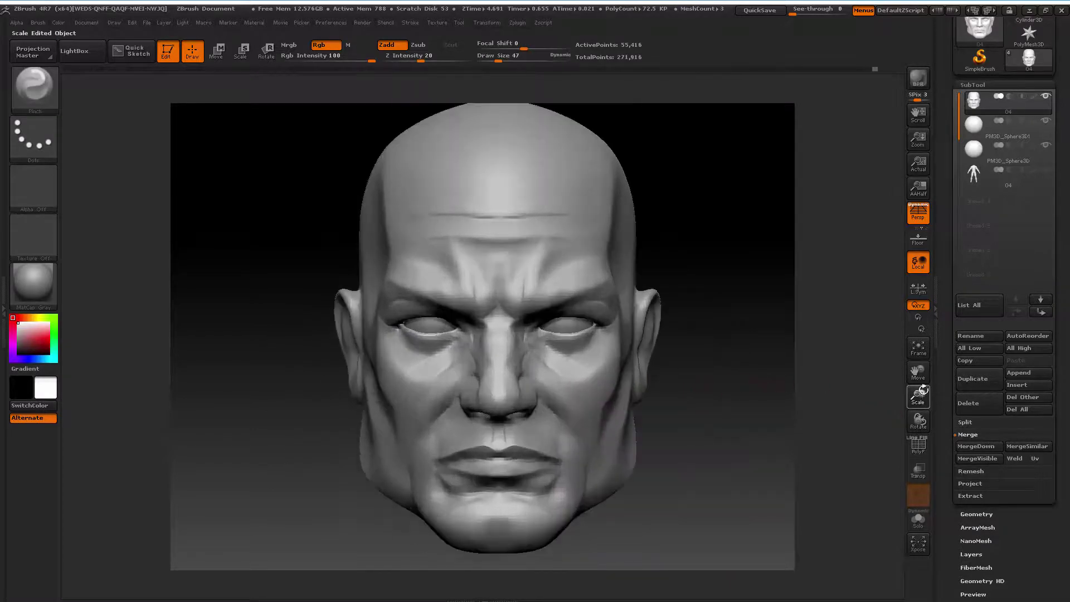
Sculpt the inner eye-corner creases with the Standard brush at size 35
{"action": "left_click", "coordinate": [34, 86]}
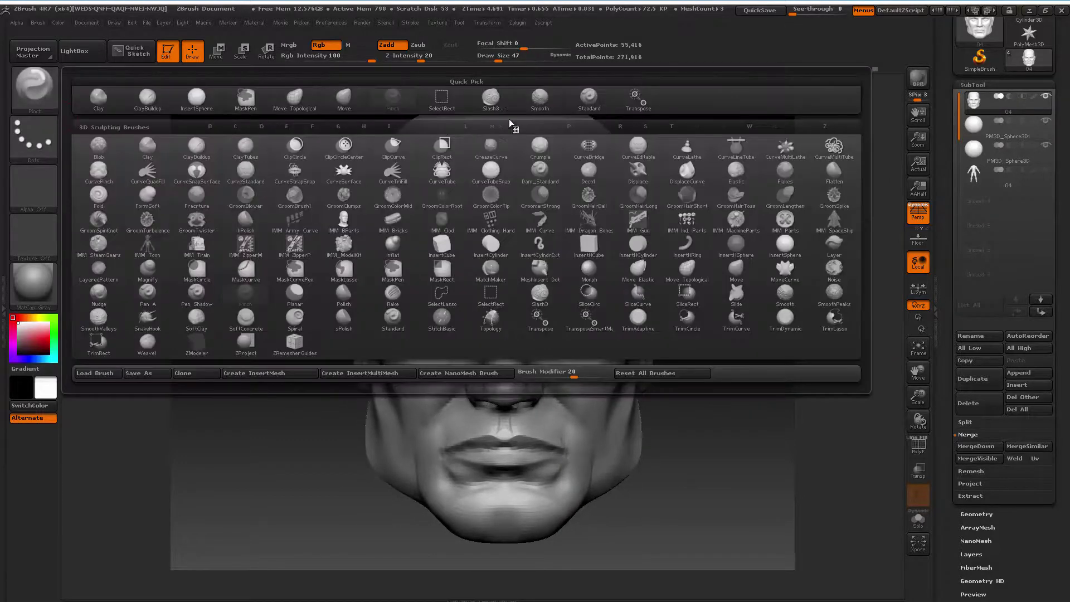
{"action": "left_click", "coordinate": [445, 290]}
{"action": "key", "text": "space"}
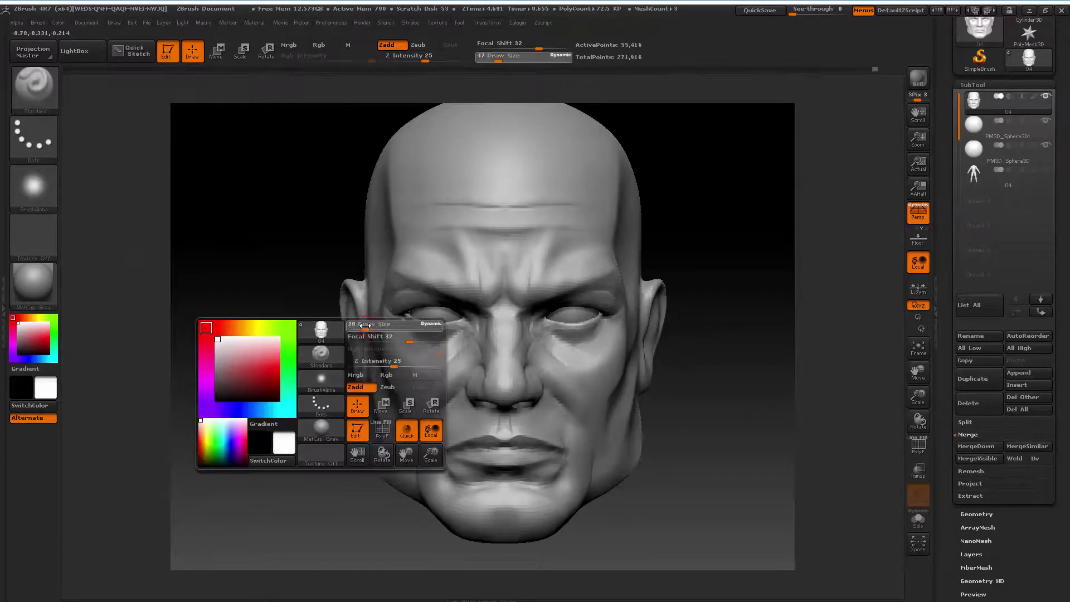
{"action": "left_click_drag", "start_coordinate": [365, 325], "coordinate": [372, 324]}
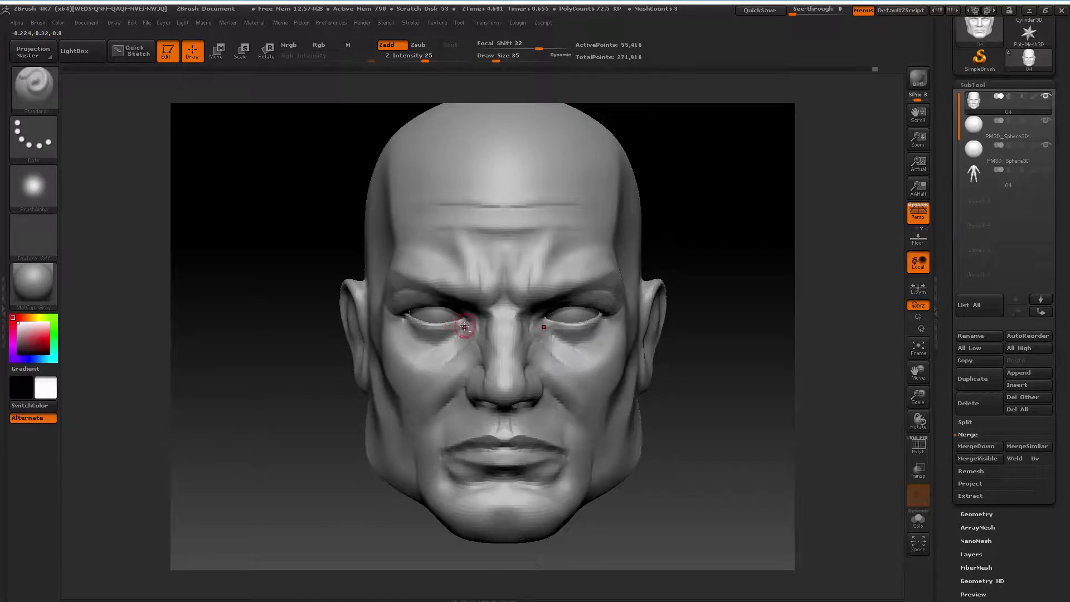
{"action": "left_click_drag", "start_coordinate": [465, 323], "coordinate": [447, 336]}
{"action": "left_click_drag", "start_coordinate": [449, 337], "coordinate": [561, 337]}
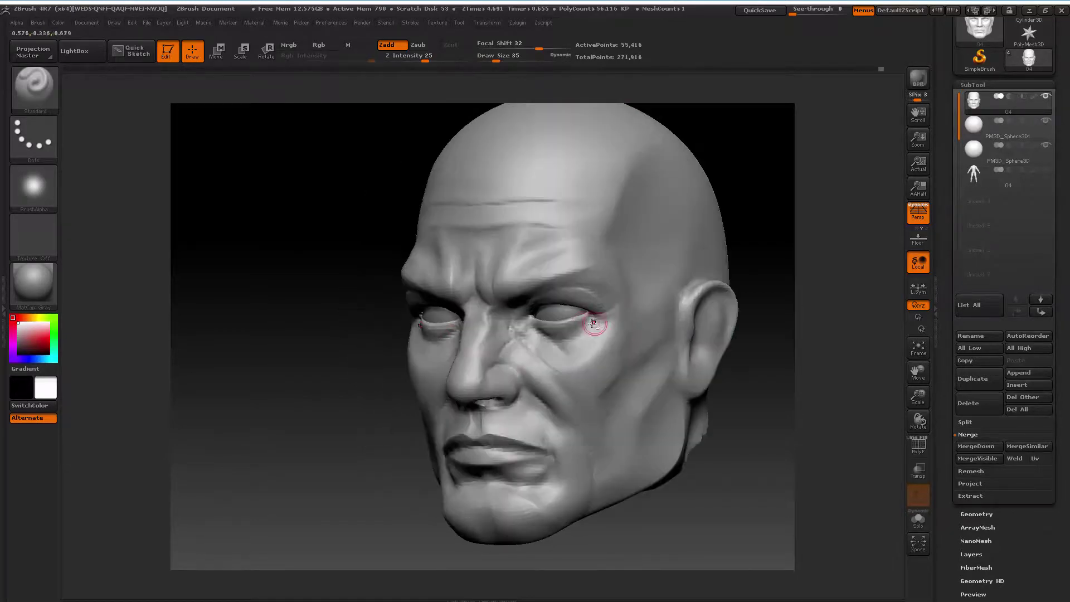
{"action": "left_click_drag", "start_coordinate": [286, 407], "coordinate": [346, 378]}
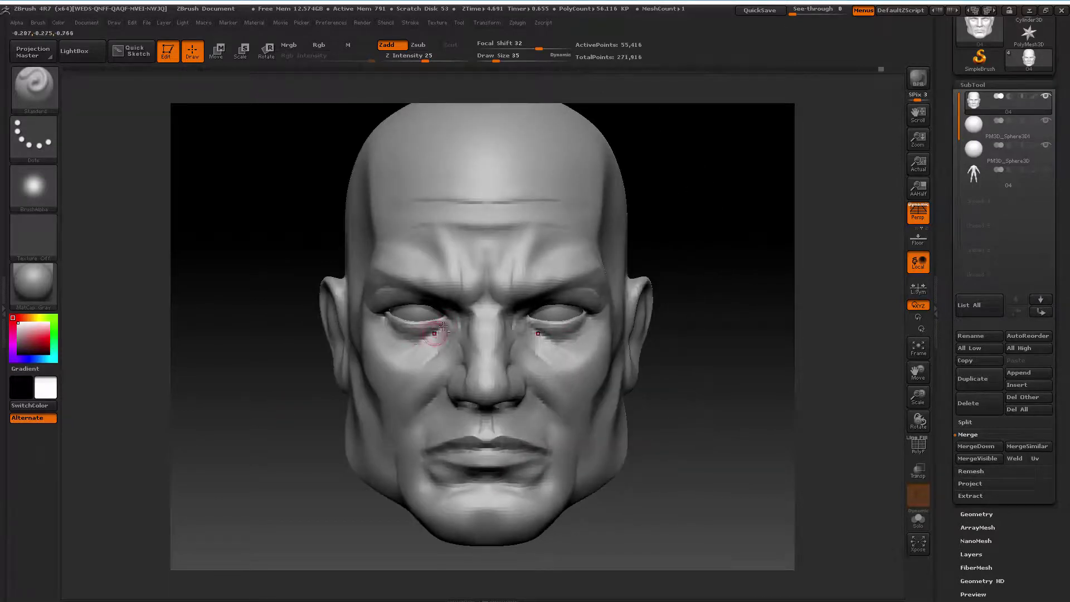
{"action": "left_click_drag", "start_coordinate": [442, 325], "coordinate": [429, 339]}
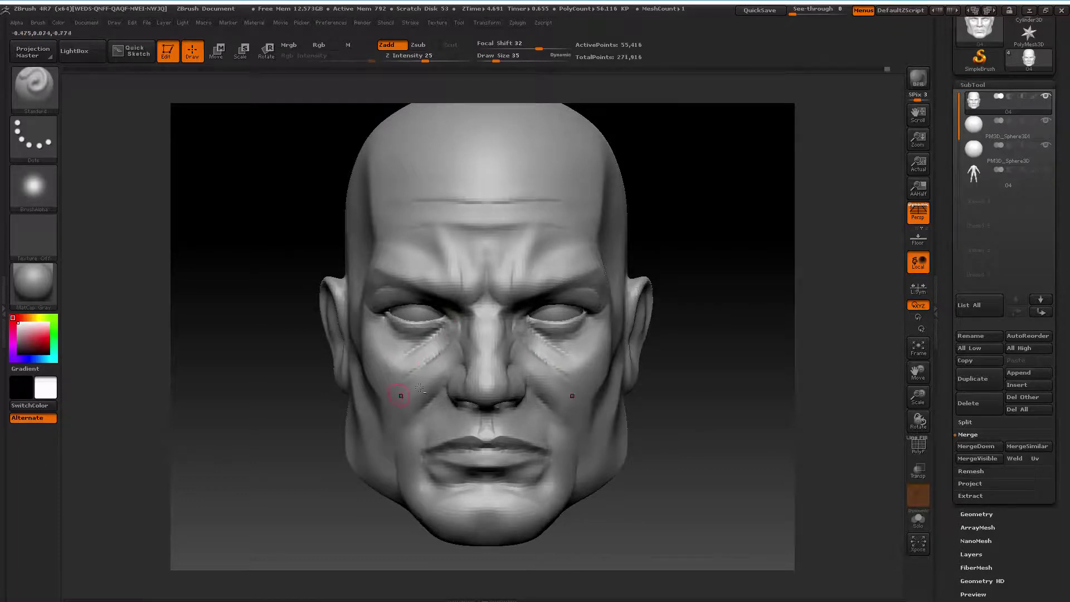
Resize the brush from 14 to 35 and then 101 while reviewing the front view
{"action": "mouse_move", "coordinate": [311, 438]}
{"action": "left_mouse_down"}
{"action": "mouse_move", "coordinate": [418, 378]}
{"action": "mouse_move", "coordinate": [406, 379]}
{"action": "mouse_move", "coordinate": [468, 362]}
{"action": "left_mouse_up"}
{"action": "key", "text": "space"}
{"action": "key", "text": "space"}
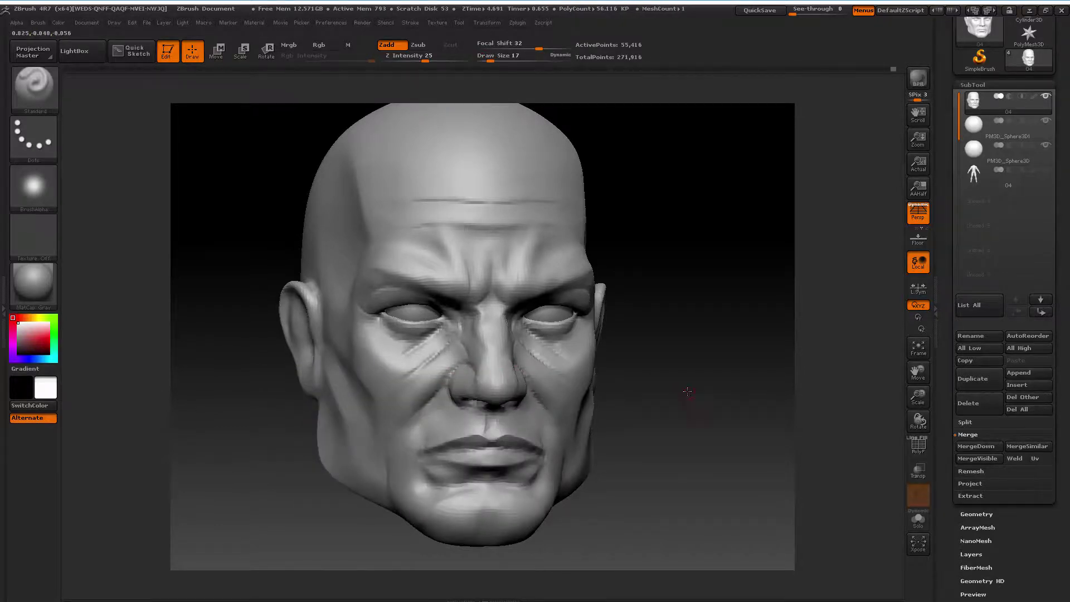
{"action": "left_click_drag", "start_coordinate": [687, 391], "coordinate": [693, 391], "text": "shift"}
{"action": "left_click_drag", "start_coordinate": [917, 410], "coordinate": [917, 375]}
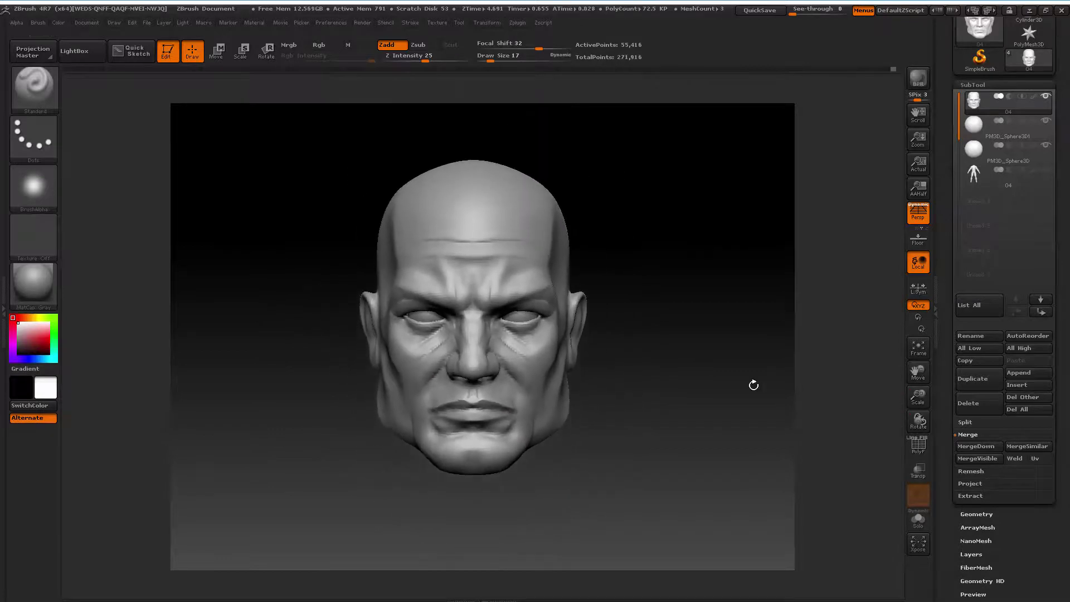
{"action": "key", "text": "space"}
{"action": "left_click_drag", "start_coordinate": [707, 382], "coordinate": [718, 381]}
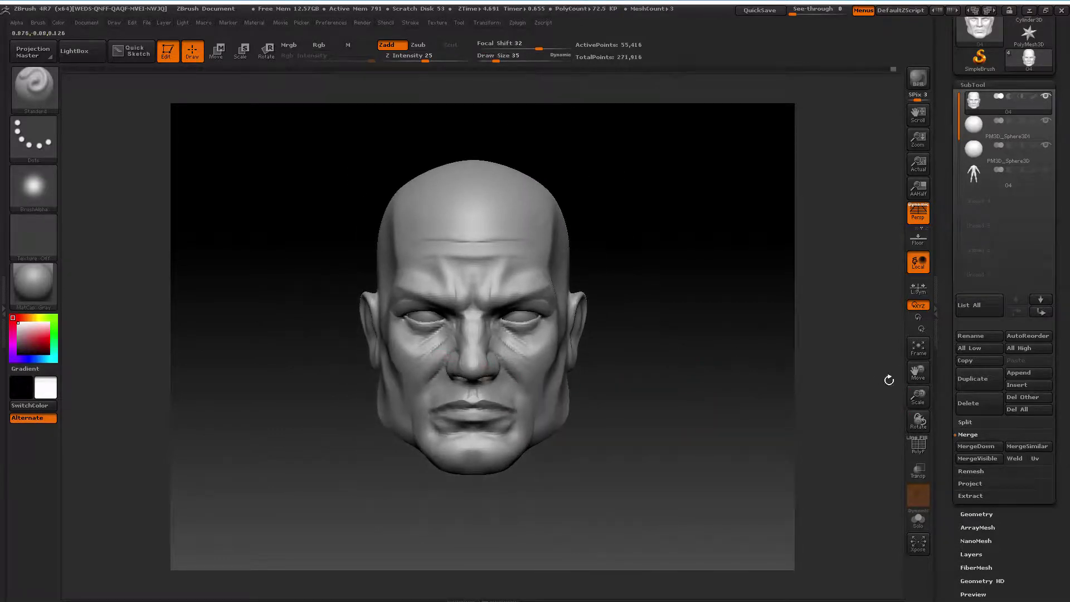
{"action": "left_click_drag", "start_coordinate": [918, 397], "coordinate": [918, 374]}
{"action": "key", "text": "space"}
{"action": "left_click_drag", "start_coordinate": [608, 345], "coordinate": [641, 345]}
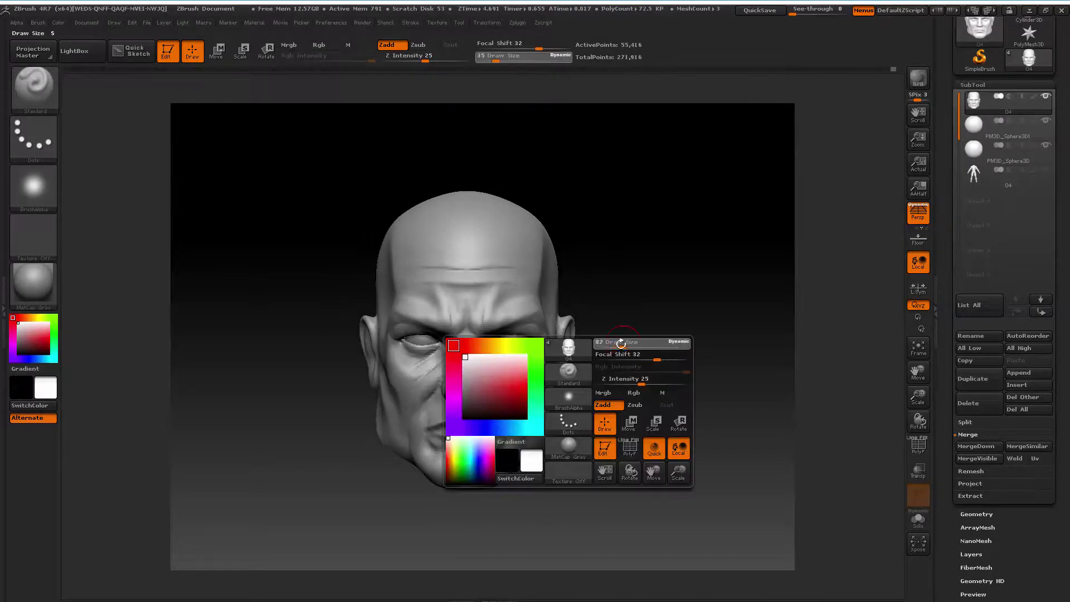
{"action": "left_click", "coordinate": [53, 92]}
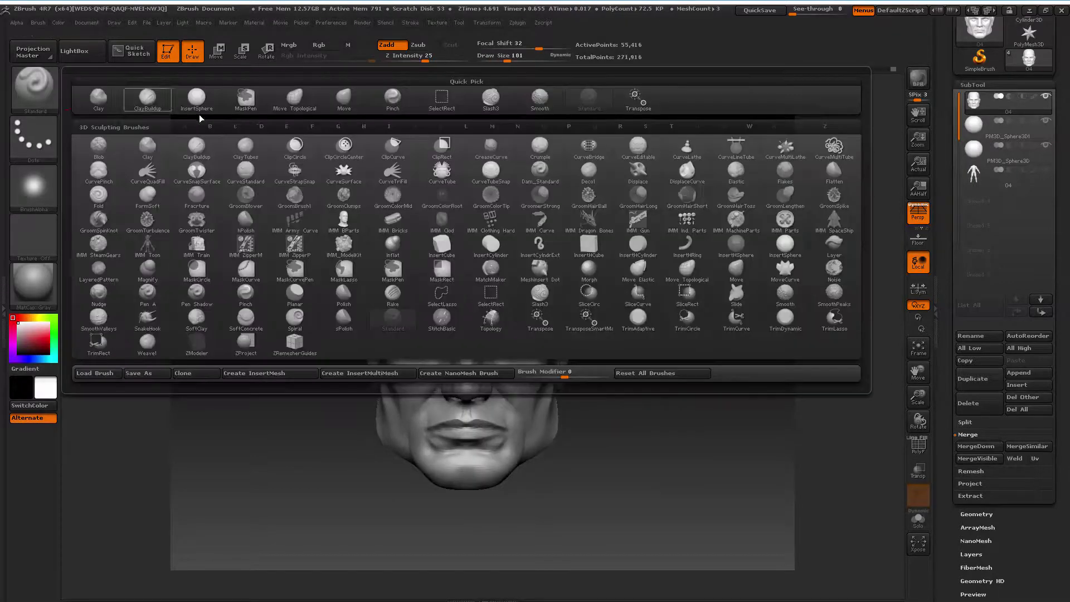
Reshape the left ear outline with the Move Topological brush, enlarged to 140 then 181
{"action": "left_click", "coordinate": [295, 98]}
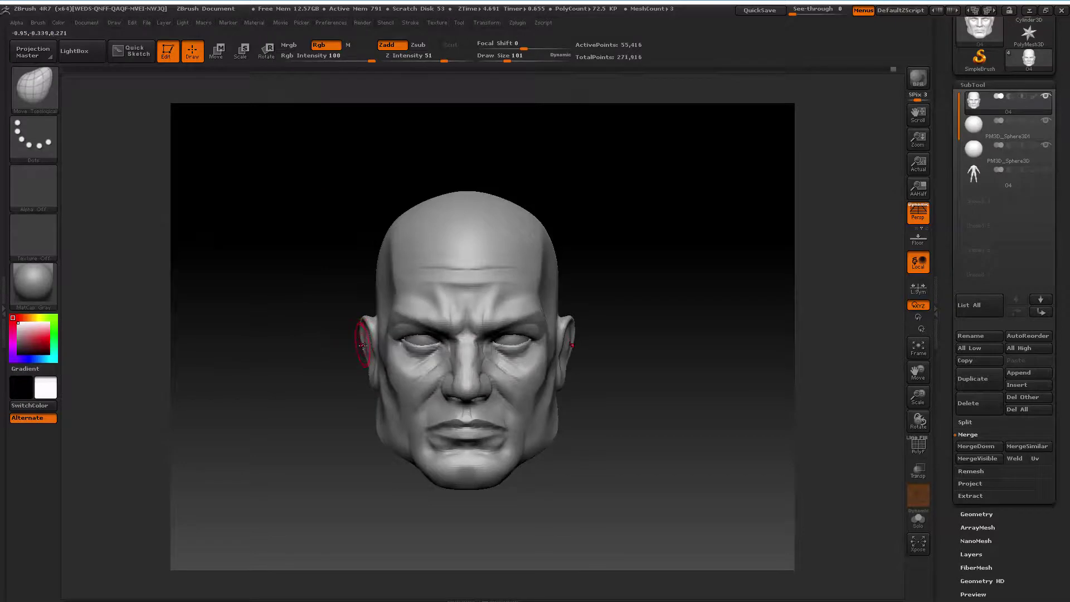
{"action": "left_click_drag", "start_coordinate": [362, 348], "coordinate": [360, 334]}
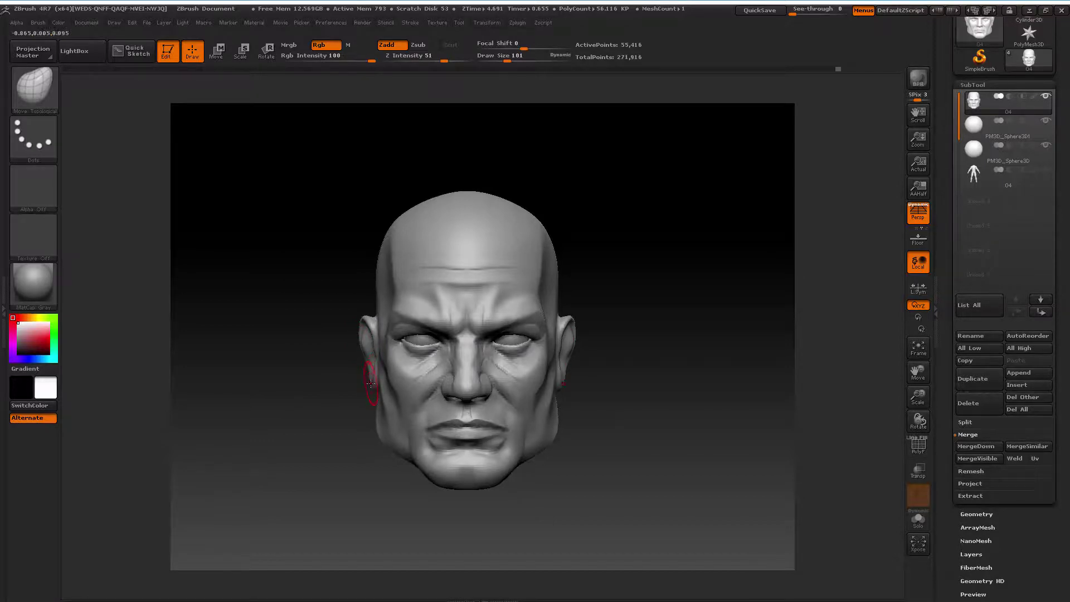
{"action": "key", "text": "space"}
{"action": "left_click_drag", "start_coordinate": [375, 396], "coordinate": [377, 424]}
{"action": "key", "text": "space"}
{"action": "left_click_drag", "start_coordinate": [373, 429], "coordinate": [366, 399]}
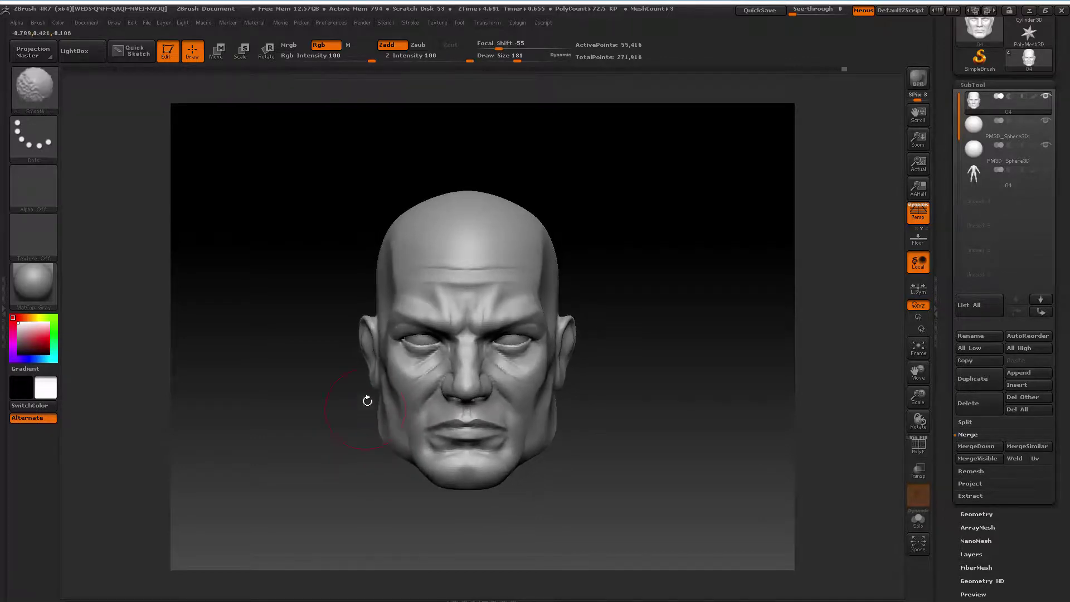
{"action": "mouse_move", "coordinate": [630, 249]}
{"action": "left_mouse_down"}
{"action": "mouse_move", "coordinate": [649, 258]}
{"action": "mouse_move", "coordinate": [645, 251]}
{"action": "mouse_move", "coordinate": [649, 268]}
{"action": "left_mouse_up"}
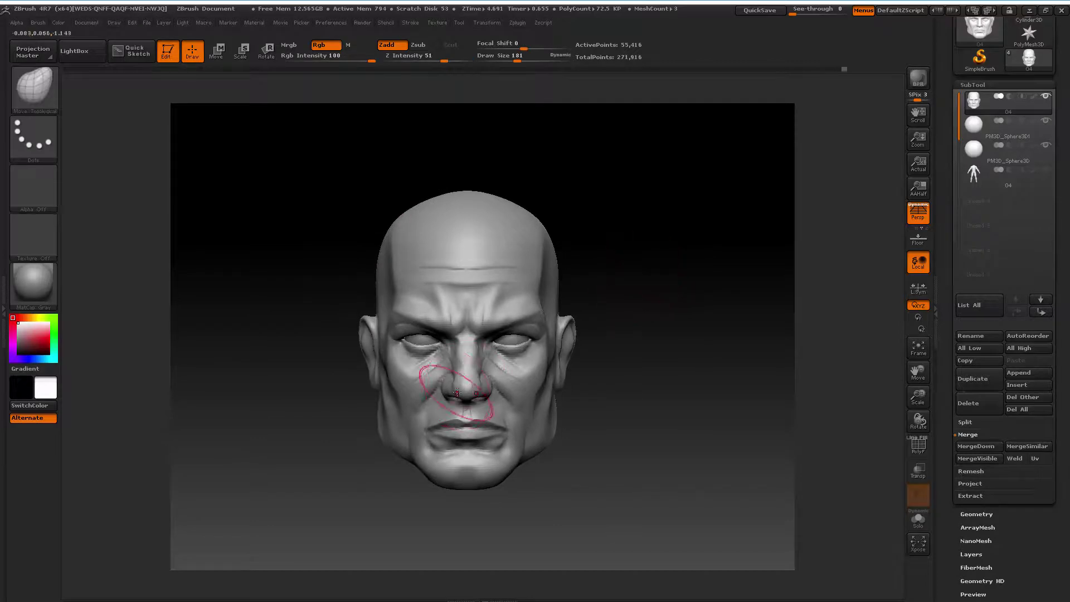
Push the left nose and cheek, then reshape the upper and lower lips at brush size 113
{"action": "mouse_move", "coordinate": [447, 395]}
{"action": "left_mouse_down"}
{"action": "mouse_move", "coordinate": [468, 330]}
{"action": "mouse_move", "coordinate": [505, 385]}
{"action": "left_mouse_up"}
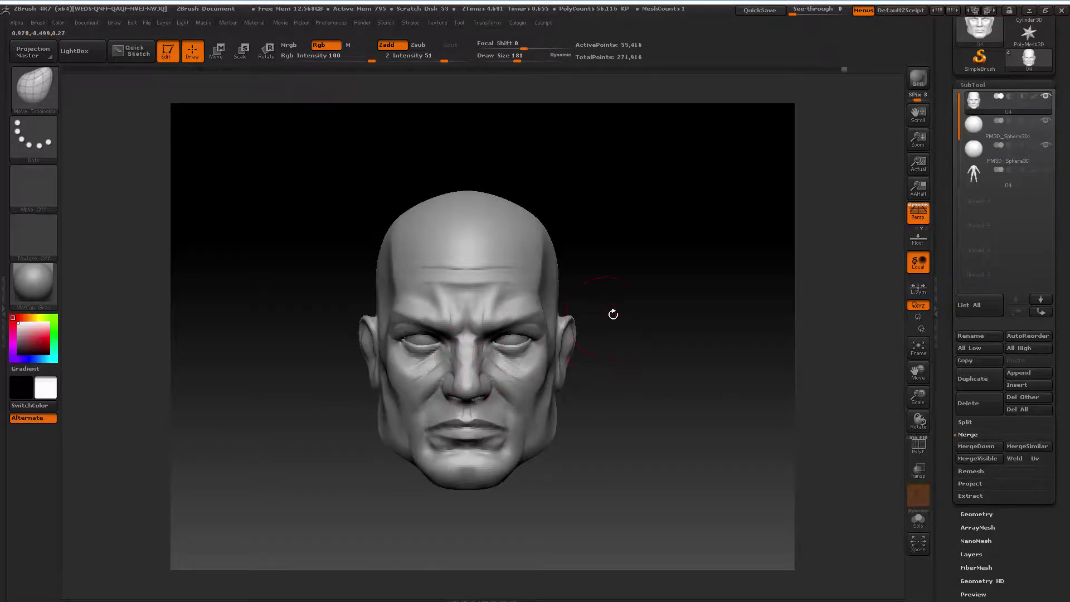
{"action": "left_click_drag", "start_coordinate": [666, 301], "coordinate": [465, 392]}
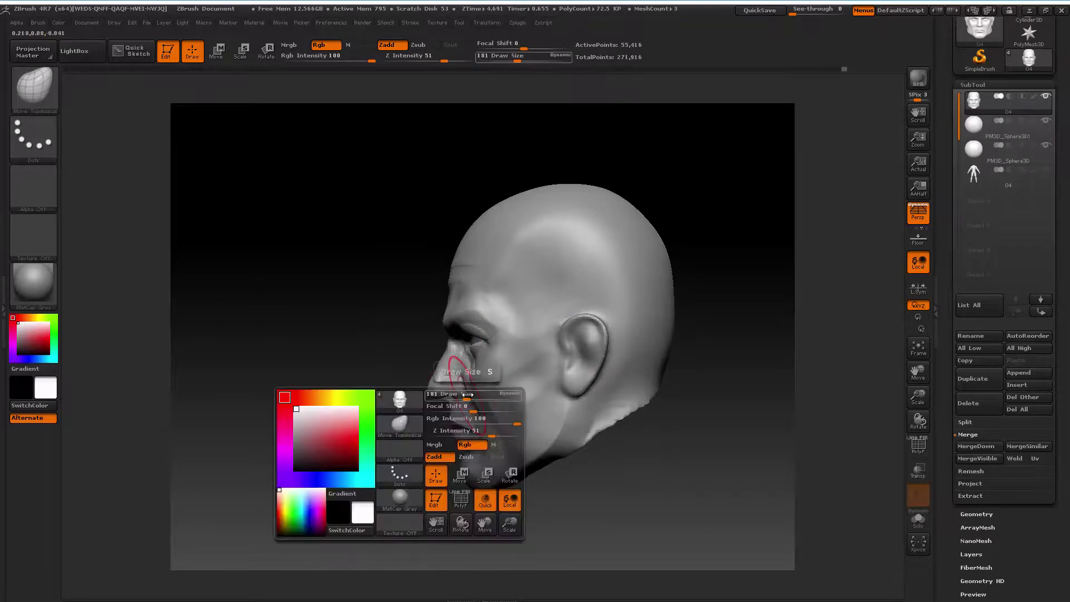
{"action": "key", "text": "space"}
{"action": "mouse_move", "coordinate": [468, 399]}
{"action": "left_mouse_down"}
{"action": "mouse_move", "coordinate": [454, 399]}
{"action": "mouse_move", "coordinate": [471, 395]}
{"action": "left_mouse_up"}
{"action": "key", "text": "space"}
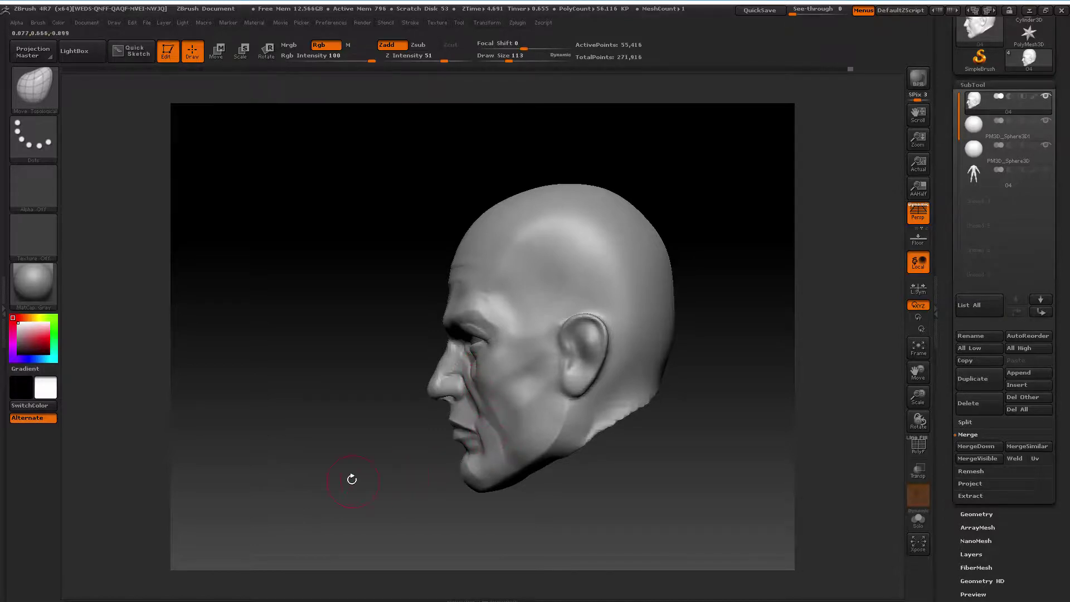
{"action": "left_click_drag", "start_coordinate": [352, 479], "coordinate": [468, 479]}
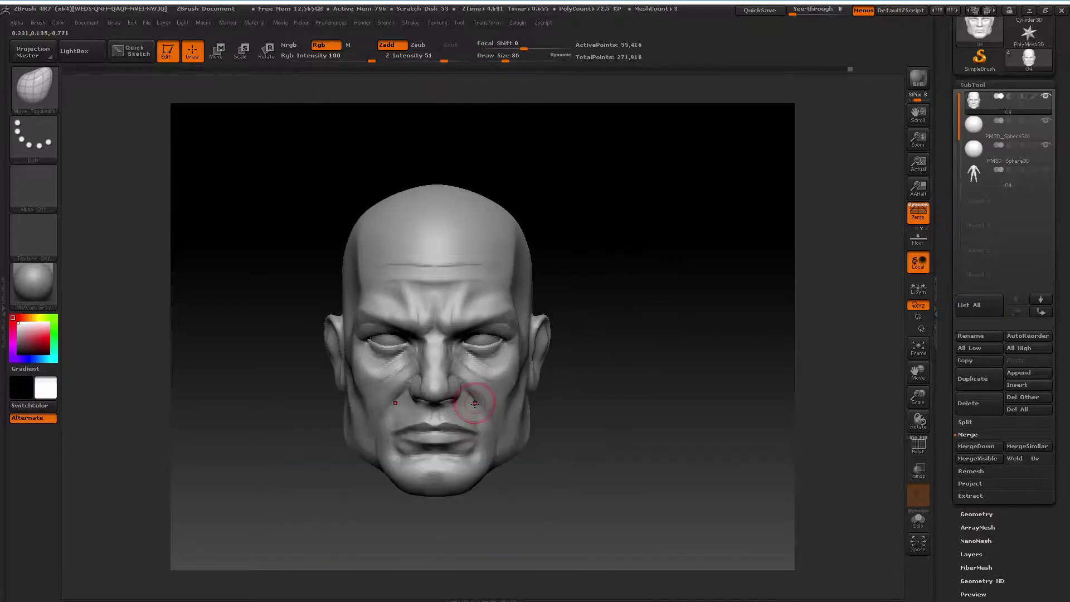
{"action": "left_click_drag", "start_coordinate": [475, 403], "coordinate": [423, 419]}
{"action": "left_click_drag", "start_coordinate": [407, 457], "coordinate": [443, 462]}
{"action": "left_click_drag", "start_coordinate": [917, 371], "coordinate": [884, 386]}
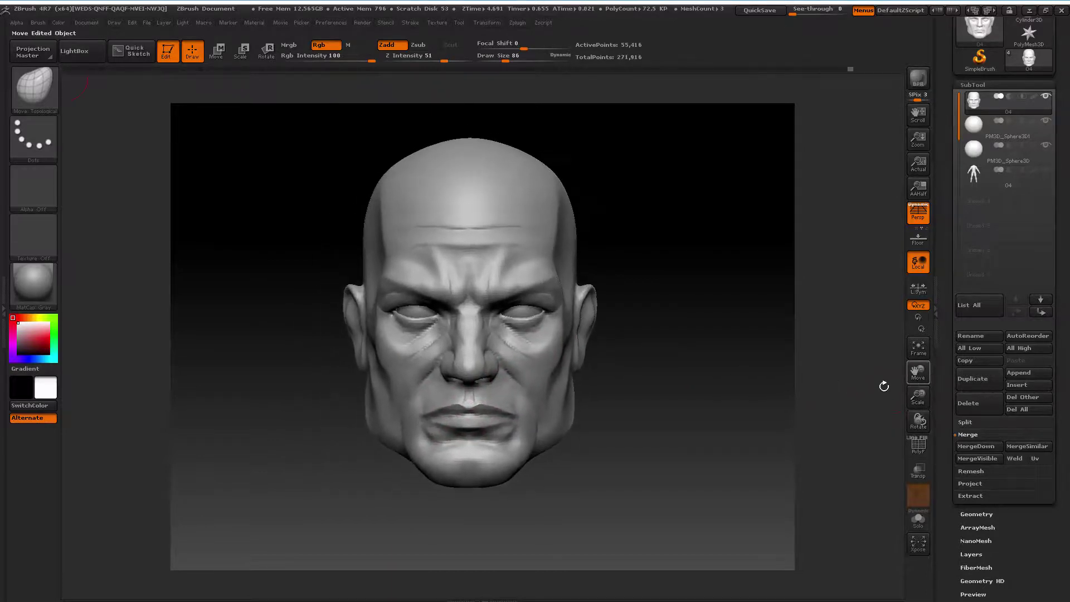
Smooth the left temple down toward the cheek and check the head in profile
{"action": "key", "text": "shift"}
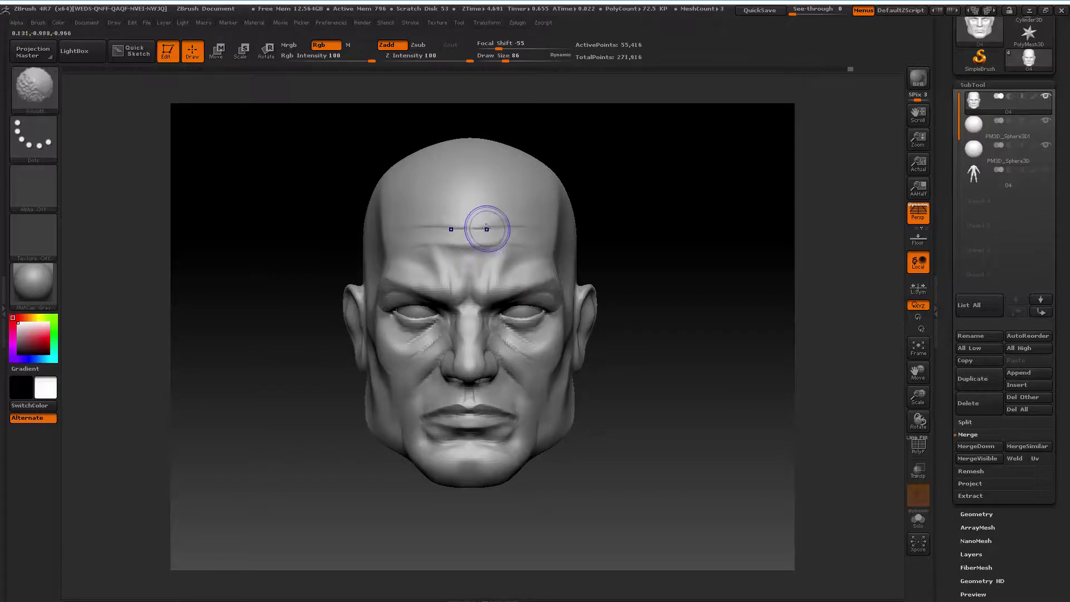
{"action": "left_click_drag", "start_coordinate": [390, 274], "coordinate": [373, 311]}
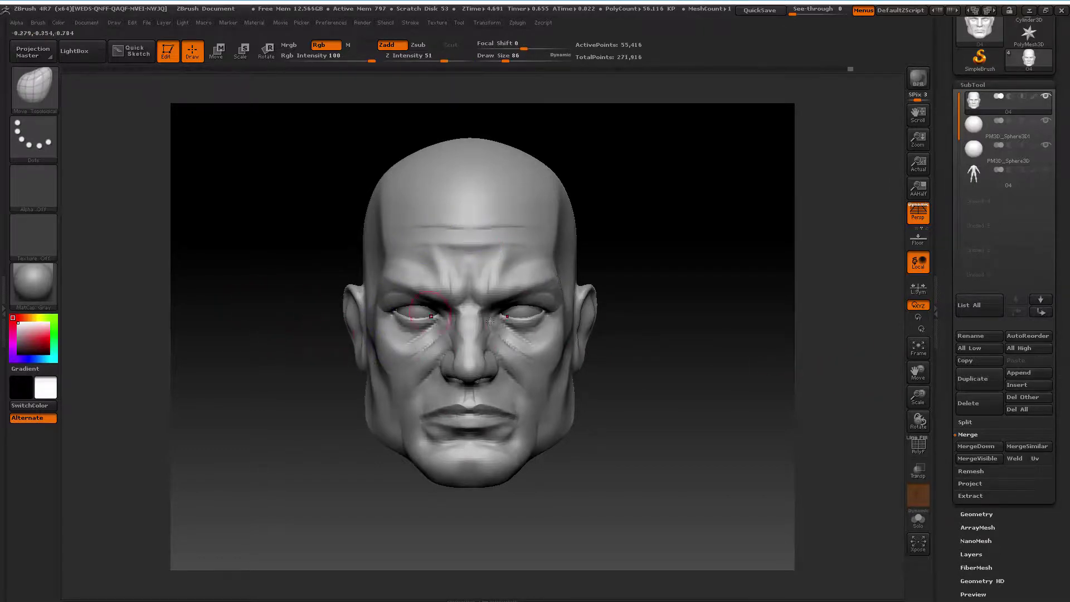
{"action": "left_click_drag", "start_coordinate": [918, 395], "coordinate": [908, 376]}
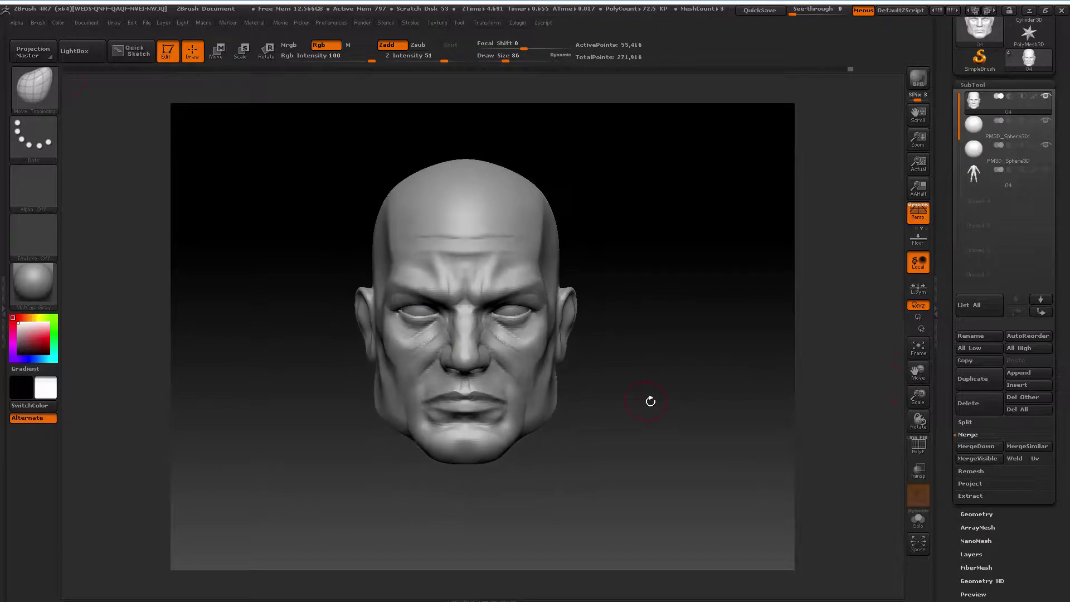
{"action": "left_click_drag", "start_coordinate": [650, 401], "coordinate": [662, 405]}
With the Standard brush at size 32, carve the ear's upper part and inner bowl
{"action": "key", "text": "b"}
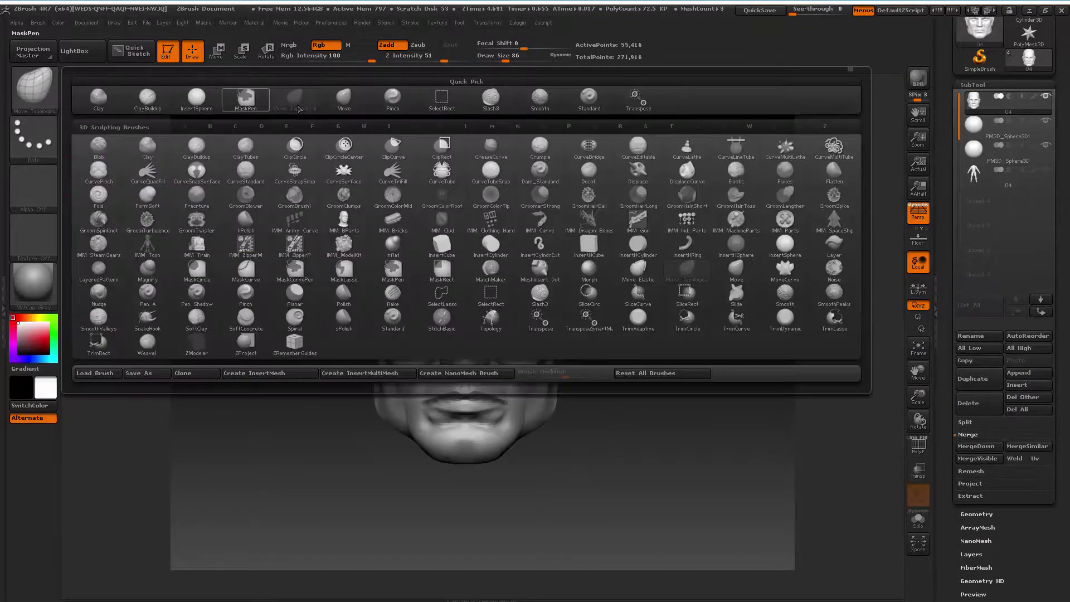
{"action": "key", "text": "s"}
{"action": "key", "text": "t"}
{"action": "key", "text": "space"}
{"action": "left_click_drag", "start_coordinate": [366, 310], "coordinate": [355, 311]}
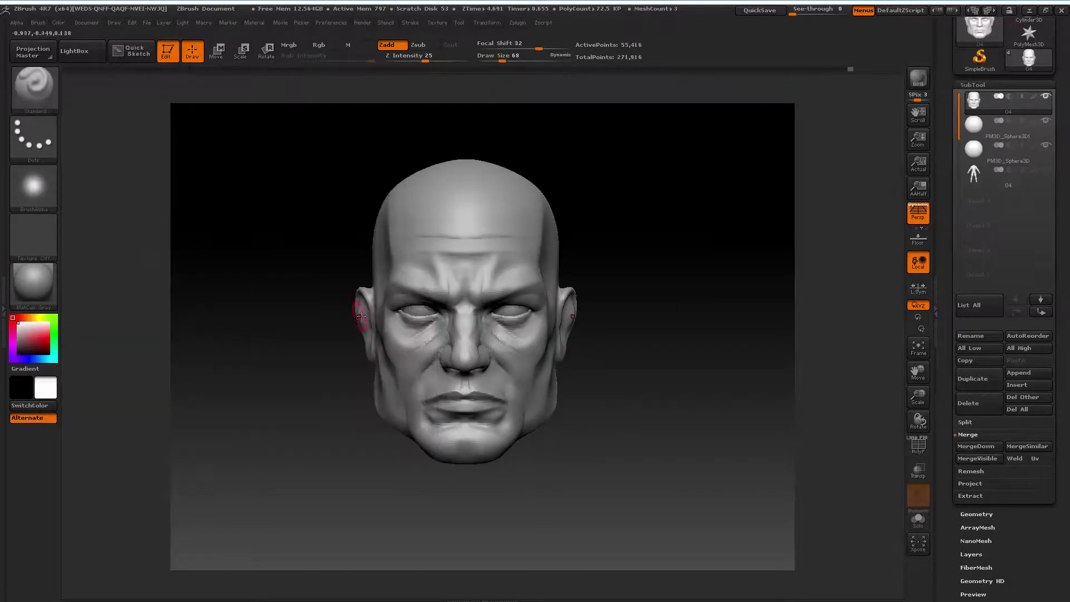
{"action": "mouse_move", "coordinate": [672, 289]}
{"action": "left_mouse_down"}
{"action": "mouse_move", "coordinate": [650, 294]}
{"action": "mouse_move", "coordinate": [690, 308]}
{"action": "mouse_move", "coordinate": [507, 342]}
{"action": "left_mouse_up"}
{"action": "key", "text": "space"}
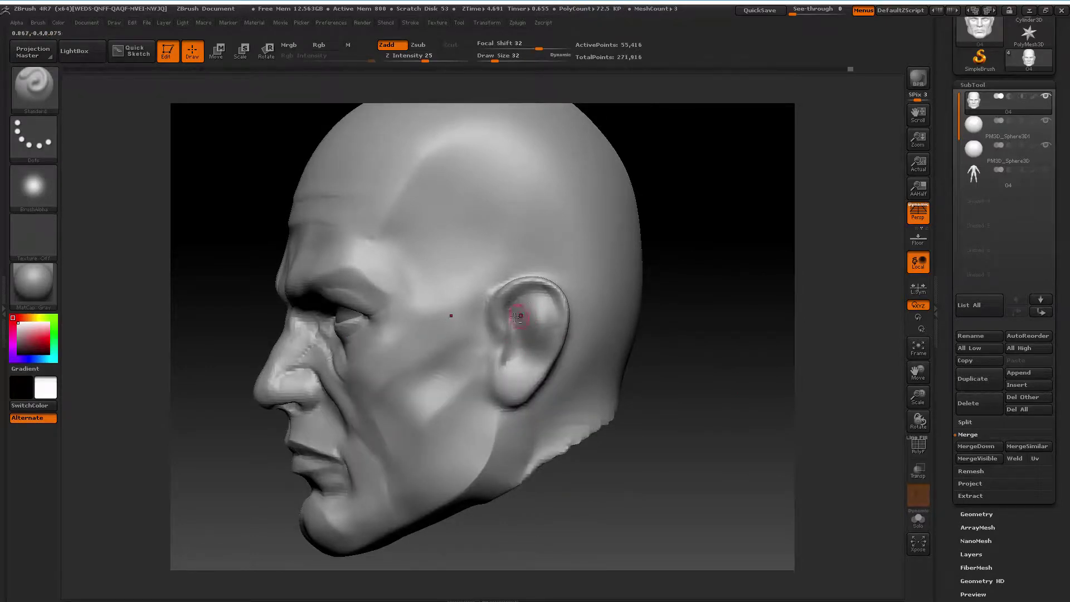
{"action": "mouse_move", "coordinate": [517, 305]}
{"action": "left_mouse_down"}
{"action": "mouse_move", "coordinate": [509, 310]}
{"action": "mouse_move", "coordinate": [559, 302]}
{"action": "left_mouse_up"}
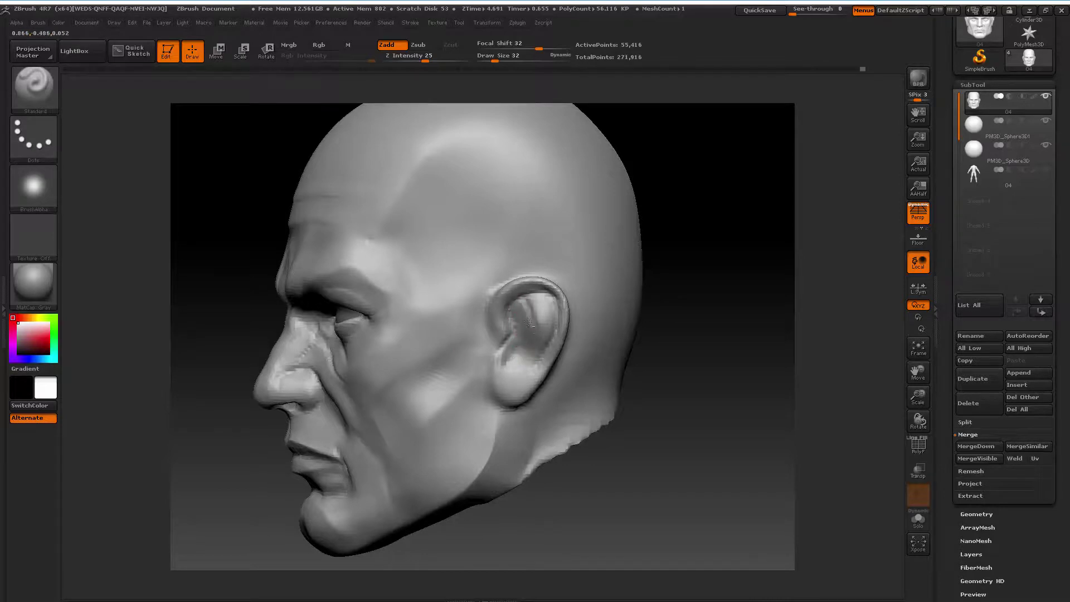
{"action": "left_click_drag", "start_coordinate": [527, 322], "coordinate": [527, 308]}
At brush size 28, sculpt a groove along the ear's lower rim in profile
{"action": "mouse_move", "coordinate": [686, 278]}
{"action": "left_mouse_down"}
{"action": "mouse_move", "coordinate": [712, 274]}
{"action": "mouse_move", "coordinate": [580, 296]}
{"action": "mouse_move", "coordinate": [590, 299]}
{"action": "left_mouse_up"}
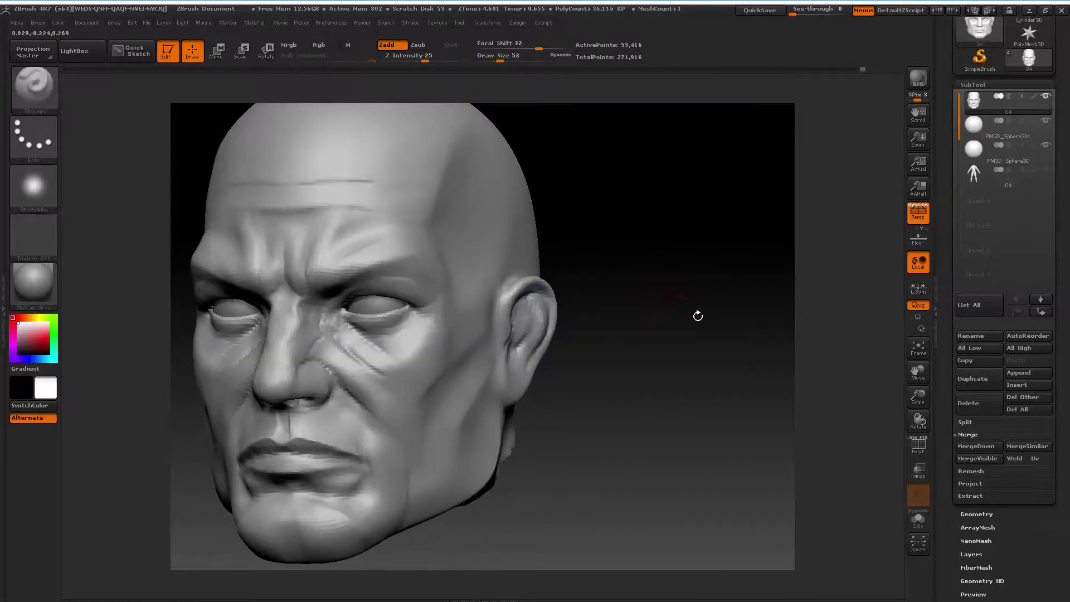
{"action": "mouse_move", "coordinate": [918, 397]}
{"action": "left_mouse_down"}
{"action": "mouse_move", "coordinate": [920, 367]}
{"action": "mouse_move", "coordinate": [659, 411]}
{"action": "left_mouse_up"}
{"action": "key", "text": "space"}
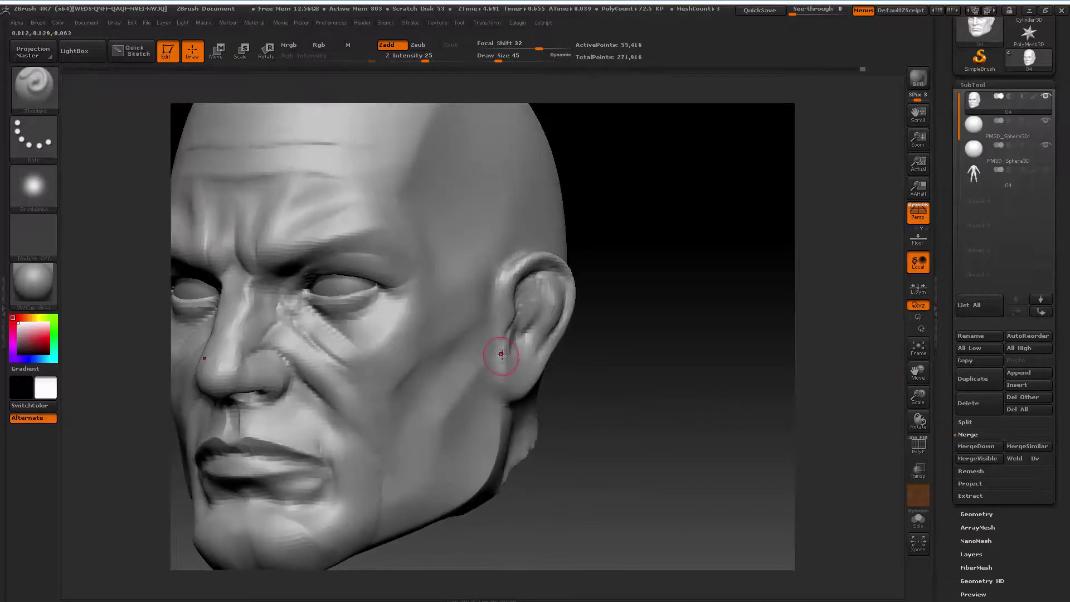
{"action": "key", "text": "space"}
{"action": "left_click_drag", "start_coordinate": [501, 355], "coordinate": [513, 403]}
{"action": "left_click_drag", "start_coordinate": [640, 331], "coordinate": [363, 334]}
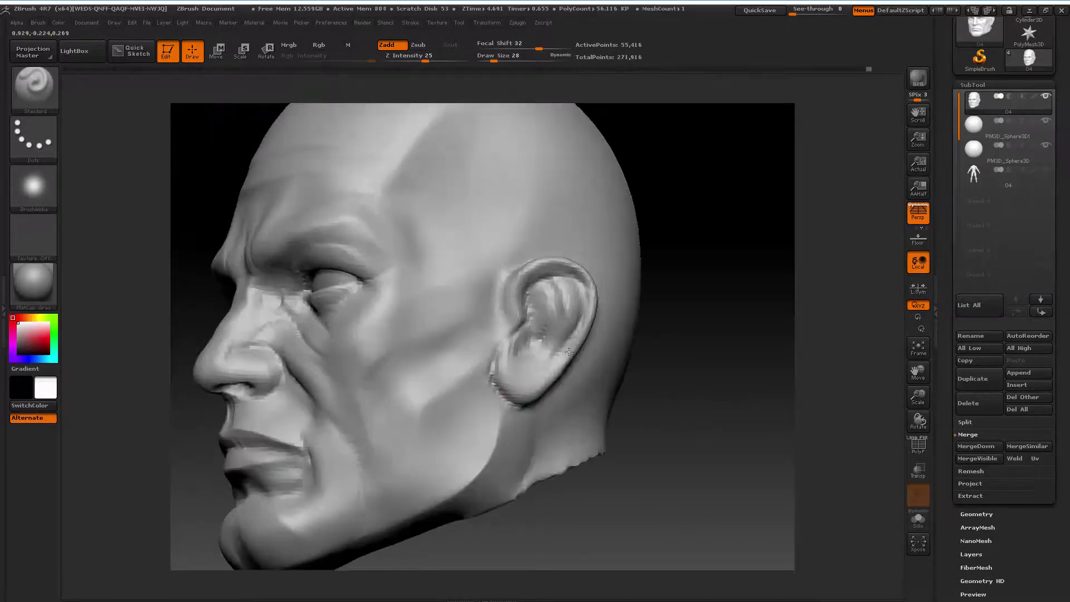
{"action": "left_click_drag", "start_coordinate": [573, 387], "coordinate": [577, 371]}
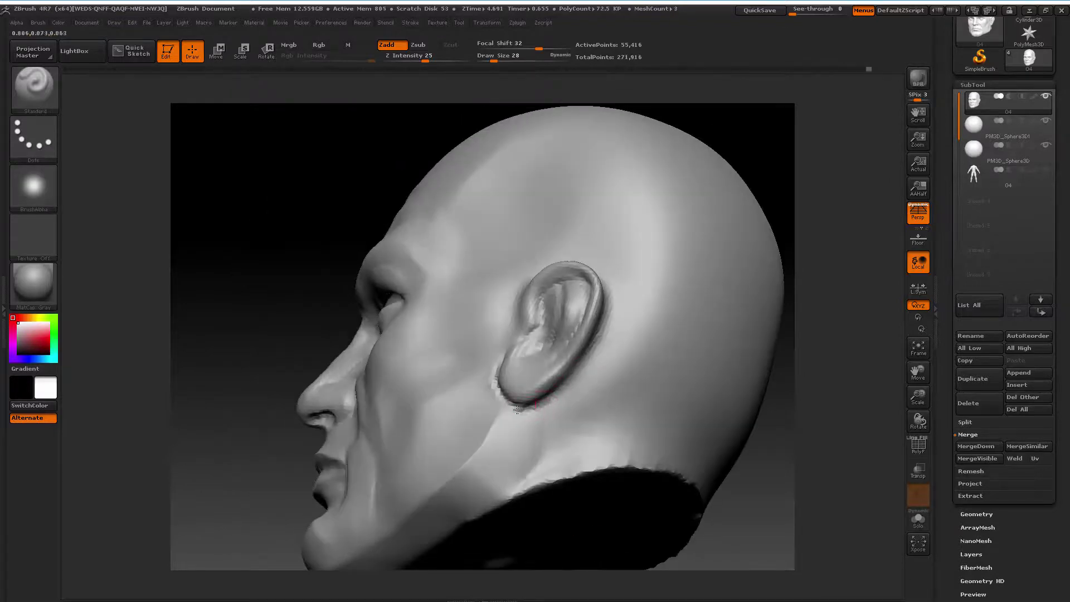
{"action": "left_click_drag", "start_coordinate": [527, 405], "coordinate": [568, 384]}
{"action": "left_click_drag", "start_coordinate": [803, 340], "coordinate": [580, 311]}
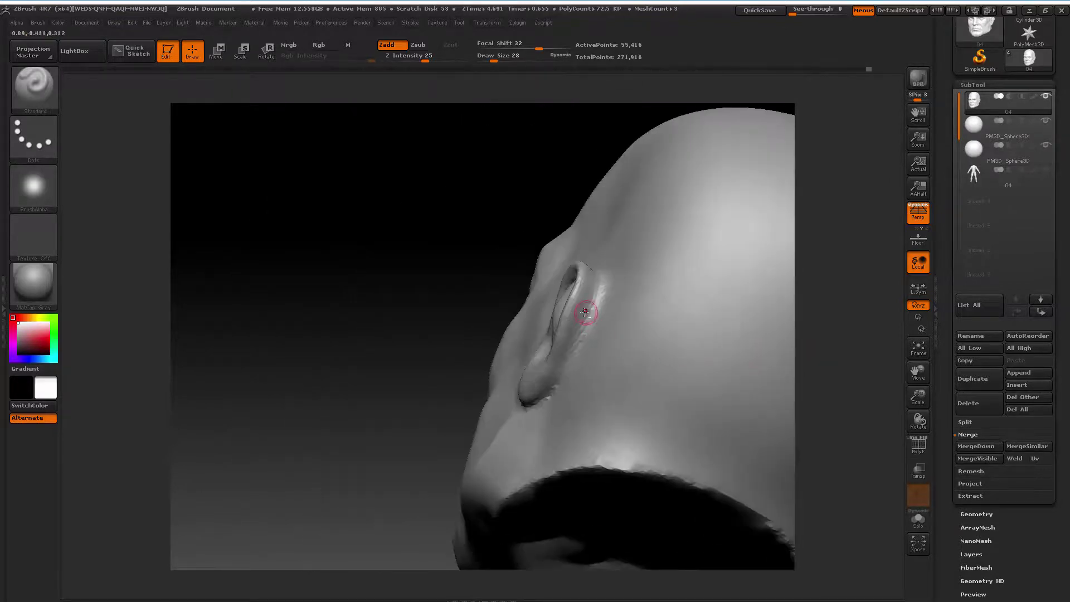
From behind, set up the Move Topological brush at size 89 on the ear edge
{"action": "left_click_drag", "start_coordinate": [468, 351], "coordinate": [432, 345]}
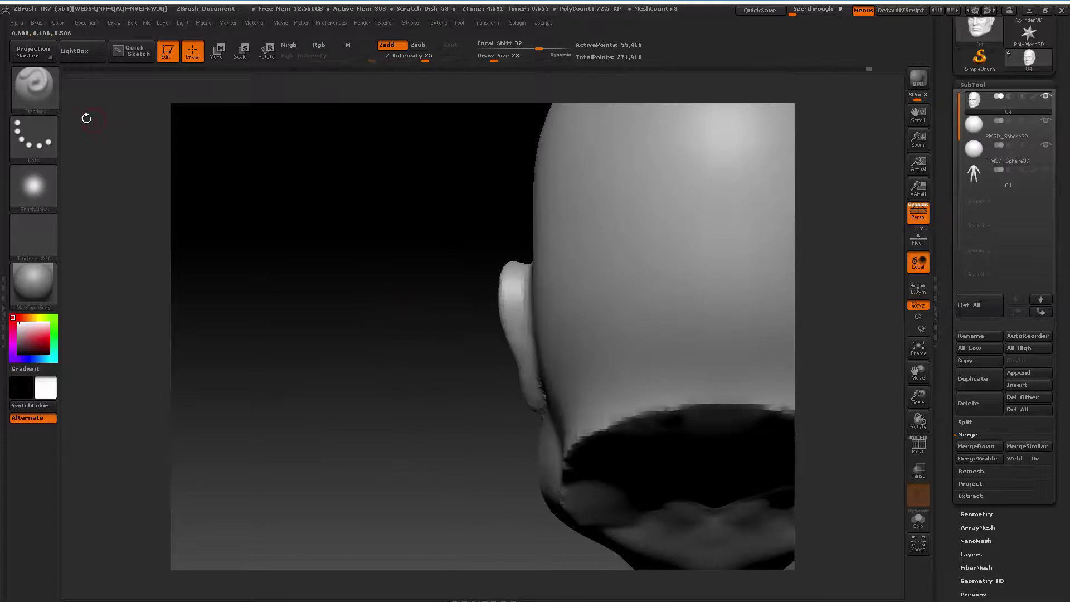
{"action": "key", "text": "b"}
{"action": "key", "text": "m"}
{"action": "key", "text": "t"}
{"action": "key", "text": "space"}
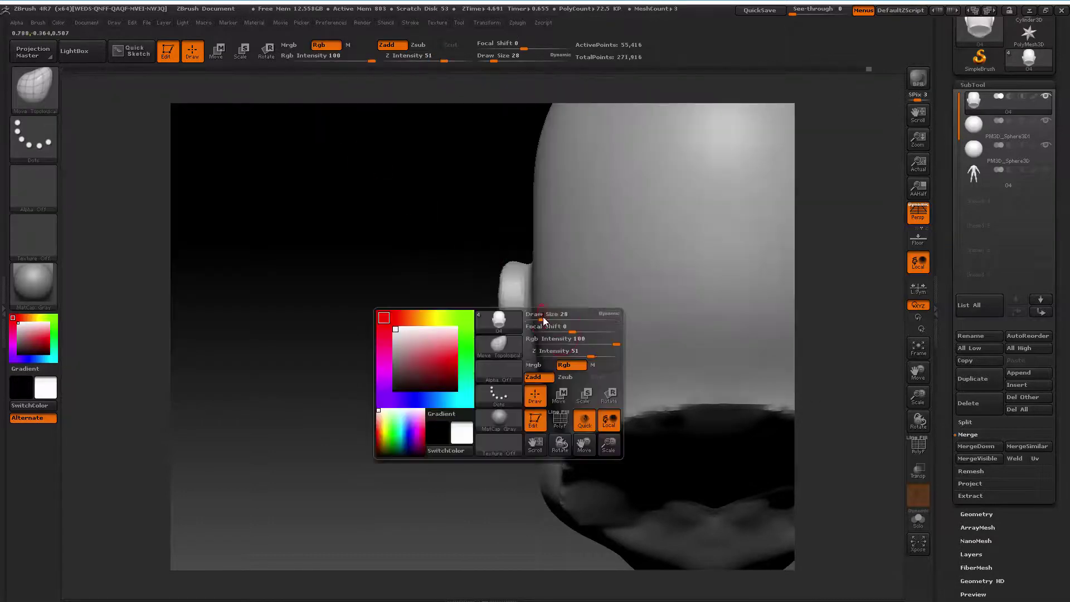
{"action": "left_click_drag", "start_coordinate": [543, 319], "coordinate": [515, 362]}
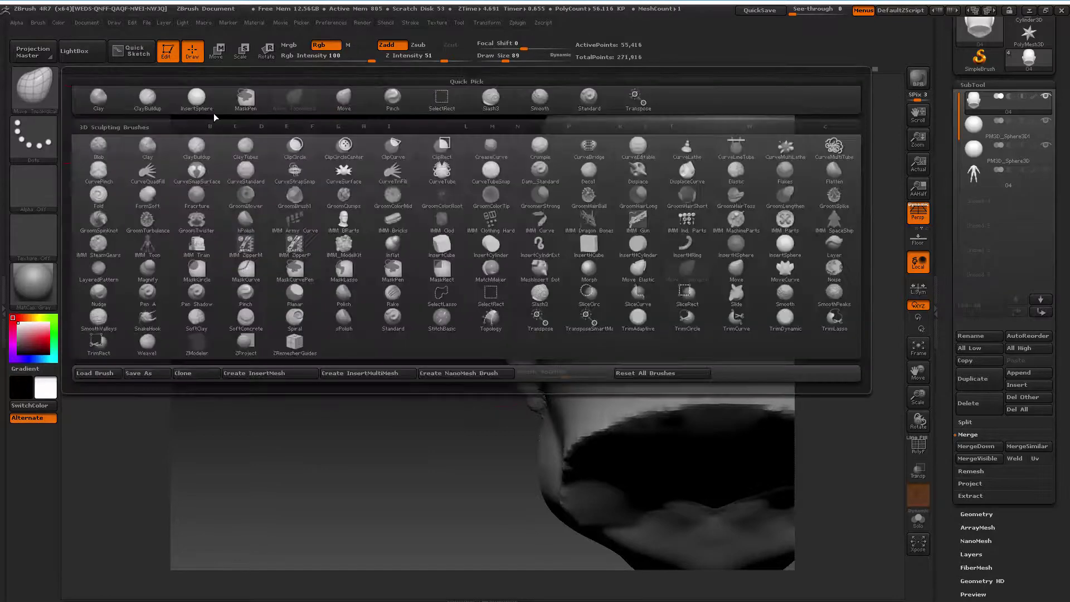
Try the Standard brush at size 17, then return to Move Topological at size 89
{"action": "left_click", "coordinate": [38, 92]}
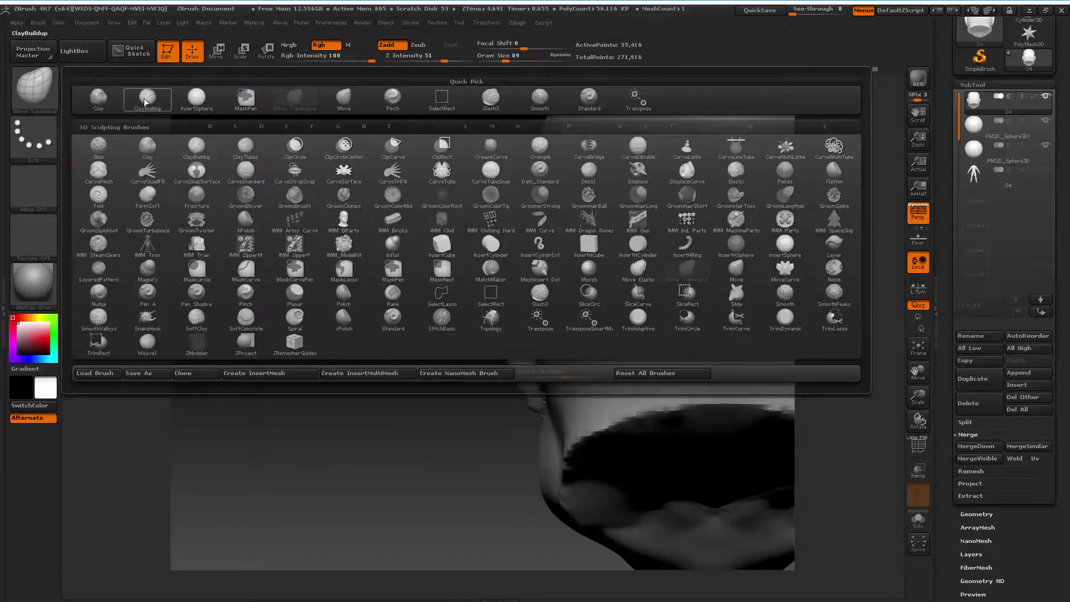
{"action": "left_click", "coordinate": [589, 99]}
{"action": "key", "text": "space"}
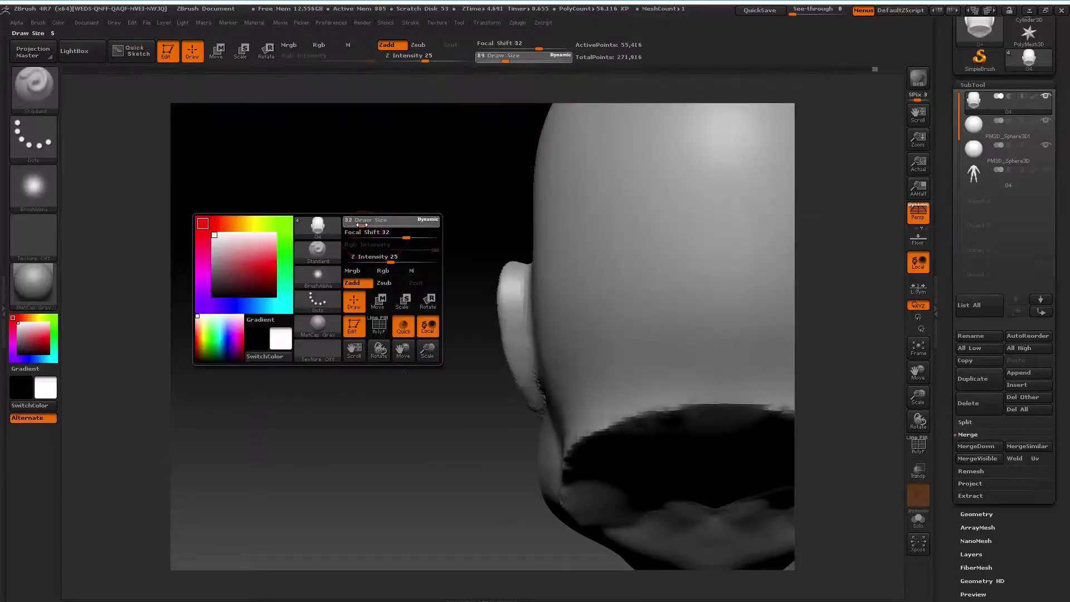
{"action": "mouse_move", "coordinate": [369, 237]}
{"action": "left_mouse_down"}
{"action": "mouse_move", "coordinate": [375, 323]}
{"action": "mouse_move", "coordinate": [490, 277]}
{"action": "left_mouse_up"}
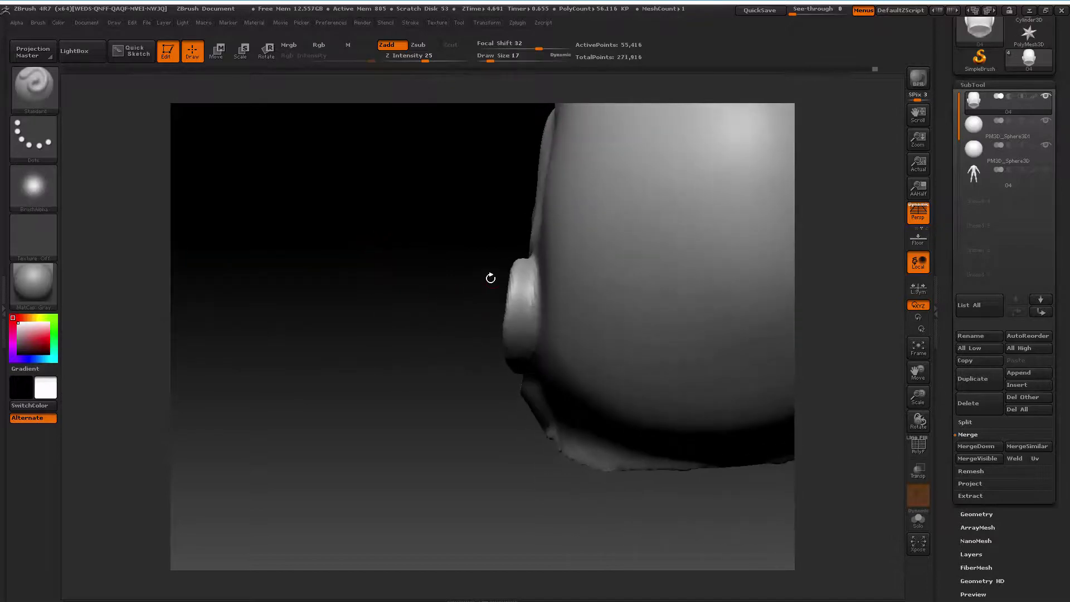
{"action": "left_click", "coordinate": [54, 83]}
{"action": "left_click", "coordinate": [298, 101]}
{"action": "key", "text": "space"}
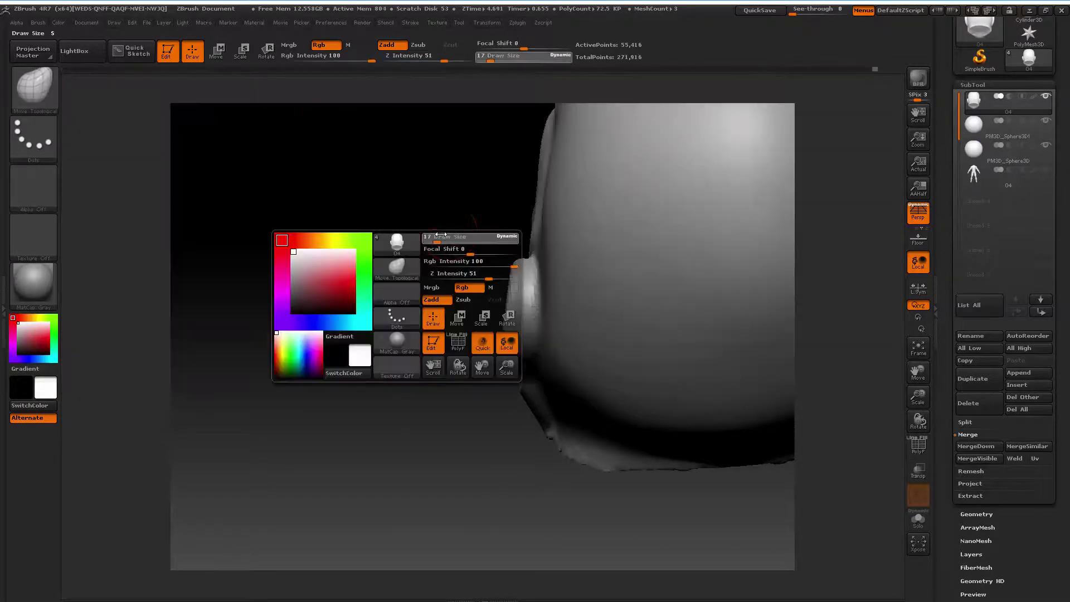
{"action": "key", "text": "space"}
{"action": "left_click_drag", "start_coordinate": [509, 296], "coordinate": [513, 290]}
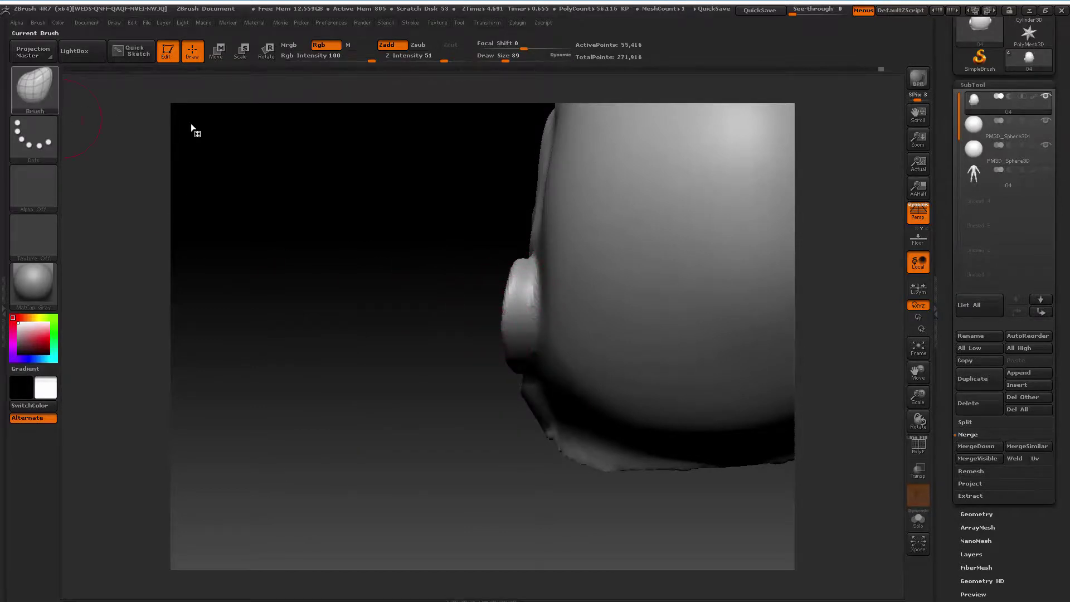
Sculpt detail along the ear's upper rim with the Standard brush at size 35
{"action": "key", "text": "b"}
{"action": "key", "text": "s"}
{"action": "key", "text": "t"}
{"action": "key", "text": "space"}
{"action": "left_click_drag", "start_coordinate": [387, 231], "coordinate": [372, 234]}
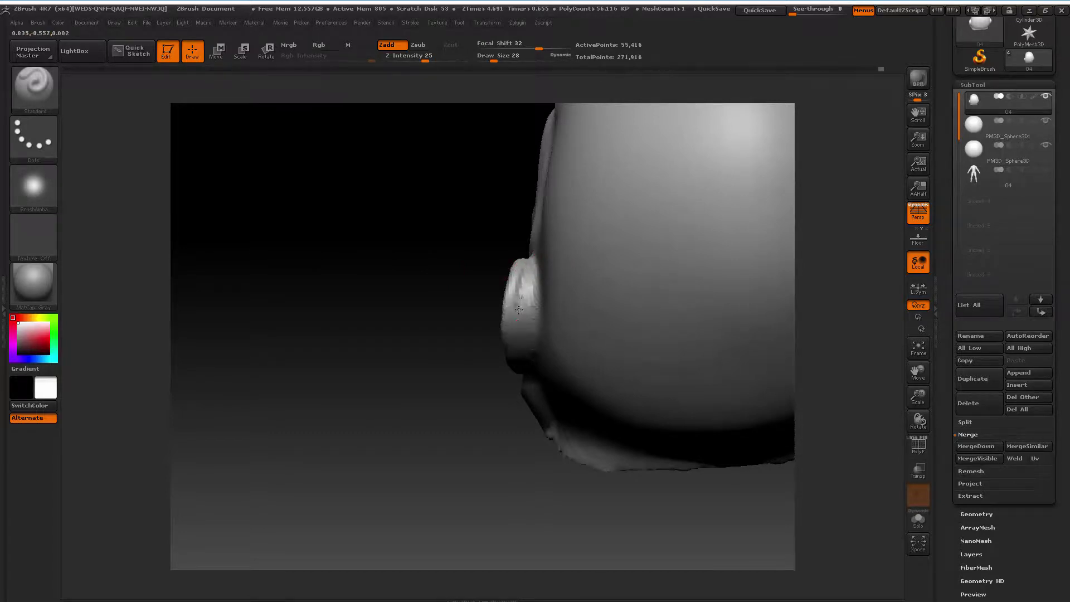
{"action": "left_click_drag", "start_coordinate": [454, 383], "coordinate": [490, 313]}
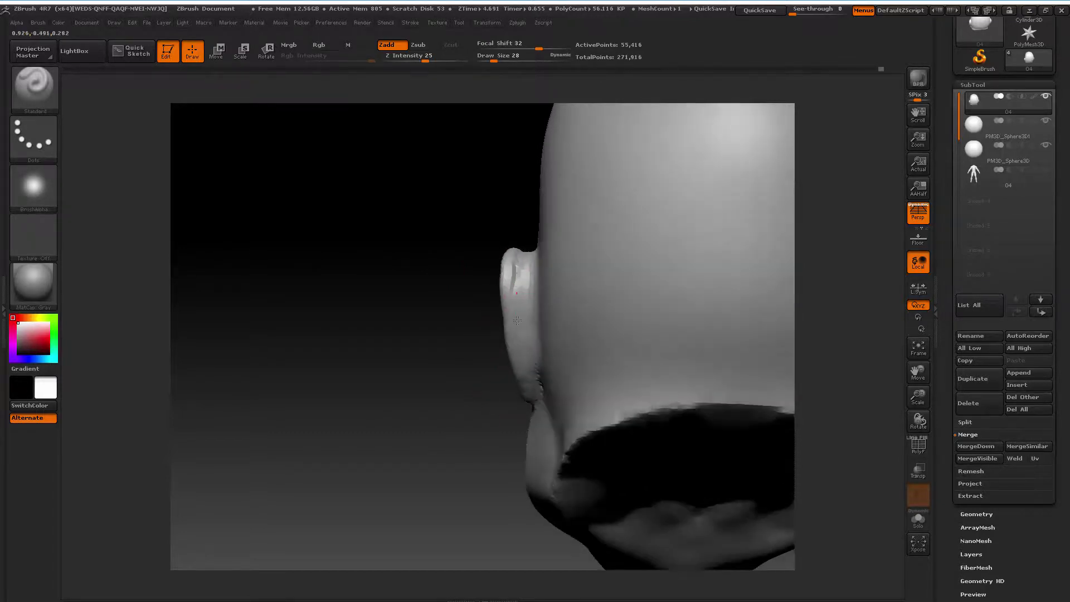
{"action": "left_click_drag", "start_coordinate": [516, 270], "coordinate": [520, 352]}
Smooth the ear lobe from a three-quarter face view
{"action": "left_click_drag", "start_coordinate": [457, 382], "coordinate": [499, 333]}
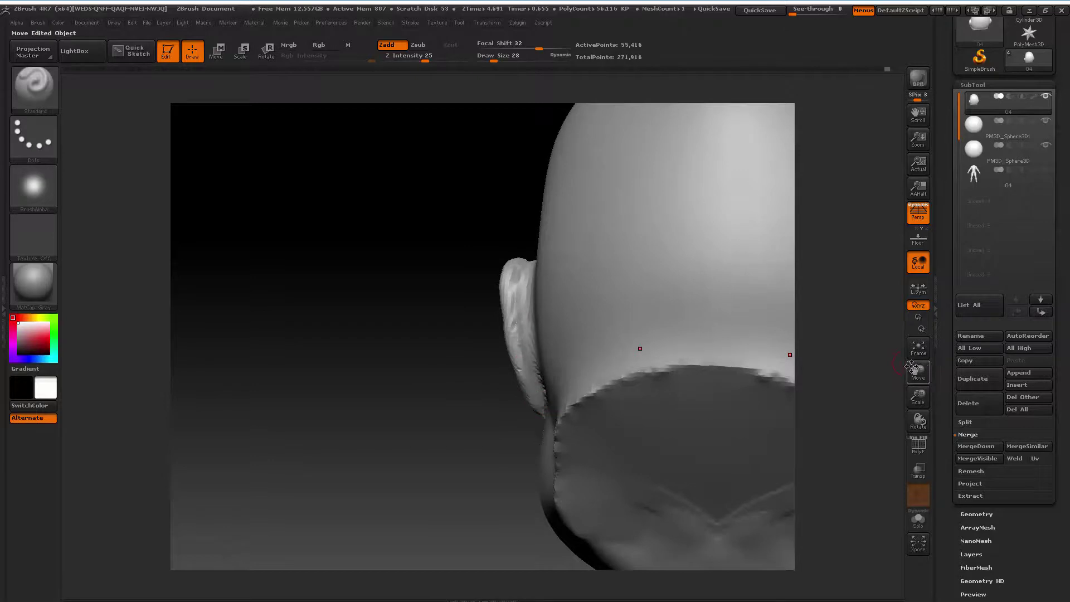
{"action": "left_click_drag", "start_coordinate": [917, 371], "coordinate": [853, 329]}
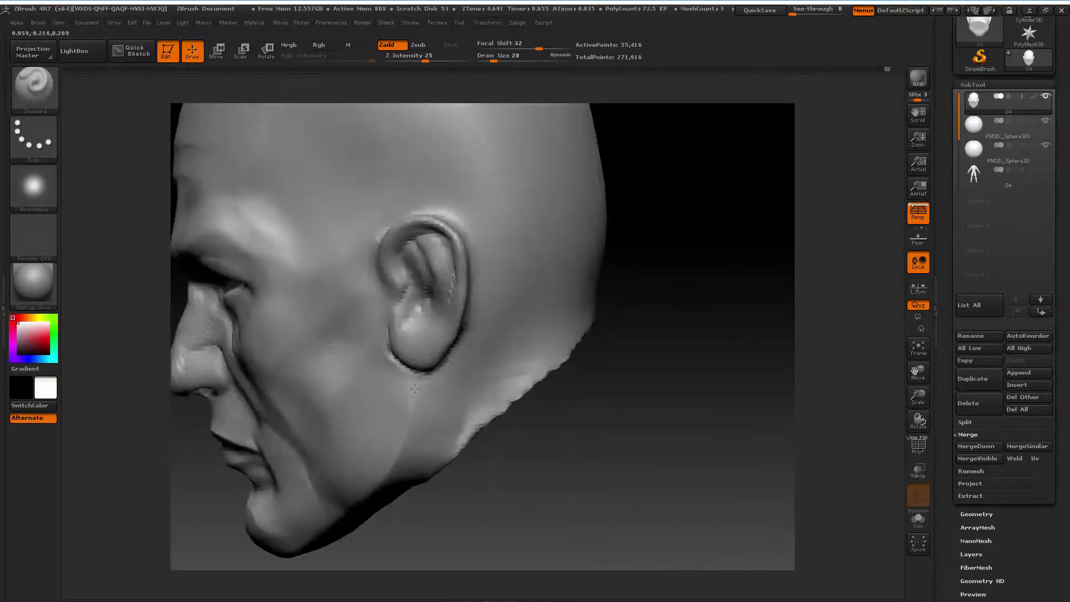
{"action": "left_click_drag", "start_coordinate": [356, 368], "coordinate": [478, 322]}
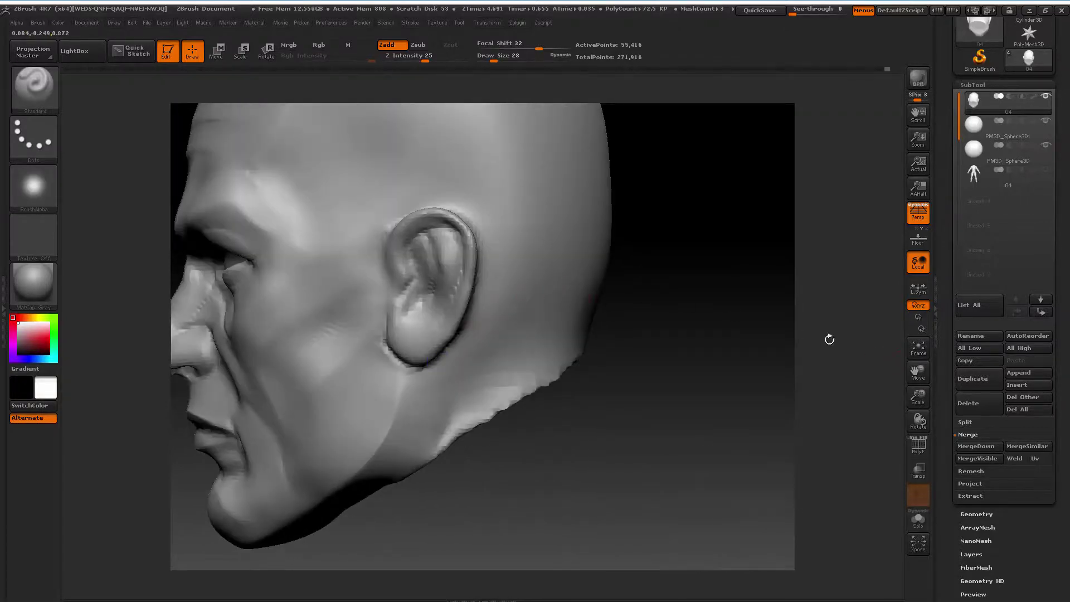
{"action": "left_click_drag", "start_coordinate": [918, 370], "coordinate": [951, 377]}
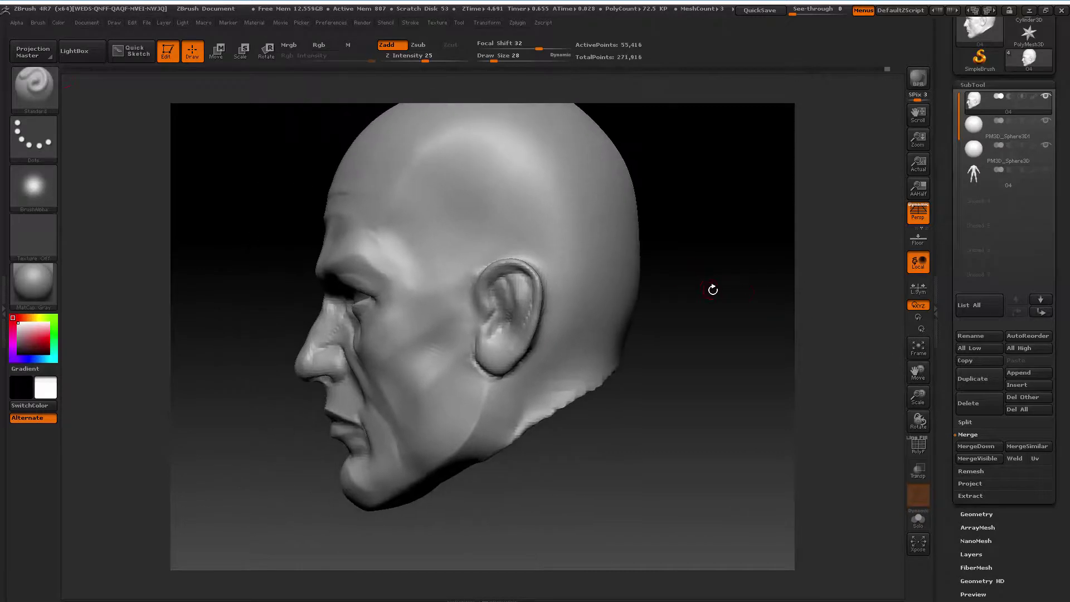
{"action": "mouse_move", "coordinate": [712, 290]}
{"action": "left_mouse_down"}
{"action": "mouse_move", "coordinate": [728, 293]}
{"action": "mouse_move", "coordinate": [702, 300]}
{"action": "left_mouse_up"}
{"action": "key", "text": "space"}
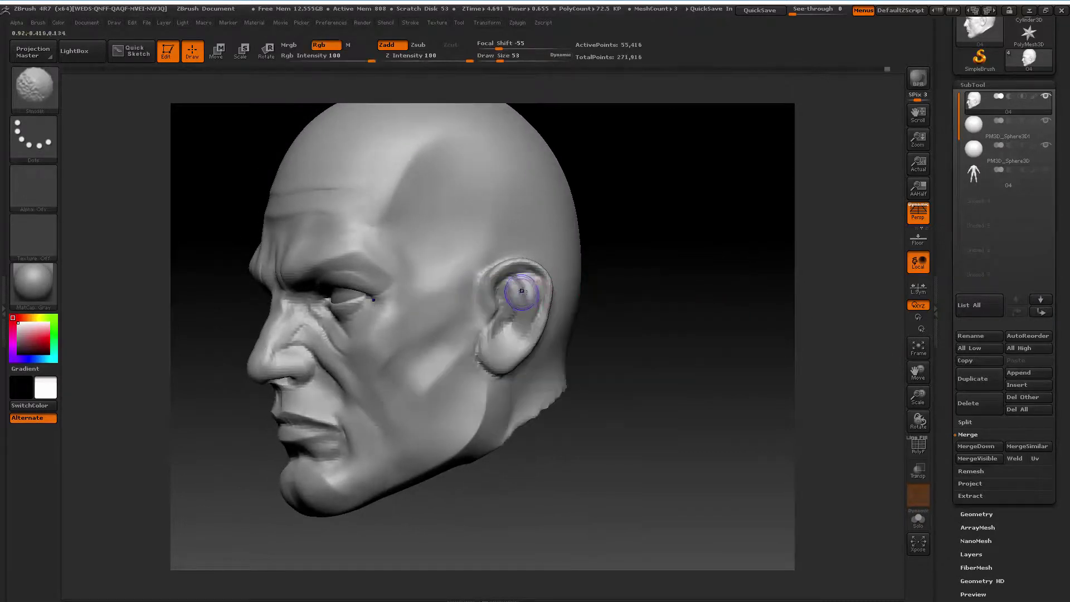
{"action": "left_click_drag", "start_coordinate": [510, 329], "coordinate": [494, 360], "text": "shift"}
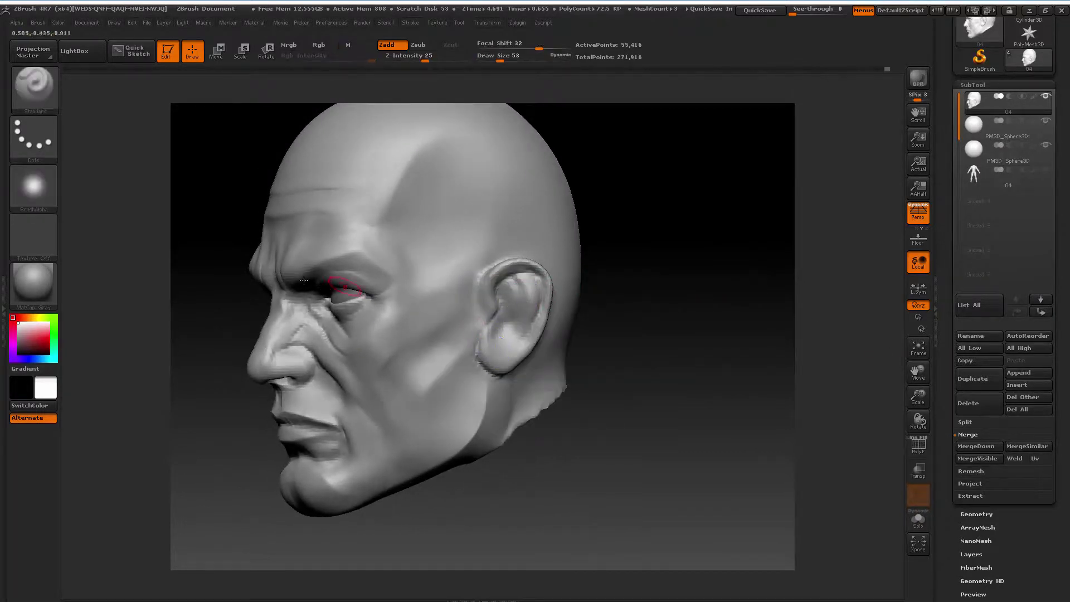
{"action": "left_click", "coordinate": [38, 97]}
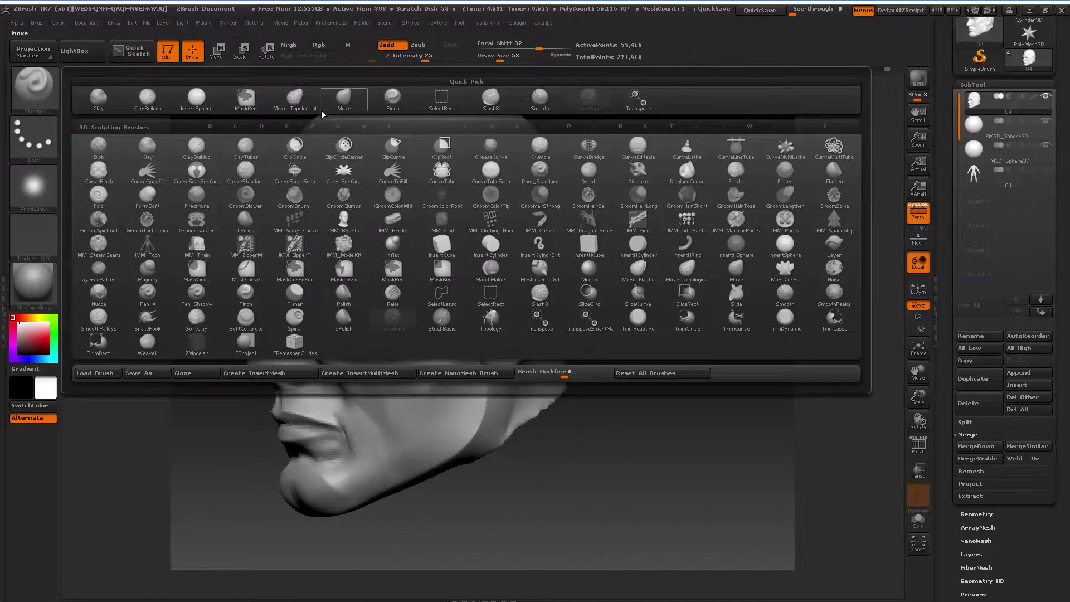
Build up the ear's folds with the ClayBuildup brush at size 47 and smooth them
{"action": "left_click", "coordinate": [148, 98]}
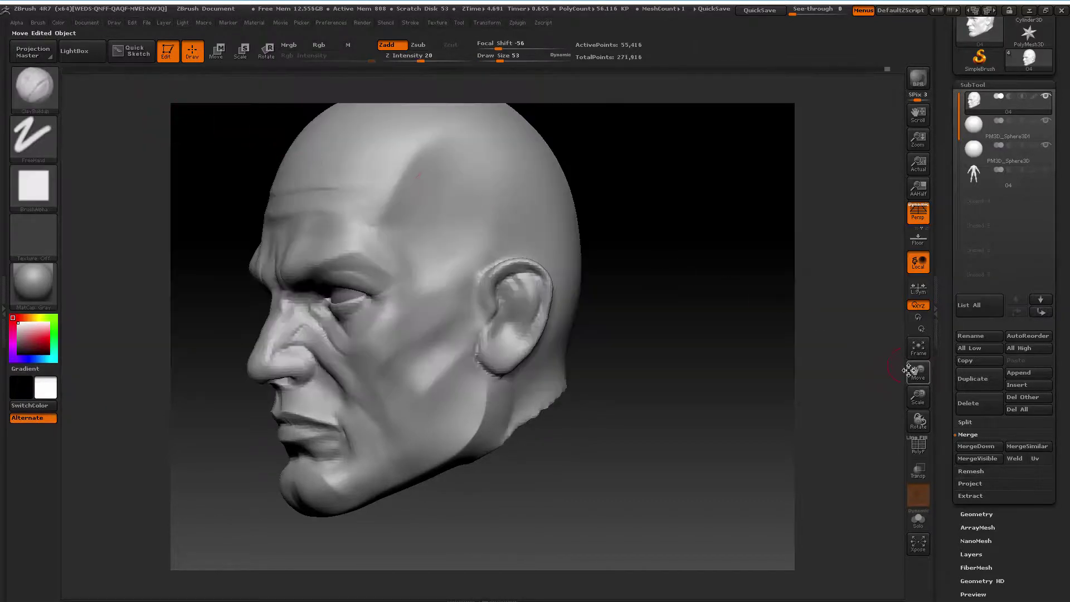
{"action": "left_click_drag", "start_coordinate": [917, 371], "coordinate": [948, 374]}
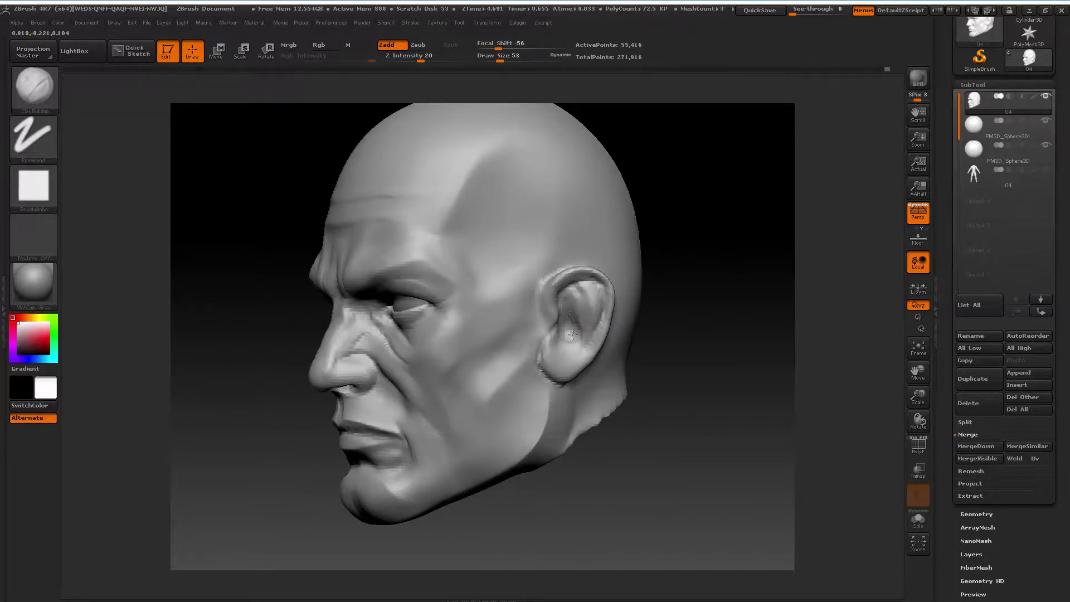
{"action": "key", "text": "space"}
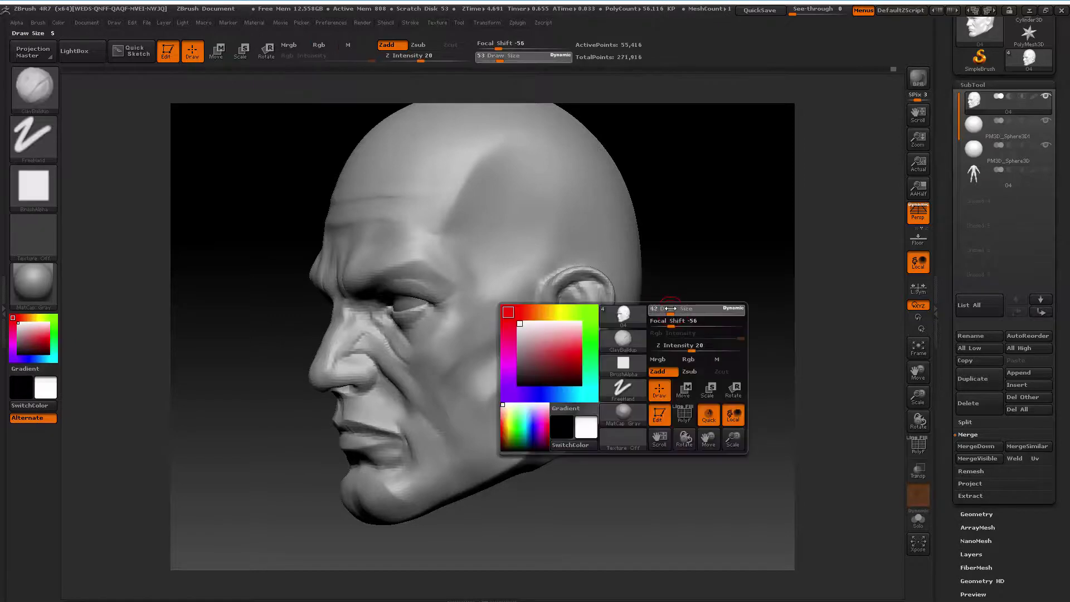
{"action": "left_click_drag", "start_coordinate": [671, 308], "coordinate": [668, 308]}
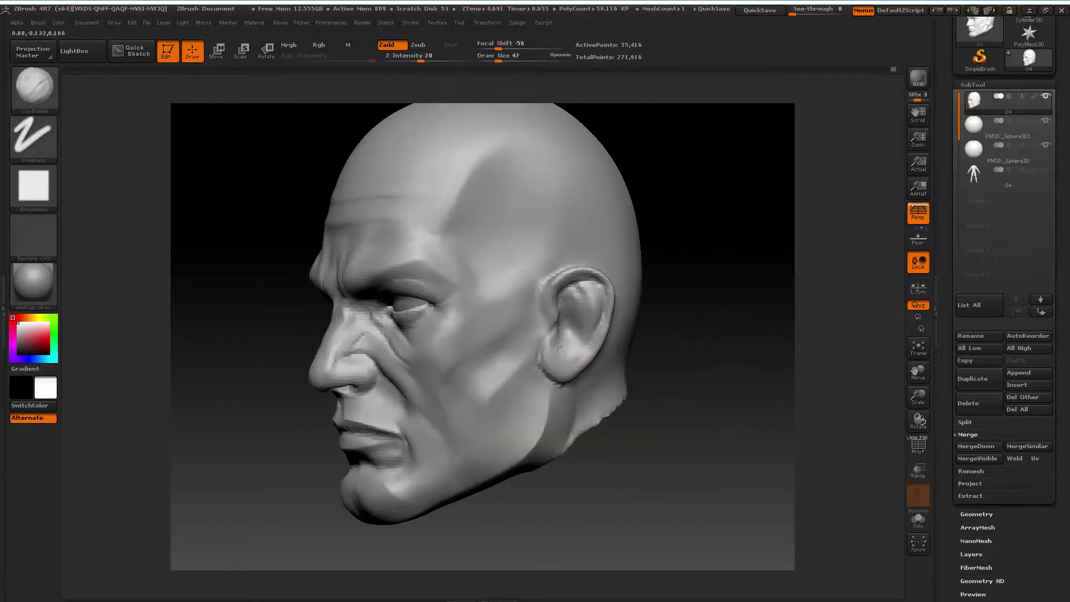
{"action": "key", "text": "shift"}
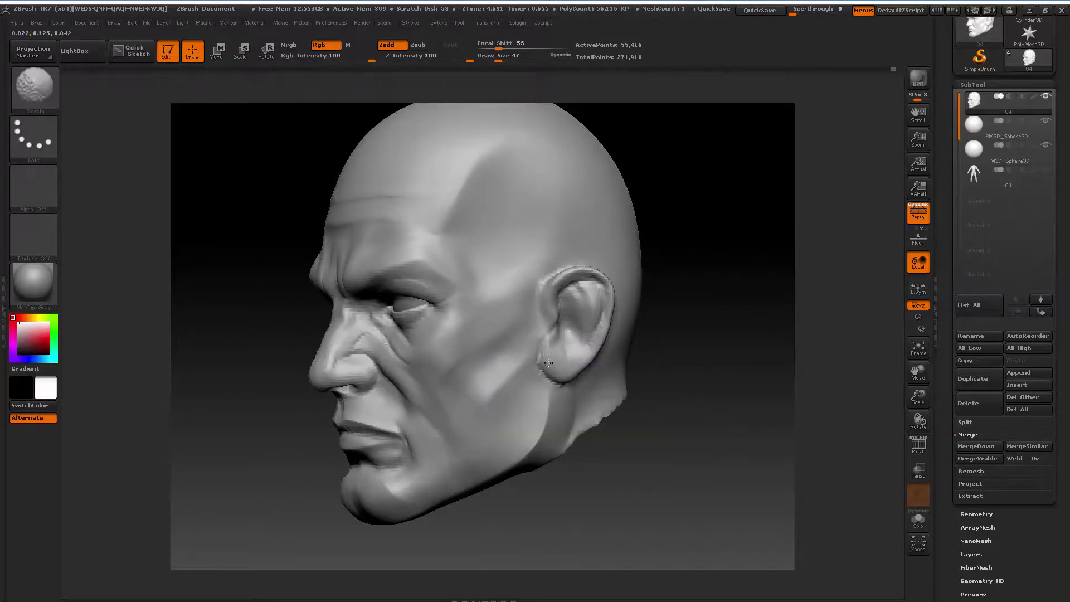
Zoom in on the ear from a three-quarter view and smooth its inner folds
{"action": "left_click_drag", "start_coordinate": [721, 305], "coordinate": [557, 301]}
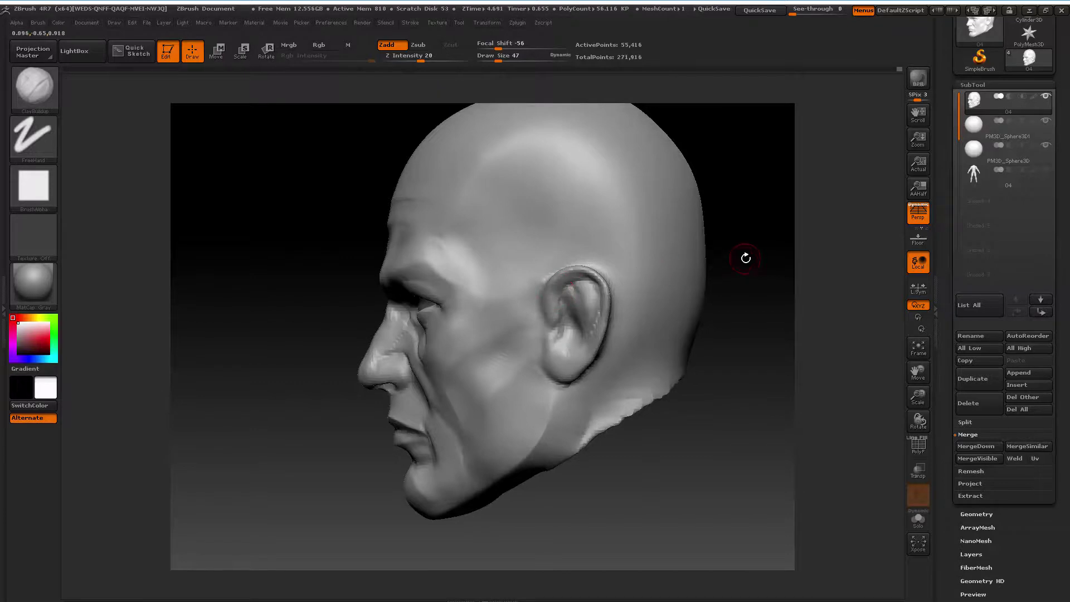
{"action": "left_click_drag", "start_coordinate": [747, 246], "coordinate": [747, 255]}
{"action": "left_click_drag", "start_coordinate": [917, 385], "coordinate": [695, 313]}
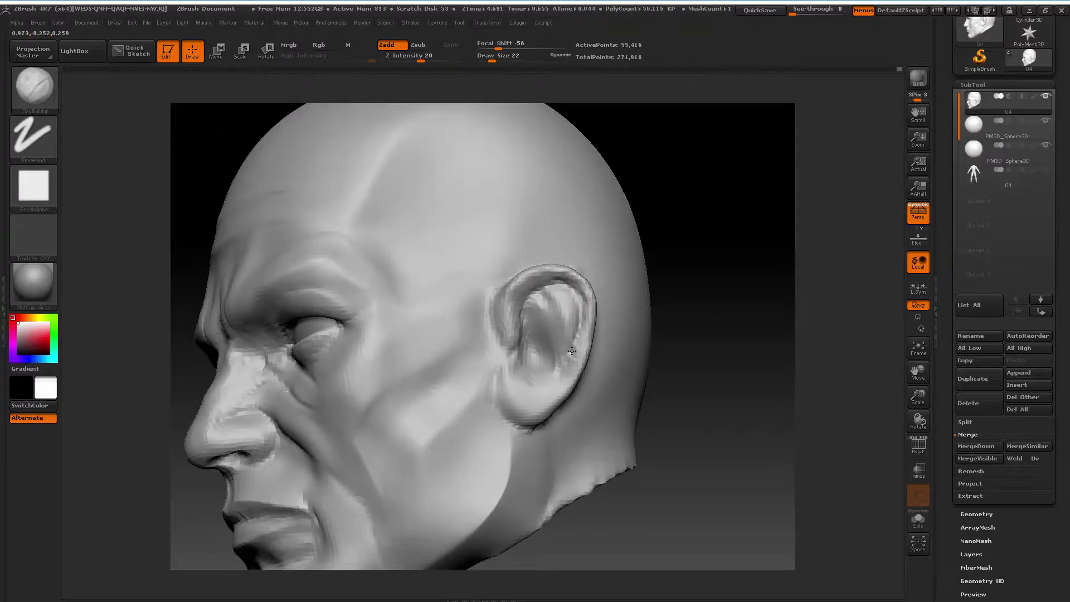
{"action": "key", "text": "shift"}
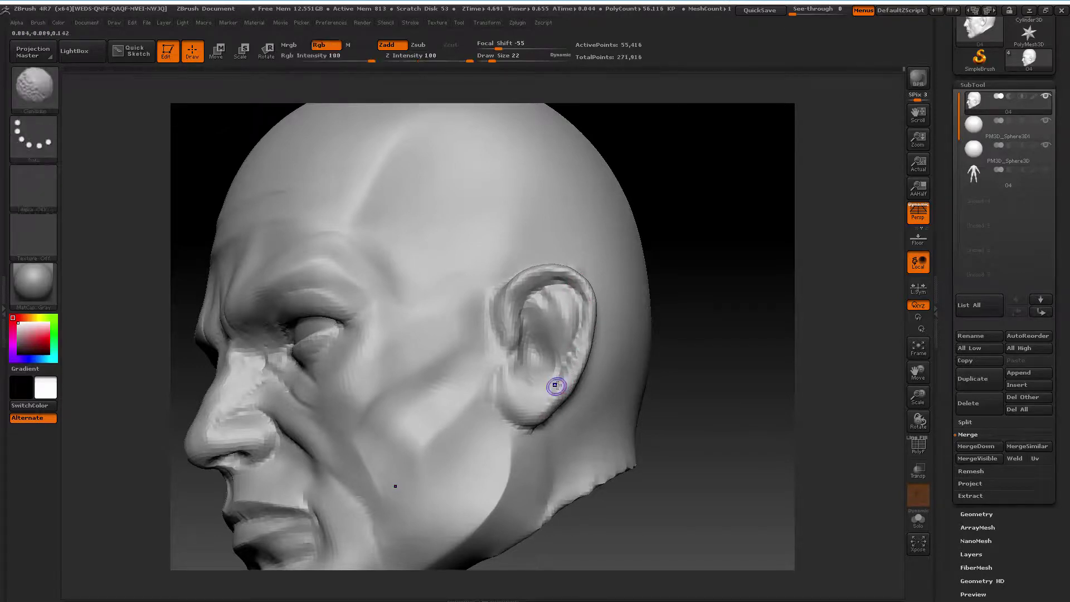
{"action": "key", "text": "space"}
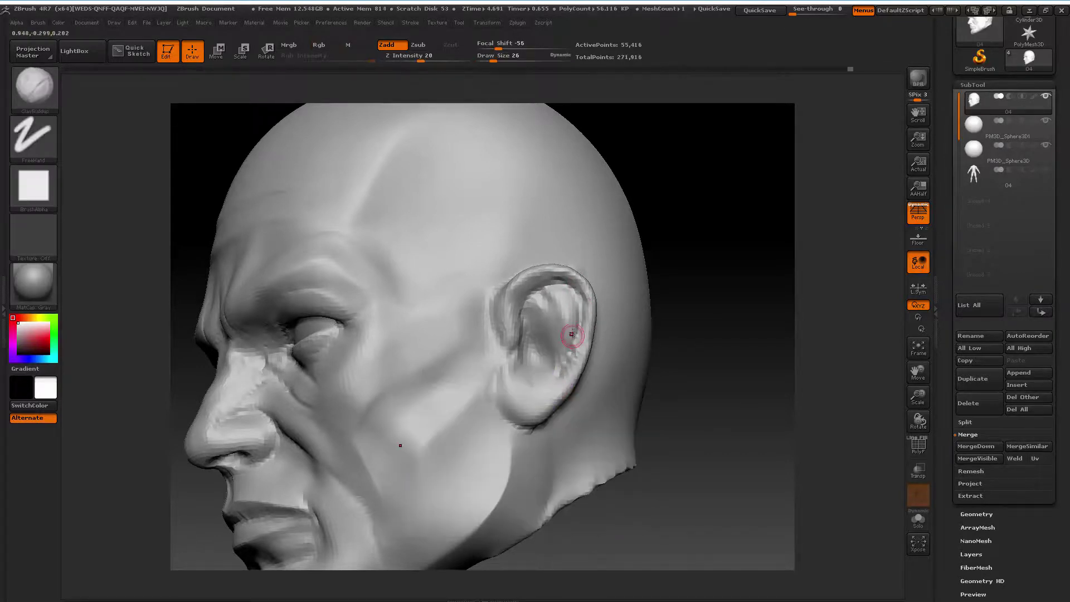
{"action": "key", "text": "space"}
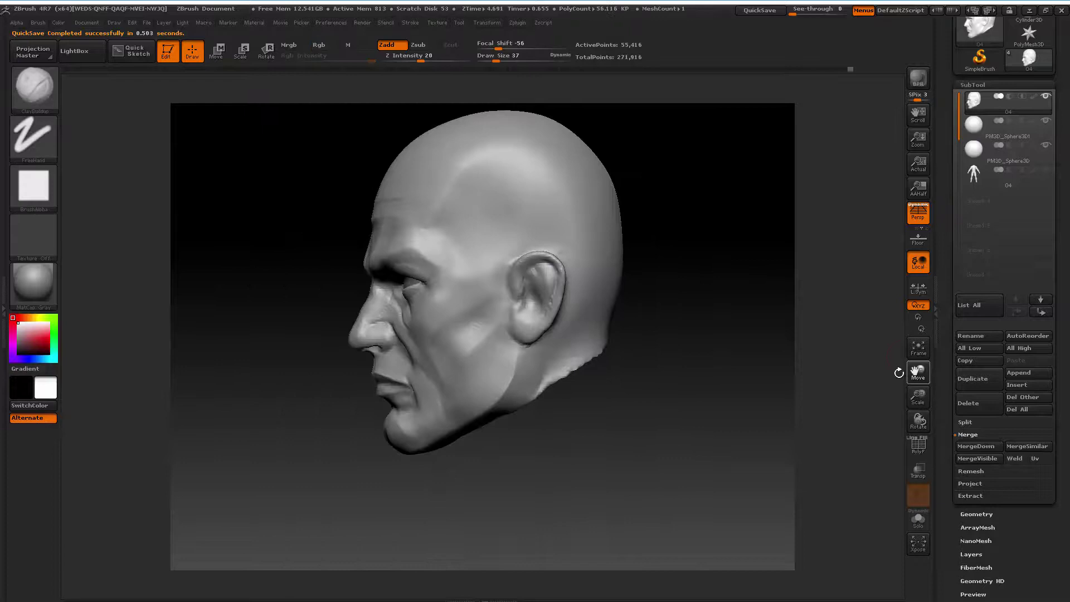
{"action": "mouse_move", "coordinate": [898, 370]}
{"action": "left_mouse_down"}
{"action": "mouse_move", "coordinate": [701, 397]}
{"action": "mouse_move", "coordinate": [737, 390]}
{"action": "left_mouse_up"}
{"action": "key", "text": "bracketright"}
{"action": "key", "text": "bracketright"}
{"action": "key", "text": "bracketright"}
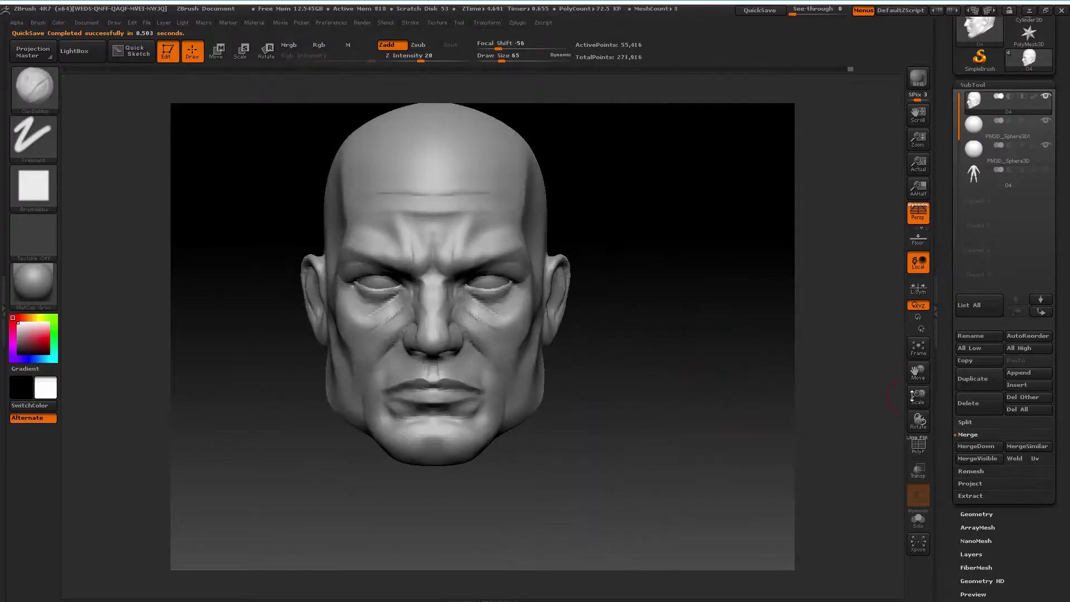
Push the skull silhouette with Move Topological, brush sized up to 347 then down to 214
{"action": "key", "text": "b"}
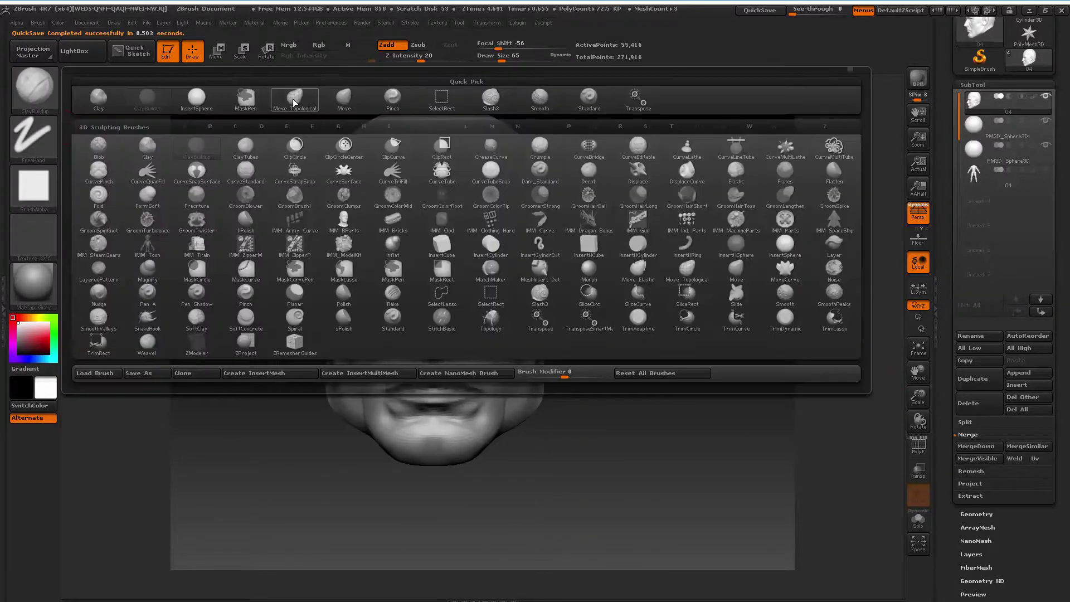
{"action": "left_click", "coordinate": [292, 99]}
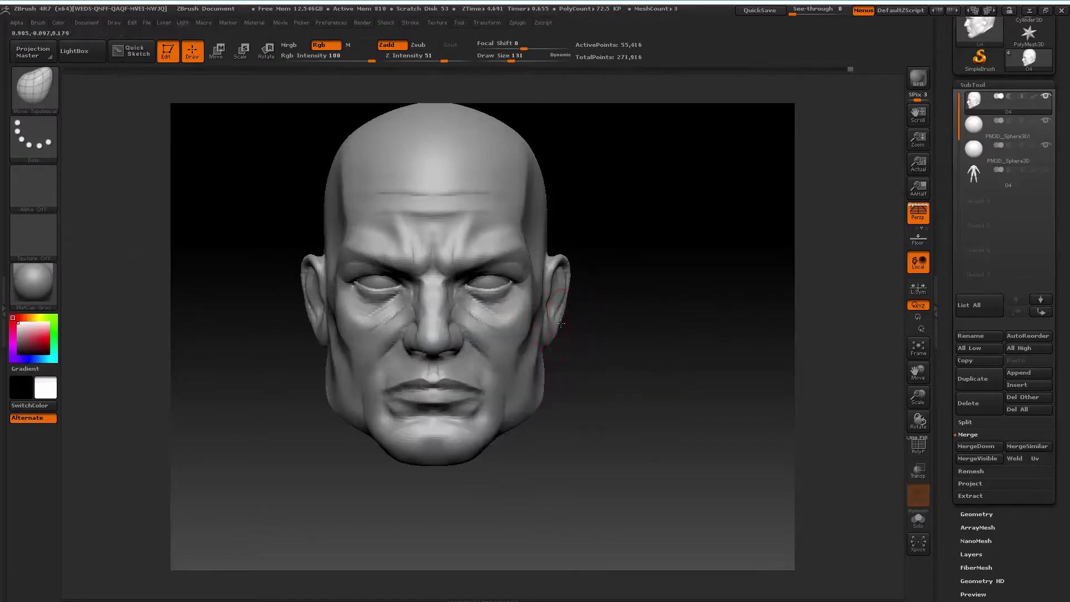
{"action": "key", "text": "bracketleft"}
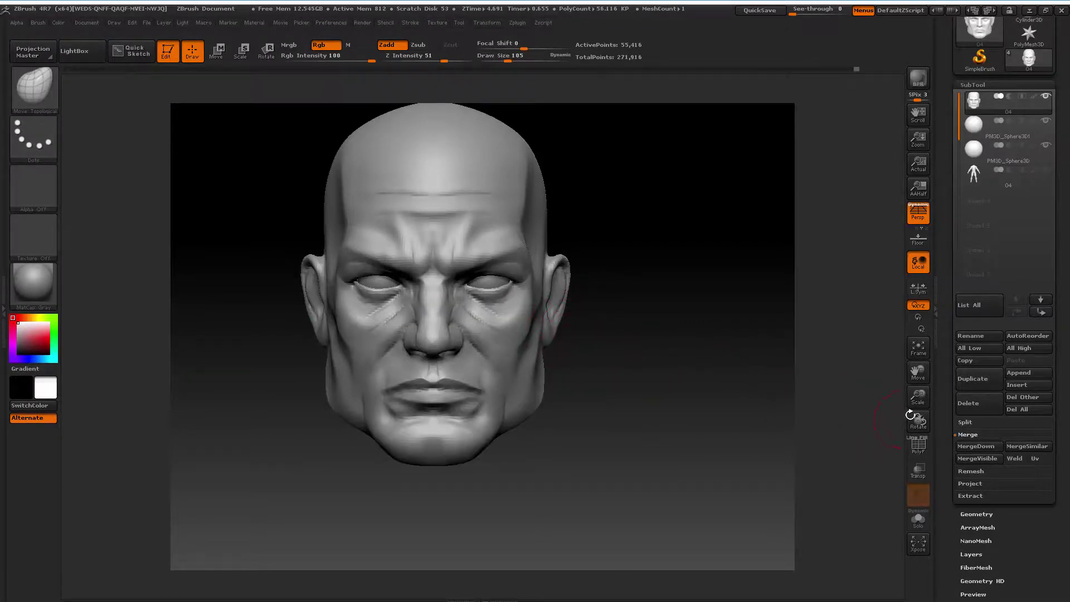
{"action": "left_click_drag", "start_coordinate": [910, 415], "coordinate": [895, 389]}
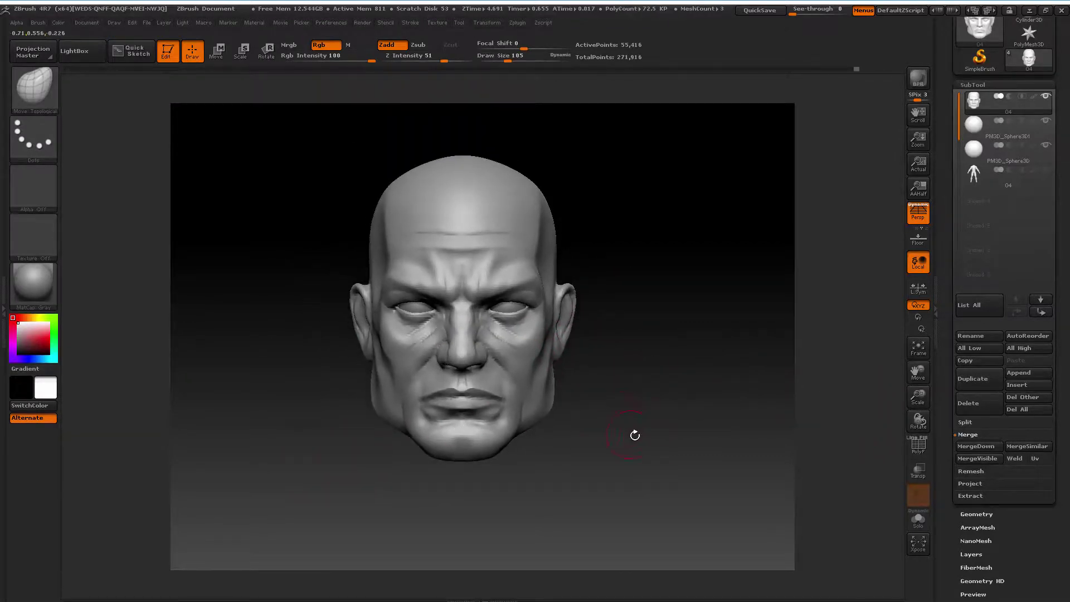
{"action": "left_click_drag", "start_coordinate": [634, 434], "coordinate": [691, 406]}
{"action": "key", "text": "space"}
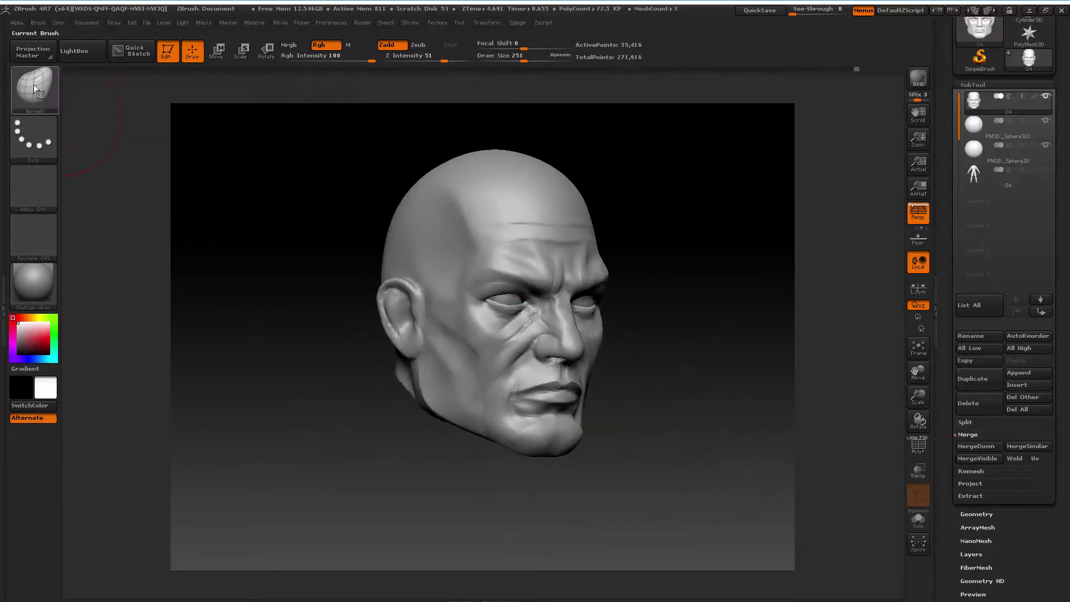
{"action": "key", "text": "space"}
{"action": "left_click_drag", "start_coordinate": [384, 202], "coordinate": [407, 195]}
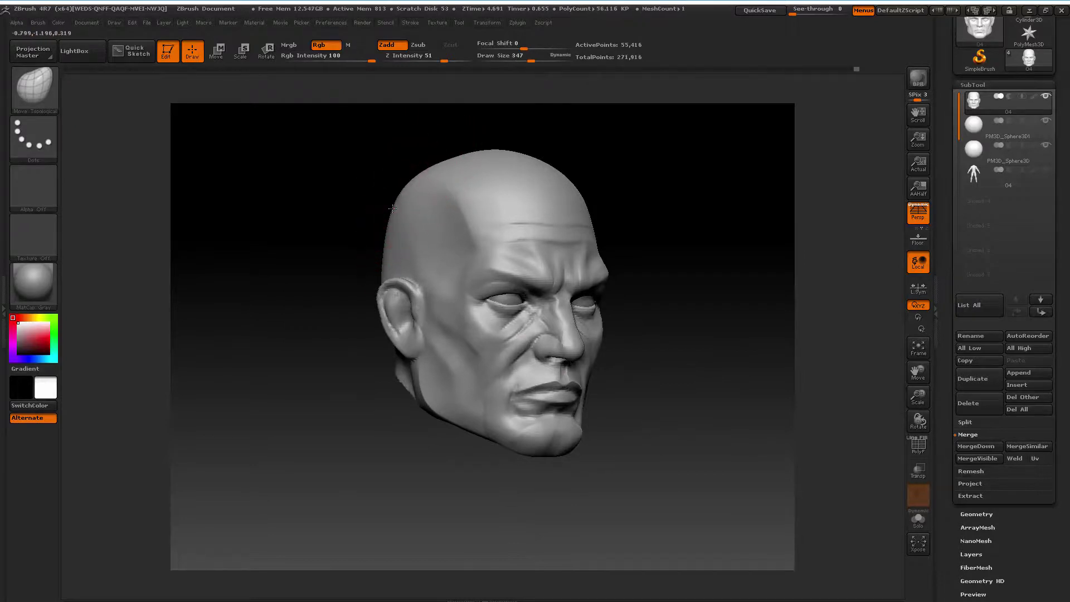
{"action": "left_click_drag", "start_coordinate": [360, 206], "coordinate": [334, 213]}
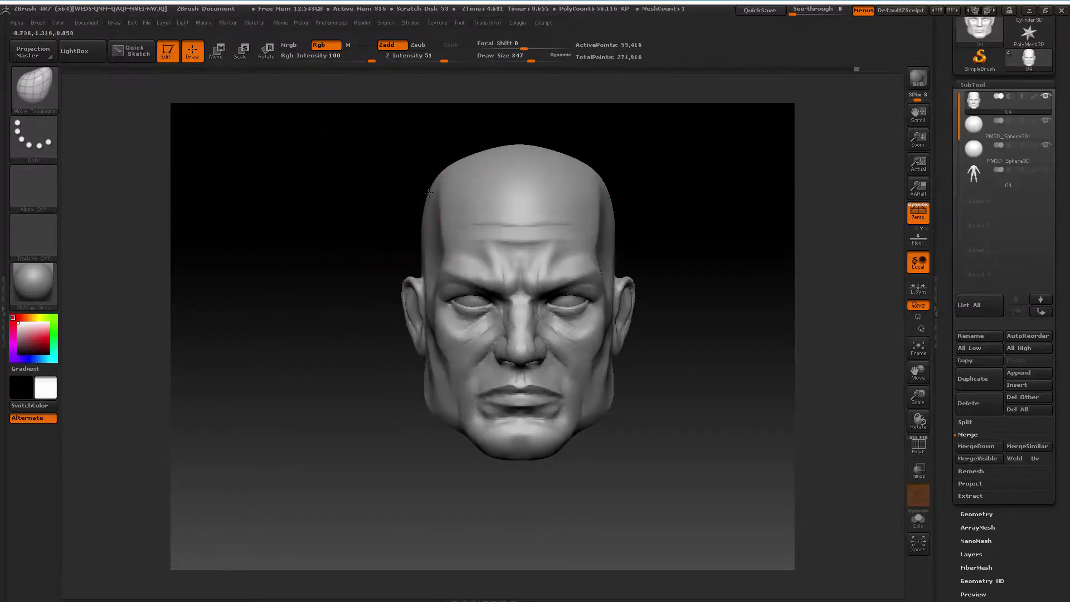
{"action": "key", "text": "space"}
{"action": "mouse_move", "coordinate": [390, 205]}
{"action": "left_mouse_down"}
{"action": "mouse_move", "coordinate": [379, 242]}
{"action": "mouse_move", "coordinate": [299, 255]}
{"action": "mouse_move", "coordinate": [359, 257]}
{"action": "left_mouse_up"}
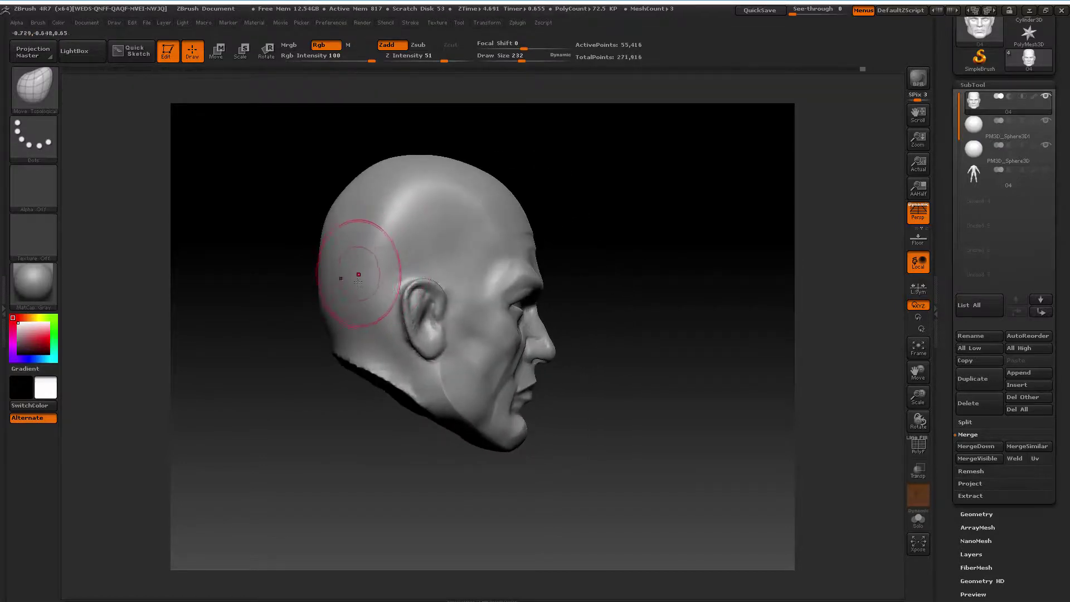
Smooth the reshaped skull from front and left-profile views
{"action": "key", "text": "shift"}
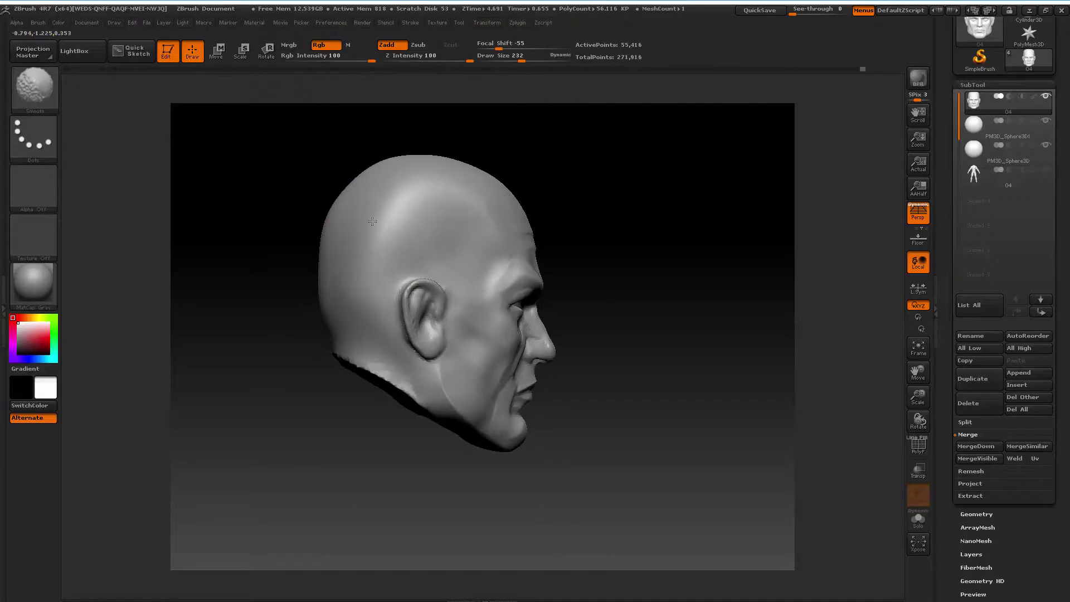
{"action": "mouse_move", "coordinate": [323, 253]}
{"action": "left_mouse_down"}
{"action": "mouse_move", "coordinate": [251, 340]}
{"action": "mouse_move", "coordinate": [286, 262]}
{"action": "mouse_move", "coordinate": [621, 231]}
{"action": "mouse_move", "coordinate": [583, 231]}
{"action": "left_mouse_up"}
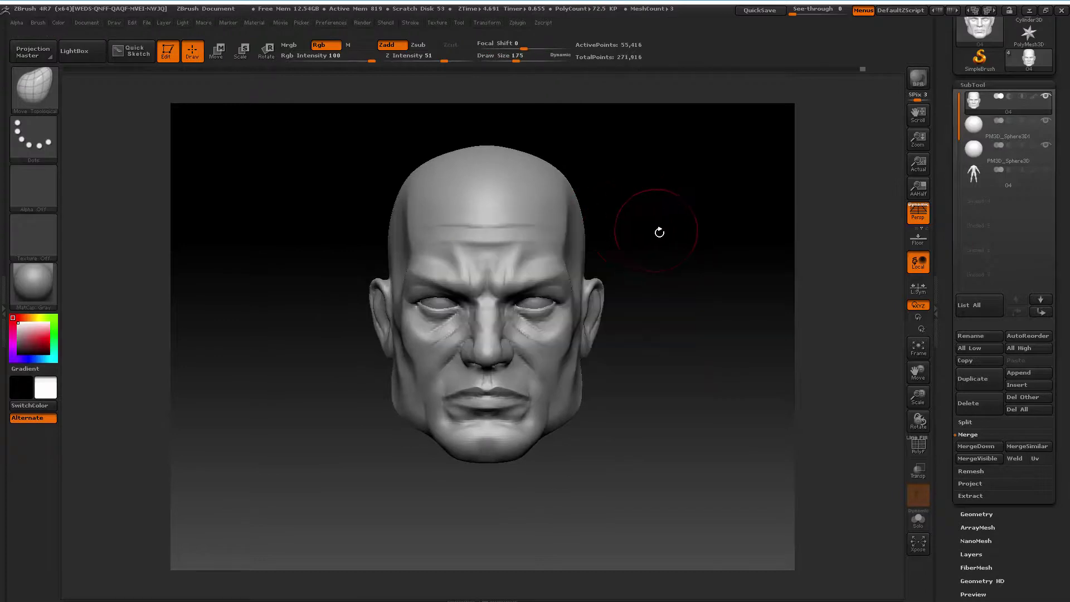
{"action": "left_click_drag", "start_coordinate": [918, 372], "coordinate": [924, 384]}
{"action": "left_click_drag", "start_coordinate": [769, 383], "coordinate": [624, 382]}
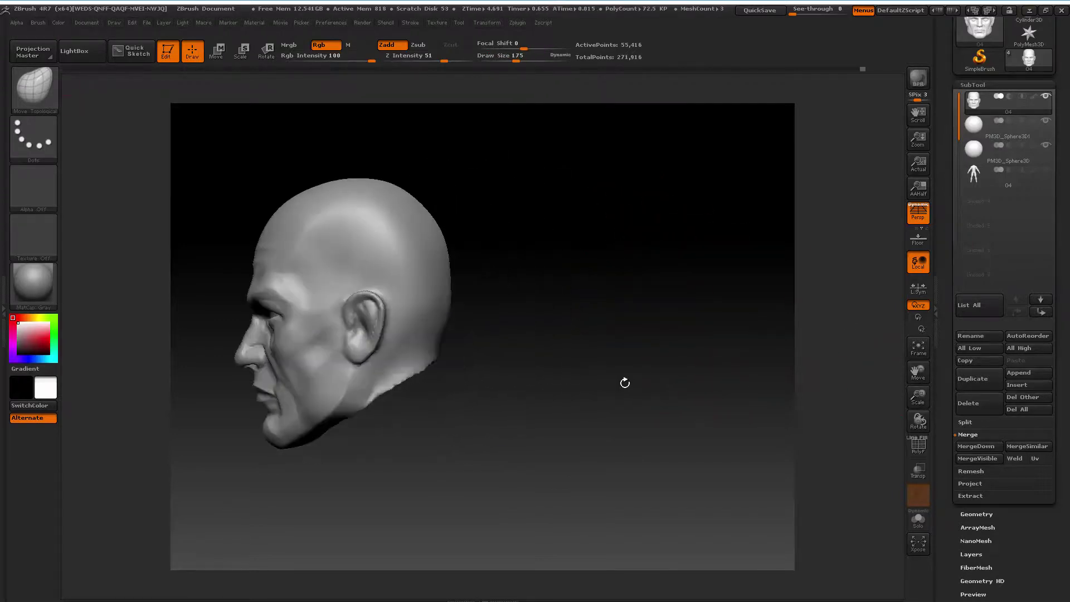
{"action": "key", "text": "space"}
{"action": "key", "text": "shift"}
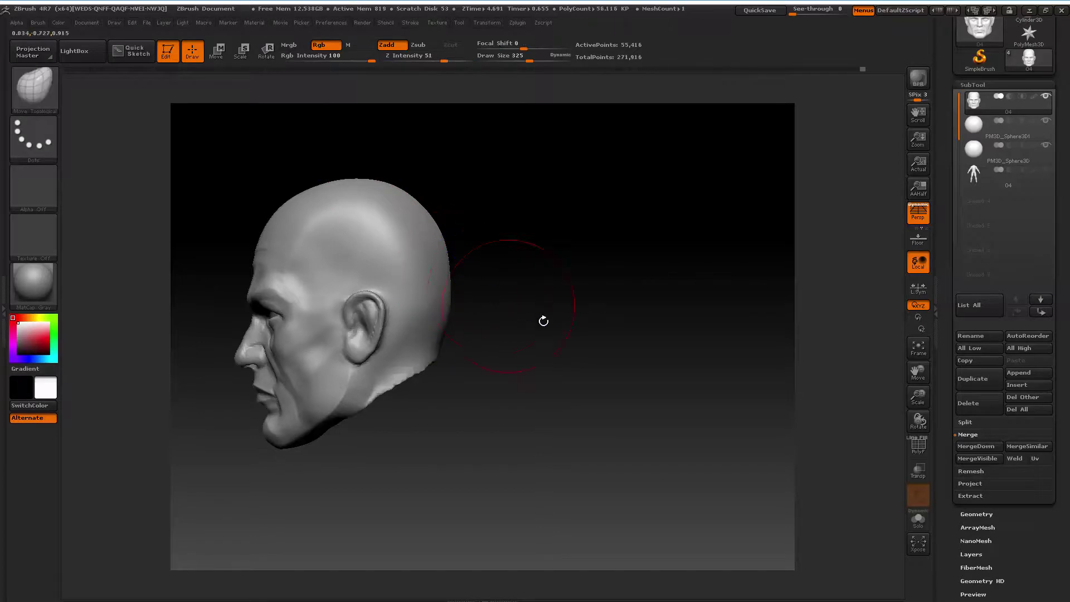
{"action": "left_click_drag", "start_coordinate": [918, 370], "coordinate": [869, 365]}
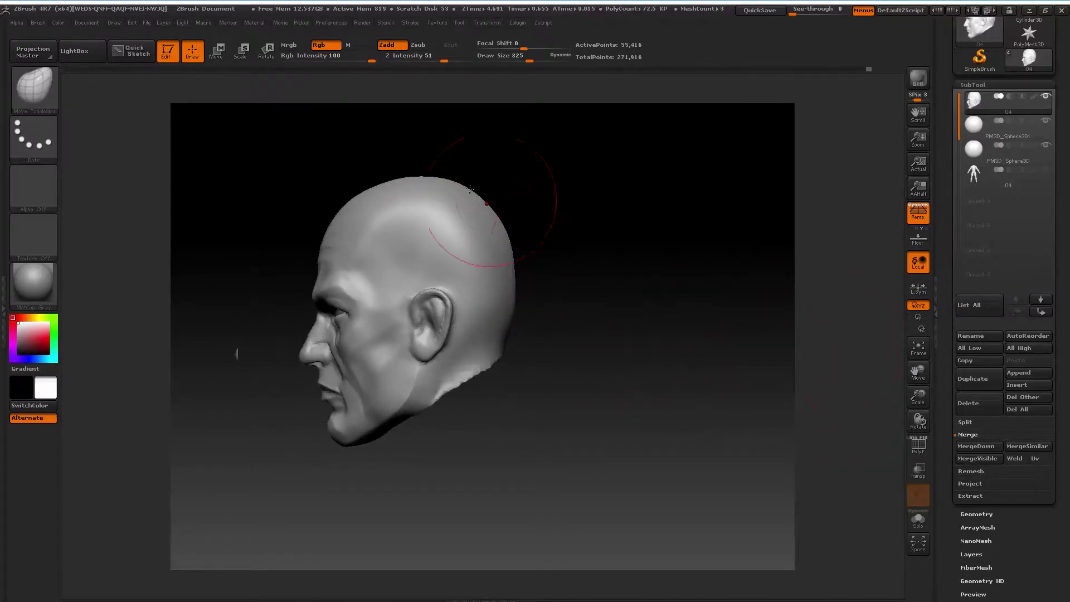
{"action": "key", "text": "shift"}
{"action": "key", "text": "space"}
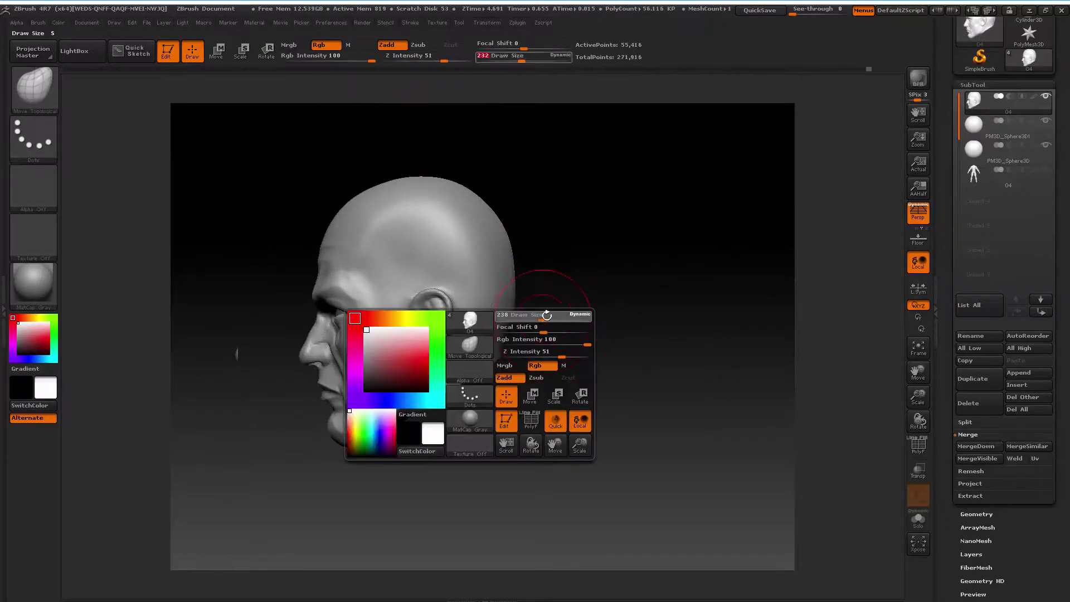
With a size-175 Standard brush active, smooth the crease at the back of the neck
{"action": "left_click", "coordinate": [44, 78]}
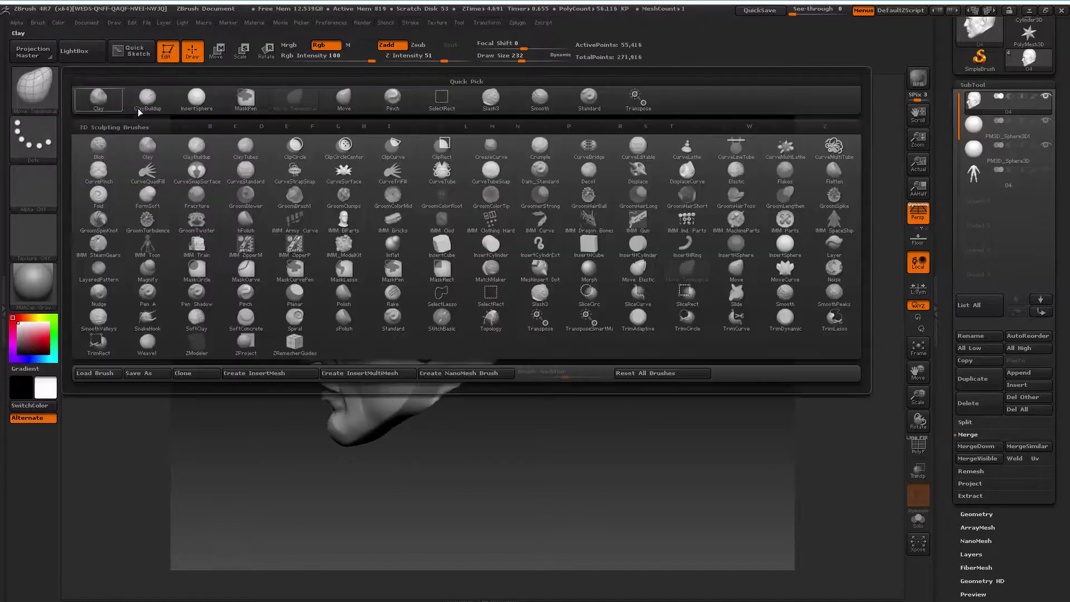
{"action": "left_click", "coordinate": [589, 100]}
{"action": "key", "text": "space"}
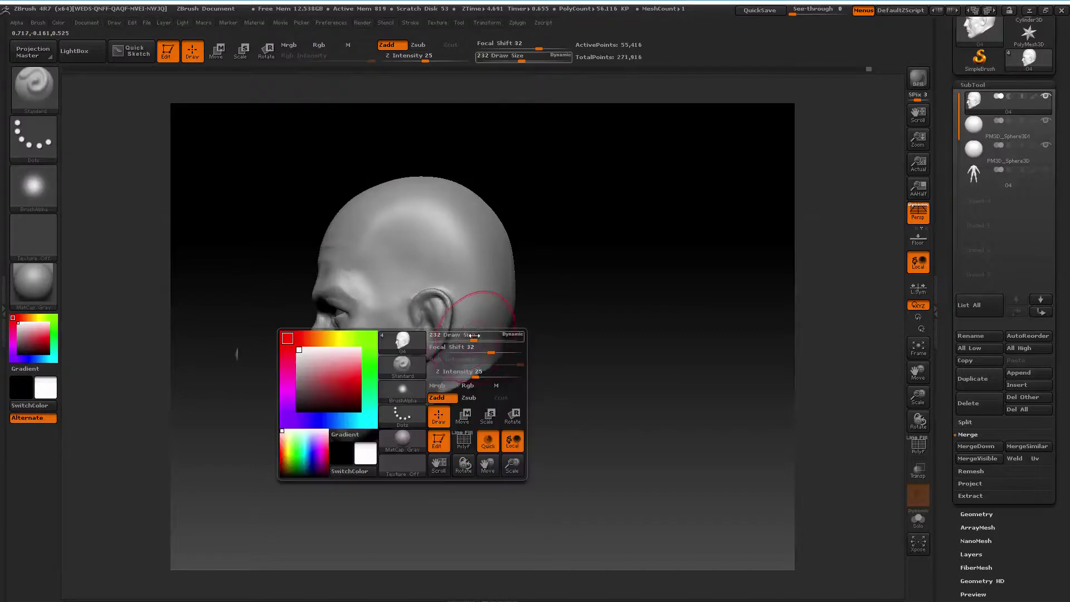
{"action": "left_click_drag", "start_coordinate": [557, 327], "coordinate": [482, 339]}
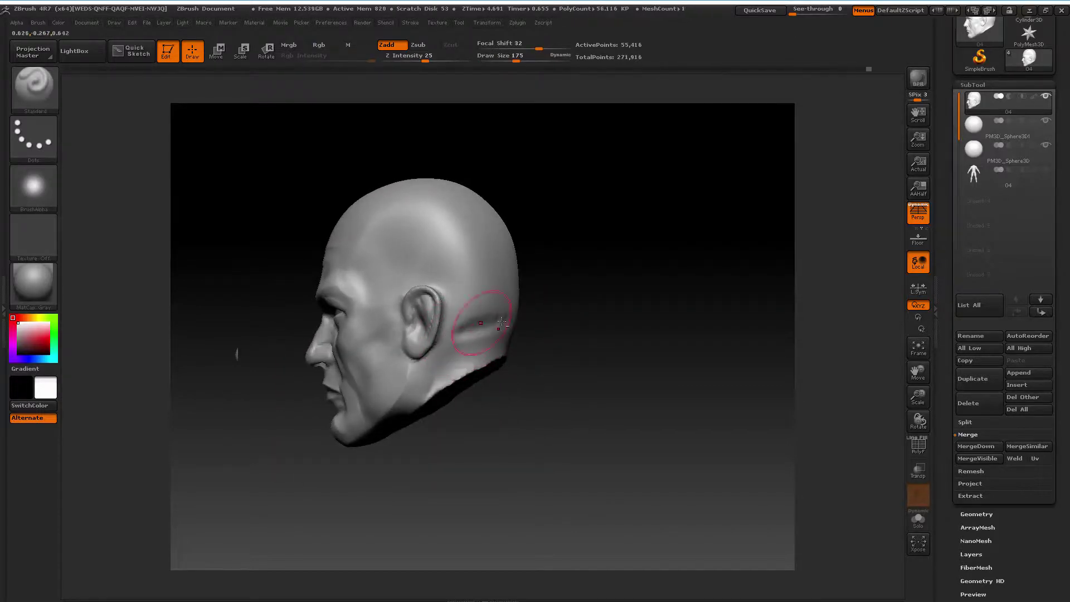
{"action": "left_click_drag", "start_coordinate": [535, 320], "coordinate": [511, 327]}
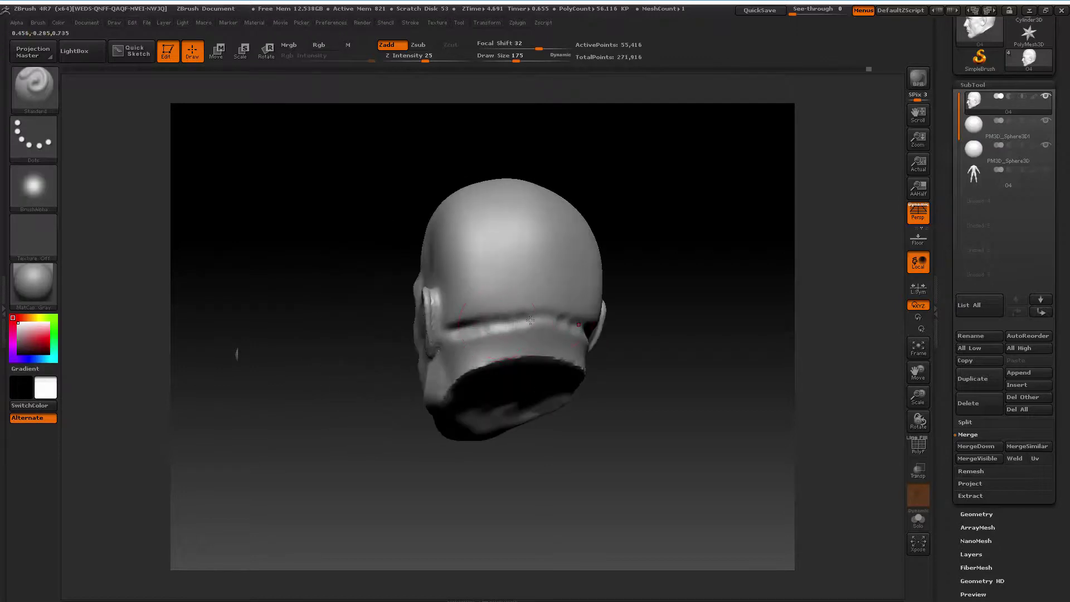
{"action": "key", "text": "space"}
{"action": "key", "text": "shift"}
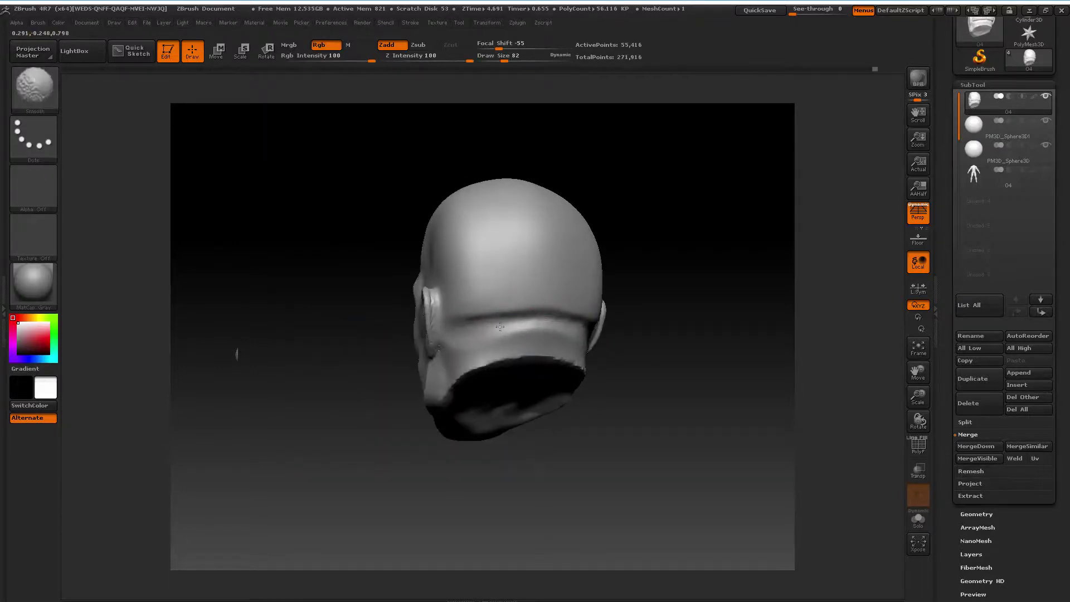
{"action": "left_click_drag", "start_coordinate": [499, 327], "coordinate": [513, 329], "text": "shift"}
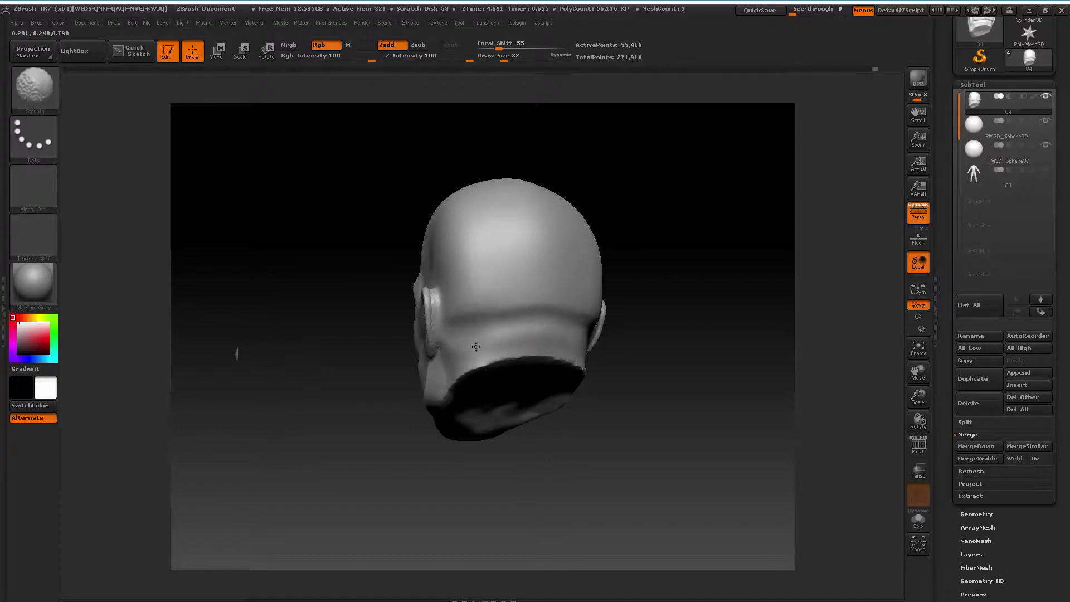
{"action": "left_click_drag", "start_coordinate": [453, 365], "coordinate": [497, 334]}
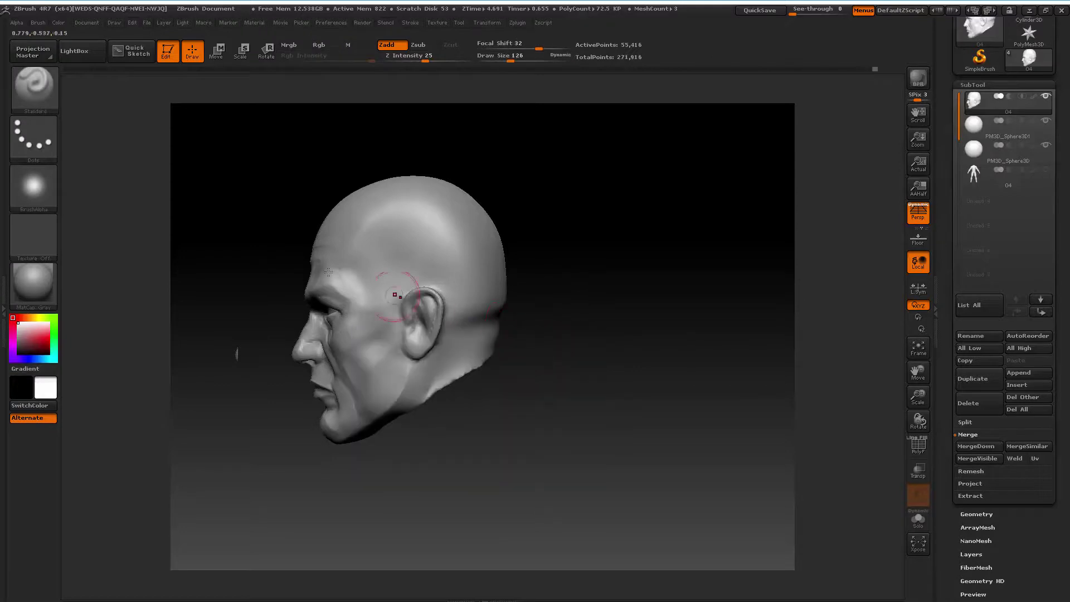
{"action": "key", "text": "b"}
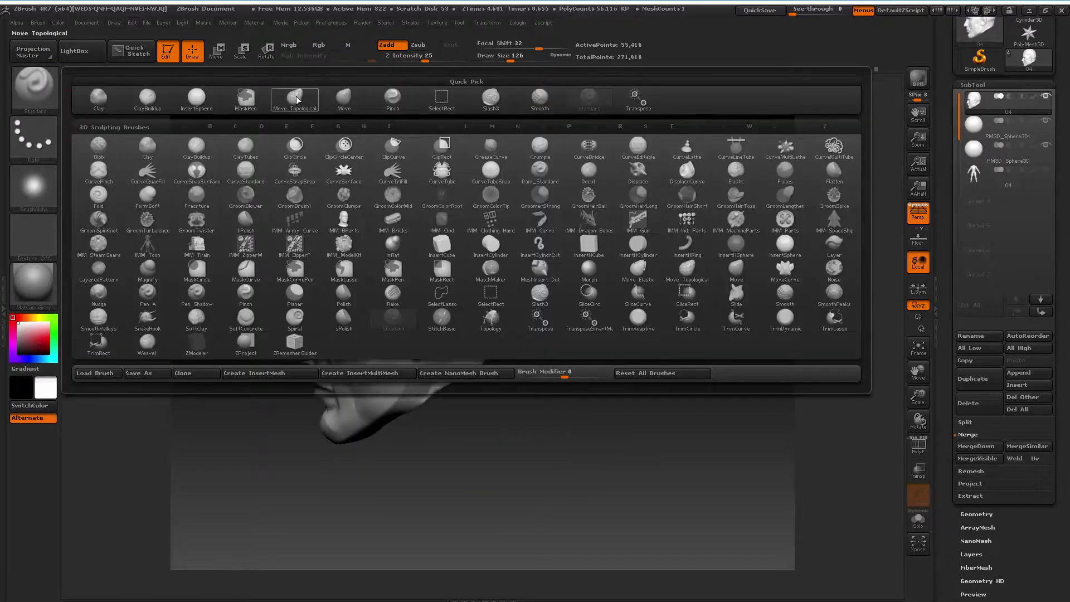
Build up clay on the neck behind the ear with ClayBuildup and smooth it in side profile
{"action": "left_click", "coordinate": [148, 99]}
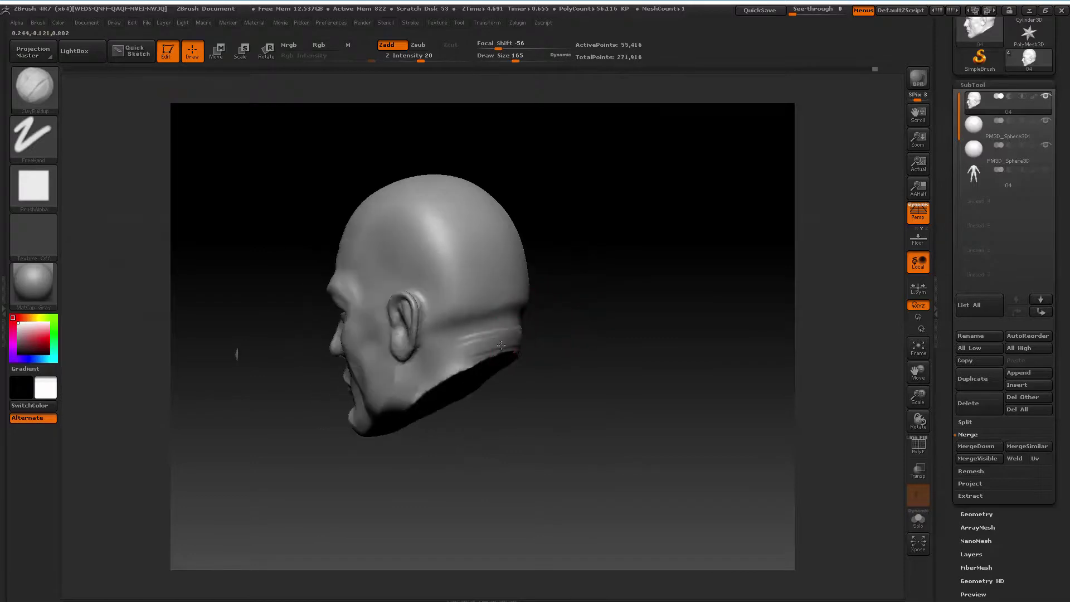
{"action": "left_click_drag", "start_coordinate": [501, 345], "coordinate": [494, 347]}
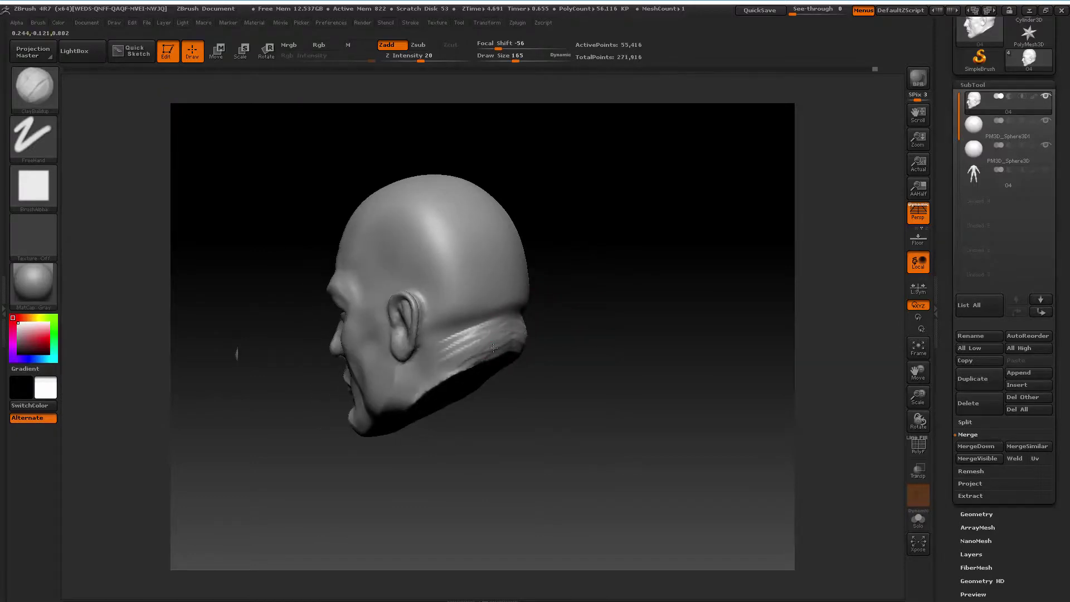
{"action": "key", "text": "shift"}
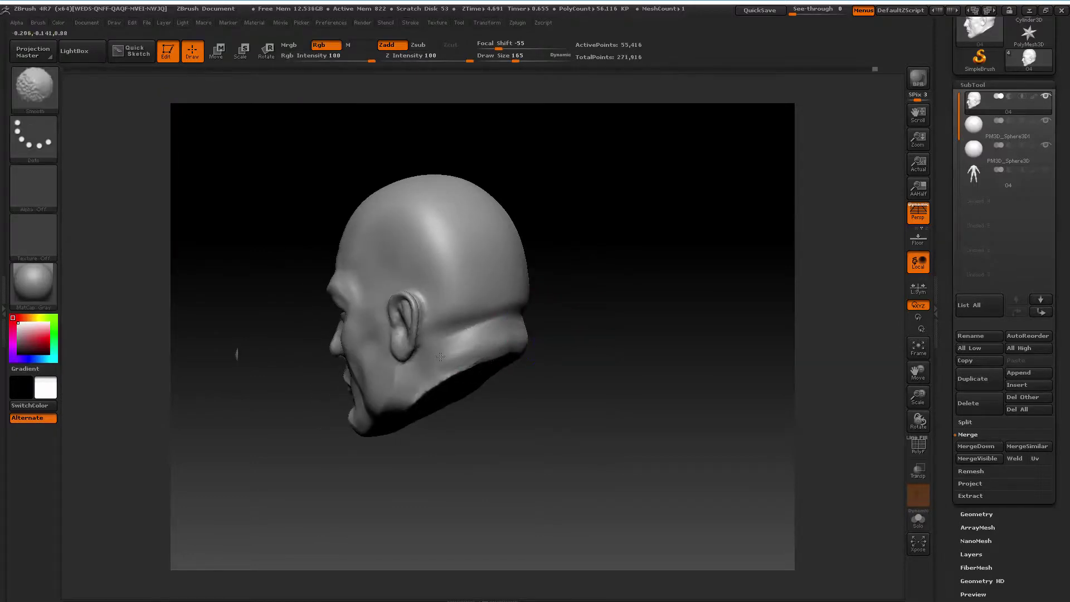
{"action": "left_click_drag", "start_coordinate": [557, 312], "coordinate": [616, 306], "text": "shift"}
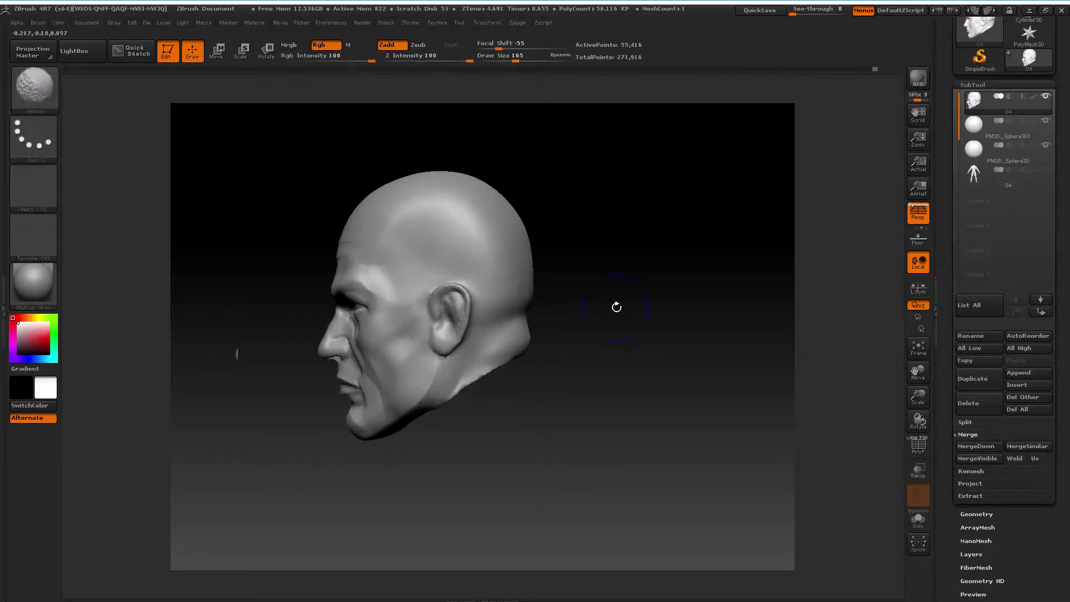
{"action": "key", "text": "space"}
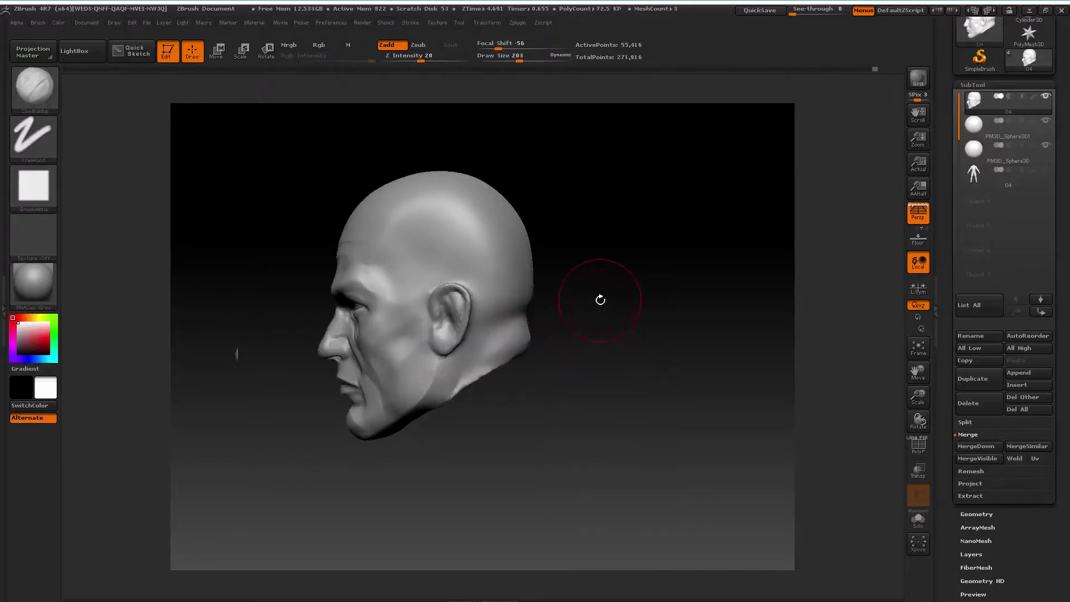
Review the head from the front and right profile, then switch to the Move brush at size 385
{"action": "left_click_drag", "start_coordinate": [597, 320], "coordinate": [657, 317], "text": "shift"}
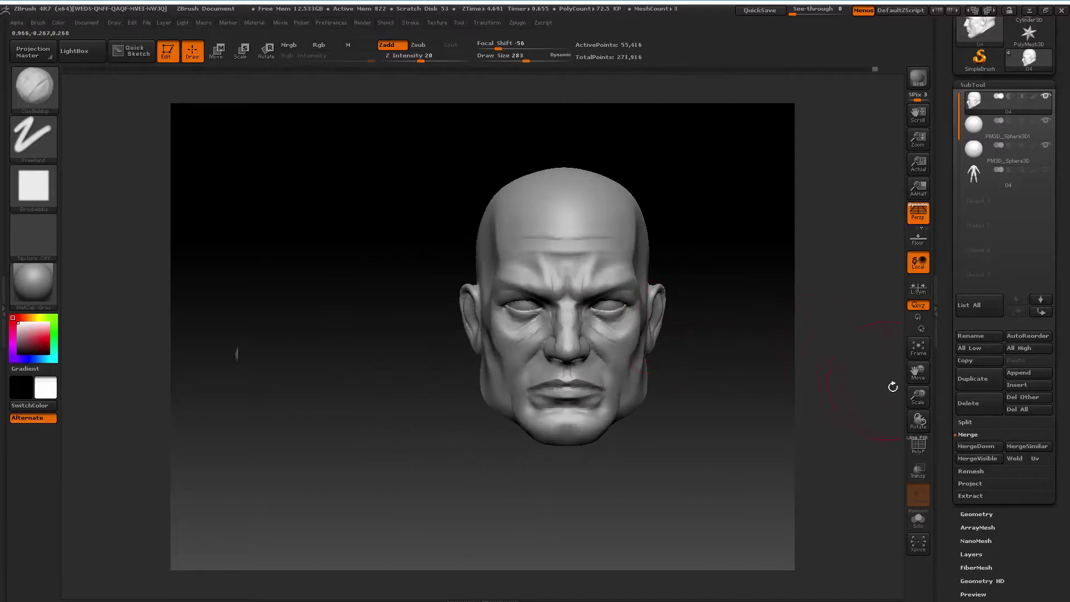
{"action": "left_click_drag", "start_coordinate": [918, 396], "coordinate": [914, 411]}
{"action": "left_click_drag", "start_coordinate": [919, 370], "coordinate": [860, 353]}
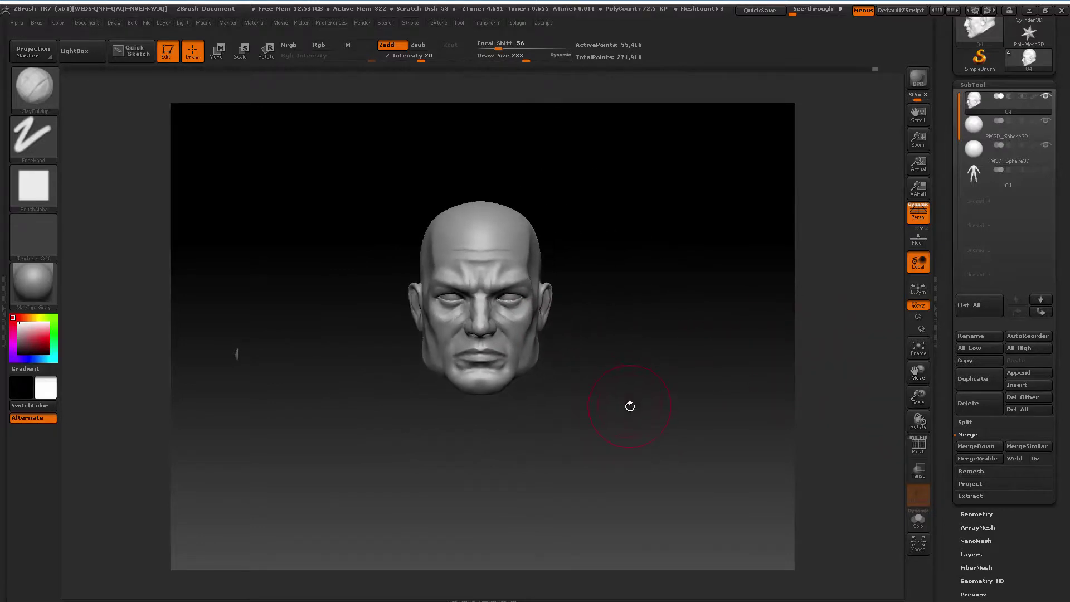
{"action": "left_click_drag", "start_coordinate": [630, 406], "coordinate": [671, 402]}
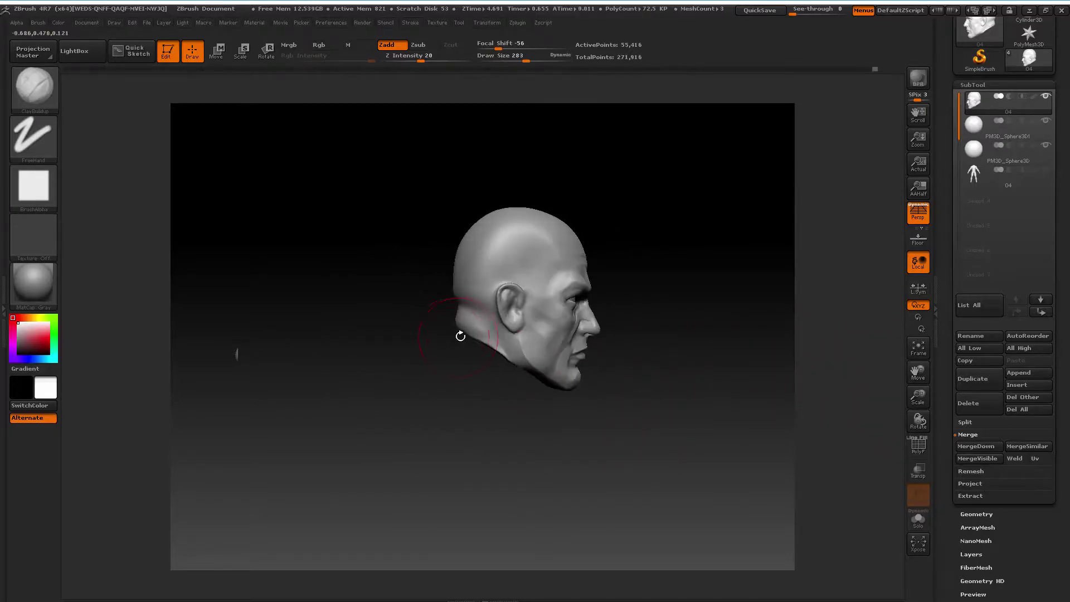
{"action": "left_click", "coordinate": [35, 87]}
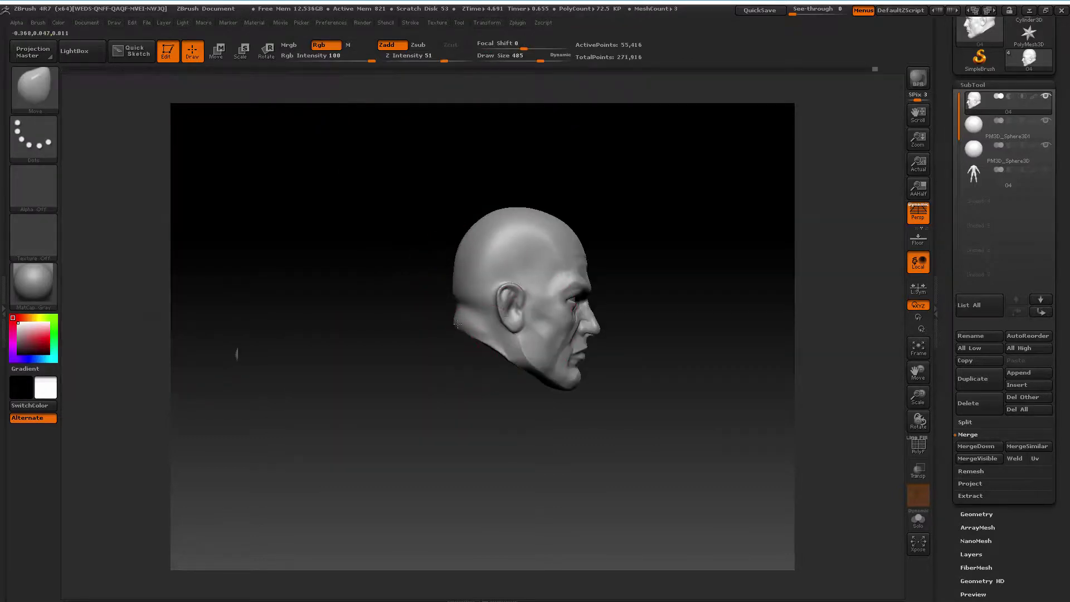
{"action": "key", "text": "space"}
{"action": "left_click_drag", "start_coordinate": [457, 323], "coordinate": [444, 323]}
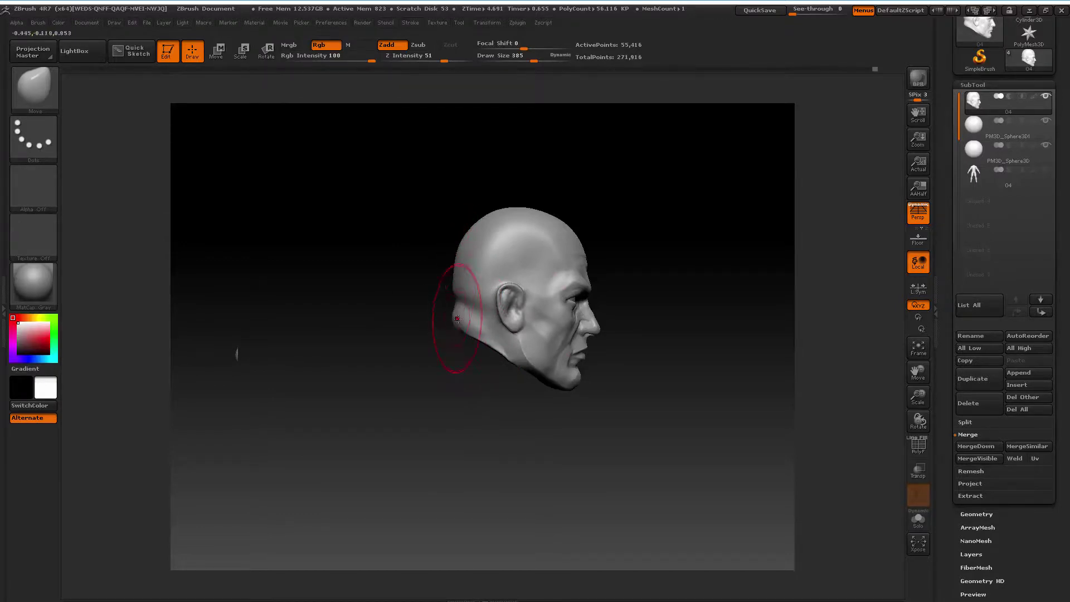
{"action": "left_click_drag", "start_coordinate": [950, 442], "coordinate": [948, 383]}
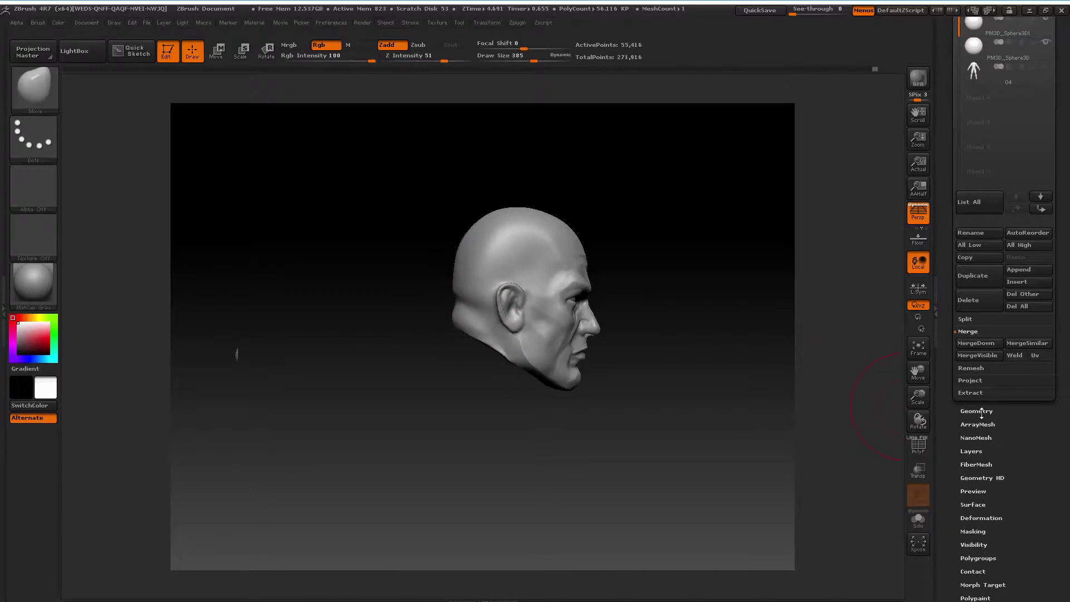
Expand Tool > Geometry and view the enlarged head from the front, brush reduced to 203
{"action": "left_click", "coordinate": [981, 412]}
{"action": "scroll", "coordinate": [1039, 478], "scroll_direction": "up", "scroll_amount": 1}
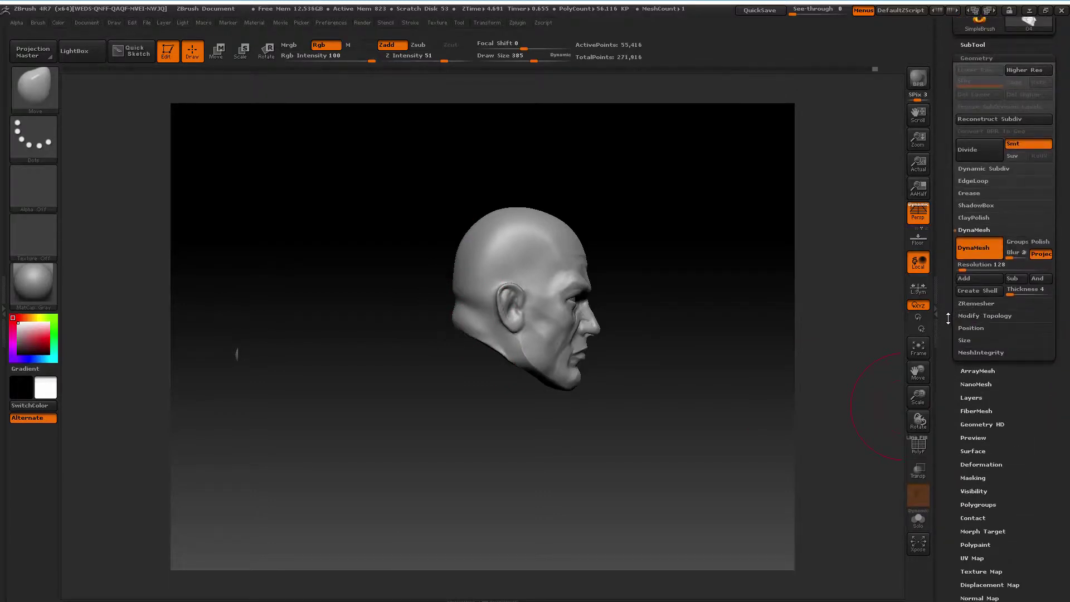
{"action": "left_click_drag", "start_coordinate": [729, 400], "coordinate": [721, 394], "text": "shift"}
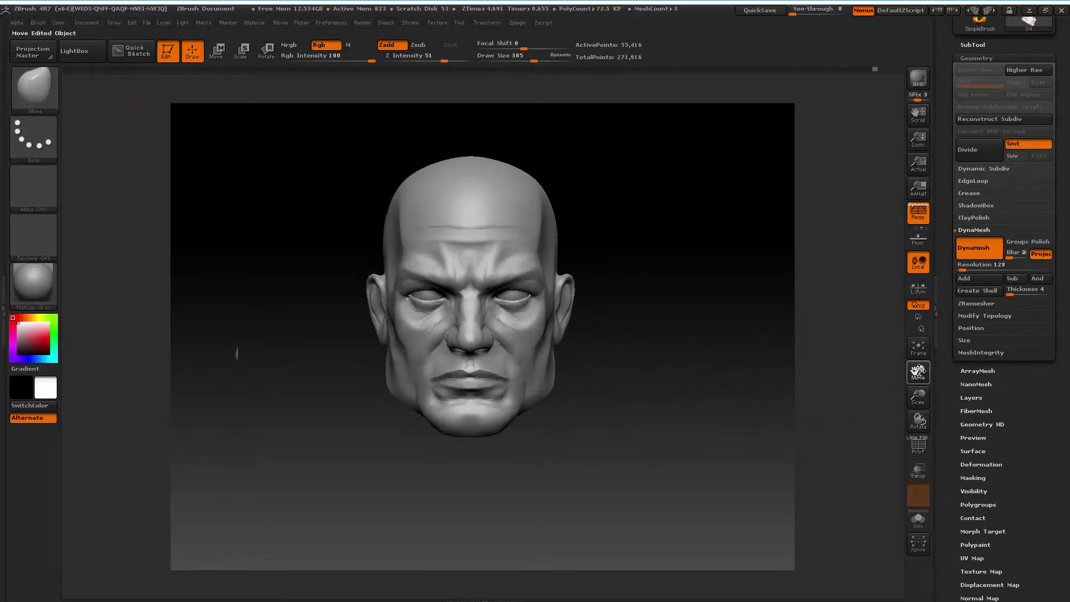
{"action": "key", "text": "space"}
{"action": "left_click_drag", "start_coordinate": [621, 348], "coordinate": [611, 349]}
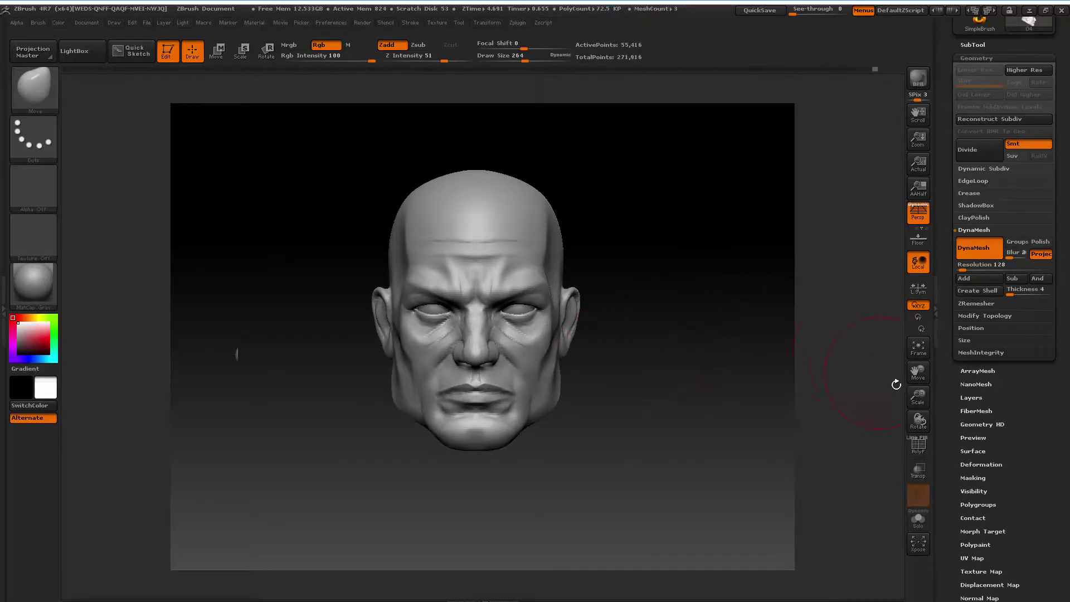
{"action": "left_click_drag", "start_coordinate": [918, 398], "coordinate": [919, 387]}
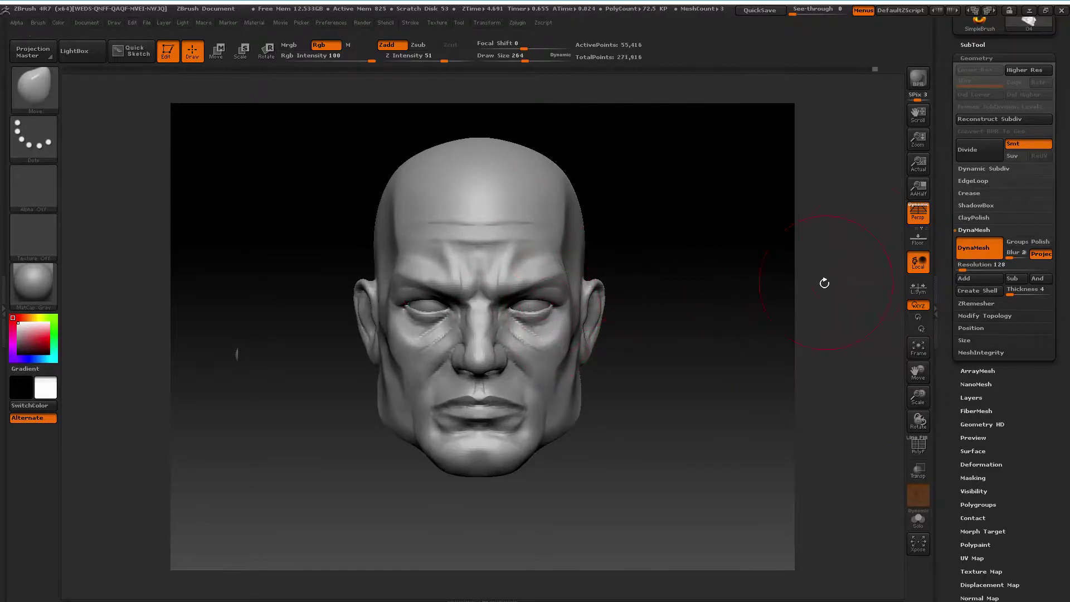
{"action": "mouse_move", "coordinate": [918, 398]}
{"action": "left_mouse_down"}
{"action": "mouse_move", "coordinate": [919, 376]}
{"action": "mouse_move", "coordinate": [918, 408]}
{"action": "left_mouse_up"}
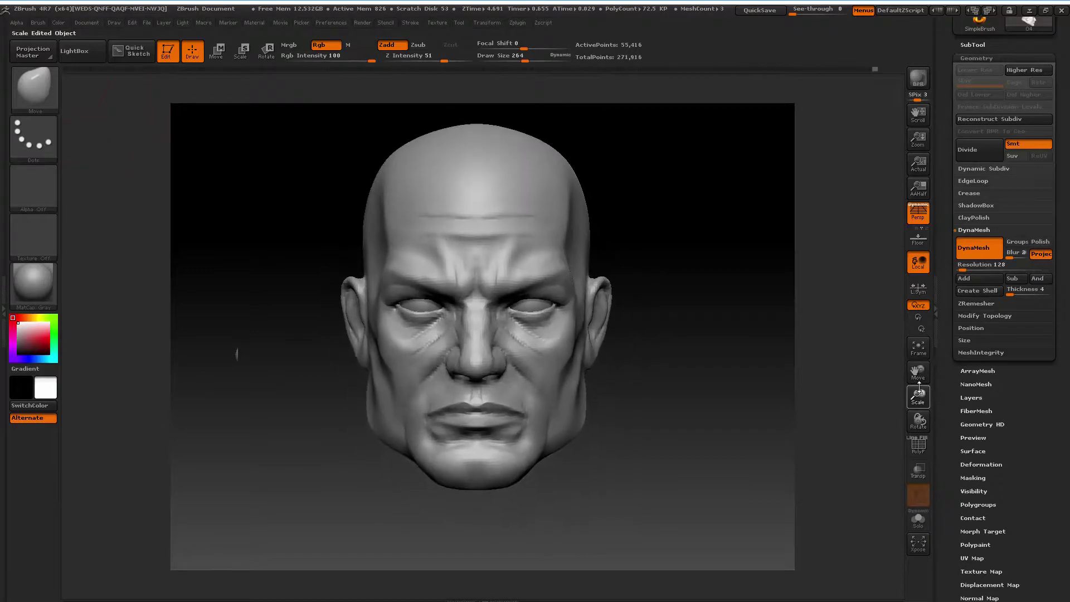
{"action": "key", "text": "space"}
{"action": "left_click_drag", "start_coordinate": [590, 328], "coordinate": [568, 329]}
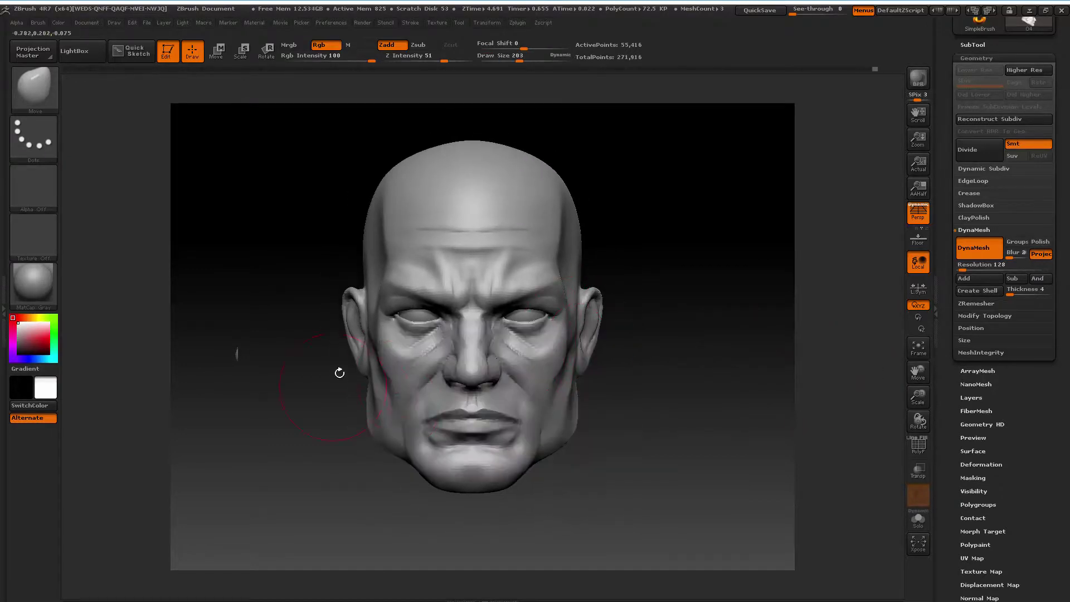
{"action": "left_click", "coordinate": [35, 87]}
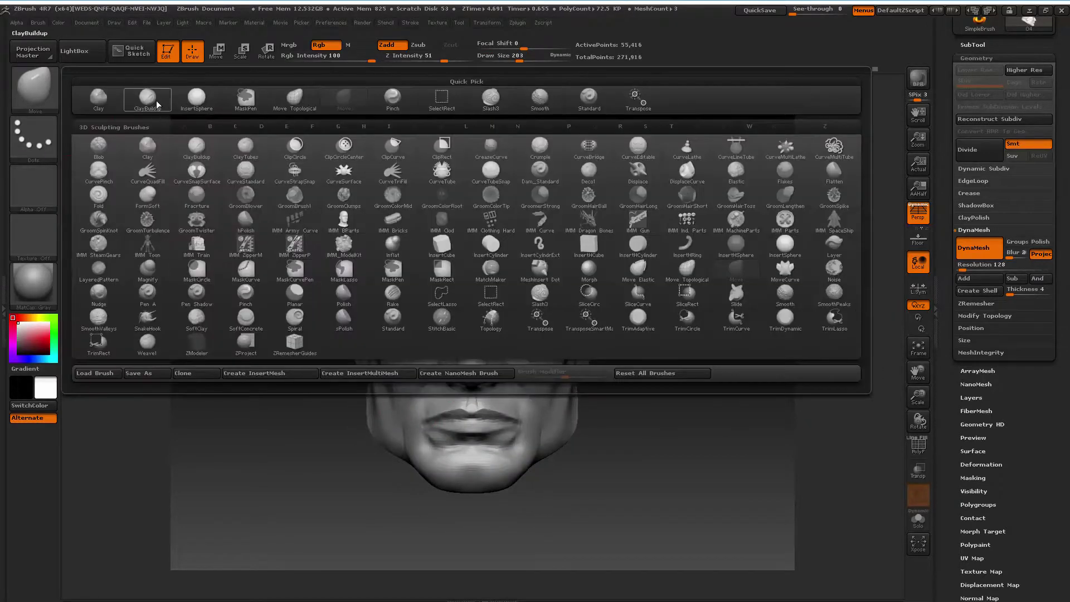
Soften the wrinkle under the left eye with the Pinch brush at size 97
{"action": "left_click", "coordinate": [393, 98]}
{"action": "key", "text": "space"}
{"action": "left_click_drag", "start_coordinate": [335, 277], "coordinate": [303, 282]}
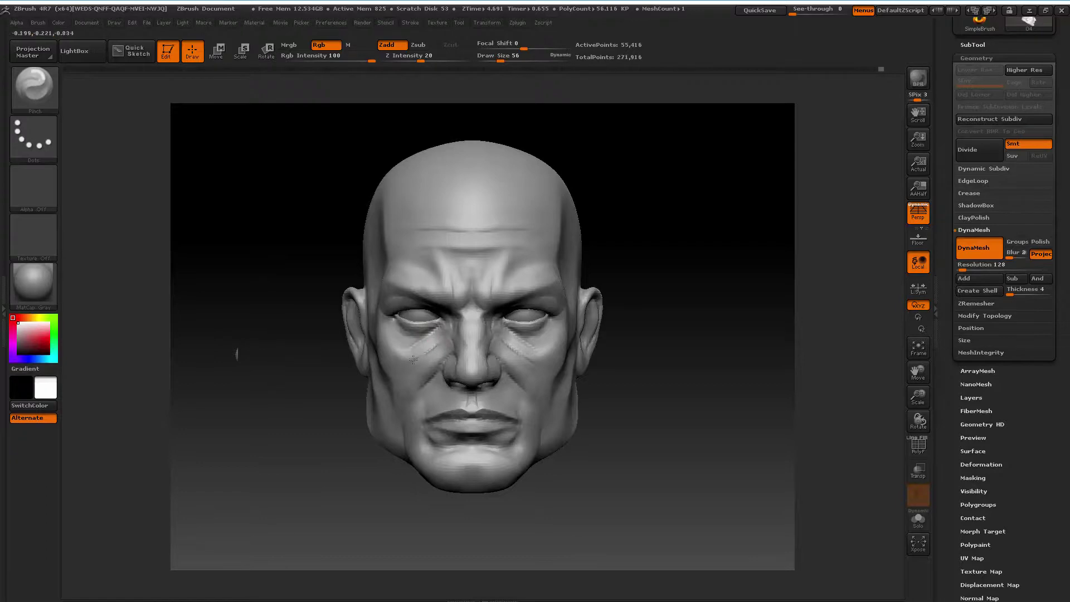
{"action": "mouse_move", "coordinate": [426, 355]}
{"action": "left_mouse_down", "text": "shift"}
{"action": "mouse_move", "coordinate": [409, 366]}
{"action": "mouse_move", "coordinate": [442, 341]}
{"action": "mouse_move", "coordinate": [411, 375]}
{"action": "left_mouse_up", "text": "shift"}
{"action": "left_click_drag", "start_coordinate": [918, 397], "coordinate": [687, 394]}
{"action": "left_click", "coordinate": [672, 393]}
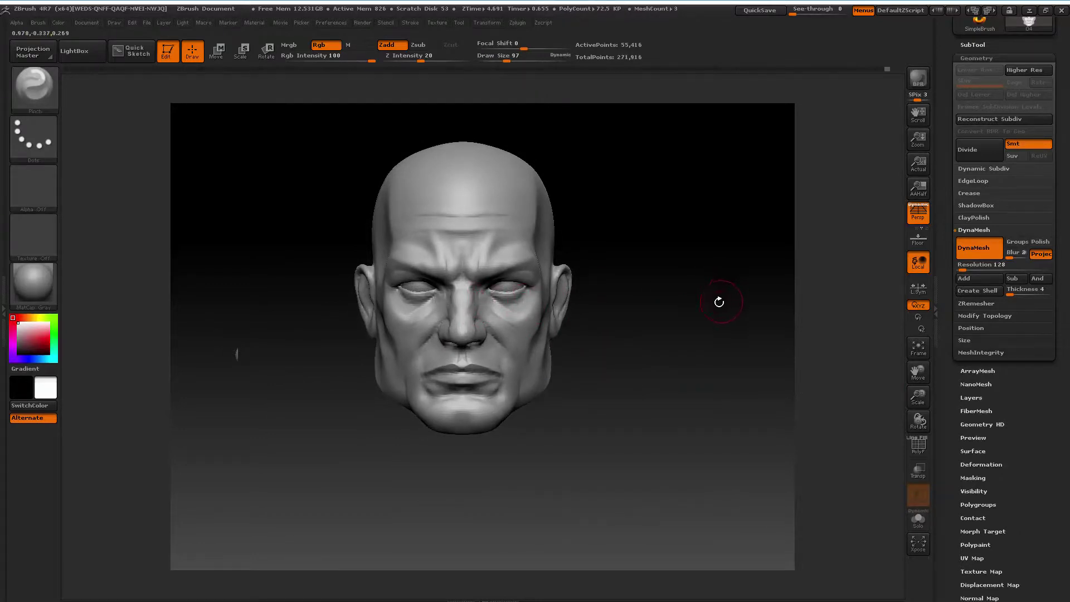
{"action": "key", "text": "space"}
{"action": "left_click_drag", "start_coordinate": [691, 329], "coordinate": [719, 329]}
Reshape the cheeks and jaw with Move Topological, brush sized between 192 and 105
{"action": "left_click", "coordinate": [46, 93]}
{"action": "left_click", "coordinate": [296, 98]}
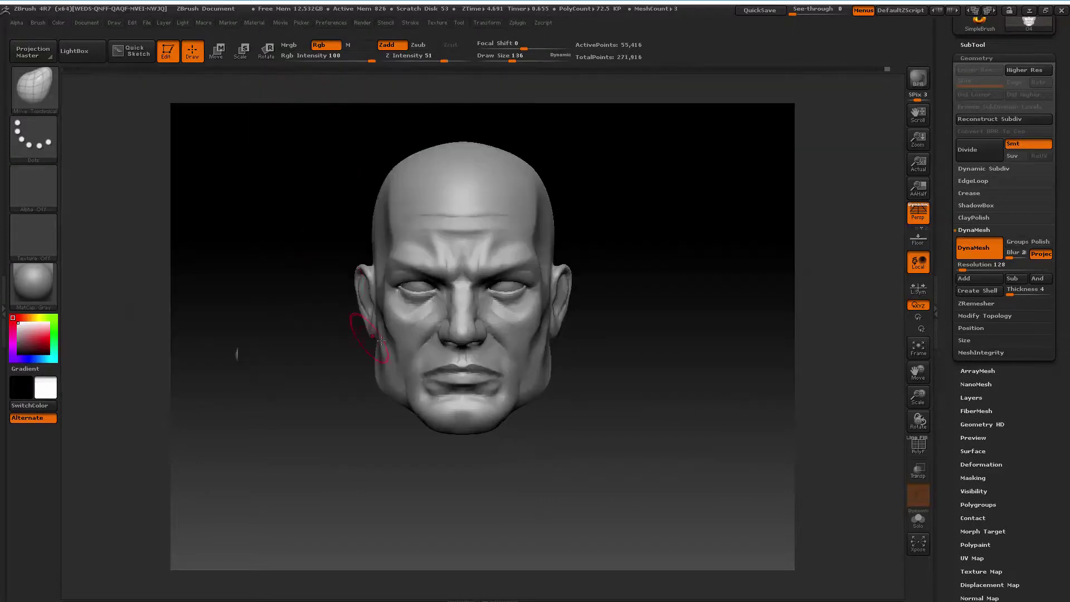
{"action": "key", "text": "space"}
{"action": "mouse_move", "coordinate": [371, 336]}
{"action": "left_mouse_down"}
{"action": "mouse_move", "coordinate": [388, 341]}
{"action": "mouse_move", "coordinate": [376, 366]}
{"action": "left_mouse_up"}
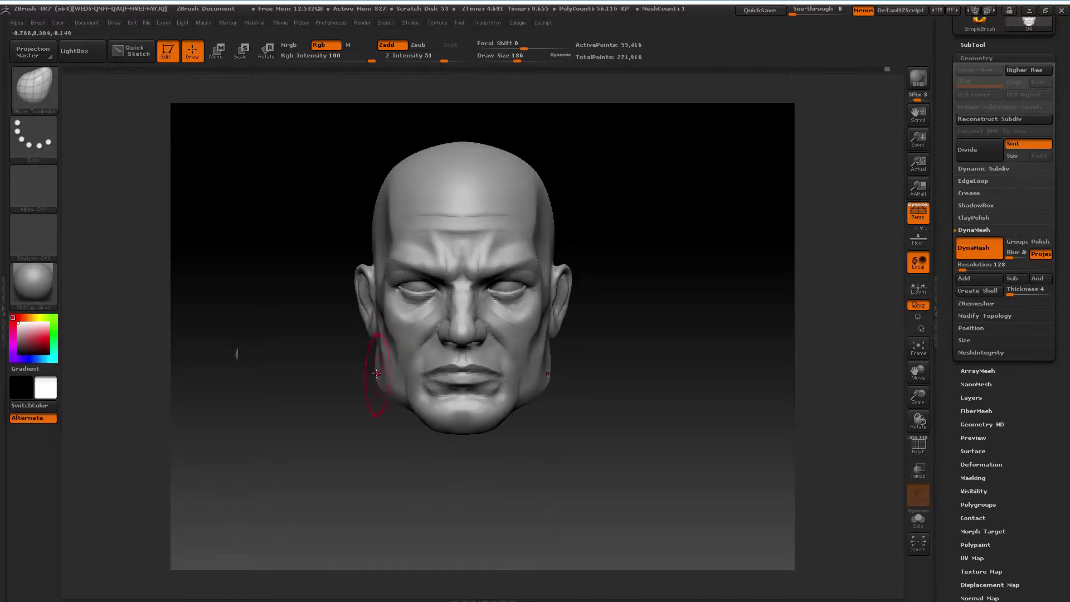
{"action": "key", "text": "space"}
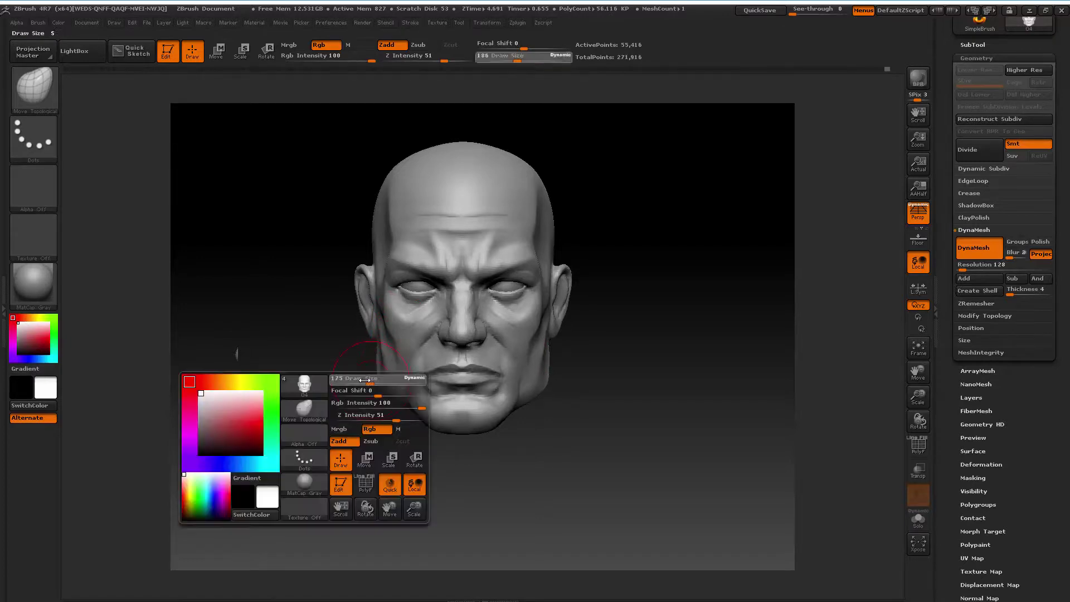
{"action": "mouse_move", "coordinate": [369, 384]}
{"action": "left_mouse_down"}
{"action": "mouse_move", "coordinate": [359, 393]}
{"action": "mouse_move", "coordinate": [412, 398]}
{"action": "left_mouse_up"}
{"action": "key", "text": "space"}
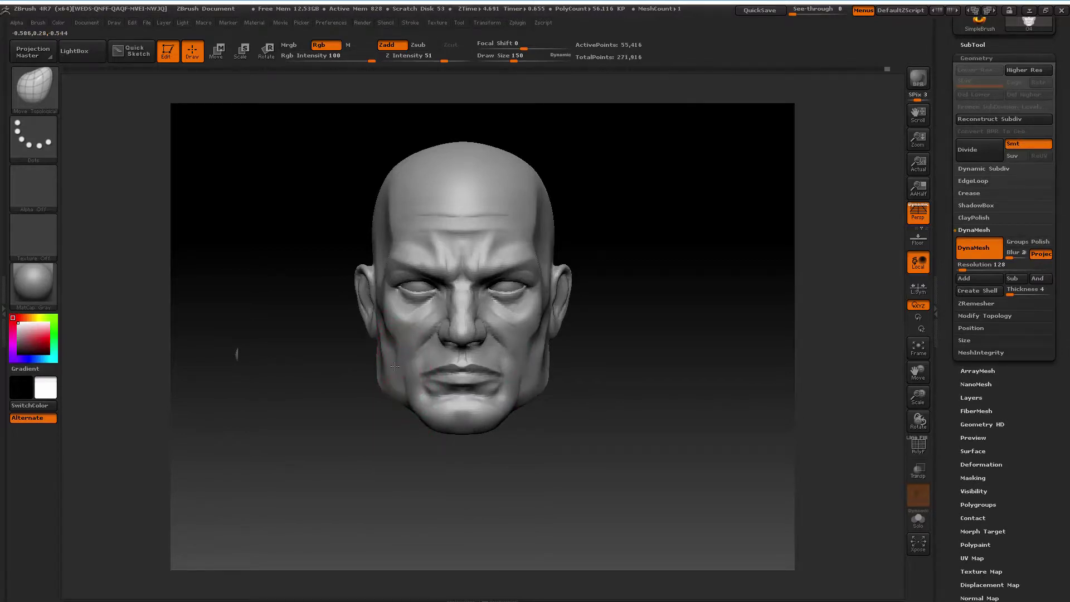
{"action": "key", "text": "space"}
{"action": "left_click_drag", "start_coordinate": [641, 385], "coordinate": [624, 386]}
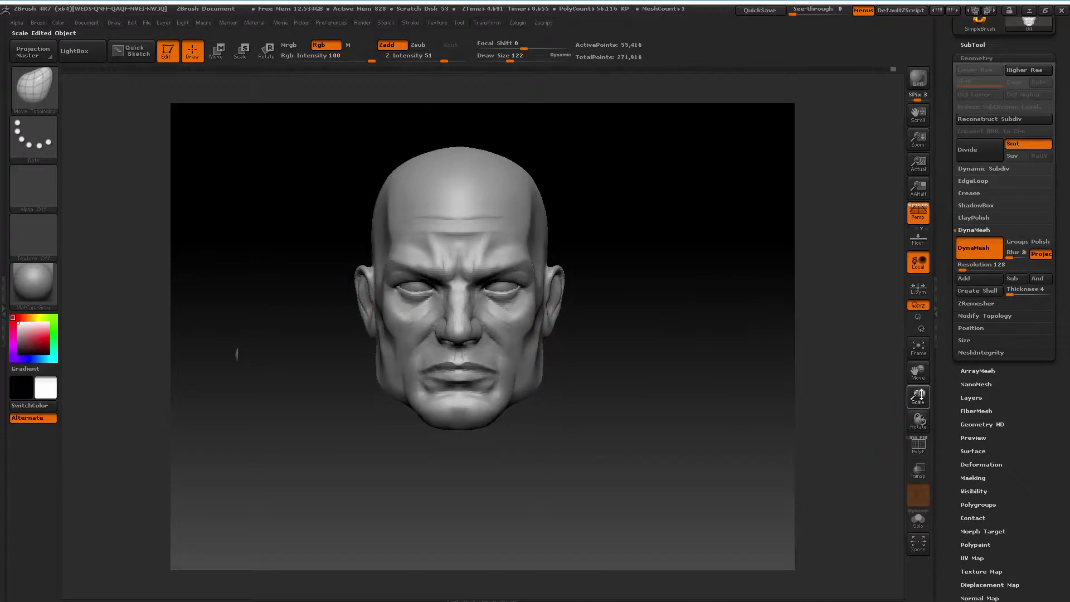
{"action": "left_click_drag", "start_coordinate": [917, 397], "coordinate": [907, 393]}
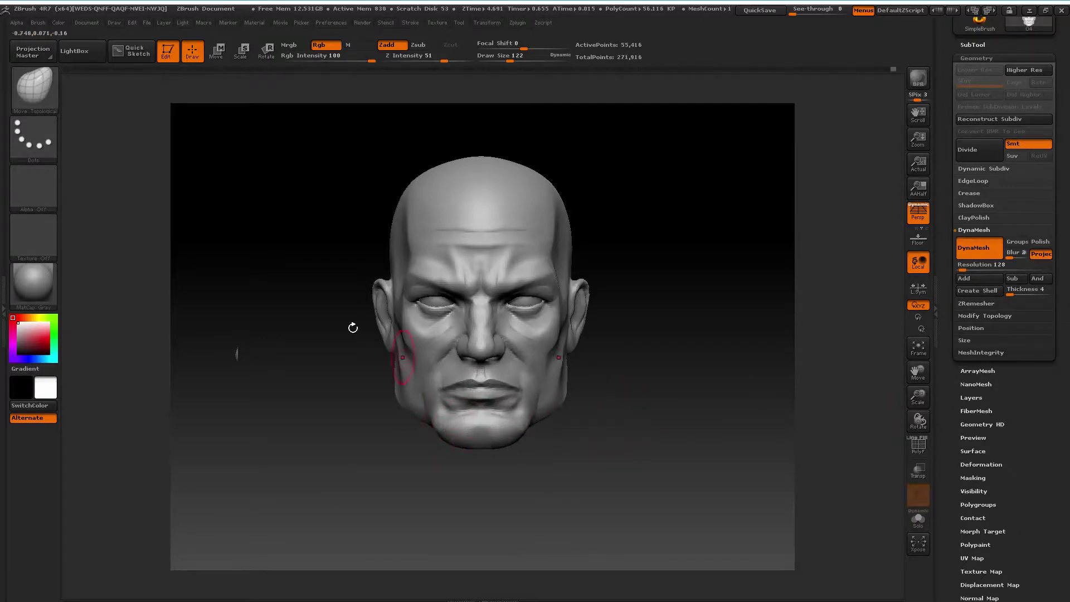
{"action": "left_click", "coordinate": [34, 99]}
Build up the lower lip with ClayBuildup at size 56, then Shift-smooth the mouth and chin
{"action": "left_click", "coordinate": [154, 102]}
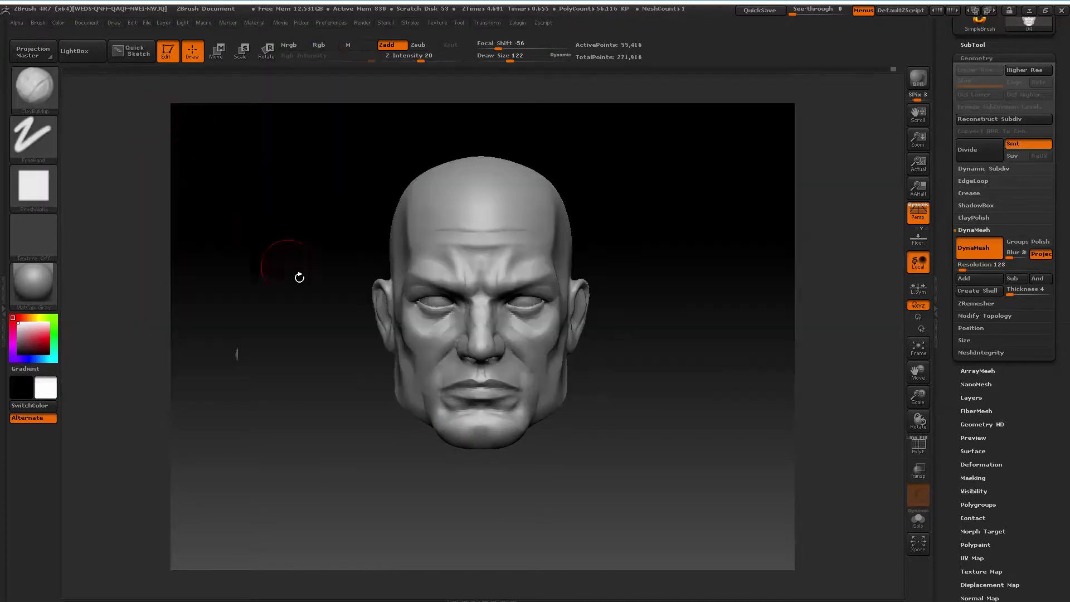
{"action": "right_click", "coordinate": [305, 280]}
{"action": "left_click_drag", "start_coordinate": [310, 284], "coordinate": [306, 284]}
{"action": "mouse_move", "coordinate": [918, 397]}
{"action": "left_mouse_down"}
{"action": "mouse_move", "coordinate": [919, 376]}
{"action": "mouse_move", "coordinate": [892, 415]}
{"action": "left_mouse_up"}
{"action": "key", "text": "s"}
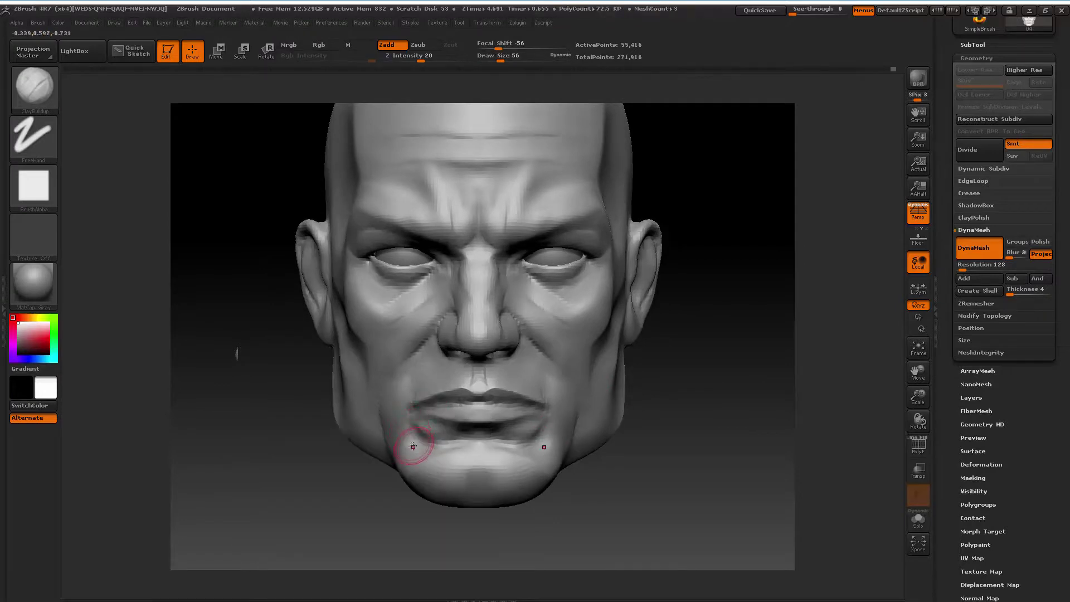
{"action": "key", "text": "shift"}
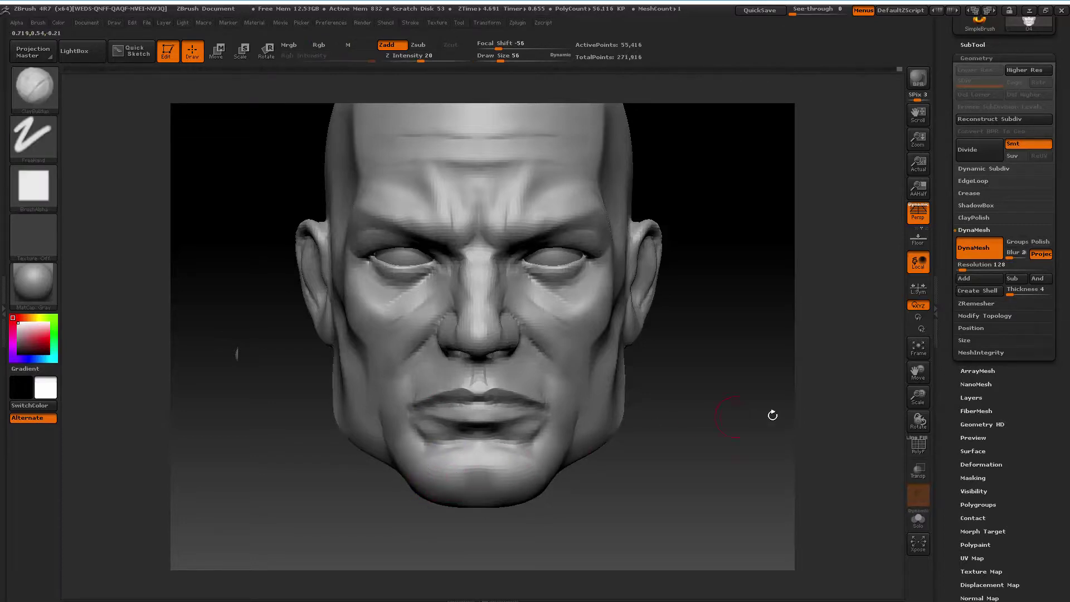
{"action": "left_click_drag", "start_coordinate": [810, 414], "coordinate": [804, 390], "text": "alt"}
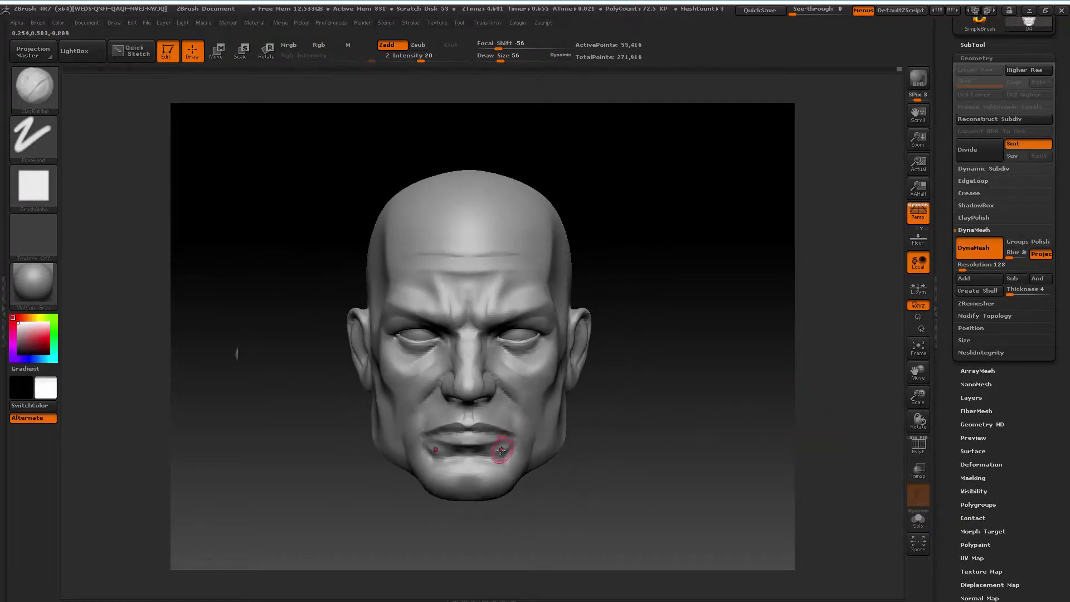
{"action": "key", "text": "shift"}
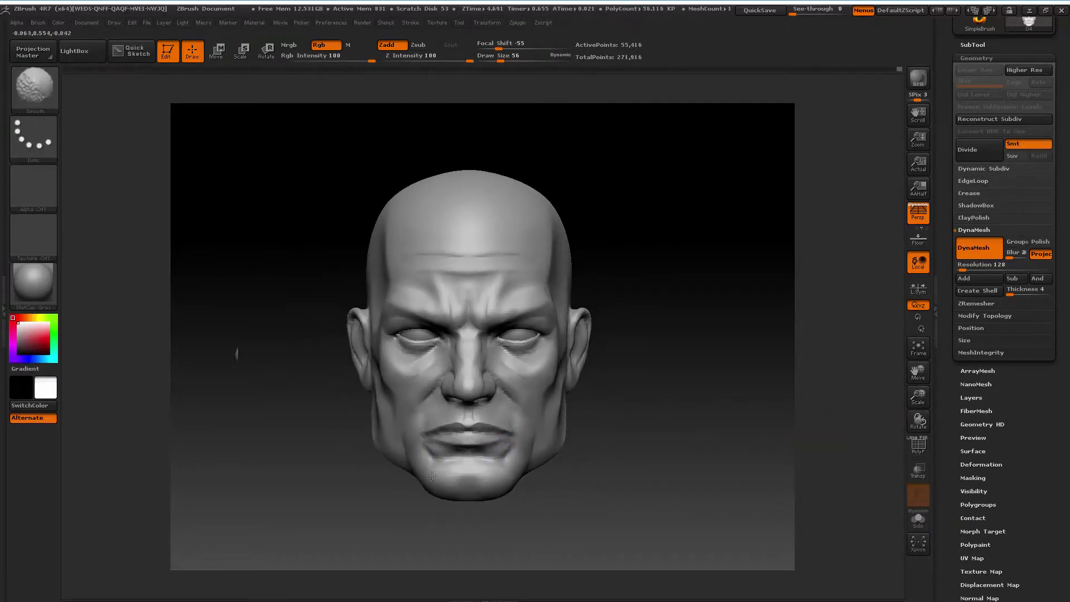
Turn perspective off and select the Move brush at size 283
{"action": "left_click_drag", "start_coordinate": [918, 397], "coordinate": [892, 369]}
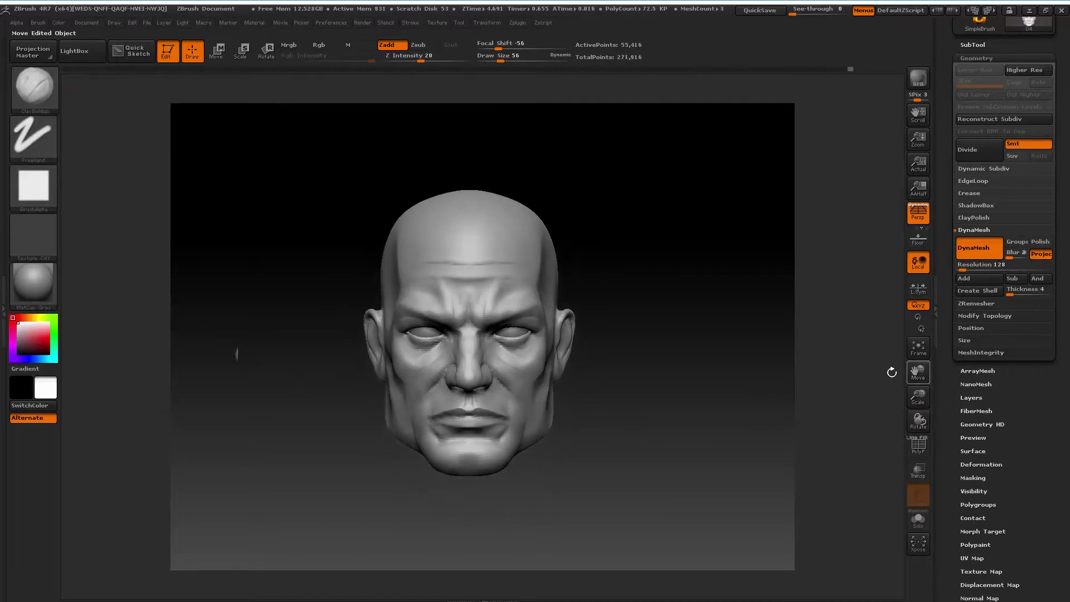
{"action": "key", "text": "space"}
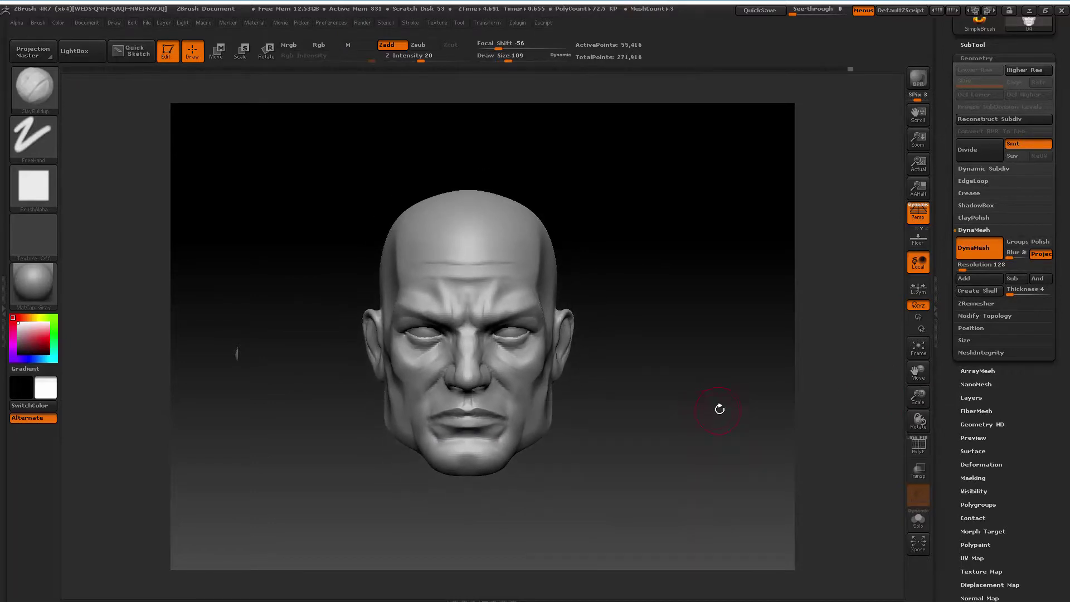
{"action": "left_click", "coordinate": [922, 217]}
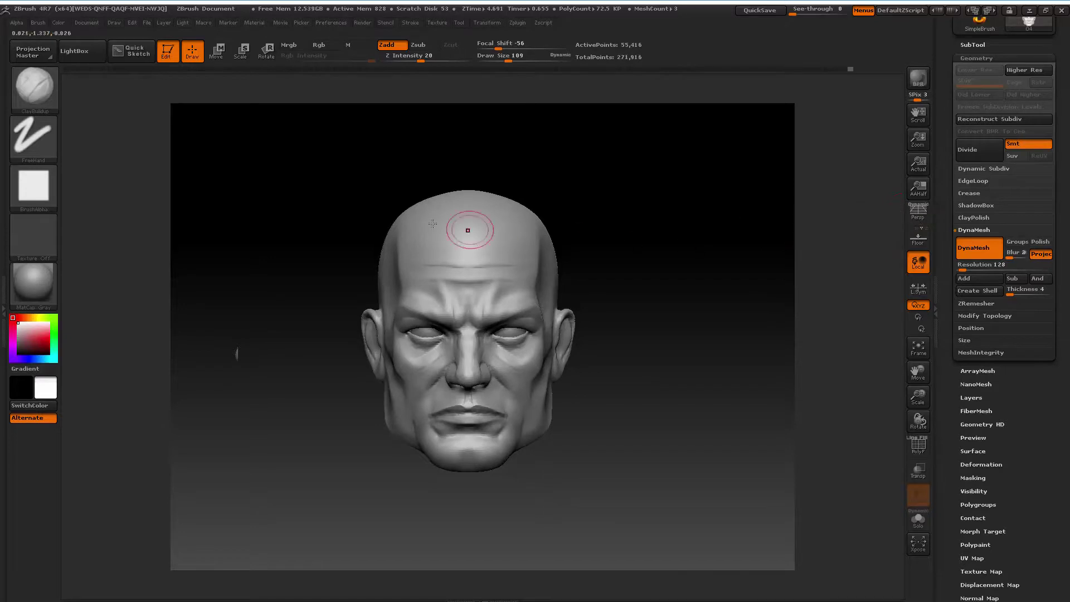
{"action": "left_click", "coordinate": [43, 85]}
{"action": "left_click", "coordinate": [344, 101]}
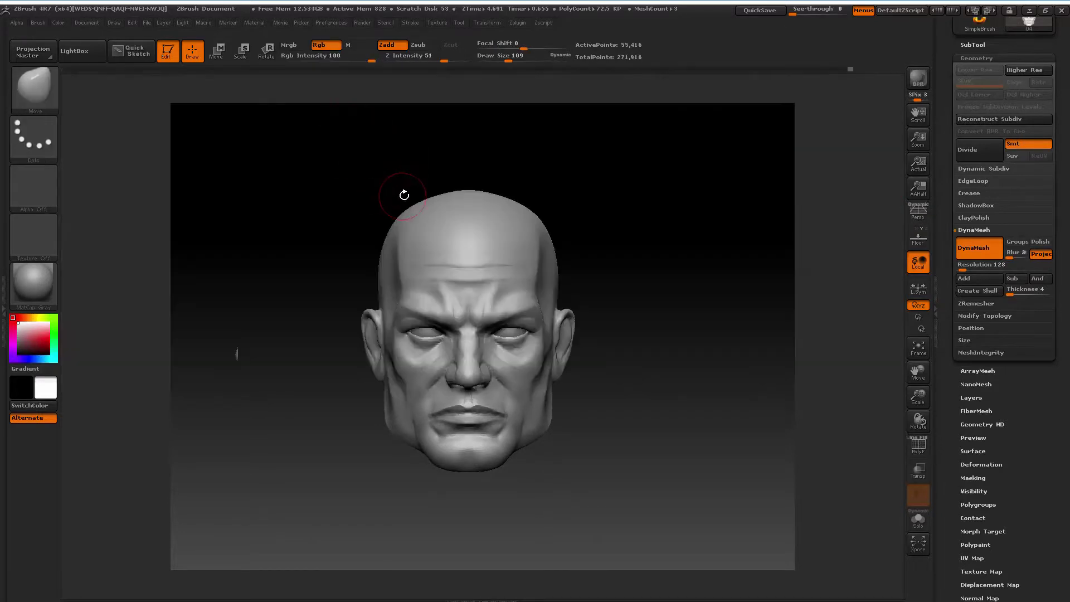
{"action": "key", "text": "space"}
{"action": "key", "text": "space"}
{"action": "left_click_drag", "start_coordinate": [381, 240], "coordinate": [365, 241]}
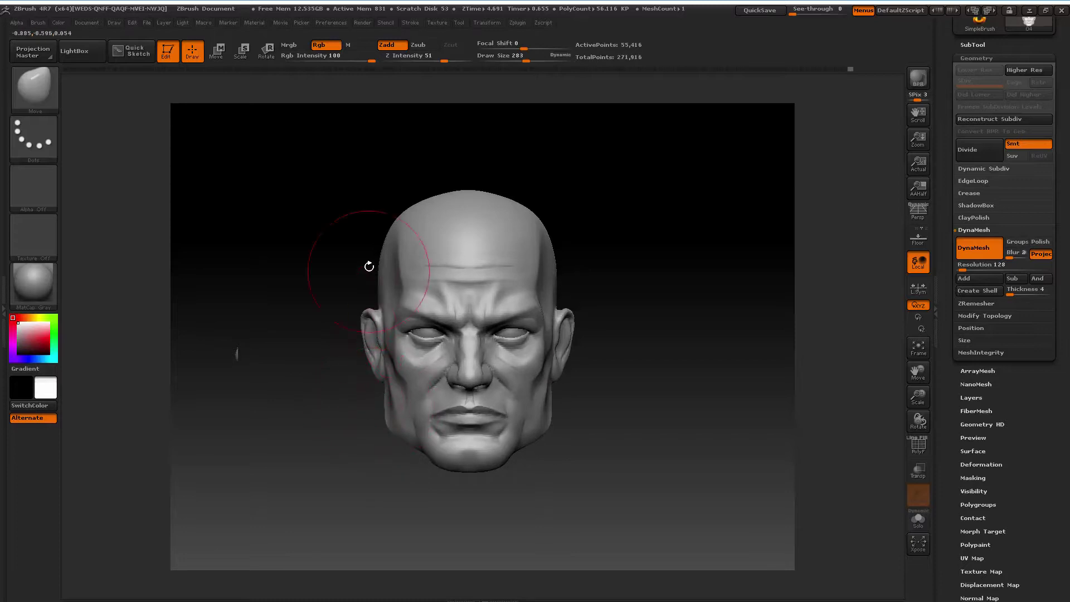
Pull the back of the skull in profile at size 226, then turn perspective back on
{"action": "left_click_drag", "start_coordinate": [376, 276], "coordinate": [323, 267]}
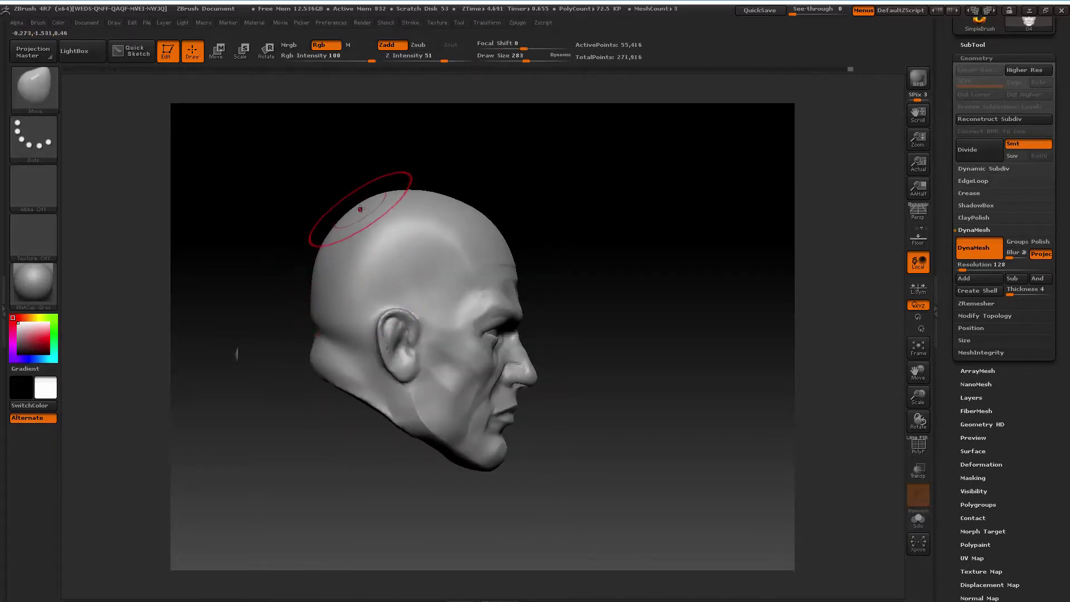
{"action": "left_click_drag", "start_coordinate": [628, 230], "coordinate": [592, 241]}
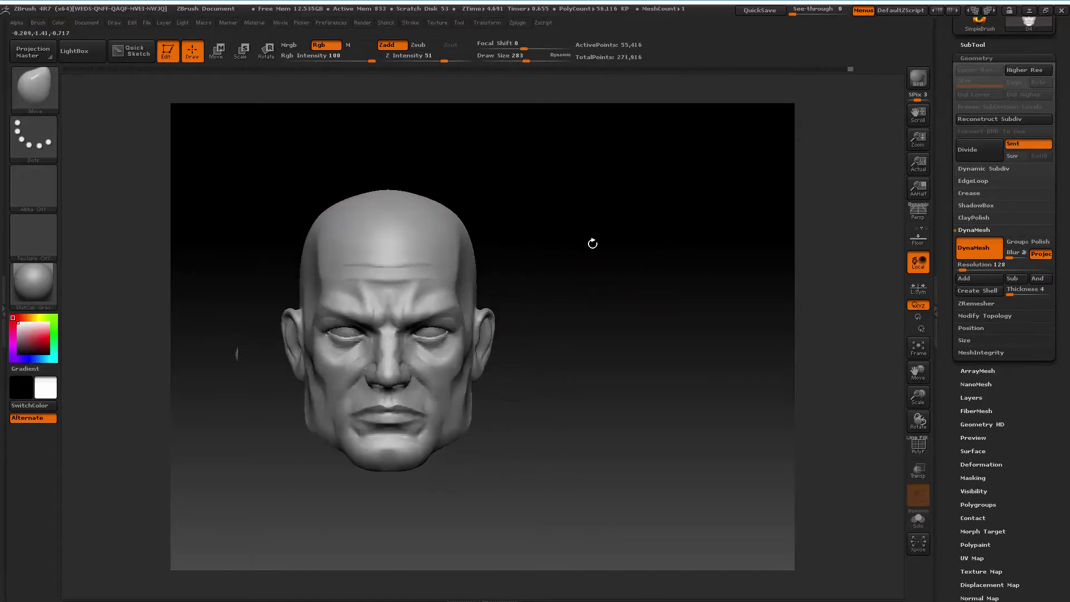
{"action": "key", "text": "space"}
{"action": "left_click", "coordinate": [920, 213]}
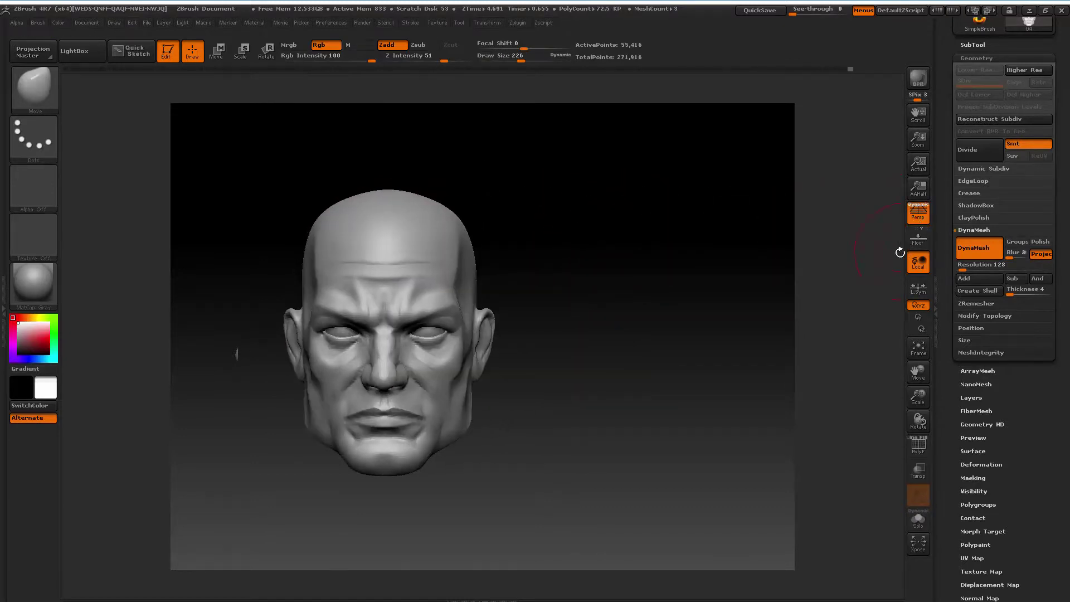
{"action": "left_click_drag", "start_coordinate": [918, 371], "coordinate": [929, 381]}
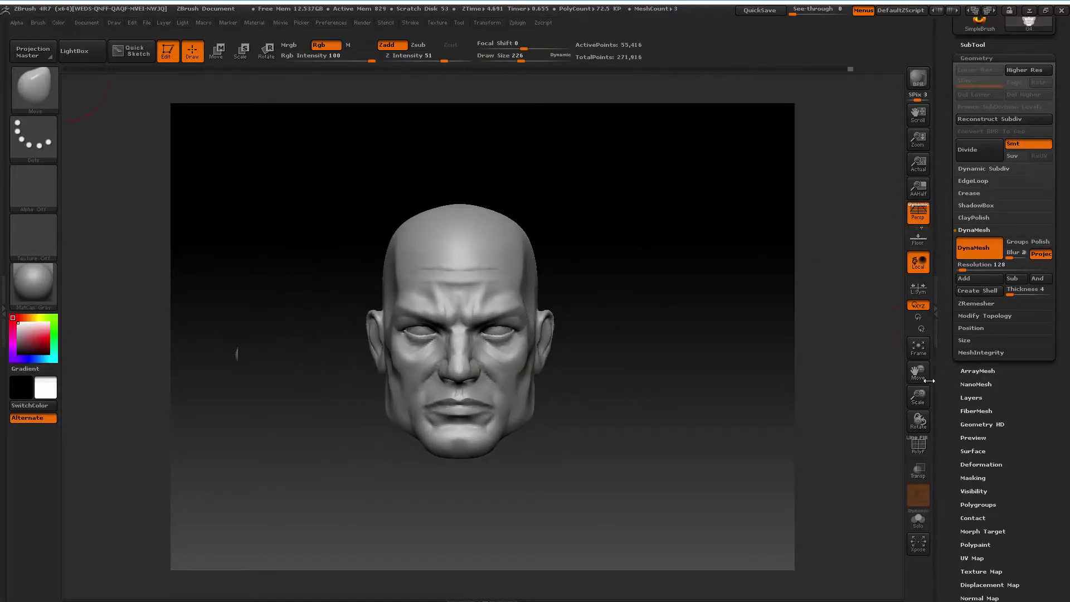
{"action": "key", "text": "space"}
Shape the cheeks and jawline from three-quarter views with the Move brush at size 150
{"action": "mouse_move", "coordinate": [613, 373]}
{"action": "left_mouse_down"}
{"action": "mouse_move", "coordinate": [597, 375]}
{"action": "mouse_move", "coordinate": [639, 393]}
{"action": "left_mouse_up"}
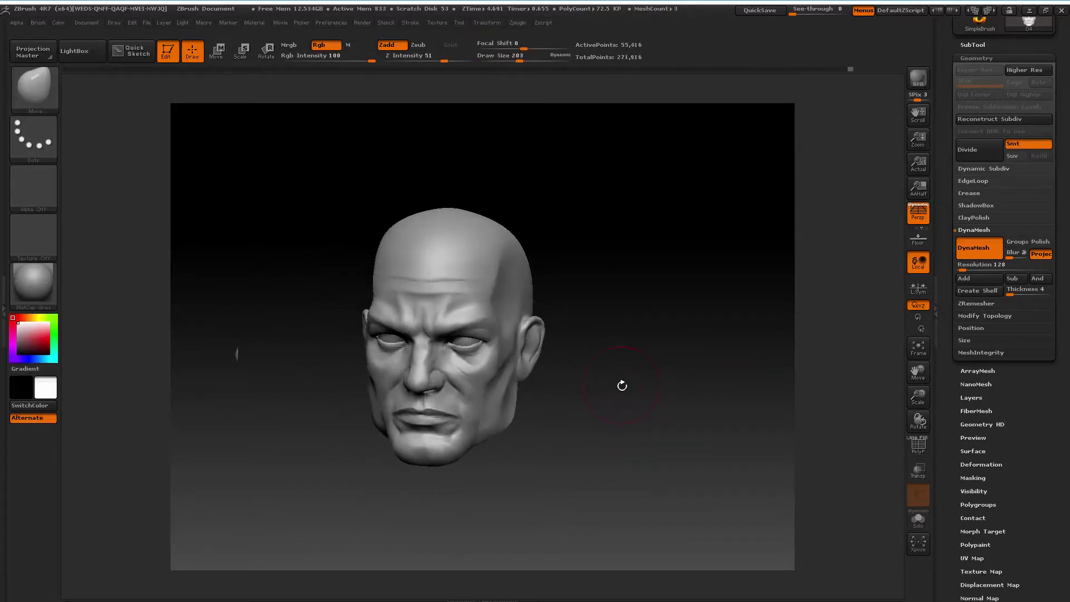
{"action": "mouse_move", "coordinate": [918, 395]}
{"action": "left_mouse_down"}
{"action": "mouse_move", "coordinate": [879, 310]}
{"action": "mouse_move", "coordinate": [719, 388]}
{"action": "left_mouse_up"}
{"action": "key", "text": "space"}
{"action": "left_click_drag", "start_coordinate": [362, 339], "coordinate": [329, 339]}
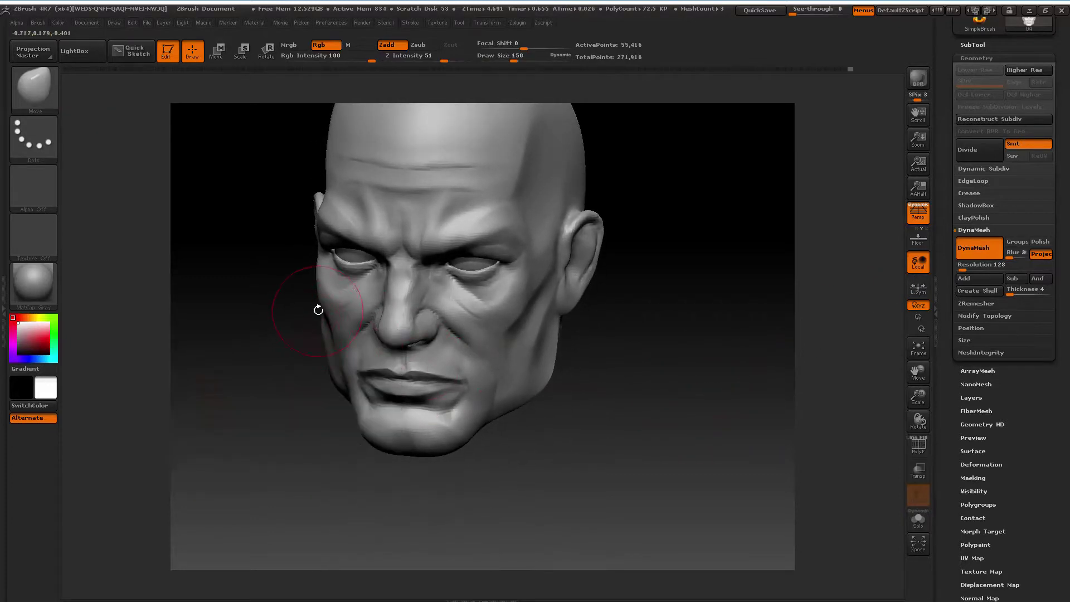
{"action": "left_click_drag", "start_coordinate": [277, 310], "coordinate": [290, 305]}
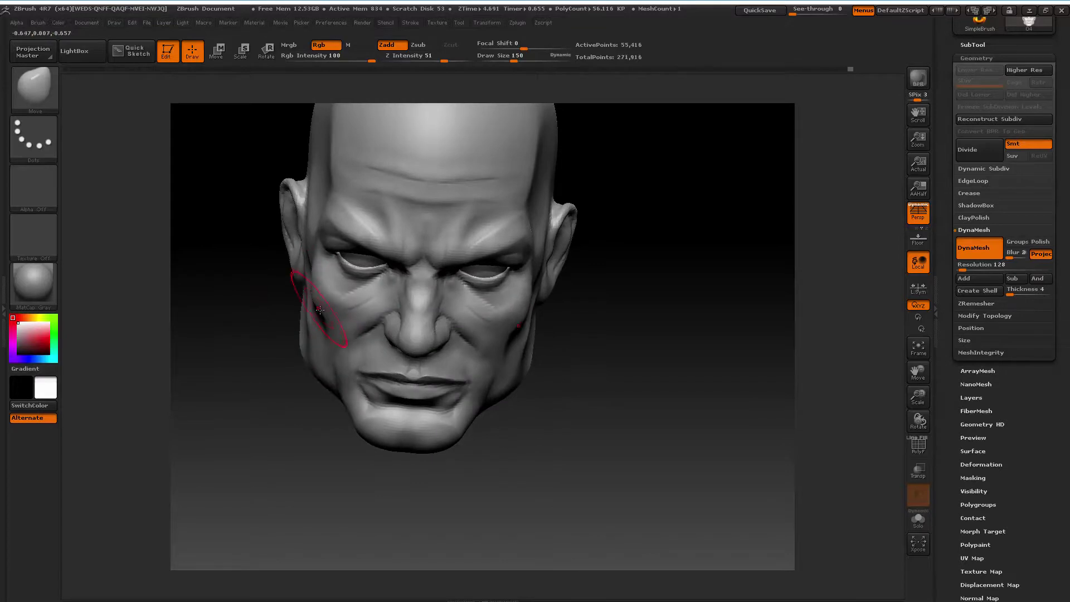
{"action": "mouse_move", "coordinate": [267, 368]}
{"action": "left_mouse_down", "text": "shift"}
{"action": "mouse_move", "coordinate": [254, 367]}
{"action": "mouse_move", "coordinate": [286, 346]}
{"action": "mouse_move", "coordinate": [312, 362]}
{"action": "left_mouse_up", "text": "shift"}
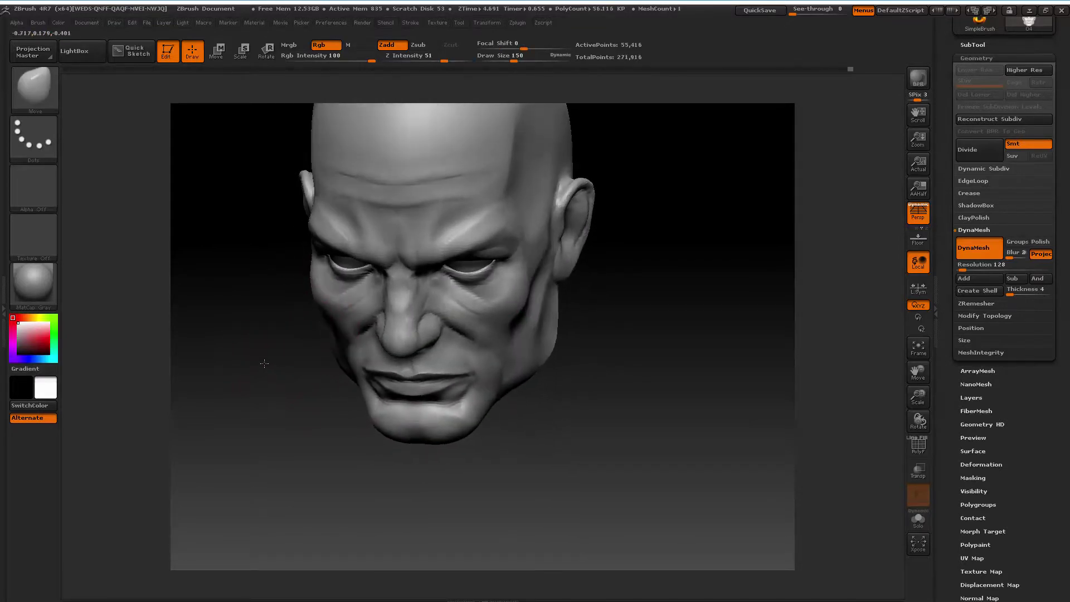
{"action": "left_click_drag", "start_coordinate": [911, 396], "coordinate": [903, 413]}
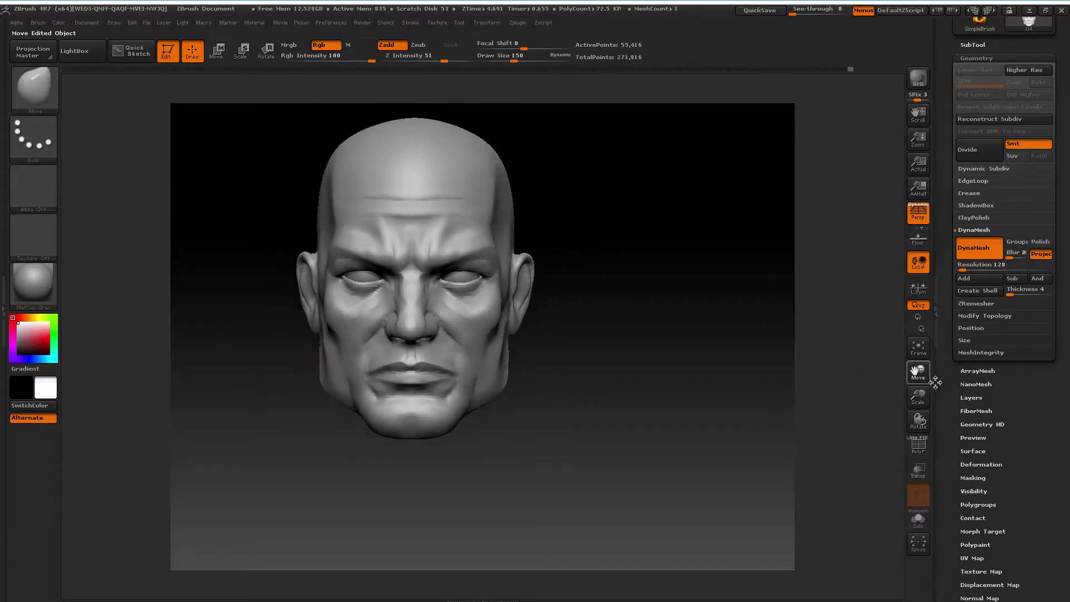
{"action": "mouse_move", "coordinate": [669, 390]}
{"action": "left_mouse_down", "text": "shift"}
{"action": "mouse_move", "coordinate": [694, 396]}
{"action": "mouse_move", "coordinate": [684, 420]}
{"action": "mouse_move", "coordinate": [675, 410]}
{"action": "mouse_move", "coordinate": [686, 412]}
{"action": "mouse_move", "coordinate": [635, 423]}
{"action": "left_mouse_up", "text": "shift"}
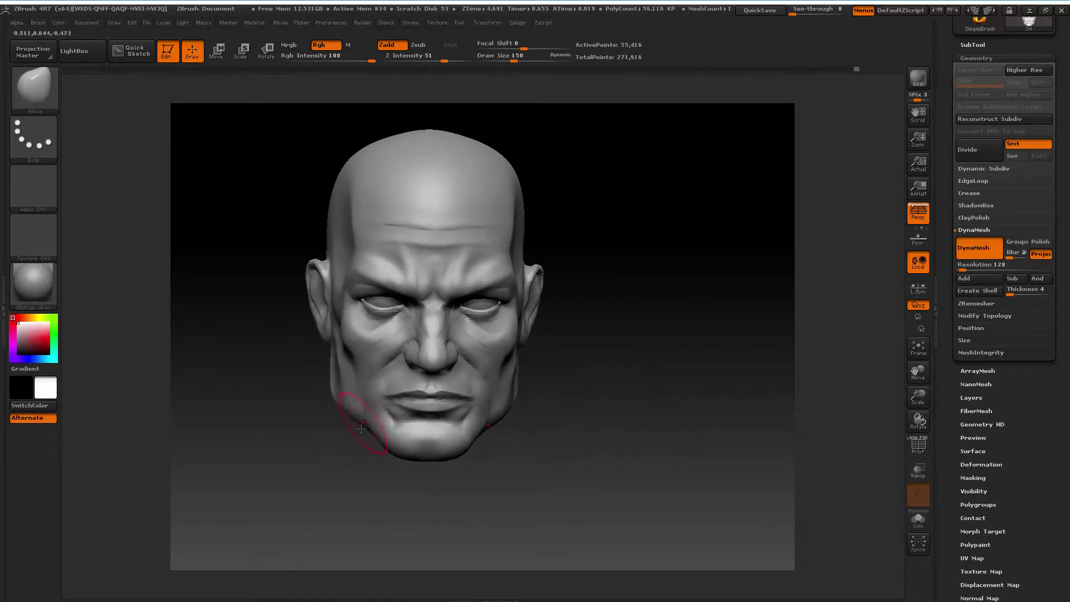
{"action": "mouse_move", "coordinate": [361, 428]}
{"action": "left_mouse_down"}
{"action": "mouse_move", "coordinate": [333, 466]}
{"action": "mouse_move", "coordinate": [341, 443]}
{"action": "left_mouse_up"}
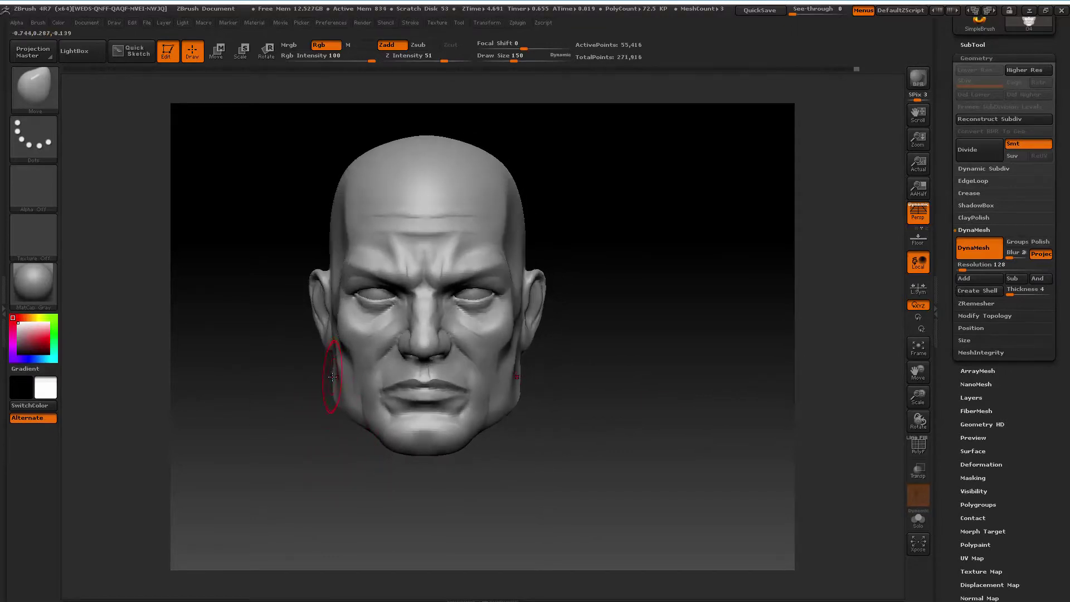
{"action": "mouse_move", "coordinate": [593, 401]}
{"action": "left_mouse_down"}
{"action": "mouse_move", "coordinate": [499, 388]}
{"action": "mouse_move", "coordinate": [509, 379]}
{"action": "left_mouse_up"}
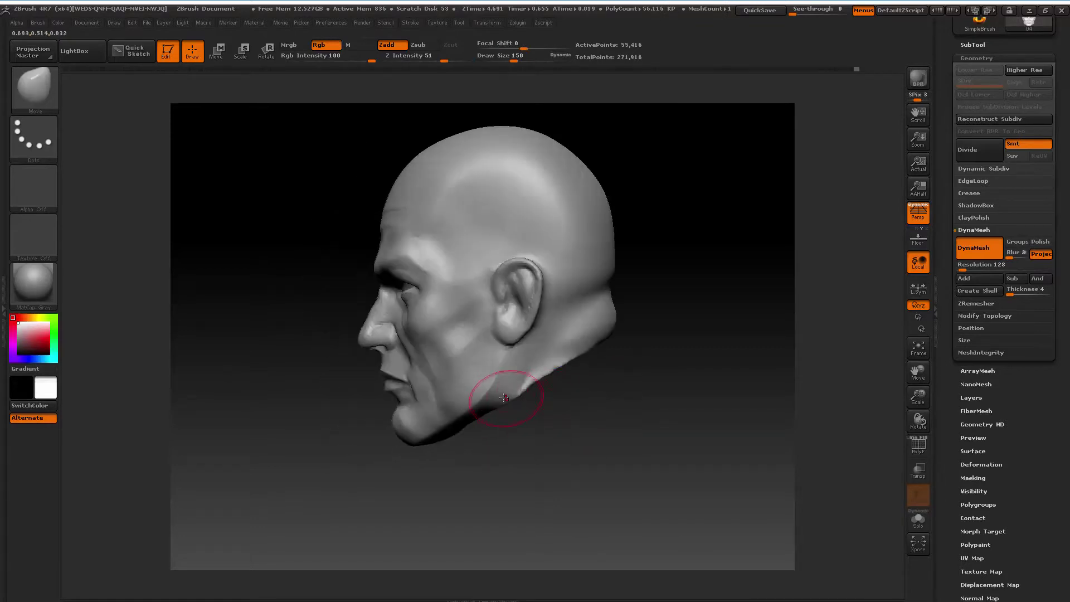
Adjust the ear and jaw with the Move brush at size 136, then mask a band across the eyes
{"action": "key", "text": "space"}
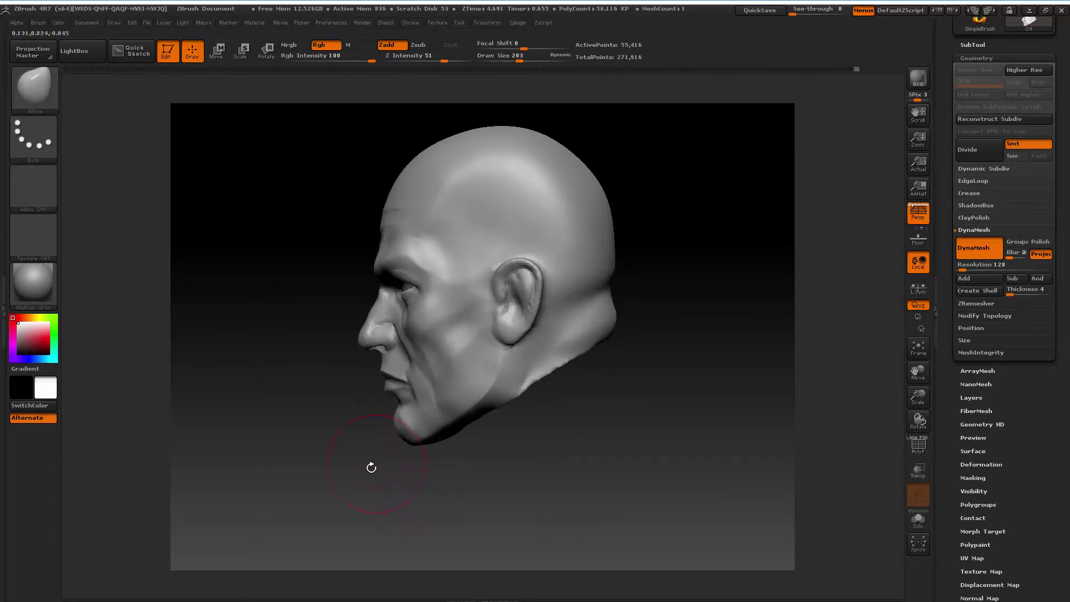
{"action": "left_click_drag", "start_coordinate": [371, 467], "coordinate": [445, 391]}
{"action": "key", "text": "space"}
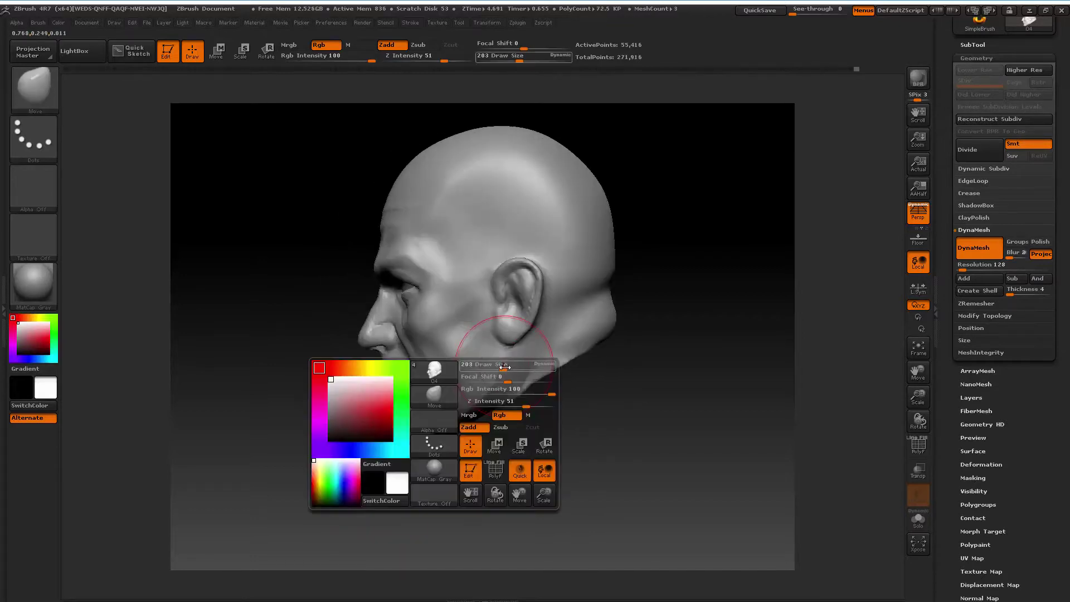
{"action": "left_click_drag", "start_coordinate": [505, 367], "coordinate": [490, 368]}
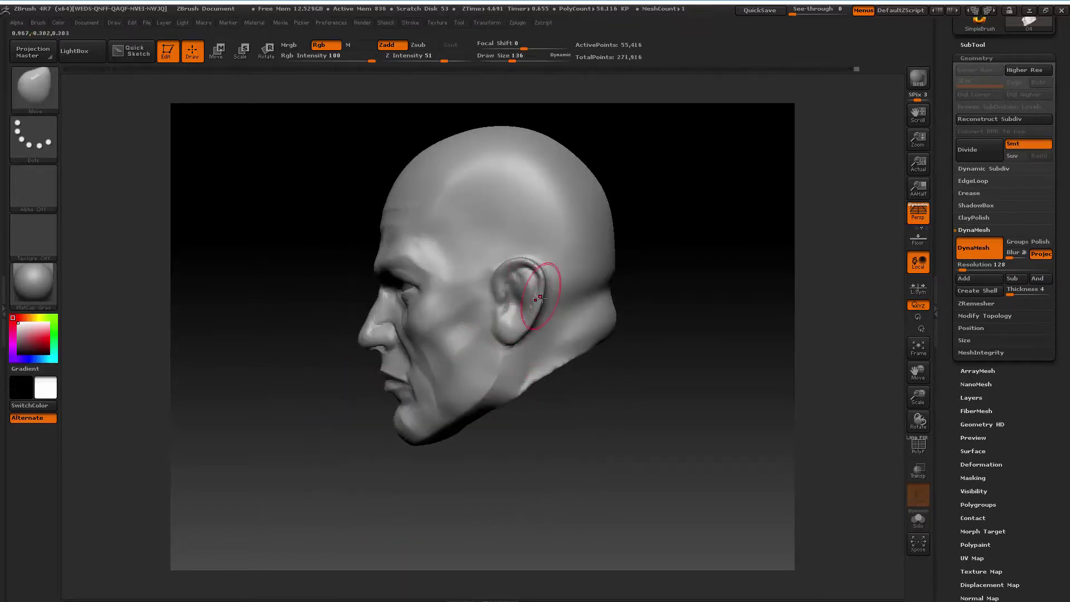
{"action": "mouse_move", "coordinate": [365, 425]}
{"action": "left_mouse_down"}
{"action": "mouse_move", "coordinate": [371, 443]}
{"action": "mouse_move", "coordinate": [460, 397]}
{"action": "left_mouse_up"}
{"action": "left_click_drag", "start_coordinate": [918, 396], "coordinate": [914, 413]}
{"action": "left_click_drag", "start_coordinate": [917, 370], "coordinate": [879, 377]}
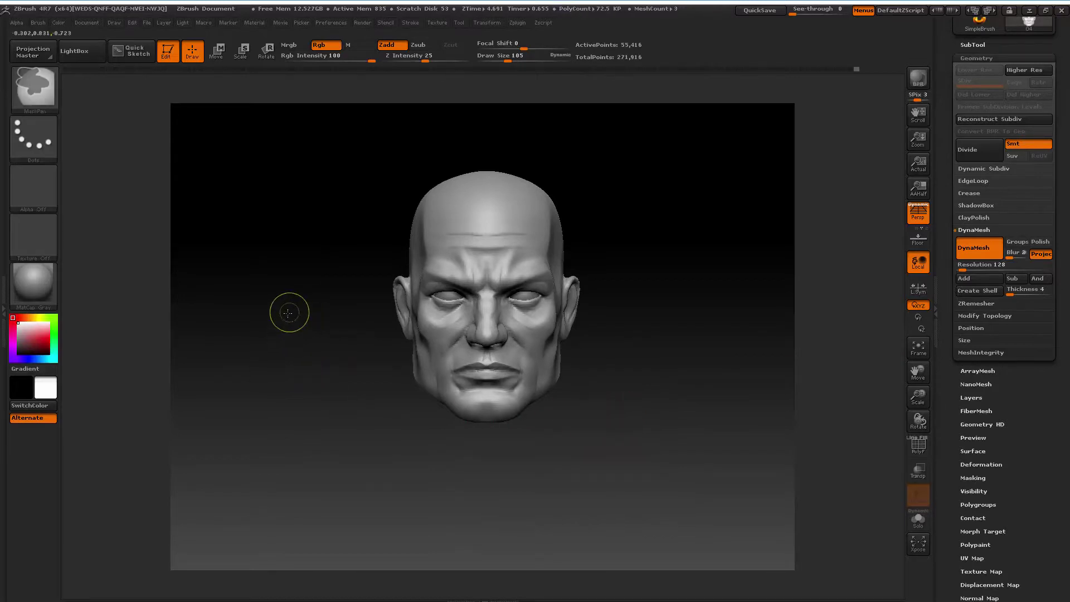
{"action": "mouse_move", "coordinate": [287, 297]}
{"action": "left_mouse_down", "text": "ctrl"}
{"action": "mouse_move", "coordinate": [696, 321]}
{"action": "mouse_move", "coordinate": [707, 422]}
{"action": "mouse_move", "coordinate": [702, 296]}
{"action": "mouse_move", "coordinate": [676, 361]}
{"action": "mouse_move", "coordinate": [640, 328]}
{"action": "left_mouse_up", "text": "ctrl"}
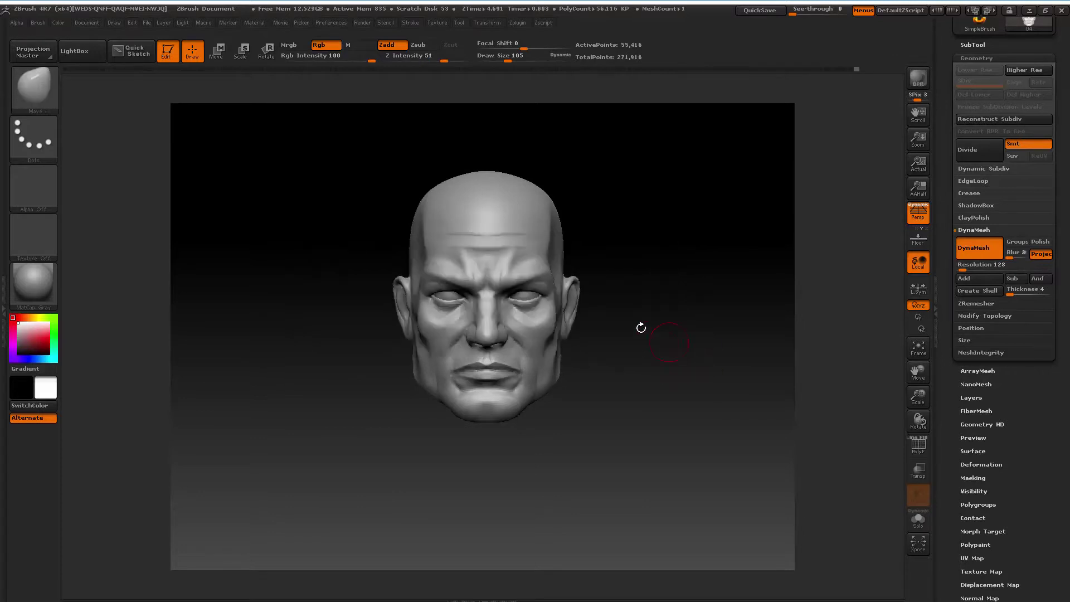
Reshape the nose bridge, tip and nostrils with the Move brush at size 186, checking in profile
{"action": "key", "text": "space"}
{"action": "left_click_drag", "start_coordinate": [620, 291], "coordinate": [646, 291]}
{"action": "key", "text": "space"}
{"action": "left_click_drag", "start_coordinate": [415, 206], "coordinate": [398, 206]}
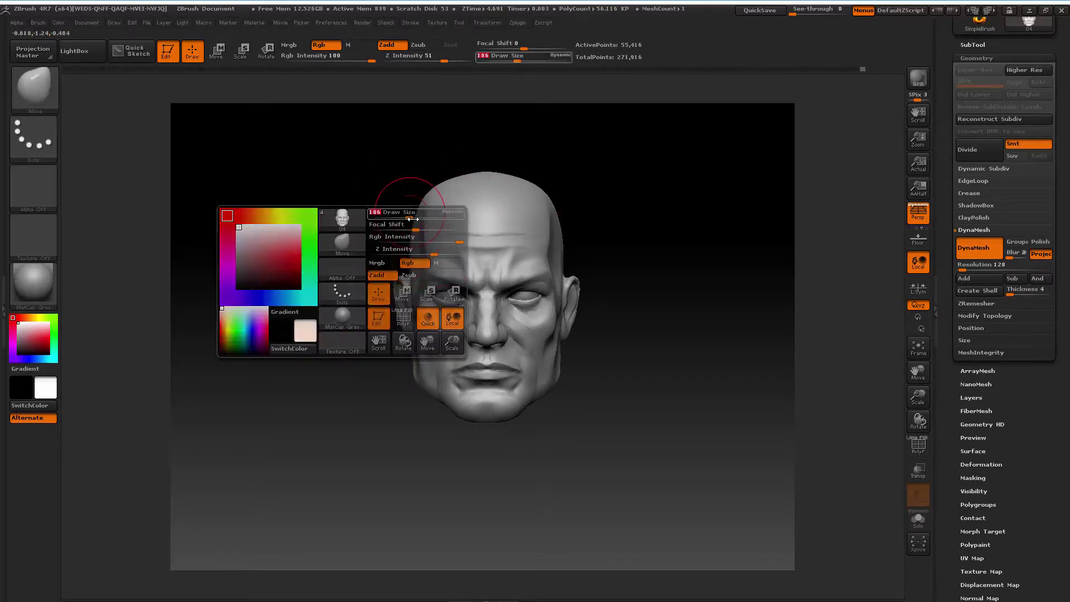
{"action": "left_click_drag", "start_coordinate": [495, 320], "coordinate": [484, 341]}
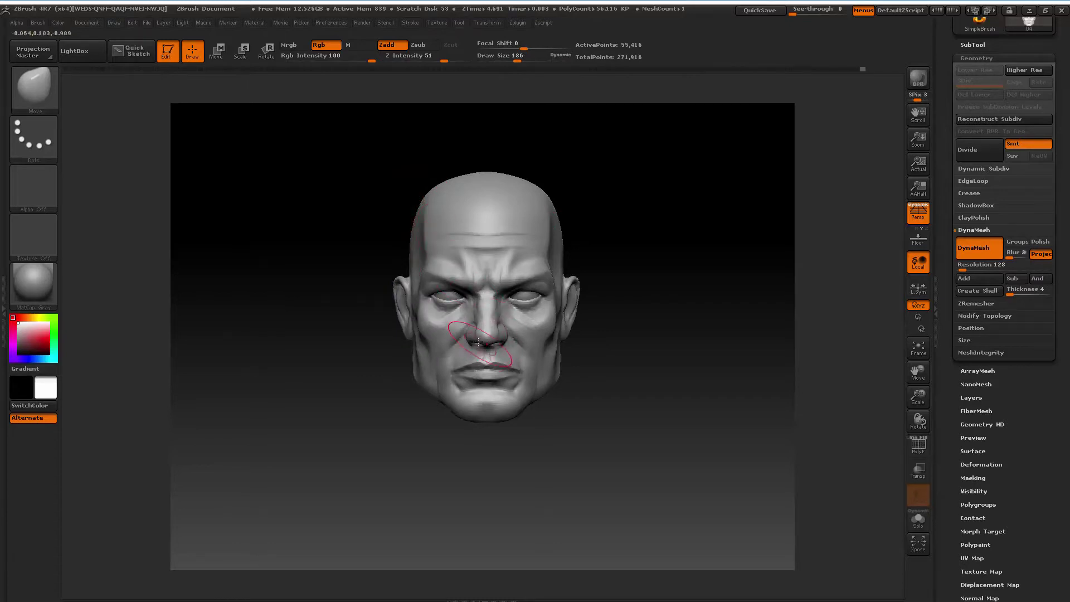
{"action": "left_click_drag", "start_coordinate": [469, 334], "coordinate": [467, 334]}
{"action": "mouse_move", "coordinate": [661, 311]}
{"action": "left_mouse_down"}
{"action": "mouse_move", "coordinate": [619, 313]}
{"action": "mouse_move", "coordinate": [588, 382]}
{"action": "left_mouse_up"}
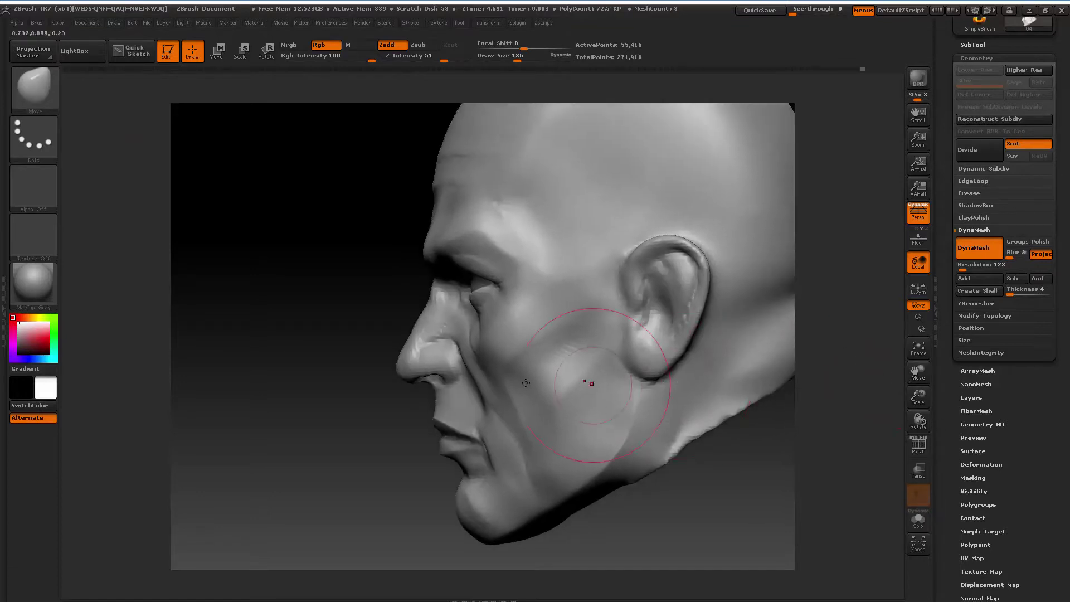
{"action": "key", "text": "bracketleft"}
{"action": "key", "text": "bracketleft"}
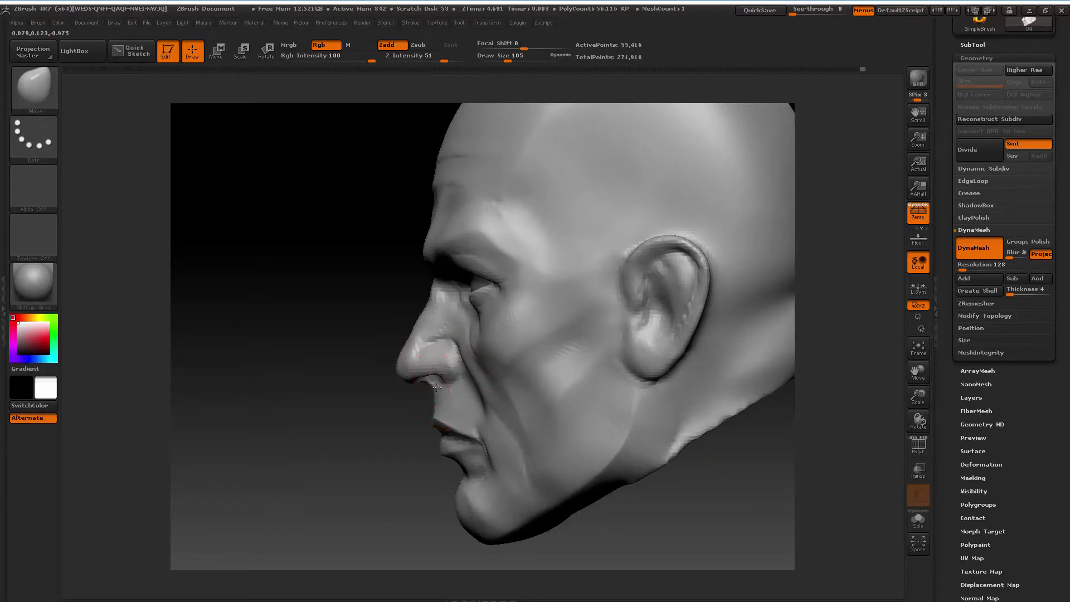
{"action": "left_click_drag", "start_coordinate": [437, 386], "coordinate": [390, 430], "text": "shift"}
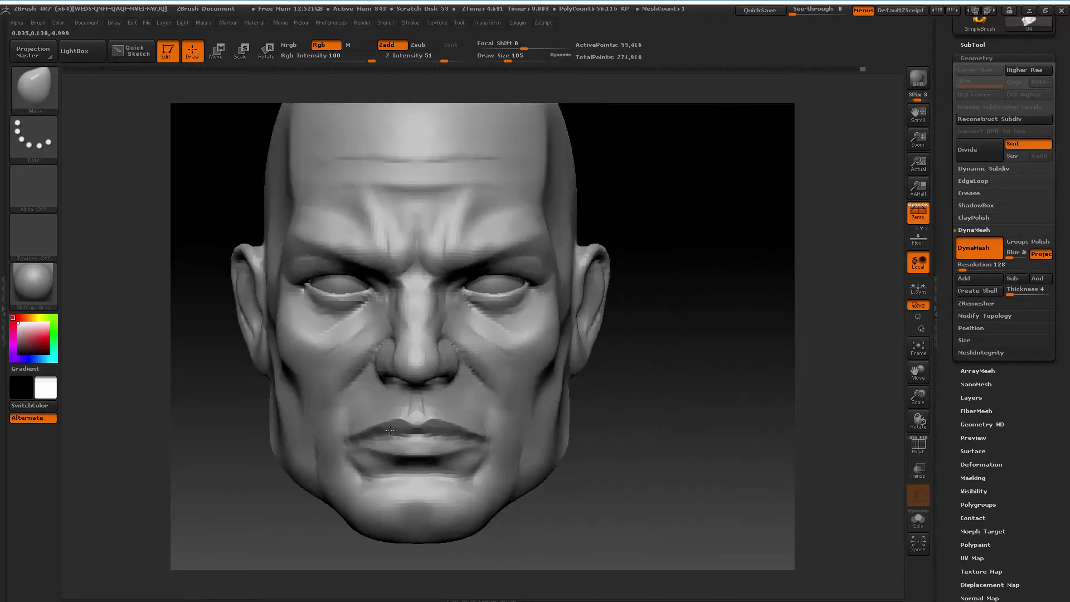
Rework the folds beside the mouth corners, changing brush size through 97, 155, 101 and 126
{"action": "left_click_drag", "start_coordinate": [918, 396], "coordinate": [917, 418]}
{"action": "left_click_drag", "start_coordinate": [918, 371], "coordinate": [947, 368]}
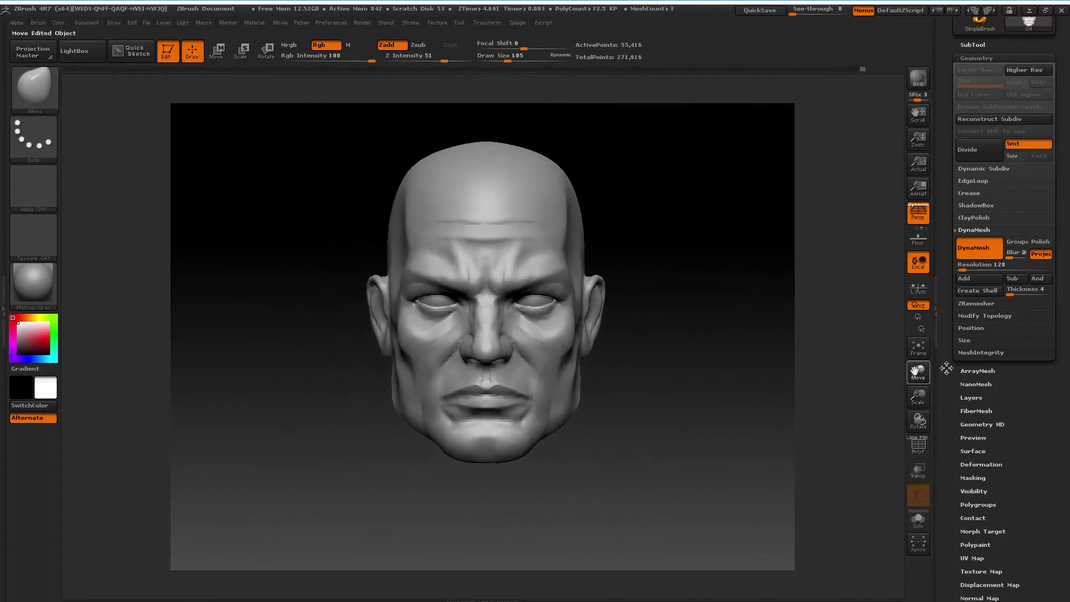
{"action": "key", "text": "s"}
{"action": "left_click_drag", "start_coordinate": [669, 373], "coordinate": [654, 373]}
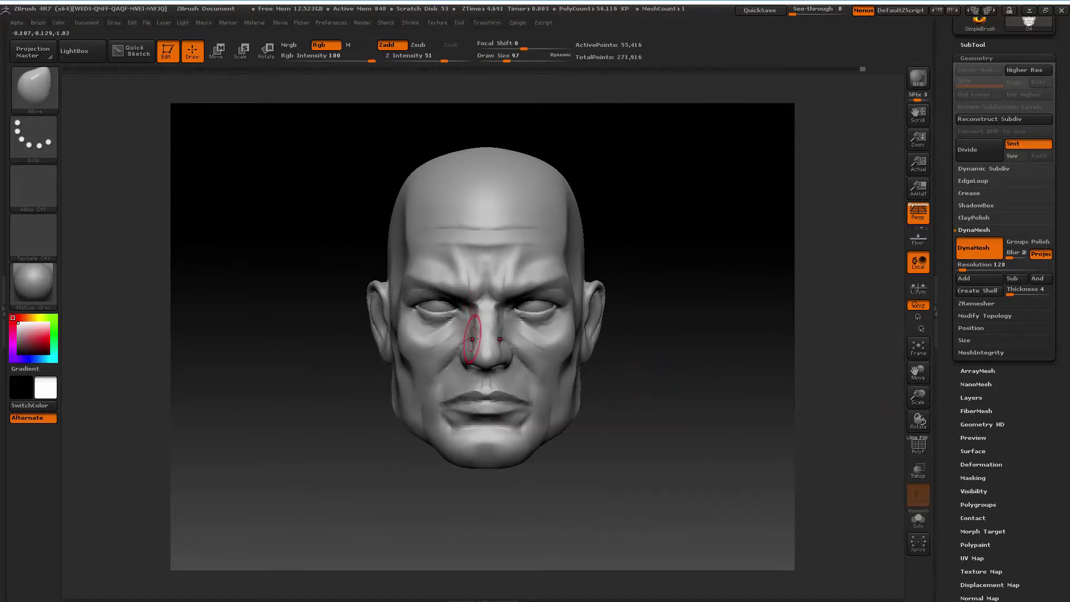
{"action": "key", "text": "s"}
{"action": "left_click_drag", "start_coordinate": [473, 338], "coordinate": [501, 340]}
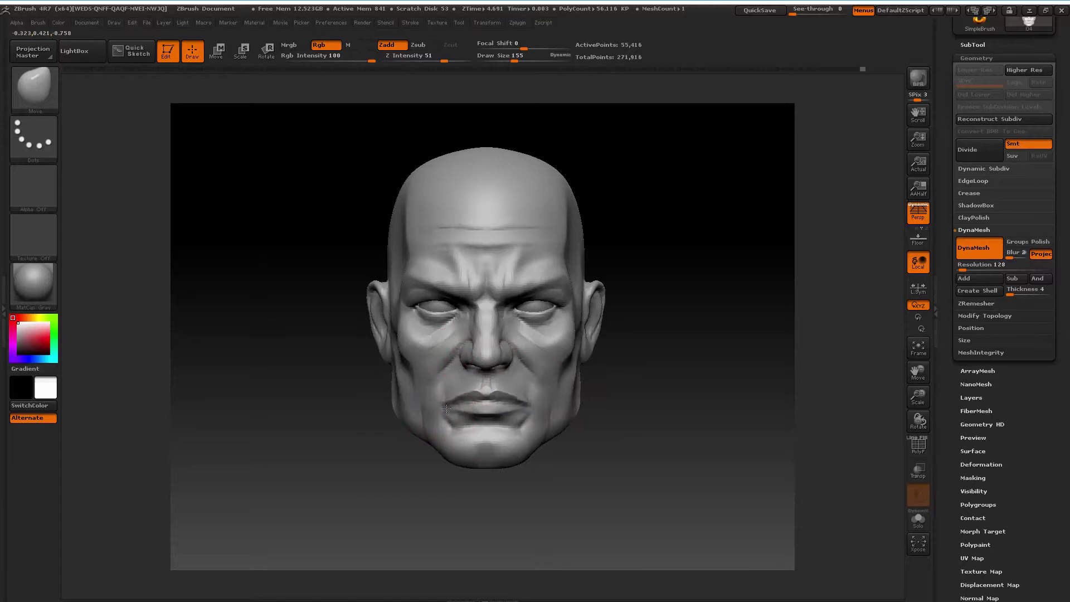
{"action": "key", "text": "space"}
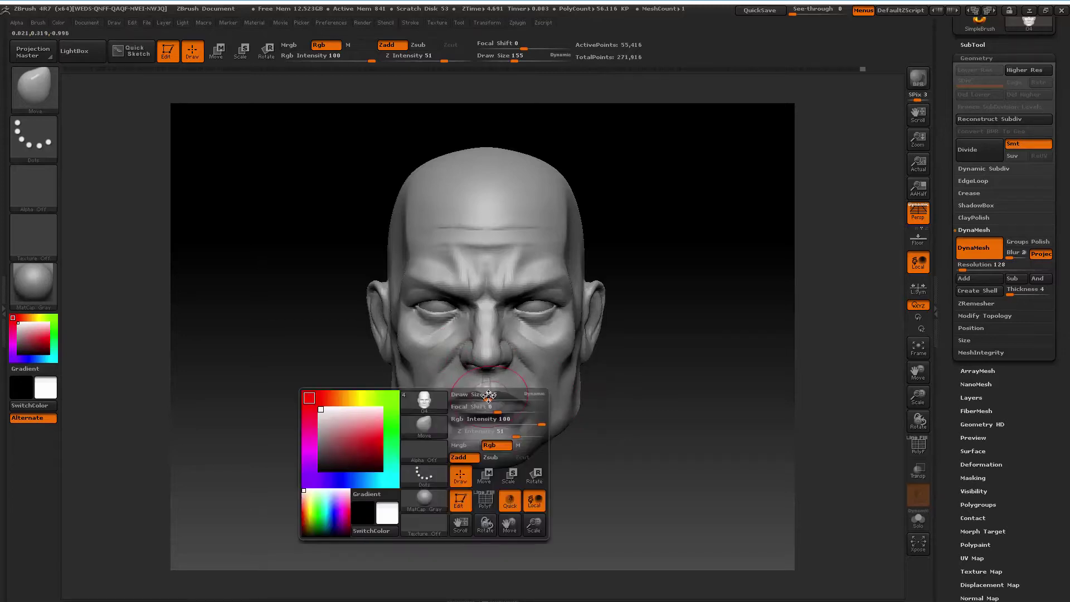
{"action": "left_click_drag", "start_coordinate": [446, 411], "coordinate": [442, 424]}
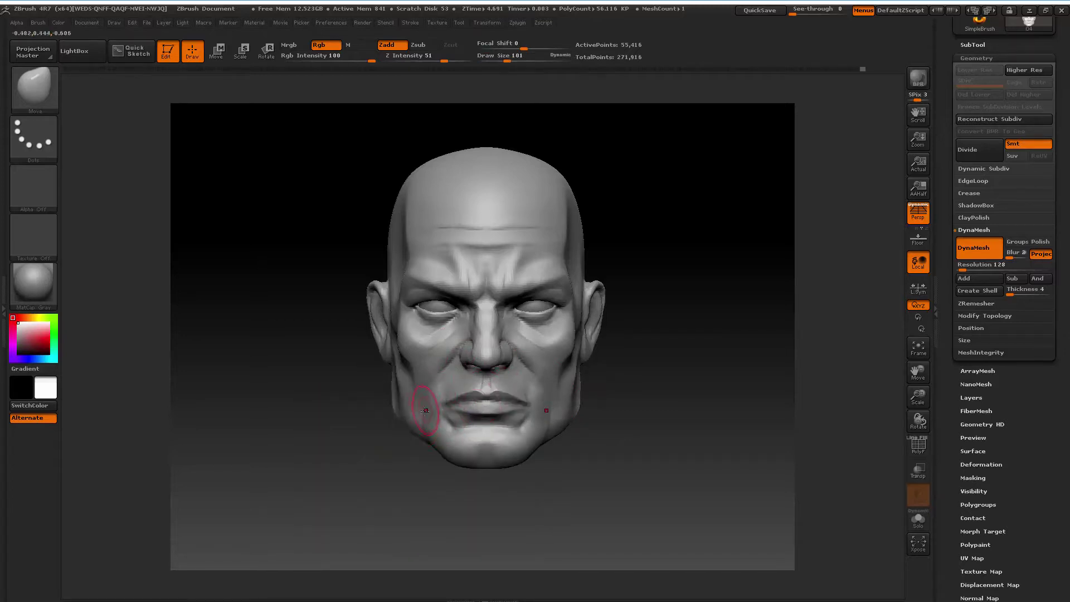
{"action": "key", "text": "space"}
{"action": "left_click_drag", "start_coordinate": [426, 407], "coordinate": [416, 379]}
{"action": "left_click_drag", "start_coordinate": [913, 392], "coordinate": [606, 383]}
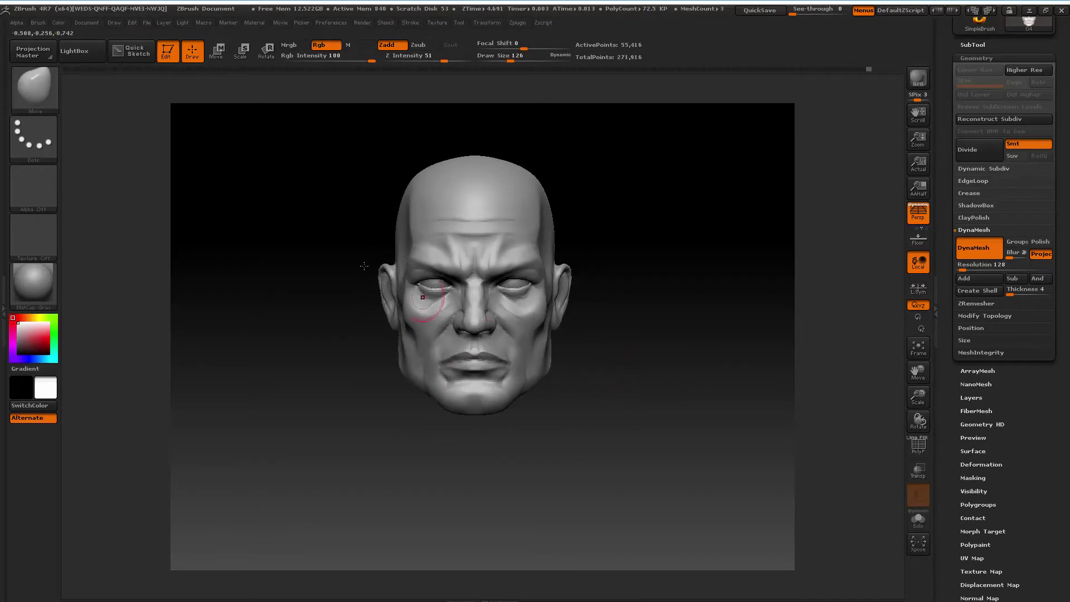
Select the ClayBuildup brush and lower its size to 62
{"action": "left_click", "coordinate": [36, 92]}
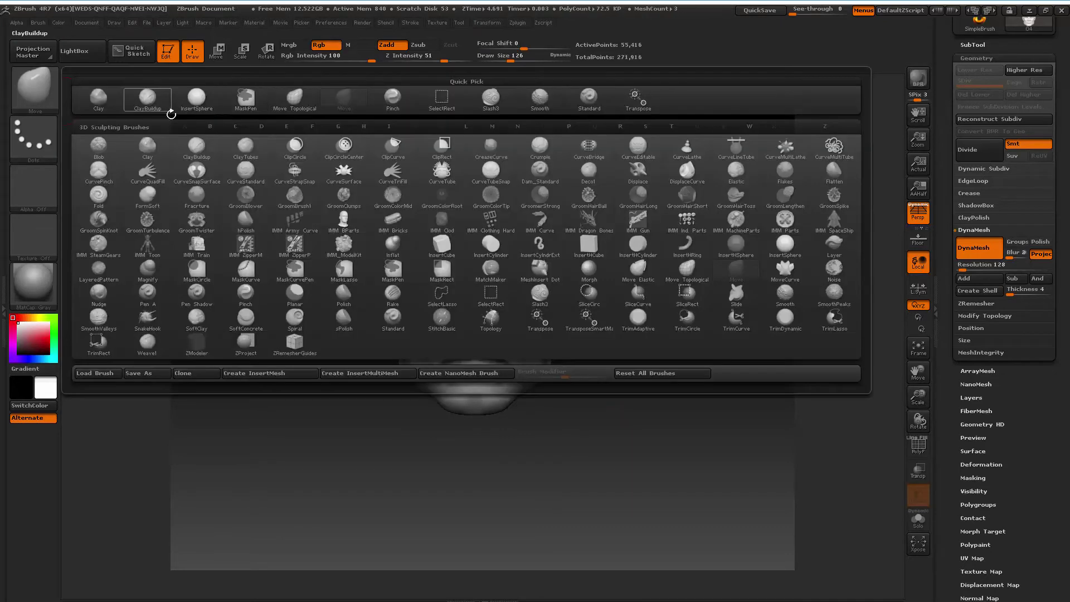
{"action": "left_click", "coordinate": [148, 101]}
{"action": "key", "text": "space"}
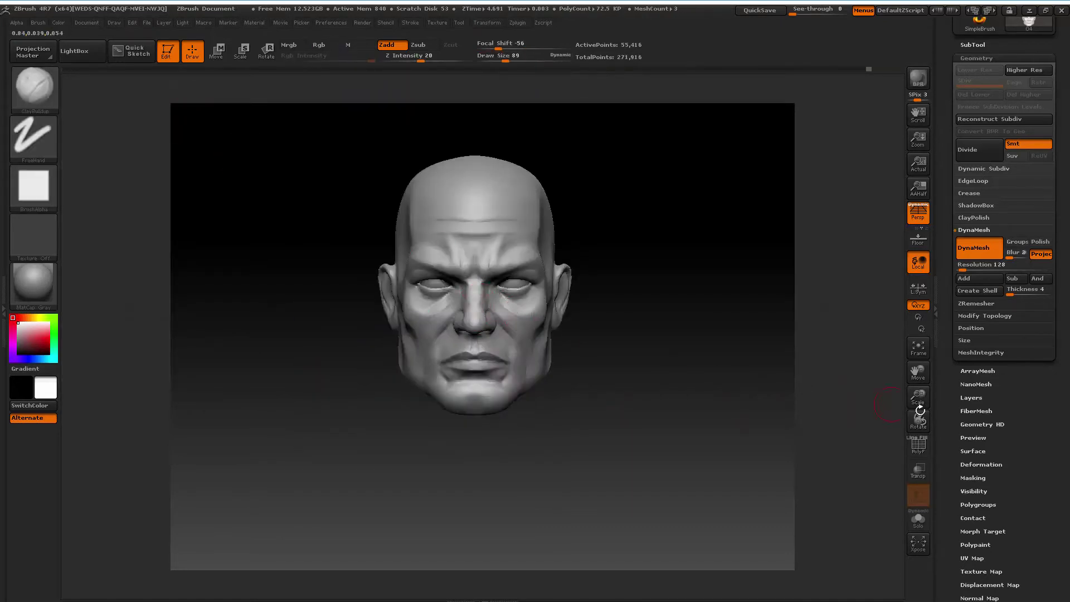
{"action": "left_click_drag", "start_coordinate": [918, 396], "coordinate": [918, 357]}
{"action": "key", "text": "space"}
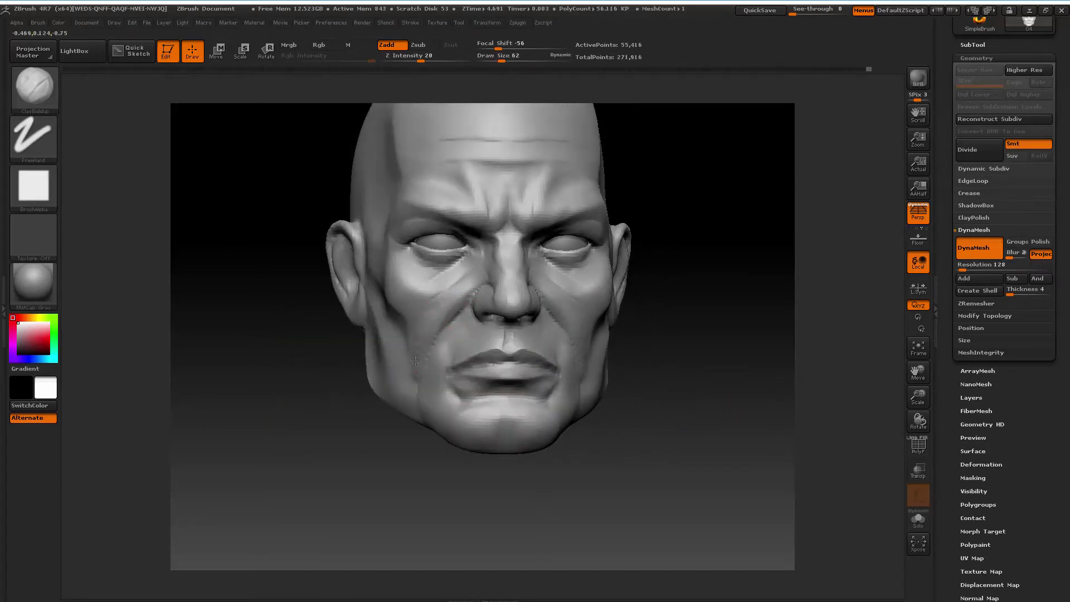
Build up the nasolabial creases and Shift-smooth the cheeks, ending at brush size 118
{"action": "left_click_drag", "start_coordinate": [423, 329], "coordinate": [409, 368]}
{"action": "key", "text": "shift"}
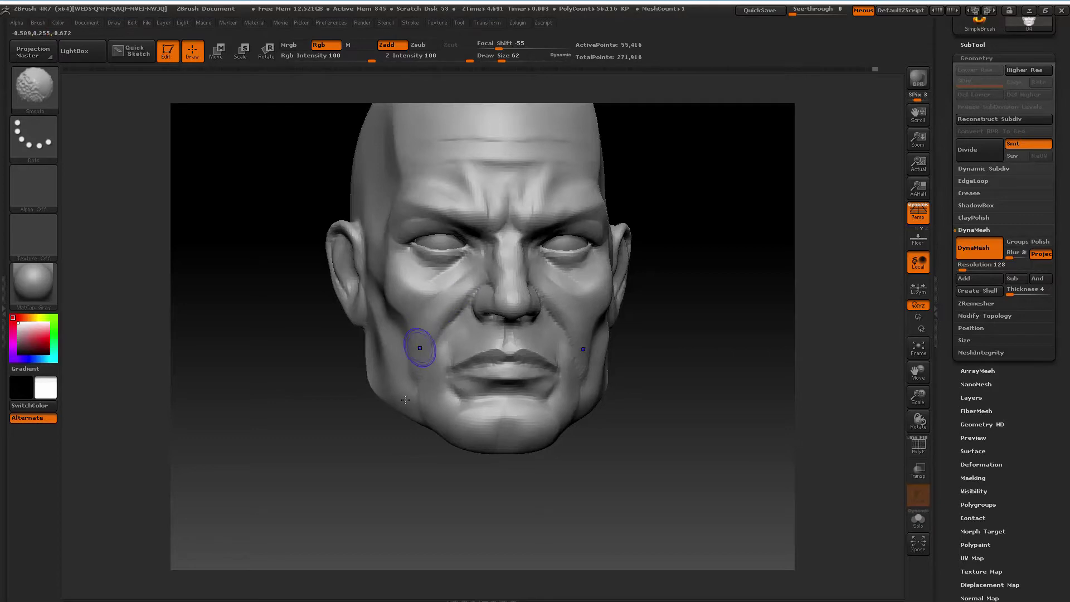
{"action": "key", "text": "ctrl+z"}
{"action": "key", "text": "ctrl+z"}
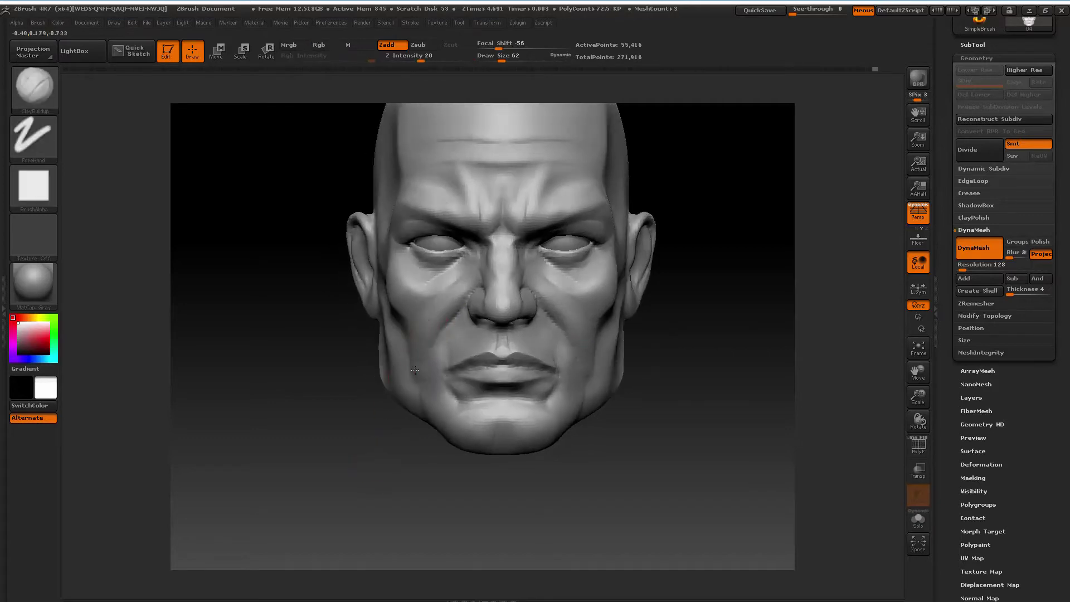
{"action": "key", "text": "shift"}
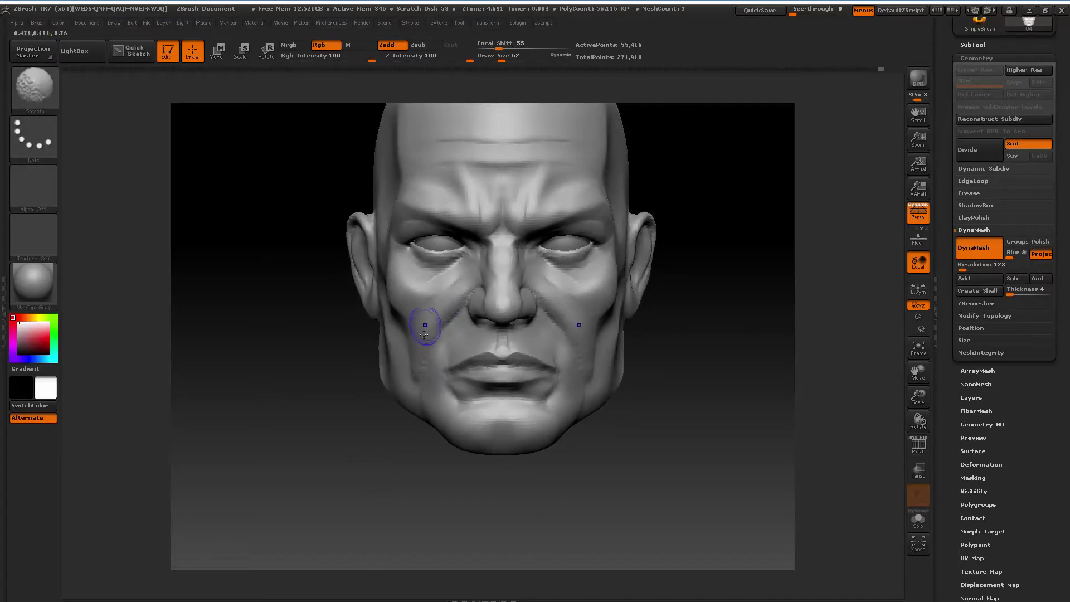
{"action": "left_click_drag", "start_coordinate": [918, 395], "coordinate": [918, 423]}
{"action": "left_click_drag", "start_coordinate": [918, 372], "coordinate": [886, 368]}
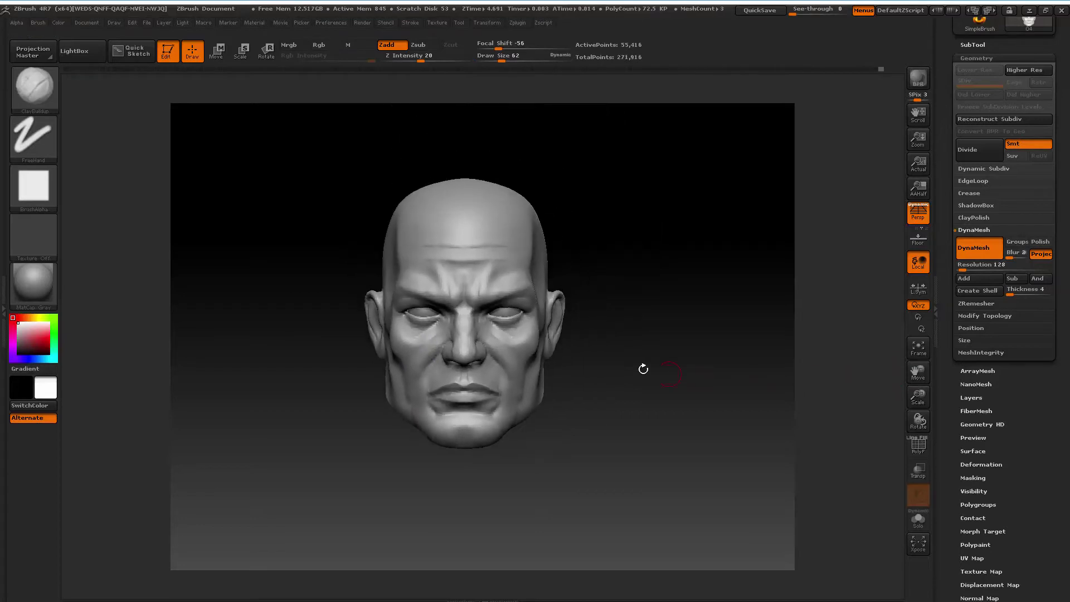
{"action": "key", "text": "bracketright"}
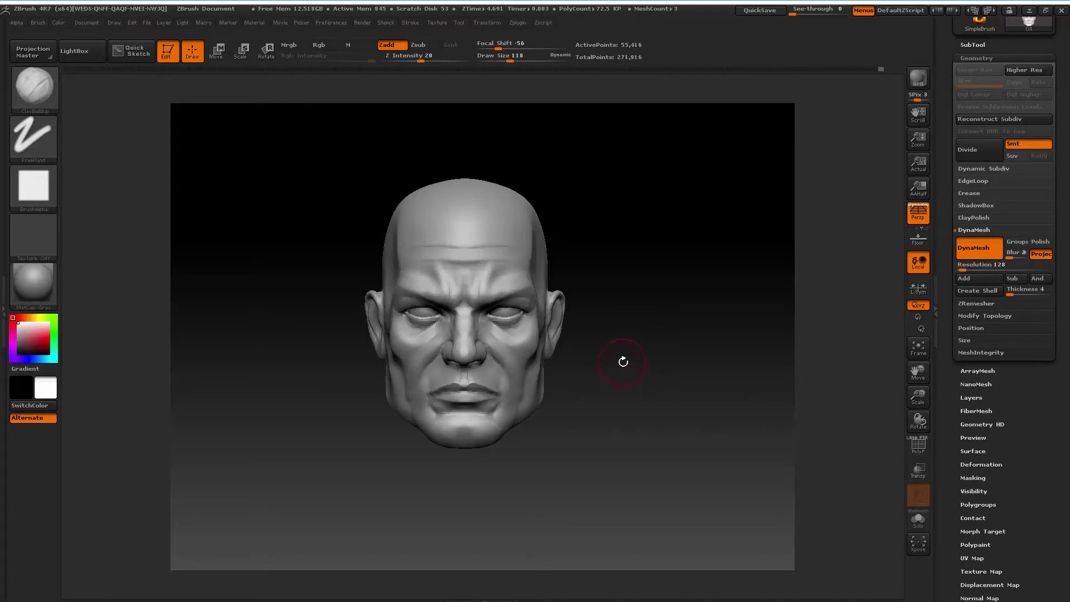
Show the muscular body subtool to preview the head on the full figure
{"action": "left_click", "coordinate": [972, 45]}
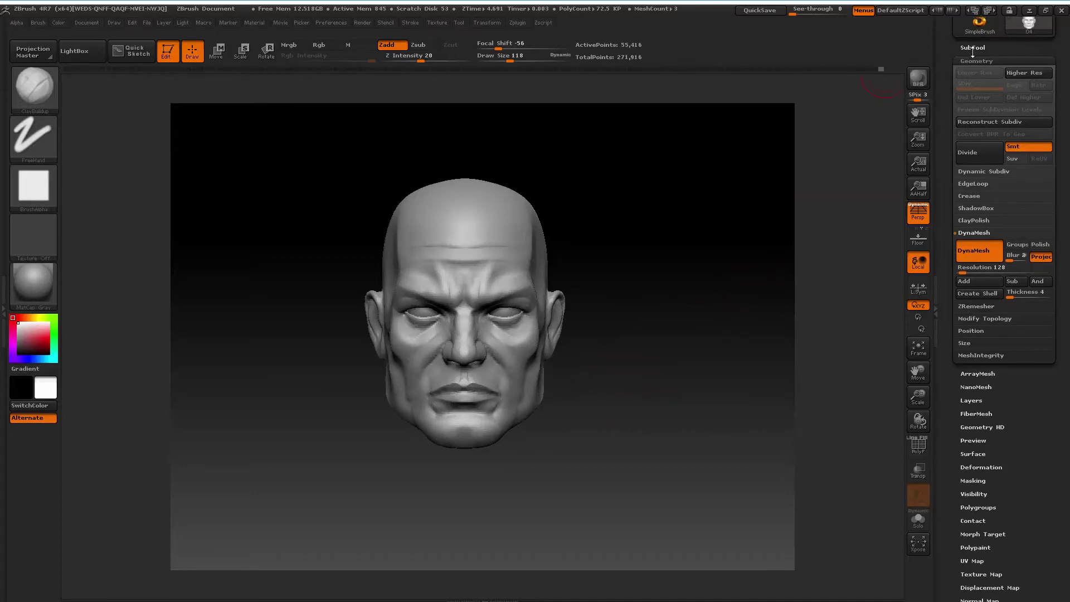
{"action": "mouse_move", "coordinate": [676, 323]}
{"action": "left_mouse_down"}
{"action": "mouse_move", "coordinate": [732, 326]}
{"action": "mouse_move", "coordinate": [664, 355]}
{"action": "left_mouse_up"}
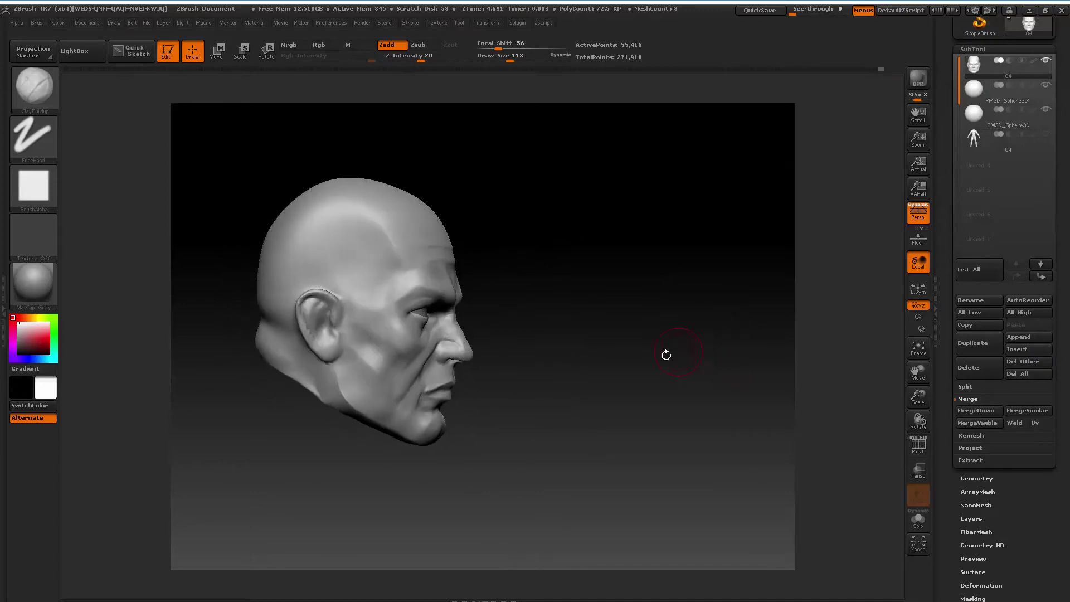
{"action": "left_click_drag", "start_coordinate": [588, 382], "coordinate": [533, 375]}
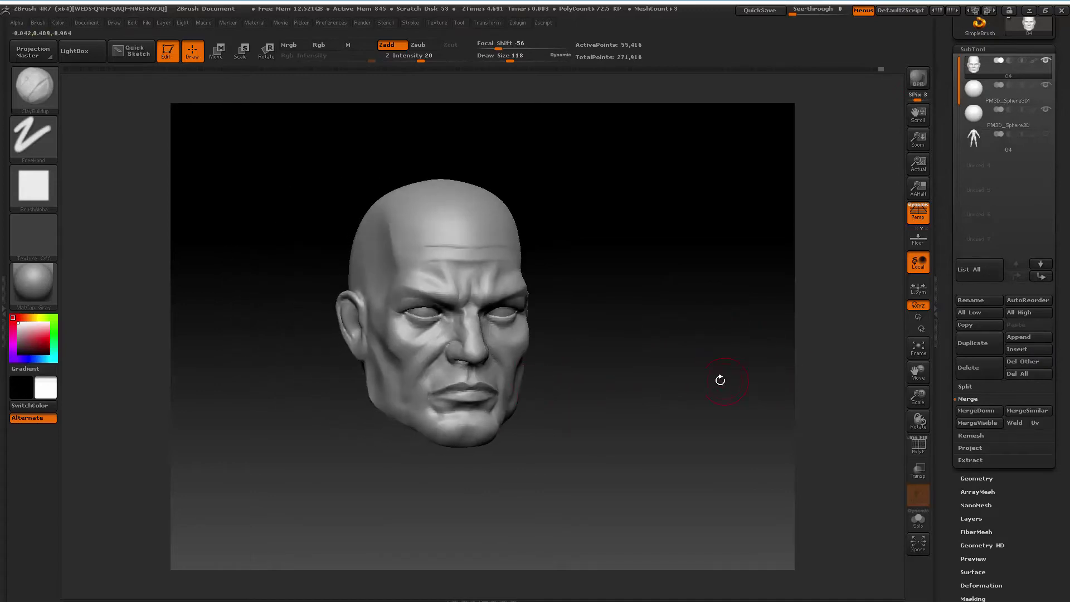
{"action": "left_click_drag", "start_coordinate": [716, 377], "coordinate": [710, 383]}
{"action": "left_click_drag", "start_coordinate": [916, 395], "coordinate": [964, 279]}
{"action": "left_click", "coordinate": [1046, 134]}
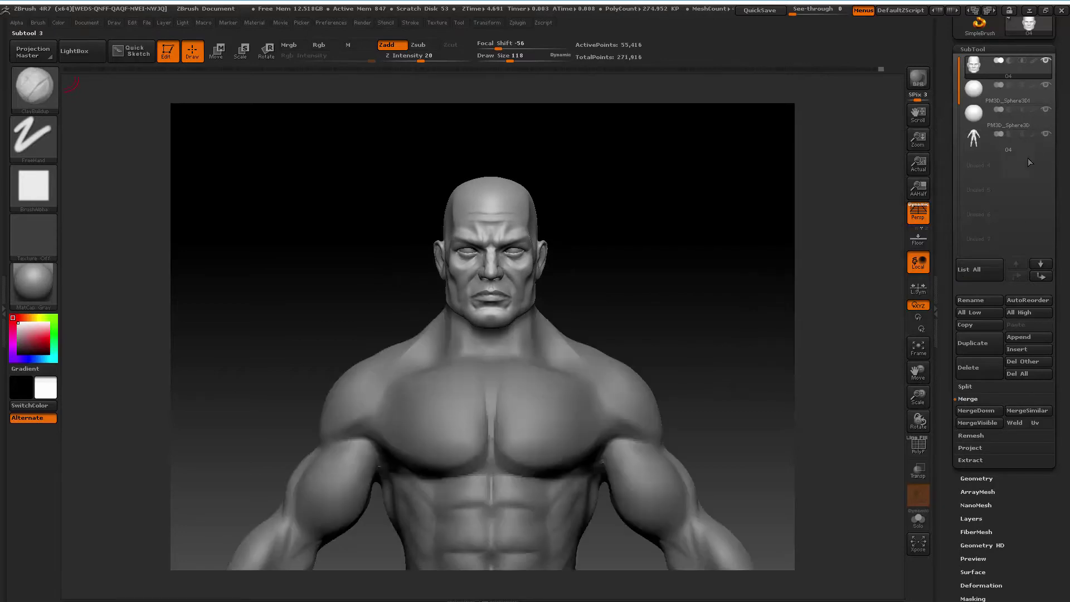
{"action": "left_click_drag", "start_coordinate": [919, 395], "coordinate": [815, 380]}
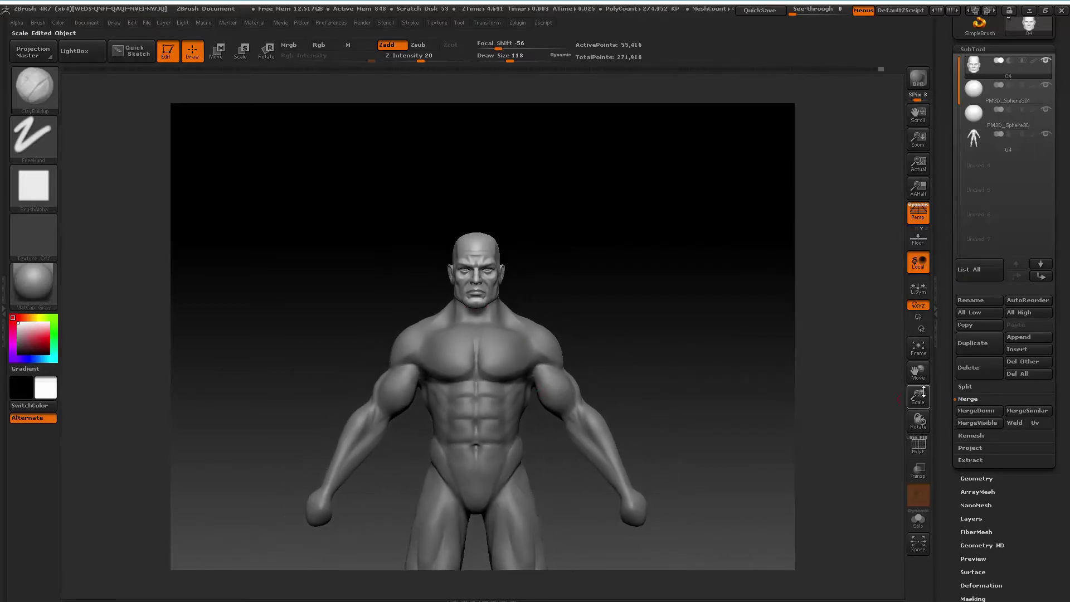
{"action": "mouse_move", "coordinate": [918, 396]}
{"action": "left_mouse_down"}
{"action": "mouse_move", "coordinate": [923, 384]}
{"action": "mouse_move", "coordinate": [916, 420]}
{"action": "left_mouse_up"}
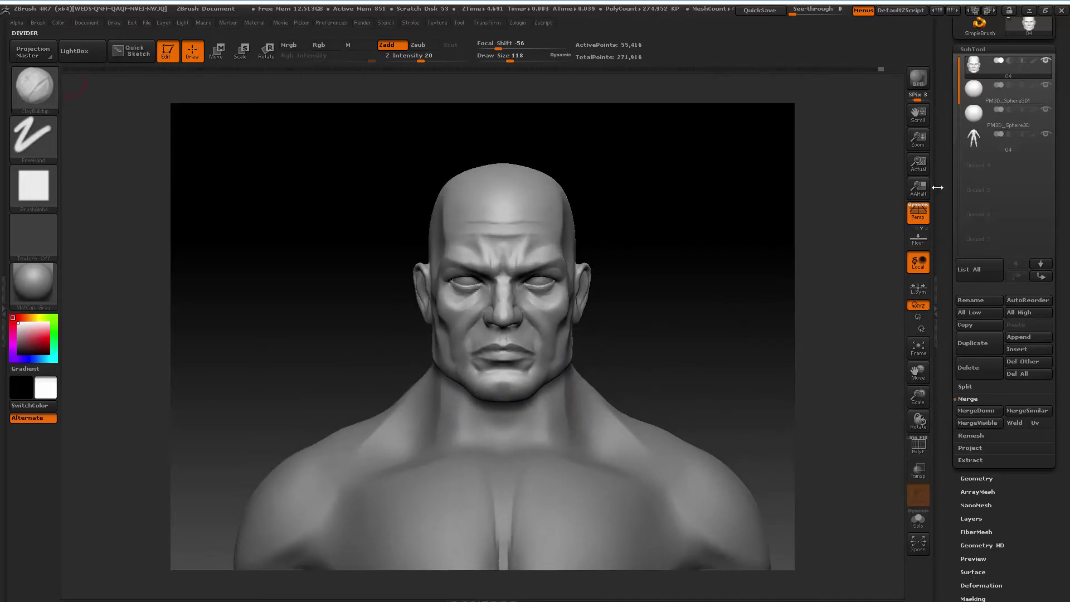
Hide the body subtool again and make the head the active subtool
{"action": "left_click", "coordinate": [981, 99]}
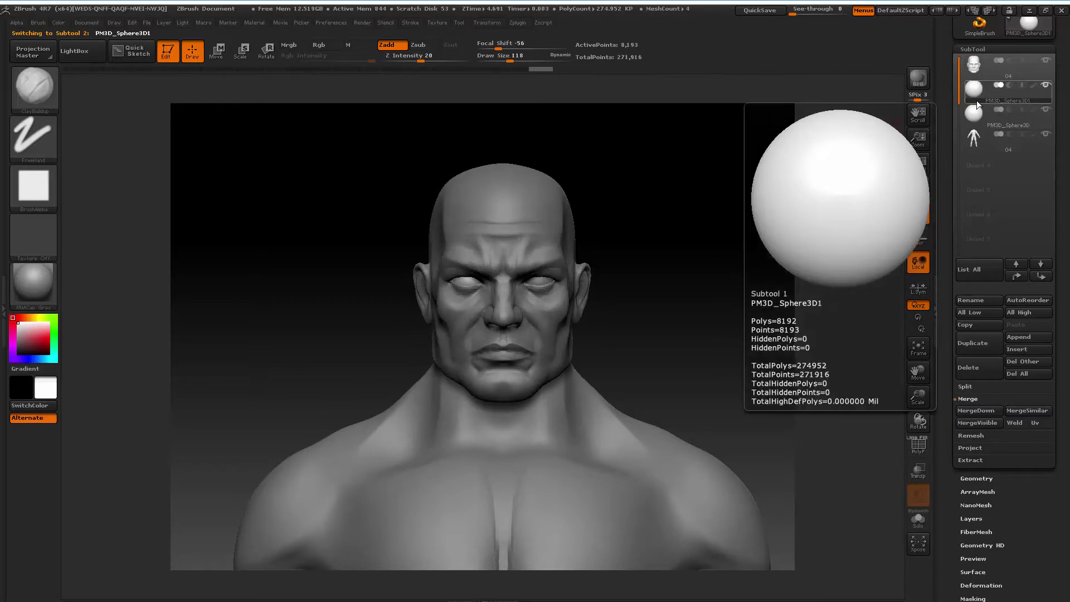
{"action": "left_click", "coordinate": [1046, 134]}
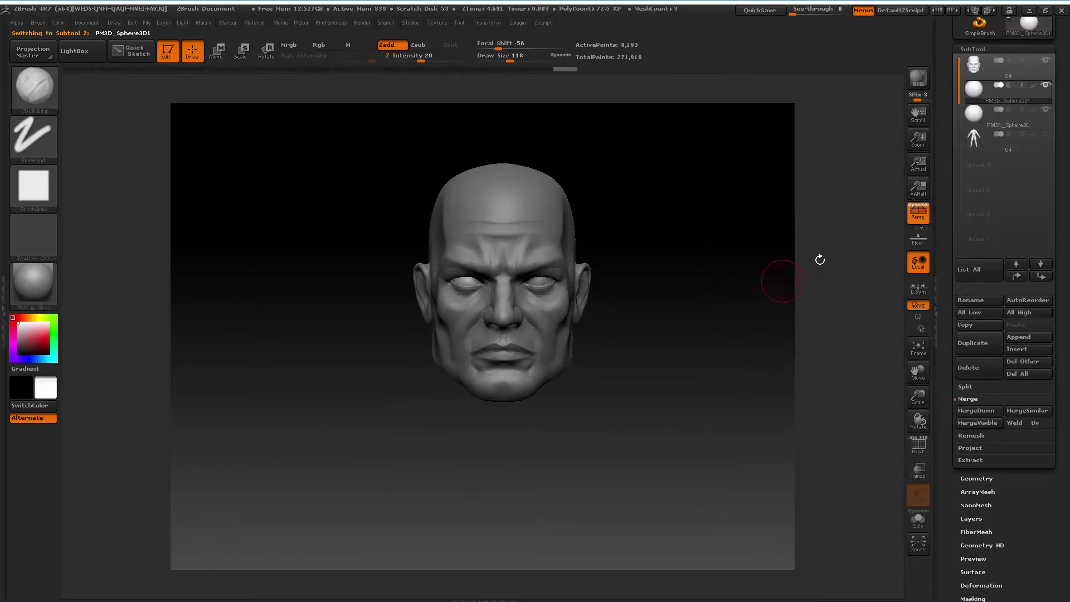
{"action": "left_click", "coordinate": [977, 74]}
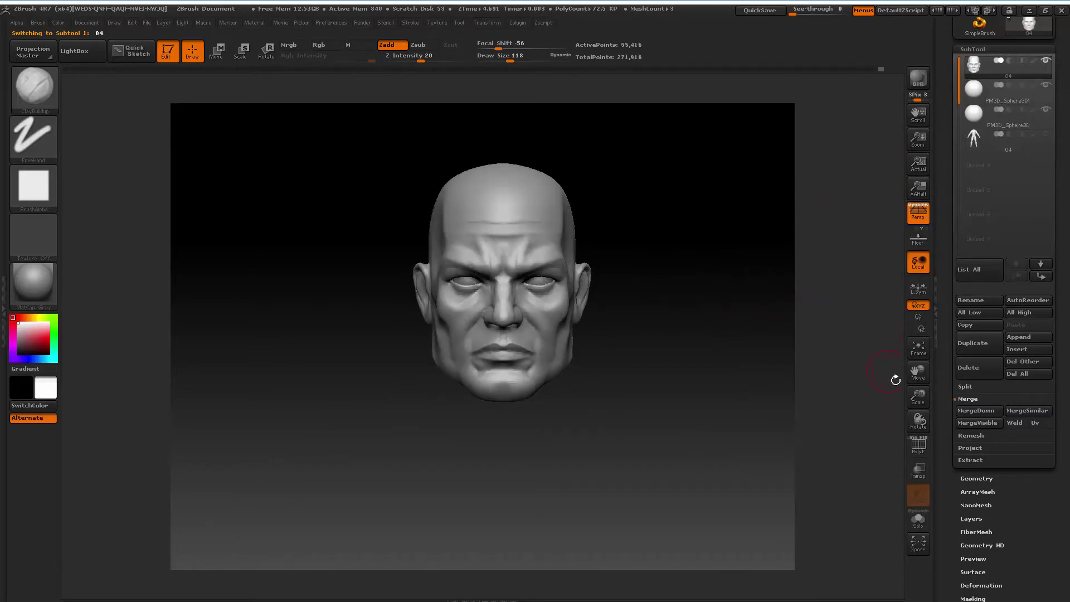
{"action": "mouse_move", "coordinate": [918, 396]}
{"action": "left_mouse_down"}
{"action": "mouse_move", "coordinate": [916, 411]}
{"action": "mouse_move", "coordinate": [890, 394]}
{"action": "mouse_move", "coordinate": [725, 367]}
{"action": "left_mouse_up"}
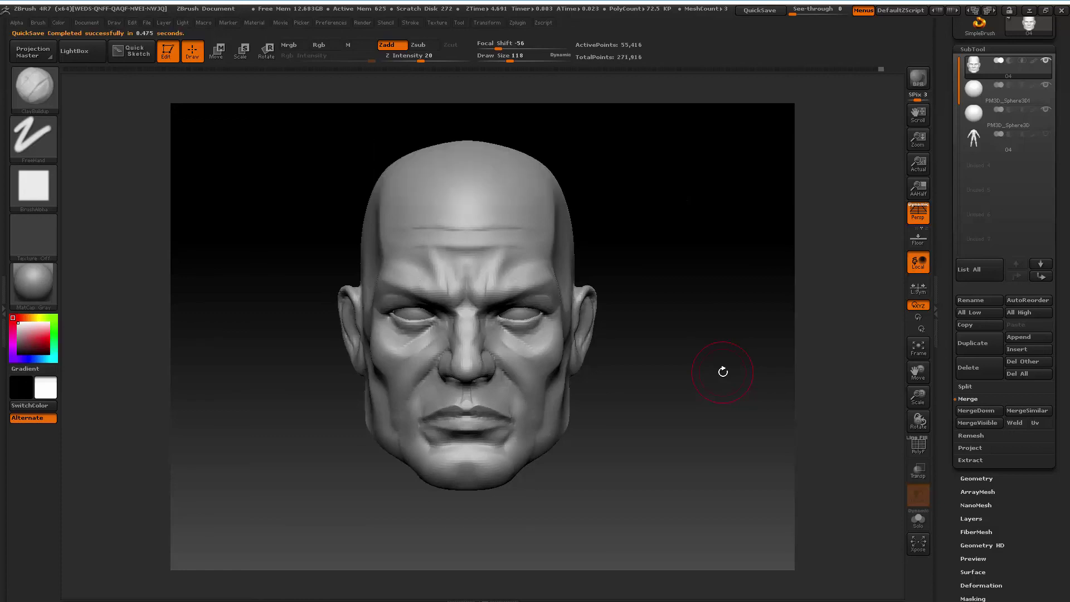
{"action": "left_click_drag", "start_coordinate": [705, 431], "coordinate": [702, 428]}
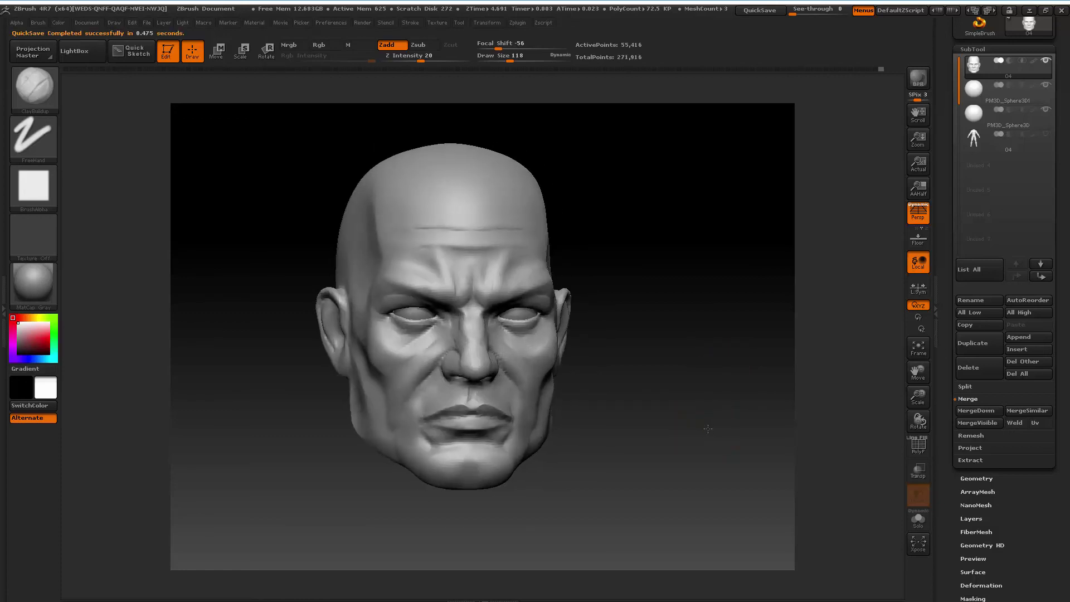